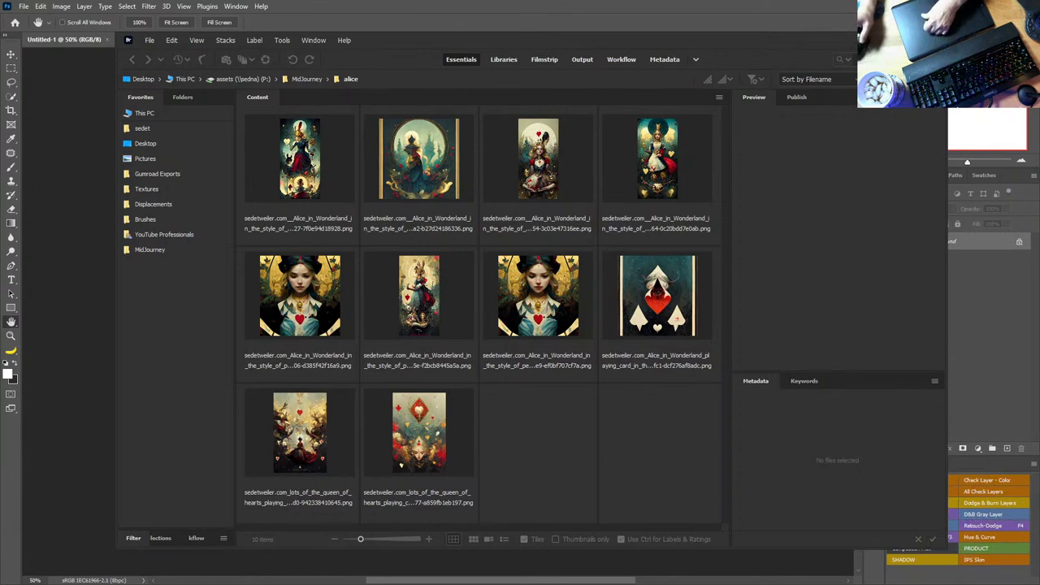
Step: Review the Alice in Wonderland images in the alice folder one by one at full-screen size
{"action": "key", "text": "alt"}
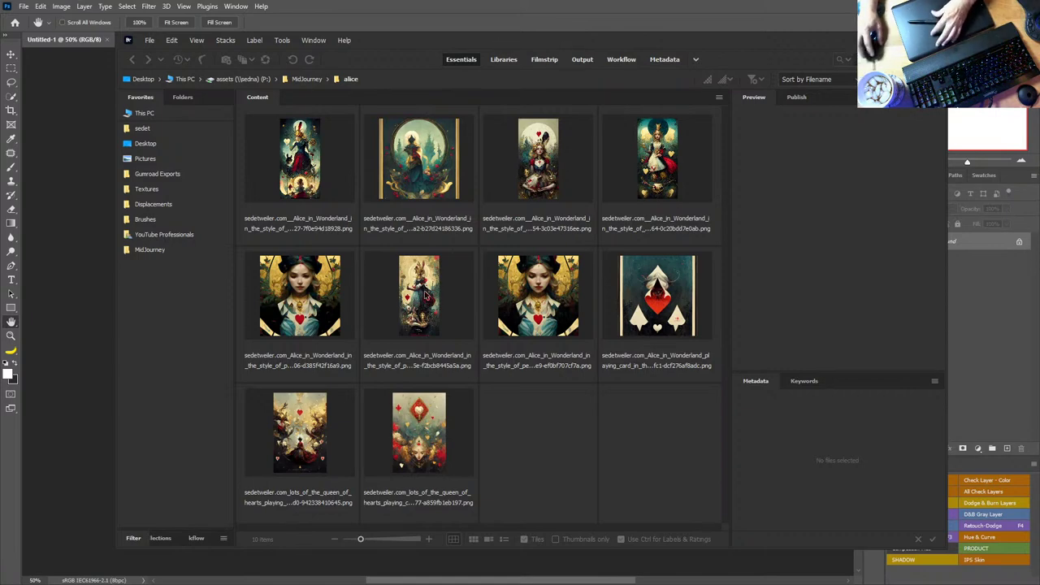
{"action": "left_click", "coordinate": [303, 167]}
{"action": "key", "text": "space"}
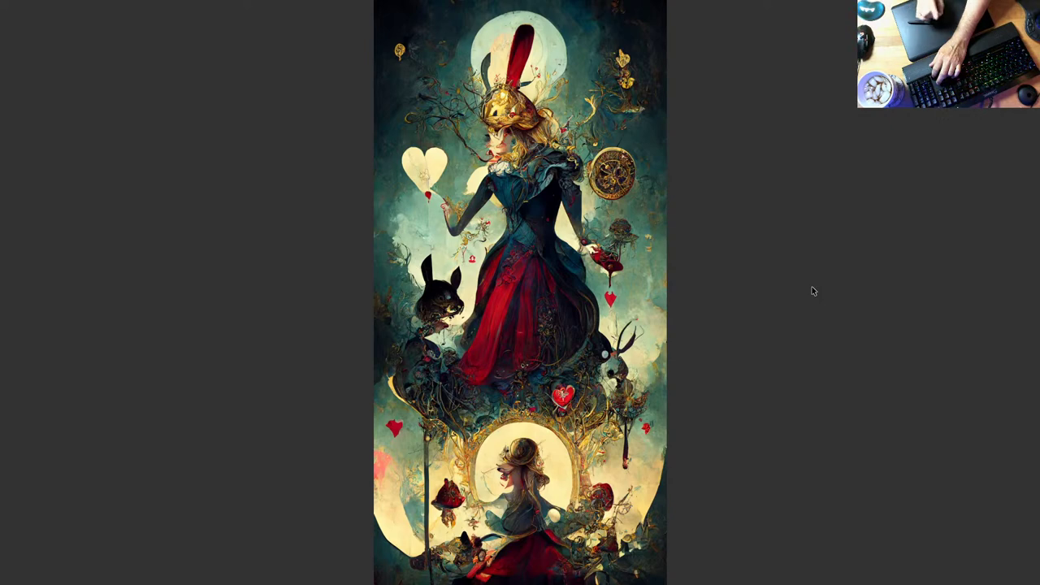
{"action": "key", "text": "Right"}
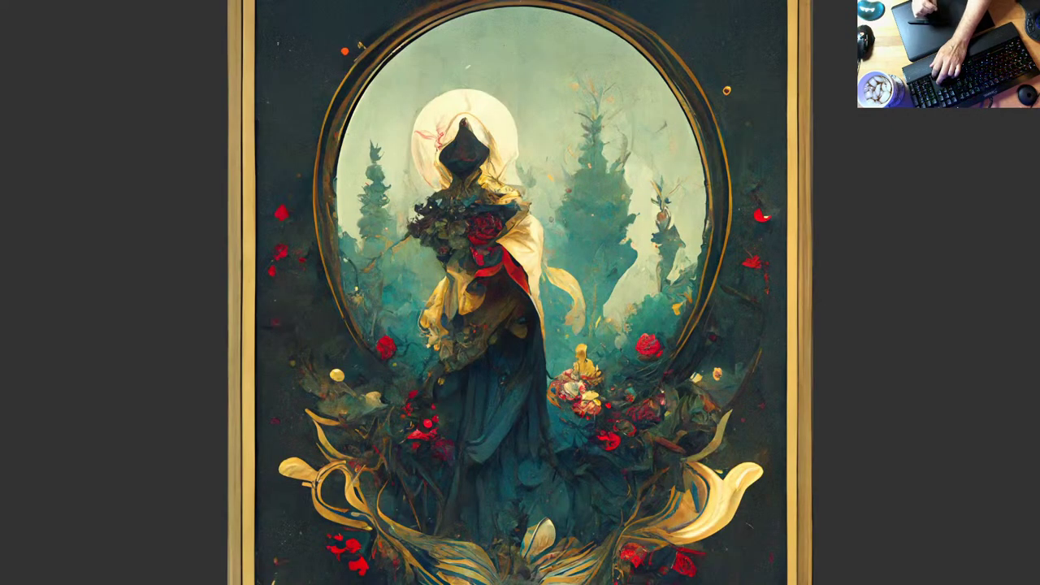
{"action": "key", "text": "Left"}
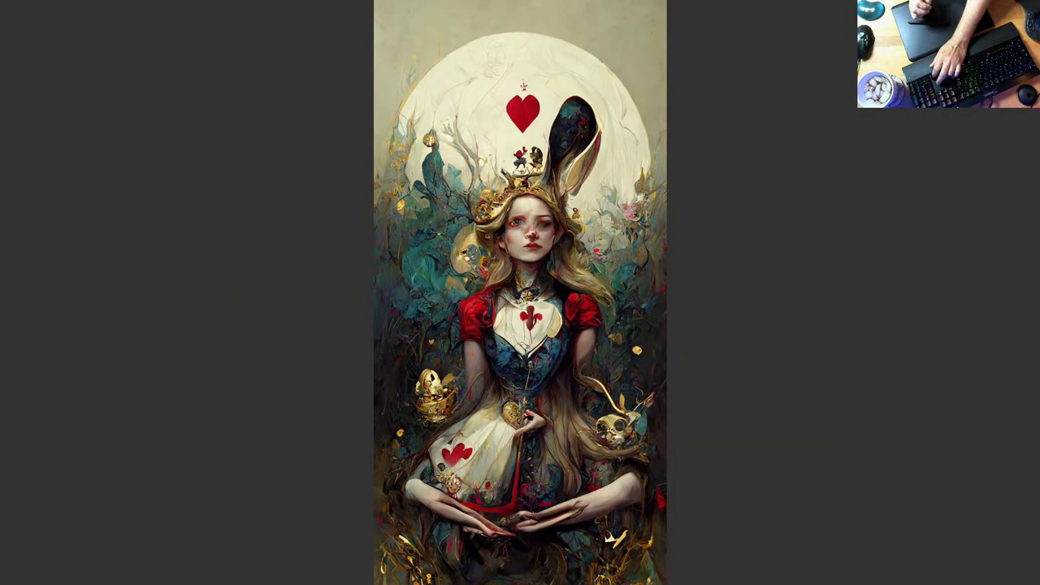
{"action": "key", "text": "Right"}
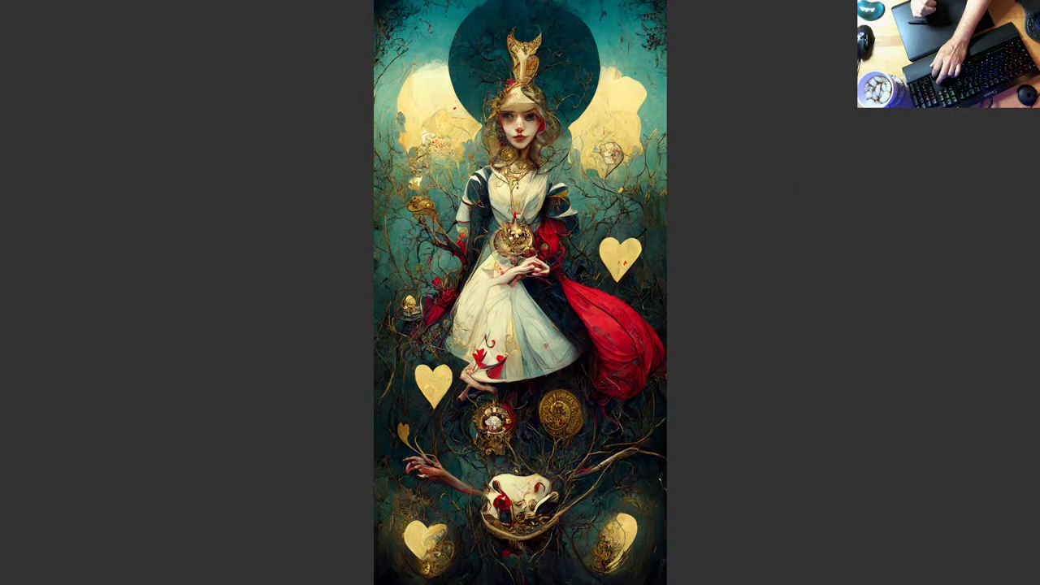
{"action": "key", "text": "Right"}
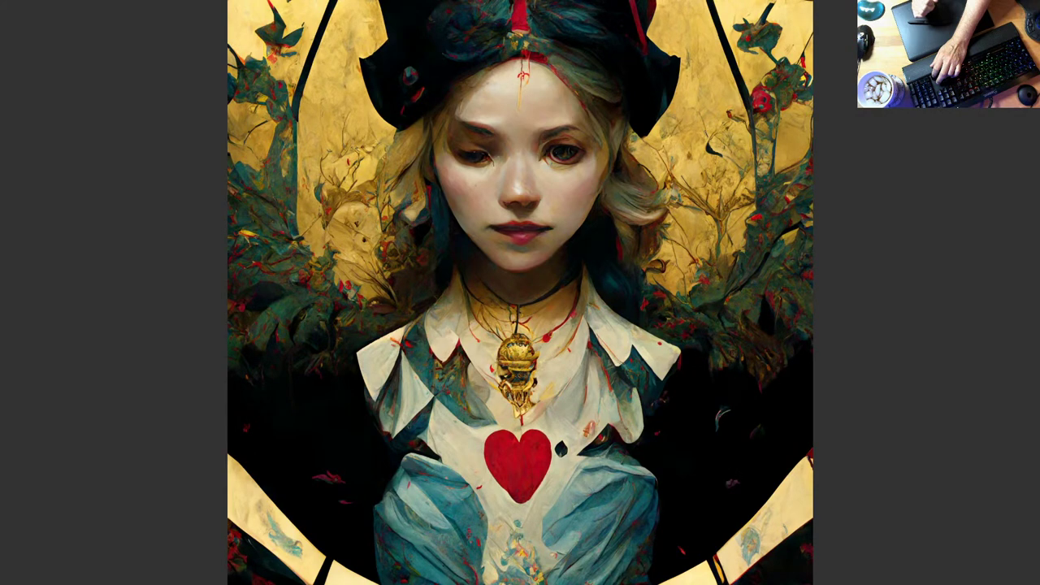
{"action": "key", "text": "Right"}
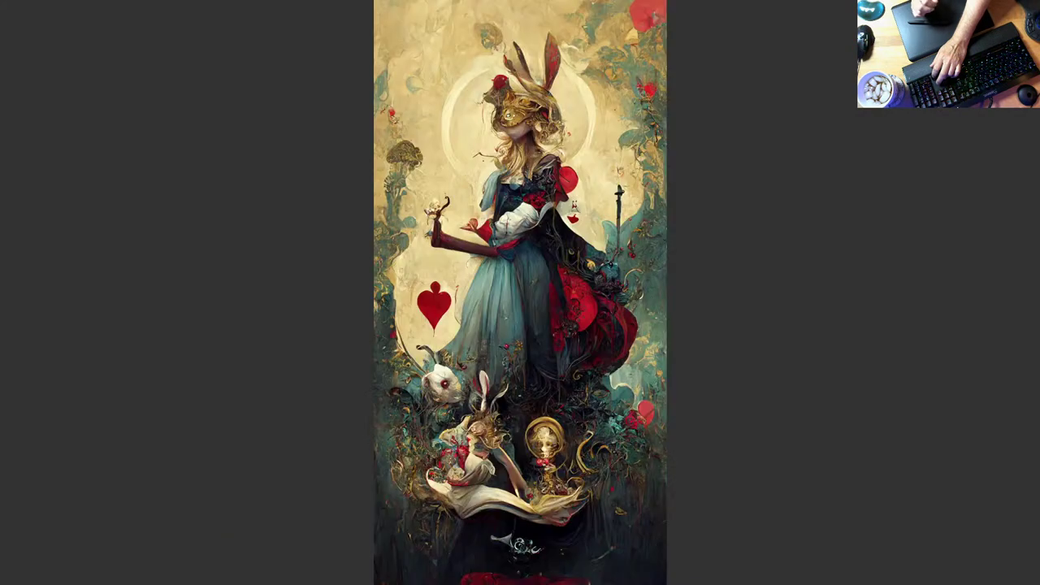
{"action": "key", "text": "Right"}
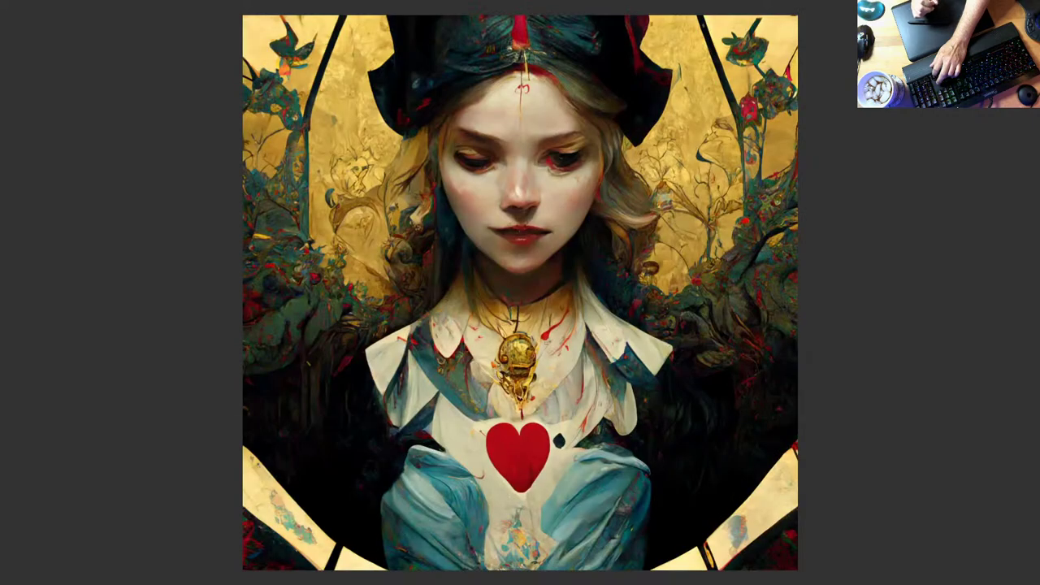
{"action": "key", "text": "Right"}
{"action": "key", "text": "Right"}
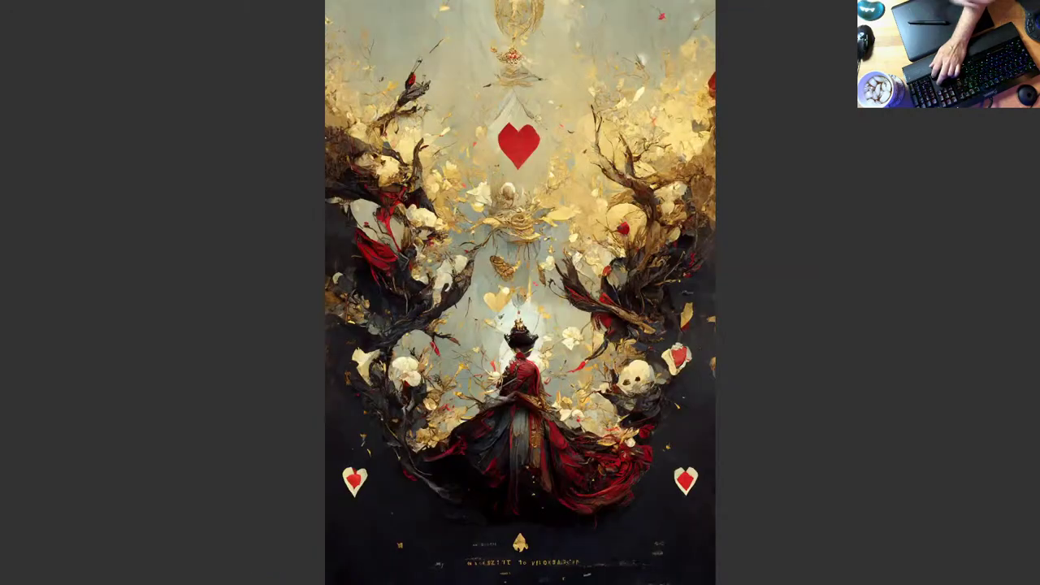
{"action": "key", "text": "Right"}
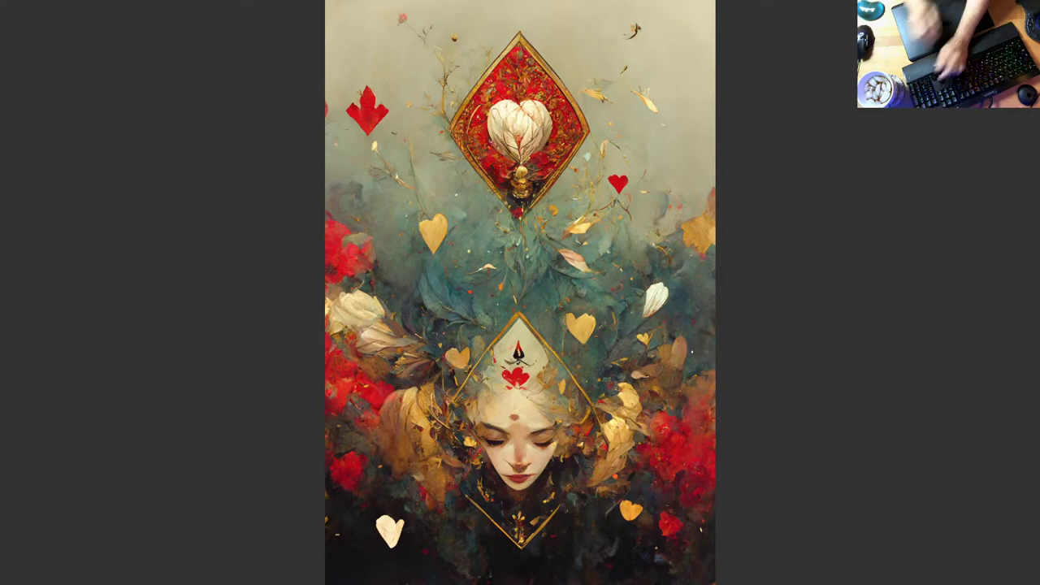
{"action": "key", "text": "Right"}
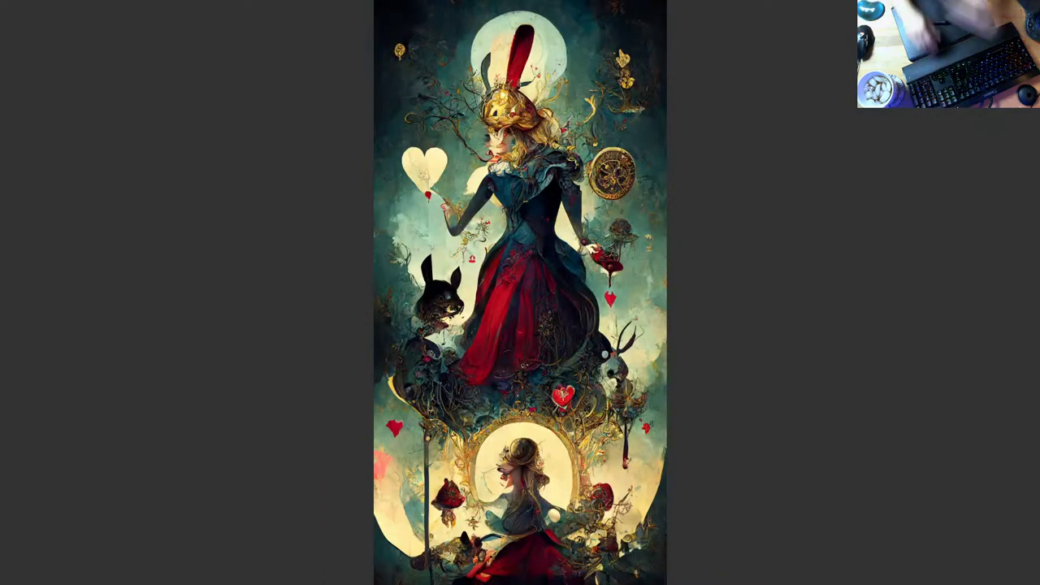
{"action": "key", "text": "Escape"}
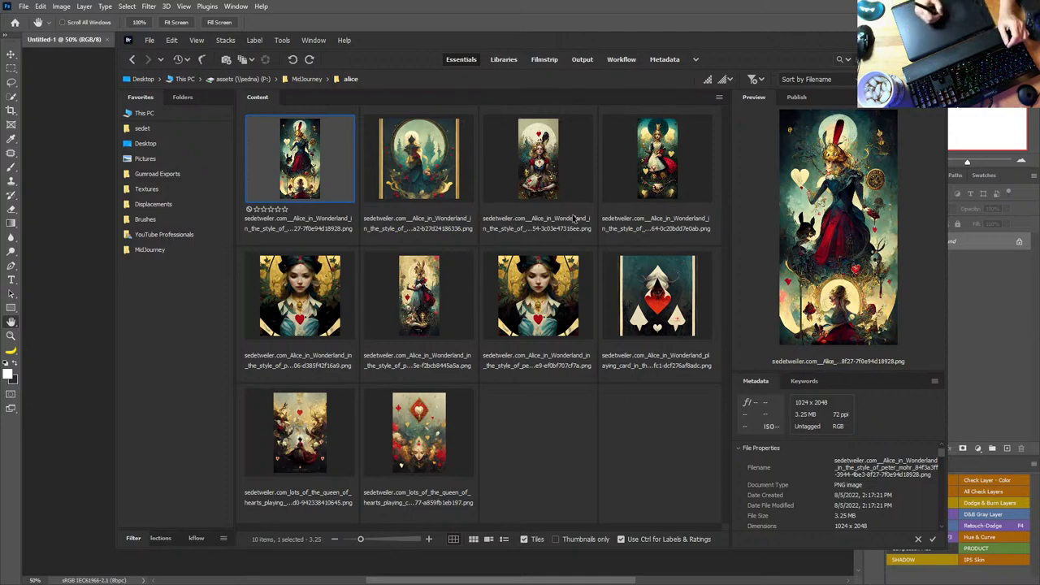
Step: Compare the previews of the seated Alice image and the standing Alice image with the red cape
{"action": "left_click", "coordinate": [550, 175]}
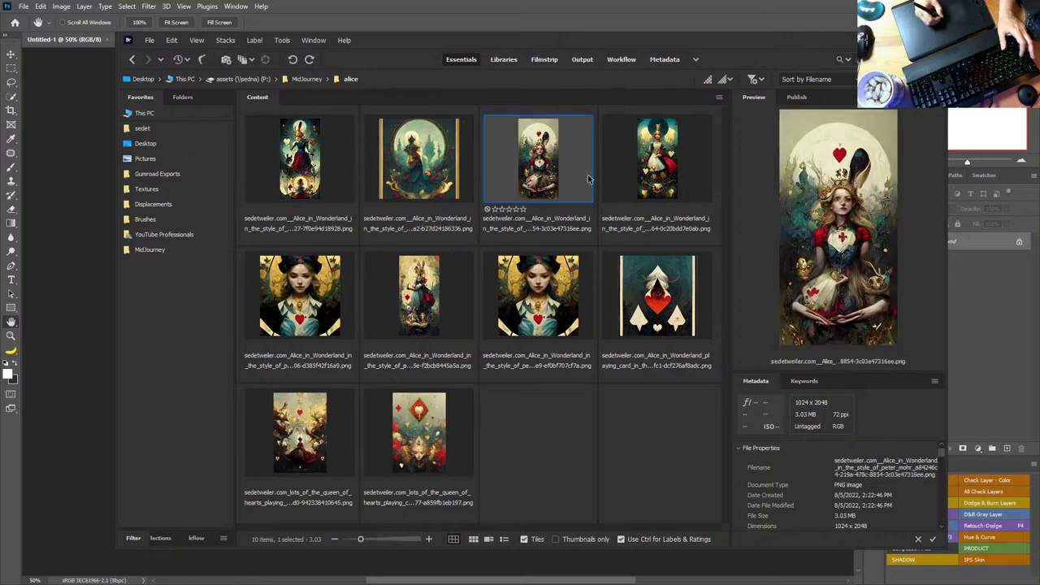
{"action": "key", "text": "Right"}
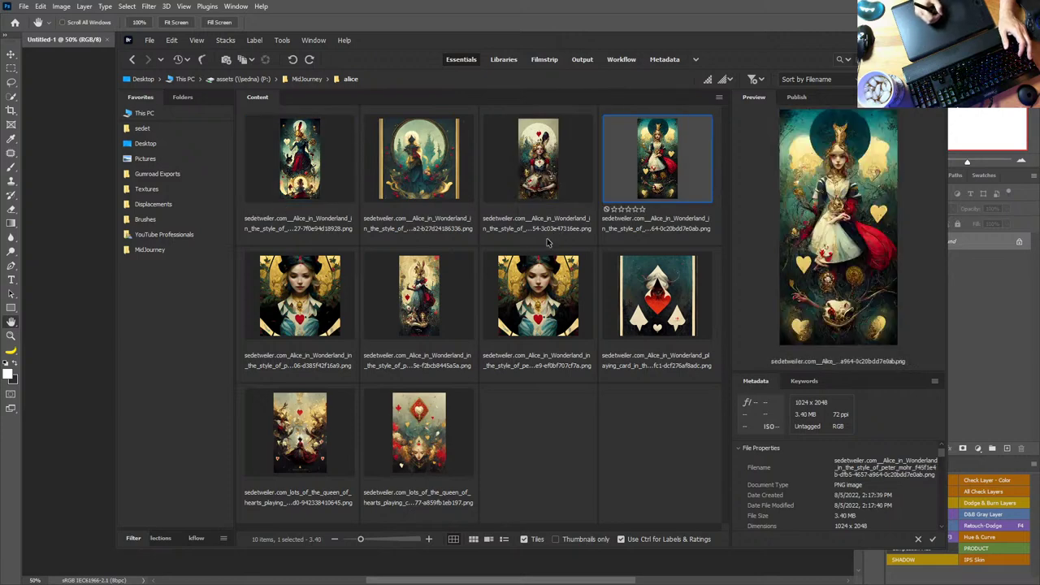
{"action": "key", "text": "Left"}
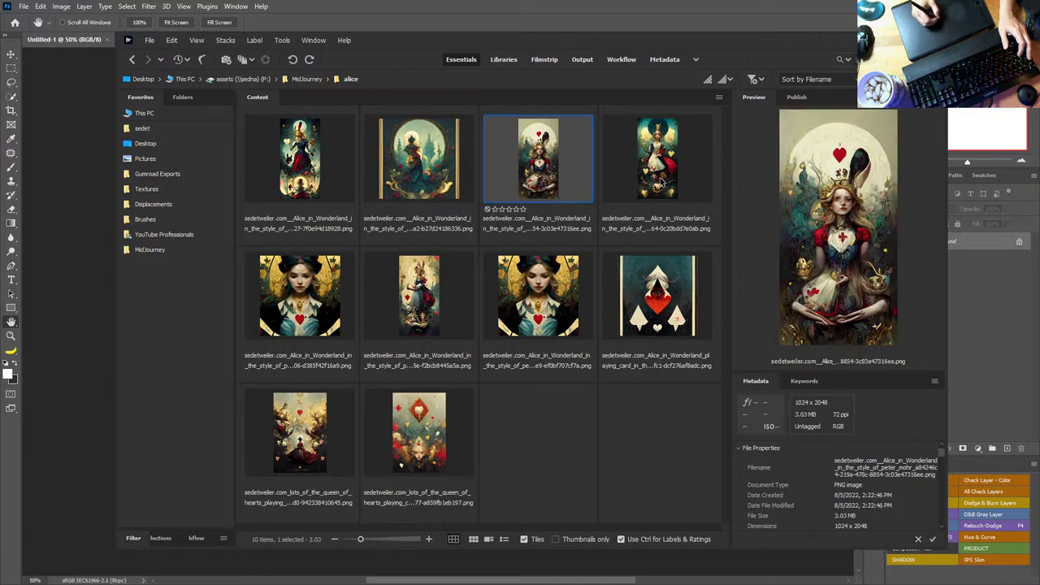
{"action": "key", "text": "Right"}
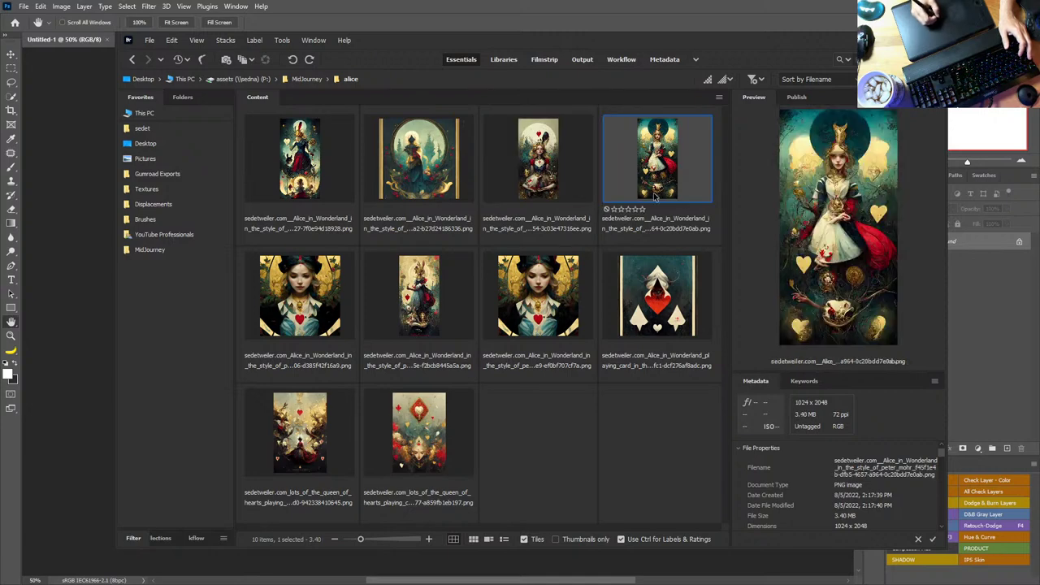
Step: Try to bring the standing Alice image with the red cape from Bridge into Photoshop
{"action": "left_click_drag", "start_coordinate": [654, 195], "coordinate": [150, 268]}
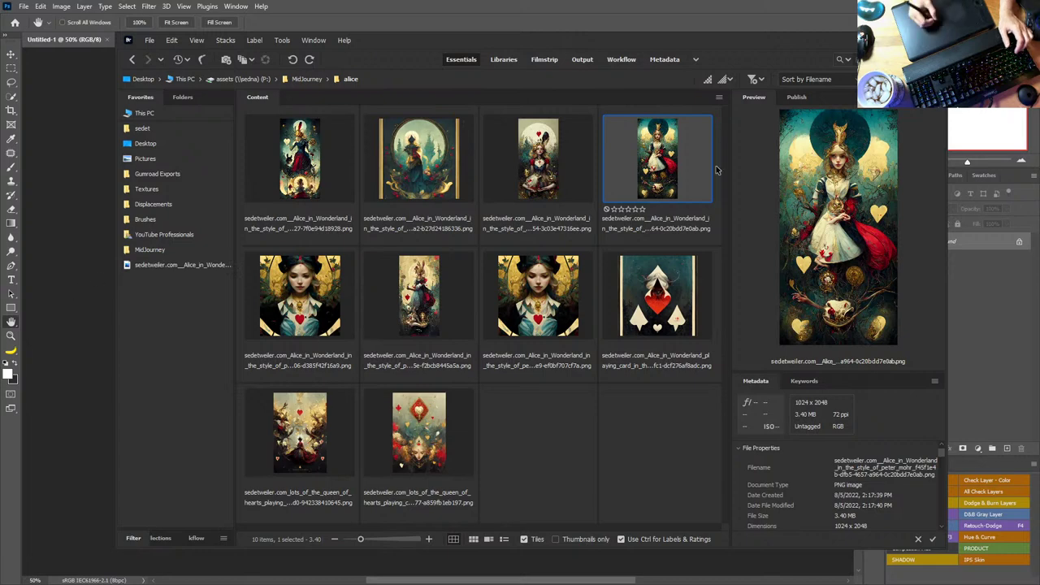
{"action": "left_click_drag", "start_coordinate": [658, 185], "coordinate": [84, 249]}
{"action": "key", "text": "Escape"}
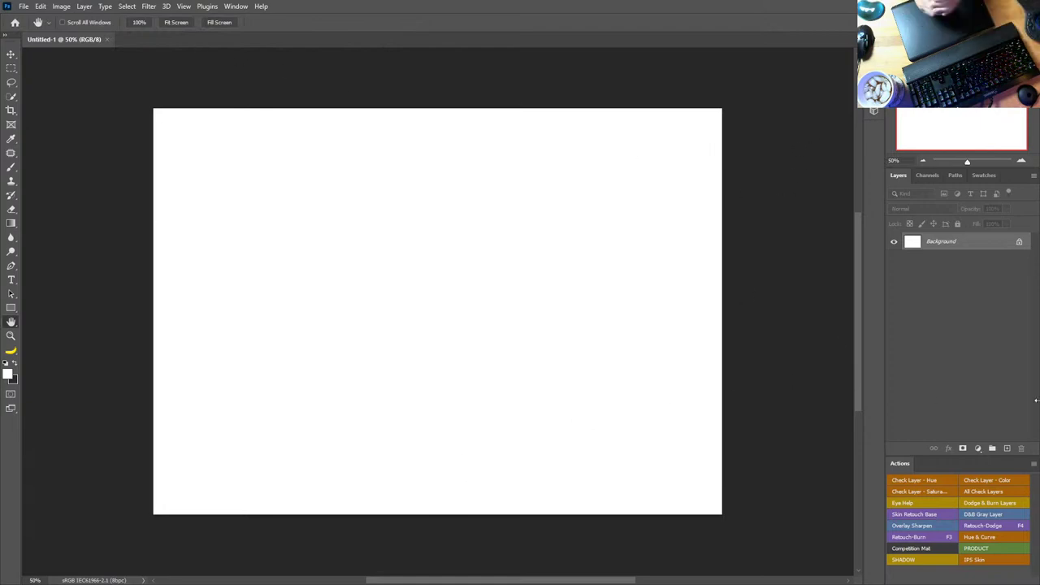
Step: Return to Bridge and open the standing Alice image with the red cape as a Photoshop document
{"action": "key", "text": "alt+Tab"}
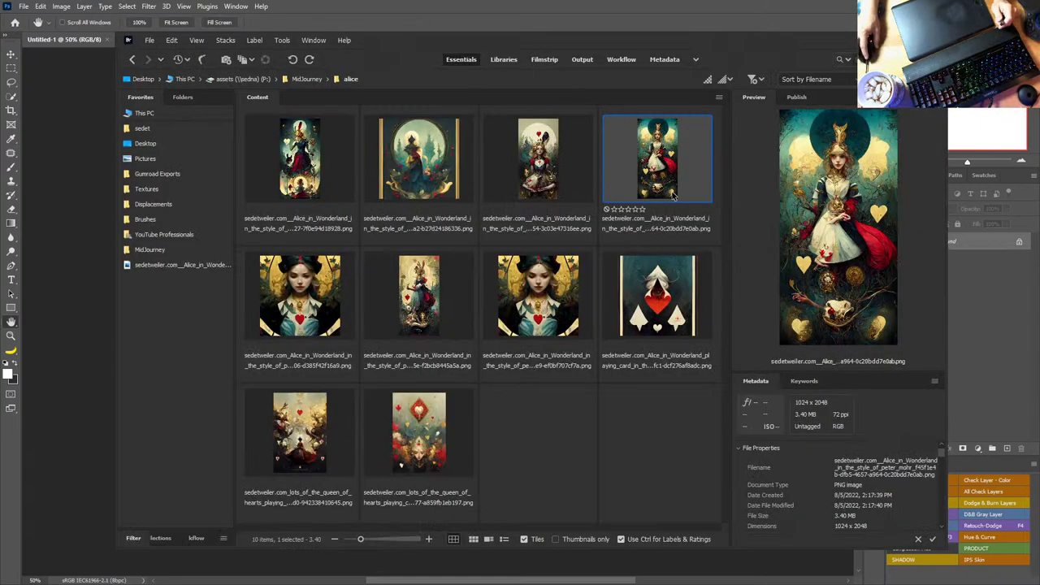
{"action": "double_click", "coordinate": [667, 167]}
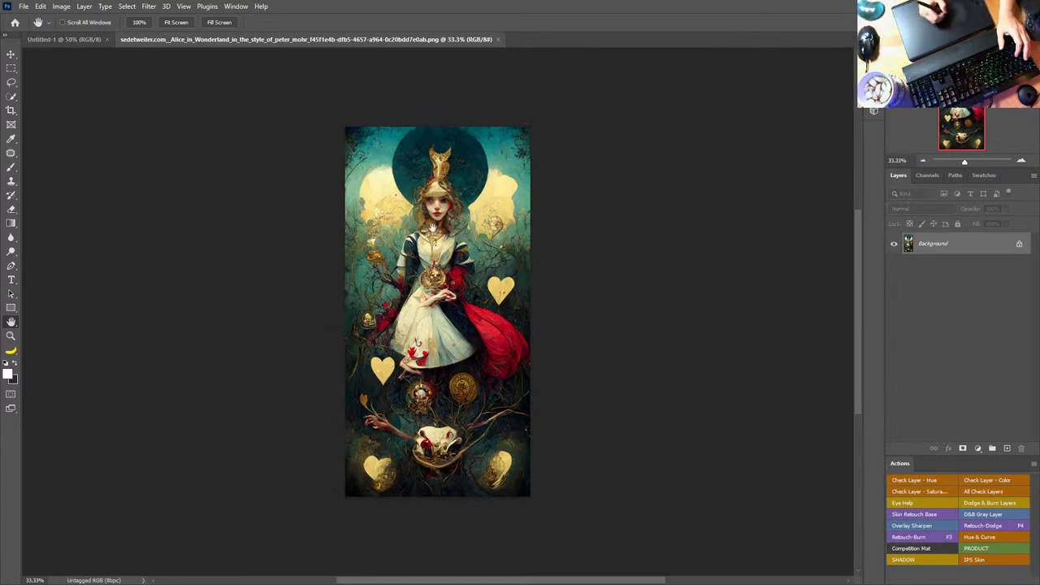
{"action": "left_click_drag", "start_coordinate": [447, 233], "coordinate": [560, 248]}
{"action": "key", "text": "z"}
{"action": "left_click", "coordinate": [559, 240]}
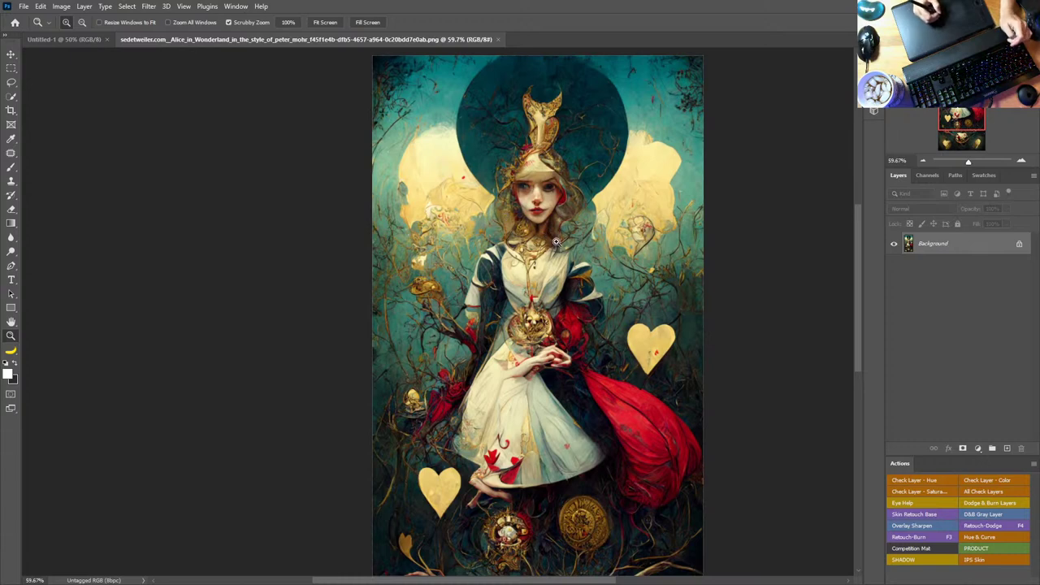
Step: Place the seated Alice image from Bridge into the open Photoshop document as a new layer at 100% scale
{"action": "key", "text": "alt+Tab"}
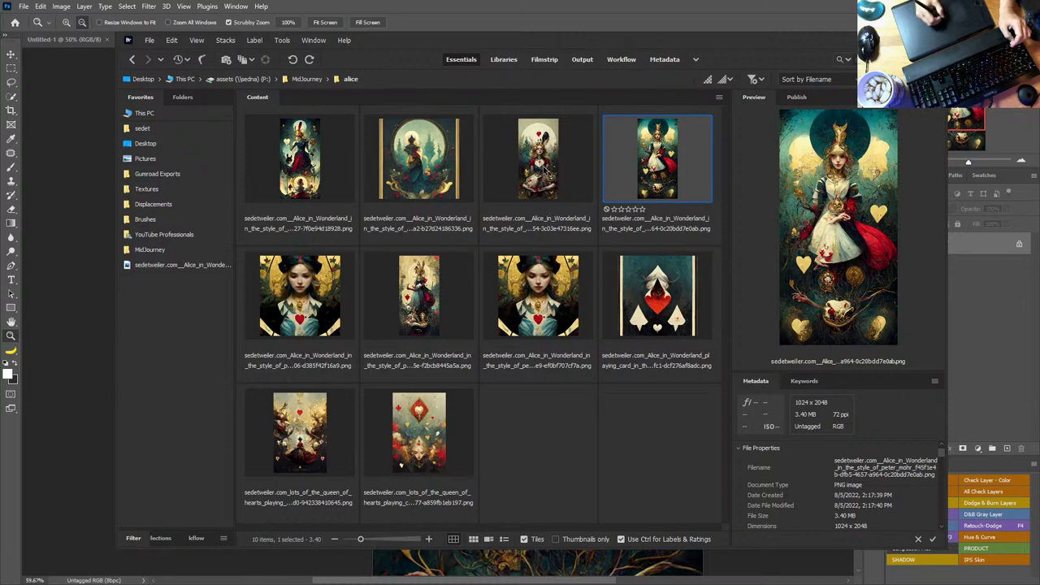
{"action": "left_click", "coordinate": [546, 171]}
{"action": "left_click_drag", "start_coordinate": [537, 162], "coordinate": [454, 561]}
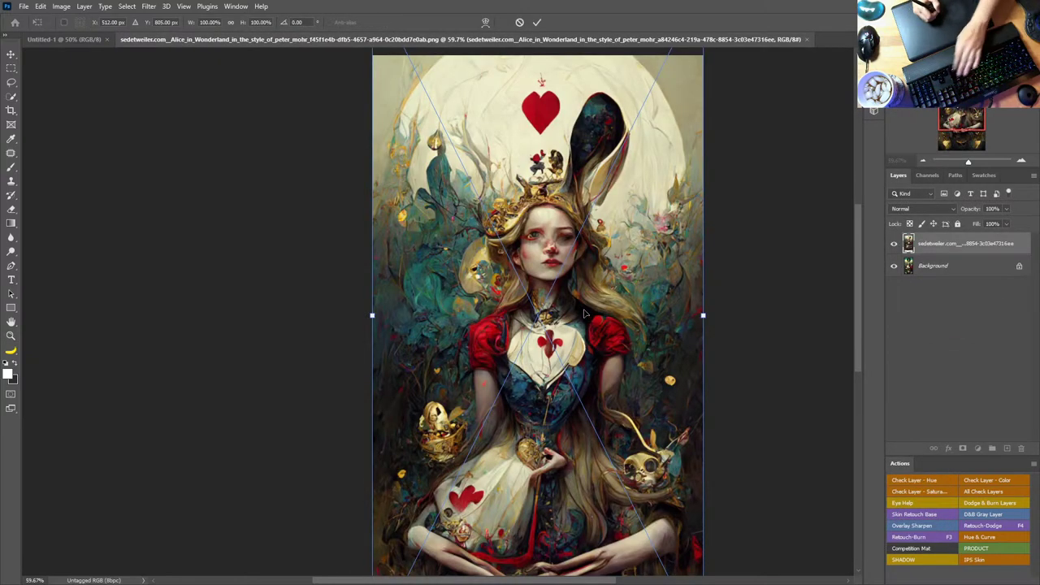
{"action": "key", "text": "Return"}
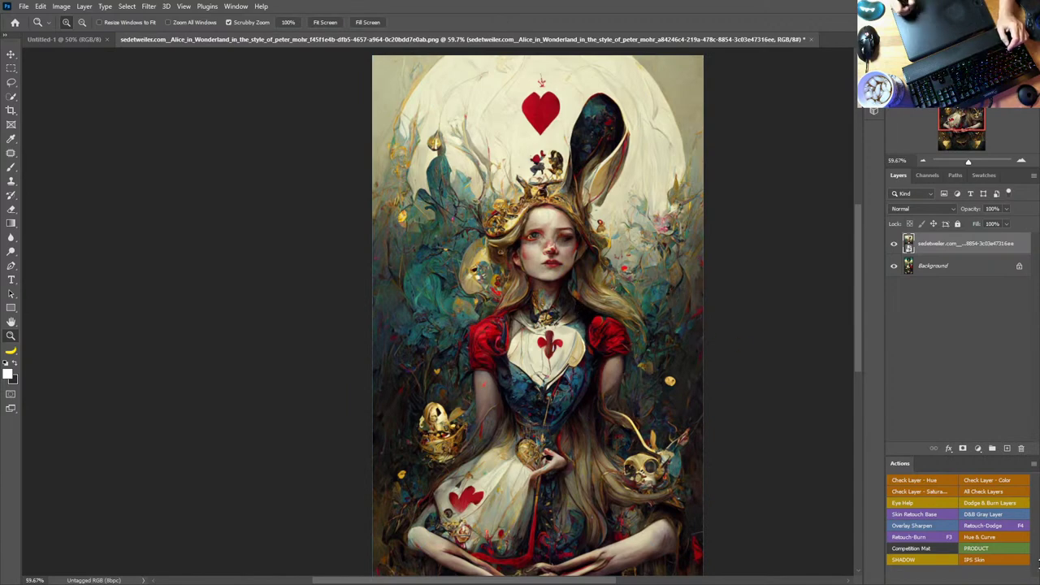
Step: Switch to Bridge and compare the two gold-background Alice portraits at full-screen size
{"action": "key", "text": "alt+Tab"}
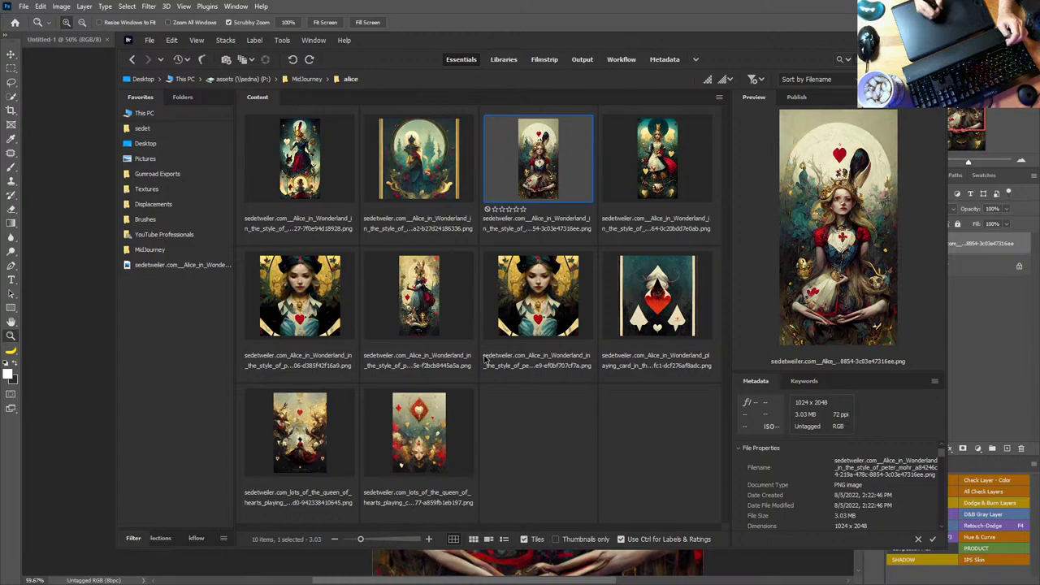
{"action": "left_click", "coordinate": [546, 328]}
{"action": "key", "text": "space"}
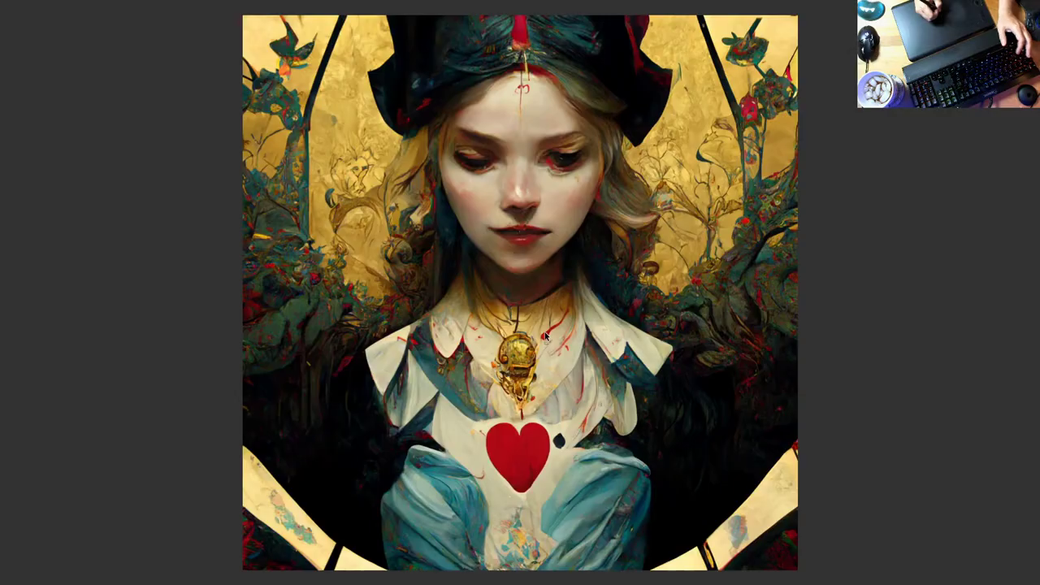
{"action": "key", "text": "space"}
{"action": "left_click", "coordinate": [303, 298]}
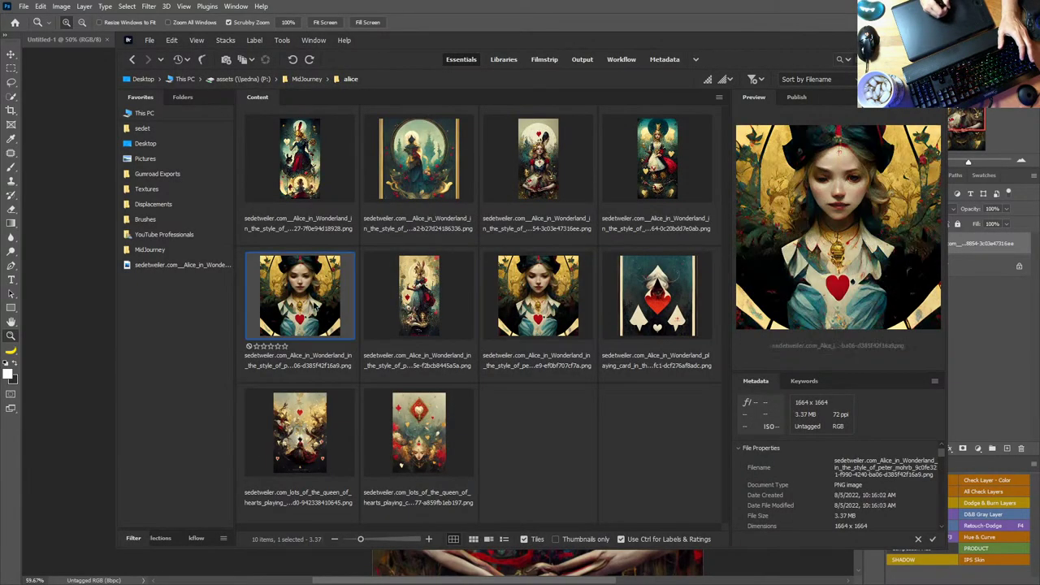
{"action": "key", "text": "space"}
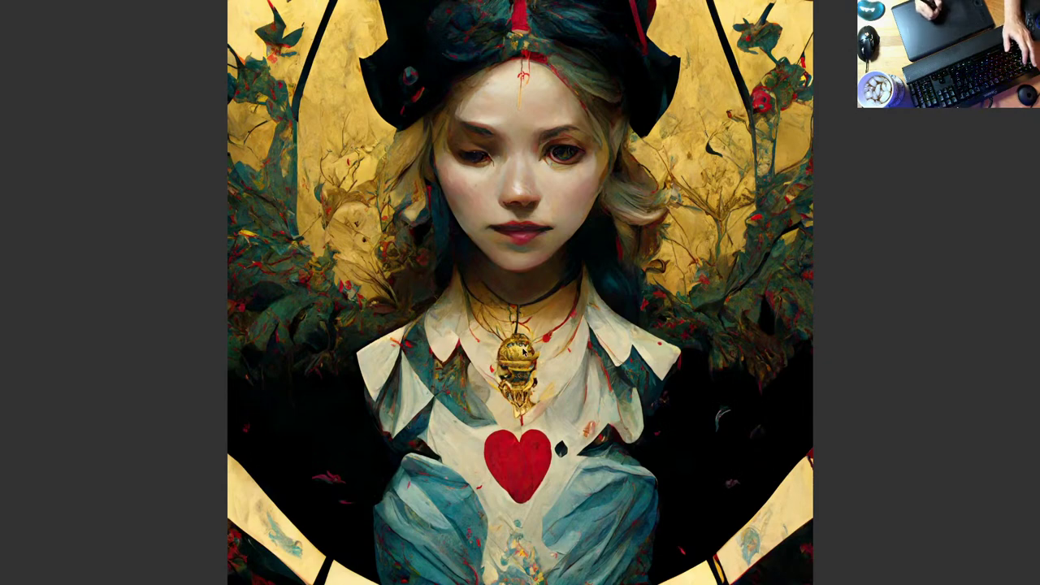
{"action": "key", "text": "space"}
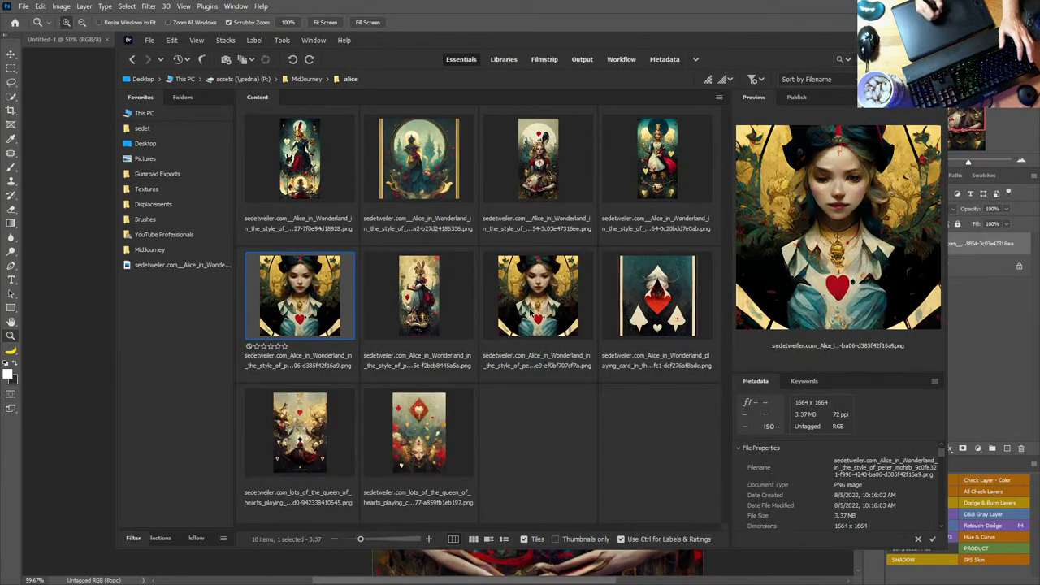
Step: Place the 1024 x 1024 gold-background Alice portrait as a new layer above the seated Alice layer at 100% scale
{"action": "left_click", "coordinate": [533, 312]}
{"action": "key", "text": "space"}
{"action": "key", "text": "space"}
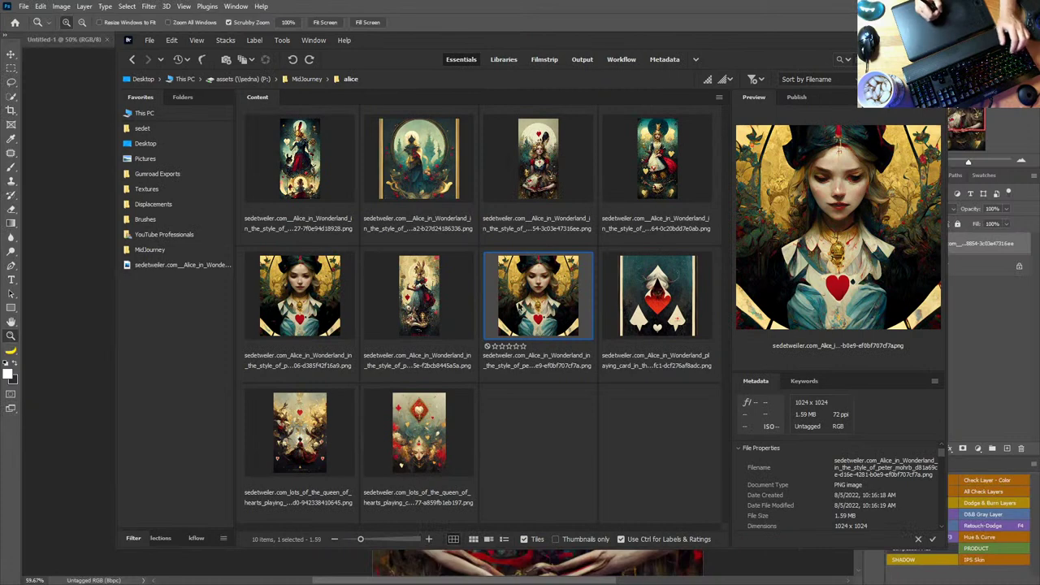
{"action": "left_click_drag", "start_coordinate": [543, 290], "coordinate": [73, 268]}
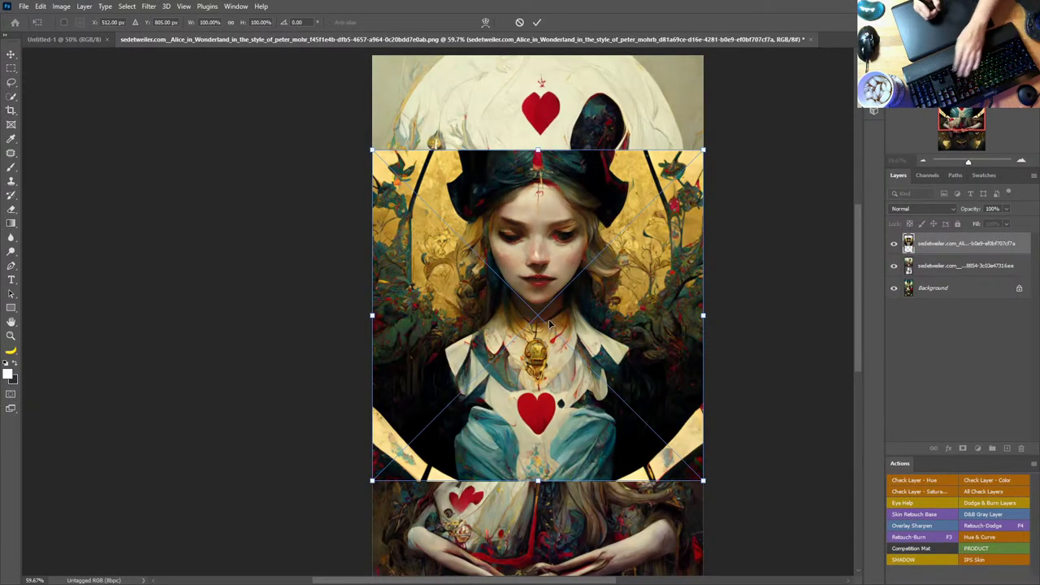
{"action": "key", "text": "Return"}
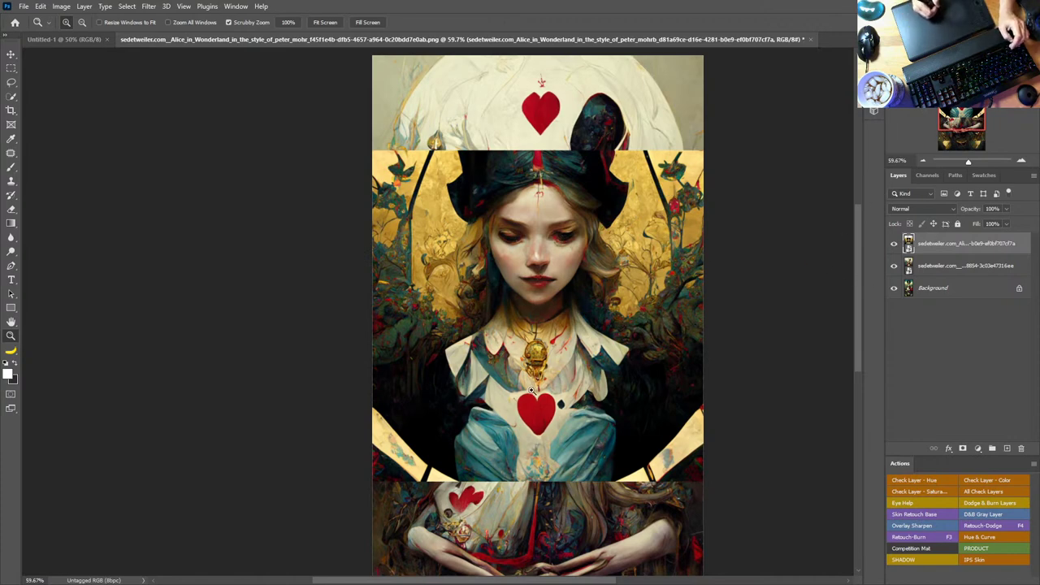
Step: Hide the gold-background portrait and seated Alice layers, and select the seated Alice layer
{"action": "left_click", "coordinate": [893, 244]}
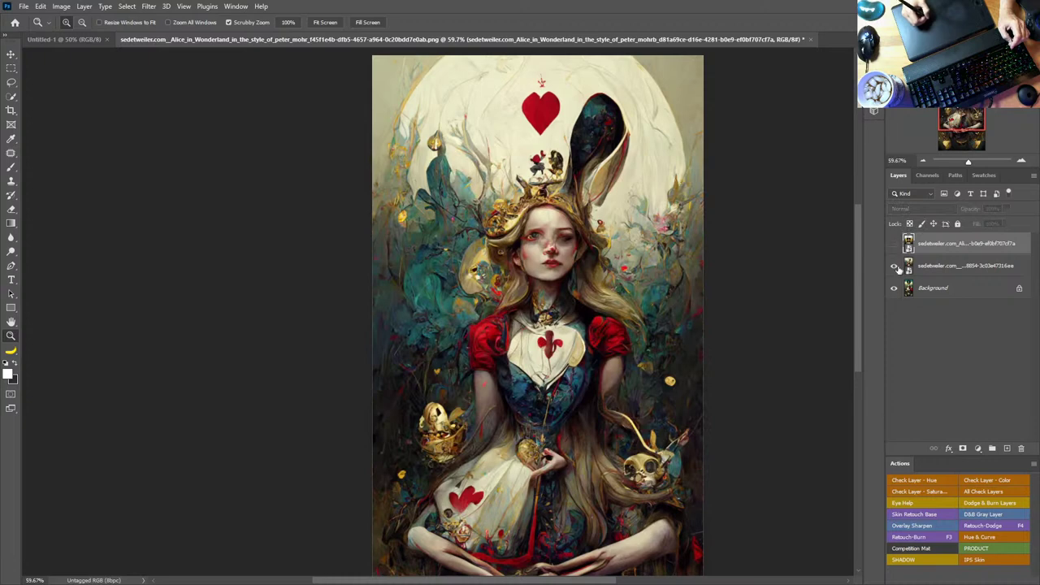
{"action": "left_click", "coordinate": [894, 266]}
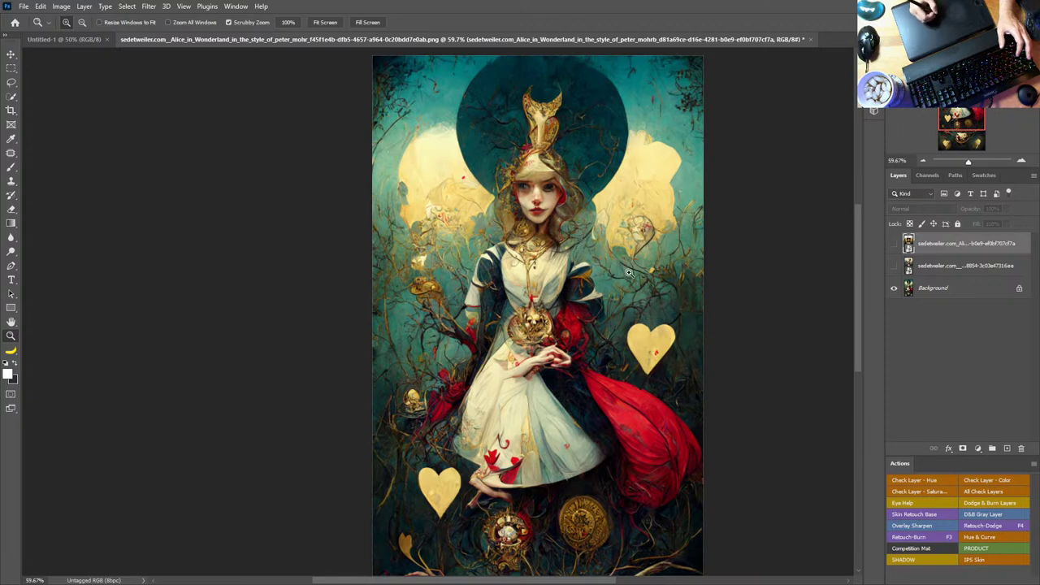
{"action": "left_click", "coordinate": [938, 269]}
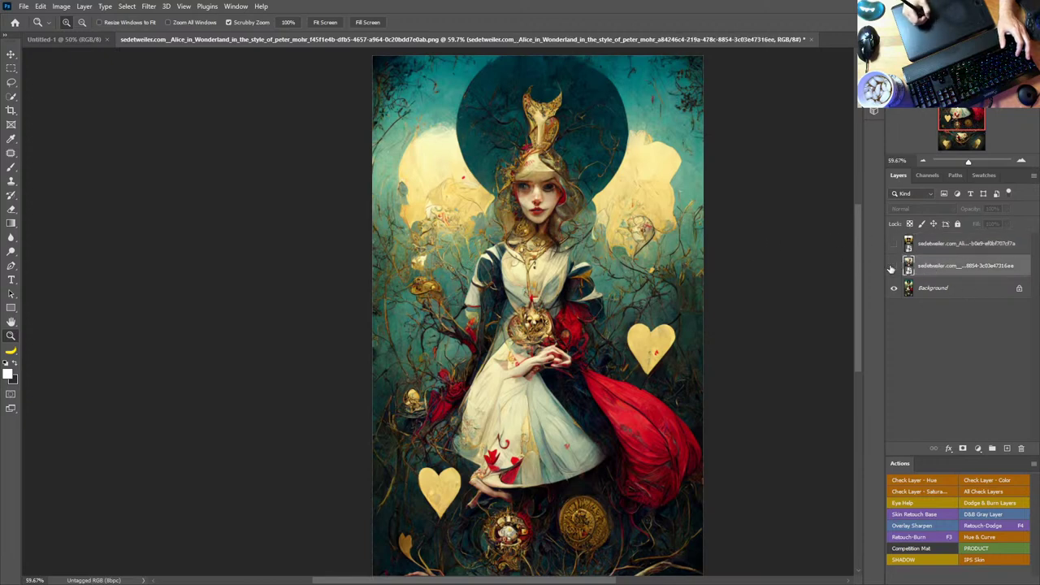
Step: Show the seated Alice layer, reduce its opacity to 50% and ready the Move tool
{"action": "left_click", "coordinate": [894, 266]}
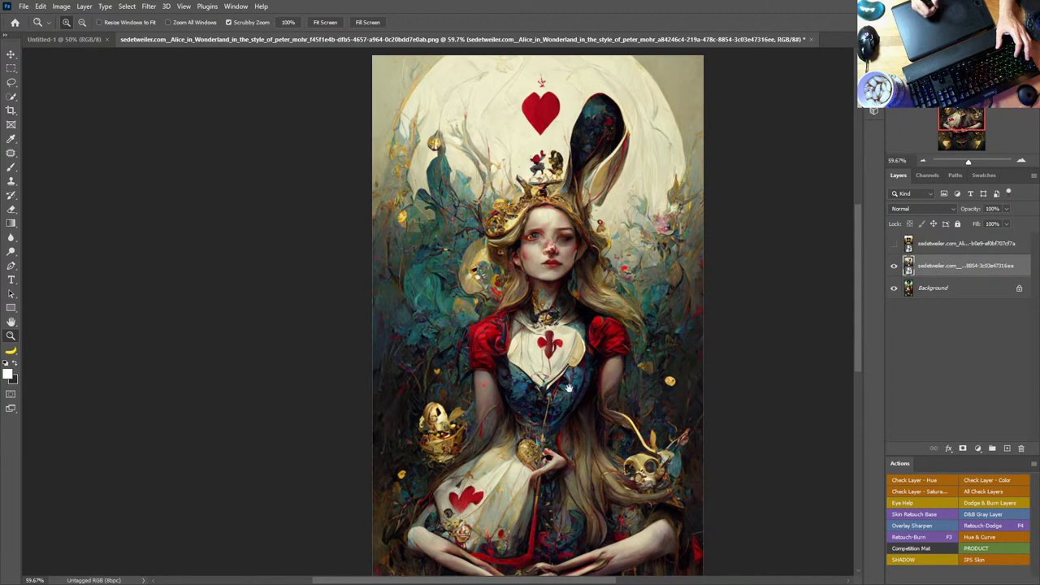
{"action": "left_click_drag", "start_coordinate": [571, 386], "coordinate": [569, 291]}
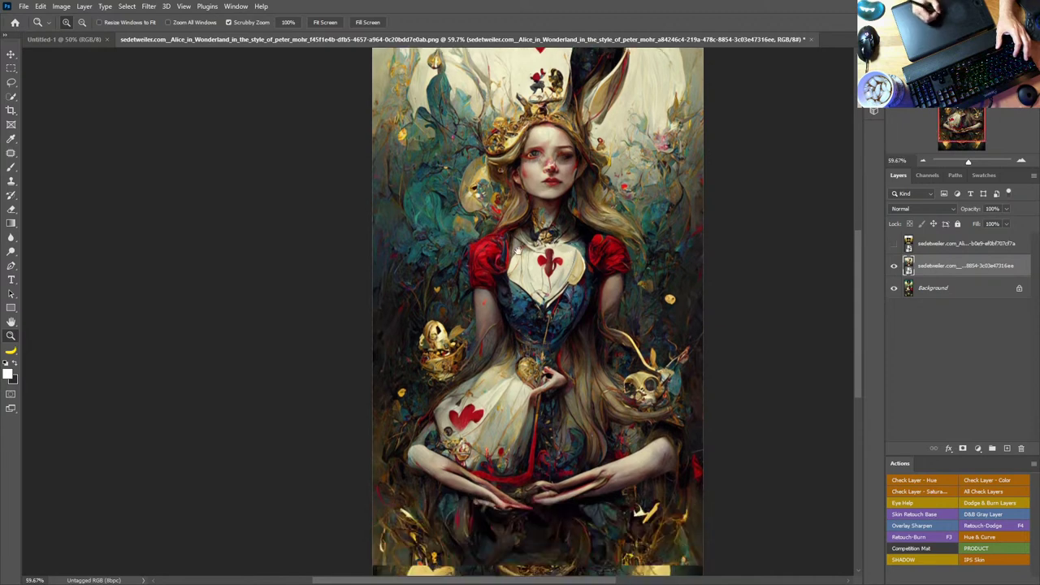
{"action": "double_click", "coordinate": [10, 321]}
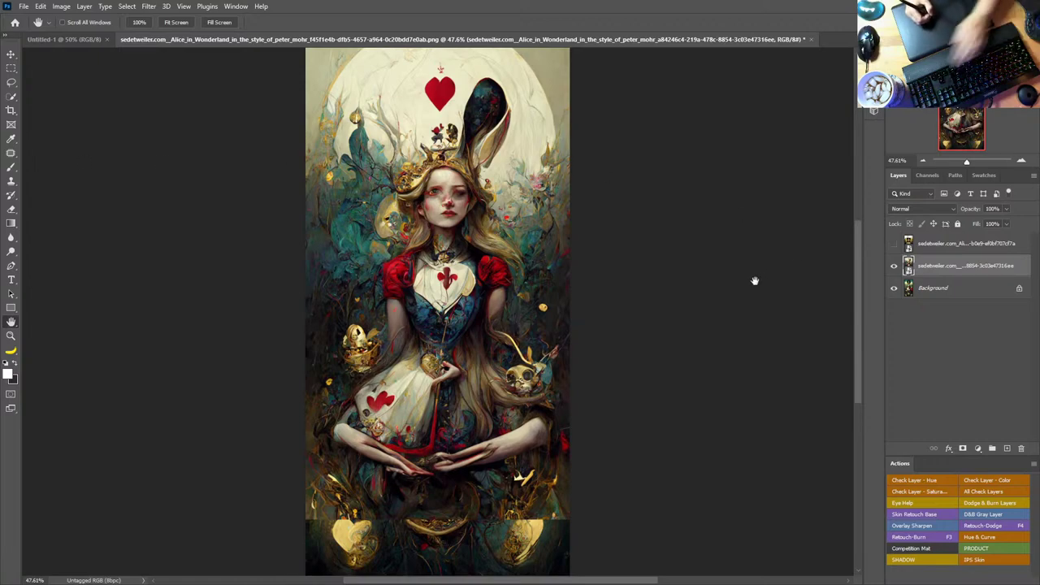
{"action": "key", "text": "5"}
{"action": "key", "text": "v"}
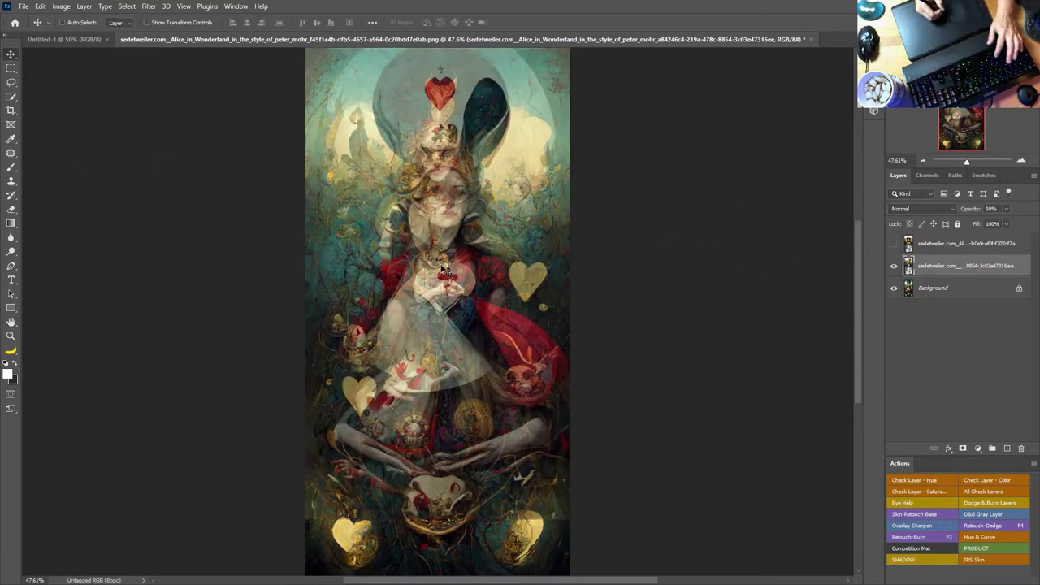
Step: Scale the seated Alice layer to 89.36%, align her over the standing Alice, and restore the layer's opacity to 100%
{"action": "left_click_drag", "start_coordinate": [449, 286], "coordinate": [443, 259]}
{"action": "left_click_drag", "start_coordinate": [968, 210], "coordinate": [974, 213]}
{"action": "left_click_drag", "start_coordinate": [496, 278], "coordinate": [459, 333]}
{"action": "key", "text": "ctrl+t"}
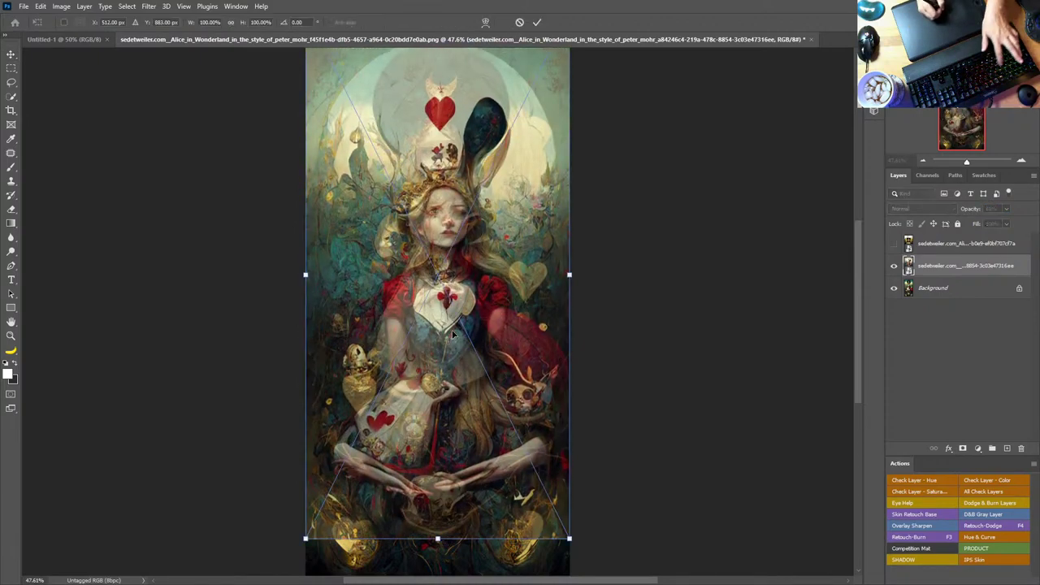
{"action": "left_click_drag", "start_coordinate": [568, 537], "coordinate": [548, 484]}
{"action": "left_click_drag", "start_coordinate": [471, 296], "coordinate": [478, 264]}
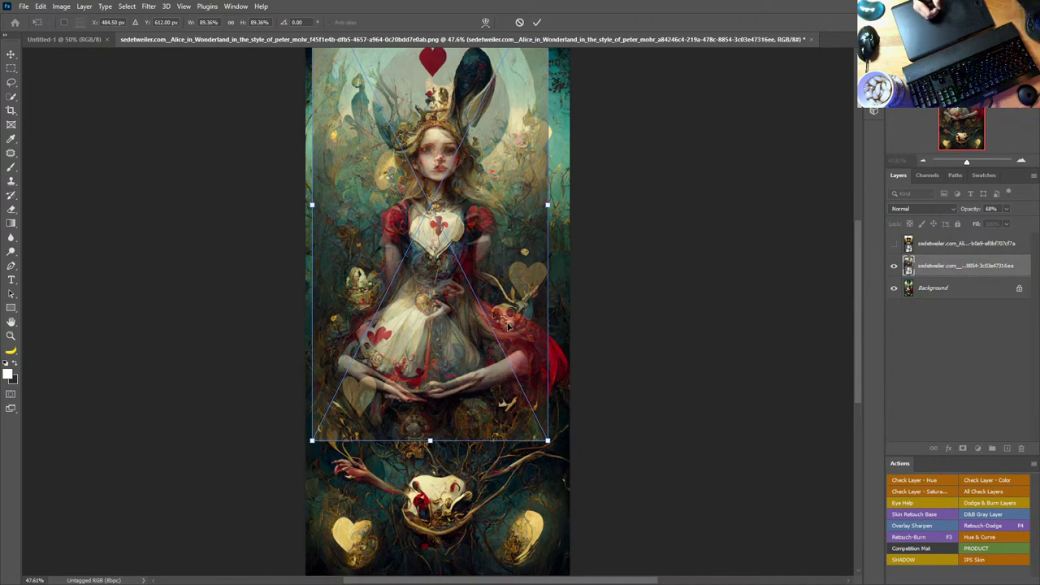
{"action": "key", "text": "Return"}
{"action": "key", "text": "0"}
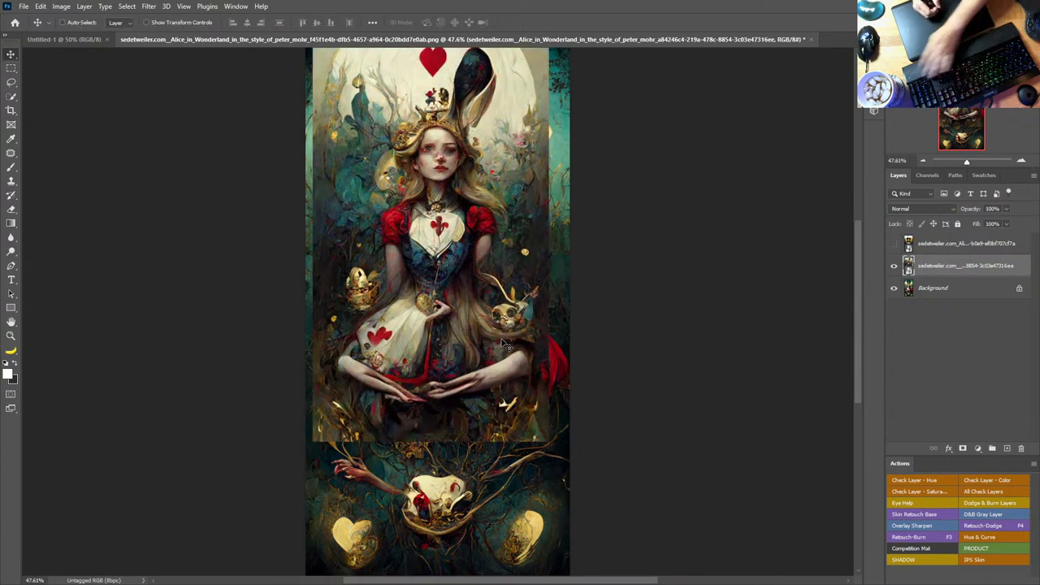
Step: Hide the seated Alice layer, then add an empty layer for Clone Stamp retouching that samples Current & Below
{"action": "left_click", "coordinate": [894, 265]}
{"action": "key", "text": "z"}
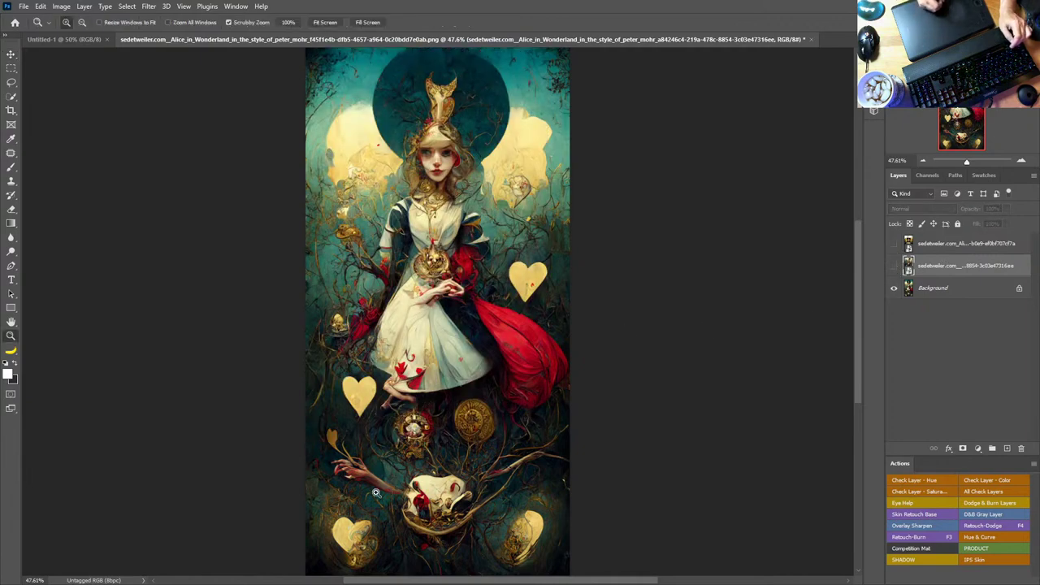
{"action": "left_click_drag", "start_coordinate": [378, 486], "coordinate": [506, 350]}
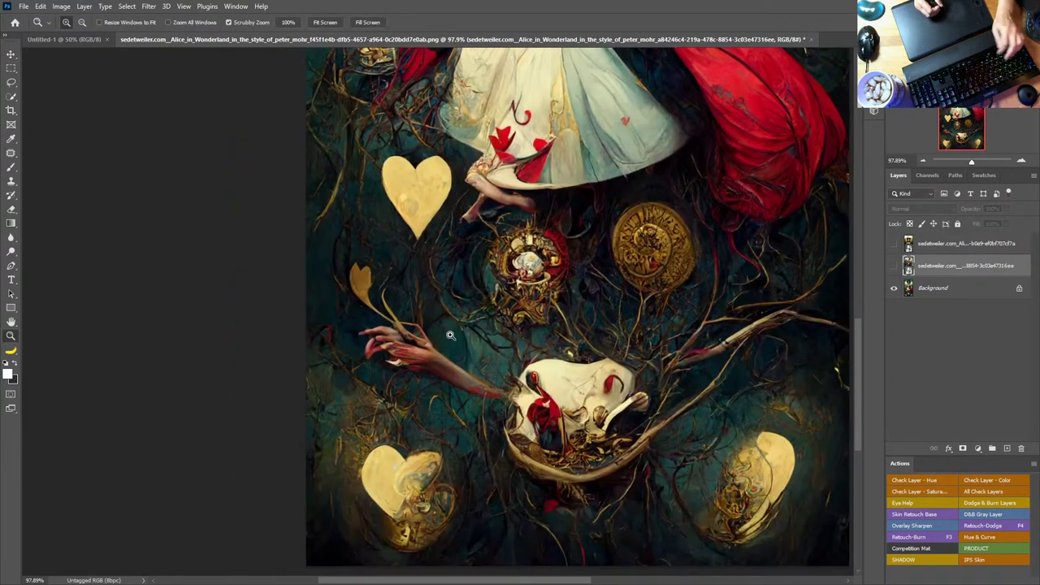
{"action": "key", "text": "s"}
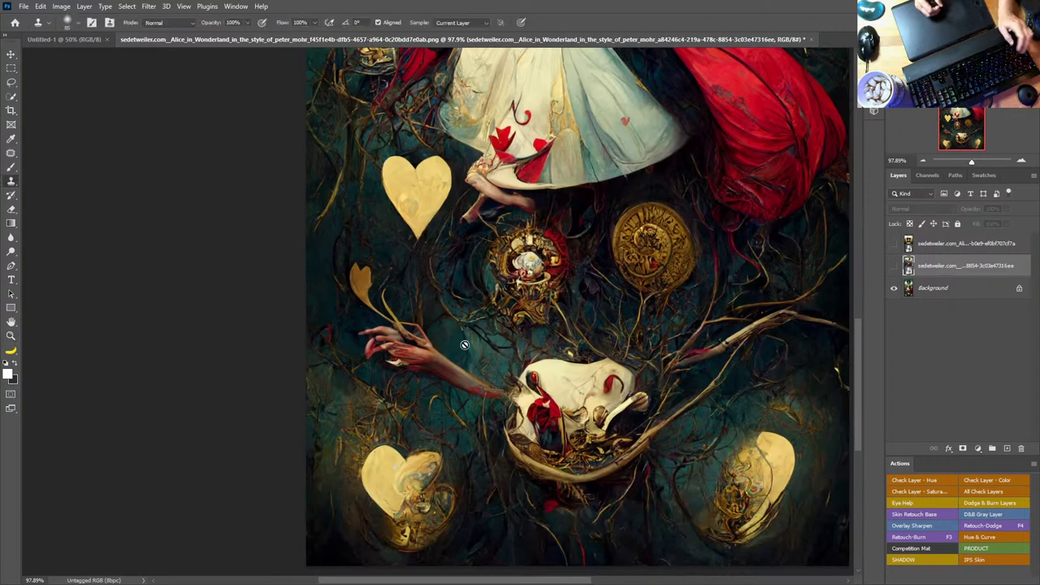
{"action": "left_click", "coordinate": [1007, 448]}
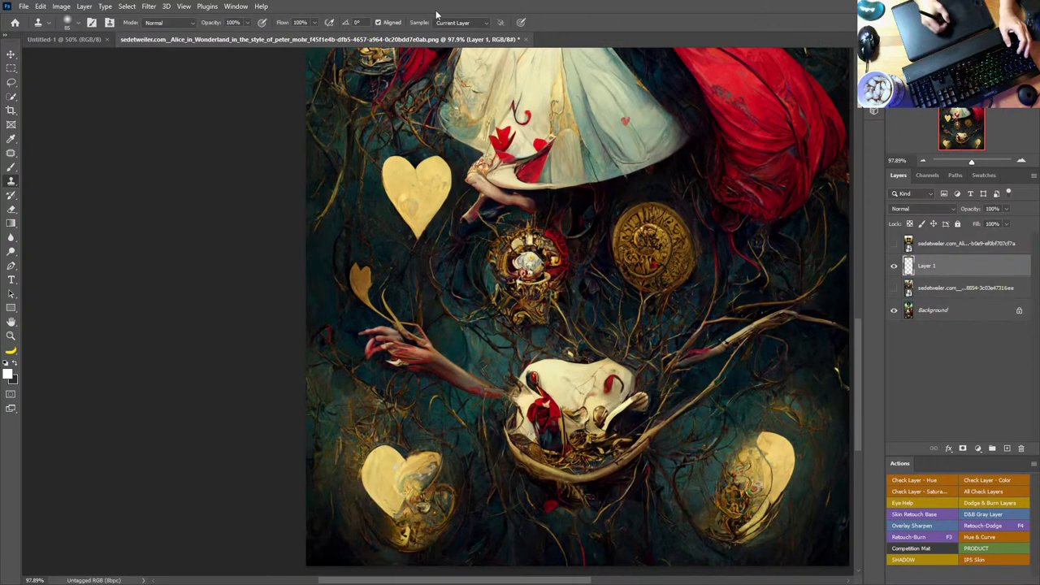
{"action": "left_click", "coordinate": [457, 22]}
{"action": "left_click", "coordinate": [458, 40]}
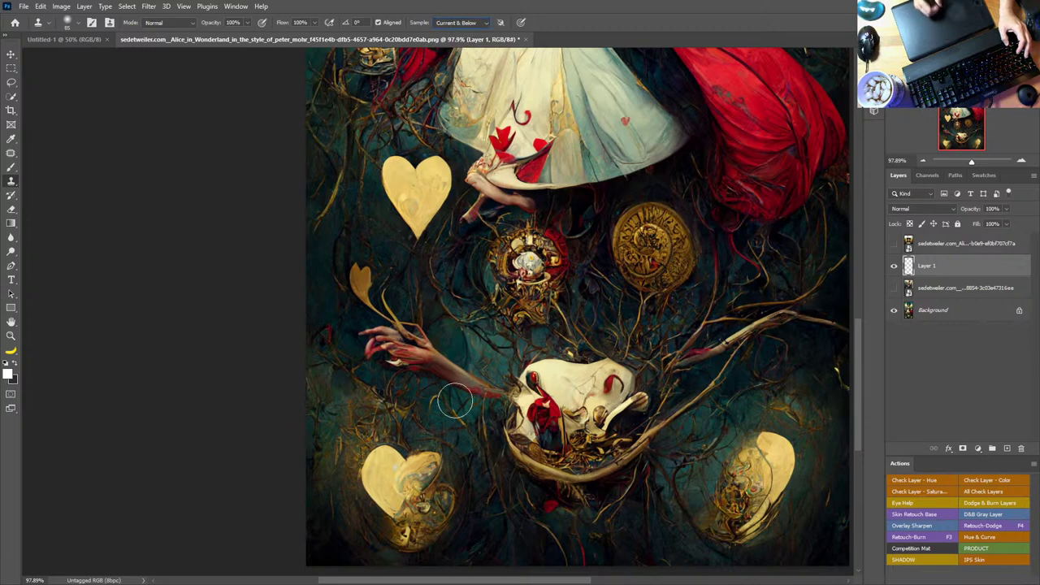
Step: Clone dark foliage over the red hand and arm reaching out from the skull
{"action": "left_click", "coordinate": [463, 406], "text": "alt"}
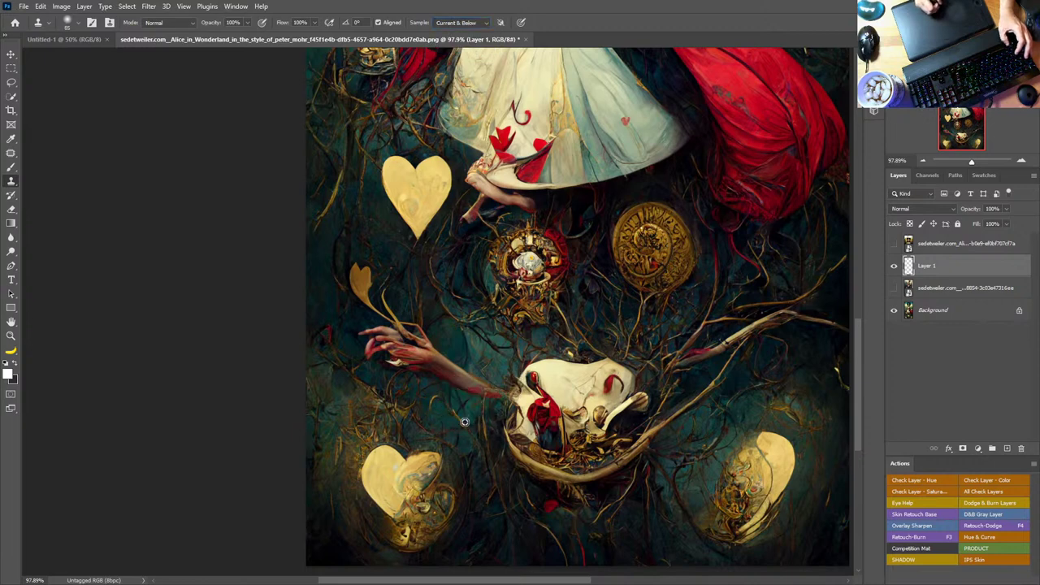
{"action": "left_click_drag", "start_coordinate": [487, 393], "coordinate": [369, 339]}
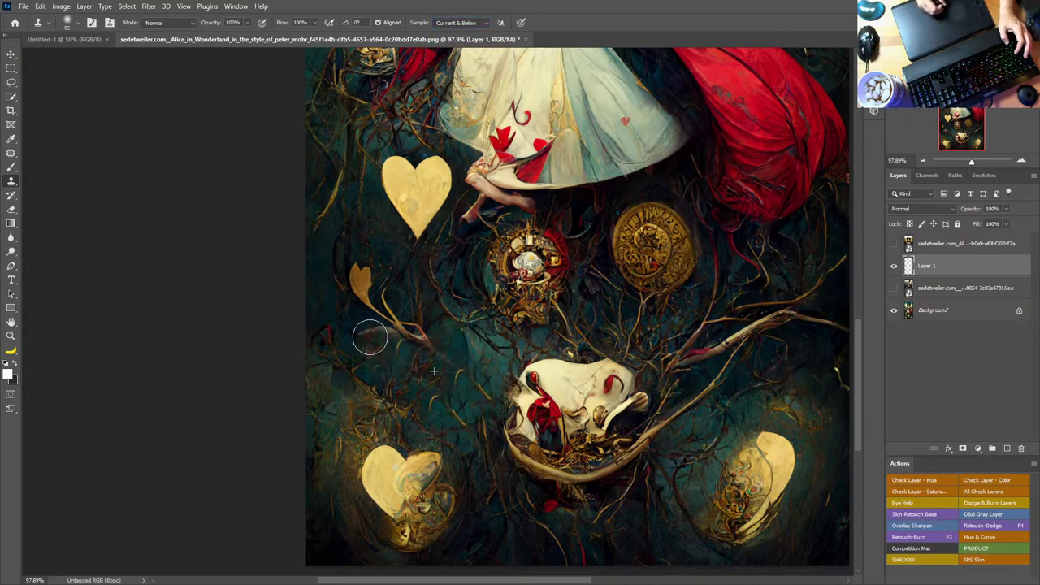
{"action": "left_click", "coordinate": [456, 376], "text": "alt"}
{"action": "mouse_move", "coordinate": [450, 353]}
{"action": "left_mouse_down"}
{"action": "mouse_move", "coordinate": [395, 341]}
{"action": "mouse_move", "coordinate": [403, 337]}
{"action": "left_mouse_up"}
Step: Clone dark background over the bare feet protruding beneath the hem of the standing Alice's dress
{"action": "left_click_drag", "start_coordinate": [612, 408], "coordinate": [498, 372]}
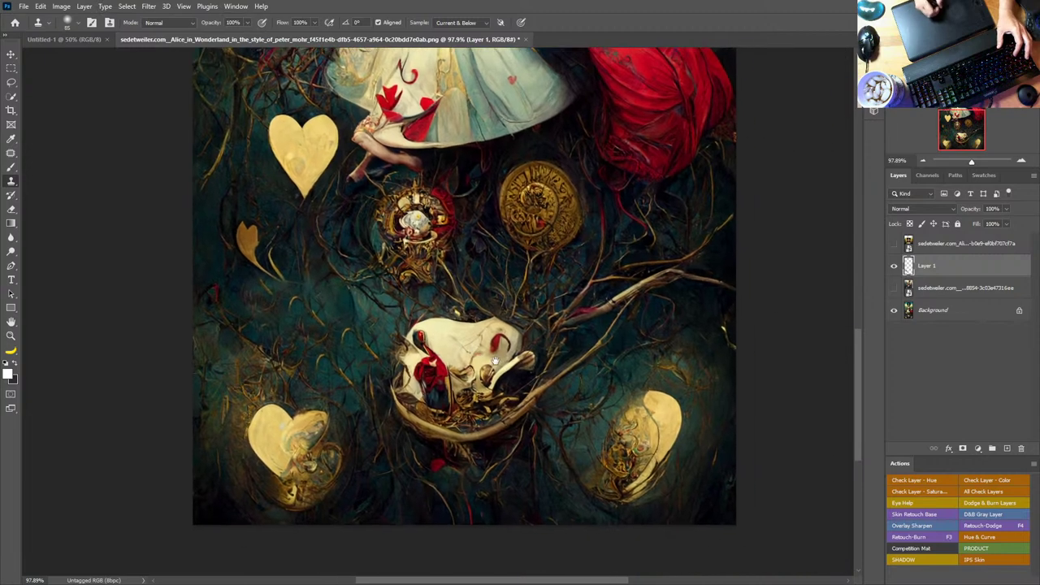
{"action": "left_click_drag", "start_coordinate": [539, 309], "coordinate": [528, 385]}
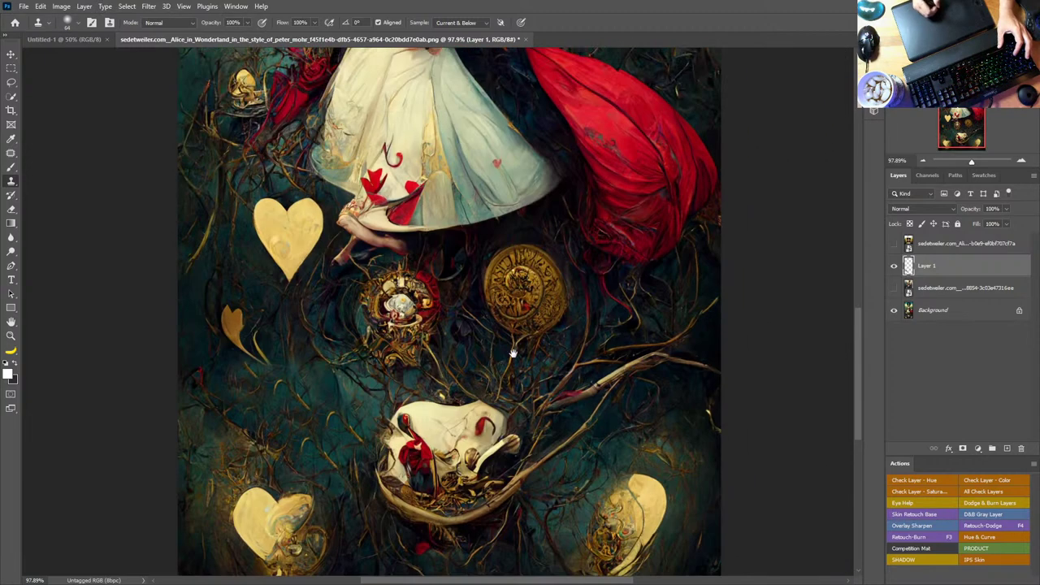
{"action": "mouse_move", "coordinate": [370, 242]}
{"action": "left_mouse_down"}
{"action": "mouse_move", "coordinate": [493, 368]}
{"action": "mouse_move", "coordinate": [450, 322]}
{"action": "mouse_move", "coordinate": [450, 356]}
{"action": "mouse_move", "coordinate": [456, 297]}
{"action": "mouse_move", "coordinate": [472, 320]}
{"action": "mouse_move", "coordinate": [506, 316]}
{"action": "mouse_move", "coordinate": [490, 312]}
{"action": "mouse_move", "coordinate": [471, 368]}
{"action": "mouse_move", "coordinate": [494, 332]}
{"action": "mouse_move", "coordinate": [468, 301]}
{"action": "left_mouse_up"}
{"action": "key", "text": "bracketright"}
{"action": "left_click", "coordinate": [448, 336], "text": "alt"}
{"action": "left_click", "coordinate": [450, 331], "text": "alt"}
{"action": "left_click", "coordinate": [506, 316]}
{"action": "left_click", "coordinate": [473, 326], "text": "alt"}
Step: Examine the retouched hem, the skull area and the rest of the standing figure for remaining flaws
{"action": "left_click_drag", "start_coordinate": [531, 298], "coordinate": [448, 473]}
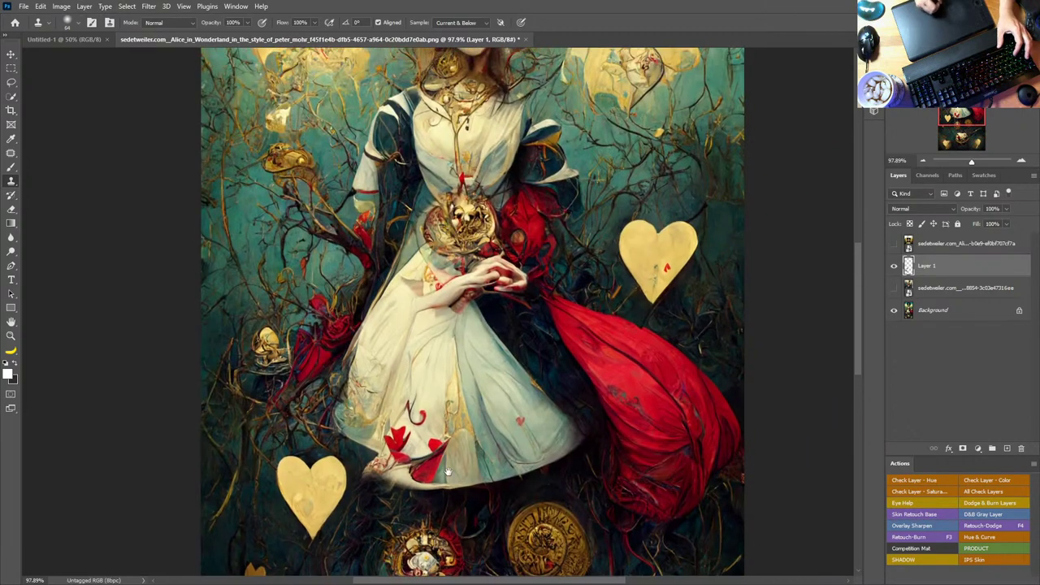
{"action": "left_click_drag", "start_coordinate": [546, 255], "coordinate": [530, 394]}
{"action": "left_click_drag", "start_coordinate": [505, 440], "coordinate": [611, 315]}
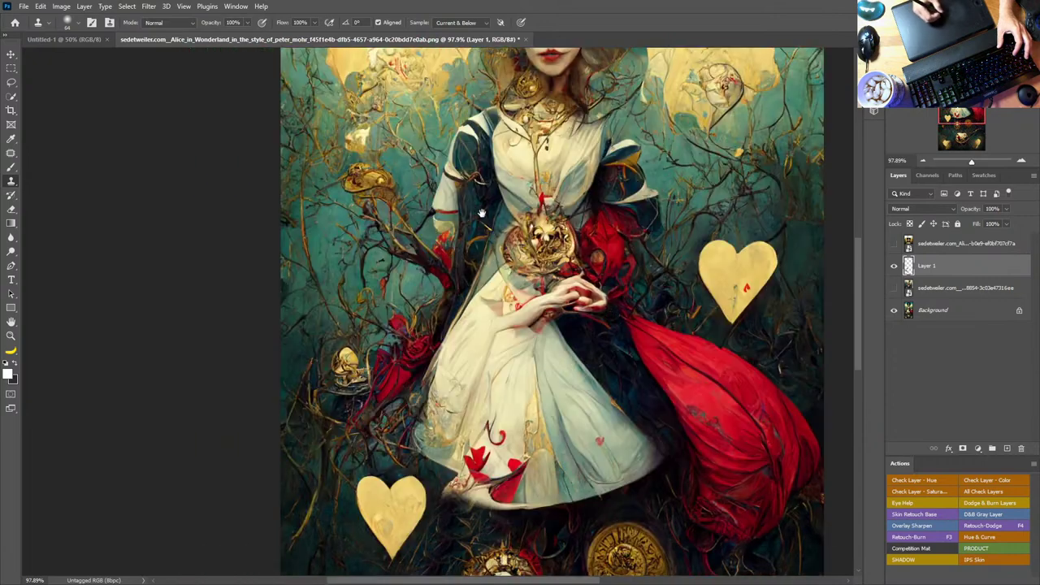
{"action": "scroll", "coordinate": [609, 315], "scroll_direction": "up", "scroll_amount": 5}
{"action": "mouse_move", "coordinate": [390, 317]}
{"action": "left_mouse_down"}
{"action": "mouse_move", "coordinate": [375, 326]}
{"action": "mouse_move", "coordinate": [389, 319]}
{"action": "mouse_move", "coordinate": [399, 345]}
{"action": "left_mouse_up"}
{"action": "left_click_drag", "start_coordinate": [503, 419], "coordinate": [467, 223]}
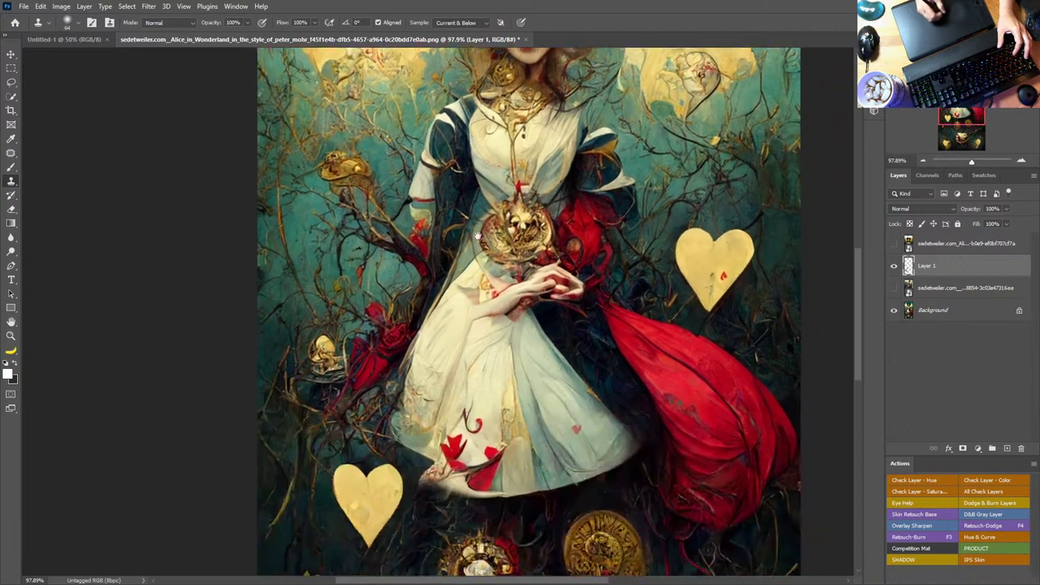
{"action": "scroll", "coordinate": [553, 374], "scroll_direction": "left", "scroll_amount": 1}
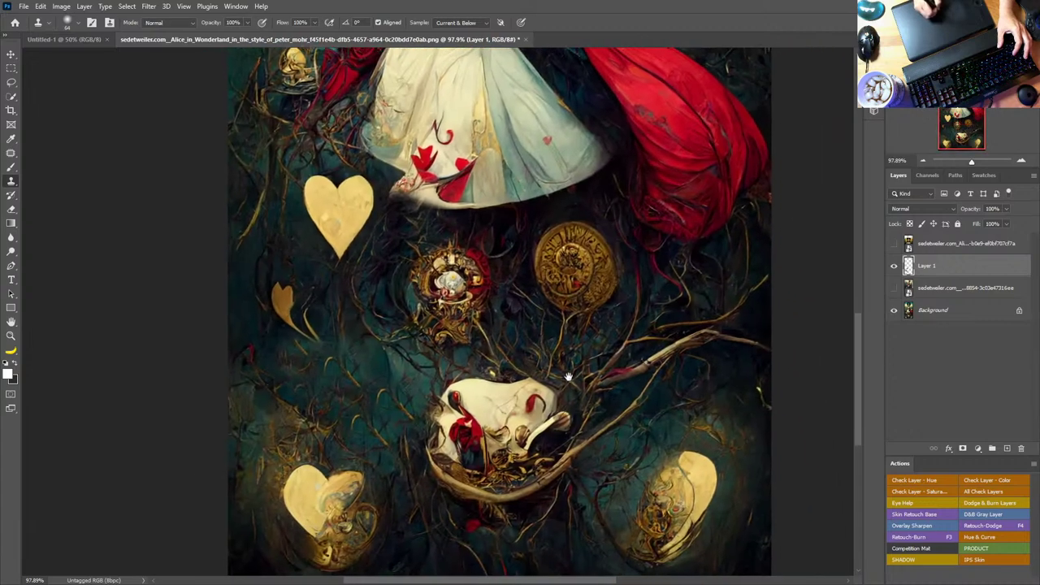
{"action": "scroll", "coordinate": [566, 382], "scroll_direction": "up", "scroll_amount": 4}
{"action": "scroll", "coordinate": [570, 438], "scroll_direction": "up", "scroll_amount": 2}
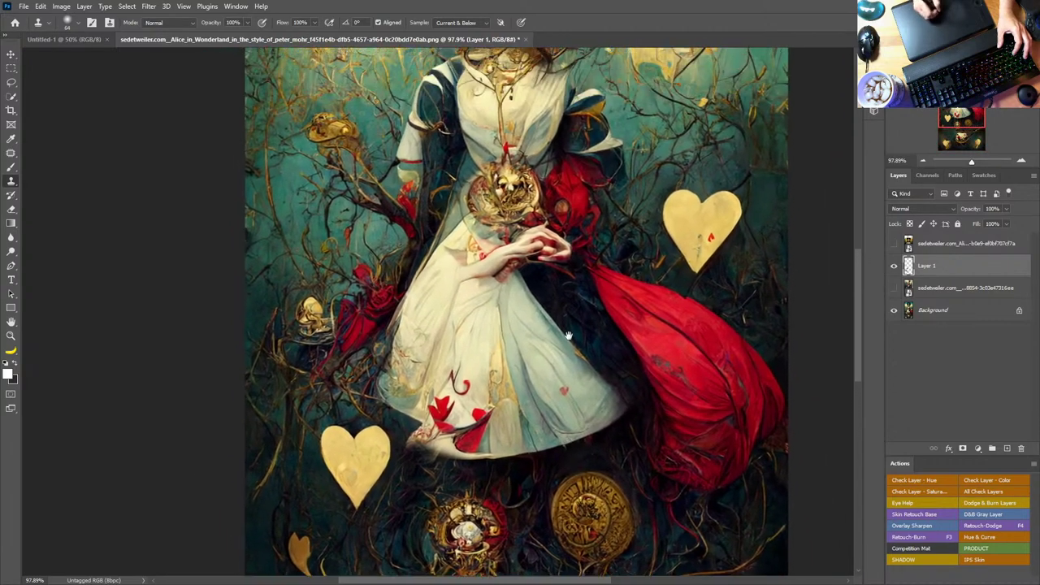
Step: Preview the gold-background portrait, show the seated Alice layer, and move the retouching layer directly beneath it
{"action": "left_click", "coordinate": [894, 244]}
{"action": "left_click", "coordinate": [894, 243]}
{"action": "left_click", "coordinate": [893, 287]}
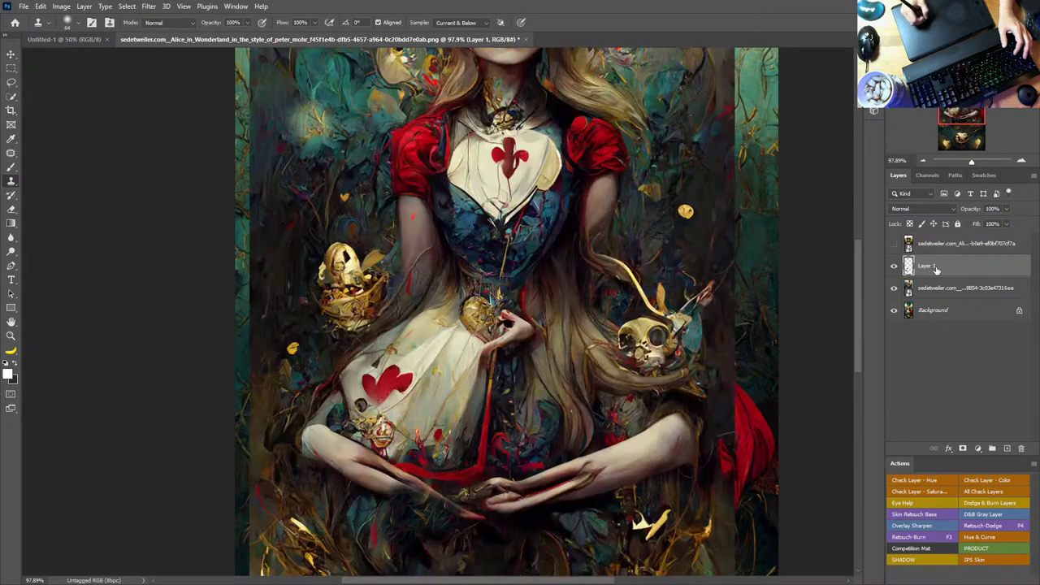
{"action": "left_click_drag", "start_coordinate": [966, 267], "coordinate": [966, 294]}
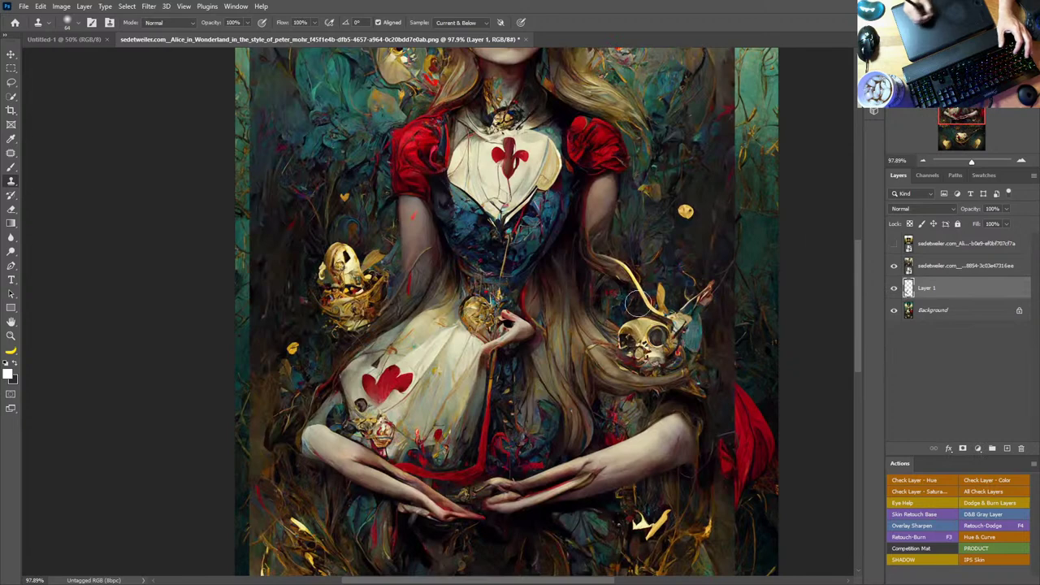
Step: Add a black layer mask that hides the entire seated Alice layer
{"action": "left_click_drag", "start_coordinate": [625, 331], "coordinate": [639, 274]}
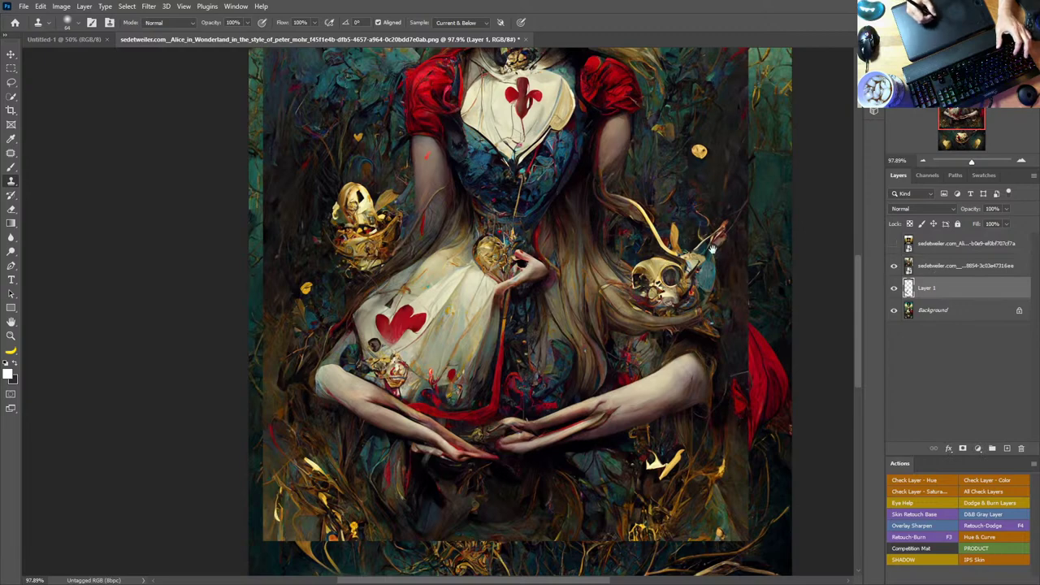
{"action": "left_click_drag", "start_coordinate": [723, 252], "coordinate": [713, 350]}
{"action": "key", "text": "z"}
{"action": "left_click_drag", "start_coordinate": [638, 317], "coordinate": [619, 341]}
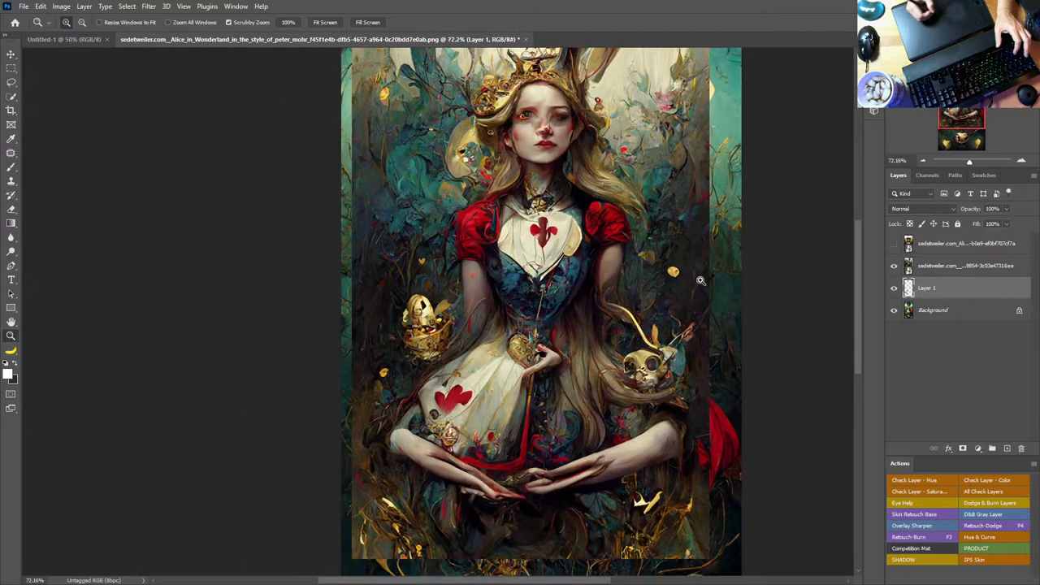
{"action": "left_click", "coordinate": [950, 268]}
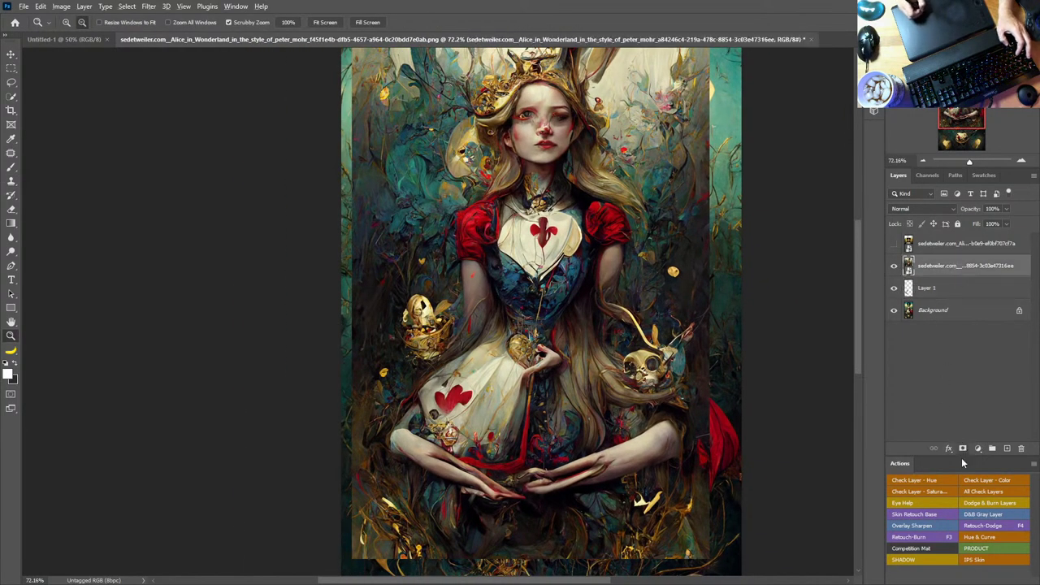
{"action": "left_click", "coordinate": [962, 448], "text": "alt"}
Step: Paint white on the mask to reveal the seated Alice's bodice, red sleeves, long hair and hand holding the heart
{"action": "key", "text": "b"}
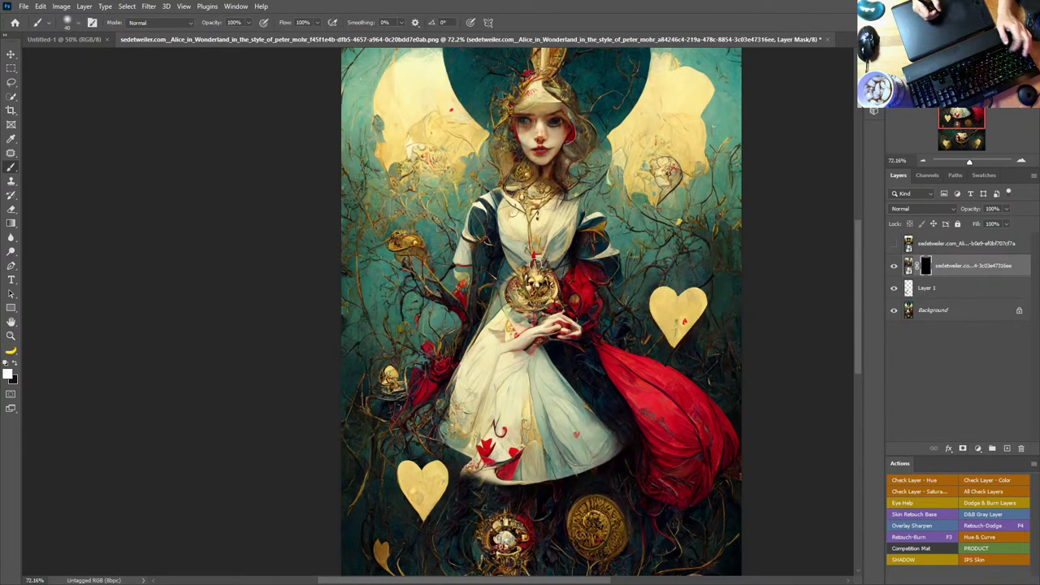
{"action": "mouse_move", "coordinate": [532, 286]}
{"action": "left_mouse_down"}
{"action": "mouse_move", "coordinate": [540, 307]}
{"action": "mouse_move", "coordinate": [507, 333]}
{"action": "mouse_move", "coordinate": [492, 219]}
{"action": "mouse_move", "coordinate": [519, 207]}
{"action": "mouse_move", "coordinate": [463, 252]}
{"action": "mouse_move", "coordinate": [536, 219]}
{"action": "mouse_move", "coordinate": [565, 244]}
{"action": "mouse_move", "coordinate": [561, 203]}
{"action": "mouse_move", "coordinate": [517, 178]}
{"action": "mouse_move", "coordinate": [597, 203]}
{"action": "mouse_move", "coordinate": [625, 268]}
{"action": "mouse_move", "coordinate": [589, 321]}
{"action": "mouse_move", "coordinate": [560, 337]}
{"action": "mouse_move", "coordinate": [507, 309]}
{"action": "mouse_move", "coordinate": [519, 382]}
{"action": "mouse_move", "coordinate": [593, 348]}
{"action": "mouse_move", "coordinate": [619, 392]}
{"action": "mouse_move", "coordinate": [552, 418]}
{"action": "mouse_move", "coordinate": [585, 463]}
{"action": "mouse_move", "coordinate": [618, 475]}
{"action": "mouse_move", "coordinate": [529, 489]}
{"action": "mouse_move", "coordinate": [510, 465]}
{"action": "left_mouse_up"}
{"action": "right_click", "coordinate": [558, 205], "text": "alt"}
{"action": "mouse_move", "coordinate": [536, 390]}
{"action": "left_mouse_down"}
{"action": "mouse_move", "coordinate": [581, 451]}
{"action": "mouse_move", "coordinate": [609, 422]}
{"action": "mouse_move", "coordinate": [589, 382]}
{"action": "mouse_move", "coordinate": [619, 416]}
{"action": "left_mouse_up"}
Step: Refine the mask with black and white strokes around the hair over the skirt and along the dress's lower hem
{"action": "key", "text": "x"}
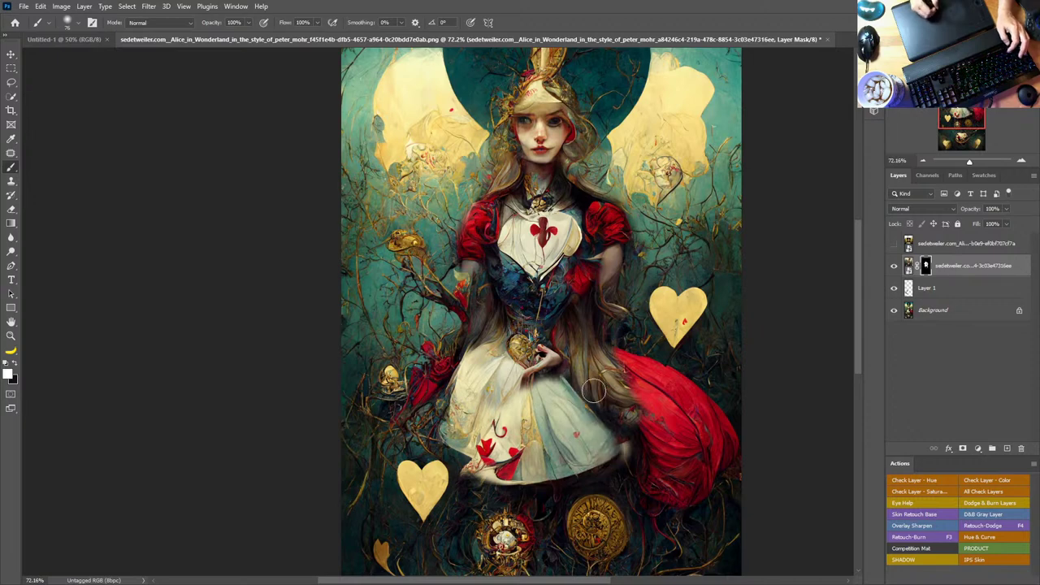
{"action": "right_click", "coordinate": [583, 390], "text": "alt"}
{"action": "mouse_move", "coordinate": [572, 373]}
{"action": "left_mouse_down"}
{"action": "mouse_move", "coordinate": [627, 440]}
{"action": "mouse_move", "coordinate": [620, 471]}
{"action": "mouse_move", "coordinate": [634, 447]}
{"action": "left_mouse_up"}
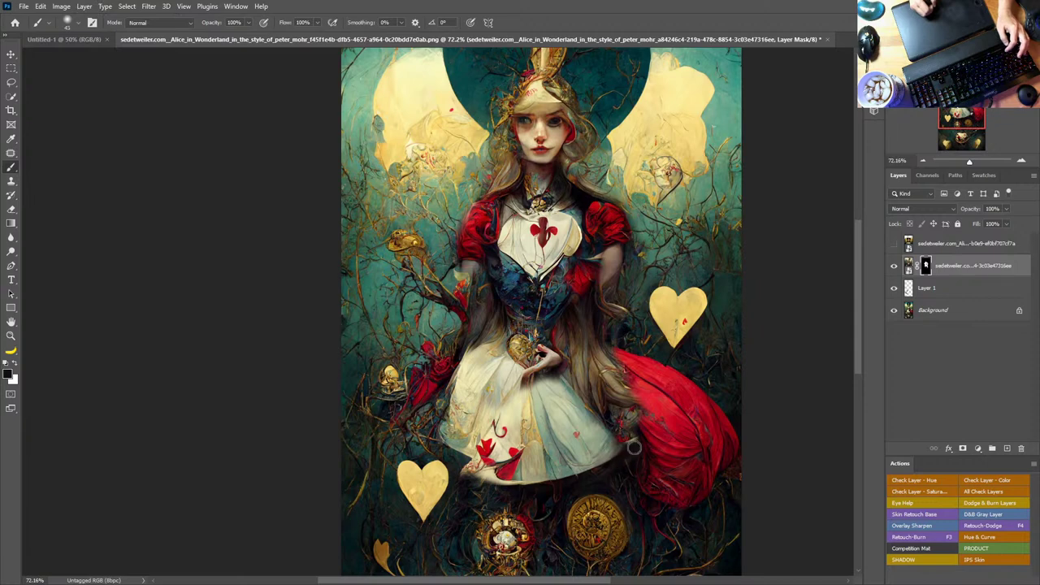
{"action": "left_click_drag", "start_coordinate": [577, 362], "coordinate": [608, 312]}
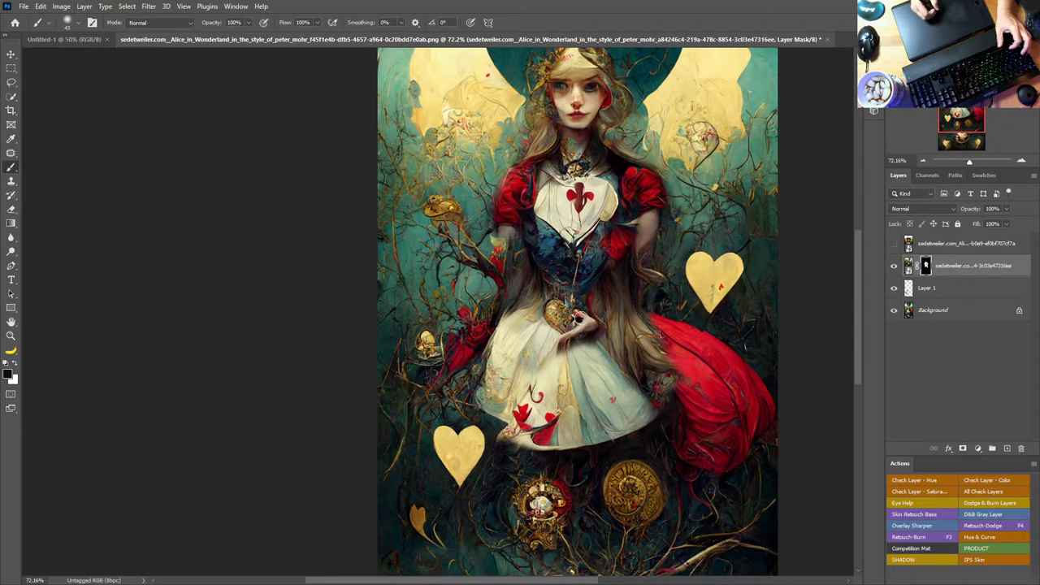
{"action": "key", "text": "x"}
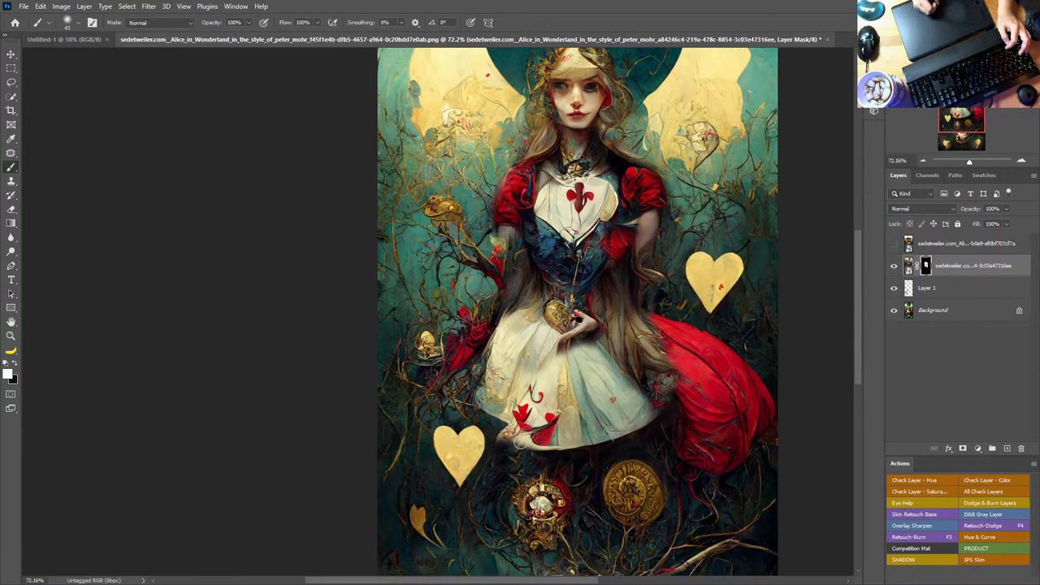
{"action": "mouse_move", "coordinate": [515, 445]}
{"action": "left_mouse_down"}
{"action": "mouse_move", "coordinate": [548, 453]}
{"action": "mouse_move", "coordinate": [494, 433]}
{"action": "mouse_move", "coordinate": [499, 453]}
{"action": "mouse_move", "coordinate": [546, 461]}
{"action": "left_mouse_up"}
Step: Mask out the gold heart at the waist and reveal the rest of the blue bodice, checking with the mask overlay
{"action": "key", "text": "x"}
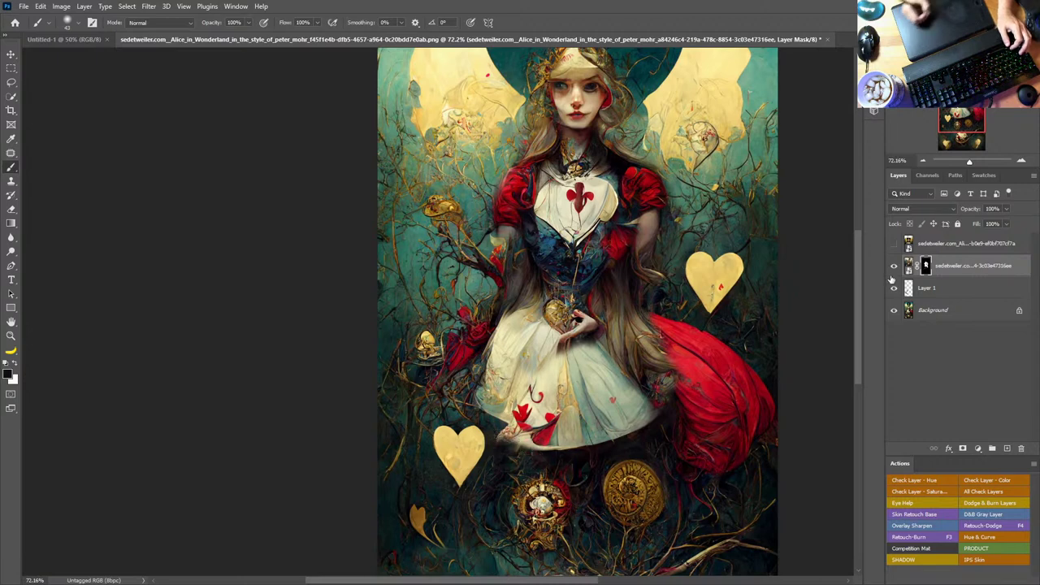
{"action": "mouse_move", "coordinate": [559, 317]}
{"action": "left_mouse_down"}
{"action": "mouse_move", "coordinate": [558, 341]}
{"action": "mouse_move", "coordinate": [532, 358]}
{"action": "mouse_move", "coordinate": [566, 337]}
{"action": "mouse_move", "coordinate": [518, 354]}
{"action": "mouse_move", "coordinate": [528, 357]}
{"action": "mouse_move", "coordinate": [542, 314]}
{"action": "mouse_move", "coordinate": [520, 313]}
{"action": "mouse_move", "coordinate": [557, 252]}
{"action": "mouse_move", "coordinate": [633, 240]}
{"action": "left_mouse_up"}
{"action": "key", "text": "backslash"}
{"action": "key", "text": "x"}
{"action": "key", "text": "x"}
{"action": "key", "text": "x"}
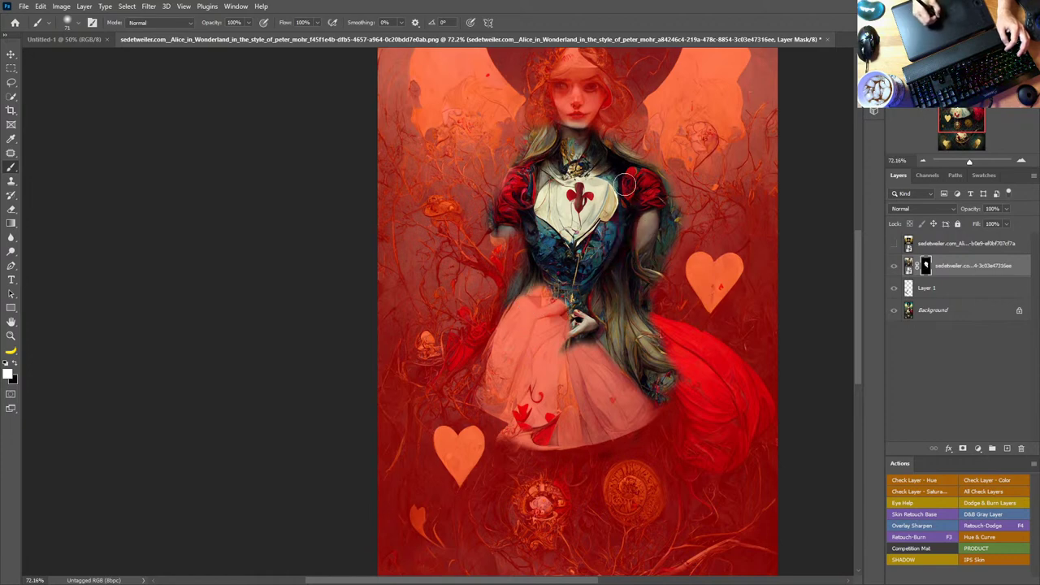
{"action": "key", "text": "backslash"}
Step: Paint black on the mask to hide the seated Alice's bare arm below the sleeve nearest the large gold heart
{"action": "key", "text": "x"}
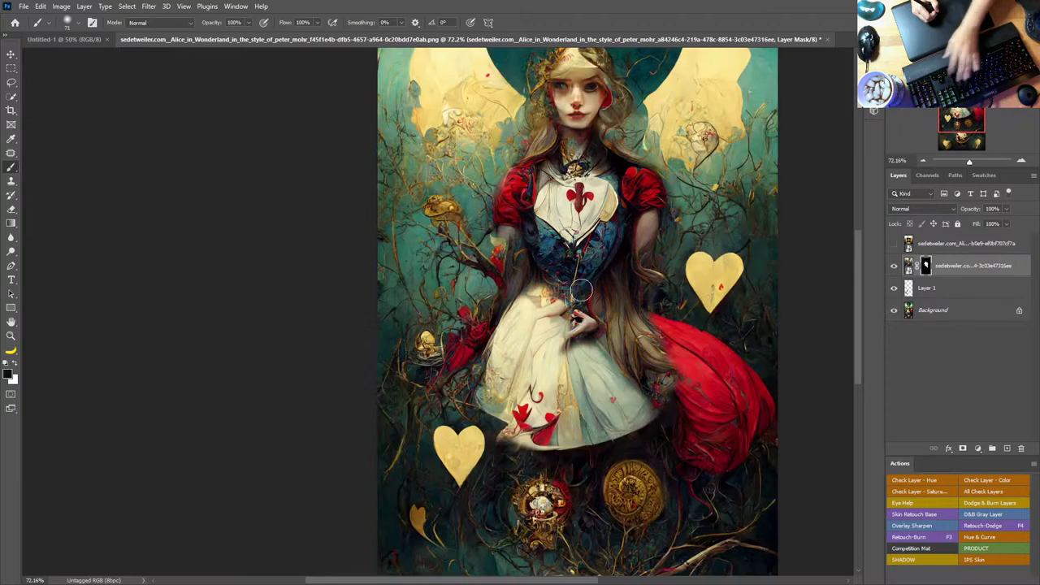
{"action": "mouse_move", "coordinate": [649, 241]}
{"action": "left_mouse_down"}
{"action": "mouse_move", "coordinate": [650, 230]}
{"action": "mouse_move", "coordinate": [654, 275]}
{"action": "left_mouse_up"}
{"action": "left_click_drag", "start_coordinate": [650, 223], "coordinate": [642, 221]}
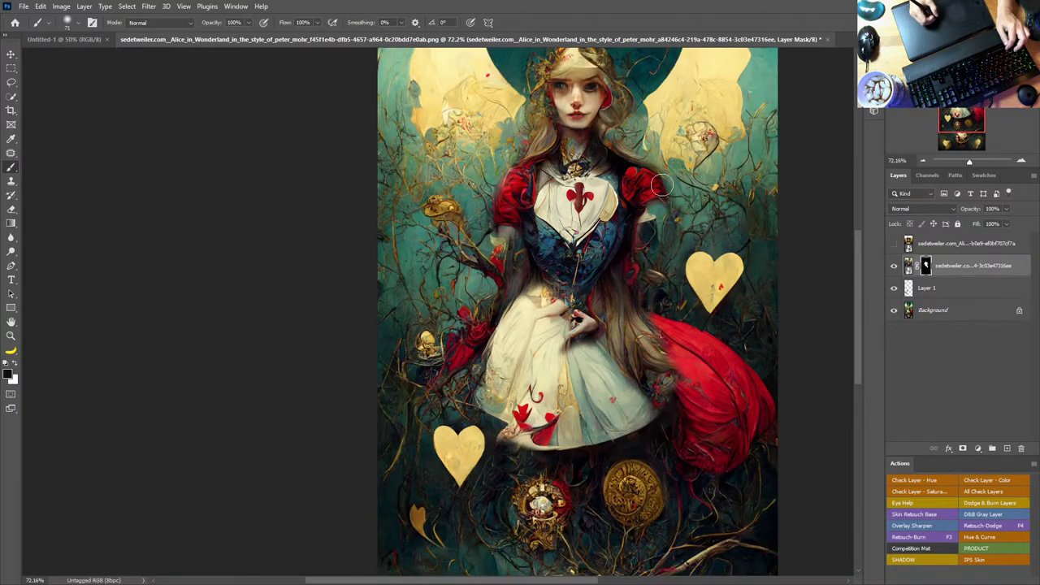
Step: Refine the mask along the red sleeve and bare arm on the side nearest the large gold heart
{"action": "mouse_move", "coordinate": [662, 185]}
{"action": "left_mouse_down"}
{"action": "mouse_move", "coordinate": [673, 218]}
{"action": "mouse_move", "coordinate": [662, 204]}
{"action": "left_mouse_up"}
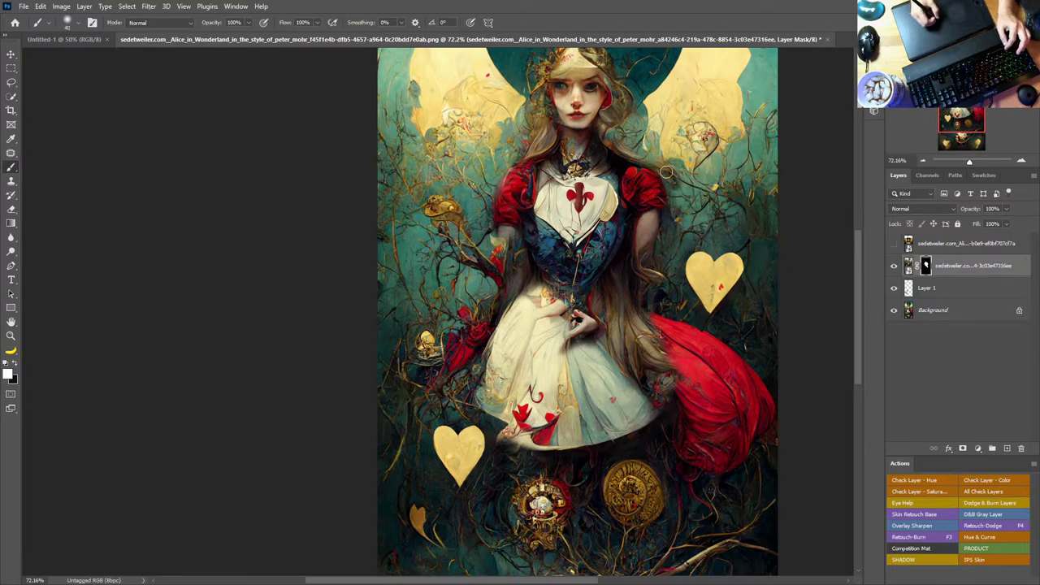
{"action": "key", "text": "x"}
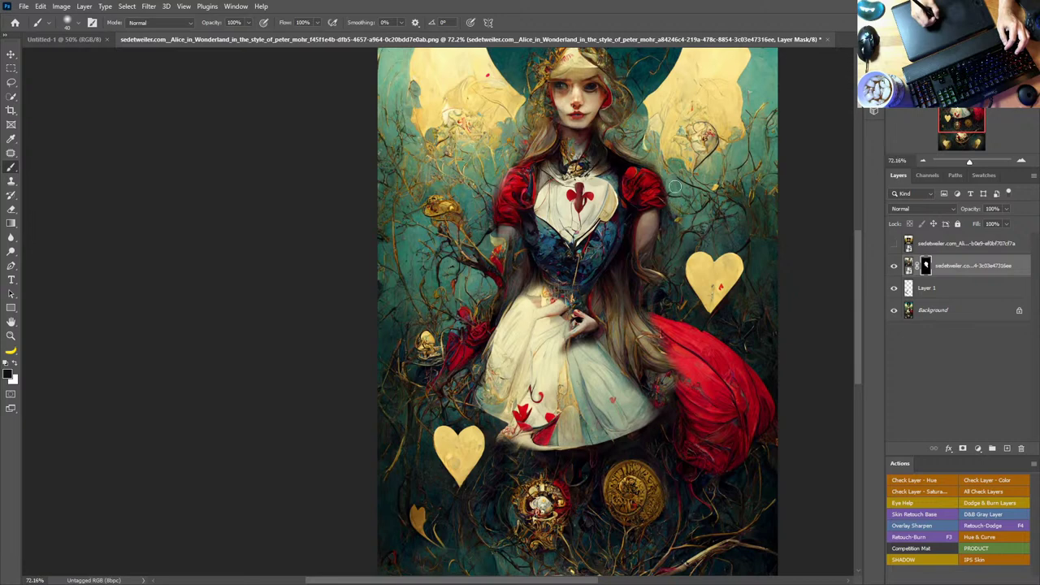
{"action": "left_click_drag", "start_coordinate": [670, 219], "coordinate": [674, 282]}
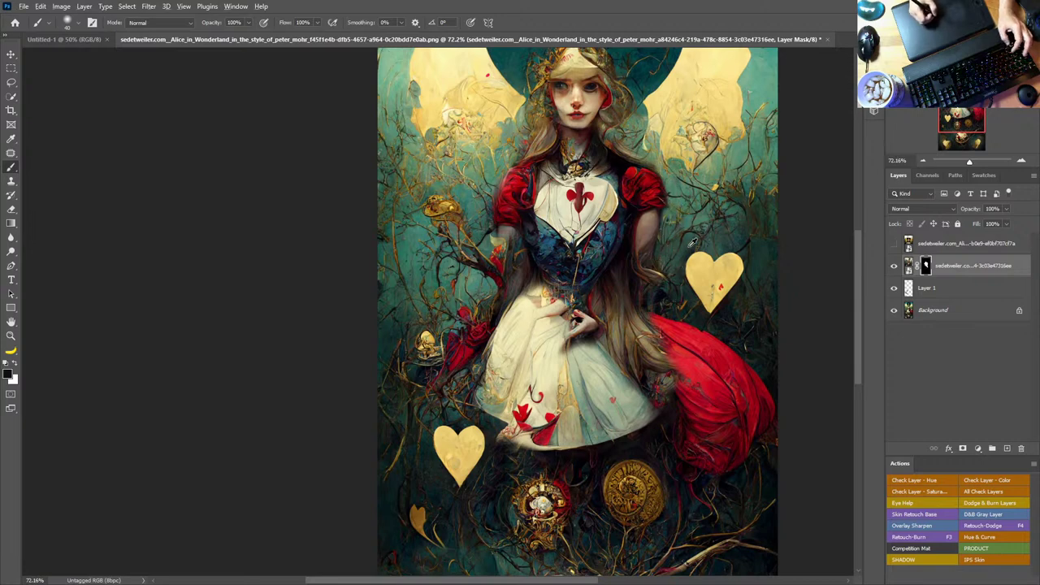
{"action": "left_click_drag", "start_coordinate": [690, 245], "coordinate": [701, 245], "text": "alt"}
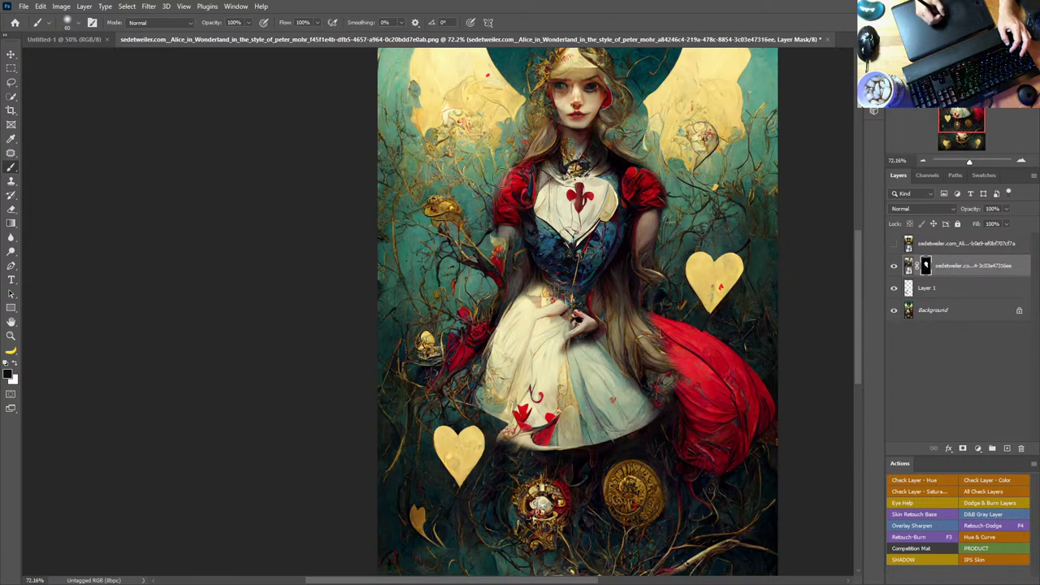
Step: Refine the mask with black and white strokes around the opposite red sleeve and the bare arm running down to the skirt
{"action": "left_click_drag", "start_coordinate": [491, 228], "coordinate": [471, 228], "text": "alt"}
{"action": "left_click_drag", "start_coordinate": [495, 196], "coordinate": [490, 197], "text": "alt"}
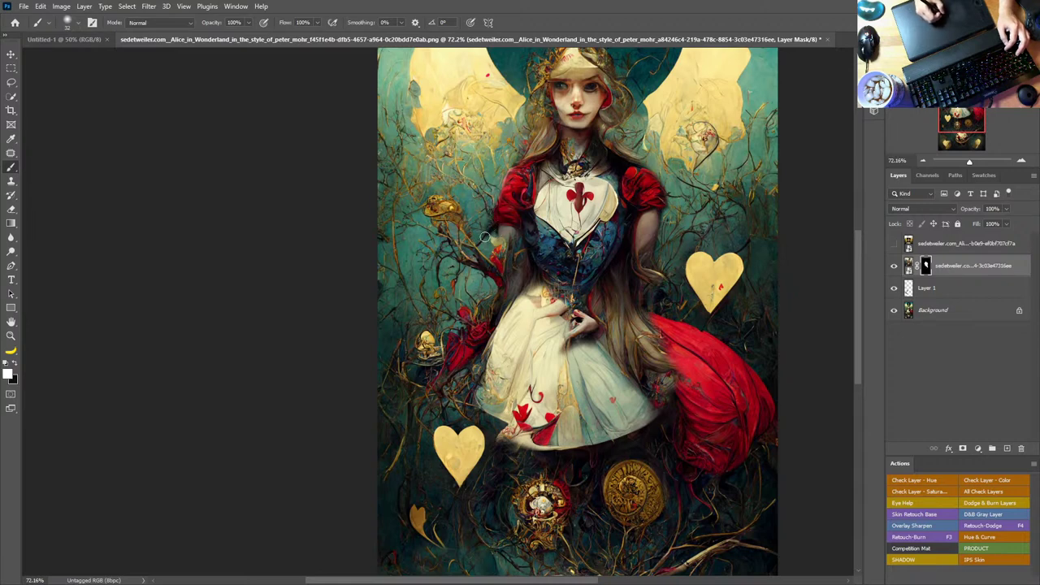
{"action": "key", "text": "x"}
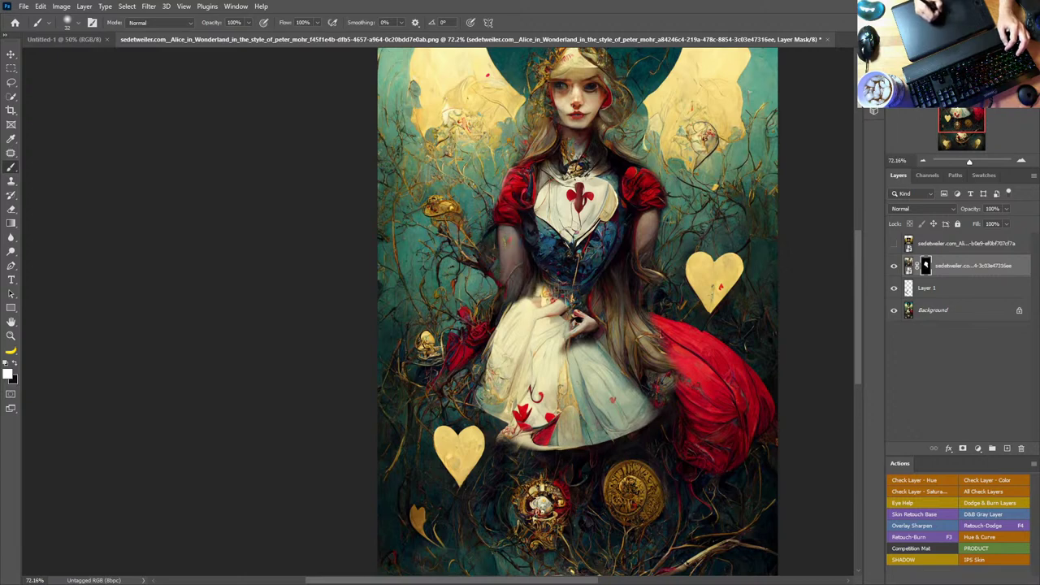
{"action": "key", "text": "x"}
{"action": "left_click_drag", "start_coordinate": [507, 307], "coordinate": [532, 276]}
{"action": "key", "text": "x"}
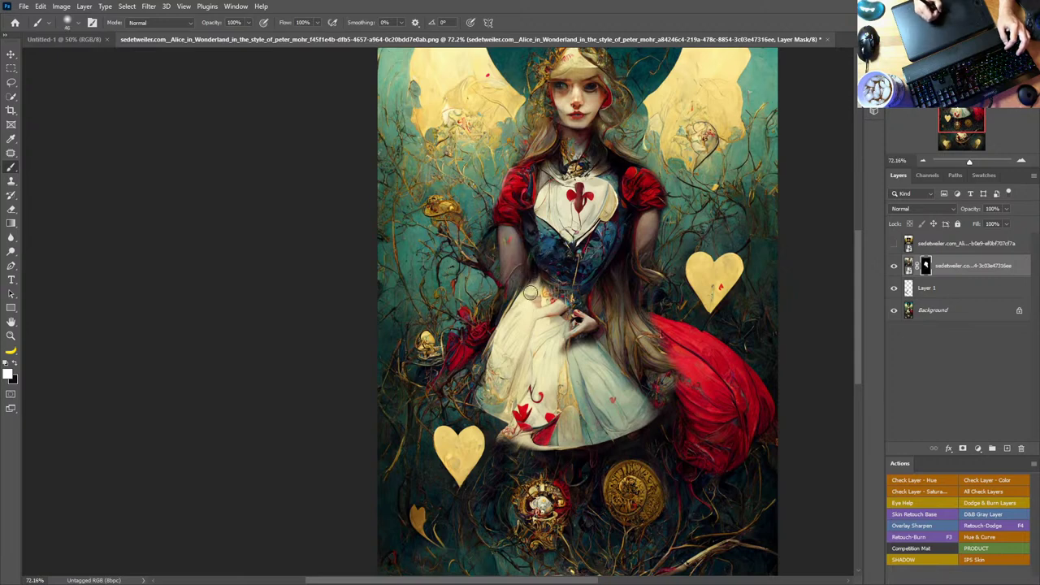
Step: Blend the mask where the bodice meets the skirt and paint out the dark-shadowed hand resting on the skirt
{"action": "key", "text": "x"}
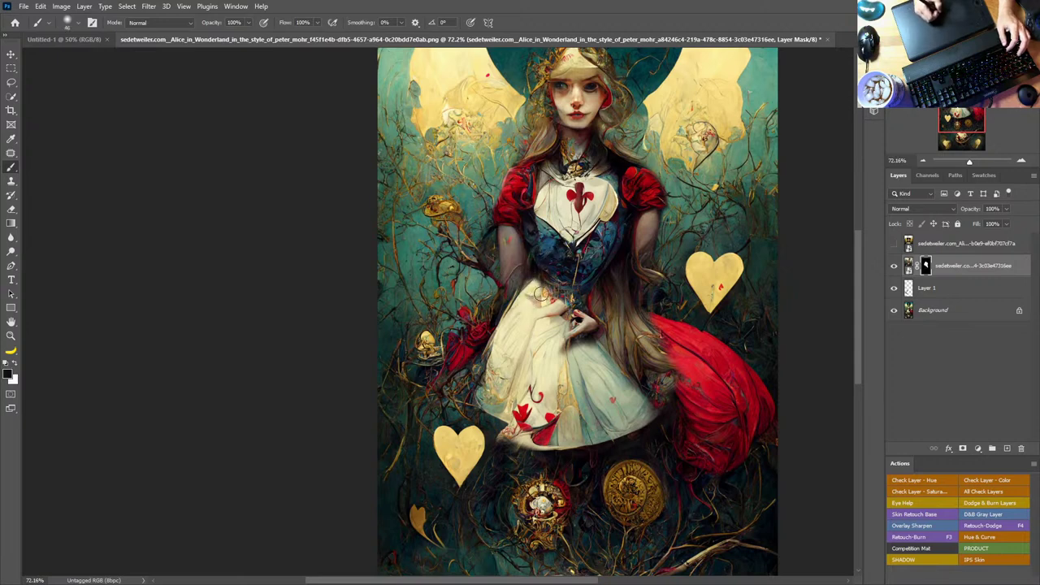
{"action": "mouse_move", "coordinate": [541, 294]}
{"action": "left_mouse_down"}
{"action": "mouse_move", "coordinate": [570, 286]}
{"action": "mouse_move", "coordinate": [584, 304]}
{"action": "mouse_move", "coordinate": [597, 258]}
{"action": "mouse_move", "coordinate": [566, 263]}
{"action": "mouse_move", "coordinate": [577, 262]}
{"action": "mouse_move", "coordinate": [589, 291]}
{"action": "mouse_move", "coordinate": [573, 287]}
{"action": "mouse_move", "coordinate": [560, 262]}
{"action": "mouse_move", "coordinate": [547, 271]}
{"action": "mouse_move", "coordinate": [573, 289]}
{"action": "mouse_move", "coordinate": [577, 324]}
{"action": "mouse_move", "coordinate": [557, 288]}
{"action": "left_mouse_up"}
{"action": "right_click", "coordinate": [589, 302], "text": "alt"}
{"action": "key", "text": "x"}
{"action": "key", "text": "x"}
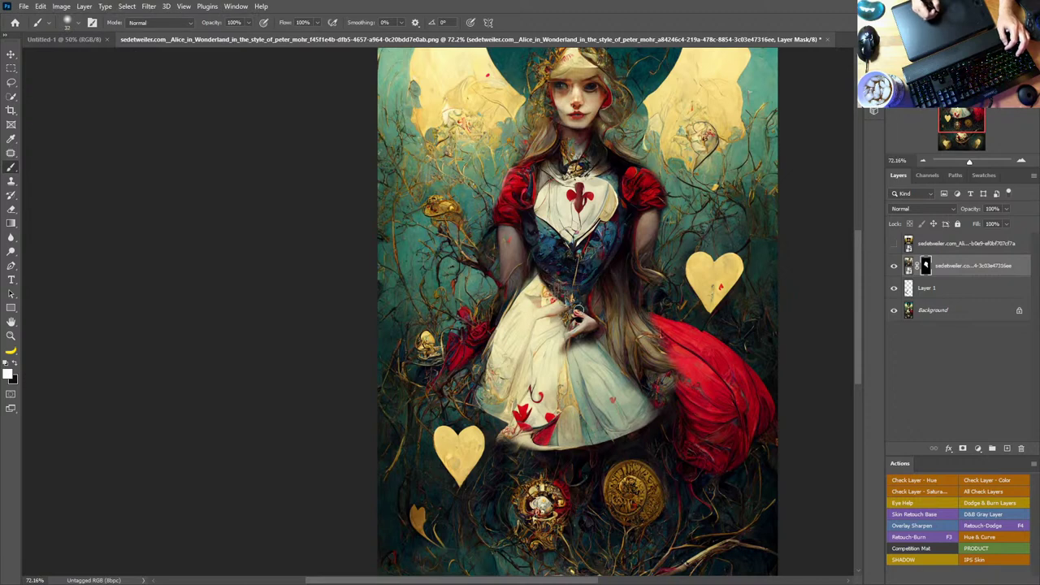
{"action": "key", "text": "x"}
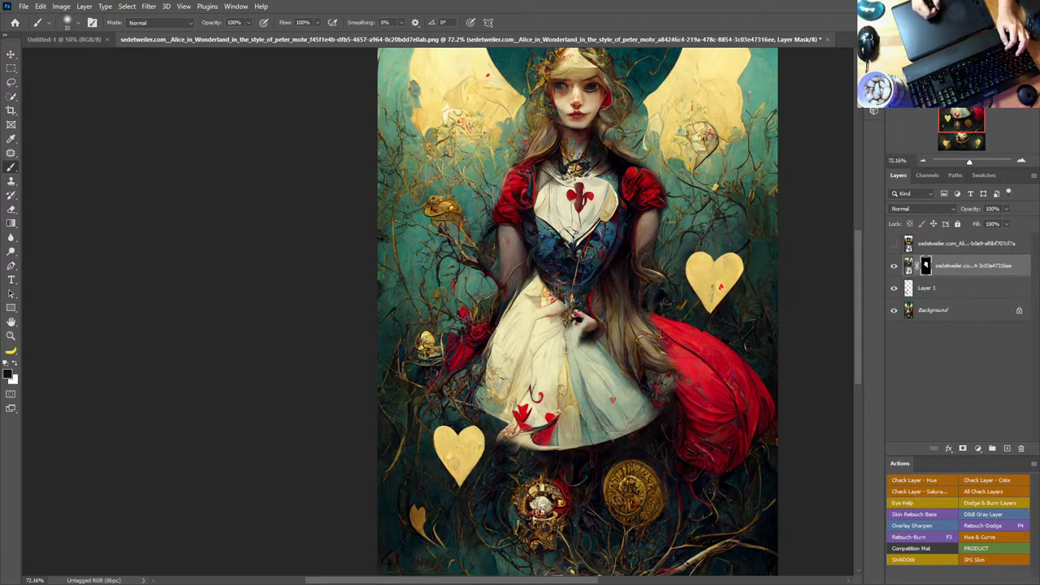
{"action": "mouse_move", "coordinate": [584, 337]}
{"action": "left_mouse_down"}
{"action": "mouse_move", "coordinate": [582, 317]}
{"action": "mouse_move", "coordinate": [622, 351]}
{"action": "left_mouse_up"}
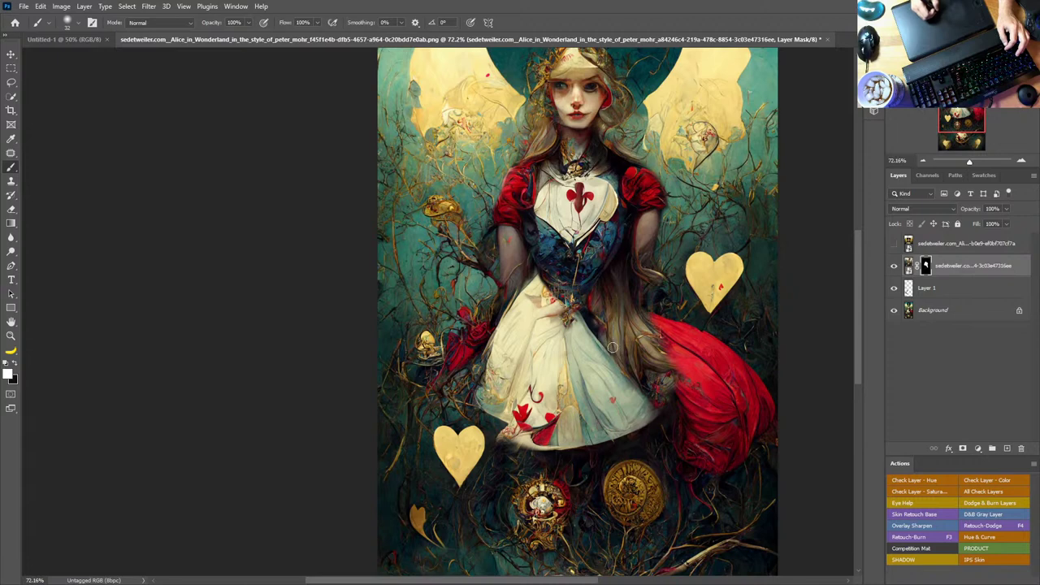
{"action": "key", "text": "x"}
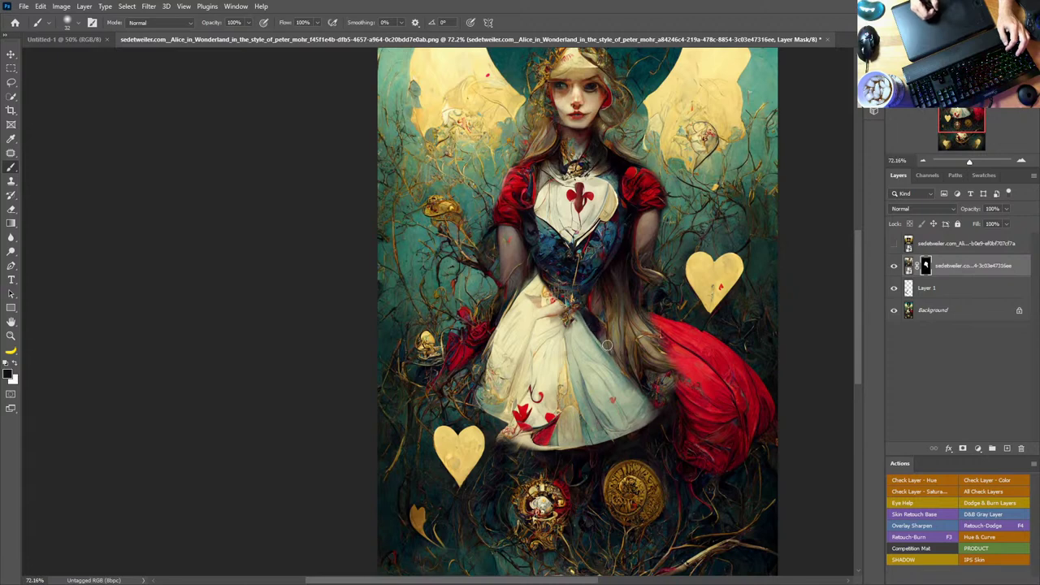
Step: Refine the mask around Alice's face and the long hair falling over both shoulders with black and white strokes
{"action": "scroll", "coordinate": [615, 223], "scroll_direction": "up", "scroll_amount": 3}
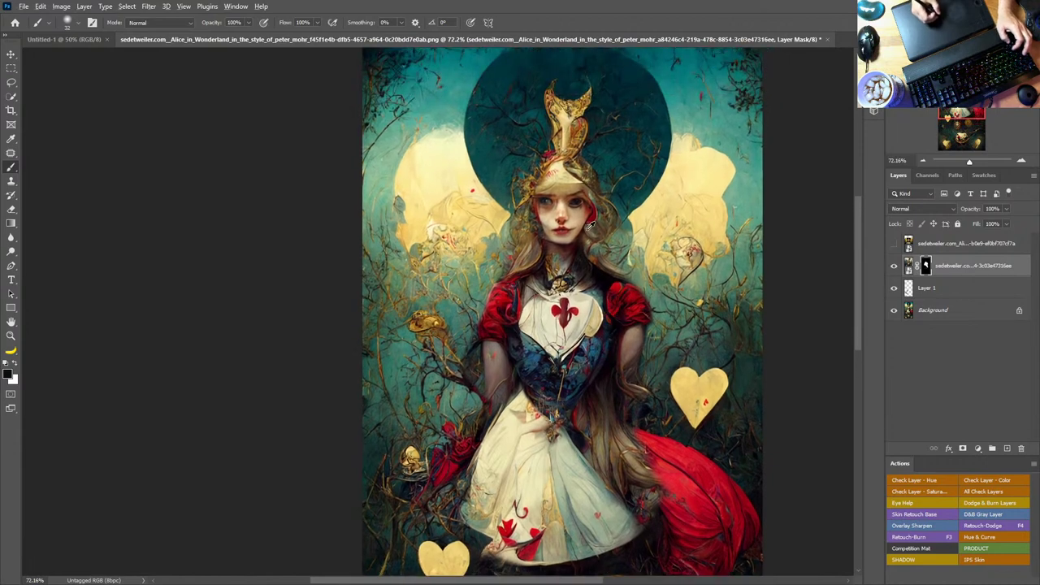
{"action": "right_click", "coordinate": [590, 226], "text": "alt"}
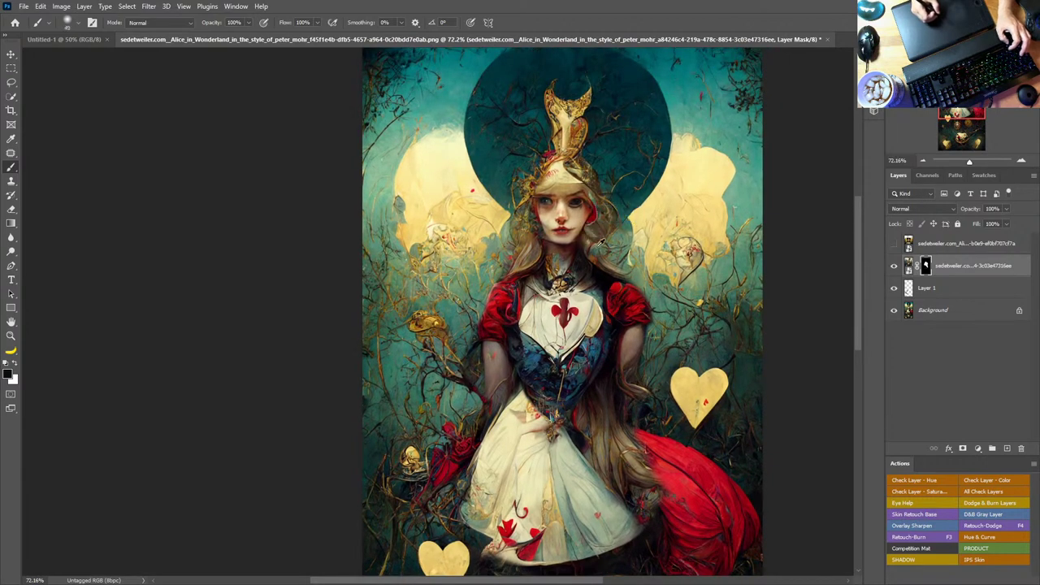
{"action": "right_click", "coordinate": [601, 243], "text": "alt"}
{"action": "mouse_move", "coordinate": [596, 247]}
{"action": "left_mouse_down"}
{"action": "mouse_move", "coordinate": [633, 277]}
{"action": "mouse_move", "coordinate": [599, 277]}
{"action": "mouse_move", "coordinate": [601, 258]}
{"action": "mouse_move", "coordinate": [638, 286]}
{"action": "mouse_move", "coordinate": [598, 221]}
{"action": "mouse_move", "coordinate": [593, 238]}
{"action": "mouse_move", "coordinate": [555, 226]}
{"action": "mouse_move", "coordinate": [493, 311]}
{"action": "mouse_move", "coordinate": [478, 299]}
{"action": "mouse_move", "coordinate": [471, 340]}
{"action": "mouse_move", "coordinate": [482, 323]}
{"action": "mouse_move", "coordinate": [463, 346]}
{"action": "mouse_move", "coordinate": [477, 300]}
{"action": "mouse_move", "coordinate": [505, 295]}
{"action": "mouse_move", "coordinate": [495, 287]}
{"action": "mouse_move", "coordinate": [448, 324]}
{"action": "mouse_move", "coordinate": [419, 327]}
{"action": "mouse_move", "coordinate": [504, 299]}
{"action": "mouse_move", "coordinate": [451, 293]}
{"action": "mouse_move", "coordinate": [433, 343]}
{"action": "mouse_move", "coordinate": [416, 305]}
{"action": "mouse_move", "coordinate": [425, 356]}
{"action": "mouse_move", "coordinate": [432, 318]}
{"action": "mouse_move", "coordinate": [449, 395]}
{"action": "mouse_move", "coordinate": [451, 277]}
{"action": "mouse_move", "coordinate": [463, 318]}
{"action": "left_mouse_up"}
{"action": "key", "text": "x"}
{"action": "right_click", "coordinate": [472, 336], "text": "alt"}
{"action": "key", "text": "x"}
{"action": "left_click_drag", "start_coordinate": [616, 229], "coordinate": [605, 259]}
{"action": "right_click", "coordinate": [509, 310], "text": "alt"}
{"action": "left_click_drag", "start_coordinate": [476, 286], "coordinate": [440, 364]}
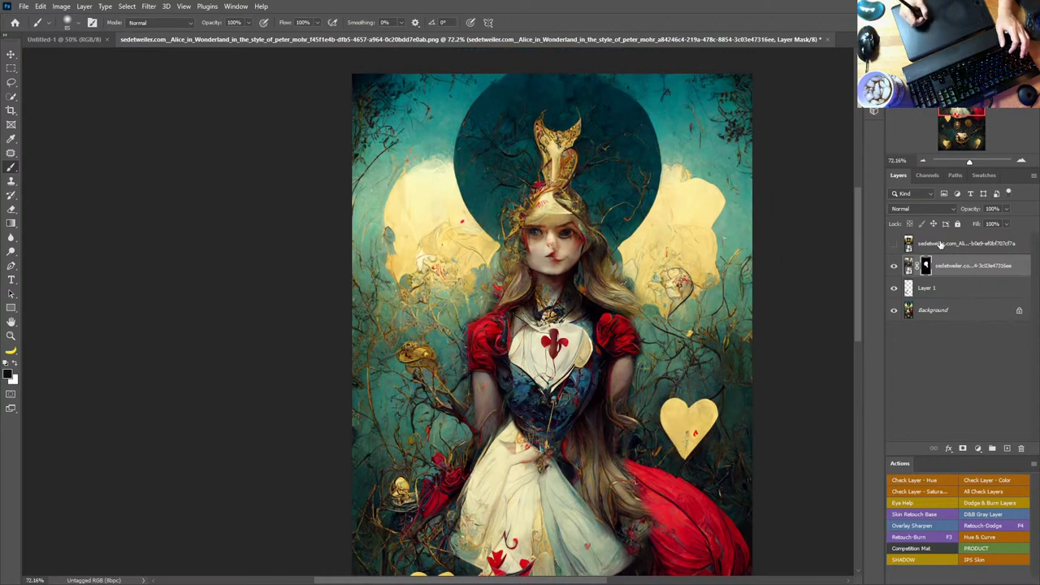
Step: Select the topmost portrait layer and make it visible
{"action": "left_click", "coordinate": [902, 248]}
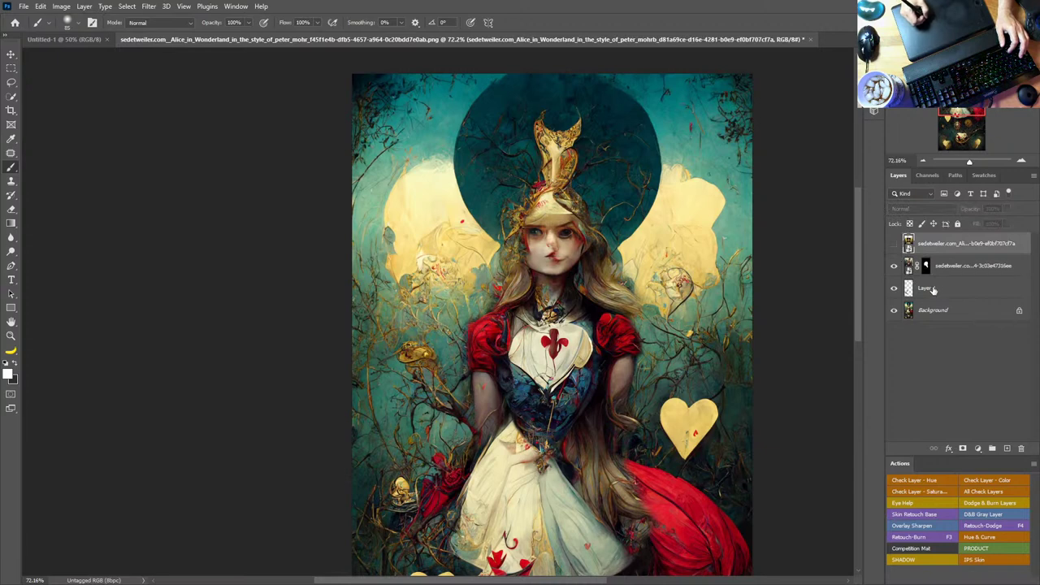
{"action": "left_click", "coordinate": [894, 244]}
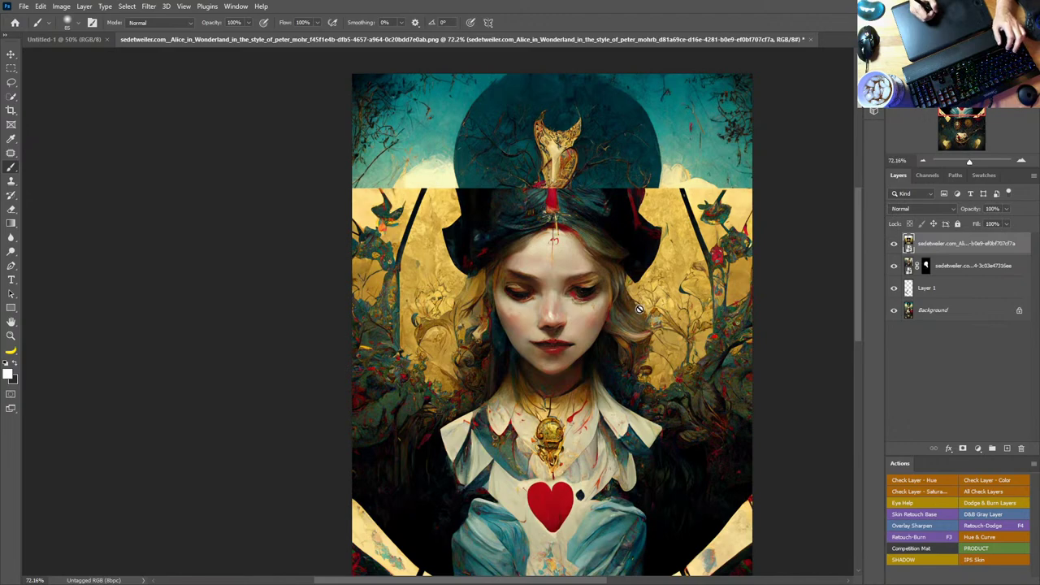
{"action": "key", "text": "ctrl+t"}
{"action": "left_click_drag", "start_coordinate": [754, 188], "coordinate": [567, 373]}
{"action": "left_click_drag", "start_coordinate": [506, 491], "coordinate": [624, 296]}
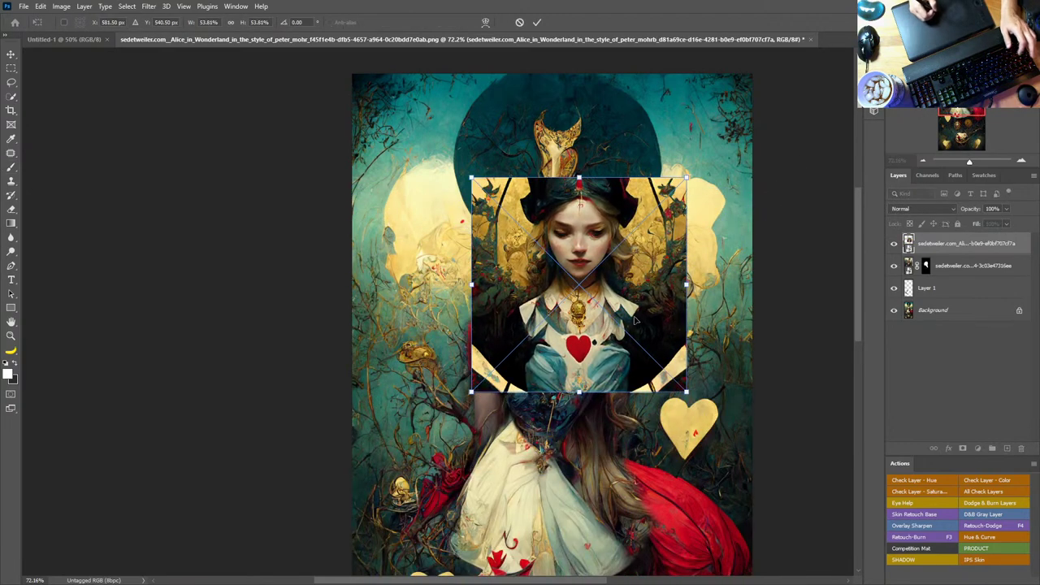
{"action": "key", "text": "Escape"}
{"action": "key", "text": "b"}
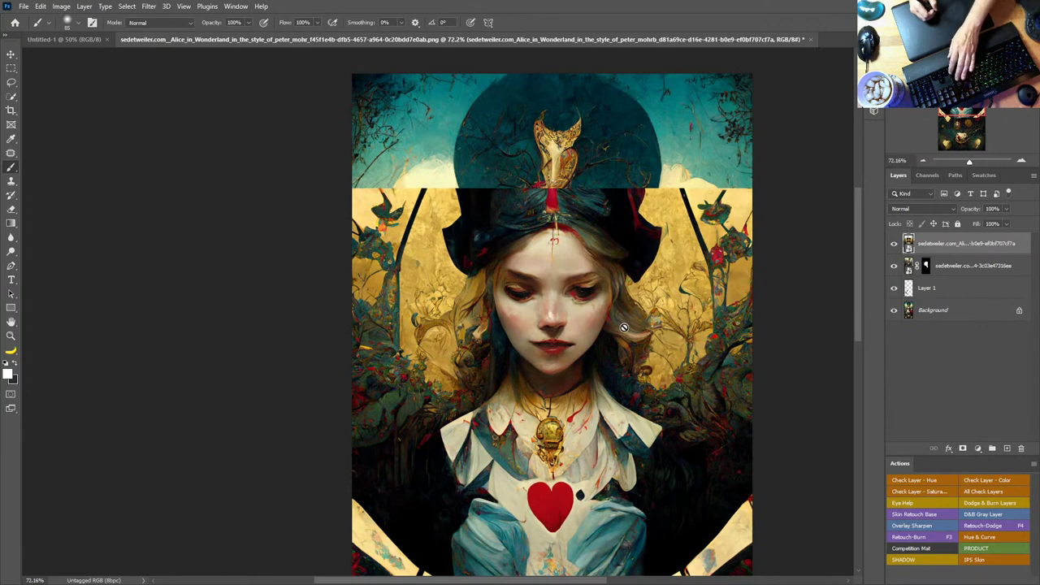
{"action": "key", "text": "5"}
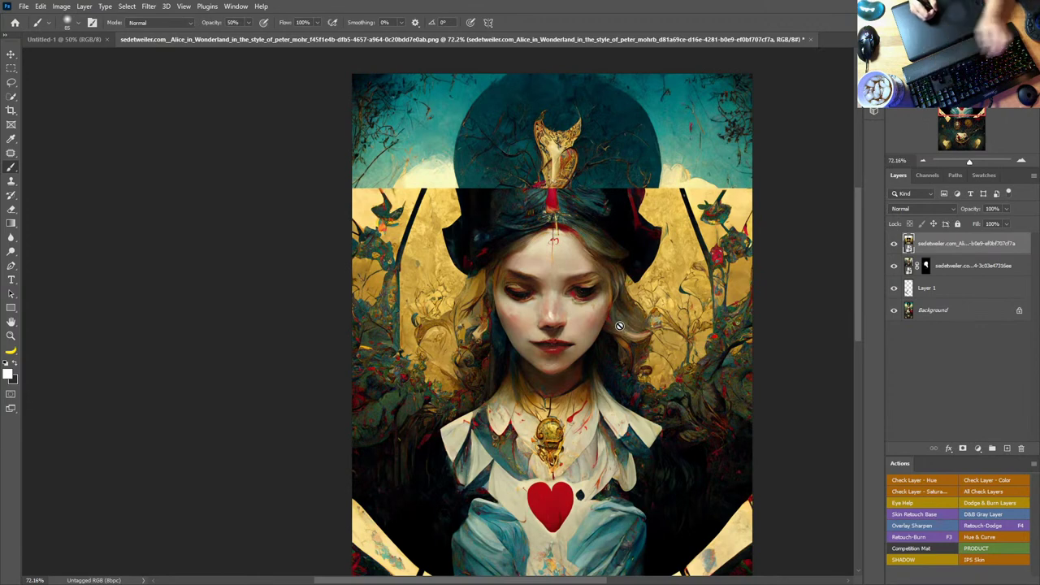
Step: Set the portrait layer's opacity to 50%, scale it to about 53% and align its face over the seated Alice's face
{"action": "key", "text": "v"}
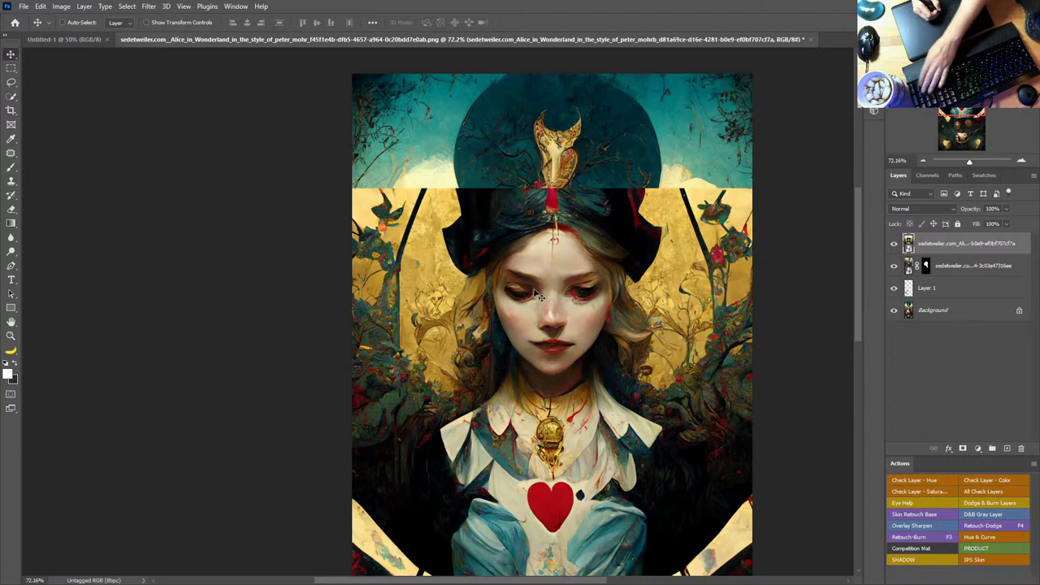
{"action": "key", "text": "5"}
{"action": "key", "text": "ctrl+t"}
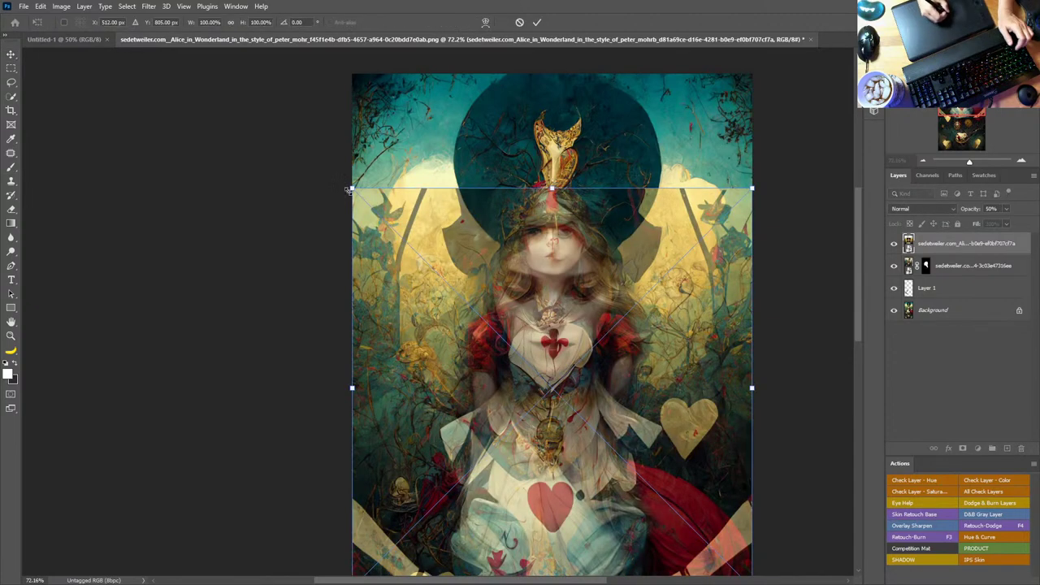
{"action": "left_click_drag", "start_coordinate": [353, 187], "coordinate": [542, 377]}
{"action": "left_click_drag", "start_coordinate": [642, 446], "coordinate": [547, 243]}
{"action": "mouse_move", "coordinate": [656, 178]}
{"action": "left_mouse_down"}
{"action": "mouse_move", "coordinate": [647, 189]}
{"action": "mouse_move", "coordinate": [659, 176]}
{"action": "left_mouse_up"}
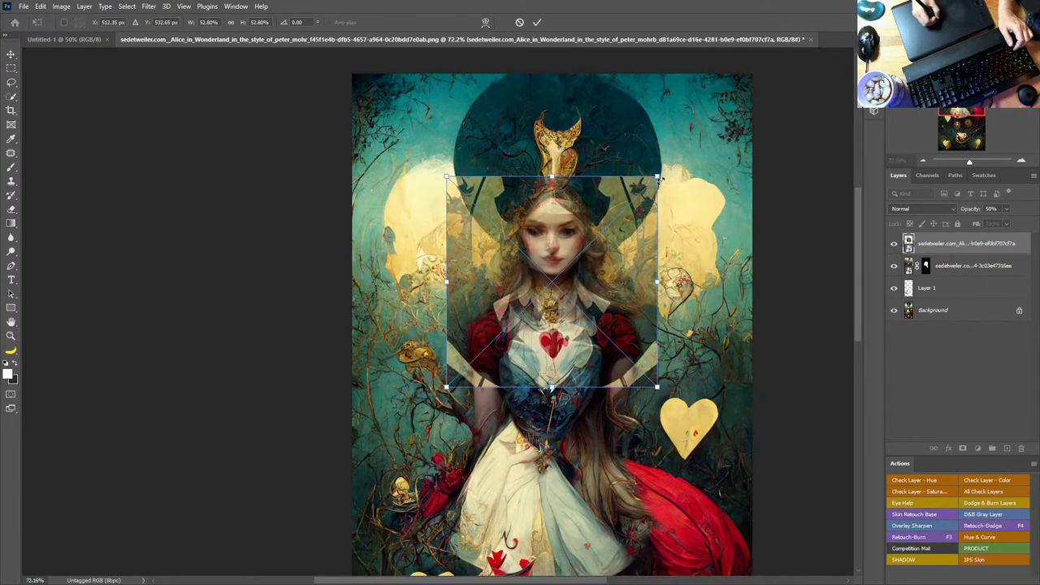
{"action": "mouse_move", "coordinate": [594, 214]}
{"action": "left_mouse_down"}
{"action": "mouse_move", "coordinate": [599, 251]}
{"action": "mouse_move", "coordinate": [595, 216]}
{"action": "left_mouse_up"}
{"action": "key", "text": "Return"}
Step: Restore the portrait layer to 100% opacity and add a black layer mask that hides it
{"action": "key", "text": "0"}
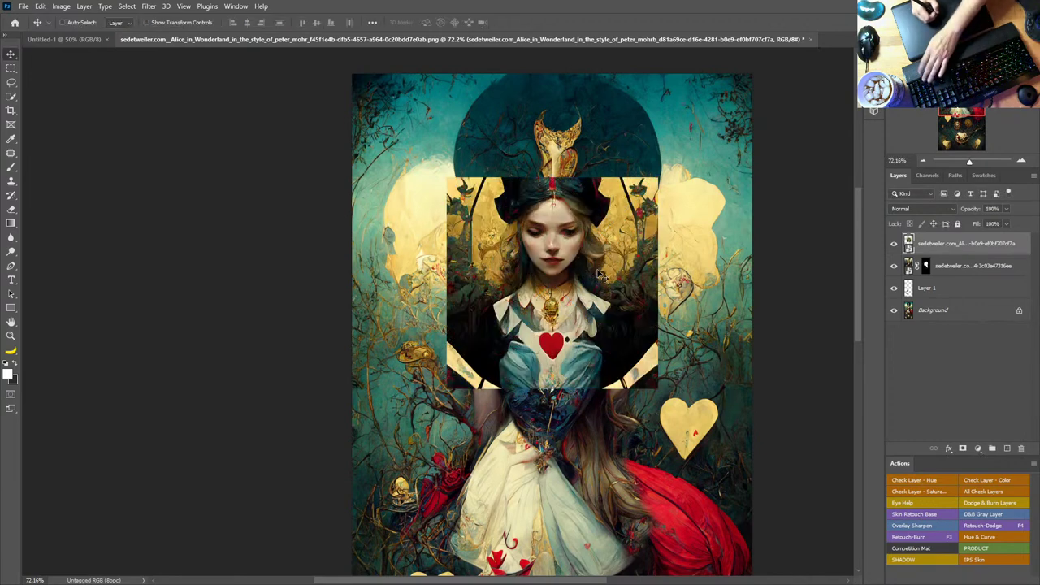
{"action": "left_click", "coordinate": [963, 449], "text": "alt"}
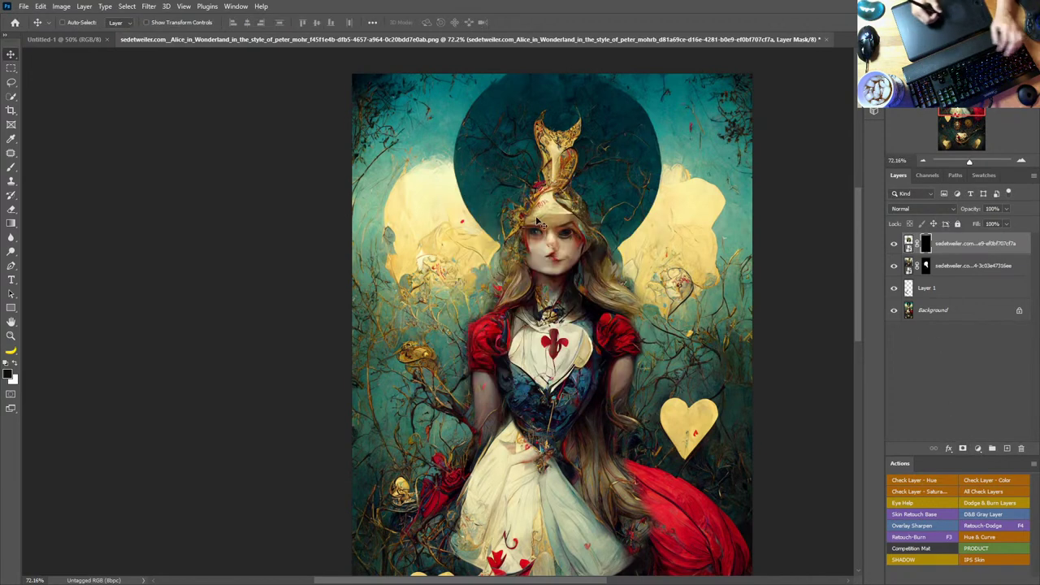
{"action": "key", "text": "b"}
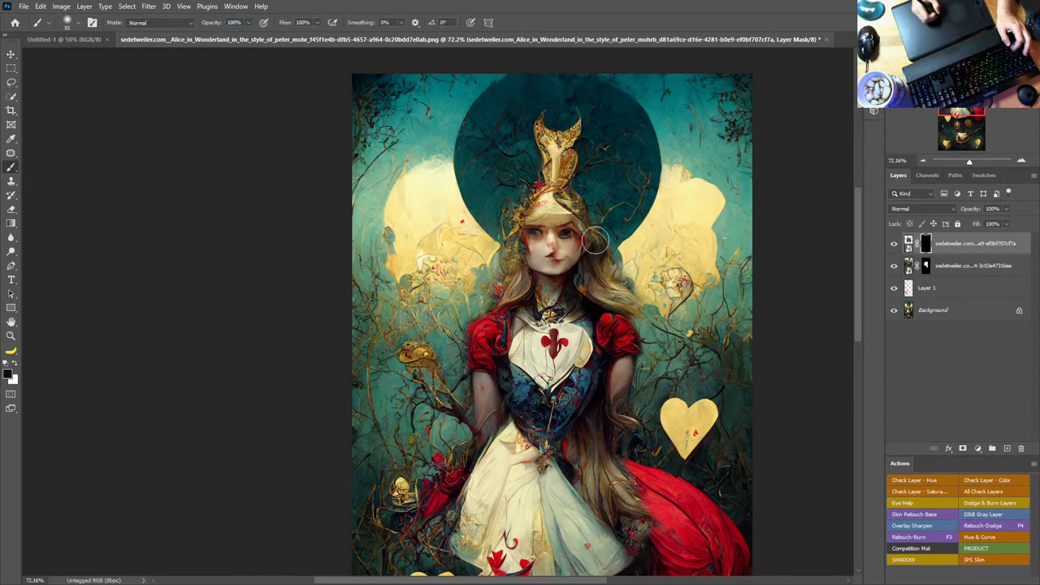
{"action": "key", "text": "z"}
{"action": "mouse_move", "coordinate": [551, 240]}
{"action": "left_mouse_down"}
{"action": "mouse_move", "coordinate": [574, 243]}
{"action": "mouse_move", "coordinate": [558, 247]}
{"action": "mouse_move", "coordinate": [567, 250]}
{"action": "left_mouse_up"}
{"action": "key", "text": "b"}
{"action": "key", "text": "c"}
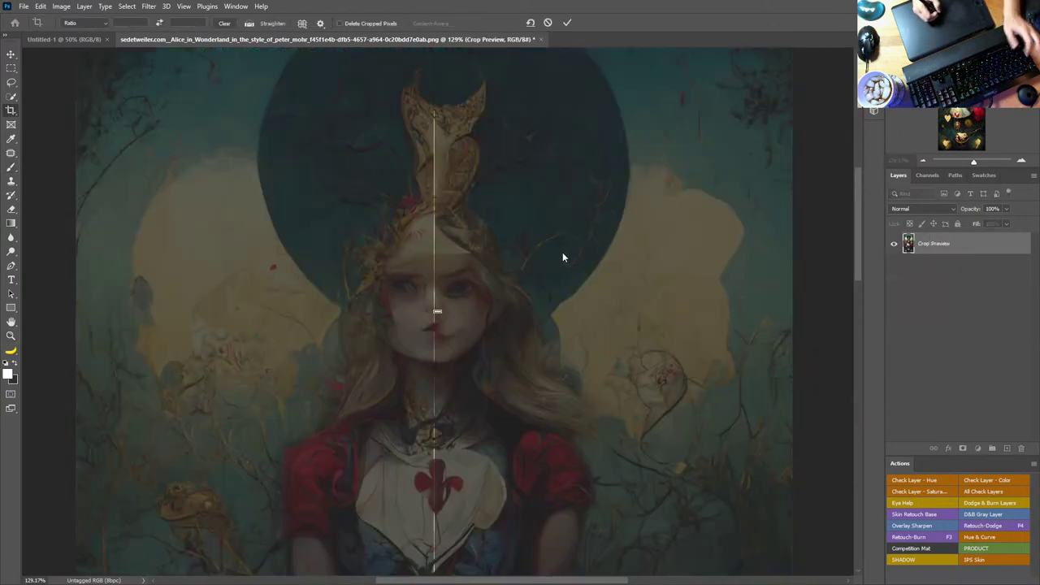
{"action": "key", "text": "Escape"}
{"action": "key", "text": "b"}
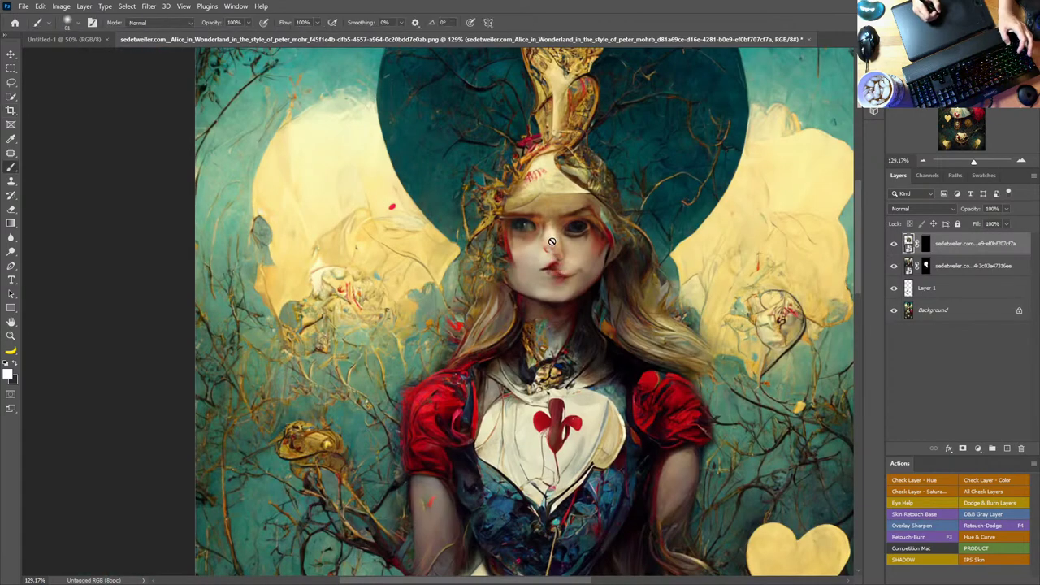
Step: Paint white on the portrait layer's mask to reveal its eyes, nose, mouth, cheeks and forehead on the seated Alice
{"action": "left_click", "coordinate": [924, 249]}
{"action": "mouse_move", "coordinate": [490, 238]}
{"action": "left_mouse_down", "text": "alt"}
{"action": "mouse_move", "coordinate": [541, 238]}
{"action": "mouse_move", "coordinate": [562, 261]}
{"action": "mouse_move", "coordinate": [553, 280]}
{"action": "mouse_move", "coordinate": [582, 249]}
{"action": "mouse_move", "coordinate": [522, 197]}
{"action": "mouse_move", "coordinate": [517, 276]}
{"action": "left_mouse_up", "text": "alt"}
{"action": "key", "text": "x"}
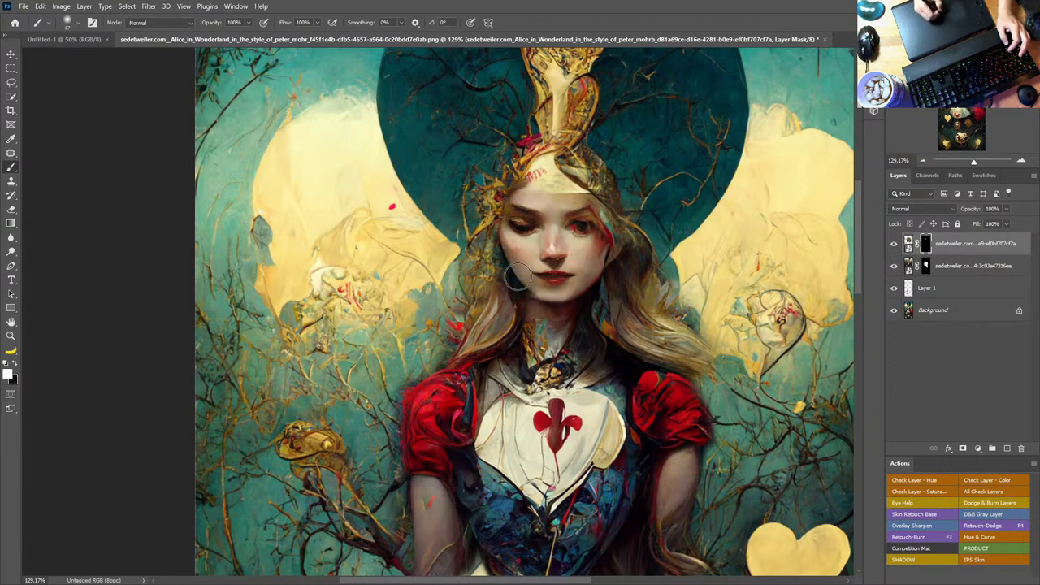
{"action": "mouse_move", "coordinate": [584, 272]}
{"action": "left_mouse_down"}
{"action": "mouse_move", "coordinate": [595, 267]}
{"action": "mouse_move", "coordinate": [574, 296]}
{"action": "mouse_move", "coordinate": [592, 213]}
{"action": "mouse_move", "coordinate": [554, 203]}
{"action": "mouse_move", "coordinate": [591, 176]}
{"action": "mouse_move", "coordinate": [541, 178]}
{"action": "mouse_move", "coordinate": [542, 161]}
{"action": "mouse_move", "coordinate": [530, 161]}
{"action": "left_mouse_up"}
Step: Refine the portrait layer's mask along the hairline below the gold flowers and down the hair beside the cheek
{"action": "key", "text": "x"}
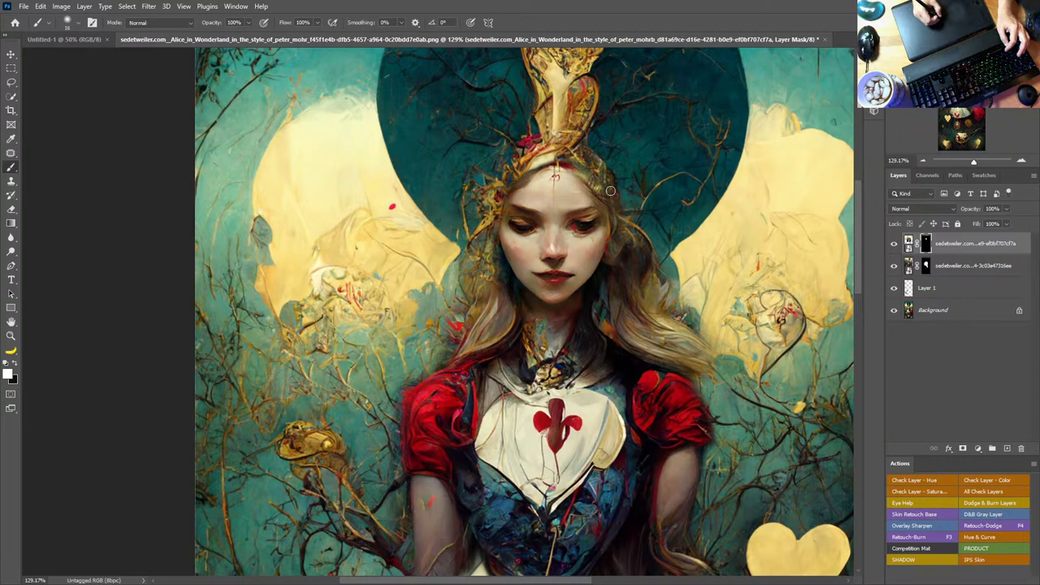
{"action": "key", "text": "x"}
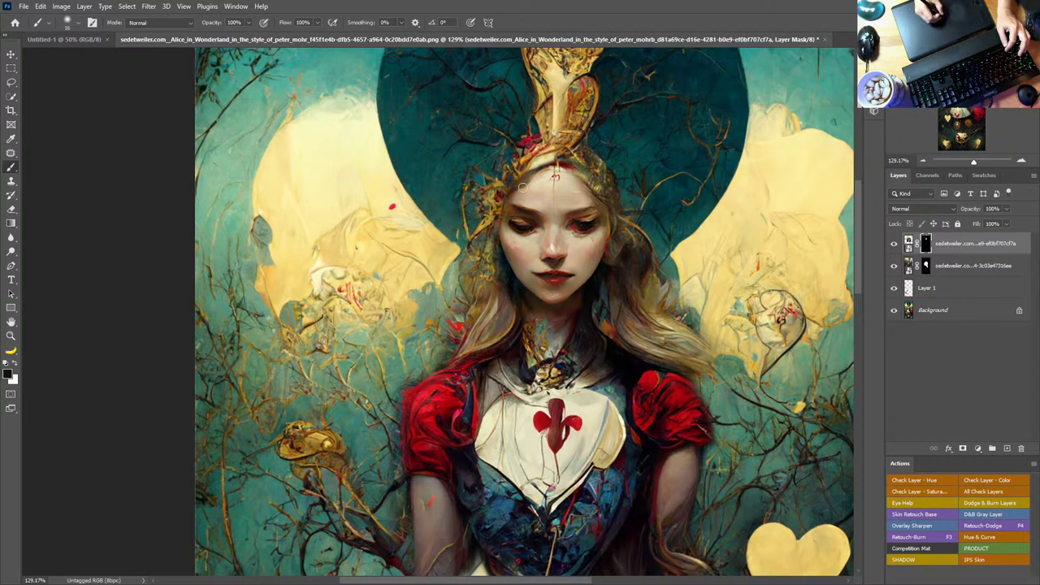
{"action": "key", "text": "x"}
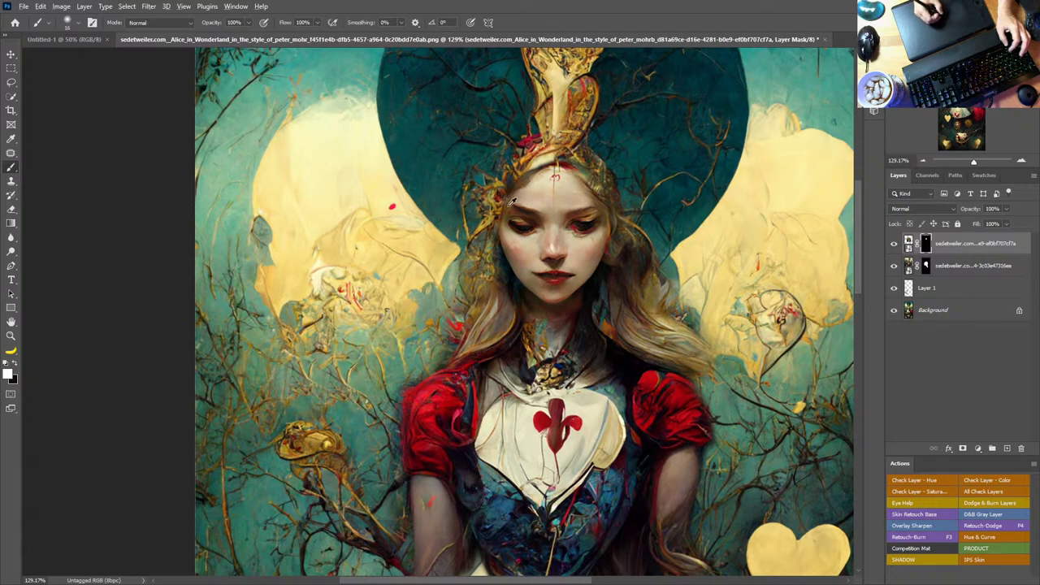
{"action": "right_click", "coordinate": [507, 203], "text": "alt"}
{"action": "left_click_drag", "start_coordinate": [512, 192], "coordinate": [493, 252]}
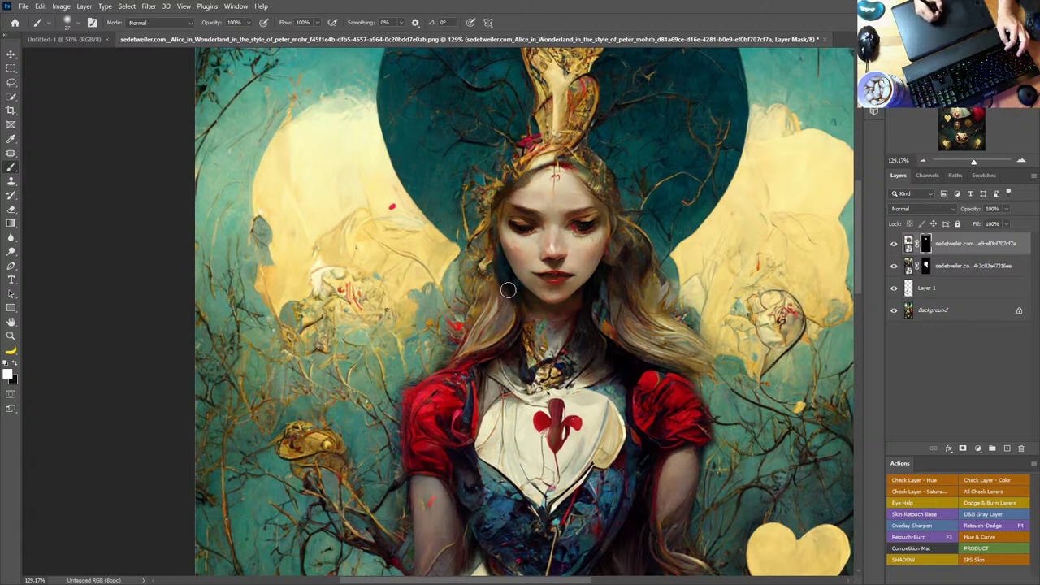
{"action": "mouse_move", "coordinate": [509, 325]}
{"action": "left_mouse_down"}
{"action": "mouse_move", "coordinate": [467, 366]}
{"action": "mouse_move", "coordinate": [511, 327]}
{"action": "left_mouse_up"}
{"action": "key", "text": "x"}
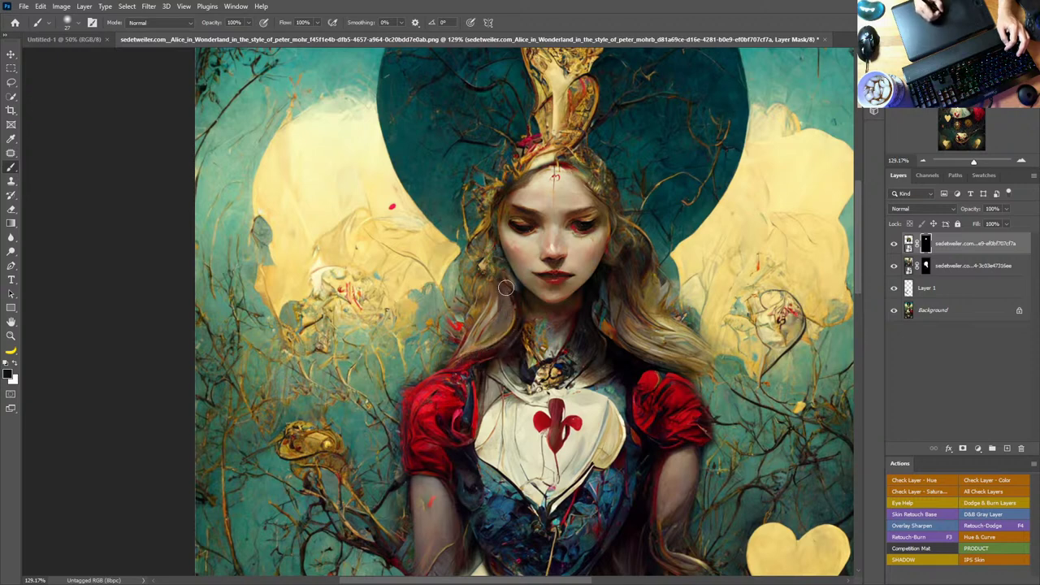
{"action": "key", "text": "x"}
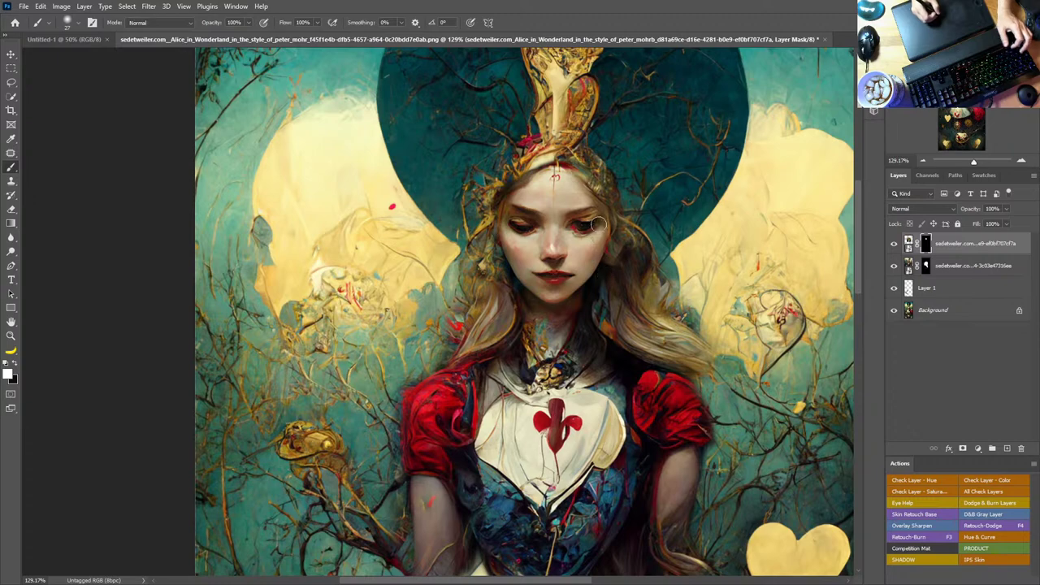
Step: View the whole picture and compare the composite with the Background layer shown on its own
{"action": "left_click_drag", "start_coordinate": [599, 225], "coordinate": [567, 331]}
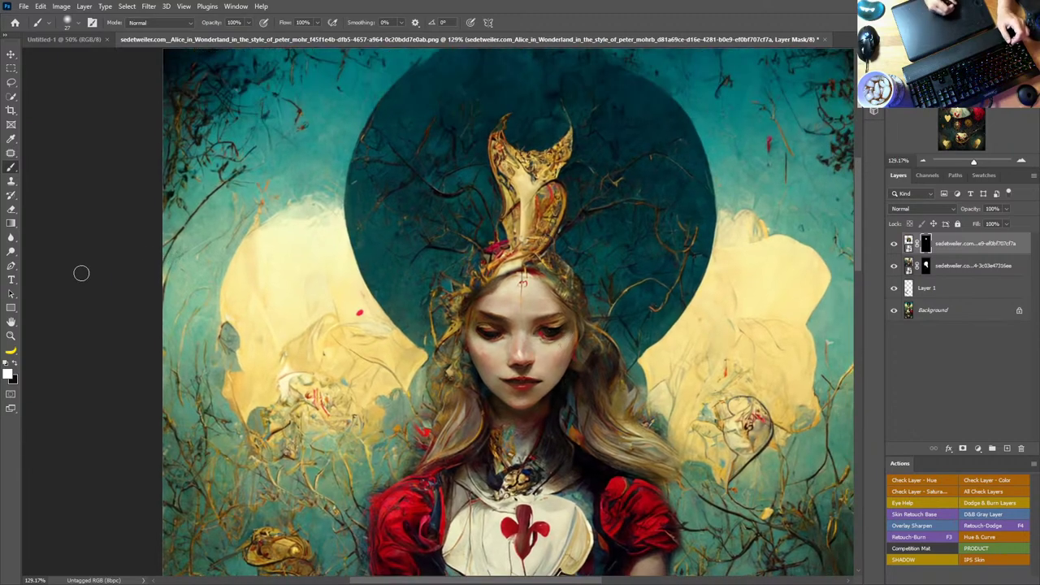
{"action": "double_click", "coordinate": [11, 322]}
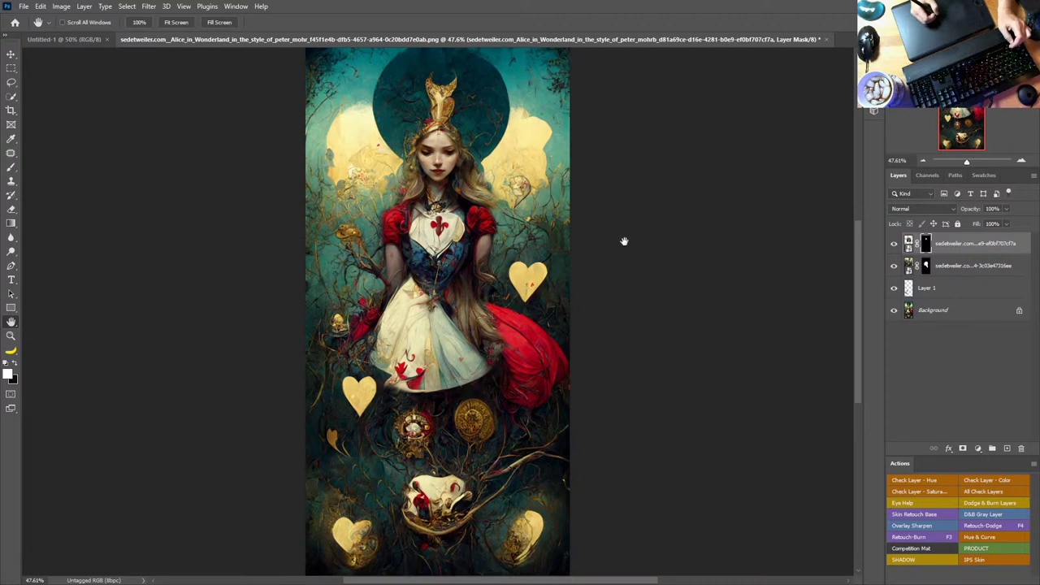
{"action": "left_click", "coordinate": [894, 310], "text": "alt"}
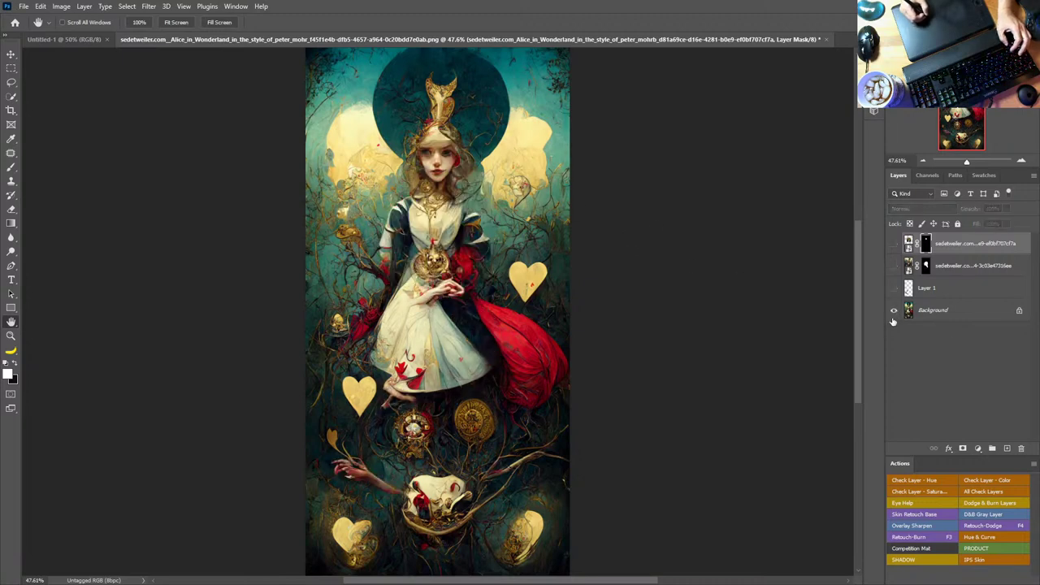
{"action": "left_click", "coordinate": [893, 312], "text": "alt"}
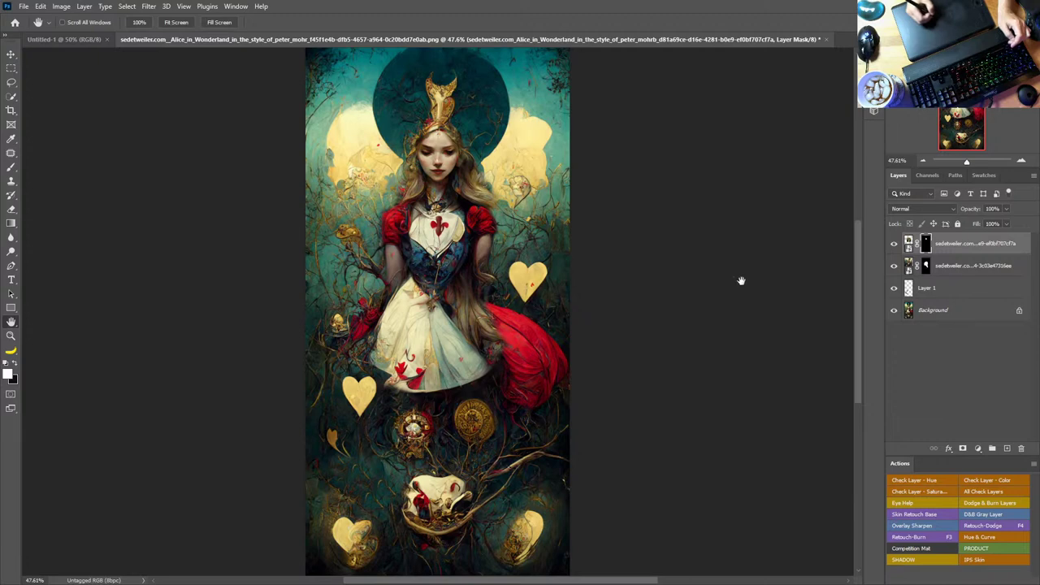
Step: Switch to Adobe Bridge, preview the rabbit-eared Alice in the blue dress and place that image into the composite
{"action": "key", "text": "alt+Tab"}
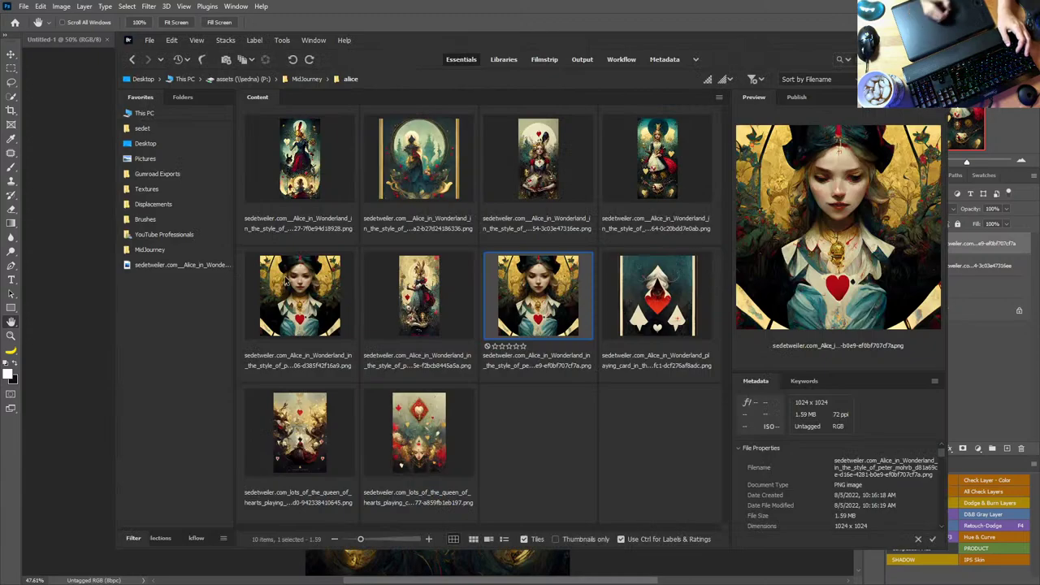
{"action": "left_click", "coordinate": [429, 294]}
{"action": "key", "text": "space"}
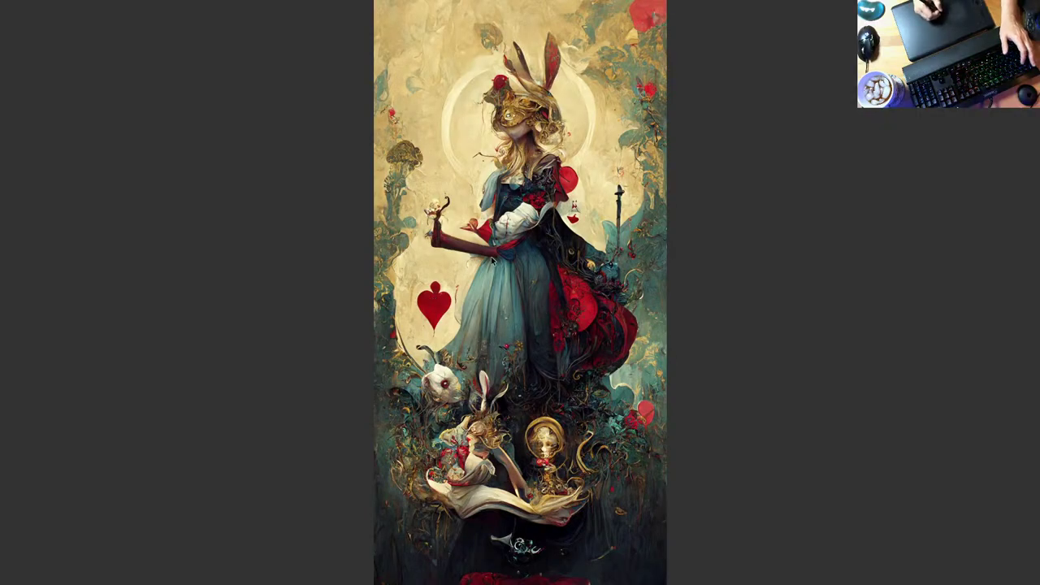
{"action": "key", "text": "space"}
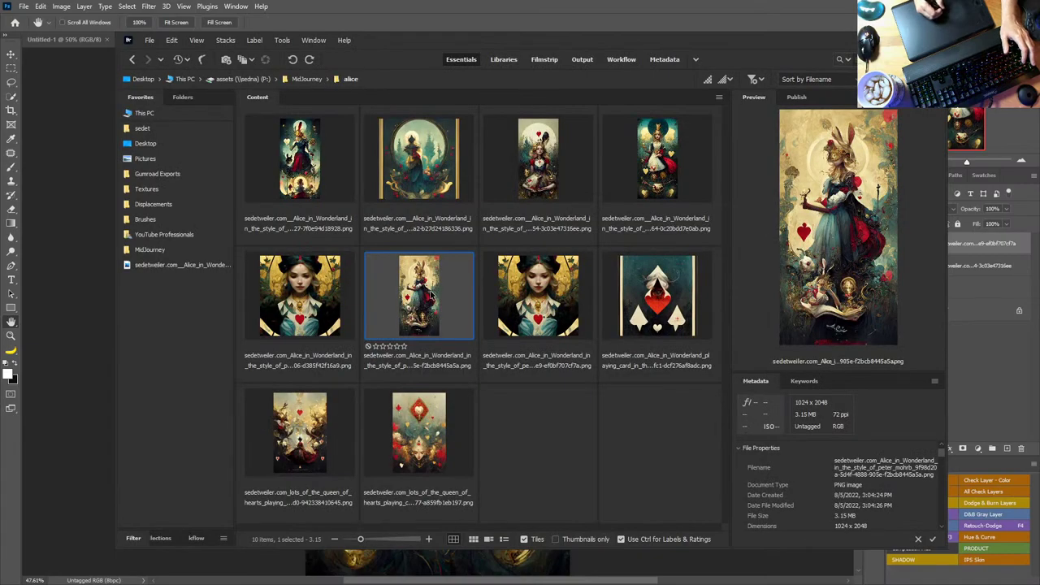
{"action": "left_click_drag", "start_coordinate": [429, 294], "coordinate": [186, 274]}
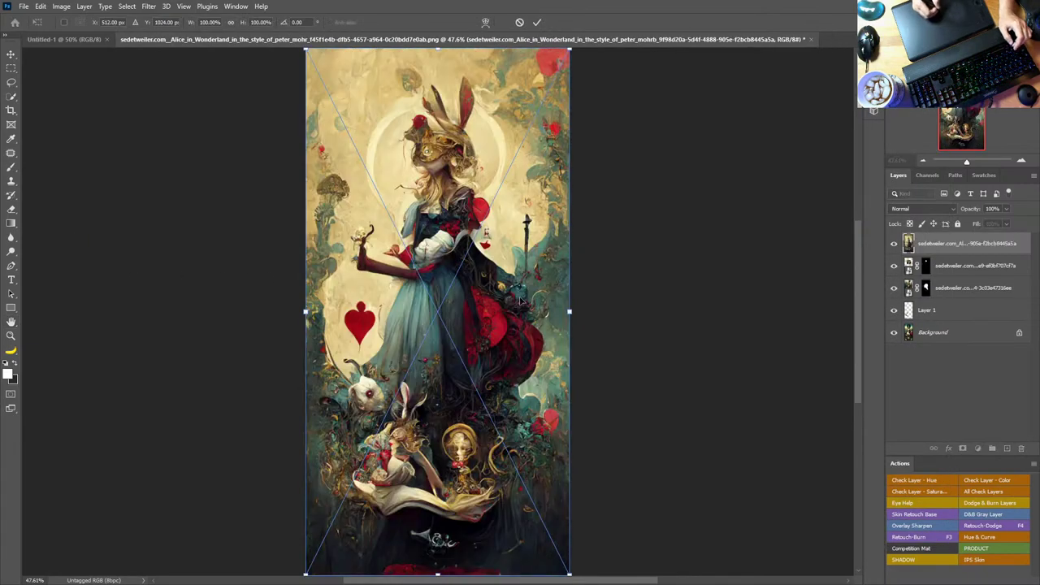
Step: Scale the placed rabbit-eared Alice image to about 95% and move it over the seated Alice
{"action": "left_click_drag", "start_coordinate": [570, 49], "coordinate": [505, 268]}
{"action": "left_click_drag", "start_coordinate": [445, 411], "coordinate": [588, 244]}
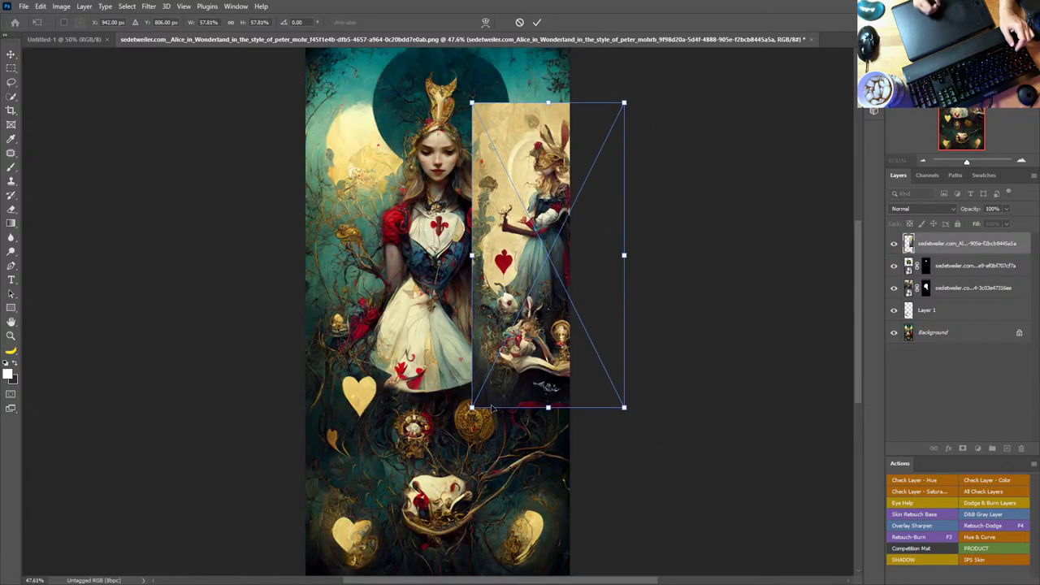
{"action": "left_click_drag", "start_coordinate": [471, 408], "coordinate": [387, 571]}
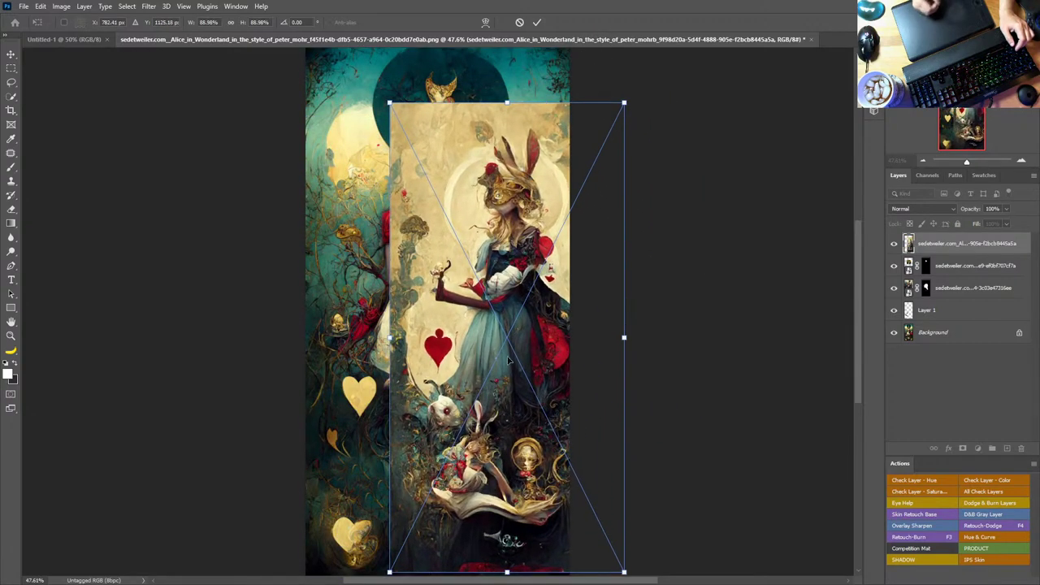
{"action": "left_click_drag", "start_coordinate": [508, 353], "coordinate": [511, 308]}
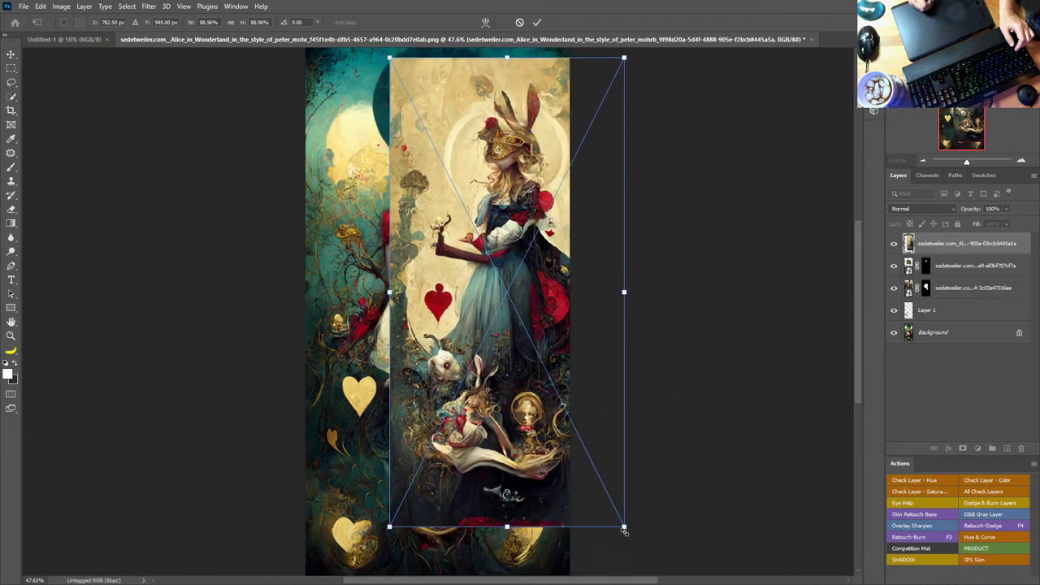
{"action": "left_click_drag", "start_coordinate": [624, 530], "coordinate": [642, 560]}
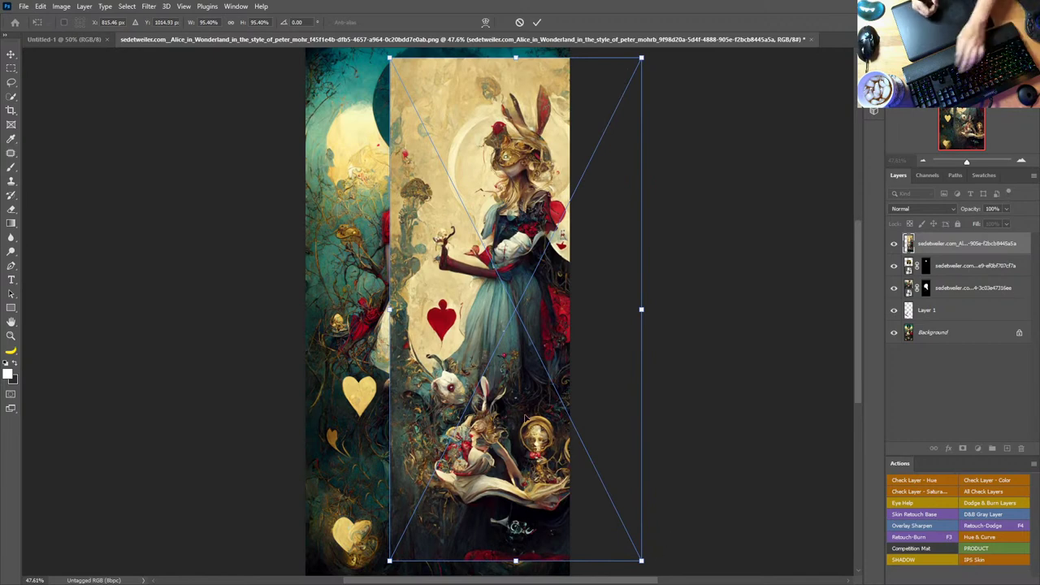
{"action": "key", "text": "Return"}
{"action": "left_click_drag", "start_coordinate": [522, 324], "coordinate": [513, 363]}
Step: Flip the rabbit-eared Alice layer horizontally and center it on the canvas
{"action": "key", "text": "ctrl+t"}
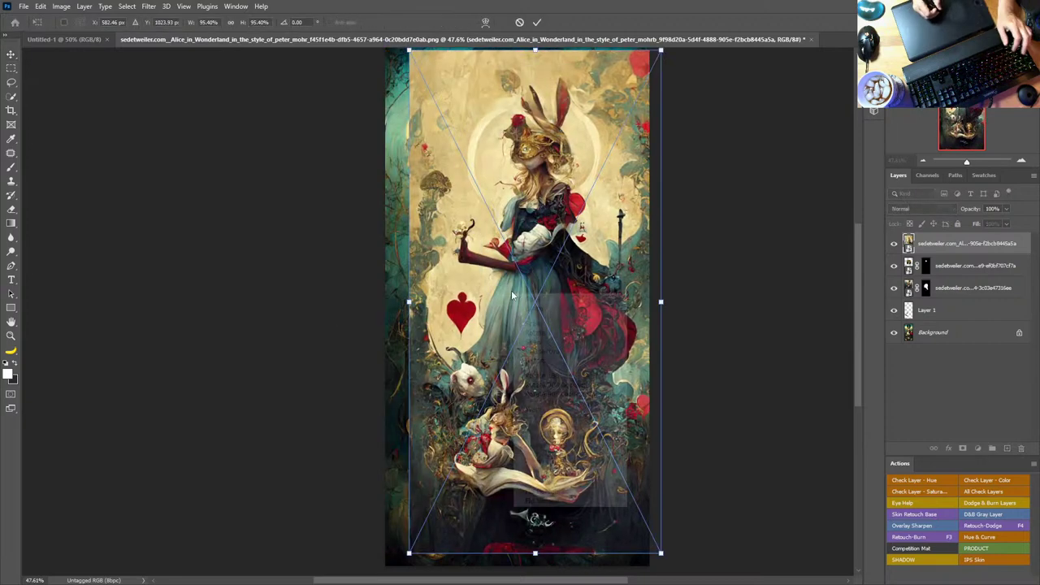
{"action": "right_click", "coordinate": [514, 504]}
{"action": "left_click", "coordinate": [546, 491]}
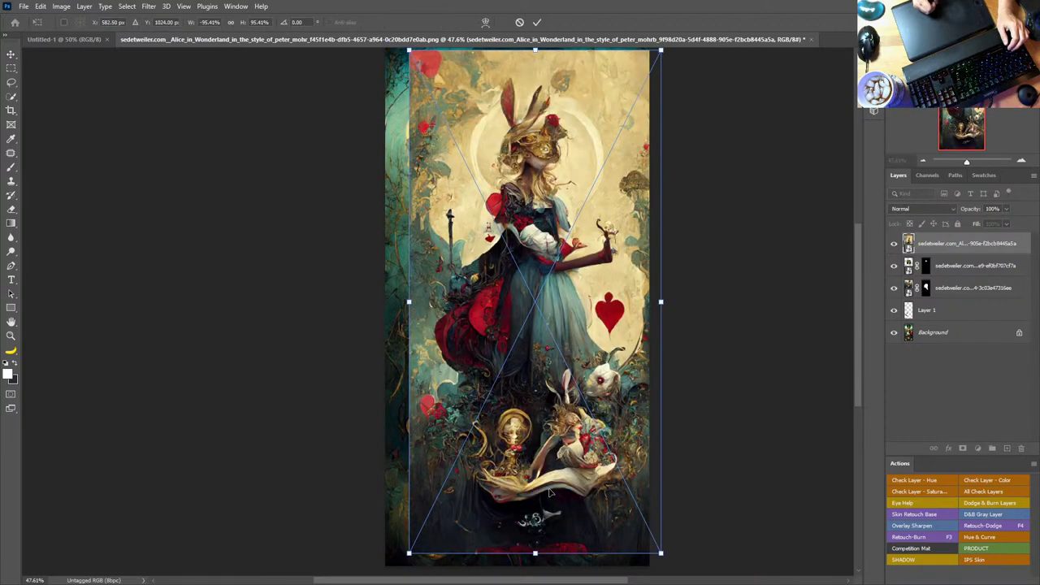
{"action": "key", "text": "Return"}
{"action": "left_click_drag", "start_coordinate": [520, 348], "coordinate": [512, 370]}
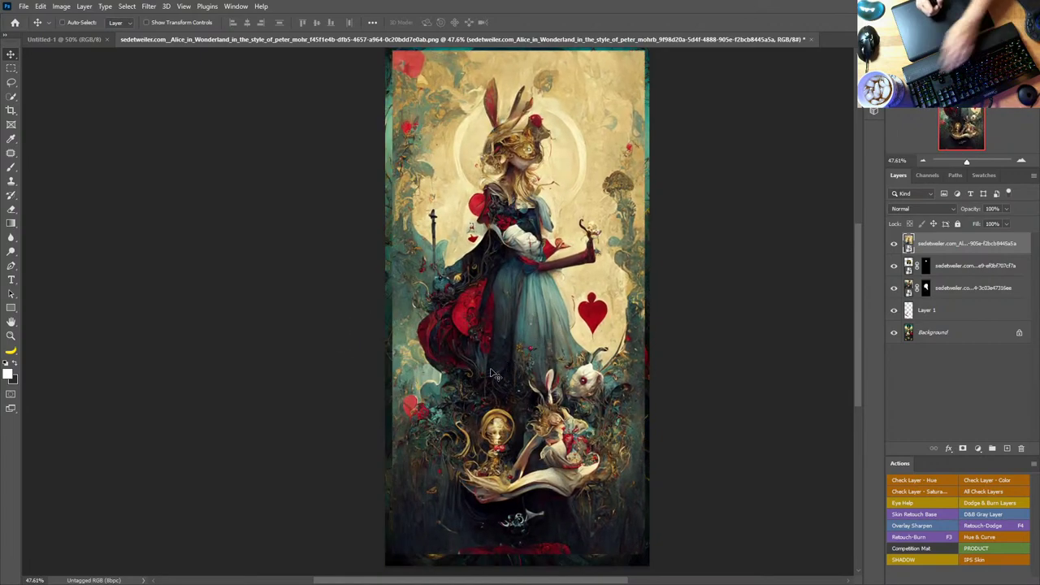
Step: Set the layer to 50% opacity, squash its height to about 84% and rotate it about 6° counterclockwise to match the seated Alice's skirt
{"action": "key", "text": "5"}
{"action": "left_click_drag", "start_coordinate": [571, 302], "coordinate": [570, 323]}
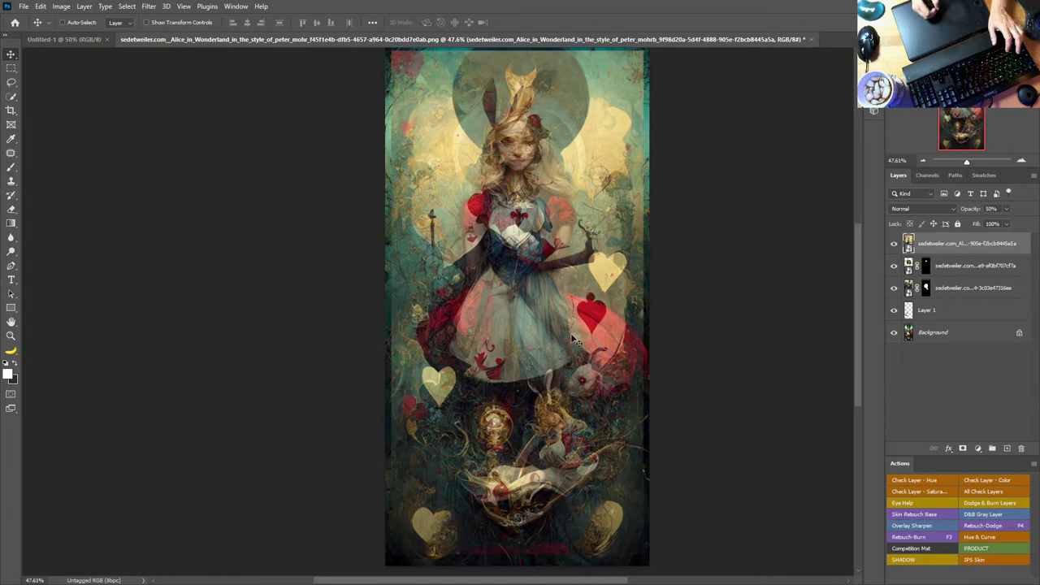
{"action": "key", "text": "ctrl+t"}
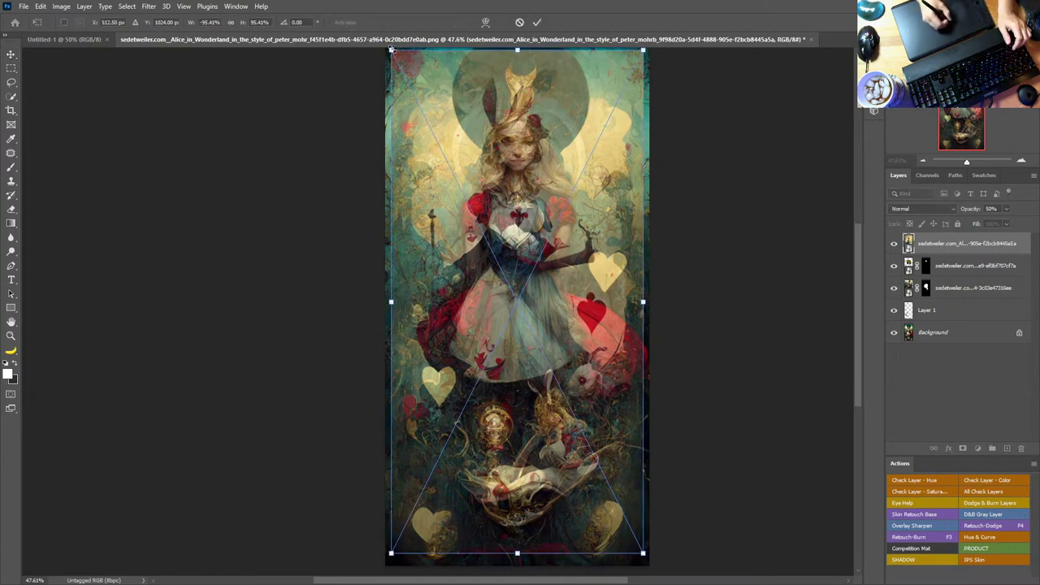
{"action": "left_click_drag", "start_coordinate": [390, 50], "coordinate": [392, 110]}
{"action": "left_click_drag", "start_coordinate": [508, 259], "coordinate": [501, 230]}
{"action": "left_click_drag", "start_coordinate": [642, 533], "coordinate": [662, 515]}
{"action": "left_click_drag", "start_coordinate": [524, 457], "coordinate": [548, 457]}
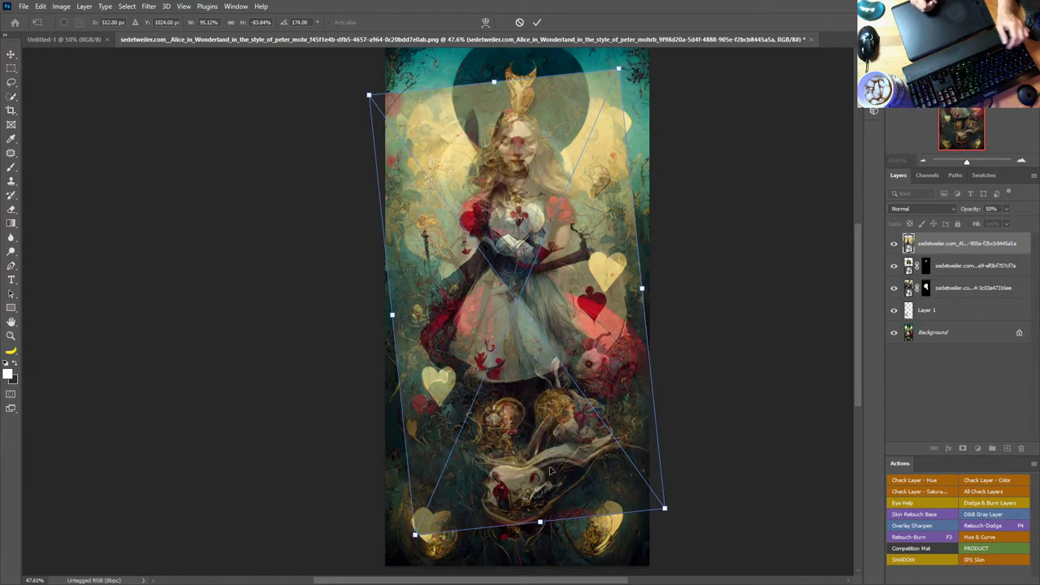
{"action": "key", "text": "Return"}
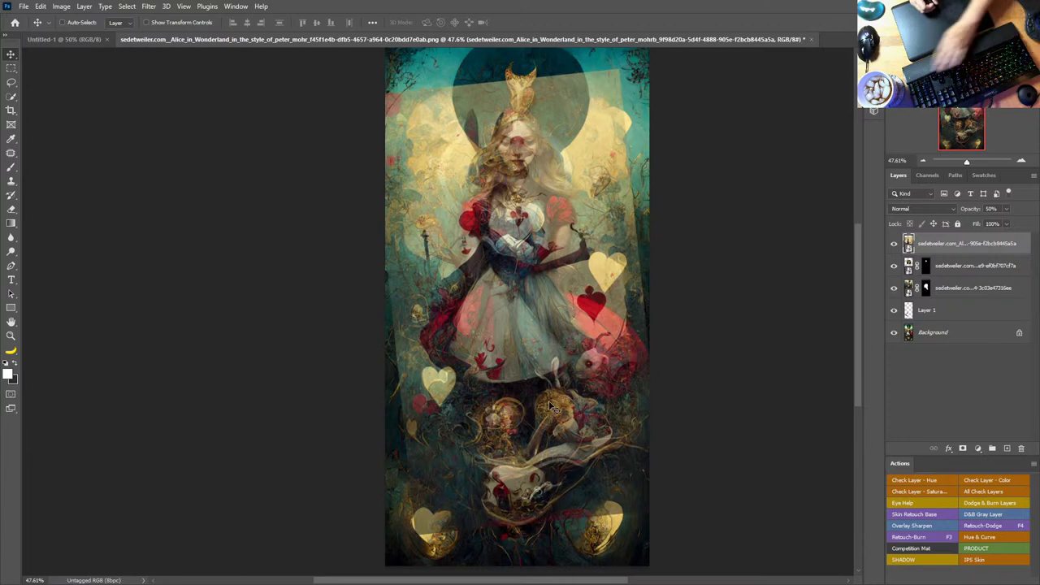
Step: Restore the rabbit-eared Alice layer to 100% opacity and add a black layer mask that hides it
{"action": "key", "text": "0"}
{"action": "left_click", "coordinate": [960, 450], "text": "alt"}
{"action": "key", "text": "b"}
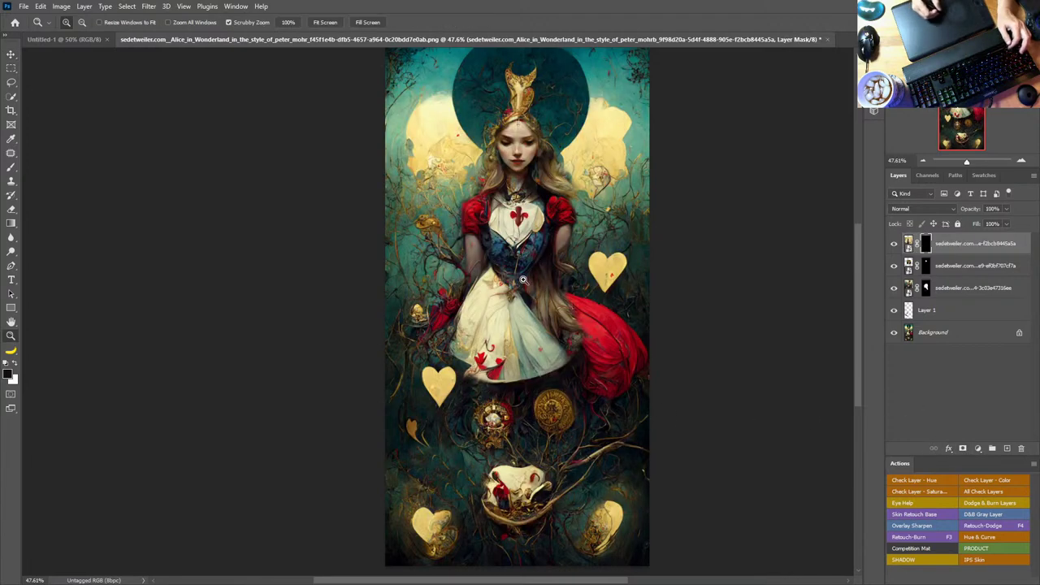
Step: Paint white on the new mask to reveal the blue skirt over the hanging hair, and trim the spill near the waist with black
{"action": "scroll", "coordinate": [530, 284], "scroll_direction": "up", "scroll_amount": 5}
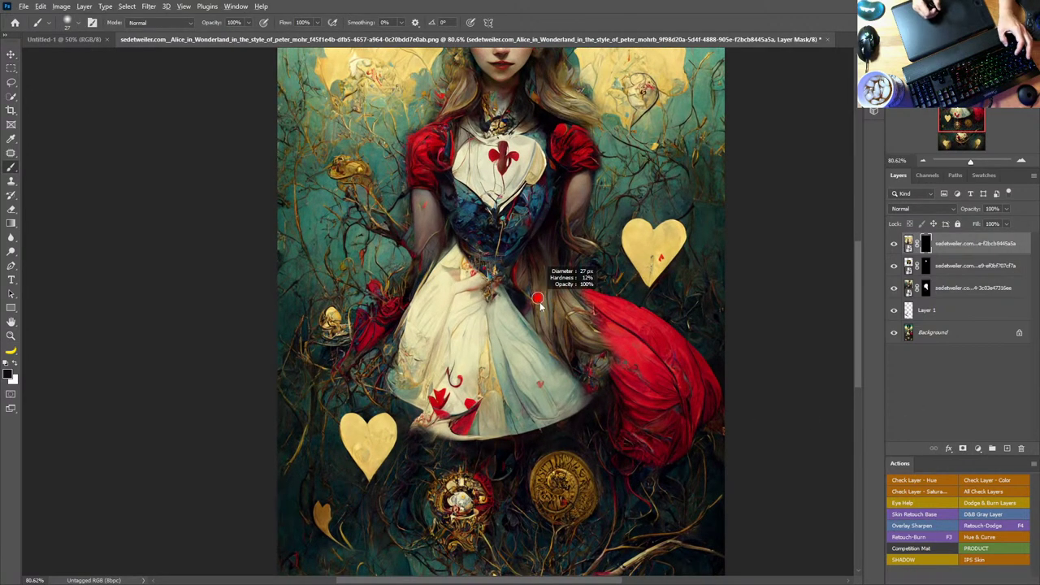
{"action": "key", "text": "x"}
{"action": "mouse_move", "coordinate": [535, 295]}
{"action": "left_mouse_down"}
{"action": "mouse_move", "coordinate": [569, 357]}
{"action": "mouse_move", "coordinate": [577, 352]}
{"action": "mouse_move", "coordinate": [522, 301]}
{"action": "mouse_move", "coordinate": [518, 278]}
{"action": "mouse_move", "coordinate": [538, 277]}
{"action": "mouse_move", "coordinate": [603, 382]}
{"action": "left_mouse_up"}
{"action": "key", "text": "x"}
{"action": "right_click", "coordinate": [568, 259]}
{"action": "right_click", "coordinate": [562, 261], "text": "alt"}
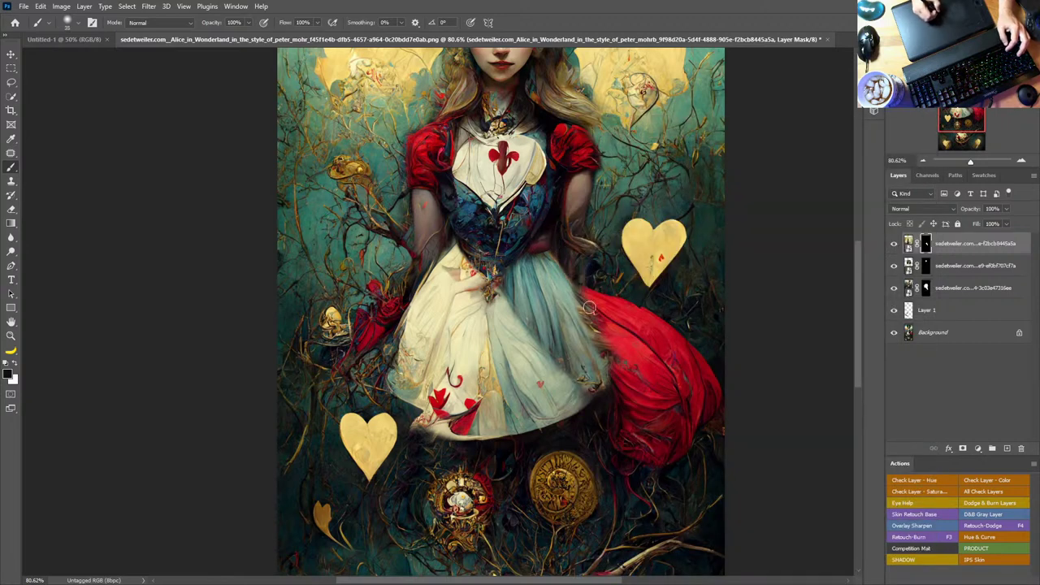
{"action": "right_click", "coordinate": [567, 269], "text": "alt"}
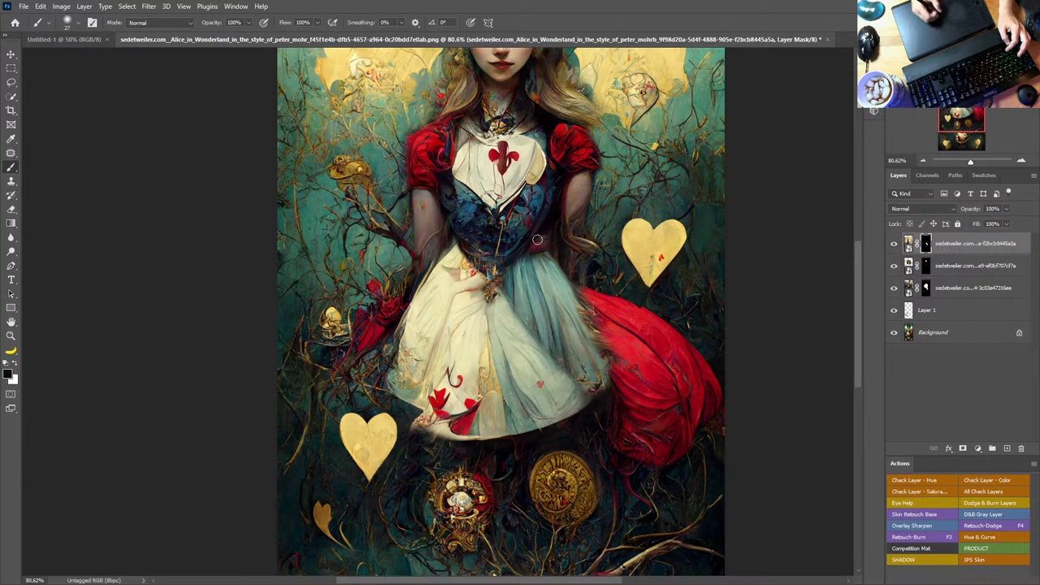
Step: Refine the mask at the blue skirt's hem corner and widen the revealed area along the skirt's edge beside the red cloth
{"action": "key", "text": "x"}
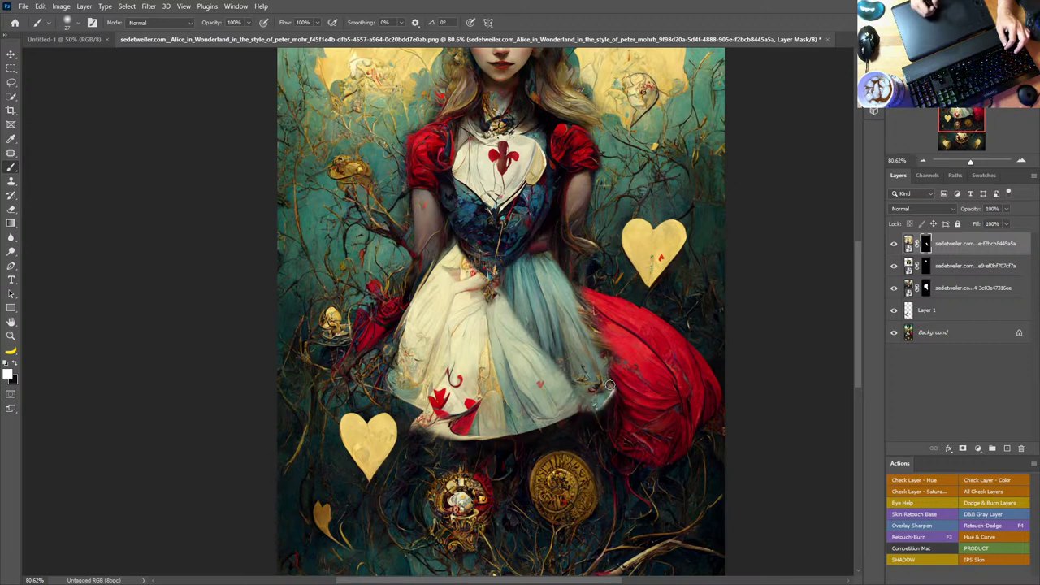
{"action": "key", "text": "x"}
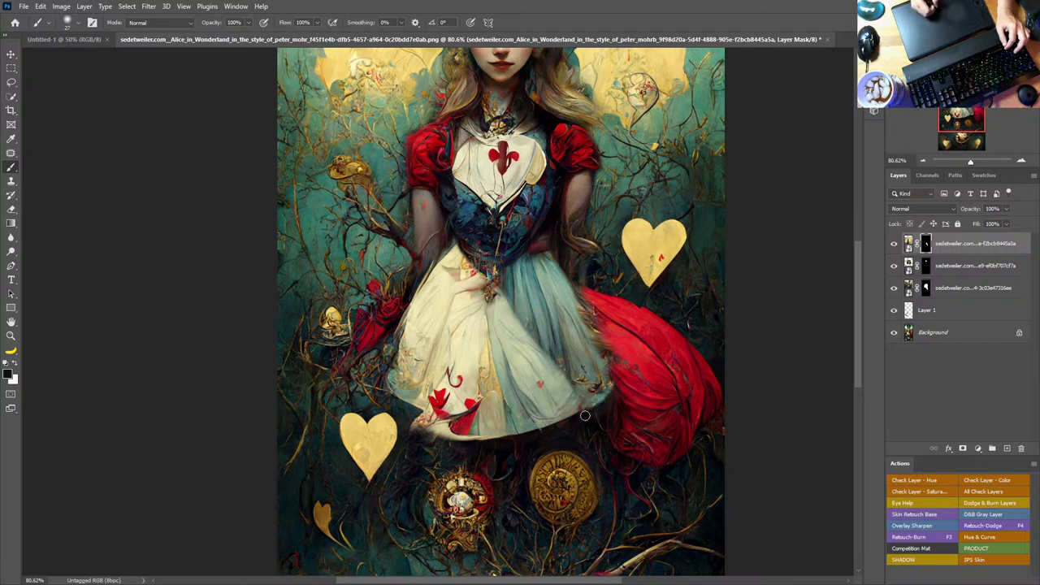
{"action": "right_click", "coordinate": [597, 413], "text": "alt"}
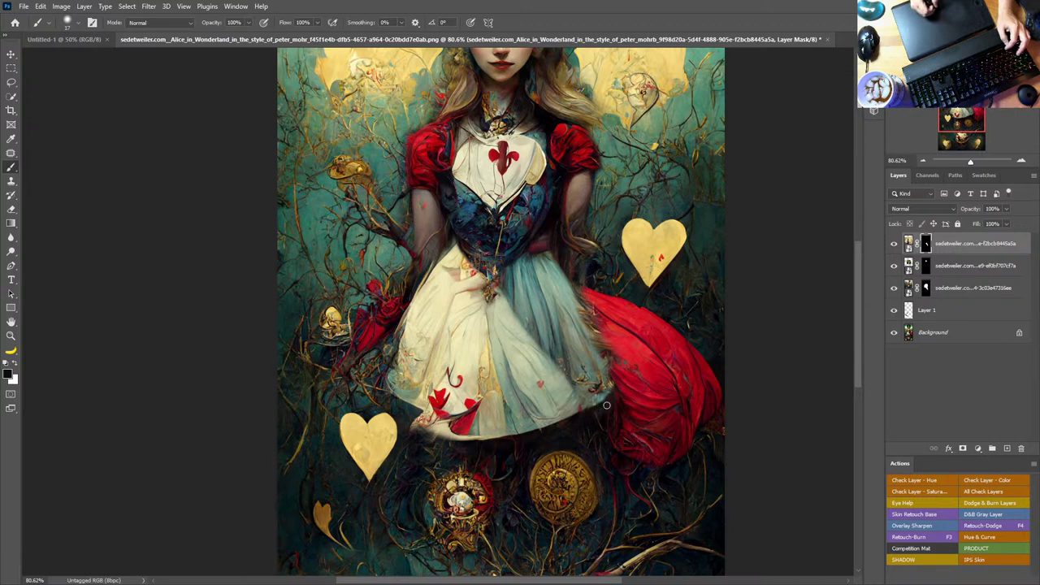
{"action": "right_click", "coordinate": [606, 347], "text": "alt"}
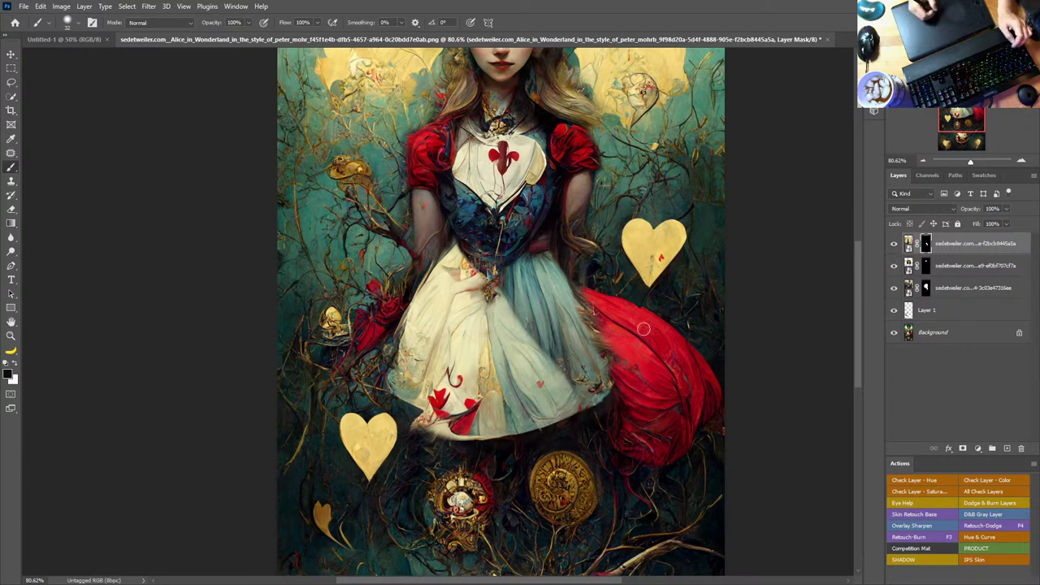
{"action": "key", "text": "x"}
{"action": "mouse_move", "coordinate": [611, 329]}
{"action": "left_mouse_down"}
{"action": "mouse_move", "coordinate": [598, 313]}
{"action": "mouse_move", "coordinate": [600, 346]}
{"action": "mouse_move", "coordinate": [621, 383]}
{"action": "mouse_move", "coordinate": [621, 334]}
{"action": "mouse_move", "coordinate": [585, 286]}
{"action": "left_mouse_up"}
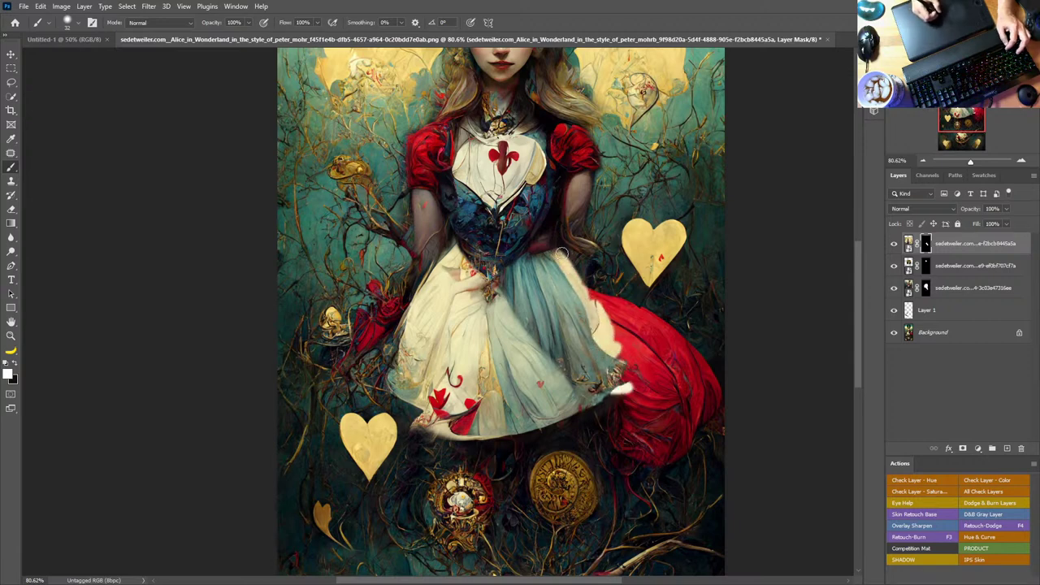
Step: Paint black on the mask along the blue skirt's outer edge to hide the pale spill from the waist down to the red cloth
{"action": "key", "text": "x"}
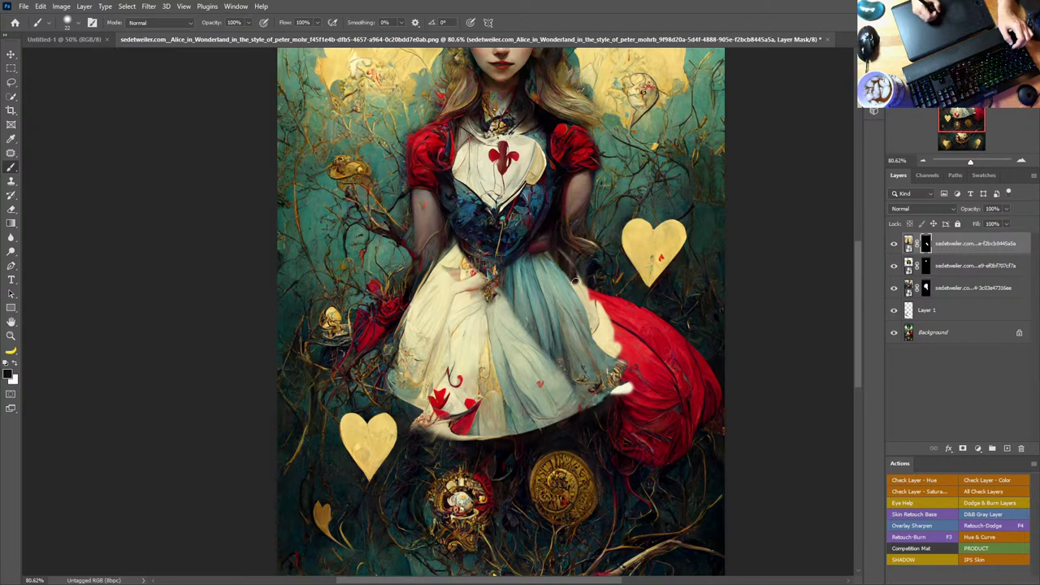
{"action": "key", "text": "z"}
{"action": "left_click_drag", "start_coordinate": [586, 300], "coordinate": [615, 309]}
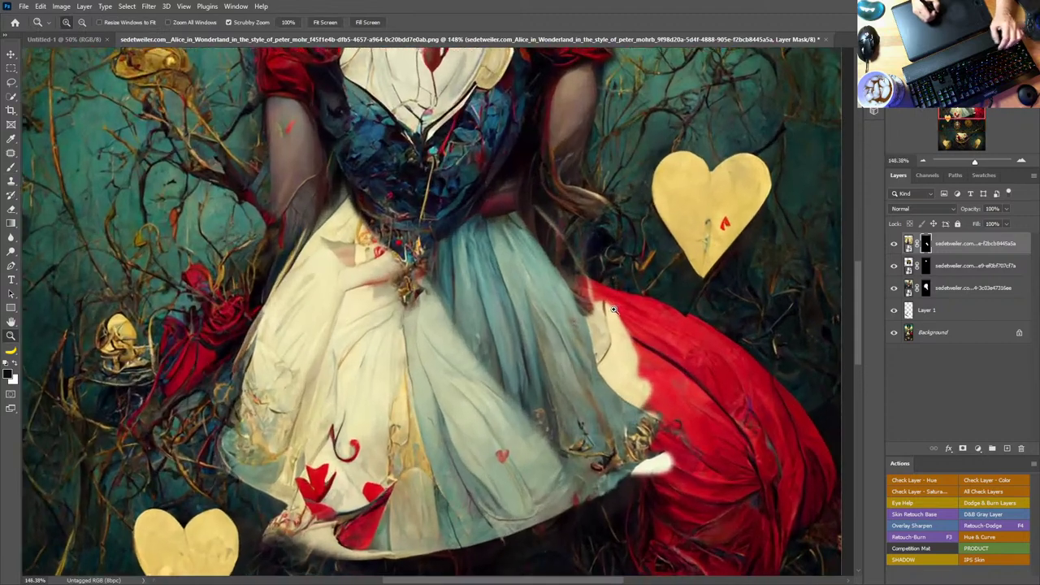
{"action": "key", "text": "b"}
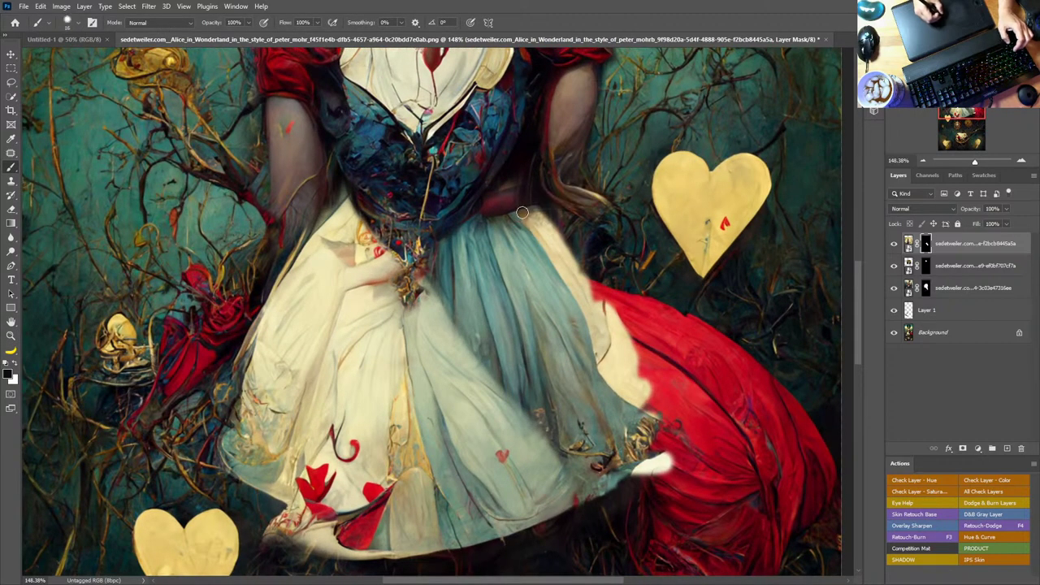
{"action": "left_click", "coordinate": [575, 289], "text": "shift"}
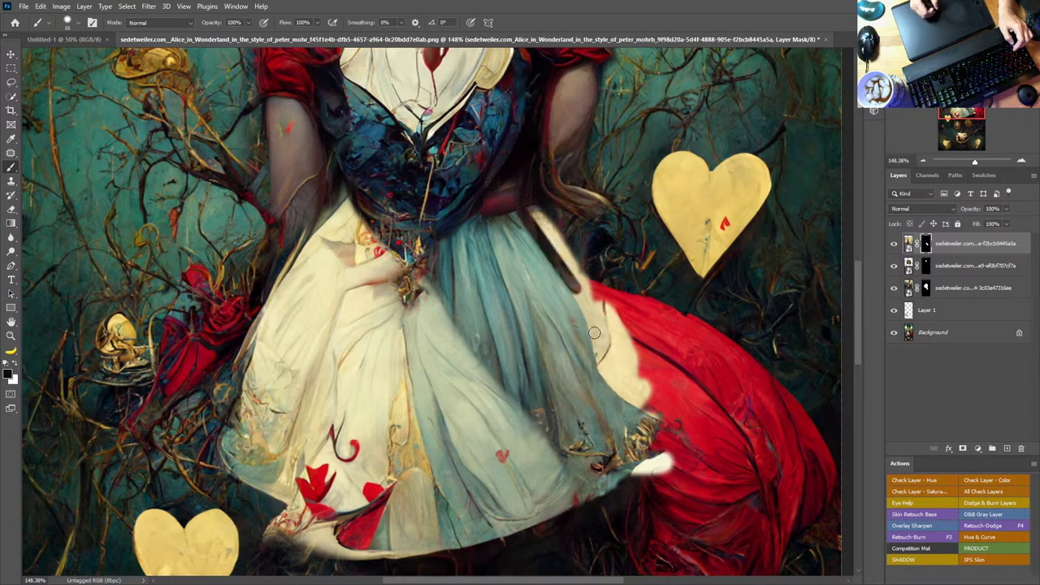
{"action": "left_click", "coordinate": [594, 333], "text": "shift"}
{"action": "left_click", "coordinate": [601, 356], "text": "shift"}
{"action": "left_click", "coordinate": [606, 375], "text": "shift"}
{"action": "left_click", "coordinate": [622, 392], "text": "shift"}
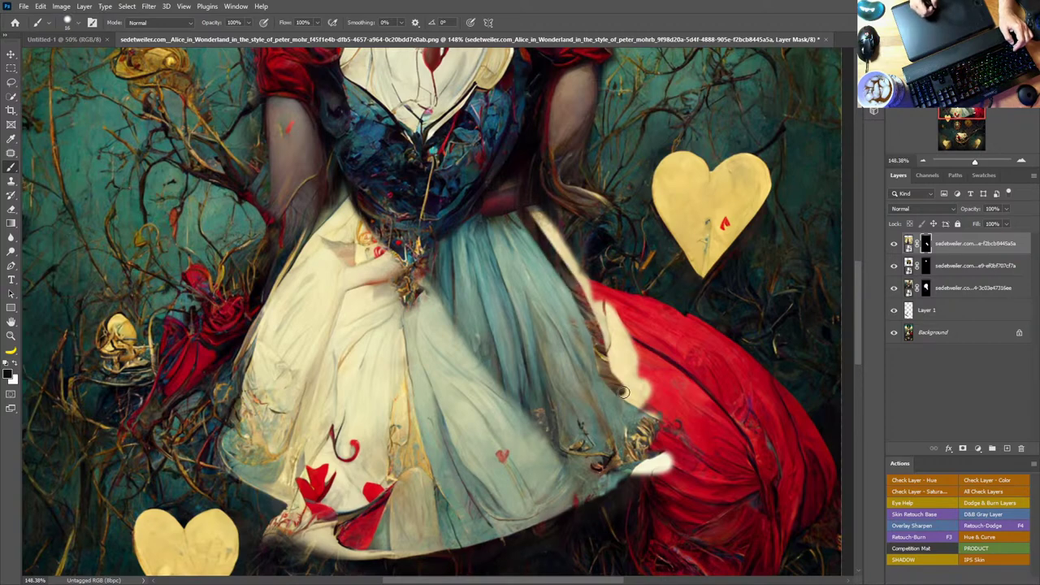
{"action": "left_click", "coordinate": [662, 415], "text": "shift"}
{"action": "mouse_move", "coordinate": [613, 329]}
{"action": "left_mouse_down"}
{"action": "mouse_move", "coordinate": [610, 360]}
{"action": "mouse_move", "coordinate": [646, 391]}
{"action": "mouse_move", "coordinate": [592, 323]}
{"action": "mouse_move", "coordinate": [586, 300]}
{"action": "mouse_move", "coordinate": [609, 312]}
{"action": "mouse_move", "coordinate": [584, 267]}
{"action": "mouse_move", "coordinate": [541, 228]}
{"action": "left_mouse_up"}
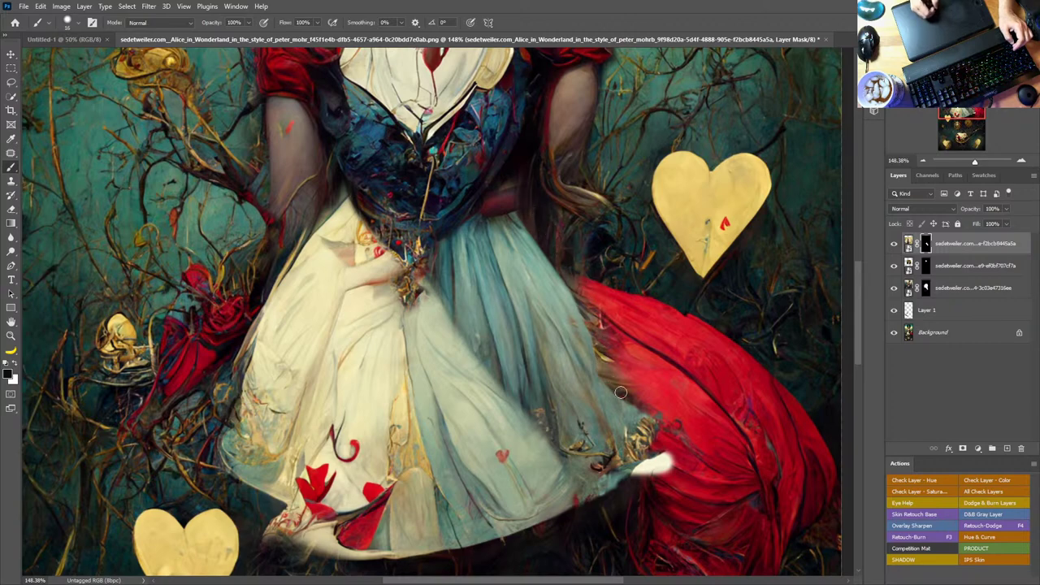
{"action": "left_click_drag", "start_coordinate": [620, 392], "coordinate": [652, 413]}
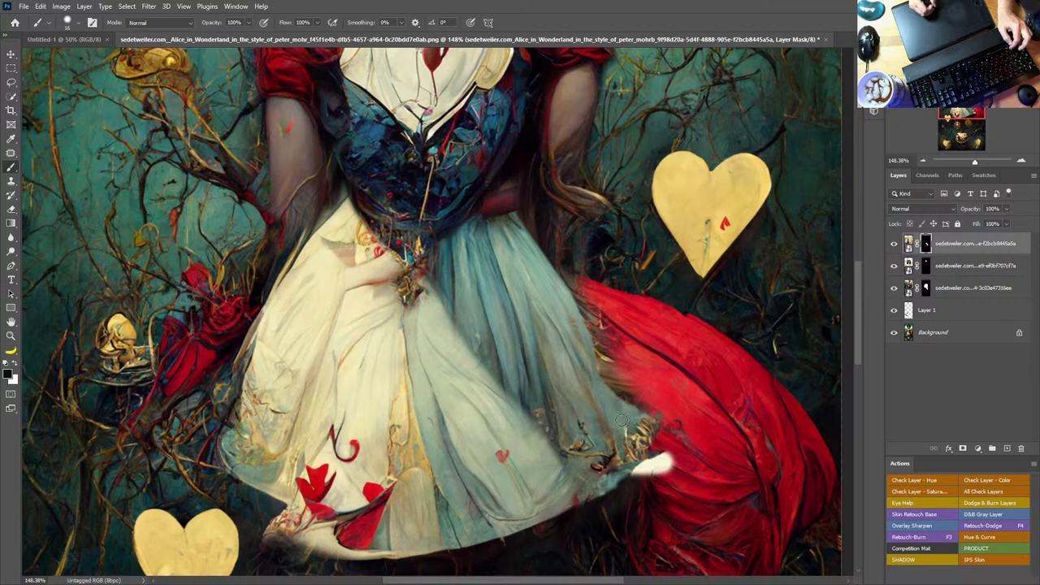
Step: Hide the white spill at the blue skirt's hem corner by painting black on the mask
{"action": "key", "text": "x"}
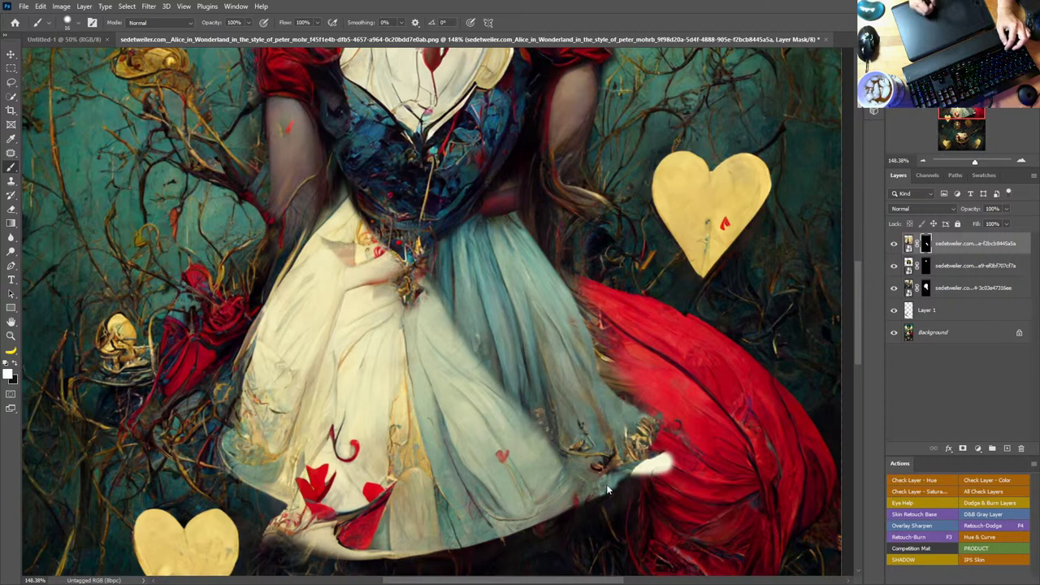
{"action": "key", "text": "x"}
{"action": "mouse_move", "coordinate": [676, 473]}
{"action": "left_mouse_down"}
{"action": "mouse_move", "coordinate": [658, 458]}
{"action": "mouse_move", "coordinate": [634, 477]}
{"action": "left_mouse_up"}
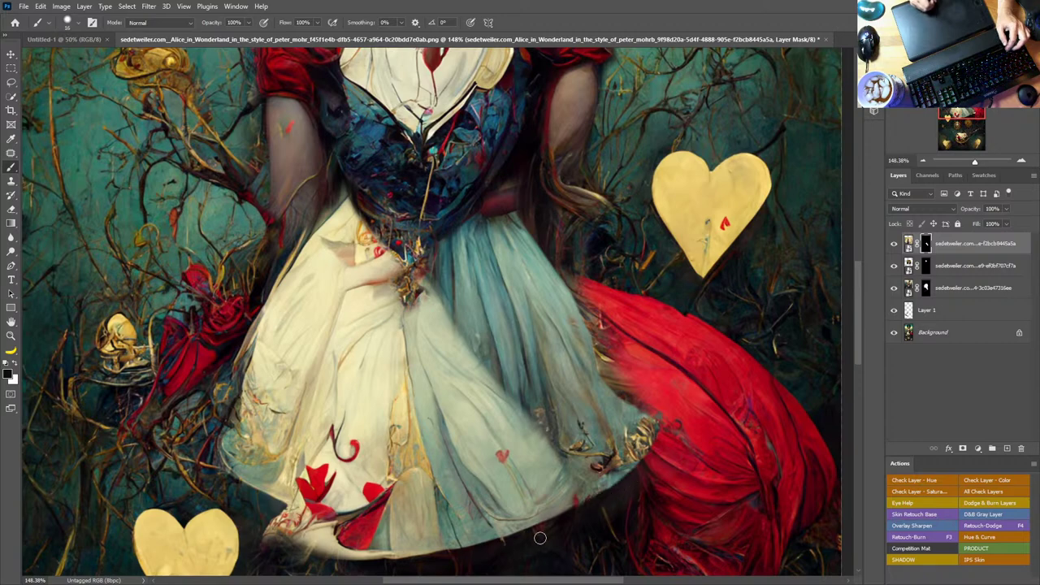
Step: Compare the whole picture with and without the blue skirt layer by toggling its visibility
{"action": "left_click_drag", "start_coordinate": [539, 476], "coordinate": [678, 323]}
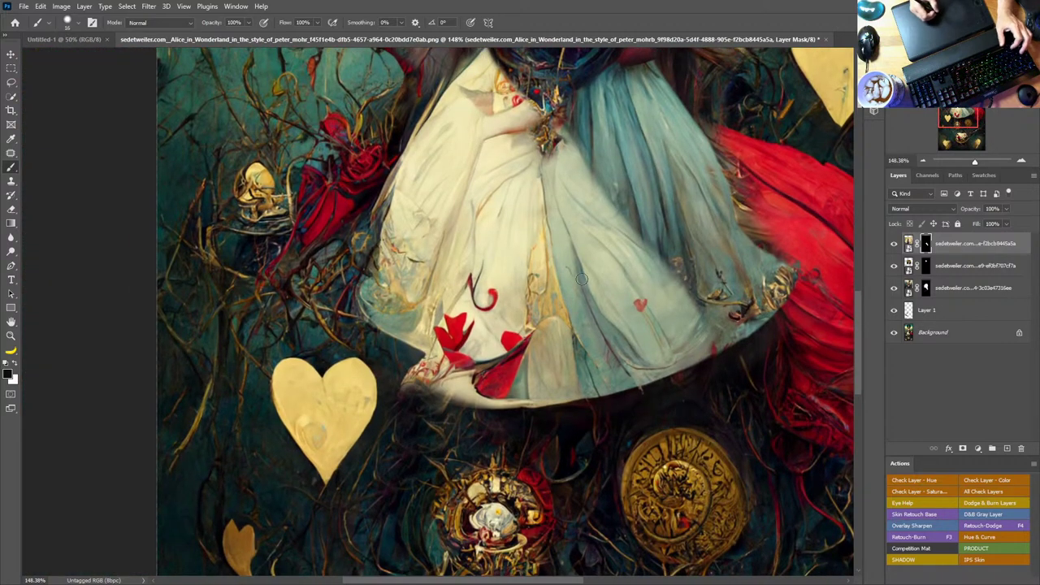
{"action": "left_click_drag", "start_coordinate": [585, 238], "coordinate": [506, 385]}
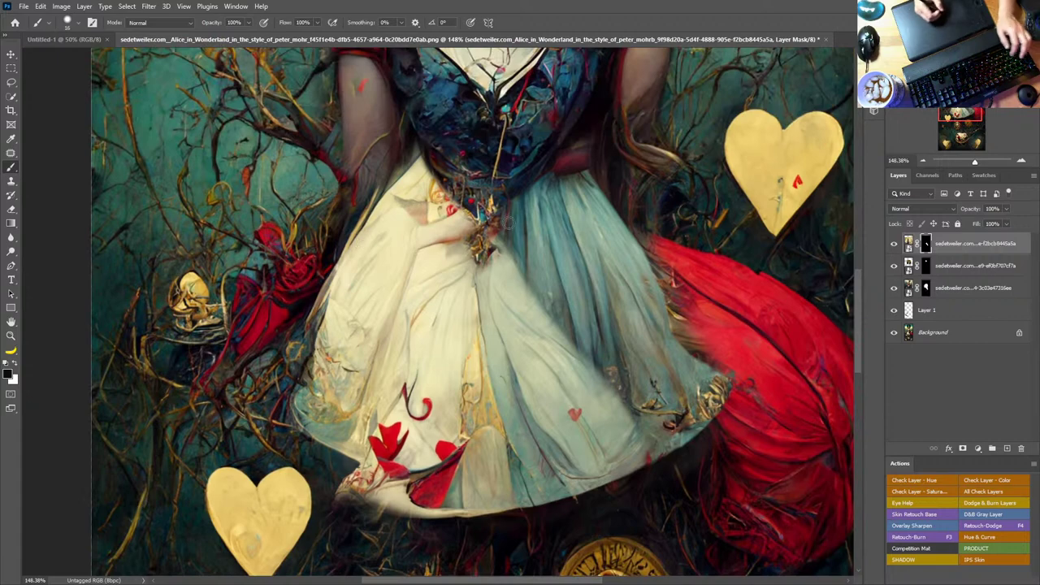
{"action": "double_click", "coordinate": [10, 322]}
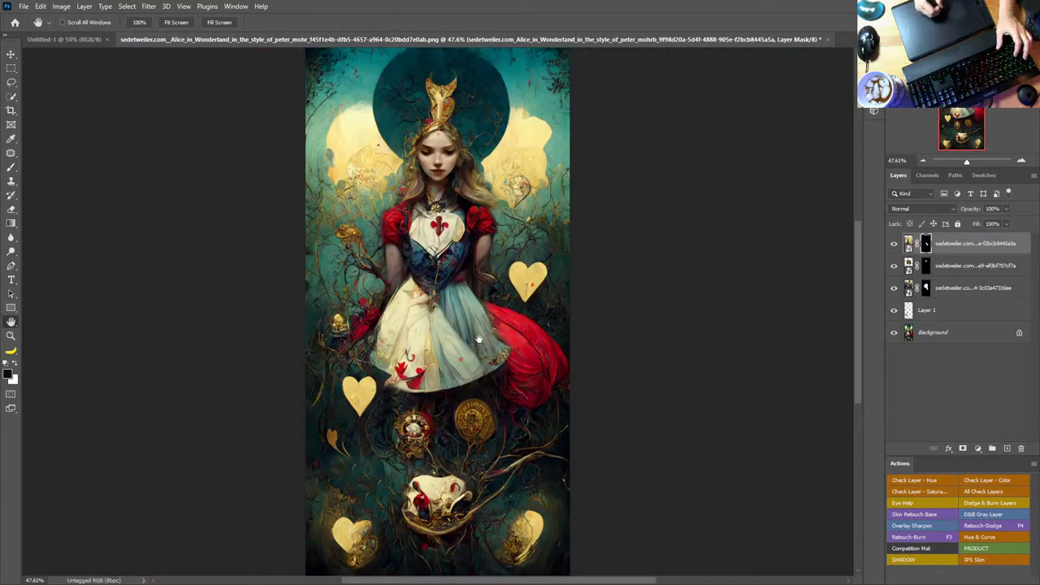
{"action": "left_click_drag", "start_coordinate": [478, 340], "coordinate": [559, 431]}
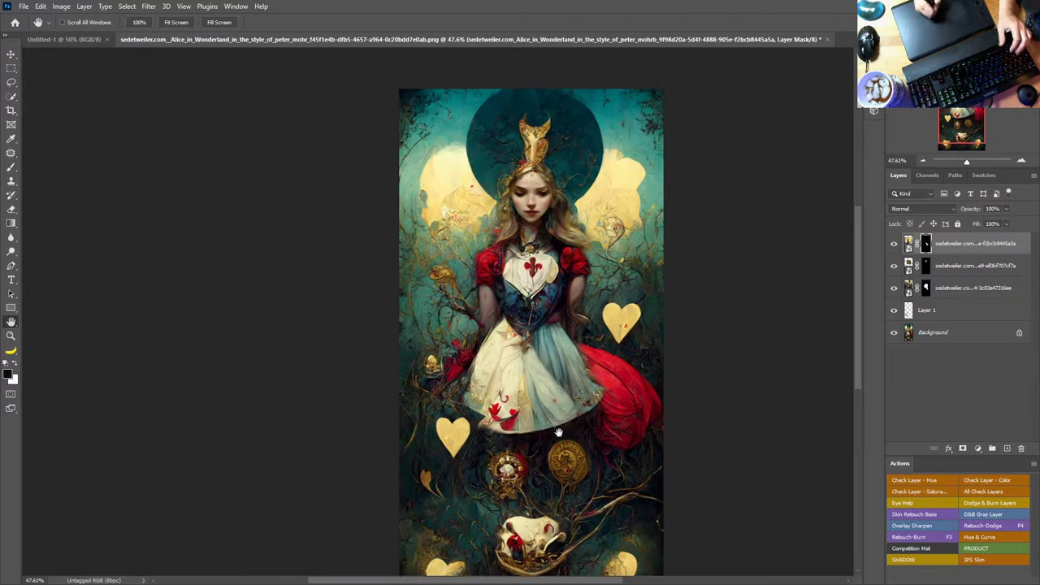
{"action": "left_click", "coordinate": [894, 243]}
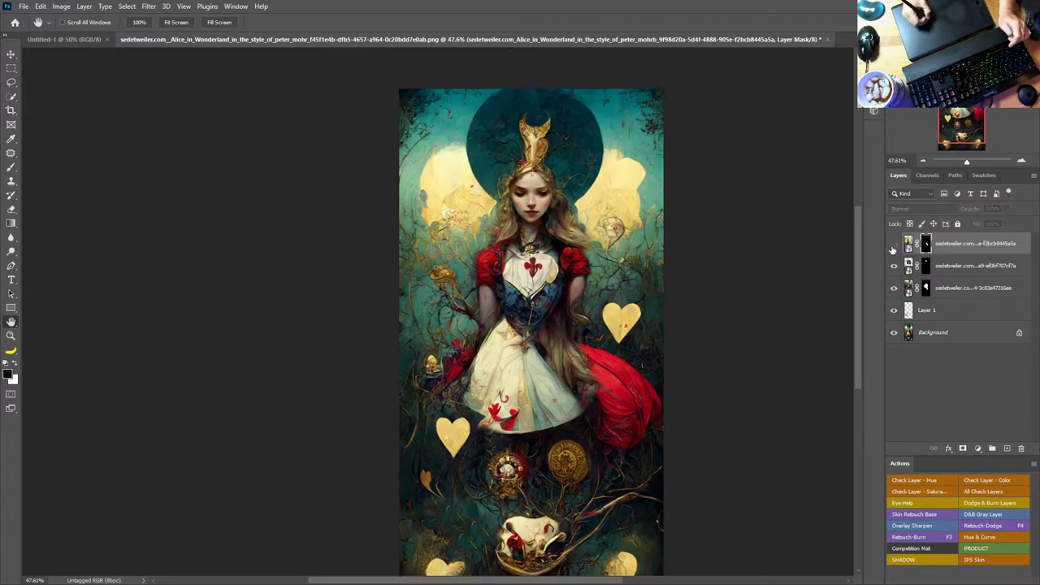
{"action": "left_click", "coordinate": [894, 244]}
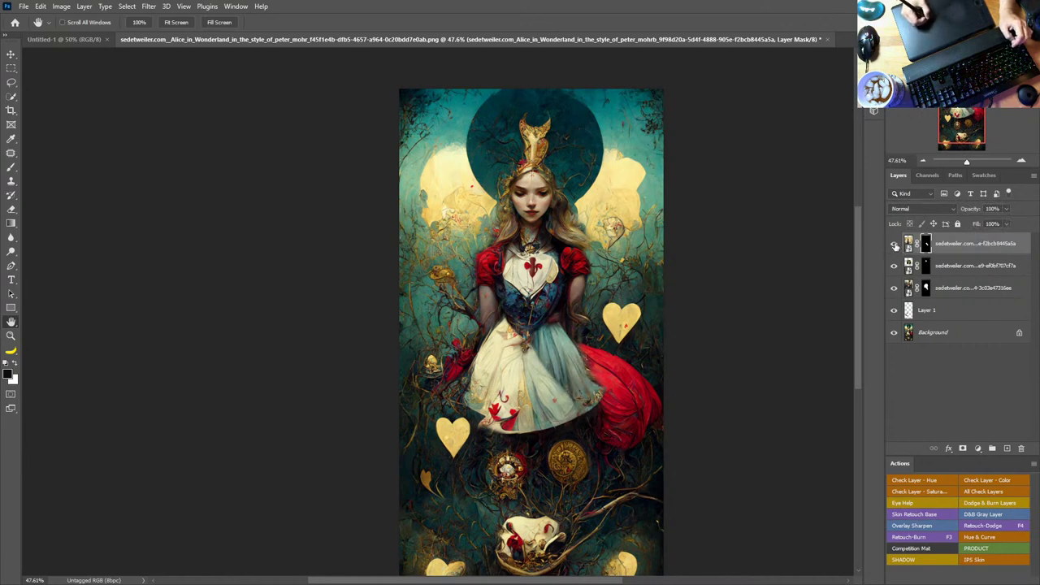
Step: Paint white on the mask with a 100 px brush to reveal the blue skirt across the front half of the dress
{"action": "key", "text": "b"}
{"action": "right_click", "coordinate": [564, 382], "text": "alt"}
{"action": "key", "text": "x"}
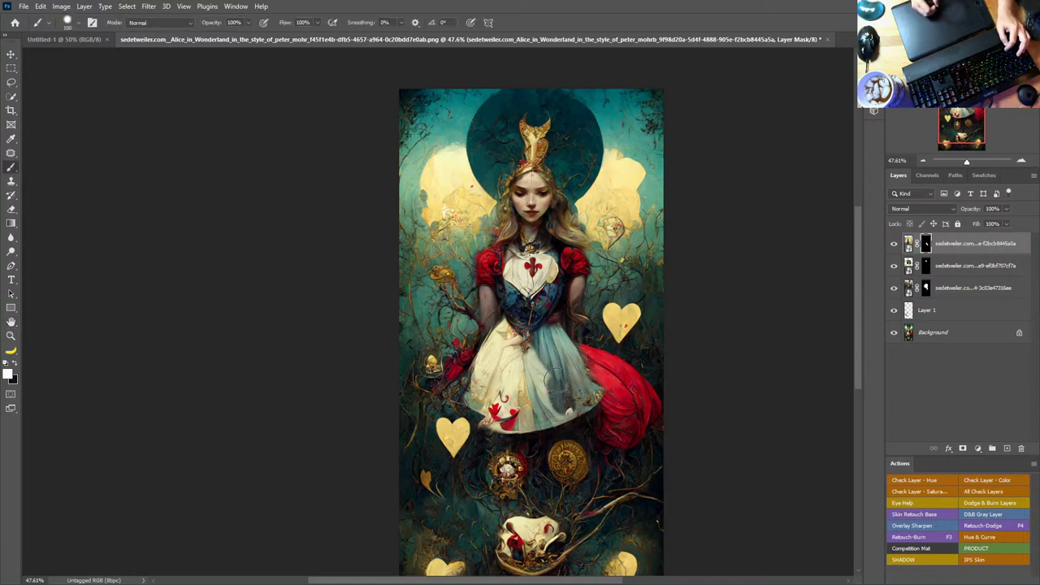
{"action": "mouse_move", "coordinate": [556, 380]}
{"action": "left_mouse_down"}
{"action": "mouse_move", "coordinate": [555, 412]}
{"action": "mouse_move", "coordinate": [543, 352]}
{"action": "left_mouse_up"}
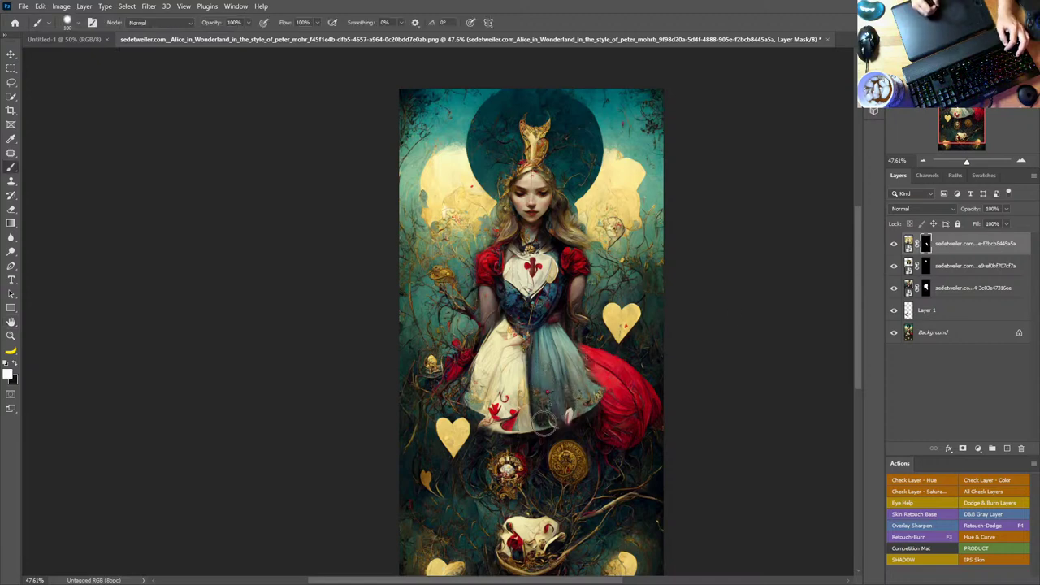
Step: Refine the mask along the seam between the white and blue skirt halves, restoring the waist ornament with black
{"action": "key", "text": "z"}
{"action": "left_click_drag", "start_coordinate": [599, 447], "coordinate": [620, 444]}
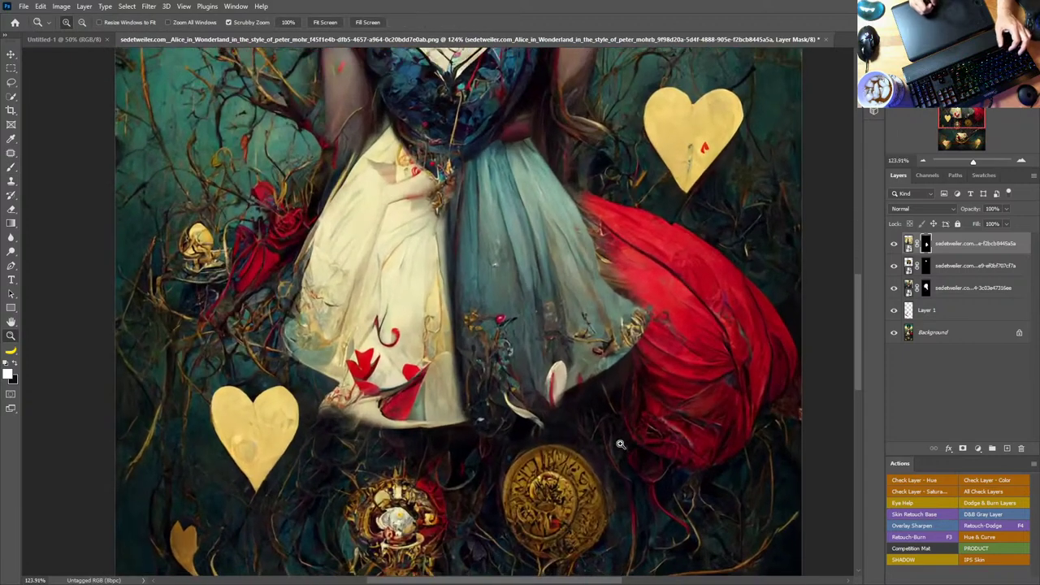
{"action": "key", "text": "b"}
{"action": "mouse_move", "coordinate": [450, 245]}
{"action": "left_mouse_down"}
{"action": "mouse_move", "coordinate": [417, 244]}
{"action": "mouse_move", "coordinate": [440, 195]}
{"action": "mouse_move", "coordinate": [439, 221]}
{"action": "left_mouse_up"}
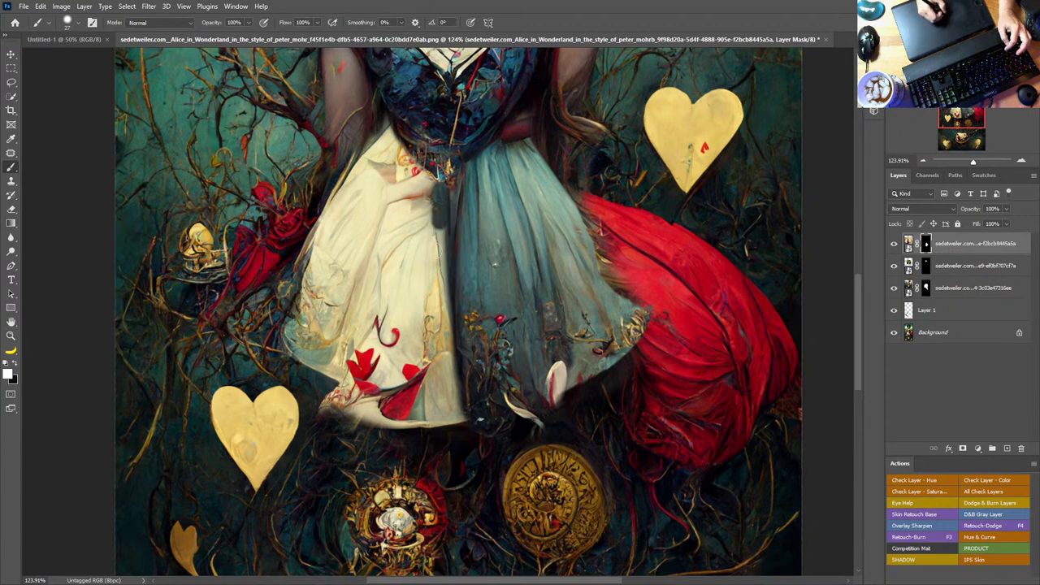
{"action": "key", "text": "x"}
{"action": "left_click_drag", "start_coordinate": [440, 184], "coordinate": [439, 219]}
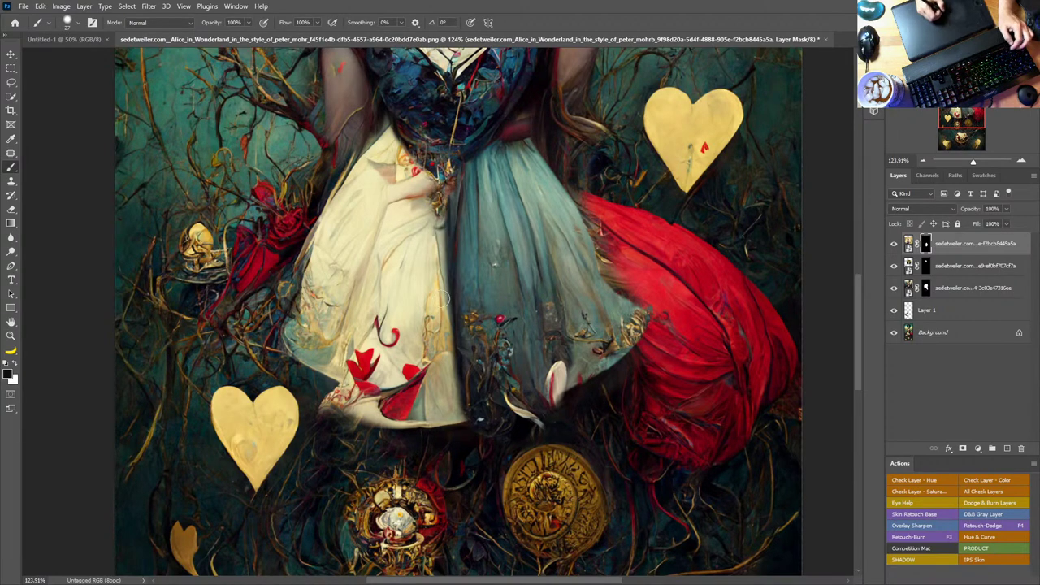
{"action": "mouse_move", "coordinate": [445, 298]}
{"action": "left_mouse_down"}
{"action": "mouse_move", "coordinate": [447, 381]}
{"action": "mouse_move", "coordinate": [464, 433]}
{"action": "left_mouse_up"}
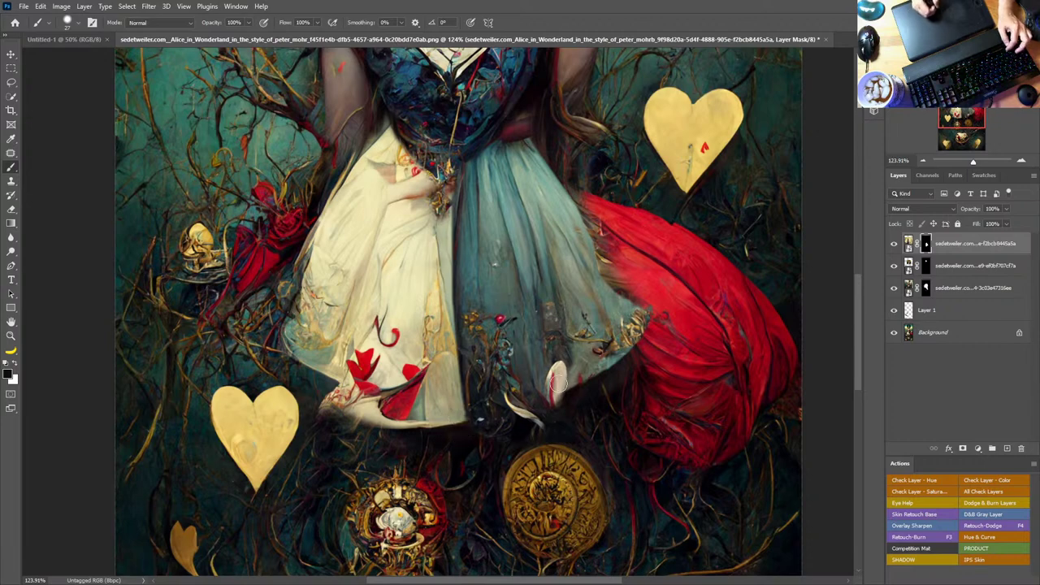
Step: Reveal the rabbit ears below the blue skirt's hem, keeping the figure under them hidden so the gold medallion shows
{"action": "key", "text": "x"}
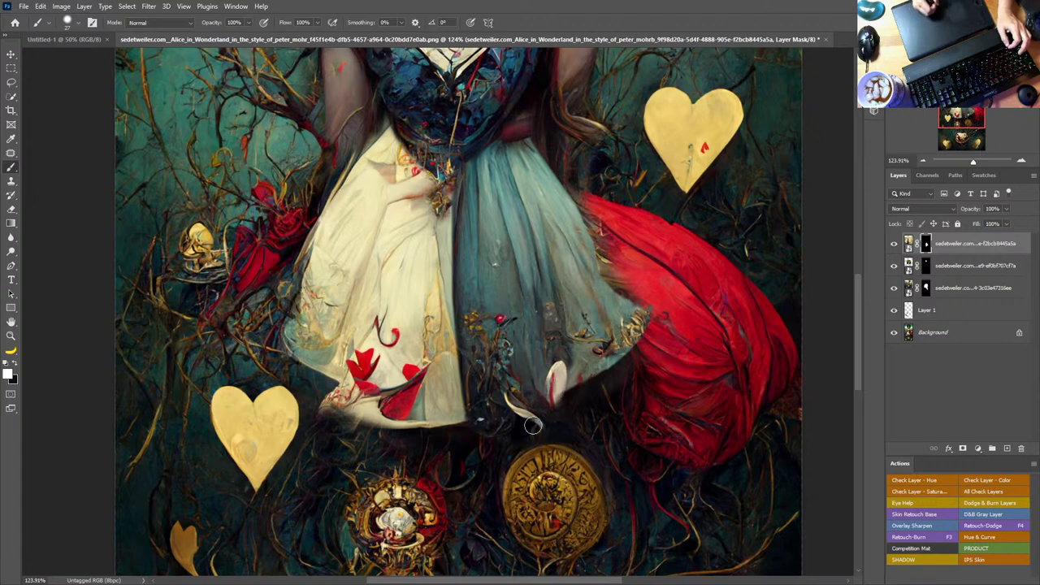
{"action": "mouse_move", "coordinate": [533, 425]}
{"action": "left_mouse_down"}
{"action": "mouse_move", "coordinate": [558, 442]}
{"action": "mouse_move", "coordinate": [609, 347]}
{"action": "mouse_move", "coordinate": [549, 333]}
{"action": "mouse_move", "coordinate": [555, 320]}
{"action": "mouse_move", "coordinate": [537, 372]}
{"action": "mouse_move", "coordinate": [569, 356]}
{"action": "mouse_move", "coordinate": [521, 407]}
{"action": "mouse_move", "coordinate": [590, 388]}
{"action": "mouse_move", "coordinate": [598, 344]}
{"action": "mouse_move", "coordinate": [570, 403]}
{"action": "mouse_move", "coordinate": [608, 336]}
{"action": "mouse_move", "coordinate": [593, 416]}
{"action": "mouse_move", "coordinate": [635, 426]}
{"action": "mouse_move", "coordinate": [632, 396]}
{"action": "mouse_move", "coordinate": [670, 419]}
{"action": "mouse_move", "coordinate": [642, 435]}
{"action": "mouse_move", "coordinate": [652, 409]}
{"action": "mouse_move", "coordinate": [643, 364]}
{"action": "mouse_move", "coordinate": [615, 356]}
{"action": "mouse_move", "coordinate": [534, 369]}
{"action": "mouse_move", "coordinate": [574, 338]}
{"action": "mouse_move", "coordinate": [547, 339]}
{"action": "mouse_move", "coordinate": [582, 314]}
{"action": "mouse_move", "coordinate": [549, 337]}
{"action": "mouse_move", "coordinate": [614, 435]}
{"action": "mouse_move", "coordinate": [578, 500]}
{"action": "mouse_move", "coordinate": [644, 508]}
{"action": "mouse_move", "coordinate": [566, 473]}
{"action": "left_mouse_up"}
{"action": "key", "text": "ctrl+z"}
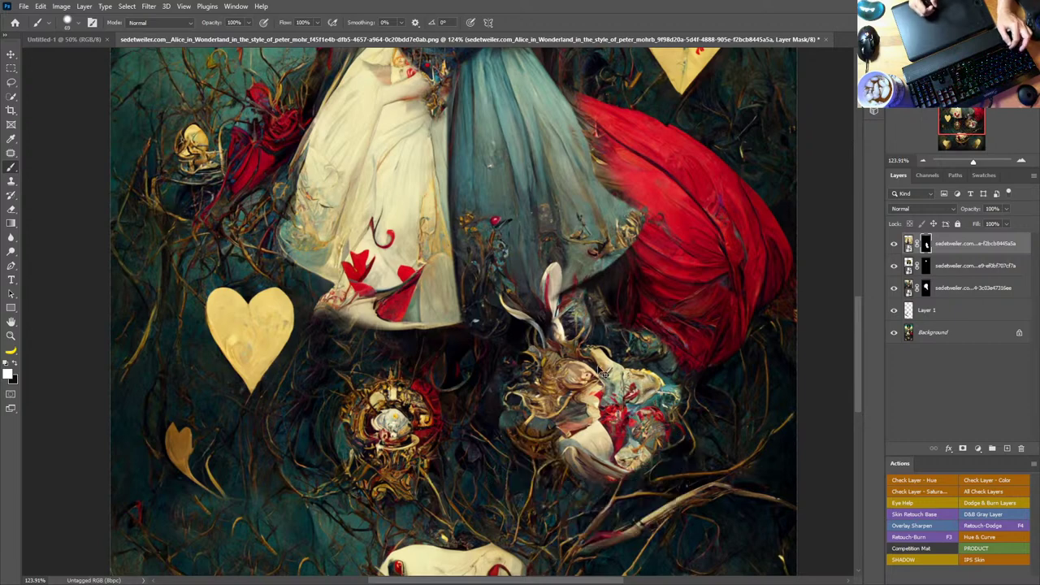
{"action": "mouse_move", "coordinate": [601, 341]}
{"action": "left_mouse_down"}
{"action": "mouse_move", "coordinate": [591, 379]}
{"action": "mouse_move", "coordinate": [554, 377]}
{"action": "mouse_move", "coordinate": [523, 390]}
{"action": "mouse_move", "coordinate": [546, 425]}
{"action": "mouse_move", "coordinate": [637, 398]}
{"action": "mouse_move", "coordinate": [632, 379]}
{"action": "mouse_move", "coordinate": [605, 397]}
{"action": "mouse_move", "coordinate": [597, 321]}
{"action": "mouse_move", "coordinate": [619, 332]}
{"action": "mouse_move", "coordinate": [580, 341]}
{"action": "mouse_move", "coordinate": [605, 402]}
{"action": "left_mouse_up"}
{"action": "right_click", "coordinate": [622, 327], "text": "alt"}
{"action": "key", "text": "x"}
{"action": "key", "text": "x"}
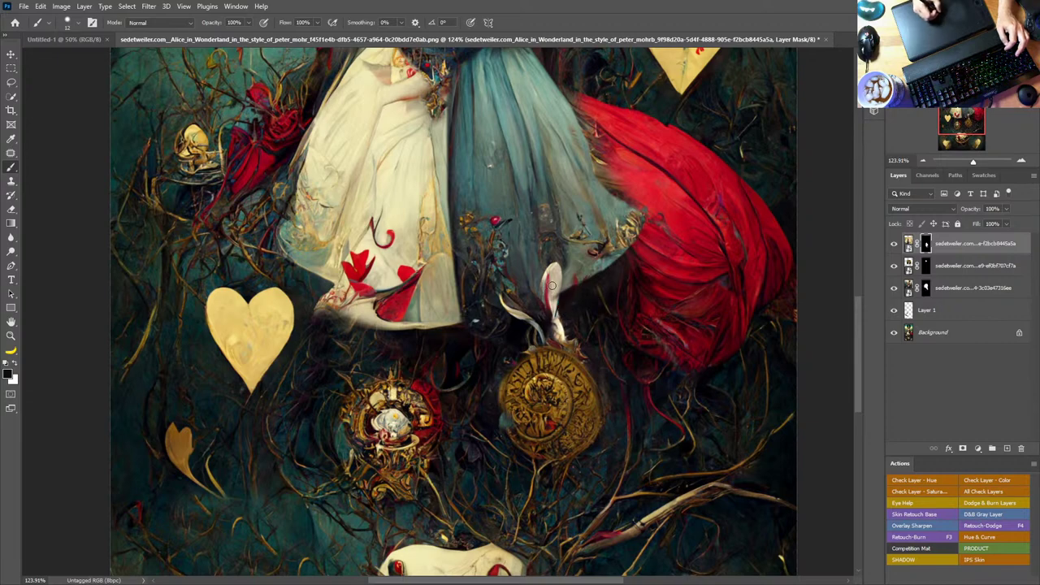
Step: Clean up the mask around the rabbit ears and restore the gold medallion's outer rim with black
{"action": "key", "text": "x"}
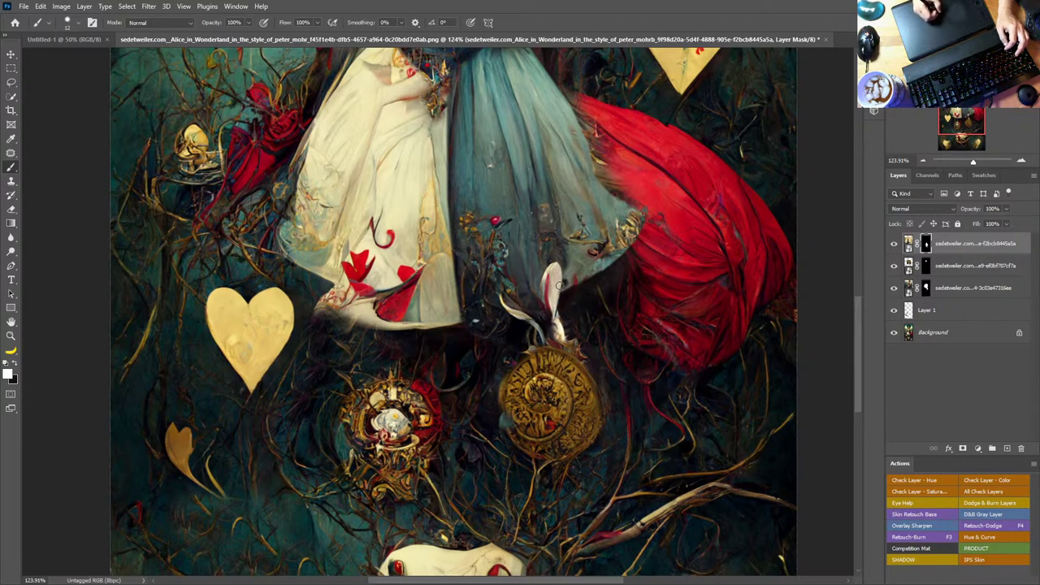
{"action": "key", "text": "x"}
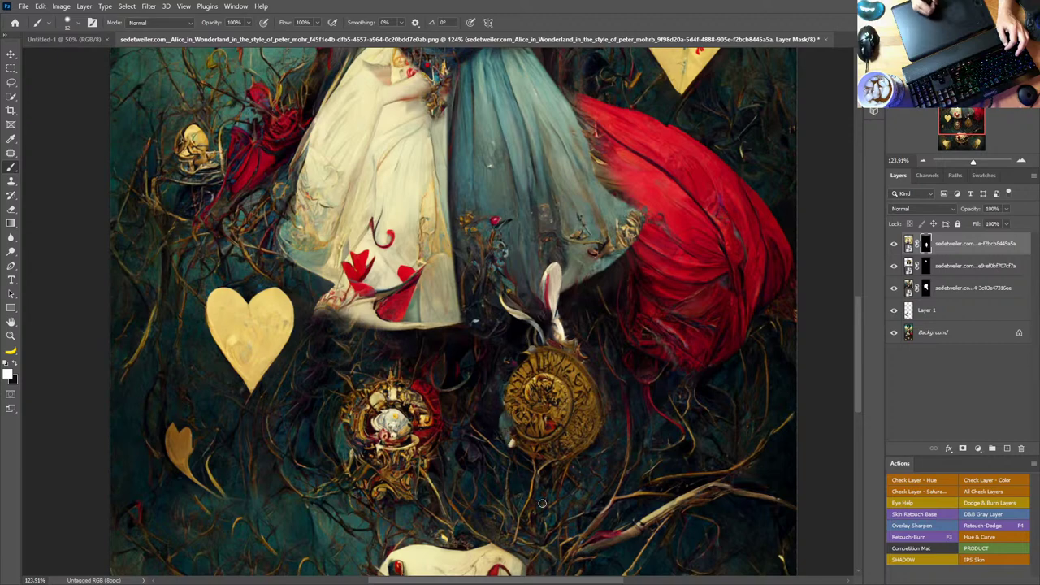
{"action": "left_click_drag", "start_coordinate": [544, 404], "coordinate": [563, 359]}
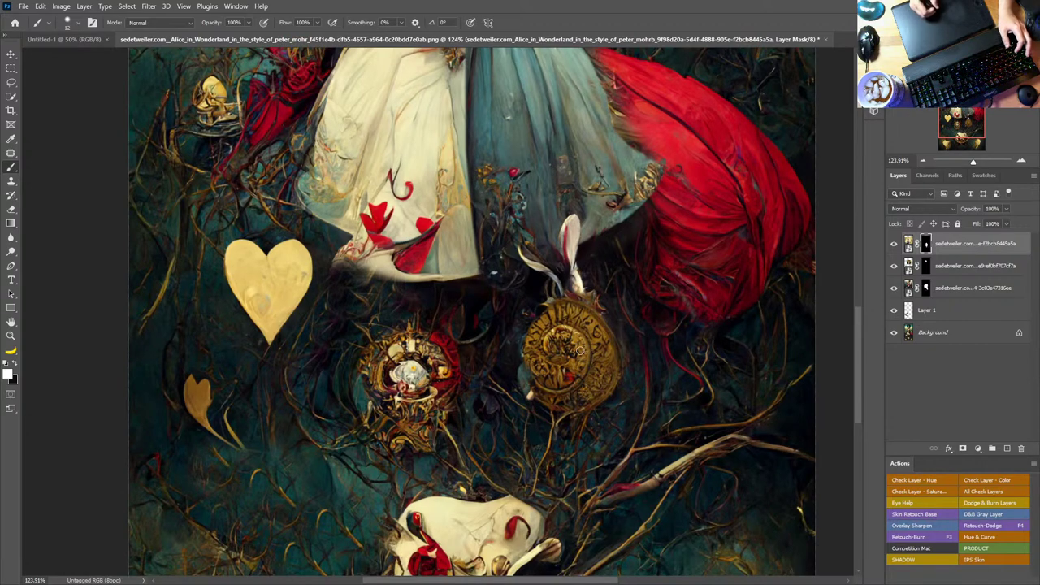
{"action": "left_click_drag", "start_coordinate": [582, 381], "coordinate": [592, 381]}
{"action": "key", "text": "x"}
{"action": "left_click_drag", "start_coordinate": [518, 370], "coordinate": [528, 400]}
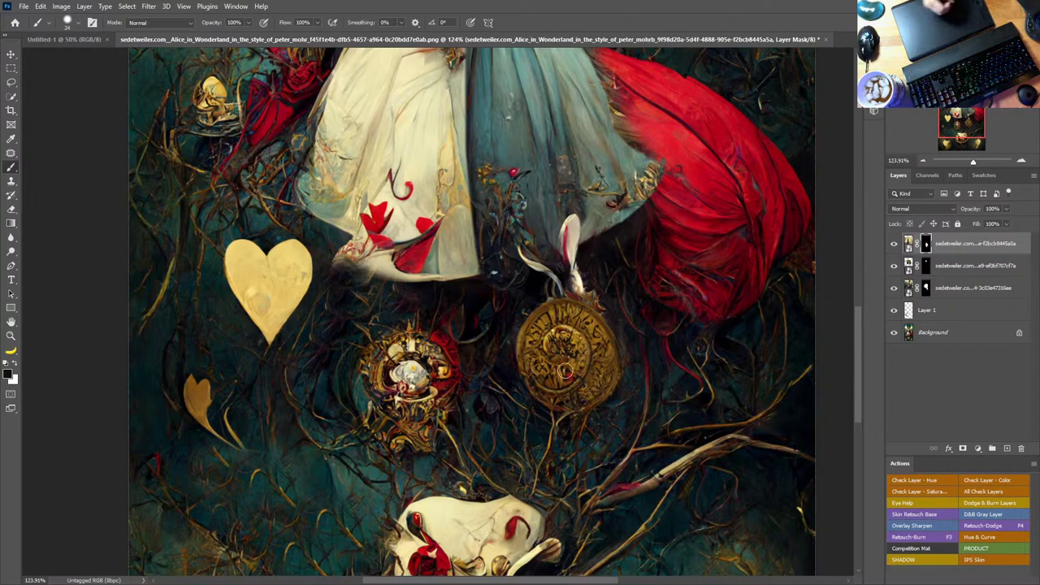
Step: Touch up the mask with black along the blue skirt's side beside the red cloth
{"action": "mouse_move", "coordinate": [530, 293]}
{"action": "left_mouse_down"}
{"action": "mouse_move", "coordinate": [536, 400]}
{"action": "mouse_move", "coordinate": [516, 382]}
{"action": "mouse_move", "coordinate": [559, 366]}
{"action": "left_mouse_up"}
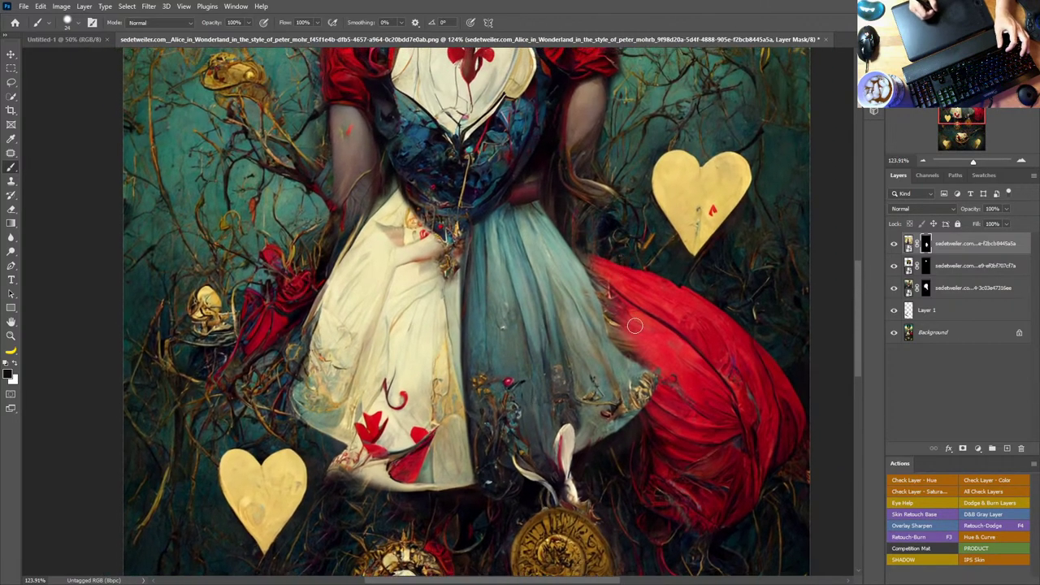
{"action": "left_click_drag", "start_coordinate": [602, 207], "coordinate": [644, 378]}
{"action": "double_click", "coordinate": [11, 322]}
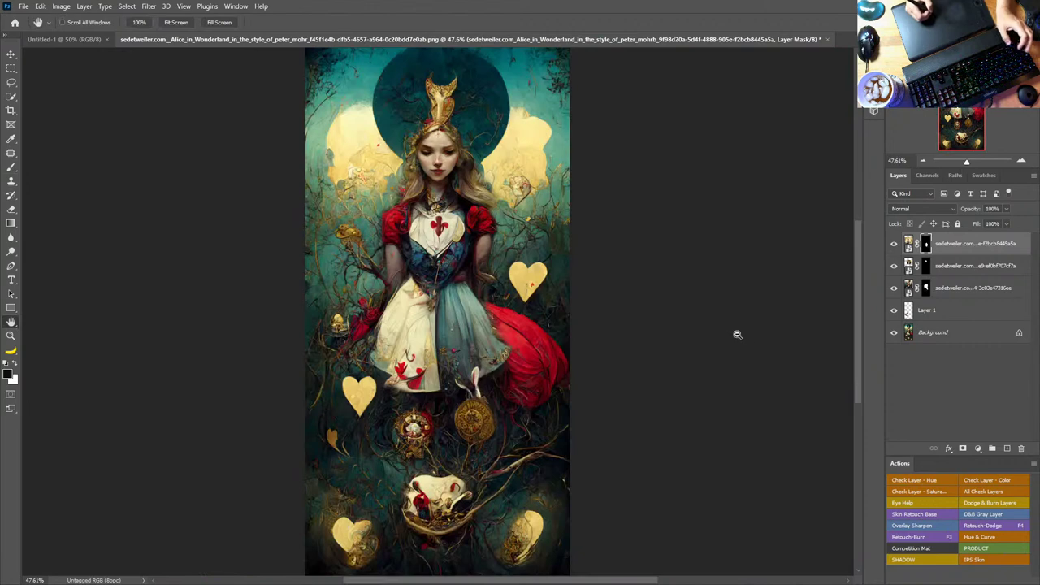
Step: Switch to Bridge and place the queen of hearts playing cards image with the red diamond from the alice folder into the composite
{"action": "key", "text": "alt+Tab"}
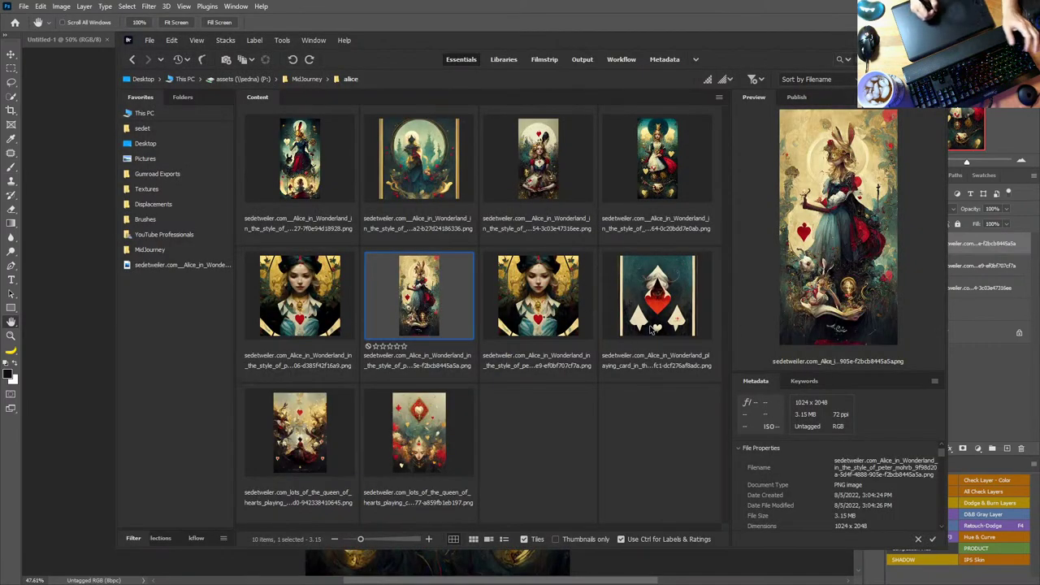
{"action": "left_click", "coordinate": [651, 328]}
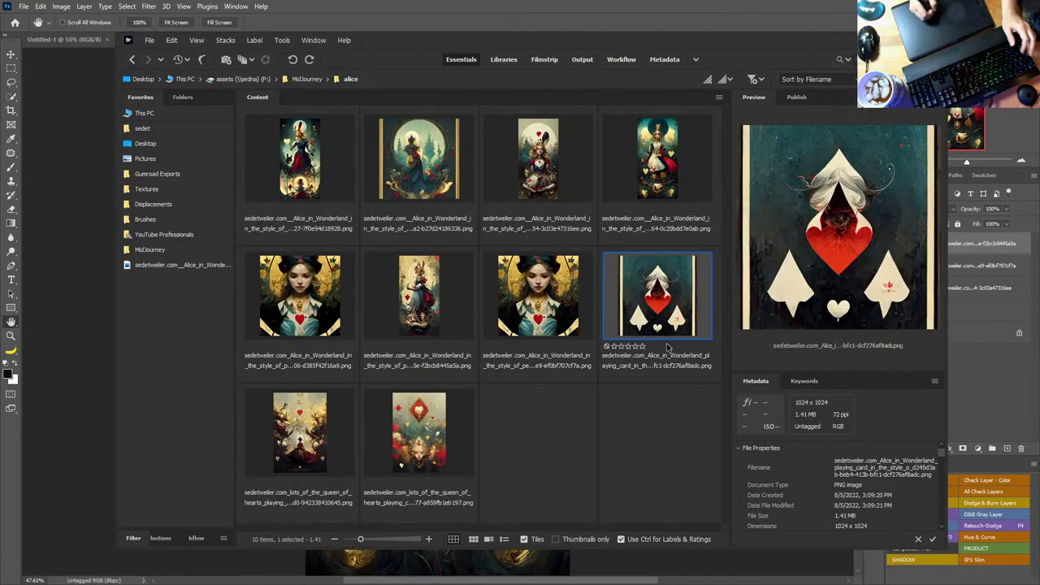
{"action": "left_click", "coordinate": [418, 433]}
{"action": "left_click_drag", "start_coordinate": [429, 413], "coordinate": [569, 264]}
{"action": "key", "text": "Return"}
{"action": "key", "text": "v"}
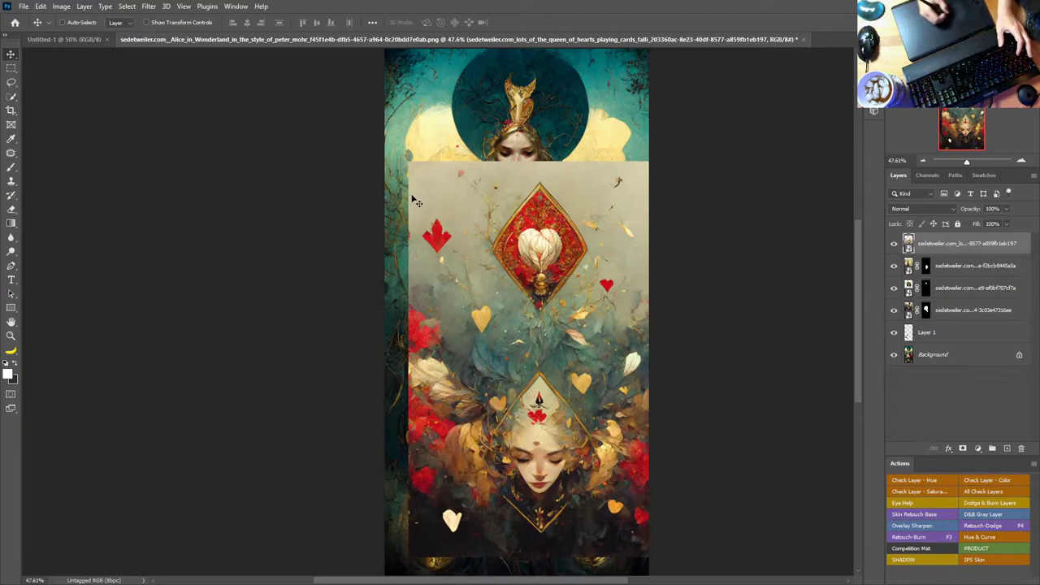
Step: Add a white layer mask to the placed queen of hearts playing cards layer
{"action": "key", "text": "z"}
{"action": "left_click_drag", "start_coordinate": [541, 237], "coordinate": [570, 277]}
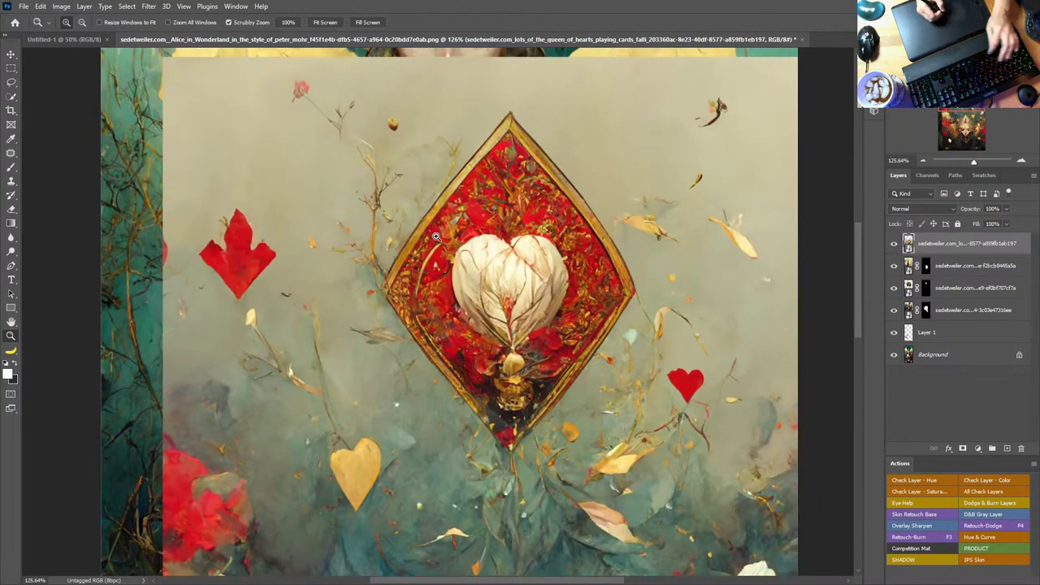
{"action": "left_click", "coordinate": [961, 451]}
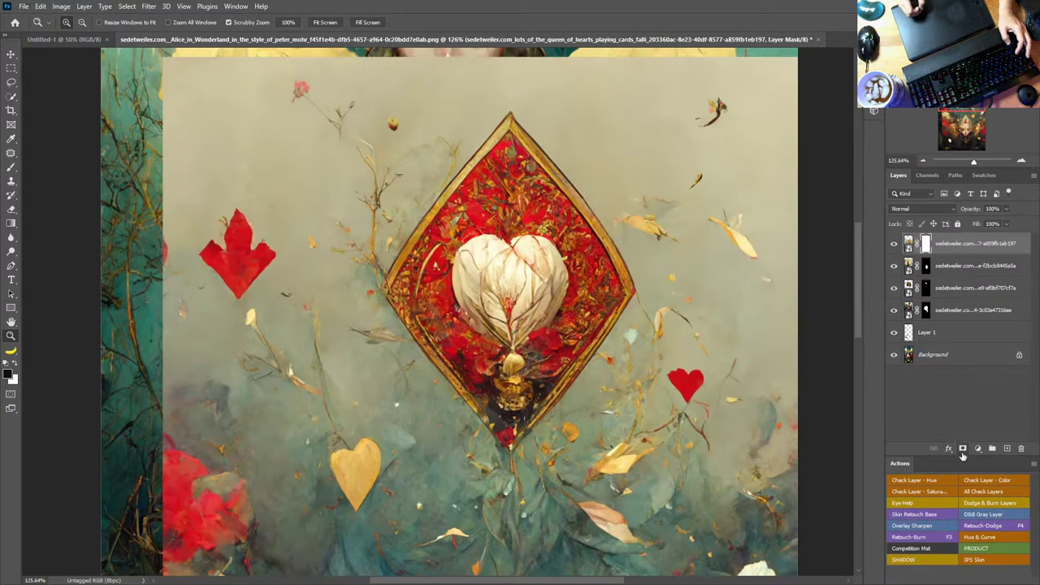
Step: Paint a black outline on the layer mask around the red diamond's gold border, using straight strokes from a small brush
{"action": "key", "text": "b"}
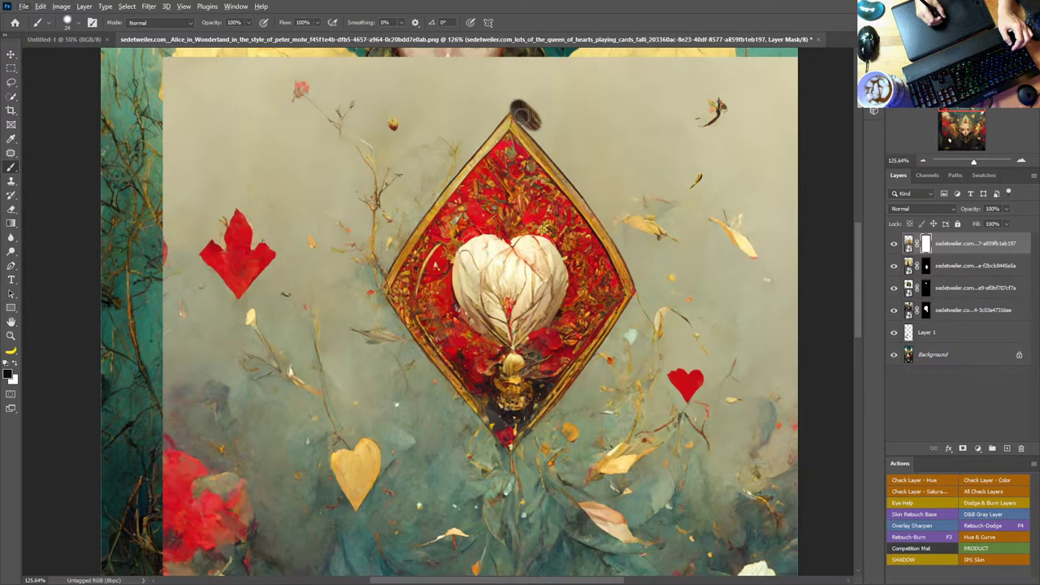
{"action": "mouse_move", "coordinate": [555, 153]}
{"action": "left_mouse_down"}
{"action": "mouse_move", "coordinate": [642, 268]}
{"action": "mouse_move", "coordinate": [644, 293]}
{"action": "mouse_move", "coordinate": [615, 355]}
{"action": "mouse_move", "coordinate": [597, 360]}
{"action": "mouse_move", "coordinate": [555, 427]}
{"action": "mouse_move", "coordinate": [557, 417]}
{"action": "mouse_move", "coordinate": [515, 464]}
{"action": "left_mouse_up"}
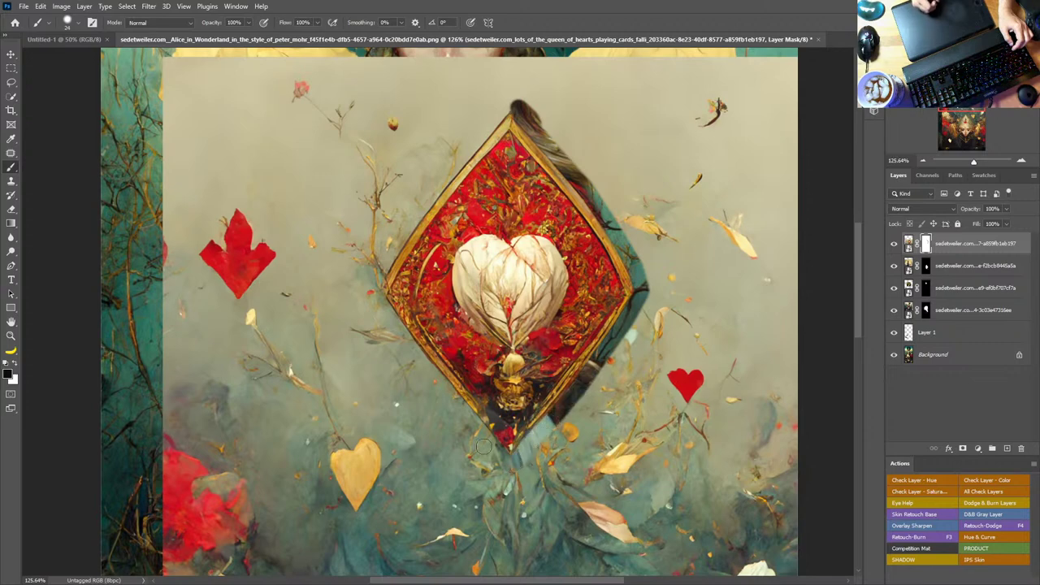
{"action": "left_click", "coordinate": [377, 299], "text": "shift"}
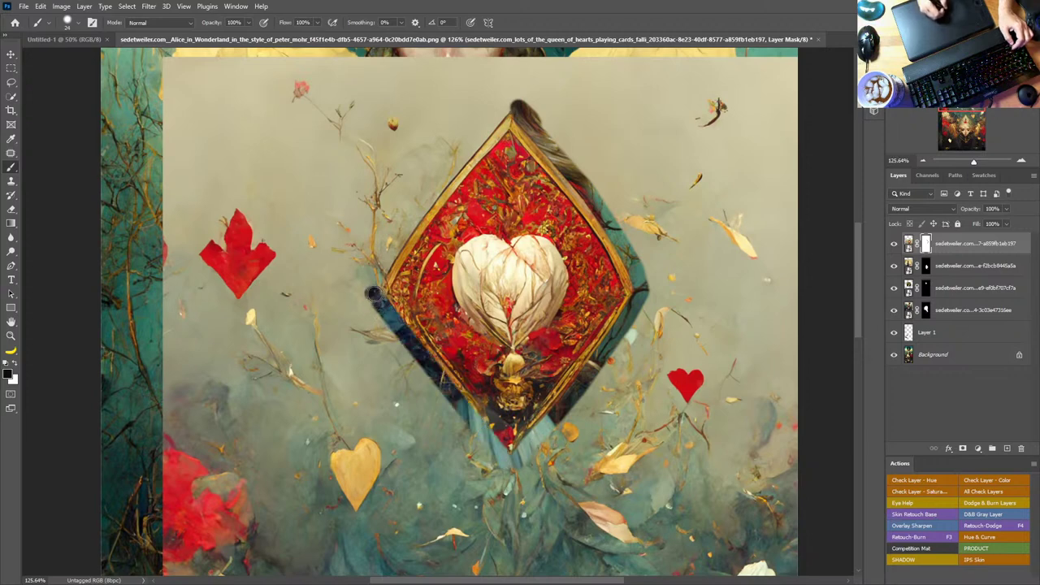
{"action": "left_click", "coordinate": [370, 285]}
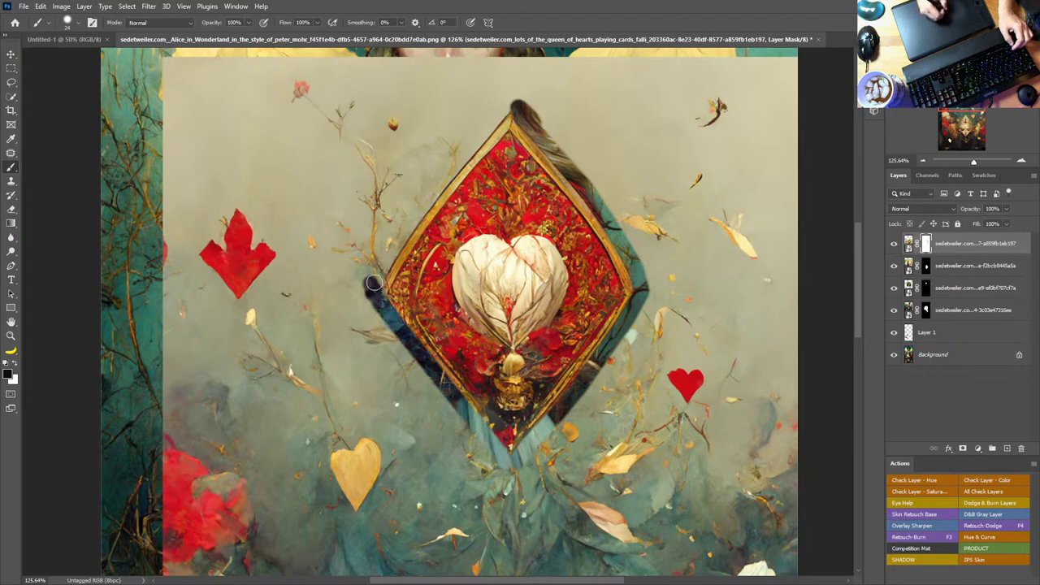
{"action": "left_click", "coordinate": [401, 234], "text": "shift"}
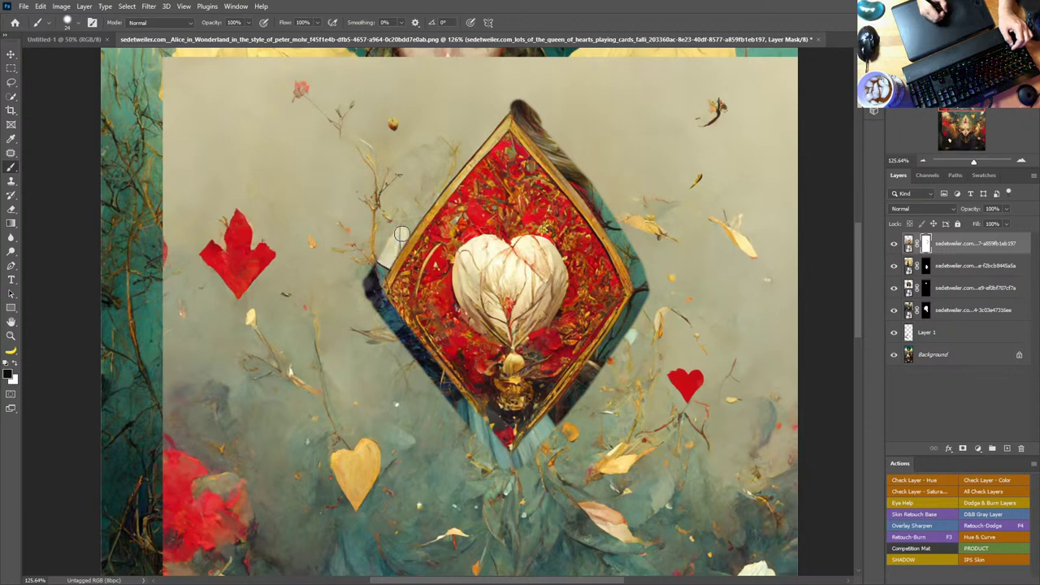
{"action": "left_click", "coordinate": [436, 186], "text": "shift"}
{"action": "left_click", "coordinate": [467, 150], "text": "shift"}
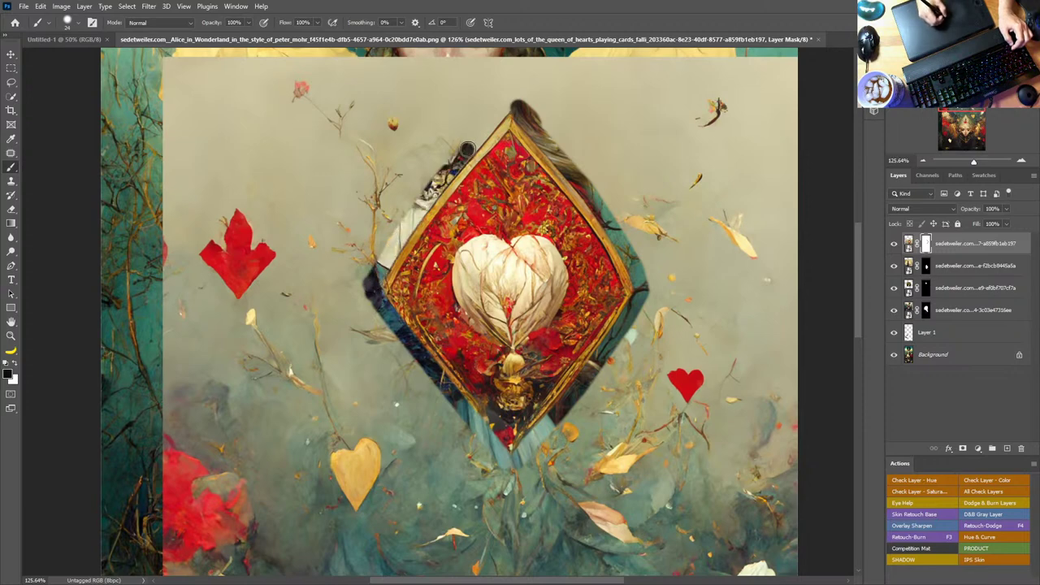
{"action": "left_click", "coordinate": [490, 122], "text": "shift"}
{"action": "left_click", "coordinate": [504, 106], "text": "shift"}
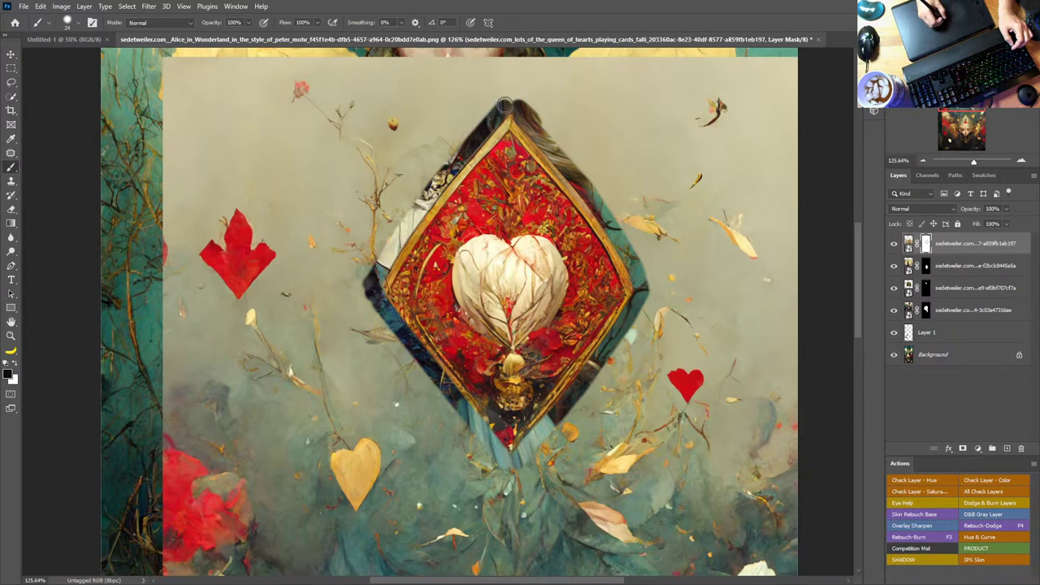
{"action": "left_click", "coordinate": [509, 100], "text": "shift"}
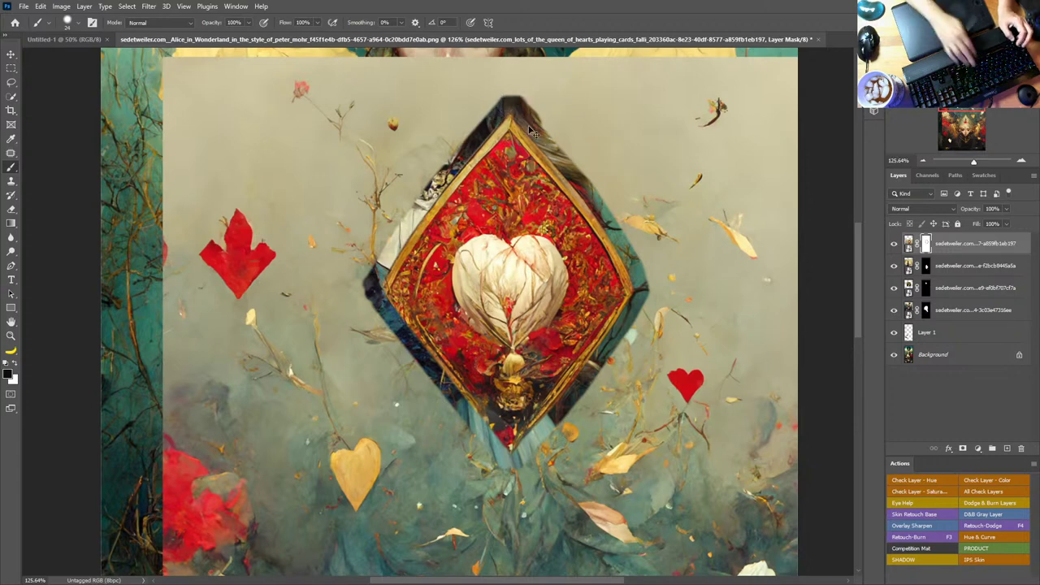
Step: Enlarge the brush and widen the black masked band around the diamond to uncover Alice's upper body and the nearby background
{"action": "mouse_move", "coordinate": [532, 89]}
{"action": "left_mouse_down"}
{"action": "mouse_move", "coordinate": [589, 155]}
{"action": "mouse_move", "coordinate": [654, 268]}
{"action": "mouse_move", "coordinate": [662, 308]}
{"action": "mouse_move", "coordinate": [520, 475]}
{"action": "mouse_move", "coordinate": [484, 467]}
{"action": "mouse_move", "coordinate": [443, 394]}
{"action": "mouse_move", "coordinate": [365, 303]}
{"action": "mouse_move", "coordinate": [376, 229]}
{"action": "mouse_move", "coordinate": [413, 195]}
{"action": "mouse_move", "coordinate": [451, 131]}
{"action": "mouse_move", "coordinate": [518, 83]}
{"action": "mouse_move", "coordinate": [563, 86]}
{"action": "mouse_move", "coordinate": [598, 107]}
{"action": "left_mouse_up"}
{"action": "right_click", "coordinate": [618, 167], "text": "alt"}
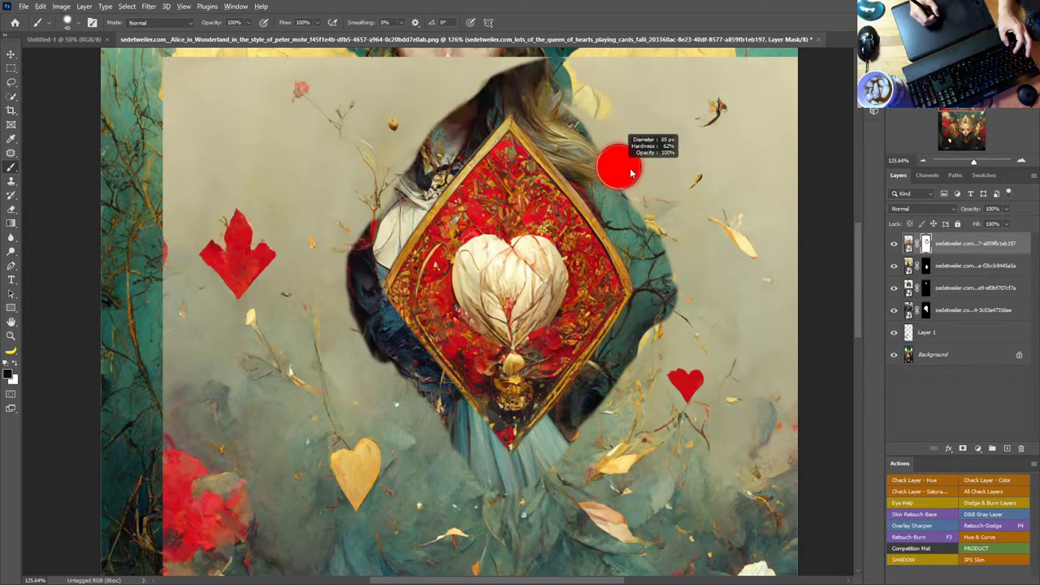
{"action": "mouse_move", "coordinate": [659, 143]}
{"action": "left_mouse_down"}
{"action": "mouse_move", "coordinate": [589, 98]}
{"action": "mouse_move", "coordinate": [674, 195]}
{"action": "mouse_move", "coordinate": [690, 268]}
{"action": "mouse_move", "coordinate": [676, 333]}
{"action": "mouse_move", "coordinate": [561, 471]}
{"action": "mouse_move", "coordinate": [487, 520]}
{"action": "mouse_move", "coordinate": [341, 325]}
{"action": "mouse_move", "coordinate": [313, 236]}
{"action": "mouse_move", "coordinate": [410, 134]}
{"action": "mouse_move", "coordinate": [487, 81]}
{"action": "mouse_move", "coordinate": [175, 89]}
{"action": "mouse_move", "coordinate": [315, 69]}
{"action": "mouse_move", "coordinate": [228, 276]}
{"action": "mouse_move", "coordinate": [191, 170]}
{"action": "mouse_move", "coordinate": [273, 259]}
{"action": "mouse_move", "coordinate": [310, 378]}
{"action": "left_mouse_up"}
{"action": "left_click_drag", "start_coordinate": [447, 346], "coordinate": [461, 303]}
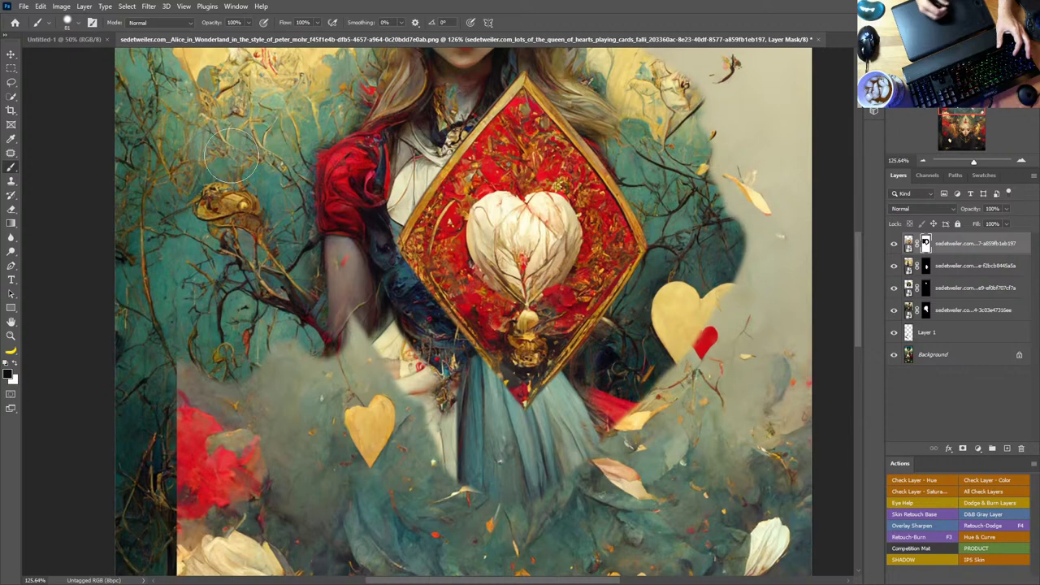
Step: Mask out the remaining playing cards image with black around Alice's arms and skirt, the branches, the gold hearts and the medallions
{"action": "left_click_drag", "start_coordinate": [232, 156], "coordinate": [213, 193]}
{"action": "mouse_move", "coordinate": [394, 404]}
{"action": "left_mouse_down"}
{"action": "mouse_move", "coordinate": [431, 488]}
{"action": "mouse_move", "coordinate": [276, 520]}
{"action": "mouse_move", "coordinate": [203, 407]}
{"action": "mouse_move", "coordinate": [203, 471]}
{"action": "left_mouse_up"}
{"action": "mouse_move", "coordinate": [410, 434]}
{"action": "left_mouse_down"}
{"action": "mouse_move", "coordinate": [493, 494]}
{"action": "mouse_move", "coordinate": [557, 502]}
{"action": "mouse_move", "coordinate": [664, 418]}
{"action": "mouse_move", "coordinate": [720, 329]}
{"action": "mouse_move", "coordinate": [744, 258]}
{"action": "left_mouse_up"}
{"action": "left_click_drag", "start_coordinate": [750, 171], "coordinate": [680, 401]}
{"action": "mouse_move", "coordinate": [652, 278]}
{"action": "left_mouse_down"}
{"action": "mouse_move", "coordinate": [549, 247]}
{"action": "mouse_move", "coordinate": [686, 386]}
{"action": "mouse_move", "coordinate": [712, 366]}
{"action": "mouse_move", "coordinate": [742, 230]}
{"action": "mouse_move", "coordinate": [711, 247]}
{"action": "left_mouse_up"}
{"action": "mouse_move", "coordinate": [696, 385]}
{"action": "left_mouse_down"}
{"action": "mouse_move", "coordinate": [740, 397]}
{"action": "mouse_move", "coordinate": [729, 511]}
{"action": "left_mouse_up"}
{"action": "mouse_move", "coordinate": [693, 412]}
{"action": "left_mouse_down"}
{"action": "mouse_move", "coordinate": [692, 348]}
{"action": "mouse_move", "coordinate": [738, 213]}
{"action": "left_mouse_up"}
{"action": "mouse_move", "coordinate": [697, 255]}
{"action": "left_mouse_down"}
{"action": "mouse_move", "coordinate": [616, 357]}
{"action": "mouse_move", "coordinate": [741, 303]}
{"action": "mouse_move", "coordinate": [796, 301]}
{"action": "left_mouse_up"}
{"action": "mouse_move", "coordinate": [679, 404]}
{"action": "left_mouse_down"}
{"action": "mouse_move", "coordinate": [716, 251]}
{"action": "mouse_move", "coordinate": [811, 255]}
{"action": "mouse_move", "coordinate": [808, 399]}
{"action": "mouse_move", "coordinate": [741, 230]}
{"action": "mouse_move", "coordinate": [578, 215]}
{"action": "mouse_move", "coordinate": [512, 268]}
{"action": "mouse_move", "coordinate": [529, 244]}
{"action": "mouse_move", "coordinate": [513, 198]}
{"action": "mouse_move", "coordinate": [229, 244]}
{"action": "mouse_move", "coordinate": [219, 191]}
{"action": "left_mouse_up"}
{"action": "mouse_move", "coordinate": [241, 288]}
{"action": "left_mouse_down"}
{"action": "mouse_move", "coordinate": [309, 325]}
{"action": "mouse_move", "coordinate": [455, 373]}
{"action": "mouse_move", "coordinate": [569, 341]}
{"action": "mouse_move", "coordinate": [585, 307]}
{"action": "mouse_move", "coordinate": [689, 371]}
{"action": "mouse_move", "coordinate": [561, 460]}
{"action": "left_mouse_up"}
{"action": "mouse_move", "coordinate": [723, 397]}
{"action": "left_mouse_down"}
{"action": "mouse_move", "coordinate": [709, 213]}
{"action": "mouse_move", "coordinate": [736, 232]}
{"action": "mouse_move", "coordinate": [631, 269]}
{"action": "mouse_move", "coordinate": [802, 279]}
{"action": "mouse_move", "coordinate": [827, 314]}
{"action": "mouse_move", "coordinate": [403, 240]}
{"action": "mouse_move", "coordinate": [382, 320]}
{"action": "mouse_move", "coordinate": [391, 383]}
{"action": "mouse_move", "coordinate": [314, 433]}
{"action": "mouse_move", "coordinate": [224, 429]}
{"action": "mouse_move", "coordinate": [193, 369]}
{"action": "mouse_move", "coordinate": [237, 282]}
{"action": "mouse_move", "coordinate": [243, 224]}
{"action": "mouse_move", "coordinate": [306, 235]}
{"action": "left_mouse_up"}
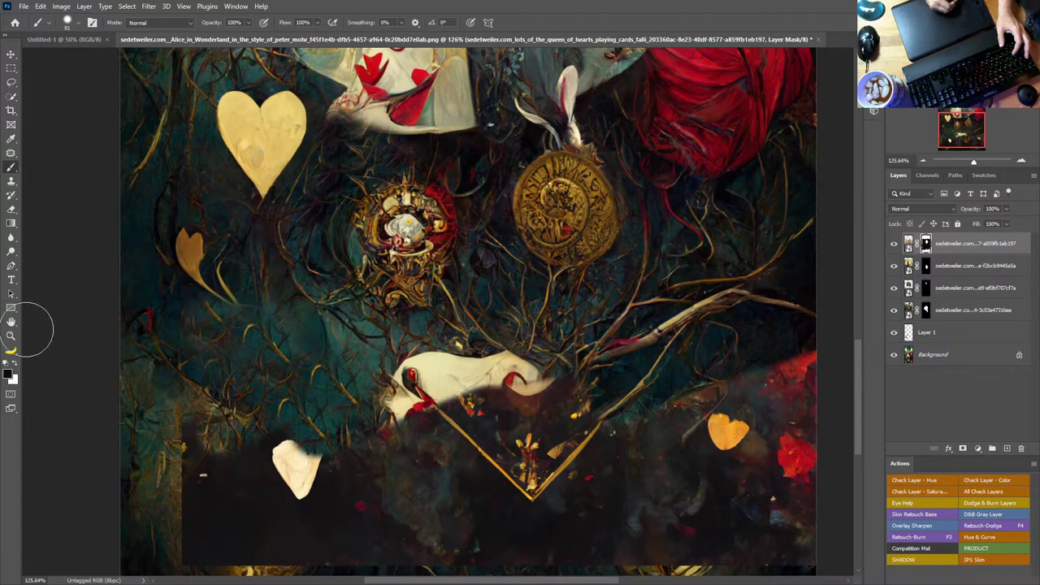
Step: Move the diamond down over the cream side of the skirt and mask out the leftover vertical strip with black
{"action": "left_click", "coordinate": [11, 336]}
{"action": "left_click_drag", "start_coordinate": [590, 268], "coordinate": [548, 430]}
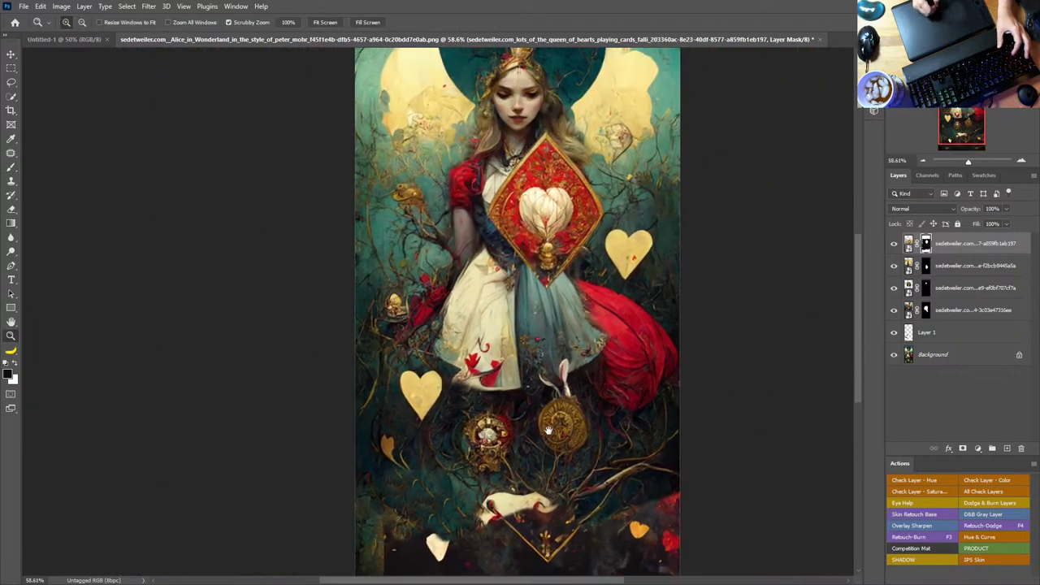
{"action": "key", "text": "v"}
{"action": "mouse_move", "coordinate": [568, 247]}
{"action": "left_mouse_down"}
{"action": "mouse_move", "coordinate": [532, 552]}
{"action": "mouse_move", "coordinate": [485, 418]}
{"action": "mouse_move", "coordinate": [486, 376]}
{"action": "left_mouse_up"}
{"action": "key", "text": "b"}
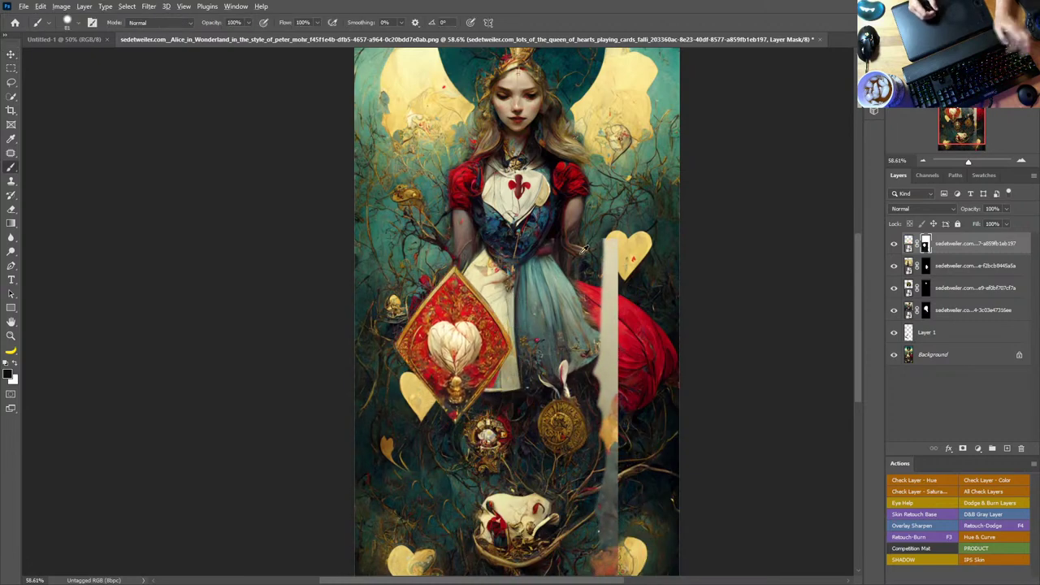
{"action": "left_click_drag", "start_coordinate": [605, 243], "coordinate": [605, 561]}
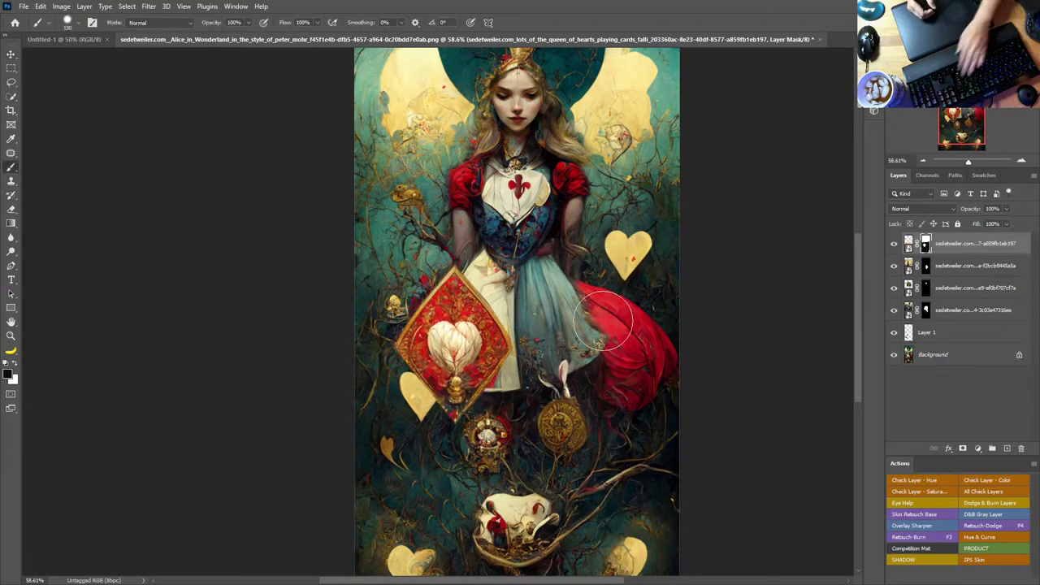
{"action": "key", "text": "backslash"}
{"action": "key", "text": "x"}
{"action": "key", "text": "backslash"}
{"action": "key", "text": "x"}
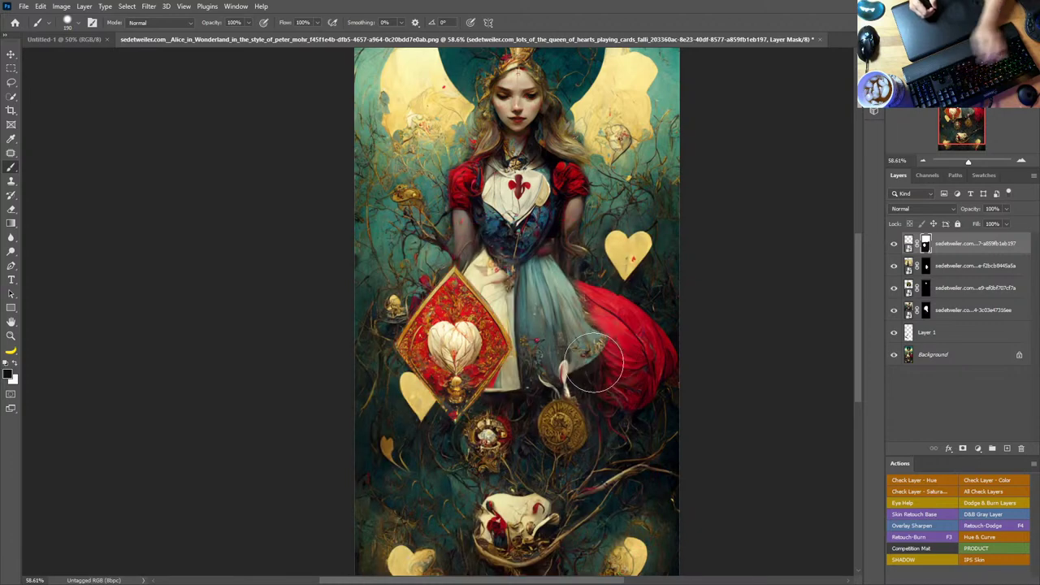
Step: Move the diamond to the bottom centre of the composition, over the skull between the two lower gold hearts
{"action": "key", "text": "v"}
{"action": "mouse_move", "coordinate": [503, 344]}
{"action": "left_mouse_down"}
{"action": "mouse_move", "coordinate": [536, 348]}
{"action": "mouse_move", "coordinate": [568, 508]}
{"action": "mouse_move", "coordinate": [546, 557]}
{"action": "mouse_move", "coordinate": [534, 475]}
{"action": "mouse_move", "coordinate": [542, 486]}
{"action": "left_mouse_up"}
{"action": "left_click_drag", "start_coordinate": [585, 362], "coordinate": [606, 166]}
{"action": "left_click_drag", "start_coordinate": [578, 305], "coordinate": [591, 356]}
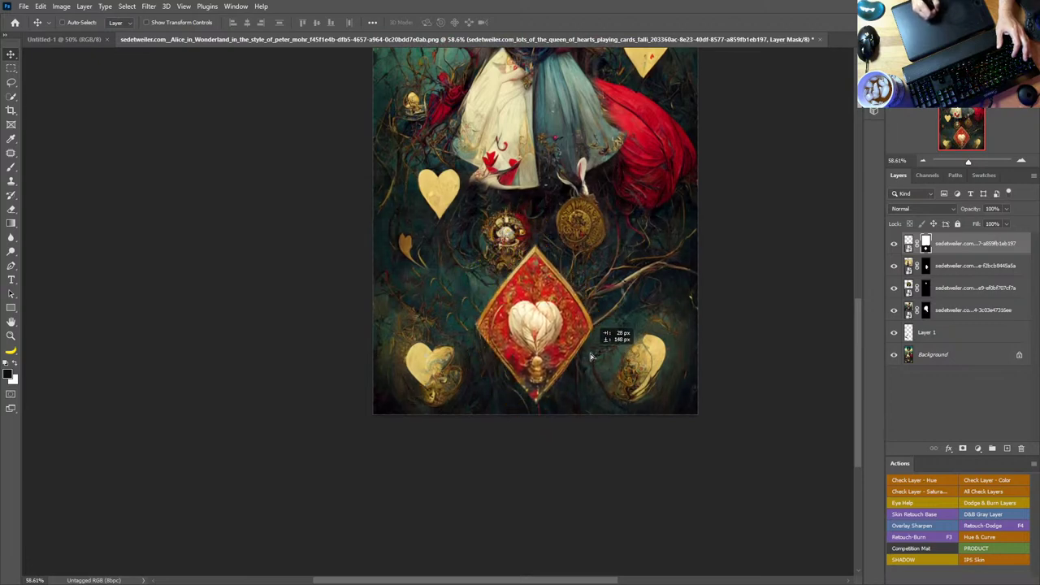
Step: Display the diamond layer's mask on its own, paint out the stray specks around the diamond with black, and return to the composite view
{"action": "left_click", "coordinate": [920, 254], "text": "alt"}
{"action": "key", "text": "ctrl+0"}
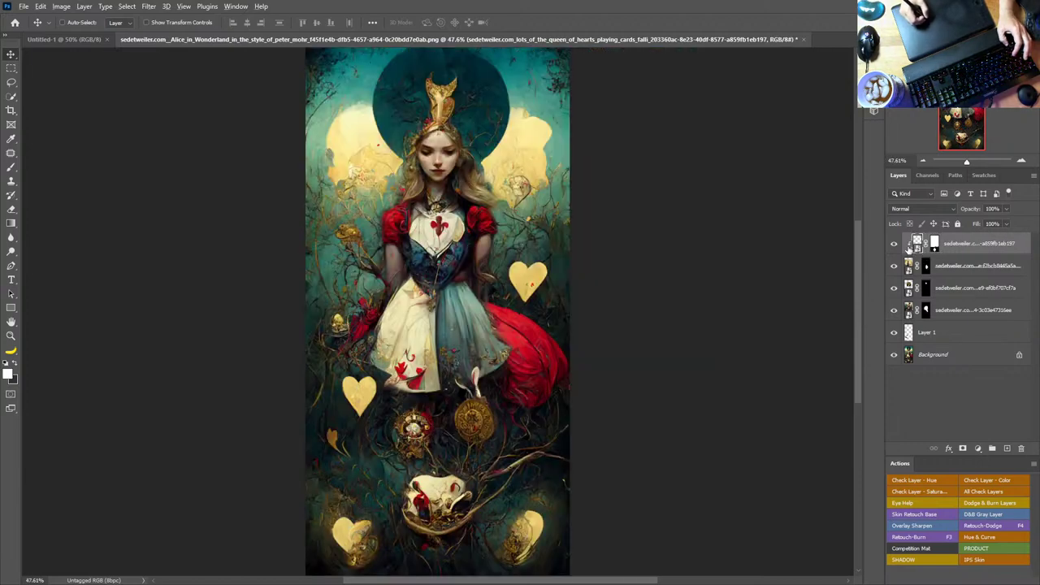
{"action": "left_click", "coordinate": [940, 251], "text": "alt"}
{"action": "left_click", "coordinate": [925, 244], "text": "alt"}
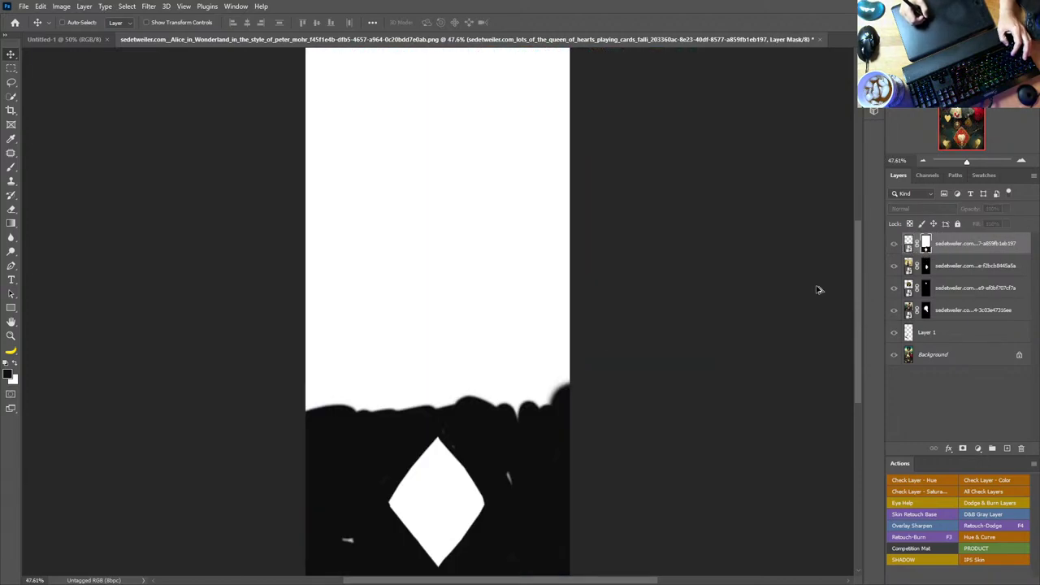
{"action": "key", "text": "b"}
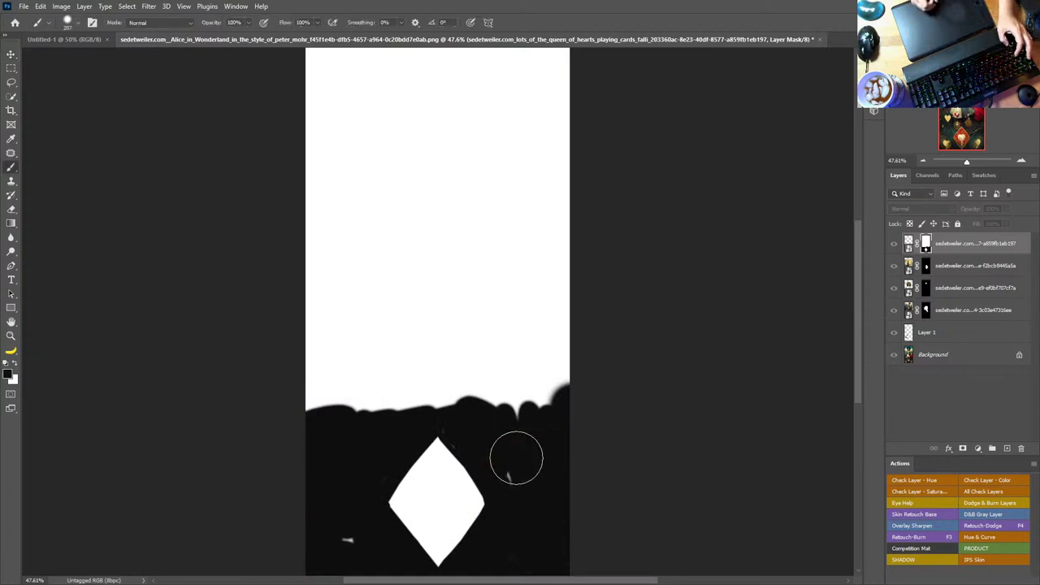
{"action": "mouse_move", "coordinate": [553, 325]}
{"action": "left_mouse_down"}
{"action": "mouse_move", "coordinate": [619, 352]}
{"action": "mouse_move", "coordinate": [615, 441]}
{"action": "mouse_move", "coordinate": [643, 426]}
{"action": "mouse_move", "coordinate": [627, 306]}
{"action": "mouse_move", "coordinate": [607, 320]}
{"action": "mouse_move", "coordinate": [626, 403]}
{"action": "mouse_move", "coordinate": [566, 318]}
{"action": "mouse_move", "coordinate": [591, 362]}
{"action": "mouse_move", "coordinate": [604, 436]}
{"action": "mouse_move", "coordinate": [582, 474]}
{"action": "left_mouse_up"}
{"action": "mouse_move", "coordinate": [489, 277]}
{"action": "left_mouse_down"}
{"action": "mouse_move", "coordinate": [446, 325]}
{"action": "mouse_move", "coordinate": [539, 283]}
{"action": "mouse_move", "coordinate": [467, 295]}
{"action": "left_mouse_up"}
{"action": "mouse_move", "coordinate": [440, 357]}
{"action": "left_mouse_down"}
{"action": "mouse_move", "coordinate": [419, 431]}
{"action": "mouse_move", "coordinate": [444, 469]}
{"action": "mouse_move", "coordinate": [486, 499]}
{"action": "mouse_move", "coordinate": [404, 377]}
{"action": "mouse_move", "coordinate": [395, 338]}
{"action": "mouse_move", "coordinate": [425, 299]}
{"action": "mouse_move", "coordinate": [549, 325]}
{"action": "left_mouse_up"}
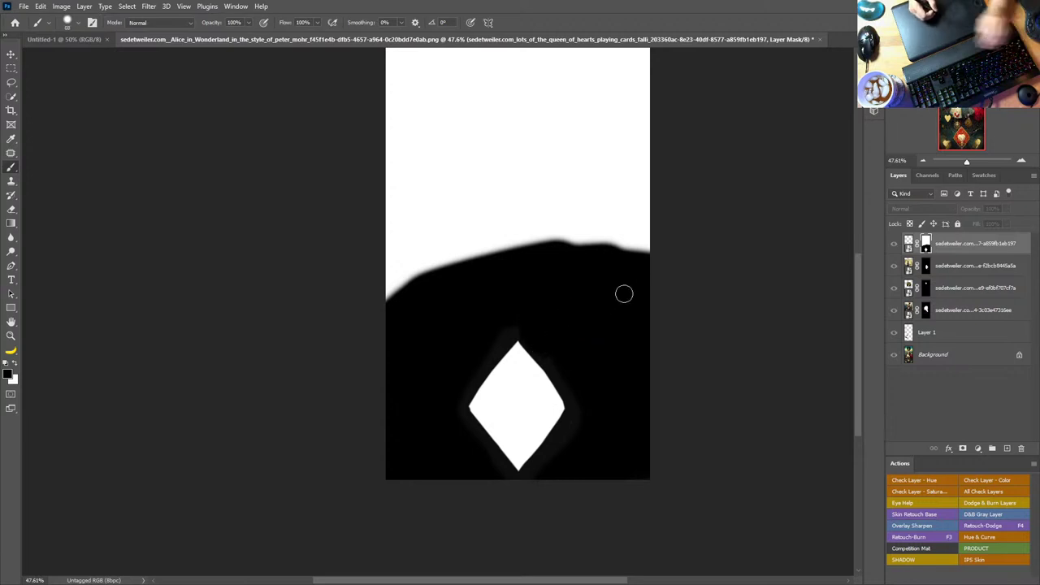
{"action": "key", "text": "ctrl+2"}
Step: Move the diamond up to the skirt's hem above the skull, keeping it centred, and fine-tune its height
{"action": "left_click_drag", "start_coordinate": [569, 293], "coordinate": [612, 358]}
{"action": "key", "text": "v"}
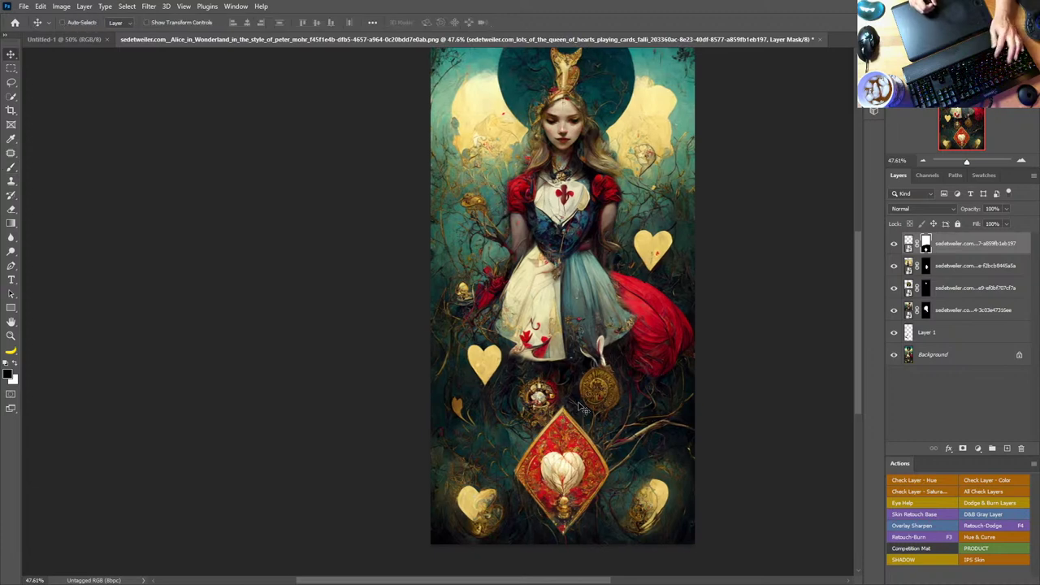
{"action": "mouse_move", "coordinate": [570, 442]}
{"action": "left_mouse_down"}
{"action": "mouse_move", "coordinate": [583, 446]}
{"action": "mouse_move", "coordinate": [574, 451]}
{"action": "mouse_move", "coordinate": [687, 304]}
{"action": "mouse_move", "coordinate": [577, 357]}
{"action": "mouse_move", "coordinate": [580, 313]}
{"action": "mouse_move", "coordinate": [572, 374]}
{"action": "left_mouse_up"}
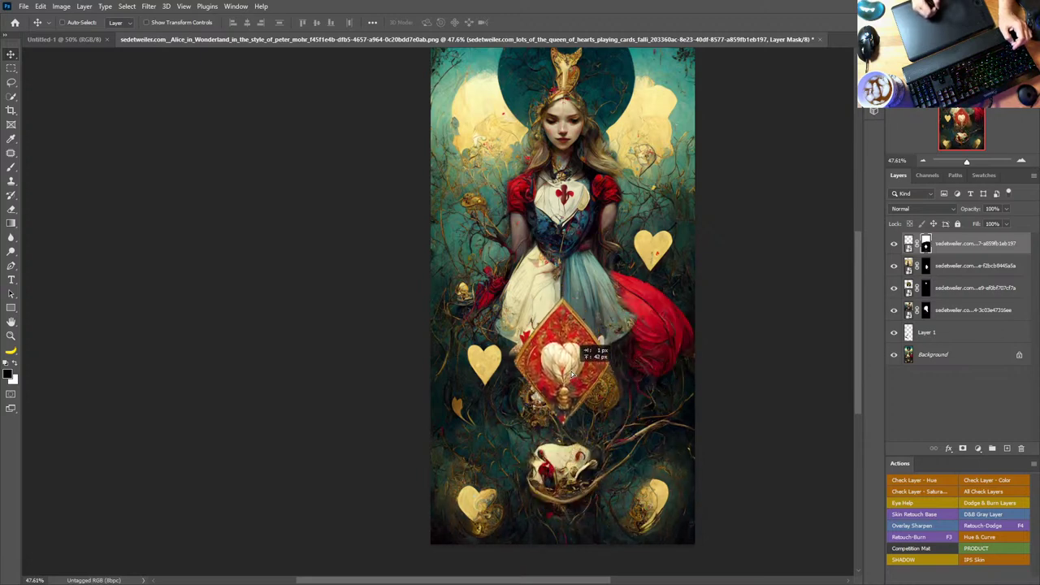
{"action": "key", "text": "shift+Down"}
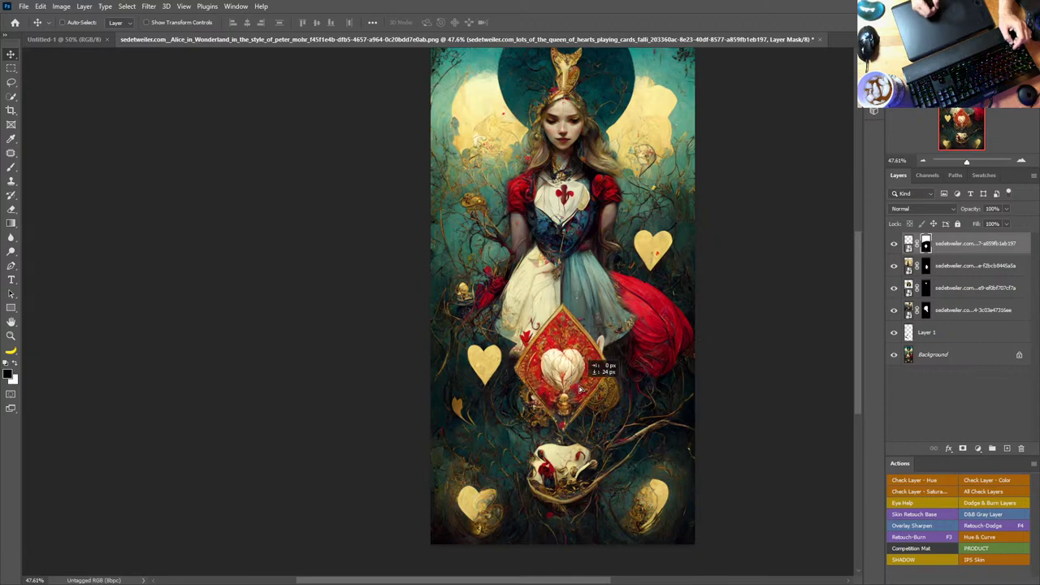
{"action": "key", "text": "shift+Down"}
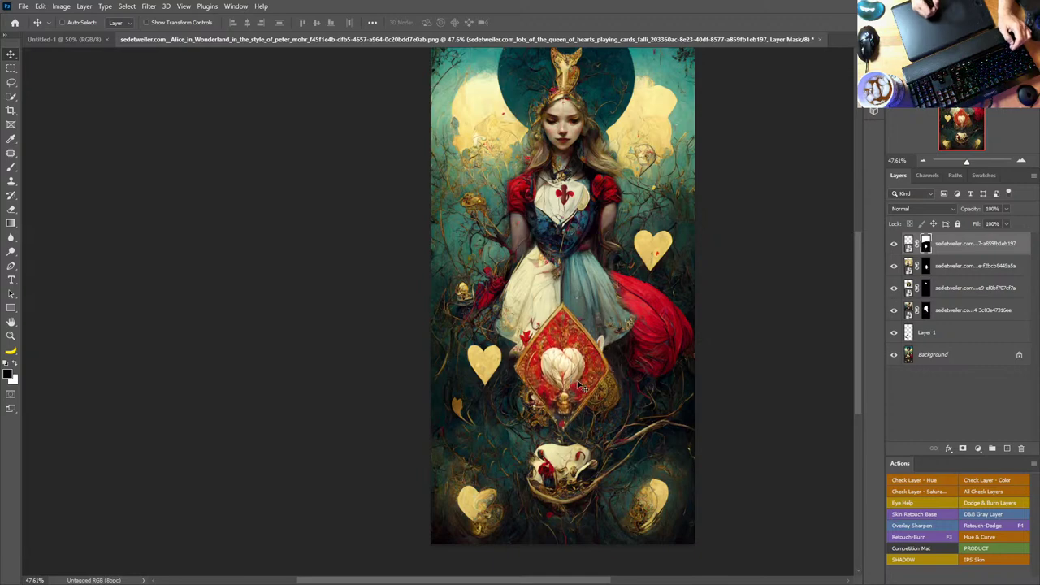
Step: Switch to Bridge and place the Alice in Wonderland image of the cloaked figure in an oval frame into the composite
{"action": "key", "text": "z"}
{"action": "left_click_drag", "start_coordinate": [582, 387], "coordinate": [586, 370]}
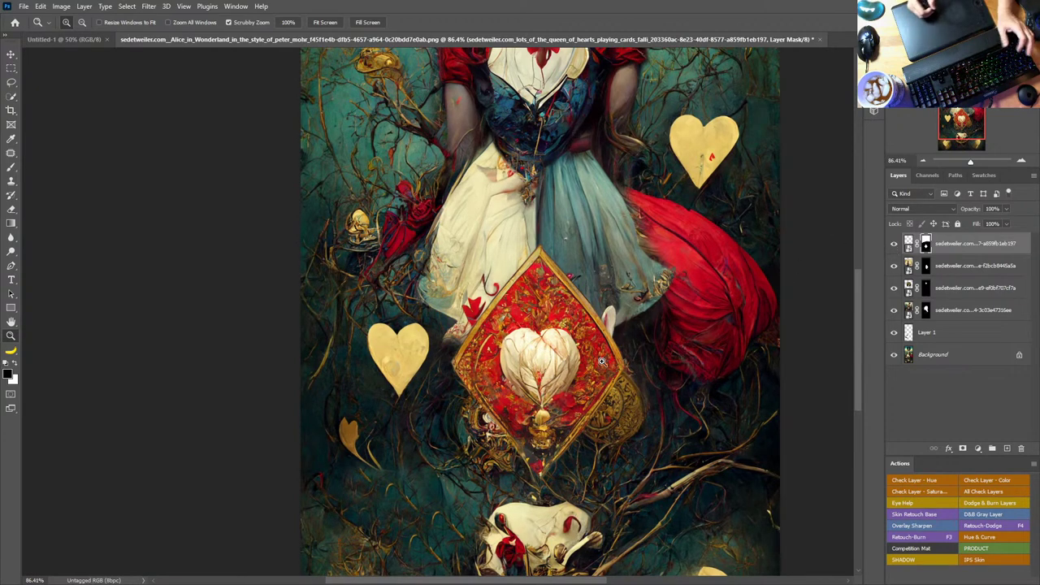
{"action": "key", "text": "alt+Tab"}
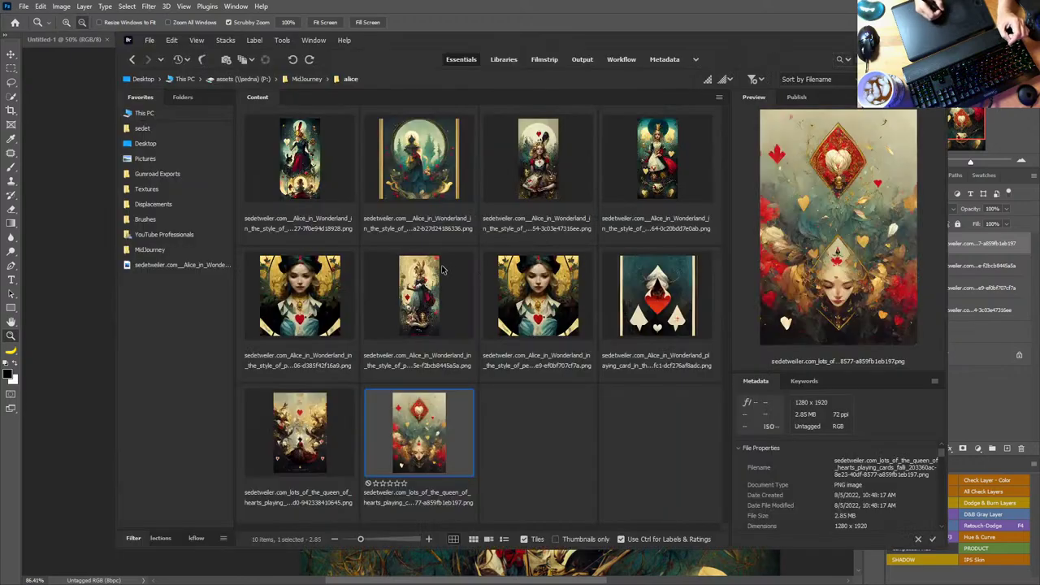
{"action": "left_click", "coordinate": [429, 175]}
{"action": "left_click_drag", "start_coordinate": [429, 175], "coordinate": [474, 355]}
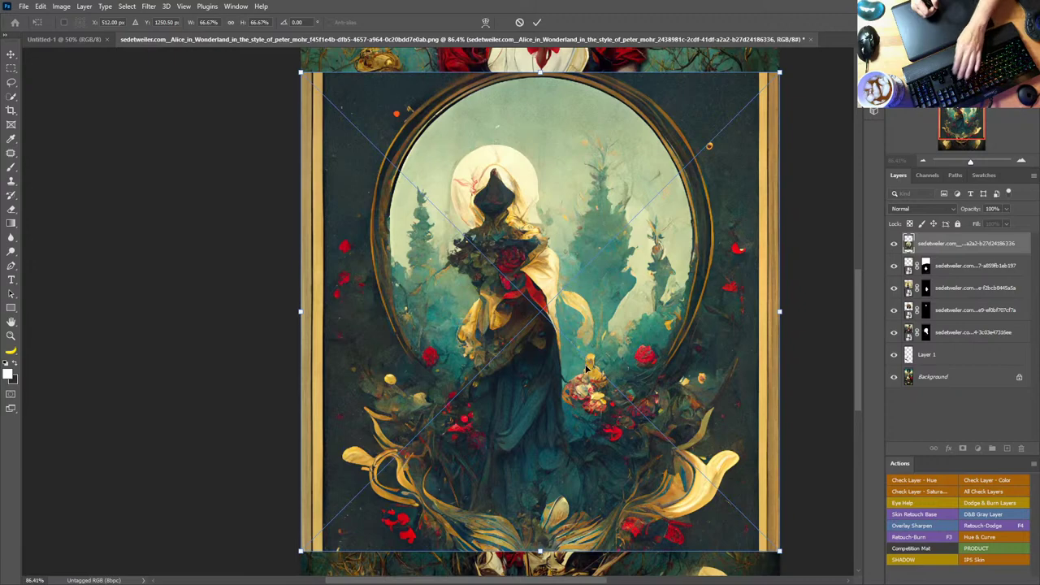
{"action": "key", "text": "Return"}
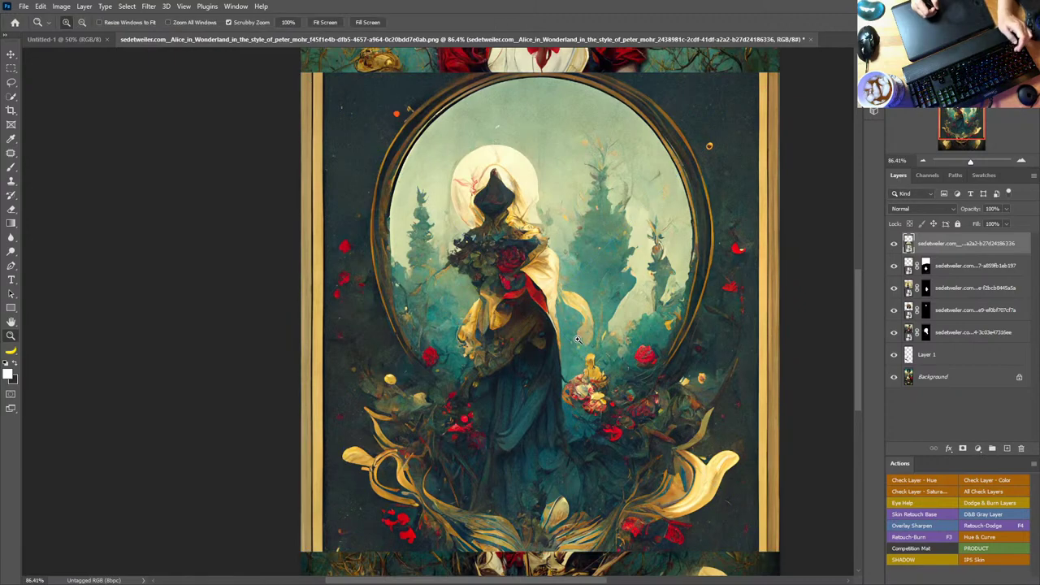
Step: Move the cloaked figure image to the bottom of the canvas and scale it to 74.41% so its side borders fall outside
{"action": "left_click_drag", "start_coordinate": [585, 331], "coordinate": [550, 382]}
{"action": "left_click_drag", "start_coordinate": [562, 376], "coordinate": [576, 250]}
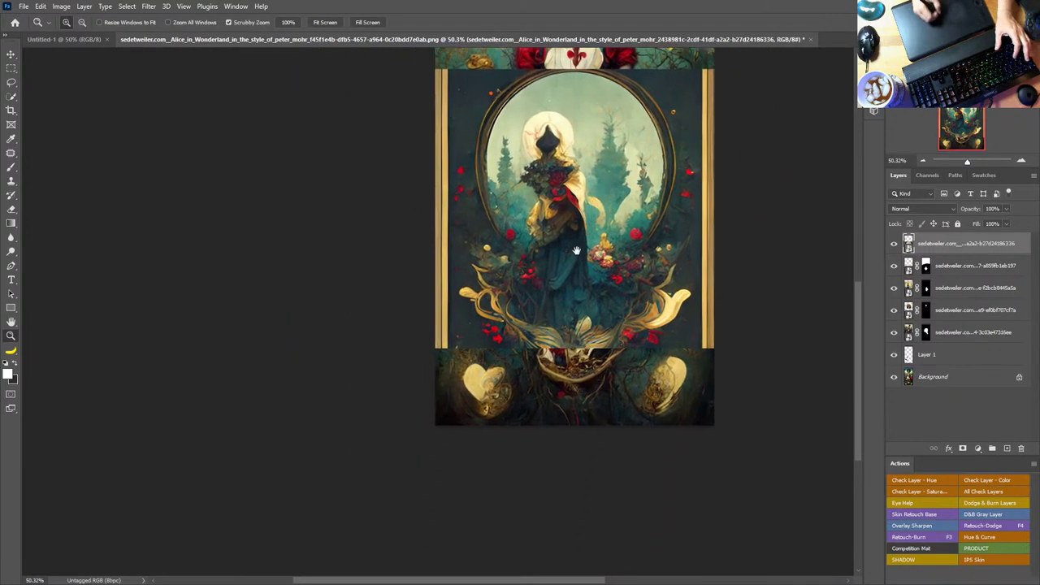
{"action": "key", "text": "v"}
{"action": "left_click_drag", "start_coordinate": [593, 294], "coordinate": [593, 346]}
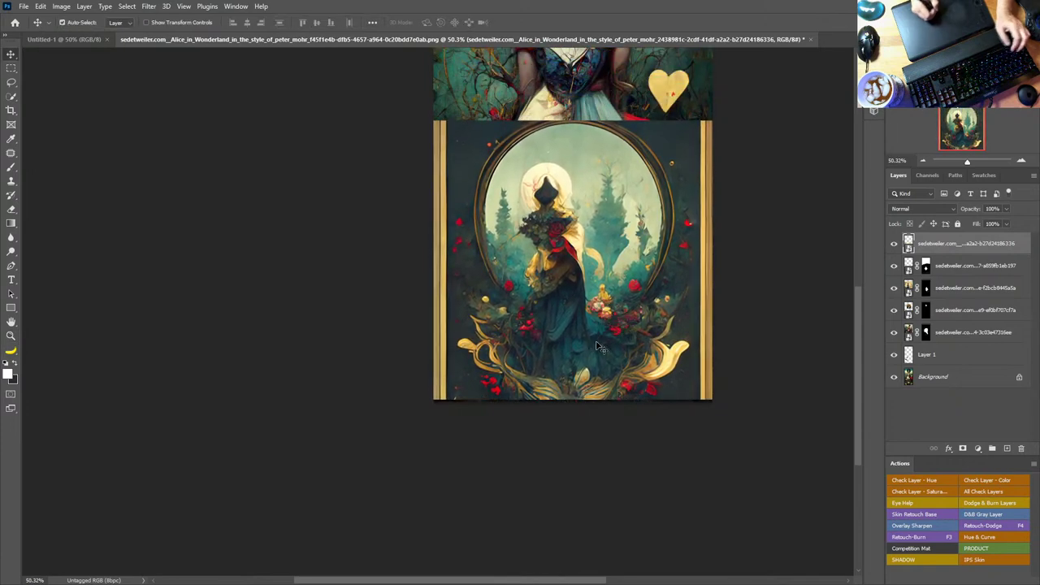
{"action": "key", "text": "ctrl+t"}
{"action": "left_click_drag", "start_coordinate": [709, 404], "coordinate": [729, 416]}
{"action": "left_click_drag", "start_coordinate": [655, 334], "coordinate": [656, 321]}
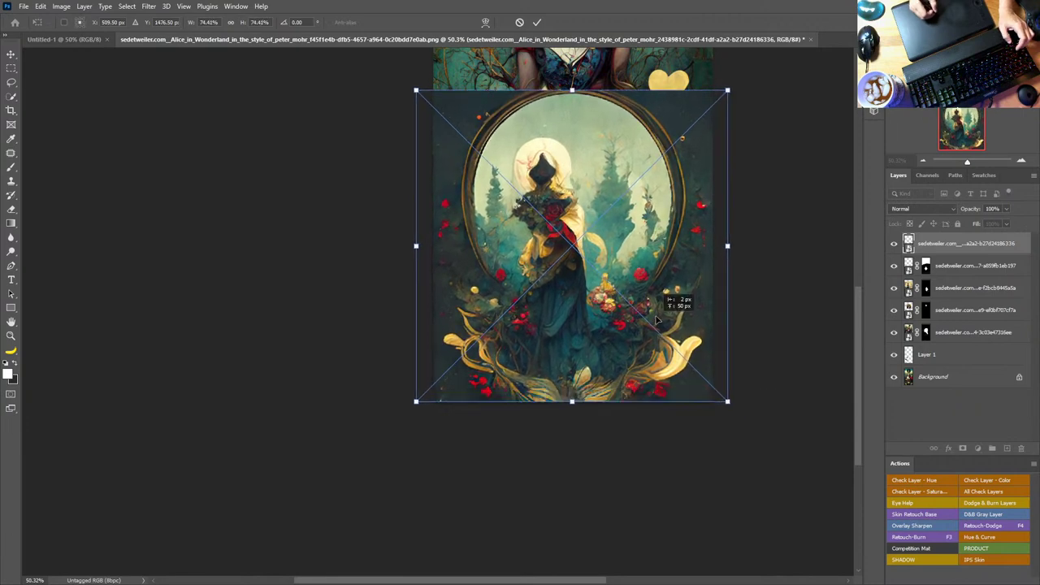
{"action": "key", "text": "Escape"}
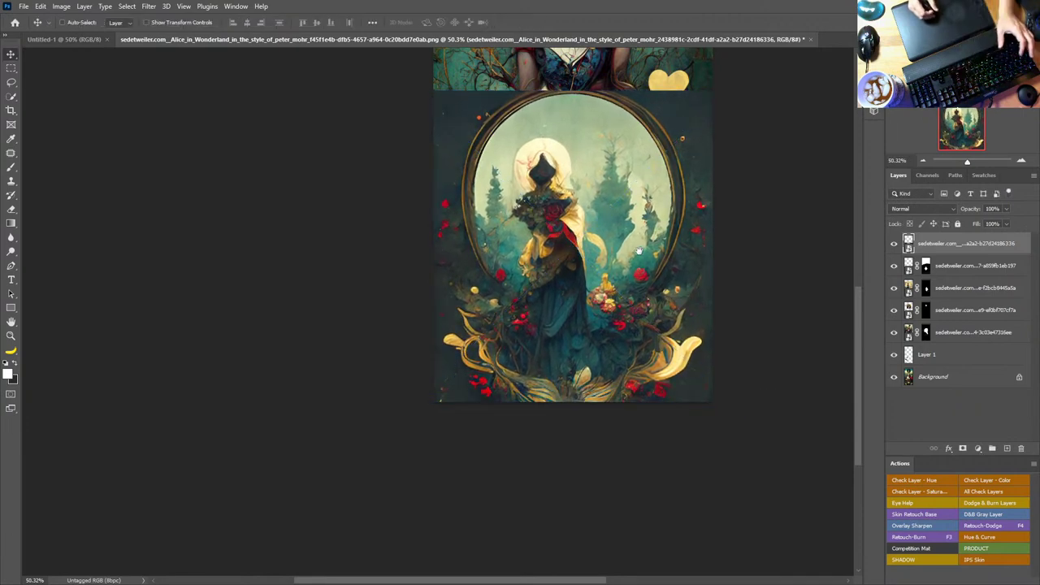
{"action": "left_click_drag", "start_coordinate": [628, 285], "coordinate": [596, 393]}
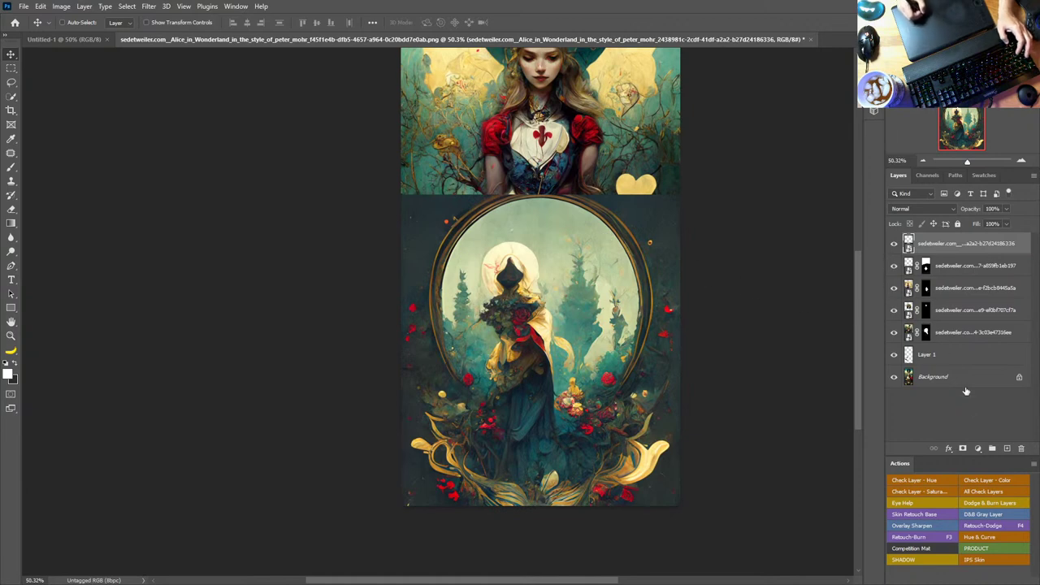
Step: Add a black mask to the cloaked figure layer and paint with white to reveal the gold scrollwork along the composition's bottom
{"action": "left_click", "coordinate": [963, 448], "text": "alt"}
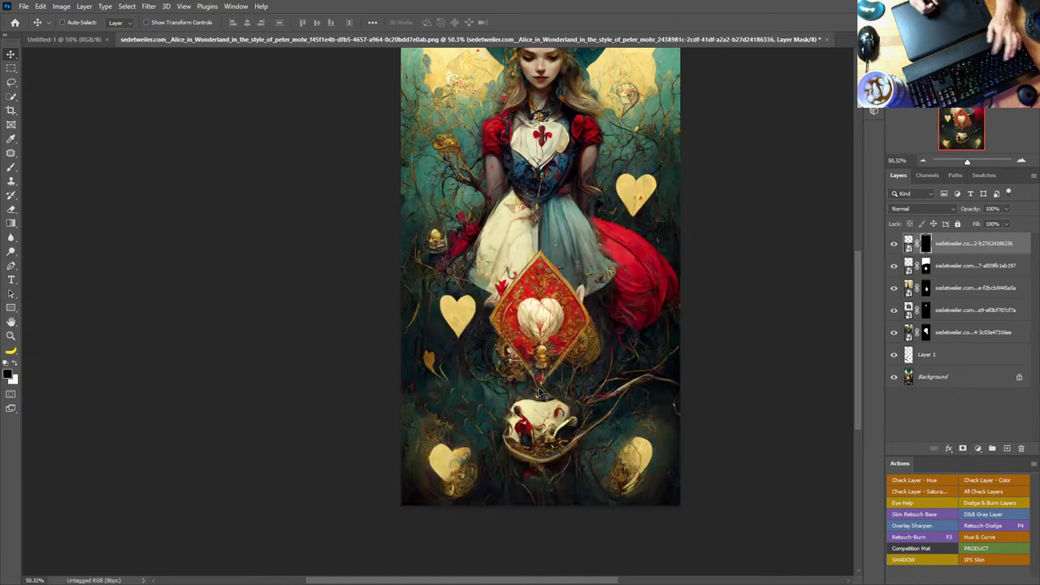
{"action": "key", "text": "b"}
{"action": "key", "text": "x"}
{"action": "mouse_move", "coordinate": [534, 499]}
{"action": "left_mouse_down"}
{"action": "mouse_move", "coordinate": [399, 449]}
{"action": "mouse_move", "coordinate": [472, 499]}
{"action": "mouse_move", "coordinate": [429, 511]}
{"action": "mouse_move", "coordinate": [656, 488]}
{"action": "mouse_move", "coordinate": [627, 510]}
{"action": "mouse_move", "coordinate": [681, 459]}
{"action": "mouse_move", "coordinate": [682, 424]}
{"action": "mouse_move", "coordinate": [654, 420]}
{"action": "mouse_move", "coordinate": [618, 438]}
{"action": "mouse_move", "coordinate": [666, 387]}
{"action": "left_mouse_up"}
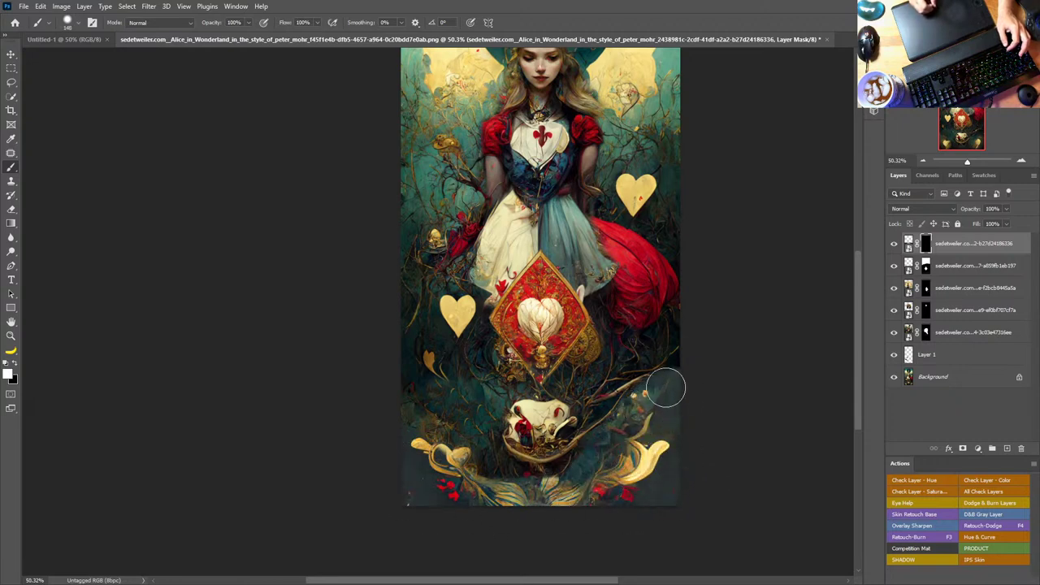
Step: Paint the cloaked figure layer's mask to reveal the blue robe and foliage over the skull below the diamond, correcting with black
{"action": "mouse_move", "coordinate": [563, 493]}
{"action": "left_mouse_down"}
{"action": "mouse_move", "coordinate": [487, 479]}
{"action": "mouse_move", "coordinate": [446, 410]}
{"action": "mouse_move", "coordinate": [536, 419]}
{"action": "mouse_move", "coordinate": [585, 407]}
{"action": "mouse_move", "coordinate": [614, 383]}
{"action": "mouse_move", "coordinate": [575, 391]}
{"action": "mouse_move", "coordinate": [642, 372]}
{"action": "mouse_move", "coordinate": [578, 373]}
{"action": "mouse_move", "coordinate": [568, 398]}
{"action": "mouse_move", "coordinate": [614, 347]}
{"action": "left_mouse_up"}
{"action": "key", "text": "x"}
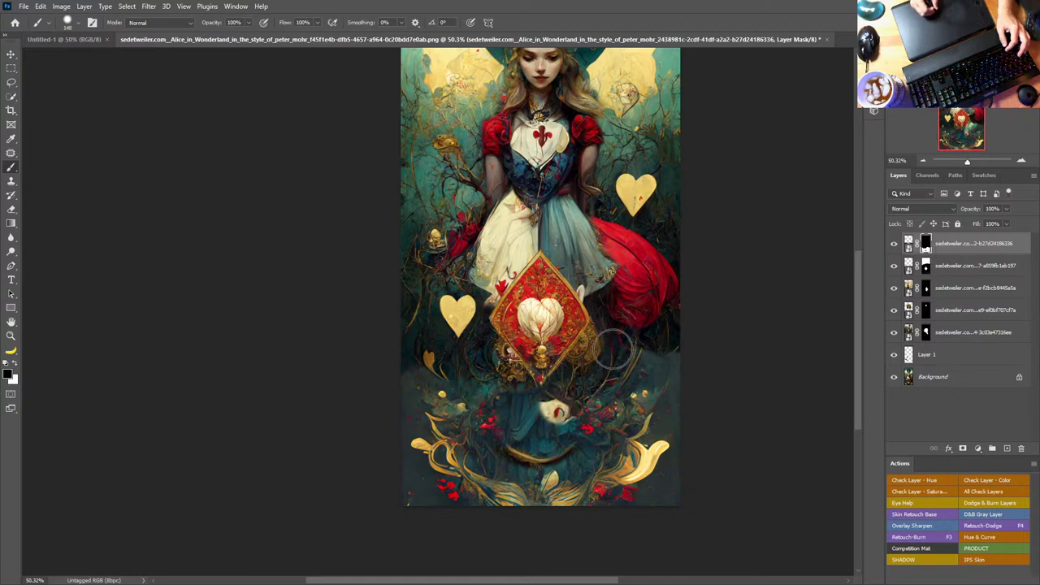
{"action": "mouse_move", "coordinate": [559, 406]}
{"action": "left_mouse_down"}
{"action": "mouse_move", "coordinate": [529, 389]}
{"action": "mouse_move", "coordinate": [552, 437]}
{"action": "mouse_move", "coordinate": [511, 398]}
{"action": "mouse_move", "coordinate": [548, 435]}
{"action": "mouse_move", "coordinate": [561, 422]}
{"action": "mouse_move", "coordinate": [510, 396]}
{"action": "mouse_move", "coordinate": [493, 357]}
{"action": "mouse_move", "coordinate": [503, 383]}
{"action": "mouse_move", "coordinate": [486, 380]}
{"action": "mouse_move", "coordinate": [424, 419]}
{"action": "mouse_move", "coordinate": [480, 316]}
{"action": "mouse_move", "coordinate": [491, 350]}
{"action": "mouse_move", "coordinate": [477, 358]}
{"action": "mouse_move", "coordinate": [472, 330]}
{"action": "mouse_move", "coordinate": [481, 344]}
{"action": "mouse_move", "coordinate": [446, 398]}
{"action": "mouse_move", "coordinate": [426, 382]}
{"action": "mouse_move", "coordinate": [344, 428]}
{"action": "left_mouse_up"}
{"action": "key", "text": "x"}
Step: Paint with white to reveal the teal landscape and the oval frame's lower curve to the left of the diamond
{"action": "key", "text": "z"}
{"action": "left_click_drag", "start_coordinate": [472, 347], "coordinate": [557, 346]}
{"action": "key", "text": "b"}
{"action": "left_click_drag", "start_coordinate": [435, 433], "coordinate": [291, 301]}
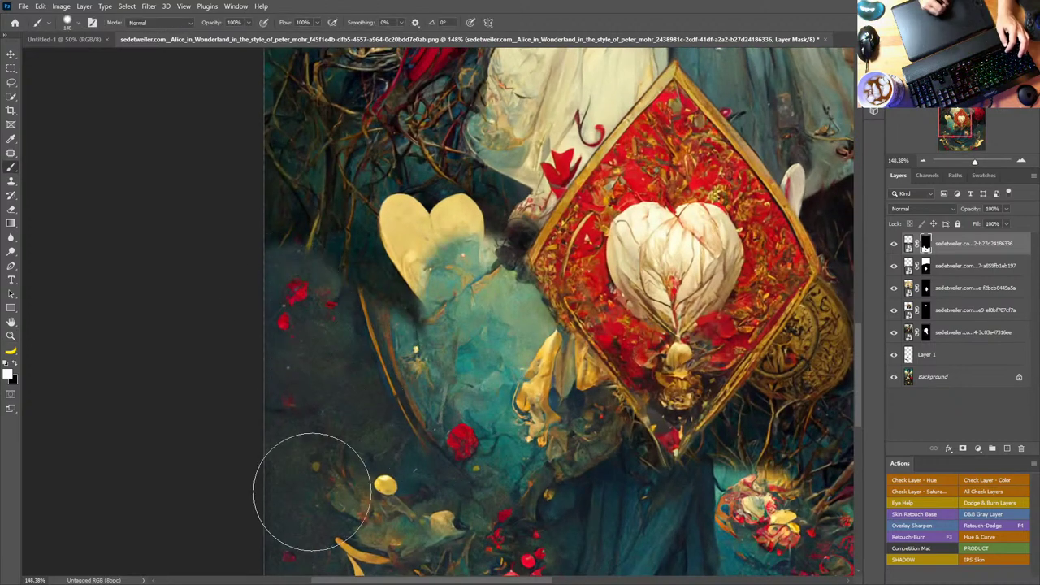
{"action": "mouse_move", "coordinate": [377, 305]}
{"action": "left_mouse_down"}
{"action": "mouse_move", "coordinate": [337, 331]}
{"action": "mouse_move", "coordinate": [507, 208]}
{"action": "mouse_move", "coordinate": [477, 188]}
{"action": "mouse_move", "coordinate": [512, 191]}
{"action": "left_mouse_up"}
Step: Extend the revealed landscape up to the white skirt's hem, covering the lower gold heart and exposing the frame's left side
{"action": "key", "text": "space"}
{"action": "left_click_drag", "start_coordinate": [541, 310], "coordinate": [476, 451]}
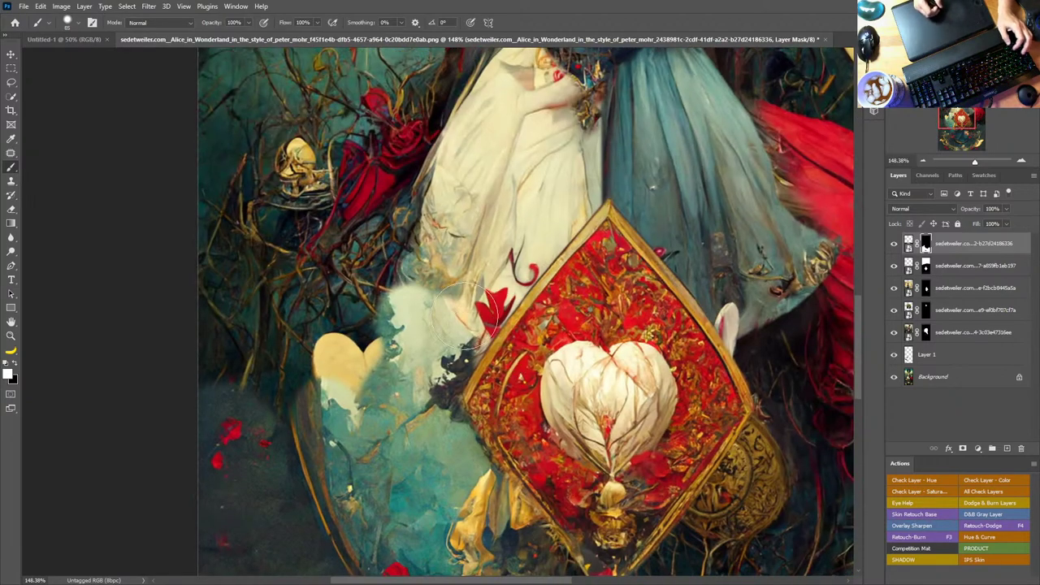
{"action": "mouse_move", "coordinate": [466, 316]}
{"action": "left_mouse_down"}
{"action": "mouse_move", "coordinate": [443, 321]}
{"action": "mouse_move", "coordinate": [476, 320]}
{"action": "mouse_move", "coordinate": [454, 364]}
{"action": "left_mouse_up"}
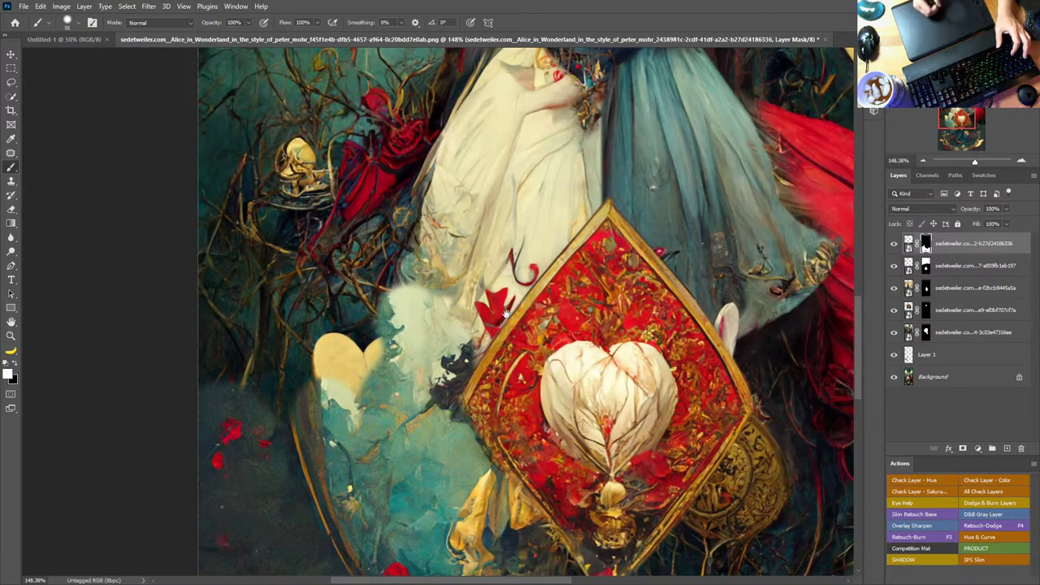
{"action": "left_click_drag", "start_coordinate": [506, 314], "coordinate": [521, 326]}
{"action": "mouse_move", "coordinate": [427, 323]}
{"action": "left_mouse_down"}
{"action": "mouse_move", "coordinate": [401, 319]}
{"action": "mouse_move", "coordinate": [379, 268]}
{"action": "mouse_move", "coordinate": [312, 357]}
{"action": "mouse_move", "coordinate": [366, 362]}
{"action": "mouse_move", "coordinate": [320, 487]}
{"action": "mouse_move", "coordinate": [319, 464]}
{"action": "left_mouse_up"}
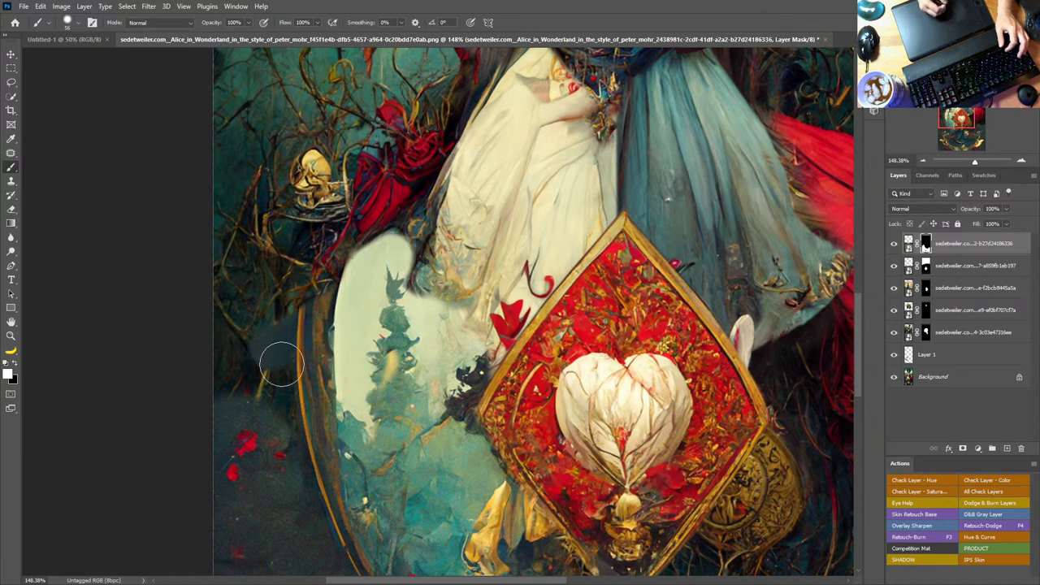
Step: Paint with black outside the oval frame's left side to hide the dark haze and restore the branches
{"action": "key", "text": "x"}
{"action": "mouse_move", "coordinate": [278, 351]}
{"action": "left_mouse_down"}
{"action": "mouse_move", "coordinate": [290, 467]}
{"action": "mouse_move", "coordinate": [248, 327]}
{"action": "mouse_move", "coordinate": [233, 496]}
{"action": "left_mouse_up"}
{"action": "key", "text": "z"}
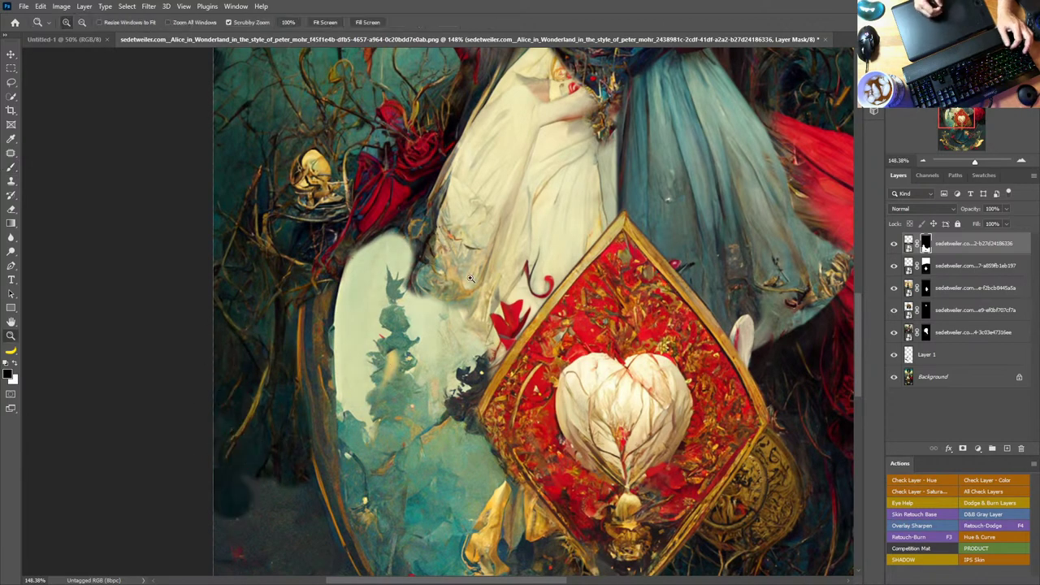
{"action": "left_click_drag", "start_coordinate": [476, 366], "coordinate": [473, 312]}
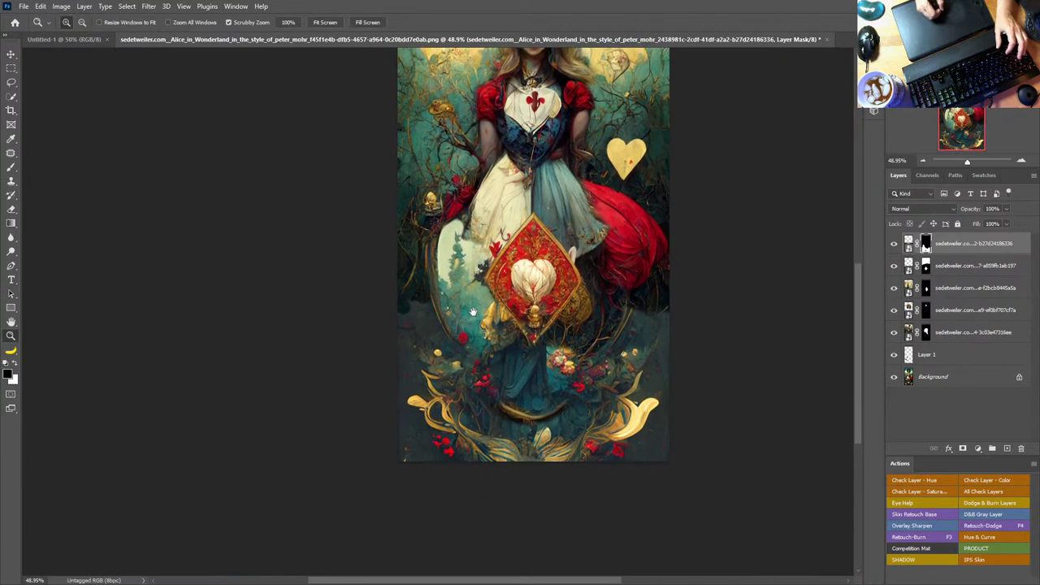
Step: Refine the mask along the frame's lower left curve with a smaller brush, bringing back the branches around the small gold heart
{"action": "key", "text": "b"}
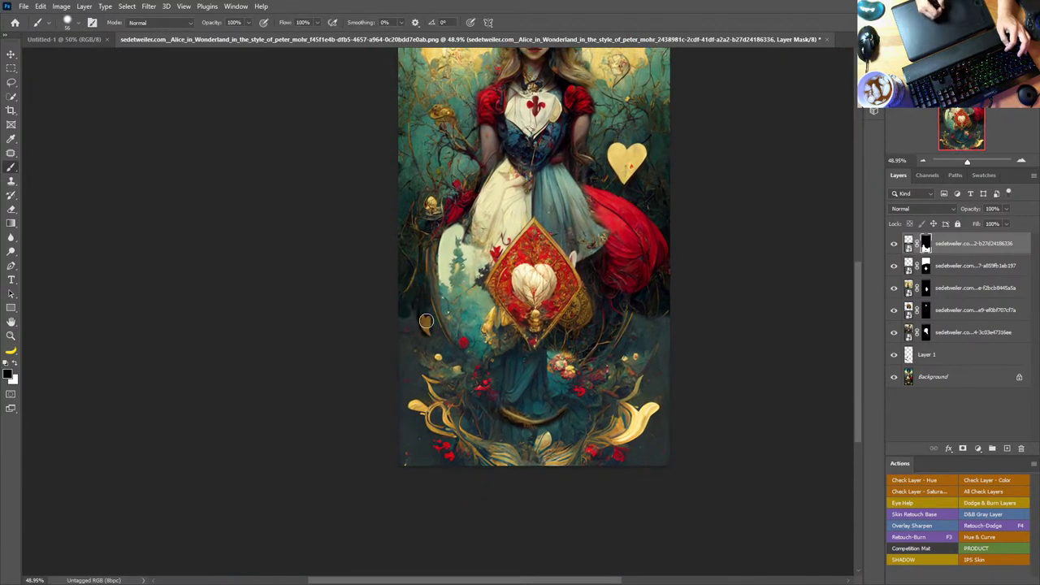
{"action": "scroll", "coordinate": [446, 336], "scroll_direction": "up", "scroll_amount": 6}
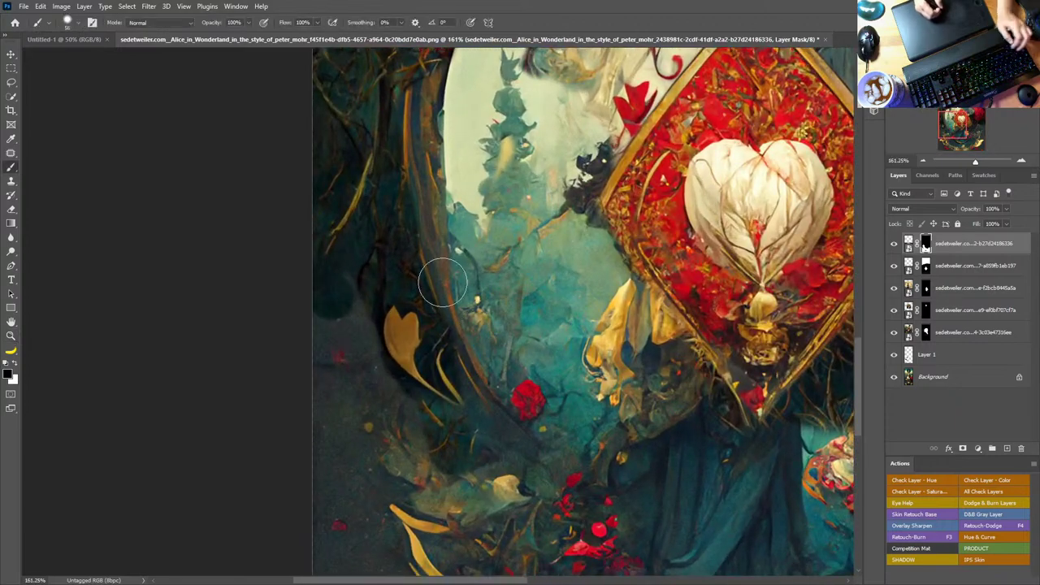
{"action": "mouse_move", "coordinate": [478, 336]}
{"action": "left_mouse_down"}
{"action": "mouse_move", "coordinate": [454, 350]}
{"action": "mouse_move", "coordinate": [465, 351]}
{"action": "left_mouse_up"}
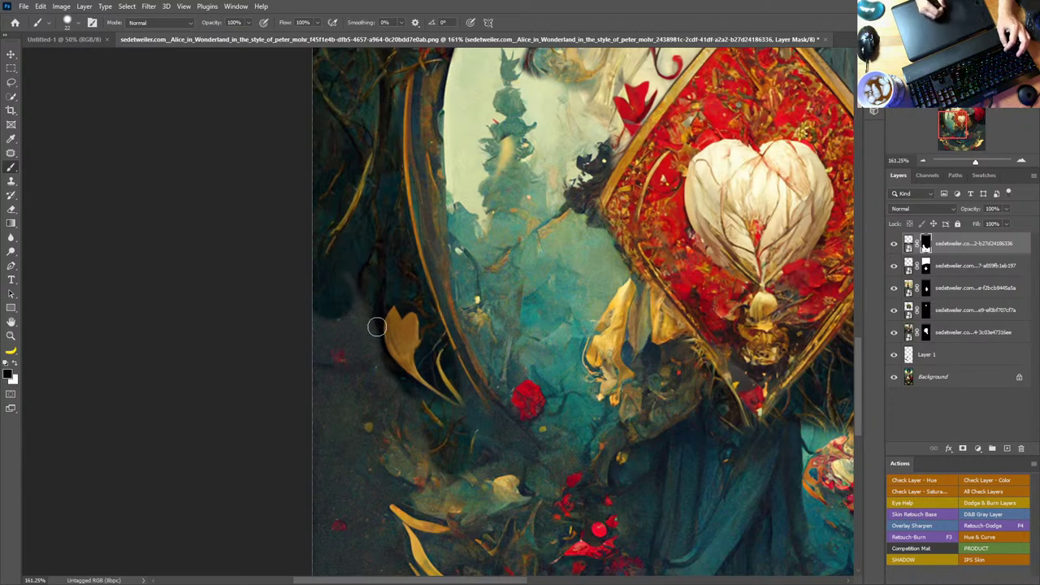
{"action": "mouse_move", "coordinate": [377, 327]}
{"action": "left_mouse_down"}
{"action": "mouse_move", "coordinate": [367, 370]}
{"action": "mouse_move", "coordinate": [350, 320]}
{"action": "mouse_move", "coordinate": [390, 376]}
{"action": "mouse_move", "coordinate": [323, 336]}
{"action": "mouse_move", "coordinate": [390, 478]}
{"action": "left_mouse_up"}
{"action": "right_click", "coordinate": [385, 337], "text": "alt"}
Step: Paint with black above the left gold scrollwork to replace the cloaked figure layer's foliage with the thorny branches
{"action": "left_click_drag", "start_coordinate": [511, 418], "coordinate": [569, 217]}
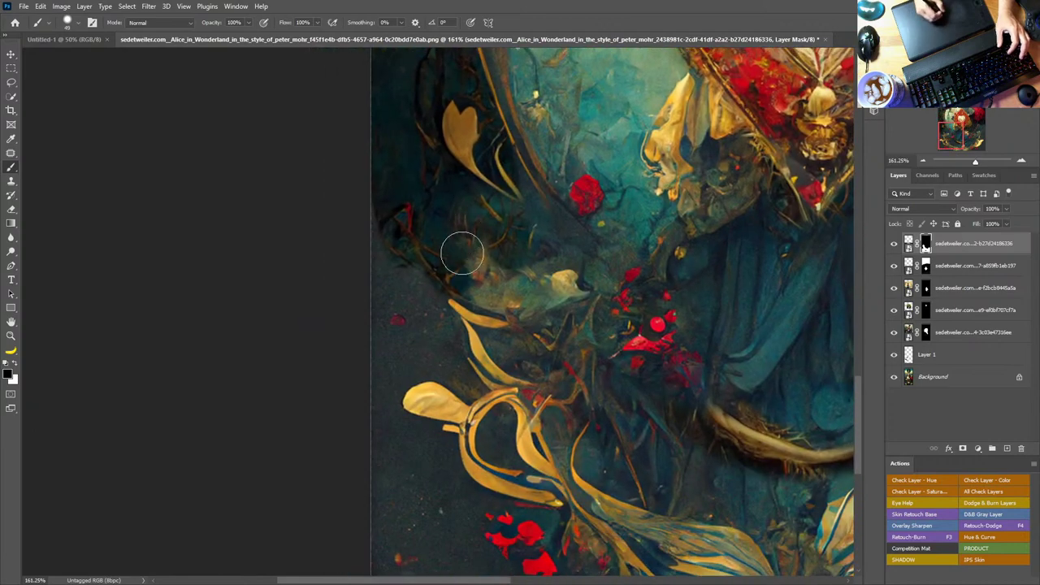
{"action": "mouse_move", "coordinate": [462, 253]}
{"action": "left_mouse_down"}
{"action": "mouse_move", "coordinate": [485, 279]}
{"action": "mouse_move", "coordinate": [520, 286]}
{"action": "mouse_move", "coordinate": [545, 271]}
{"action": "mouse_move", "coordinate": [577, 291]}
{"action": "left_mouse_up"}
{"action": "right_click", "coordinate": [557, 286], "text": "alt"}
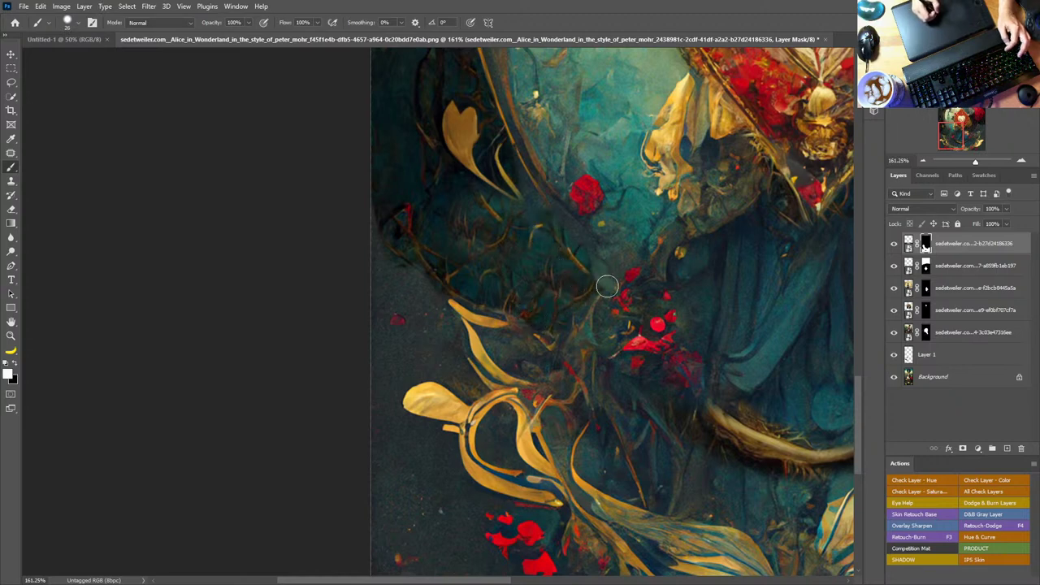
Step: Rework the mask along the canvas's left edge, painting with white to reveal the dark border beside the frame
{"action": "mouse_move", "coordinate": [449, 214]}
{"action": "left_mouse_down"}
{"action": "mouse_move", "coordinate": [425, 262]}
{"action": "mouse_move", "coordinate": [395, 225]}
{"action": "mouse_move", "coordinate": [385, 298]}
{"action": "mouse_move", "coordinate": [404, 296]}
{"action": "mouse_move", "coordinate": [414, 314]}
{"action": "mouse_move", "coordinate": [340, 499]}
{"action": "left_mouse_up"}
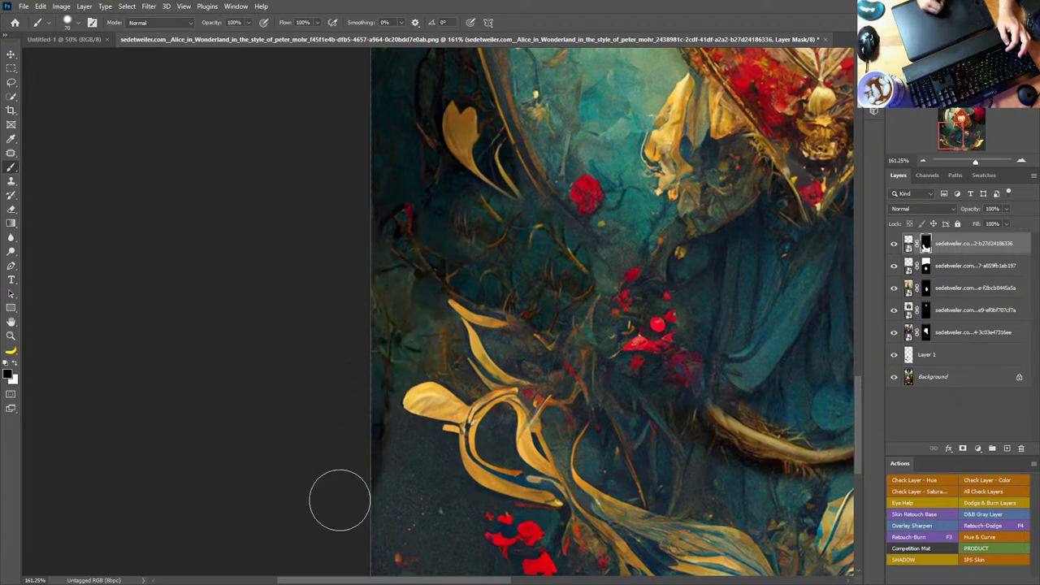
{"action": "scroll", "coordinate": [520, 341], "scroll_direction": "down", "scroll_amount": 3}
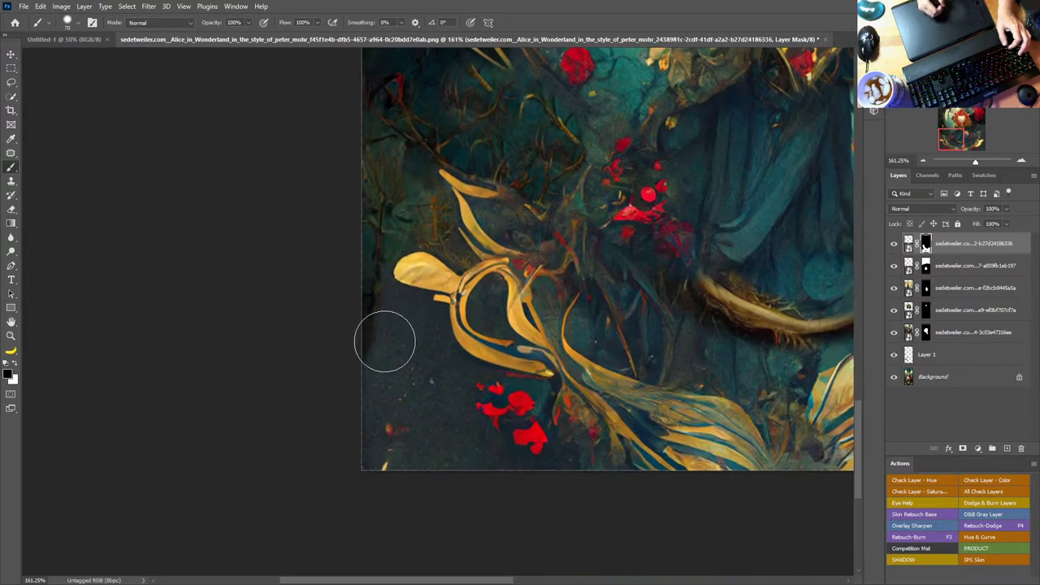
{"action": "left_click_drag", "start_coordinate": [576, 186], "coordinate": [536, 445]}
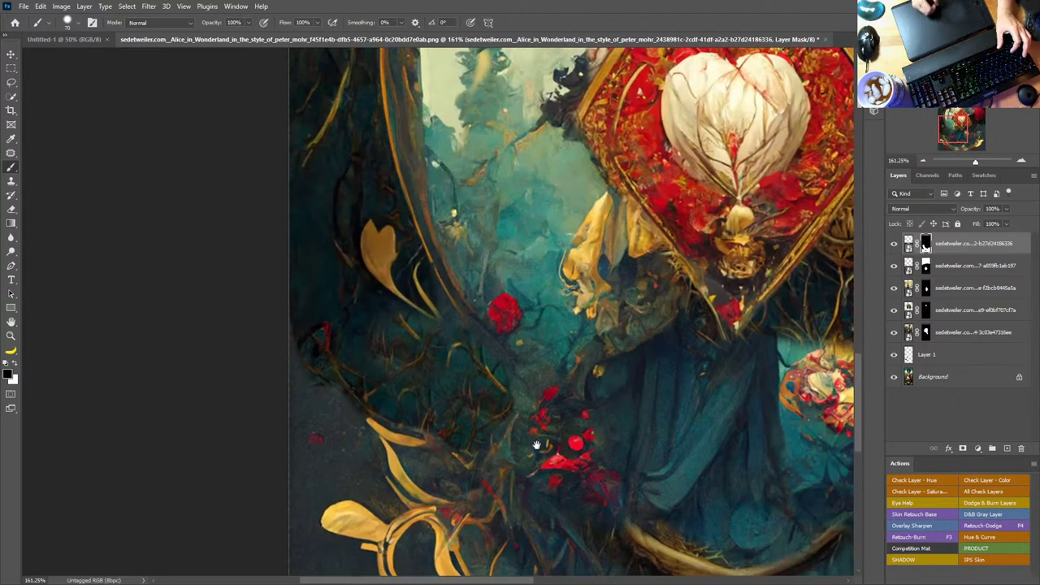
{"action": "mouse_move", "coordinate": [319, 420]}
{"action": "left_mouse_down"}
{"action": "mouse_move", "coordinate": [309, 416]}
{"action": "mouse_move", "coordinate": [328, 436]}
{"action": "mouse_move", "coordinate": [294, 347]}
{"action": "mouse_move", "coordinate": [274, 225]}
{"action": "left_mouse_up"}
{"action": "key", "text": "x"}
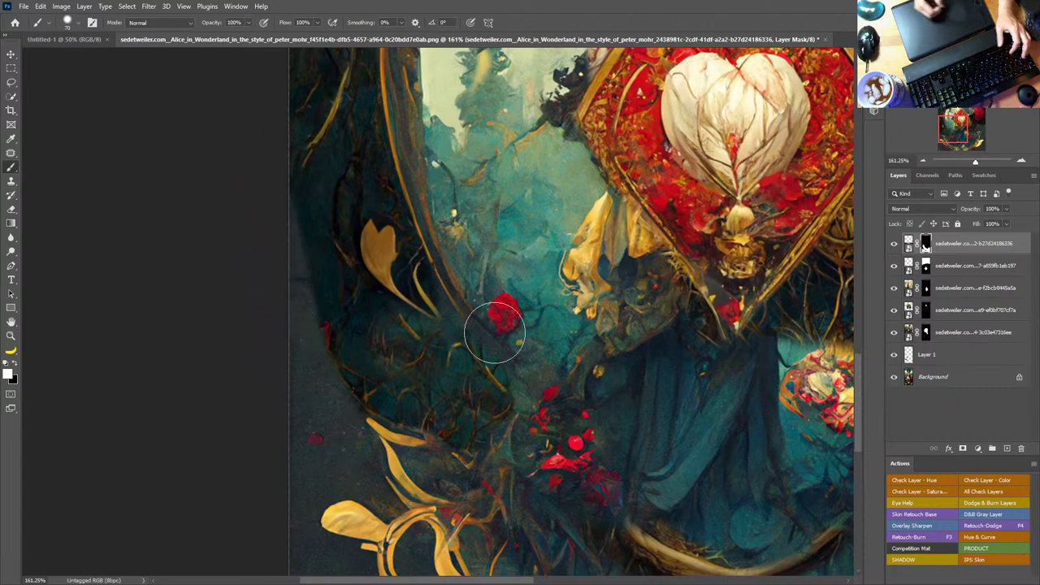
{"action": "mouse_move", "coordinate": [639, 301]}
{"action": "left_mouse_down"}
{"action": "mouse_move", "coordinate": [566, 308]}
{"action": "mouse_move", "coordinate": [539, 390]}
{"action": "mouse_move", "coordinate": [598, 366]}
{"action": "left_mouse_up"}
Step: Reveal the dark border below the red cloth on the right with white, and restore the branches inside it with black
{"action": "key", "text": "z"}
{"action": "mouse_move", "coordinate": [608, 363]}
{"action": "left_mouse_down"}
{"action": "mouse_move", "coordinate": [606, 298]}
{"action": "mouse_move", "coordinate": [554, 389]}
{"action": "mouse_move", "coordinate": [608, 293]}
{"action": "mouse_move", "coordinate": [556, 392]}
{"action": "left_mouse_up"}
{"action": "key", "text": "b"}
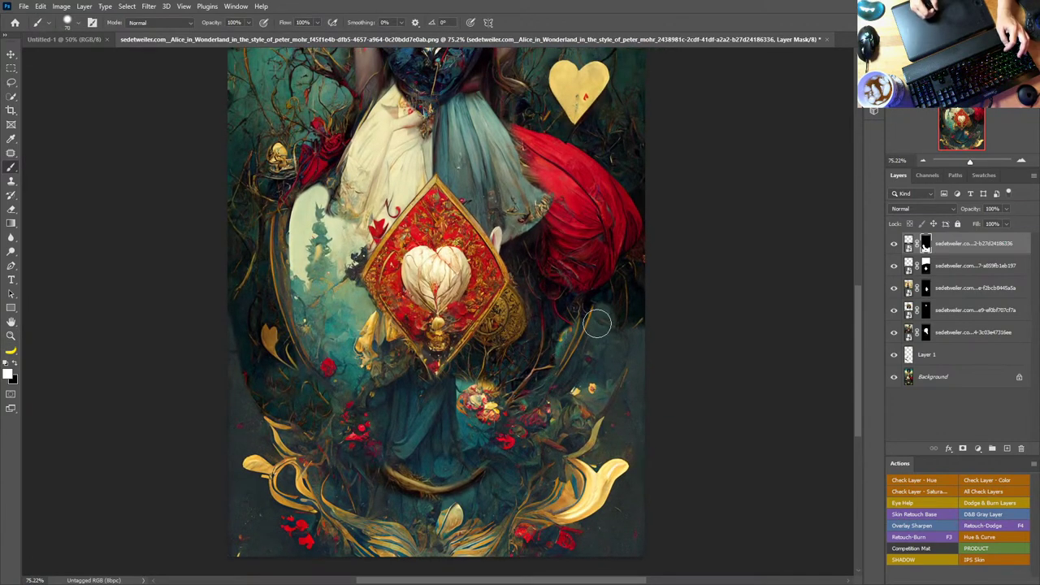
{"action": "mouse_move", "coordinate": [606, 302]}
{"action": "left_mouse_down"}
{"action": "mouse_move", "coordinate": [603, 350]}
{"action": "mouse_move", "coordinate": [634, 276]}
{"action": "mouse_move", "coordinate": [623, 364]}
{"action": "left_mouse_up"}
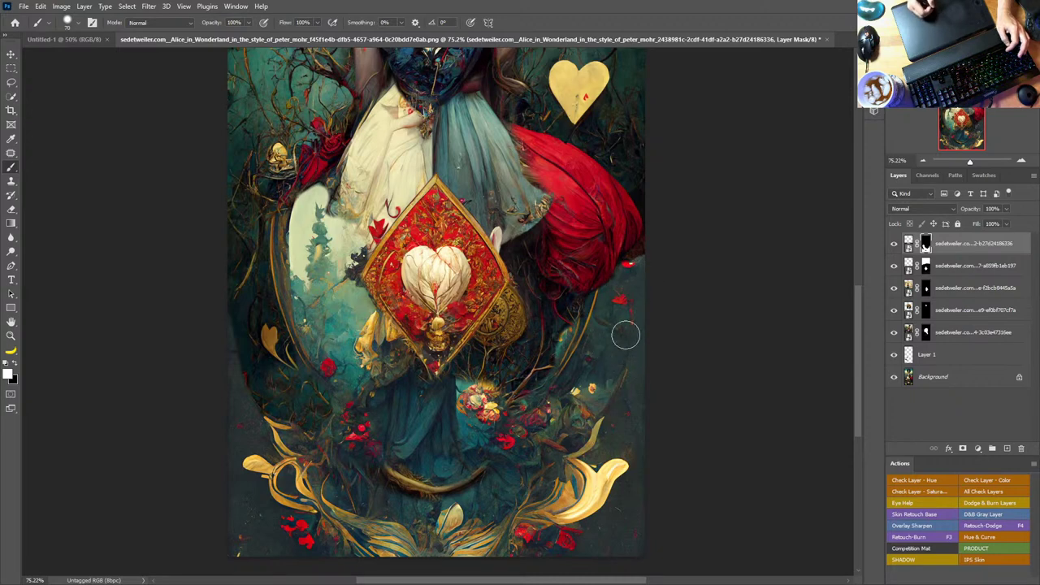
{"action": "key", "text": "x"}
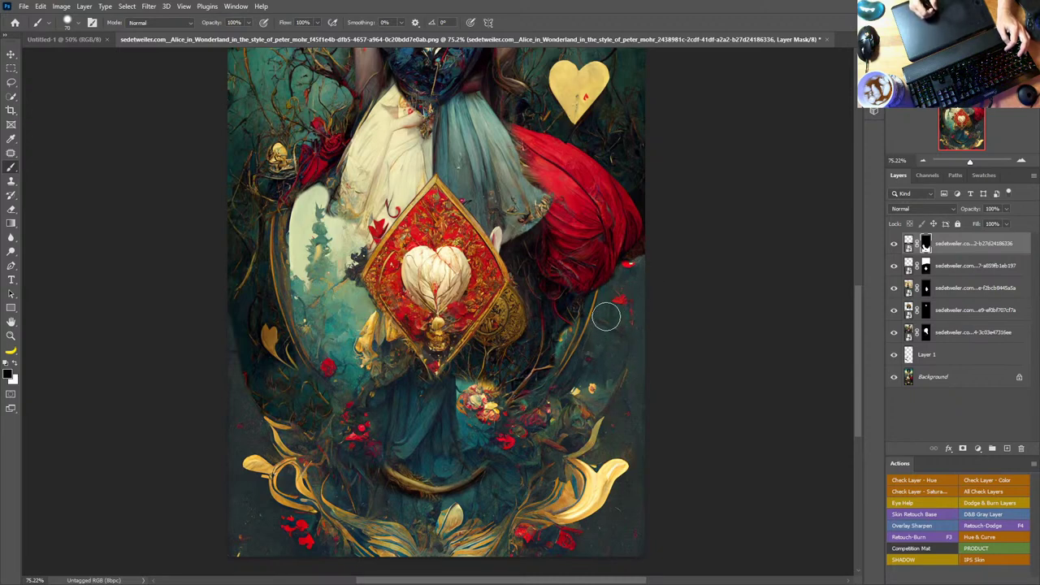
{"action": "mouse_move", "coordinate": [605, 329]}
{"action": "left_mouse_down"}
{"action": "mouse_move", "coordinate": [612, 328]}
{"action": "mouse_move", "coordinate": [629, 268]}
{"action": "mouse_move", "coordinate": [592, 363]}
{"action": "left_mouse_up"}
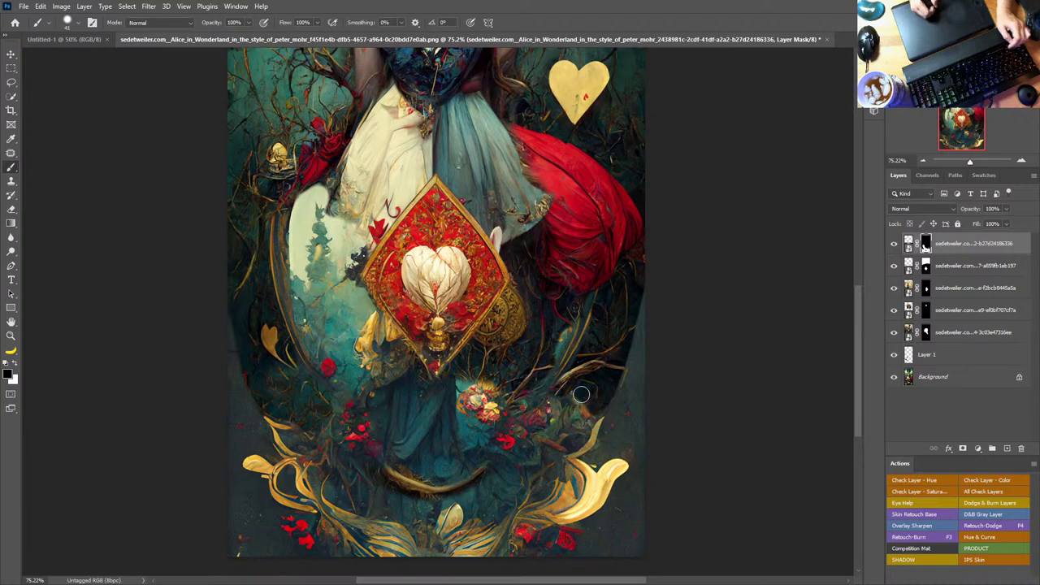
{"action": "left_click_drag", "start_coordinate": [664, 326], "coordinate": [697, 313]}
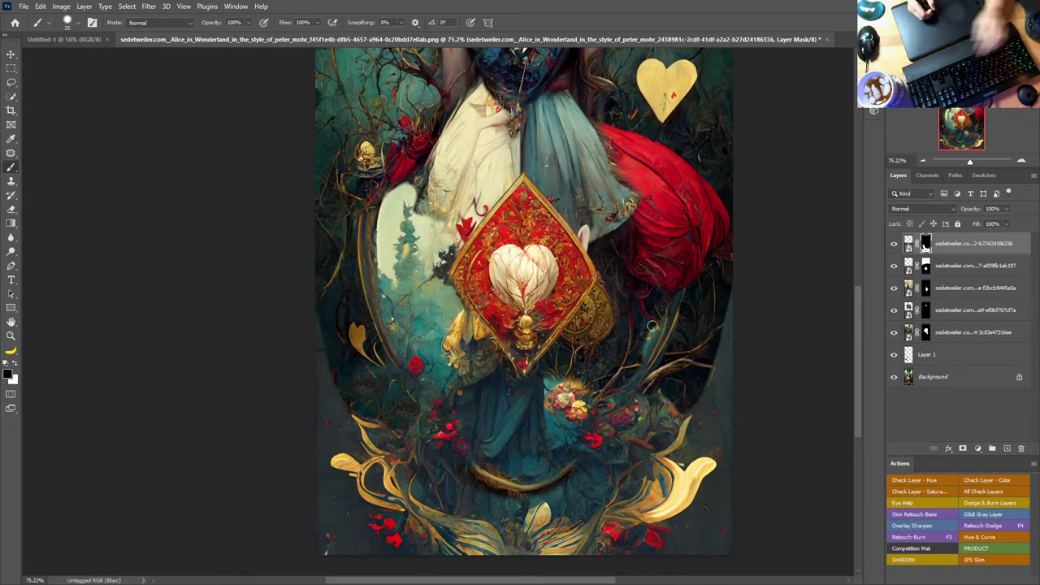
Step: Check the mask with its red overlay and paint out the leftover strip of frame below the red cloth with black
{"action": "key", "text": "backslash"}
{"action": "key", "text": "x"}
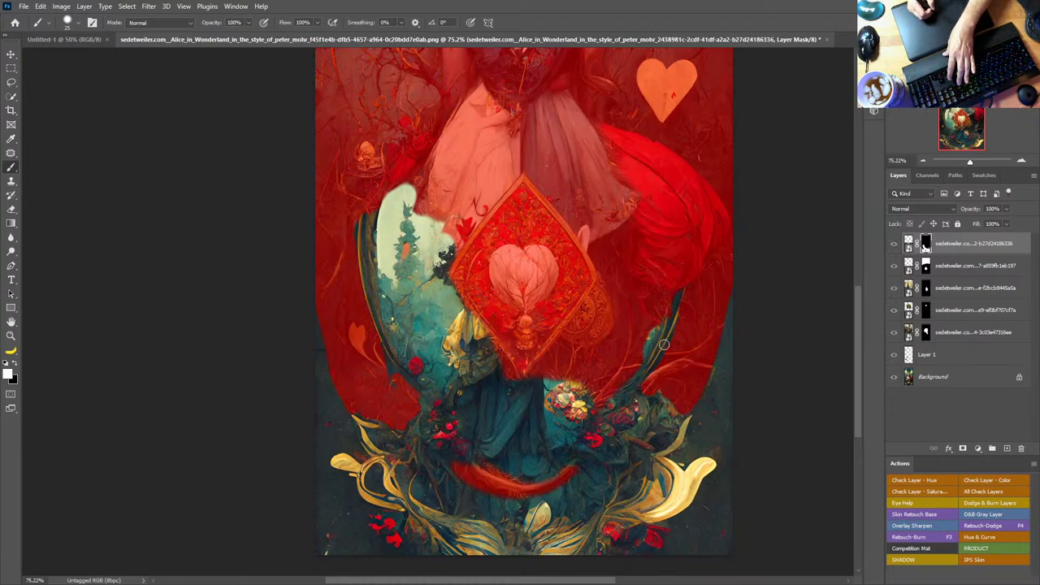
{"action": "key", "text": "backslash"}
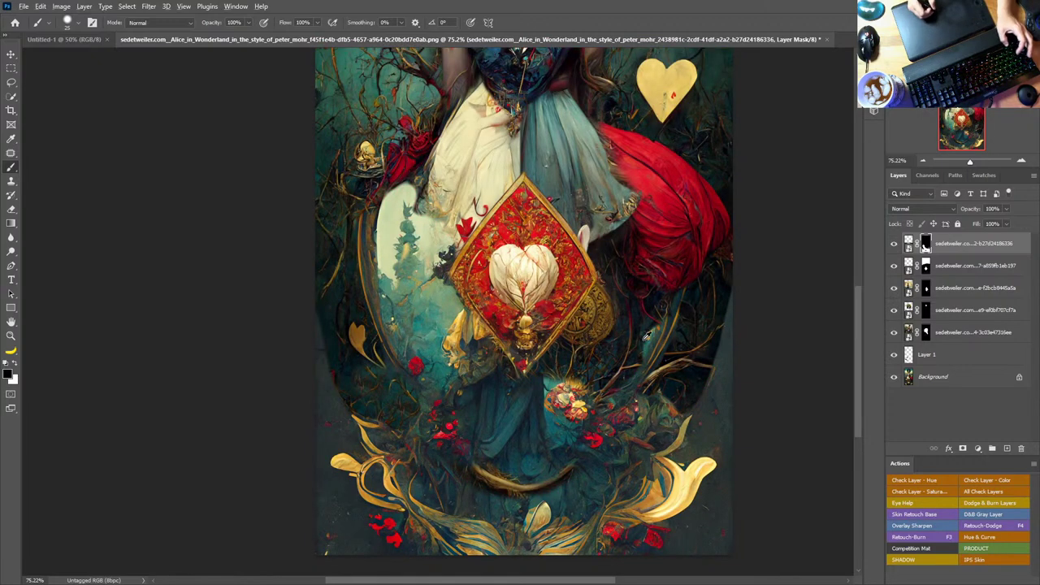
{"action": "right_click", "coordinate": [648, 335], "text": "alt"}
{"action": "mouse_move", "coordinate": [647, 340]}
{"action": "left_mouse_down"}
{"action": "mouse_move", "coordinate": [624, 384]}
{"action": "mouse_move", "coordinate": [647, 347]}
{"action": "left_mouse_up"}
Step: Paint with white to the right of the diamond to reveal the landscape and the oval frame's right curve
{"action": "key", "text": "x"}
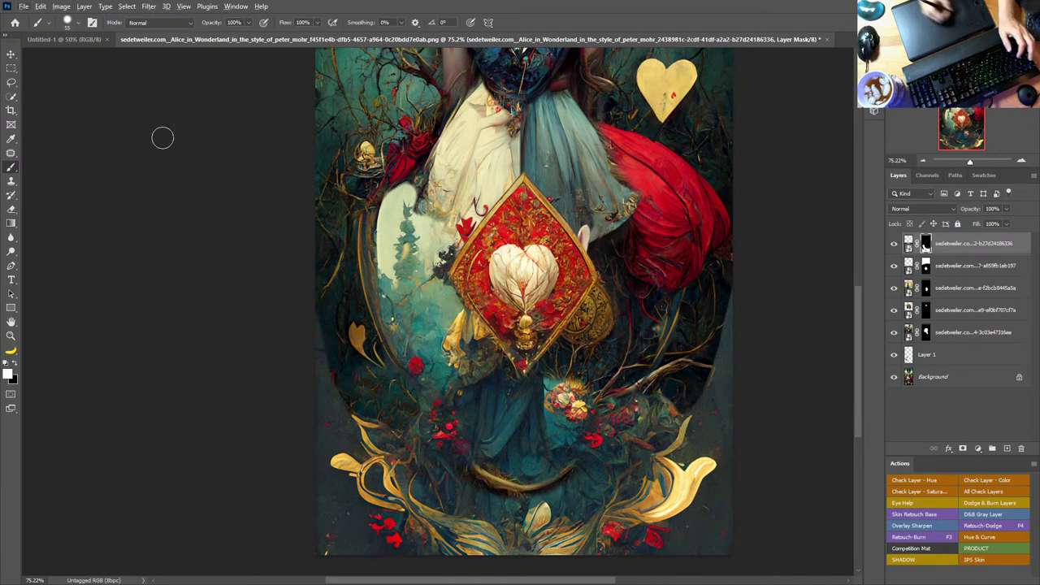
{"action": "left_click", "coordinate": [13, 55]}
{"action": "key", "text": "b"}
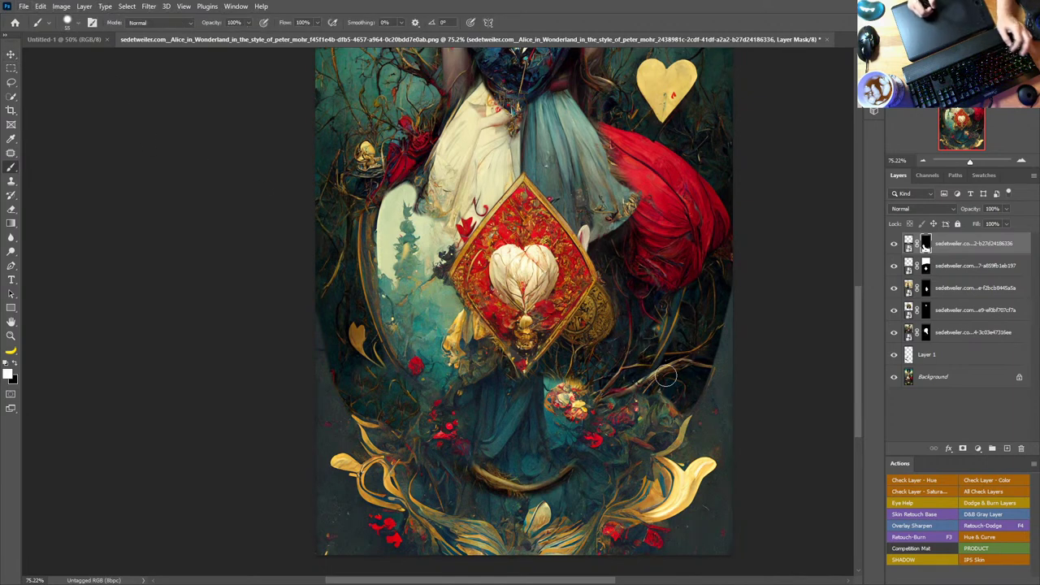
{"action": "mouse_move", "coordinate": [640, 374]}
{"action": "left_mouse_down"}
{"action": "mouse_move", "coordinate": [664, 303]}
{"action": "mouse_move", "coordinate": [642, 296]}
{"action": "mouse_move", "coordinate": [648, 315]}
{"action": "mouse_move", "coordinate": [617, 292]}
{"action": "mouse_move", "coordinate": [631, 320]}
{"action": "mouse_move", "coordinate": [596, 311]}
{"action": "mouse_move", "coordinate": [573, 337]}
{"action": "mouse_move", "coordinate": [586, 317]}
{"action": "mouse_move", "coordinate": [536, 383]}
{"action": "mouse_move", "coordinate": [576, 412]}
{"action": "mouse_move", "coordinate": [605, 394]}
{"action": "left_mouse_up"}
{"action": "mouse_move", "coordinate": [622, 281]}
{"action": "left_mouse_down"}
{"action": "mouse_move", "coordinate": [605, 248]}
{"action": "mouse_move", "coordinate": [595, 252]}
{"action": "left_mouse_up"}
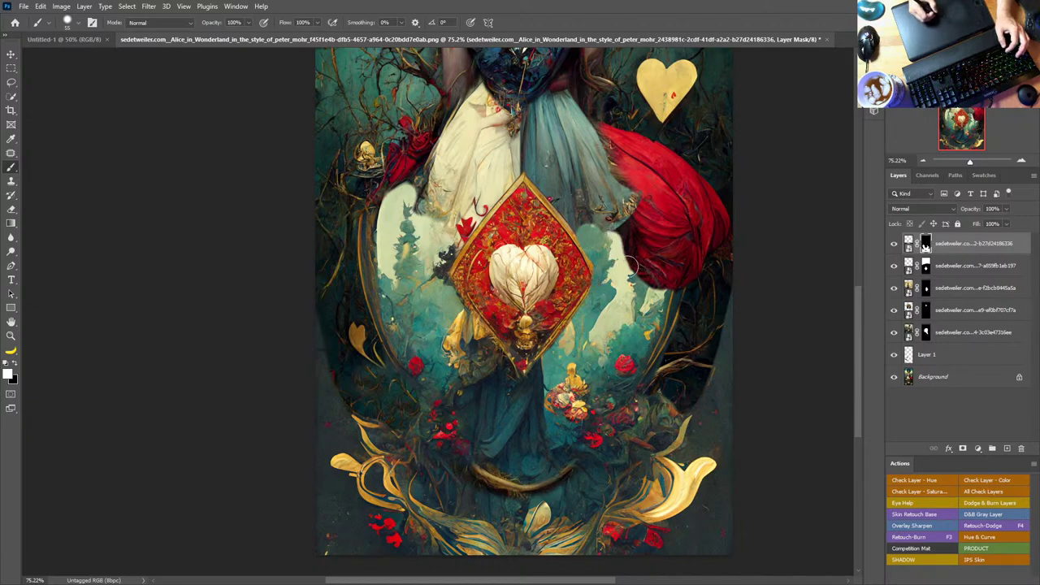
Step: Paint over the red cloth with white to reveal the frame's upper right side and the dark border with red petals
{"action": "mouse_move", "coordinate": [653, 213]}
{"action": "left_mouse_down"}
{"action": "mouse_move", "coordinate": [639, 332]}
{"action": "mouse_move", "coordinate": [644, 281]}
{"action": "left_mouse_up"}
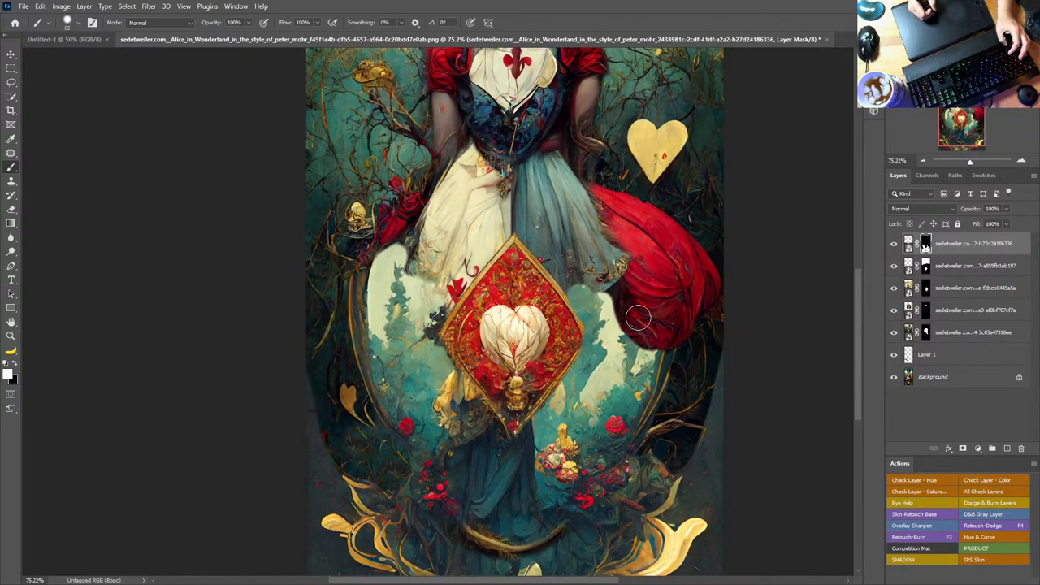
{"action": "mouse_move", "coordinate": [637, 318]}
{"action": "left_mouse_down"}
{"action": "mouse_move", "coordinate": [624, 292]}
{"action": "mouse_move", "coordinate": [654, 340]}
{"action": "mouse_move", "coordinate": [674, 297]}
{"action": "mouse_move", "coordinate": [656, 273]}
{"action": "mouse_move", "coordinate": [625, 260]}
{"action": "mouse_move", "coordinate": [611, 231]}
{"action": "mouse_move", "coordinate": [638, 219]}
{"action": "mouse_move", "coordinate": [669, 271]}
{"action": "mouse_move", "coordinate": [619, 212]}
{"action": "mouse_move", "coordinate": [693, 300]}
{"action": "mouse_move", "coordinate": [713, 269]}
{"action": "mouse_move", "coordinate": [742, 415]}
{"action": "left_mouse_up"}
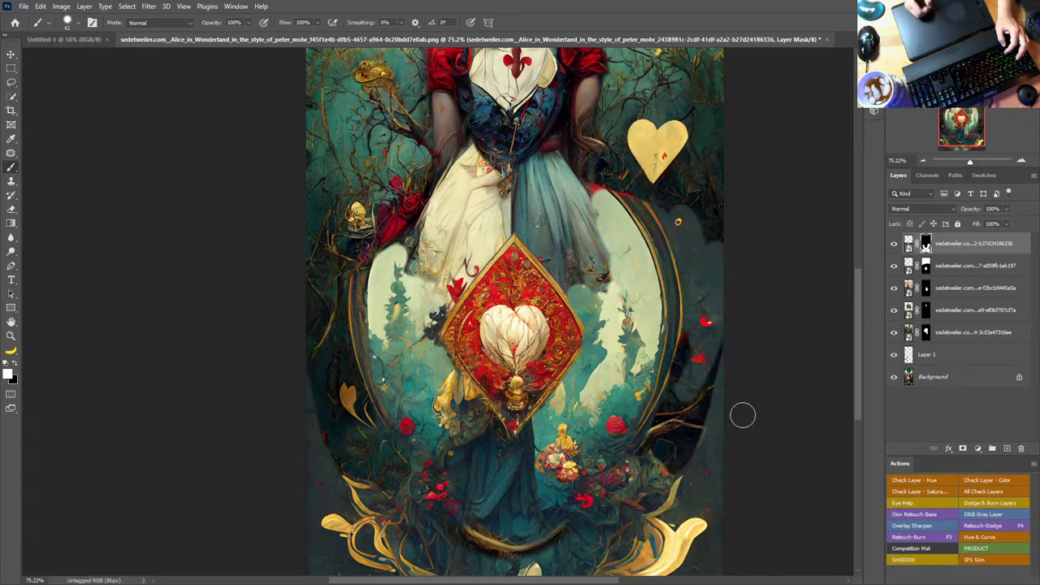
{"action": "right_click", "coordinate": [695, 369], "text": "alt"}
{"action": "mouse_move", "coordinate": [715, 373]}
{"action": "left_mouse_down"}
{"action": "mouse_move", "coordinate": [669, 434]}
{"action": "mouse_move", "coordinate": [711, 349]}
{"action": "left_mouse_up"}
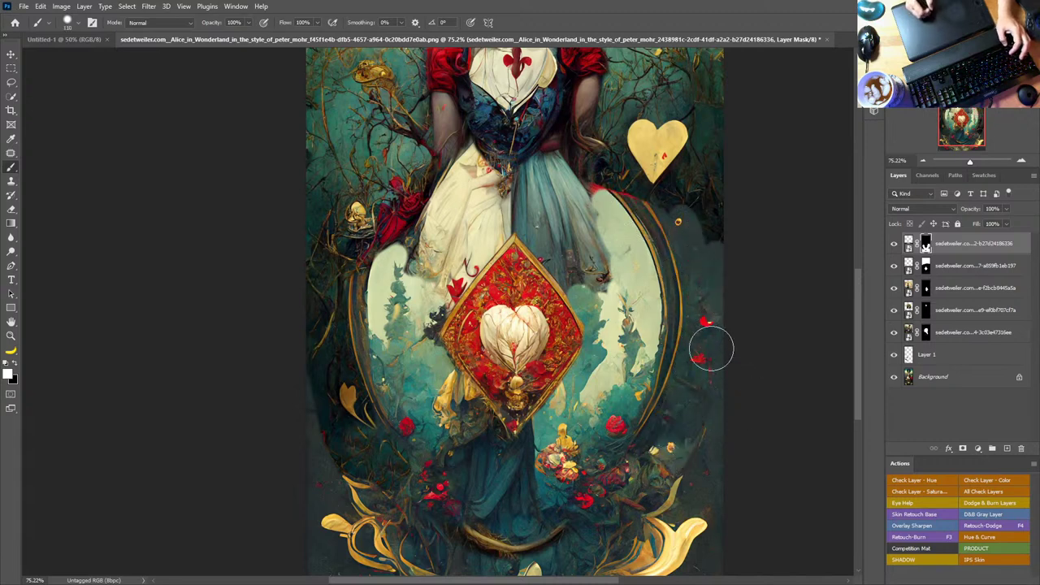
{"action": "left_click_drag", "start_coordinate": [616, 294], "coordinate": [562, 374]}
Step: Paint with black beside the diamond's upper right edge to restore the rabbit ear and the blue skirt's hem
{"action": "key", "text": "z"}
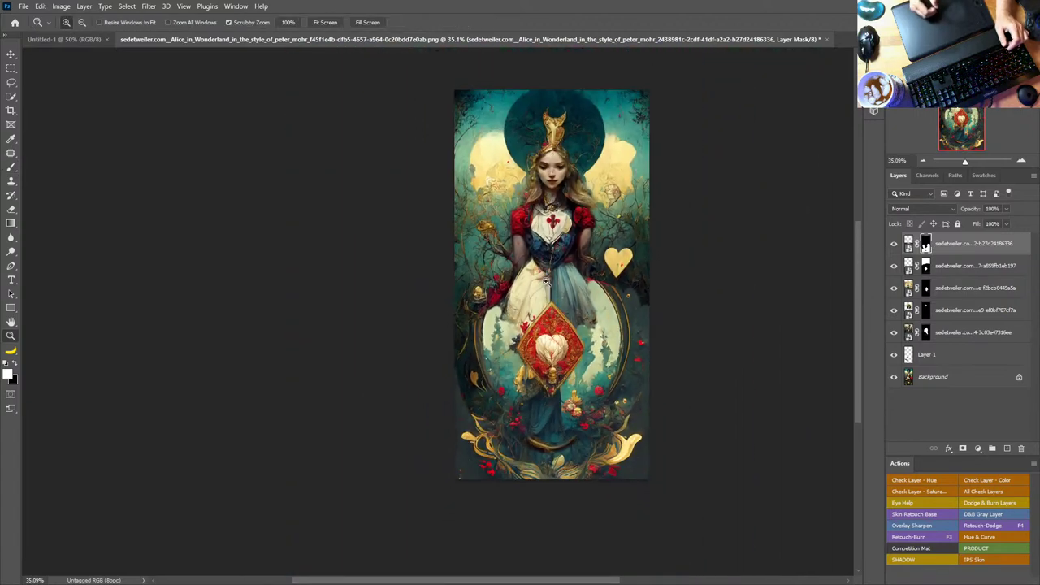
{"action": "left_click_drag", "start_coordinate": [540, 324], "coordinate": [649, 289]}
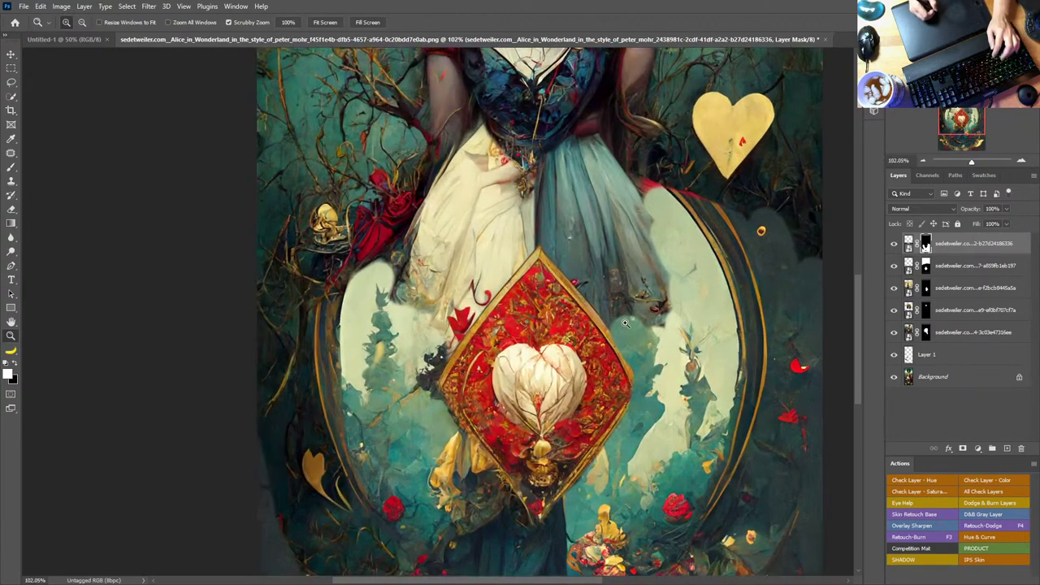
{"action": "left_click_drag", "start_coordinate": [626, 323], "coordinate": [651, 322]}
{"action": "key", "text": "b"}
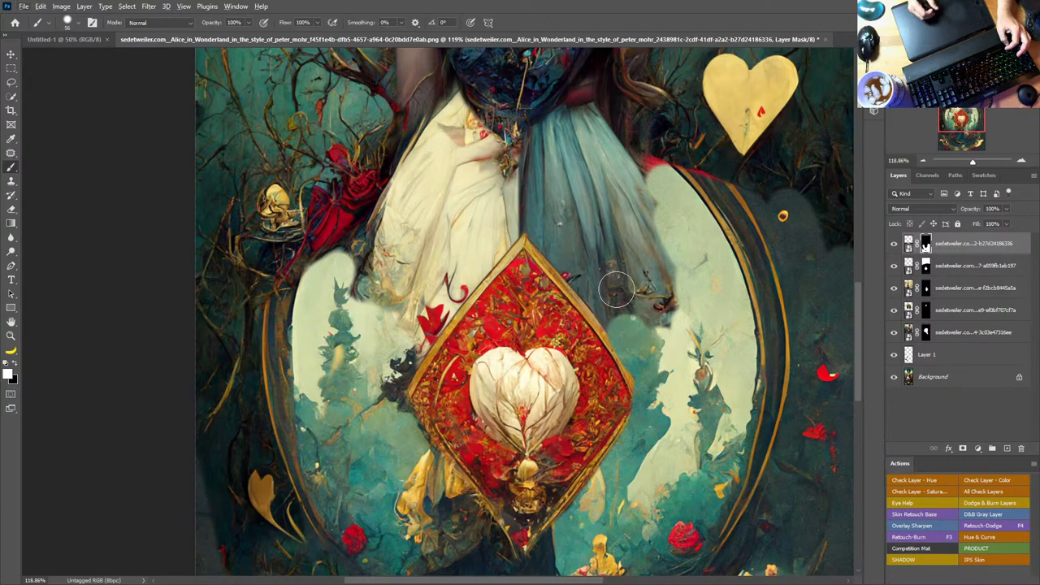
{"action": "right_click", "coordinate": [631, 341], "text": "alt"}
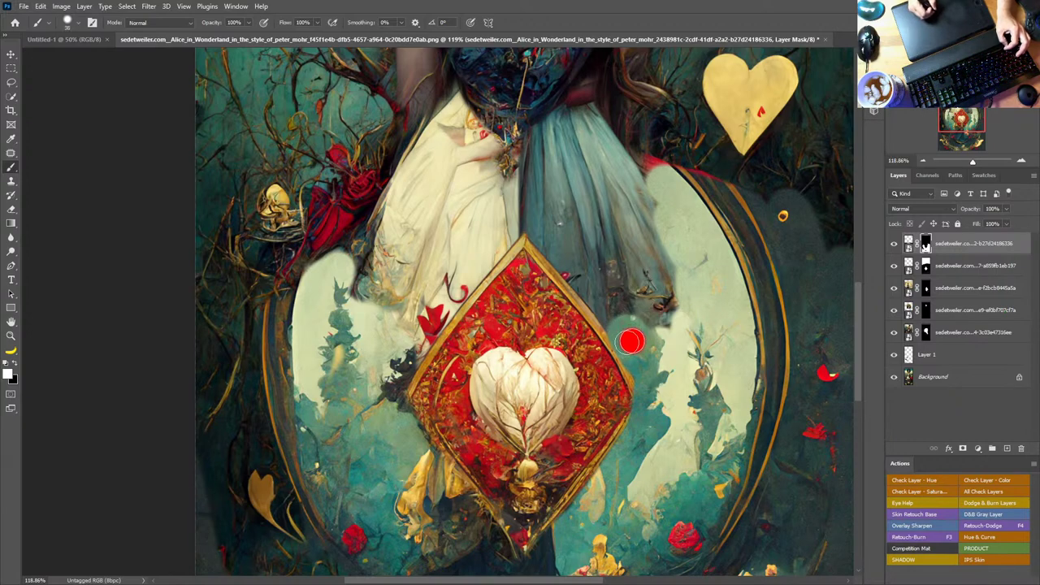
{"action": "mouse_move", "coordinate": [624, 319]}
{"action": "left_mouse_down"}
{"action": "mouse_move", "coordinate": [636, 351]}
{"action": "mouse_move", "coordinate": [663, 329]}
{"action": "mouse_move", "coordinate": [665, 302]}
{"action": "left_mouse_up"}
Step: Restore the blue skirt's ornate right corner with black, and cover the remaining red cloth at the frame's top with white
{"action": "key", "text": "x"}
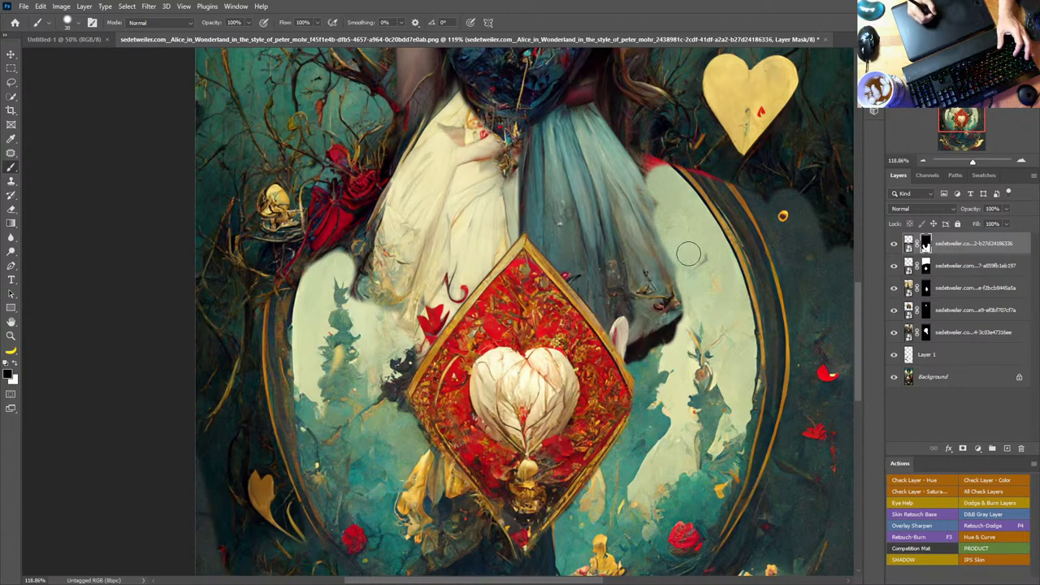
{"action": "mouse_move", "coordinate": [647, 221]}
{"action": "left_mouse_down"}
{"action": "mouse_move", "coordinate": [676, 305]}
{"action": "mouse_move", "coordinate": [660, 250]}
{"action": "mouse_move", "coordinate": [686, 301]}
{"action": "mouse_move", "coordinate": [669, 257]}
{"action": "mouse_move", "coordinate": [692, 286]}
{"action": "mouse_move", "coordinate": [702, 280]}
{"action": "mouse_move", "coordinate": [648, 213]}
{"action": "left_mouse_up"}
{"action": "key", "text": "x"}
{"action": "left_click_drag", "start_coordinate": [668, 165], "coordinate": [657, 175]}
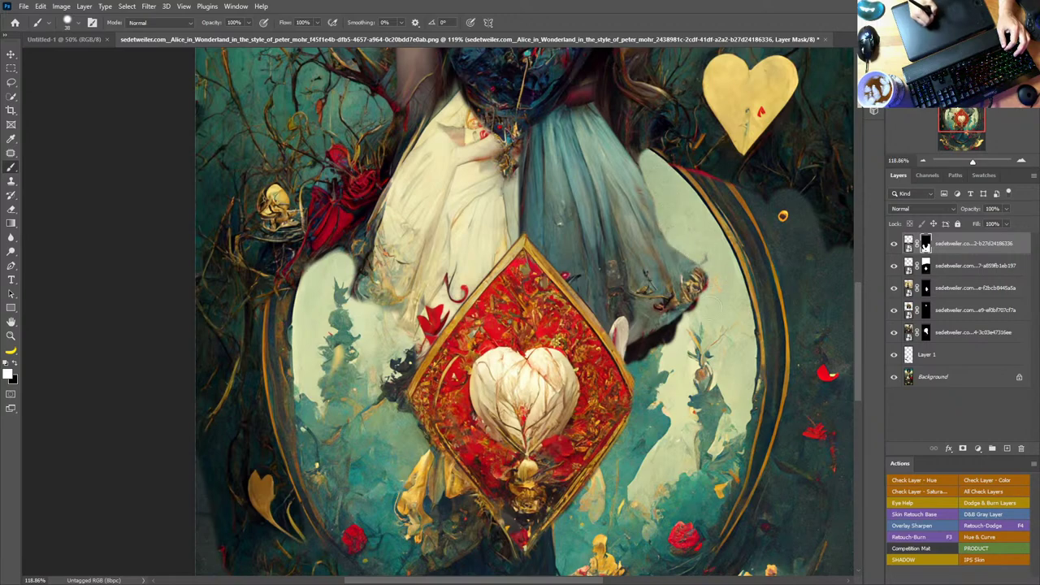
Step: Paint the mask with white beneath the blue skirt's right corner and along the oval frame's upper right, revealing its curve up to the waist
{"action": "mouse_move", "coordinate": [724, 321]}
{"action": "left_mouse_down"}
{"action": "mouse_move", "coordinate": [718, 289]}
{"action": "mouse_move", "coordinate": [702, 315]}
{"action": "mouse_move", "coordinate": [632, 351]}
{"action": "left_mouse_up"}
{"action": "left_click_drag", "start_coordinate": [712, 215], "coordinate": [618, 308]}
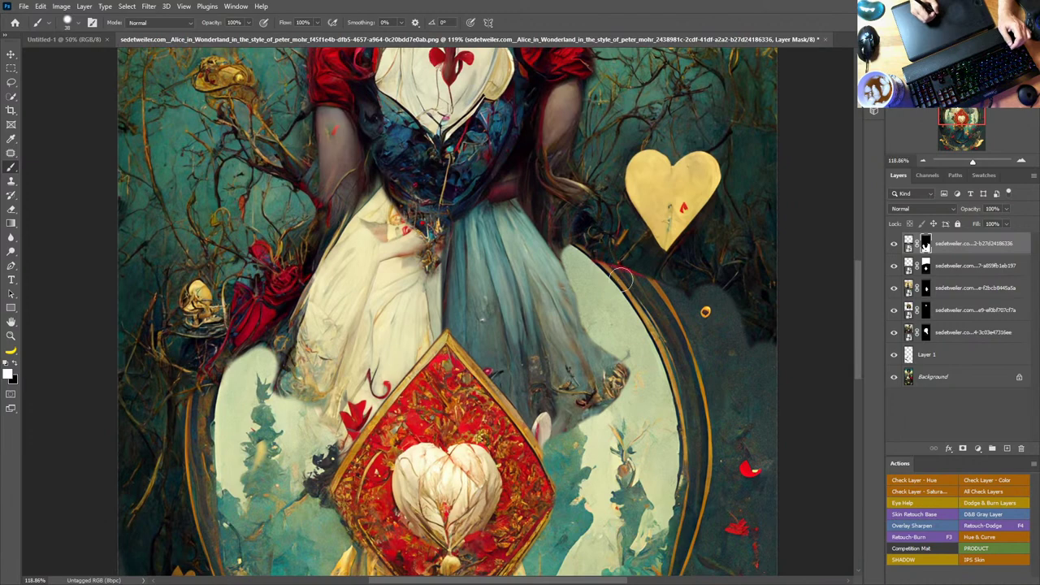
{"action": "mouse_move", "coordinate": [585, 237]}
{"action": "left_mouse_down"}
{"action": "mouse_move", "coordinate": [630, 260]}
{"action": "mouse_move", "coordinate": [652, 294]}
{"action": "left_mouse_up"}
{"action": "mouse_move", "coordinate": [610, 248]}
{"action": "left_mouse_down"}
{"action": "mouse_move", "coordinate": [589, 236]}
{"action": "mouse_move", "coordinate": [568, 245]}
{"action": "mouse_move", "coordinate": [539, 210]}
{"action": "mouse_move", "coordinate": [543, 236]}
{"action": "left_mouse_up"}
{"action": "mouse_move", "coordinate": [554, 199]}
{"action": "left_mouse_down", "text": "alt"}
{"action": "mouse_move", "coordinate": [541, 212]}
{"action": "mouse_move", "coordinate": [698, 314]}
{"action": "mouse_move", "coordinate": [709, 305]}
{"action": "left_mouse_up", "text": "alt"}
{"action": "left_click_drag", "start_coordinate": [677, 265], "coordinate": [650, 265], "text": "alt"}
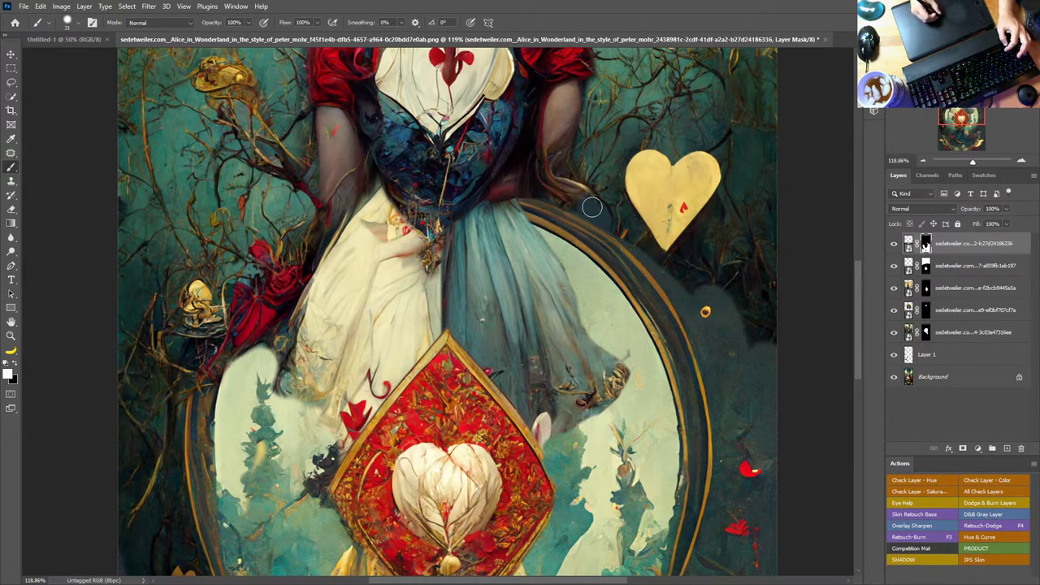
Step: Restore the dark foliage outside the frame's upper right with black, and cover the exposed red cloth there with white
{"action": "key", "text": "x"}
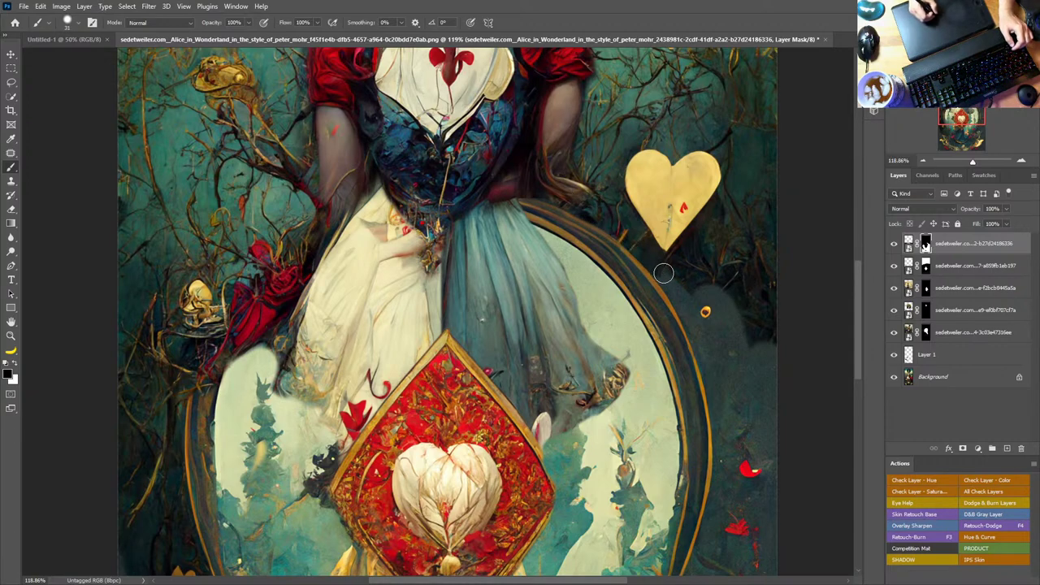
{"action": "left_click_drag", "start_coordinate": [678, 295], "coordinate": [702, 329]}
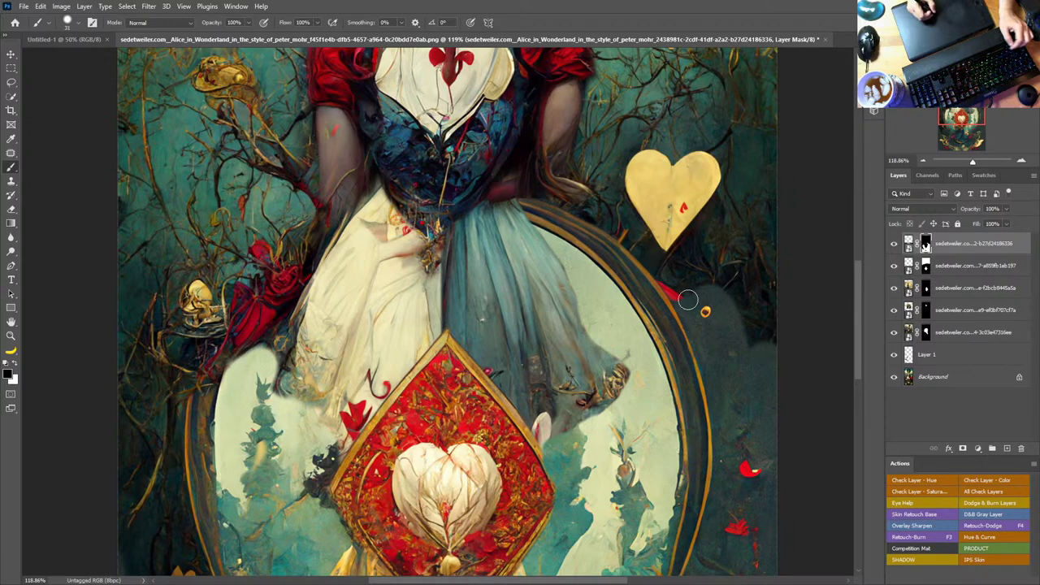
{"action": "key", "text": "x"}
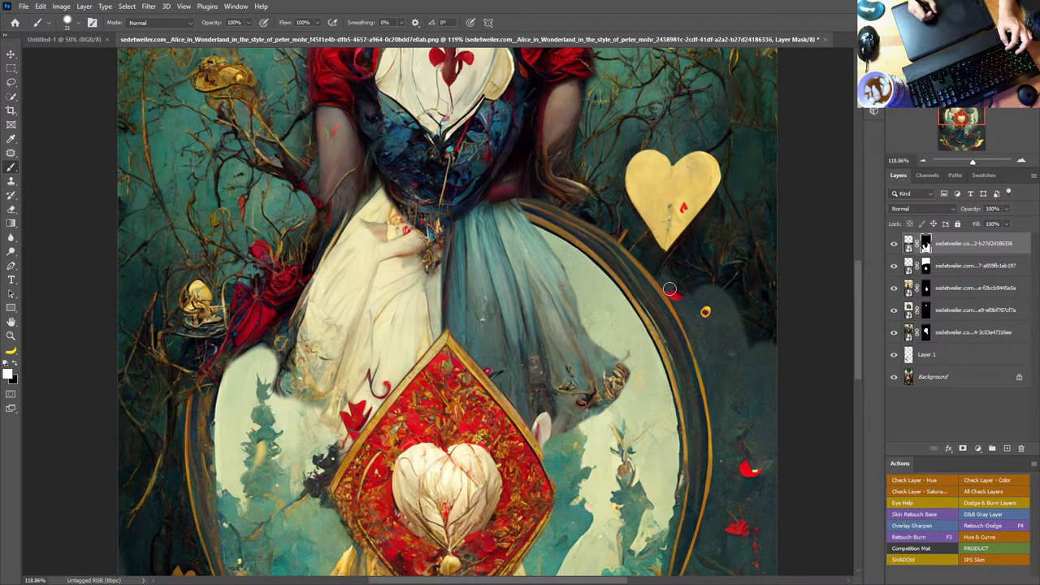
{"action": "left_click_drag", "start_coordinate": [701, 307], "coordinate": [834, 266]}
{"action": "left_click_drag", "start_coordinate": [596, 357], "coordinate": [573, 424]}
Step: Paint with white over the red cloth beside the white skirt to reveal the oval frame's upper left curve up to the waist
{"action": "key", "text": "z"}
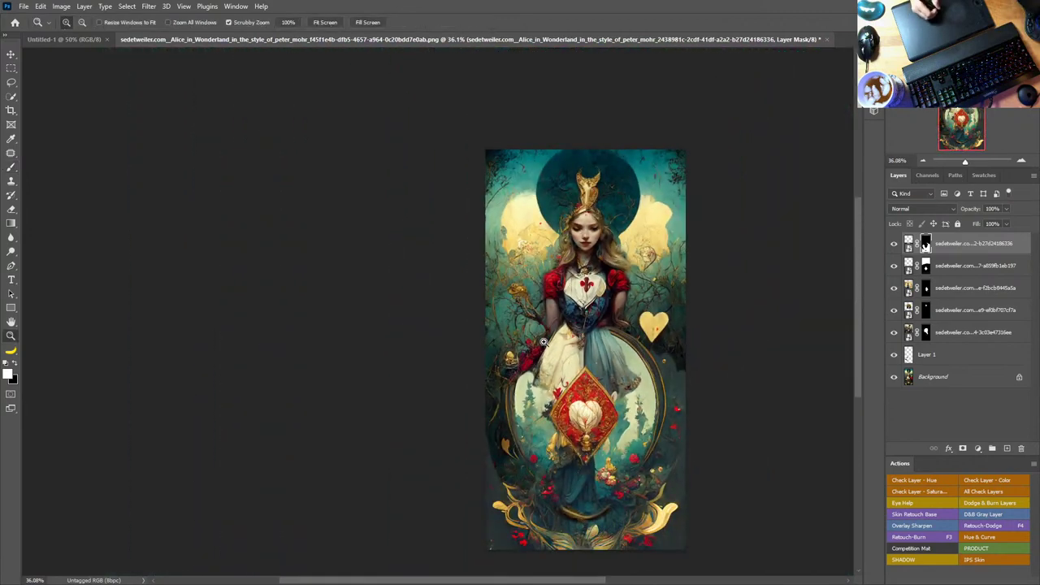
{"action": "scroll", "coordinate": [506, 305], "scroll_direction": "up", "scroll_amount": 10}
{"action": "key", "text": "b"}
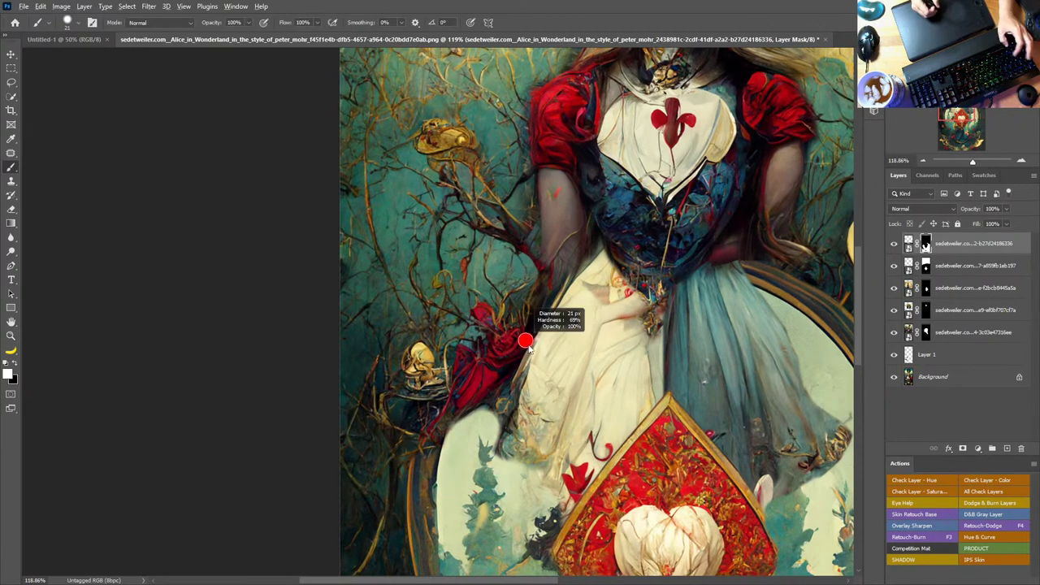
{"action": "mouse_move", "coordinate": [471, 401]}
{"action": "left_mouse_down"}
{"action": "mouse_move", "coordinate": [434, 444]}
{"action": "mouse_move", "coordinate": [448, 372]}
{"action": "mouse_move", "coordinate": [527, 292]}
{"action": "mouse_move", "coordinate": [510, 350]}
{"action": "mouse_move", "coordinate": [523, 331]}
{"action": "mouse_move", "coordinate": [520, 361]}
{"action": "mouse_move", "coordinate": [491, 447]}
{"action": "mouse_move", "coordinate": [540, 481]}
{"action": "left_mouse_up"}
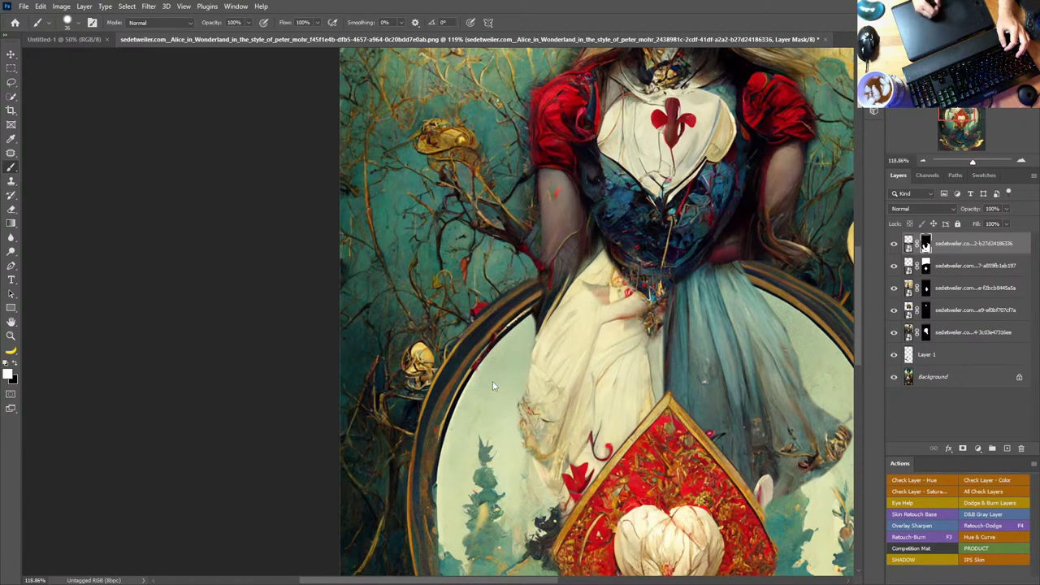
{"action": "mouse_move", "coordinate": [523, 295]}
{"action": "left_mouse_down"}
{"action": "mouse_move", "coordinate": [601, 249]}
{"action": "mouse_move", "coordinate": [603, 264]}
{"action": "mouse_move", "coordinate": [569, 277]}
{"action": "left_mouse_up"}
{"action": "right_click", "coordinate": [594, 264], "text": "alt"}
{"action": "right_click", "coordinate": [561, 277], "text": "alt"}
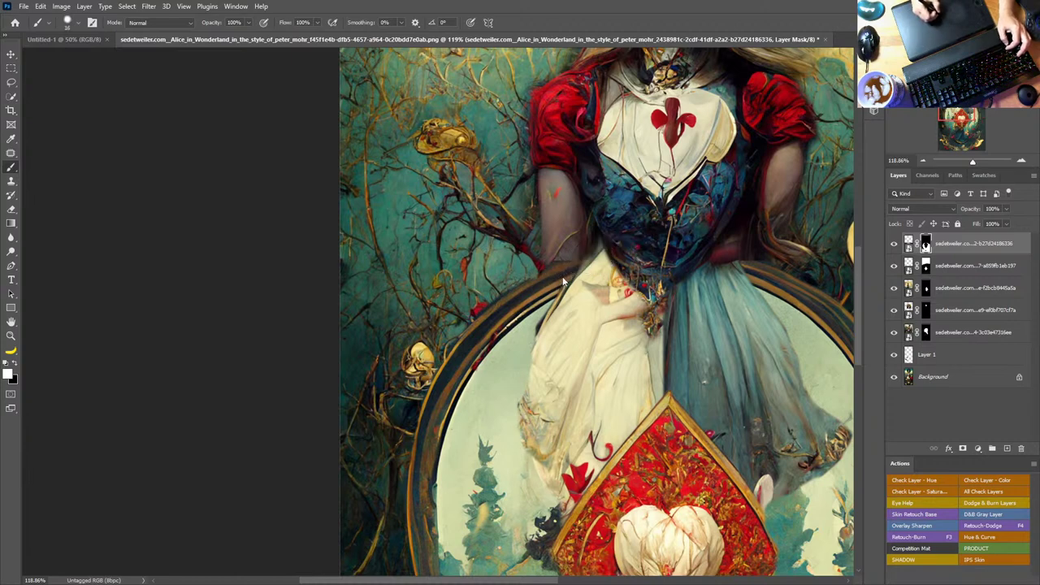
{"action": "left_click_drag", "start_coordinate": [557, 300], "coordinate": [534, 347]}
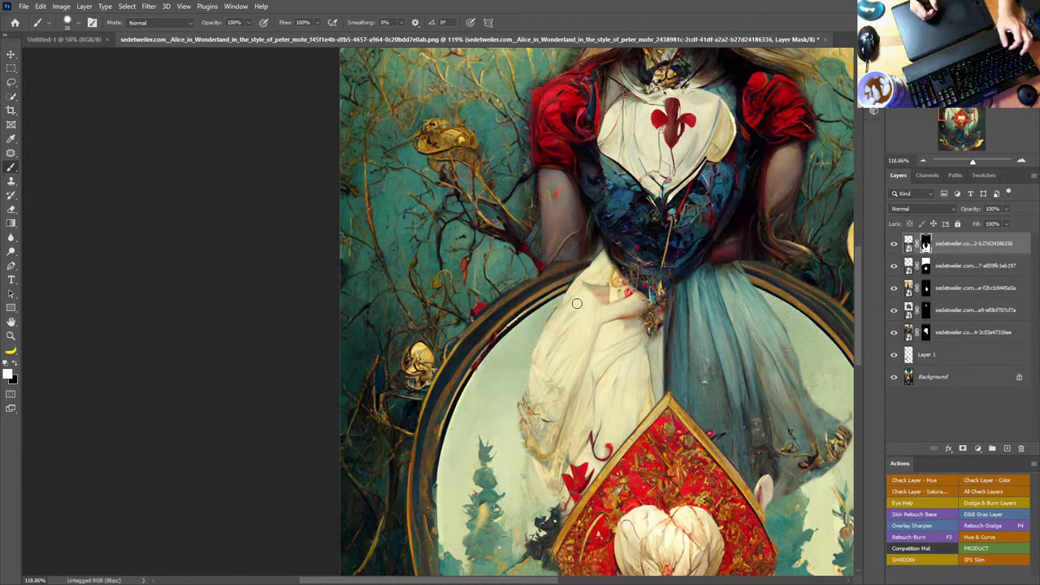
Step: Touch up the mask with black and white where the oval frame's top meets the arms and waist
{"action": "key", "text": "x"}
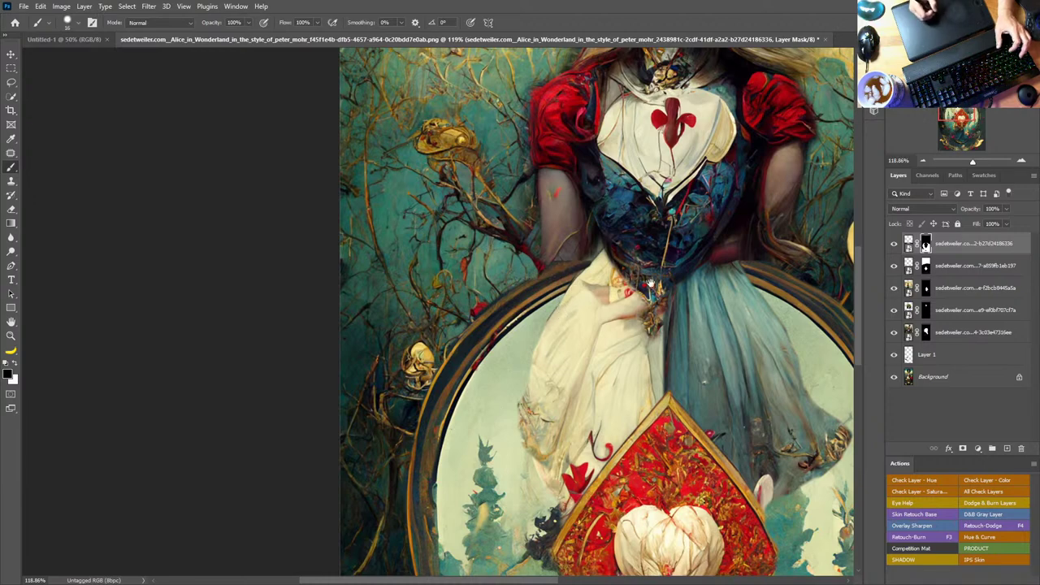
{"action": "left_click_drag", "start_coordinate": [651, 283], "coordinate": [484, 388]}
{"action": "left_click_drag", "start_coordinate": [580, 428], "coordinate": [578, 357]}
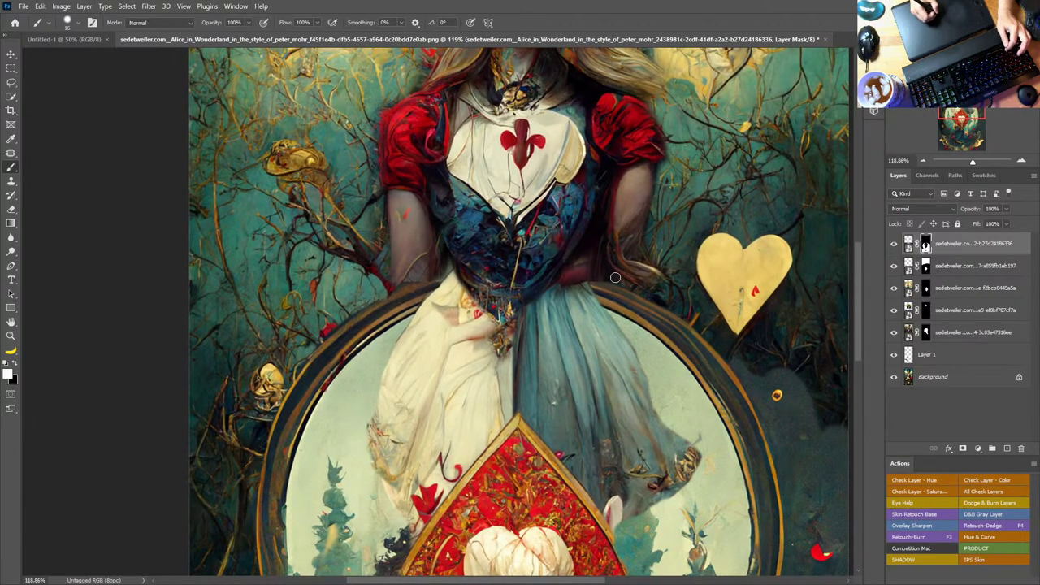
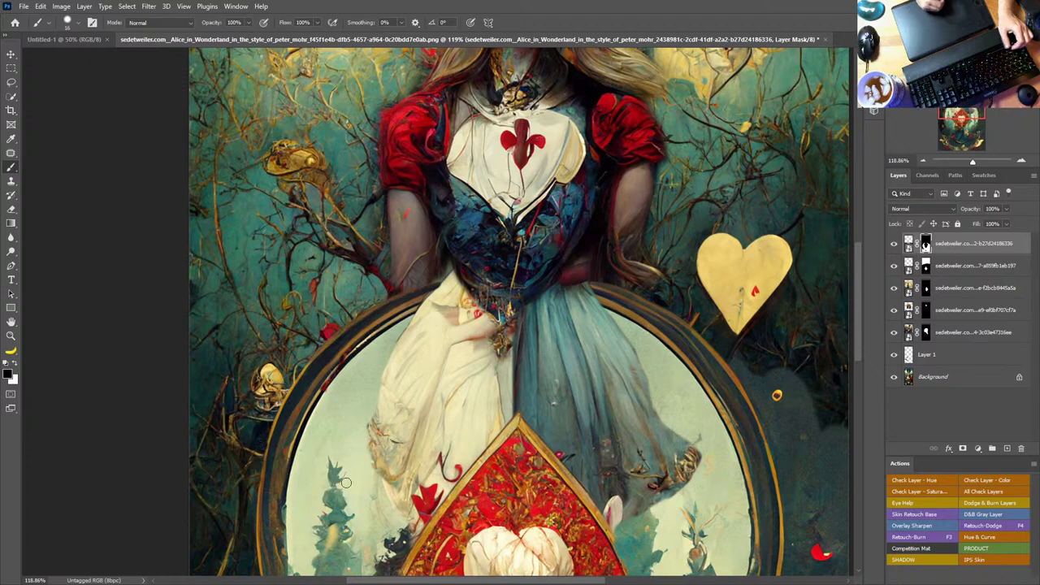
{"action": "left_click_drag", "start_coordinate": [345, 483], "coordinate": [329, 350]}
Step: Bring the diamond's layer to the top of the layer stack and move the diamond up over the woman's chest
{"action": "key", "text": "z"}
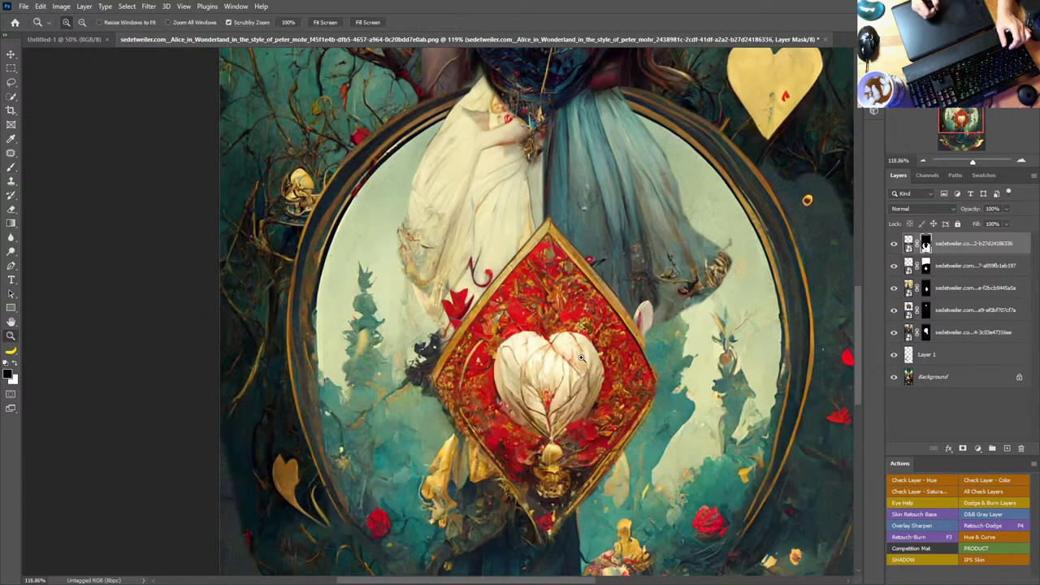
{"action": "left_click_drag", "start_coordinate": [586, 356], "coordinate": [565, 410]}
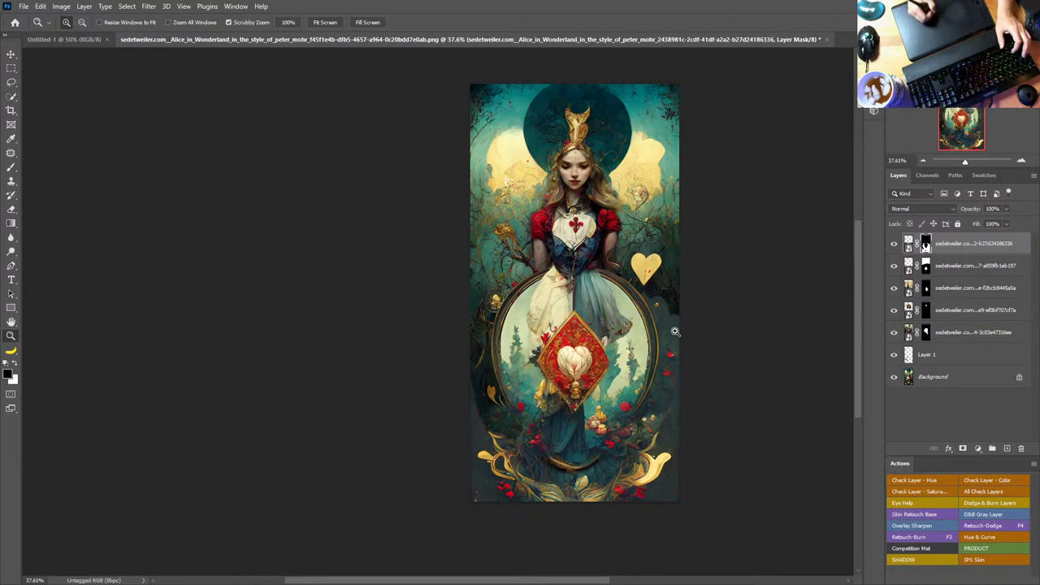
{"action": "left_click_drag", "start_coordinate": [657, 317], "coordinate": [690, 317]}
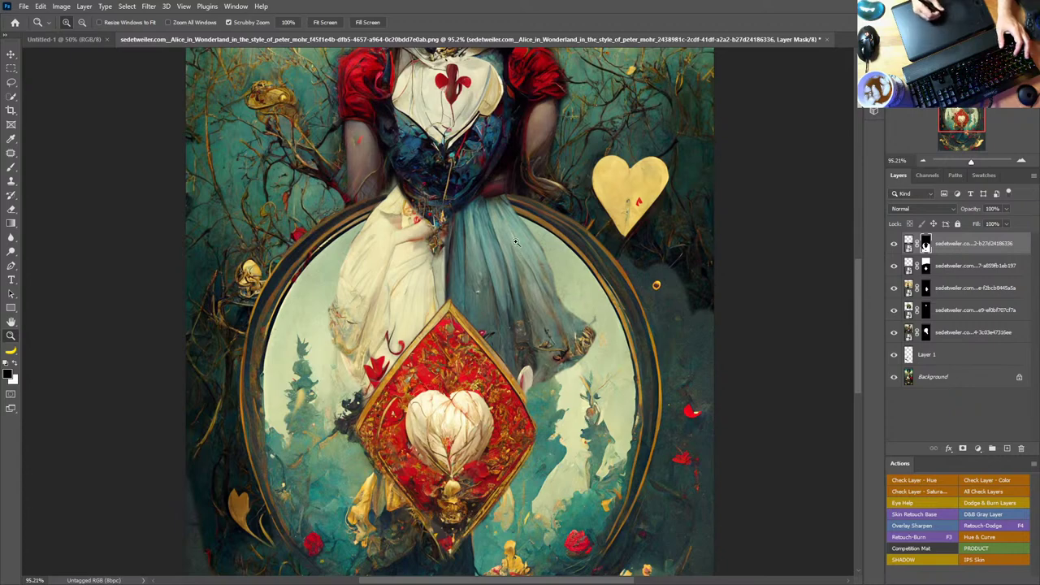
{"action": "left_click_drag", "start_coordinate": [624, 414], "coordinate": [653, 273]}
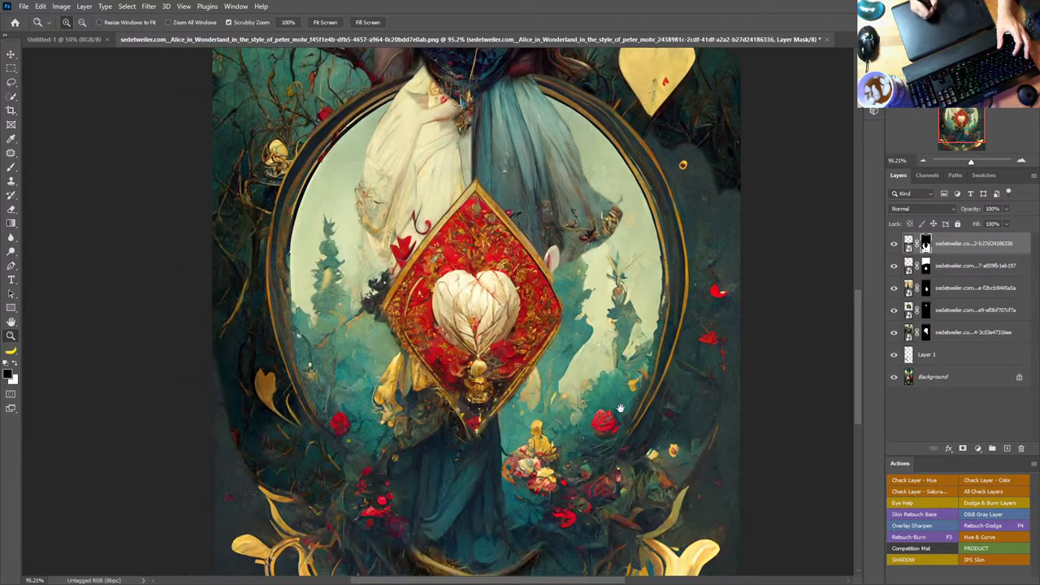
{"action": "left_click_drag", "start_coordinate": [622, 424], "coordinate": [671, 398]}
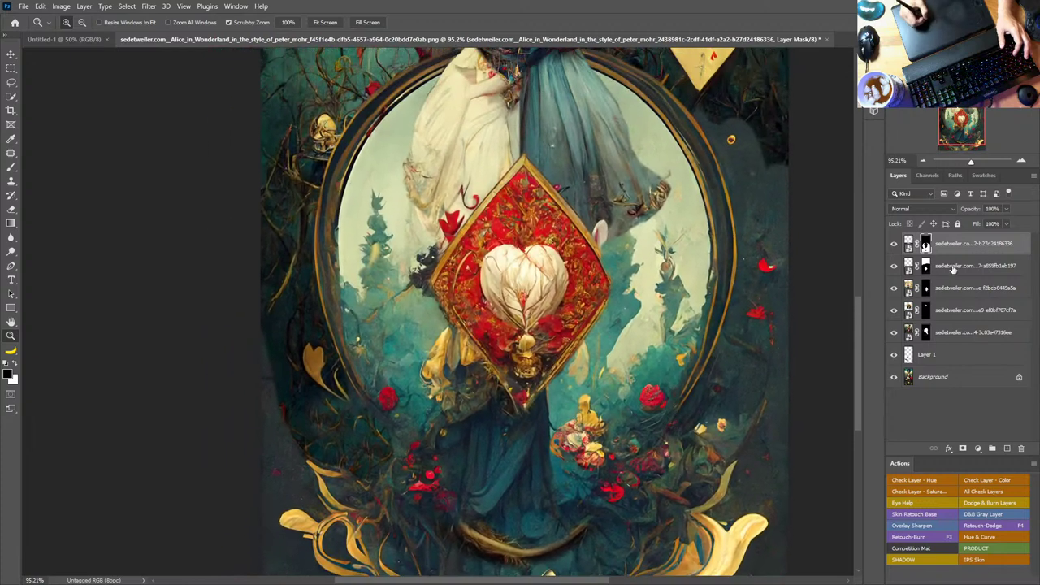
{"action": "left_click", "coordinate": [939, 273]}
{"action": "key", "text": "b"}
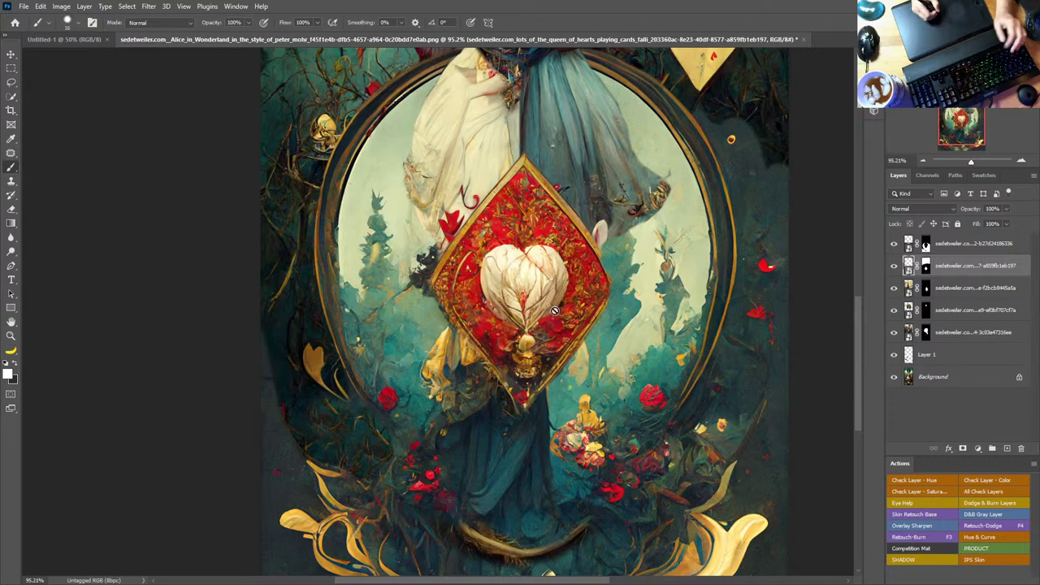
{"action": "left_click", "coordinate": [533, 345]}
{"action": "key", "text": "v"}
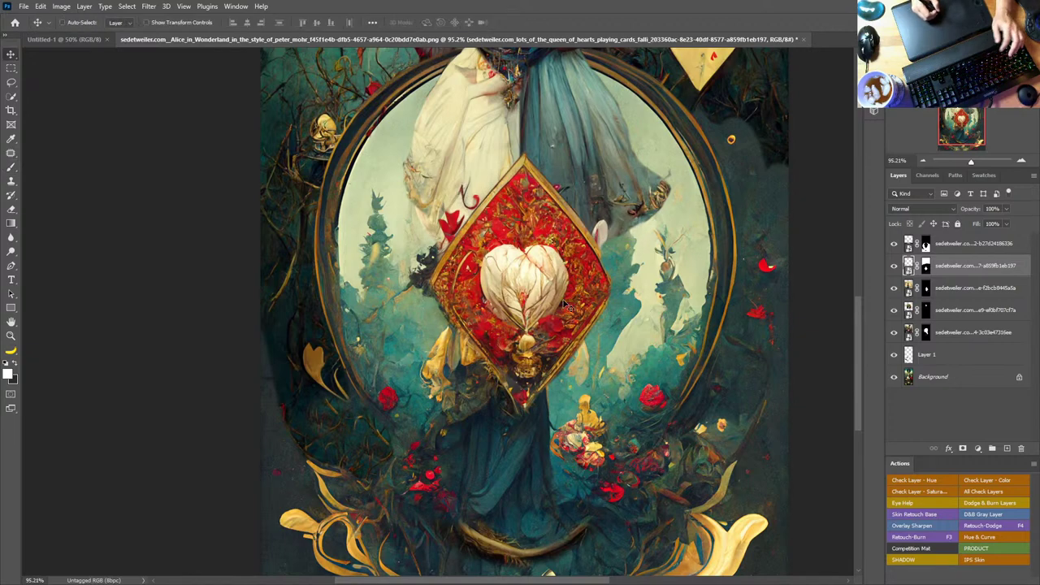
{"action": "mouse_move", "coordinate": [557, 299]}
{"action": "left_mouse_down"}
{"action": "mouse_move", "coordinate": [500, 427]}
{"action": "mouse_move", "coordinate": [578, 341]}
{"action": "mouse_move", "coordinate": [566, 316]}
{"action": "mouse_move", "coordinate": [418, 203]}
{"action": "mouse_move", "coordinate": [414, 227]}
{"action": "mouse_move", "coordinate": [459, 244]}
{"action": "left_mouse_up"}
{"action": "left_click_drag", "start_coordinate": [940, 261], "coordinate": [940, 241]}
{"action": "left_click_drag", "start_coordinate": [385, 248], "coordinate": [501, 115]}
Step: Activate the diamond layer's mask for editing with the Gradient tool
{"action": "key", "text": "z"}
{"action": "left_click_drag", "start_coordinate": [602, 315], "coordinate": [585, 359]}
{"action": "key", "text": "l"}
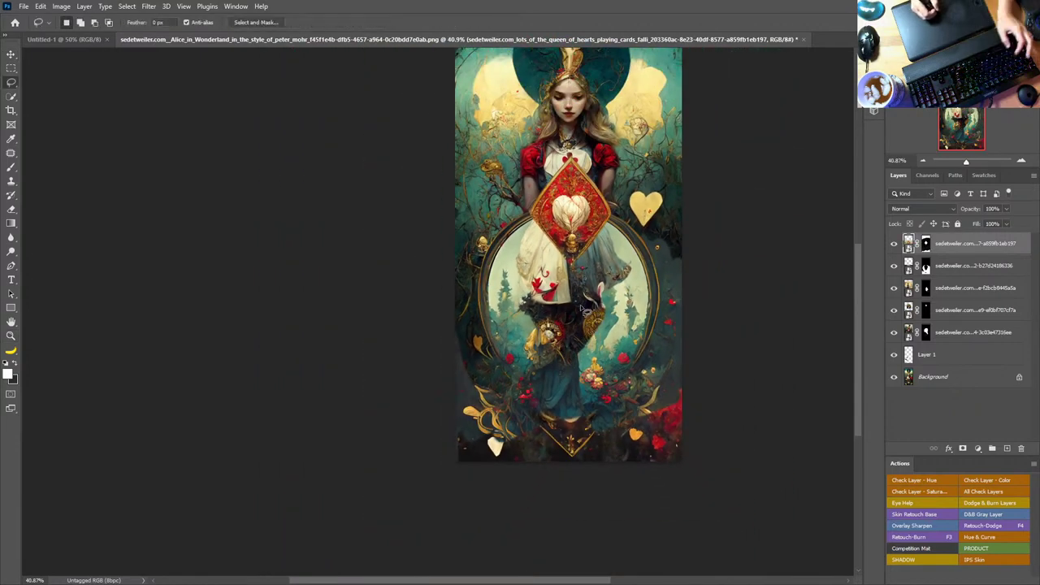
{"action": "key", "text": "g"}
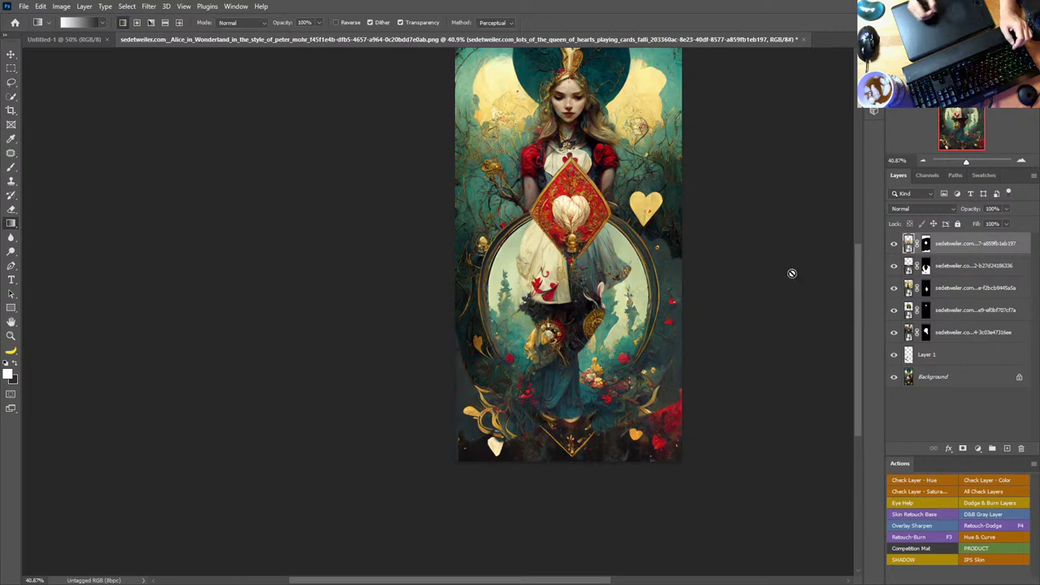
{"action": "left_click", "coordinate": [927, 244]}
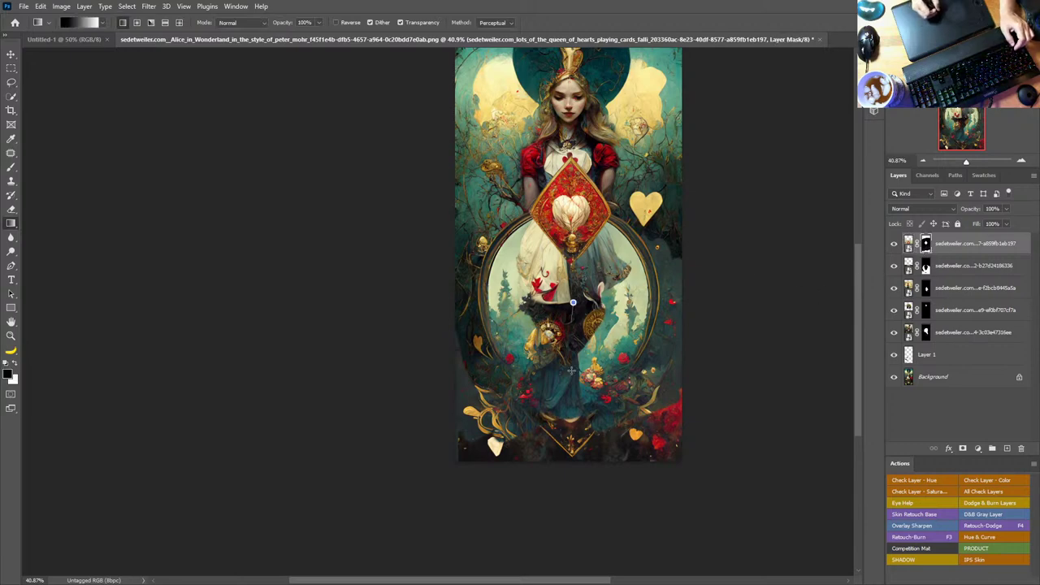
Step: Try to hide the unwanted lower part of the diamond layer with a black-to-white gradient on its mask, and undo it
{"action": "left_click_drag", "start_coordinate": [572, 429], "coordinate": [572, 431]}
{"action": "key", "text": "ctrl+z"}
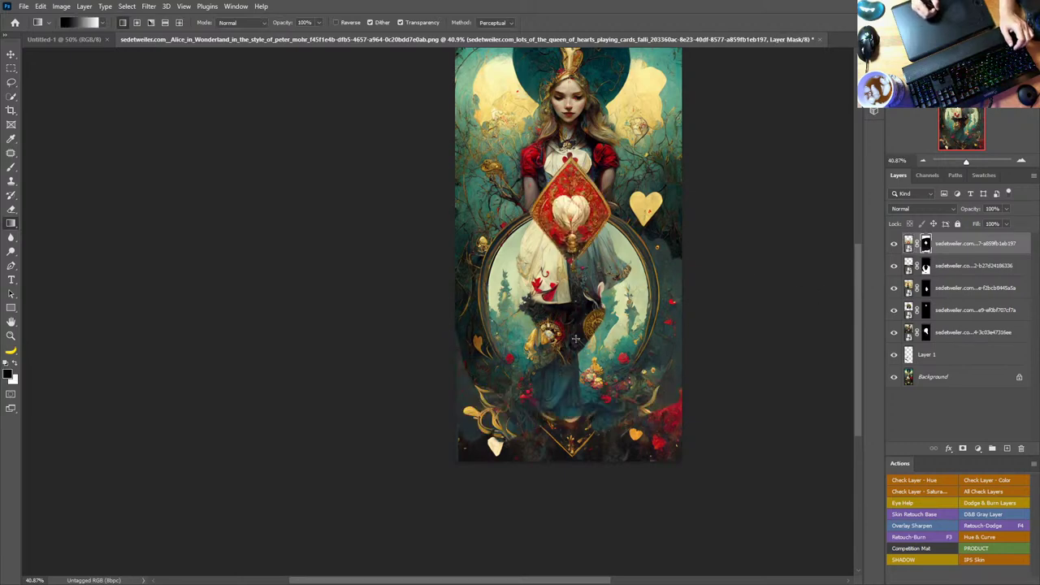
{"action": "left_click_drag", "start_coordinate": [579, 276], "coordinate": [578, 274]}
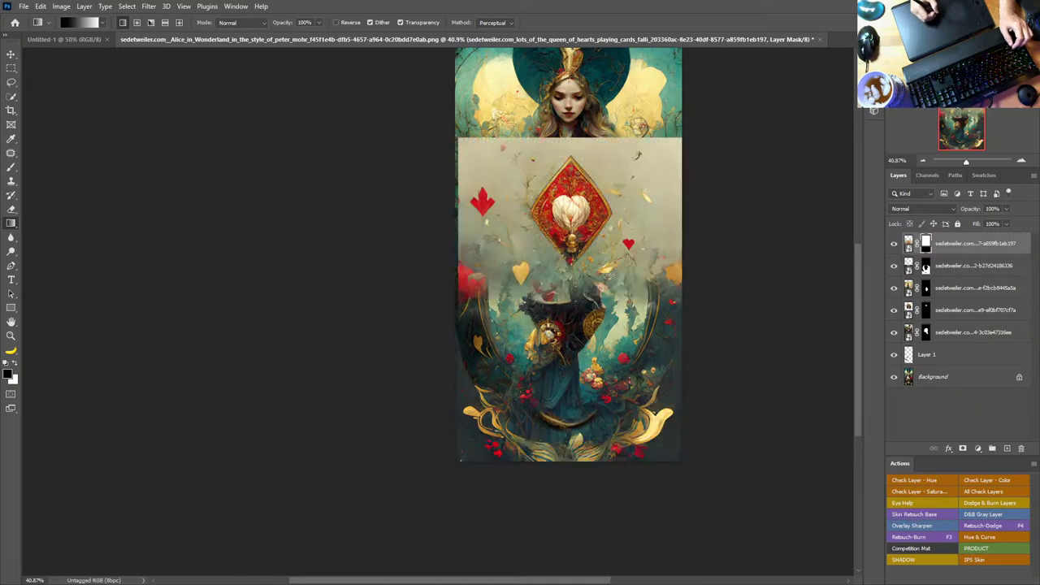
{"action": "key", "text": "ctrl+z"}
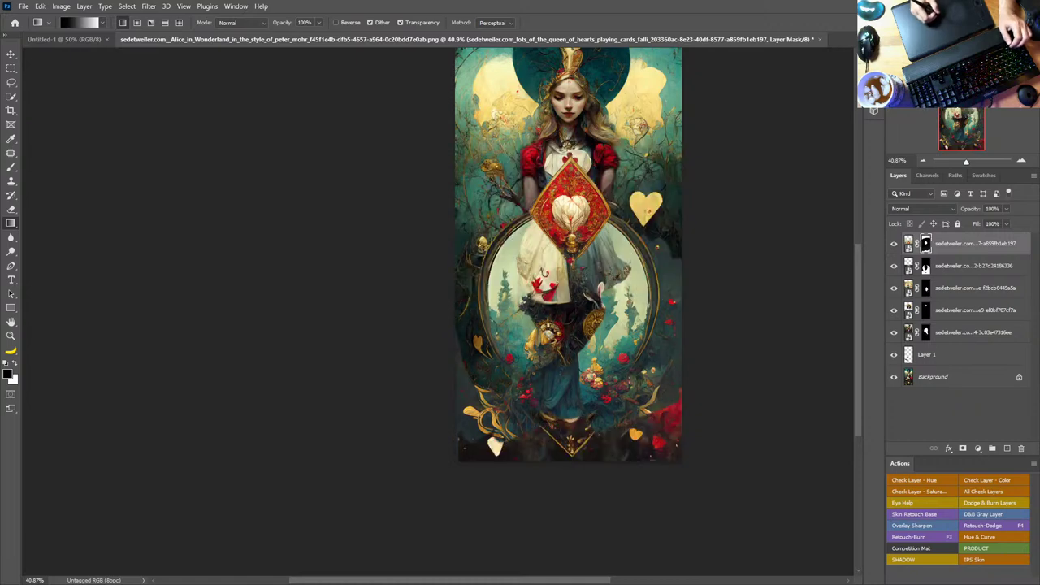
Step: Hide the diamond layer's lower part using a black-to-transparent Basics gradient on its mask, and move the diamond up beside the woman's head
{"action": "left_click", "coordinate": [102, 24]}
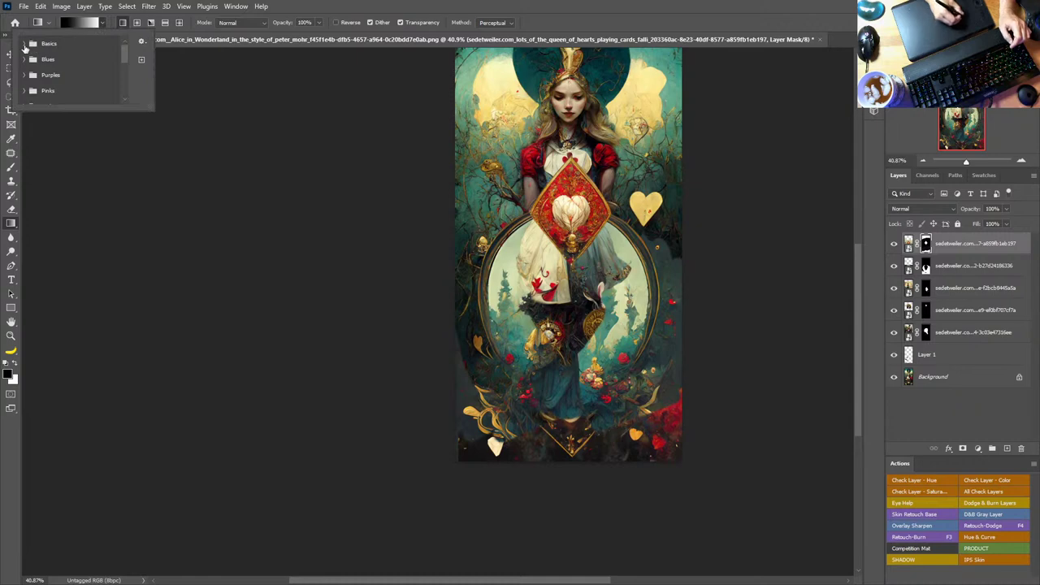
{"action": "left_click", "coordinate": [24, 44]}
{"action": "left_click", "coordinate": [54, 60]}
{"action": "left_click_drag", "start_coordinate": [598, 347], "coordinate": [598, 292]}
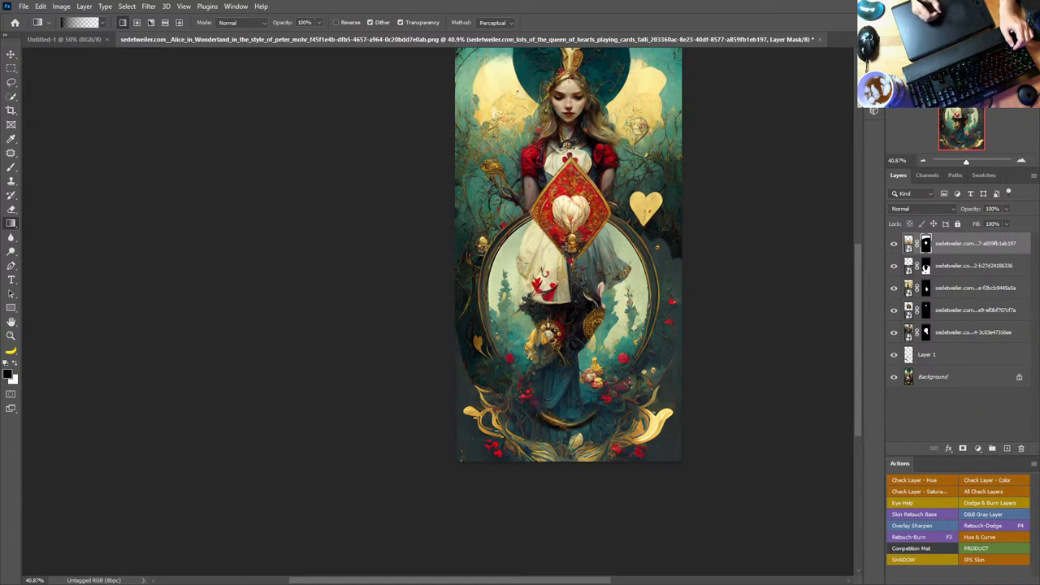
{"action": "key", "text": "v"}
{"action": "left_click_drag", "start_coordinate": [631, 294], "coordinate": [594, 213]}
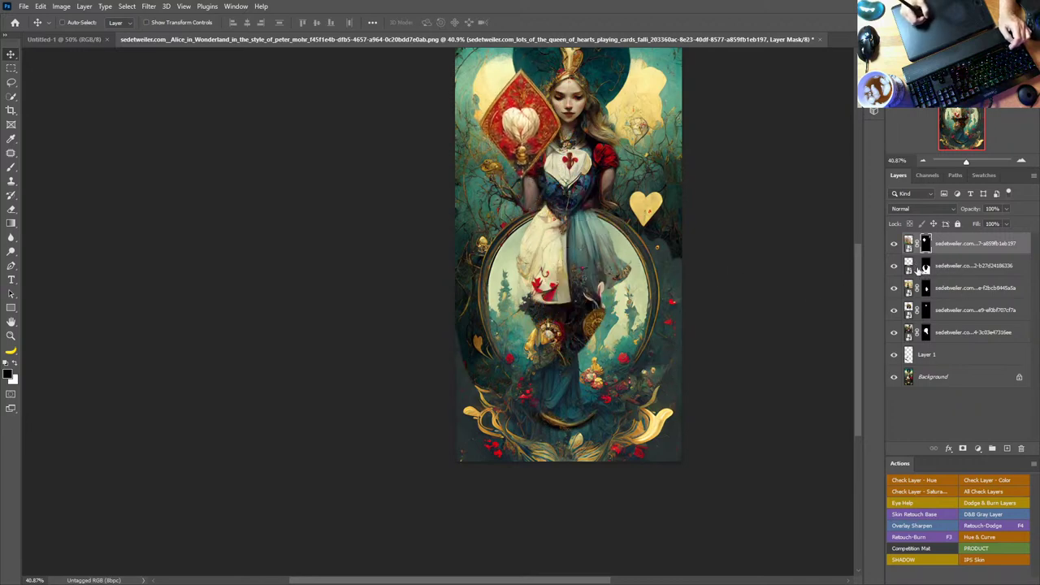
Step: On the landscape layer's mask, paint with white below the skirts to replace the dark ornaments and gold medallion with the landscape
{"action": "left_click", "coordinate": [924, 268]}
{"action": "key", "text": "z"}
{"action": "left_click_drag", "start_coordinate": [581, 304], "coordinate": [625, 268]}
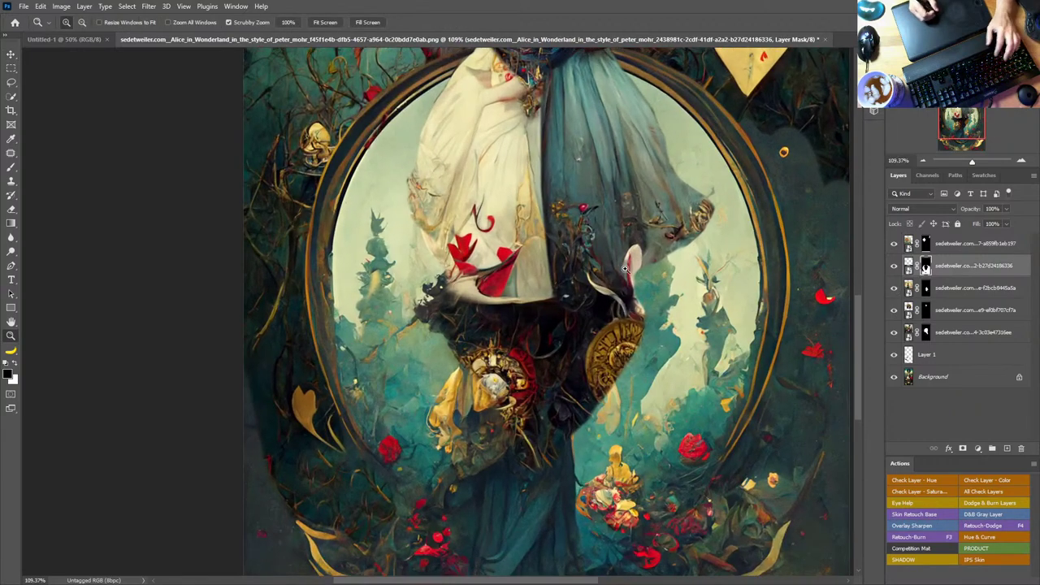
{"action": "key", "text": "b"}
{"action": "left_click_drag", "start_coordinate": [620, 340], "coordinate": [632, 341]}
{"action": "left_click_drag", "start_coordinate": [632, 341], "coordinate": [609, 403]}
{"action": "key", "text": "x"}
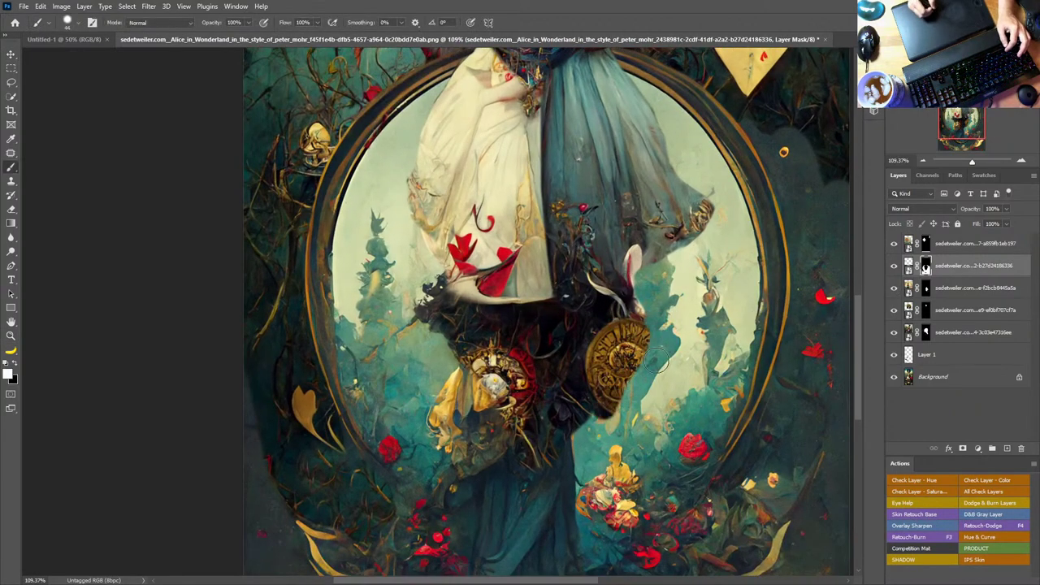
{"action": "left_click_drag", "start_coordinate": [657, 355], "coordinate": [663, 334]}
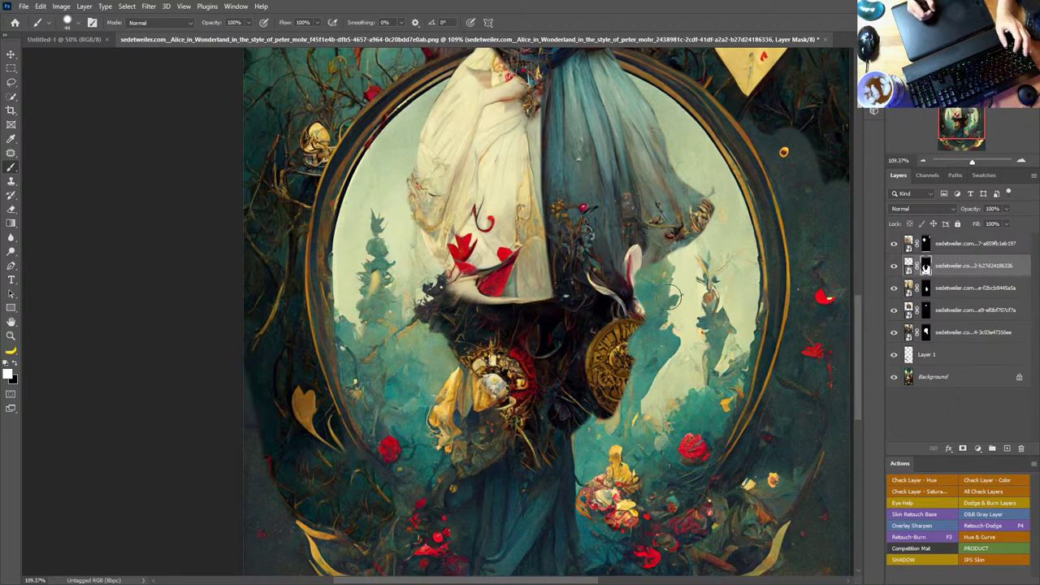
{"action": "mouse_move", "coordinate": [660, 337]}
{"action": "left_mouse_down"}
{"action": "mouse_move", "coordinate": [643, 319]}
{"action": "mouse_move", "coordinate": [596, 413]}
{"action": "mouse_move", "coordinate": [575, 366]}
{"action": "mouse_move", "coordinate": [561, 432]}
{"action": "mouse_move", "coordinate": [549, 437]}
{"action": "mouse_move", "coordinate": [494, 358]}
{"action": "mouse_move", "coordinate": [511, 421]}
{"action": "mouse_move", "coordinate": [555, 449]}
{"action": "mouse_move", "coordinate": [491, 407]}
{"action": "mouse_move", "coordinate": [422, 321]}
{"action": "mouse_move", "coordinate": [422, 302]}
{"action": "mouse_move", "coordinate": [456, 323]}
{"action": "mouse_move", "coordinate": [535, 321]}
{"action": "mouse_move", "coordinate": [520, 363]}
{"action": "mouse_move", "coordinate": [598, 338]}
{"action": "mouse_move", "coordinate": [602, 358]}
{"action": "mouse_move", "coordinate": [623, 313]}
{"action": "mouse_move", "coordinate": [582, 315]}
{"action": "mouse_move", "coordinate": [648, 288]}
{"action": "mouse_move", "coordinate": [524, 313]}
{"action": "left_mouse_up"}
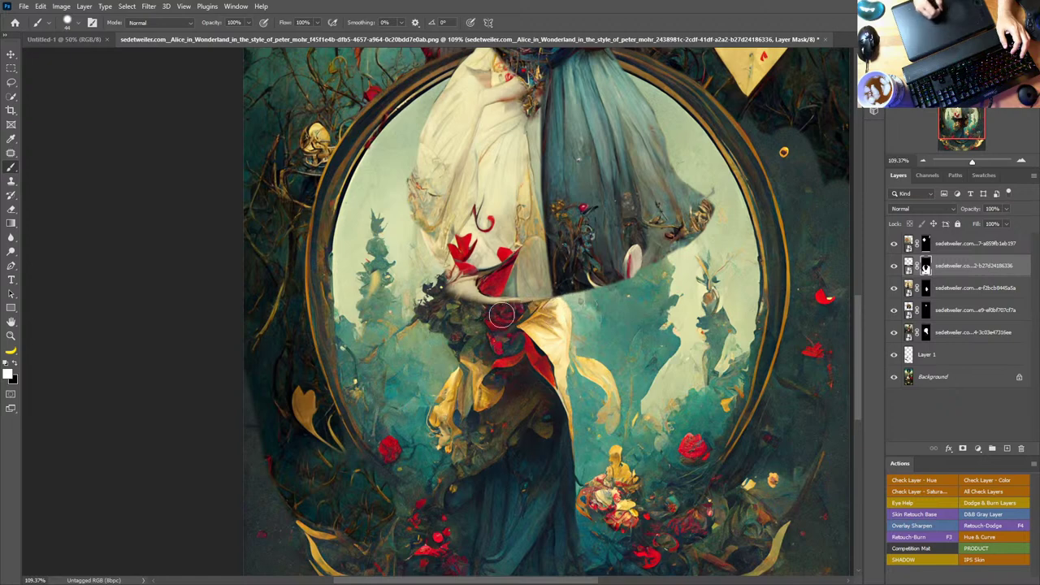
Step: Paint with black along the white skirt's lower left edge to restore its flared hem
{"action": "key", "text": "x"}
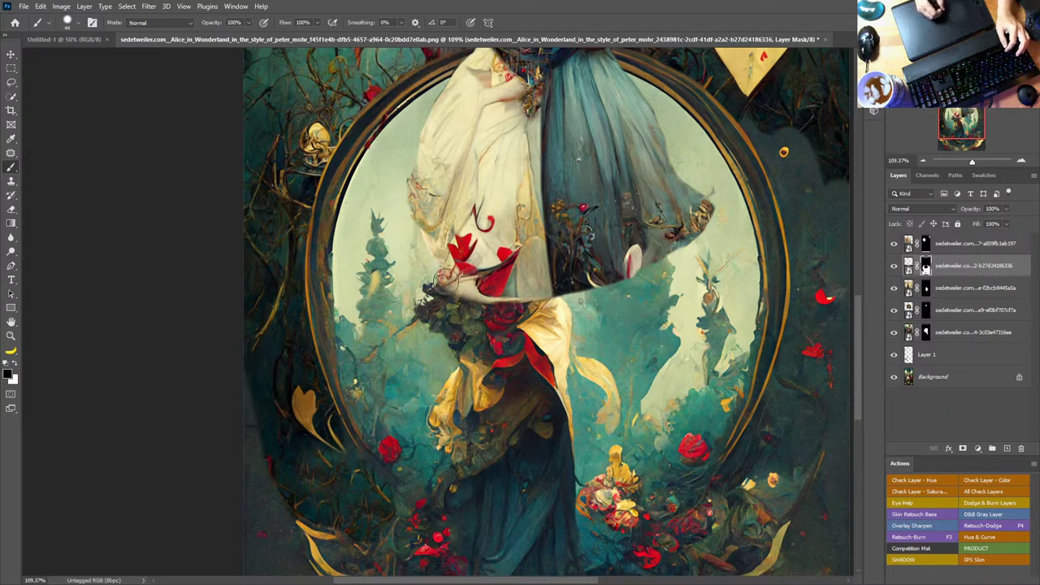
{"action": "mouse_move", "coordinate": [430, 271]}
{"action": "left_mouse_down"}
{"action": "mouse_move", "coordinate": [438, 202]}
{"action": "mouse_move", "coordinate": [427, 229]}
{"action": "mouse_move", "coordinate": [420, 213]}
{"action": "mouse_move", "coordinate": [398, 230]}
{"action": "mouse_move", "coordinate": [422, 195]}
{"action": "mouse_move", "coordinate": [414, 187]}
{"action": "mouse_move", "coordinate": [431, 147]}
{"action": "mouse_move", "coordinate": [400, 172]}
{"action": "left_mouse_up"}
{"action": "key", "text": "x"}
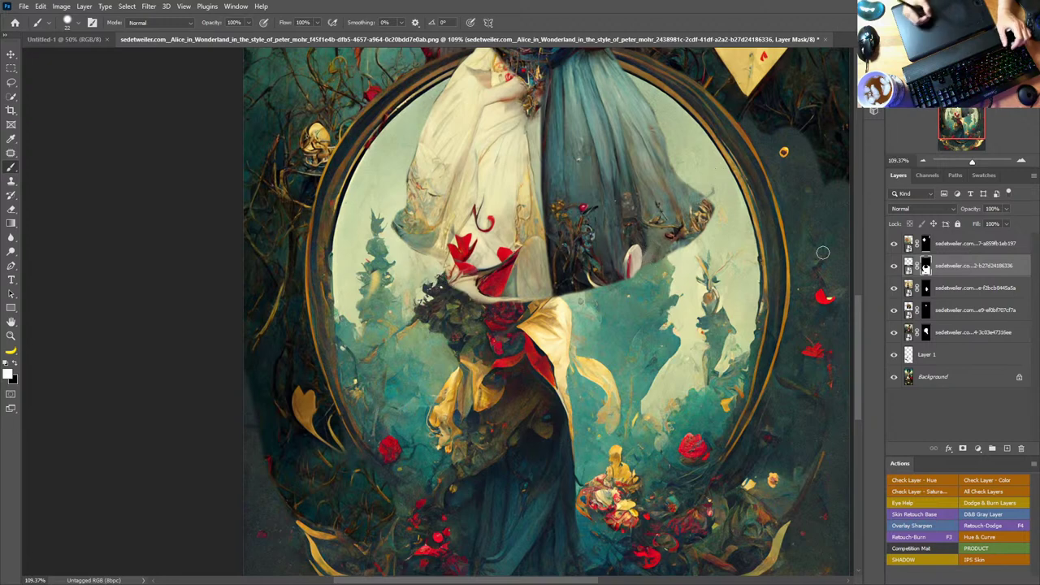
Step: Move the red diamond layer from beside the woman's head down to the centre of the oval frame
{"action": "left_click_drag", "start_coordinate": [694, 227], "coordinate": [719, 367]}
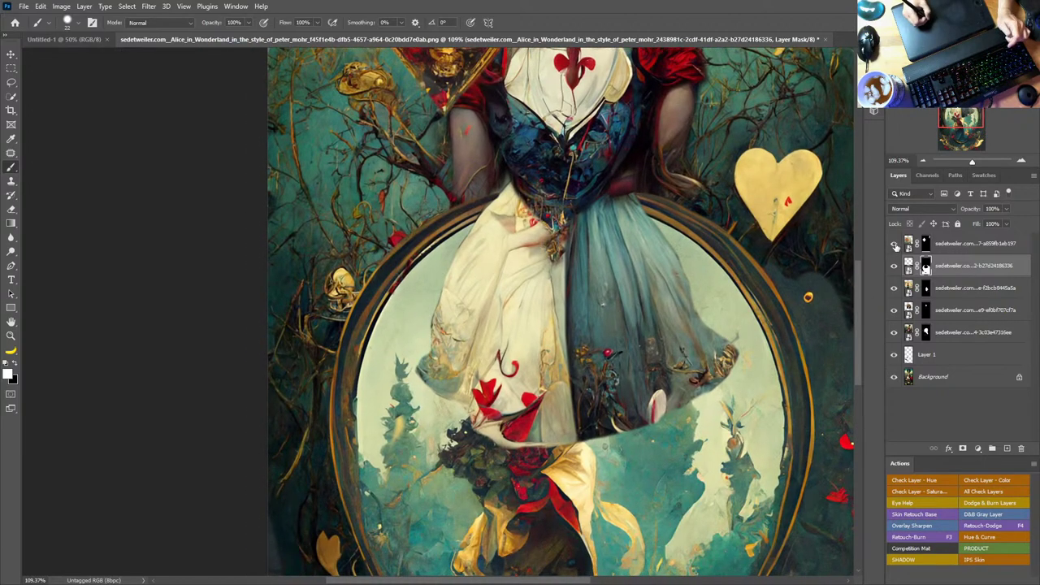
{"action": "left_click", "coordinate": [909, 243]}
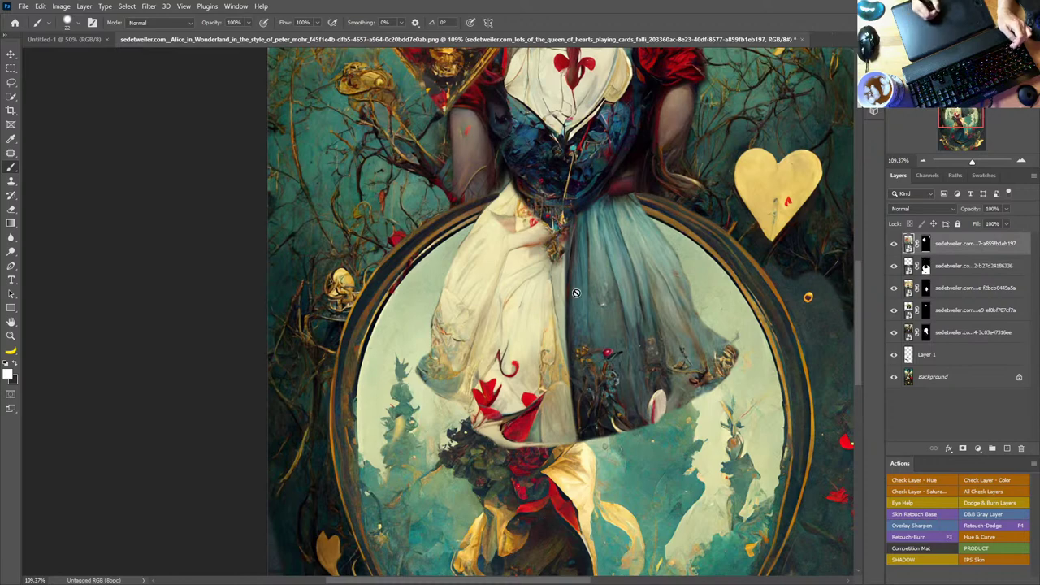
{"action": "key", "text": "z"}
{"action": "left_click_drag", "start_coordinate": [602, 303], "coordinate": [536, 306]}
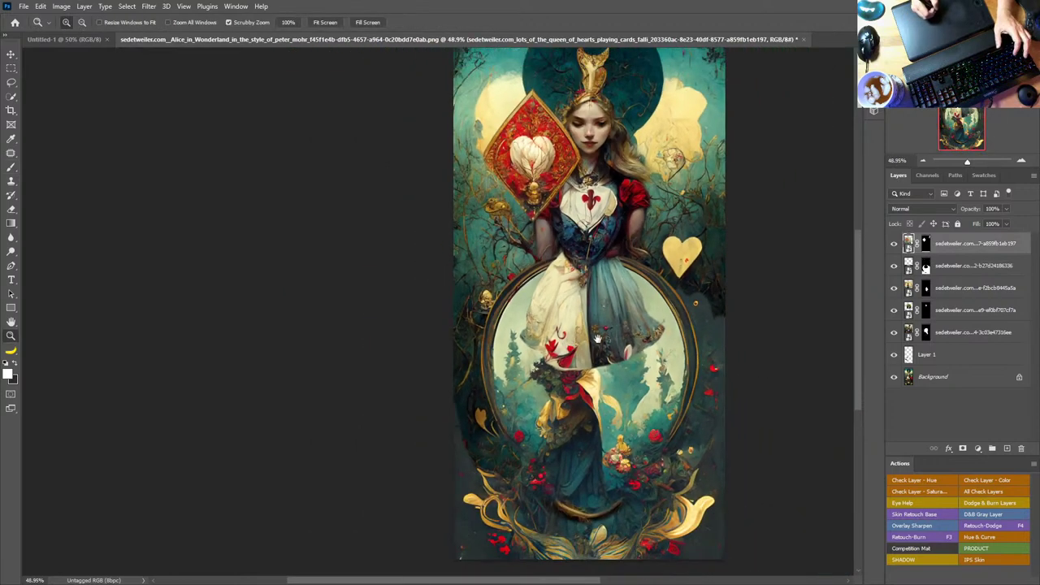
{"action": "left_click_drag", "start_coordinate": [587, 338], "coordinate": [551, 310]}
{"action": "key", "text": "v"}
{"action": "left_click_drag", "start_coordinate": [550, 173], "coordinate": [605, 405]}
Step: Scale the red diamond up to about 127% and centre it over the landscape inside the oval frame
{"action": "key", "text": "ctrl+t"}
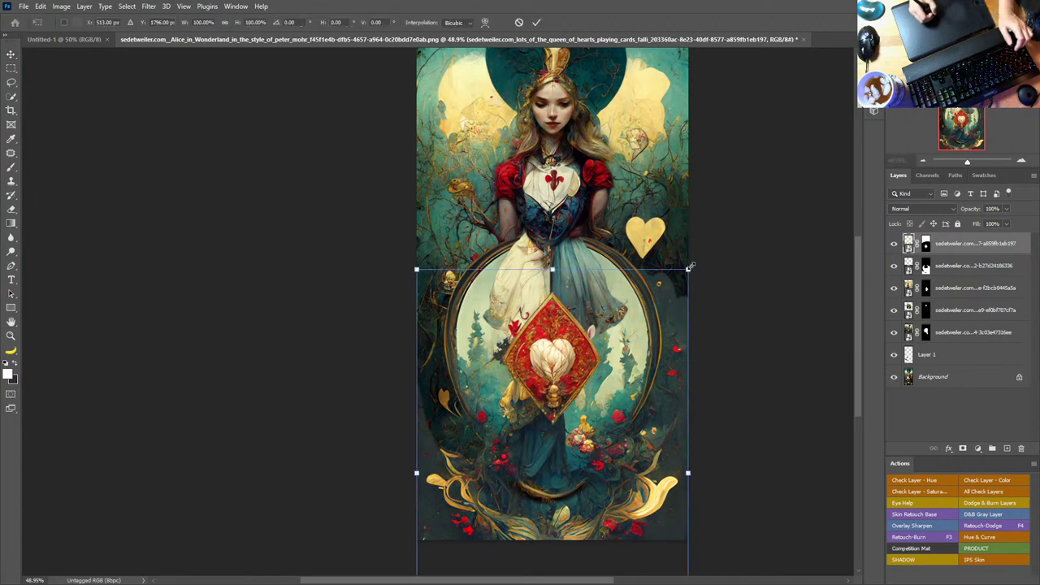
{"action": "left_click_drag", "start_coordinate": [690, 266], "coordinate": [726, 216]}
{"action": "left_click_drag", "start_coordinate": [579, 328], "coordinate": [582, 350]}
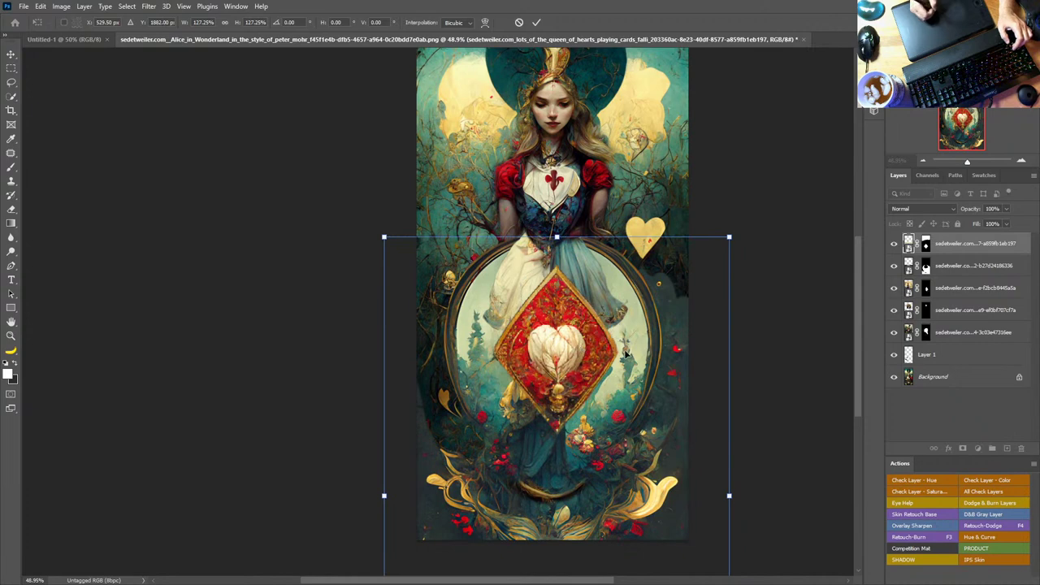
{"action": "key", "text": "Return"}
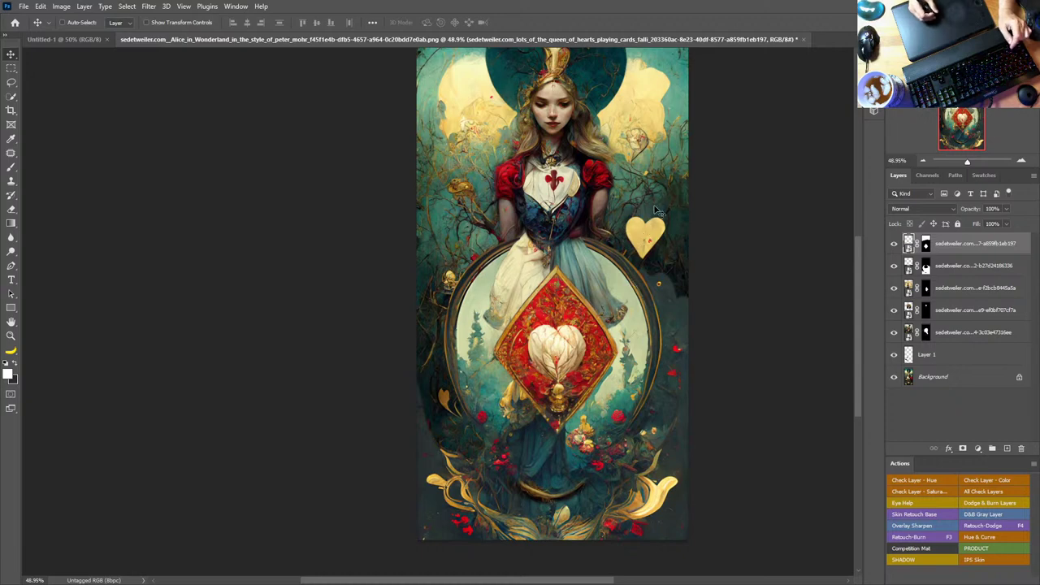
Step: Save the composite as a TIFF in the alice folder, using ZIP image compression and ZIP layer compression
{"action": "key", "text": "ctrl+shift+s"}
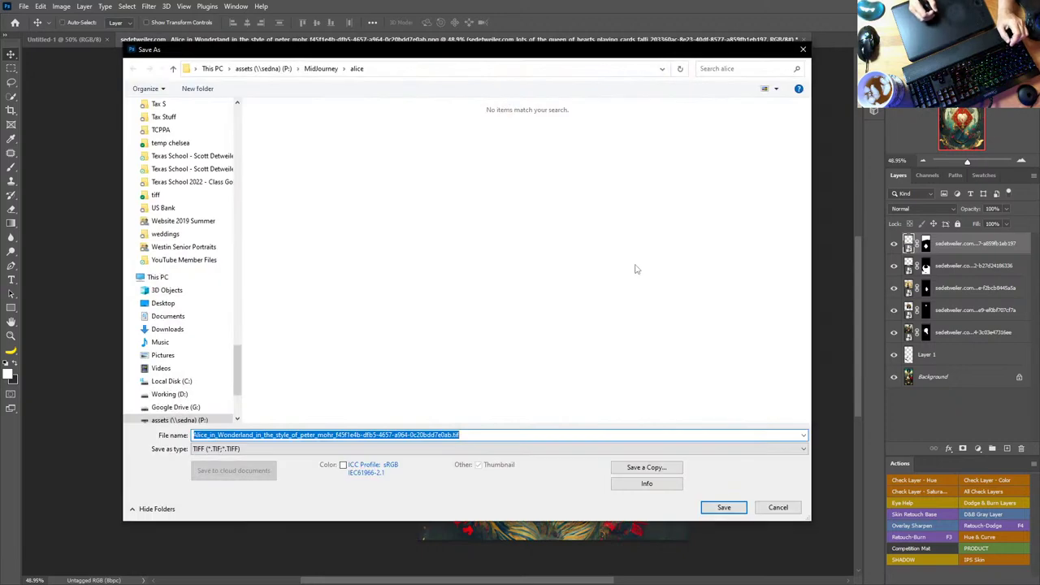
{"action": "left_click", "coordinate": [731, 508]}
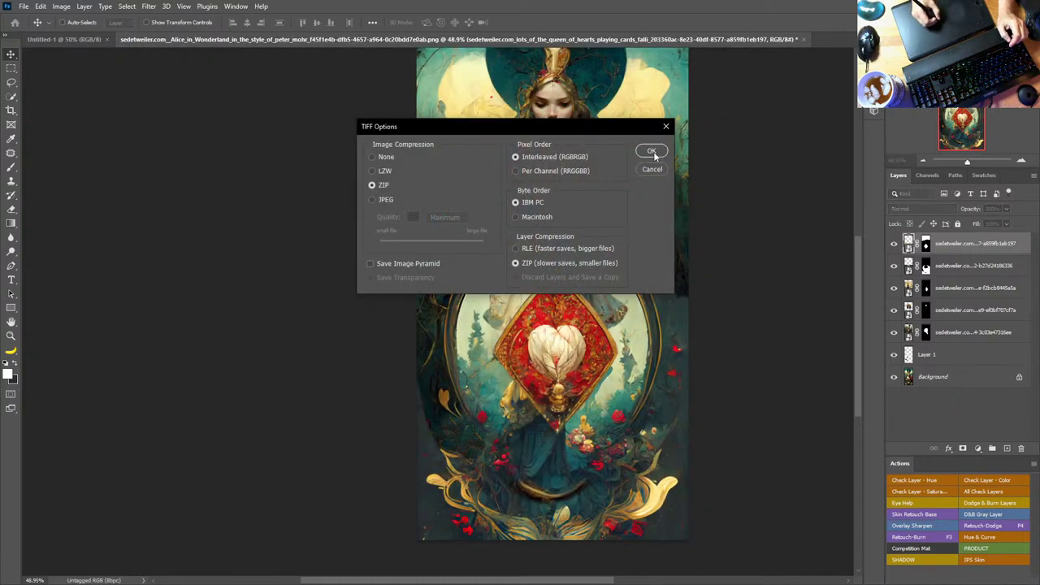
{"action": "left_click", "coordinate": [653, 152]}
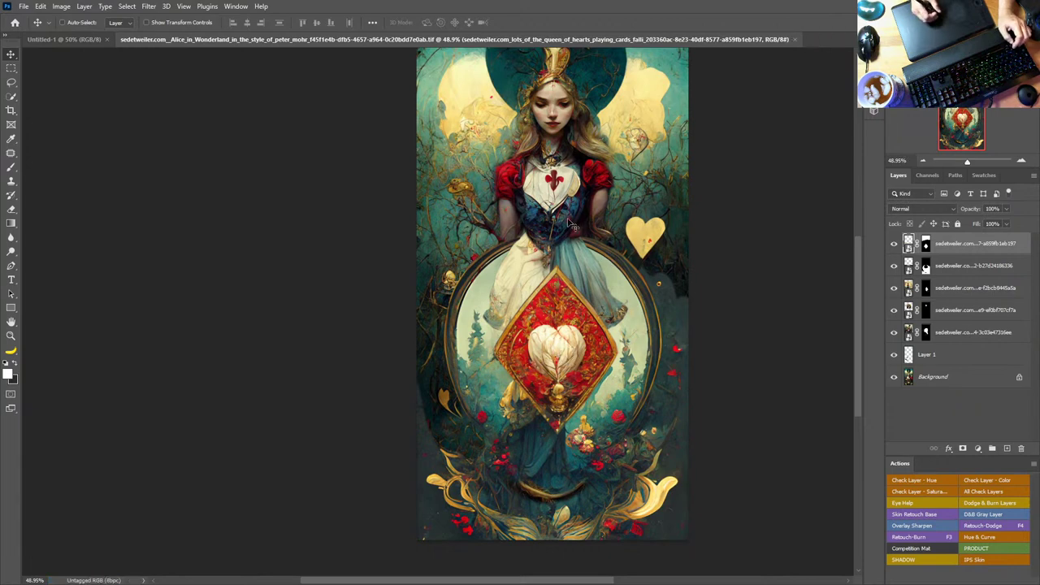
Step: Convert the image to 16 bits per channel
{"action": "left_click", "coordinate": [61, 6]}
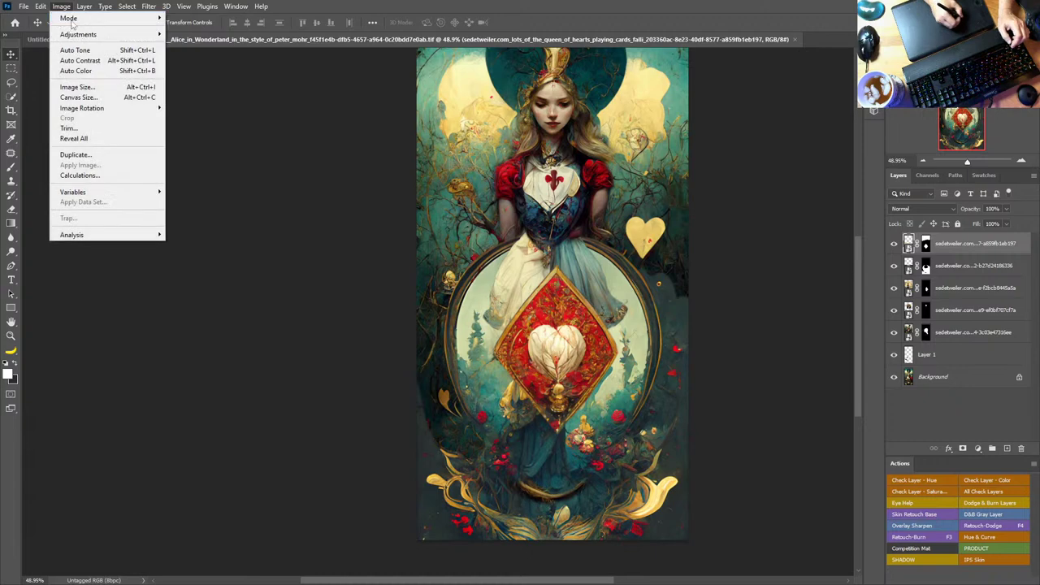
{"action": "mouse_move", "coordinate": [89, 18]}
{"action": "left_click", "coordinate": [195, 116]}
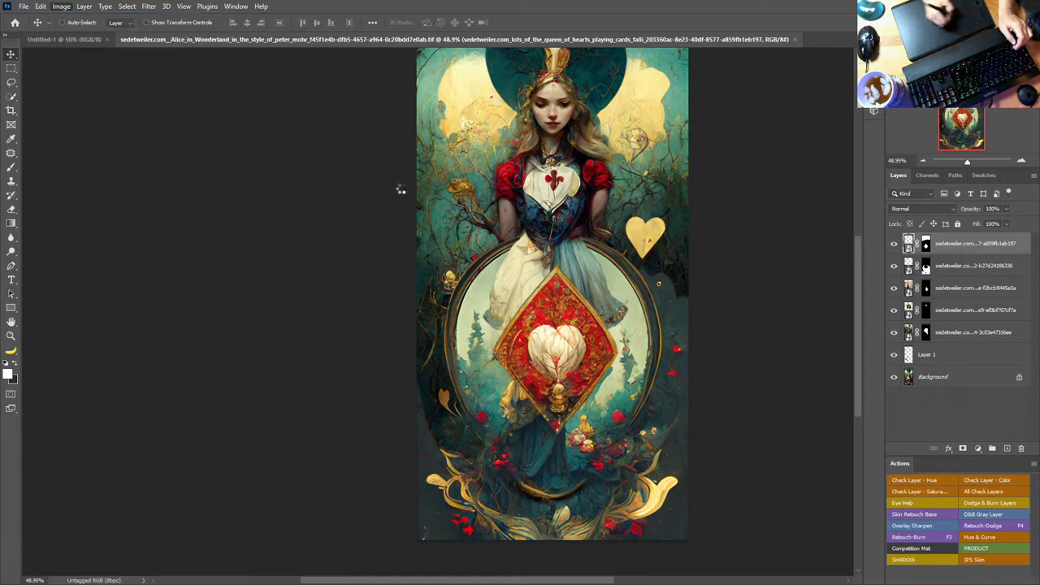
Step: On the landscape layer's mask, paint with white outside the oval's lower left edge to replace the branches and gold leaf with dark background
{"action": "key", "text": "z"}
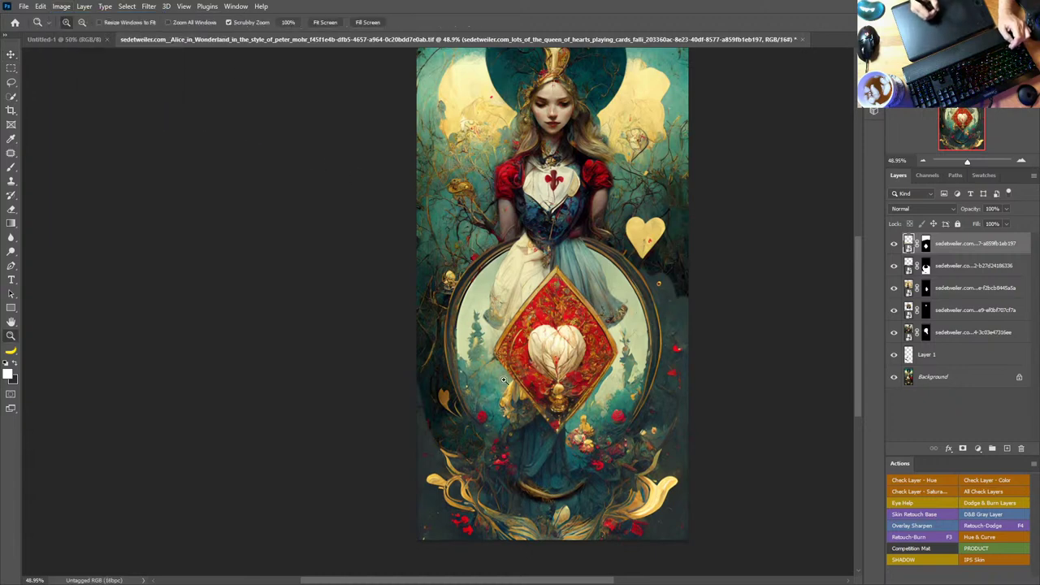
{"action": "left_click_drag", "start_coordinate": [460, 445], "coordinate": [540, 410]}
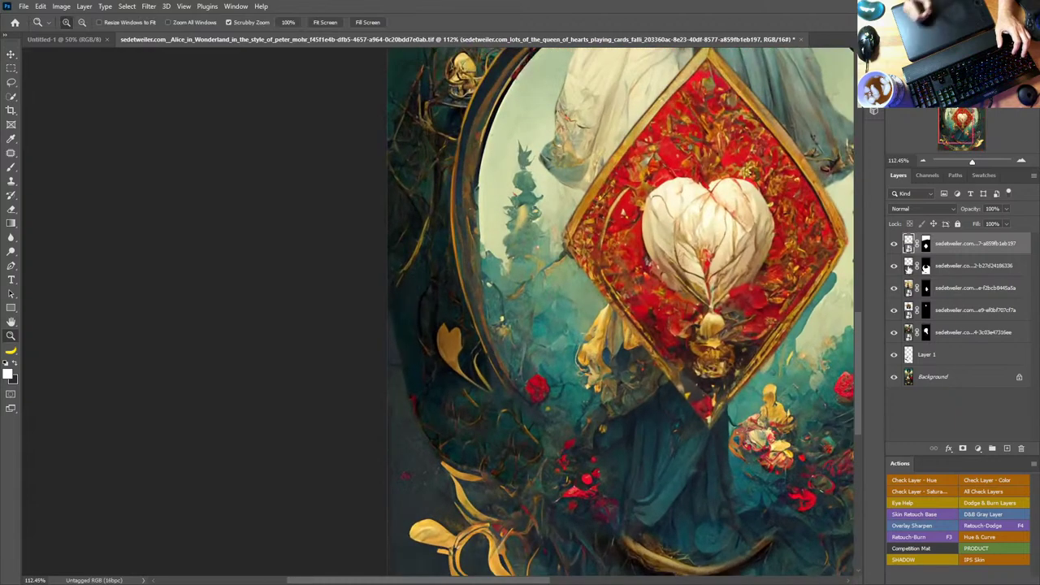
{"action": "left_click", "coordinate": [894, 267]}
{"action": "left_click", "coordinate": [893, 268]}
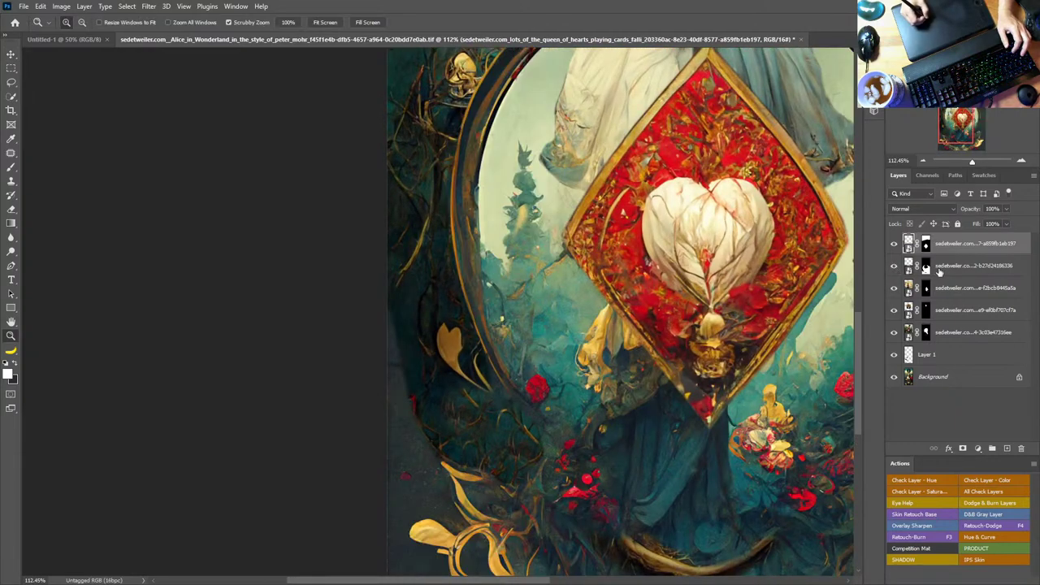
{"action": "left_click", "coordinate": [926, 267]}
{"action": "key", "text": "b"}
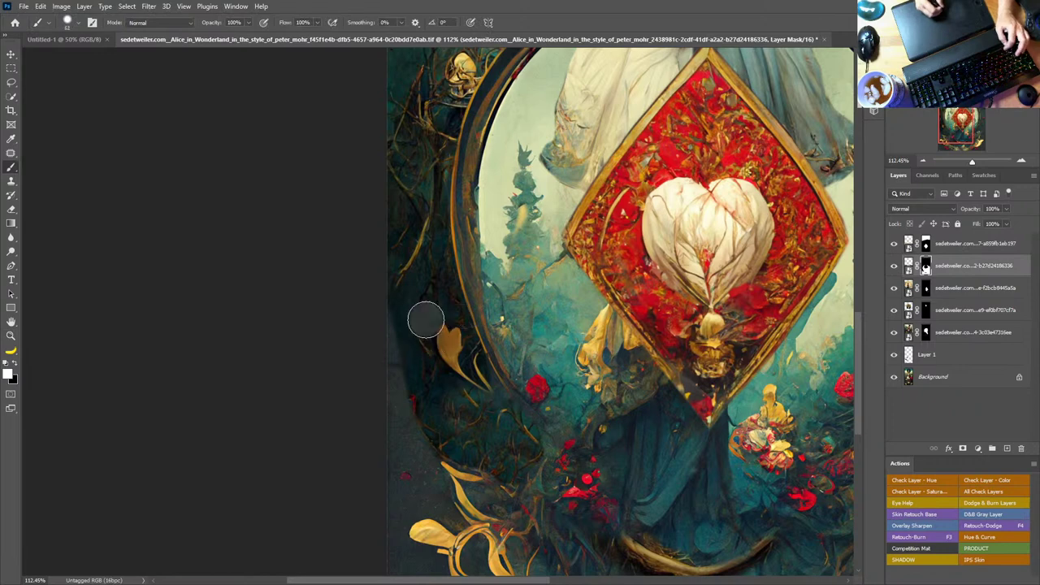
{"action": "mouse_move", "coordinate": [426, 320]}
{"action": "left_mouse_down"}
{"action": "mouse_move", "coordinate": [420, 392]}
{"action": "mouse_move", "coordinate": [424, 379]}
{"action": "mouse_move", "coordinate": [470, 434]}
{"action": "mouse_move", "coordinate": [474, 402]}
{"action": "mouse_move", "coordinate": [525, 431]}
{"action": "mouse_move", "coordinate": [471, 361]}
{"action": "left_mouse_up"}
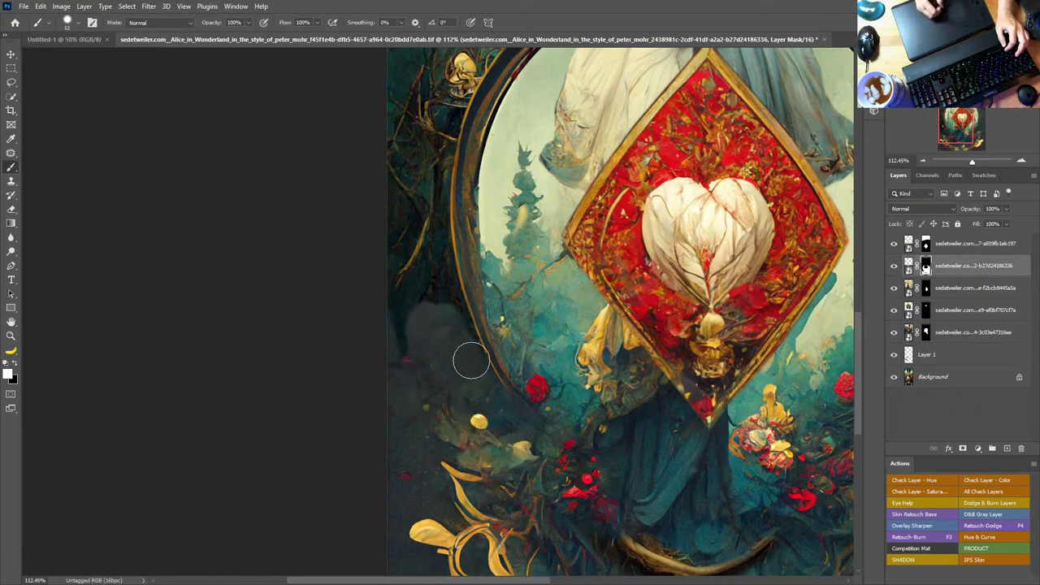
{"action": "mouse_move", "coordinate": [425, 279]}
{"action": "left_mouse_down"}
{"action": "mouse_move", "coordinate": [430, 360]}
{"action": "mouse_move", "coordinate": [390, 338]}
{"action": "left_mouse_up"}
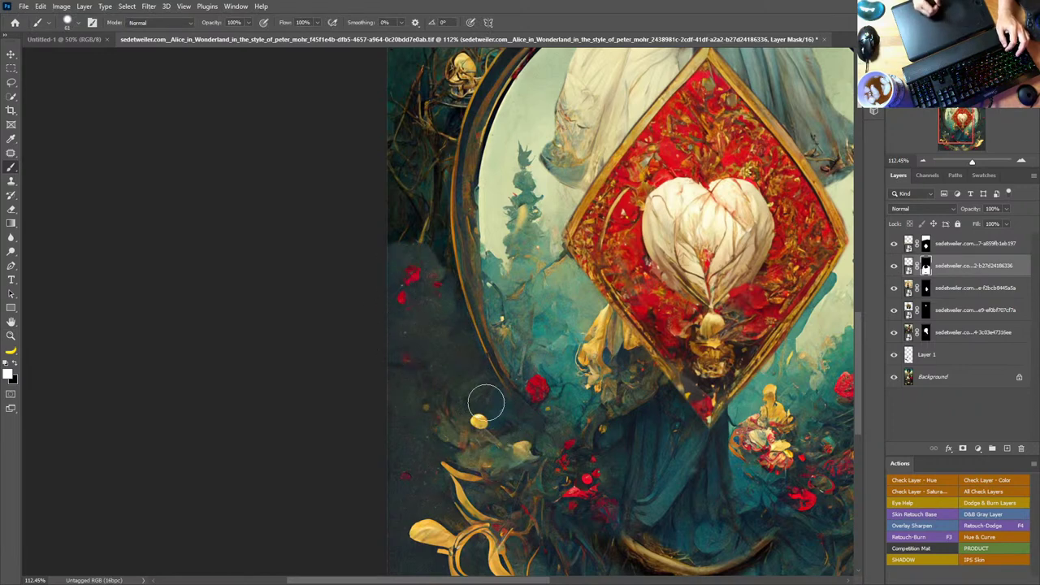
Step: Paint with white up the oval's left side on the landscape mask to cover the gold ornament and blend the dark background into the branches
{"action": "scroll", "coordinate": [503, 382], "scroll_direction": "up", "scroll_amount": 5}
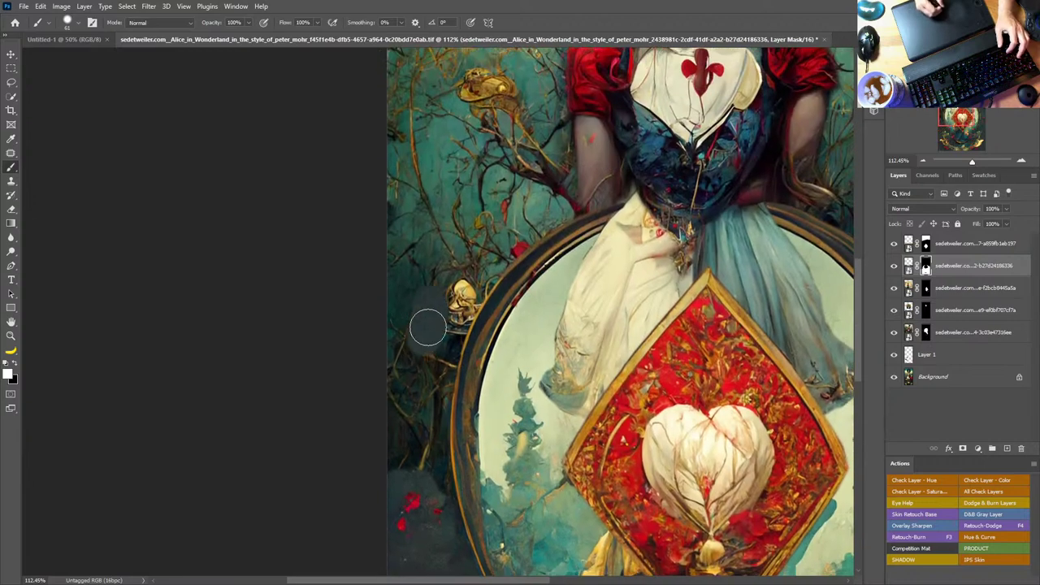
{"action": "mouse_move", "coordinate": [427, 327]}
{"action": "left_mouse_down"}
{"action": "mouse_move", "coordinate": [432, 363]}
{"action": "mouse_move", "coordinate": [440, 340]}
{"action": "mouse_move", "coordinate": [447, 379]}
{"action": "mouse_move", "coordinate": [428, 407]}
{"action": "mouse_move", "coordinate": [378, 350]}
{"action": "left_mouse_up"}
{"action": "key", "text": "z"}
{"action": "left_click_drag", "start_coordinate": [694, 387], "coordinate": [540, 375]}
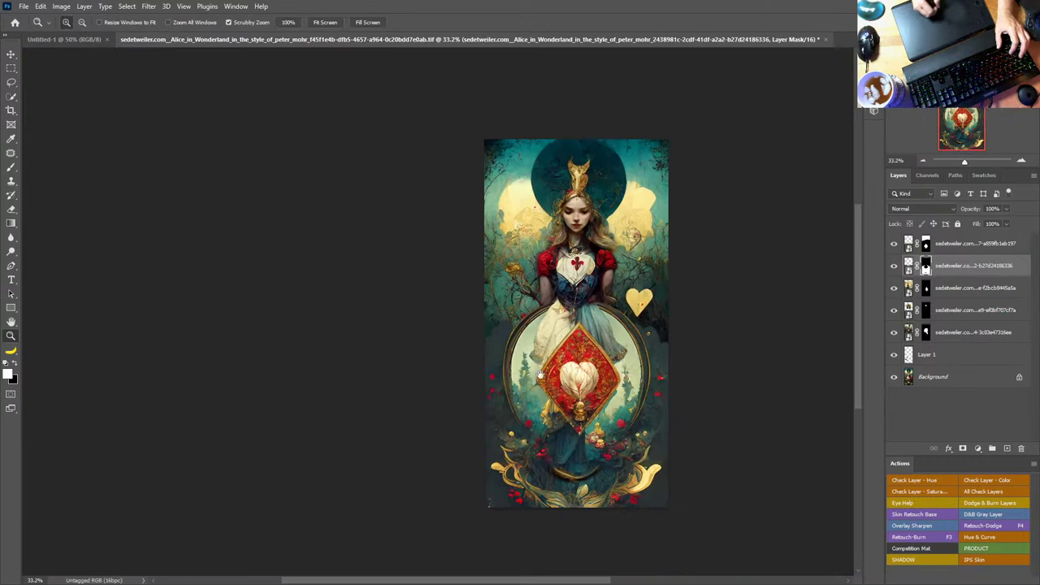
{"action": "mouse_move", "coordinate": [530, 325]}
{"action": "left_mouse_down"}
{"action": "mouse_move", "coordinate": [612, 331]}
{"action": "mouse_move", "coordinate": [519, 353]}
{"action": "left_mouse_up"}
{"action": "key", "text": "b"}
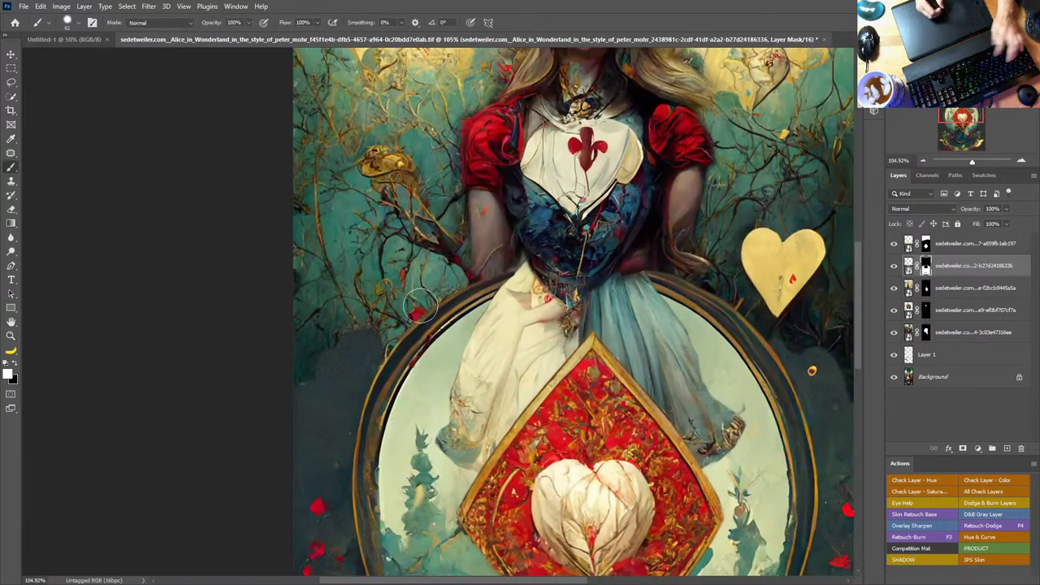
{"action": "mouse_move", "coordinate": [420, 307]}
{"action": "left_mouse_down"}
{"action": "mouse_move", "coordinate": [366, 342]}
{"action": "mouse_move", "coordinate": [368, 355]}
{"action": "mouse_move", "coordinate": [351, 348]}
{"action": "mouse_move", "coordinate": [329, 371]}
{"action": "mouse_move", "coordinate": [318, 365]}
{"action": "mouse_move", "coordinate": [358, 367]}
{"action": "mouse_move", "coordinate": [359, 355]}
{"action": "mouse_move", "coordinate": [345, 394]}
{"action": "mouse_move", "coordinate": [363, 372]}
{"action": "mouse_move", "coordinate": [351, 414]}
{"action": "mouse_move", "coordinate": [327, 413]}
{"action": "mouse_move", "coordinate": [304, 393]}
{"action": "left_mouse_up"}
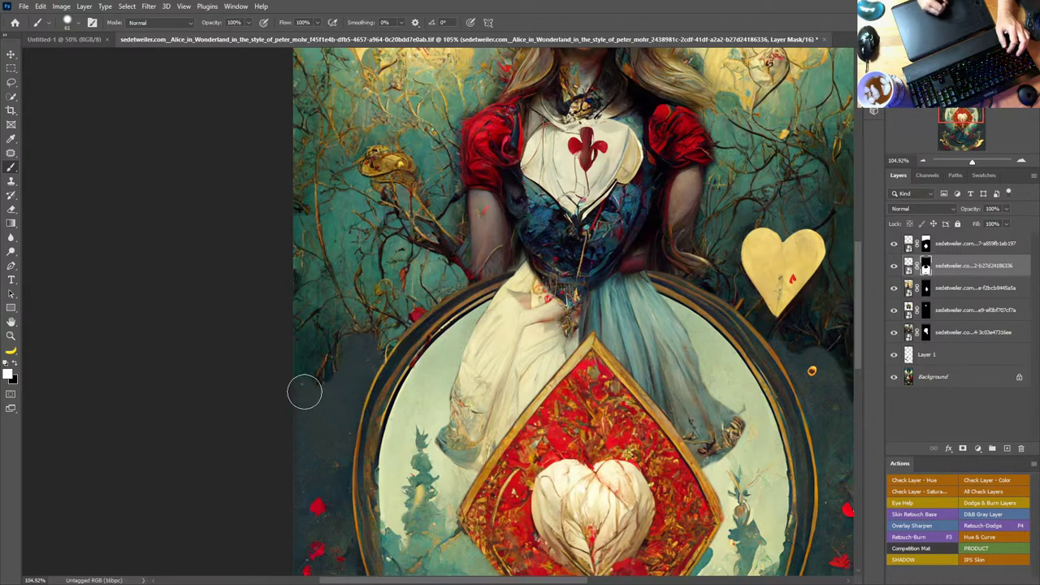
Step: Refine the landscape mask outside the oval's right edge, below the gold heart, to blend the dark background there
{"action": "left_click_drag", "start_coordinate": [605, 414], "coordinate": [407, 373]}
{"action": "key", "text": "x"}
{"action": "mouse_move", "coordinate": [645, 341]}
{"action": "left_mouse_down"}
{"action": "mouse_move", "coordinate": [661, 368]}
{"action": "mouse_move", "coordinate": [665, 352]}
{"action": "mouse_move", "coordinate": [629, 315]}
{"action": "mouse_move", "coordinate": [644, 373]}
{"action": "mouse_move", "coordinate": [659, 383]}
{"action": "mouse_move", "coordinate": [634, 348]}
{"action": "mouse_move", "coordinate": [626, 297]}
{"action": "mouse_move", "coordinate": [629, 312]}
{"action": "mouse_move", "coordinate": [608, 312]}
{"action": "mouse_move", "coordinate": [587, 295]}
{"action": "mouse_move", "coordinate": [620, 336]}
{"action": "mouse_move", "coordinate": [601, 314]}
{"action": "mouse_move", "coordinate": [574, 316]}
{"action": "mouse_move", "coordinate": [592, 336]}
{"action": "mouse_move", "coordinate": [663, 372]}
{"action": "mouse_move", "coordinate": [654, 326]}
{"action": "mouse_move", "coordinate": [692, 415]}
{"action": "mouse_move", "coordinate": [670, 384]}
{"action": "mouse_move", "coordinate": [678, 429]}
{"action": "left_mouse_up"}
{"action": "key", "text": "x"}
{"action": "key", "text": "x"}
{"action": "left_click_drag", "start_coordinate": [635, 381], "coordinate": [661, 436]}
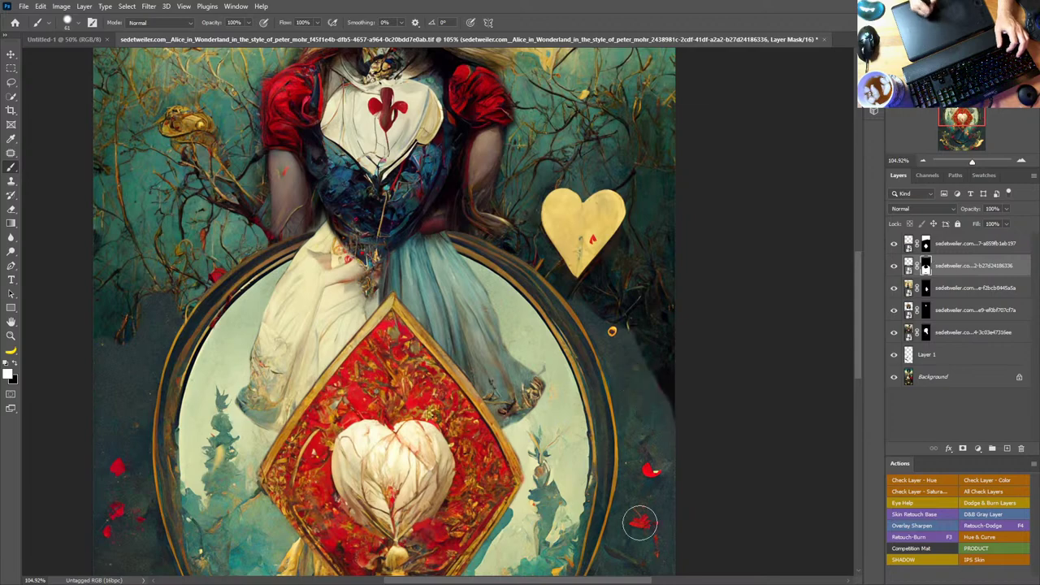
{"action": "left_click_drag", "start_coordinate": [549, 351], "coordinate": [682, 406]}
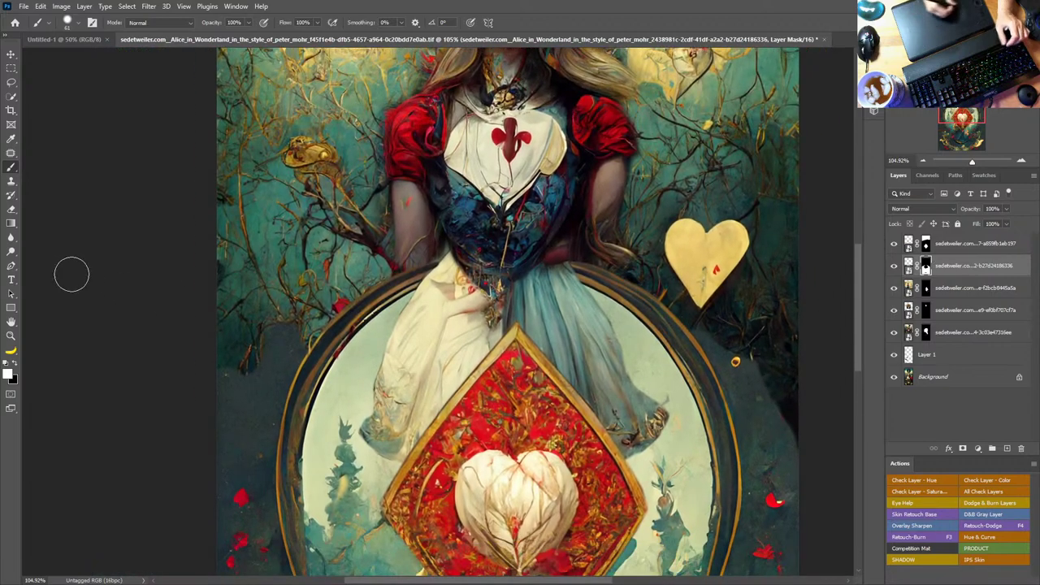
Step: Identify the layer that supplies the woman's face by toggling its visibility, and rename it "face"
{"action": "key", "text": "ctrl+0"}
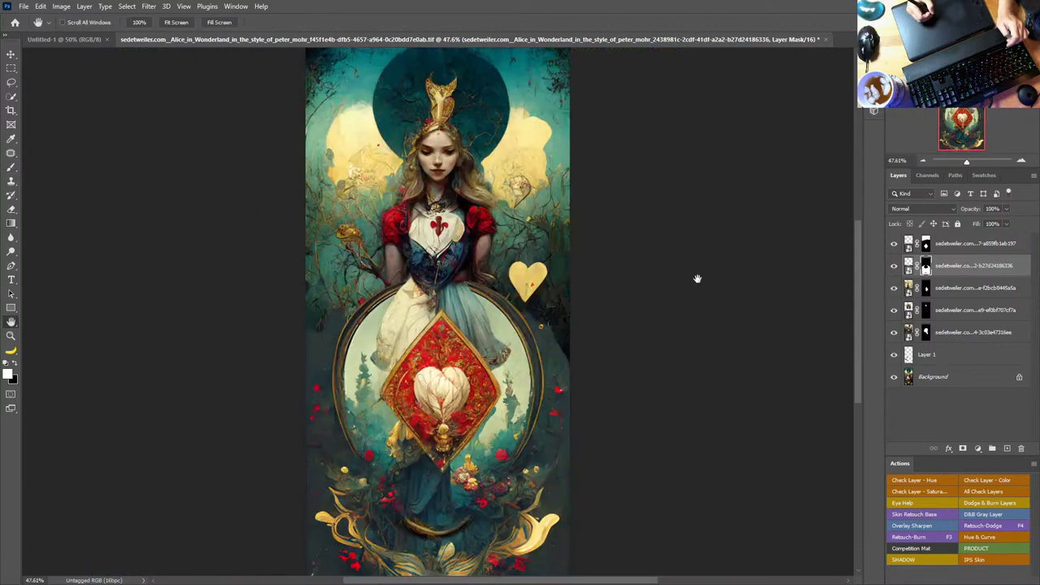
{"action": "key", "text": "ctrl+space"}
{"action": "left_click_drag", "start_coordinate": [430, 151], "coordinate": [501, 185]}
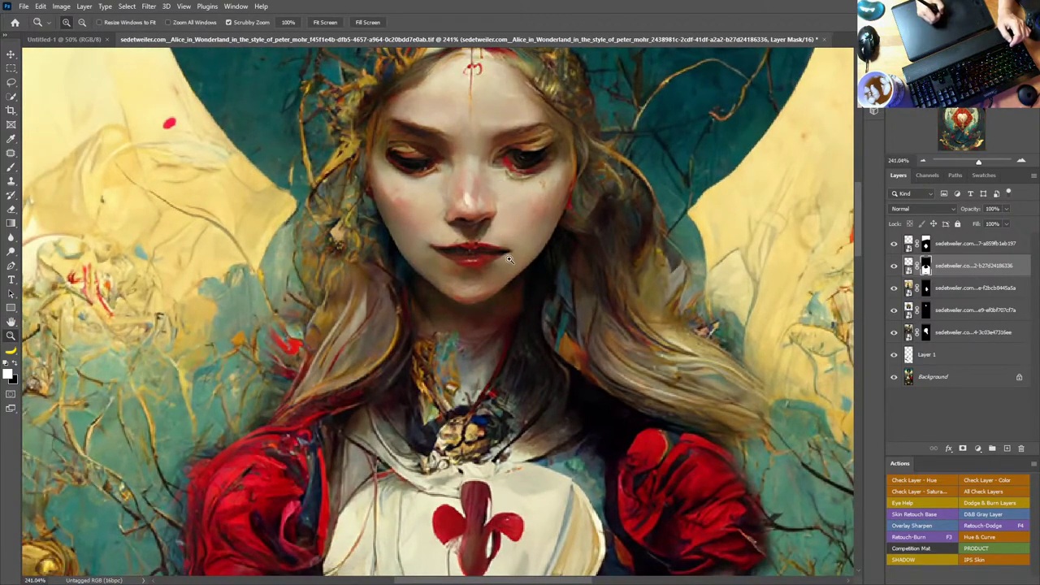
{"action": "left_click_drag", "start_coordinate": [527, 286], "coordinate": [476, 315]}
{"action": "left_click_drag", "start_coordinate": [474, 181], "coordinate": [529, 182]}
{"action": "left_click_drag", "start_coordinate": [745, 331], "coordinate": [647, 267]}
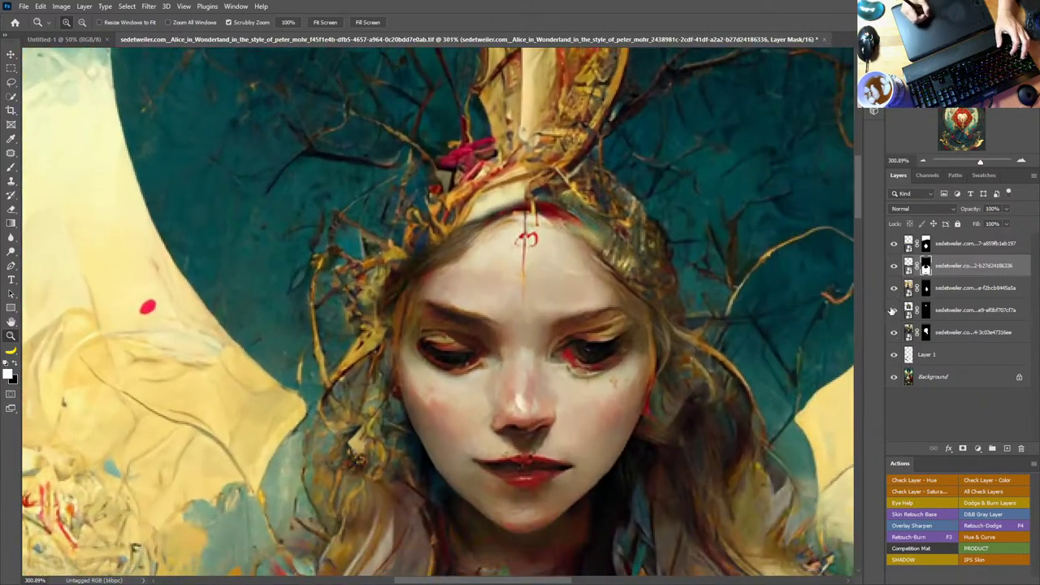
{"action": "left_click", "coordinate": [893, 310]}
{"action": "left_click", "coordinate": [894, 312]}
{"action": "double_click", "coordinate": [948, 313]}
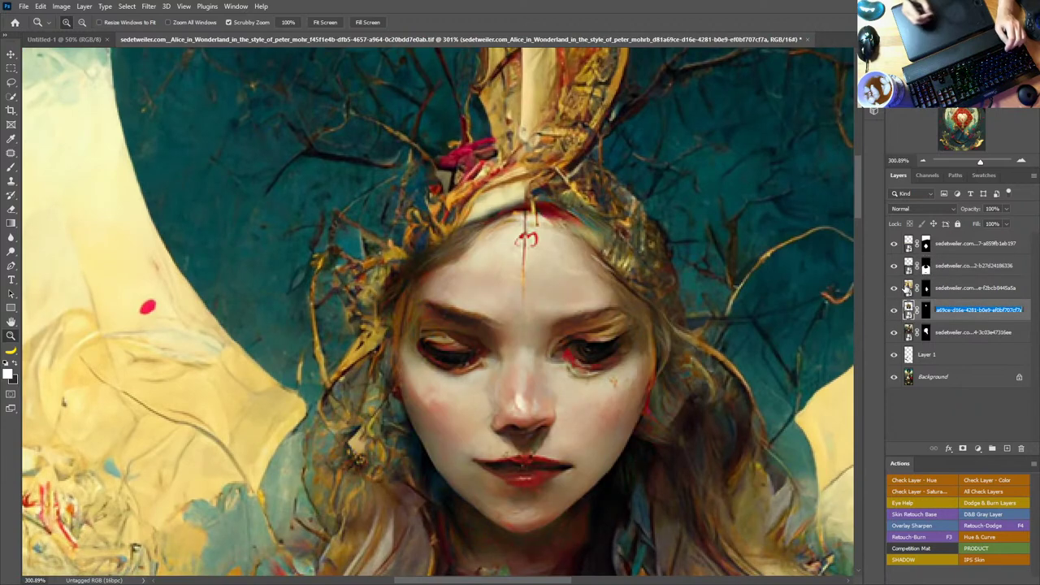
{"action": "type", "text": "face"}
{"action": "key", "text": "Return"}
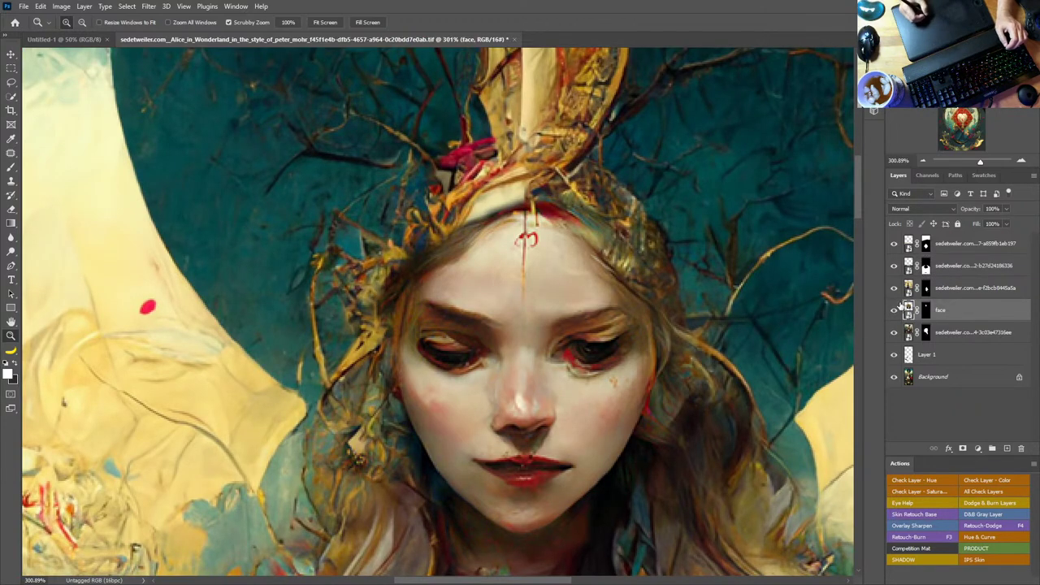
Step: View the face layer's mask on its own, return to the image, and display the mask as a red overlay
{"action": "left_click_drag", "start_coordinate": [621, 404], "coordinate": [564, 276]}
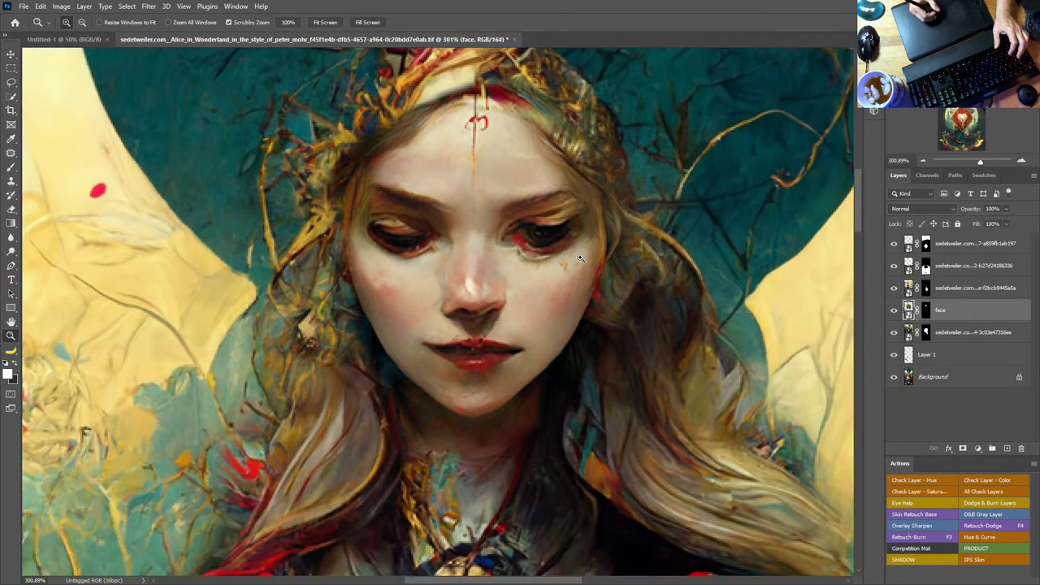
{"action": "left_click", "coordinate": [926, 311], "text": "alt"}
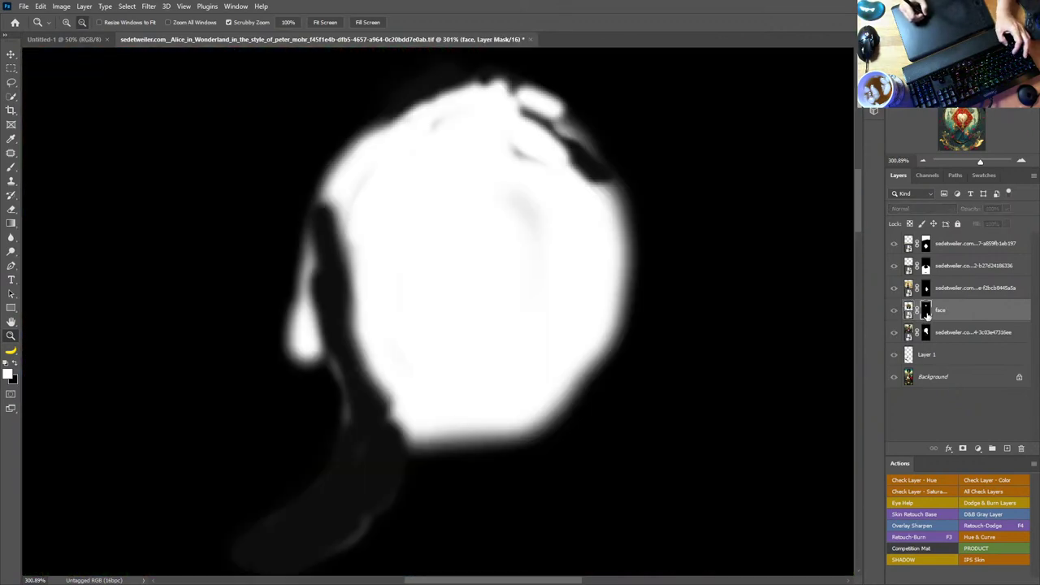
{"action": "left_click", "coordinate": [926, 312], "text": "alt"}
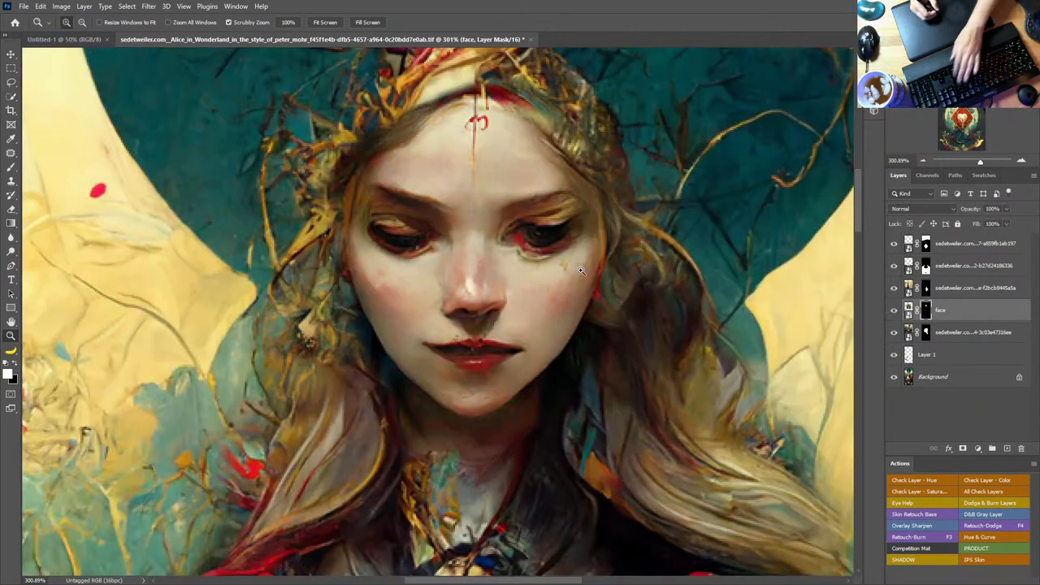
{"action": "key", "text": "backslash"}
Step: Paint with white on the face layer's mask down the neck and chest to reveal the gold collar, pendant and red heart
{"action": "key", "text": "b"}
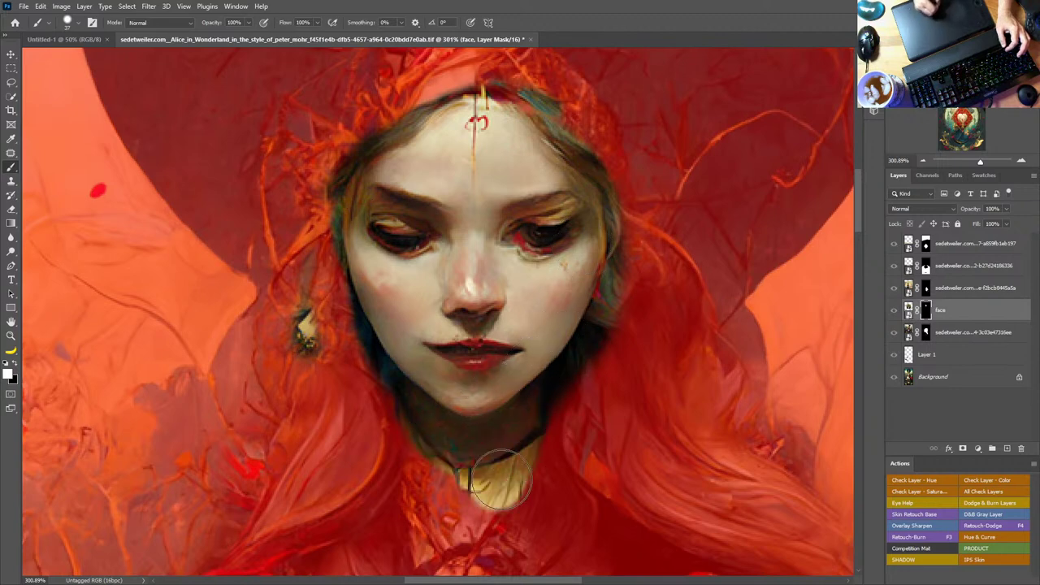
{"action": "left_click_drag", "start_coordinate": [520, 342], "coordinate": [644, 100]}
{"action": "mouse_move", "coordinate": [575, 329]}
{"action": "left_mouse_down"}
{"action": "mouse_move", "coordinate": [549, 301]}
{"action": "mouse_move", "coordinate": [576, 370]}
{"action": "mouse_move", "coordinate": [595, 299]}
{"action": "mouse_move", "coordinate": [576, 362]}
{"action": "mouse_move", "coordinate": [558, 374]}
{"action": "mouse_move", "coordinate": [560, 480]}
{"action": "mouse_move", "coordinate": [590, 544]}
{"action": "left_mouse_up"}
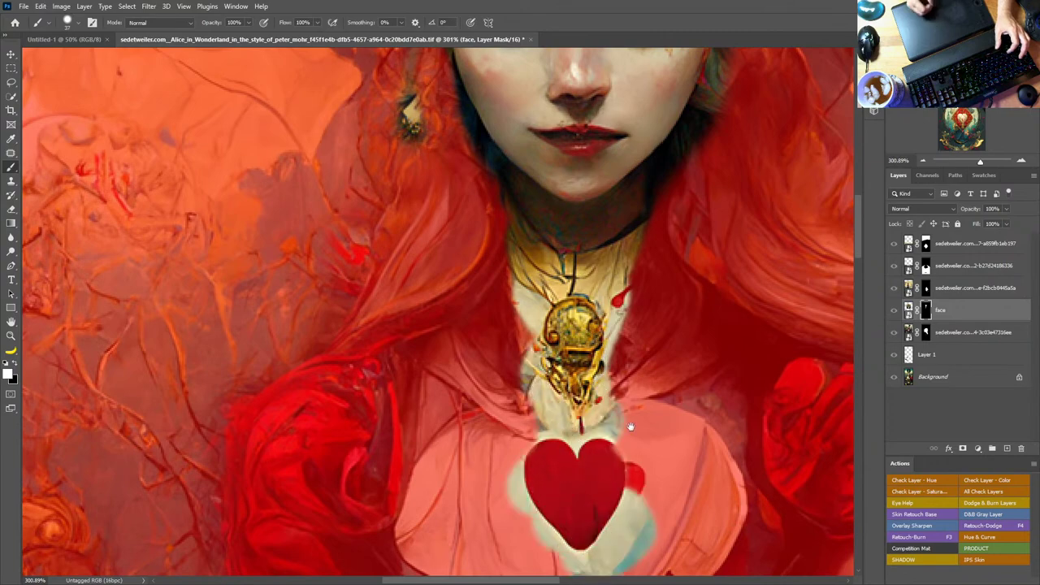
{"action": "left_click_drag", "start_coordinate": [631, 426], "coordinate": [584, 280]}
{"action": "double_click", "coordinate": [11, 323]}
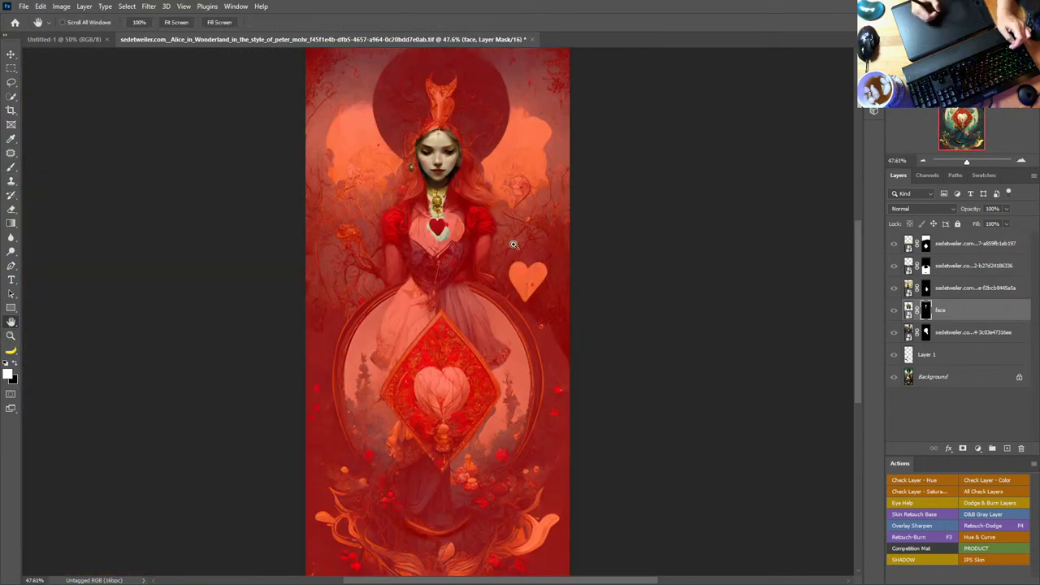
{"action": "key", "text": "z"}
{"action": "left_click_drag", "start_coordinate": [452, 196], "coordinate": [609, 317]}
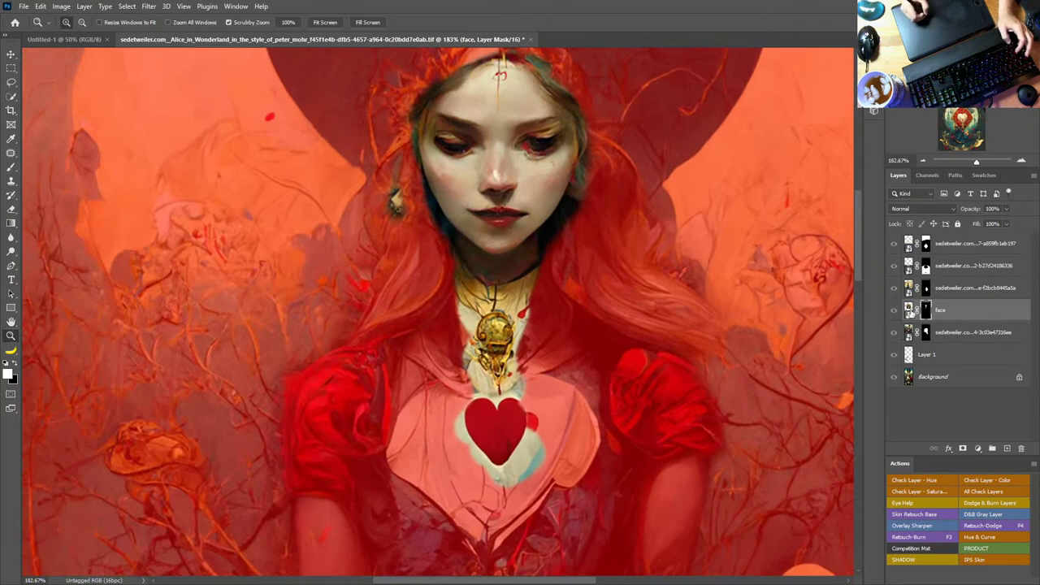
Step: Turn off the face mask's red overlay and paint with black around the red heart to clean up the white bodice
{"action": "key", "text": "backslash"}
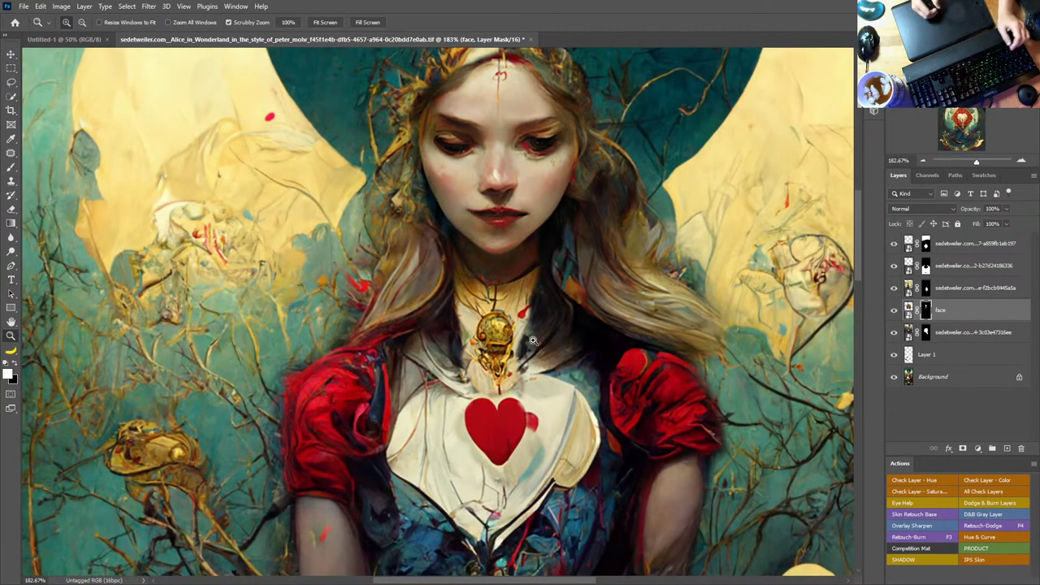
{"action": "key", "text": "b"}
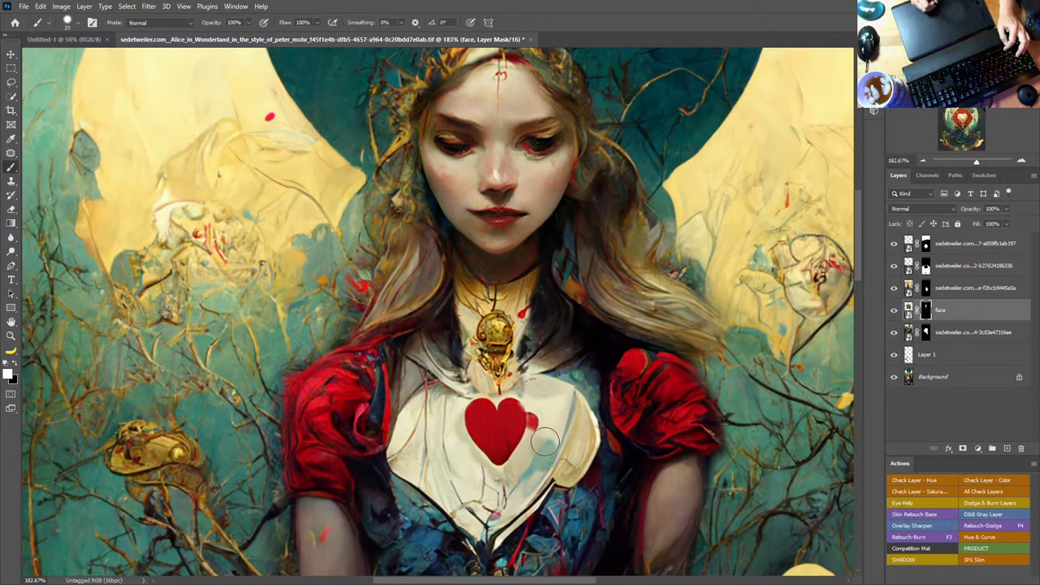
{"action": "key", "text": "x"}
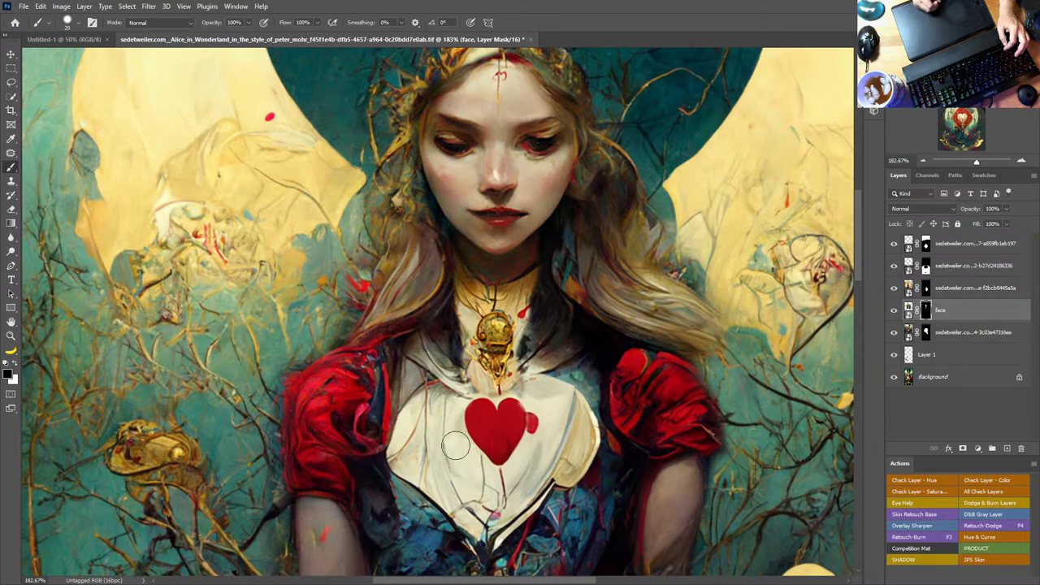
{"action": "key", "text": "x"}
{"action": "left_click_drag", "start_coordinate": [538, 423], "coordinate": [544, 418]}
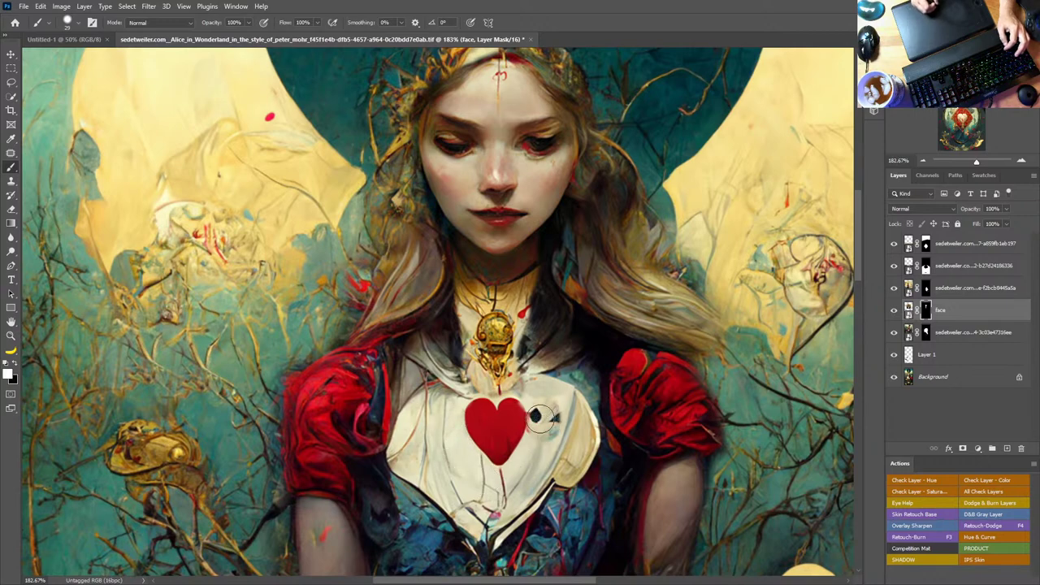
{"action": "key", "text": "ctrl+z"}
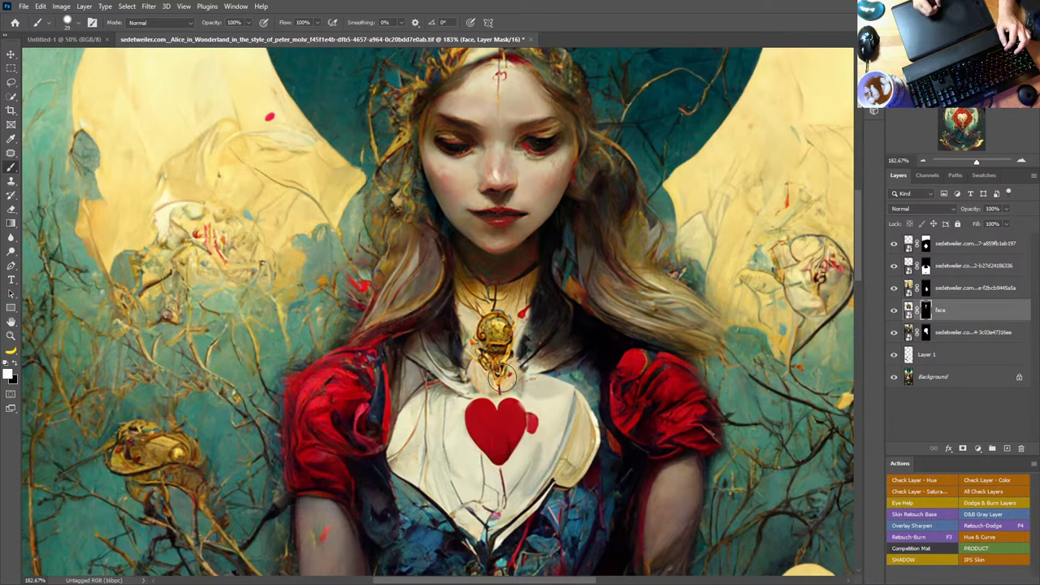
Step: Mask out the gold collar and pendant with black, and touch up around the heart with white to reveal the small black diamond beside it
{"action": "key", "text": "x"}
{"action": "mouse_move", "coordinate": [510, 357]}
{"action": "left_mouse_down"}
{"action": "mouse_move", "coordinate": [493, 329]}
{"action": "mouse_move", "coordinate": [459, 329]}
{"action": "mouse_move", "coordinate": [460, 316]}
{"action": "mouse_move", "coordinate": [491, 315]}
{"action": "mouse_move", "coordinate": [448, 283]}
{"action": "mouse_move", "coordinate": [504, 304]}
{"action": "mouse_move", "coordinate": [536, 283]}
{"action": "mouse_move", "coordinate": [513, 353]}
{"action": "mouse_move", "coordinate": [489, 365]}
{"action": "left_mouse_up"}
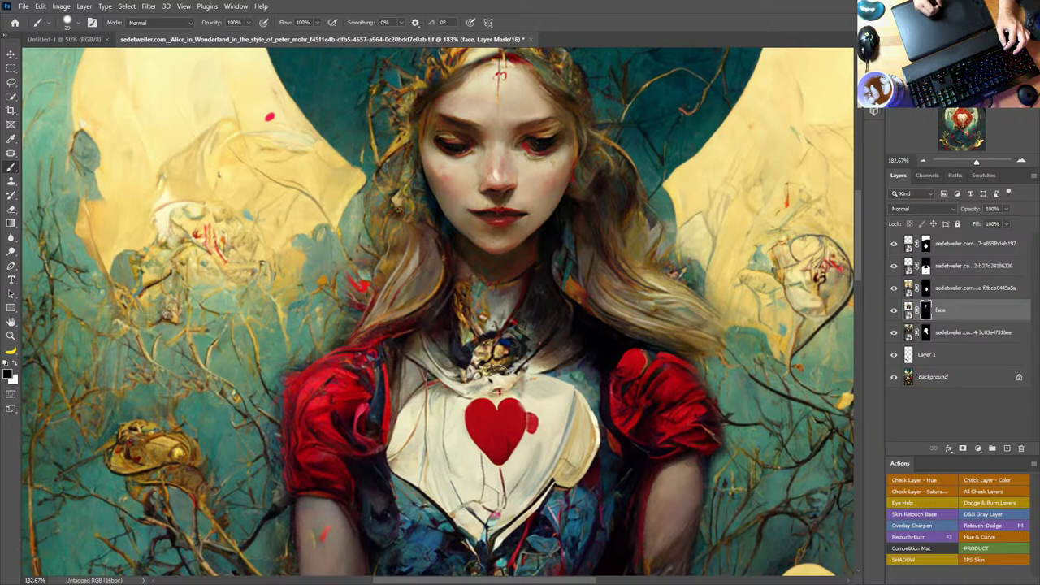
{"action": "key", "text": "x"}
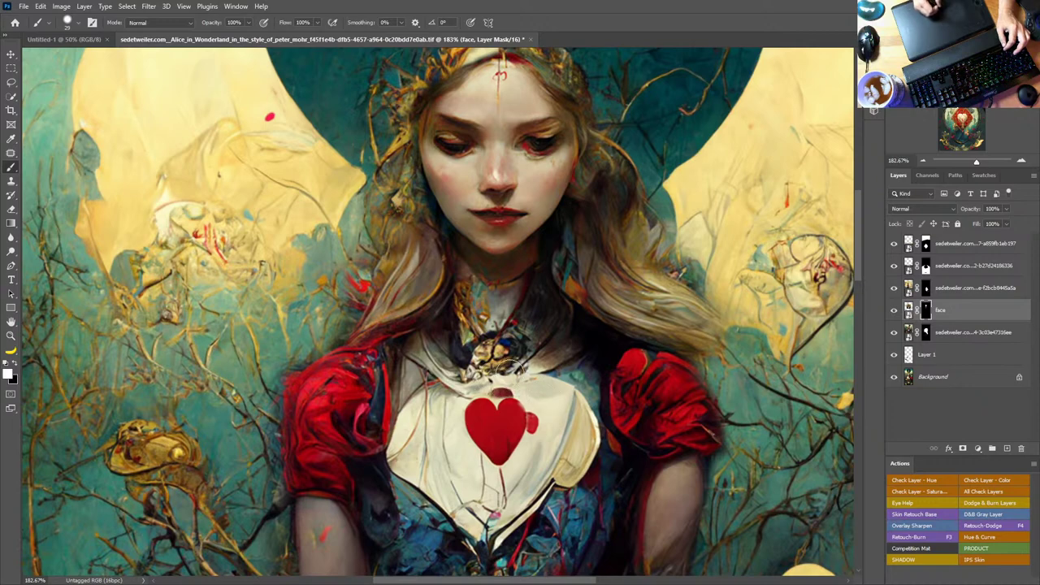
{"action": "left_click_drag", "start_coordinate": [531, 401], "coordinate": [503, 393]}
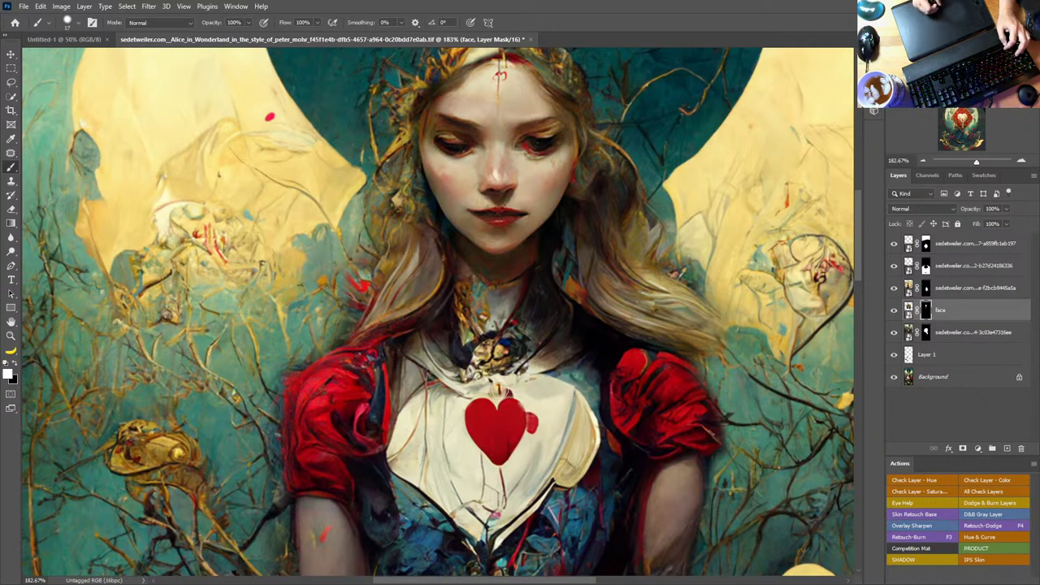
{"action": "left_click_drag", "start_coordinate": [548, 419], "coordinate": [540, 463]}
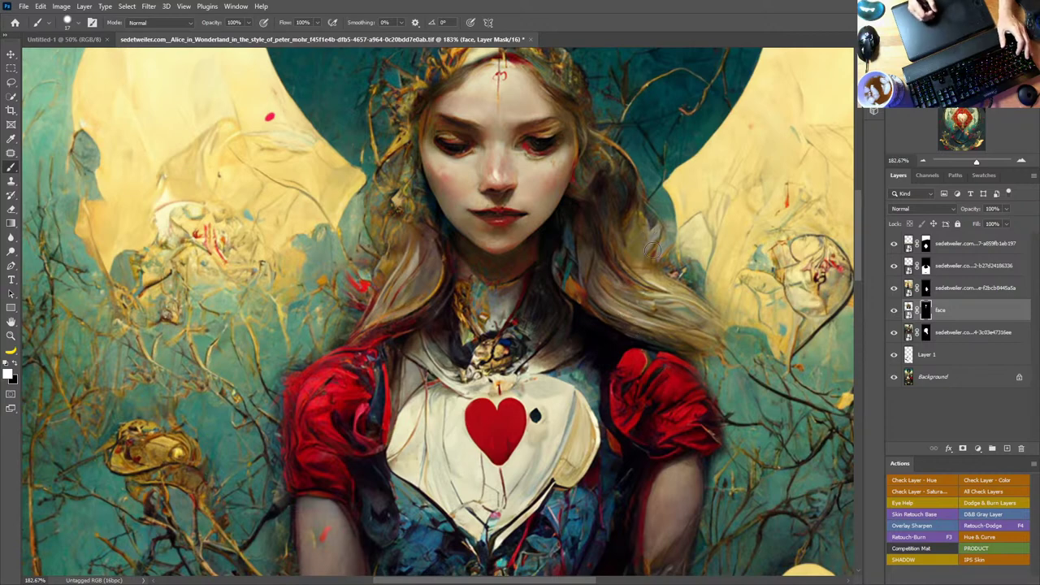
Step: Review the whole composite, and look through the source images of the alice folder in Bridge before returning to Photoshop
{"action": "left_click_drag", "start_coordinate": [619, 344], "coordinate": [662, 205]}
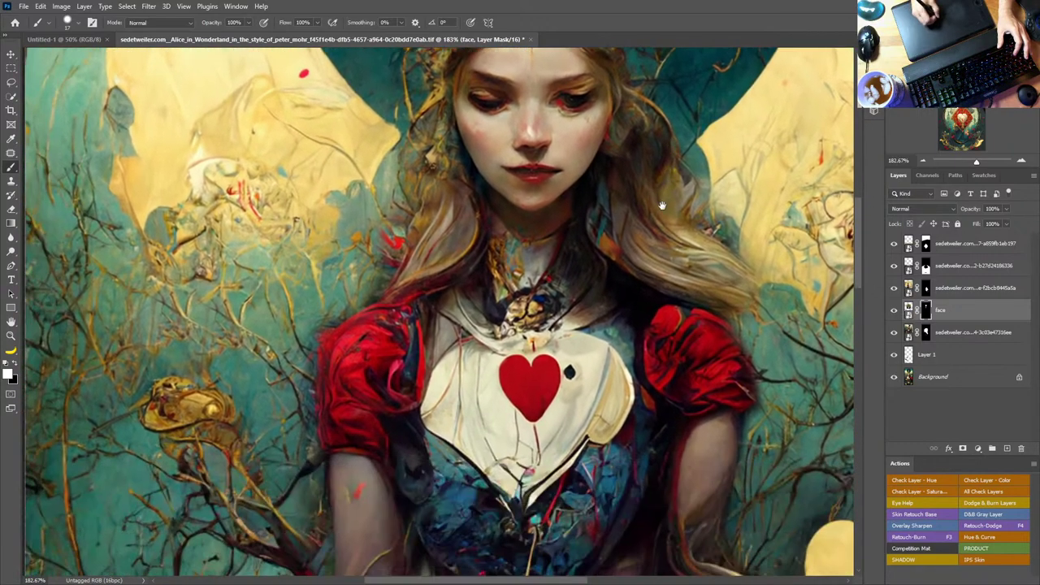
{"action": "left_click_drag", "start_coordinate": [602, 382], "coordinate": [594, 263]}
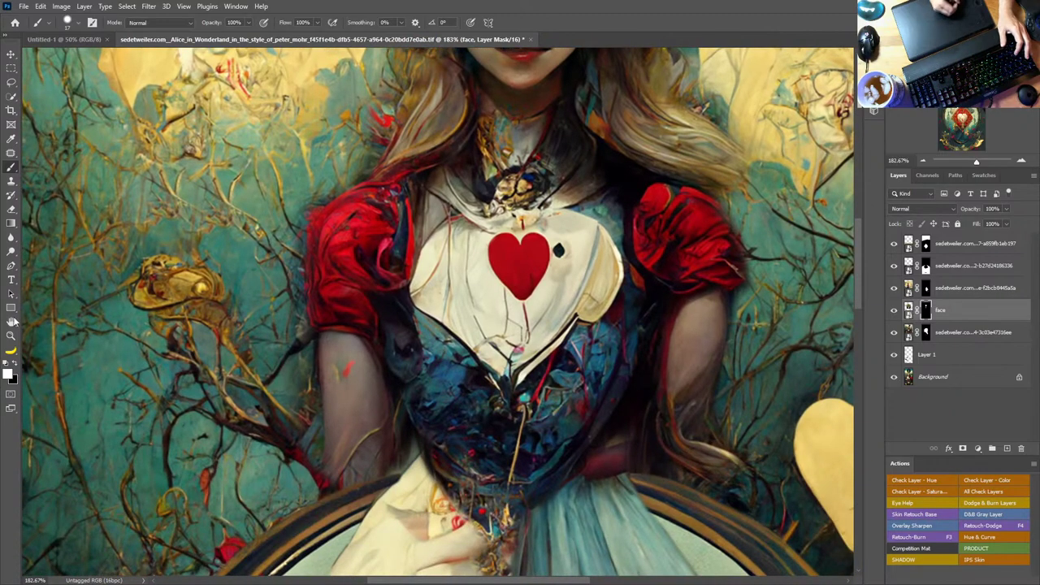
{"action": "double_click", "coordinate": [12, 322]}
{"action": "key", "text": "alt+Tab"}
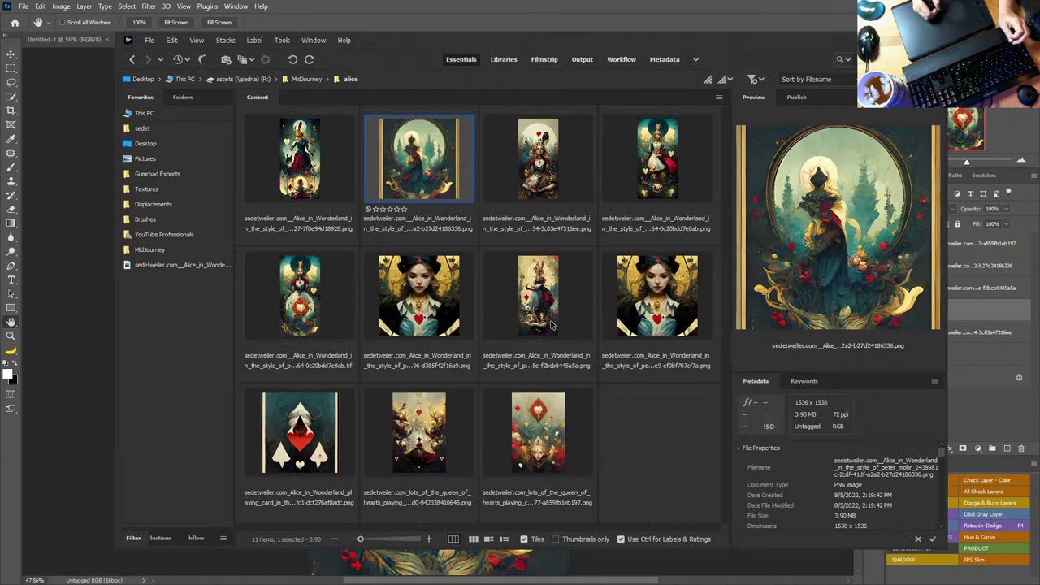
{"action": "left_click", "coordinate": [665, 181]}
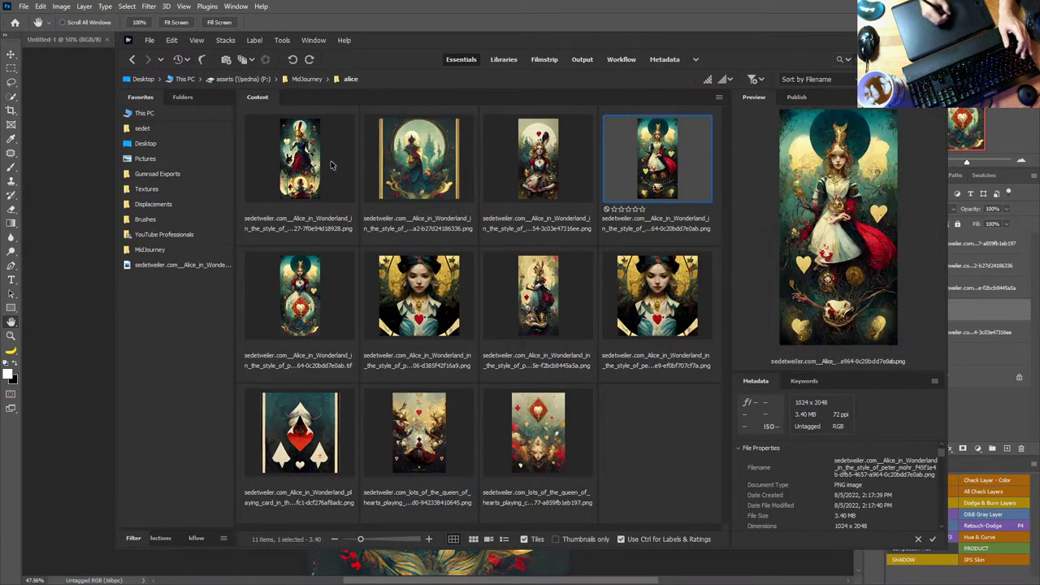
{"action": "left_click", "coordinate": [305, 165]}
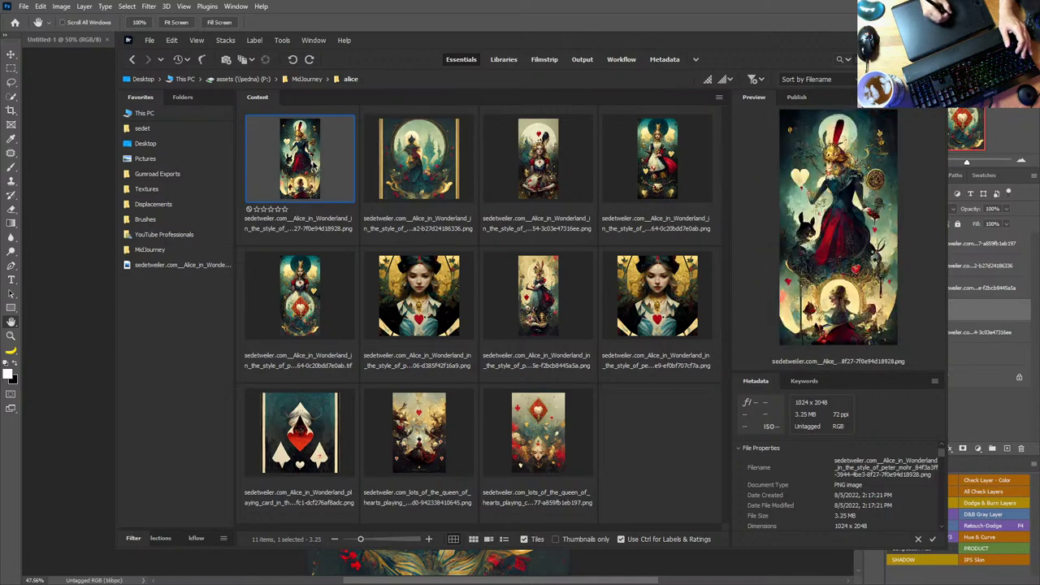
{"action": "left_click", "coordinate": [522, 439]}
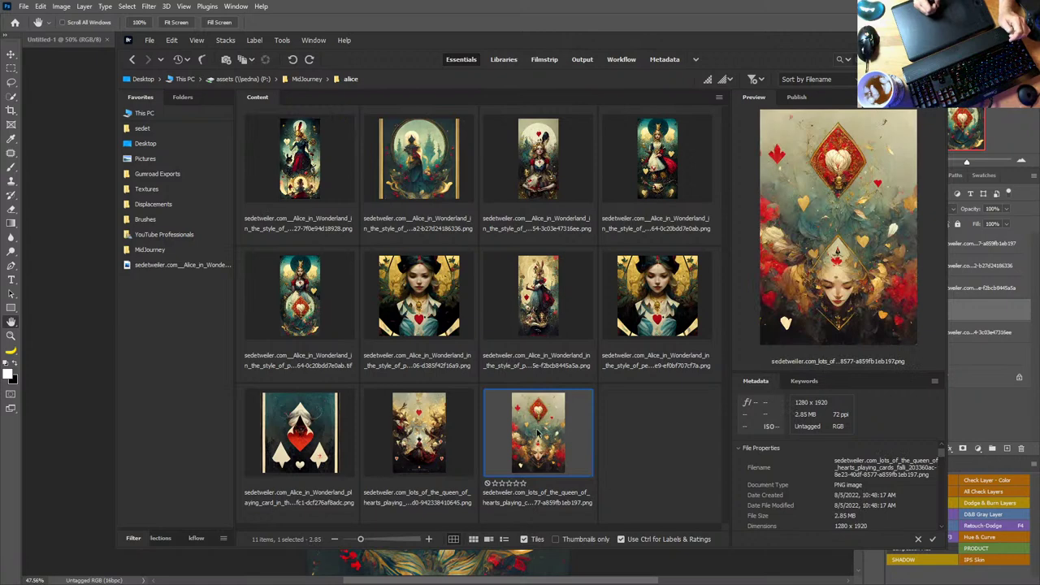
{"action": "left_click", "coordinate": [711, 5]}
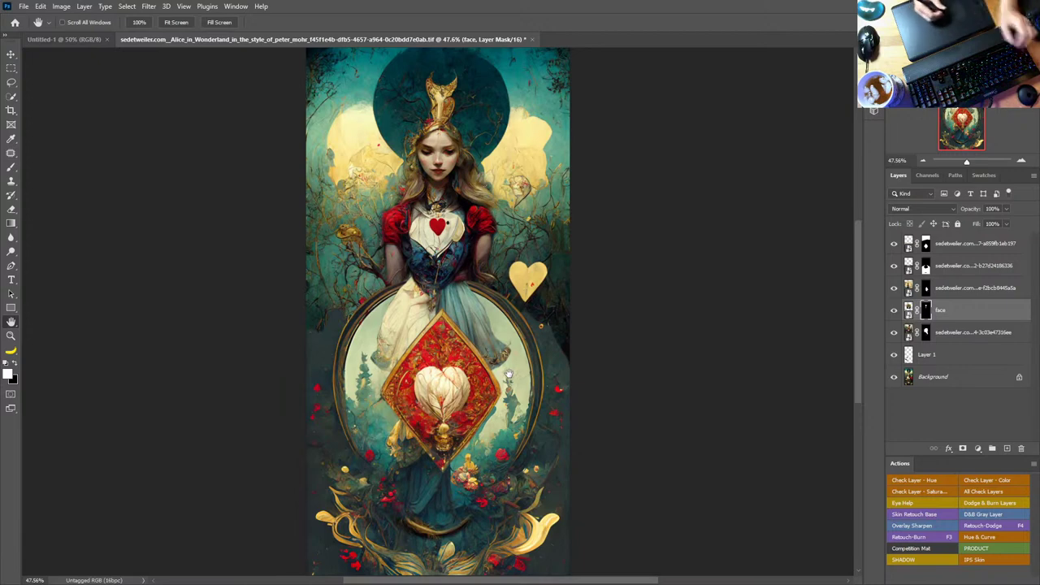
Step: Stamp all visible layers into a new layer at the top of the stack, and convert the Background into a regular layer named Layer 0
{"action": "left_click", "coordinate": [975, 246]}
{"action": "key", "text": "ctrl+shift+alt+e"}
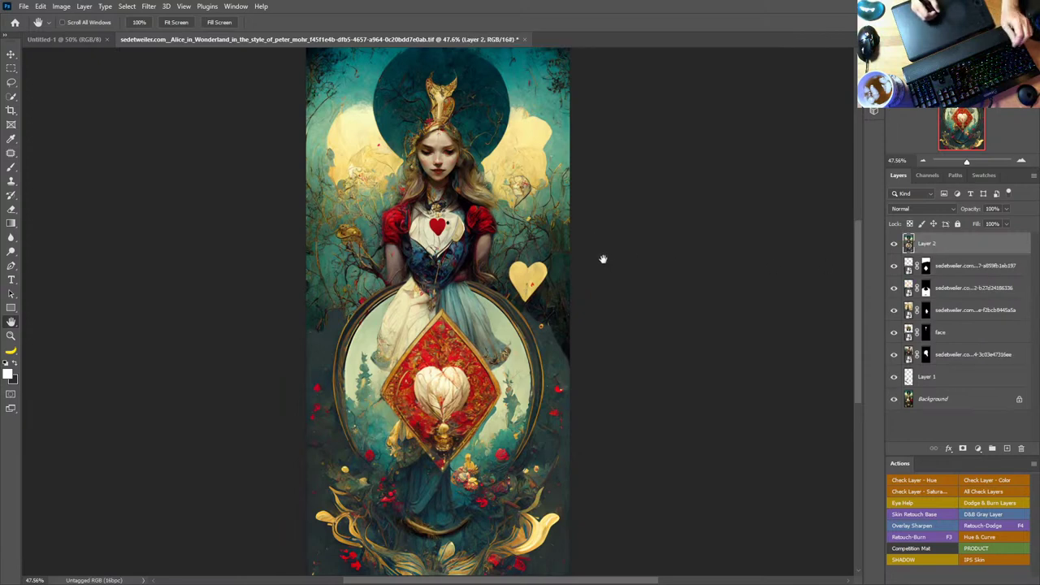
{"action": "left_click", "coordinate": [989, 267]}
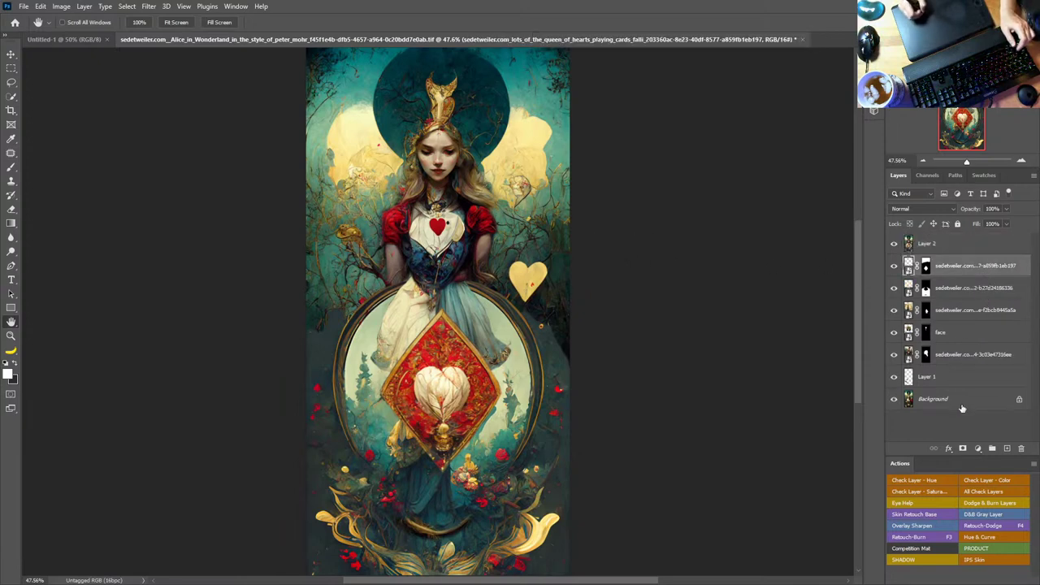
{"action": "left_click", "coordinate": [966, 402], "text": "shift"}
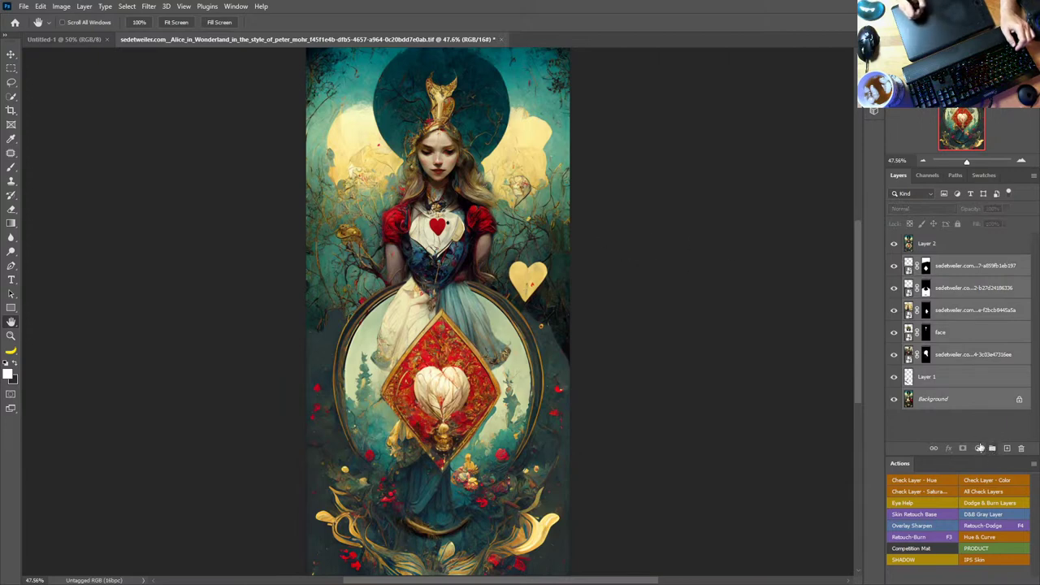
{"action": "left_click", "coordinate": [936, 395]}
{"action": "double_click", "coordinate": [930, 399]}
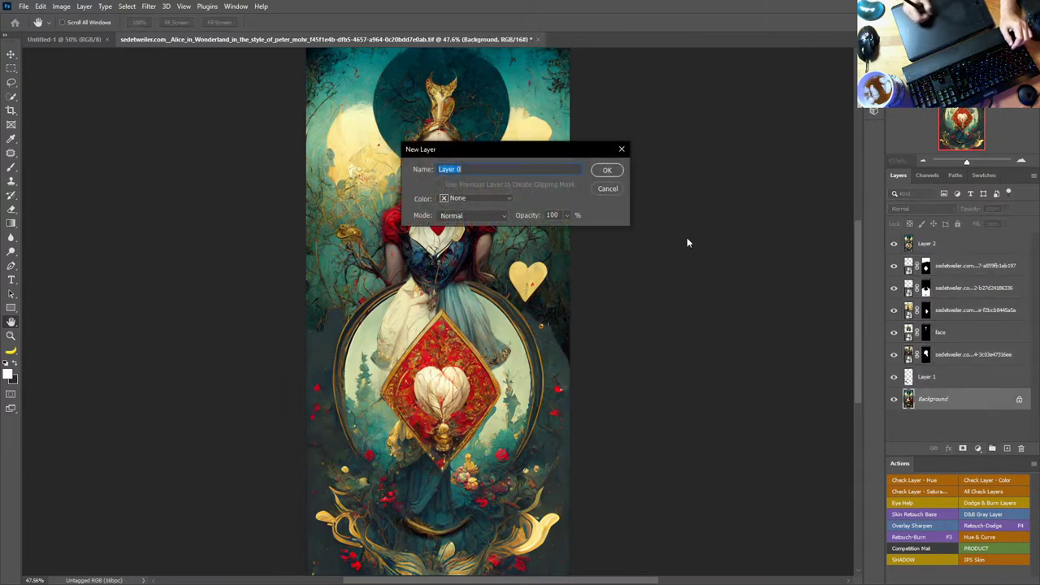
{"action": "left_click", "coordinate": [606, 170]}
Step: Group all the source layers beneath the merged layer, and select the merged layer
{"action": "left_click", "coordinate": [983, 266]}
{"action": "left_click", "coordinate": [987, 402], "text": "shift"}
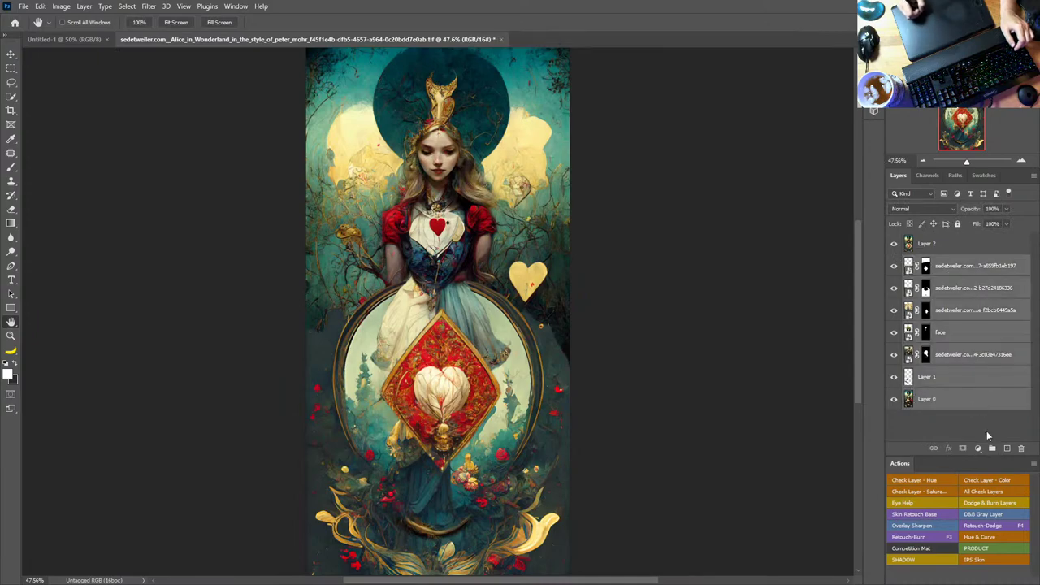
{"action": "left_click", "coordinate": [992, 448]}
{"action": "left_click", "coordinate": [904, 247]}
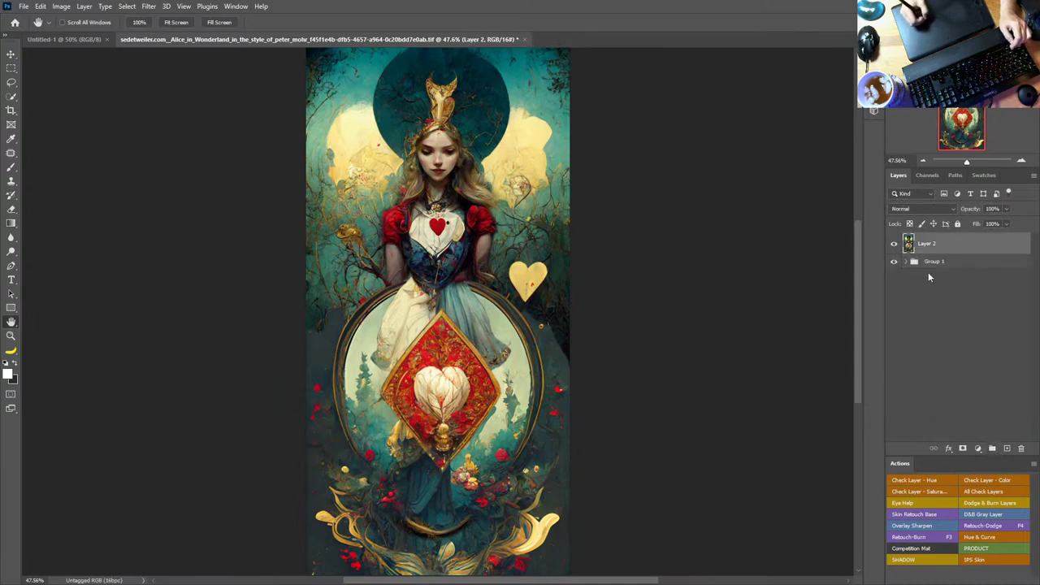
Step: Open the merged layer in the Liquify filter with the Forward Warp tool active, and fit the Liquify window so its brush options are accessible
{"action": "key", "text": "ctrl+space"}
{"action": "left_click_drag", "start_coordinate": [467, 175], "coordinate": [490, 177]}
{"action": "left_click_drag", "start_coordinate": [464, 236], "coordinate": [536, 276]}
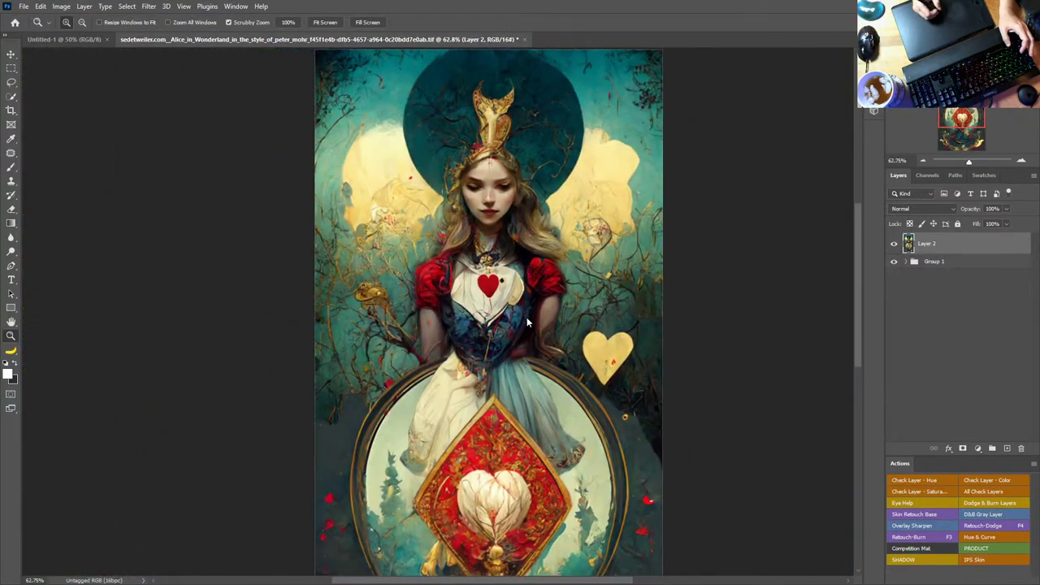
{"action": "key", "text": "ctrl+shift+x"}
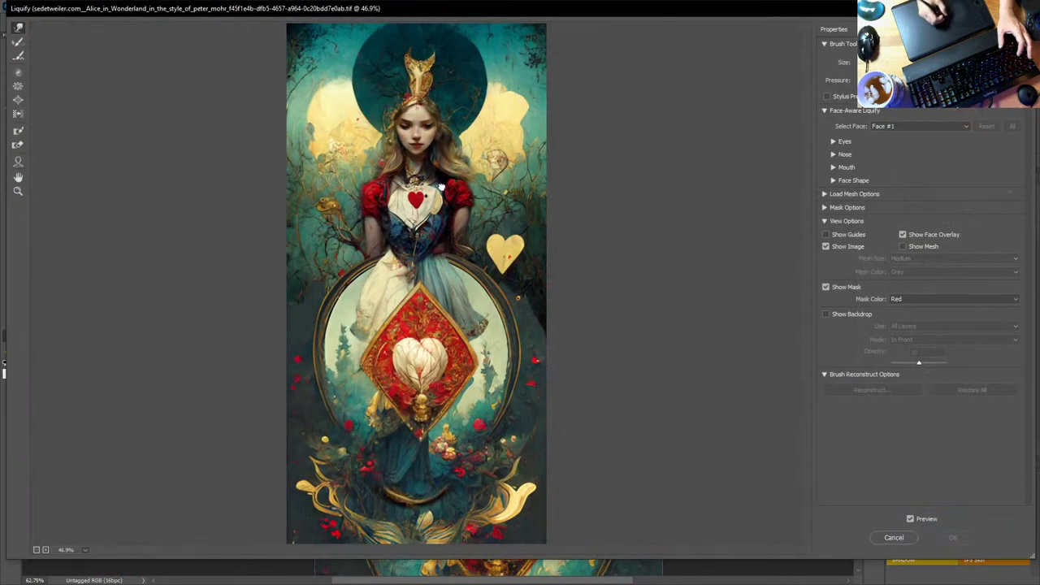
{"action": "key", "text": "ctrl+space"}
{"action": "left_click", "coordinate": [425, 122]}
{"action": "left_click", "coordinate": [425, 136]}
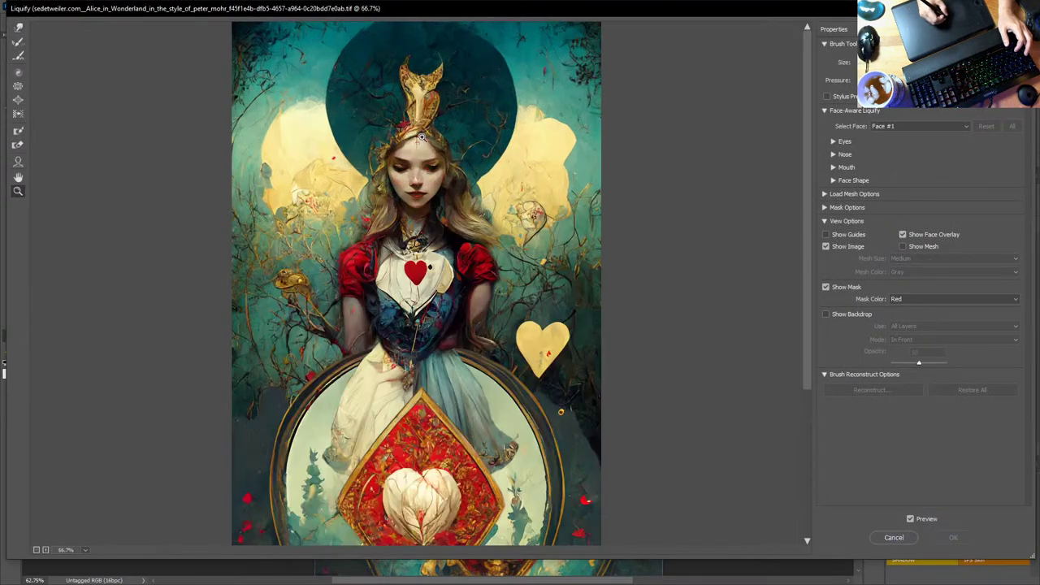
{"action": "left_click", "coordinate": [423, 140]}
{"action": "left_click_drag", "start_coordinate": [424, 195], "coordinate": [424, 140]}
{"action": "key", "text": "w"}
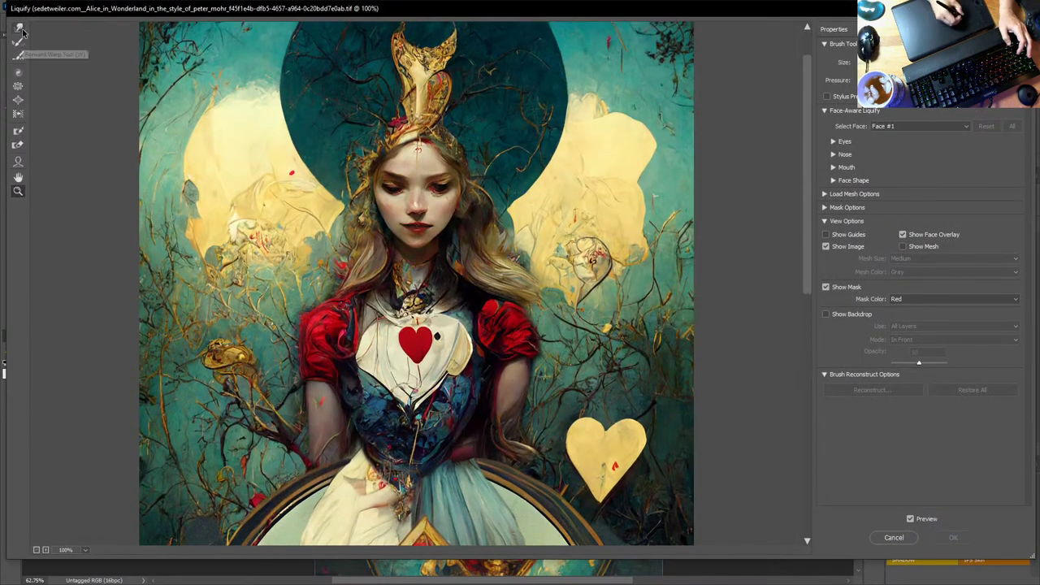
{"action": "mouse_move", "coordinate": [513, 13]}
{"action": "left_mouse_down"}
{"action": "mouse_move", "coordinate": [571, 15]}
{"action": "mouse_move", "coordinate": [619, 33]}
{"action": "left_mouse_up"}
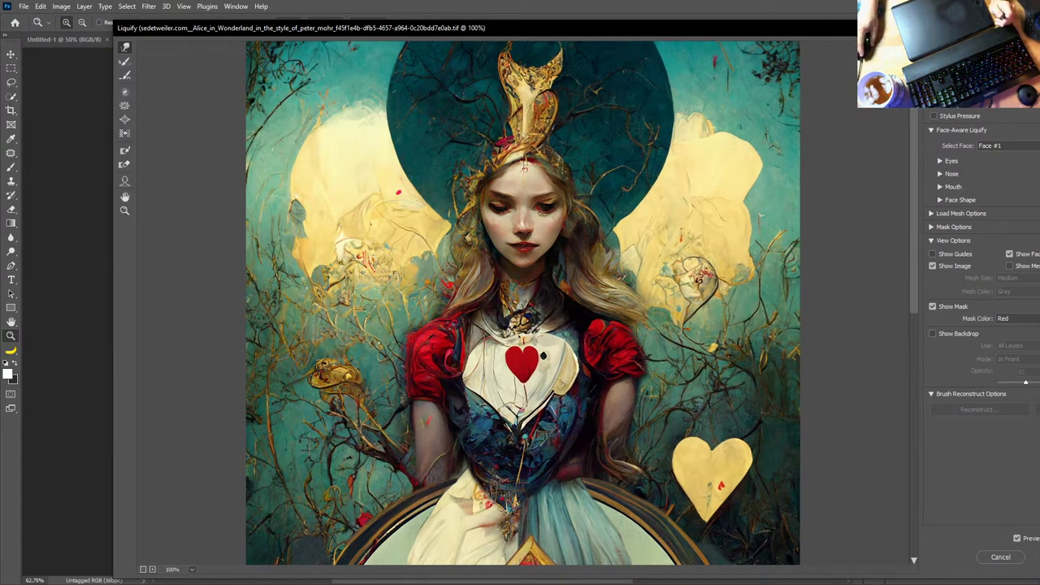
{"action": "left_click_drag", "start_coordinate": [1039, 352], "coordinate": [963, 353]}
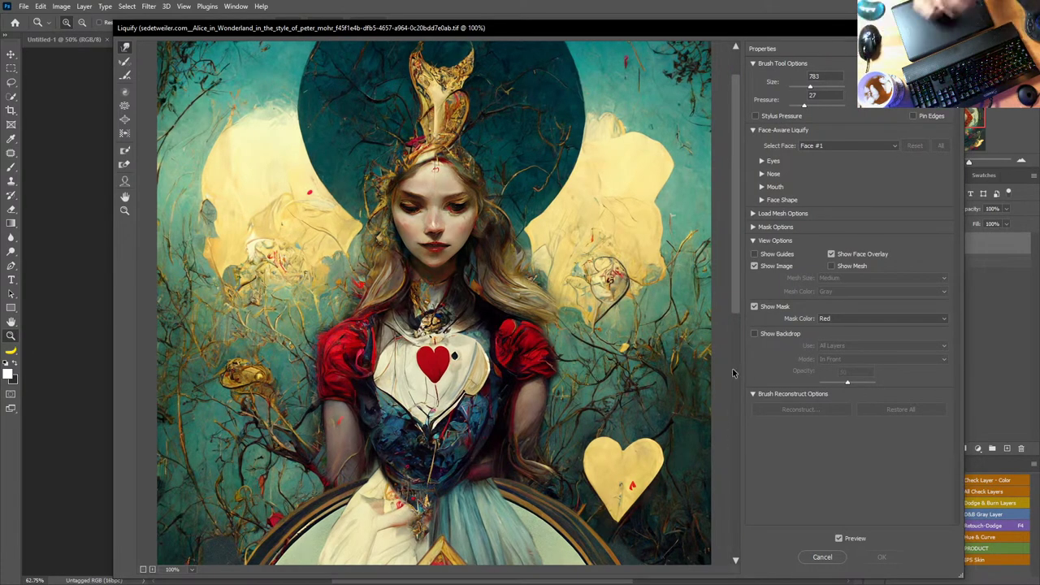
Step: Warp the woman's hair outward on both sides for more volume, using brush size 175 and a finer size of 55
{"action": "left_click_drag", "start_coordinate": [560, 253], "coordinate": [344, 313]}
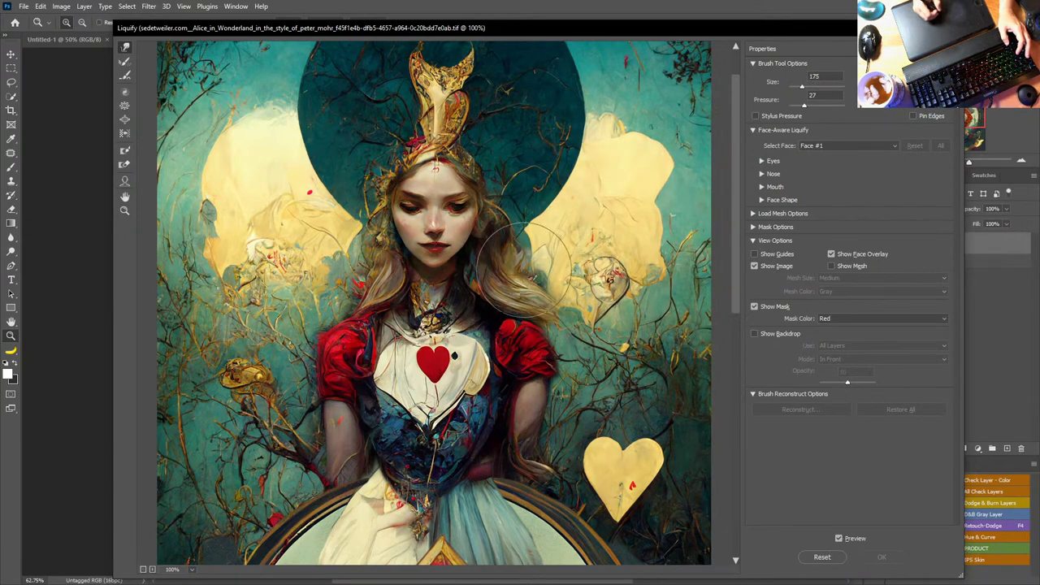
{"action": "mouse_move", "coordinate": [544, 272]}
{"action": "left_mouse_down"}
{"action": "mouse_move", "coordinate": [561, 313]}
{"action": "mouse_move", "coordinate": [503, 244]}
{"action": "left_mouse_up"}
{"action": "mouse_move", "coordinate": [335, 283]}
{"action": "left_mouse_down"}
{"action": "mouse_move", "coordinate": [341, 212]}
{"action": "mouse_move", "coordinate": [336, 221]}
{"action": "left_mouse_up"}
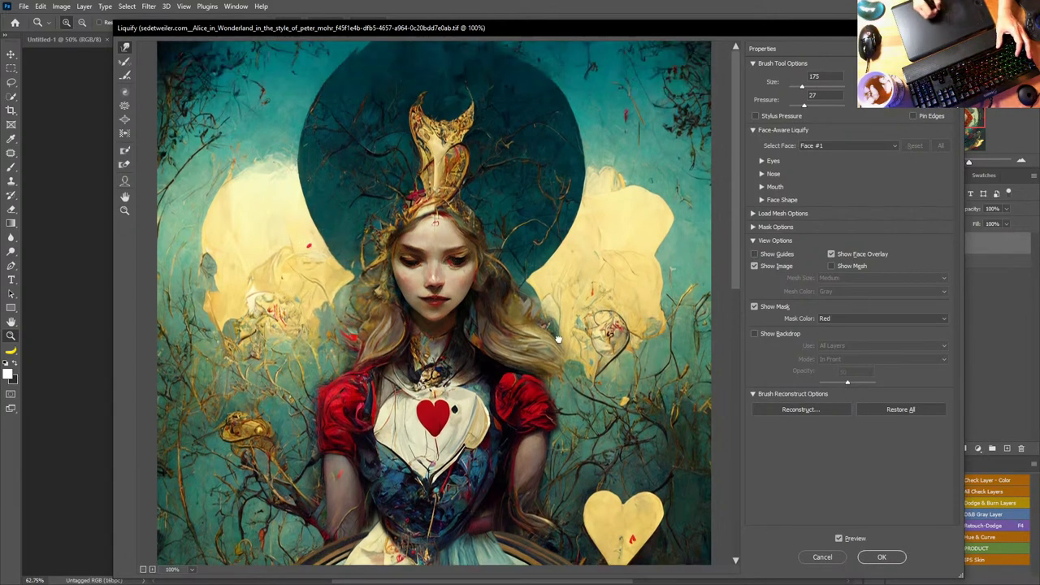
{"action": "left_click_drag", "start_coordinate": [335, 240], "coordinate": [311, 215]}
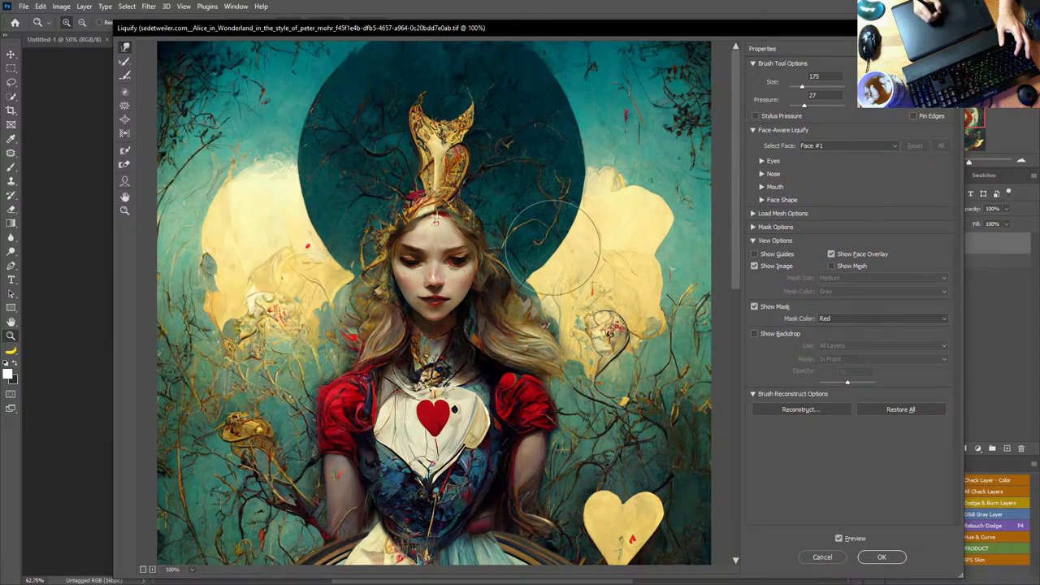
{"action": "left_click_drag", "start_coordinate": [583, 274], "coordinate": [541, 276]}
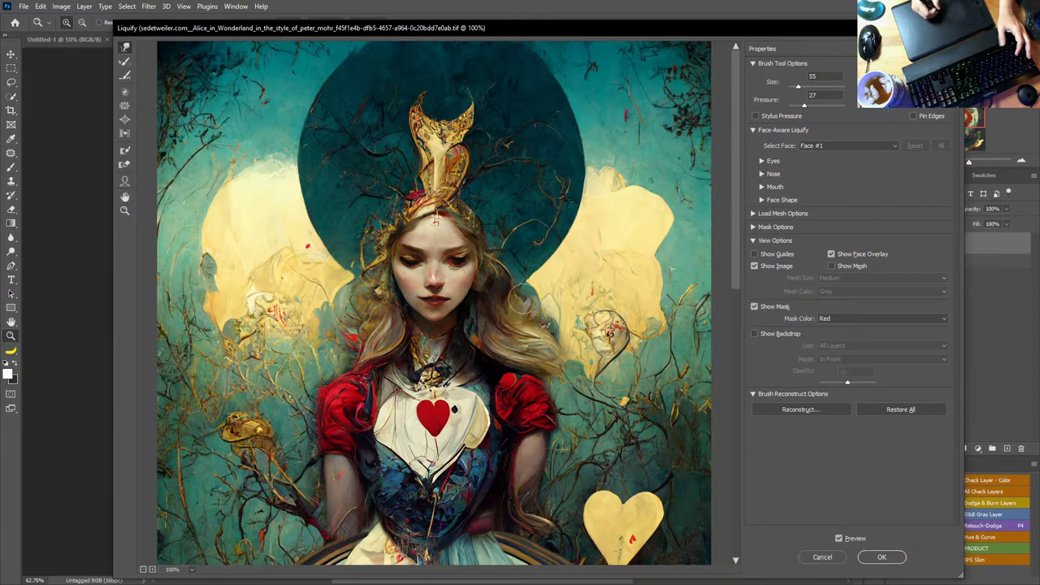
{"action": "scroll", "coordinate": [434, 303], "scroll_direction": "down", "scroll_amount": 3}
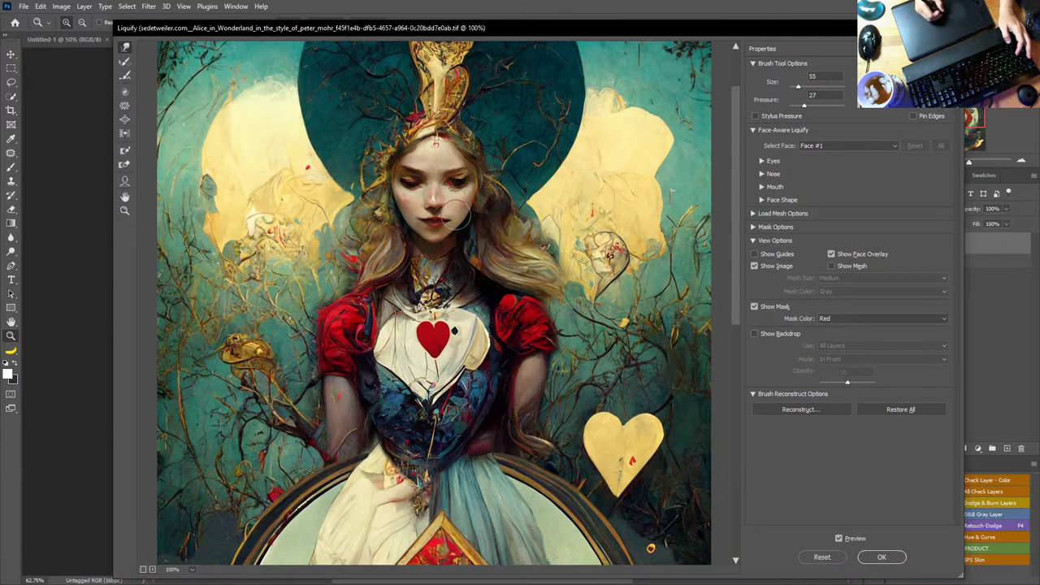
{"action": "scroll", "coordinate": [443, 207], "scroll_direction": "up", "scroll_amount": 3}
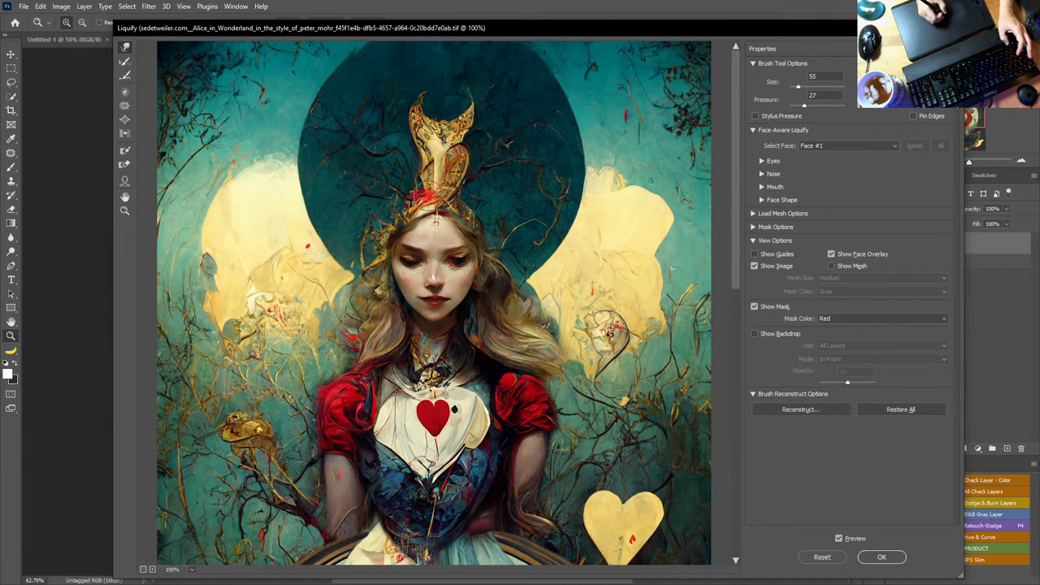
Step: Set the warp brush size to 97 and push the left horn of the gold crown outward
{"action": "left_click_drag", "start_coordinate": [422, 197], "coordinate": [440, 196]}
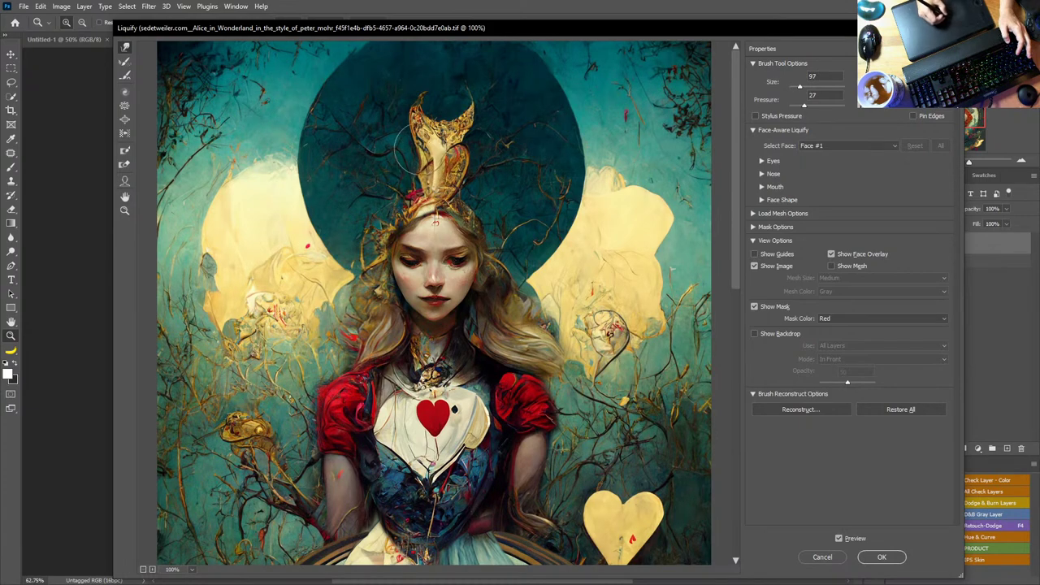
{"action": "left_click_drag", "start_coordinate": [420, 151], "coordinate": [406, 117]}
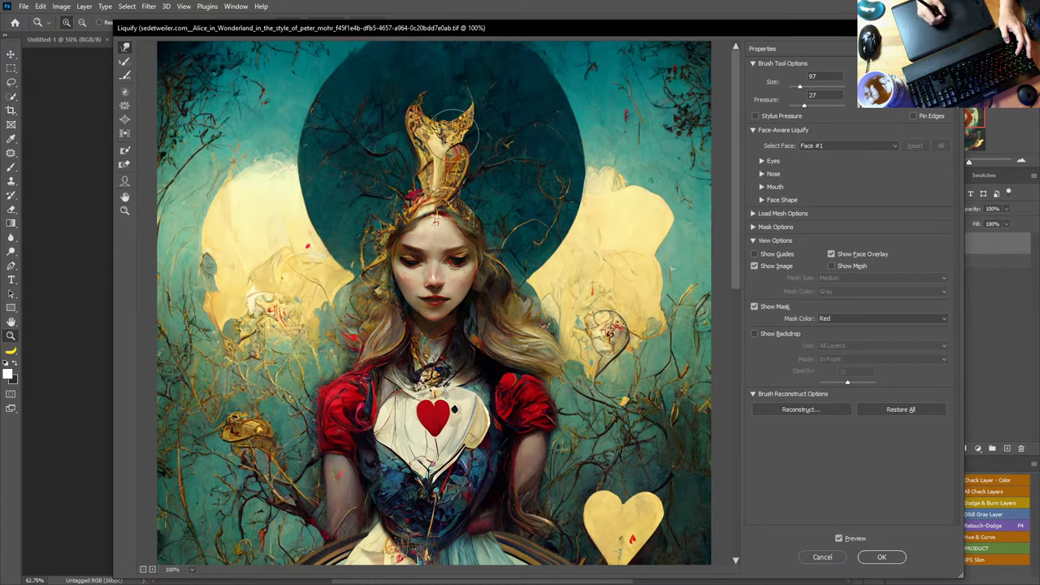
{"action": "scroll", "coordinate": [412, 277], "scroll_direction": "down", "scroll_amount": 2}
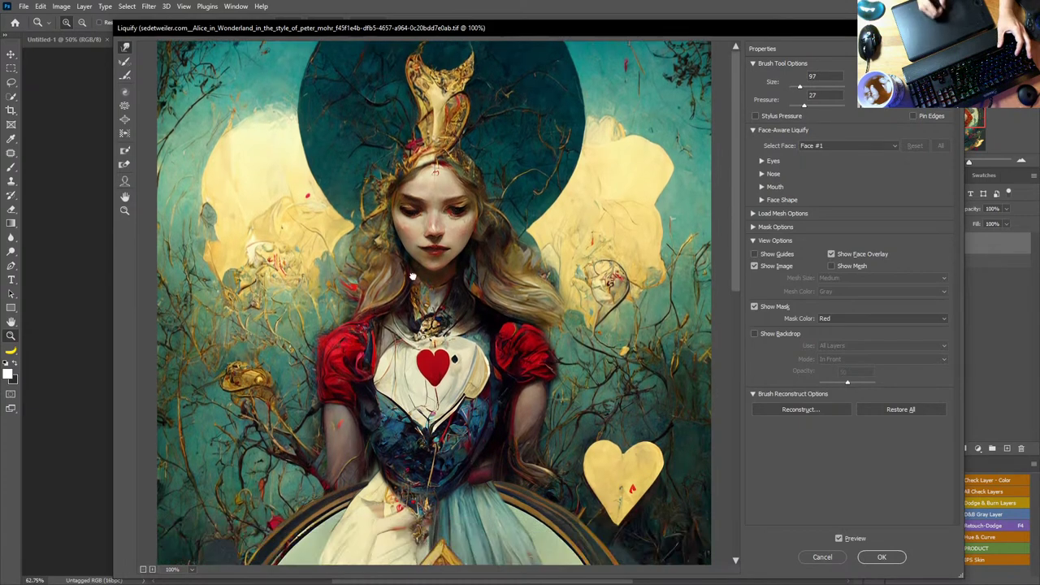
{"action": "scroll", "coordinate": [412, 277], "scroll_direction": "down", "scroll_amount": 5}
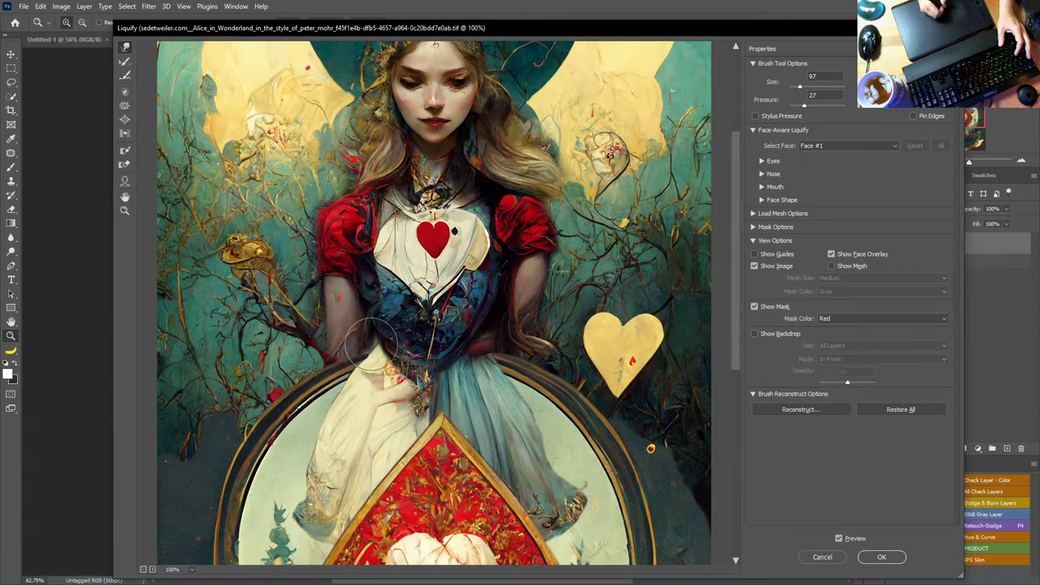
Step: Touch up the edges of the oval mirror with the Liquify brush at size 89 and apply the filter
{"action": "scroll", "coordinate": [552, 341], "scroll_direction": "down", "scroll_amount": 3}
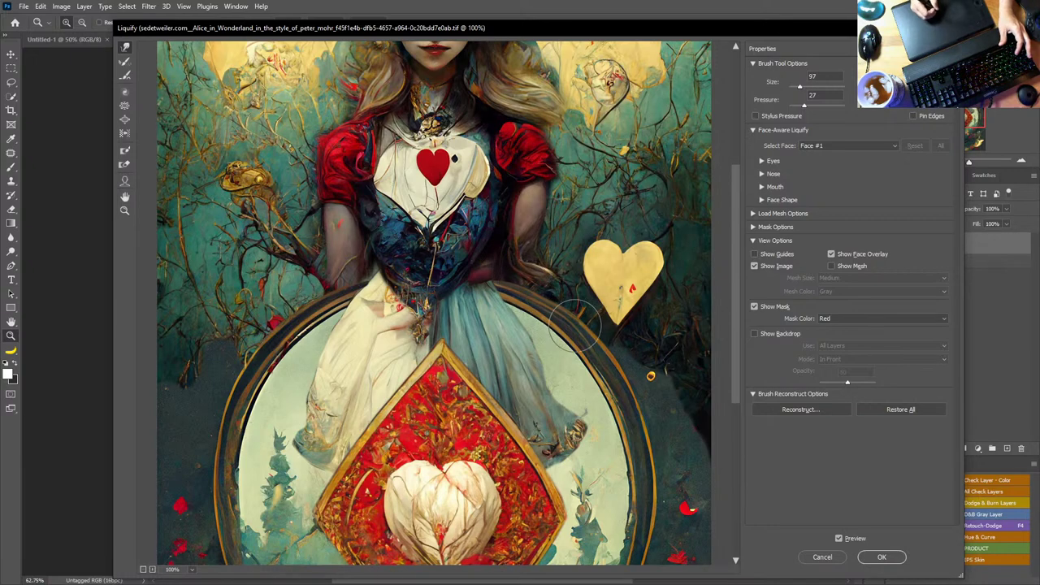
{"action": "scroll", "coordinate": [561, 307], "scroll_direction": "down", "scroll_amount": 3}
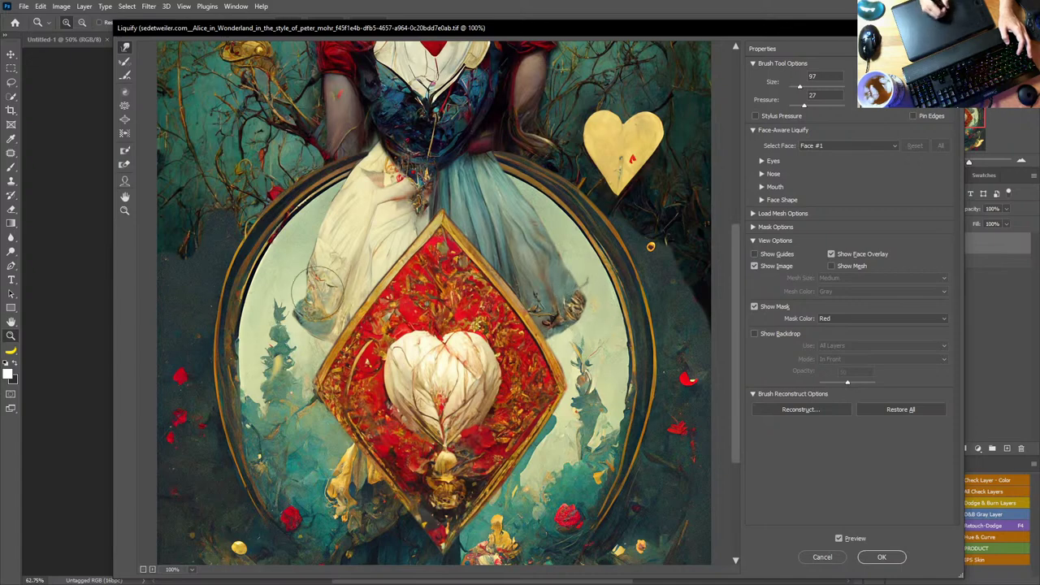
{"action": "key", "text": "alt"}
{"action": "mouse_move", "coordinate": [319, 301]}
{"action": "left_mouse_down"}
{"action": "mouse_move", "coordinate": [305, 297]}
{"action": "mouse_move", "coordinate": [354, 303]}
{"action": "mouse_move", "coordinate": [296, 343]}
{"action": "left_mouse_up"}
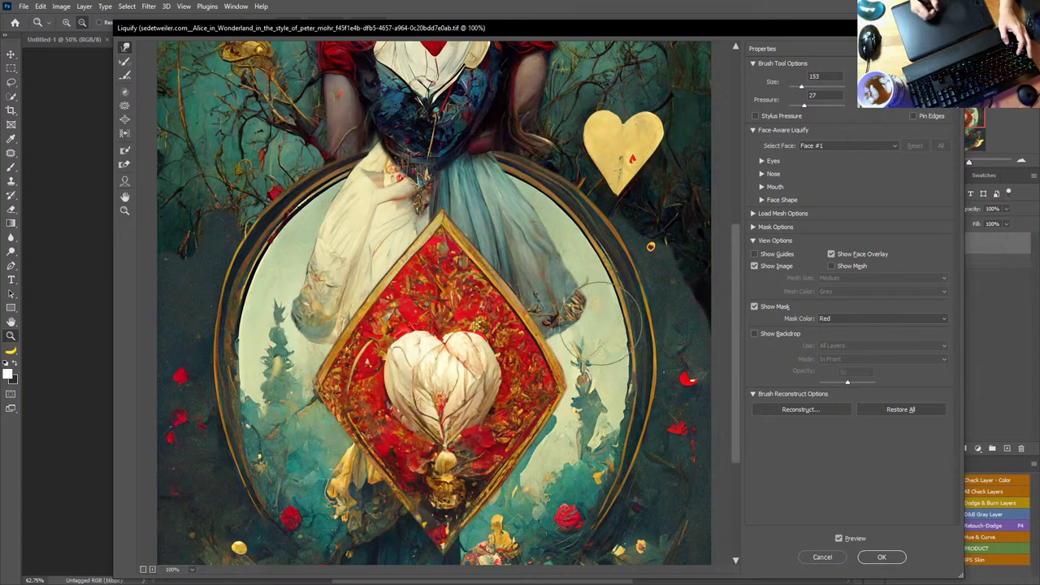
{"action": "scroll", "coordinate": [572, 252], "scroll_direction": "down", "scroll_amount": 5}
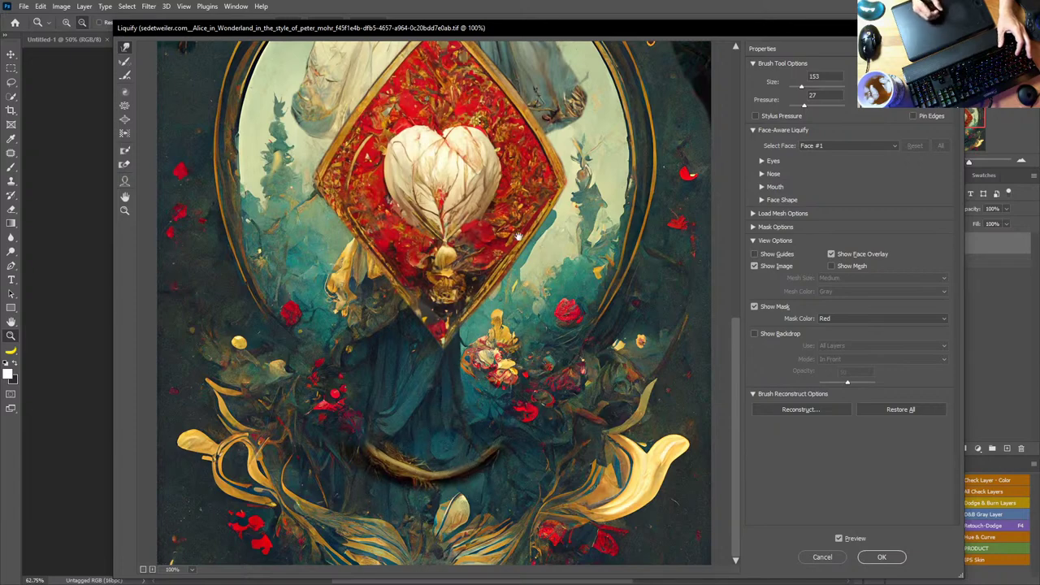
{"action": "scroll", "coordinate": [536, 262], "scroll_direction": "up", "scroll_amount": 2}
{"action": "left_click_drag", "start_coordinate": [638, 315], "coordinate": [604, 322]}
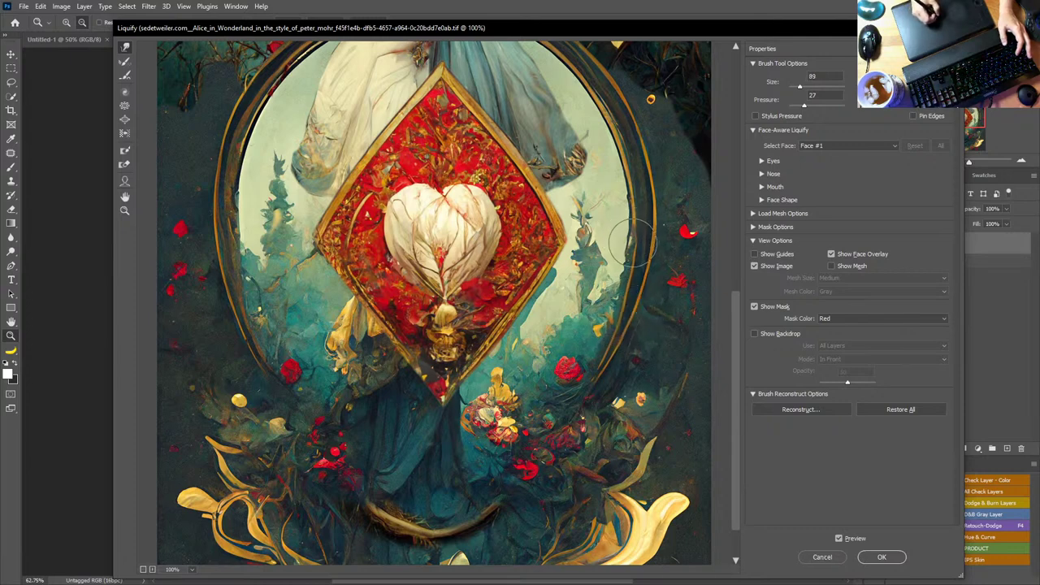
{"action": "left_click_drag", "start_coordinate": [575, 238], "coordinate": [574, 244]}
{"action": "scroll", "coordinate": [574, 243], "scroll_direction": "up", "scroll_amount": 10}
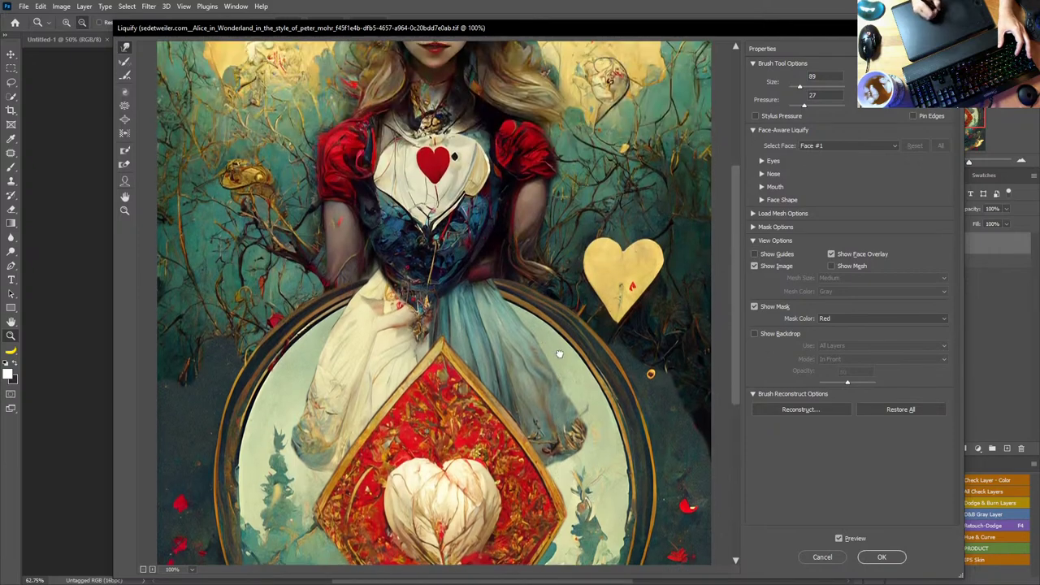
{"action": "scroll", "coordinate": [576, 333], "scroll_direction": "up", "scroll_amount": 3}
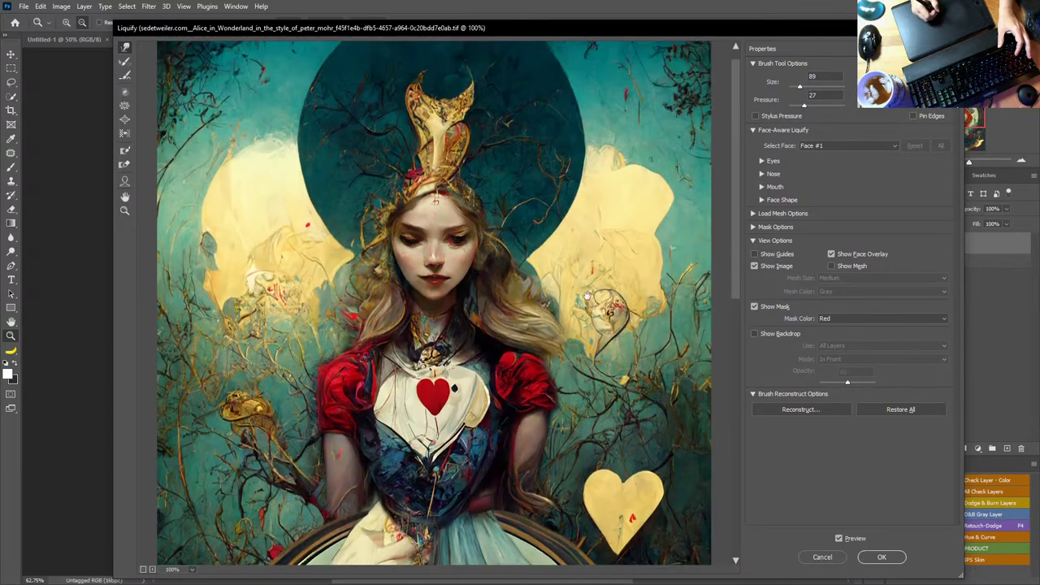
{"action": "scroll", "coordinate": [589, 315], "scroll_direction": "up", "scroll_amount": 1}
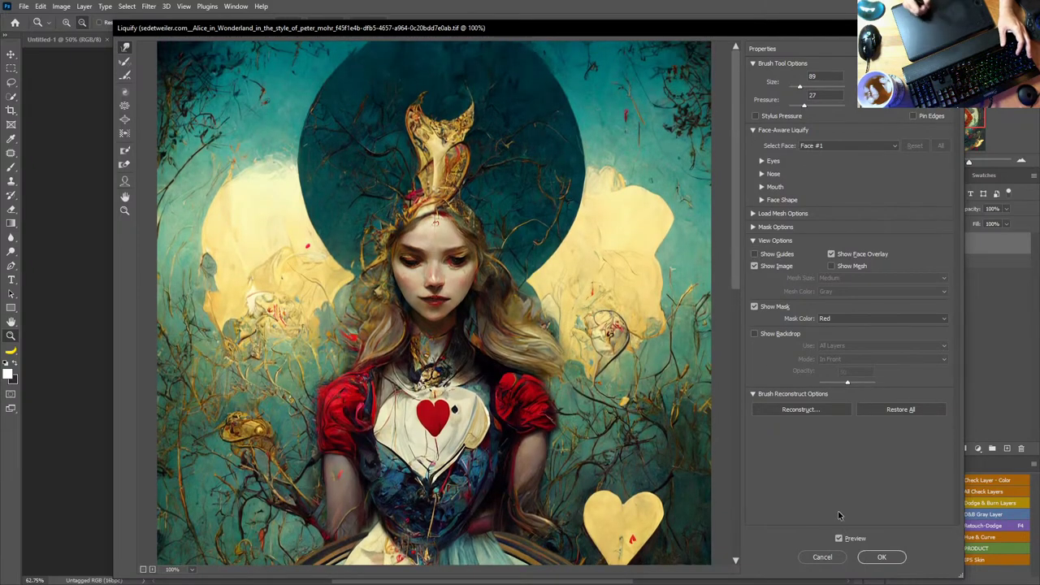
{"action": "left_click", "coordinate": [884, 558]}
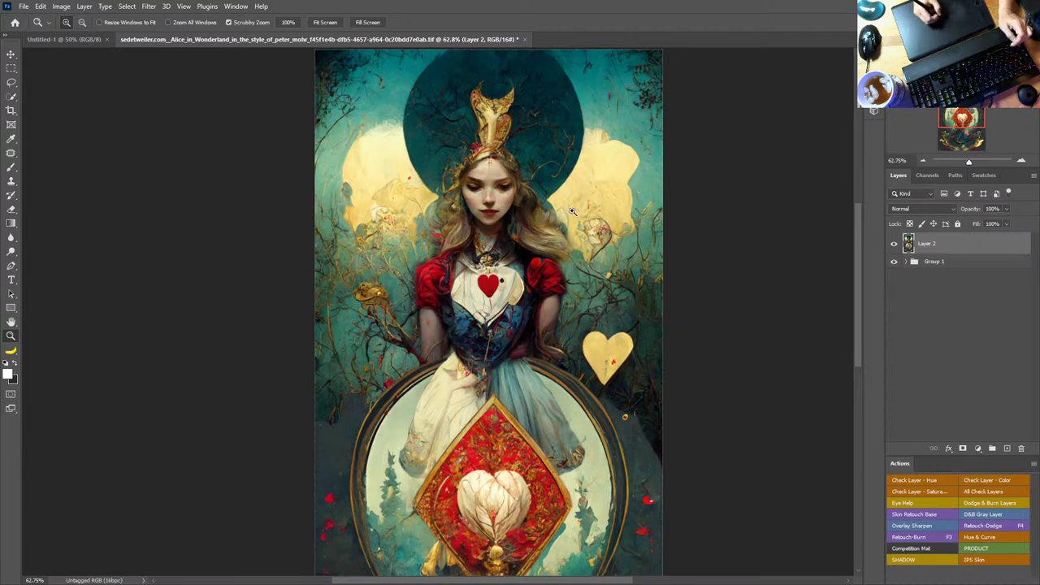
Step: Clone the yellow background with the Clone Stamp over the teal patch beside the woman's hair at the right of her face
{"action": "left_click_drag", "start_coordinate": [556, 203], "coordinate": [617, 236]}
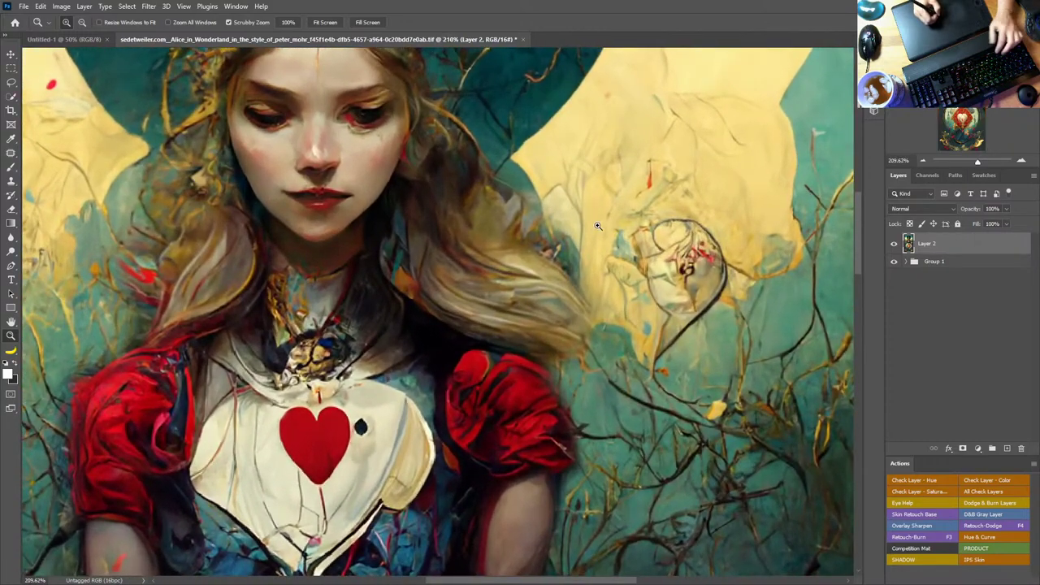
{"action": "key", "text": "s"}
{"action": "mouse_move", "coordinate": [562, 172]}
{"action": "left_mouse_down"}
{"action": "mouse_move", "coordinate": [515, 165]}
{"action": "mouse_move", "coordinate": [524, 184]}
{"action": "mouse_move", "coordinate": [541, 178]}
{"action": "mouse_move", "coordinate": [535, 166]}
{"action": "mouse_move", "coordinate": [506, 192]}
{"action": "mouse_move", "coordinate": [523, 208]}
{"action": "mouse_move", "coordinate": [545, 181]}
{"action": "mouse_move", "coordinate": [521, 190]}
{"action": "mouse_move", "coordinate": [559, 177]}
{"action": "left_mouse_up"}
{"action": "left_click", "coordinate": [548, 159], "text": "alt"}
{"action": "left_click", "coordinate": [537, 169], "text": "alt"}
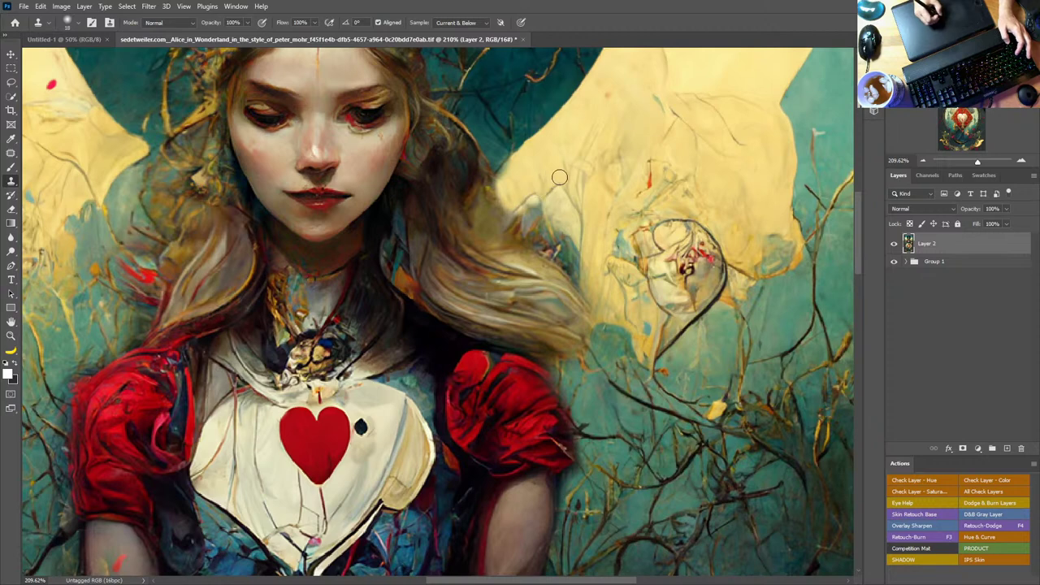
{"action": "left_click", "coordinate": [561, 162], "text": "alt"}
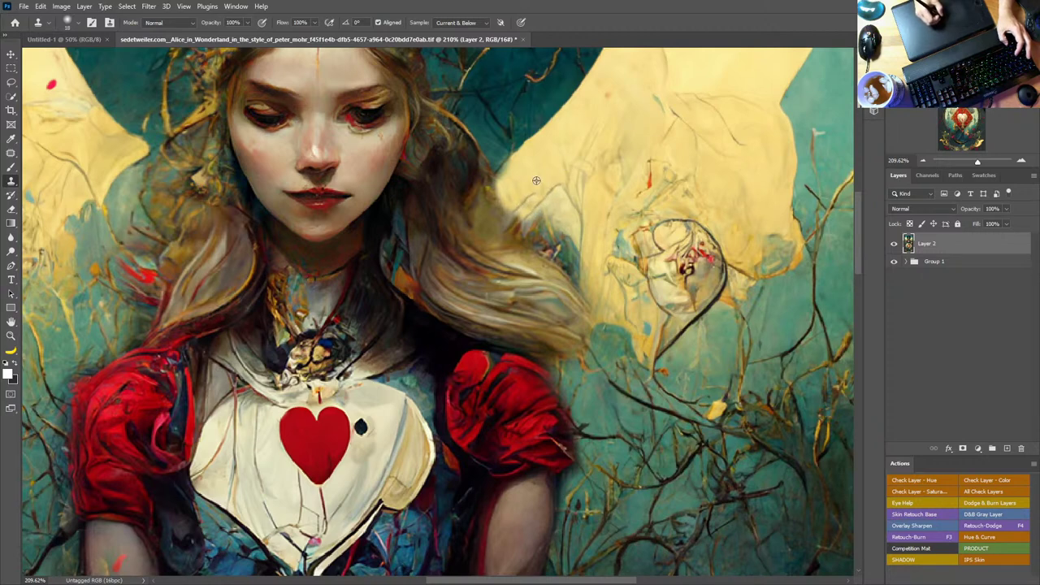
{"action": "left_click_drag", "start_coordinate": [510, 215], "coordinate": [509, 222]}
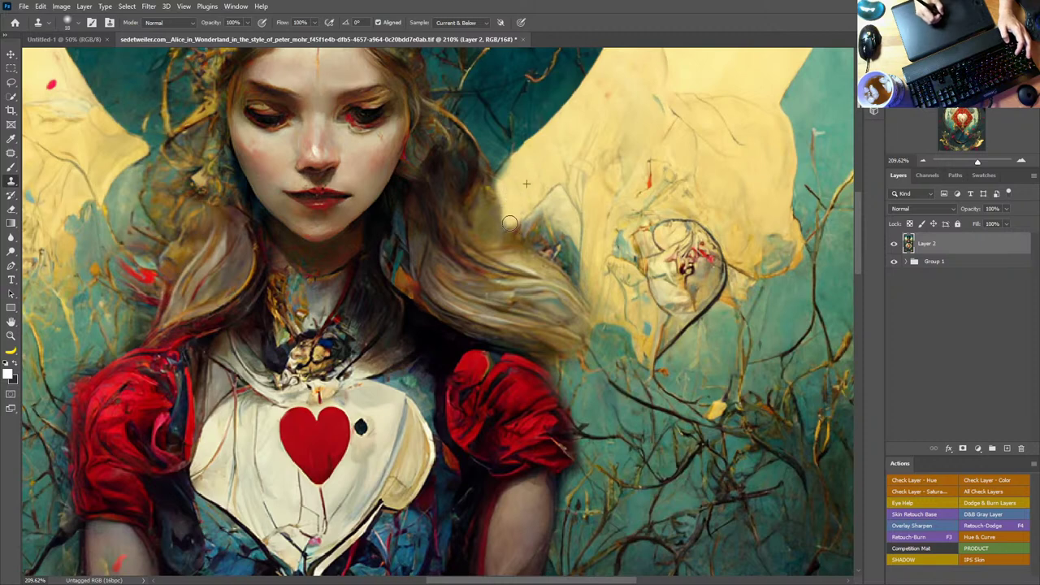
Step: Clone yellow background and hair texture over the dark clutter along the upper edge of the flowing right-hand hair lock
{"action": "left_click_drag", "start_coordinate": [680, 269], "coordinate": [634, 259]}
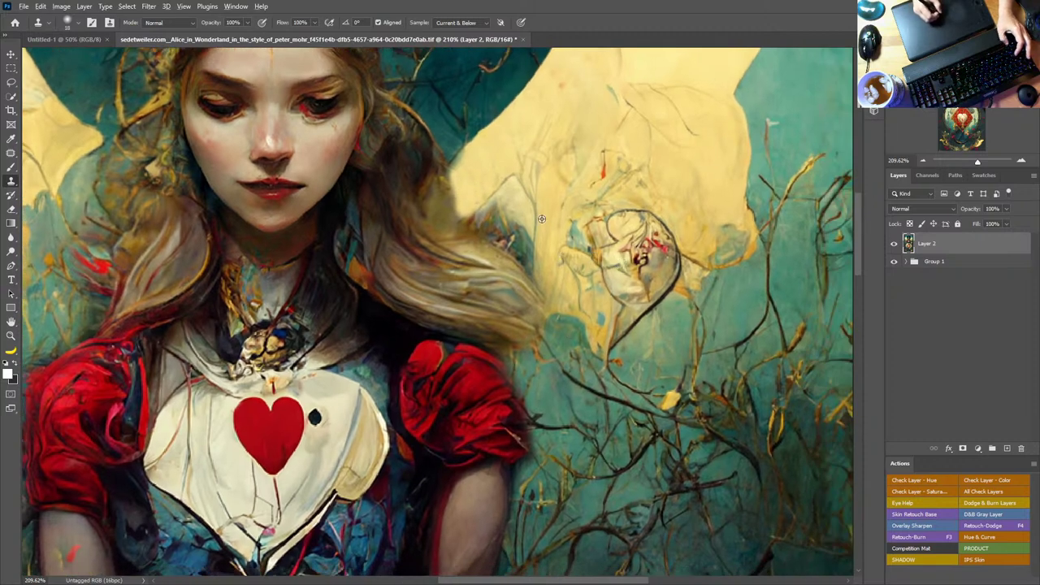
{"action": "mouse_move", "coordinate": [534, 220]}
{"action": "left_mouse_down"}
{"action": "mouse_move", "coordinate": [532, 247]}
{"action": "mouse_move", "coordinate": [520, 229]}
{"action": "mouse_move", "coordinate": [504, 230]}
{"action": "mouse_move", "coordinate": [513, 237]}
{"action": "mouse_move", "coordinate": [505, 206]}
{"action": "mouse_move", "coordinate": [478, 223]}
{"action": "mouse_move", "coordinate": [526, 247]}
{"action": "left_mouse_up"}
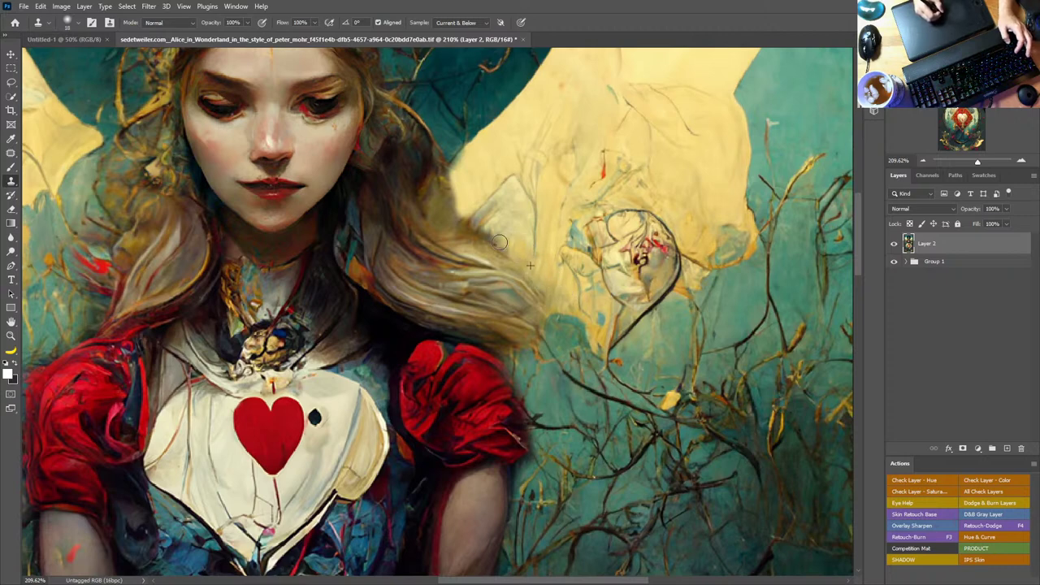
{"action": "left_click", "coordinate": [510, 218], "text": "alt"}
{"action": "mouse_move", "coordinate": [480, 229]}
{"action": "left_mouse_down"}
{"action": "mouse_move", "coordinate": [468, 226]}
{"action": "mouse_move", "coordinate": [611, 306]}
{"action": "left_mouse_up"}
{"action": "left_click", "coordinate": [504, 220], "text": "alt"}
{"action": "mouse_move", "coordinate": [546, 299]}
{"action": "left_mouse_down"}
{"action": "mouse_move", "coordinate": [542, 267]}
{"action": "mouse_move", "coordinate": [536, 297]}
{"action": "mouse_move", "coordinate": [553, 302]}
{"action": "mouse_move", "coordinate": [573, 252]}
{"action": "mouse_move", "coordinate": [532, 281]}
{"action": "mouse_move", "coordinate": [514, 315]}
{"action": "mouse_move", "coordinate": [574, 345]}
{"action": "left_mouse_up"}
{"action": "mouse_move", "coordinate": [514, 303]}
{"action": "left_mouse_down"}
{"action": "mouse_move", "coordinate": [584, 334]}
{"action": "mouse_move", "coordinate": [613, 362]}
{"action": "left_mouse_up"}
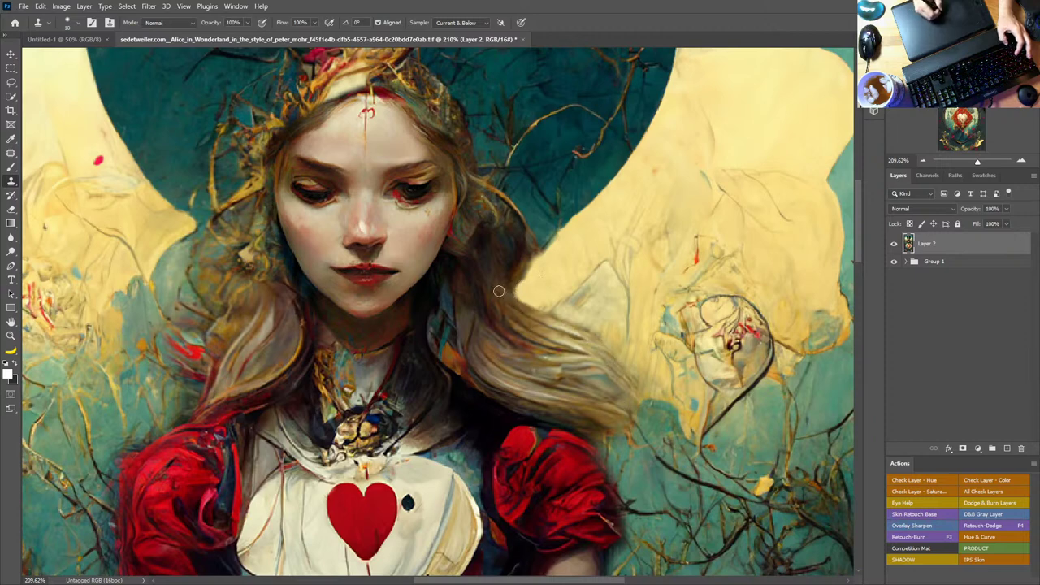
Step: Refine the right-hand hair outline against the yellow background with the Clone Stamp
{"action": "left_click_drag", "start_coordinate": [521, 277], "coordinate": [504, 317]}
{"action": "left_click", "coordinate": [529, 247], "text": "alt"}
{"action": "mouse_move", "coordinate": [532, 277]}
{"action": "left_mouse_down"}
{"action": "mouse_move", "coordinate": [522, 296]}
{"action": "mouse_move", "coordinate": [511, 286]}
{"action": "mouse_move", "coordinate": [527, 264]}
{"action": "mouse_move", "coordinate": [542, 276]}
{"action": "mouse_move", "coordinate": [534, 269]}
{"action": "mouse_move", "coordinate": [546, 263]}
{"action": "mouse_move", "coordinate": [645, 268]}
{"action": "left_mouse_up"}
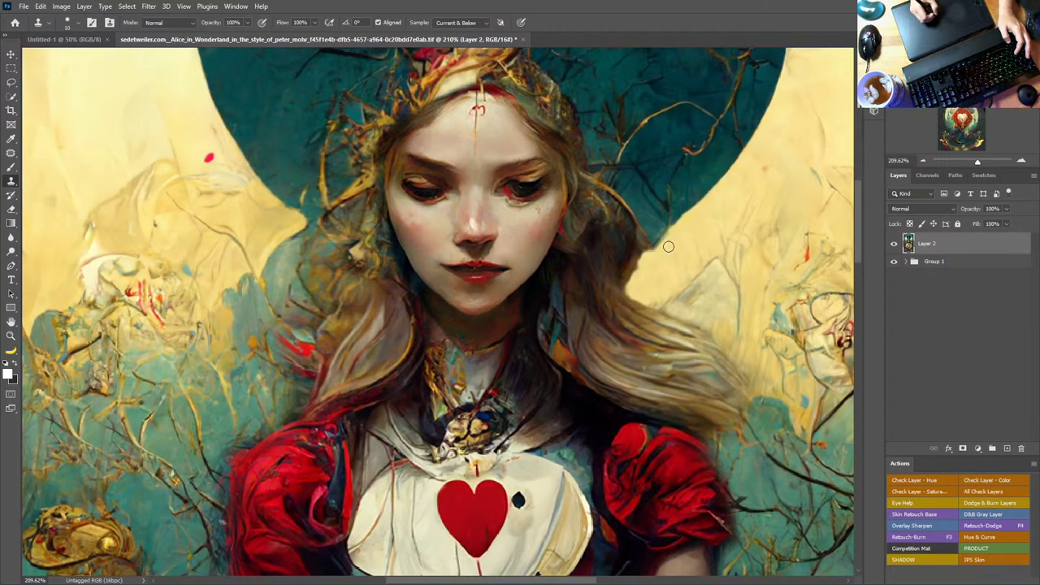
{"action": "left_click_drag", "start_coordinate": [357, 250], "coordinate": [592, 320]}
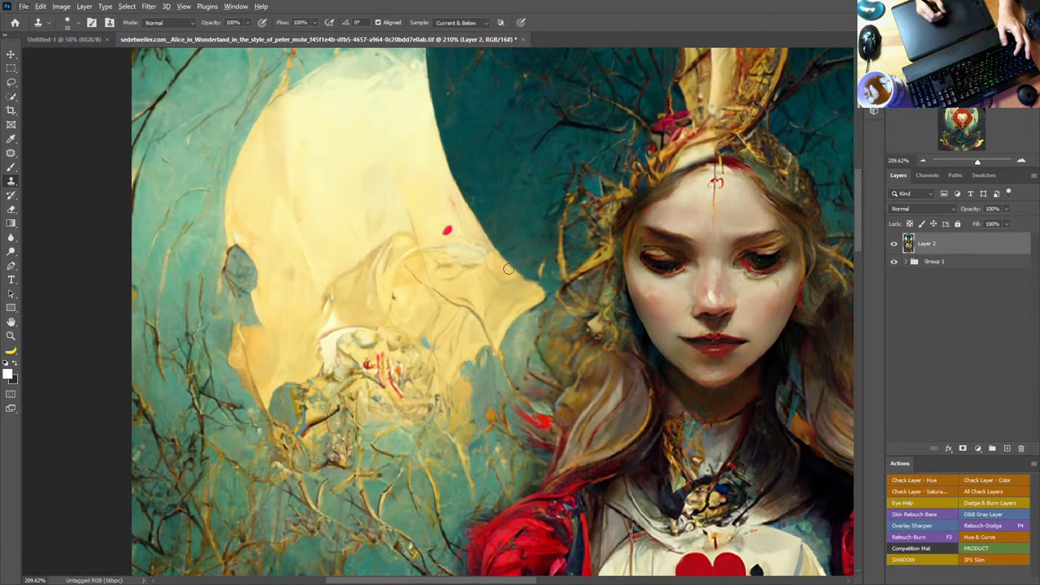
{"action": "left_click_drag", "start_coordinate": [647, 421], "coordinate": [524, 356]}
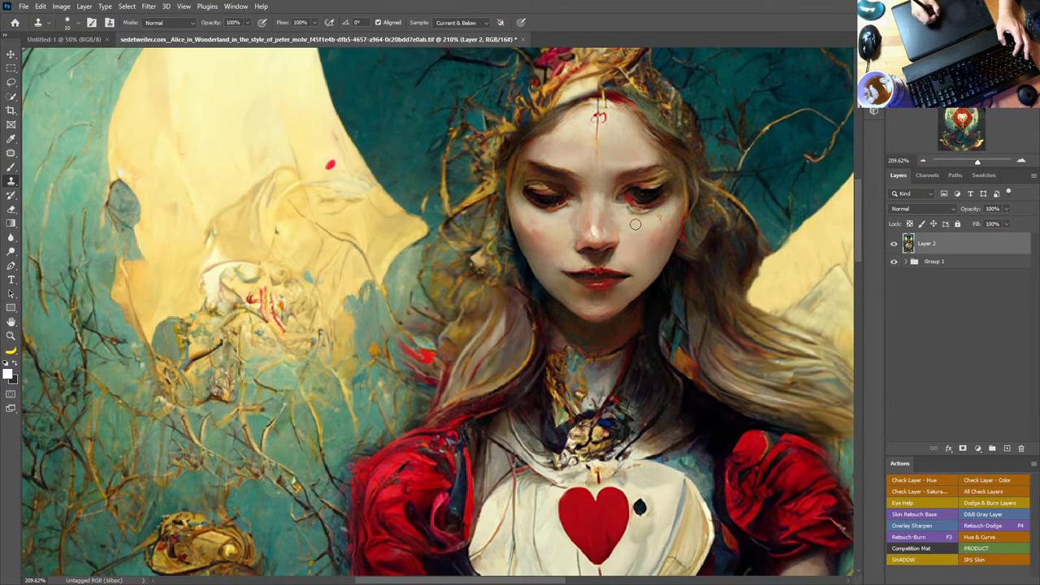
Step: Lasso the clean eye and eyebrow at the left of the face and copy the selection to a new layer
{"action": "key", "text": "z"}
{"action": "left_click_drag", "start_coordinate": [652, 207], "coordinate": [632, 294]}
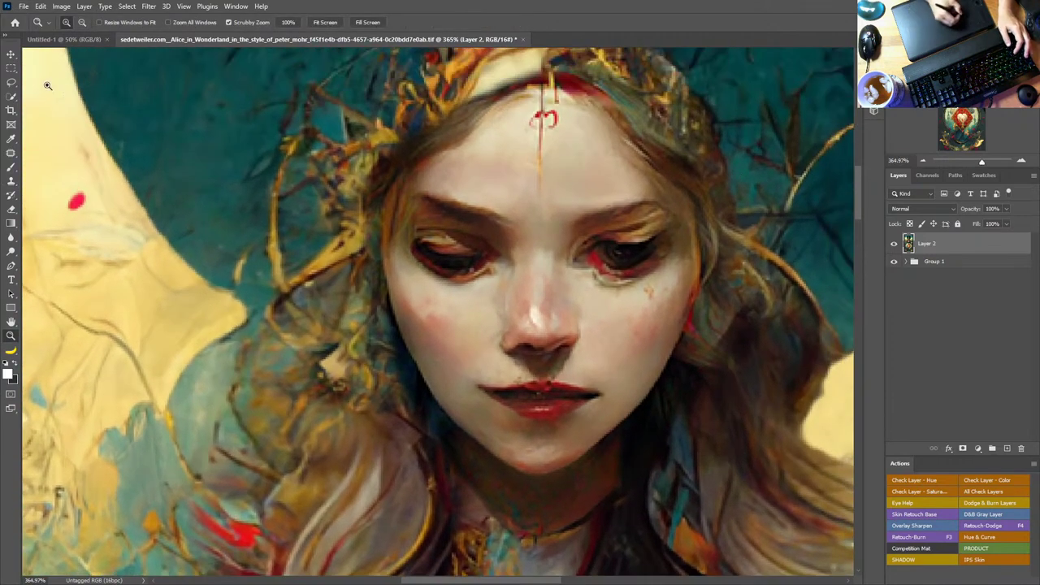
{"action": "left_click", "coordinate": [15, 83]}
{"action": "mouse_move", "coordinate": [523, 203]}
{"action": "left_mouse_down"}
{"action": "mouse_move", "coordinate": [392, 213]}
{"action": "mouse_move", "coordinate": [475, 325]}
{"action": "mouse_move", "coordinate": [536, 195]}
{"action": "left_mouse_up"}
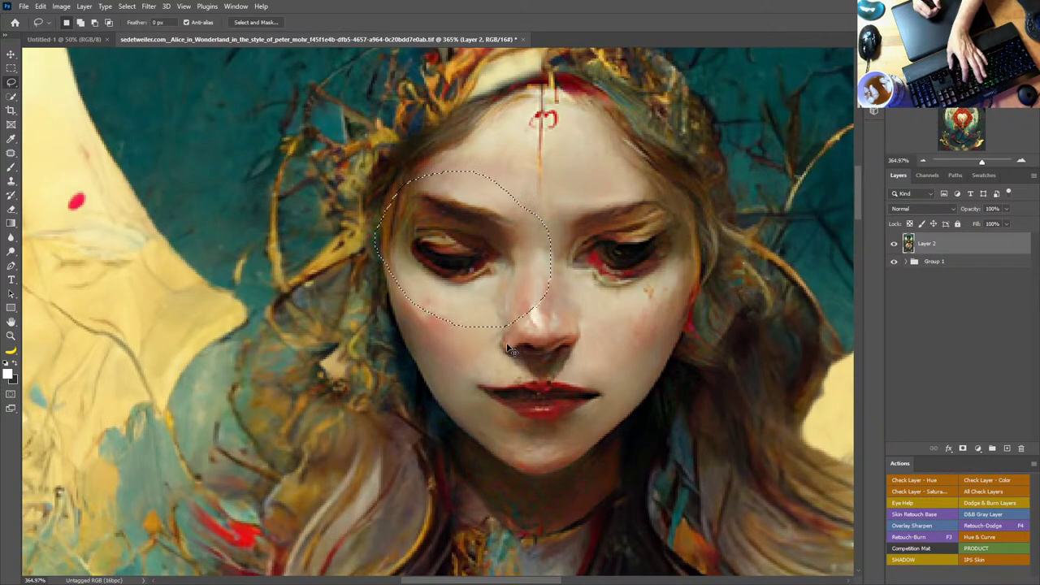
{"action": "key", "text": "ctrl+j"}
Step: Flip the copied eye horizontally and place it over the damaged eye on the other side of the face
{"action": "key", "text": "ctrl+t"}
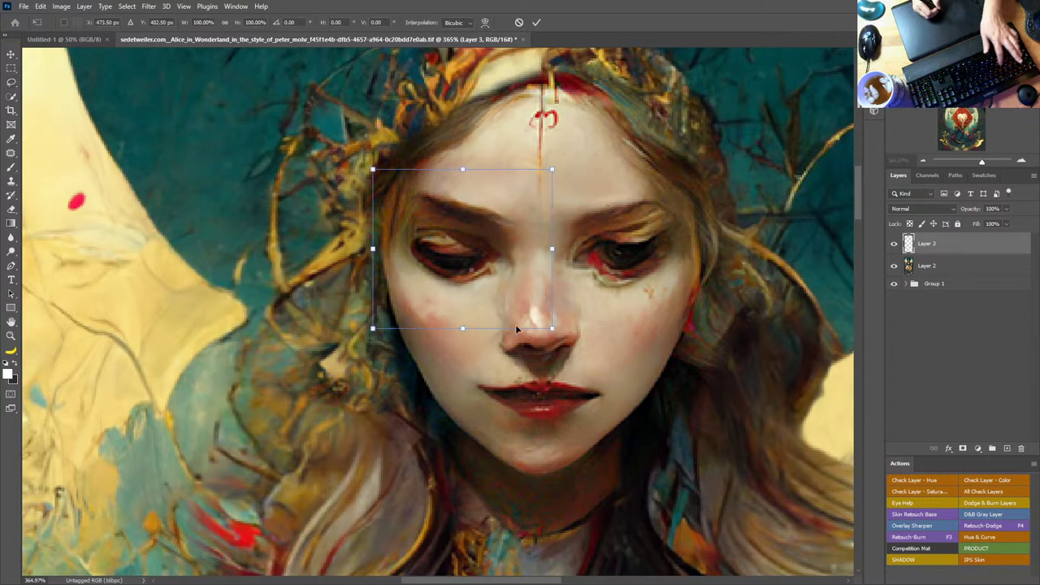
{"action": "right_click", "coordinate": [510, 284]}
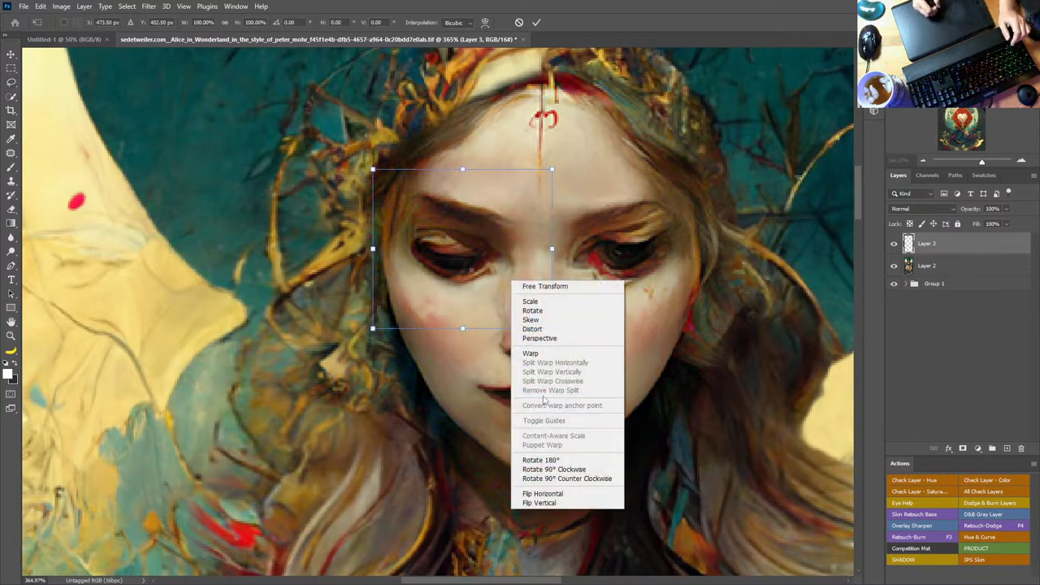
{"action": "left_click", "coordinate": [542, 493]}
{"action": "left_click_drag", "start_coordinate": [498, 256], "coordinate": [623, 259]}
{"action": "key", "text": "Return"}
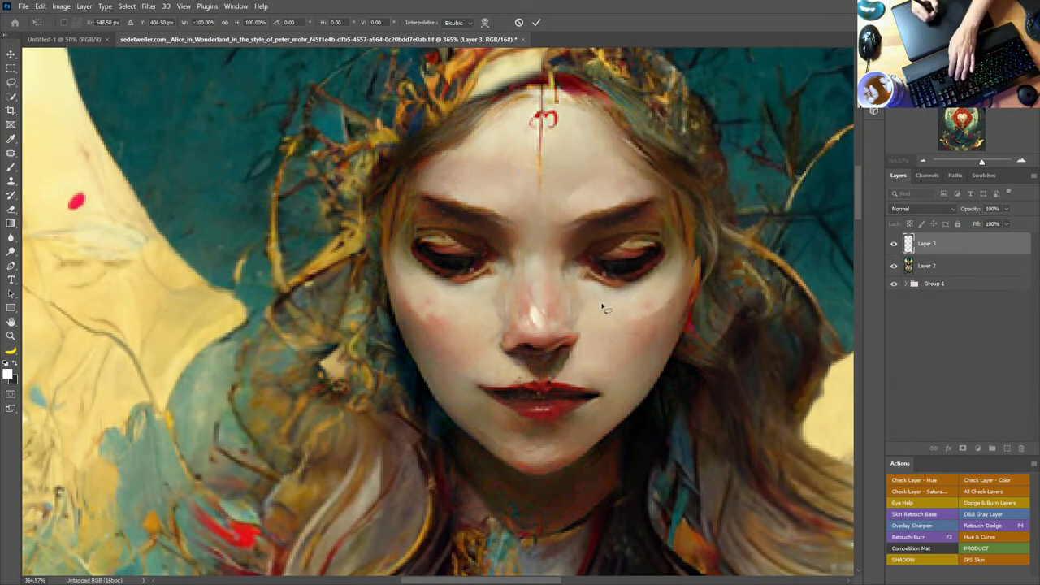
Step: Add a layer mask to Layer 3 and paint black on it to blend the copied eye's outer edges into the face
{"action": "key", "text": "l"}
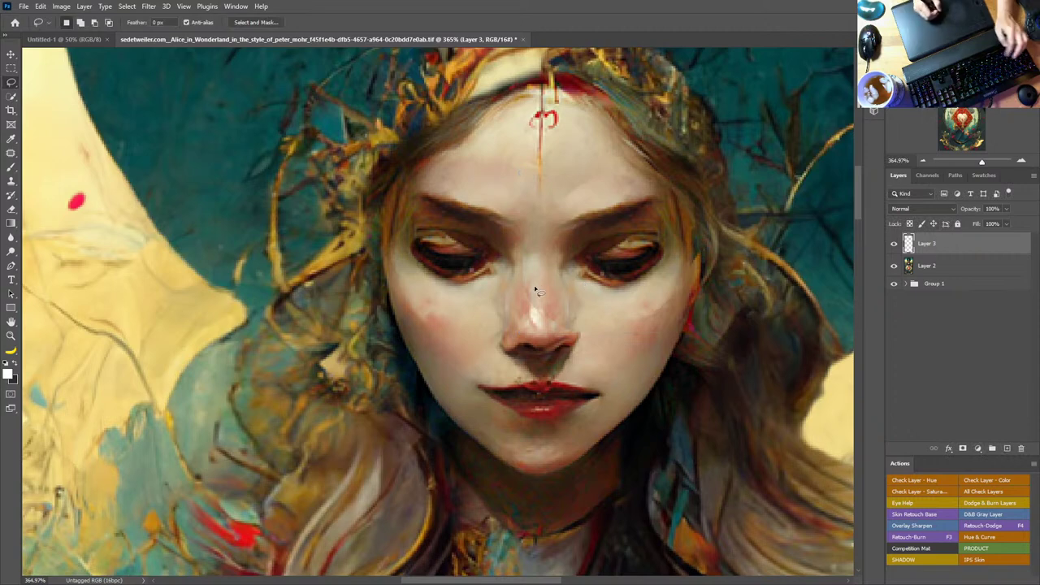
{"action": "key", "text": "b"}
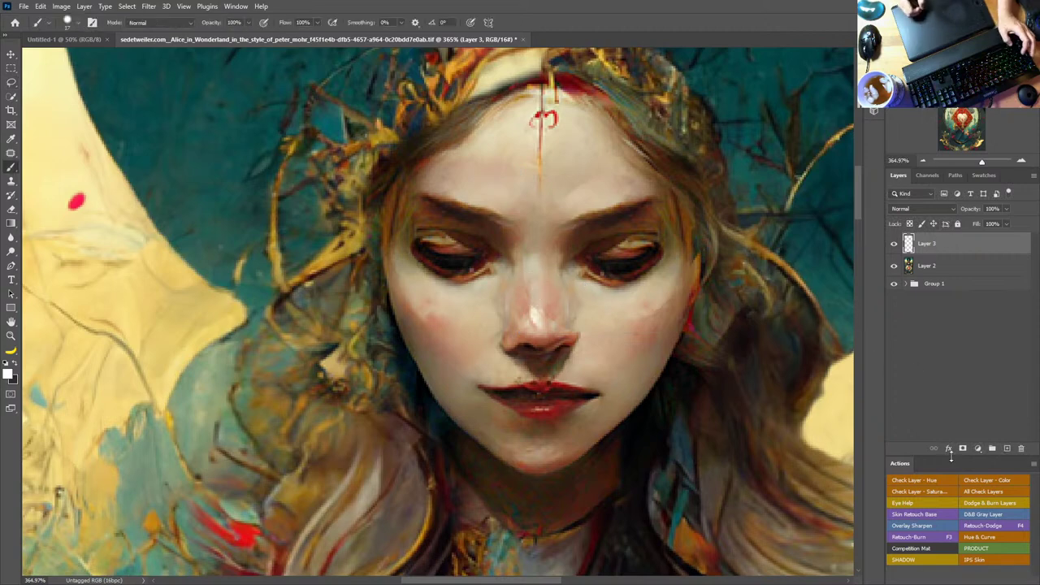
{"action": "left_click", "coordinate": [963, 448]}
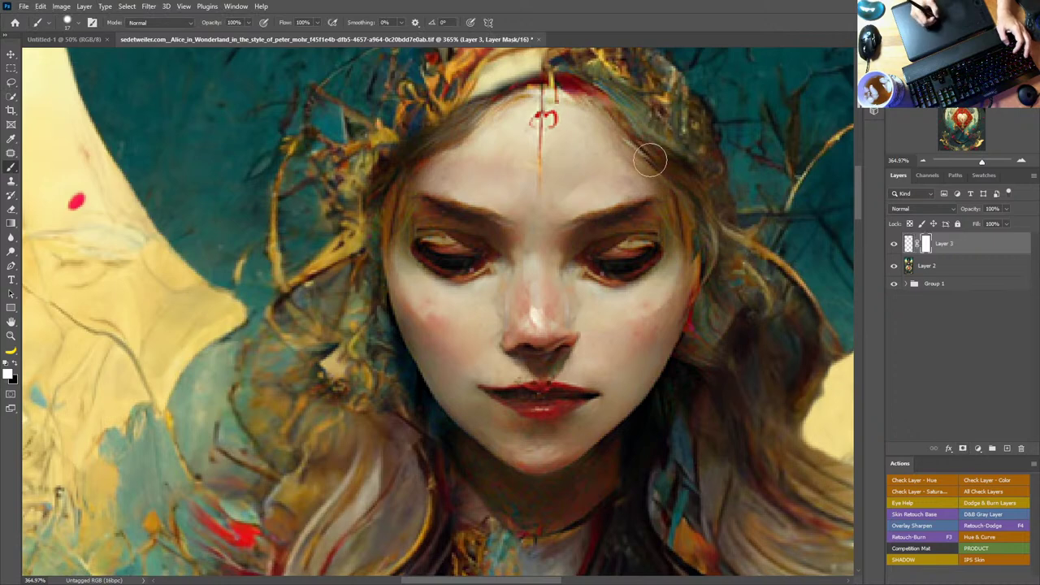
{"action": "key", "text": "x"}
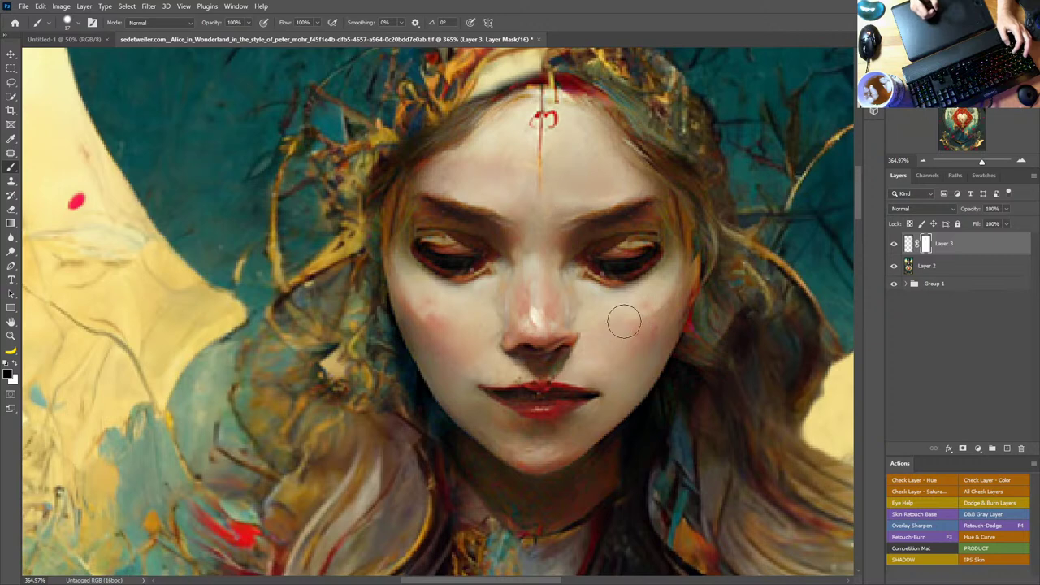
{"action": "mouse_move", "coordinate": [682, 237]}
{"action": "left_mouse_down"}
{"action": "mouse_move", "coordinate": [670, 238]}
{"action": "mouse_move", "coordinate": [689, 246]}
{"action": "mouse_move", "coordinate": [682, 235]}
{"action": "left_mouse_up"}
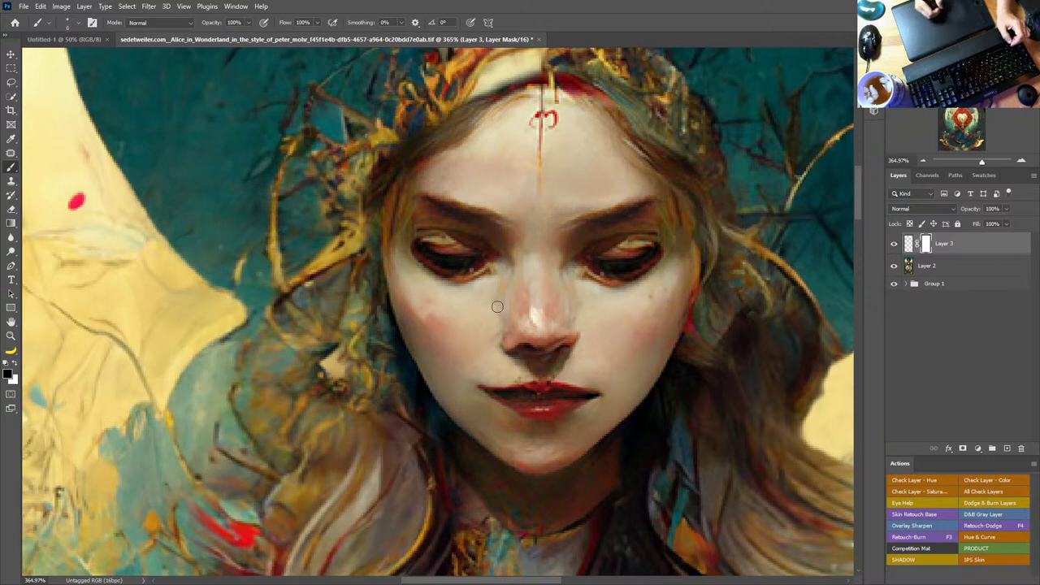
{"action": "key", "text": "h"}
{"action": "key", "text": "ctrl+0"}
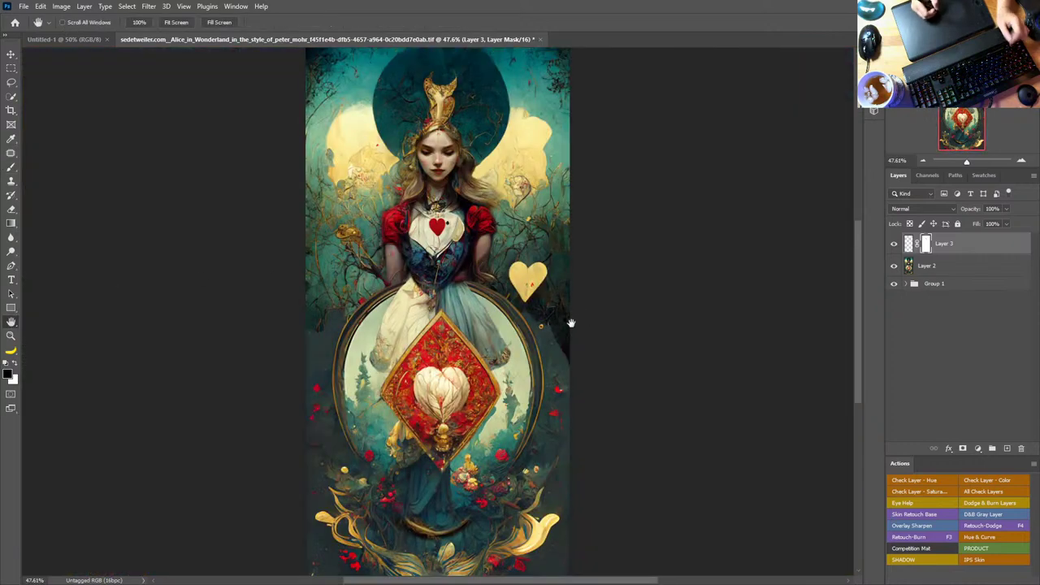
Step: Merge Layer 3 and Layer 2 into a single layer
{"action": "key", "text": "z"}
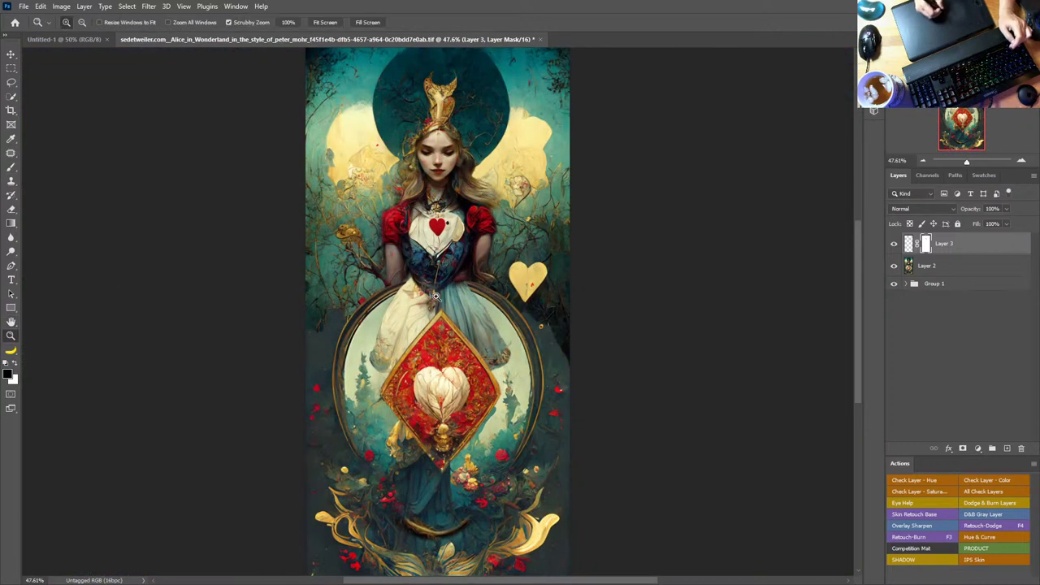
{"action": "mouse_move", "coordinate": [443, 344]}
{"action": "left_mouse_down"}
{"action": "mouse_move", "coordinate": [555, 303]}
{"action": "mouse_move", "coordinate": [550, 319]}
{"action": "left_mouse_up"}
{"action": "key", "text": "s"}
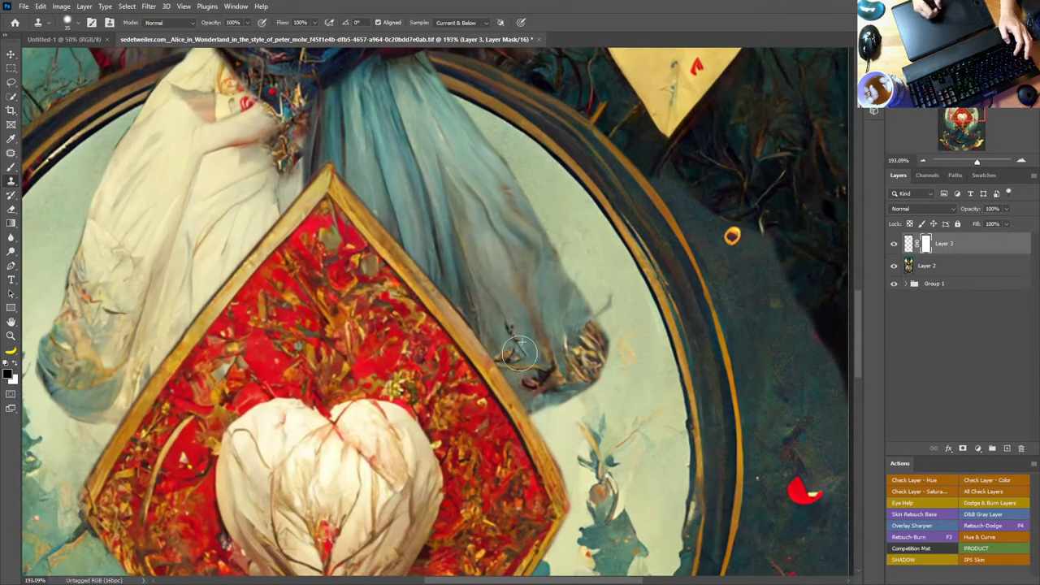
{"action": "key", "text": "alt+bracketleft"}
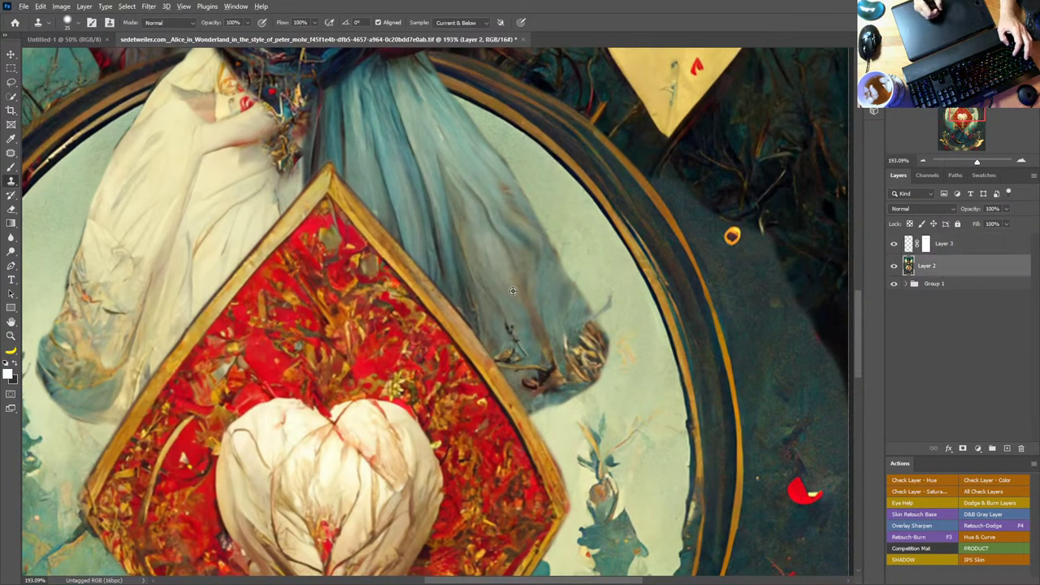
{"action": "left_click", "coordinate": [974, 248]}
{"action": "left_click", "coordinate": [971, 268], "text": "shift"}
{"action": "key", "text": "ctrl+e"}
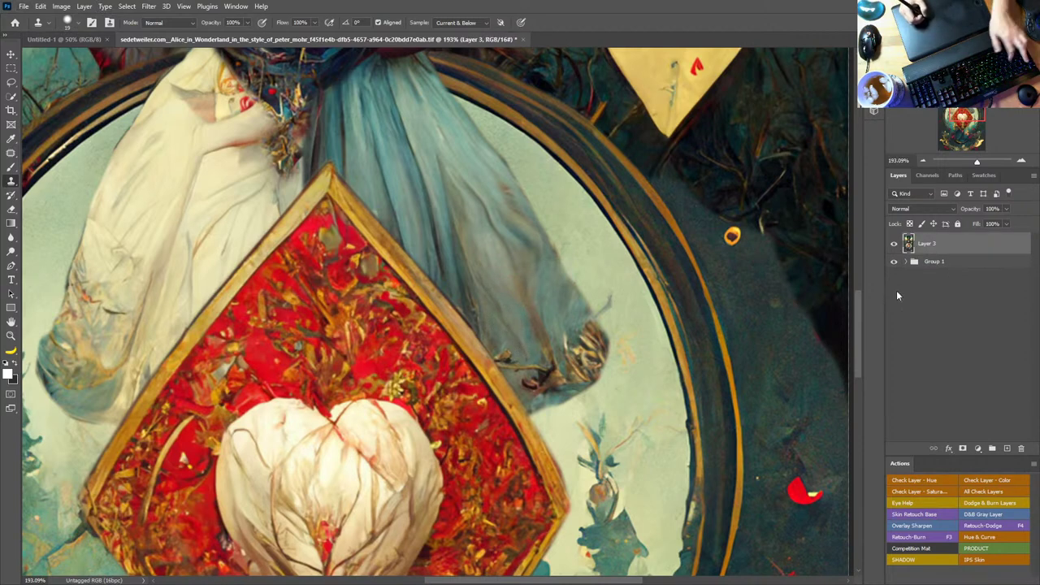
Step: Clone clean blue fabric and pale background over the twigs and gold ornament at the blue skirt's lower hem
{"action": "left_click", "coordinate": [496, 288], "text": "alt"}
{"action": "mouse_move", "coordinate": [504, 345]}
{"action": "left_mouse_down"}
{"action": "mouse_move", "coordinate": [507, 358]}
{"action": "mouse_move", "coordinate": [520, 334]}
{"action": "mouse_move", "coordinate": [530, 380]}
{"action": "mouse_move", "coordinate": [545, 352]}
{"action": "mouse_move", "coordinate": [546, 366]}
{"action": "mouse_move", "coordinate": [568, 368]}
{"action": "mouse_move", "coordinate": [567, 310]}
{"action": "mouse_move", "coordinate": [589, 340]}
{"action": "mouse_move", "coordinate": [580, 375]}
{"action": "mouse_move", "coordinate": [594, 351]}
{"action": "mouse_move", "coordinate": [592, 374]}
{"action": "mouse_move", "coordinate": [610, 265]}
{"action": "mouse_move", "coordinate": [608, 302]}
{"action": "mouse_move", "coordinate": [598, 302]}
{"action": "left_mouse_up"}
{"action": "right_click", "coordinate": [516, 328], "text": "alt"}
{"action": "left_click_drag", "start_coordinate": [591, 266], "coordinate": [582, 266]}
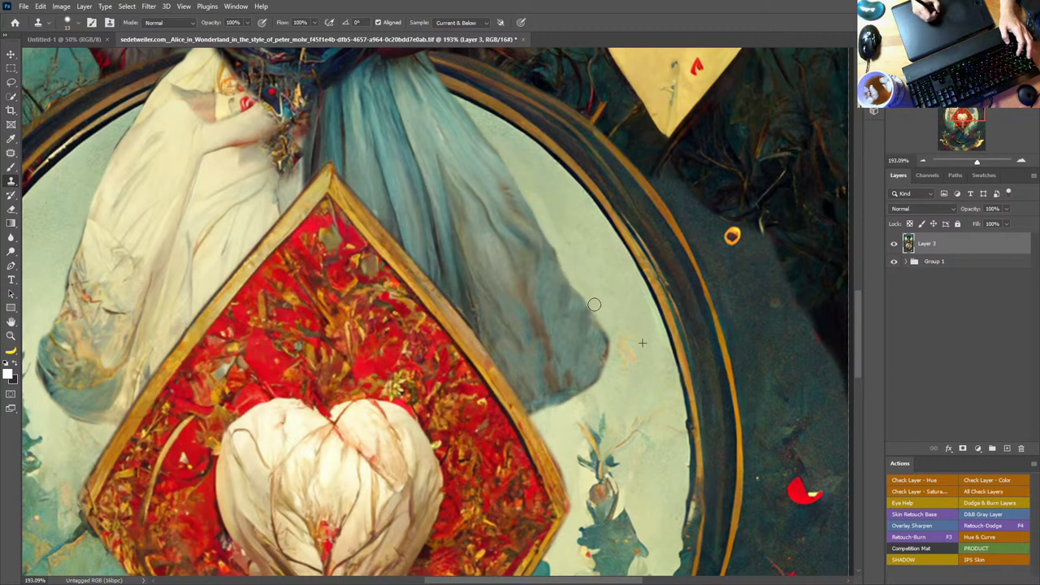
Step: Clone pale background along the blue skirt's lower outer edge to trim and smooth its outline
{"action": "mouse_move", "coordinate": [594, 305]}
{"action": "left_mouse_down"}
{"action": "mouse_move", "coordinate": [610, 353]}
{"action": "mouse_move", "coordinate": [602, 379]}
{"action": "left_mouse_up"}
{"action": "left_click", "coordinate": [627, 356], "text": "alt"}
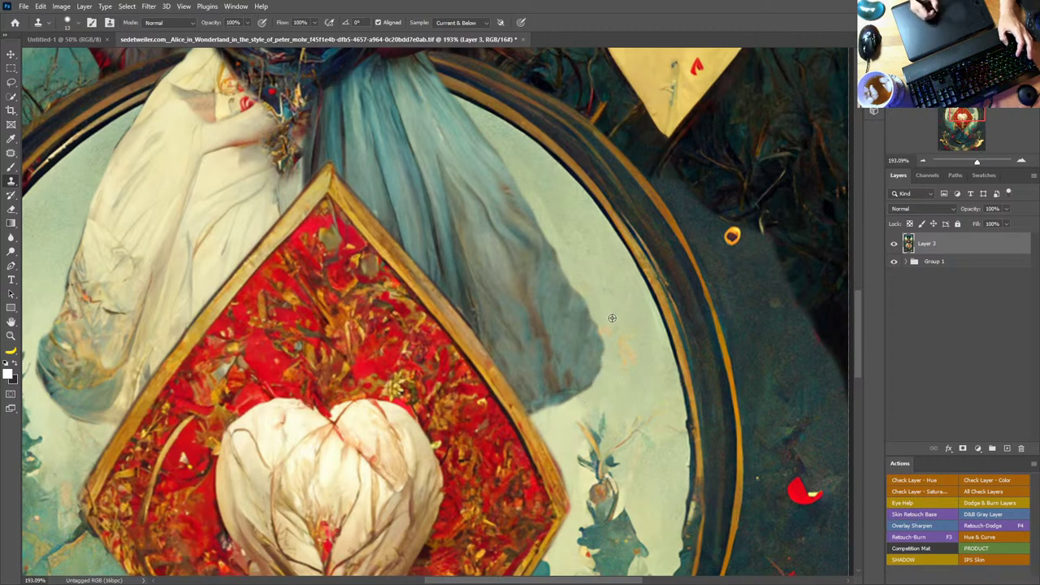
{"action": "mouse_move", "coordinate": [593, 307]}
{"action": "left_mouse_down"}
{"action": "mouse_move", "coordinate": [605, 340]}
{"action": "mouse_move", "coordinate": [600, 384]}
{"action": "left_mouse_up"}
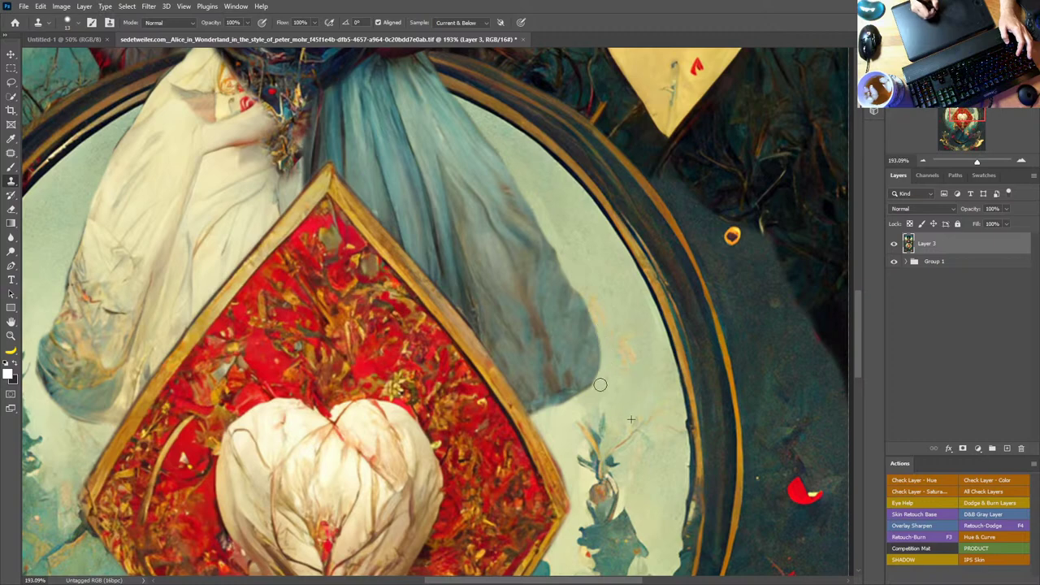
Step: Clone cream fabric over the ornate gold marks near the white skirt's lower outer edge
{"action": "left_click_drag", "start_coordinate": [520, 351], "coordinate": [802, 335]}
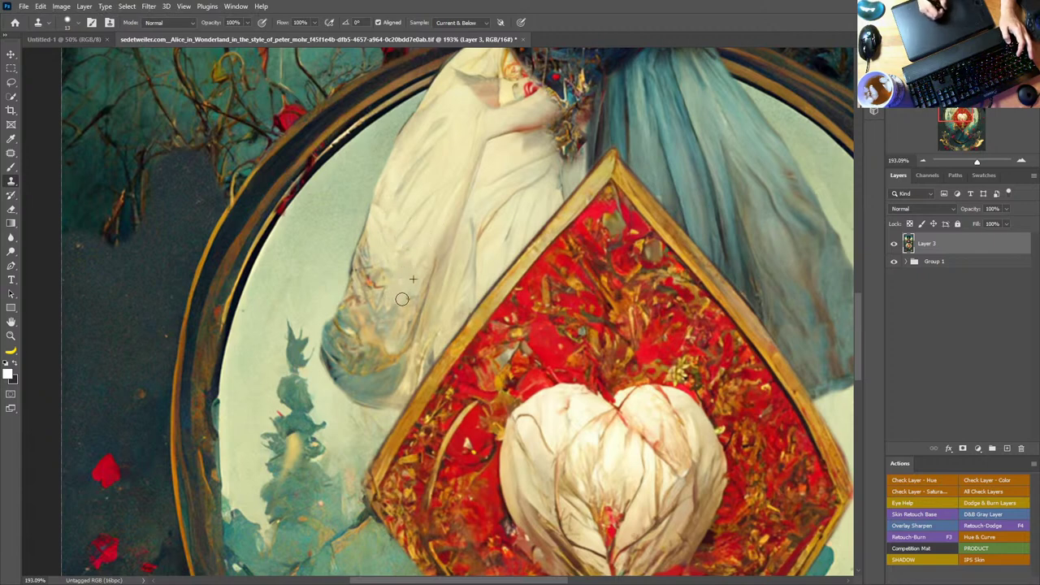
{"action": "left_click", "coordinate": [396, 268], "text": "alt"}
{"action": "left_click_drag", "start_coordinate": [385, 267], "coordinate": [362, 307]}
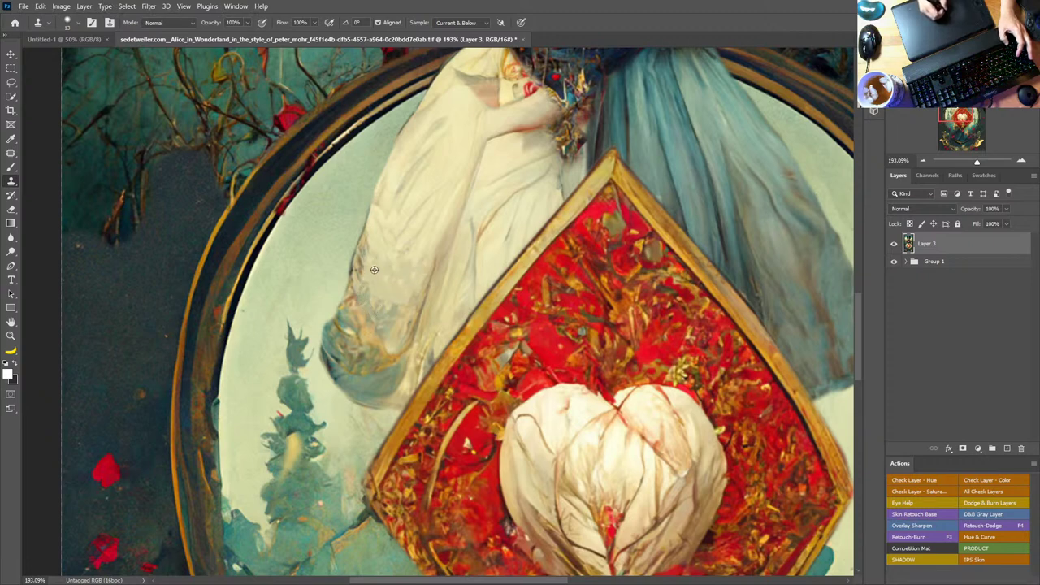
{"action": "mouse_move", "coordinate": [373, 269]}
{"action": "left_mouse_down"}
{"action": "mouse_move", "coordinate": [371, 235]}
{"action": "mouse_move", "coordinate": [360, 278]}
{"action": "mouse_move", "coordinate": [371, 319]}
{"action": "left_mouse_up"}
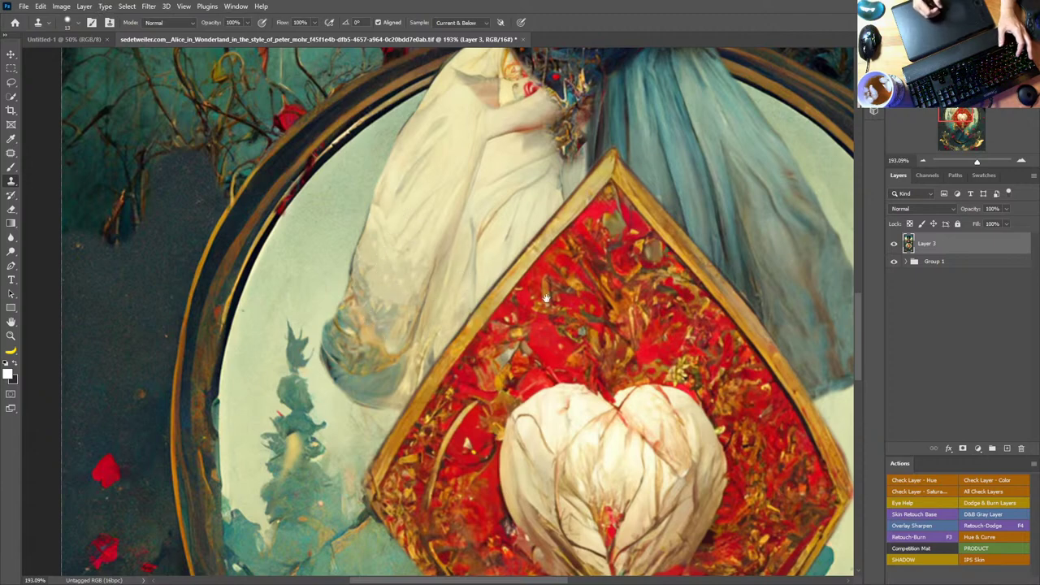
Step: Clone cream fabric over the ghostly arm on the upper white skirt and the gap above the diamond's tip
{"action": "mouse_move", "coordinate": [546, 298]}
{"action": "left_mouse_down"}
{"action": "mouse_move", "coordinate": [417, 405]}
{"action": "mouse_move", "coordinate": [538, 481]}
{"action": "left_mouse_up"}
{"action": "mouse_move", "coordinate": [506, 319]}
{"action": "left_mouse_down", "text": "alt"}
{"action": "mouse_move", "coordinate": [510, 328]}
{"action": "mouse_move", "coordinate": [483, 313]}
{"action": "mouse_move", "coordinate": [477, 270]}
{"action": "mouse_move", "coordinate": [458, 262]}
{"action": "mouse_move", "coordinate": [444, 295]}
{"action": "mouse_move", "coordinate": [436, 273]}
{"action": "mouse_move", "coordinate": [413, 308]}
{"action": "mouse_move", "coordinate": [476, 244]}
{"action": "mouse_move", "coordinate": [447, 303]}
{"action": "mouse_move", "coordinate": [494, 246]}
{"action": "mouse_move", "coordinate": [495, 333]}
{"action": "mouse_move", "coordinate": [494, 309]}
{"action": "mouse_move", "coordinate": [520, 329]}
{"action": "mouse_move", "coordinate": [536, 325]}
{"action": "left_mouse_up", "text": "alt"}
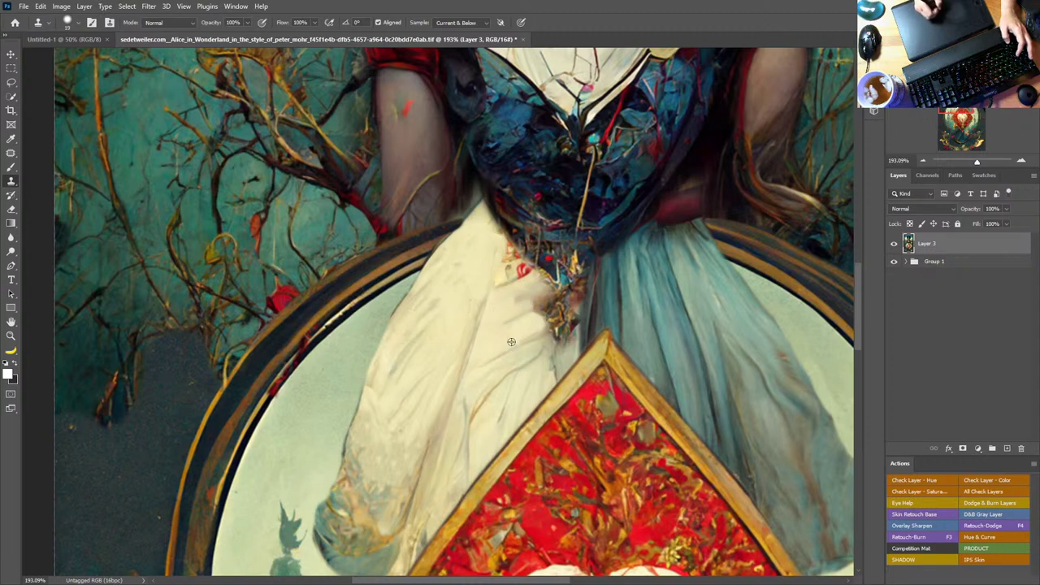
{"action": "left_click", "coordinate": [562, 346], "text": "alt"}
{"action": "mouse_move", "coordinate": [568, 324]}
{"action": "left_mouse_down"}
{"action": "mouse_move", "coordinate": [557, 371]}
{"action": "mouse_move", "coordinate": [541, 383]}
{"action": "mouse_move", "coordinate": [567, 344]}
{"action": "left_mouse_up"}
{"action": "left_click", "coordinate": [538, 385], "text": "alt"}
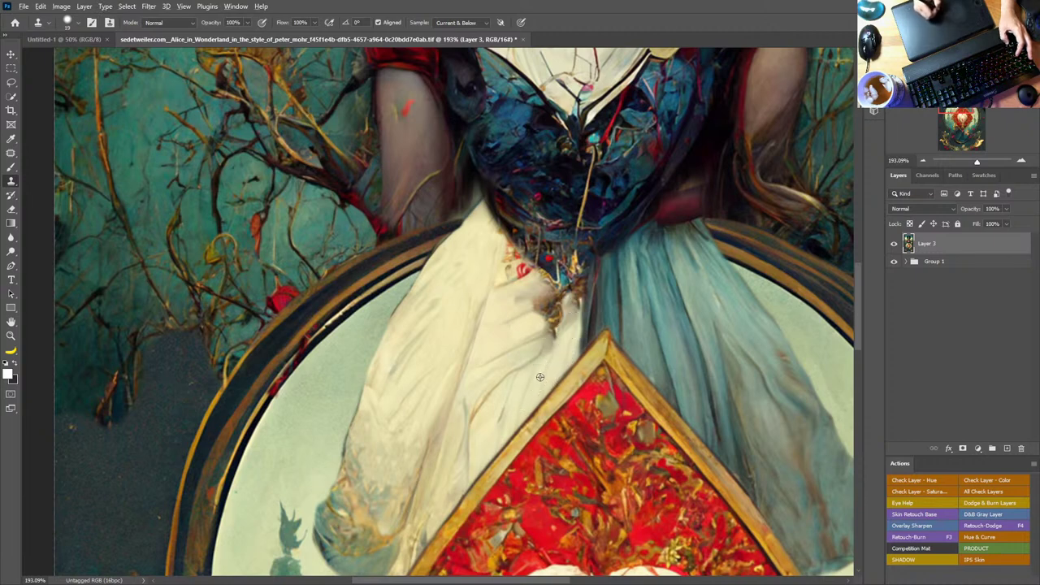
Step: Clone cream fabric over the gold ornament hanging below the bodice, undoing strokes that do not blend
{"action": "left_click_drag", "start_coordinate": [540, 376], "coordinate": [559, 317]}
{"action": "key", "text": "ctrl+z"}
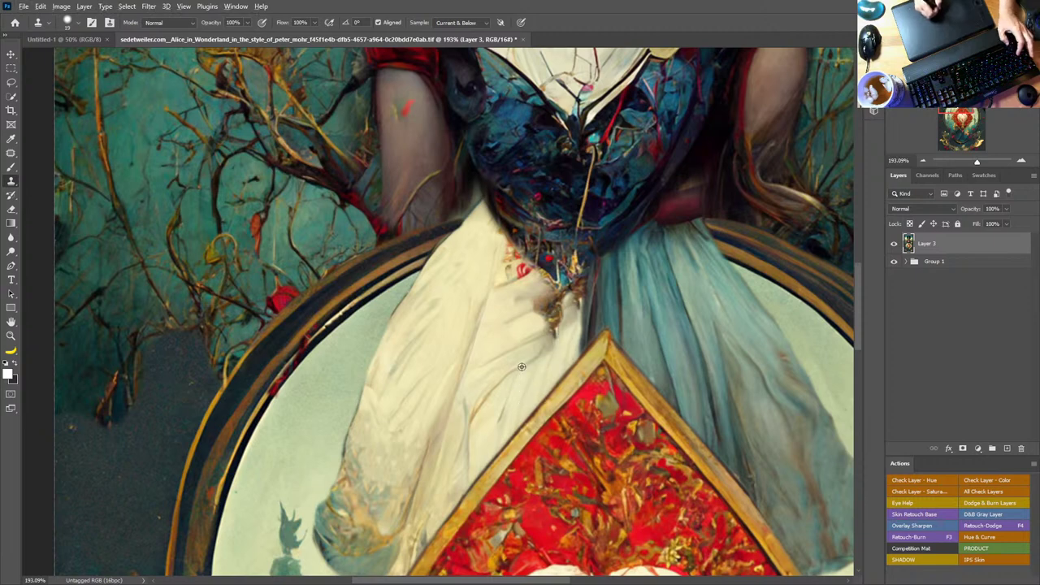
{"action": "left_click_drag", "start_coordinate": [542, 351], "coordinate": [566, 300]}
{"action": "mouse_move", "coordinate": [552, 304]}
{"action": "left_mouse_down"}
{"action": "mouse_move", "coordinate": [497, 368]}
{"action": "mouse_move", "coordinate": [516, 344]}
{"action": "mouse_move", "coordinate": [550, 330]}
{"action": "mouse_move", "coordinate": [557, 307]}
{"action": "mouse_move", "coordinate": [538, 310]}
{"action": "mouse_move", "coordinate": [544, 285]}
{"action": "left_mouse_up"}
{"action": "key", "text": "ctrl+z"}
{"action": "key", "text": "ctrl+z"}
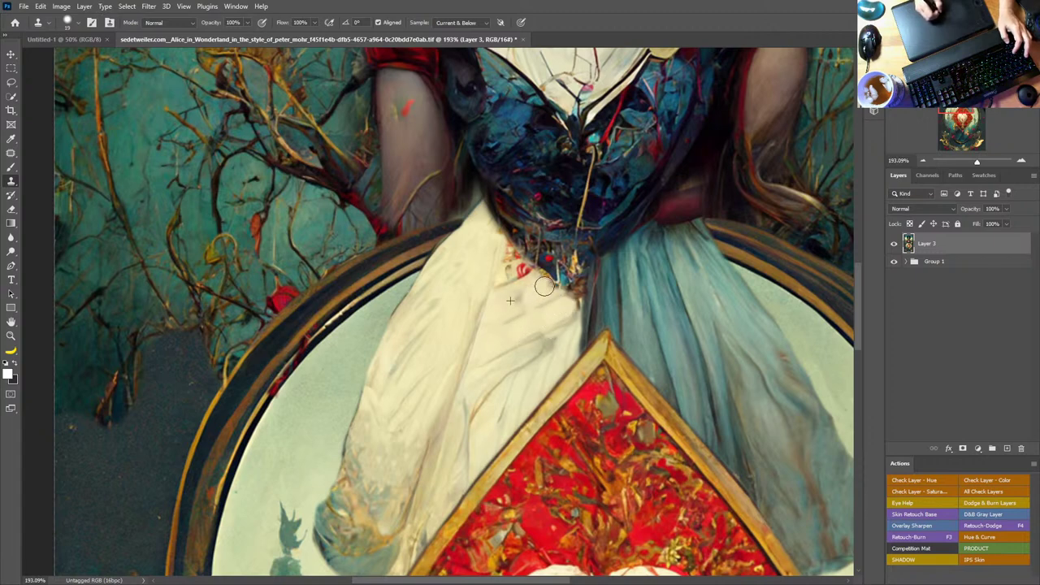
Step: Clone cream folds across the upper white skirt and along its seam with the blue fabric above the diamond's tip
{"action": "left_click", "coordinate": [508, 352], "text": "alt"}
{"action": "mouse_move", "coordinate": [534, 335]}
{"action": "left_mouse_down"}
{"action": "mouse_move", "coordinate": [553, 329]}
{"action": "mouse_move", "coordinate": [555, 338]}
{"action": "mouse_move", "coordinate": [539, 358]}
{"action": "left_mouse_up"}
{"action": "left_click", "coordinate": [516, 368], "text": "alt"}
{"action": "left_click", "coordinate": [561, 346], "text": "alt"}
{"action": "mouse_move", "coordinate": [573, 323]}
{"action": "left_mouse_down"}
{"action": "mouse_move", "coordinate": [595, 295]}
{"action": "mouse_move", "coordinate": [608, 302]}
{"action": "left_mouse_up"}
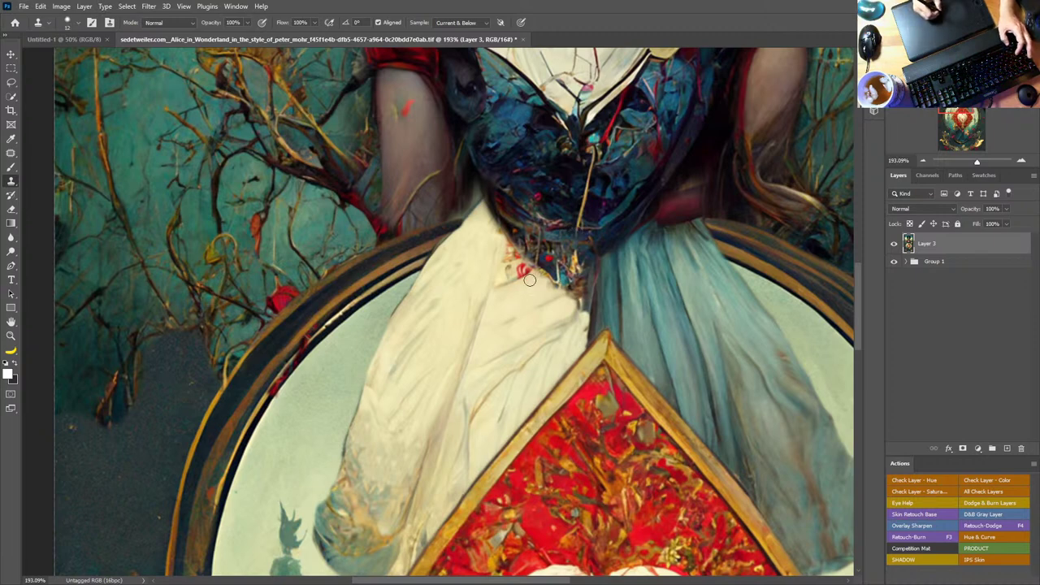
Step: Clone cream fabric over the red marks along the white skirt's edge beside the pointed bodice
{"action": "mouse_move", "coordinate": [529, 279]}
{"action": "left_mouse_down"}
{"action": "mouse_move", "coordinate": [502, 285]}
{"action": "mouse_move", "coordinate": [525, 272]}
{"action": "mouse_move", "coordinate": [509, 257]}
{"action": "mouse_move", "coordinate": [535, 275]}
{"action": "mouse_move", "coordinate": [511, 274]}
{"action": "mouse_move", "coordinate": [497, 294]}
{"action": "left_mouse_up"}
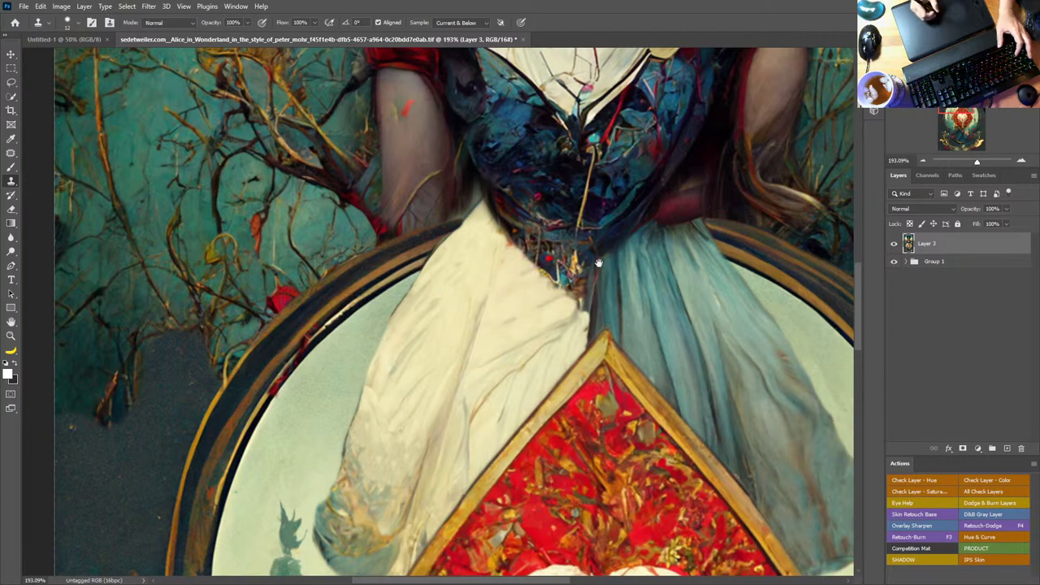
{"action": "mouse_move", "coordinate": [598, 263]}
{"action": "left_mouse_down"}
{"action": "mouse_move", "coordinate": [557, 360]}
{"action": "mouse_move", "coordinate": [520, 357]}
{"action": "mouse_move", "coordinate": [525, 377]}
{"action": "mouse_move", "coordinate": [556, 334]}
{"action": "mouse_move", "coordinate": [534, 411]}
{"action": "left_mouse_up"}
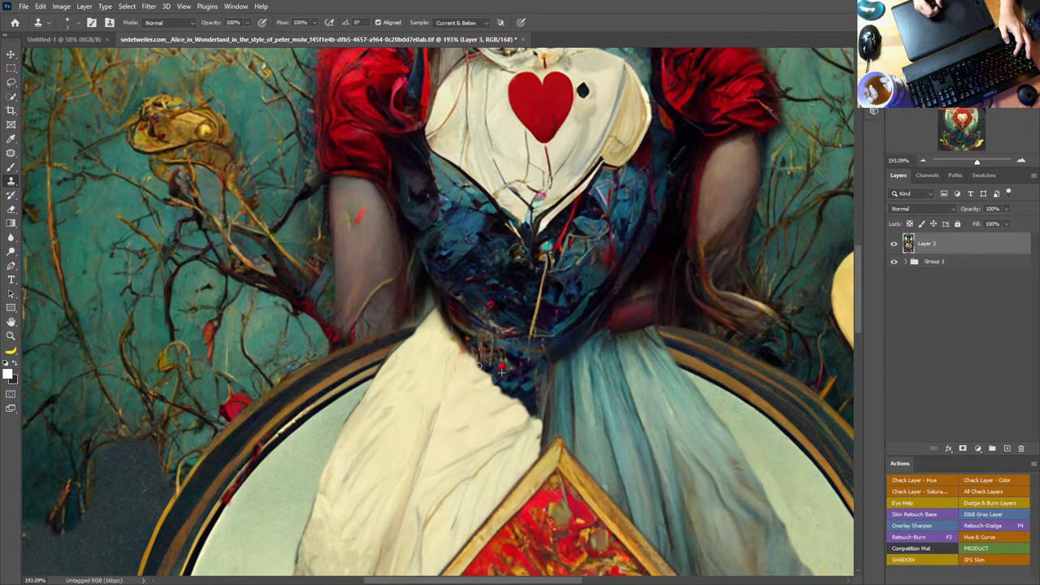
{"action": "scroll", "coordinate": [477, 345], "scroll_direction": "down", "scroll_amount": 3}
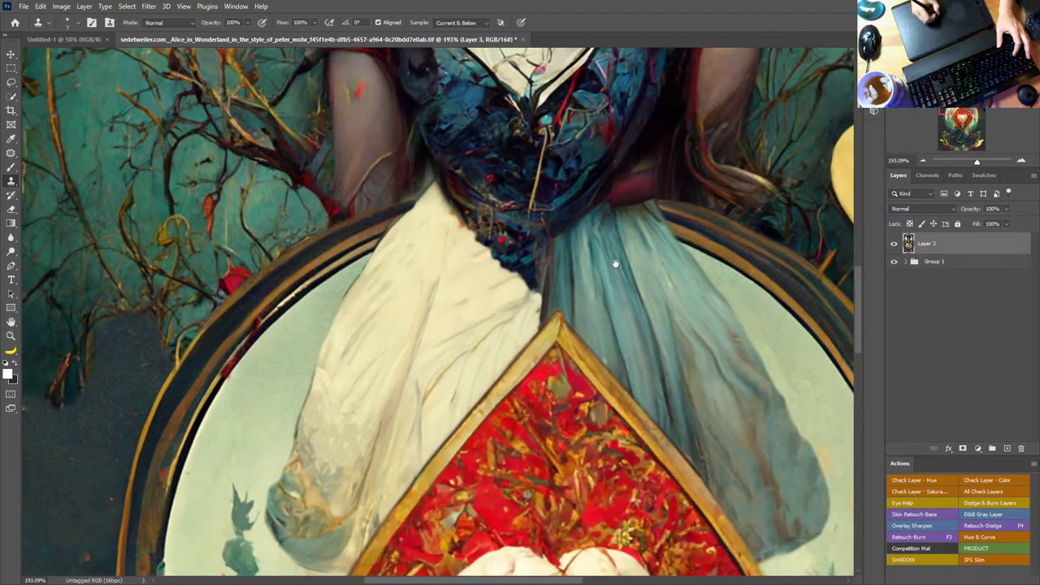
{"action": "left_click_drag", "start_coordinate": [552, 412], "coordinate": [528, 260]}
{"action": "key", "text": "z"}
{"action": "left_click_drag", "start_coordinate": [675, 390], "coordinate": [601, 406]}
{"action": "left_click_drag", "start_coordinate": [600, 407], "coordinate": [559, 413]}
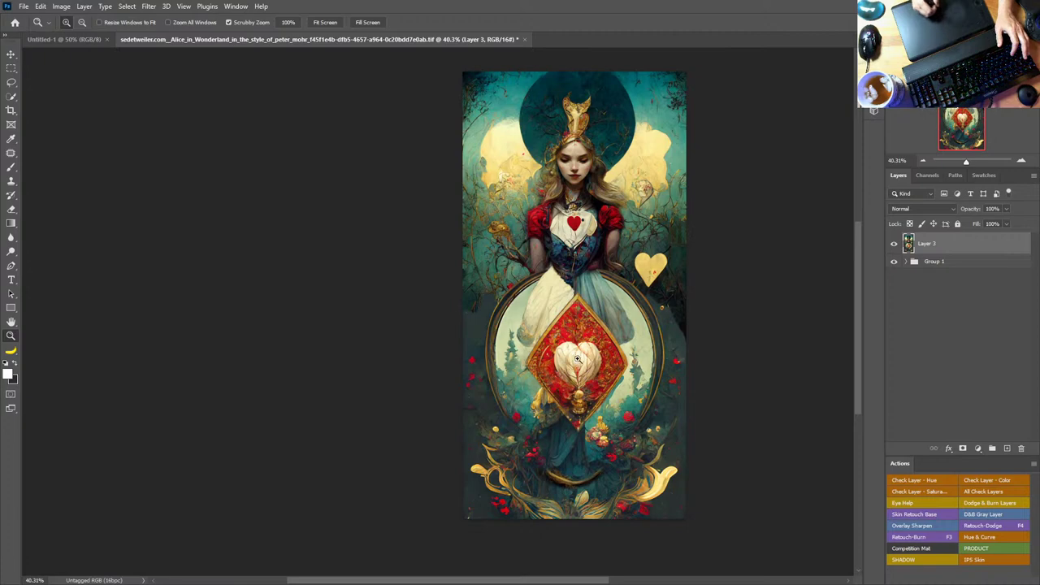
Step: Switch to Adobe Bridge and browse the alice folder's images at full screen for elements to add
{"action": "key", "text": "alt+Tab"}
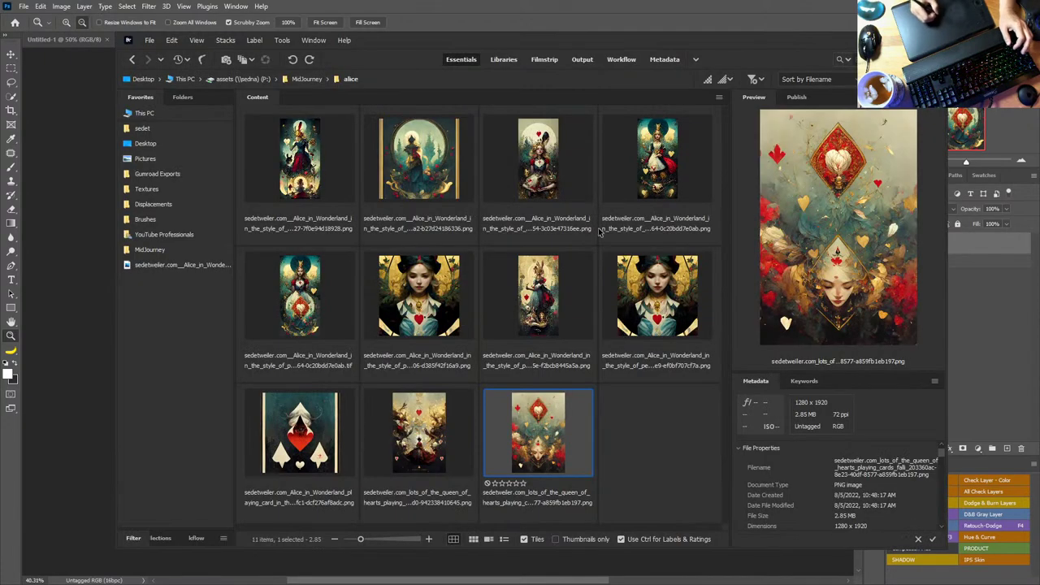
{"action": "left_click", "coordinate": [538, 188]}
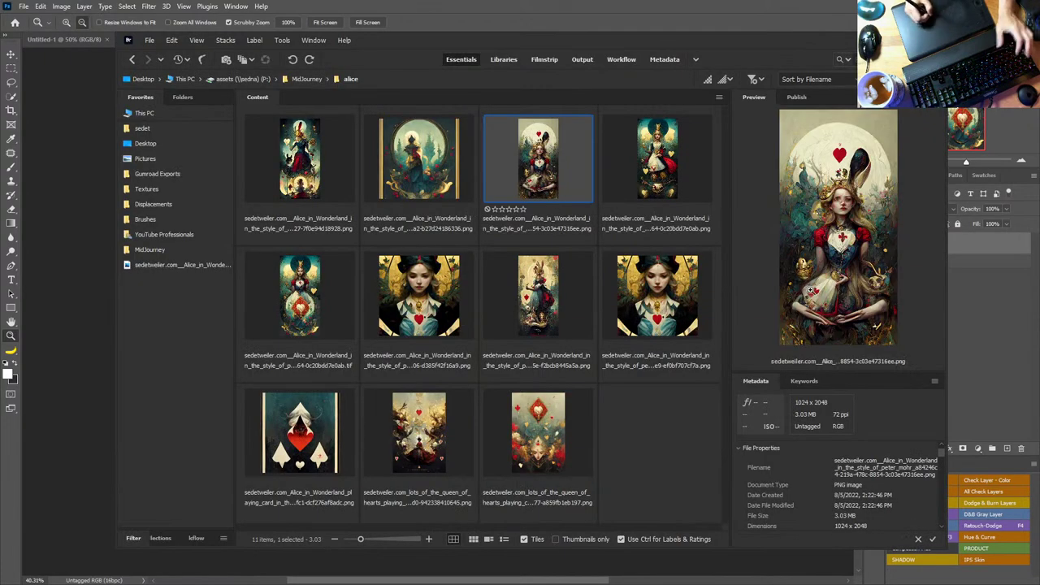
{"action": "key", "text": "space"}
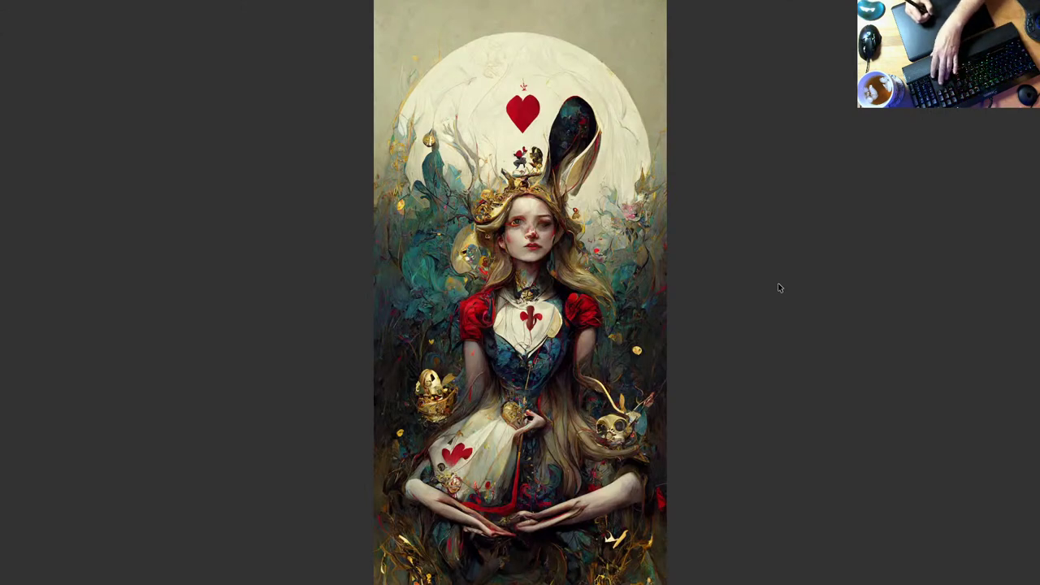
{"action": "key", "text": "Right"}
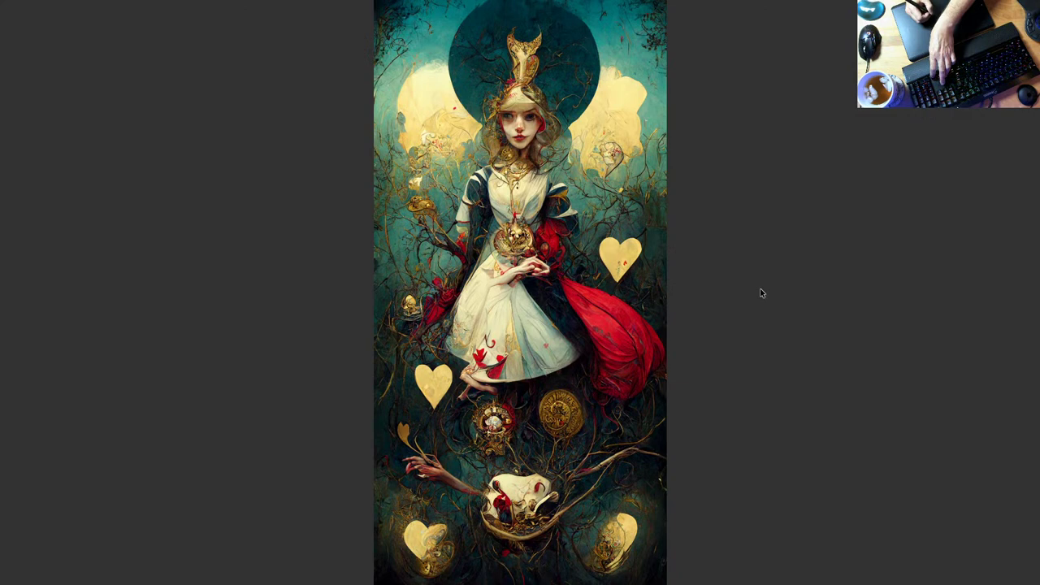
{"action": "key", "text": "Right"}
{"action": "key", "text": "Right"}
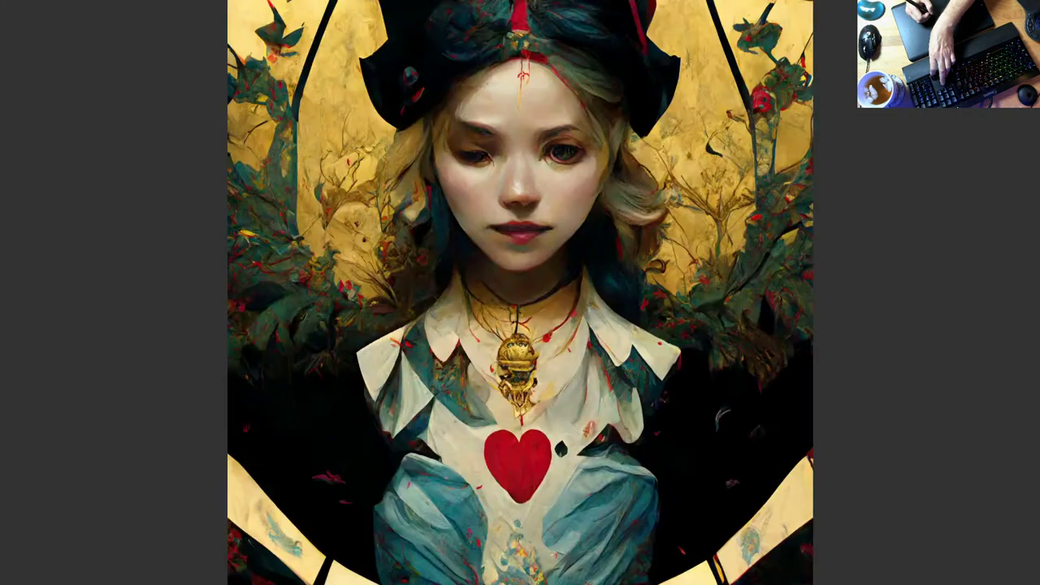
{"action": "key", "text": "Right"}
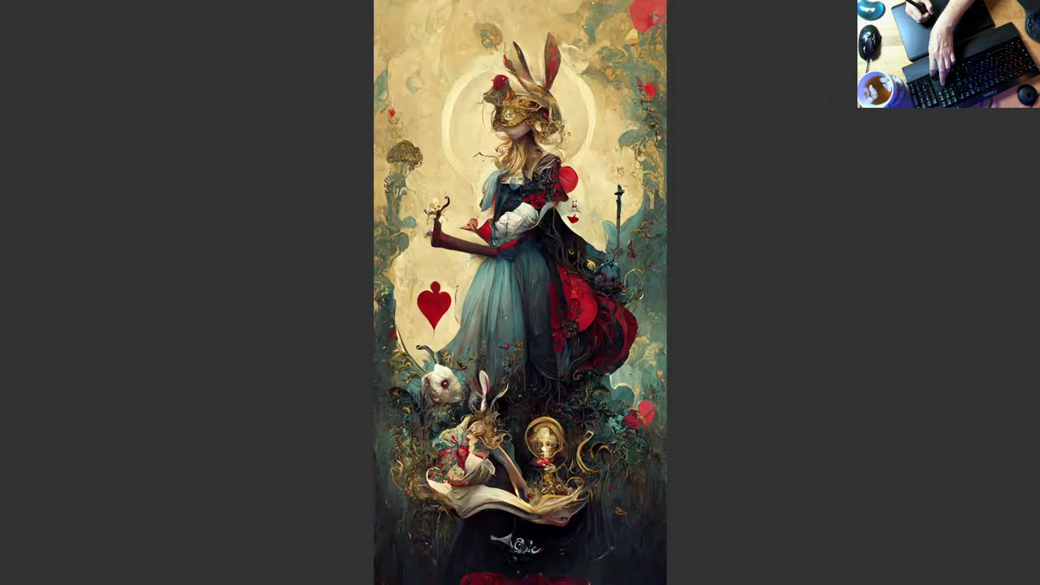
{"action": "key", "text": "Right"}
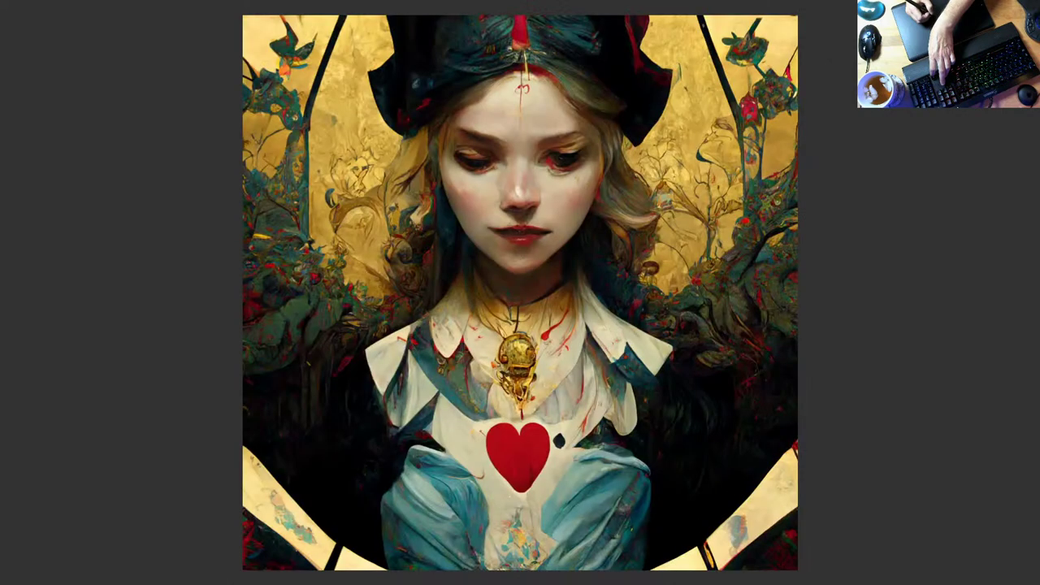
{"action": "key", "text": "Right"}
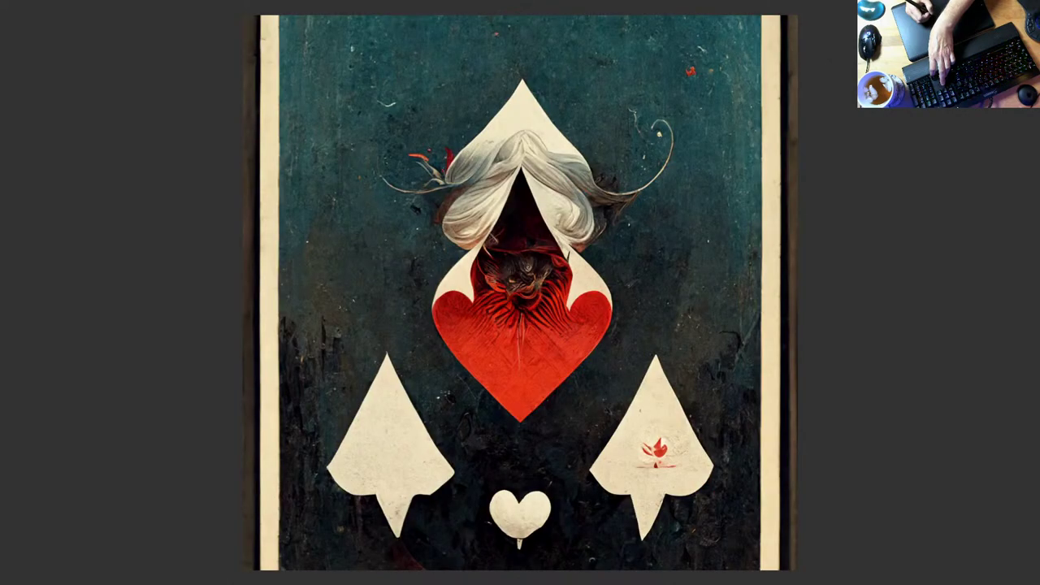
{"action": "key", "text": "space"}
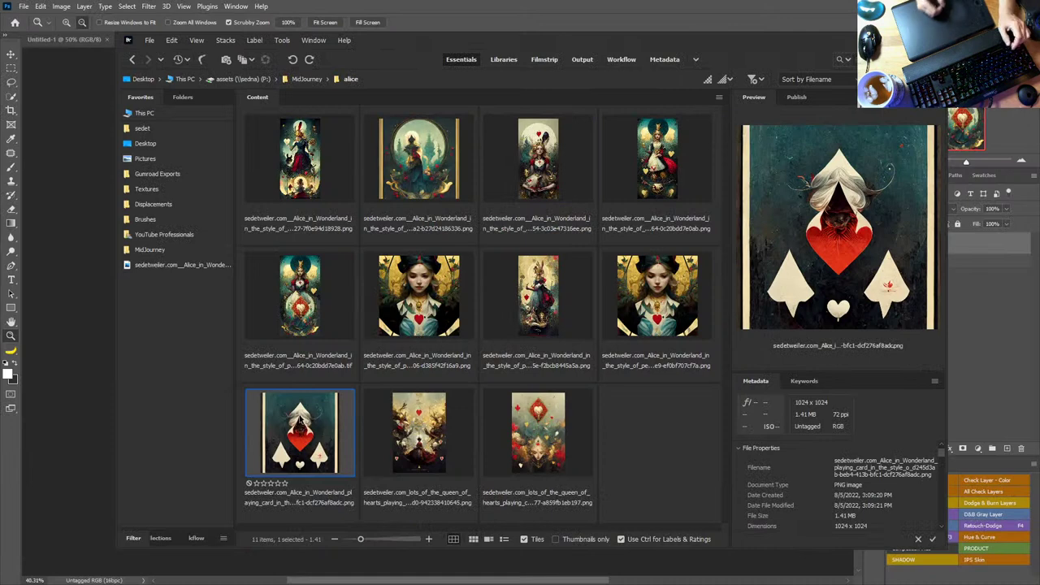
Step: Place the Alice in Wonderland playing card image into the painting and position it over the upper part of the canvas
{"action": "left_click_drag", "start_coordinate": [309, 435], "coordinate": [343, 290]}
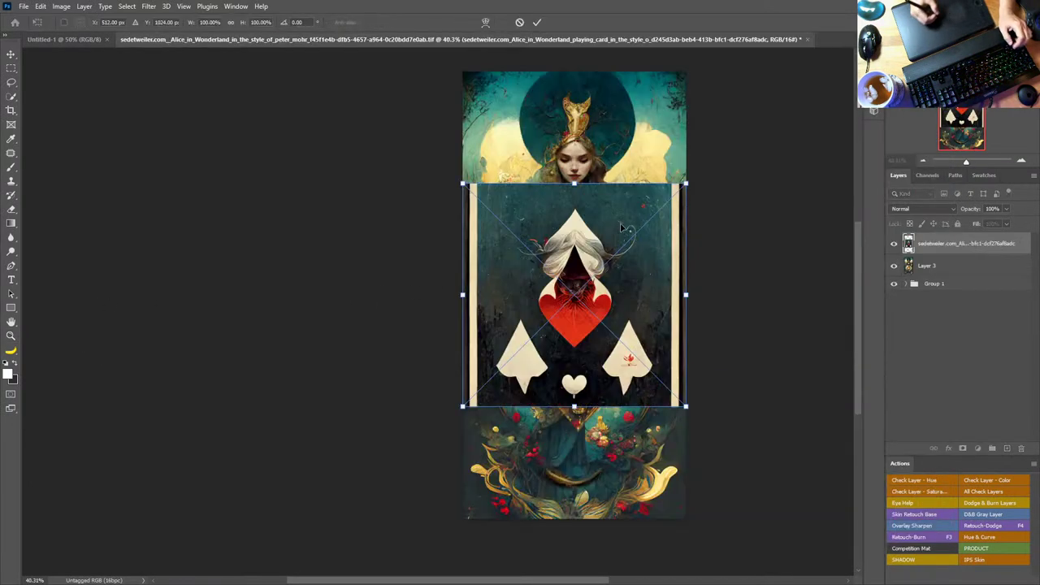
{"action": "left_click_drag", "start_coordinate": [613, 242], "coordinate": [612, 185]}
{"action": "key", "text": "Return"}
{"action": "key", "text": "z"}
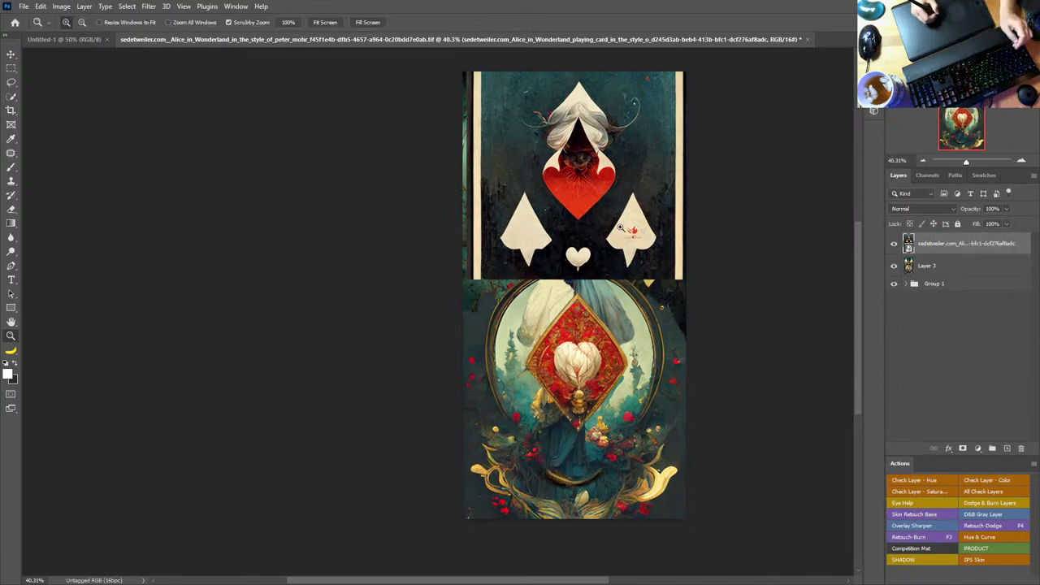
{"action": "left_click_drag", "start_coordinate": [621, 221], "coordinate": [607, 228]}
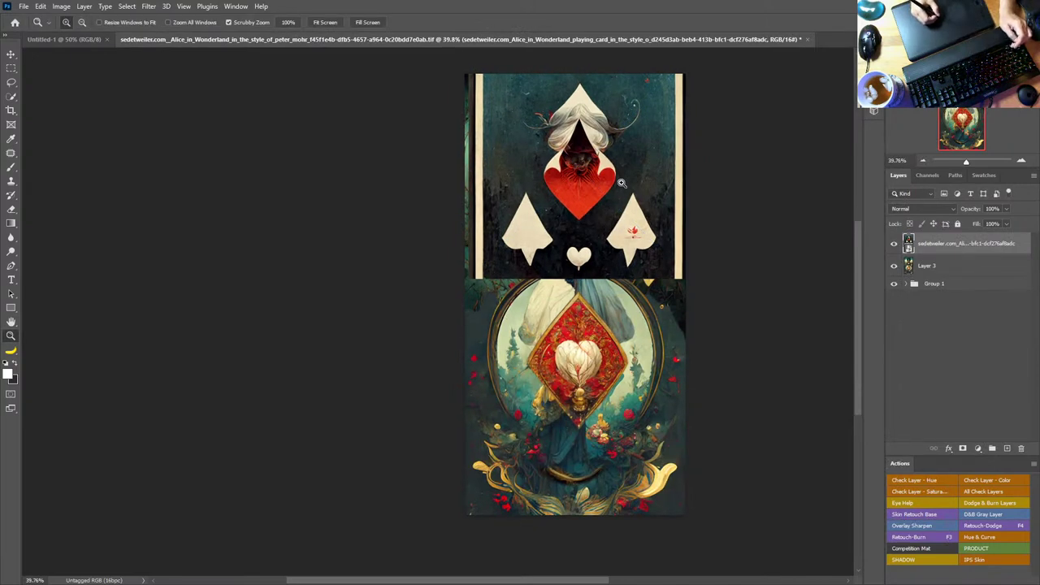
{"action": "key", "text": "v"}
{"action": "left_click_drag", "start_coordinate": [622, 183], "coordinate": [616, 186]}
Step: Lasso loosely around the card's central spade-and-heart figure and add a layer mask that shows only that figure
{"action": "key", "text": "z"}
{"action": "left_click_drag", "start_coordinate": [594, 151], "coordinate": [642, 267]}
{"action": "key", "text": "space"}
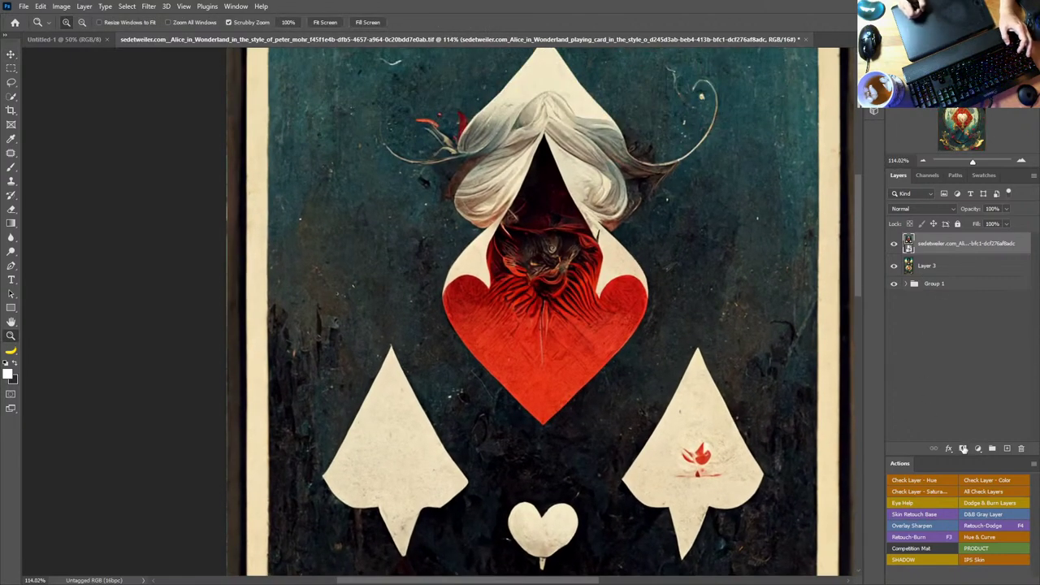
{"action": "key", "text": "space"}
{"action": "left_click_drag", "start_coordinate": [642, 226], "coordinate": [638, 304]}
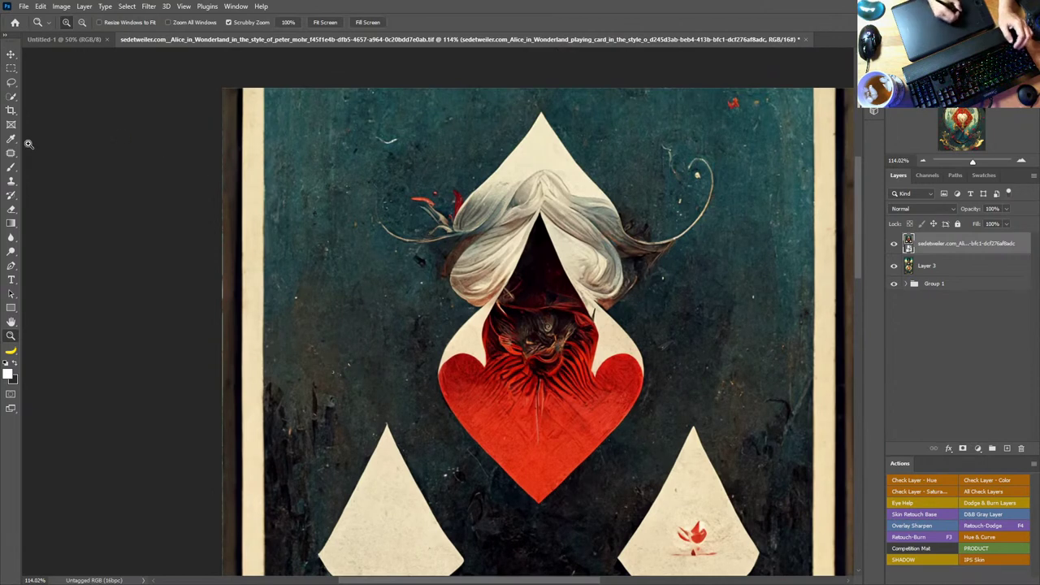
{"action": "left_click", "coordinate": [12, 82]}
{"action": "mouse_move", "coordinate": [517, 111]}
{"action": "left_mouse_down"}
{"action": "mouse_move", "coordinate": [487, 163]}
{"action": "mouse_move", "coordinate": [359, 204]}
{"action": "mouse_move", "coordinate": [382, 259]}
{"action": "mouse_move", "coordinate": [421, 285]}
{"action": "mouse_move", "coordinate": [436, 322]}
{"action": "mouse_move", "coordinate": [428, 377]}
{"action": "mouse_move", "coordinate": [440, 424]}
{"action": "mouse_move", "coordinate": [506, 514]}
{"action": "mouse_move", "coordinate": [555, 515]}
{"action": "mouse_move", "coordinate": [543, 523]}
{"action": "mouse_move", "coordinate": [652, 417]}
{"action": "mouse_move", "coordinate": [673, 364]}
{"action": "mouse_move", "coordinate": [652, 297]}
{"action": "mouse_move", "coordinate": [704, 246]}
{"action": "mouse_move", "coordinate": [736, 191]}
{"action": "mouse_move", "coordinate": [700, 136]}
{"action": "mouse_move", "coordinate": [644, 233]}
{"action": "mouse_move", "coordinate": [528, 108]}
{"action": "left_mouse_up"}
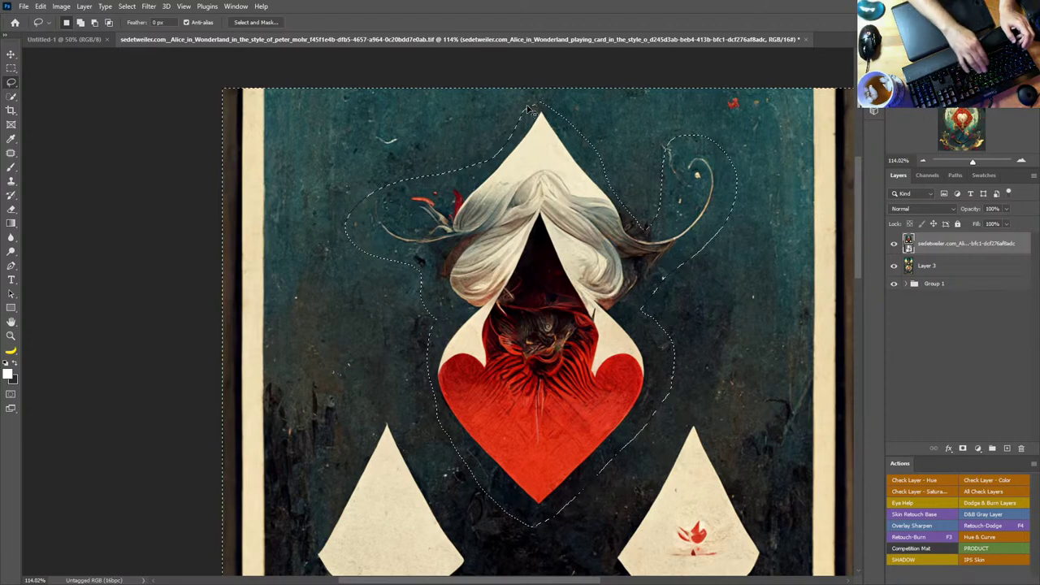
{"action": "key", "text": "ctrl+shift+i"}
{"action": "left_click", "coordinate": [963, 448]}
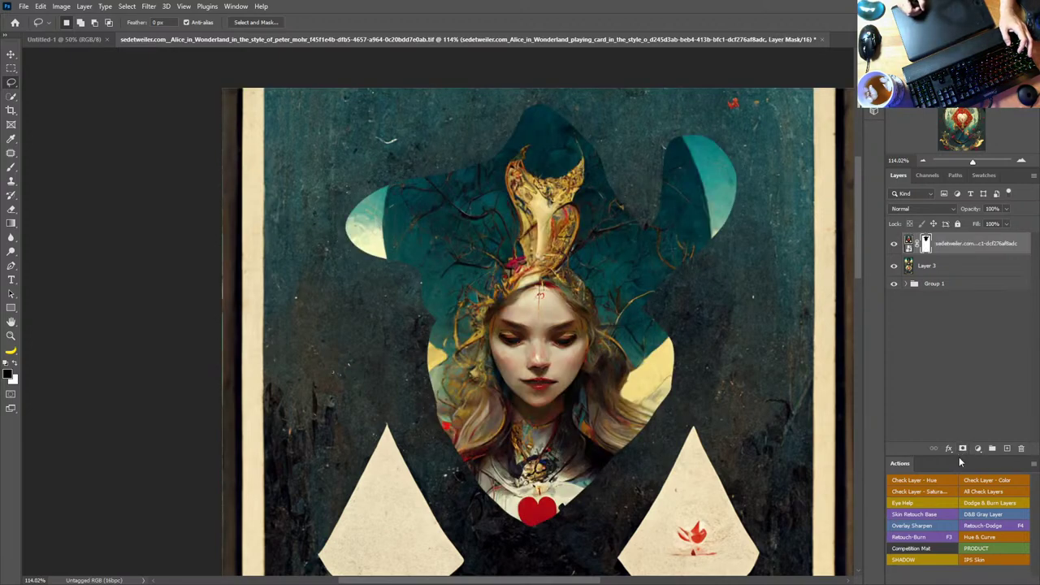
{"action": "key", "text": "ctrl+i"}
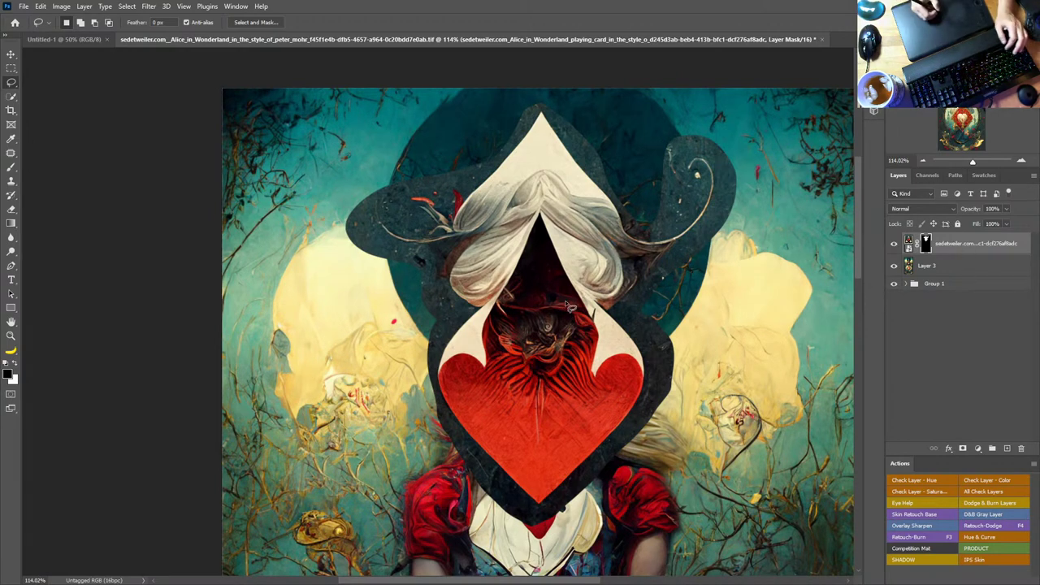
Step: Move the masked spade-and-heart figure up so its red heart sits over the dark circle above the woman's head
{"action": "scroll", "coordinate": [583, 303], "scroll_direction": "down", "scroll_amount": 2}
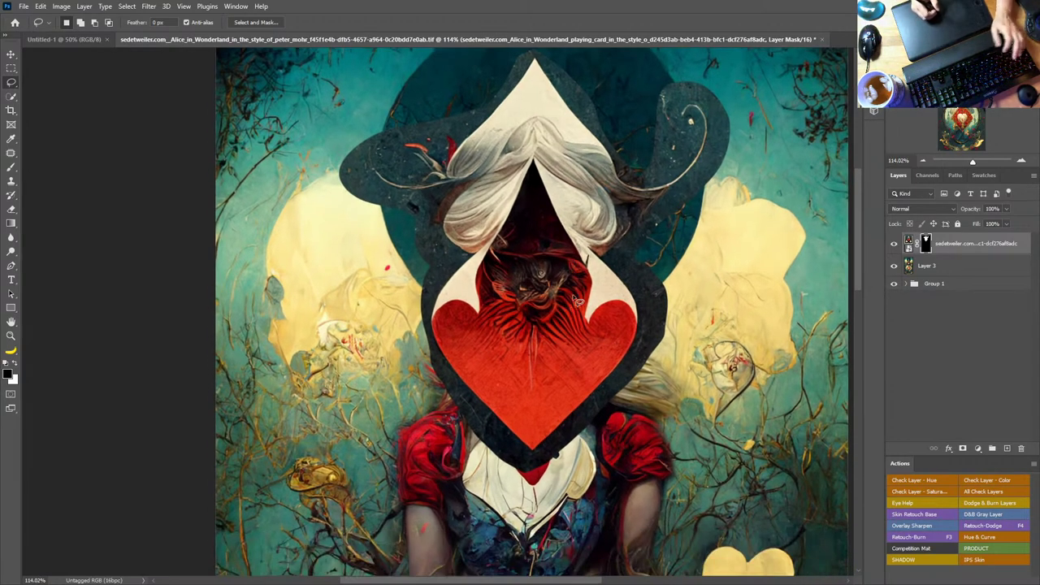
{"action": "key", "text": "v"}
{"action": "mouse_move", "coordinate": [580, 300]}
{"action": "left_mouse_down"}
{"action": "mouse_move", "coordinate": [592, 297]}
{"action": "mouse_move", "coordinate": [598, 144]}
{"action": "mouse_move", "coordinate": [569, 274]}
{"action": "mouse_move", "coordinate": [549, 217]}
{"action": "mouse_move", "coordinate": [578, 134]}
{"action": "mouse_move", "coordinate": [560, 120]}
{"action": "mouse_move", "coordinate": [564, 200]}
{"action": "mouse_move", "coordinate": [571, 85]}
{"action": "mouse_move", "coordinate": [572, 220]}
{"action": "mouse_move", "coordinate": [557, 169]}
{"action": "mouse_move", "coordinate": [565, 155]}
{"action": "mouse_move", "coordinate": [602, 351]}
{"action": "left_mouse_up"}
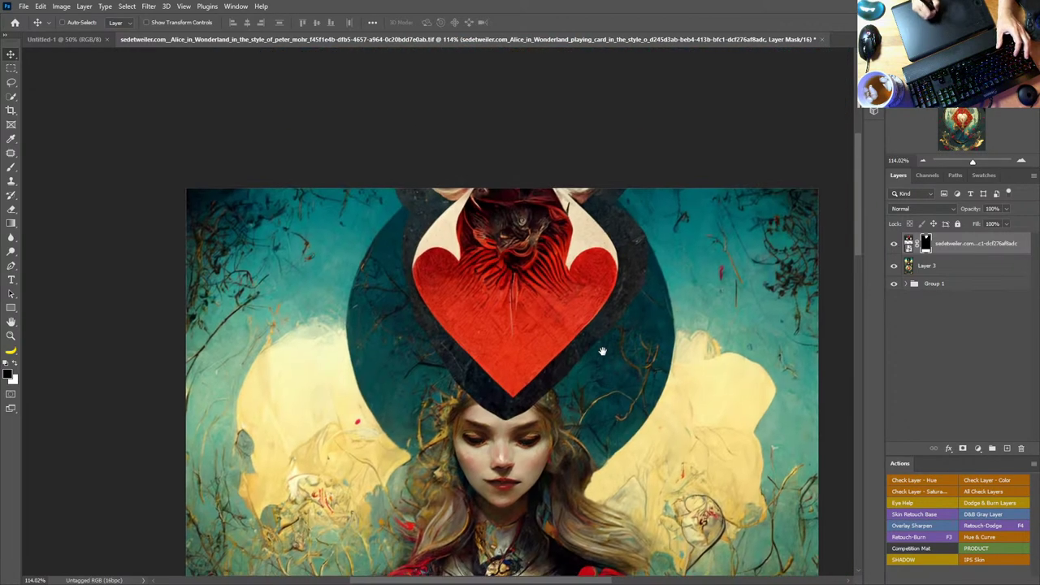
{"action": "mouse_move", "coordinate": [562, 291]}
{"action": "left_mouse_down"}
{"action": "mouse_move", "coordinate": [558, 269]}
{"action": "mouse_move", "coordinate": [543, 290]}
{"action": "left_mouse_up"}
Step: Add a new layer and try painting sampled red over the pale streaks at the heart's upper centre
{"action": "key", "text": "z"}
{"action": "left_click_drag", "start_coordinate": [528, 238], "coordinate": [558, 256]}
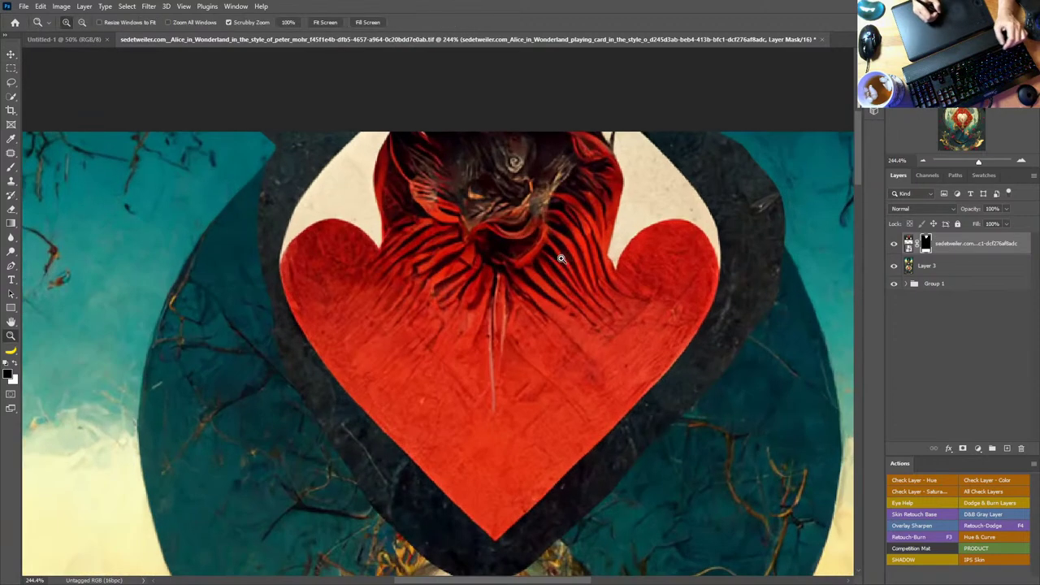
{"action": "key", "text": "b"}
{"action": "left_click", "coordinate": [1007, 448]}
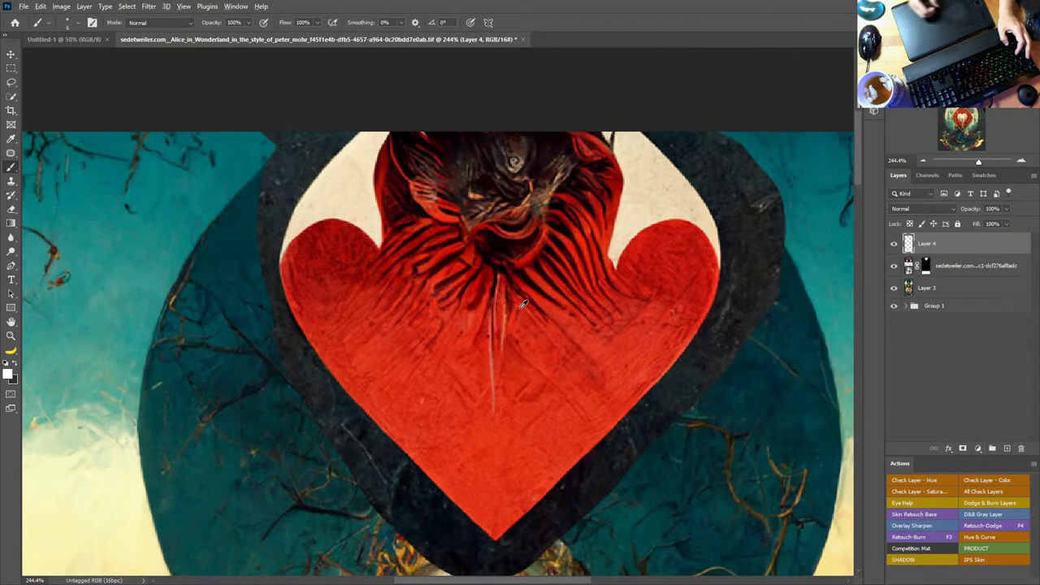
{"action": "left_click_drag", "start_coordinate": [504, 299], "coordinate": [526, 302]}
{"action": "left_click", "coordinate": [550, 370], "text": "alt"}
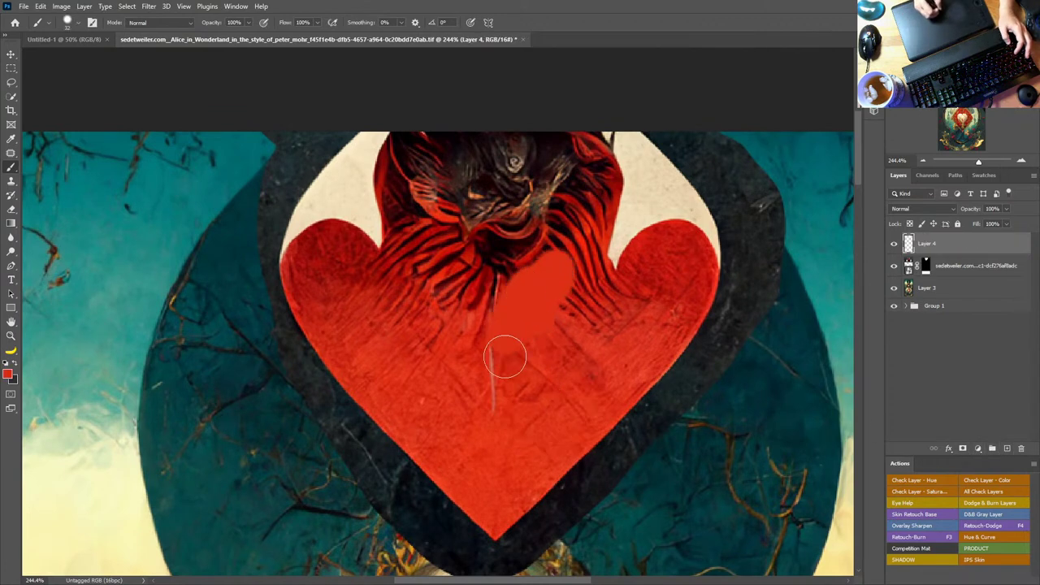
Step: Try cloning and patching red texture over the heart's pale streaks, and check the new layer in isolation
{"action": "key", "text": "s"}
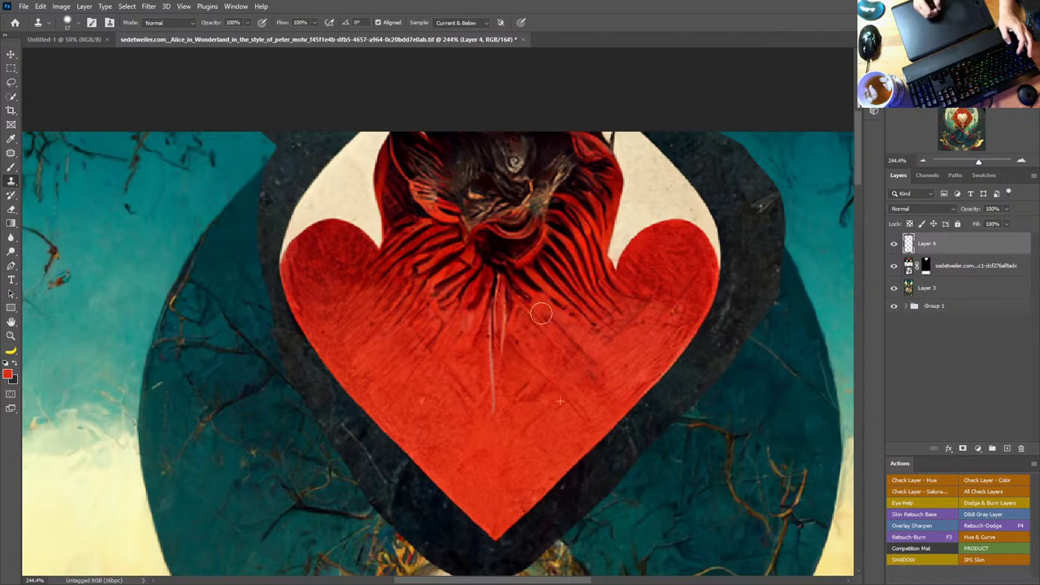
{"action": "left_click", "coordinate": [12, 152]}
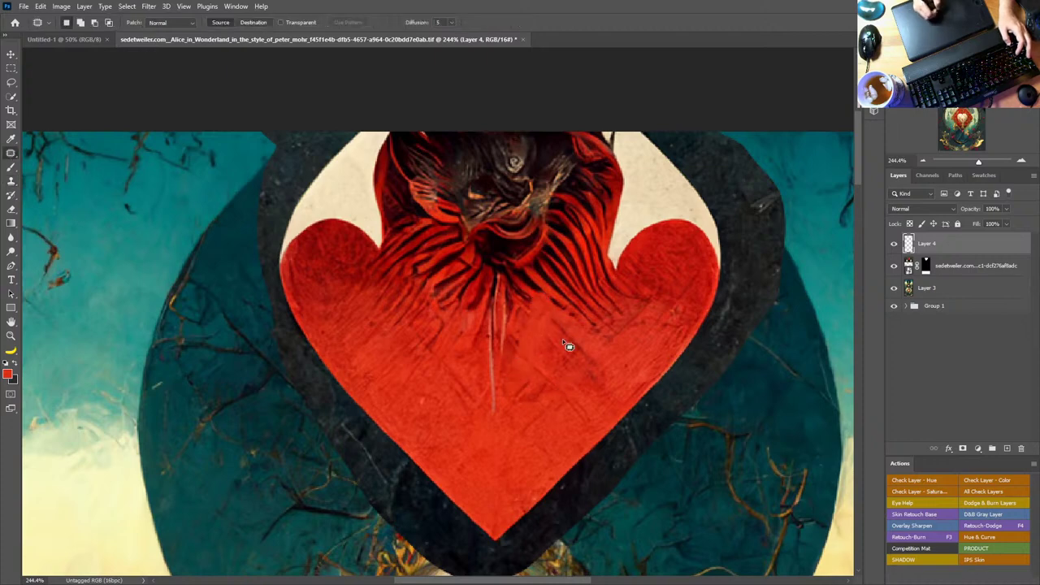
{"action": "mouse_move", "coordinate": [568, 346]}
{"action": "left_mouse_down"}
{"action": "mouse_move", "coordinate": [603, 195]}
{"action": "mouse_move", "coordinate": [598, 153]}
{"action": "mouse_move", "coordinate": [528, 112]}
{"action": "left_mouse_up"}
{"action": "mouse_move", "coordinate": [404, 159]}
{"action": "left_mouse_down"}
{"action": "mouse_move", "coordinate": [529, 332]}
{"action": "mouse_move", "coordinate": [560, 333]}
{"action": "left_mouse_up"}
{"action": "key", "text": "ctrl+d"}
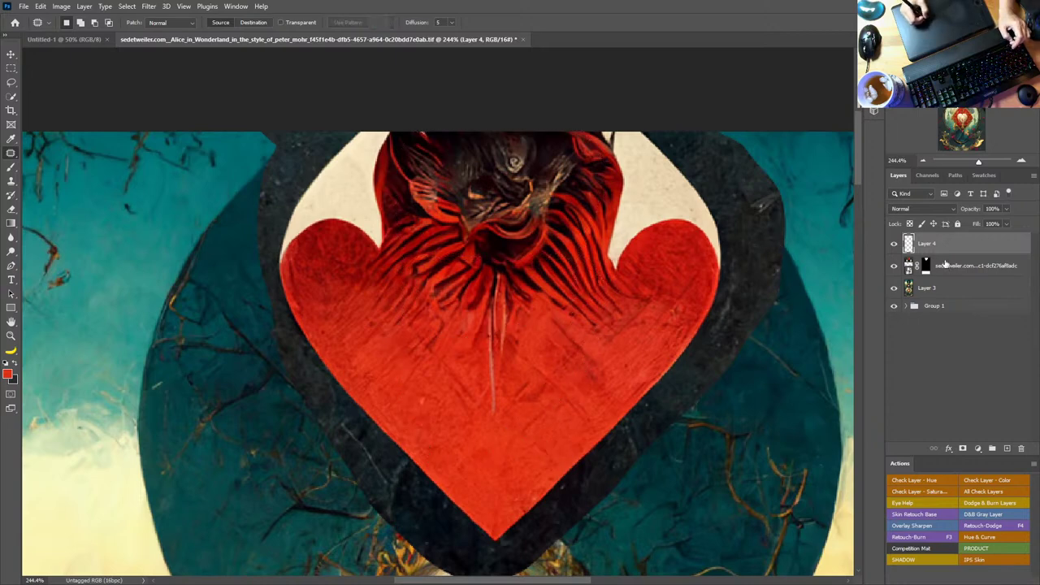
{"action": "left_click", "coordinate": [893, 244], "text": "alt"}
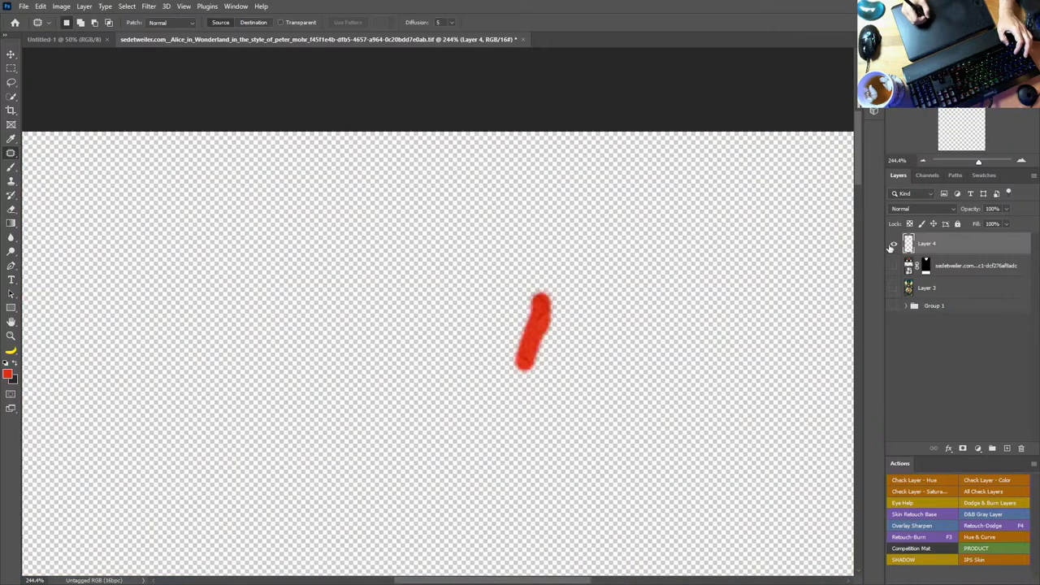
{"action": "left_click", "coordinate": [893, 244], "text": "alt"}
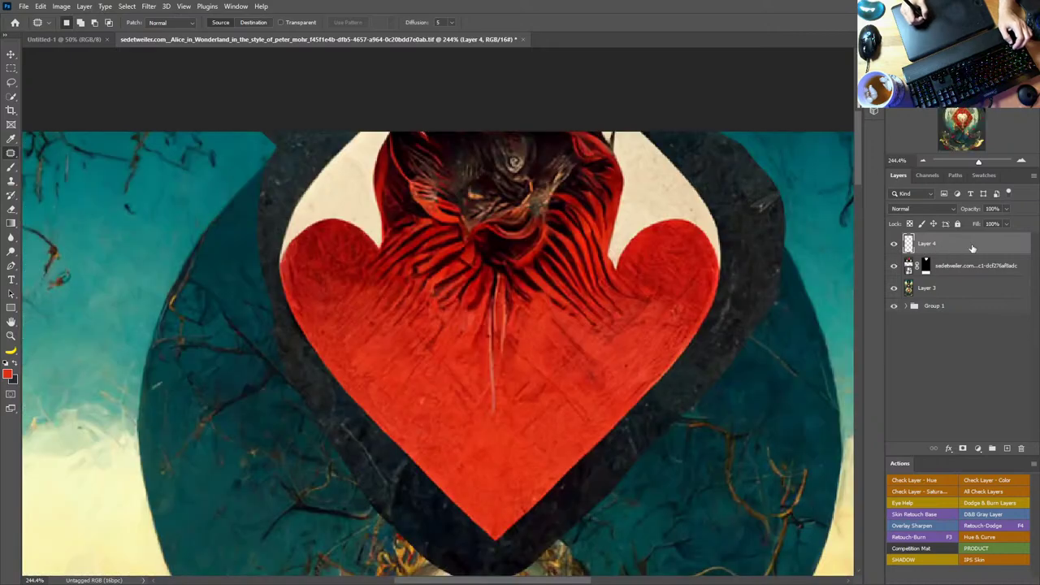
Step: Undo the red retouching and remove the new layer, keeping the heart figure's position above the woman's head
{"action": "key", "text": "ctrl+z"}
{"action": "key", "text": "ctrl+z"}
{"action": "key", "text": "ctrl+z"}
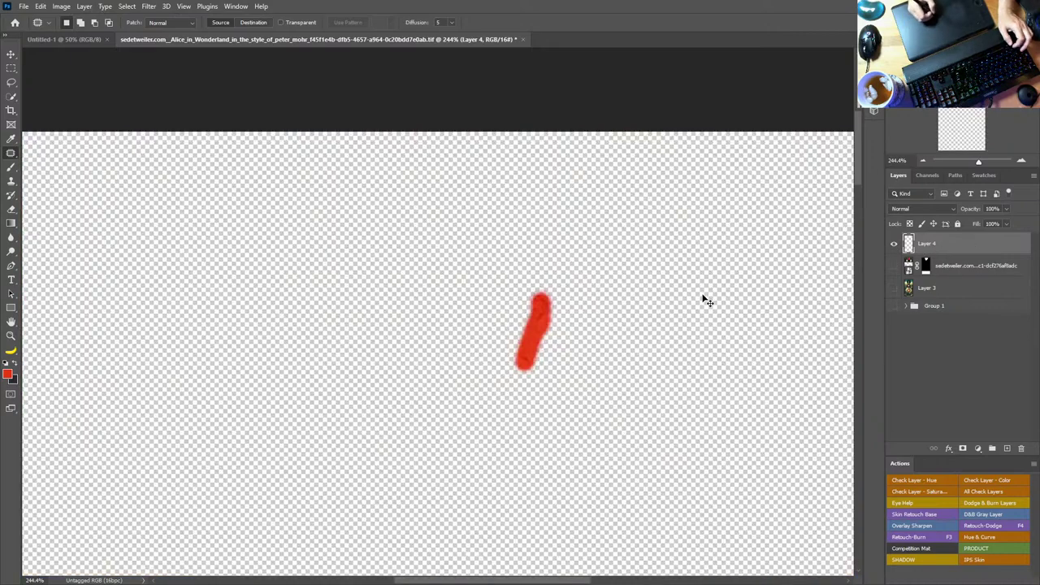
{"action": "key", "text": "ctrl+d"}
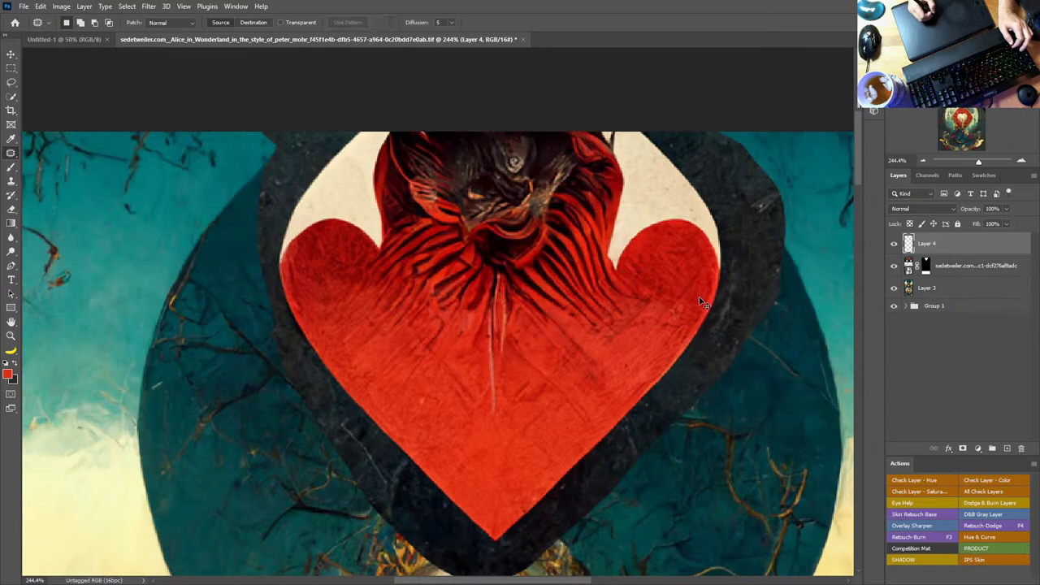
{"action": "key", "text": "Delete"}
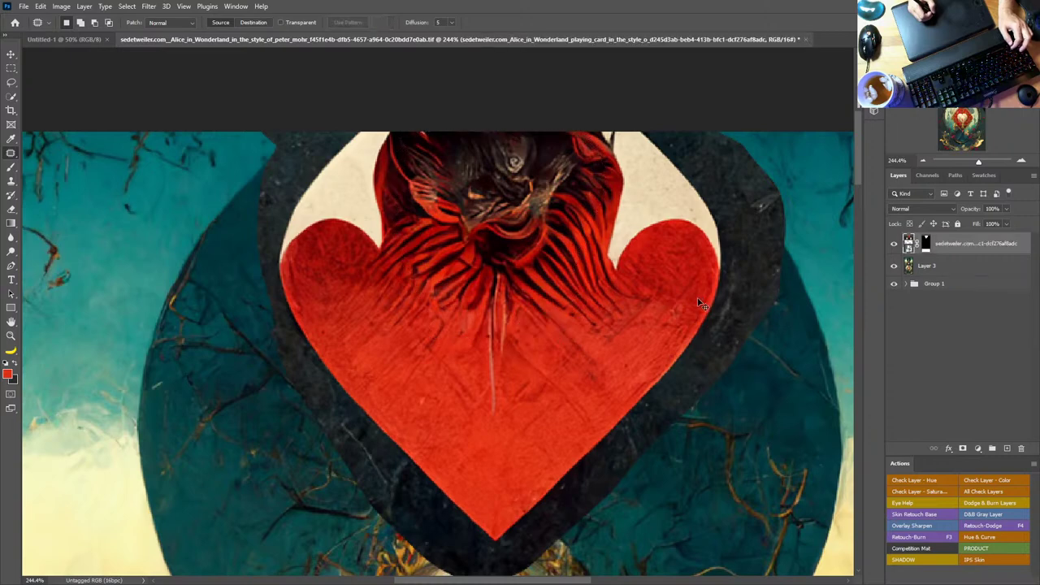
{"action": "key", "text": "ctrl+z"}
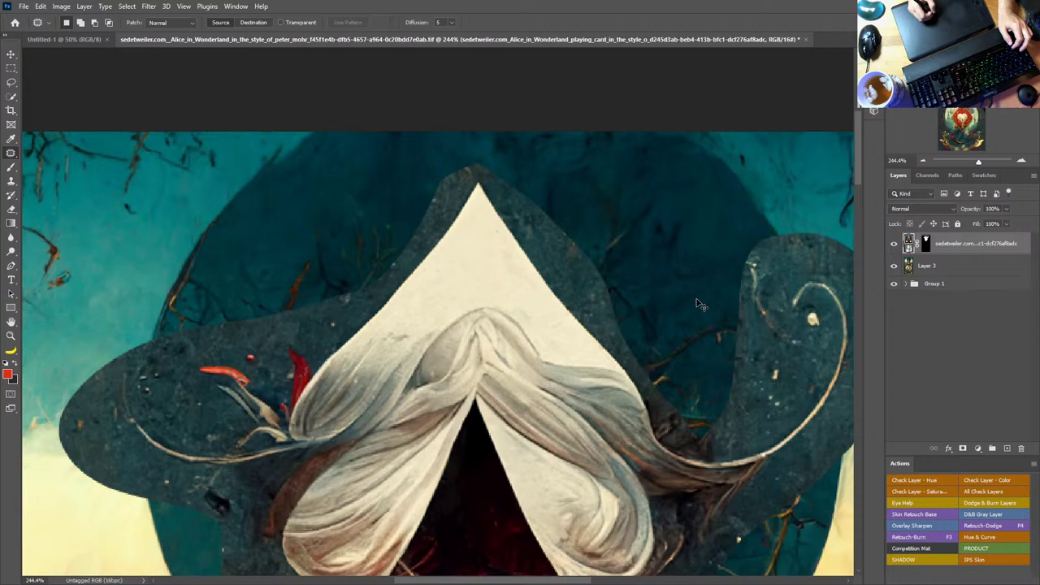
{"action": "key", "text": "ctrl+shift+z"}
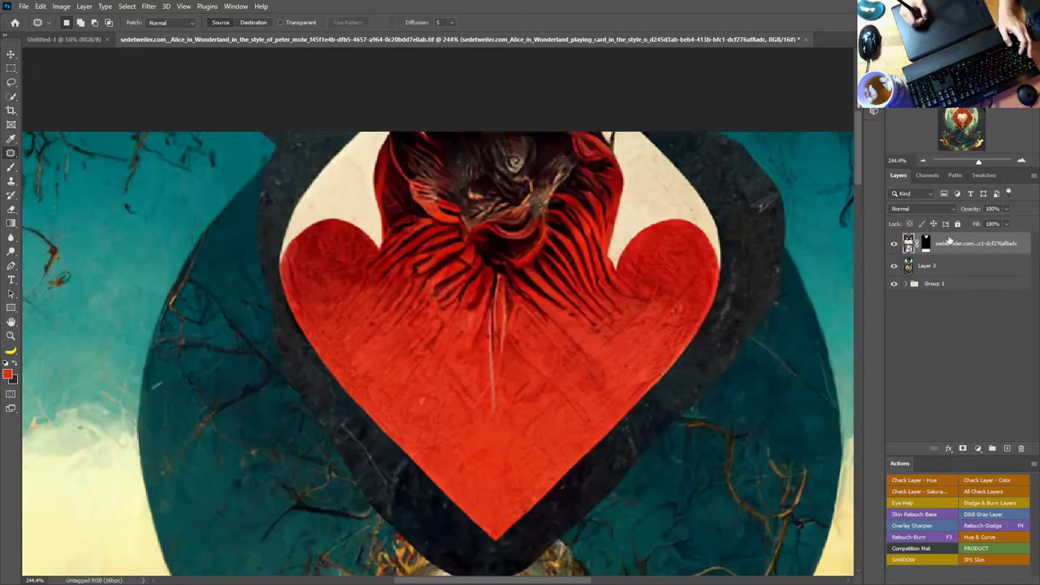
Step: Paint black on the card layer's mask to hide the dark border along the heart's lower right edge and tip
{"action": "left_click_drag", "start_coordinate": [515, 337], "coordinate": [487, 274]}
{"action": "key", "text": "b"}
{"action": "right_click", "coordinate": [616, 378], "text": "alt"}
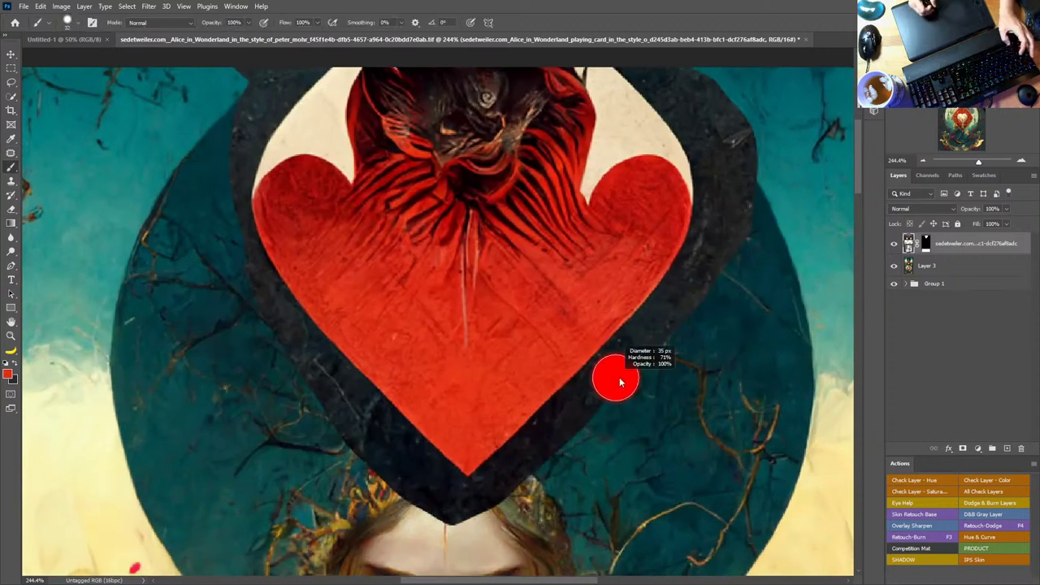
{"action": "left_click", "coordinate": [925, 244]}
{"action": "mouse_move", "coordinate": [677, 341]}
{"action": "left_mouse_down"}
{"action": "mouse_move", "coordinate": [685, 333]}
{"action": "mouse_move", "coordinate": [659, 353]}
{"action": "mouse_move", "coordinate": [663, 336]}
{"action": "mouse_move", "coordinate": [530, 463]}
{"action": "mouse_move", "coordinate": [459, 497]}
{"action": "mouse_move", "coordinate": [394, 453]}
{"action": "left_mouse_up"}
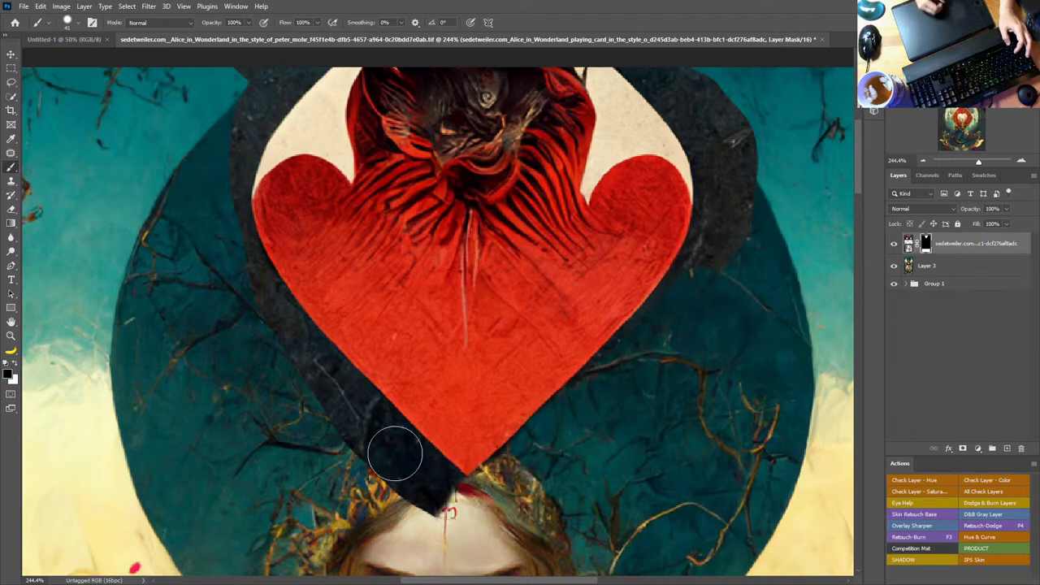
{"action": "left_click_drag", "start_coordinate": [437, 489], "coordinate": [417, 548], "text": "alt"}
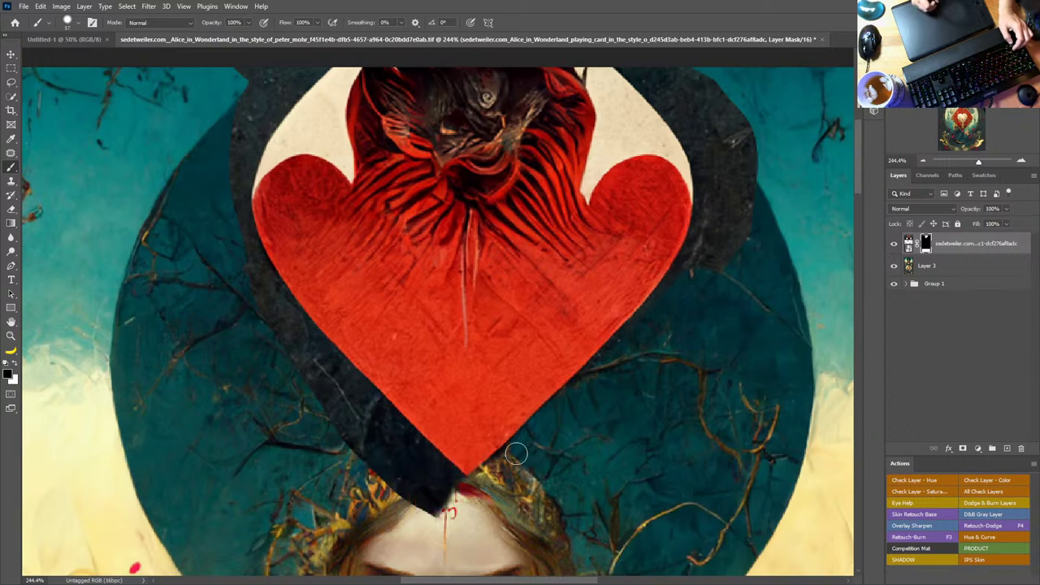
{"action": "right_click", "coordinate": [520, 458], "text": "alt"}
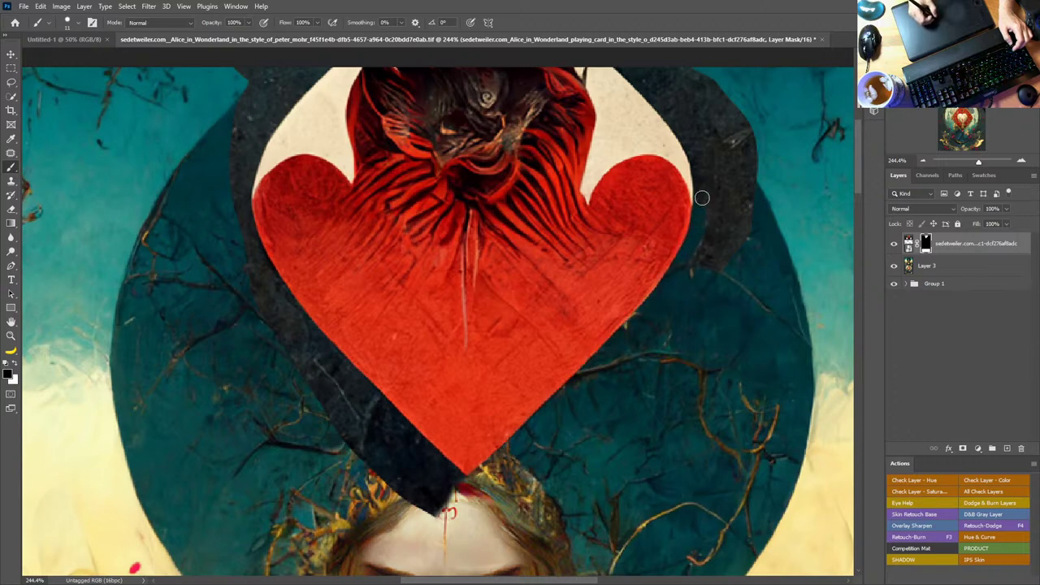
Step: Mask the dark border beside the heart's right lobe with a smaller brush, painting back the lobe edge and cream area where overpainted
{"action": "left_click_drag", "start_coordinate": [689, 174], "coordinate": [670, 145]}
{"action": "right_click", "coordinate": [663, 145], "text": "alt"}
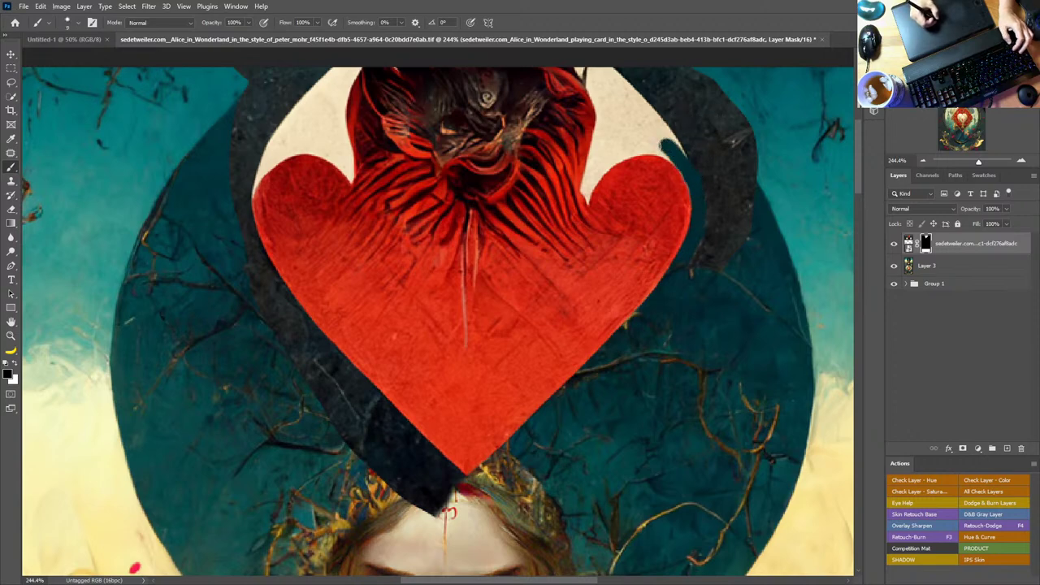
{"action": "key", "text": "x"}
{"action": "mouse_move", "coordinate": [691, 174]}
{"action": "left_mouse_down"}
{"action": "mouse_move", "coordinate": [675, 149]}
{"action": "mouse_move", "coordinate": [694, 187]}
{"action": "mouse_move", "coordinate": [679, 232]}
{"action": "mouse_move", "coordinate": [728, 207]}
{"action": "mouse_move", "coordinate": [701, 163]}
{"action": "mouse_move", "coordinate": [707, 204]}
{"action": "left_mouse_up"}
{"action": "key", "text": "x"}
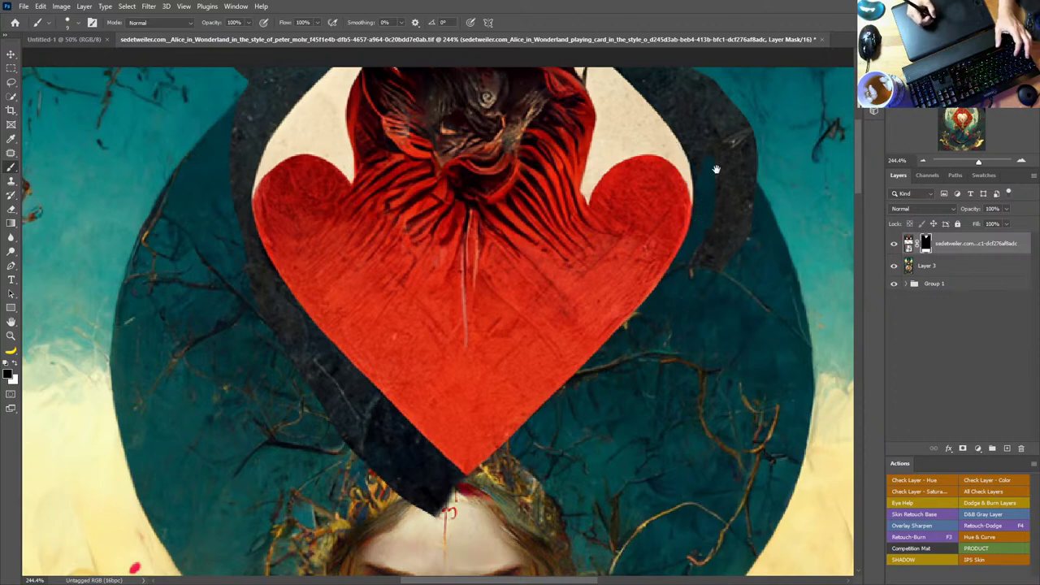
Step: Mask out the remaining dark border to the right of the cream shape and heart, up to the canvas's upper edge
{"action": "left_click_drag", "start_coordinate": [715, 168], "coordinate": [658, 317]}
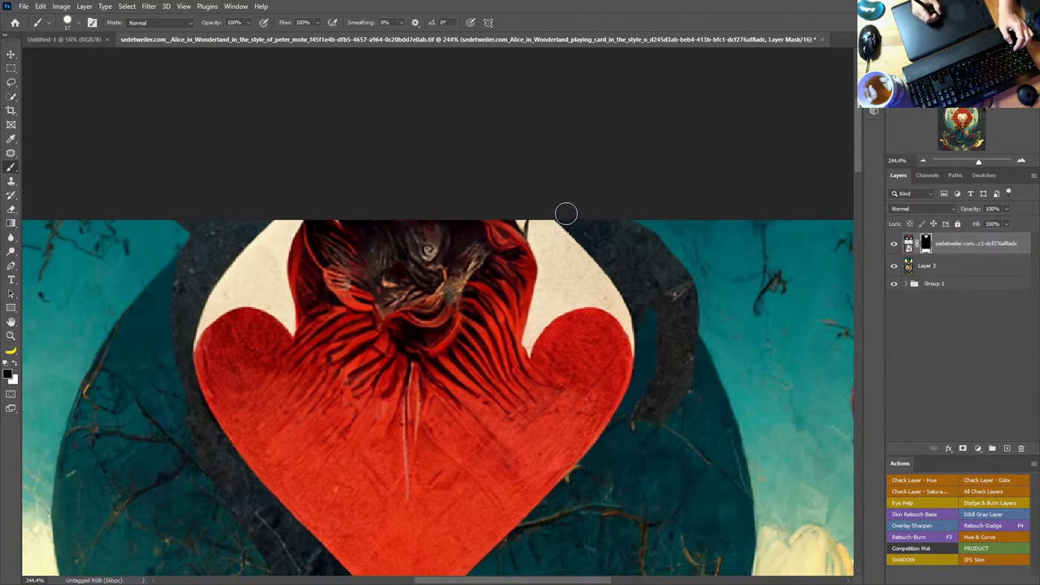
{"action": "right_click", "coordinate": [616, 265]}
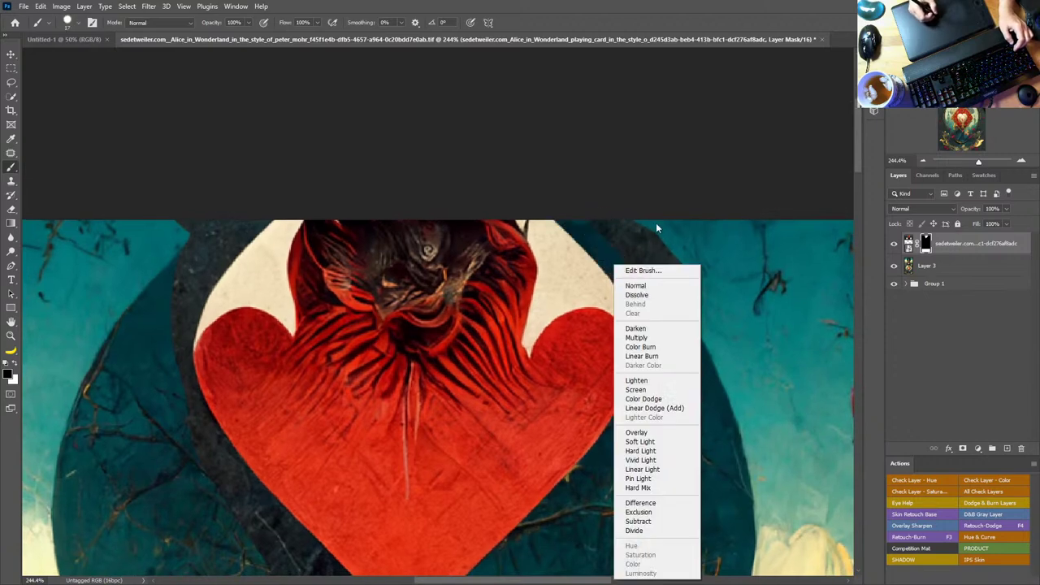
{"action": "left_click", "coordinate": [593, 235]}
{"action": "mouse_move", "coordinate": [613, 262]}
{"action": "left_mouse_down"}
{"action": "mouse_move", "coordinate": [639, 297]}
{"action": "mouse_move", "coordinate": [648, 356]}
{"action": "mouse_move", "coordinate": [687, 375]}
{"action": "mouse_move", "coordinate": [670, 426]}
{"action": "left_mouse_up"}
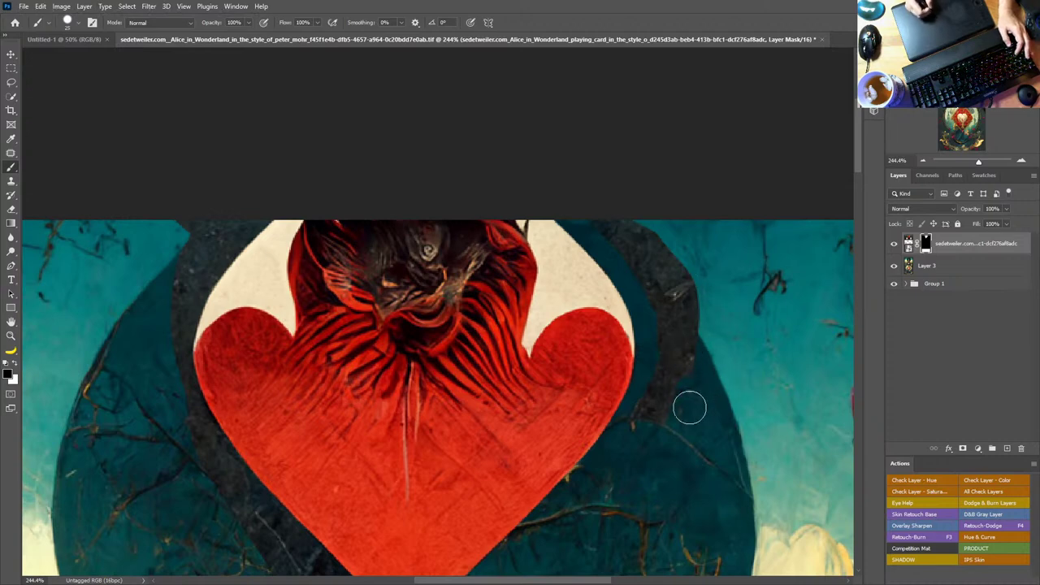
{"action": "mouse_move", "coordinate": [664, 377]}
{"action": "left_mouse_down"}
{"action": "mouse_move", "coordinate": [683, 339]}
{"action": "mouse_move", "coordinate": [685, 274]}
{"action": "mouse_move", "coordinate": [661, 269]}
{"action": "mouse_move", "coordinate": [652, 235]}
{"action": "mouse_move", "coordinate": [622, 229]}
{"action": "left_mouse_up"}
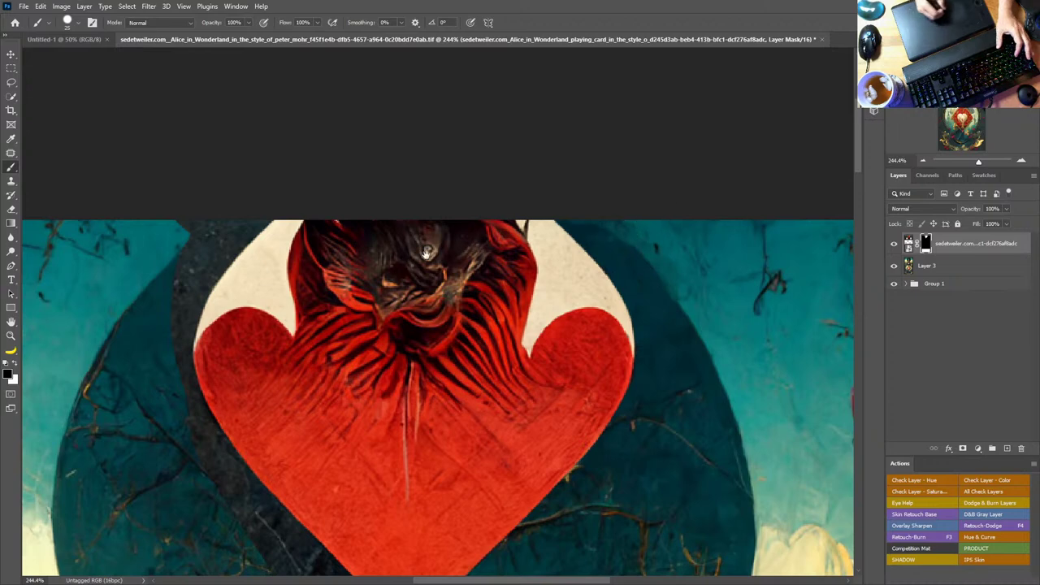
Step: Mask out the dark border along the figure's whole left side, down to the heart's tip above the woman's forehead
{"action": "left_click_drag", "start_coordinate": [394, 260], "coordinate": [639, 200]}
{"action": "mouse_move", "coordinate": [497, 152]}
{"action": "left_mouse_down"}
{"action": "mouse_move", "coordinate": [440, 227]}
{"action": "mouse_move", "coordinate": [418, 316]}
{"action": "mouse_move", "coordinate": [472, 413]}
{"action": "mouse_move", "coordinate": [572, 517]}
{"action": "left_mouse_up"}
{"action": "left_click", "coordinate": [578, 520], "text": "shift"}
{"action": "left_click_drag", "start_coordinate": [681, 462], "coordinate": [626, 311]}
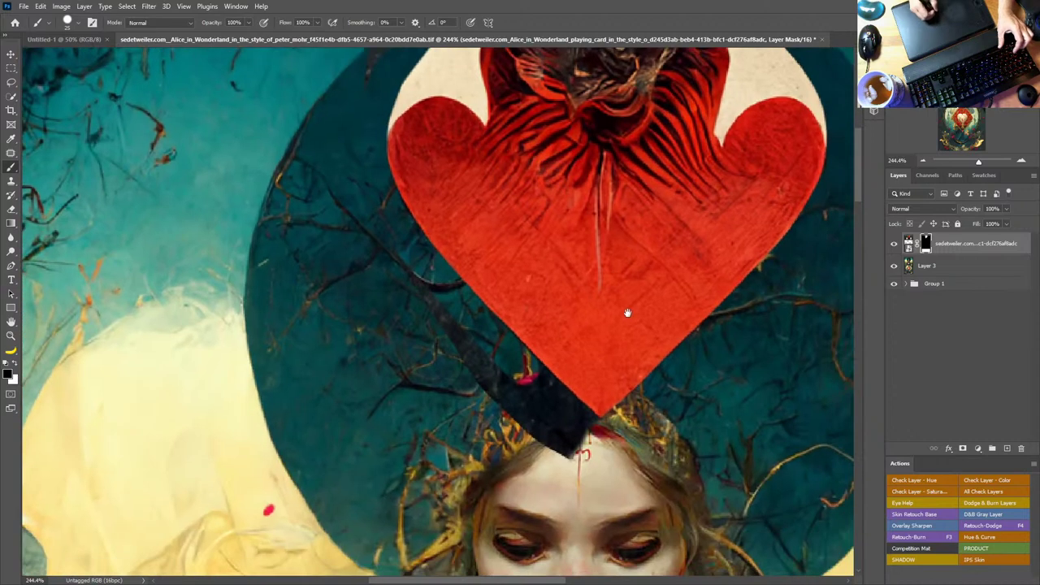
{"action": "left_click_drag", "start_coordinate": [593, 432], "coordinate": [532, 382]}
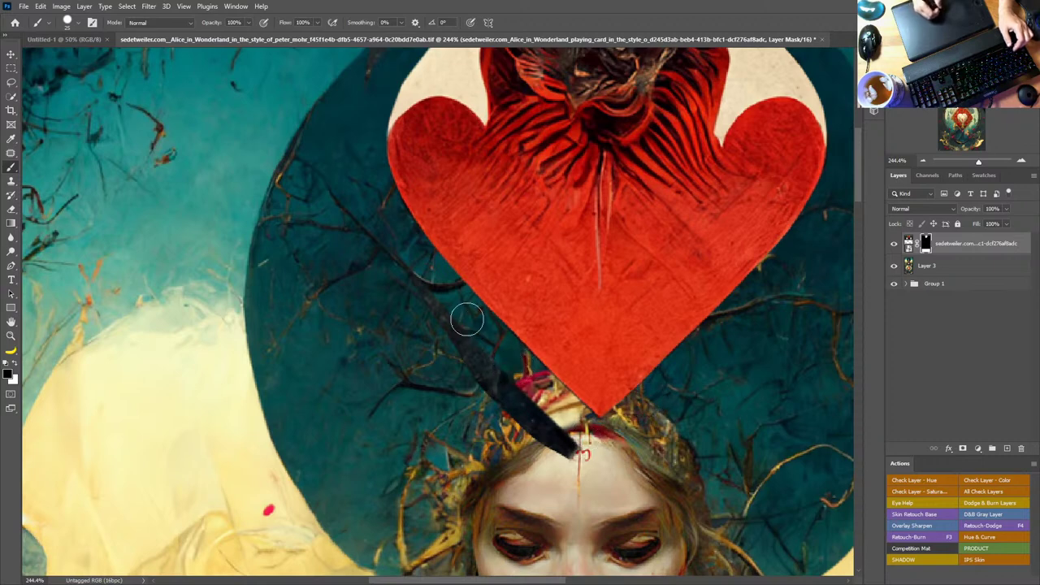
{"action": "left_click_drag", "start_coordinate": [465, 340], "coordinate": [569, 441]}
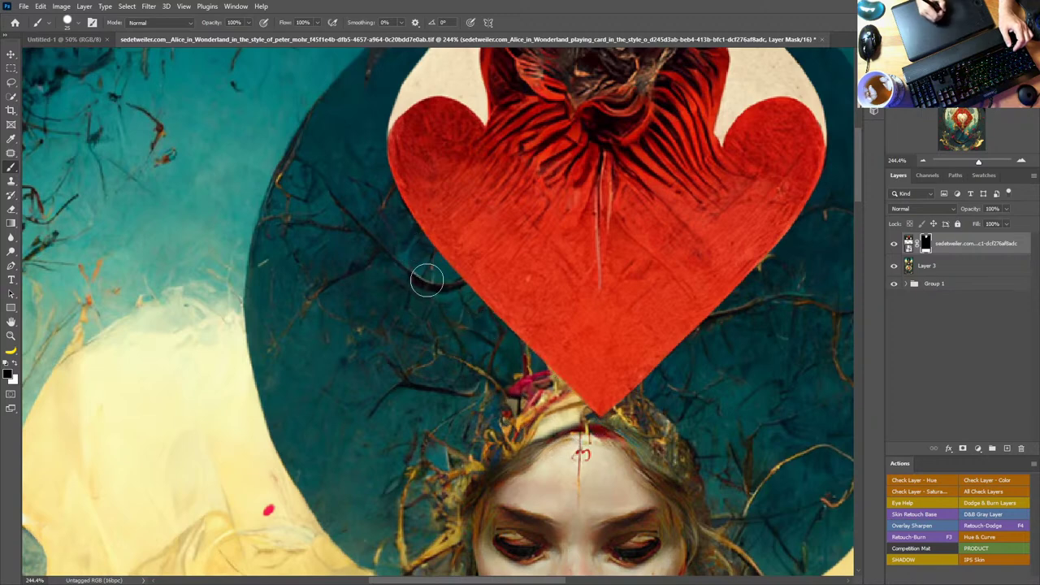
Step: Check the whole painting, and move the masked heart figure slightly left so its tip centres over the woman's forehead
{"action": "double_click", "coordinate": [18, 322]}
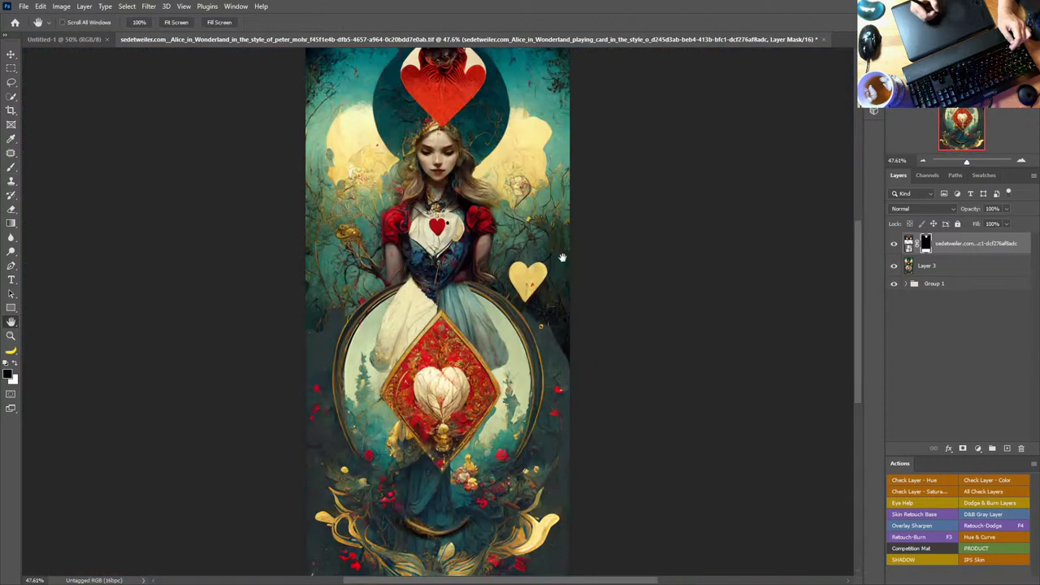
{"action": "key", "text": "z"}
{"action": "left_click_drag", "start_coordinate": [446, 104], "coordinate": [531, 133]}
{"action": "left_click_drag", "start_coordinate": [590, 168], "coordinate": [726, 270]}
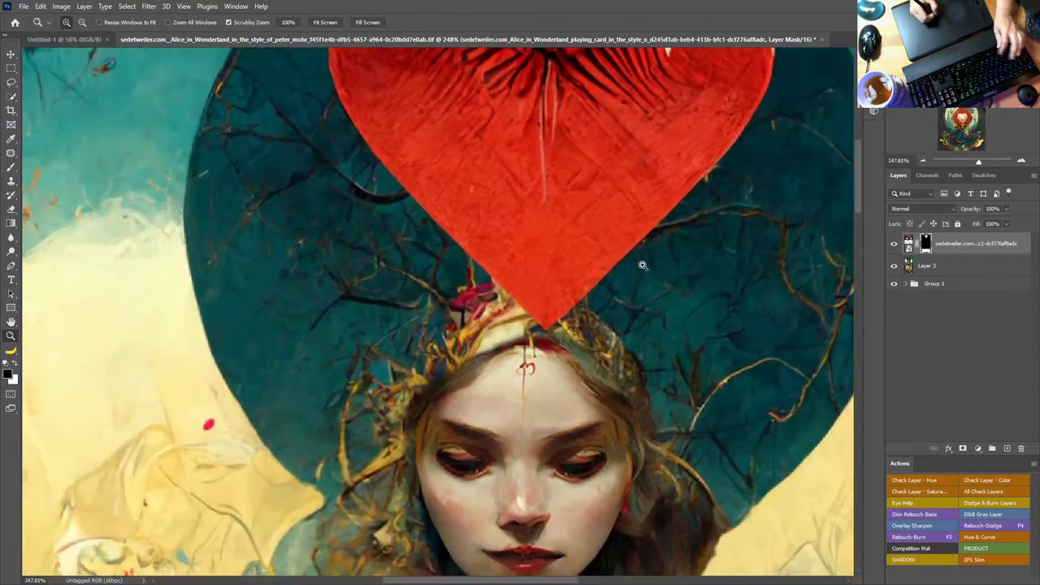
{"action": "key", "text": "v"}
{"action": "left_click_drag", "start_coordinate": [603, 236], "coordinate": [542, 280]}
Step: Try masking the heart's tip so the woman's golden crown shows in front of it, refining with a small brush
{"action": "key", "text": "z"}
{"action": "mouse_move", "coordinate": [583, 206]}
{"action": "left_mouse_down"}
{"action": "mouse_move", "coordinate": [635, 205]}
{"action": "mouse_move", "coordinate": [545, 234]}
{"action": "mouse_move", "coordinate": [534, 216]}
{"action": "mouse_move", "coordinate": [562, 237]}
{"action": "mouse_move", "coordinate": [569, 214]}
{"action": "left_mouse_up"}
{"action": "key", "text": "b"}
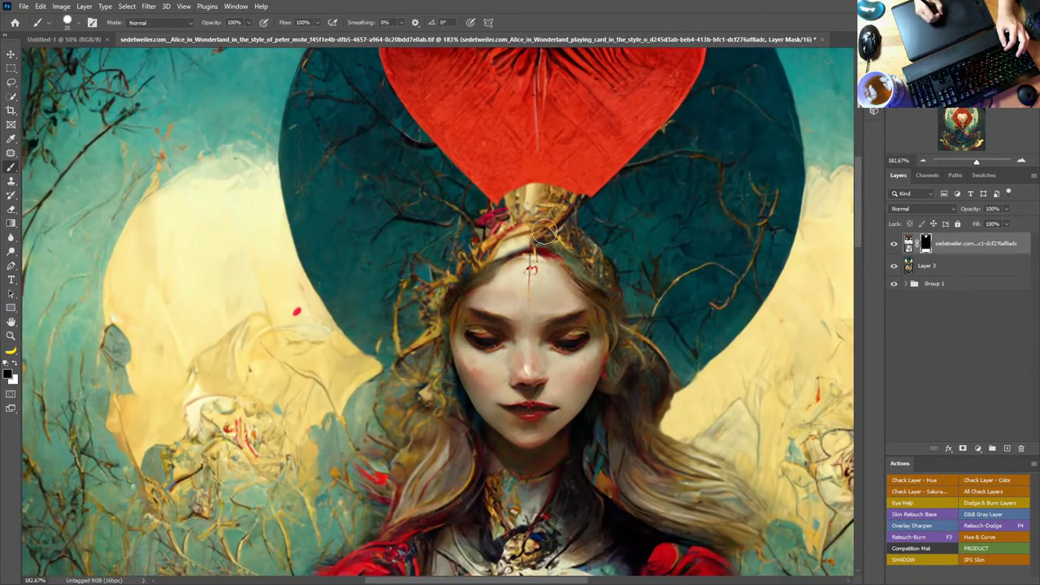
{"action": "key", "text": "x"}
{"action": "mouse_move", "coordinate": [510, 200]}
{"action": "left_mouse_down"}
{"action": "mouse_move", "coordinate": [544, 193]}
{"action": "mouse_move", "coordinate": [542, 205]}
{"action": "mouse_move", "coordinate": [577, 194]}
{"action": "left_mouse_up"}
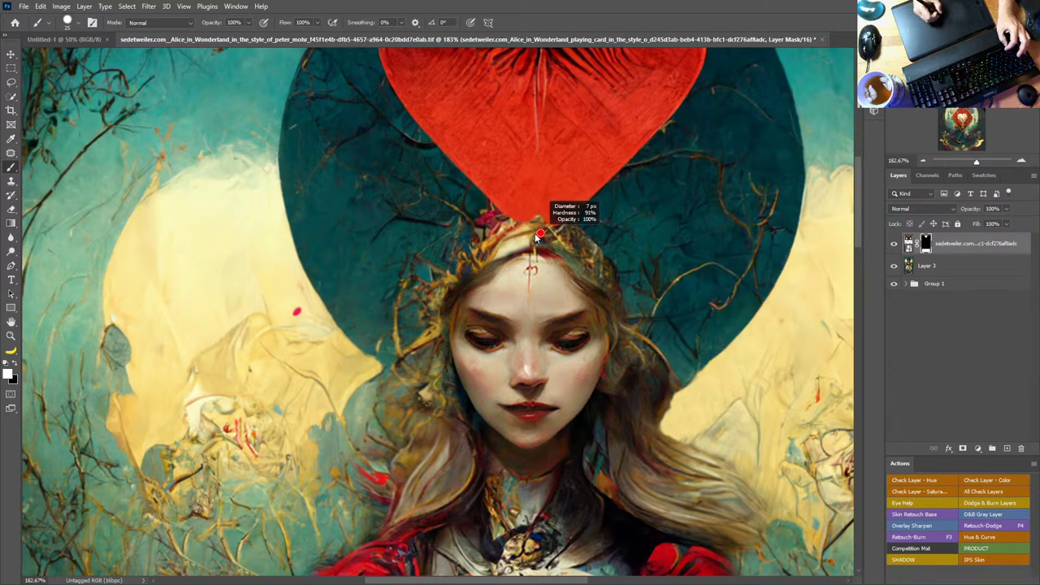
{"action": "key", "text": "x"}
{"action": "left_click_drag", "start_coordinate": [528, 224], "coordinate": [521, 227]}
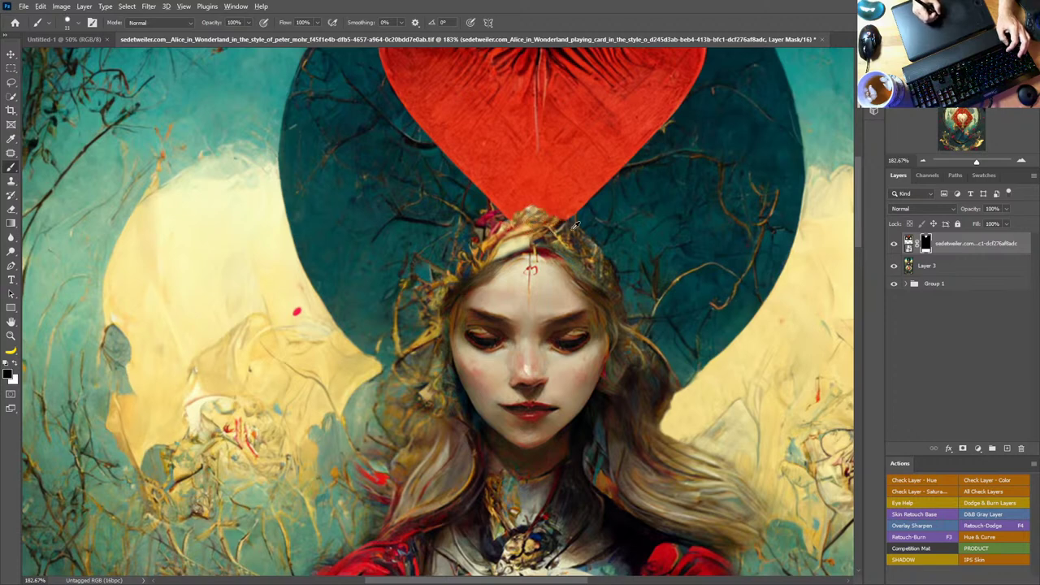
Step: Paint part of the heart's tip back, and undo the mask strokes around the crown to restore the full point
{"action": "key", "text": "x"}
{"action": "mouse_move", "coordinate": [566, 226]}
{"action": "left_mouse_down"}
{"action": "mouse_move", "coordinate": [536, 235]}
{"action": "mouse_move", "coordinate": [521, 214]}
{"action": "left_mouse_up"}
{"action": "key", "text": "ctrl+z"}
{"action": "key", "text": "ctrl+z"}
{"action": "key", "text": "ctrl+z"}
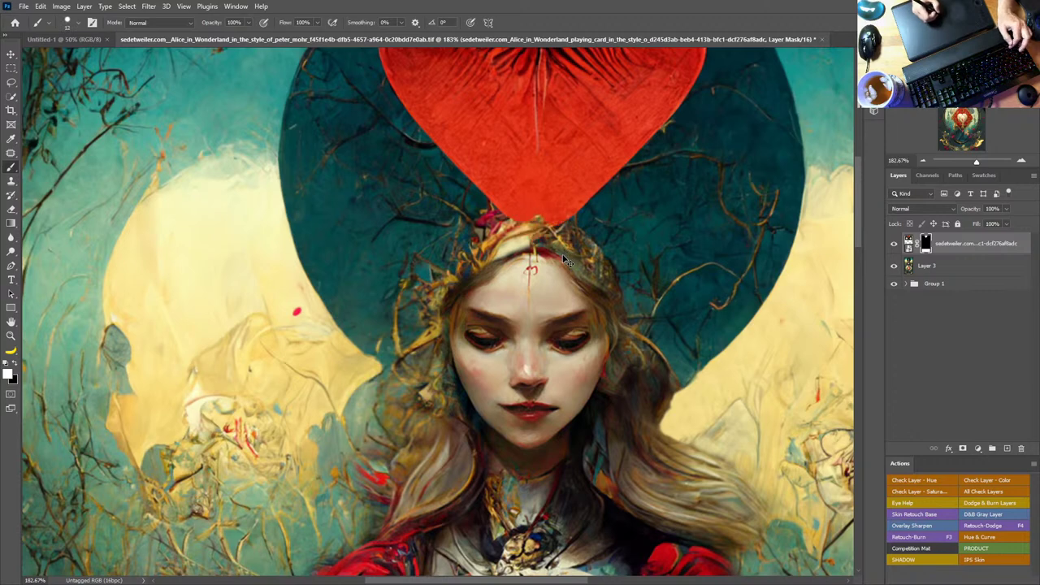
{"action": "key", "text": "ctrl+z"}
{"action": "key", "text": "ctrl+z"}
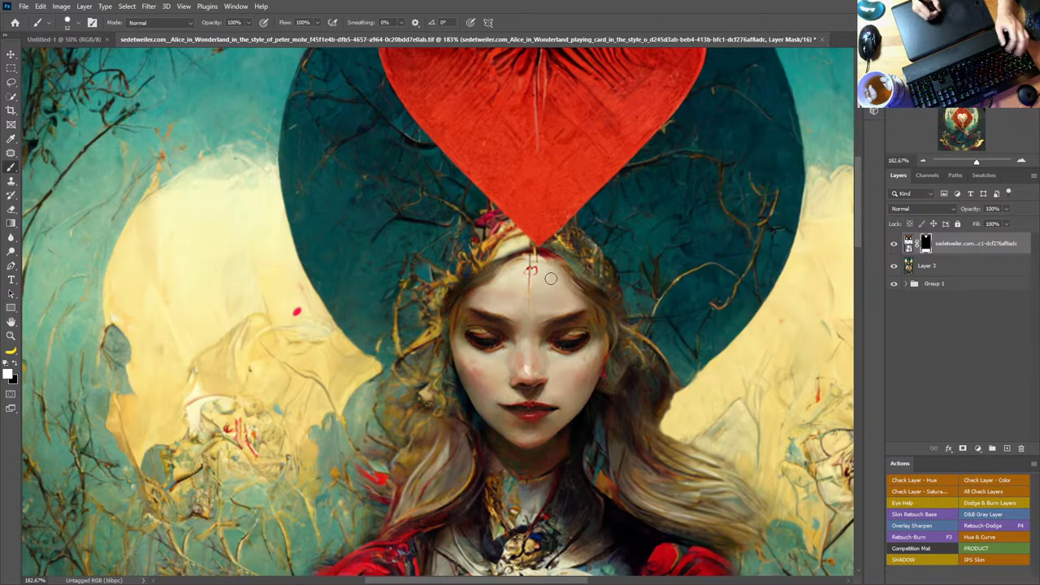
Step: Move the heart figure slightly up and left above the woman's crown, check the whole painting and save the document
{"action": "key", "text": "v"}
{"action": "mouse_move", "coordinate": [559, 206]}
{"action": "left_mouse_down"}
{"action": "mouse_move", "coordinate": [548, 171]}
{"action": "mouse_move", "coordinate": [548, 188]}
{"action": "left_mouse_up"}
{"action": "double_click", "coordinate": [12, 322]}
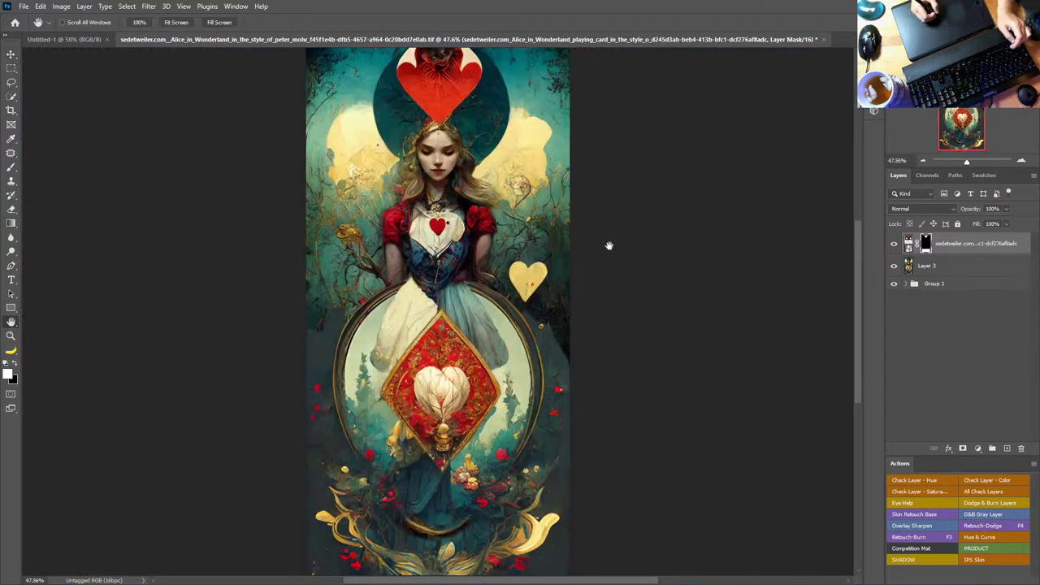
{"action": "key", "text": "ctrl+s"}
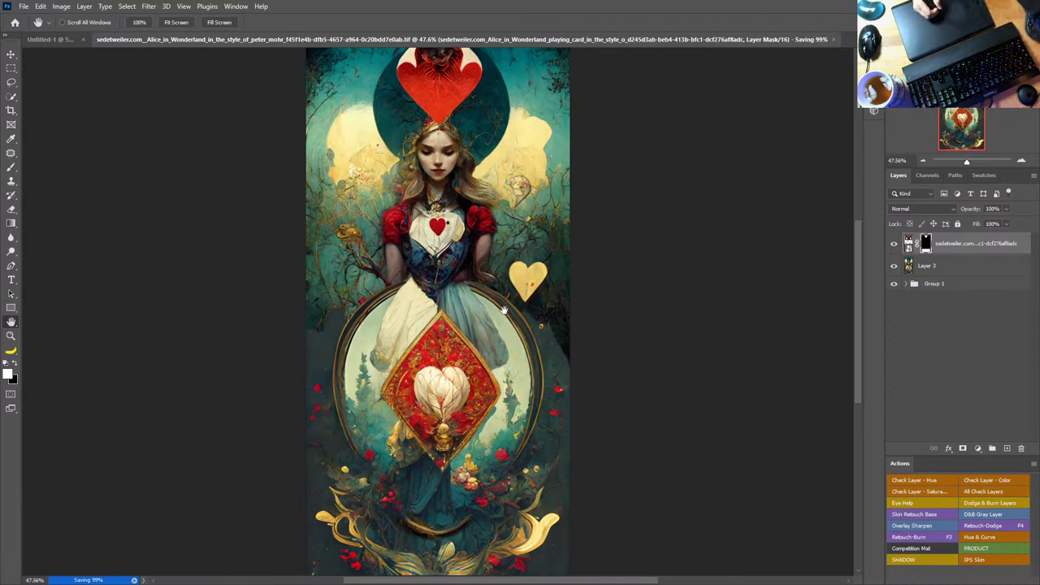
Step: Switch to Bridge, place the queen of hearts playing cards image into the painting, and move it up to the painting's upper edge
{"action": "key", "text": "alt+Tab"}
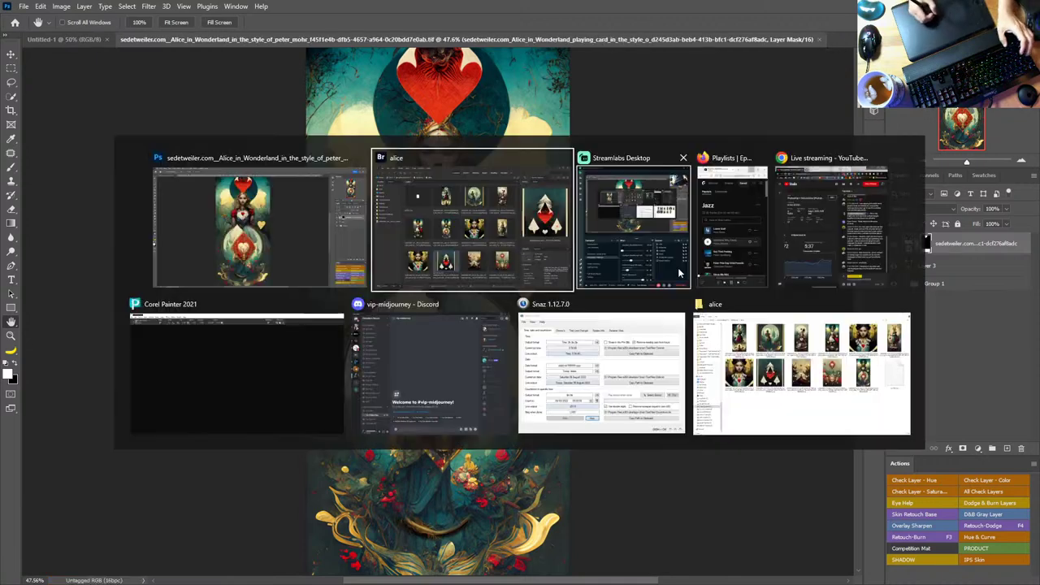
{"action": "left_click", "coordinate": [538, 431]}
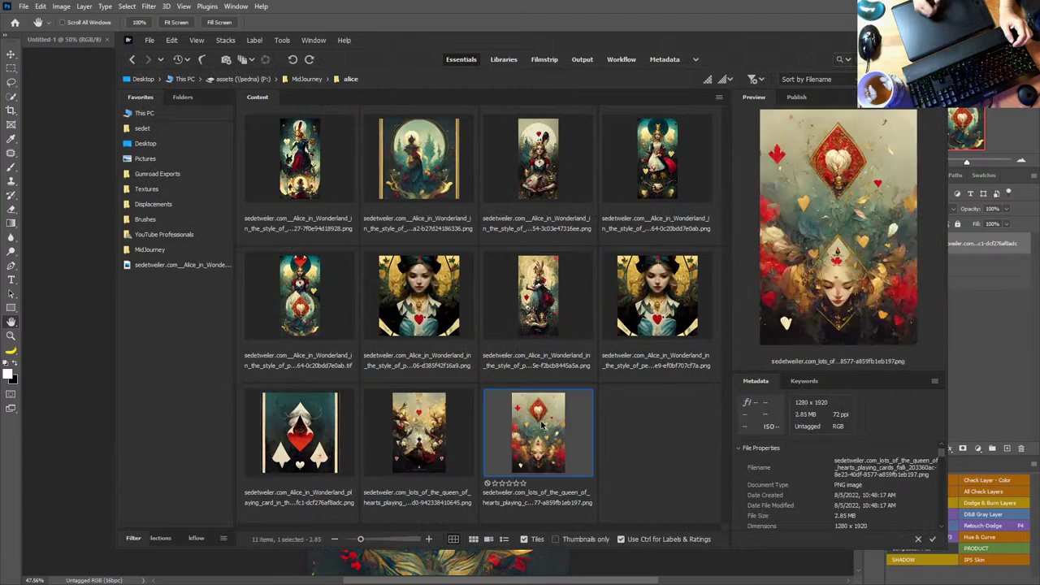
{"action": "left_click", "coordinate": [135, 270]}
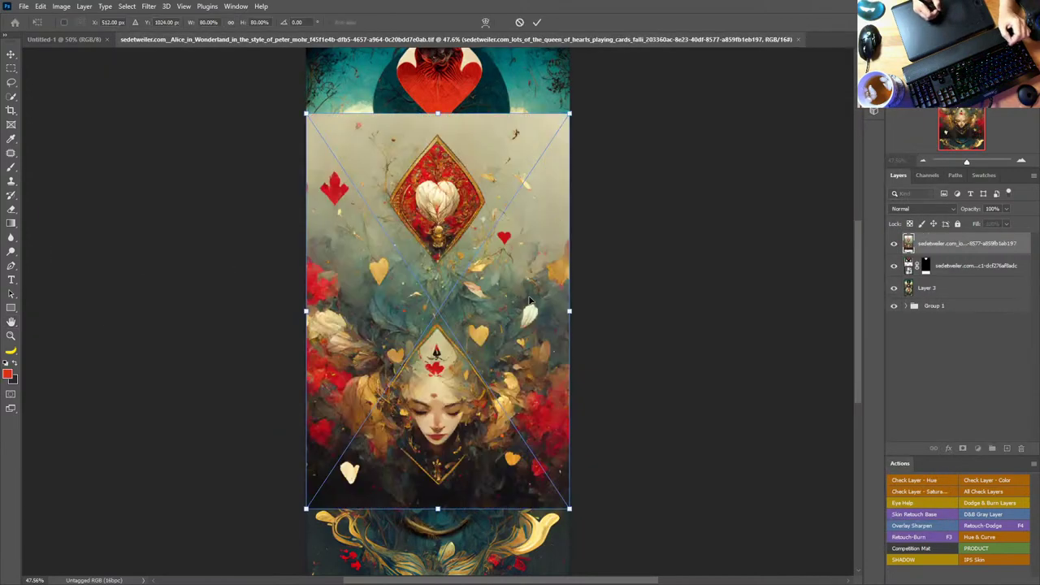
{"action": "key", "text": "Return"}
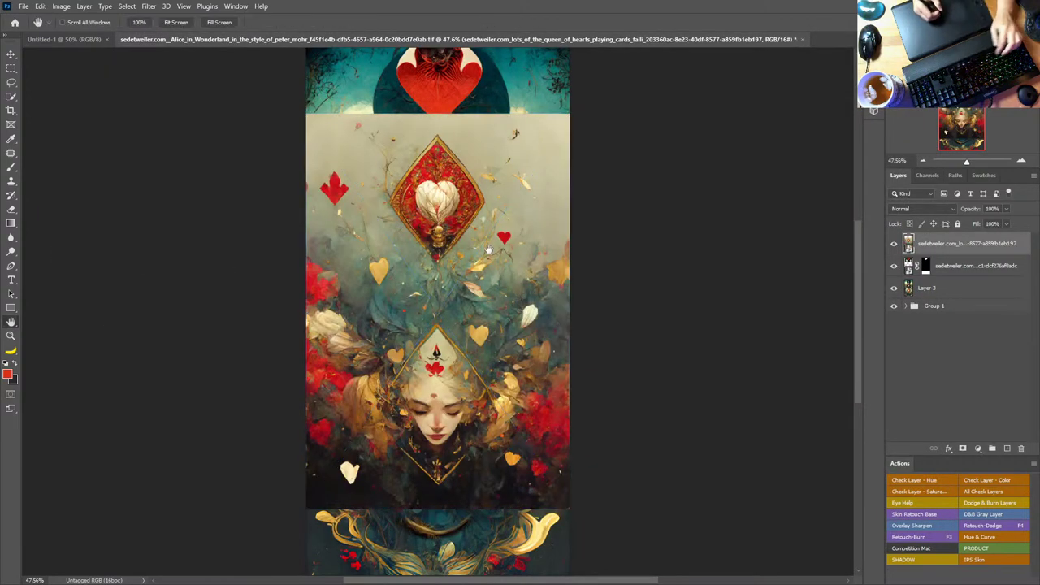
{"action": "key", "text": "v"}
{"action": "left_click_drag", "start_coordinate": [492, 278], "coordinate": [486, 213]}
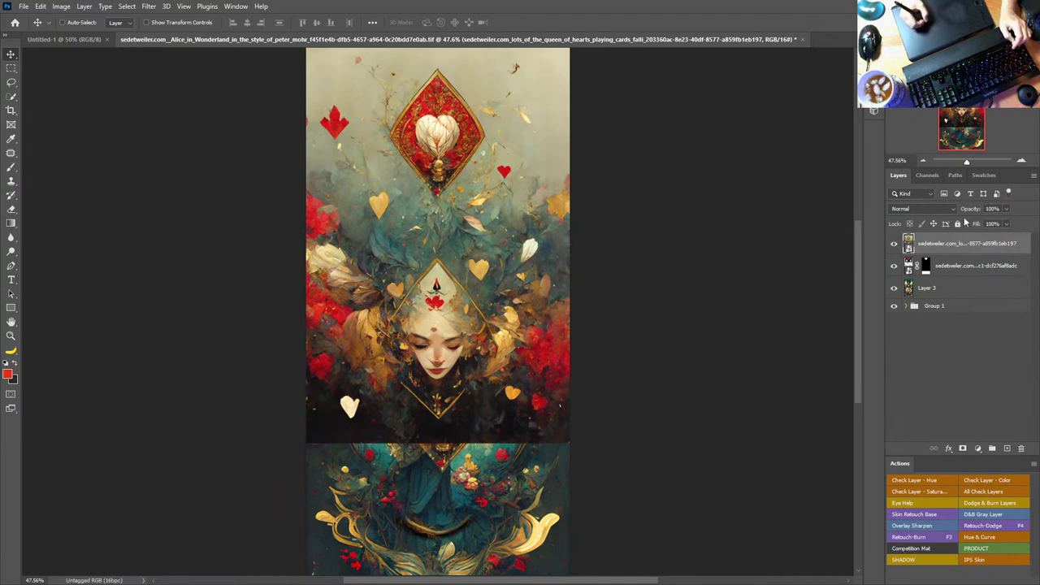
Step: Try other blend modes such as Lighter Color on the placed card image, and return it to Normal
{"action": "left_click", "coordinate": [951, 210]}
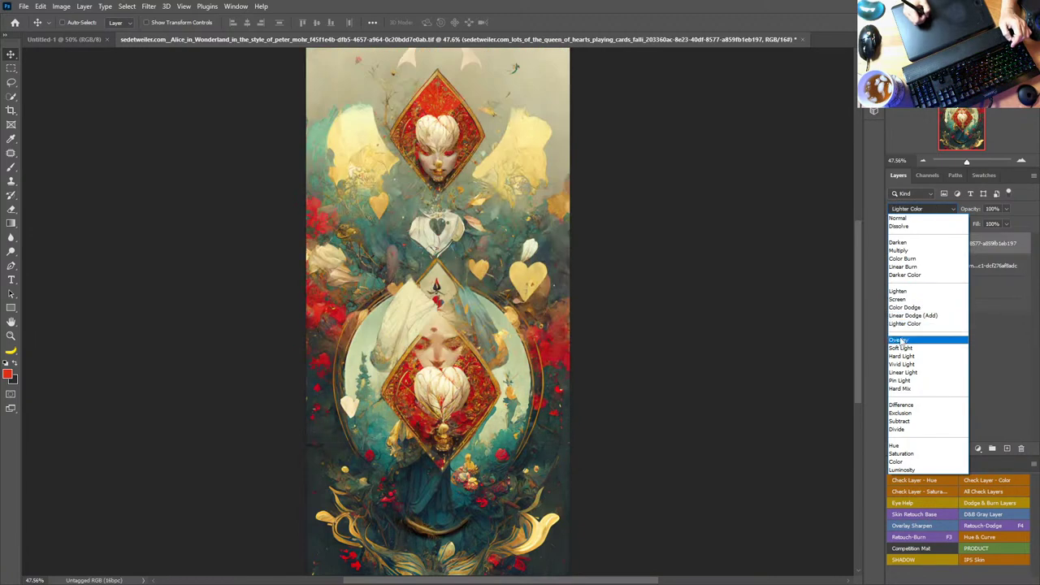
{"action": "left_click", "coordinate": [902, 218]}
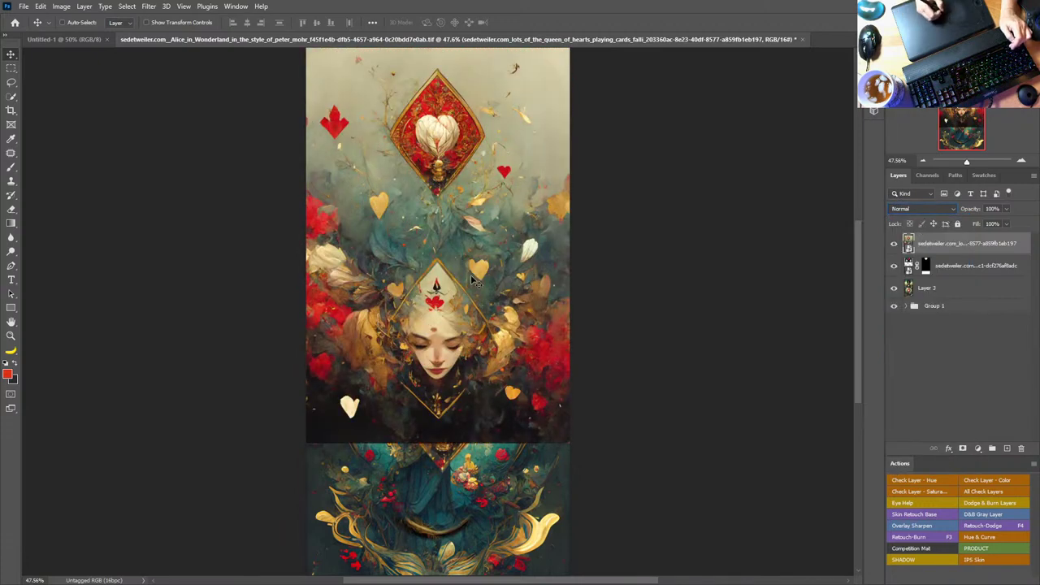
{"action": "left_click_drag", "start_coordinate": [475, 280], "coordinate": [587, 383]}
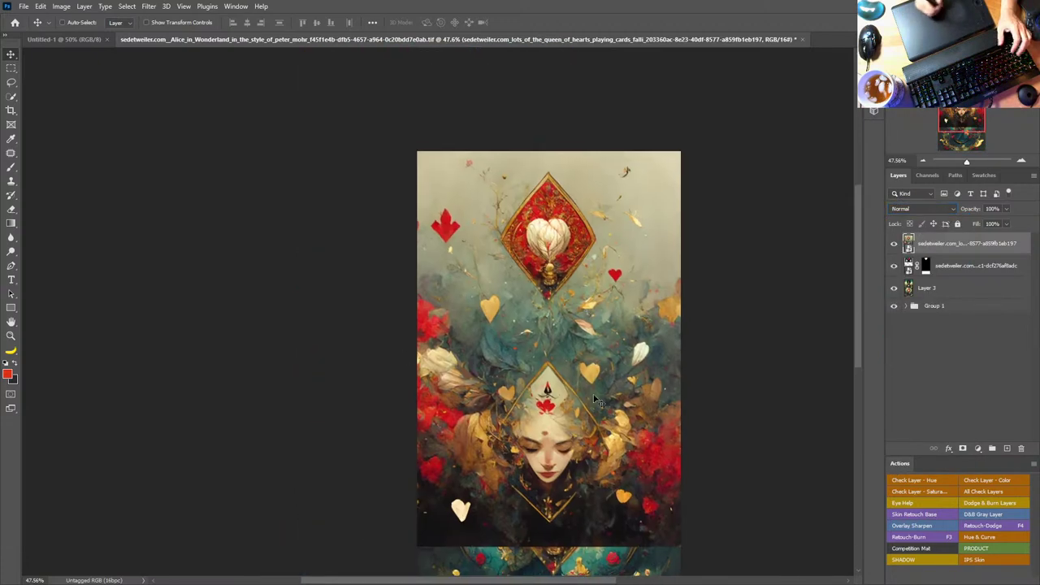
{"action": "left_click_drag", "start_coordinate": [848, 306], "coordinate": [849, 218]}
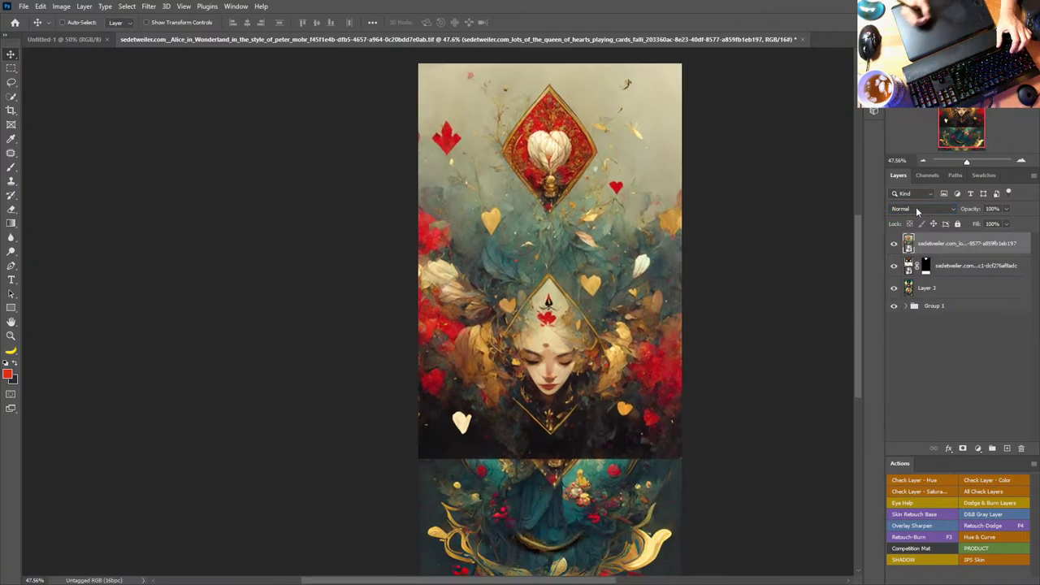
Step: Fade out the placed card image's lower part with a black-to-transparent gradient on a new mask, and set its blend mode to Darker Color
{"action": "left_click", "coordinate": [962, 448]}
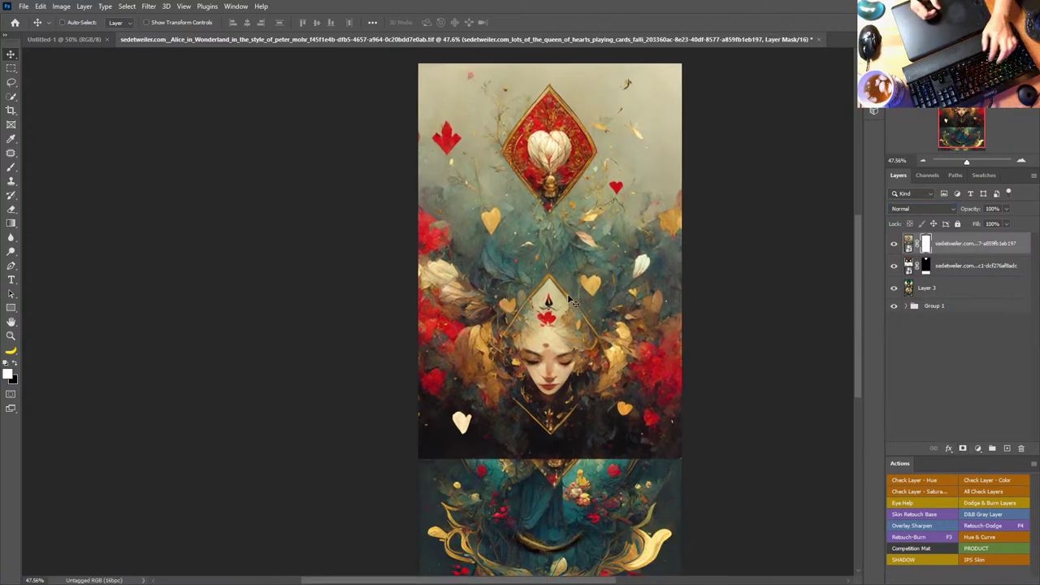
{"action": "key", "text": "g"}
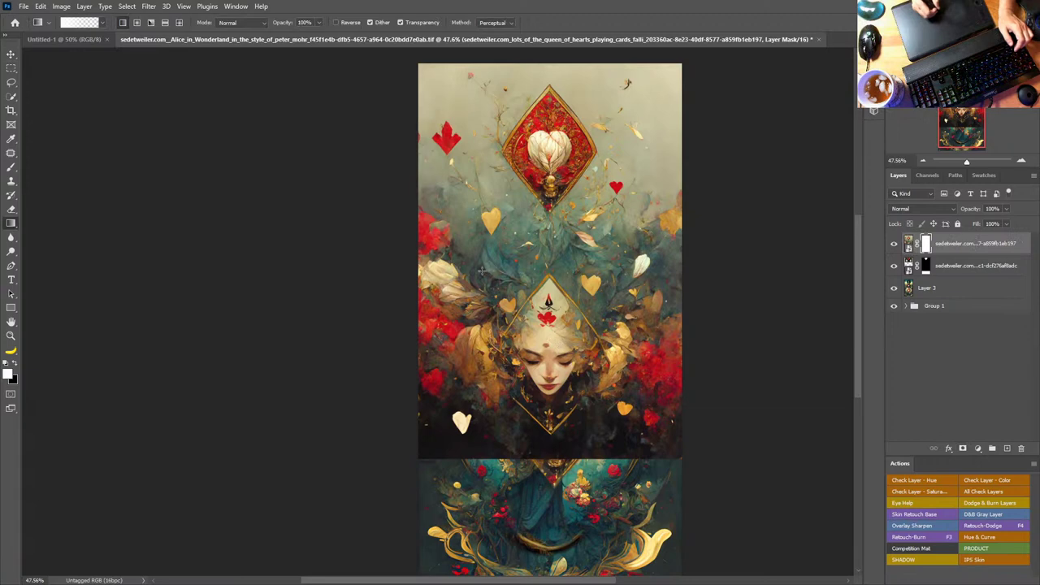
{"action": "left_click", "coordinate": [103, 23]}
{"action": "left_click", "coordinate": [103, 23]}
{"action": "key", "text": "x"}
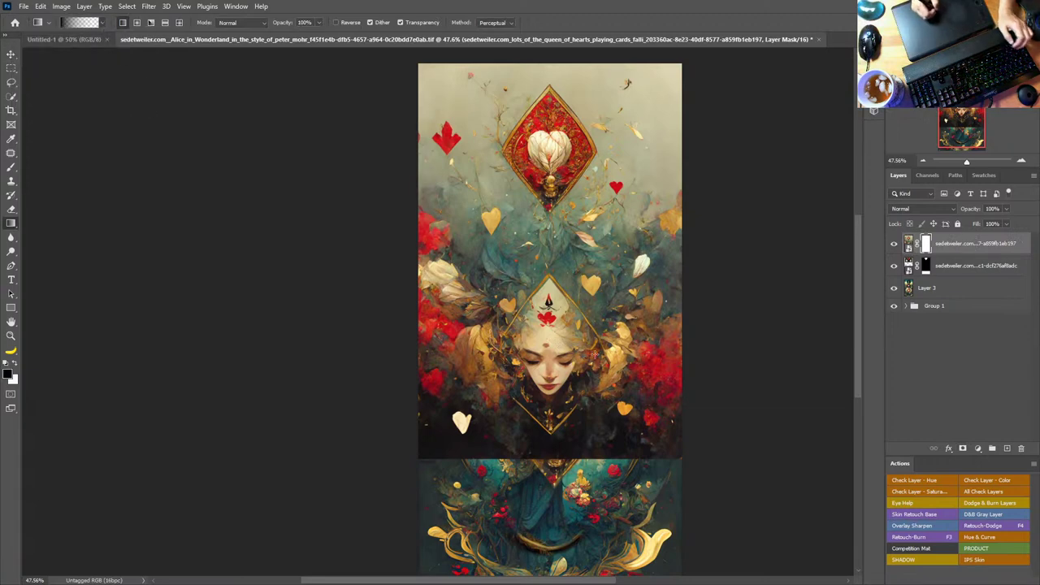
{"action": "left_click_drag", "start_coordinate": [566, 271], "coordinate": [561, 192]}
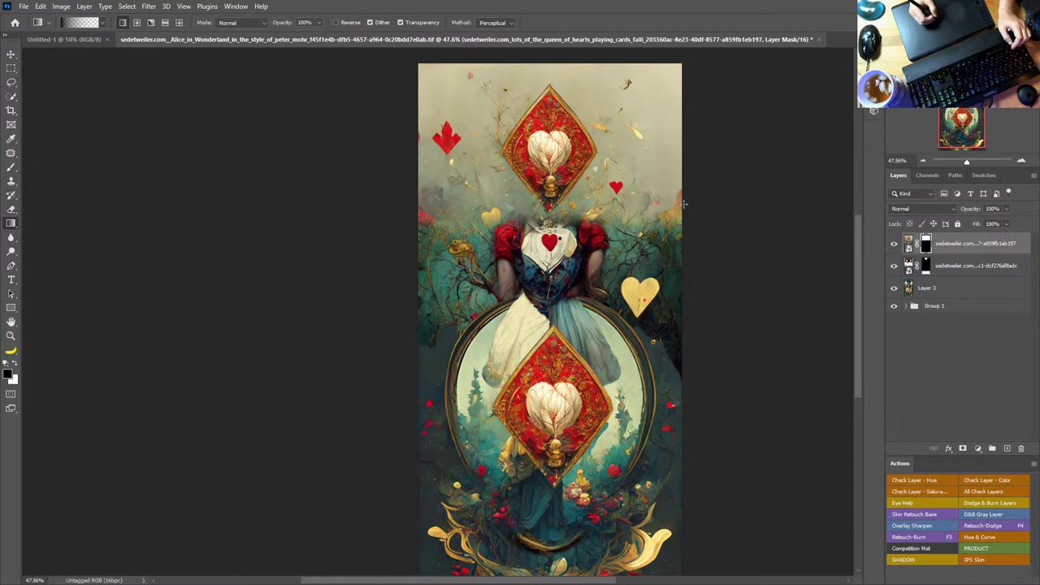
{"action": "left_click", "coordinate": [922, 209]}
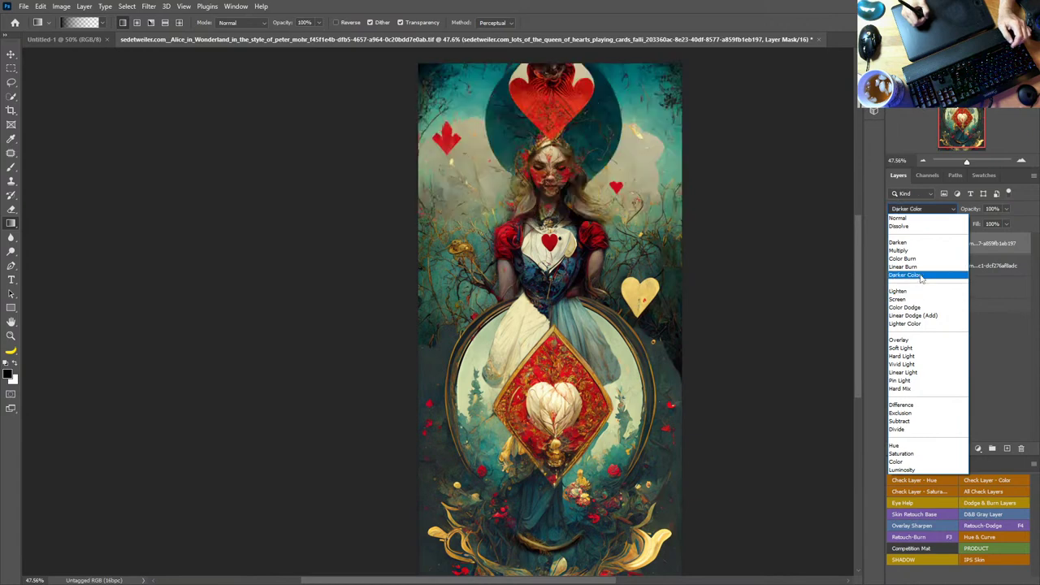
{"action": "left_click", "coordinate": [921, 276]}
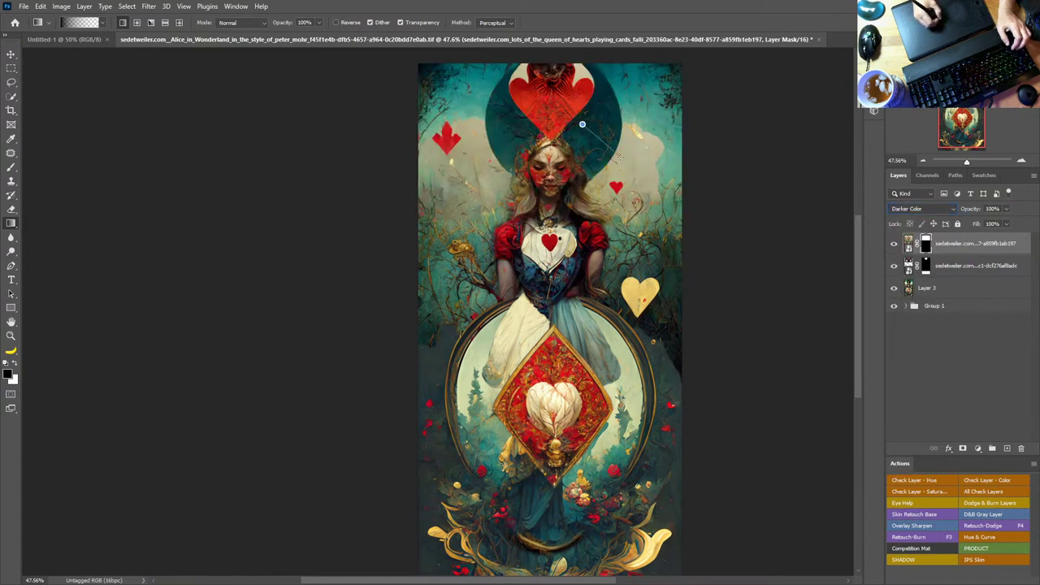
Step: Paint black on the card image's mask with a 144 px brush to clear the woman's face, crown and the large heart
{"action": "key", "text": "z"}
{"action": "mouse_move", "coordinate": [575, 132]}
{"action": "left_mouse_down"}
{"action": "mouse_move", "coordinate": [597, 152]}
{"action": "mouse_move", "coordinate": [638, 141]}
{"action": "mouse_move", "coordinate": [610, 276]}
{"action": "mouse_move", "coordinate": [594, 277]}
{"action": "left_mouse_up"}
{"action": "key", "text": "b"}
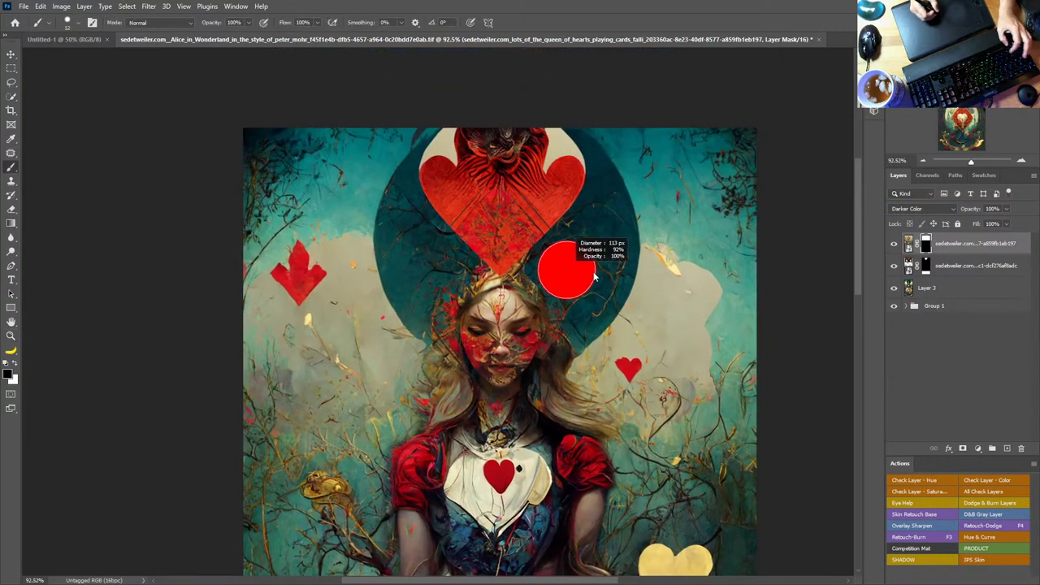
{"action": "right_click", "coordinate": [555, 297], "text": "alt"}
{"action": "key", "text": "x"}
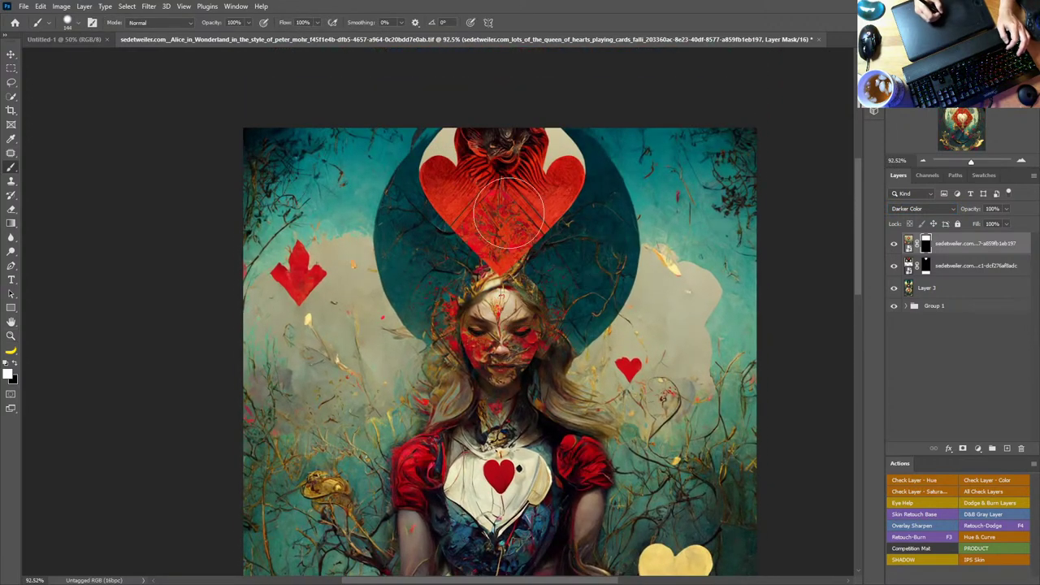
{"action": "key", "text": "x"}
{"action": "mouse_move", "coordinate": [492, 253]}
{"action": "left_mouse_down"}
{"action": "mouse_move", "coordinate": [537, 207]}
{"action": "mouse_move", "coordinate": [517, 233]}
{"action": "mouse_move", "coordinate": [486, 332]}
{"action": "mouse_move", "coordinate": [503, 415]}
{"action": "mouse_move", "coordinate": [487, 414]}
{"action": "mouse_move", "coordinate": [447, 273]}
{"action": "left_mouse_up"}
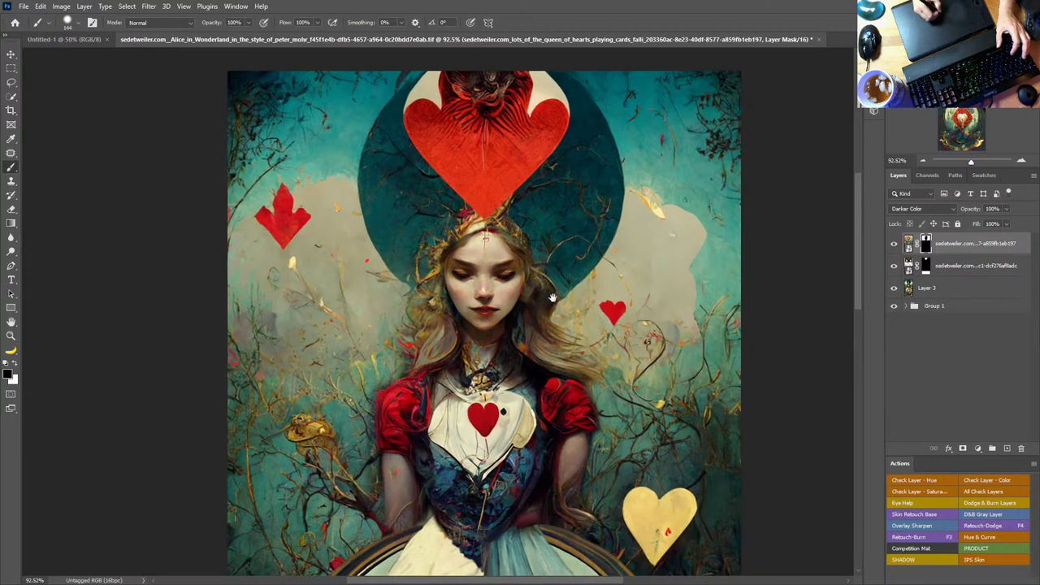
Step: Compare the painting with the placed card image layer hidden and shown
{"action": "left_click", "coordinate": [894, 243]}
{"action": "left_click", "coordinate": [894, 243]}
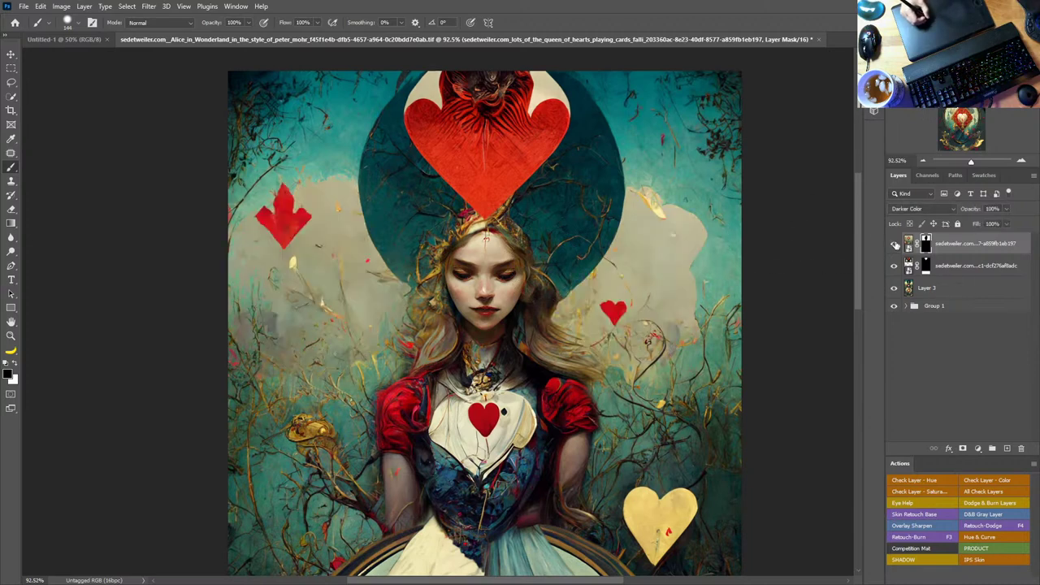
{"action": "left_click", "coordinate": [893, 244]}
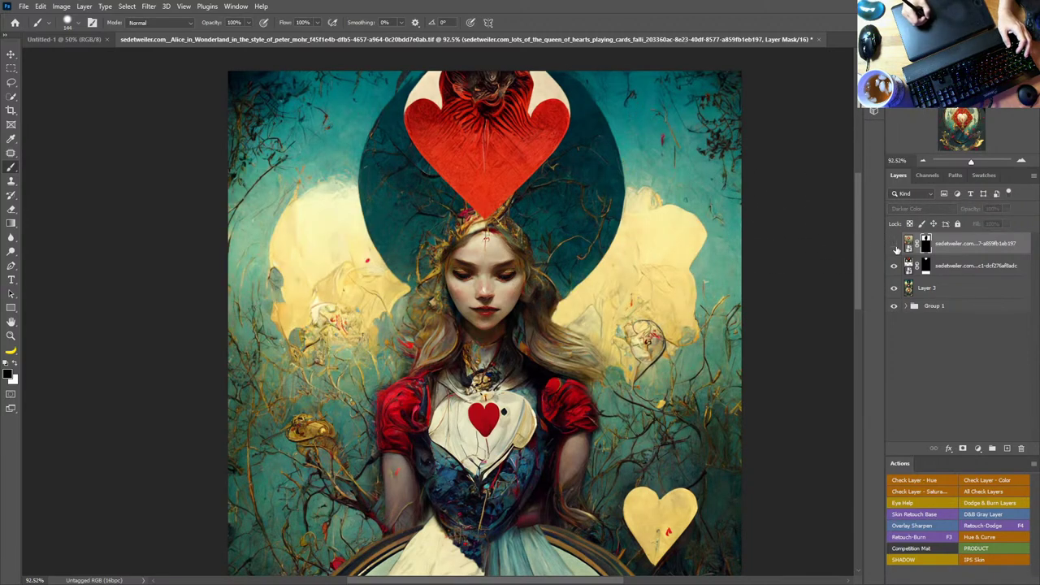
{"action": "left_click", "coordinate": [894, 244]}
Step: Set the card image layer's Blend If gray highlights for This Layer to a split range of 91 / 168
{"action": "double_click", "coordinate": [977, 245]}
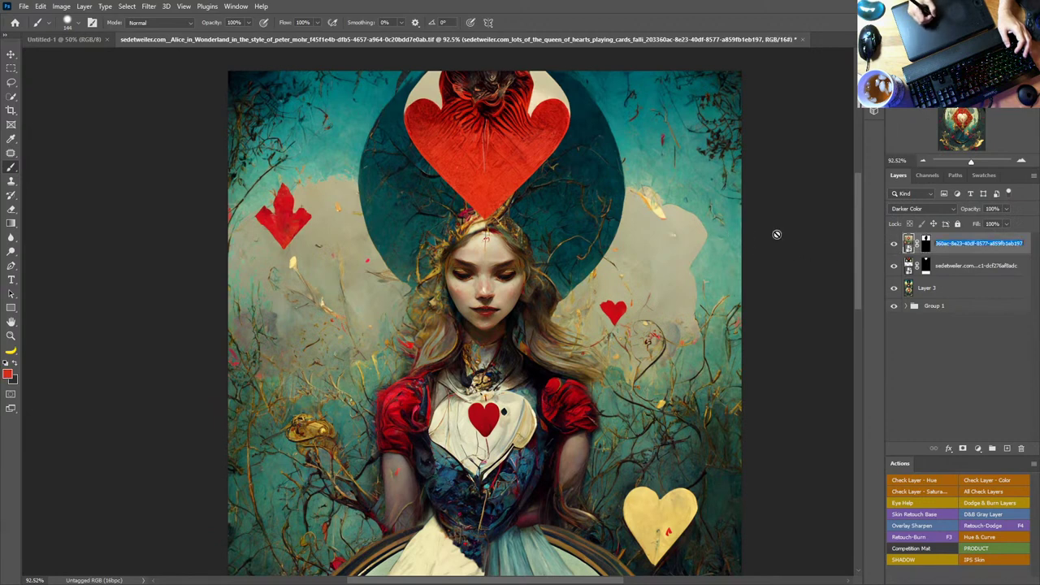
{"action": "double_click", "coordinate": [981, 253]}
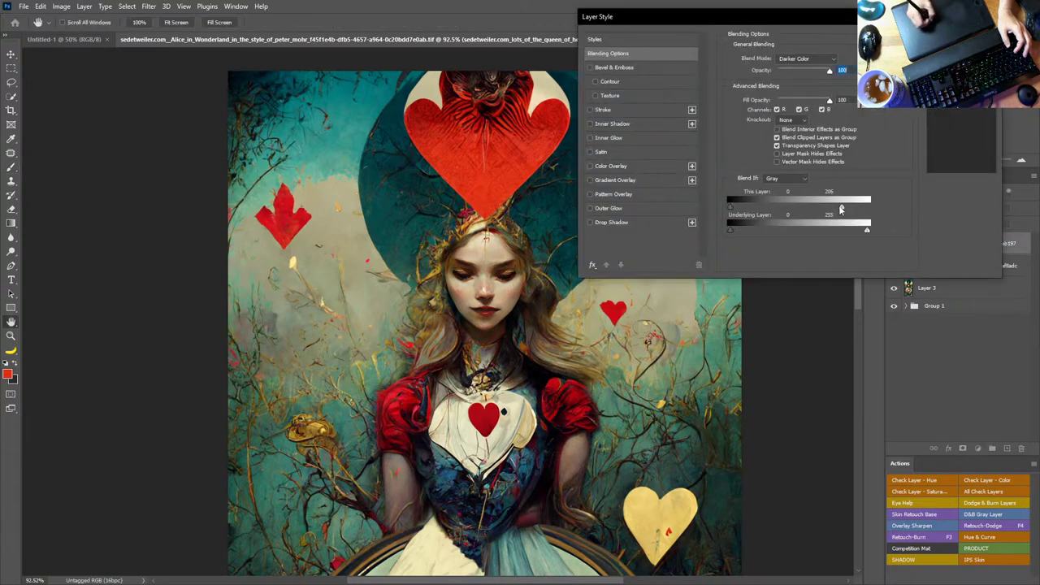
{"action": "left_click_drag", "start_coordinate": [840, 210], "coordinate": [782, 211]}
{"action": "left_click_drag", "start_coordinate": [866, 210], "coordinate": [823, 212]}
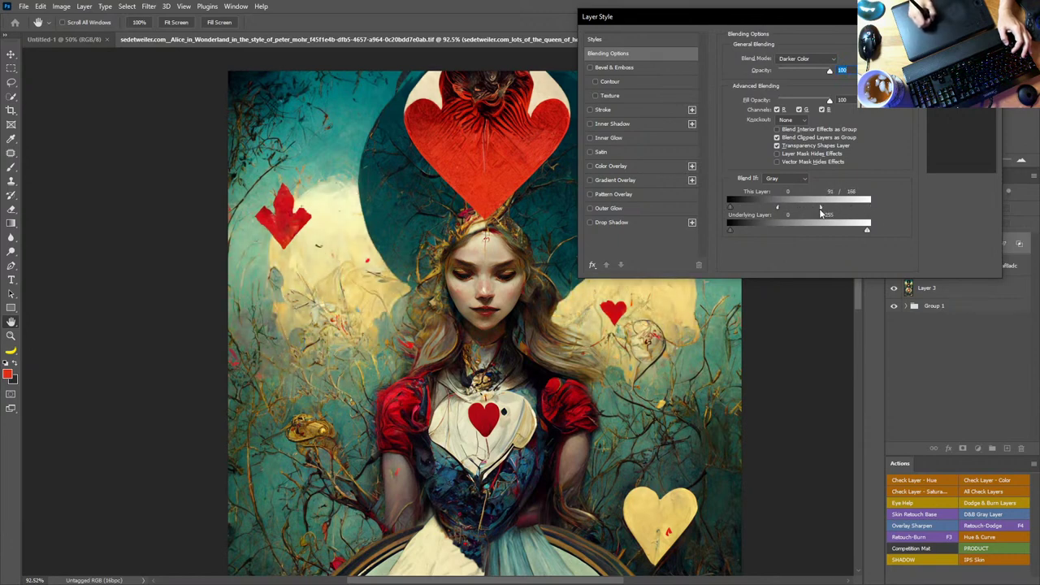
{"action": "key", "text": "Return"}
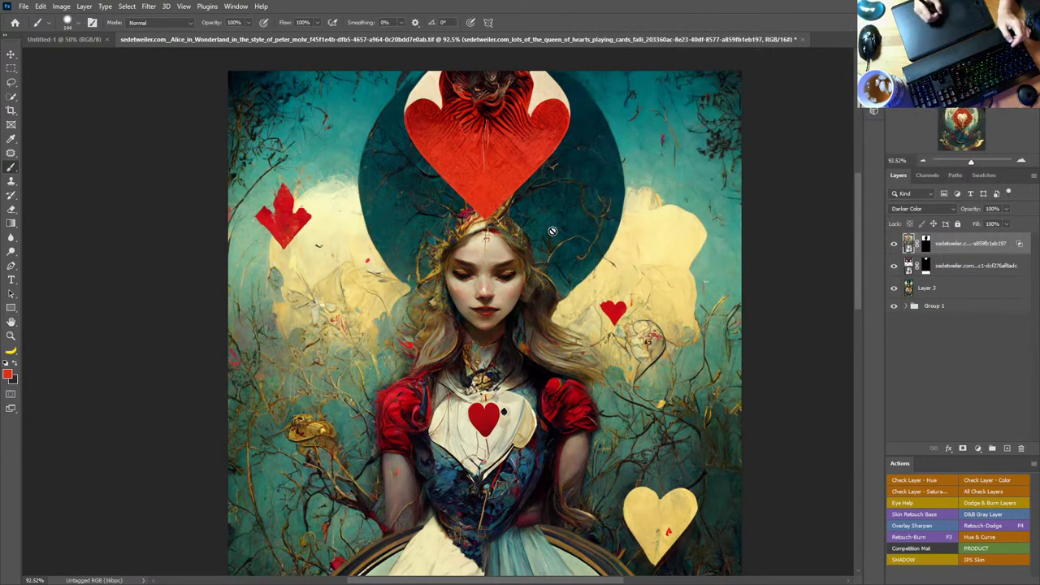
Step: Check the whole painting and save the document, inspecting the dress and mirror area up close
{"action": "key", "text": "z"}
{"action": "left_click_drag", "start_coordinate": [598, 345], "coordinate": [555, 377]}
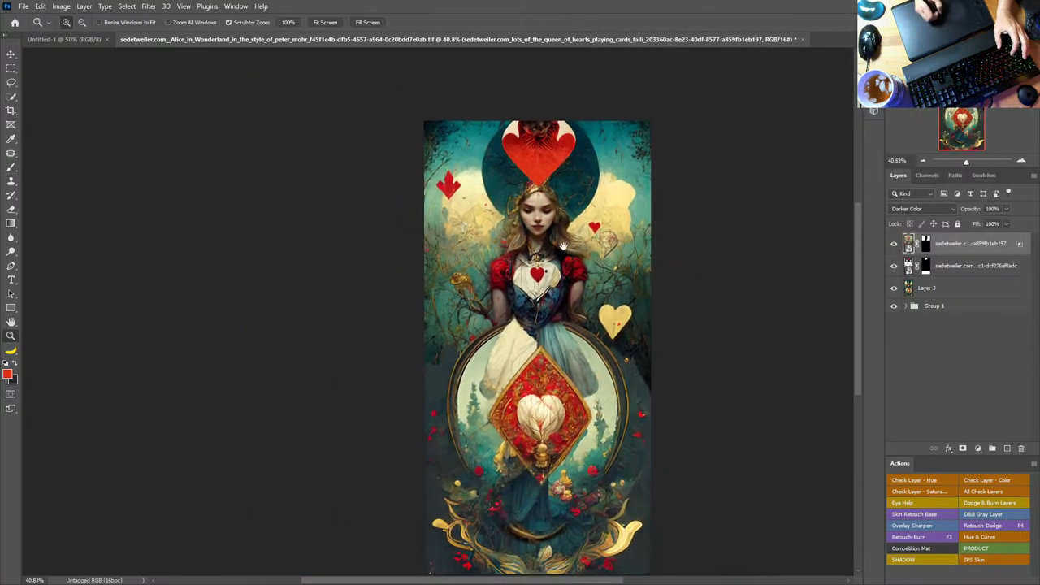
{"action": "left_click_drag", "start_coordinate": [559, 277], "coordinate": [563, 243]}
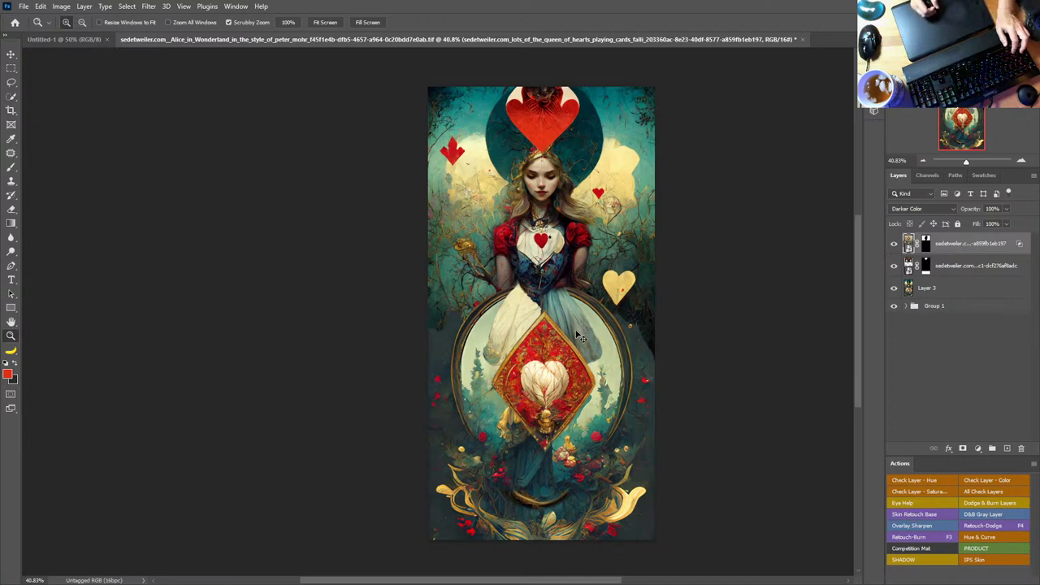
{"action": "key", "text": "ctrl+s"}
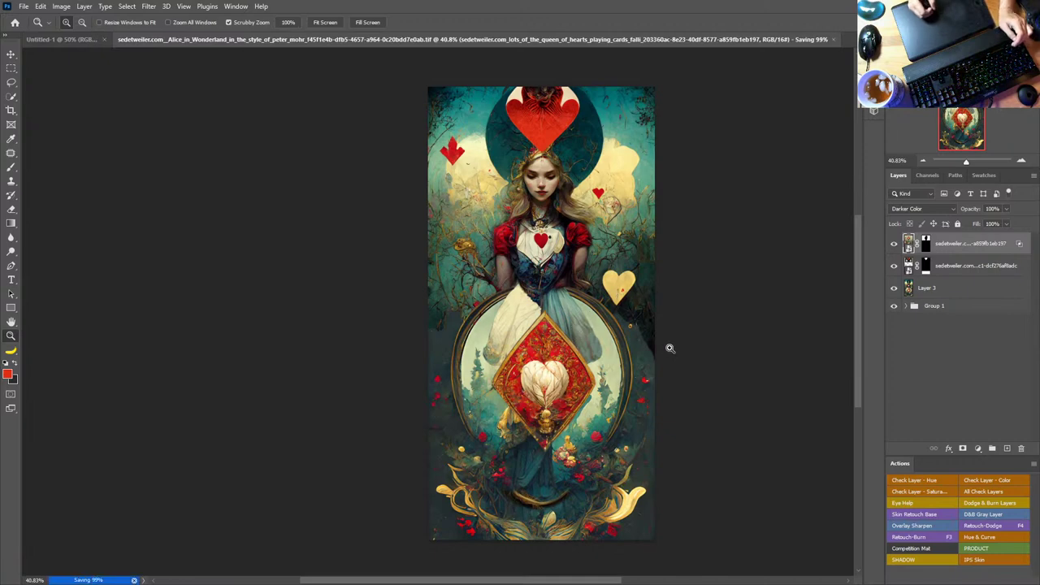
{"action": "left_click_drag", "start_coordinate": [642, 347], "coordinate": [685, 340]}
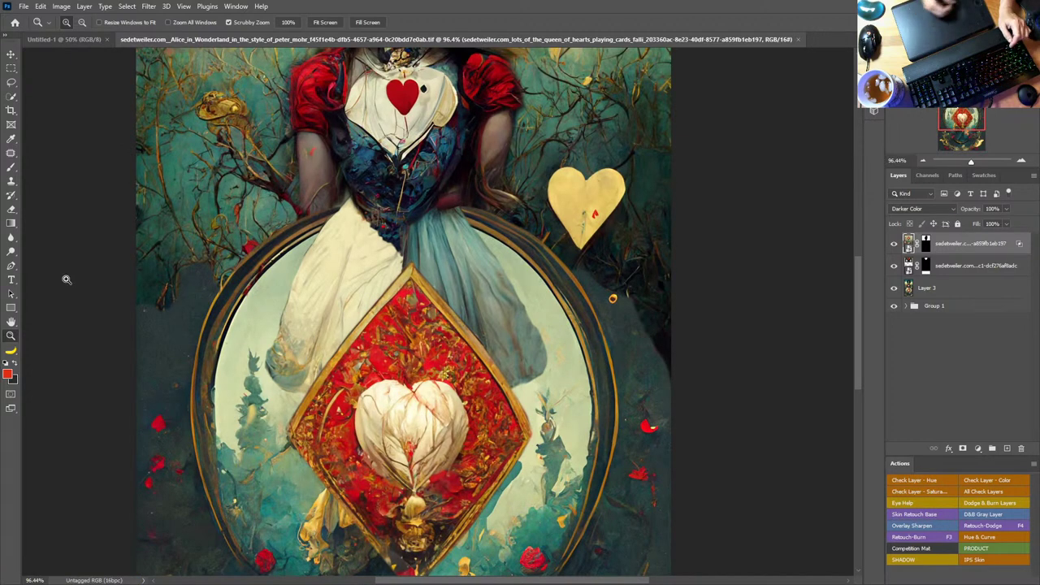
{"action": "double_click", "coordinate": [12, 321]}
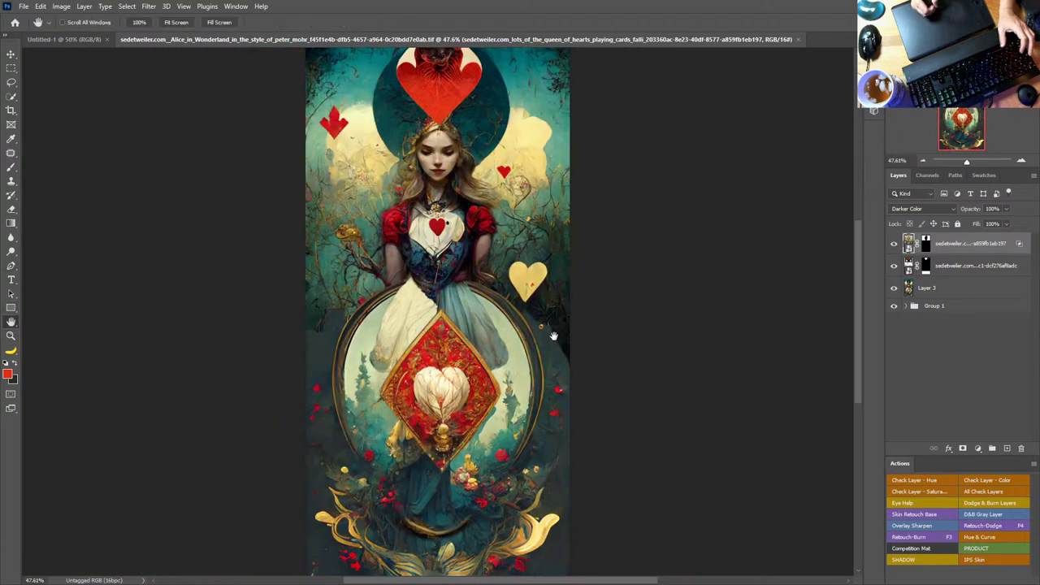
{"action": "left_click_drag", "start_coordinate": [494, 315], "coordinate": [596, 332]}
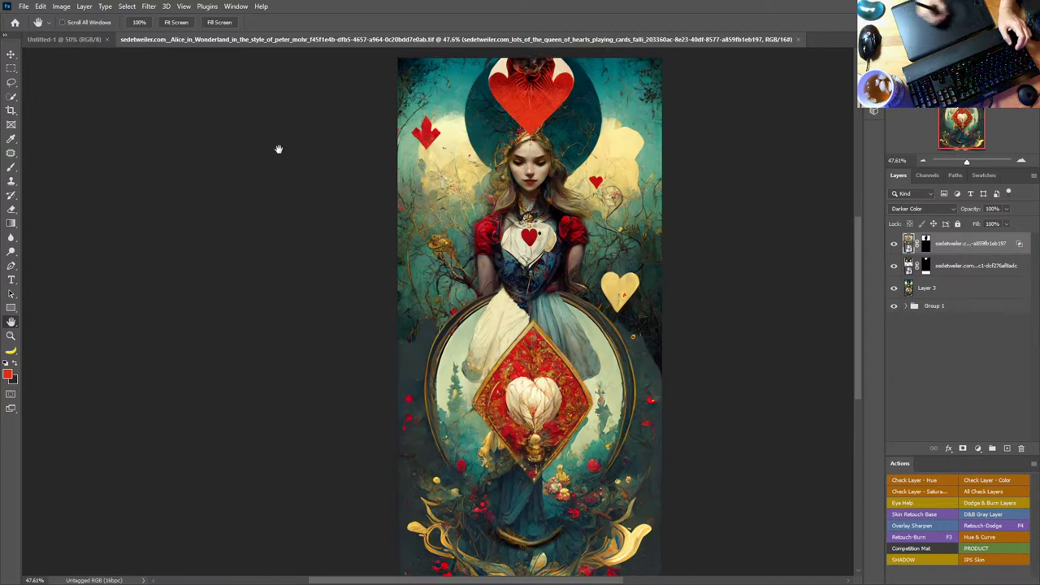
{"action": "left_click", "coordinate": [23, 5]}
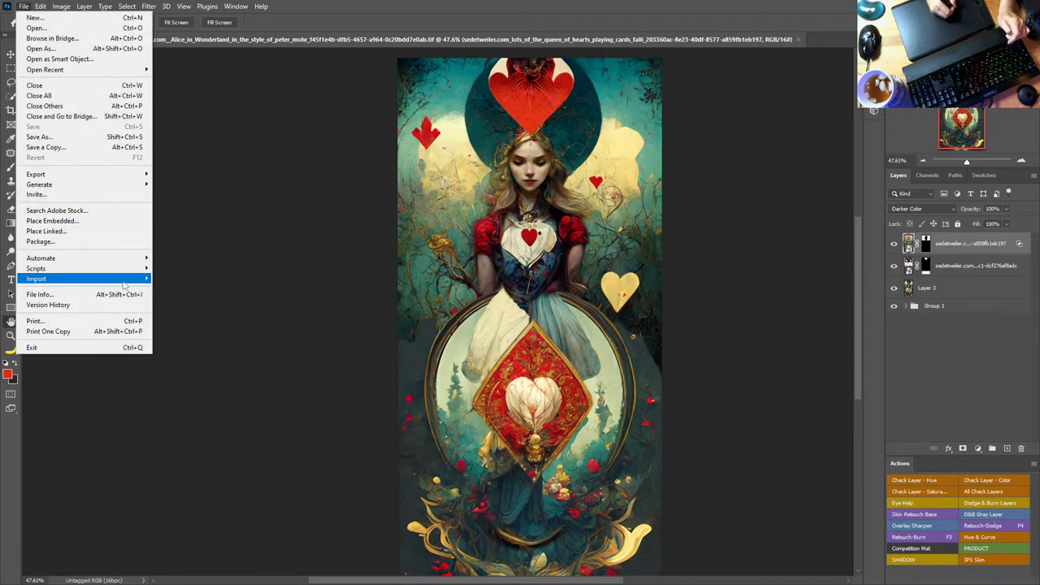
{"action": "left_click", "coordinate": [114, 137]}
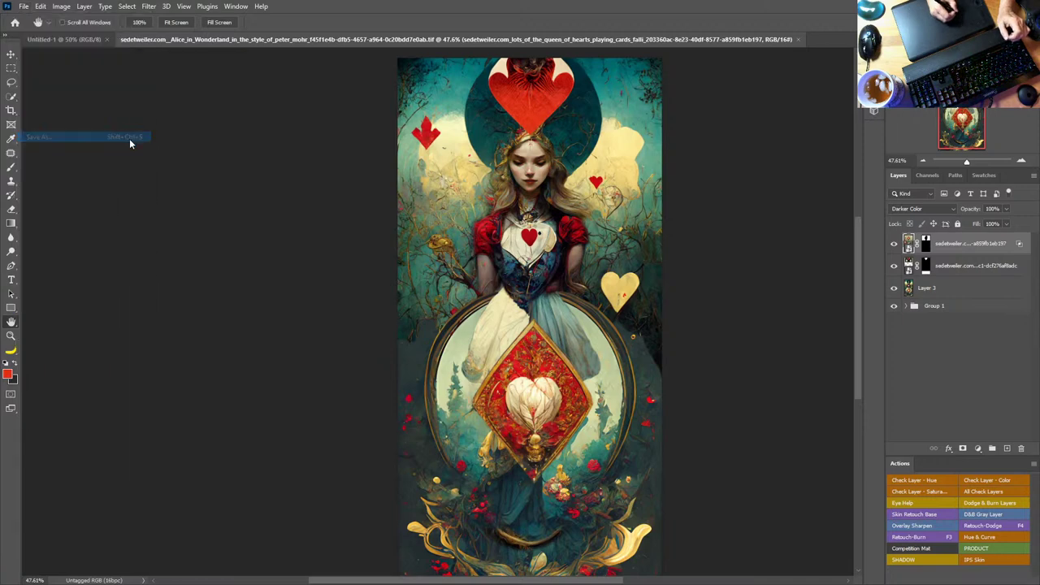
{"action": "left_click", "coordinate": [469, 449]}
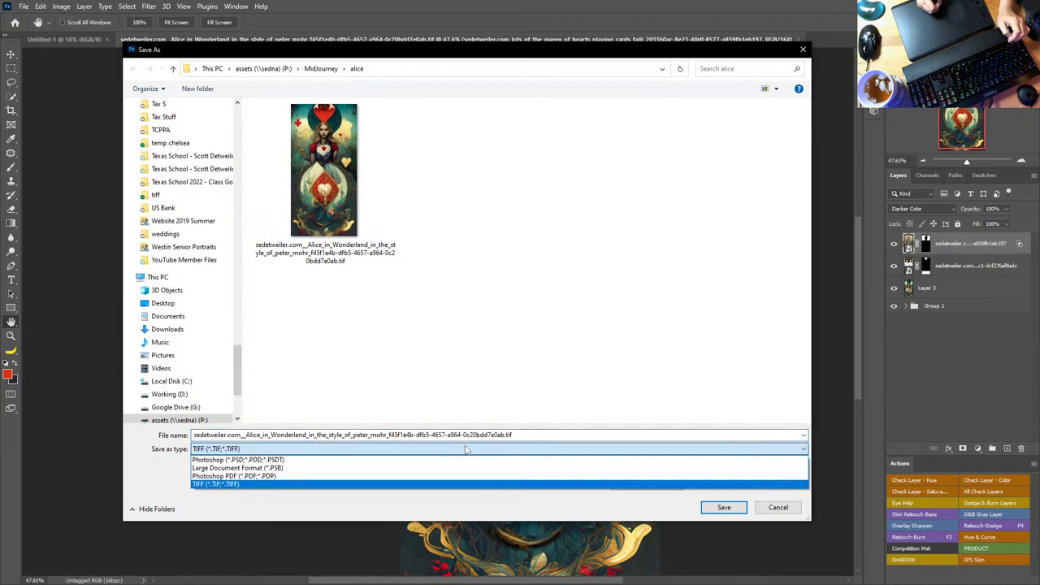
{"action": "left_click", "coordinate": [466, 449]}
{"action": "left_click", "coordinate": [776, 507]}
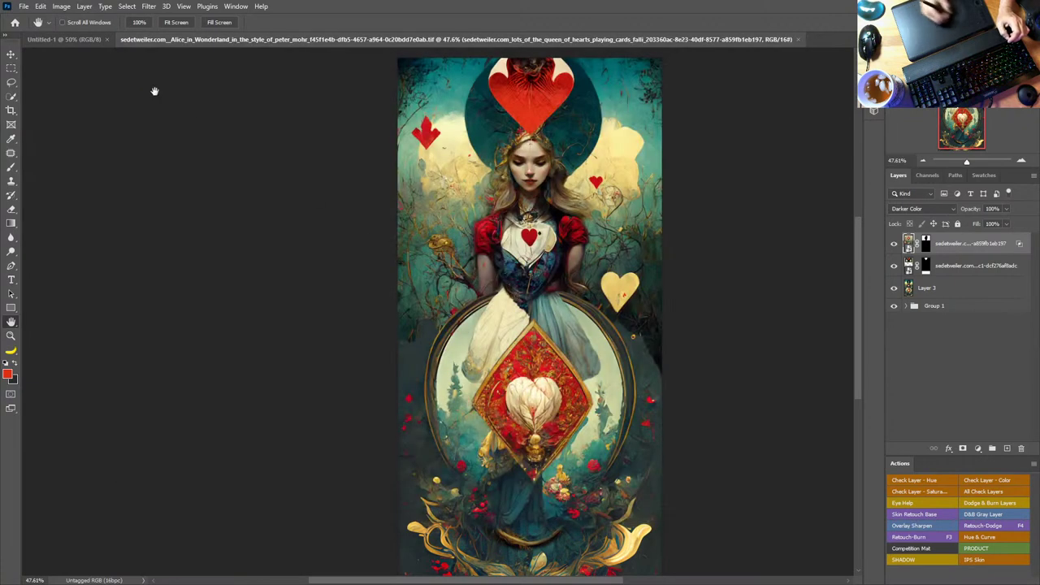
Step: Start saving a copy of the painting in the alice folder with PNG as the file format
{"action": "left_click", "coordinate": [24, 5]}
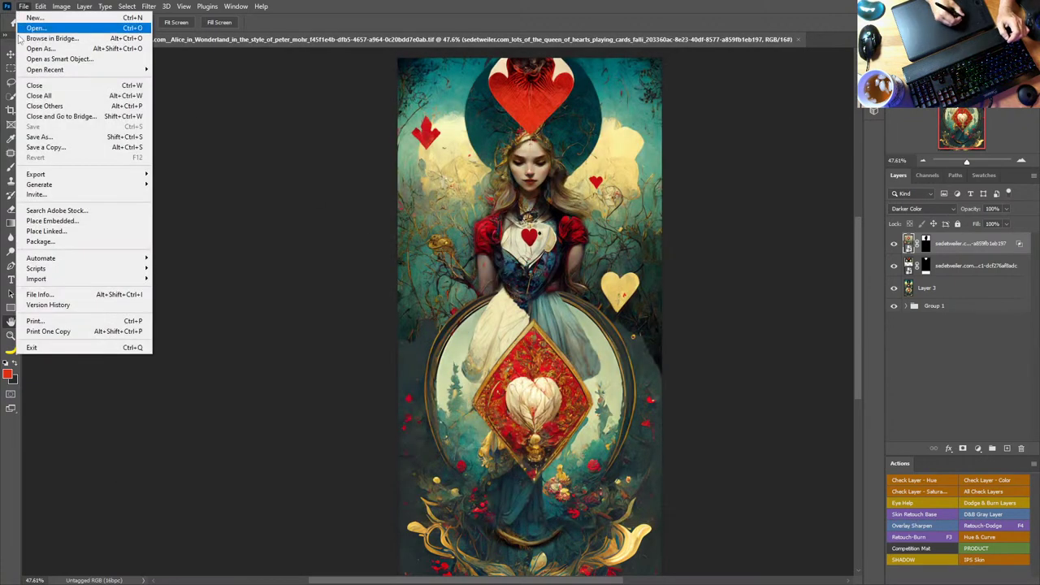
{"action": "left_click", "coordinate": [88, 151]}
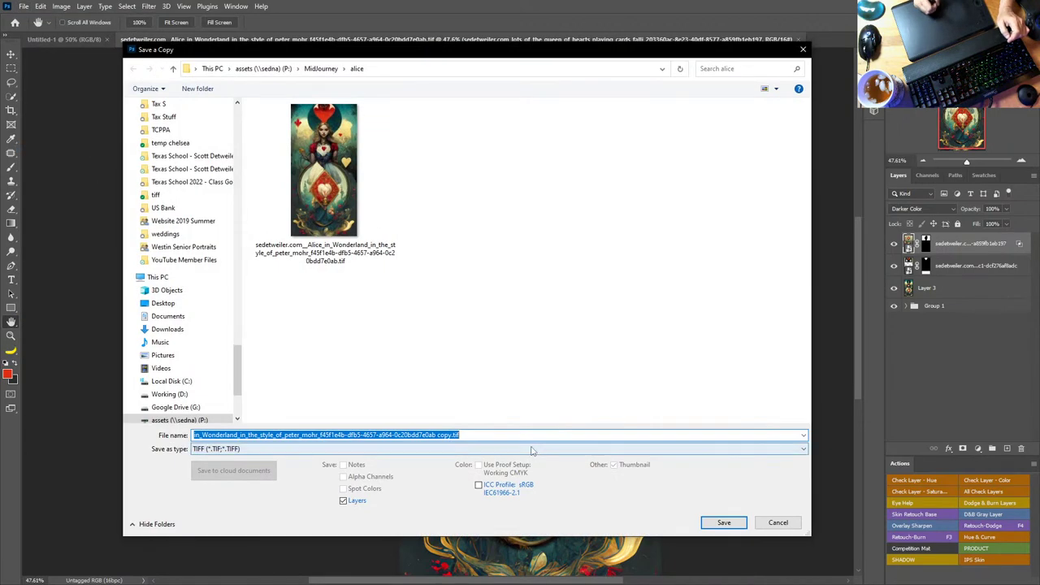
{"action": "left_click", "coordinate": [533, 449]}
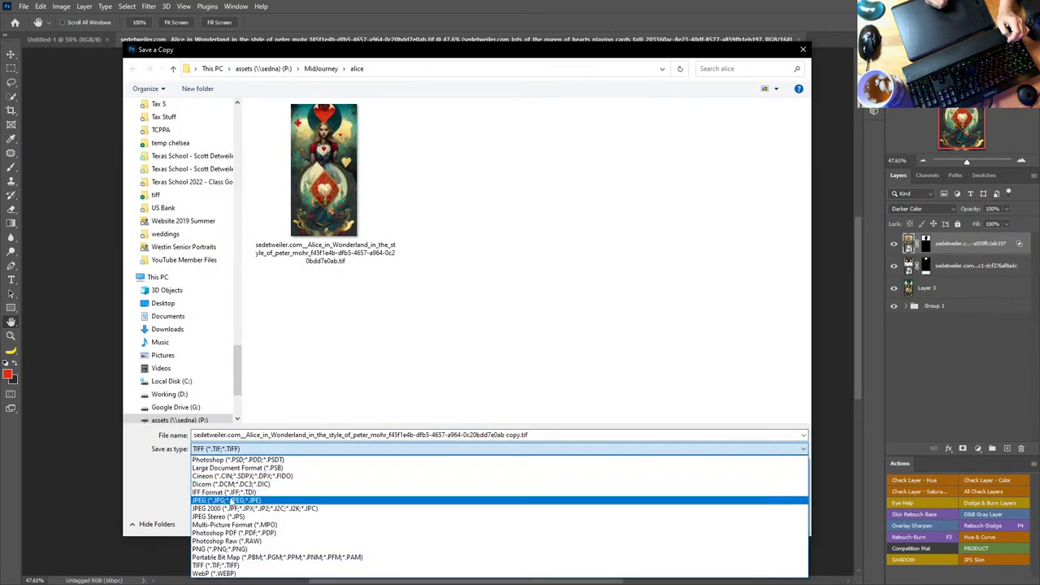
{"action": "left_click", "coordinate": [228, 550]}
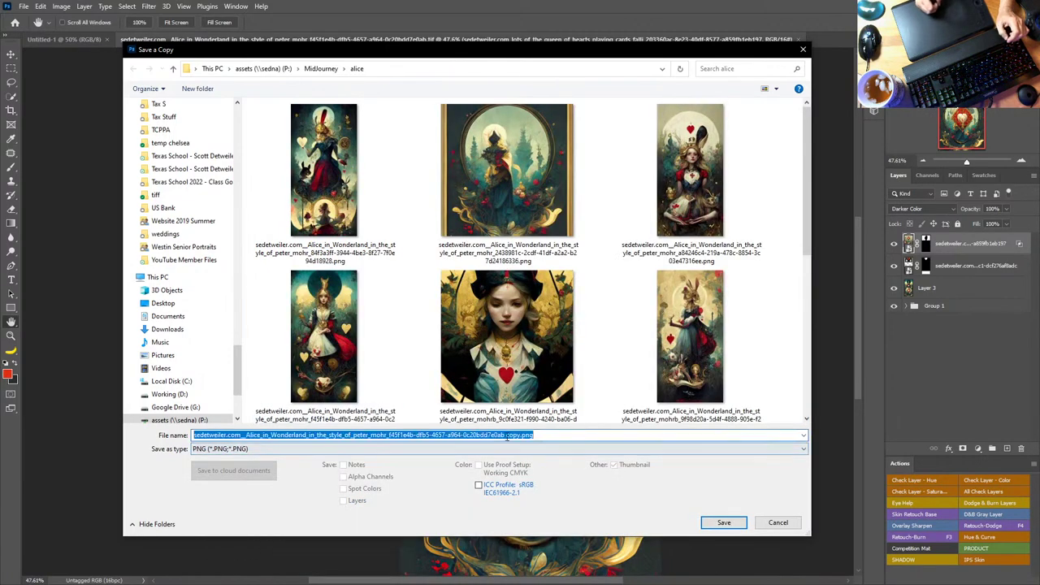
Step: Name the copy alice.png and save it, accepting the PNG format options
{"action": "left_click", "coordinate": [505, 434]}
{"action": "left_click_drag", "start_coordinate": [521, 436], "coordinate": [194, 435]}
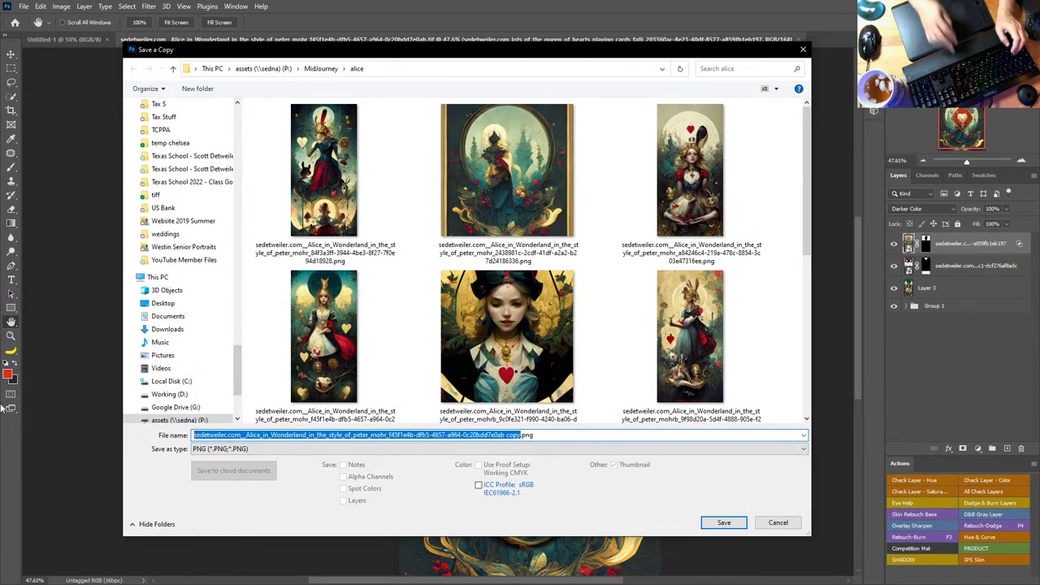
{"action": "type", "text": "aslice"}
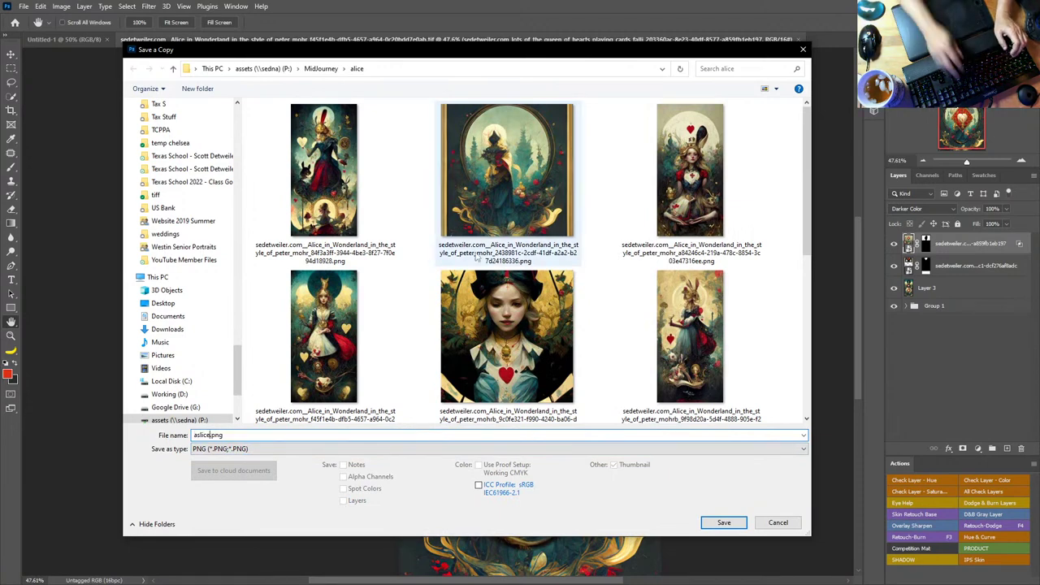
{"action": "key", "text": "BackSpace"}
{"action": "key", "text": "BackSpace"}
{"action": "key", "text": "BackSpace"}
{"action": "key", "text": "BackSpace"}
{"action": "key", "text": "BackSpace"}
{"action": "type", "text": "lice"}
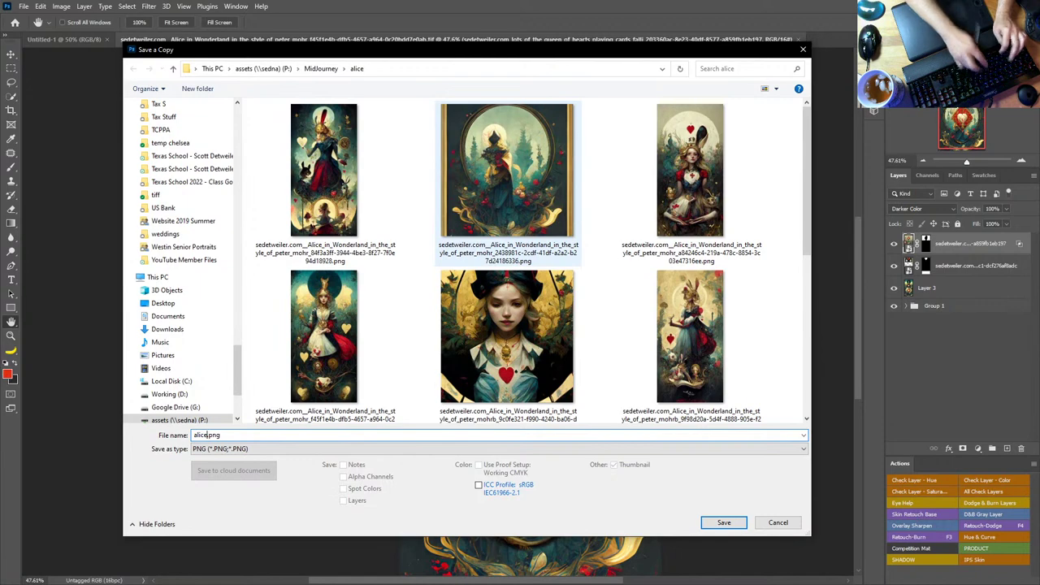
{"action": "left_click", "coordinate": [723, 522]}
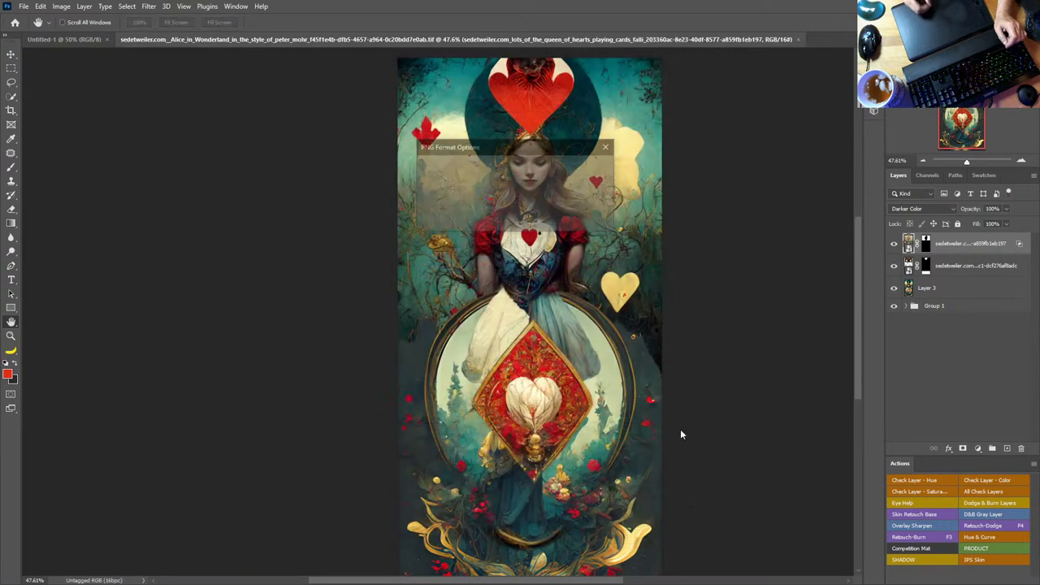
{"action": "left_click", "coordinate": [582, 171]}
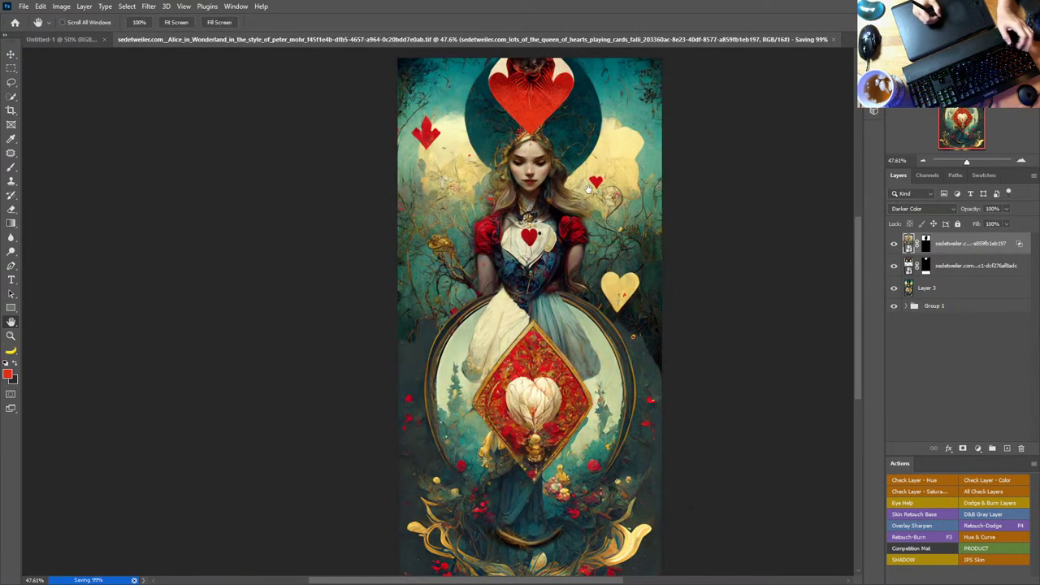
Step: Switch to Corel Painter 2021 and start opening an image file
{"action": "key", "text": "alt+Tab"}
{"action": "key", "text": "alt+Tab"}
{"action": "key", "text": "alt+Tab"}
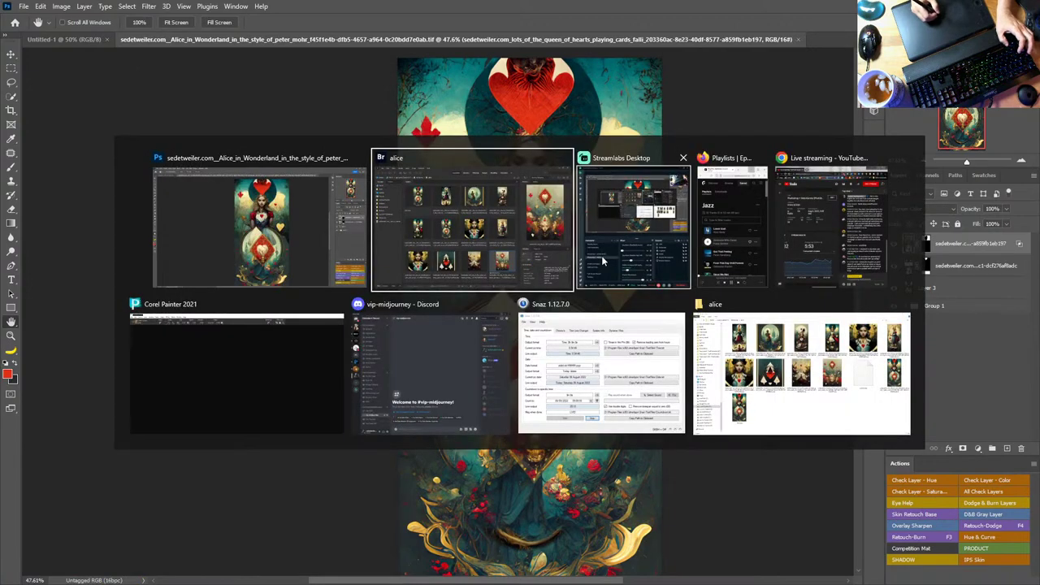
{"action": "key", "text": "alt+Tab"}
{"action": "key", "text": "alt+Tab"}
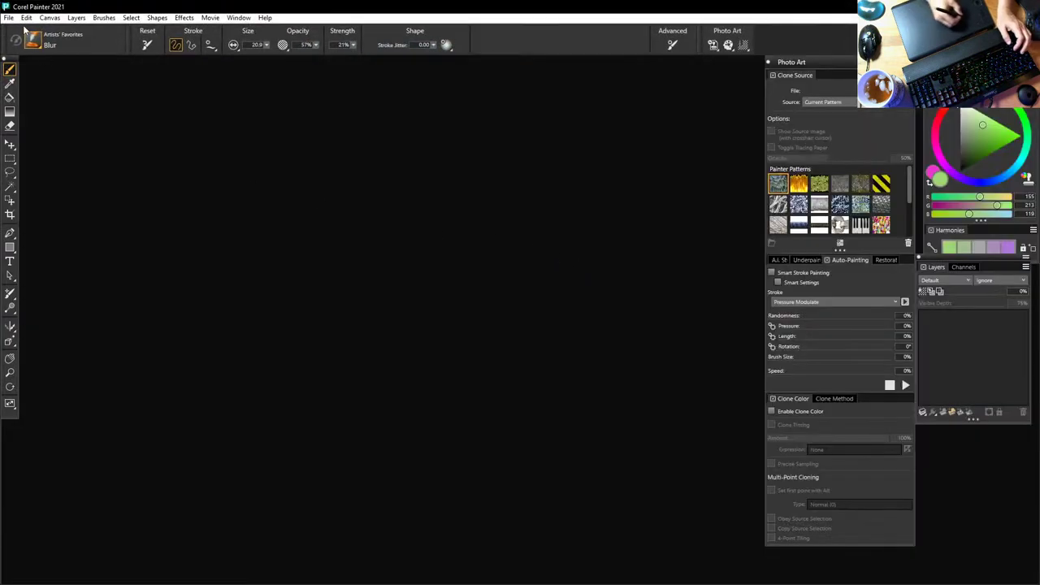
{"action": "left_click", "coordinate": [9, 17]}
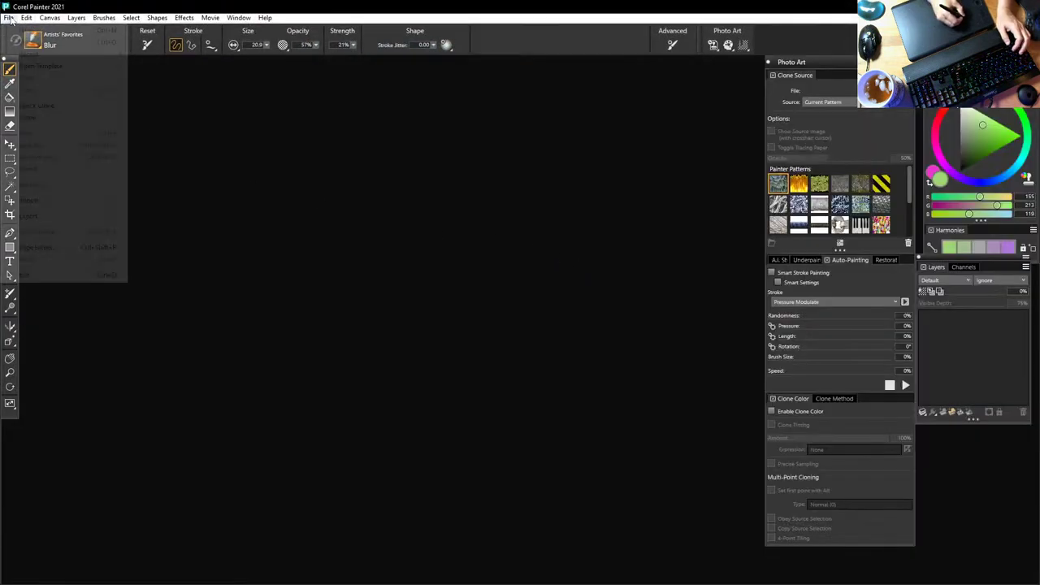
{"action": "left_click", "coordinate": [18, 47]}
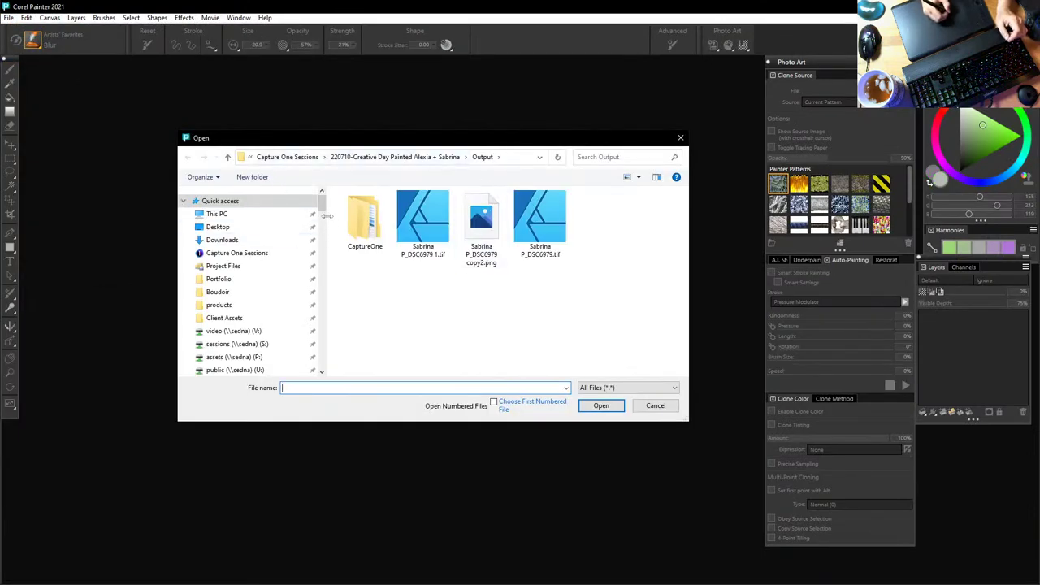
Step: Show the files in the Open dialog as extra large icons and enlarge the dialog downward
{"action": "mouse_move", "coordinate": [323, 207]}
{"action": "left_mouse_down"}
{"action": "mouse_move", "coordinate": [330, 244]}
{"action": "mouse_move", "coordinate": [324, 224]}
{"action": "left_mouse_up"}
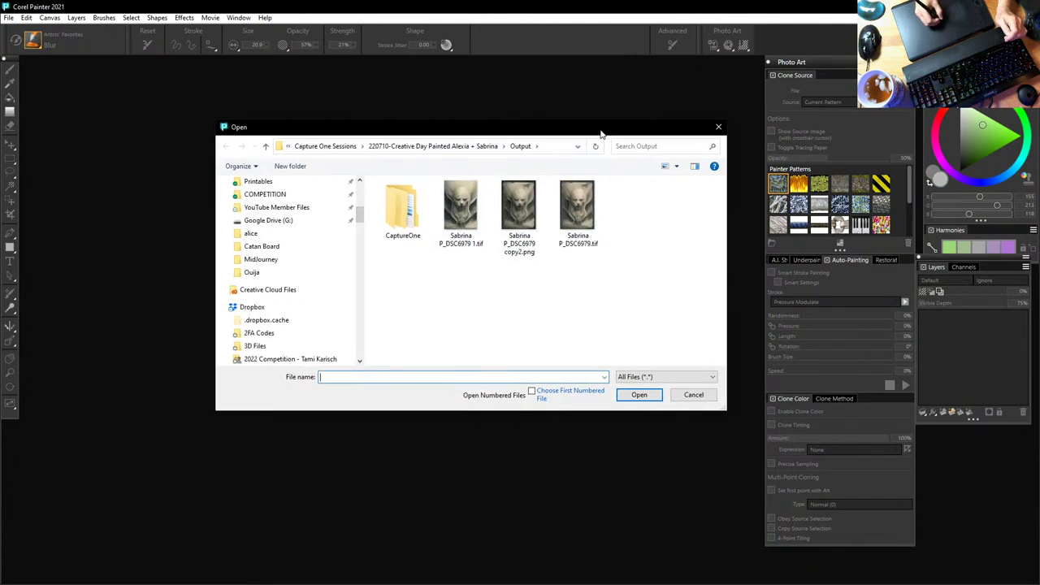
{"action": "left_click", "coordinate": [677, 167]}
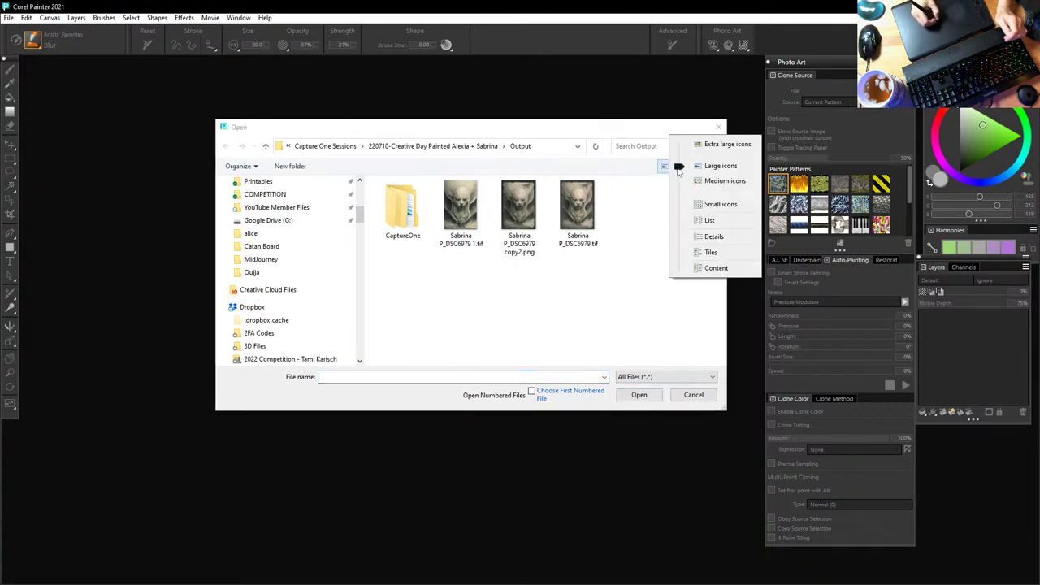
{"action": "left_click", "coordinate": [718, 144]}
{"action": "left_click_drag", "start_coordinate": [719, 413], "coordinate": [713, 579]}
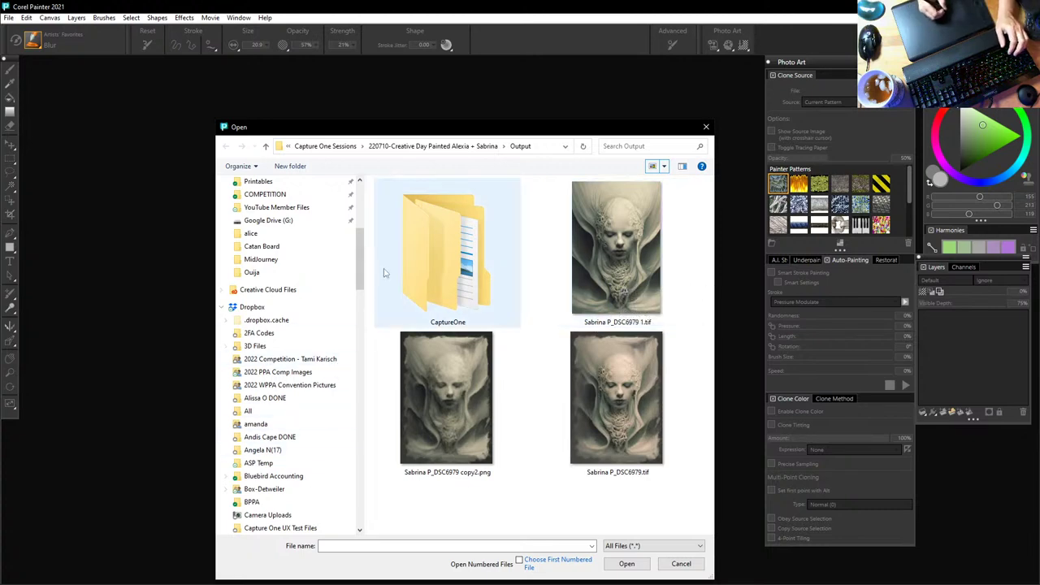
Step: Open alice.png from the alice folder inside the MidJourney folder
{"action": "left_click", "coordinate": [276, 260]}
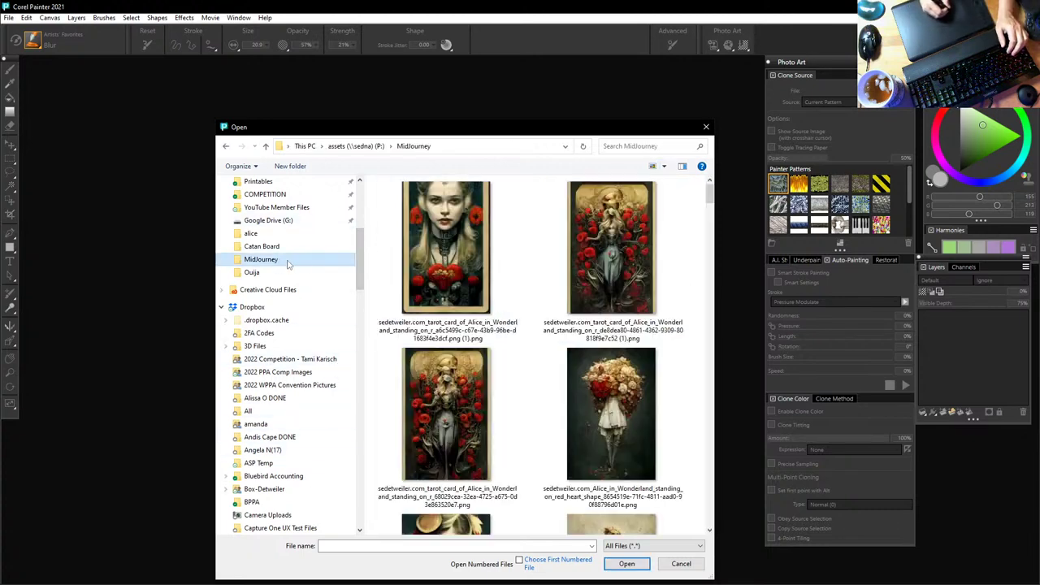
{"action": "scroll", "coordinate": [630, 284], "scroll_direction": "down", "scroll_amount": 10}
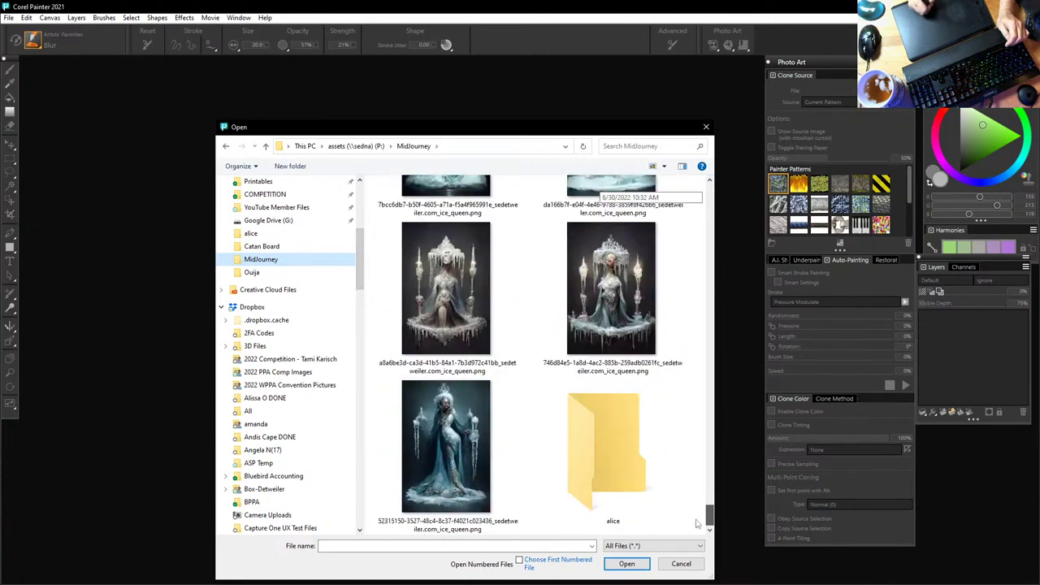
{"action": "left_click", "coordinate": [615, 446]}
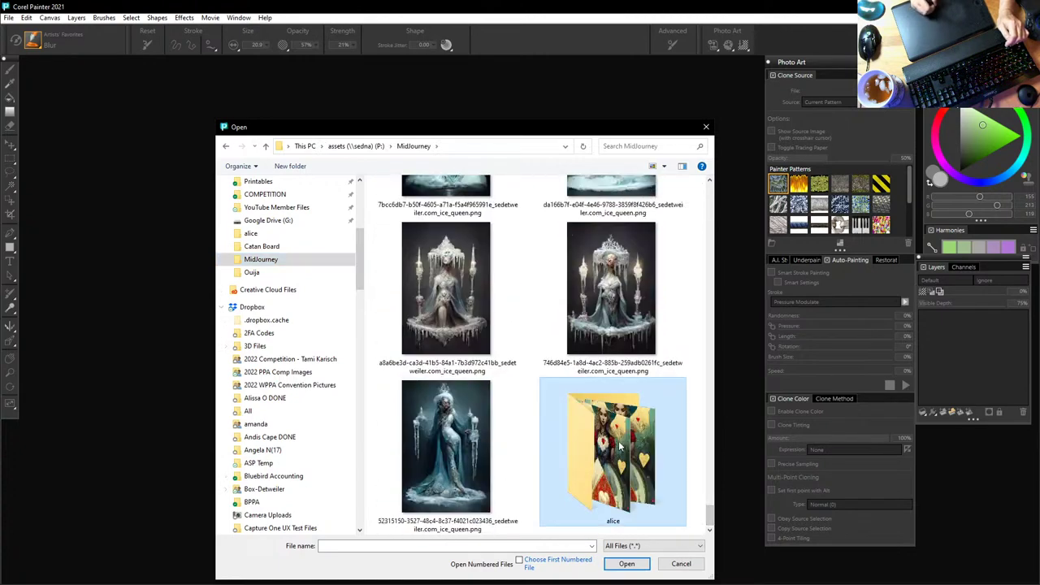
{"action": "double_click", "coordinate": [619, 447]}
{"action": "scroll", "coordinate": [715, 292], "scroll_direction": "down", "scroll_amount": 1}
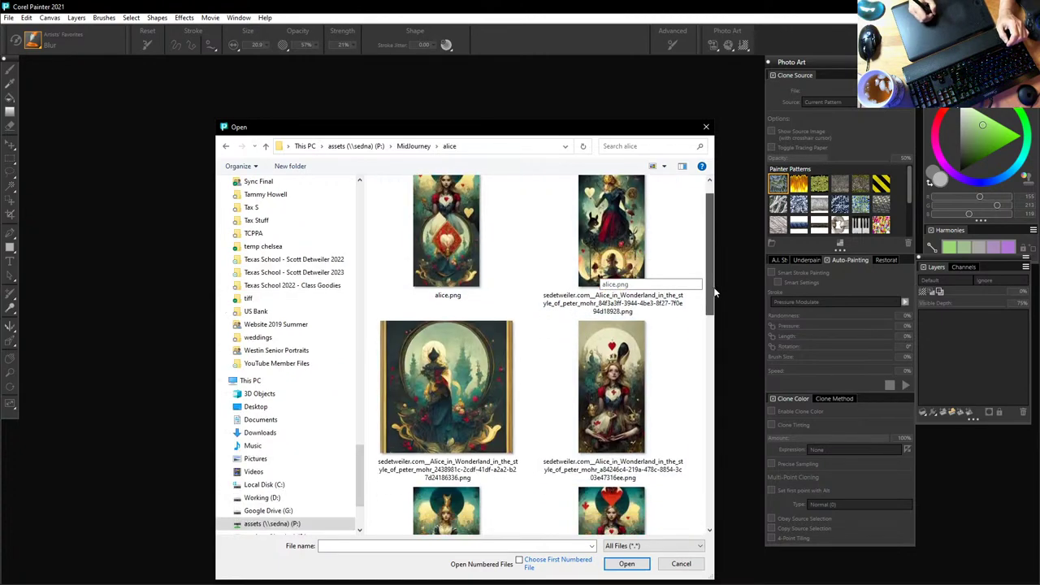
{"action": "scroll", "coordinate": [712, 290], "scroll_direction": "up", "scroll_amount": 1}
{"action": "left_click", "coordinate": [447, 248]}
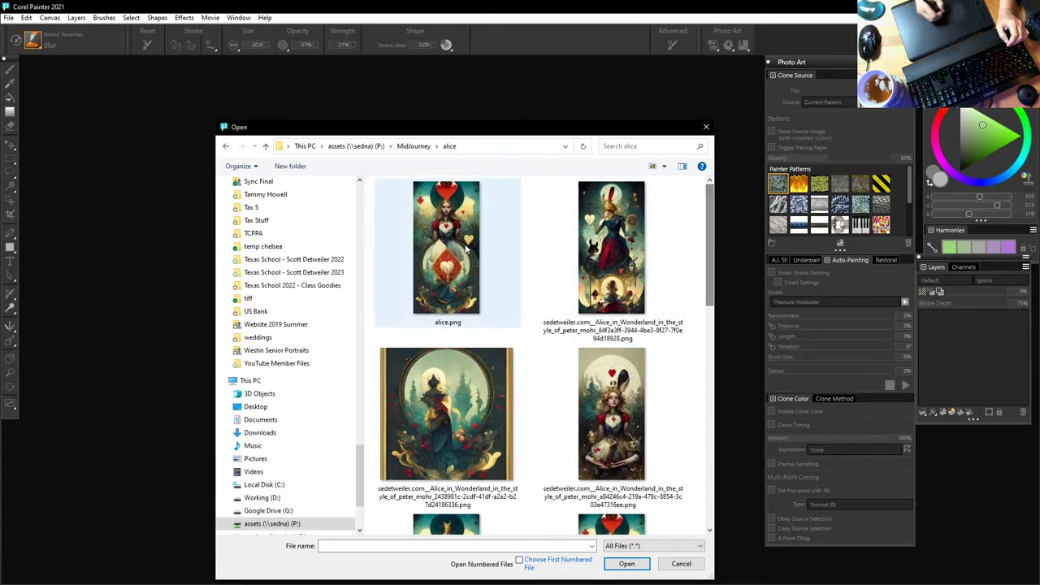
{"action": "left_click", "coordinate": [627, 564]}
Step: Maximize the alice.png window and view the woman's face and upper body at 100% zoom
{"action": "left_click_drag", "start_coordinate": [122, 73], "coordinate": [502, 134]}
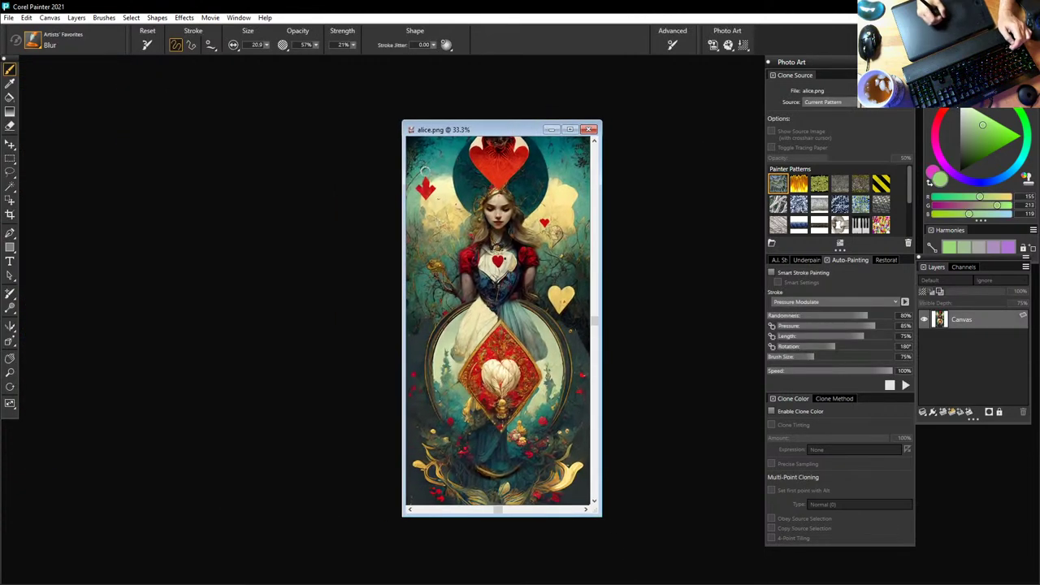
{"action": "double_click", "coordinate": [11, 371]}
{"action": "left_click", "coordinate": [571, 130]}
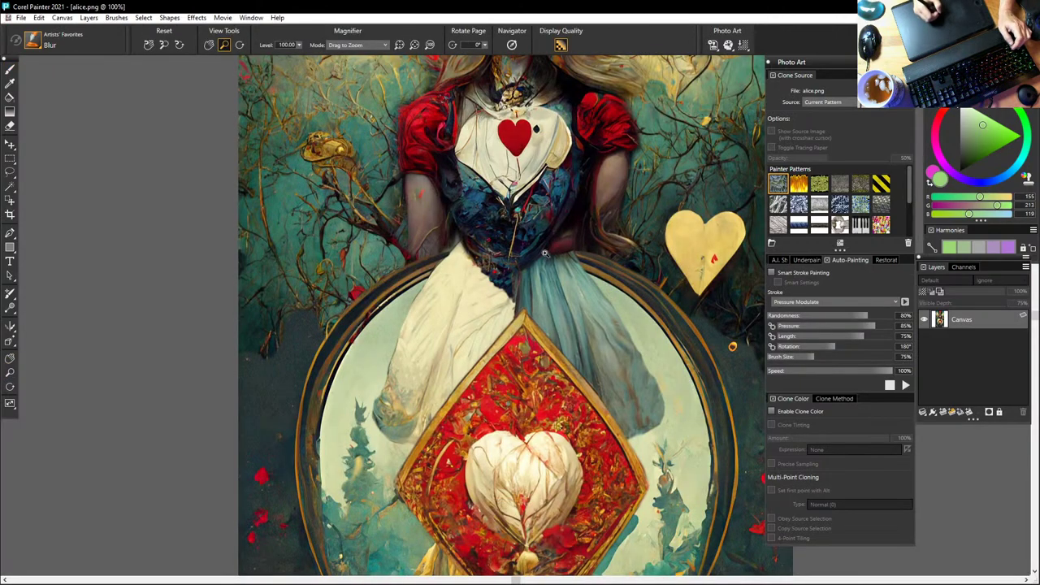
{"action": "left_click_drag", "start_coordinate": [541, 224], "coordinate": [512, 398]}
{"action": "scroll", "coordinate": [512, 398], "scroll_direction": "up", "scroll_amount": 5}
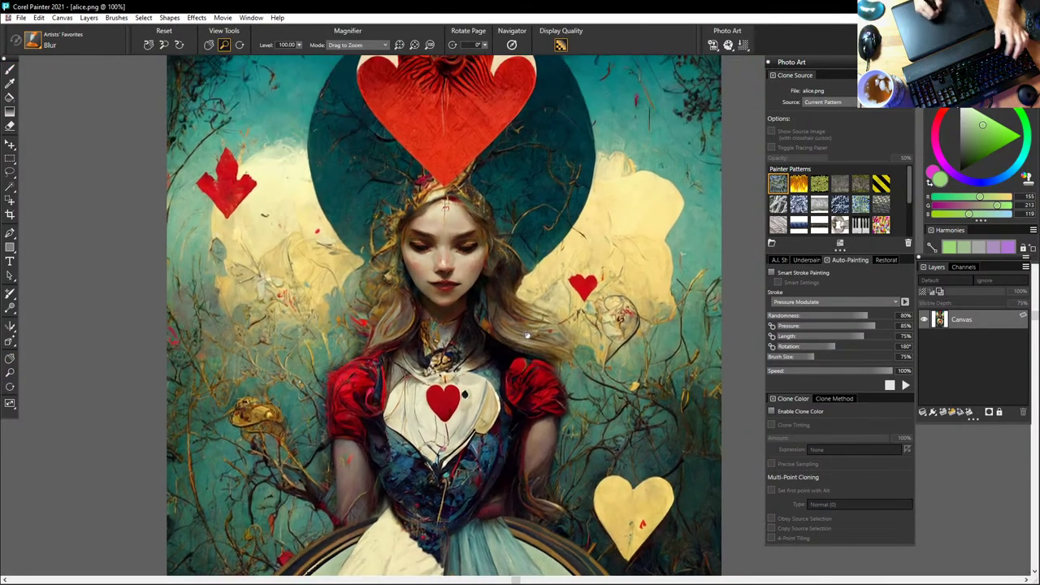
Step: Choose the Chunky Blender brush from the Scott's Brushes category
{"action": "key", "text": "b"}
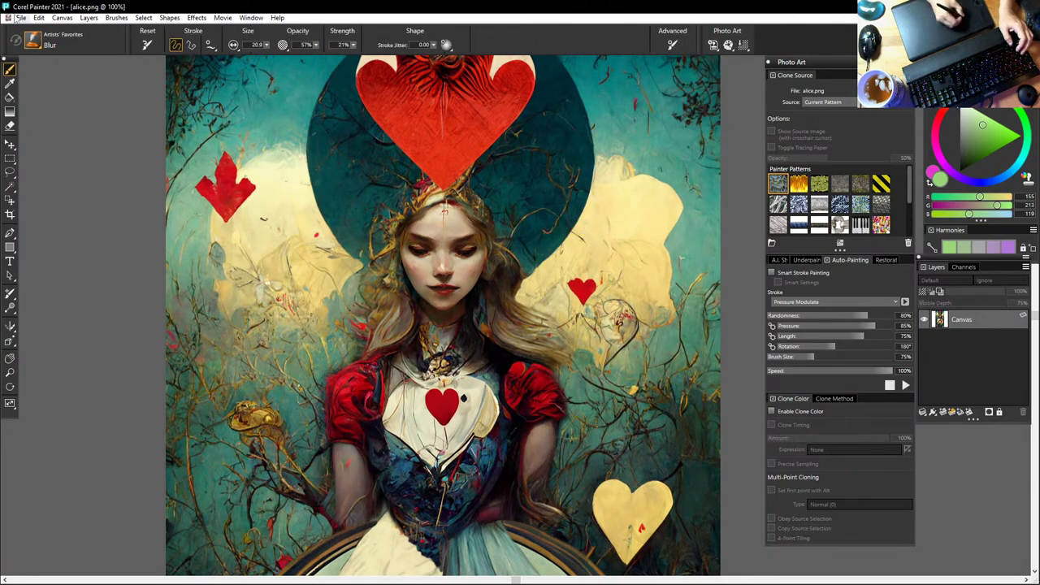
{"action": "left_click", "coordinate": [32, 40]}
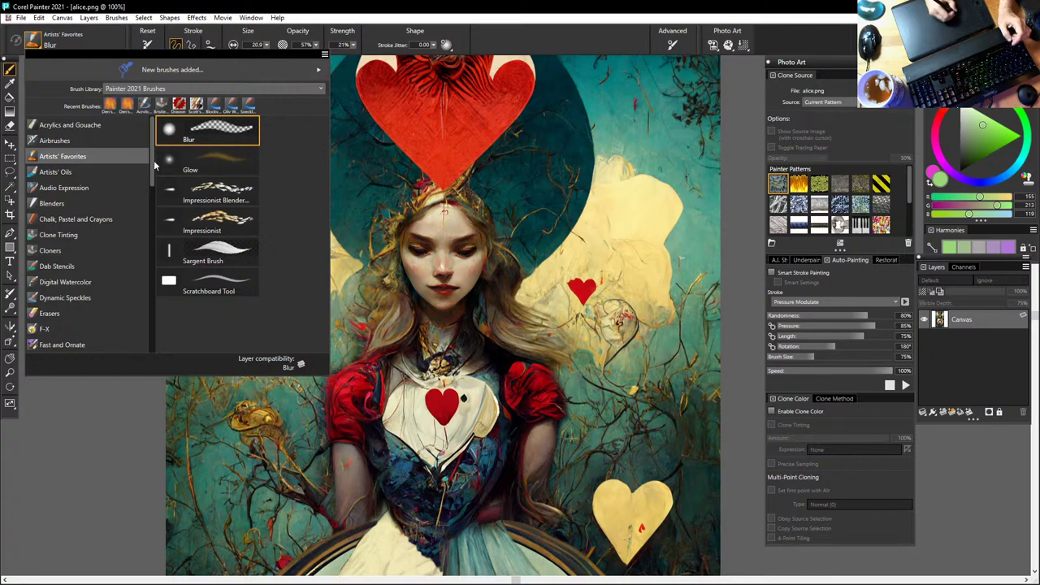
{"action": "left_click_drag", "start_coordinate": [154, 169], "coordinate": [153, 350]}
{"action": "left_click", "coordinate": [61, 345]}
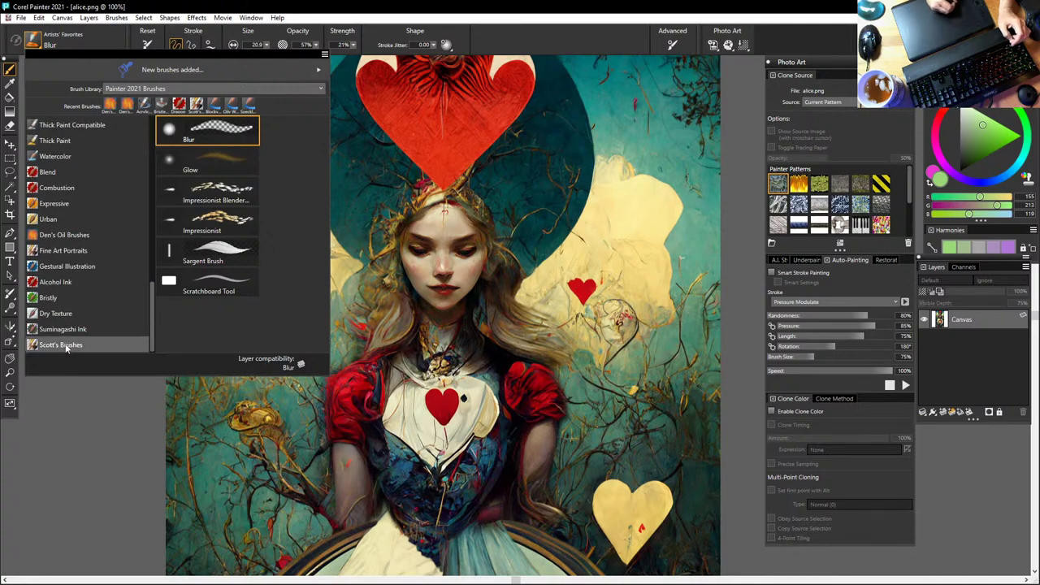
{"action": "left_click", "coordinate": [231, 164]}
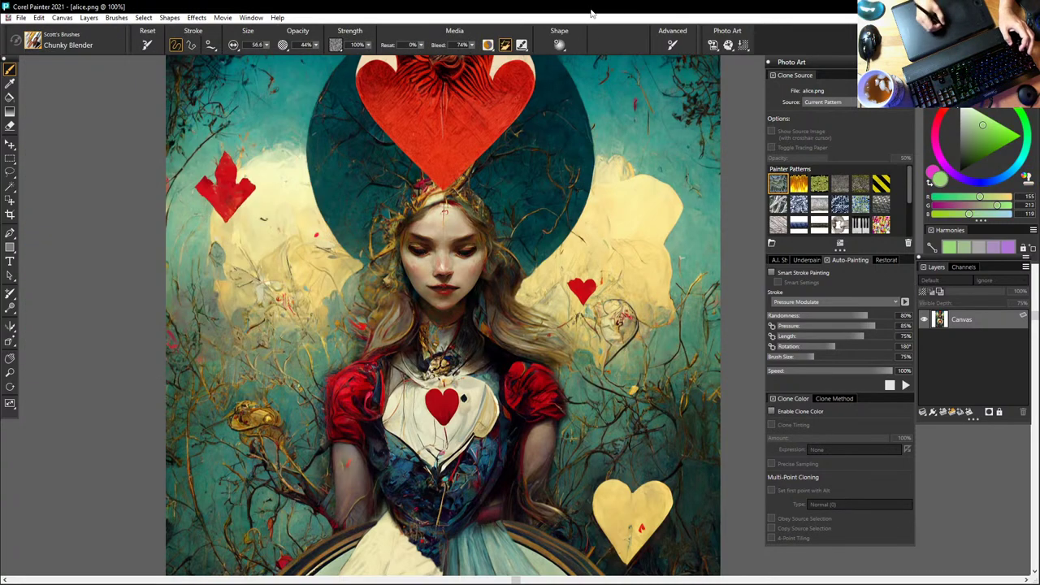
Step: Set the Chunky Blender size to 17.9 and blend the hard edges of the yellow cloud right of the dark circle
{"action": "right_click", "coordinate": [648, 200]}
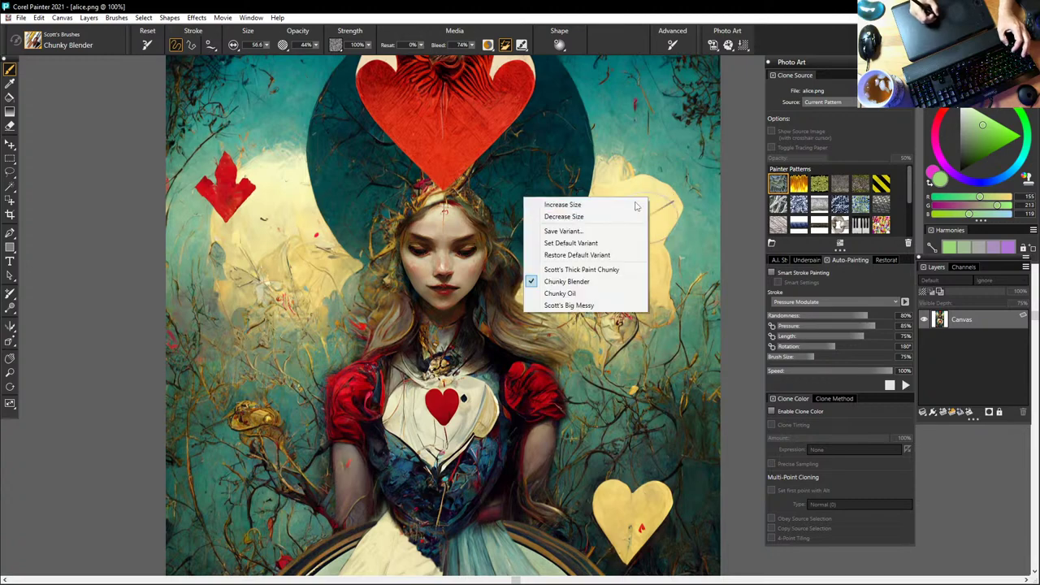
{"action": "left_click", "coordinate": [639, 204]}
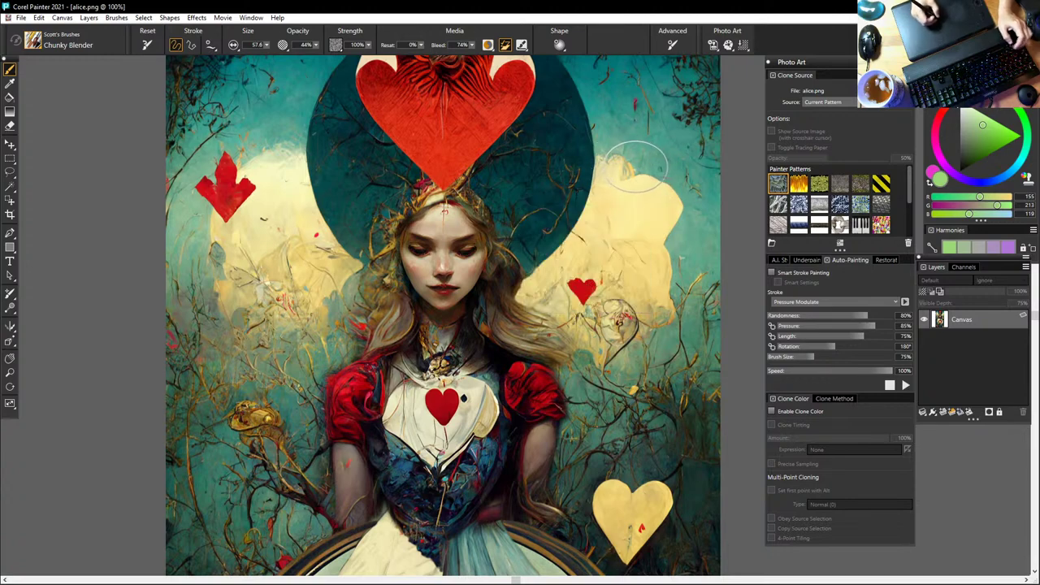
{"action": "mouse_move", "coordinate": [641, 181]}
{"action": "left_mouse_down"}
{"action": "mouse_move", "coordinate": [664, 181]}
{"action": "mouse_move", "coordinate": [653, 180]}
{"action": "left_mouse_up"}
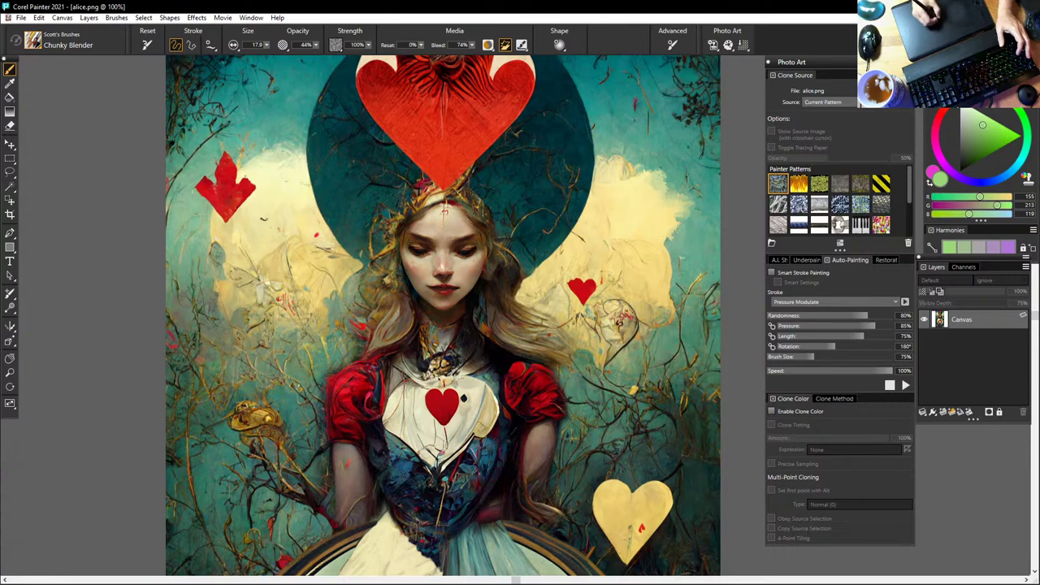
Step: Set the brush size to 11.4 and blend the areas where the woman's hands meet the oval frame
{"action": "scroll", "coordinate": [625, 159], "scroll_direction": "up", "scroll_amount": 5}
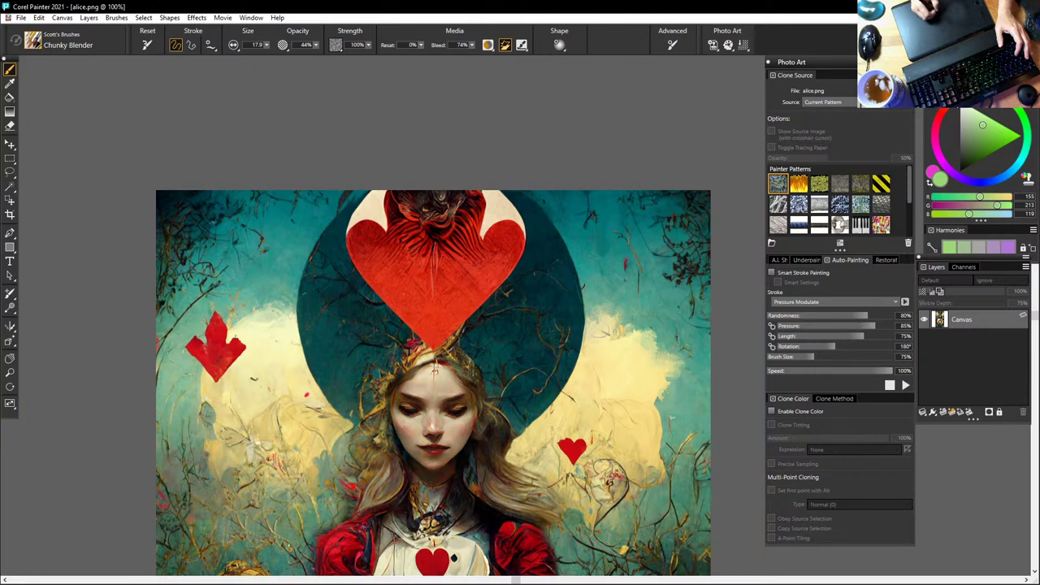
{"action": "scroll", "coordinate": [669, 419], "scroll_direction": "down", "scroll_amount": 5}
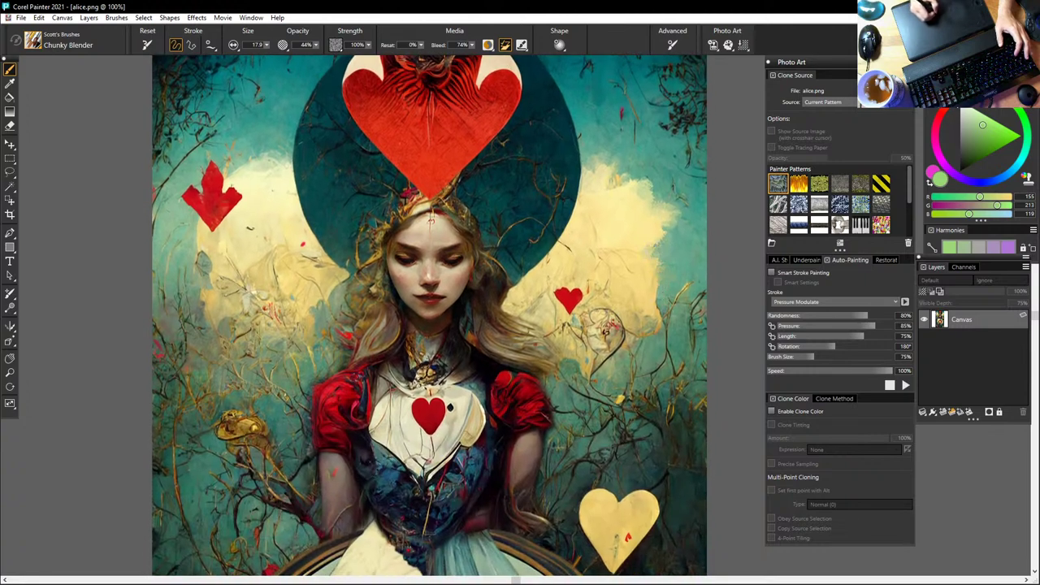
{"action": "scroll", "coordinate": [642, 476], "scroll_direction": "down", "scroll_amount": 5}
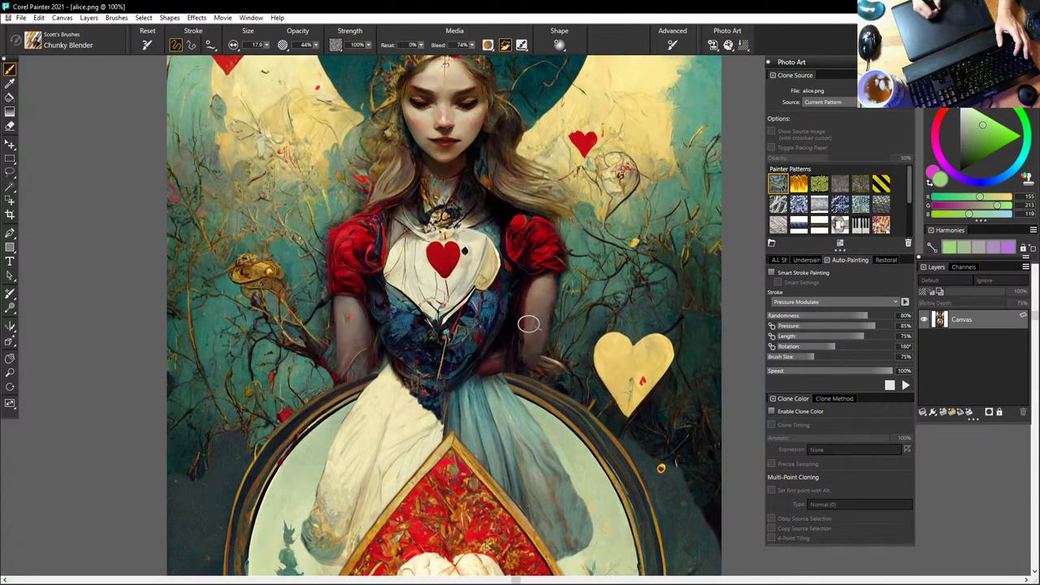
{"action": "right_click", "coordinate": [538, 372]}
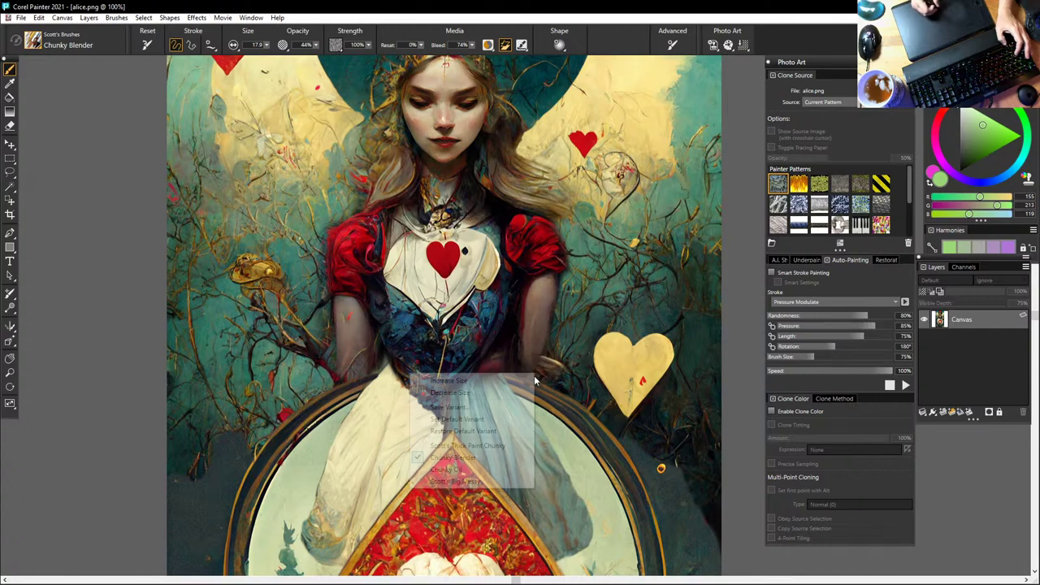
{"action": "left_click", "coordinate": [532, 378]}
{"action": "right_click", "coordinate": [552, 384]}
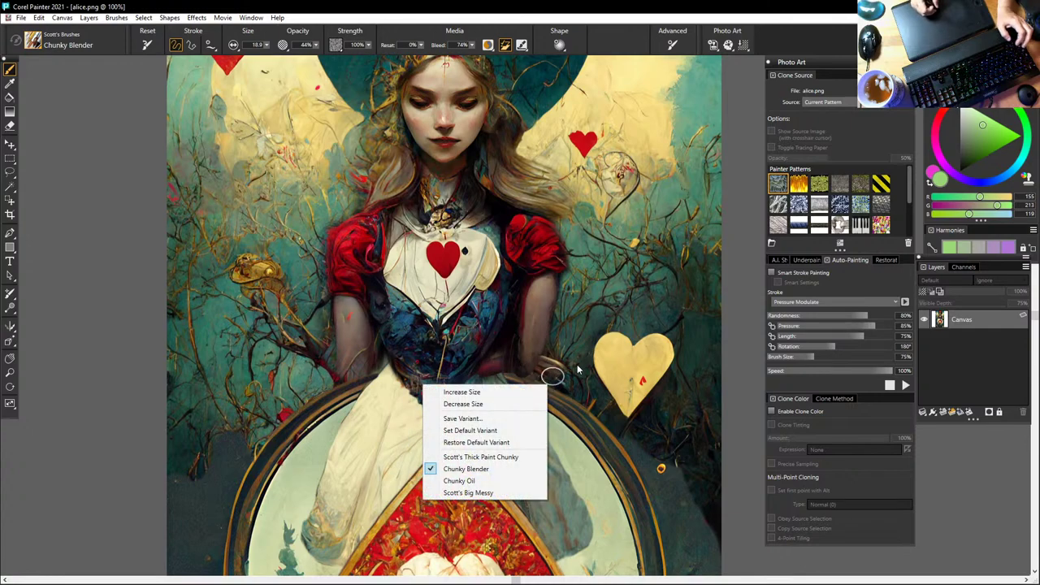
{"action": "left_click", "coordinate": [577, 370]}
{"action": "left_click_drag", "start_coordinate": [583, 370], "coordinate": [592, 370], "text": "ctrl+alt"}
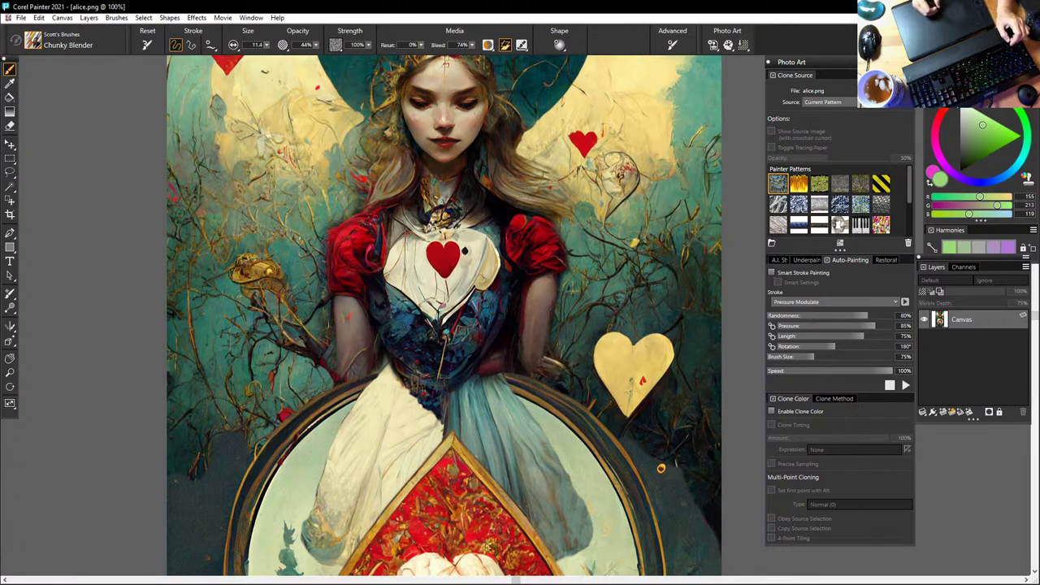
{"action": "left_click_drag", "start_coordinate": [485, 302], "coordinate": [620, 283]}
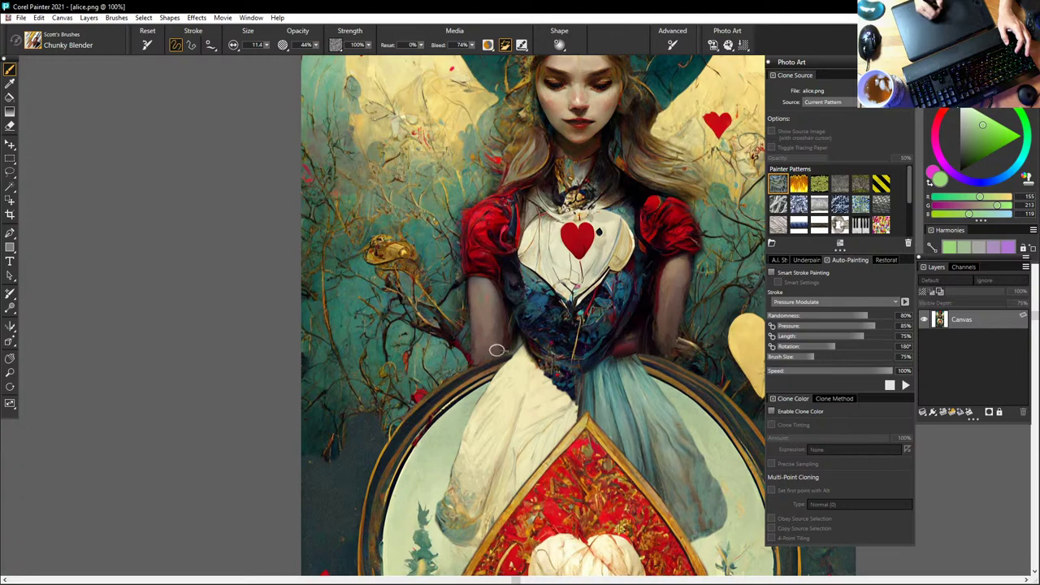
Step: Set the brush size to 24 and blend the lower edges of the white and blue skirt panels into the mirror background
{"action": "scroll", "coordinate": [491, 355], "scroll_direction": "down", "scroll_amount": 5}
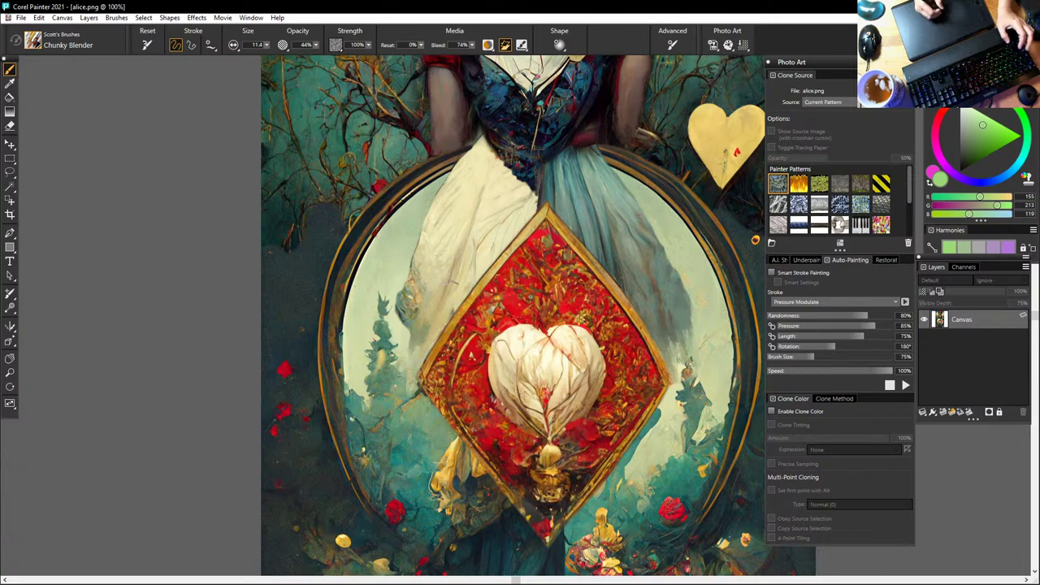
{"action": "mouse_move", "coordinate": [450, 281]}
{"action": "left_mouse_down"}
{"action": "mouse_move", "coordinate": [460, 281]}
{"action": "mouse_move", "coordinate": [413, 315]}
{"action": "mouse_move", "coordinate": [438, 260]}
{"action": "mouse_move", "coordinate": [403, 307]}
{"action": "mouse_move", "coordinate": [418, 374]}
{"action": "left_mouse_up"}
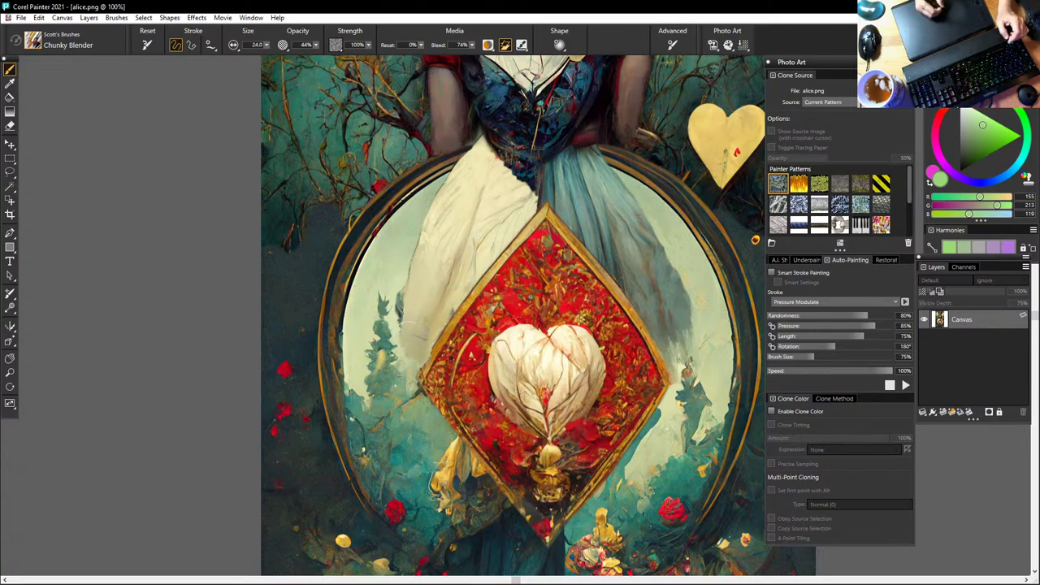
{"action": "mouse_move", "coordinate": [403, 320]}
{"action": "left_mouse_down"}
{"action": "mouse_move", "coordinate": [401, 331]}
{"action": "mouse_move", "coordinate": [403, 288]}
{"action": "mouse_move", "coordinate": [388, 333]}
{"action": "mouse_move", "coordinate": [403, 338]}
{"action": "left_mouse_up"}
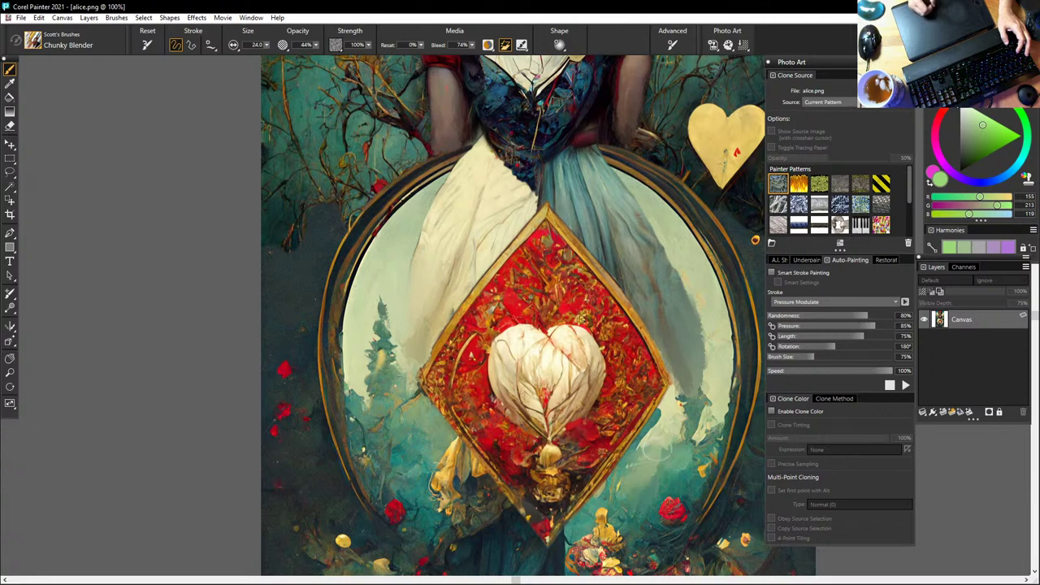
Step: Blend the misty background and trees inside the oval on both sides of the red diamond, using brush sizes 11.2 and 20.1
{"action": "left_click_drag", "start_coordinate": [685, 436], "coordinate": [692, 436]}
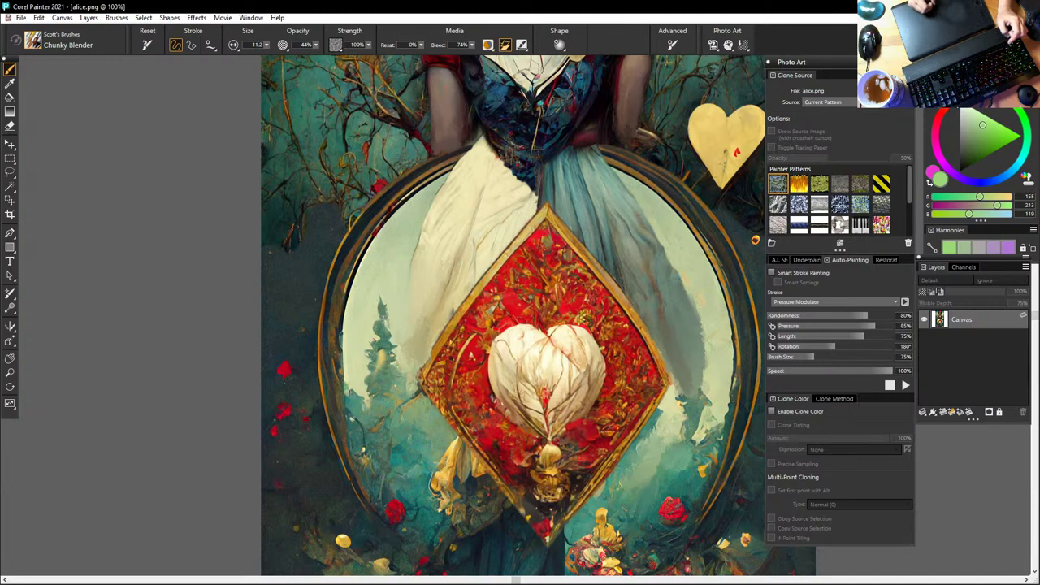
{"action": "scroll", "coordinate": [548, 363], "scroll_direction": "down", "scroll_amount": 3}
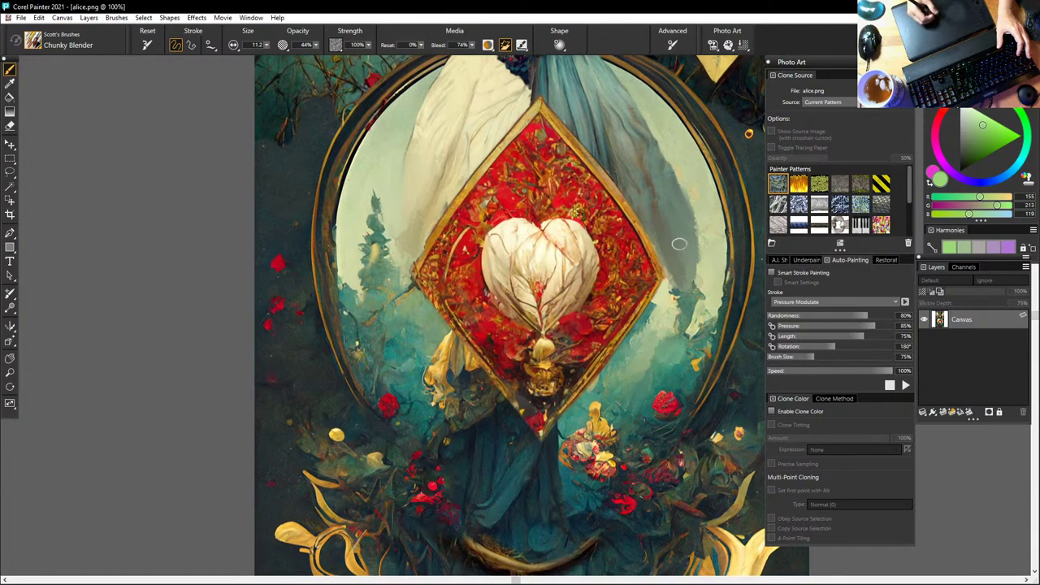
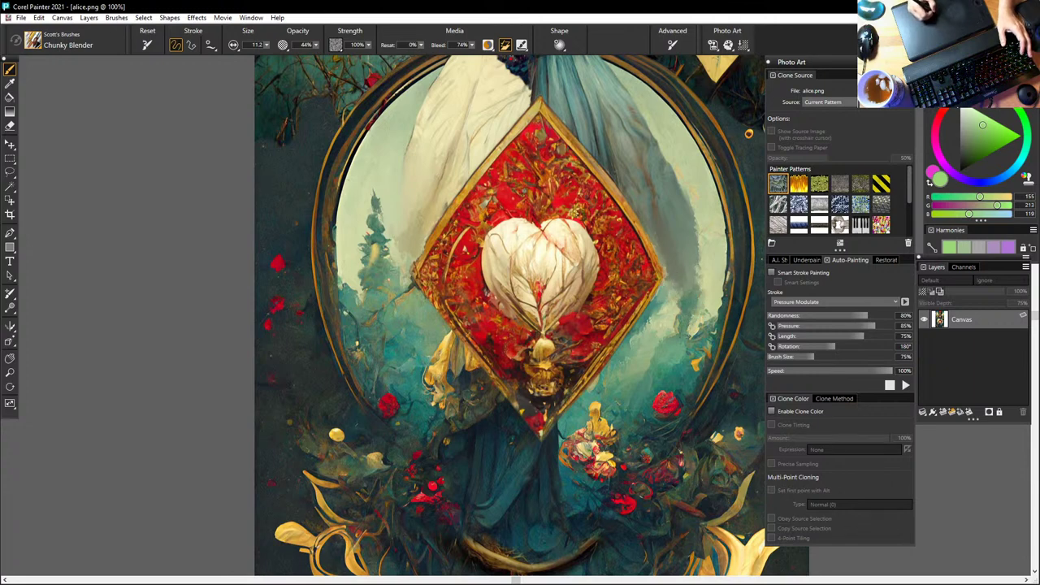
{"action": "left_click_drag", "start_coordinate": [561, 206], "coordinate": [606, 352]}
{"action": "right_click", "coordinate": [483, 352]}
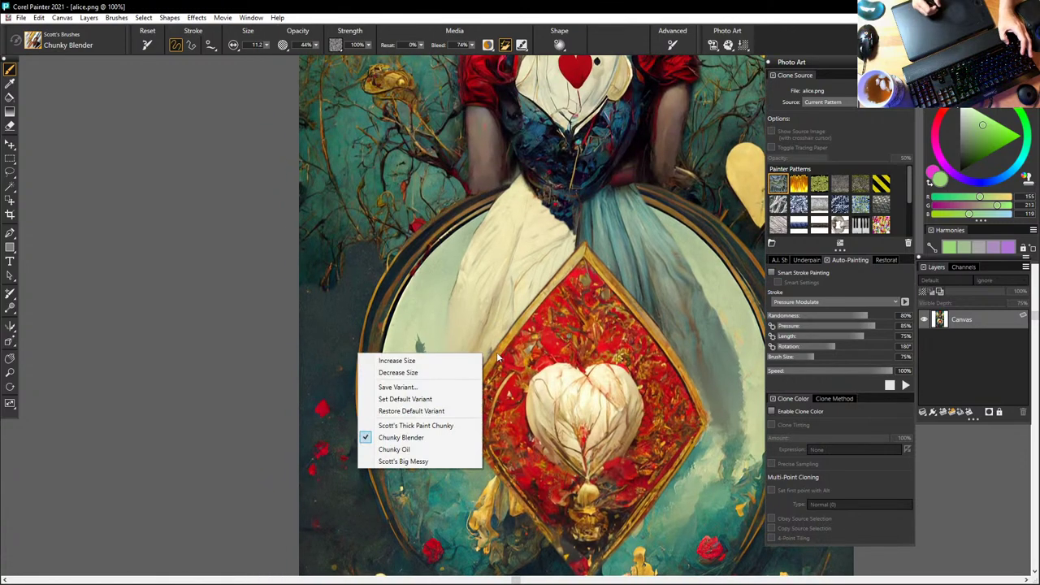
{"action": "left_click", "coordinate": [515, 318]}
{"action": "left_click_drag", "start_coordinate": [510, 324], "coordinate": [518, 327]}
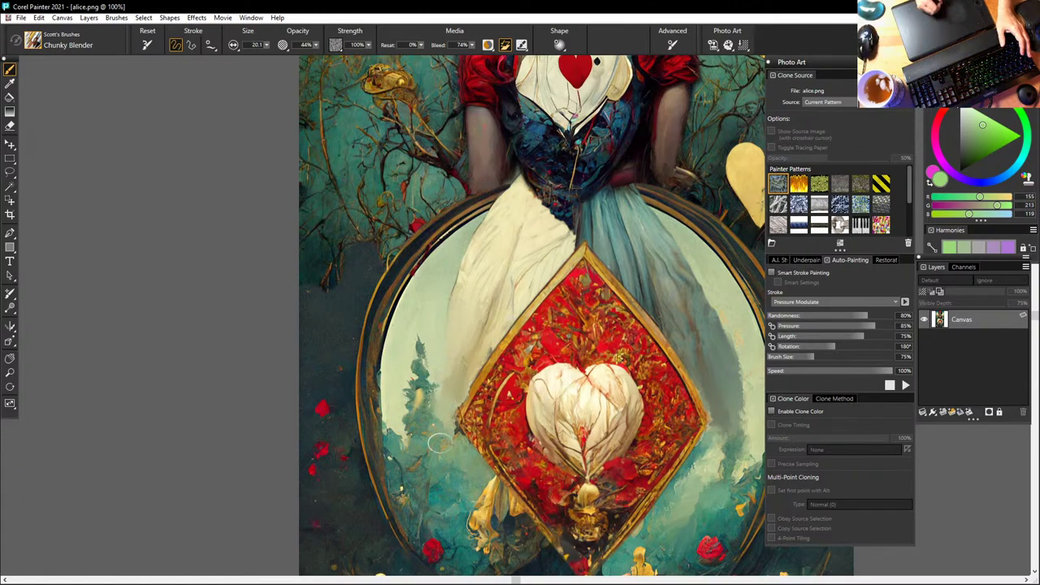
{"action": "scroll", "coordinate": [443, 430], "scroll_direction": "down", "scroll_amount": 3}
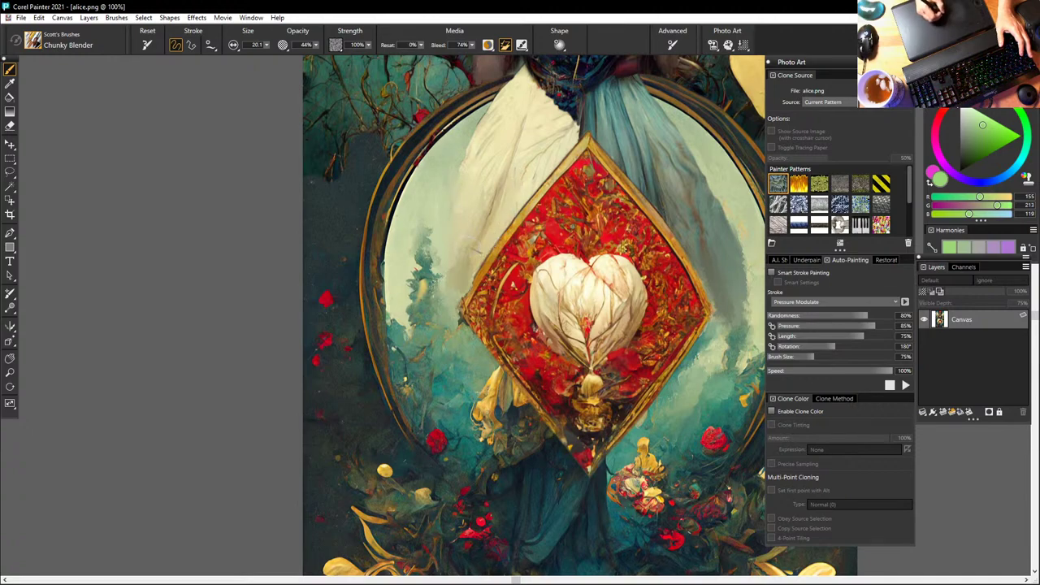
Step: Set the brush size to 9.5 and blend the lower tip of the red diamond
{"action": "left_click_drag", "start_coordinate": [582, 285], "coordinate": [454, 233]}
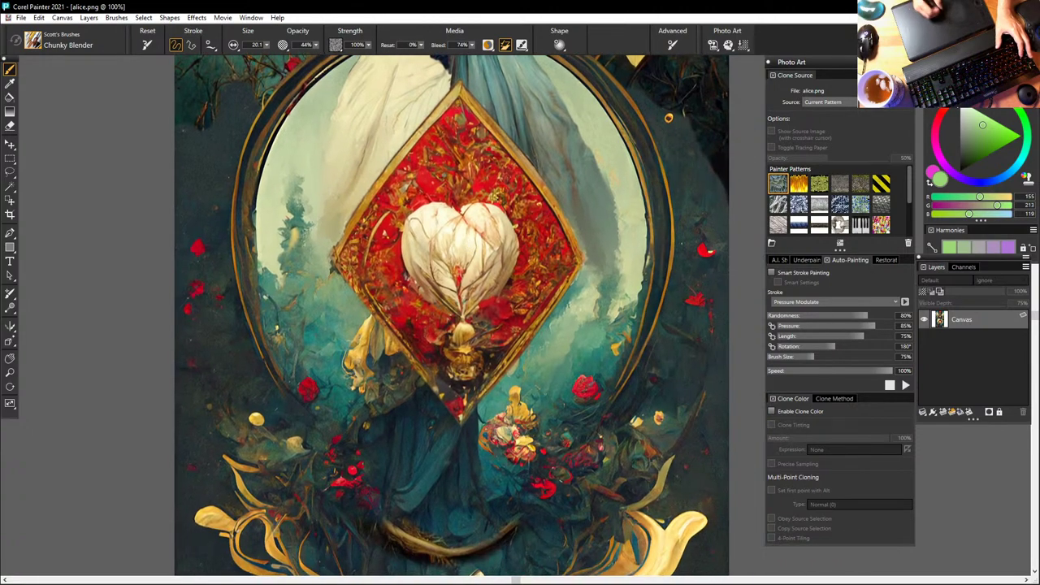
{"action": "right_click", "coordinate": [467, 400]}
{"action": "left_click_drag", "start_coordinate": [473, 404], "coordinate": [478, 388], "text": "ctrl+alt"}
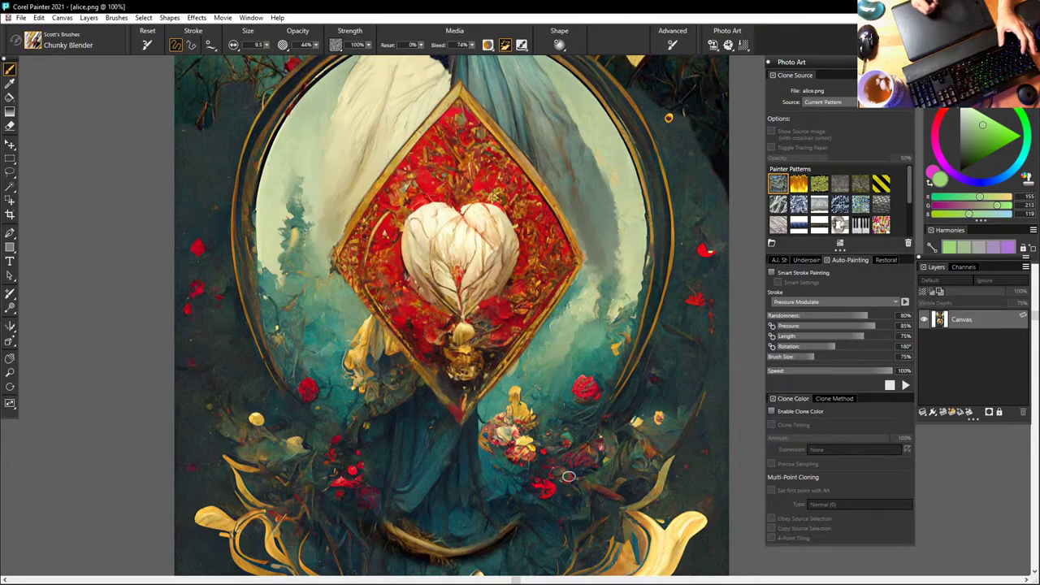
Step: Blend the dark patch on the painting's right side below the yellow heart, using brush sizes 39.5 and 16.5
{"action": "mouse_move", "coordinate": [606, 465]}
{"action": "left_mouse_down"}
{"action": "mouse_move", "coordinate": [572, 278]}
{"action": "mouse_move", "coordinate": [468, 530]}
{"action": "left_mouse_up"}
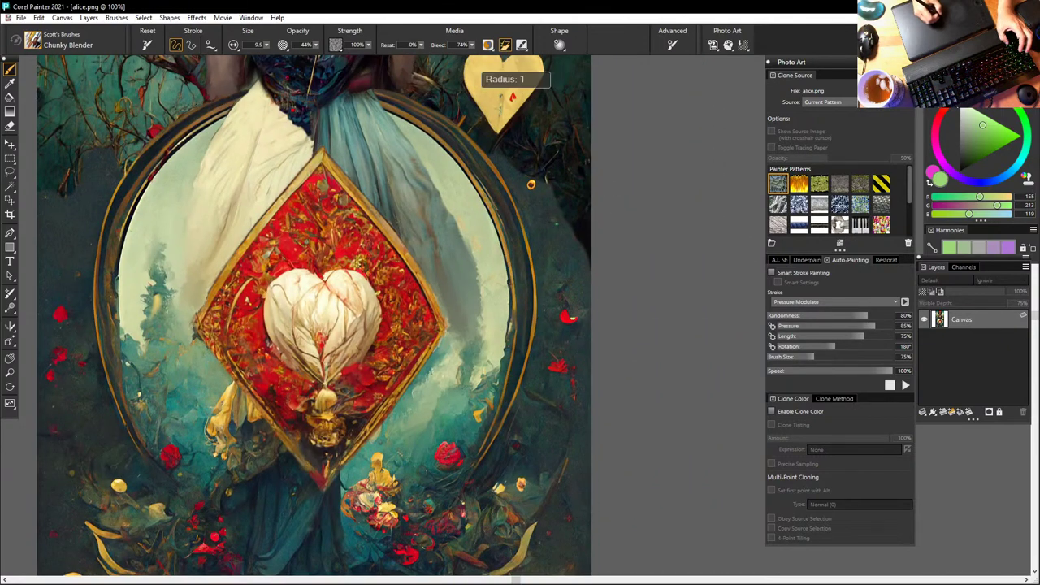
{"action": "left_click_drag", "start_coordinate": [557, 225], "coordinate": [573, 224], "text": "ctrl+alt"}
{"action": "mouse_move", "coordinate": [573, 187]}
{"action": "left_mouse_down"}
{"action": "mouse_move", "coordinate": [546, 187]}
{"action": "mouse_move", "coordinate": [568, 233]}
{"action": "left_mouse_up"}
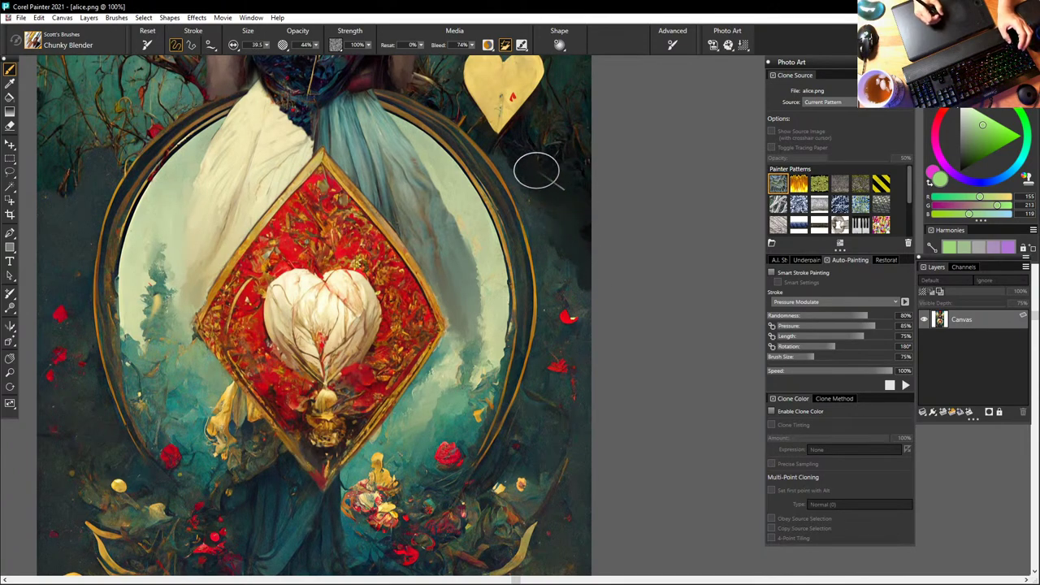
{"action": "key", "text": "bracketleft"}
{"action": "key", "text": "bracketleft"}
{"action": "key", "text": "bracketleft"}
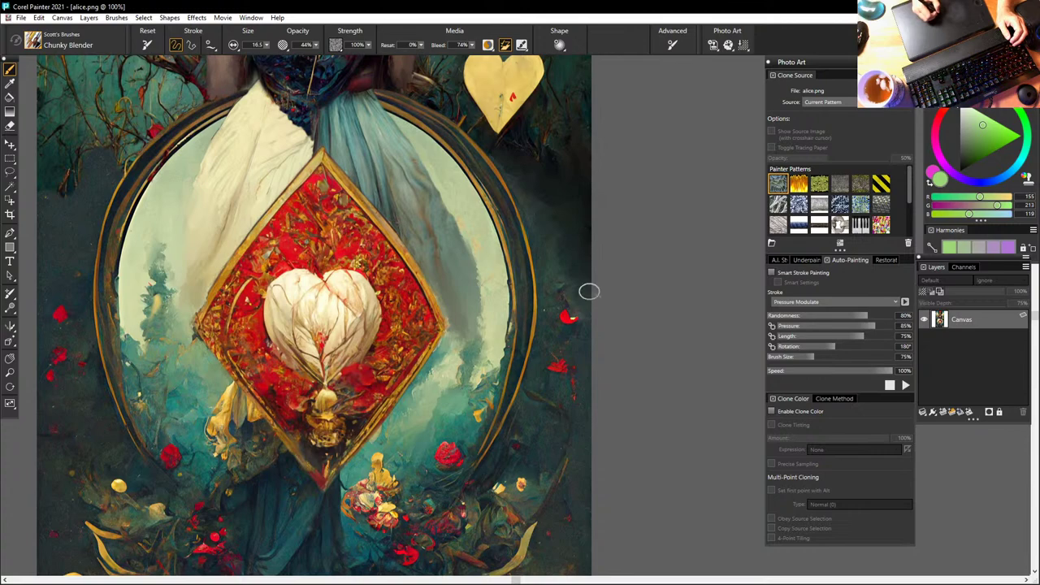
Step: Blend the hard-edged dark background patch on the painting's left side beside the oval frame
{"action": "left_click_drag", "start_coordinate": [439, 275], "coordinate": [658, 348]}
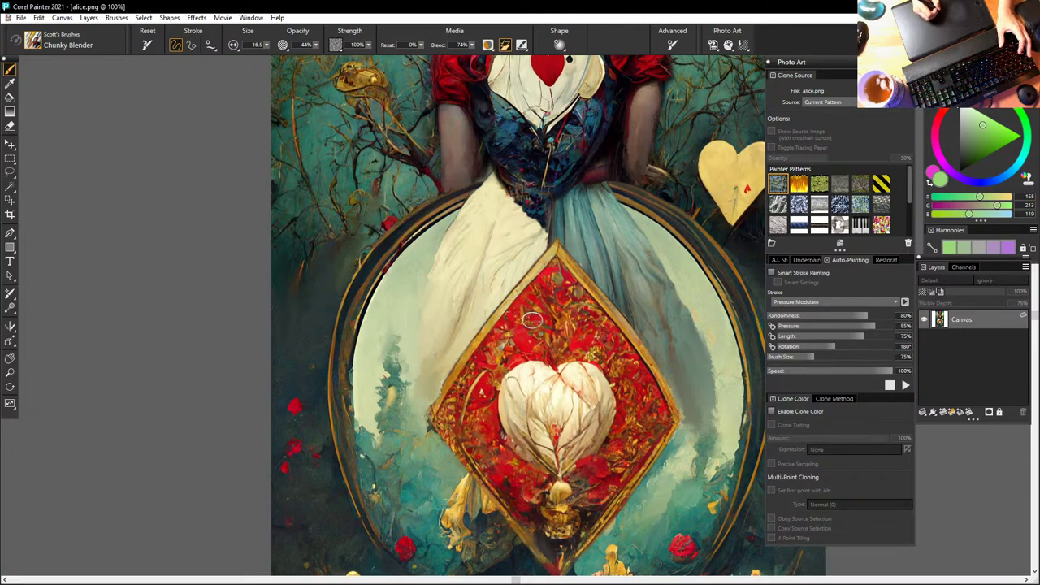
{"action": "mouse_move", "coordinate": [547, 448]}
{"action": "left_mouse_down"}
{"action": "mouse_move", "coordinate": [549, 171]}
{"action": "mouse_move", "coordinate": [591, 272]}
{"action": "left_mouse_up"}
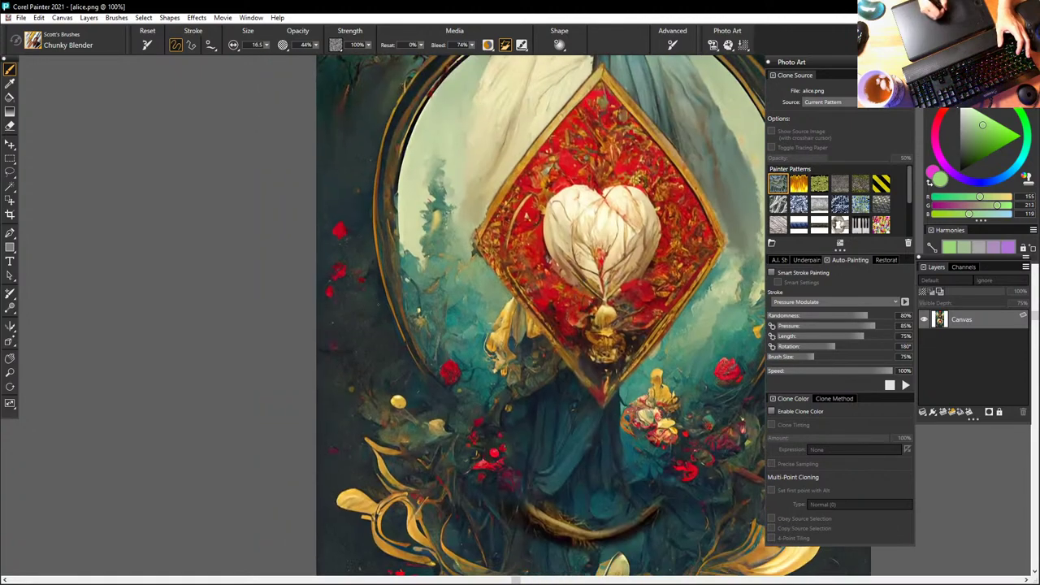
{"action": "mouse_move", "coordinate": [646, 392]}
{"action": "left_mouse_down"}
{"action": "mouse_move", "coordinate": [557, 306]}
{"action": "mouse_move", "coordinate": [552, 348]}
{"action": "left_mouse_up"}
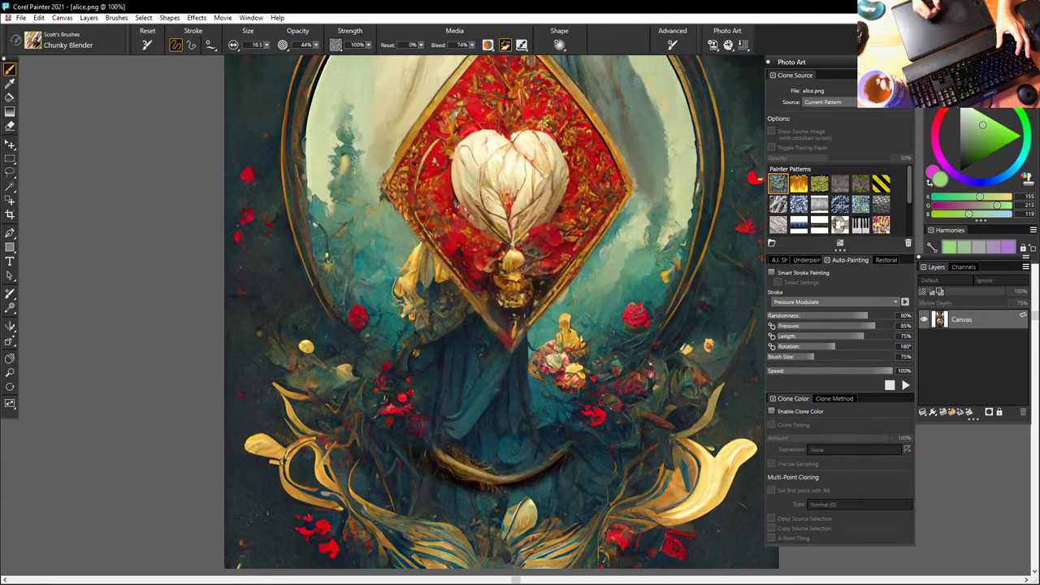
Step: Blend the woman's hair beside her neck into painterly strokes against the yellow background
{"action": "mouse_move", "coordinate": [658, 297]}
{"action": "left_mouse_down"}
{"action": "mouse_move", "coordinate": [517, 195]}
{"action": "mouse_move", "coordinate": [510, 211]}
{"action": "mouse_move", "coordinate": [547, 358]}
{"action": "left_mouse_up"}
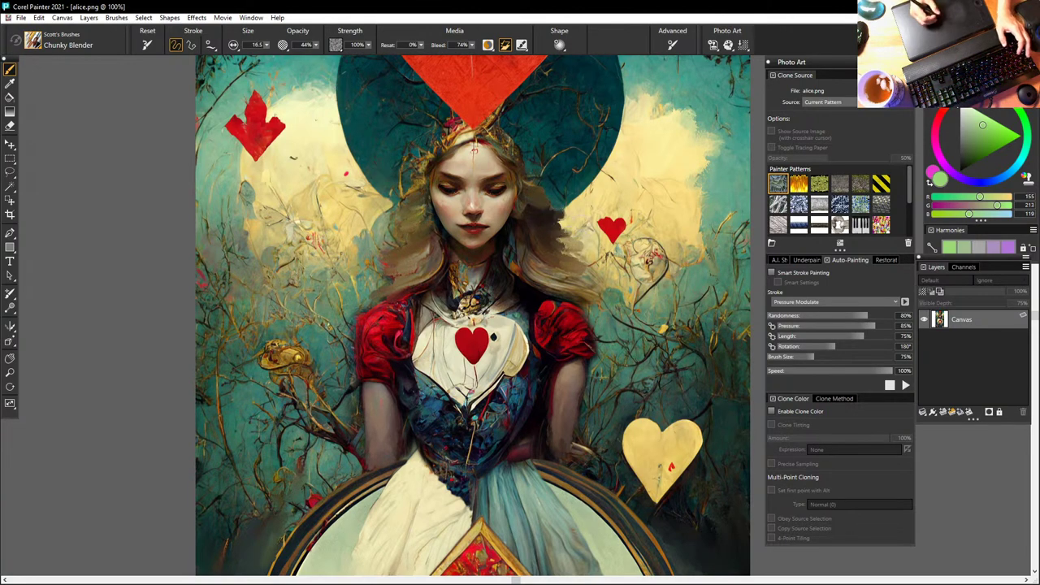
{"action": "left_click_drag", "start_coordinate": [515, 143], "coordinate": [576, 285]}
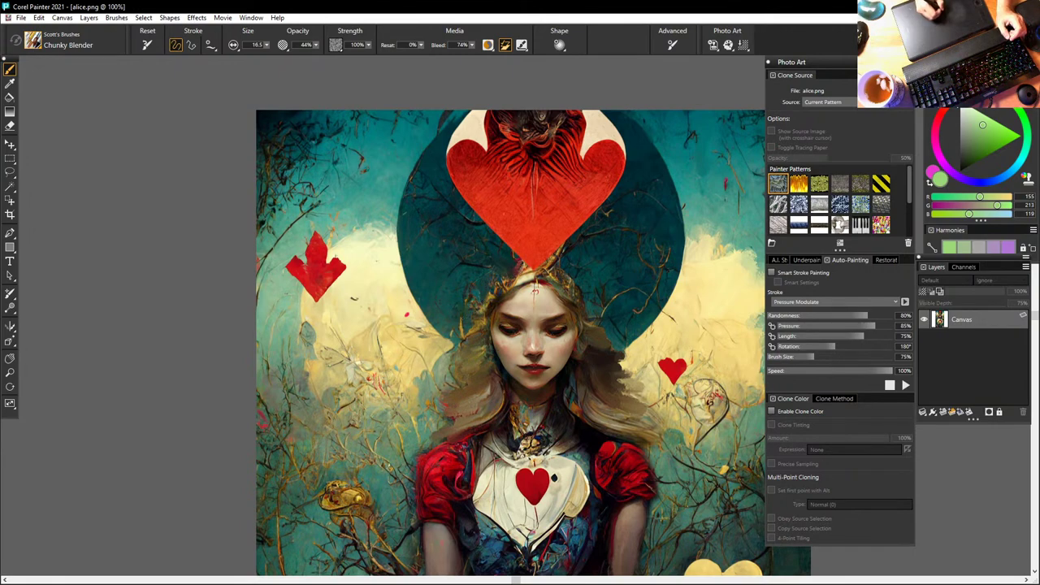
{"action": "left_click_drag", "start_coordinate": [642, 382], "coordinate": [495, 382]}
Step: Soften the jagged edge where the blue bodice meets the white skirt, and fit the whole painting in the window
{"action": "left_click_drag", "start_coordinate": [554, 419], "coordinate": [598, 230]}
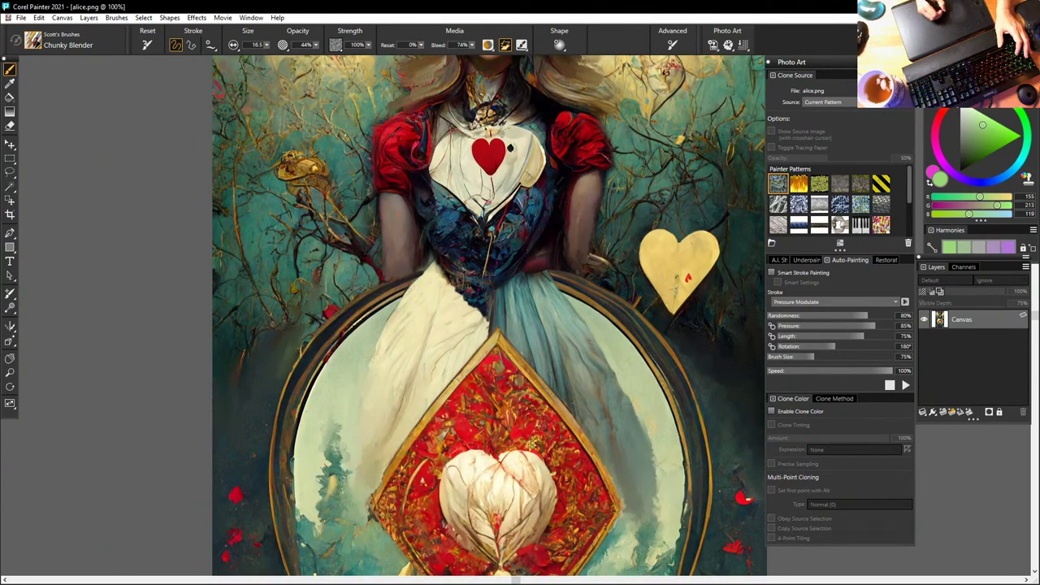
{"action": "left_click_drag", "start_coordinate": [464, 301], "coordinate": [473, 305]}
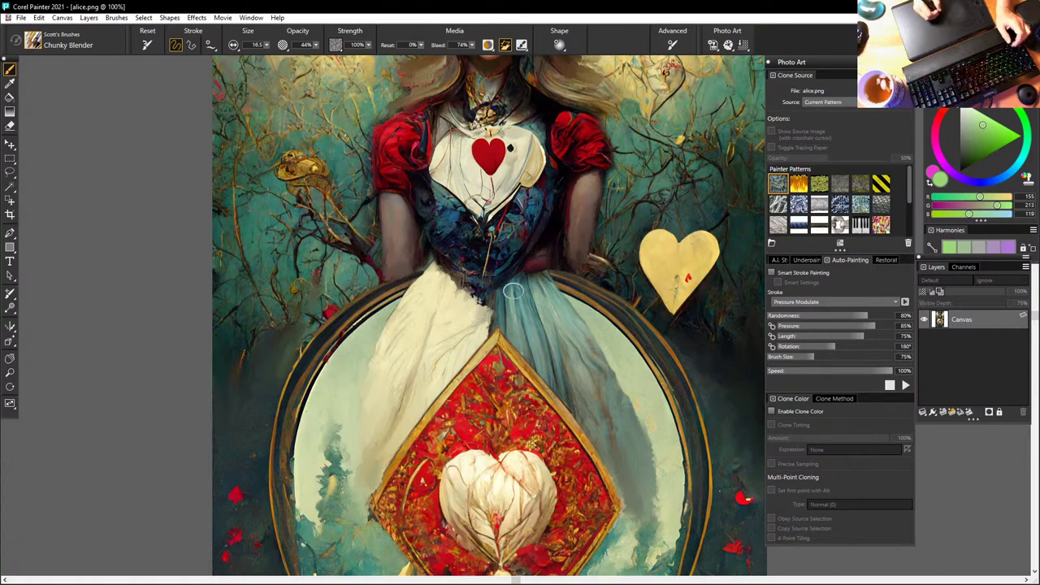
{"action": "double_click", "coordinate": [10, 359]}
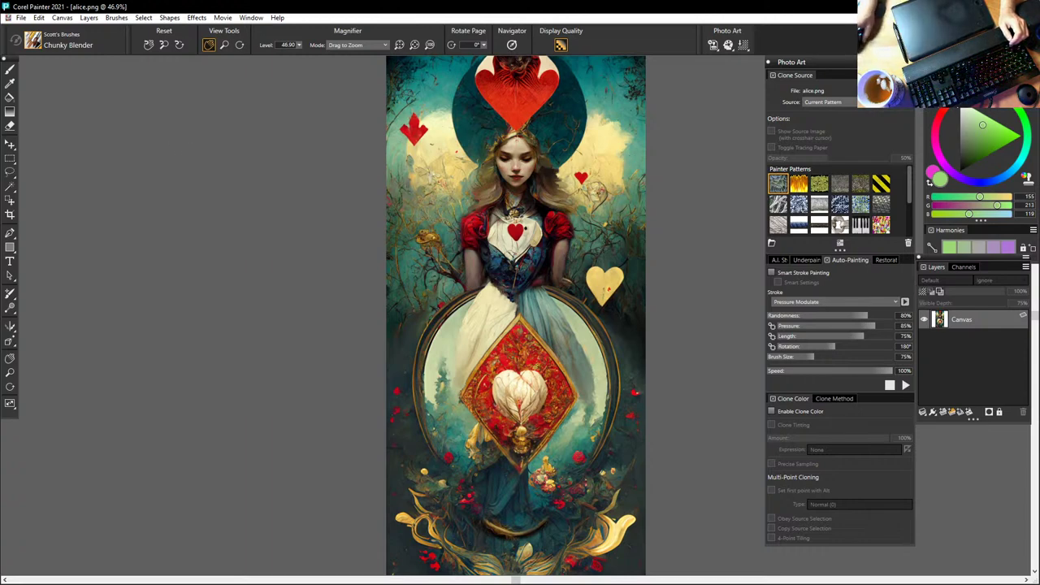
Step: Switch to Photoshop, open alice.png from the alice folder and fit the whole image in the window
{"action": "key", "text": "alt+Tab"}
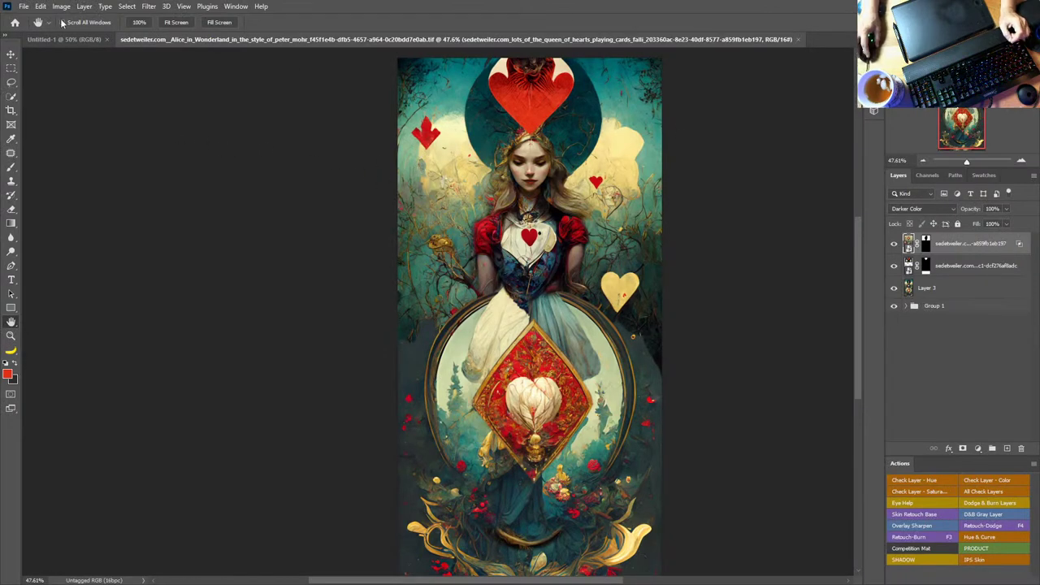
{"action": "left_click", "coordinate": [23, 6]}
{"action": "left_click", "coordinate": [36, 29]}
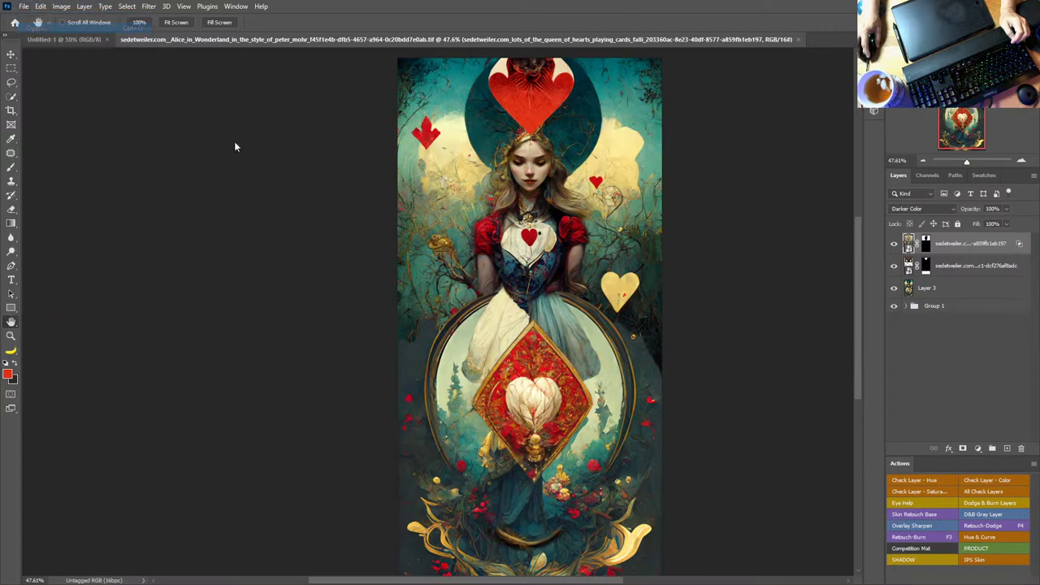
{"action": "left_click", "coordinate": [406, 207]}
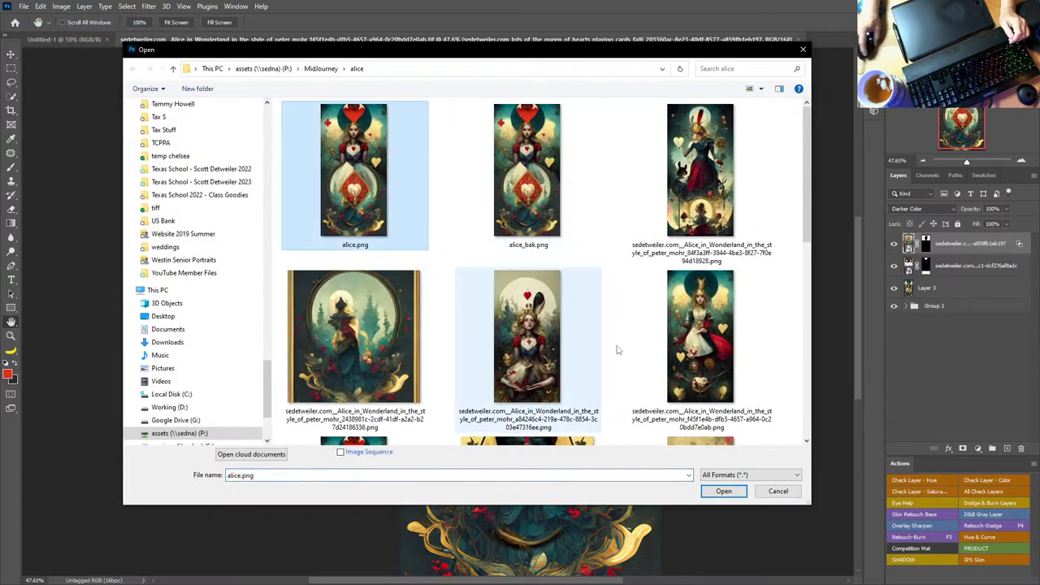
{"action": "left_click", "coordinate": [723, 490]}
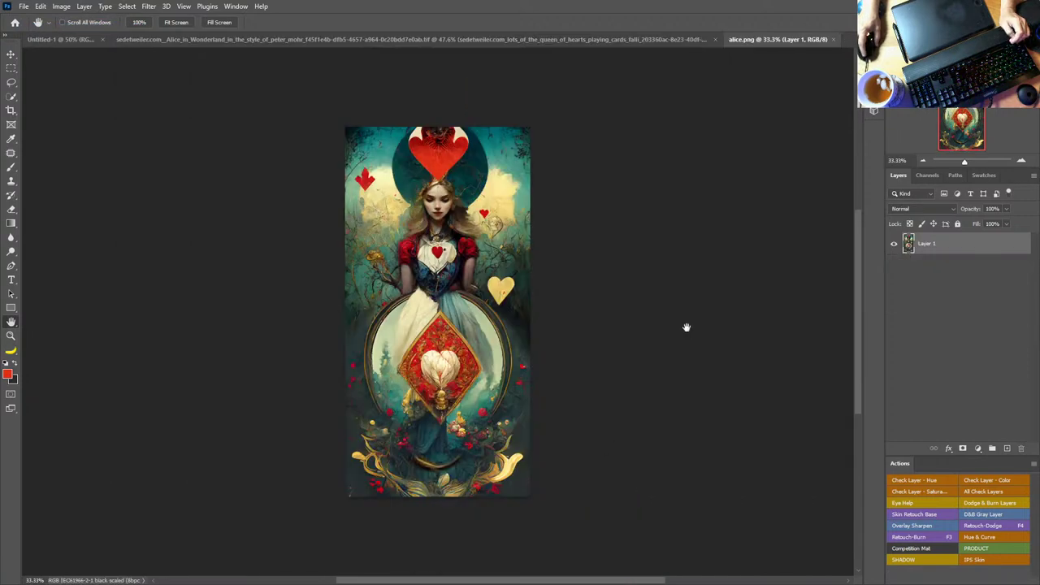
{"action": "double_click", "coordinate": [12, 321]}
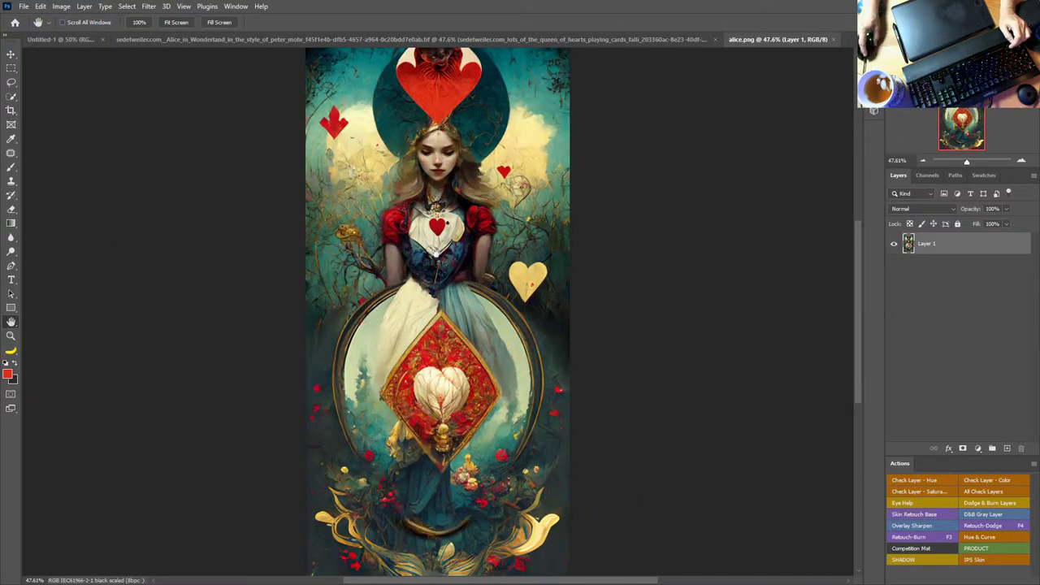
Step: Copy the painted alice.png image into the Alice composite document as the top layer and save the composite
{"action": "key", "text": "z"}
{"action": "left_click_drag", "start_coordinate": [439, 187], "coordinate": [519, 183]}
{"action": "key", "text": "v"}
{"action": "left_click_drag", "start_coordinate": [625, 321], "coordinate": [618, 451]}
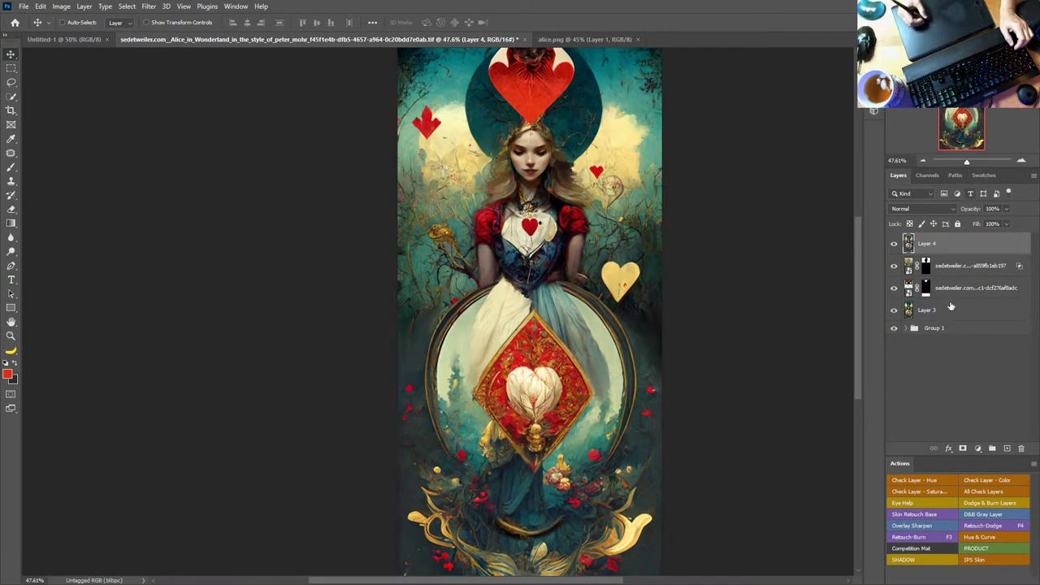
{"action": "key", "text": "ctrl+s"}
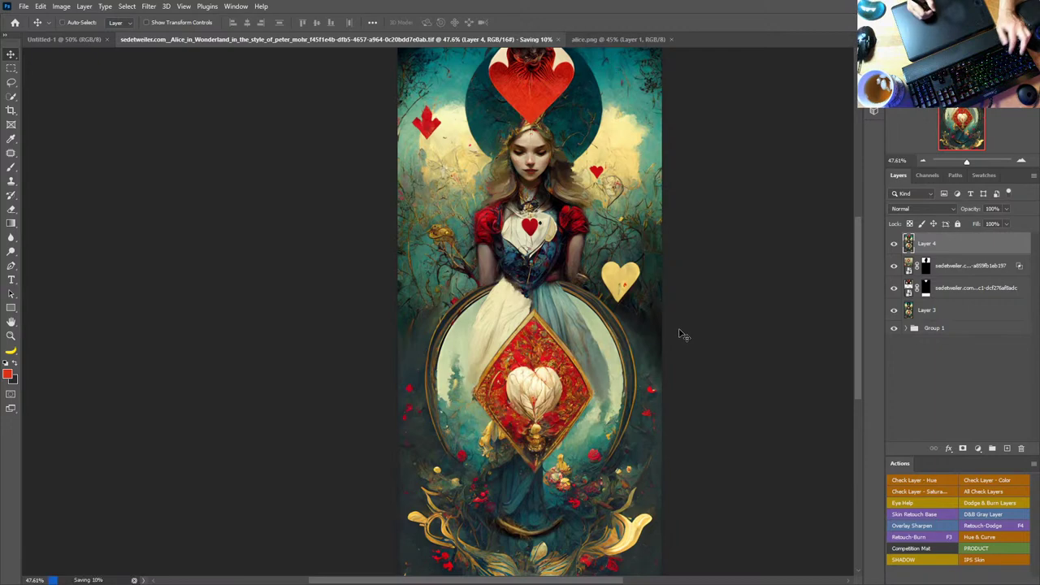
Step: Switch to Bridge and compare the Alice source images, viewing the seated Alice with the rabbit ear full screen
{"action": "key", "text": "alt+Tab"}
{"action": "key", "text": "alt+Tab"}
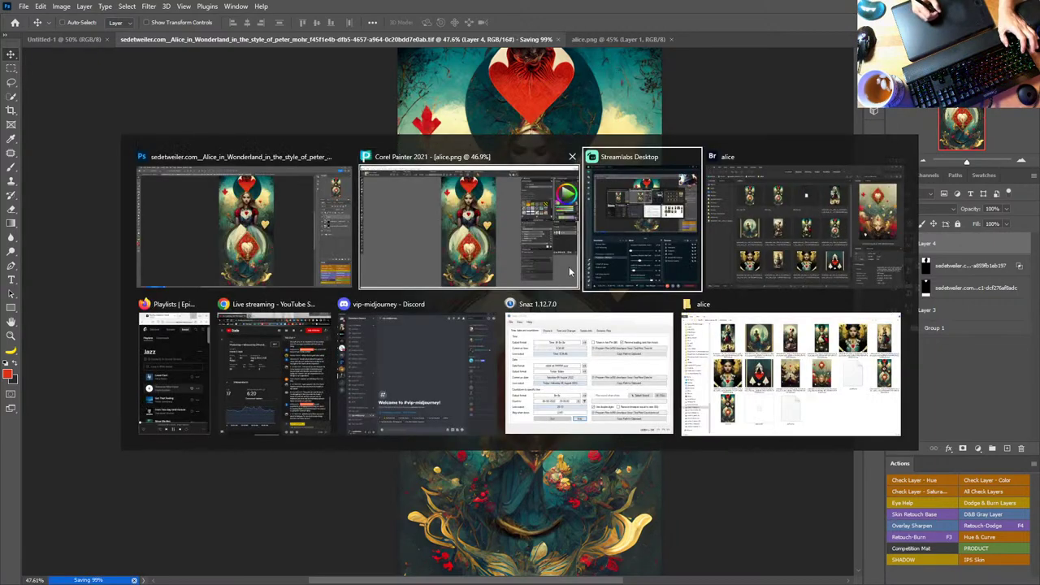
{"action": "key", "text": "alt+Tab"}
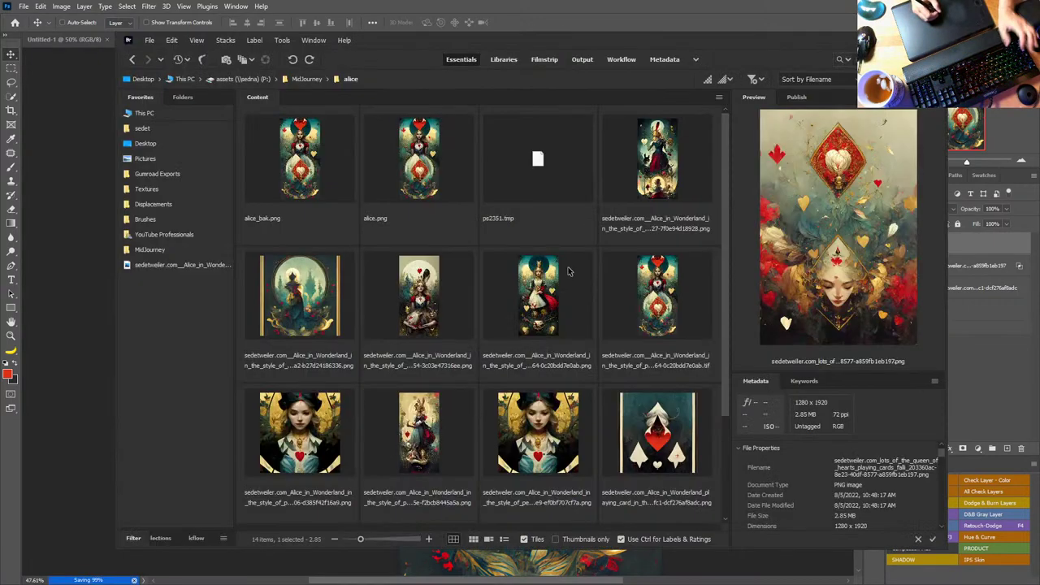
{"action": "left_click", "coordinate": [325, 198]}
{"action": "left_click", "coordinate": [415, 187]}
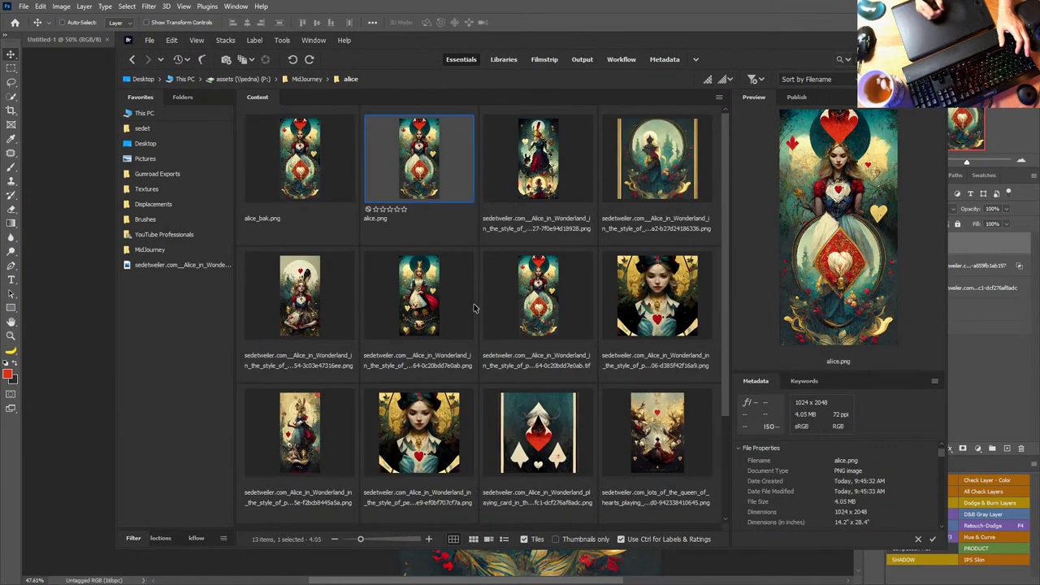
{"action": "left_click", "coordinate": [501, 294]}
{"action": "left_click", "coordinate": [433, 305]}
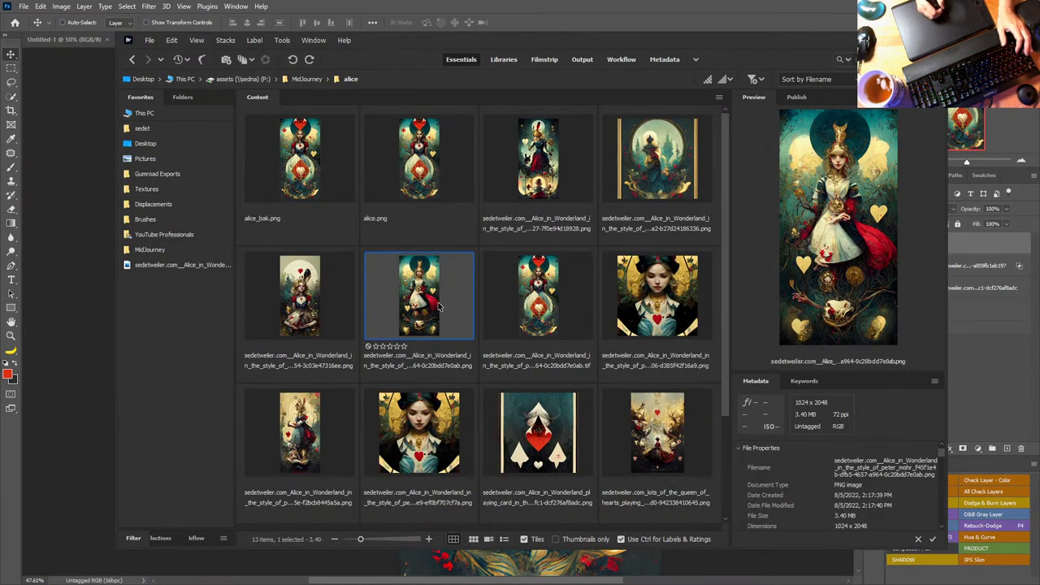
{"action": "left_click", "coordinate": [297, 317]}
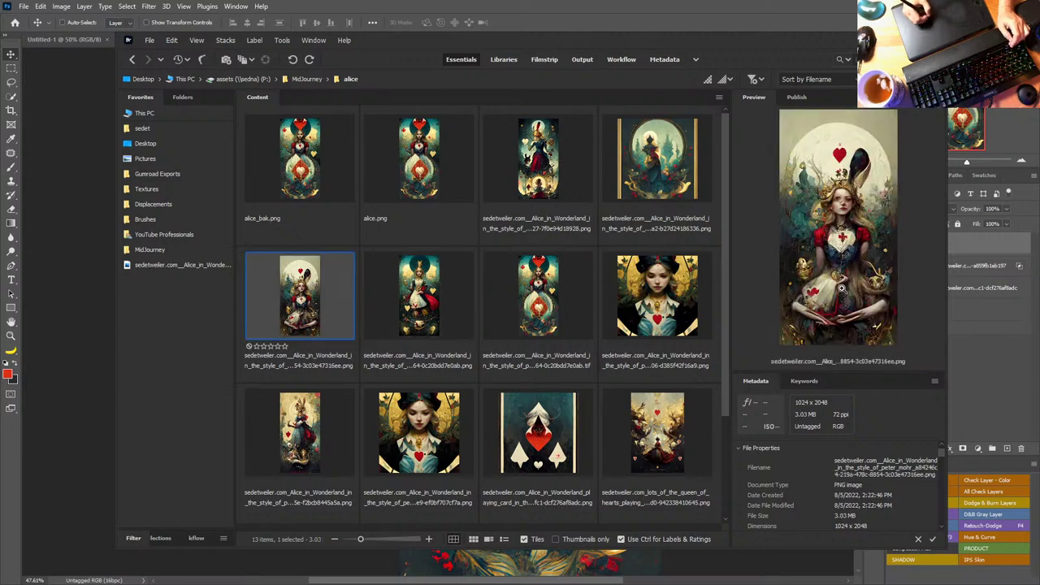
{"action": "key", "text": "space"}
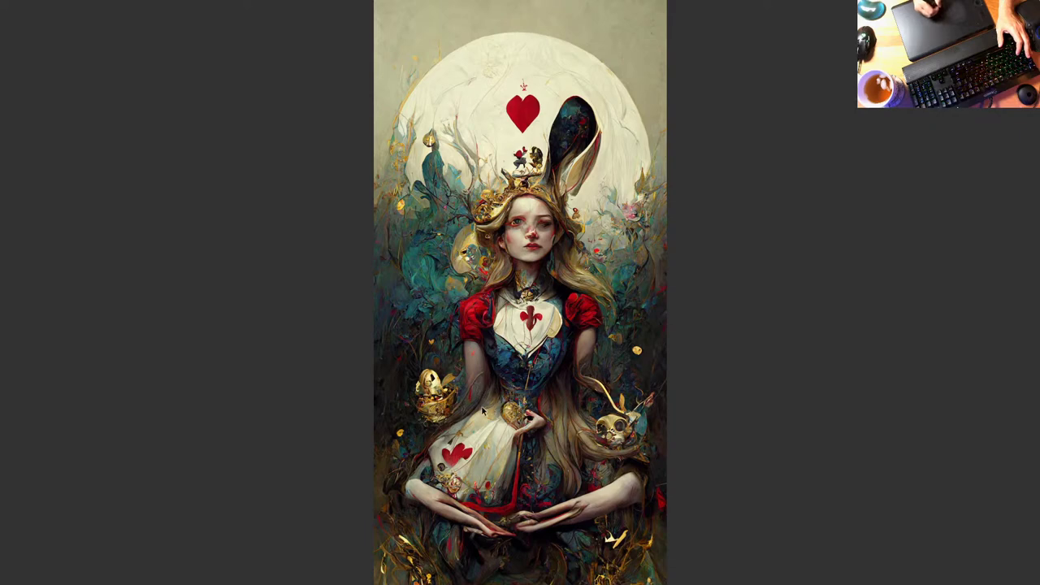
{"action": "key", "text": "space"}
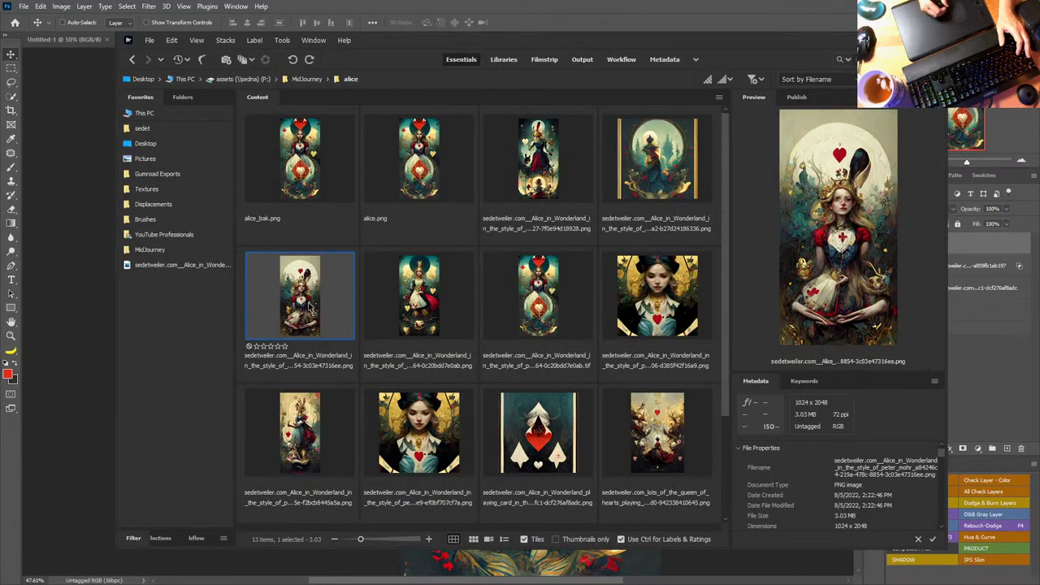
Step: Place the seated Alice image as a new layer in the Photoshop composite, shifted upward to align with the standing figure
{"action": "left_click_drag", "start_coordinate": [309, 305], "coordinate": [85, 293]}
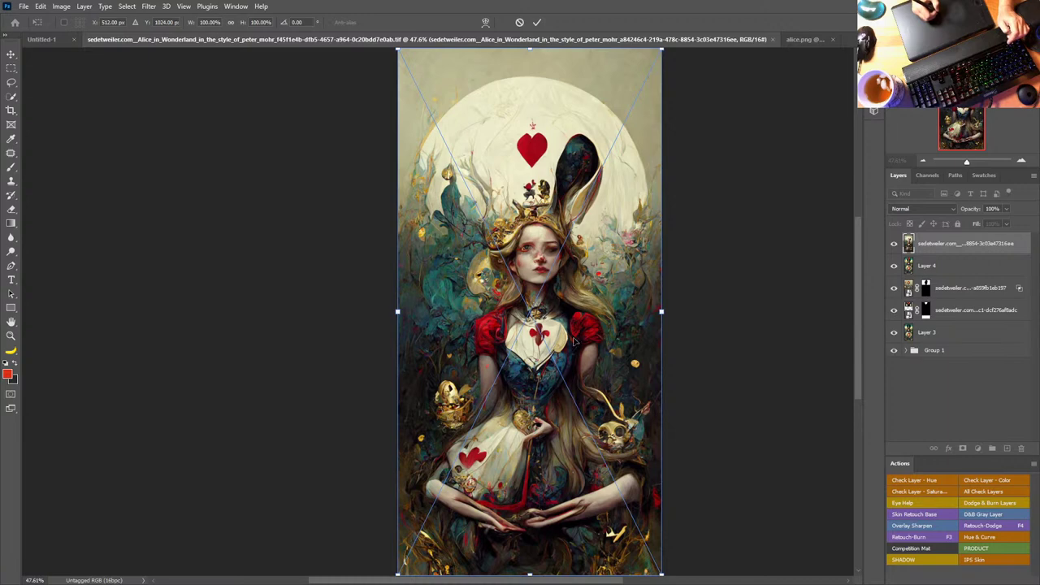
{"action": "left_click_drag", "start_coordinate": [575, 342], "coordinate": [589, 211]}
{"action": "key", "text": "Return"}
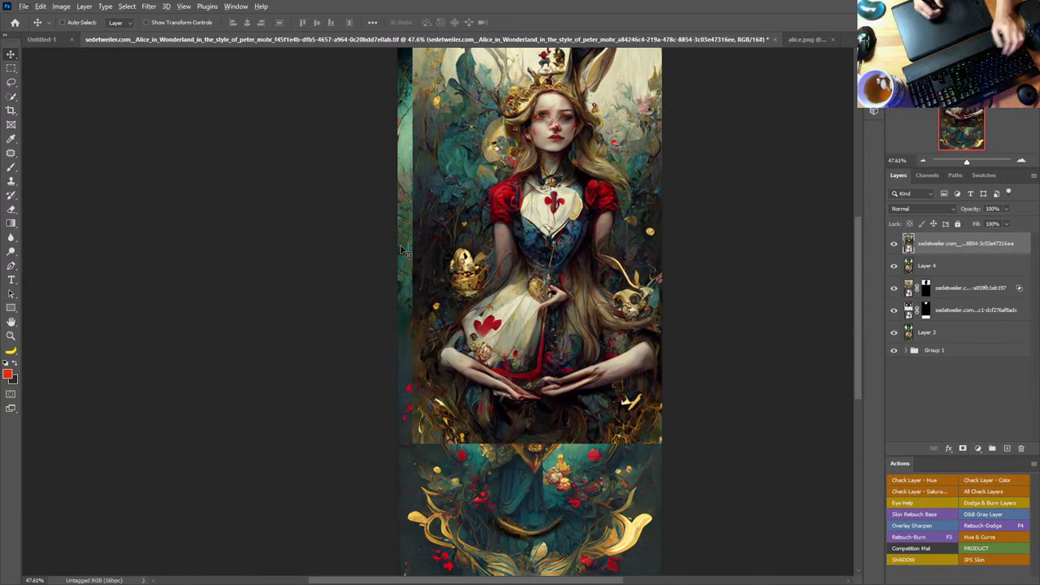
Step: Lasso a round area around the seated Alice's waist, copy it to its own layer and delete the placed image
{"action": "left_click", "coordinate": [11, 83]}
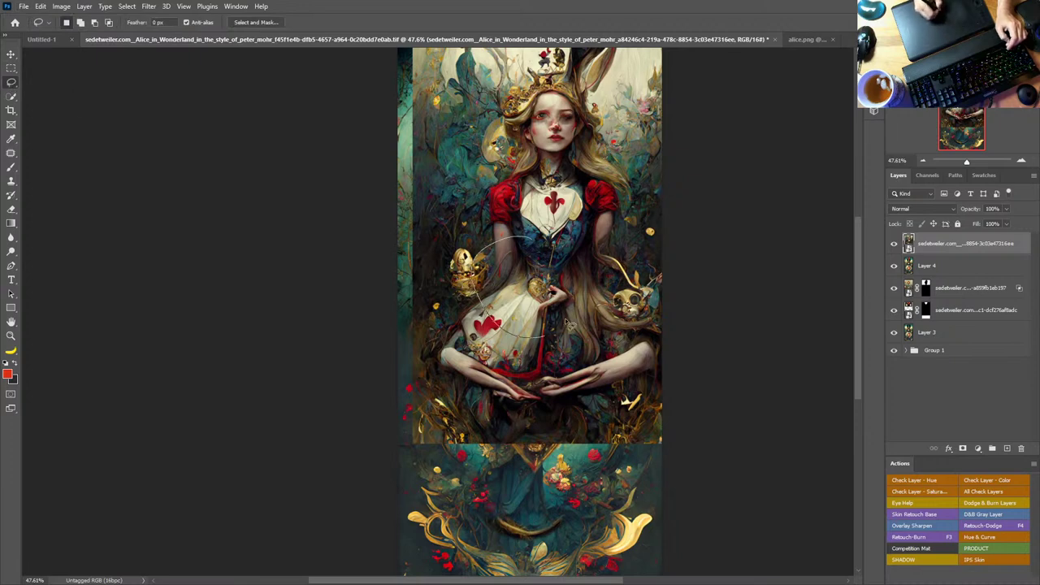
{"action": "key", "text": "ctrl+shift+alt+n"}
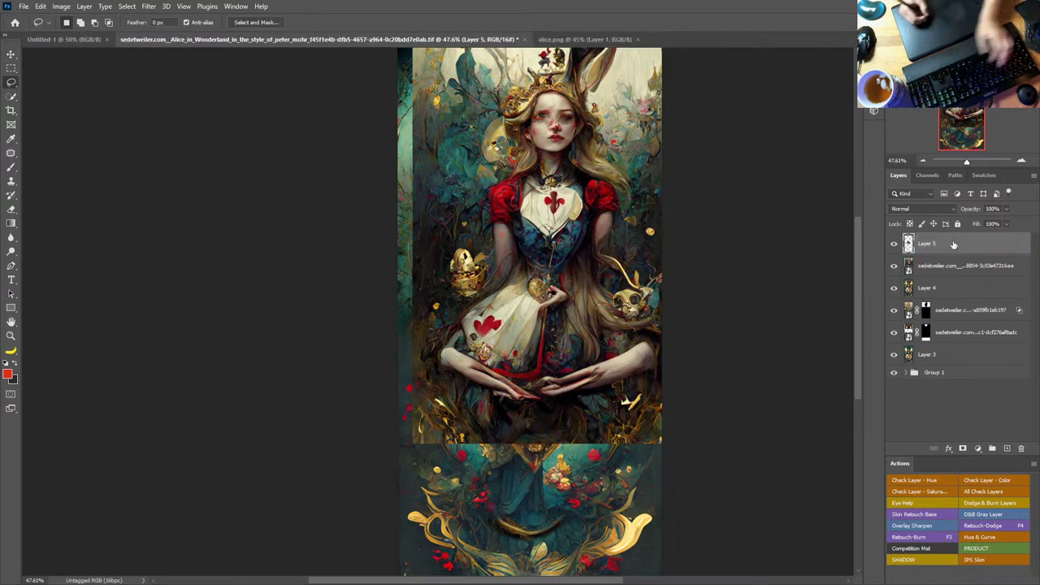
{"action": "left_click_drag", "start_coordinate": [974, 266], "coordinate": [1021, 447]}
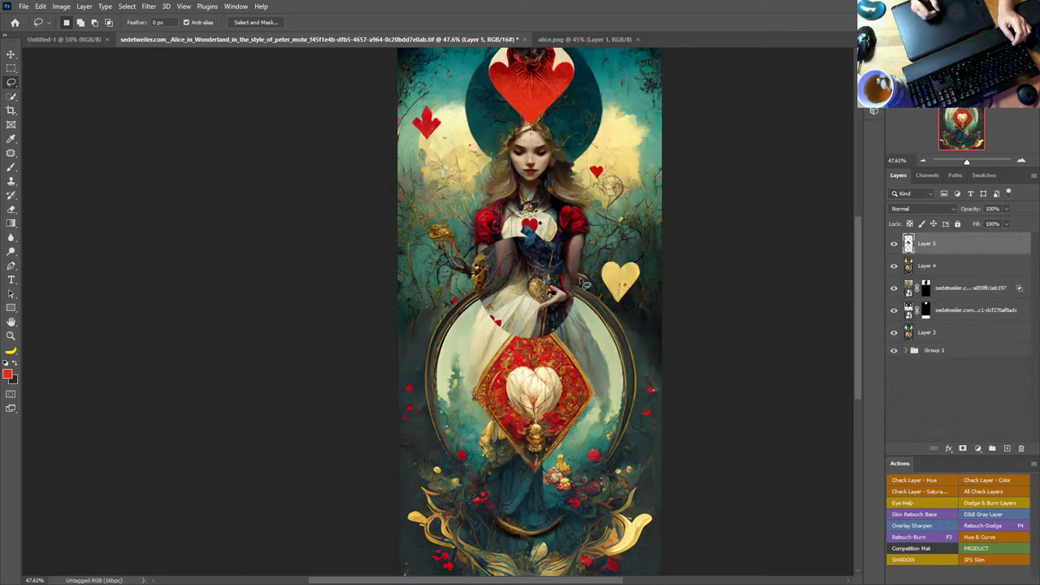
Step: Transform the copied waist patch and reposition it over the standing woman's bodice and skirt
{"action": "key", "text": "z"}
{"action": "mouse_move", "coordinate": [532, 289]}
{"action": "left_mouse_down"}
{"action": "mouse_move", "coordinate": [551, 296]}
{"action": "mouse_move", "coordinate": [515, 291]}
{"action": "mouse_move", "coordinate": [488, 340]}
{"action": "mouse_move", "coordinate": [516, 278]}
{"action": "mouse_move", "coordinate": [560, 235]}
{"action": "mouse_move", "coordinate": [520, 274]}
{"action": "left_mouse_up"}
{"action": "key", "text": "v"}
{"action": "key", "text": "ctrl+t"}
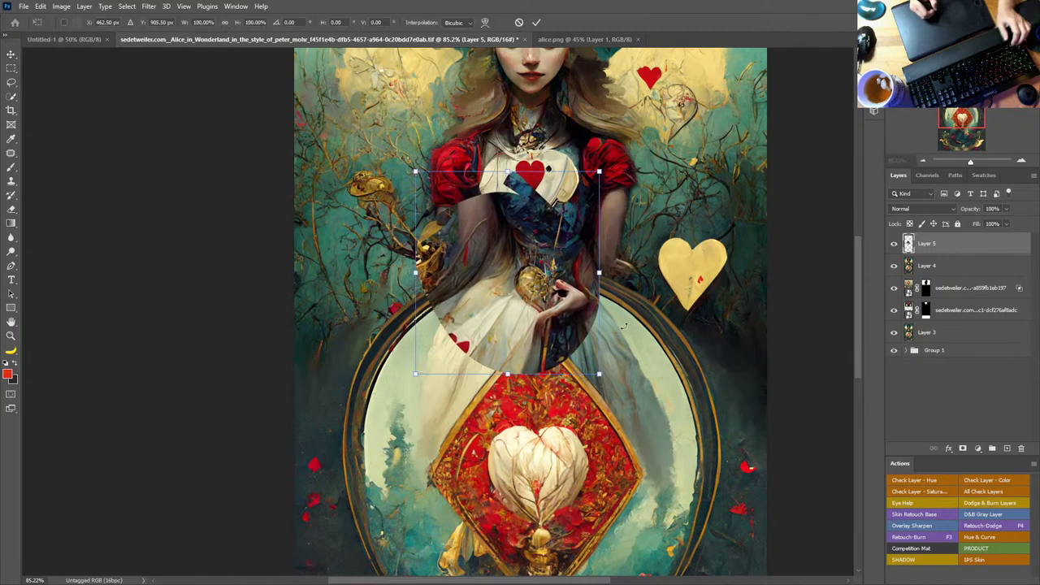
{"action": "left_click_drag", "start_coordinate": [600, 373], "coordinate": [640, 327]}
{"action": "left_click_drag", "start_coordinate": [555, 325], "coordinate": [529, 313]}
{"action": "key", "text": "Return"}
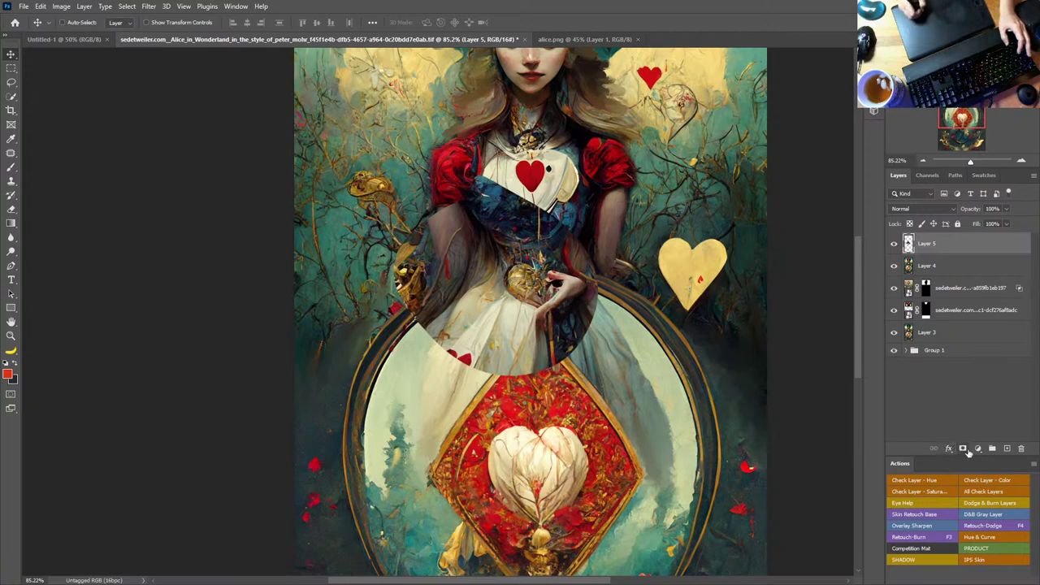
Step: Hide the waist patch with a black layer mask and reveal part of it where the bodice meets the skirt
{"action": "left_click", "coordinate": [963, 448], "text": "alt"}
{"action": "key", "text": "b"}
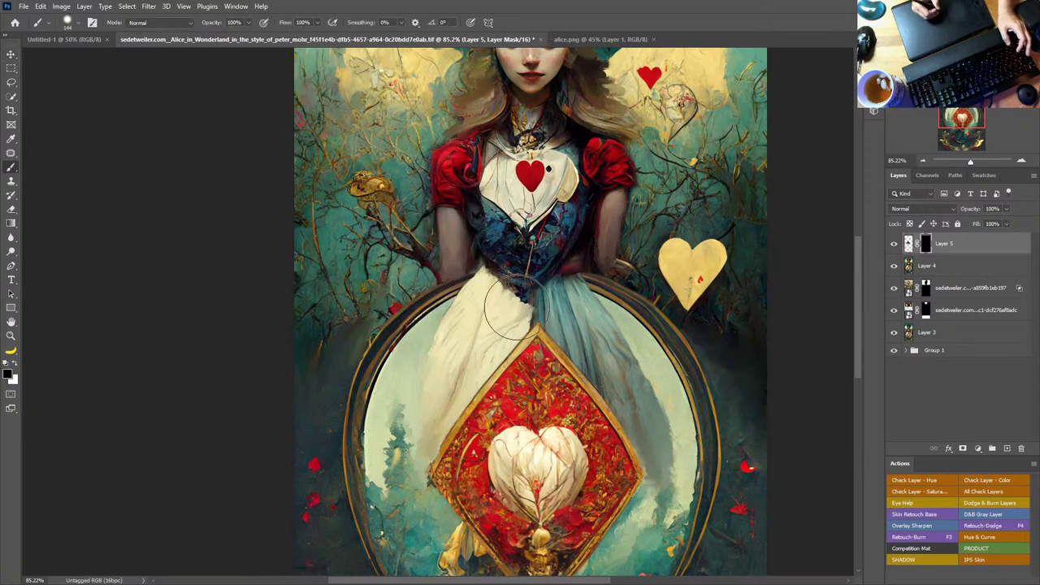
{"action": "key", "text": "x"}
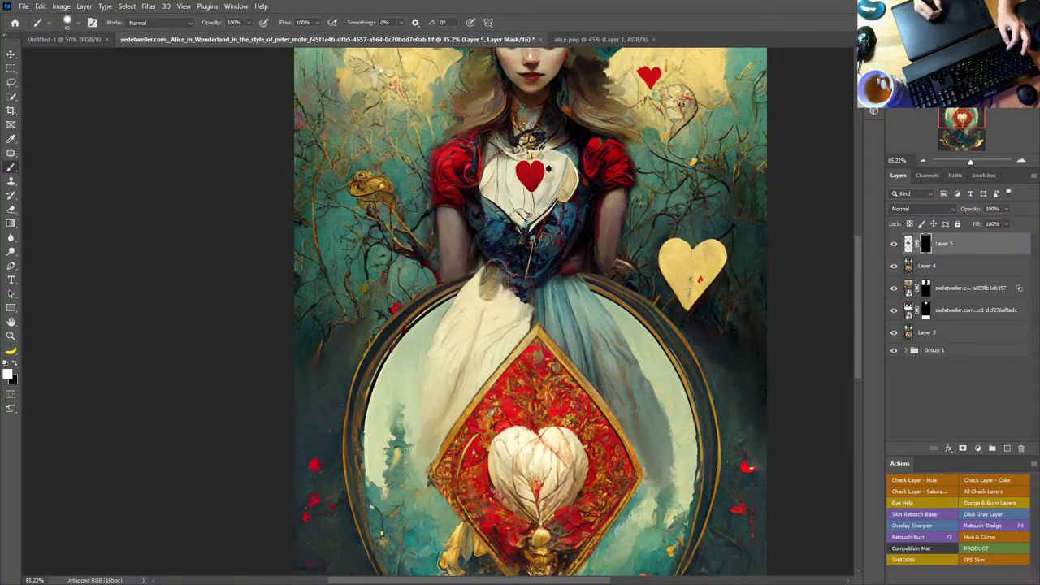
{"action": "mouse_move", "coordinate": [524, 273]}
{"action": "left_mouse_down"}
{"action": "mouse_move", "coordinate": [528, 329]}
{"action": "mouse_move", "coordinate": [558, 344]}
{"action": "mouse_move", "coordinate": [524, 367]}
{"action": "mouse_move", "coordinate": [533, 295]}
{"action": "mouse_move", "coordinate": [538, 307]}
{"action": "left_mouse_up"}
Step: Refine the patch's mask along the white skirt's upper edge with further brush strokes at adjusted brush sizes
{"action": "key", "text": "z"}
{"action": "key", "text": "v"}
{"action": "key", "text": "b"}
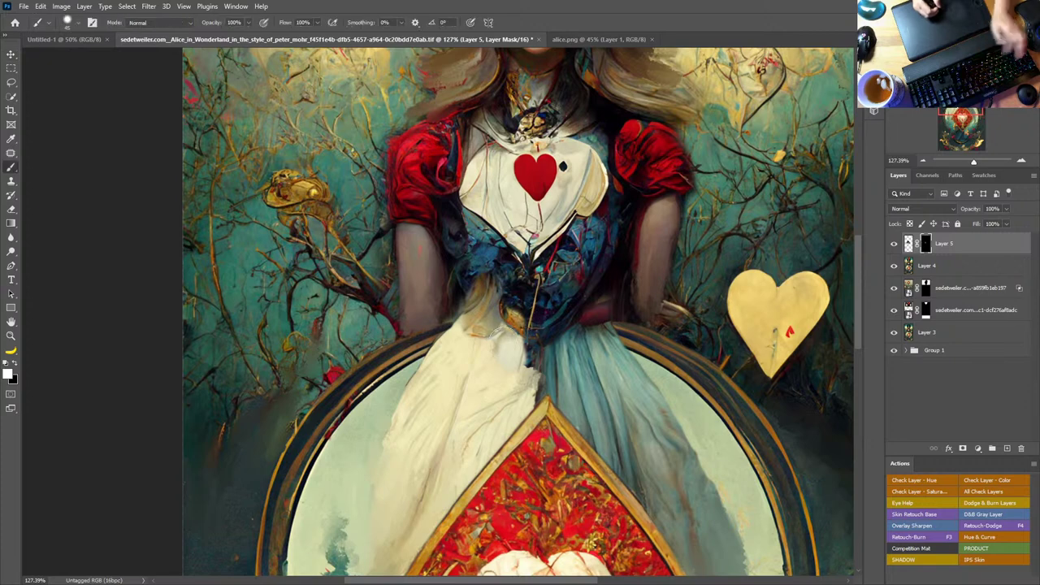
{"action": "mouse_move", "coordinate": [504, 347]}
{"action": "left_mouse_down"}
{"action": "mouse_move", "coordinate": [468, 338]}
{"action": "mouse_move", "coordinate": [471, 352]}
{"action": "mouse_move", "coordinate": [486, 344]}
{"action": "mouse_move", "coordinate": [465, 375]}
{"action": "mouse_move", "coordinate": [451, 373]}
{"action": "mouse_move", "coordinate": [448, 342]}
{"action": "mouse_move", "coordinate": [459, 326]}
{"action": "mouse_move", "coordinate": [452, 373]}
{"action": "mouse_move", "coordinate": [492, 356]}
{"action": "mouse_move", "coordinate": [491, 302]}
{"action": "mouse_move", "coordinate": [498, 366]}
{"action": "mouse_move", "coordinate": [517, 333]}
{"action": "mouse_move", "coordinate": [515, 356]}
{"action": "mouse_move", "coordinate": [506, 339]}
{"action": "mouse_move", "coordinate": [527, 358]}
{"action": "mouse_move", "coordinate": [521, 384]}
{"action": "mouse_move", "coordinate": [510, 324]}
{"action": "mouse_move", "coordinate": [526, 347]}
{"action": "mouse_move", "coordinate": [534, 311]}
{"action": "mouse_move", "coordinate": [514, 322]}
{"action": "mouse_move", "coordinate": [522, 299]}
{"action": "mouse_move", "coordinate": [517, 347]}
{"action": "mouse_move", "coordinate": [534, 290]}
{"action": "mouse_move", "coordinate": [546, 293]}
{"action": "mouse_move", "coordinate": [547, 283]}
{"action": "mouse_move", "coordinate": [522, 290]}
{"action": "mouse_move", "coordinate": [551, 373]}
{"action": "left_mouse_up"}
{"action": "right_click", "coordinate": [474, 355], "text": "alt"}
{"action": "key", "text": "x"}
{"action": "right_click", "coordinate": [473, 364], "text": "alt"}
{"action": "key", "text": "x"}
{"action": "key", "text": "x"}
Step: Undo the mask painting on the waist patch and delete the patch layer
{"action": "key", "text": "ctrl+z"}
{"action": "key", "text": "ctrl+z"}
{"action": "key", "text": "ctrl+z"}
{"action": "key", "text": "ctrl+z"}
{"action": "key", "text": "ctrl+z"}
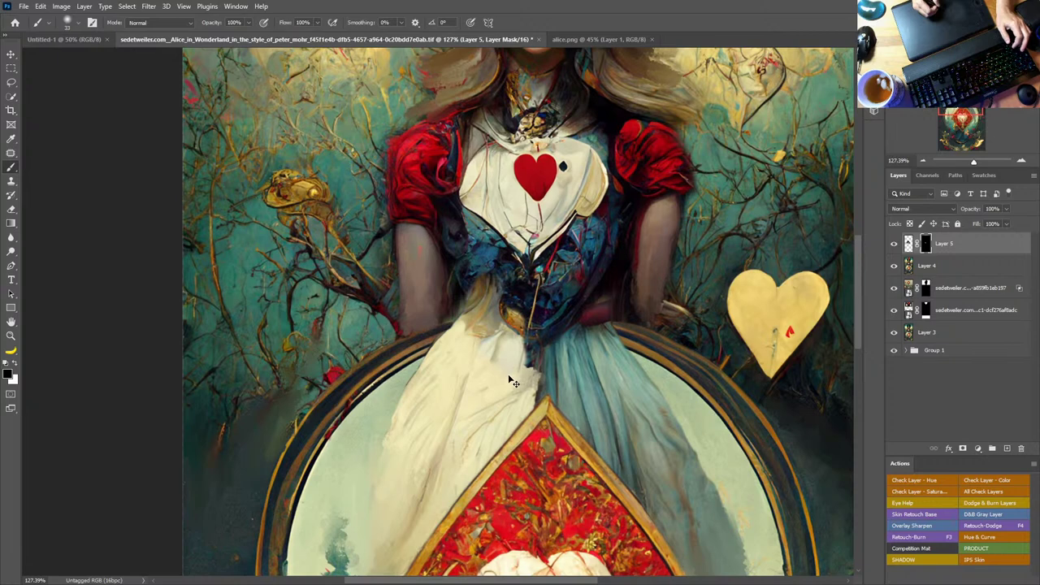
{"action": "key", "text": "ctrl+z"}
{"action": "key", "text": "ctrl+z"}
{"action": "key", "text": "ctrl+z"}
{"action": "key", "text": "ctrl+z"}
{"action": "key", "text": "ctrl+z"}
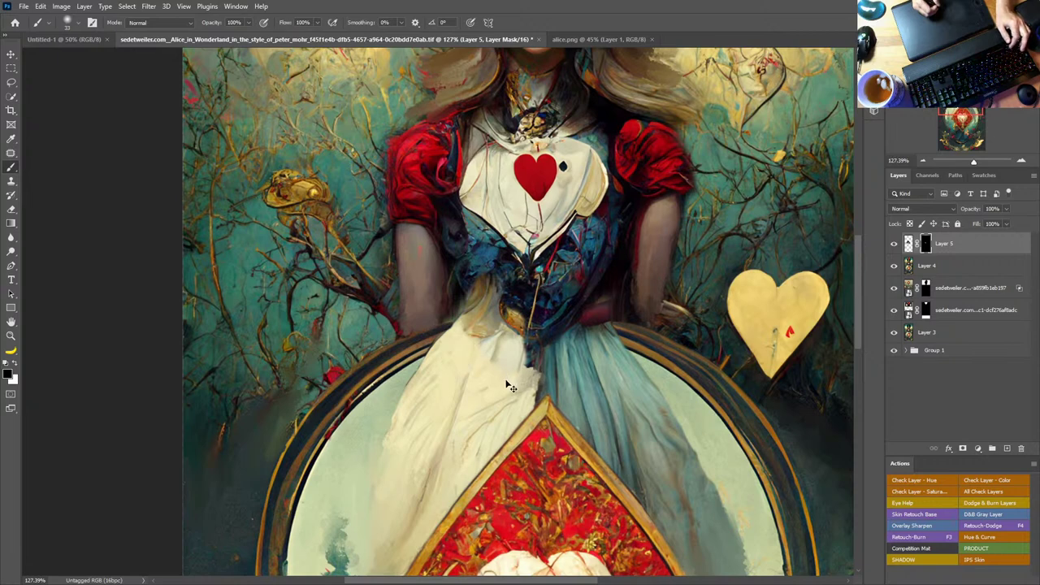
{"action": "key", "text": "ctrl+shift+z"}
{"action": "key", "text": "ctrl+z"}
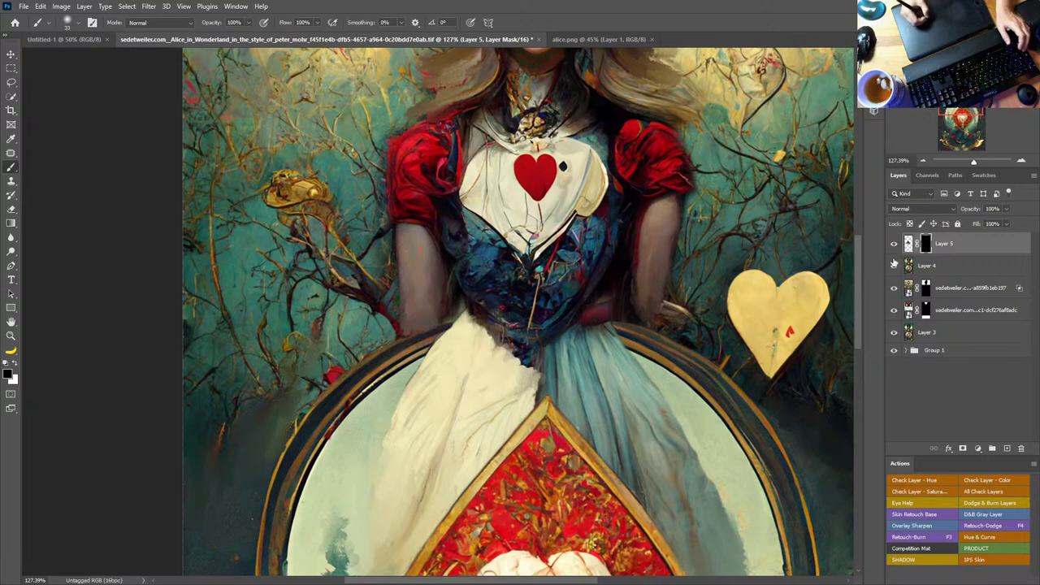
{"action": "left_click", "coordinate": [926, 244], "text": "shift"}
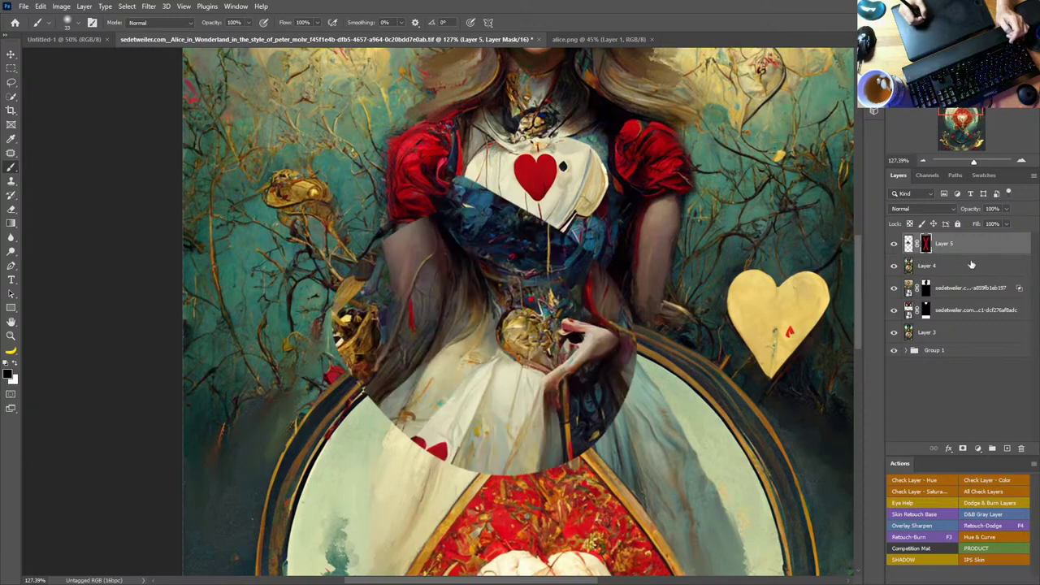
{"action": "left_click_drag", "start_coordinate": [982, 240], "coordinate": [1021, 448]}
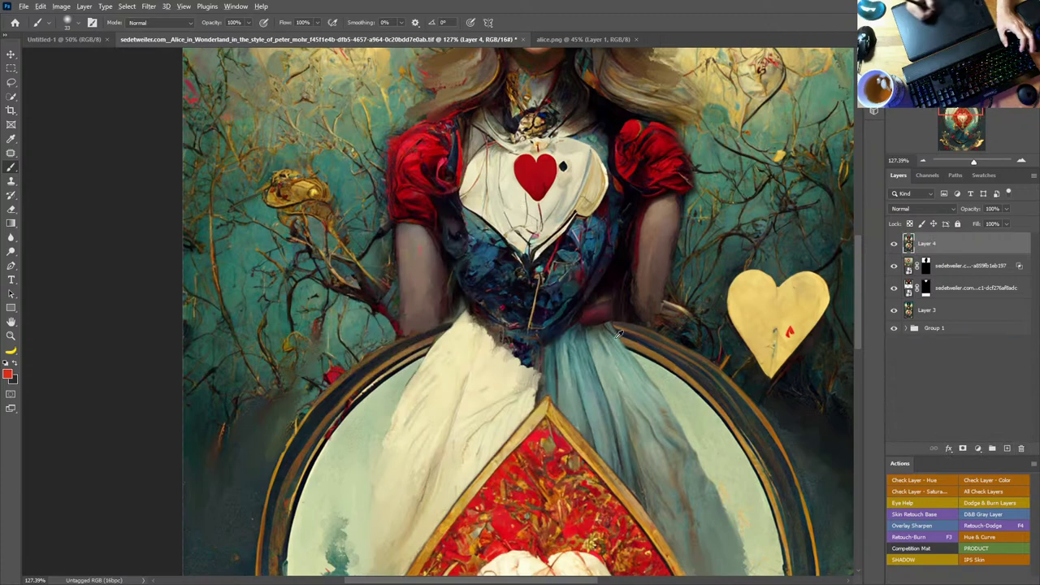
Step: Switch to Bridge and examine the hatted Alice portrait with the gold pendant, magnified in the preview and full screen
{"action": "key", "text": "alt+Tab"}
{"action": "key", "text": "alt+Tab"}
{"action": "key", "text": "alt+Tab"}
{"action": "key", "text": "alt+Tab"}
{"action": "key", "text": "alt+Tab"}
{"action": "key", "text": "alt+Tab"}
{"action": "key", "text": "alt+Tab"}
{"action": "key", "text": "alt+Tab"}
{"action": "key", "text": "alt+Tab"}
{"action": "key", "text": "alt+Tab"}
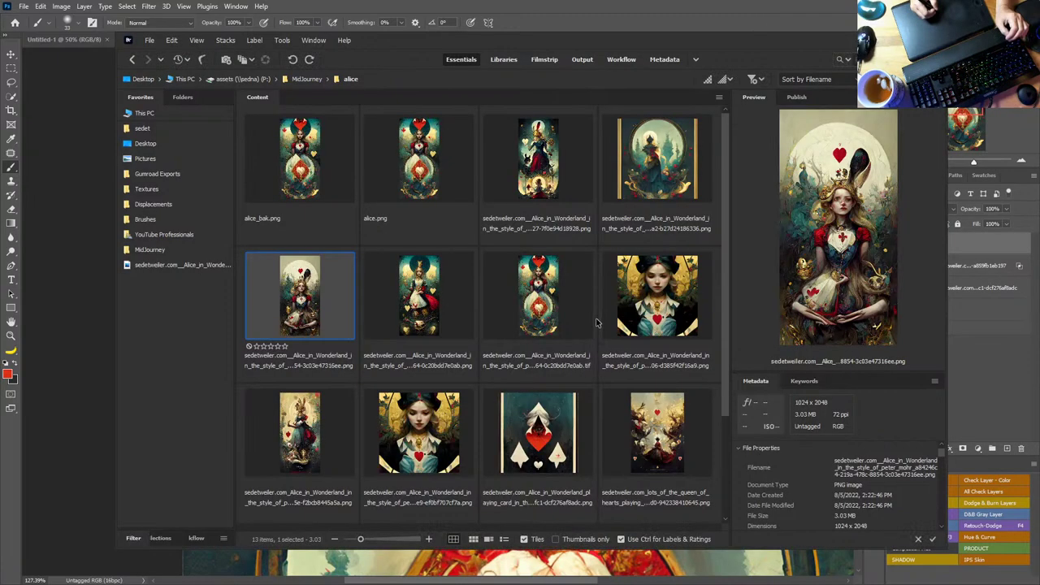
{"action": "left_click", "coordinate": [682, 306]}
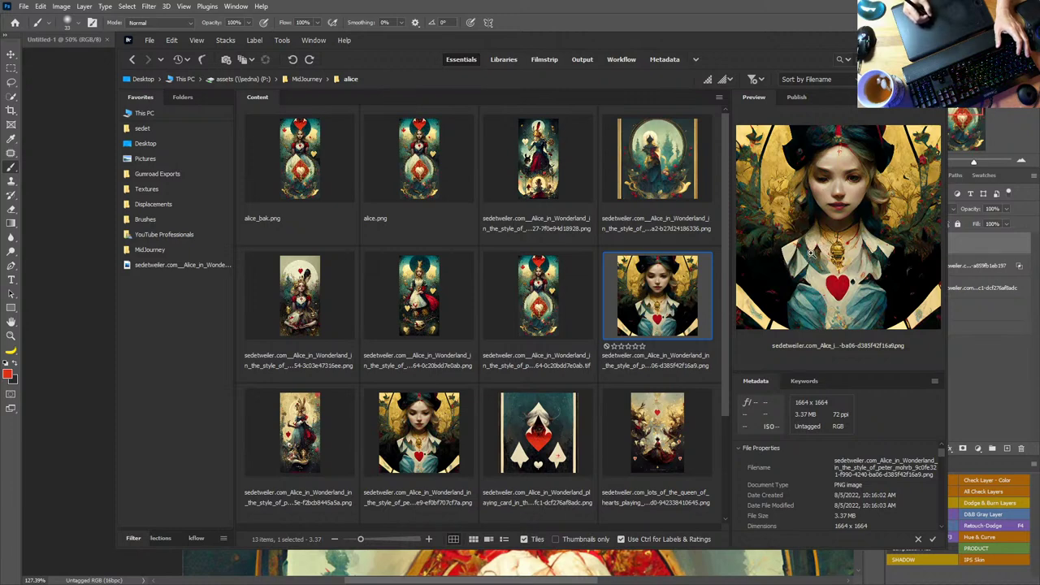
{"action": "left_click", "coordinate": [836, 209]}
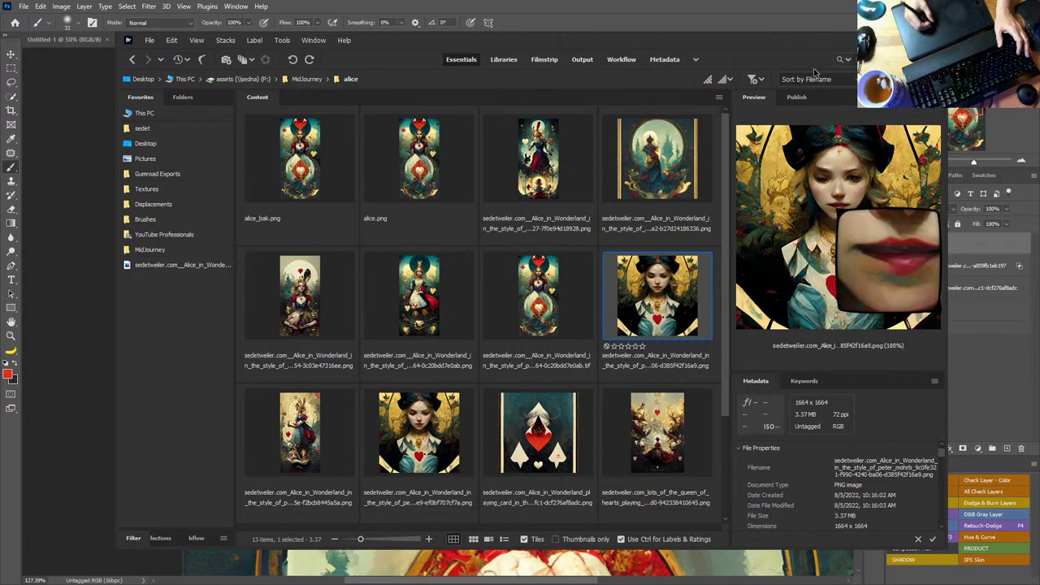
{"action": "left_click_drag", "start_coordinate": [816, 42], "coordinate": [798, 40]}
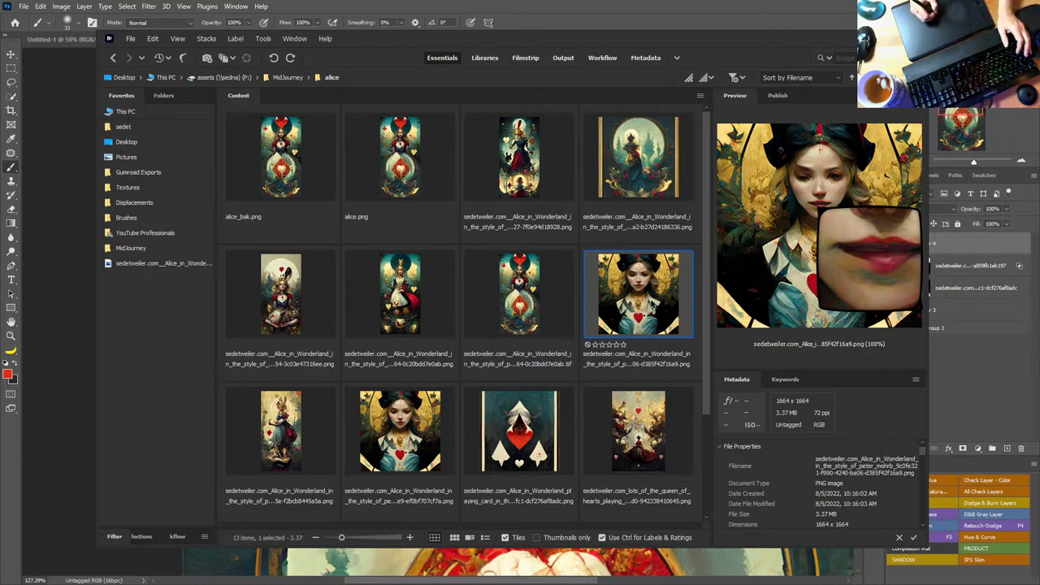
{"action": "key", "text": "space"}
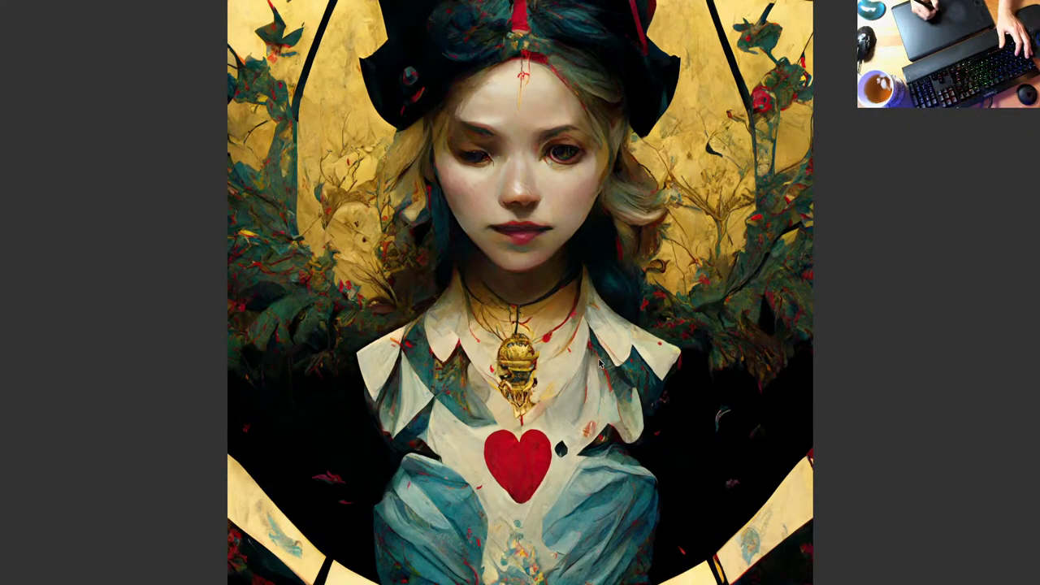
{"action": "key", "text": "space"}
{"action": "key", "text": "space"}
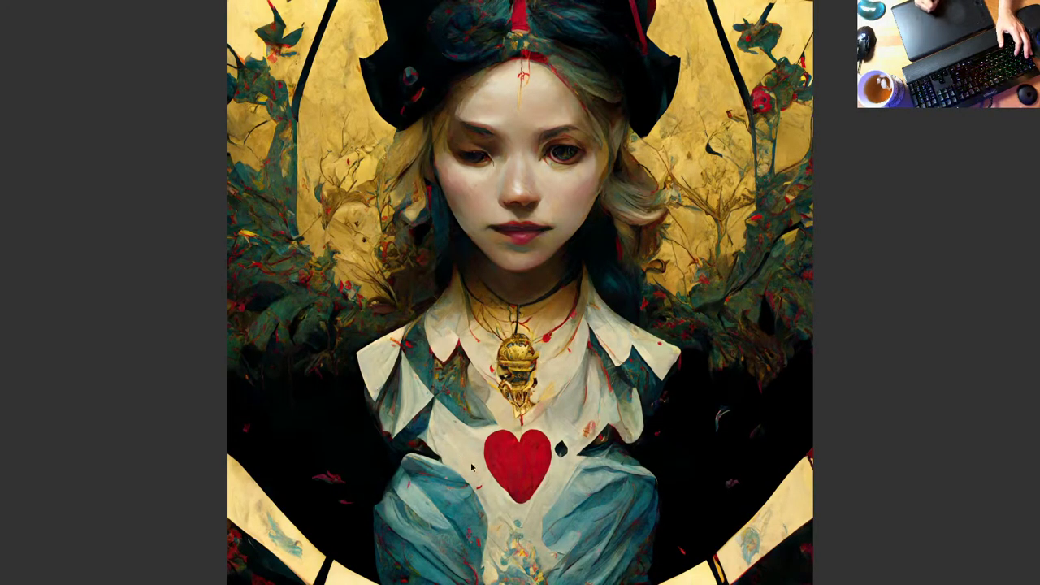
Step: Place the hatted Alice portrait from Bridge into the Photoshop painting, with its collar and bodice over the waist area
{"action": "key", "text": "space"}
{"action": "left_click_drag", "start_coordinate": [842, 38], "coordinate": [673, 463]}
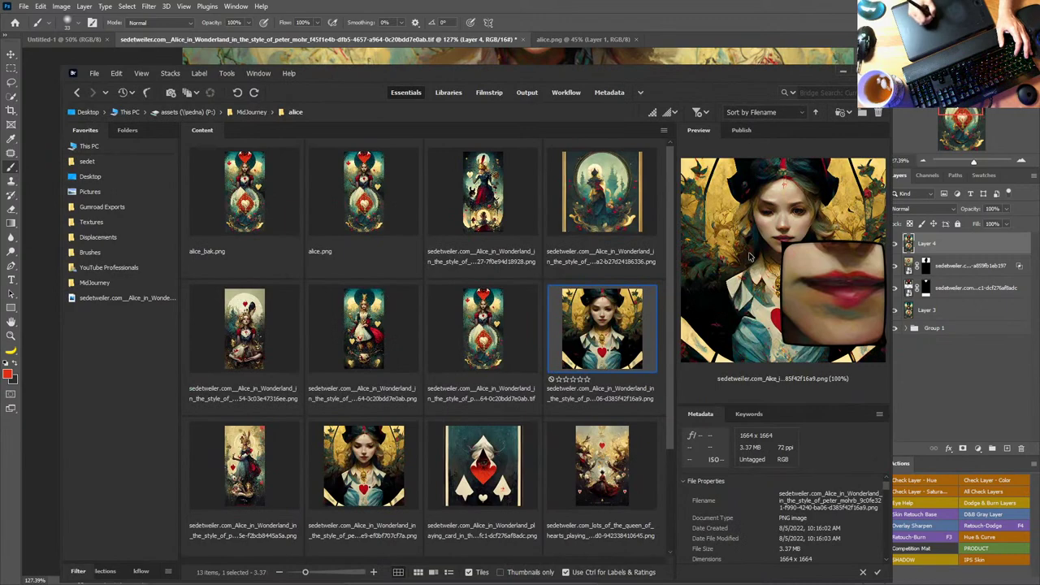
{"action": "left_click_drag", "start_coordinate": [601, 325], "coordinate": [713, 55]}
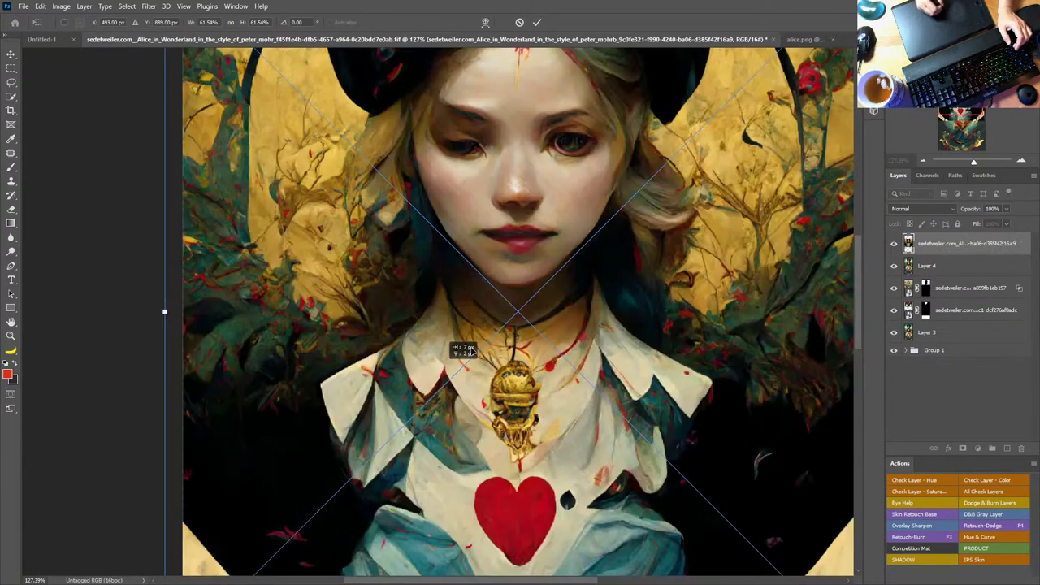
{"action": "left_click_drag", "start_coordinate": [455, 349], "coordinate": [503, 264]}
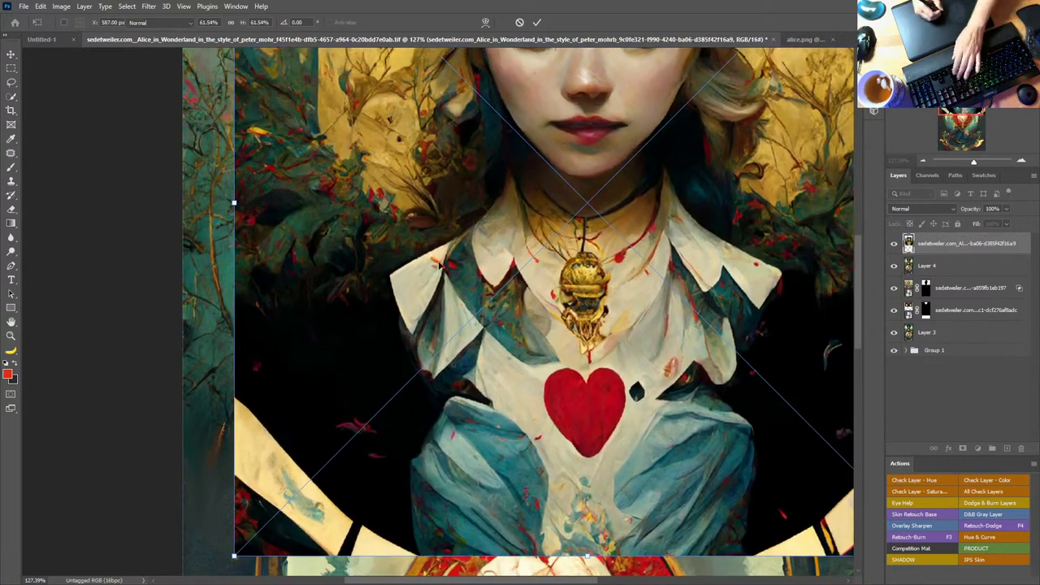
{"action": "key", "text": "Return"}
Step: Copy a lassoed area around the portrait's collar, pendant and heart to a new layer and delete the placed portrait layer
{"action": "left_click", "coordinate": [13, 85]}
{"action": "mouse_move", "coordinate": [504, 218]}
{"action": "left_mouse_down"}
{"action": "mouse_move", "coordinate": [600, 416]}
{"action": "mouse_move", "coordinate": [433, 240]}
{"action": "mouse_move", "coordinate": [589, 396]}
{"action": "mouse_move", "coordinate": [571, 317]}
{"action": "left_mouse_up"}
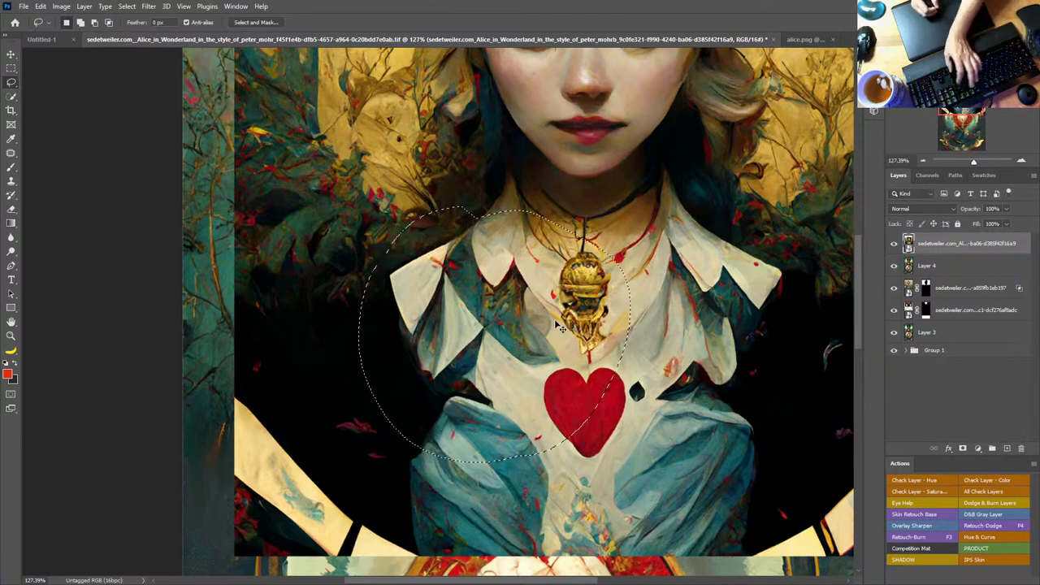
{"action": "key", "text": "ctrl+j"}
{"action": "left_click", "coordinate": [980, 267]}
{"action": "left_click_drag", "start_coordinate": [981, 267], "coordinate": [1021, 448]}
{"action": "key", "text": "v"}
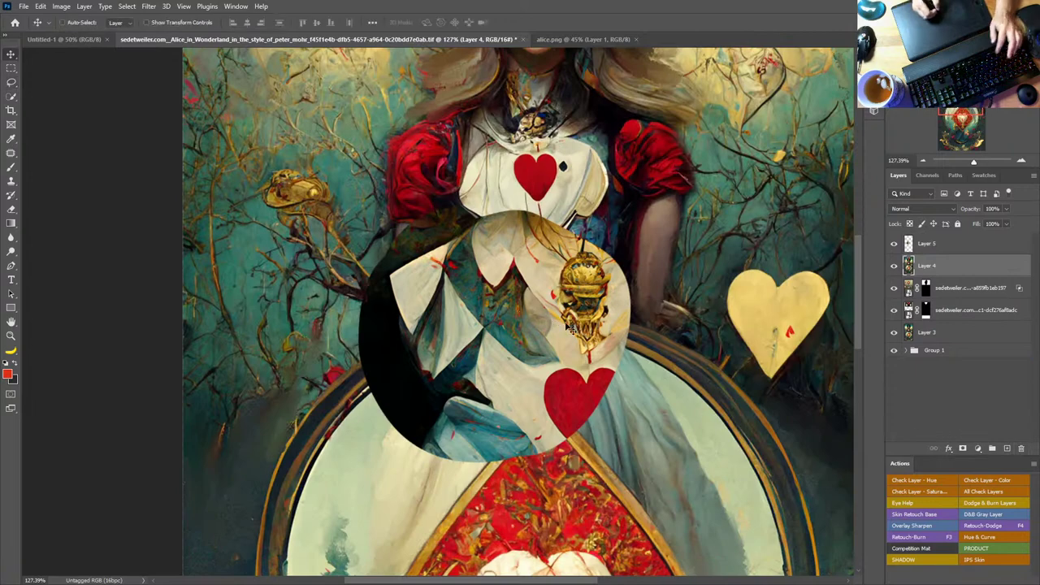
{"action": "mouse_move", "coordinate": [557, 323]}
{"action": "left_mouse_down"}
{"action": "mouse_move", "coordinate": [544, 356]}
{"action": "mouse_move", "coordinate": [567, 346]}
{"action": "left_mouse_up"}
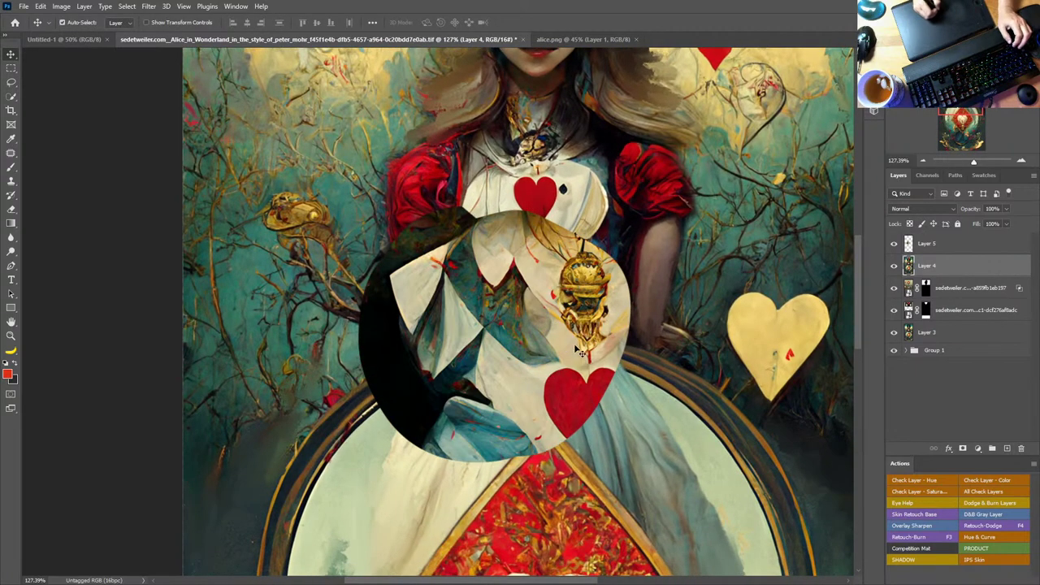
{"action": "key", "text": "ctrl+z"}
Step: Transform the collar patch at 50% layer opacity: scale it to 74.18%, rotate it about -5.19° and position it over the waist
{"action": "left_click", "coordinate": [938, 242]}
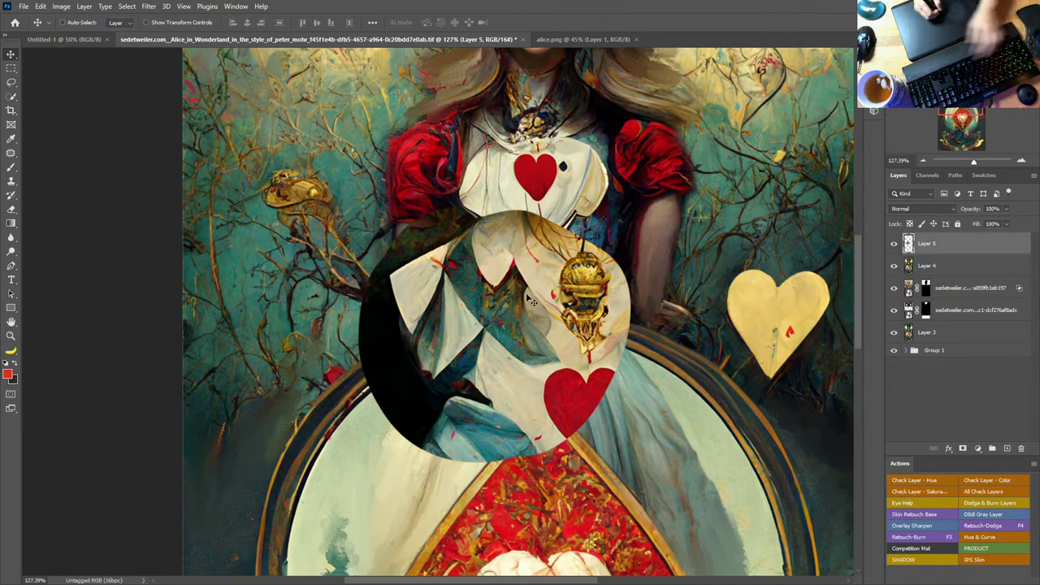
{"action": "key", "text": "5"}
{"action": "key", "text": "ctrl+t"}
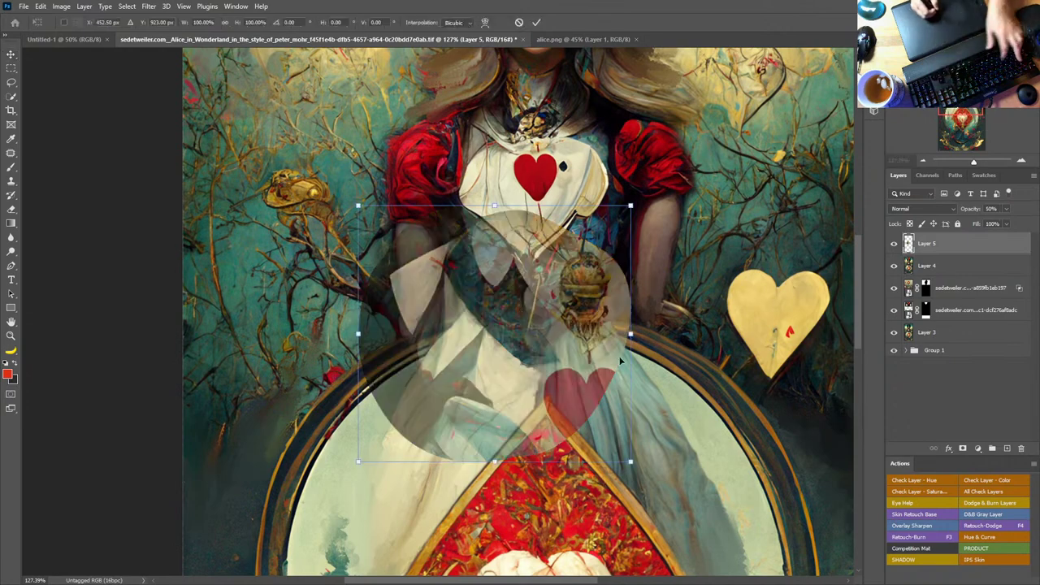
{"action": "left_click_drag", "start_coordinate": [630, 461], "coordinate": [573, 394]}
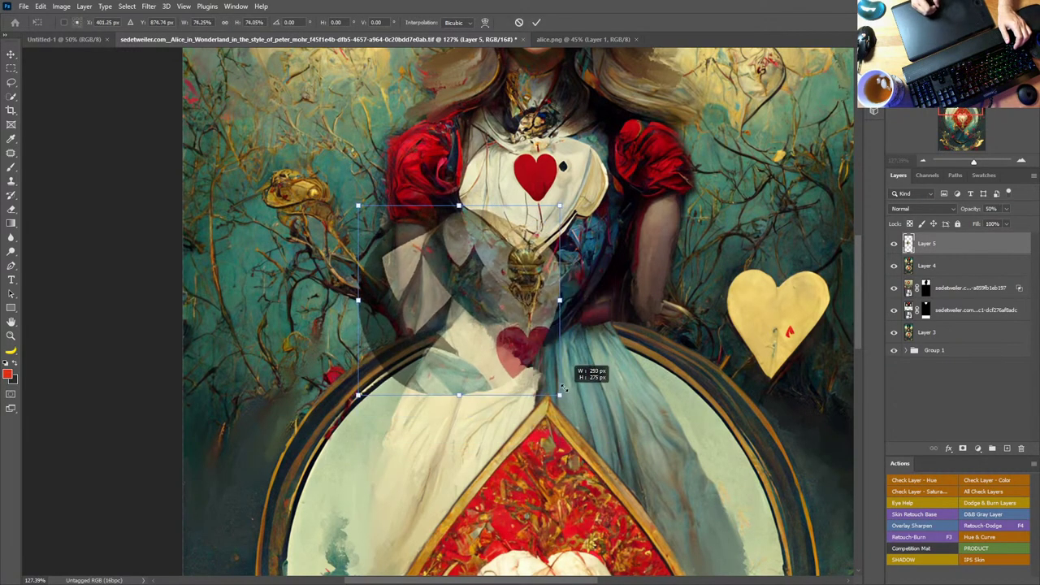
{"action": "left_click_drag", "start_coordinate": [517, 307], "coordinate": [569, 358]}
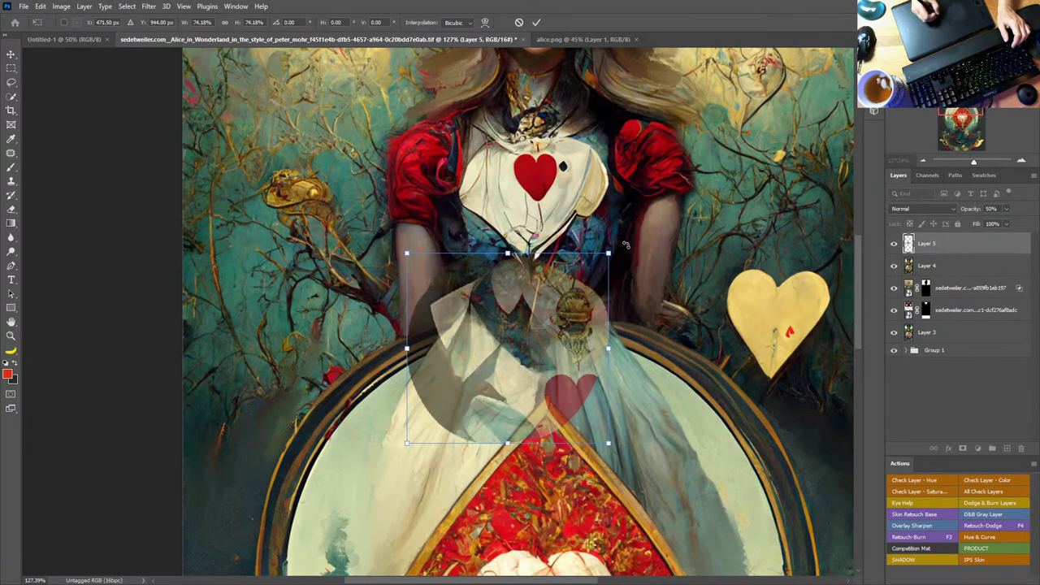
{"action": "left_click_drag", "start_coordinate": [625, 245], "coordinate": [614, 236]}
{"action": "left_click_drag", "start_coordinate": [565, 313], "coordinate": [567, 327]}
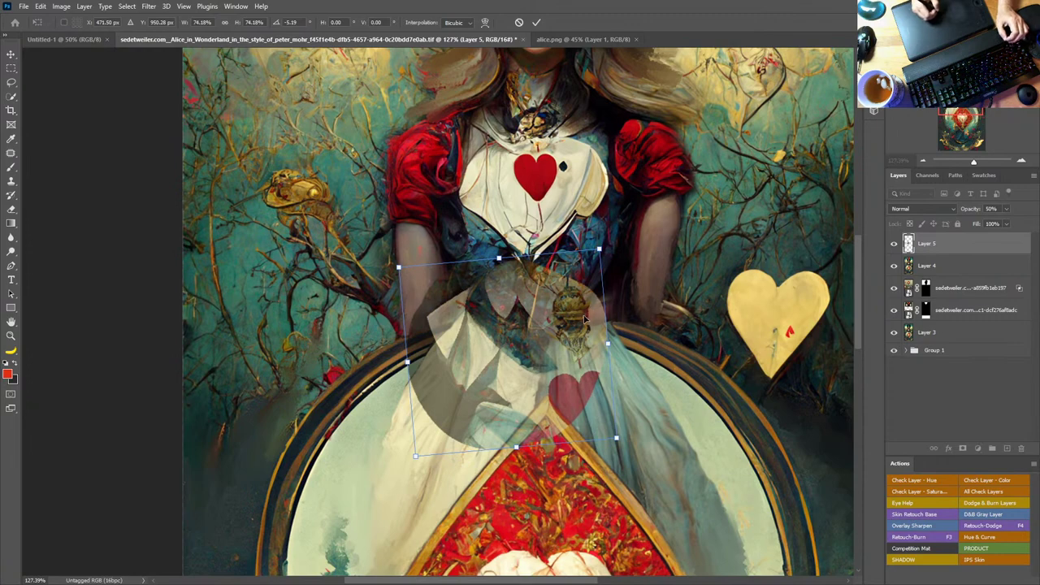
{"action": "key", "text": "Return"}
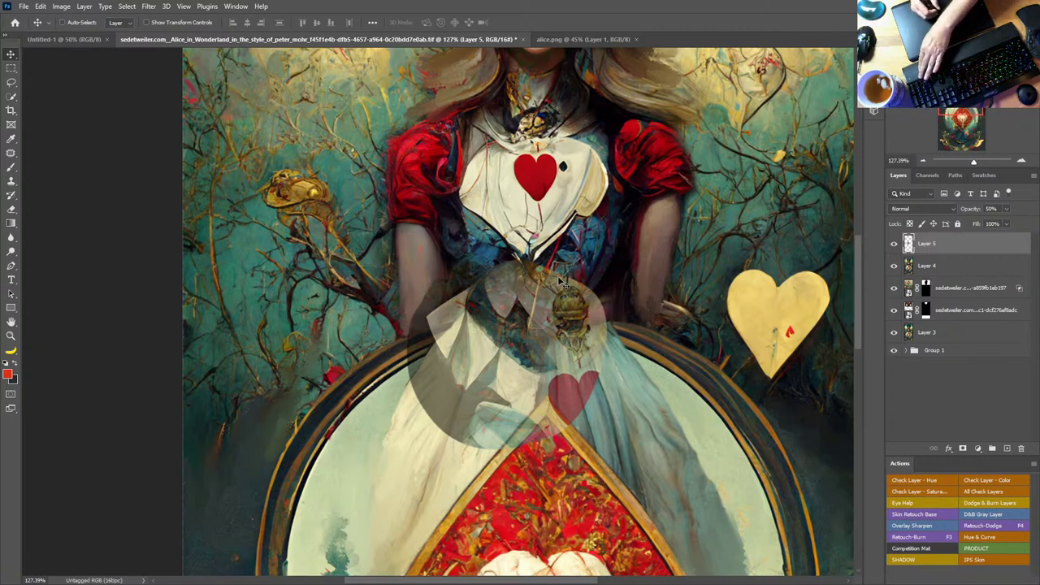
Step: Restore the collar patch to 100% opacity and hide it with a black layer mask
{"action": "key", "text": "0"}
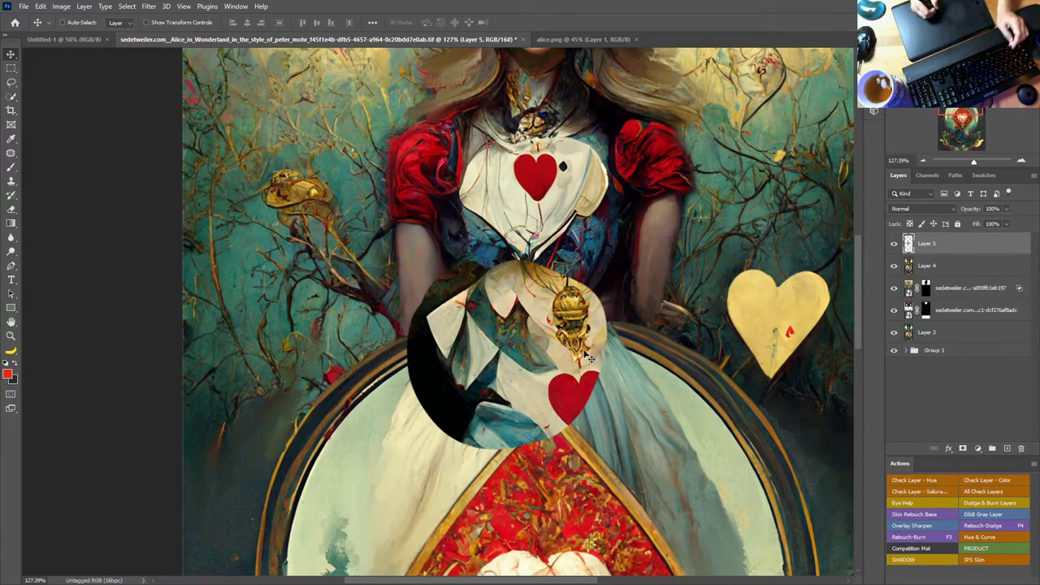
{"action": "key", "text": "z"}
{"action": "left_click_drag", "start_coordinate": [533, 370], "coordinate": [630, 327]}
{"action": "left_click", "coordinate": [963, 448], "text": "alt"}
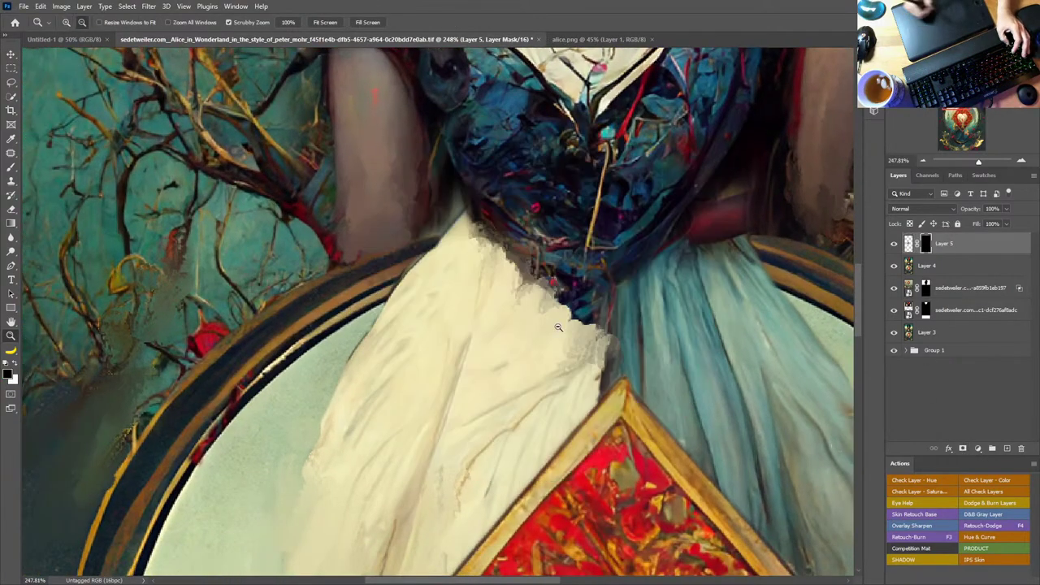
Step: Try revealing the patch over the upper white skirt with a soft 24 px brush, and refill the mask with black
{"action": "key", "text": "b"}
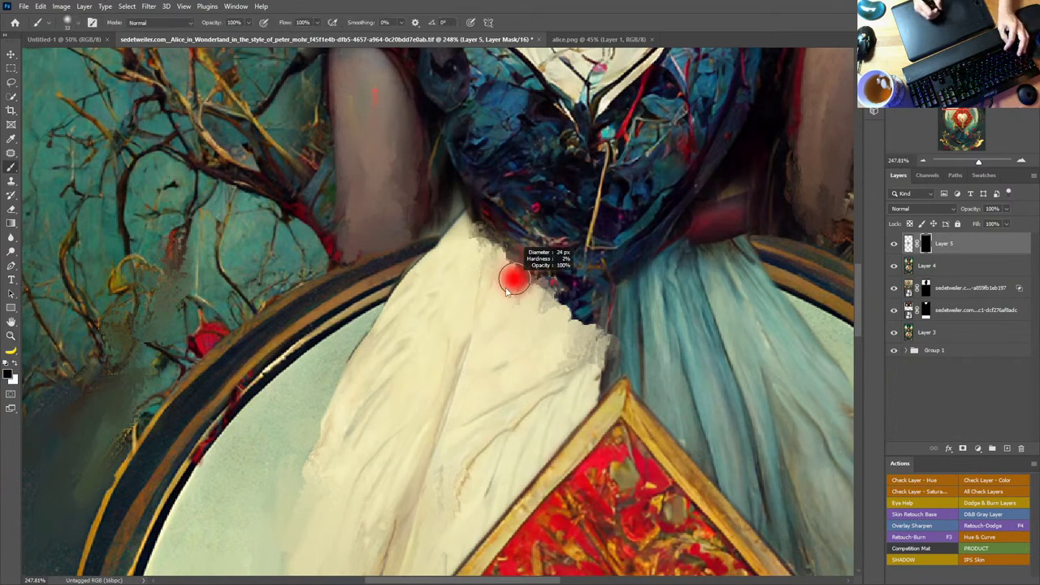
{"action": "key", "text": "x"}
{"action": "mouse_move", "coordinate": [506, 301]}
{"action": "left_mouse_down"}
{"action": "mouse_move", "coordinate": [540, 306]}
{"action": "mouse_move", "coordinate": [513, 294]}
{"action": "mouse_move", "coordinate": [533, 278]}
{"action": "mouse_move", "coordinate": [520, 282]}
{"action": "mouse_move", "coordinate": [535, 306]}
{"action": "mouse_move", "coordinate": [553, 297]}
{"action": "mouse_move", "coordinate": [539, 293]}
{"action": "mouse_move", "coordinate": [515, 312]}
{"action": "mouse_move", "coordinate": [463, 234]}
{"action": "mouse_move", "coordinate": [452, 262]}
{"action": "mouse_move", "coordinate": [460, 308]}
{"action": "mouse_move", "coordinate": [488, 302]}
{"action": "mouse_move", "coordinate": [511, 319]}
{"action": "mouse_move", "coordinate": [541, 320]}
{"action": "mouse_move", "coordinate": [541, 307]}
{"action": "mouse_move", "coordinate": [557, 350]}
{"action": "mouse_move", "coordinate": [546, 355]}
{"action": "mouse_move", "coordinate": [542, 386]}
{"action": "mouse_move", "coordinate": [567, 362]}
{"action": "mouse_move", "coordinate": [531, 348]}
{"action": "mouse_move", "coordinate": [504, 309]}
{"action": "mouse_move", "coordinate": [456, 308]}
{"action": "mouse_move", "coordinate": [480, 403]}
{"action": "mouse_move", "coordinate": [455, 382]}
{"action": "left_mouse_up"}
{"action": "key", "text": "x"}
{"action": "key", "text": "x"}
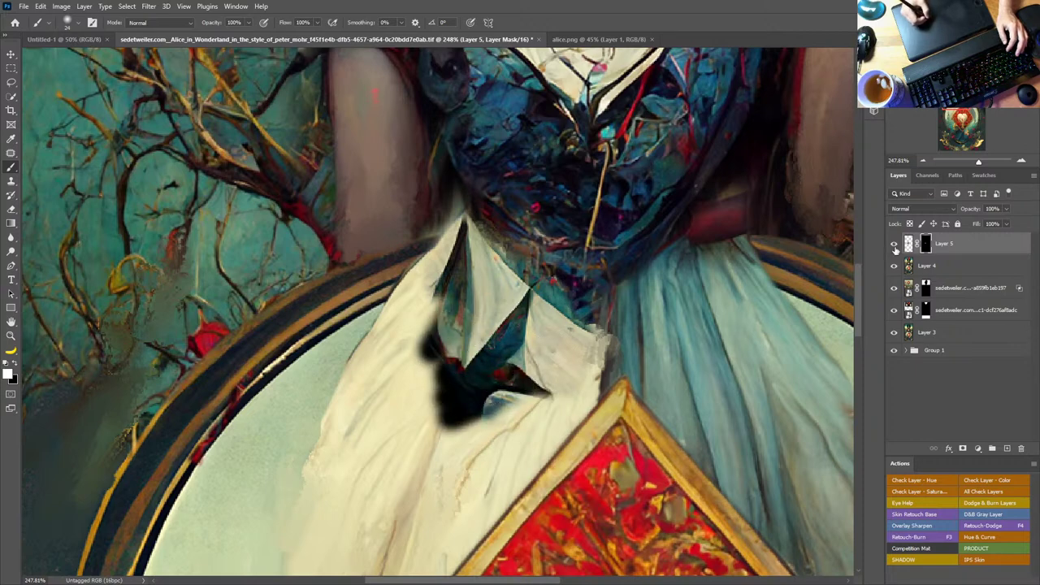
{"action": "key", "text": "ctrl+BackSpace"}
Step: Paint the patch's mask to reveal its green fabric between the bodice and the white skirt's upper edge
{"action": "mouse_move", "coordinate": [504, 241]}
{"action": "left_mouse_down"}
{"action": "mouse_move", "coordinate": [561, 301]}
{"action": "mouse_move", "coordinate": [597, 317]}
{"action": "mouse_move", "coordinate": [590, 266]}
{"action": "mouse_move", "coordinate": [561, 269]}
{"action": "left_mouse_up"}
{"action": "mouse_move", "coordinate": [472, 228]}
{"action": "left_mouse_down"}
{"action": "mouse_move", "coordinate": [479, 247]}
{"action": "mouse_move", "coordinate": [487, 242]}
{"action": "left_mouse_up"}
{"action": "left_click_drag", "start_coordinate": [493, 237], "coordinate": [499, 239]}
{"action": "mouse_move", "coordinate": [492, 236]}
{"action": "left_mouse_down"}
{"action": "mouse_move", "coordinate": [465, 217]}
{"action": "mouse_move", "coordinate": [457, 227]}
{"action": "mouse_move", "coordinate": [469, 251]}
{"action": "left_mouse_up"}
{"action": "key", "text": "x"}
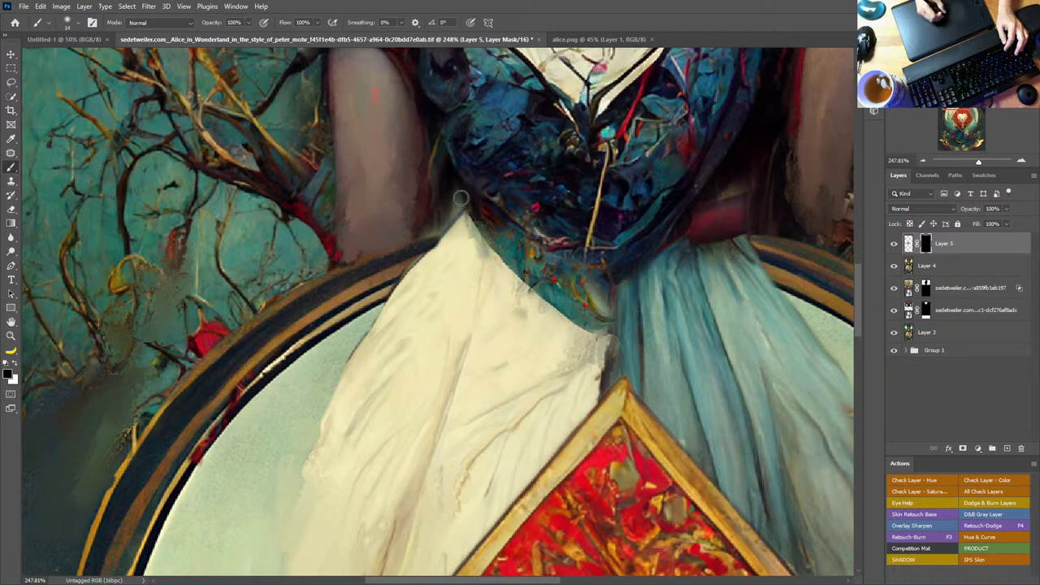
Step: Reveal the patch's white collar point where the white skirt meets the bodice and the arm
{"action": "mouse_move", "coordinate": [455, 188]}
{"action": "left_mouse_down"}
{"action": "mouse_move", "coordinate": [420, 185]}
{"action": "mouse_move", "coordinate": [436, 210]}
{"action": "mouse_move", "coordinate": [390, 230]}
{"action": "left_mouse_up"}
{"action": "key", "text": "x"}
{"action": "mouse_move", "coordinate": [435, 205]}
{"action": "left_mouse_down"}
{"action": "mouse_move", "coordinate": [398, 244]}
{"action": "mouse_move", "coordinate": [442, 232]}
{"action": "mouse_move", "coordinate": [434, 242]}
{"action": "mouse_move", "coordinate": [461, 211]}
{"action": "mouse_move", "coordinate": [413, 260]}
{"action": "left_mouse_up"}
Step: Mask out the patch's dark fringe around the collar point, next to the arm and the hoop, with a resized brush
{"action": "right_click", "coordinate": [421, 260], "text": "alt"}
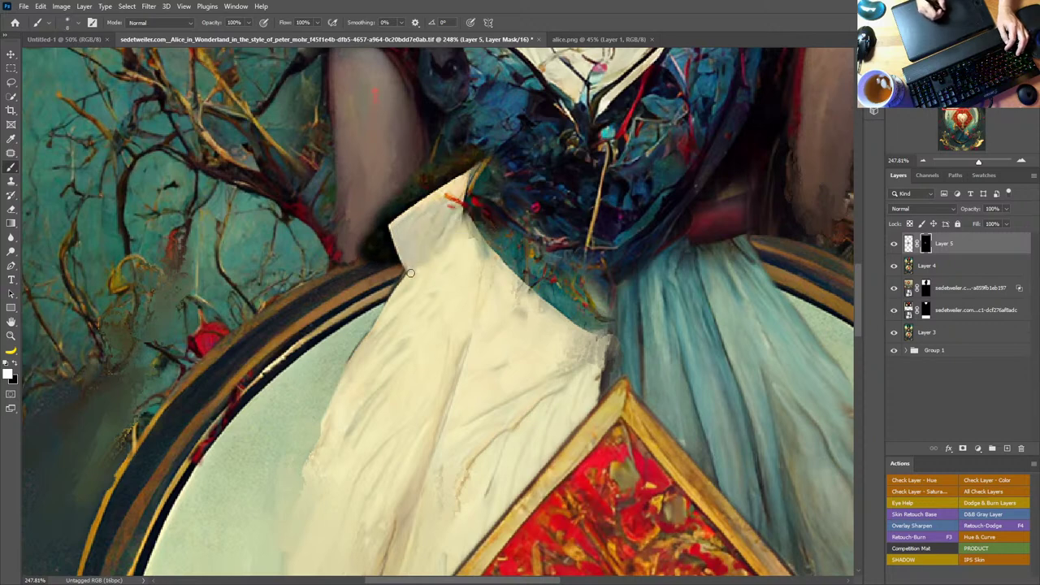
{"action": "mouse_move", "coordinate": [391, 201]}
{"action": "left_mouse_down"}
{"action": "mouse_move", "coordinate": [445, 178]}
{"action": "mouse_move", "coordinate": [413, 186]}
{"action": "mouse_move", "coordinate": [459, 151]}
{"action": "mouse_move", "coordinate": [402, 210]}
{"action": "left_mouse_up"}
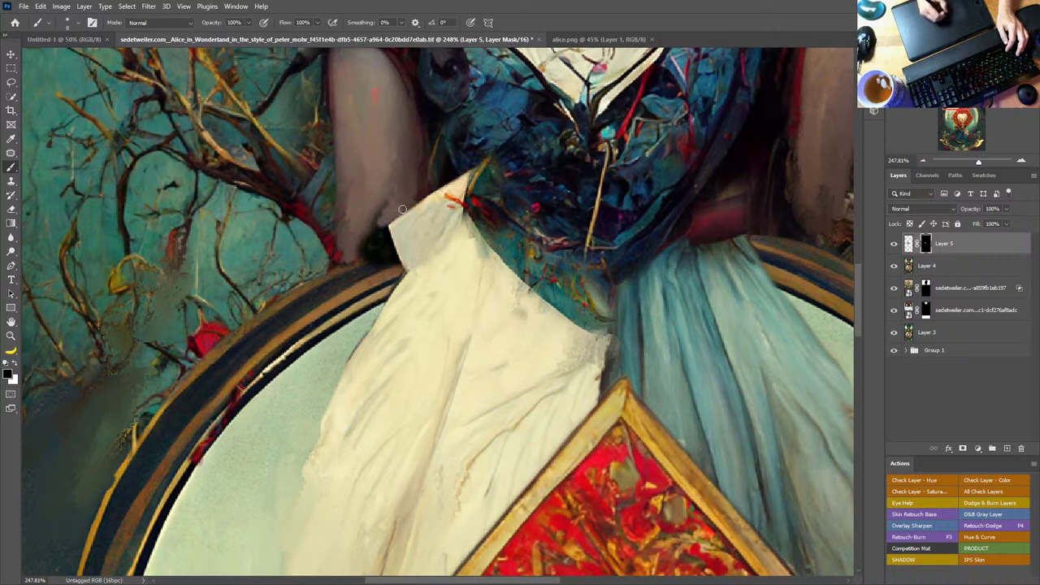
{"action": "key", "text": "ctrl+z"}
{"action": "right_click", "coordinate": [430, 186], "text": "alt"}
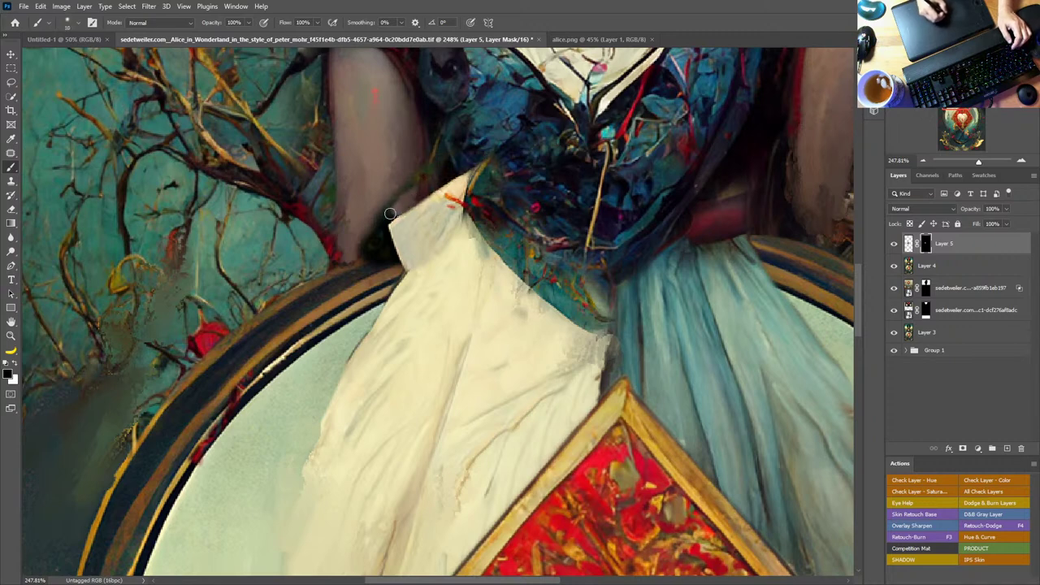
{"action": "mouse_move", "coordinate": [390, 214]}
{"action": "left_mouse_down"}
{"action": "mouse_move", "coordinate": [417, 192]}
{"action": "mouse_move", "coordinate": [438, 152]}
{"action": "mouse_move", "coordinate": [379, 201]}
{"action": "mouse_move", "coordinate": [397, 189]}
{"action": "mouse_move", "coordinate": [371, 223]}
{"action": "mouse_move", "coordinate": [394, 264]}
{"action": "mouse_move", "coordinate": [379, 264]}
{"action": "mouse_move", "coordinate": [364, 243]}
{"action": "left_mouse_up"}
Step: Refine the patch's mask at the white skirt's tip, between the bodice point and the blue skirt
{"action": "left_click_drag", "start_coordinate": [534, 269], "coordinate": [443, 308]}
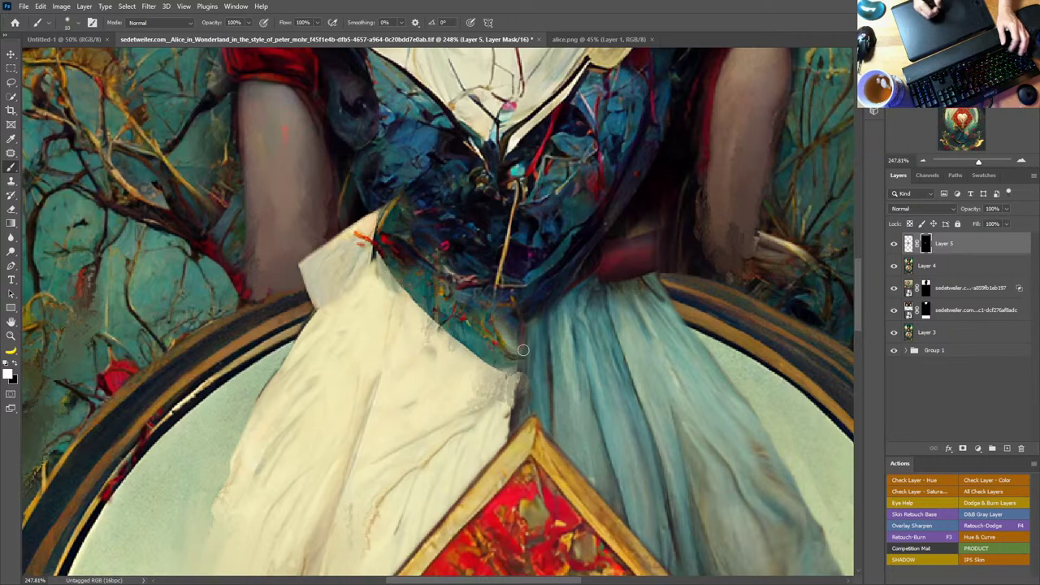
{"action": "mouse_move", "coordinate": [547, 361]}
{"action": "left_mouse_down"}
{"action": "mouse_move", "coordinate": [541, 265]}
{"action": "mouse_move", "coordinate": [509, 271]}
{"action": "left_mouse_up"}
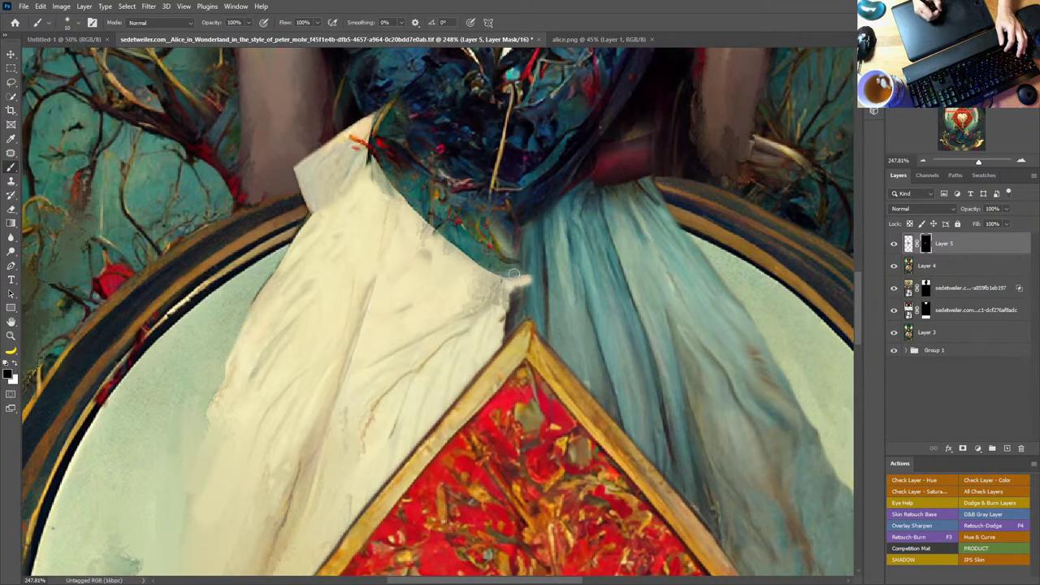
{"action": "mouse_move", "coordinate": [511, 277]}
{"action": "left_mouse_down"}
{"action": "mouse_move", "coordinate": [502, 346]}
{"action": "mouse_move", "coordinate": [484, 322]}
{"action": "mouse_move", "coordinate": [514, 368]}
{"action": "mouse_move", "coordinate": [421, 290]}
{"action": "mouse_move", "coordinate": [473, 340]}
{"action": "mouse_move", "coordinate": [514, 351]}
{"action": "mouse_move", "coordinate": [458, 347]}
{"action": "mouse_move", "coordinate": [454, 328]}
{"action": "mouse_move", "coordinate": [512, 395]}
{"action": "mouse_move", "coordinate": [501, 354]}
{"action": "mouse_move", "coordinate": [485, 359]}
{"action": "mouse_move", "coordinate": [470, 323]}
{"action": "mouse_move", "coordinate": [422, 293]}
{"action": "left_mouse_up"}
{"action": "right_click", "coordinate": [501, 349], "text": "alt"}
{"action": "key", "text": "x"}
{"action": "mouse_move", "coordinate": [511, 353]}
{"action": "left_mouse_down"}
{"action": "mouse_move", "coordinate": [502, 330]}
{"action": "mouse_move", "coordinate": [397, 261]}
{"action": "left_mouse_up"}
Step: Check the whole figure and step back through the latest mask edits around the lower point of the bodice
{"action": "key", "text": "z"}
{"action": "left_click_drag", "start_coordinate": [566, 372], "coordinate": [476, 442]}
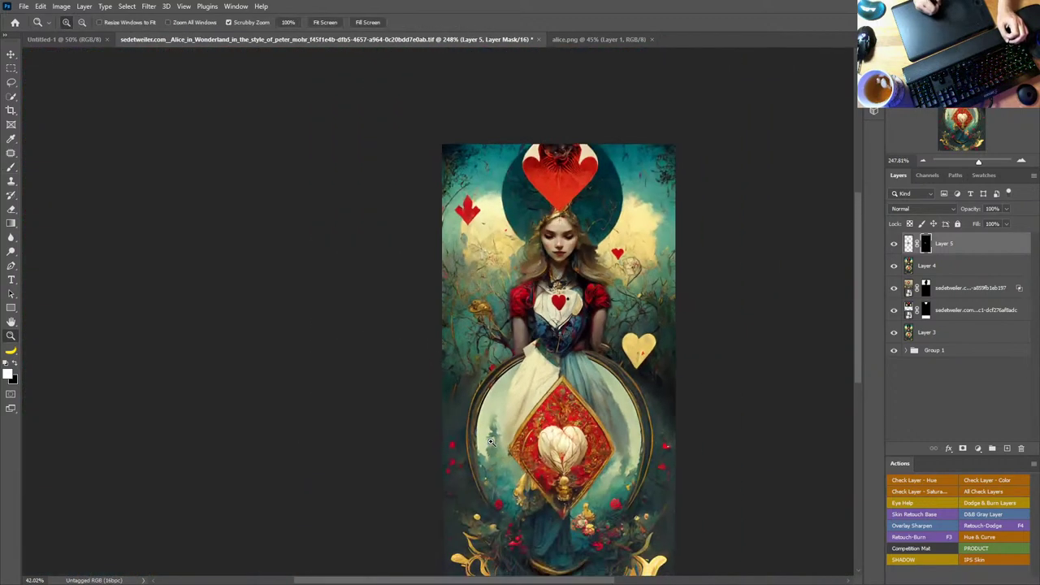
{"action": "mouse_move", "coordinate": [527, 379]}
{"action": "left_mouse_down"}
{"action": "mouse_move", "coordinate": [646, 318]}
{"action": "mouse_move", "coordinate": [428, 386]}
{"action": "left_mouse_up"}
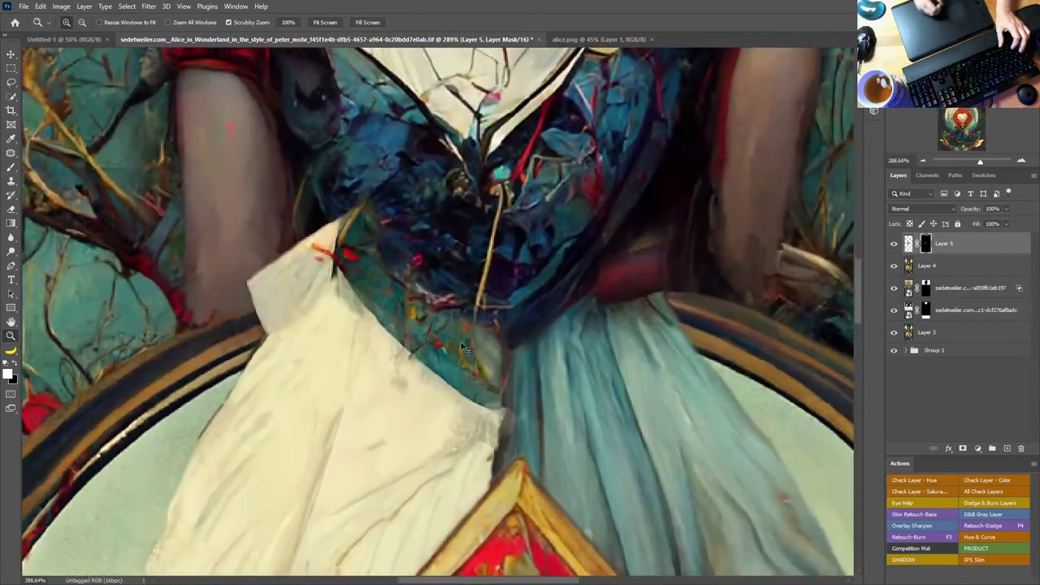
{"action": "key", "text": "ctrl+z"}
{"action": "key", "text": "ctrl+z"}
{"action": "key", "text": "ctrl+z"}
{"action": "key", "text": "ctrl+z"}
{"action": "key", "text": "ctrl+z"}
{"action": "key", "text": "ctrl+z"}
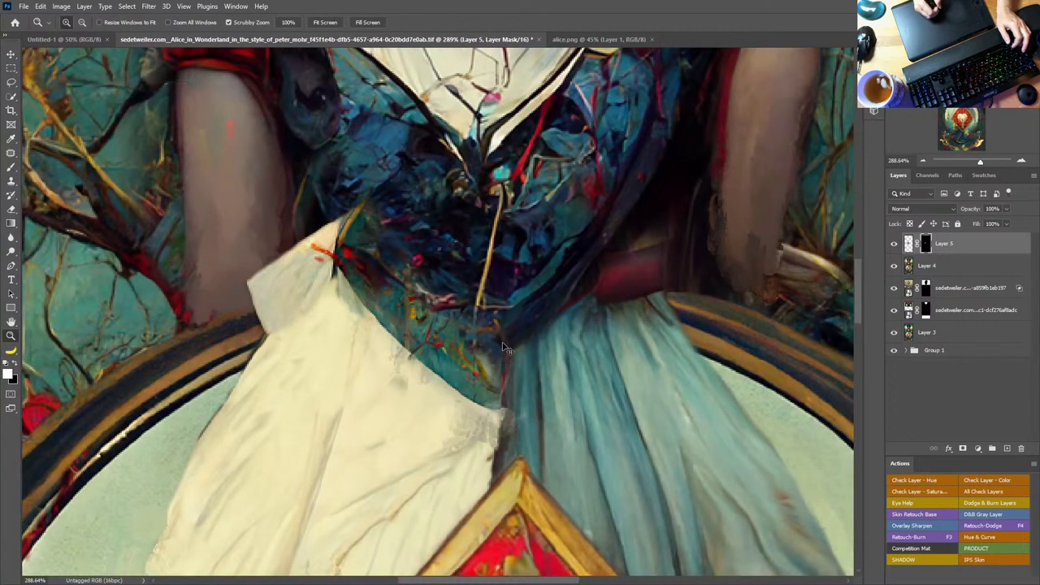
Step: On a new layer above Layer 4, clone dark bodice texture over the light specks along the bodice's lower edge
{"action": "key", "text": "b"}
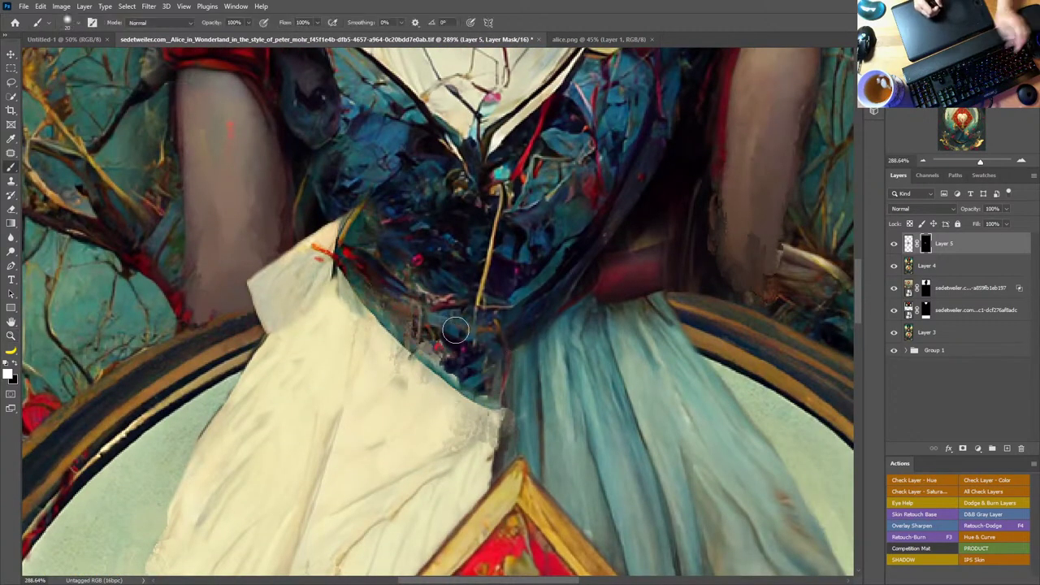
{"action": "key", "text": "s"}
{"action": "key", "text": "alt+bracketleft"}
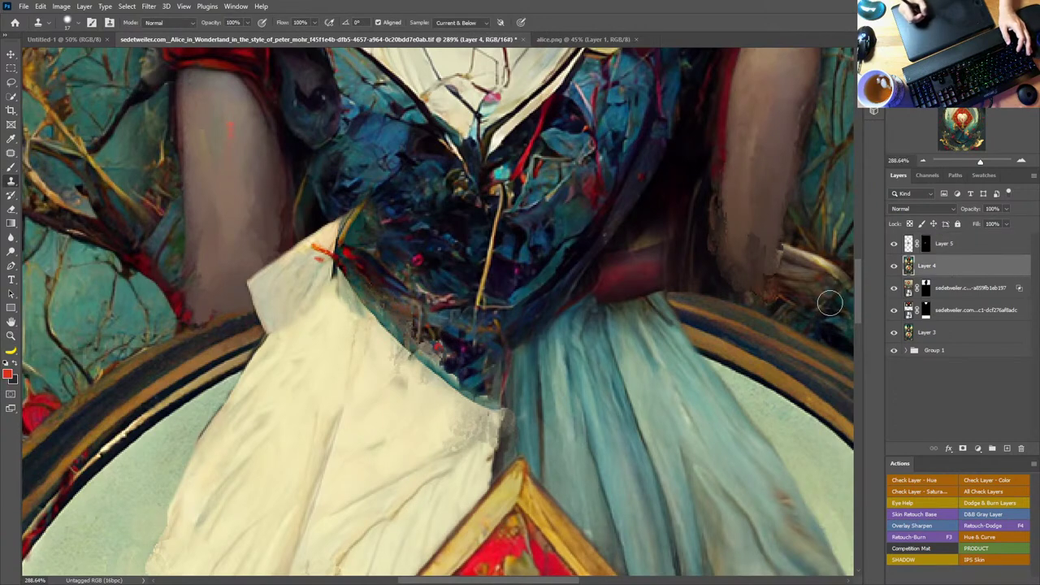
{"action": "left_click", "coordinate": [1006, 449]}
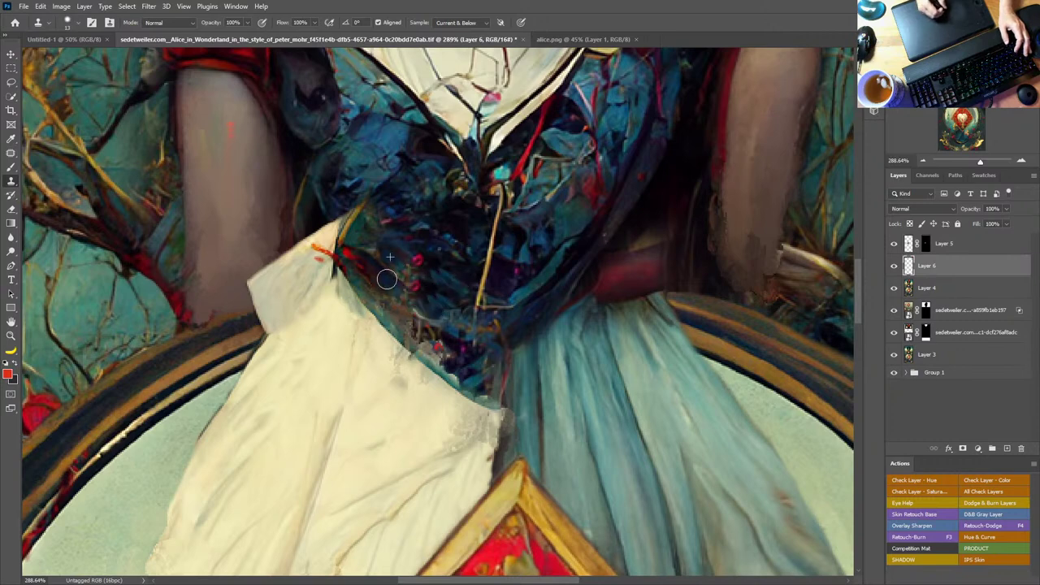
{"action": "mouse_move", "coordinate": [374, 273]}
{"action": "left_mouse_down"}
{"action": "mouse_move", "coordinate": [372, 304]}
{"action": "mouse_move", "coordinate": [422, 347]}
{"action": "left_mouse_up"}
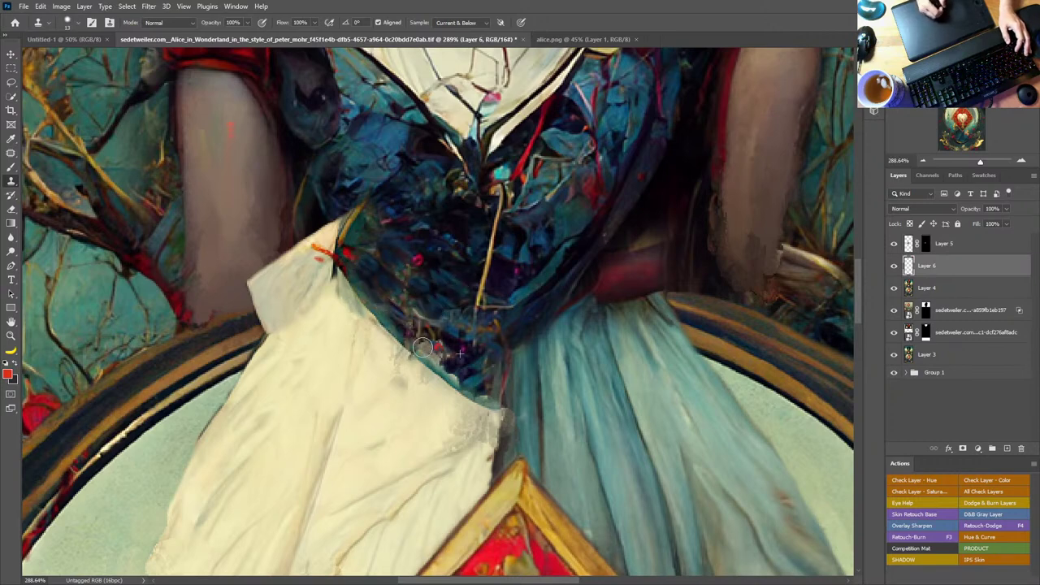
{"action": "mouse_move", "coordinate": [378, 304]}
{"action": "left_mouse_down"}
{"action": "mouse_move", "coordinate": [372, 310]}
{"action": "mouse_move", "coordinate": [457, 375]}
{"action": "mouse_move", "coordinate": [399, 319]}
{"action": "left_mouse_up"}
{"action": "left_click", "coordinate": [449, 302], "text": "alt"}
{"action": "mouse_move", "coordinate": [472, 387]}
{"action": "left_mouse_down"}
{"action": "mouse_move", "coordinate": [486, 400]}
{"action": "mouse_move", "coordinate": [448, 315]}
{"action": "left_mouse_up"}
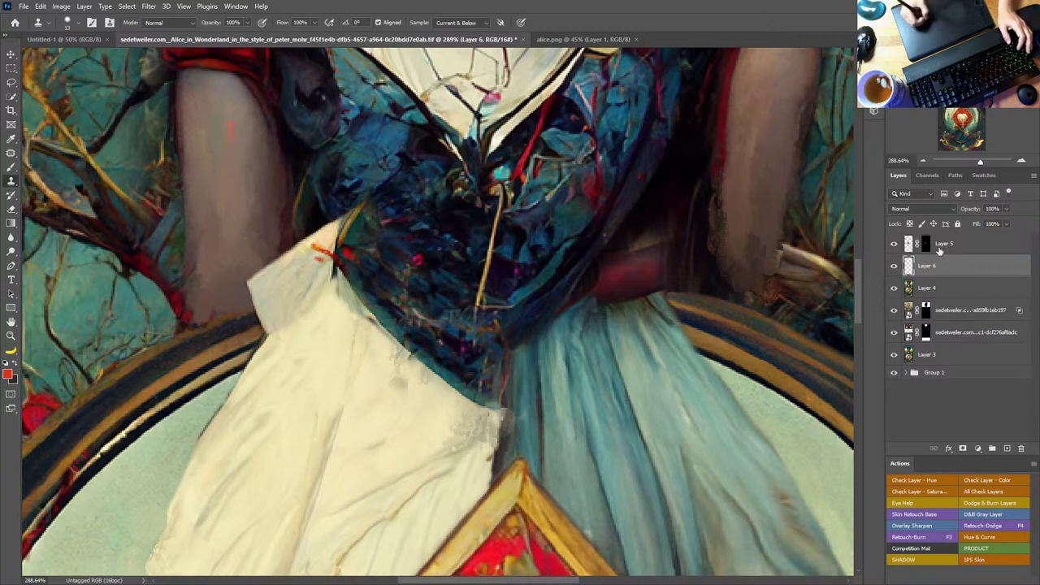
Step: Compare Layer 5 hidden and shown, and paint its mask where the collar point meets the white skirt
{"action": "left_click", "coordinate": [894, 244]}
{"action": "left_click", "coordinate": [895, 244]}
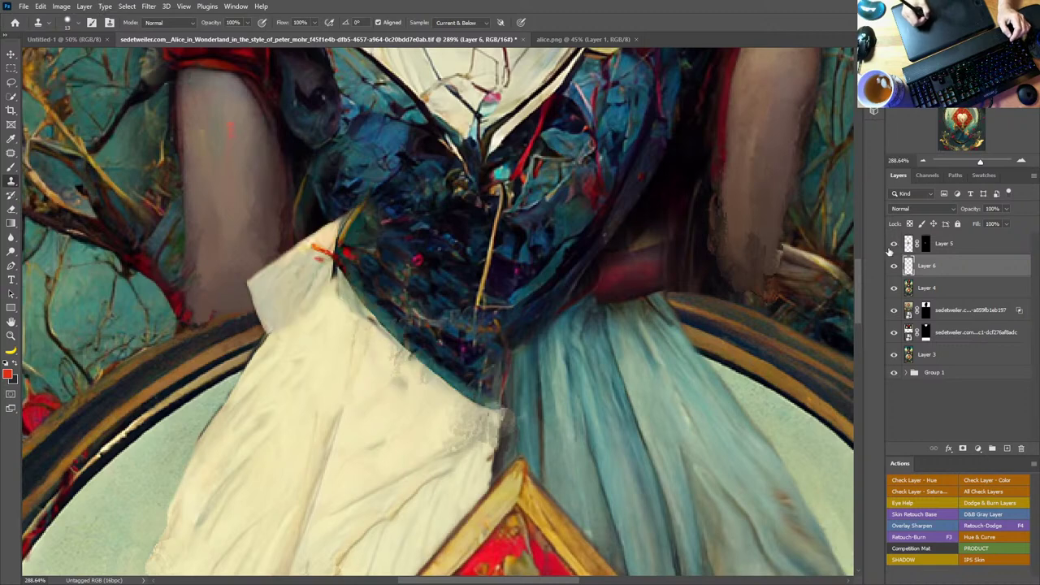
{"action": "left_click", "coordinate": [920, 244]}
{"action": "key", "text": "b"}
{"action": "key", "text": "x"}
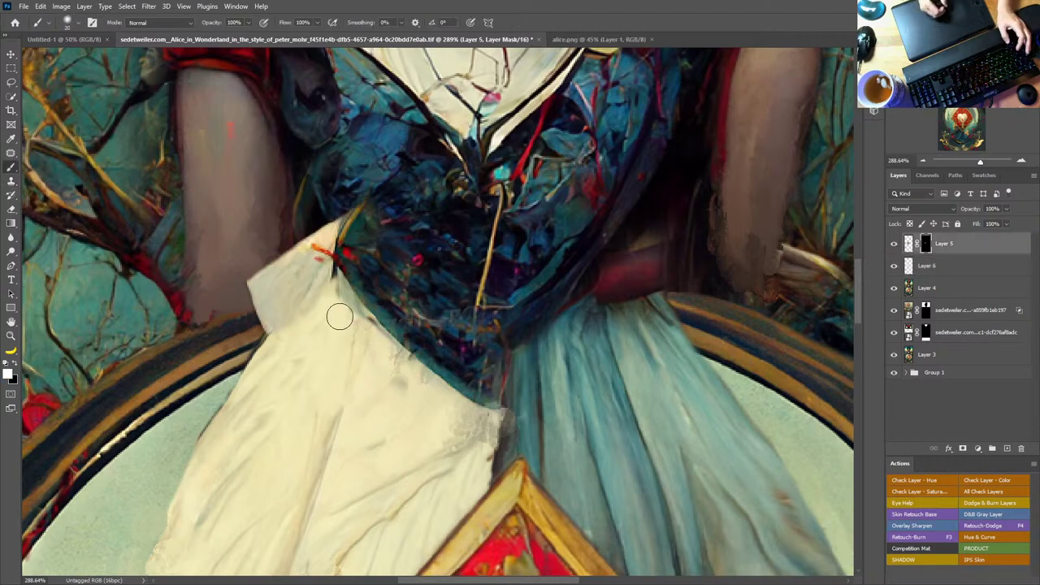
{"action": "mouse_move", "coordinate": [337, 314]}
{"action": "left_mouse_down"}
{"action": "mouse_move", "coordinate": [316, 277]}
{"action": "mouse_move", "coordinate": [316, 298]}
{"action": "mouse_move", "coordinate": [315, 268]}
{"action": "mouse_move", "coordinate": [282, 291]}
{"action": "mouse_move", "coordinate": [305, 281]}
{"action": "left_mouse_up"}
Step: Reveal more of the collar patch at its lower corner, beside the hoop, with a smaller mask brush
{"action": "key", "text": "x"}
{"action": "right_click", "coordinate": [325, 266], "text": "alt"}
{"action": "key", "text": "x"}
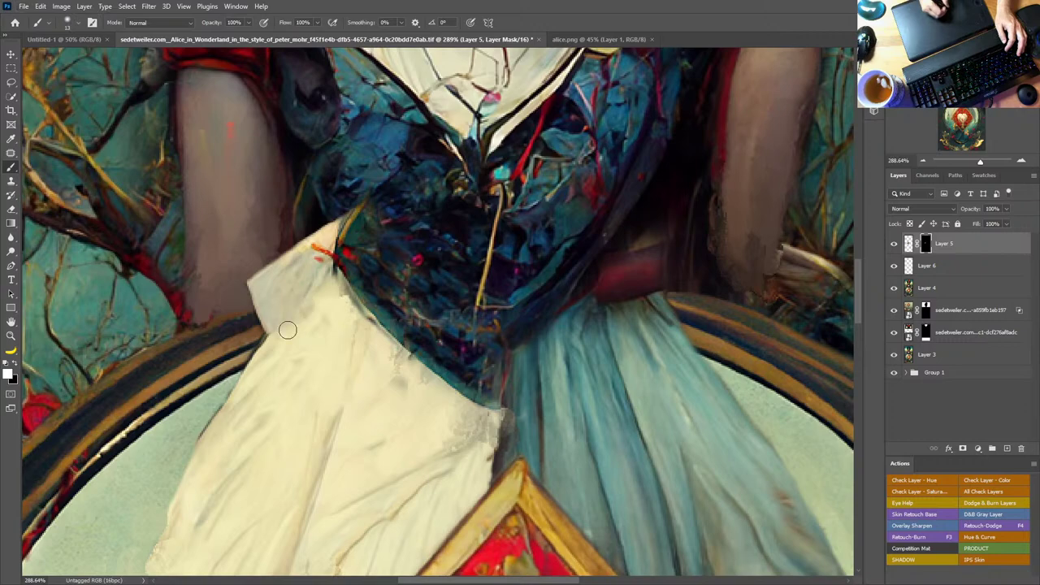
{"action": "mouse_move", "coordinate": [272, 335]}
{"action": "left_mouse_down"}
{"action": "mouse_move", "coordinate": [267, 363]}
{"action": "mouse_move", "coordinate": [263, 353]}
{"action": "left_mouse_up"}
{"action": "key", "text": "x"}
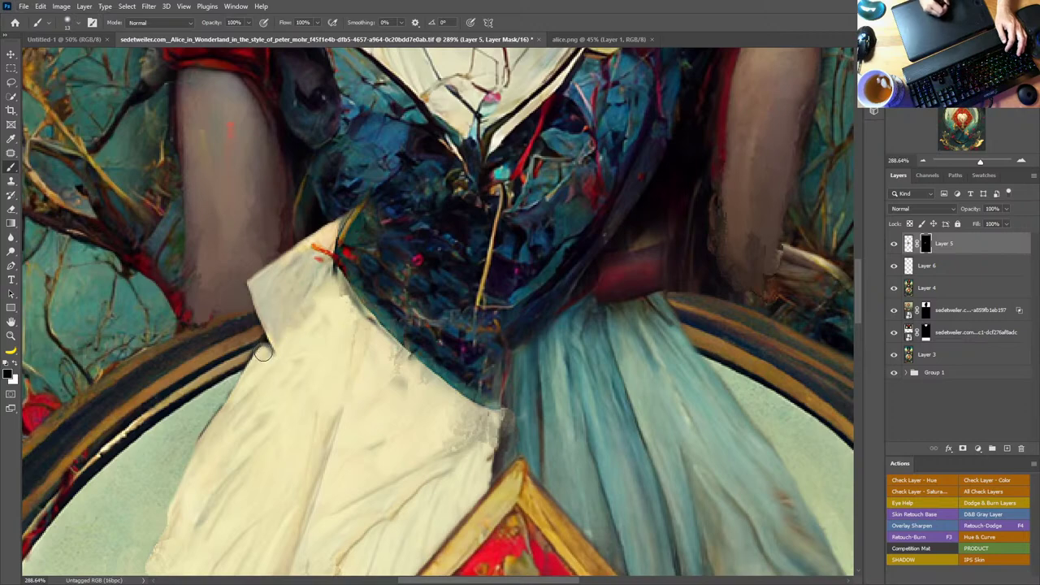
Step: Try another mask stroke on the patch just below the collar point's lower corner, and undo it
{"action": "left_click_drag", "start_coordinate": [355, 386], "coordinate": [549, 258]}
{"action": "key", "text": "x"}
{"action": "mouse_move", "coordinate": [435, 243]}
{"action": "left_mouse_down"}
{"action": "mouse_move", "coordinate": [452, 225]}
{"action": "mouse_move", "coordinate": [468, 227]}
{"action": "mouse_move", "coordinate": [414, 317]}
{"action": "mouse_move", "coordinate": [471, 241]}
{"action": "left_mouse_up"}
{"action": "key", "text": "ctrl+z"}
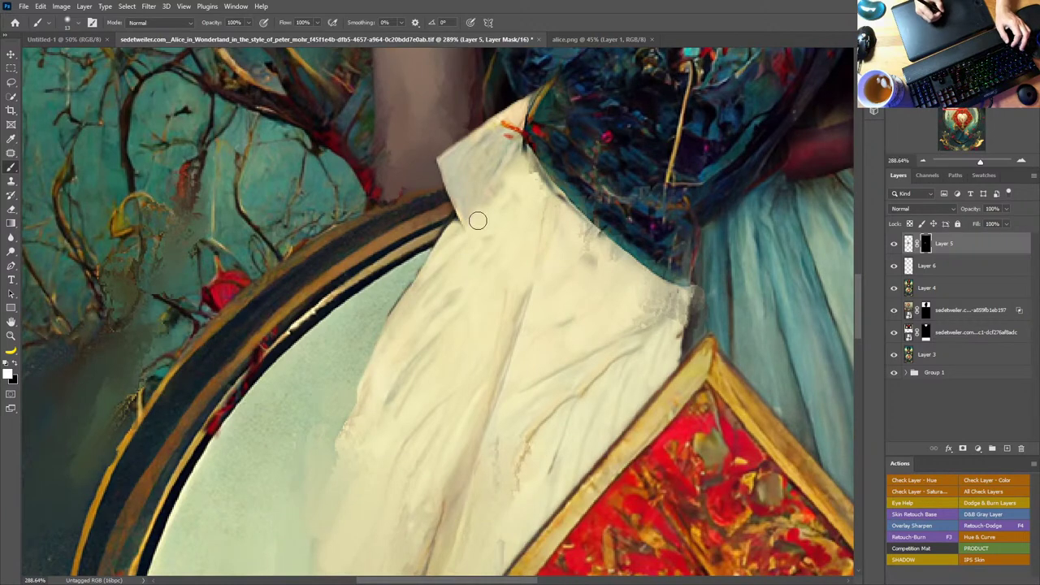
Step: Undo the mask stroke below the collar patch's lower corner, and try and undo another beside the white skirt's edge
{"action": "key", "text": "ctrl+z"}
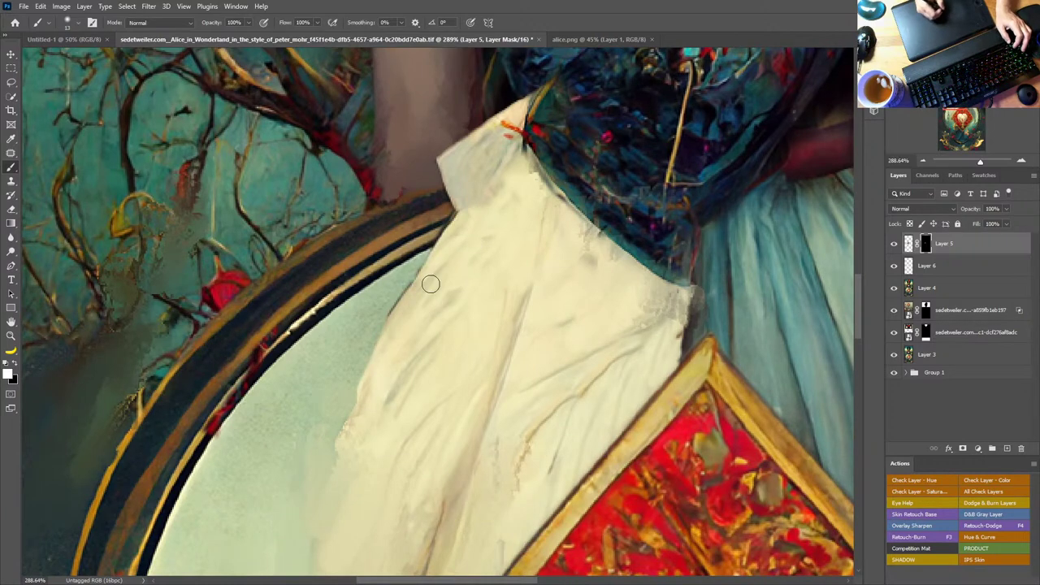
{"action": "left_click_drag", "start_coordinate": [437, 284], "coordinate": [385, 320]}
{"action": "mouse_move", "coordinate": [386, 271]}
{"action": "left_mouse_down"}
{"action": "mouse_move", "coordinate": [398, 254]}
{"action": "mouse_move", "coordinate": [359, 321]}
{"action": "mouse_move", "coordinate": [376, 304]}
{"action": "left_mouse_up"}
{"action": "key", "text": "ctrl+z"}
{"action": "key", "text": "ctrl+z"}
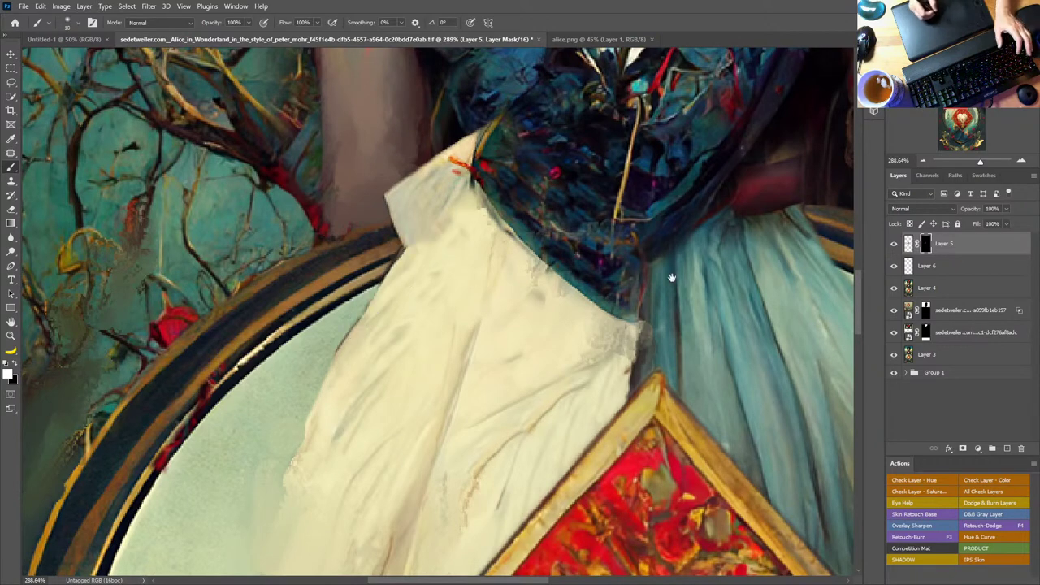
Step: On a new layer above Layer 5, clone dark bodice texture over the gold line down the bodice and the gold strand beside the collar point
{"action": "mouse_move", "coordinate": [671, 279]}
{"action": "left_mouse_down"}
{"action": "mouse_move", "coordinate": [499, 343]}
{"action": "mouse_move", "coordinate": [554, 329]}
{"action": "left_mouse_up"}
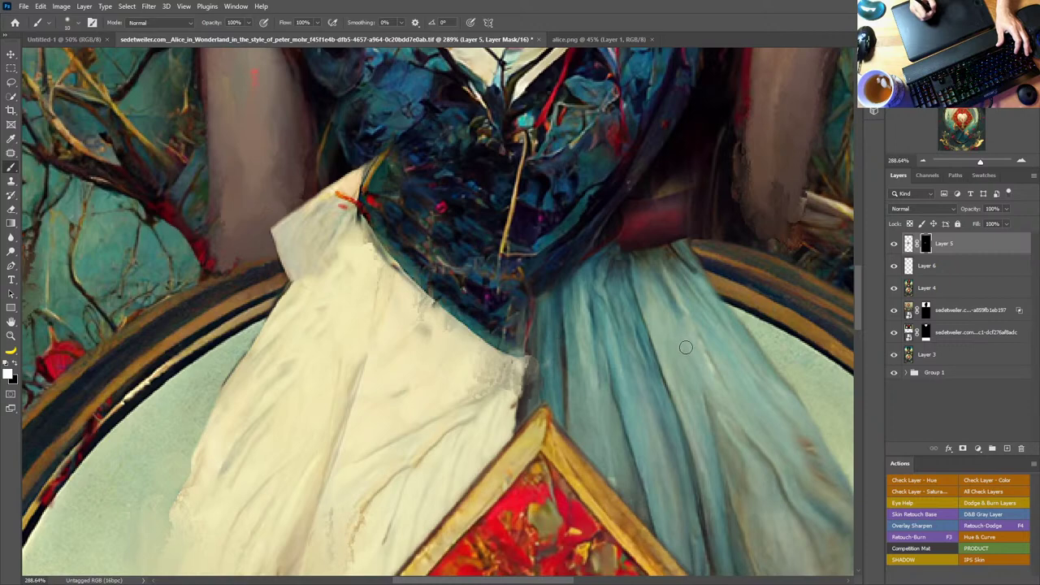
{"action": "mouse_move", "coordinate": [749, 310]}
{"action": "left_mouse_down"}
{"action": "mouse_move", "coordinate": [682, 315]}
{"action": "mouse_move", "coordinate": [644, 294]}
{"action": "mouse_move", "coordinate": [704, 313]}
{"action": "mouse_move", "coordinate": [715, 334]}
{"action": "mouse_move", "coordinate": [631, 383]}
{"action": "left_mouse_up"}
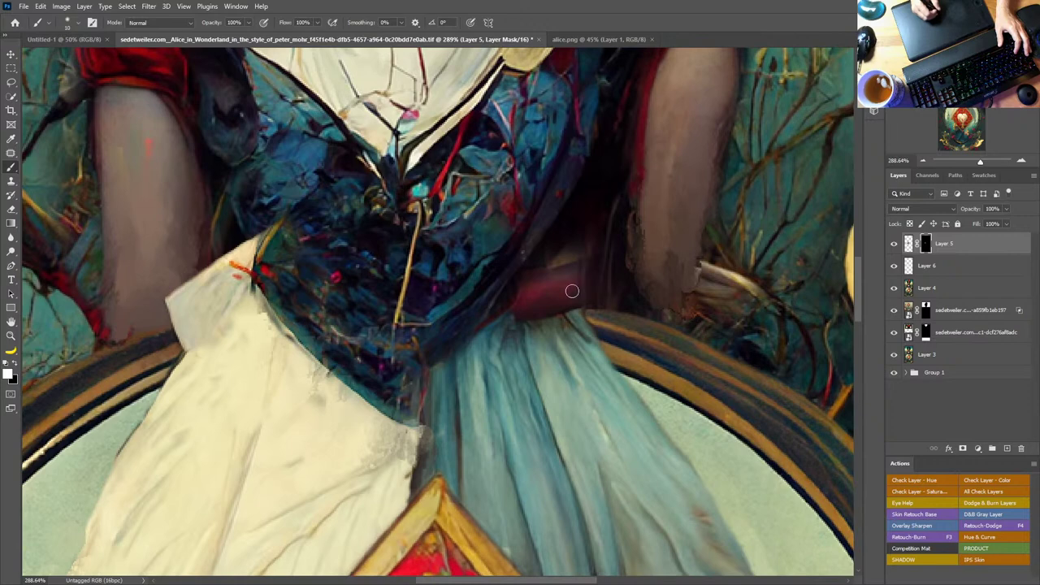
{"action": "left_click_drag", "start_coordinate": [534, 382], "coordinate": [656, 316]}
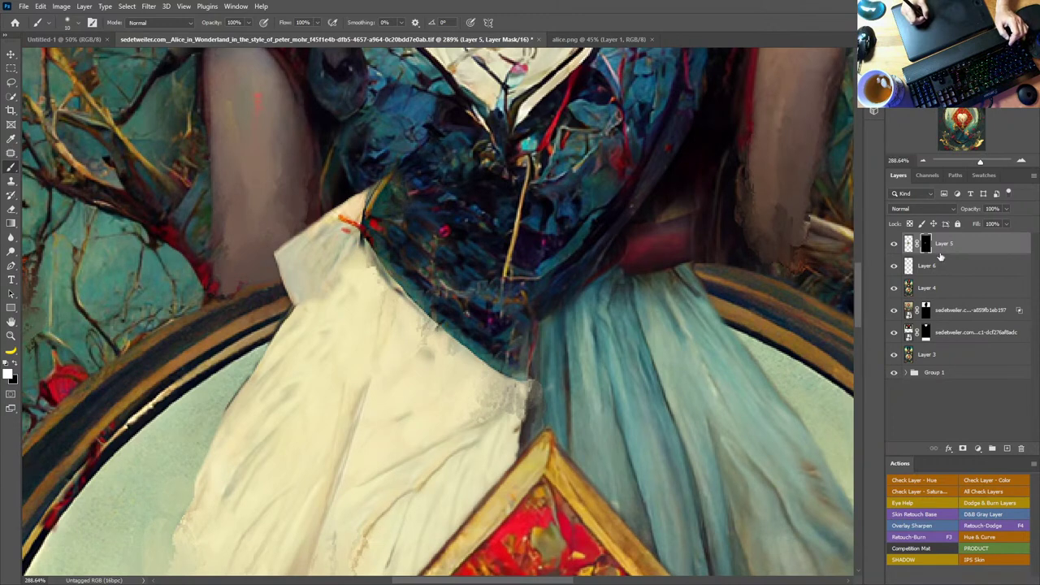
{"action": "left_click", "coordinate": [1007, 448]}
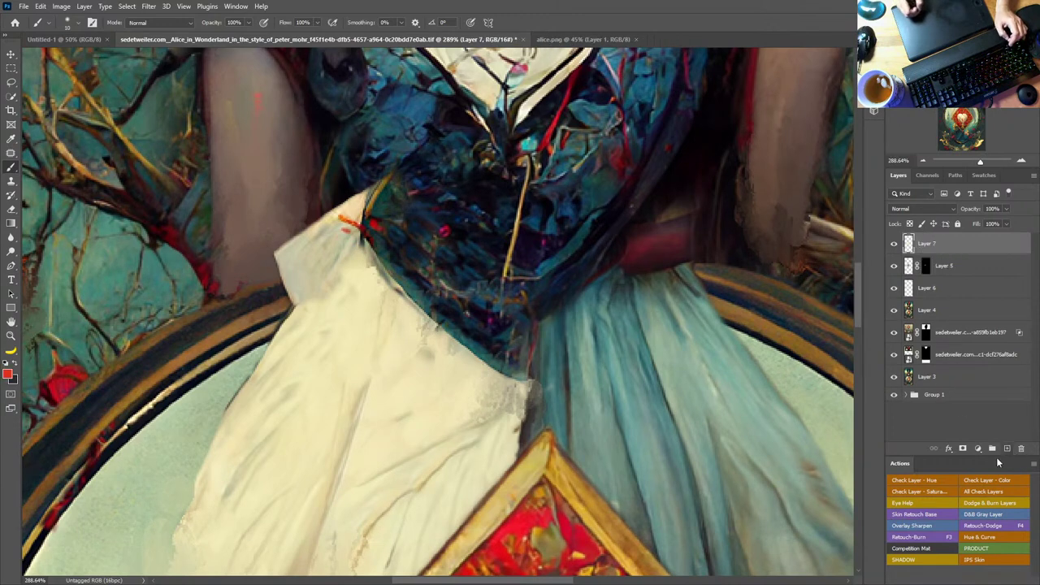
{"action": "key", "text": "s"}
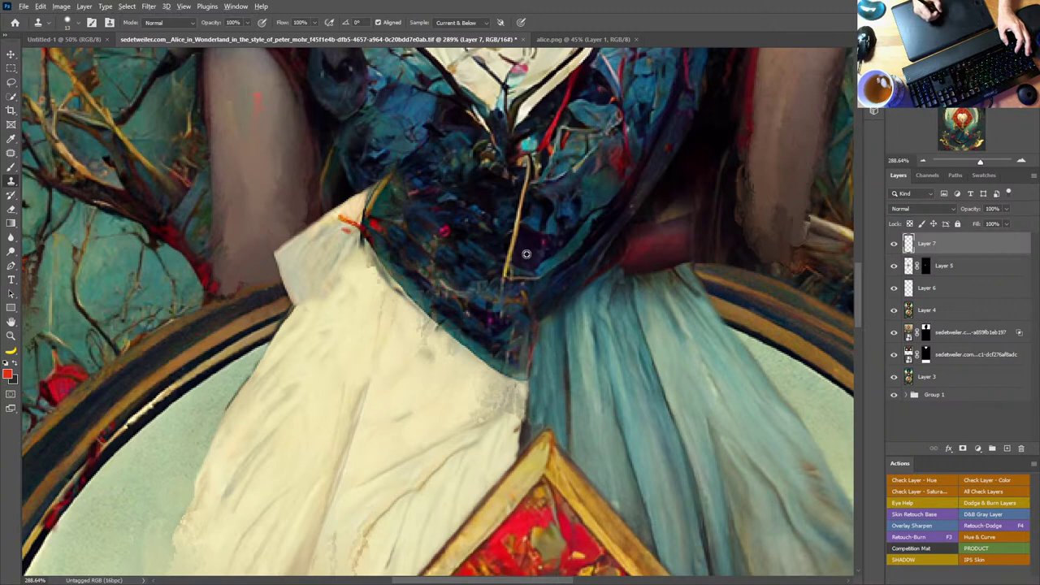
{"action": "left_click_drag", "start_coordinate": [493, 251], "coordinate": [482, 251]}
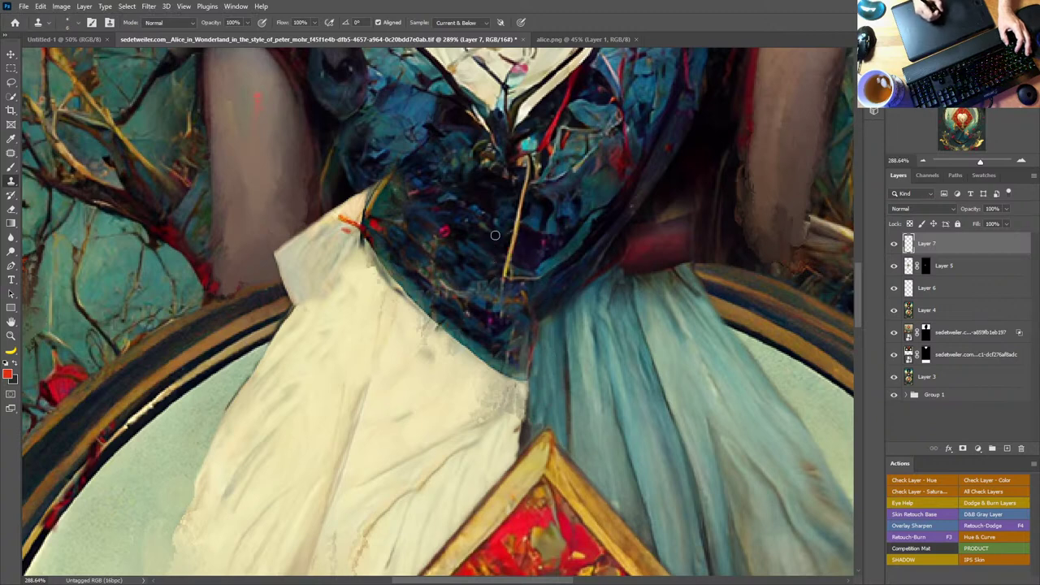
{"action": "mouse_move", "coordinate": [525, 180]}
{"action": "left_mouse_down"}
{"action": "mouse_move", "coordinate": [513, 236]}
{"action": "mouse_move", "coordinate": [494, 257]}
{"action": "left_mouse_up"}
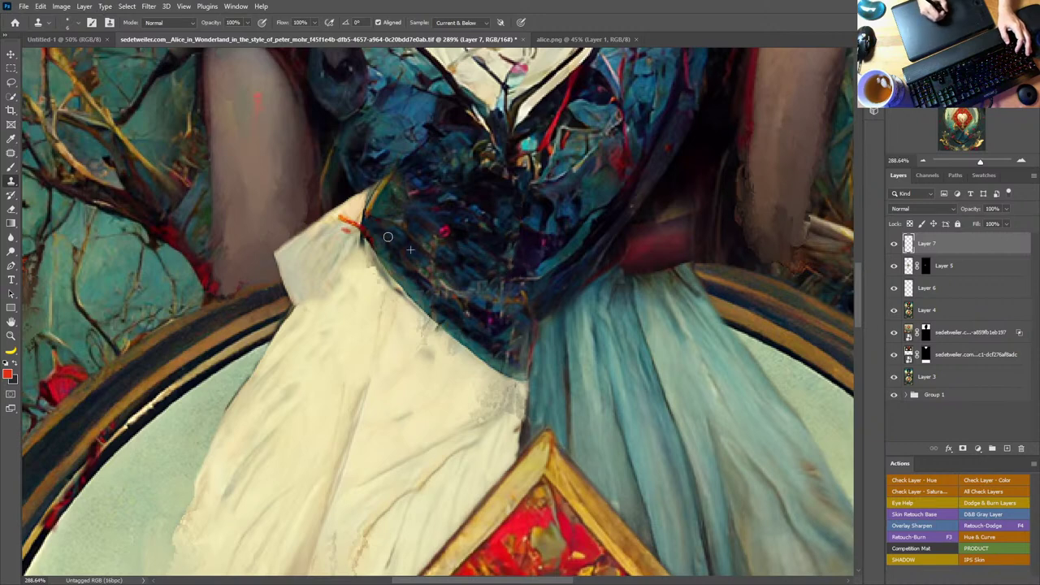
{"action": "left_click_drag", "start_coordinate": [368, 208], "coordinate": [389, 174]}
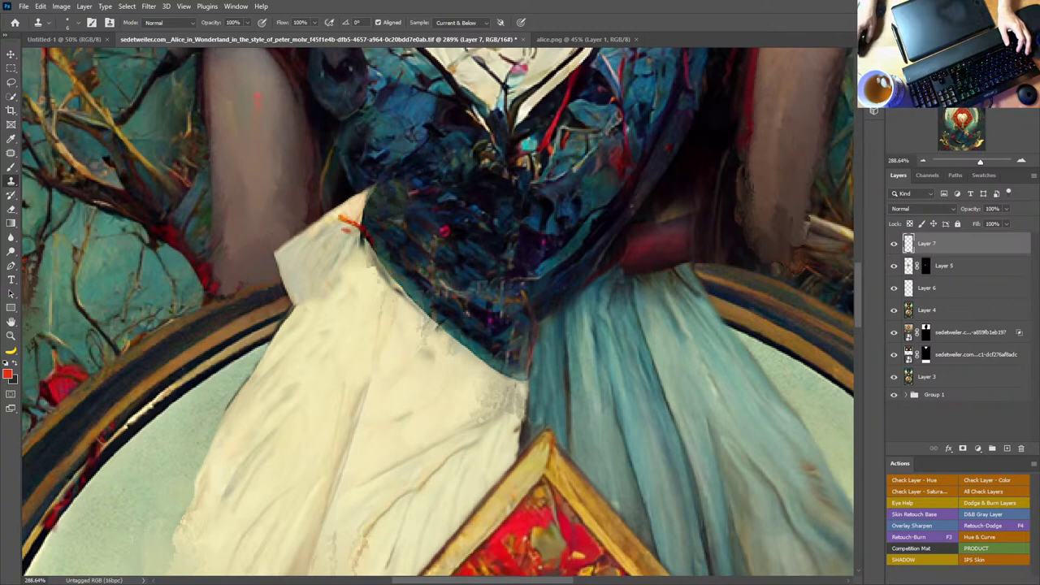
Step: Switch to Discord's vip-midjourney channel, set the Midjourney prompt suffix to --ar 2:3 using /prefer suffix, and return to Photoshop
{"action": "left_click_drag", "start_coordinate": [1039, 35], "coordinate": [567, 30]}
{"action": "left_click", "coordinate": [509, 534]}
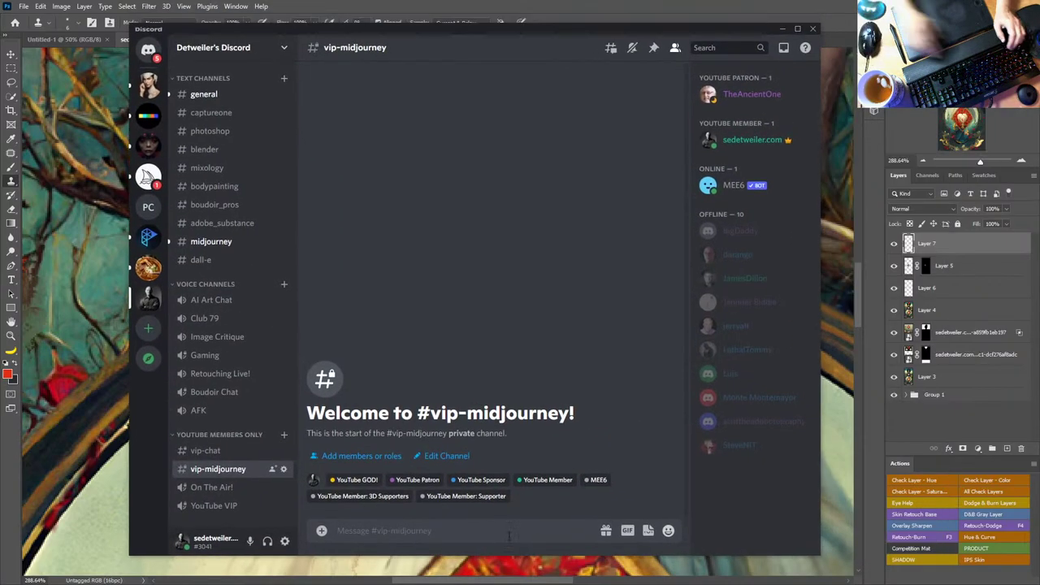
{"action": "type", "text": "/pr"}
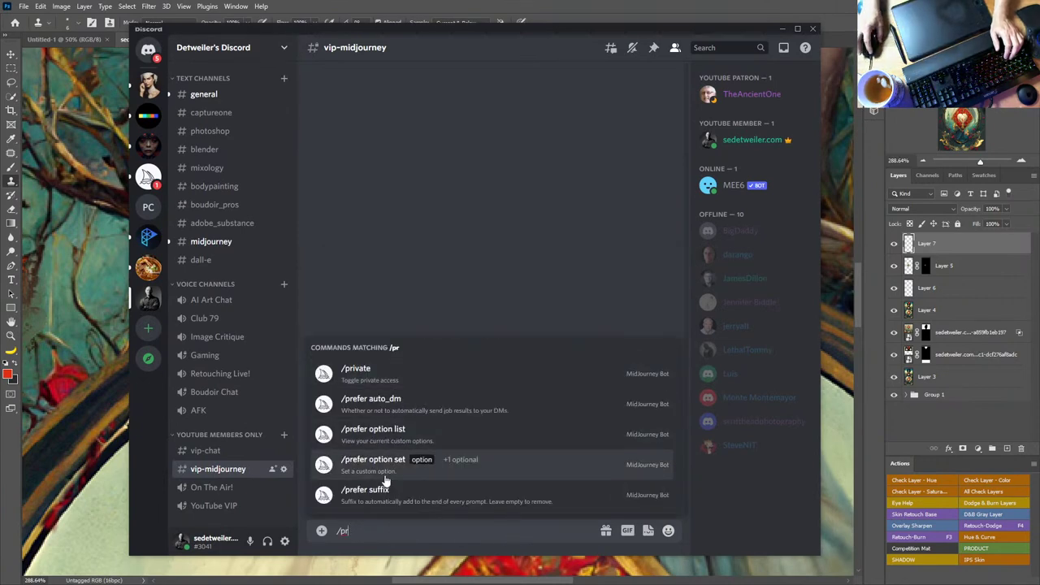
{"action": "left_click", "coordinate": [388, 492]}
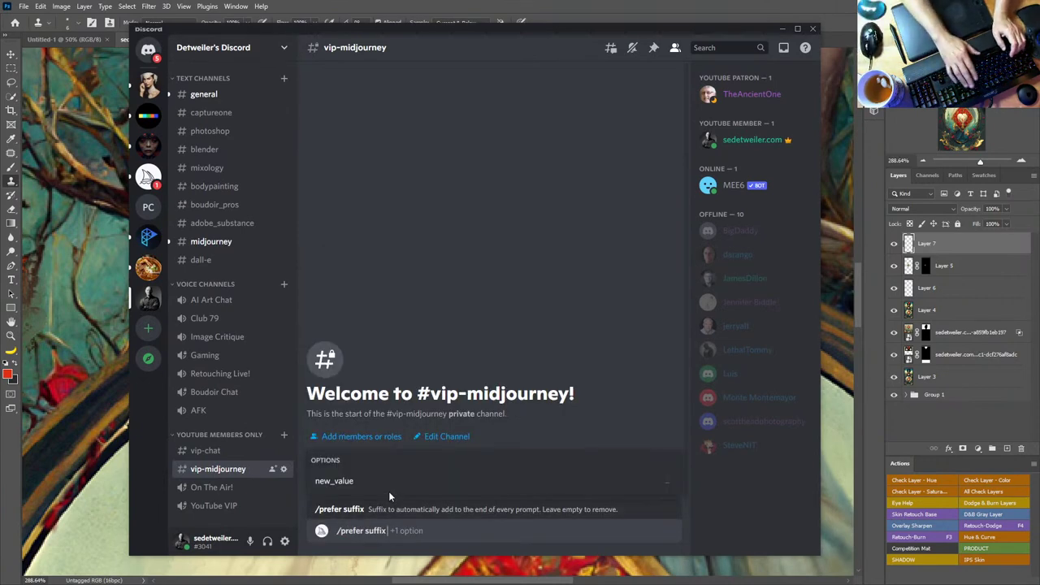
{"action": "type", "text": "--ar"}
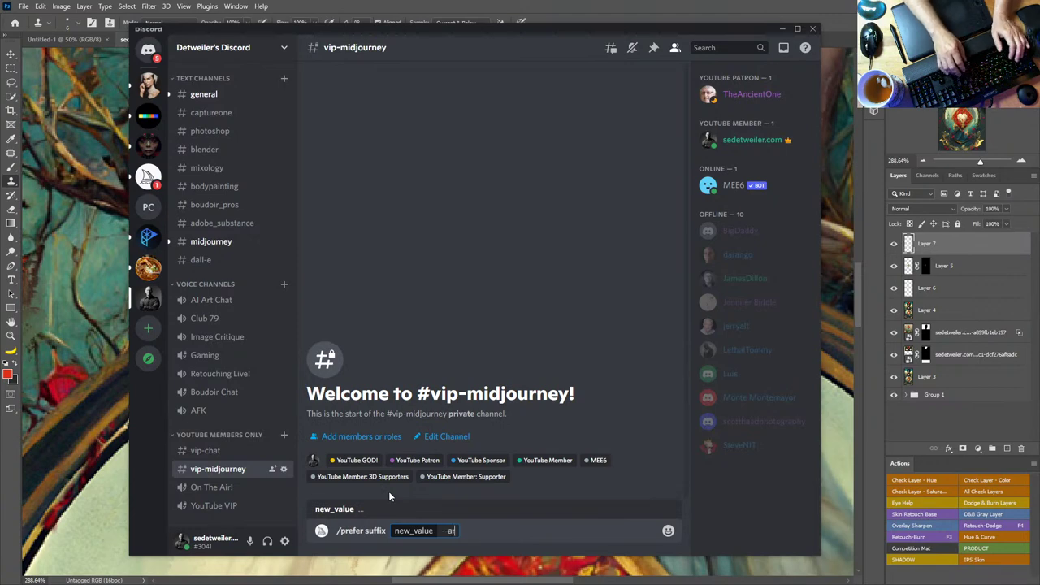
{"action": "type", "text": " 2:3"}
{"action": "key", "text": "Return"}
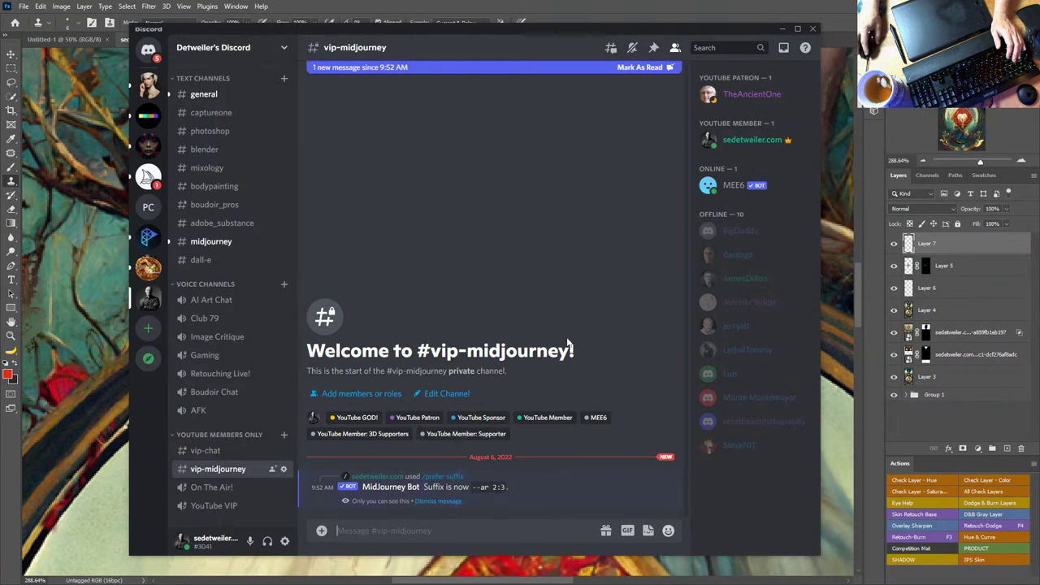
{"action": "left_click", "coordinate": [781, 29]}
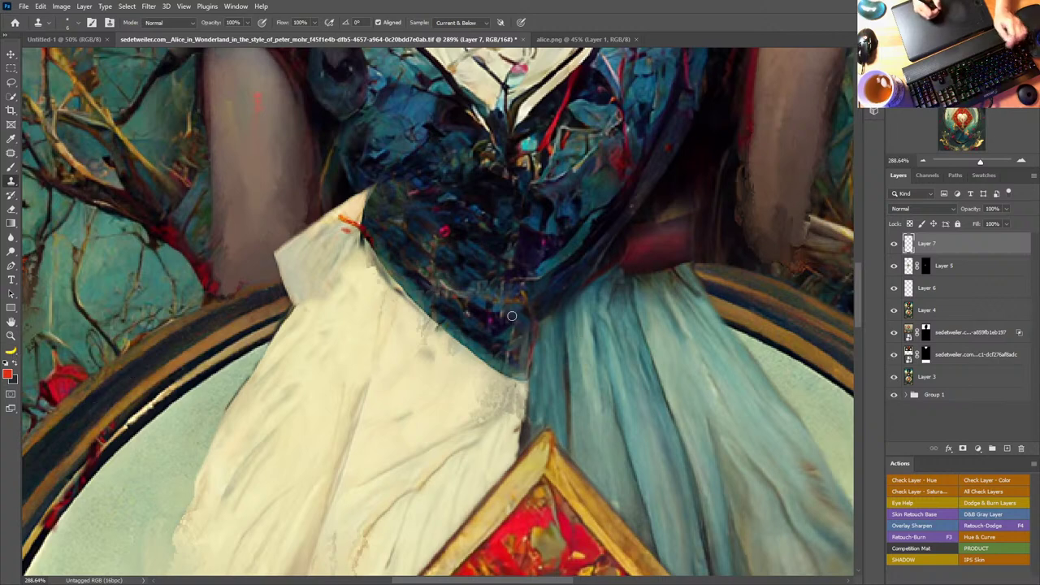
Step: Clone bodice texture along the bodice's lower edge, from the collar point down to the tip above the red diamond
{"action": "right_click", "coordinate": [417, 270], "text": "alt"}
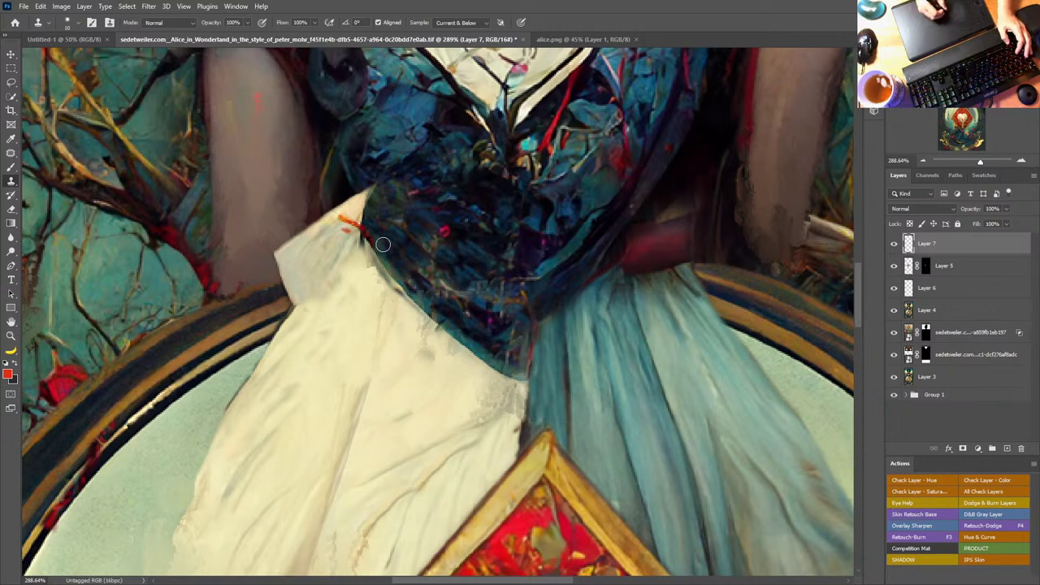
{"action": "mouse_move", "coordinate": [383, 244]}
{"action": "left_mouse_down"}
{"action": "mouse_move", "coordinate": [437, 311]}
{"action": "mouse_move", "coordinate": [482, 294]}
{"action": "mouse_move", "coordinate": [461, 280]}
{"action": "mouse_move", "coordinate": [448, 314]}
{"action": "mouse_move", "coordinate": [439, 311]}
{"action": "mouse_move", "coordinate": [520, 374]}
{"action": "left_mouse_up"}
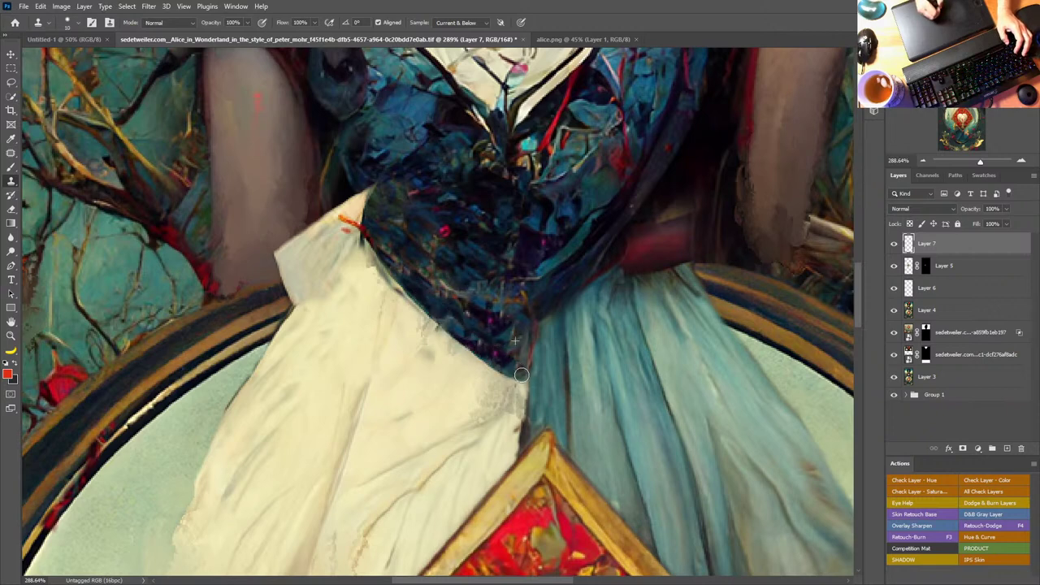
{"action": "mouse_move", "coordinate": [538, 334]}
{"action": "left_mouse_down"}
{"action": "mouse_move", "coordinate": [539, 357]}
{"action": "mouse_move", "coordinate": [557, 361]}
{"action": "left_mouse_up"}
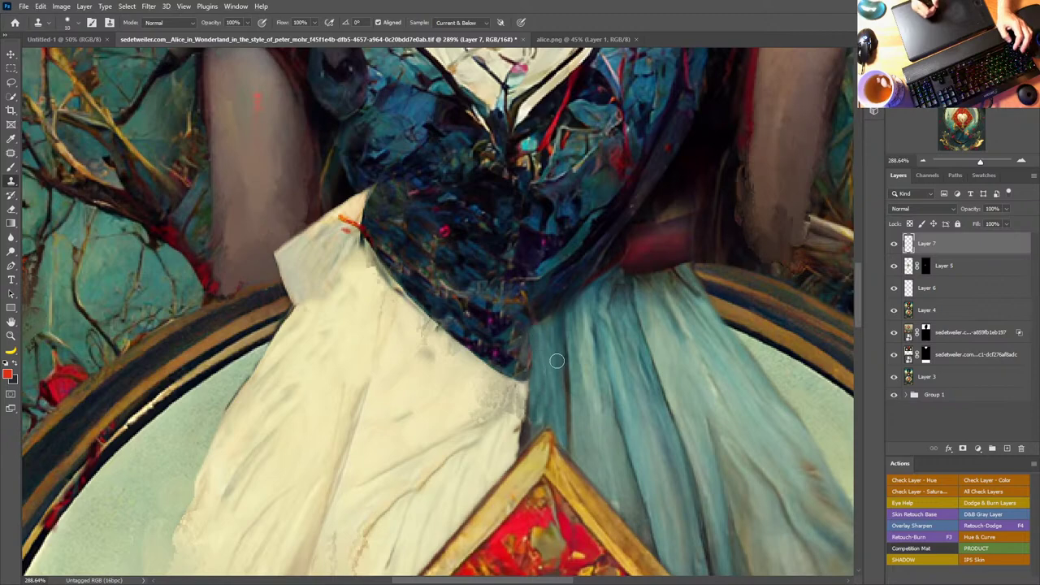
{"action": "left_click_drag", "start_coordinate": [726, 258], "coordinate": [543, 290]}
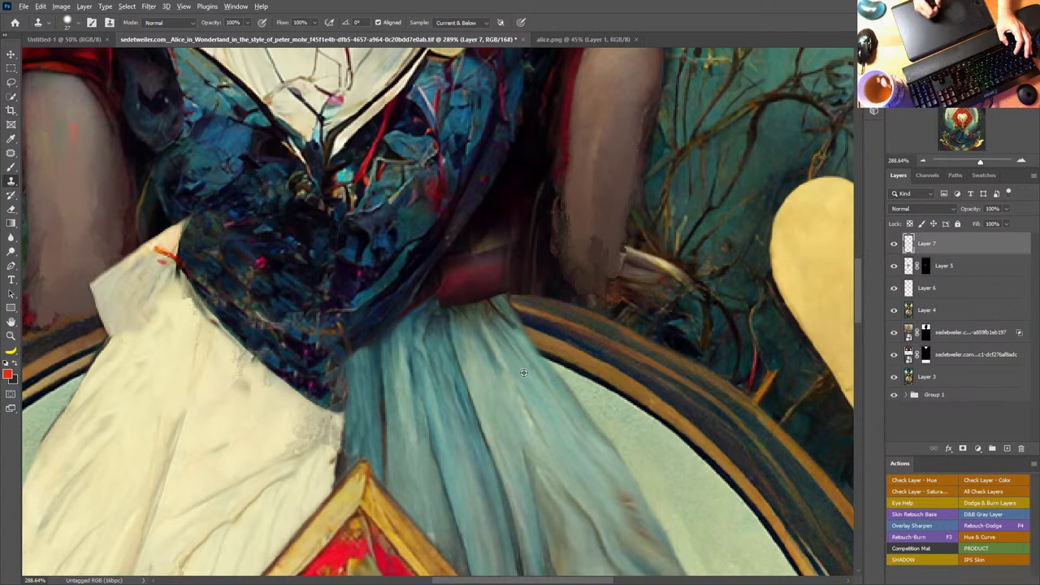
{"action": "mouse_move", "coordinate": [476, 307]}
{"action": "left_mouse_down"}
{"action": "mouse_move", "coordinate": [487, 295]}
{"action": "mouse_move", "coordinate": [467, 280]}
{"action": "mouse_move", "coordinate": [431, 351]}
{"action": "left_mouse_up"}
{"action": "scroll", "coordinate": [431, 351], "scroll_direction": "down", "scroll_amount": 3}
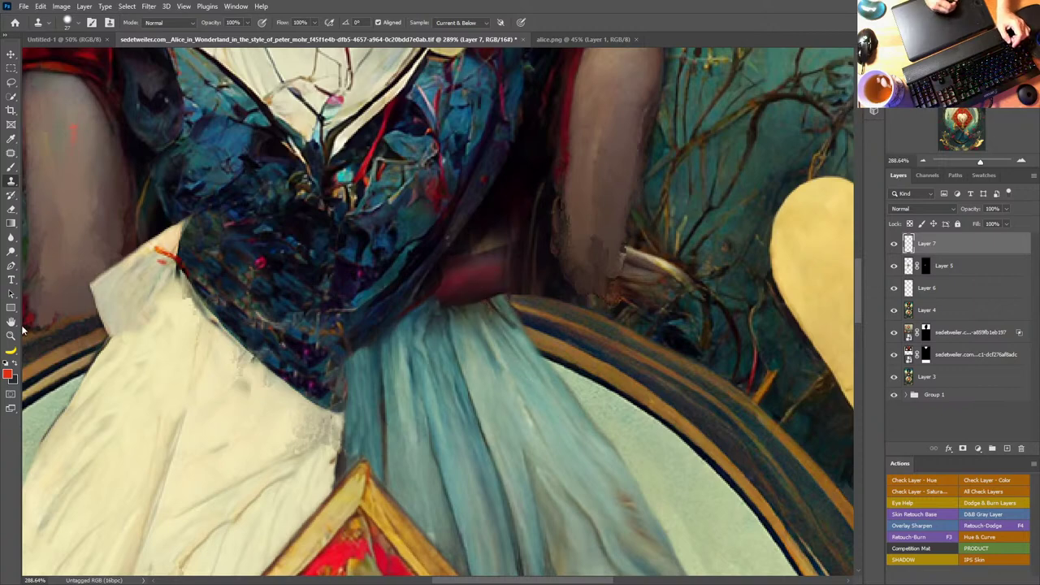
Step: Stamp all visible layers into a new top layer, and open a rectangular selection around the waist in Liquify
{"action": "double_click", "coordinate": [11, 322]}
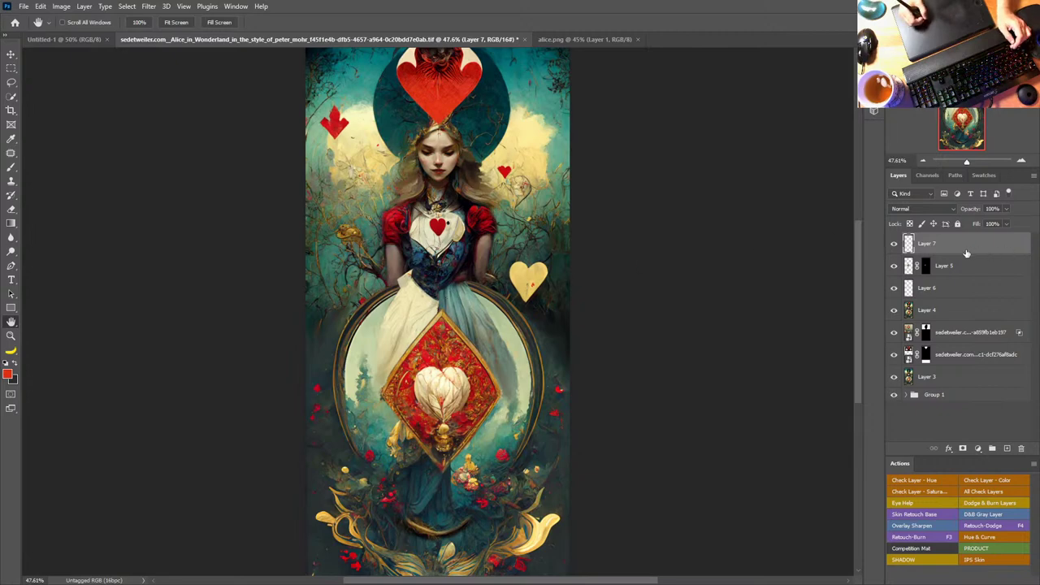
{"action": "key", "text": "ctrl+shift+alt+e"}
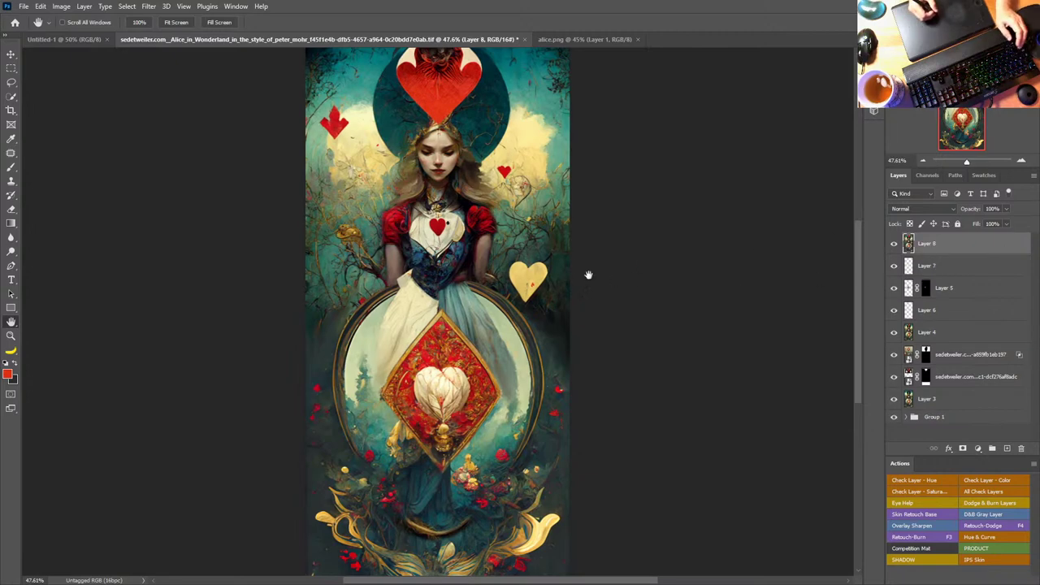
{"action": "left_click", "coordinate": [11, 69]}
{"action": "left_click_drag", "start_coordinate": [363, 235], "coordinate": [517, 347]}
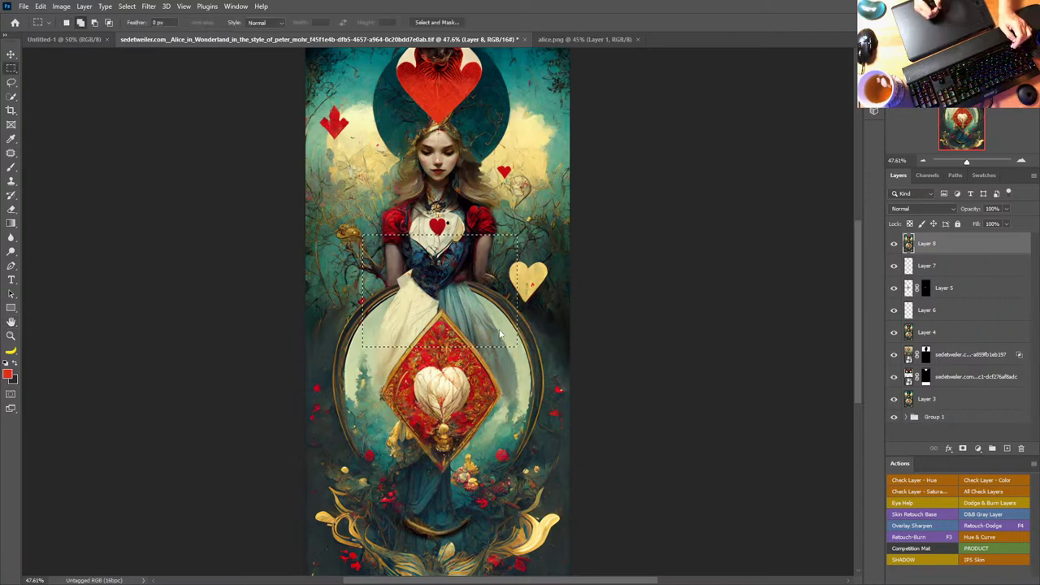
{"action": "key", "text": "ctrl+shift+x"}
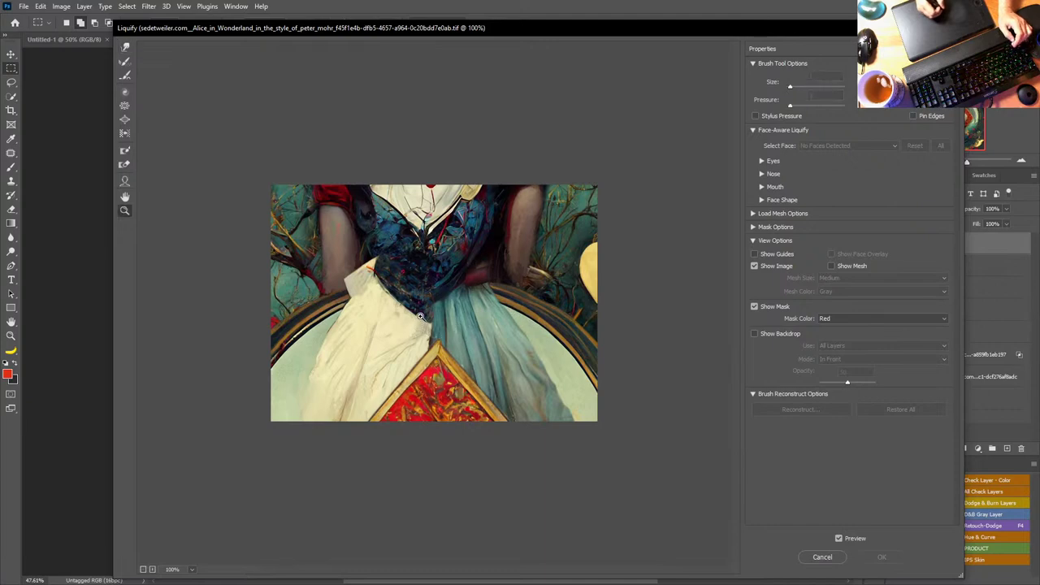
Step: Raise the bodice's pointed lower edge into a rounded waistline with Forward Warp at pressure 27, reducing the brush to size 39, and apply it
{"action": "left_click", "coordinate": [420, 316]}
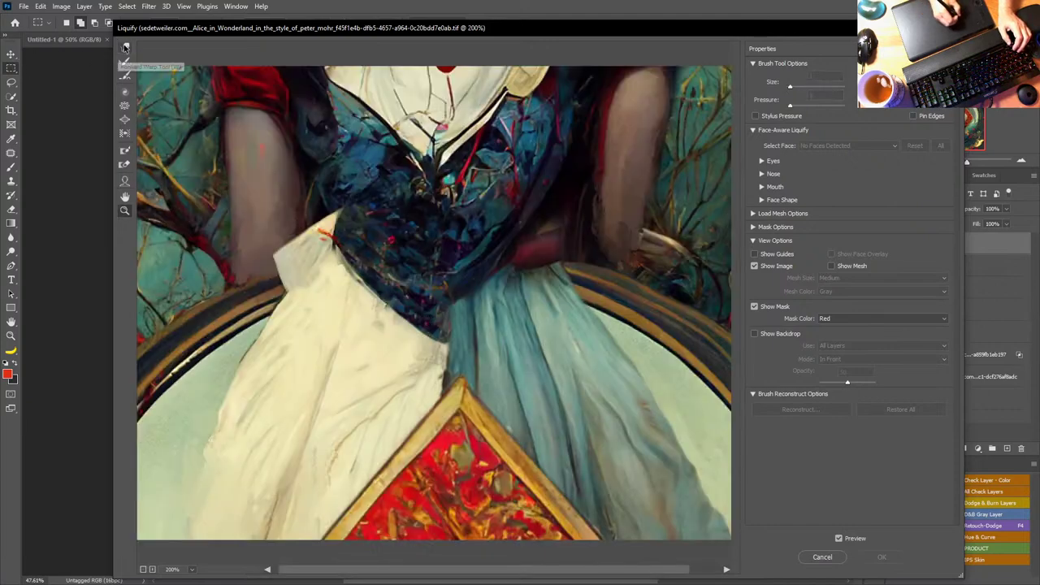
{"action": "key", "text": "f"}
{"action": "left_click", "coordinate": [484, 346]}
{"action": "left_click_drag", "start_coordinate": [487, 345], "coordinate": [445, 359]}
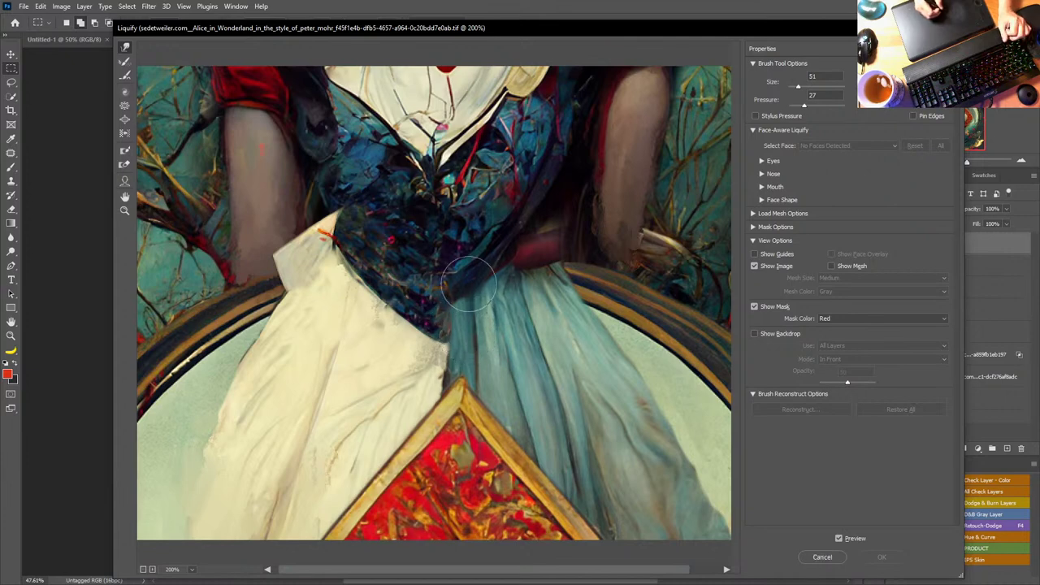
{"action": "mouse_move", "coordinate": [455, 345]}
{"action": "left_mouse_down"}
{"action": "mouse_move", "coordinate": [447, 320]}
{"action": "mouse_move", "coordinate": [438, 346]}
{"action": "mouse_move", "coordinate": [421, 330]}
{"action": "mouse_move", "coordinate": [379, 328]}
{"action": "mouse_move", "coordinate": [351, 309]}
{"action": "left_mouse_up"}
{"action": "mouse_move", "coordinate": [415, 338]}
{"action": "left_mouse_down"}
{"action": "mouse_move", "coordinate": [442, 312]}
{"action": "mouse_move", "coordinate": [434, 320]}
{"action": "mouse_move", "coordinate": [403, 301]}
{"action": "mouse_move", "coordinate": [383, 315]}
{"action": "mouse_move", "coordinate": [334, 277]}
{"action": "mouse_move", "coordinate": [416, 325]}
{"action": "mouse_move", "coordinate": [463, 318]}
{"action": "mouse_move", "coordinate": [446, 297]}
{"action": "mouse_move", "coordinate": [494, 286]}
{"action": "mouse_move", "coordinate": [508, 260]}
{"action": "mouse_move", "coordinate": [553, 267]}
{"action": "mouse_move", "coordinate": [541, 247]}
{"action": "mouse_move", "coordinate": [531, 276]}
{"action": "mouse_move", "coordinate": [545, 266]}
{"action": "mouse_move", "coordinate": [546, 240]}
{"action": "mouse_move", "coordinate": [549, 260]}
{"action": "mouse_move", "coordinate": [537, 267]}
{"action": "mouse_move", "coordinate": [525, 255]}
{"action": "mouse_move", "coordinate": [564, 230]}
{"action": "mouse_move", "coordinate": [553, 211]}
{"action": "mouse_move", "coordinate": [569, 248]}
{"action": "mouse_move", "coordinate": [541, 229]}
{"action": "mouse_move", "coordinate": [539, 256]}
{"action": "mouse_move", "coordinate": [479, 308]}
{"action": "mouse_move", "coordinate": [373, 295]}
{"action": "mouse_move", "coordinate": [358, 284]}
{"action": "mouse_move", "coordinate": [426, 299]}
{"action": "mouse_move", "coordinate": [364, 257]}
{"action": "mouse_move", "coordinate": [335, 264]}
{"action": "mouse_move", "coordinate": [361, 248]}
{"action": "mouse_move", "coordinate": [350, 213]}
{"action": "mouse_move", "coordinate": [321, 223]}
{"action": "mouse_move", "coordinate": [335, 221]}
{"action": "mouse_move", "coordinate": [334, 242]}
{"action": "mouse_move", "coordinate": [312, 211]}
{"action": "left_mouse_up"}
{"action": "key", "text": "bracketleft"}
{"action": "key", "text": "bracketleft"}
{"action": "key", "text": "bracketleft"}
{"action": "key", "text": "bracketleft"}
{"action": "key", "text": "bracketleft"}
{"action": "key", "text": "bracketleft"}
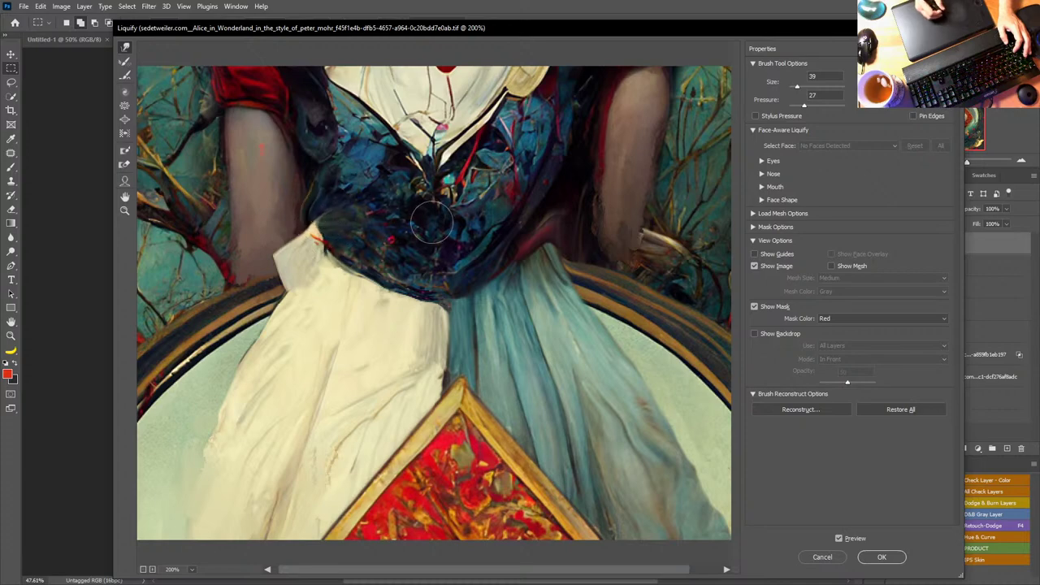
{"action": "left_click", "coordinate": [882, 558]}
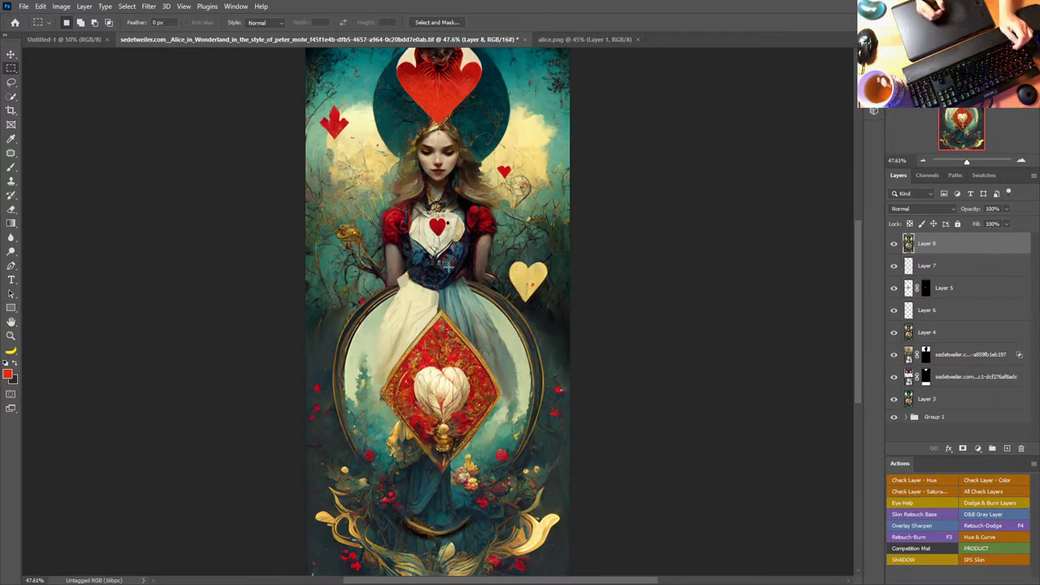
Step: Clone arm, hoop and bodice texture over the collar patch and its red mark at the upper corner of the white skirt
{"action": "key", "text": "z"}
{"action": "left_click_drag", "start_coordinate": [402, 277], "coordinate": [483, 284]}
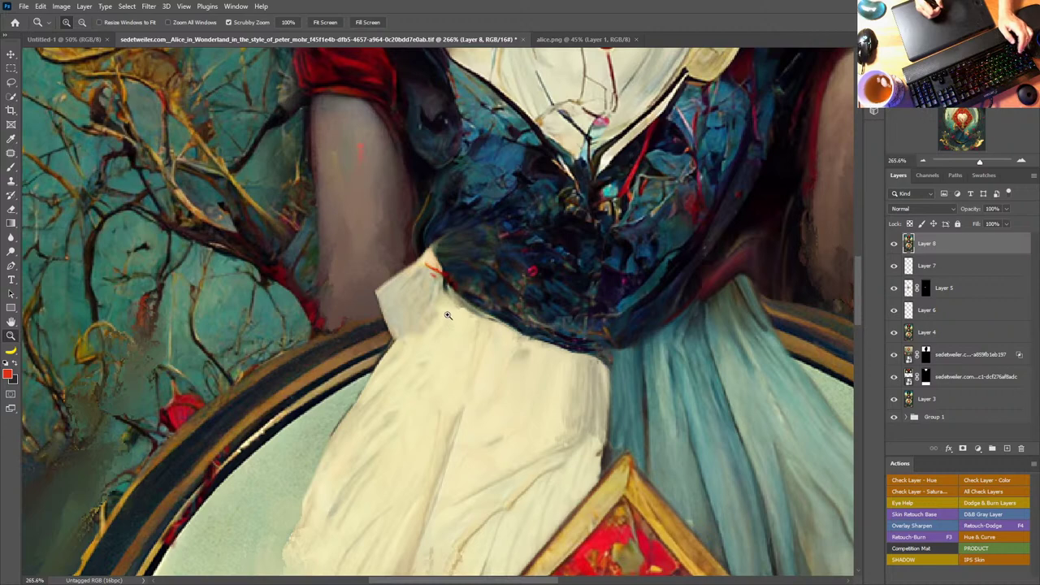
{"action": "key", "text": "s"}
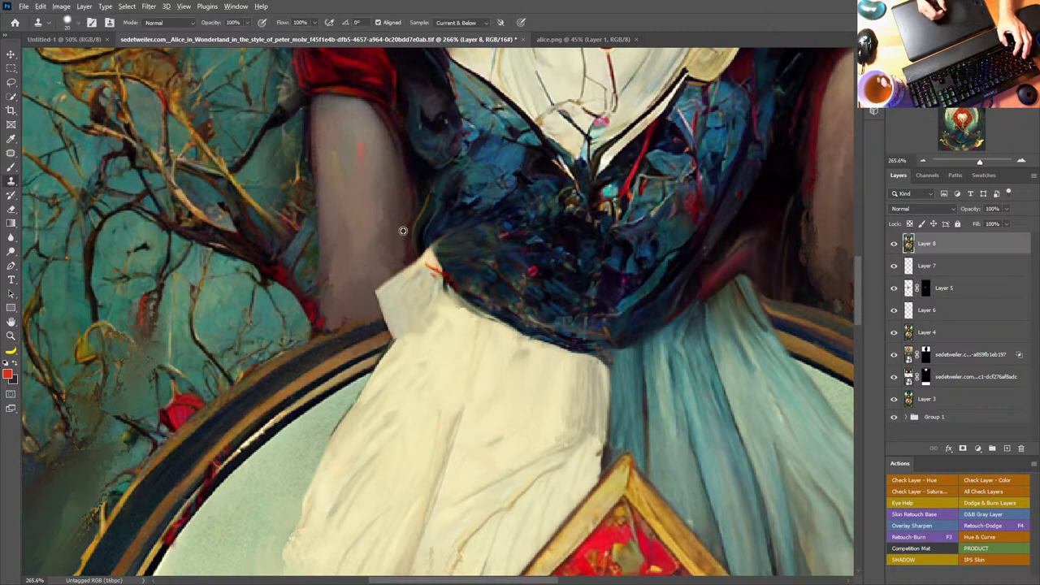
{"action": "mouse_move", "coordinate": [409, 265]}
{"action": "left_mouse_down"}
{"action": "mouse_move", "coordinate": [381, 300]}
{"action": "mouse_move", "coordinate": [425, 225]}
{"action": "mouse_move", "coordinate": [436, 280]}
{"action": "mouse_move", "coordinate": [493, 320]}
{"action": "left_mouse_up"}
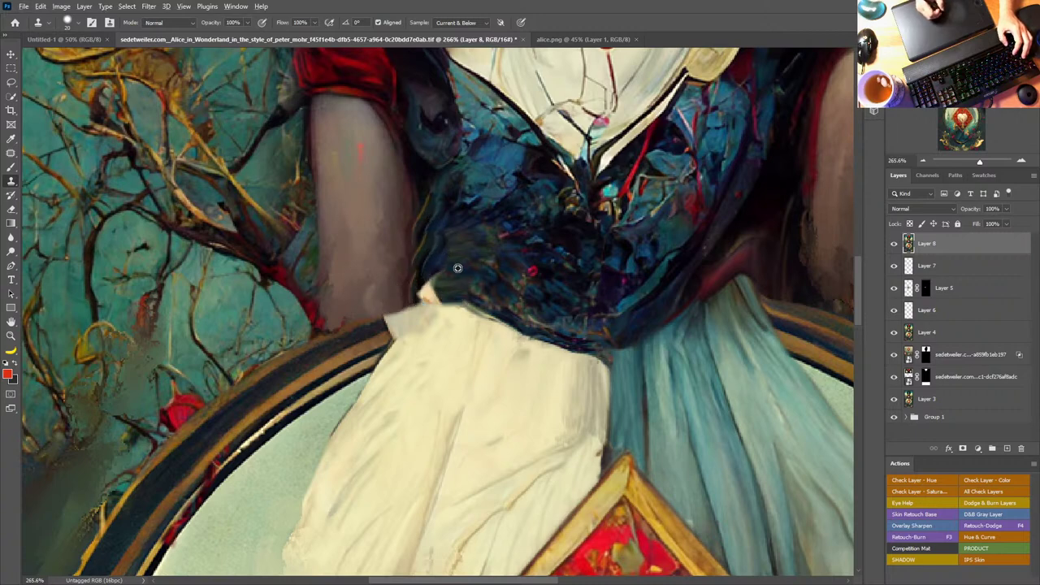
{"action": "mouse_move", "coordinate": [458, 267]}
{"action": "left_mouse_down"}
{"action": "mouse_move", "coordinate": [425, 285]}
{"action": "mouse_move", "coordinate": [502, 278]}
{"action": "mouse_move", "coordinate": [483, 232]}
{"action": "mouse_move", "coordinate": [515, 260]}
{"action": "mouse_move", "coordinate": [445, 288]}
{"action": "mouse_move", "coordinate": [469, 288]}
{"action": "left_mouse_up"}
{"action": "left_click", "coordinate": [496, 288], "text": "alt"}
{"action": "mouse_move", "coordinate": [423, 315]}
{"action": "left_mouse_down"}
{"action": "mouse_move", "coordinate": [377, 325]}
{"action": "mouse_move", "coordinate": [407, 317]}
{"action": "mouse_move", "coordinate": [385, 327]}
{"action": "mouse_move", "coordinate": [373, 342]}
{"action": "mouse_move", "coordinate": [398, 331]}
{"action": "mouse_move", "coordinate": [369, 351]}
{"action": "mouse_move", "coordinate": [396, 320]}
{"action": "left_mouse_up"}
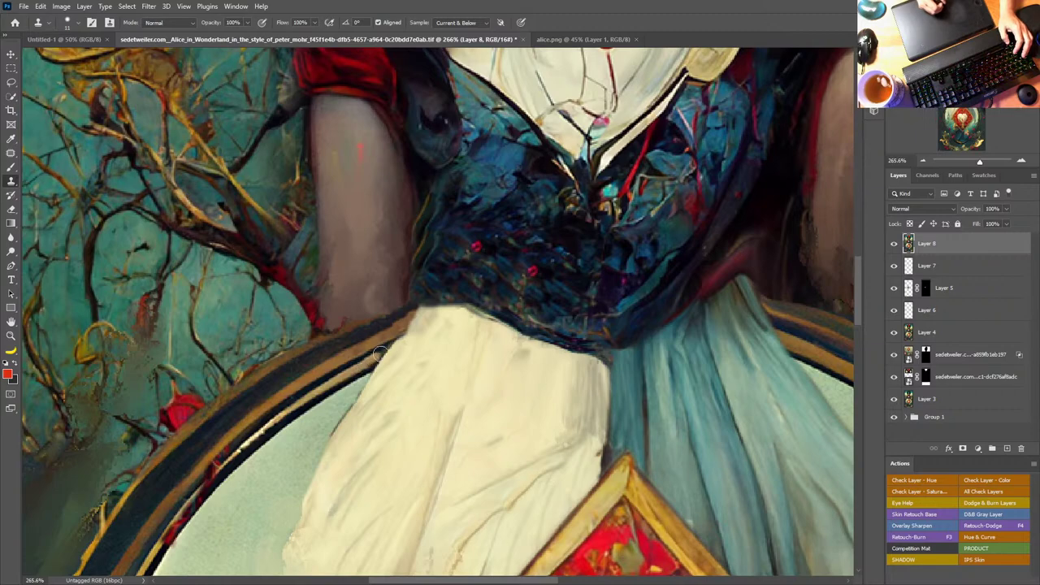
{"action": "scroll", "coordinate": [472, 334], "scroll_direction": "down", "scroll_amount": 5}
{"action": "scroll", "coordinate": [472, 334], "scroll_direction": "right", "scroll_amount": 5}
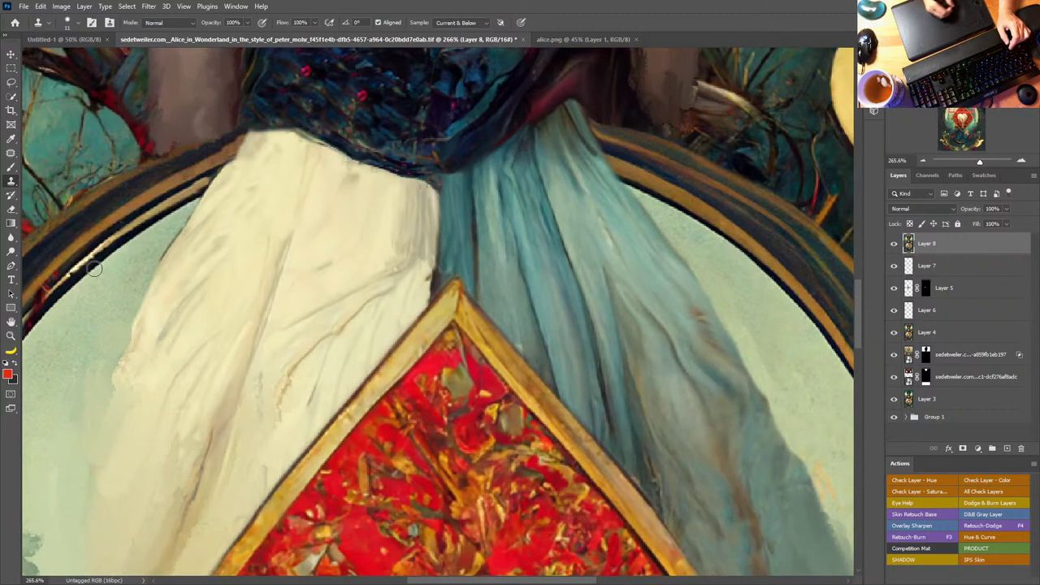
{"action": "double_click", "coordinate": [11, 323]}
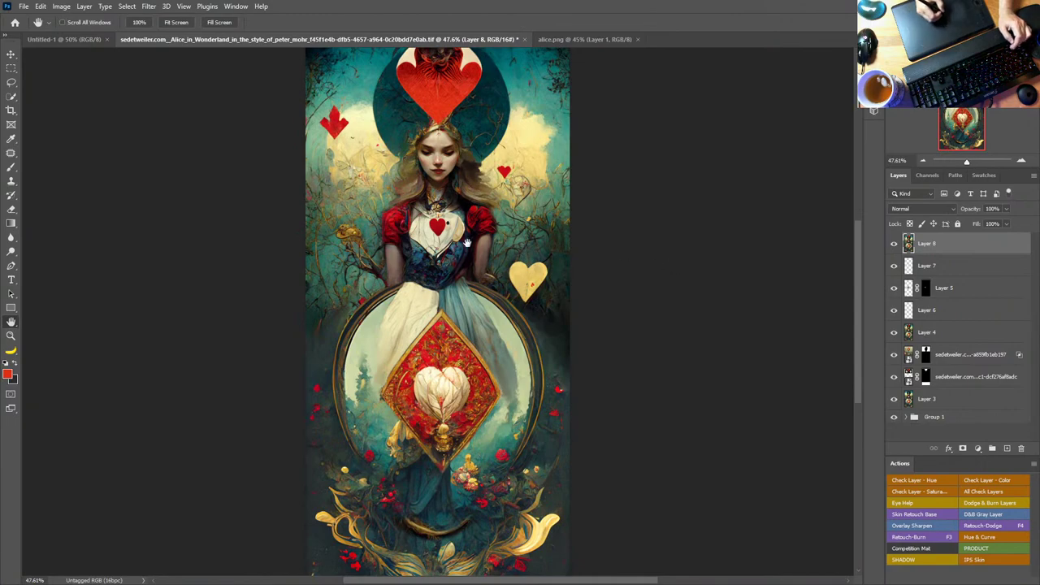
Step: Save the document, then copy a freehand selection of the cream chest panel's left half onto a new layer
{"action": "key", "text": "ctrl+s"}
{"action": "key", "text": "z"}
{"action": "left_click_drag", "start_coordinate": [438, 228], "coordinate": [559, 272]}
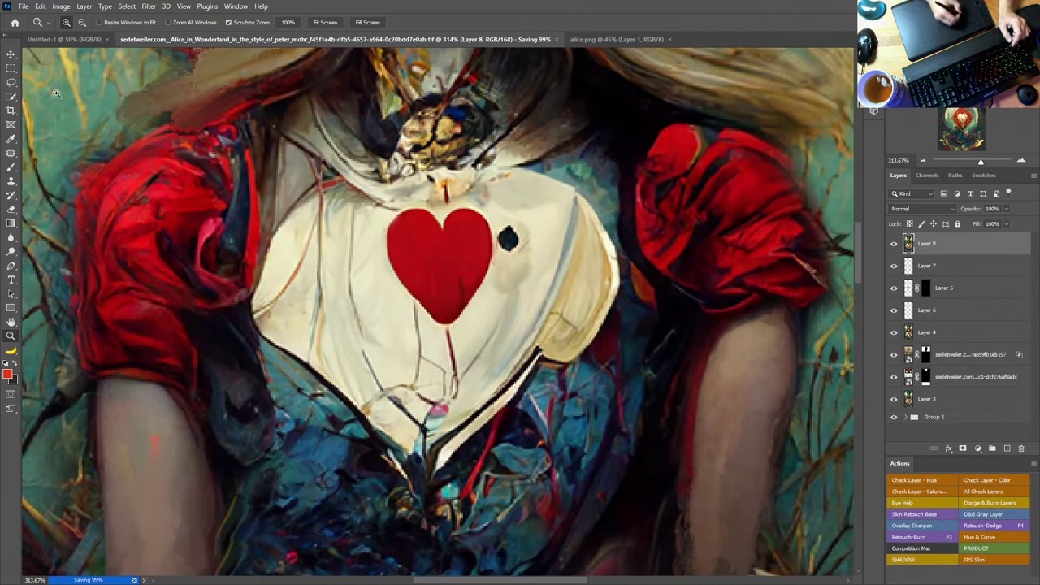
{"action": "left_click", "coordinate": [12, 82]}
{"action": "mouse_move", "coordinate": [274, 171]}
{"action": "left_mouse_down"}
{"action": "mouse_move", "coordinate": [227, 294]}
{"action": "mouse_move", "coordinate": [312, 440]}
{"action": "mouse_move", "coordinate": [379, 254]}
{"action": "left_mouse_up"}
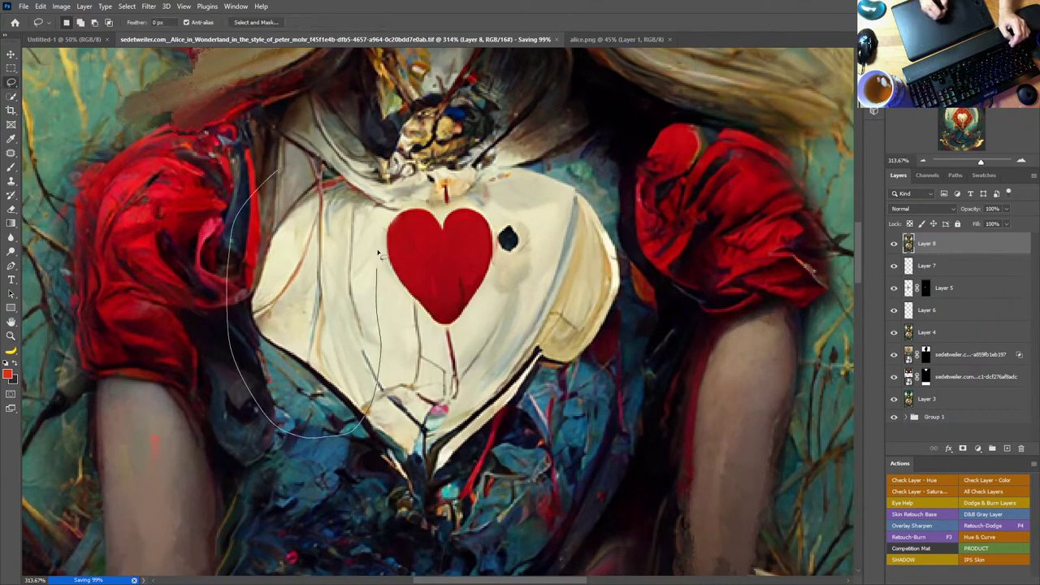
{"action": "left_click_drag", "start_coordinate": [371, 145], "coordinate": [305, 136]}
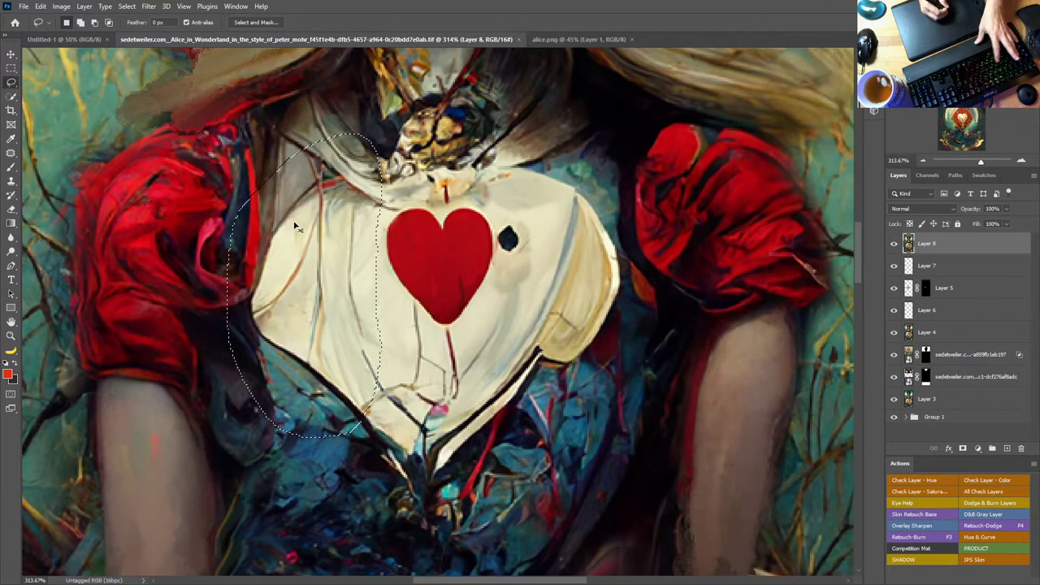
{"action": "key", "text": "ctrl+j"}
Step: Flip the copied panel half horizontally and place it over the panel's right half as a mirrored match
{"action": "key", "text": "ctrl+t"}
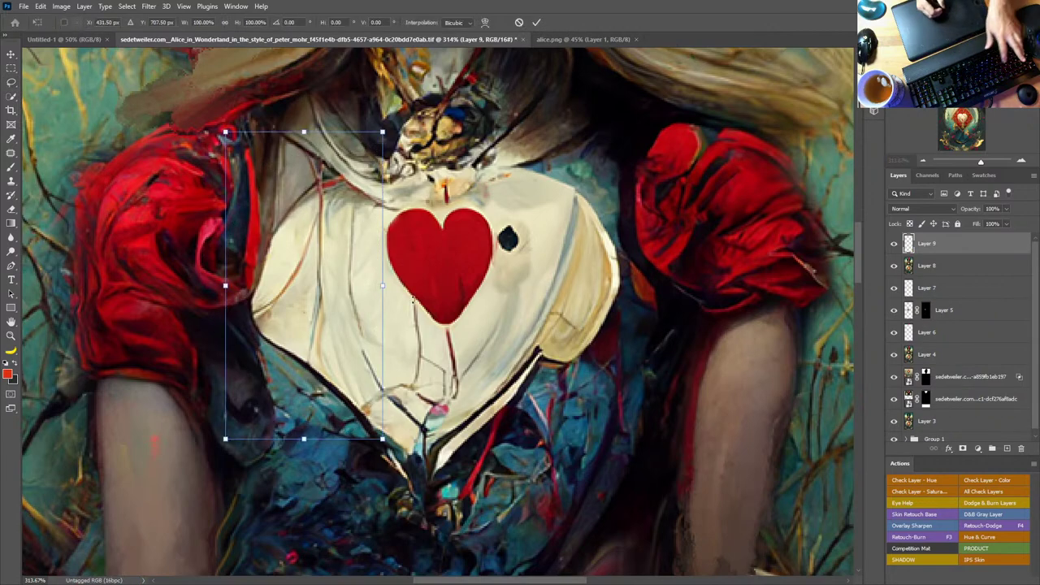
{"action": "right_click", "coordinate": [340, 309]}
{"action": "left_click", "coordinate": [383, 517]}
{"action": "mouse_move", "coordinate": [352, 333]}
{"action": "left_mouse_down"}
{"action": "mouse_move", "coordinate": [599, 382]}
{"action": "mouse_move", "coordinate": [688, 323]}
{"action": "mouse_move", "coordinate": [636, 351]}
{"action": "mouse_move", "coordinate": [595, 338]}
{"action": "left_mouse_up"}
{"action": "key", "text": "Return"}
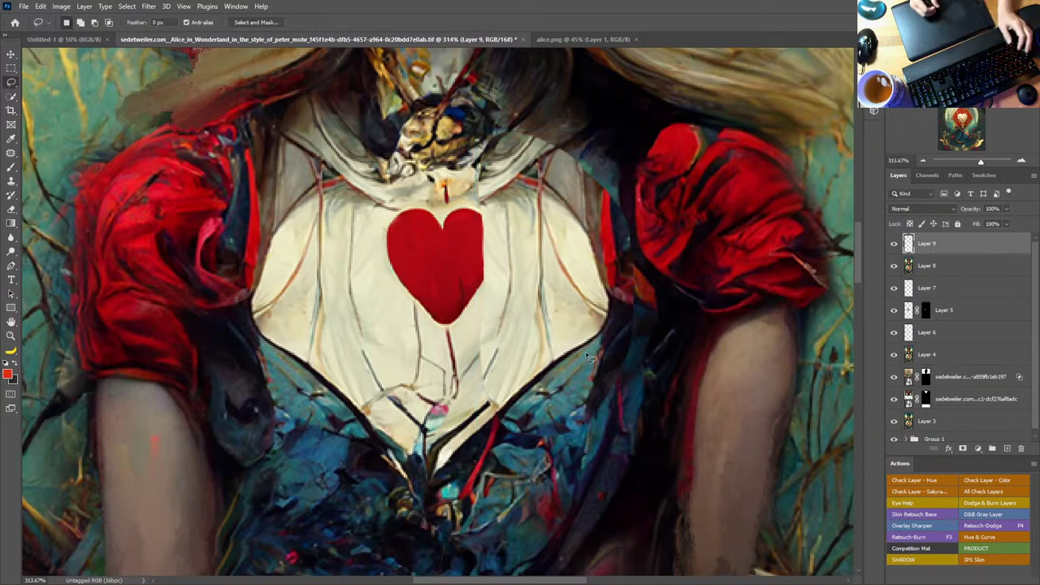
Step: Add a layer mask to the mirrored half and paint it out over the red heart's edge and along the panel's lower diagonal
{"action": "left_click", "coordinate": [962, 449]}
{"action": "key", "text": "b"}
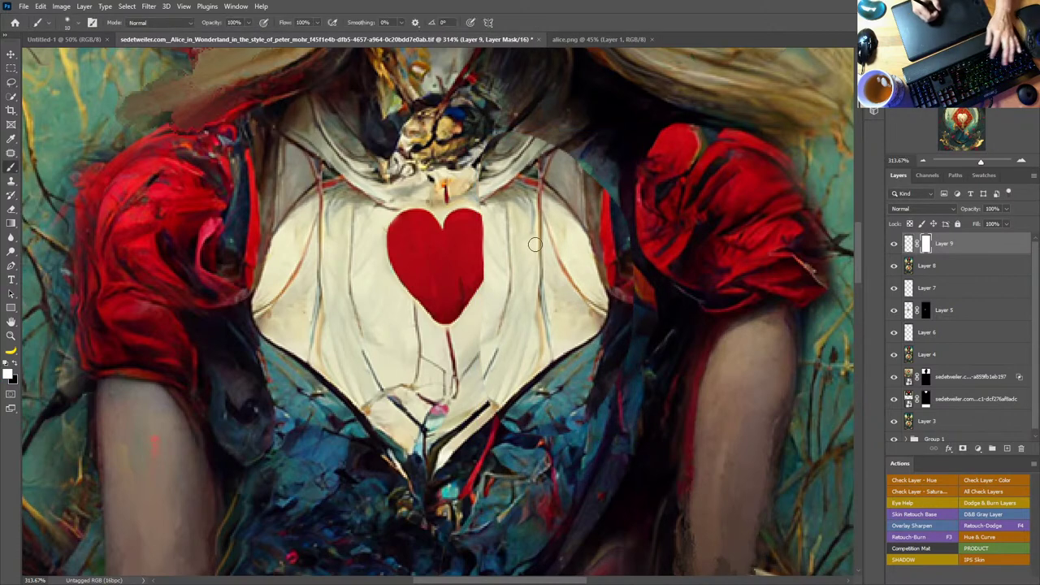
{"action": "right_click", "coordinate": [532, 164], "text": "alt"}
{"action": "key", "text": "x"}
{"action": "left_click_drag", "start_coordinate": [479, 225], "coordinate": [481, 267]}
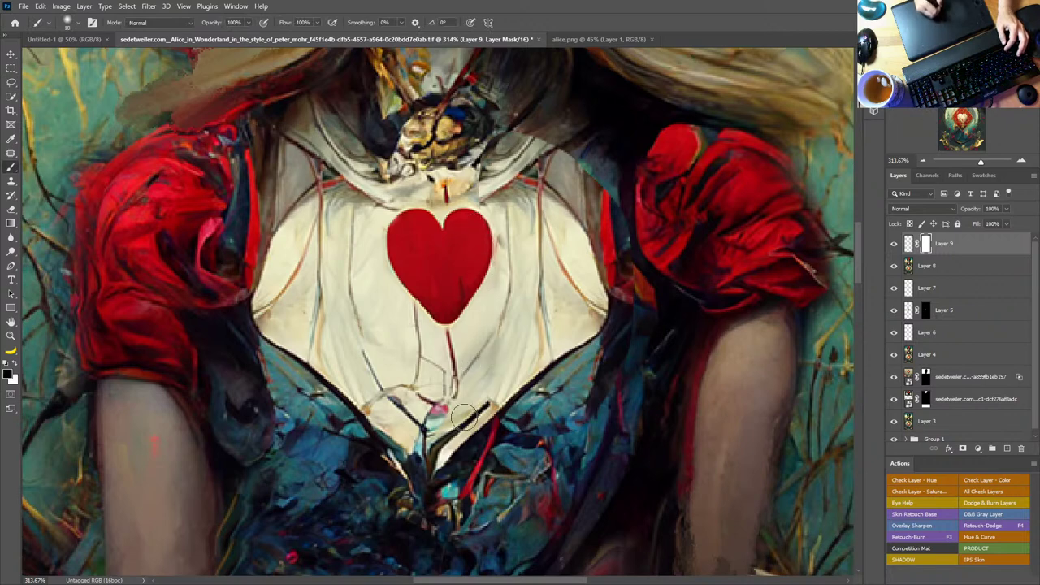
{"action": "mouse_move", "coordinate": [518, 410]}
{"action": "left_mouse_down"}
{"action": "mouse_move", "coordinate": [598, 325]}
{"action": "mouse_move", "coordinate": [580, 319]}
{"action": "mouse_move", "coordinate": [562, 364]}
{"action": "mouse_move", "coordinate": [538, 331]}
{"action": "mouse_move", "coordinate": [533, 370]}
{"action": "mouse_move", "coordinate": [585, 311]}
{"action": "mouse_move", "coordinate": [581, 343]}
{"action": "mouse_move", "coordinate": [606, 305]}
{"action": "mouse_move", "coordinate": [572, 374]}
{"action": "mouse_move", "coordinate": [496, 417]}
{"action": "mouse_move", "coordinate": [457, 457]}
{"action": "left_mouse_up"}
{"action": "mouse_move", "coordinate": [495, 406]}
{"action": "left_mouse_down"}
{"action": "mouse_move", "coordinate": [578, 369]}
{"action": "mouse_move", "coordinate": [544, 383]}
{"action": "mouse_move", "coordinate": [562, 375]}
{"action": "mouse_move", "coordinate": [536, 380]}
{"action": "left_mouse_up"}
Step: Refine the mirrored half's mask along its outer edge, hiding and restoring the shoulder strap and red strip beside the sleeve
{"action": "key", "text": "x"}
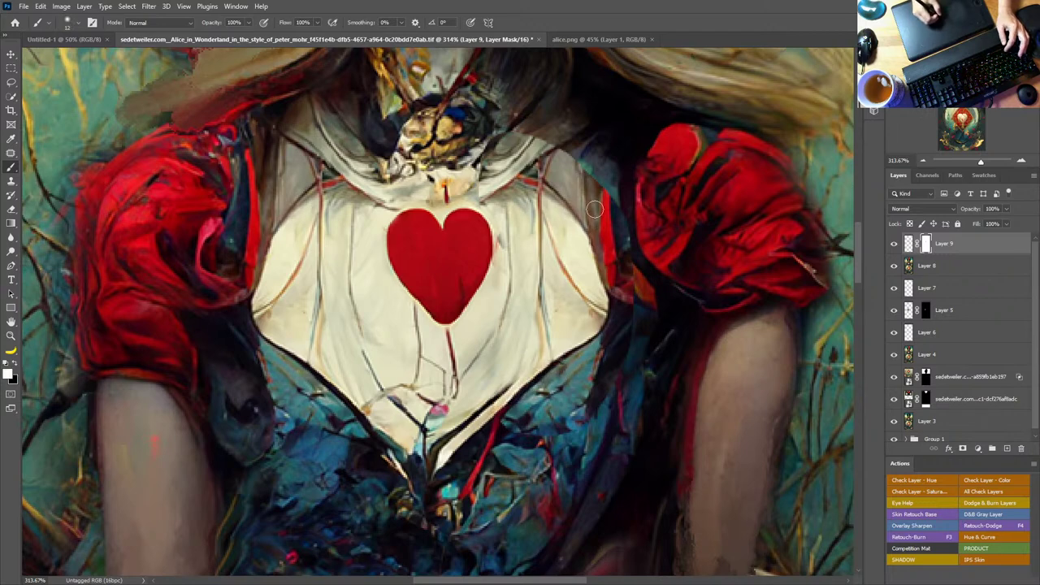
{"action": "mouse_move", "coordinate": [629, 215]}
{"action": "left_mouse_down"}
{"action": "mouse_move", "coordinate": [612, 194]}
{"action": "mouse_move", "coordinate": [595, 190]}
{"action": "mouse_move", "coordinate": [613, 277]}
{"action": "mouse_move", "coordinate": [585, 193]}
{"action": "mouse_move", "coordinate": [508, 150]}
{"action": "mouse_move", "coordinate": [591, 171]}
{"action": "mouse_move", "coordinate": [611, 187]}
{"action": "mouse_move", "coordinate": [505, 138]}
{"action": "mouse_move", "coordinate": [493, 192]}
{"action": "mouse_move", "coordinate": [504, 199]}
{"action": "mouse_move", "coordinate": [544, 173]}
{"action": "mouse_move", "coordinate": [571, 187]}
{"action": "mouse_move", "coordinate": [523, 198]}
{"action": "mouse_move", "coordinate": [507, 214]}
{"action": "mouse_move", "coordinate": [488, 183]}
{"action": "mouse_move", "coordinate": [479, 195]}
{"action": "mouse_move", "coordinate": [514, 185]}
{"action": "mouse_move", "coordinate": [440, 201]}
{"action": "mouse_move", "coordinate": [473, 176]}
{"action": "mouse_move", "coordinate": [490, 189]}
{"action": "mouse_move", "coordinate": [534, 189]}
{"action": "mouse_move", "coordinate": [537, 200]}
{"action": "mouse_move", "coordinate": [551, 192]}
{"action": "mouse_move", "coordinate": [567, 204]}
{"action": "mouse_move", "coordinate": [564, 189]}
{"action": "mouse_move", "coordinate": [595, 224]}
{"action": "mouse_move", "coordinate": [571, 191]}
{"action": "mouse_move", "coordinate": [610, 230]}
{"action": "mouse_move", "coordinate": [600, 206]}
{"action": "mouse_move", "coordinate": [645, 209]}
{"action": "mouse_move", "coordinate": [608, 197]}
{"action": "mouse_move", "coordinate": [616, 226]}
{"action": "mouse_move", "coordinate": [599, 195]}
{"action": "mouse_move", "coordinate": [632, 257]}
{"action": "mouse_move", "coordinate": [595, 200]}
{"action": "mouse_move", "coordinate": [622, 276]}
{"action": "left_mouse_up"}
{"action": "key", "text": "x"}
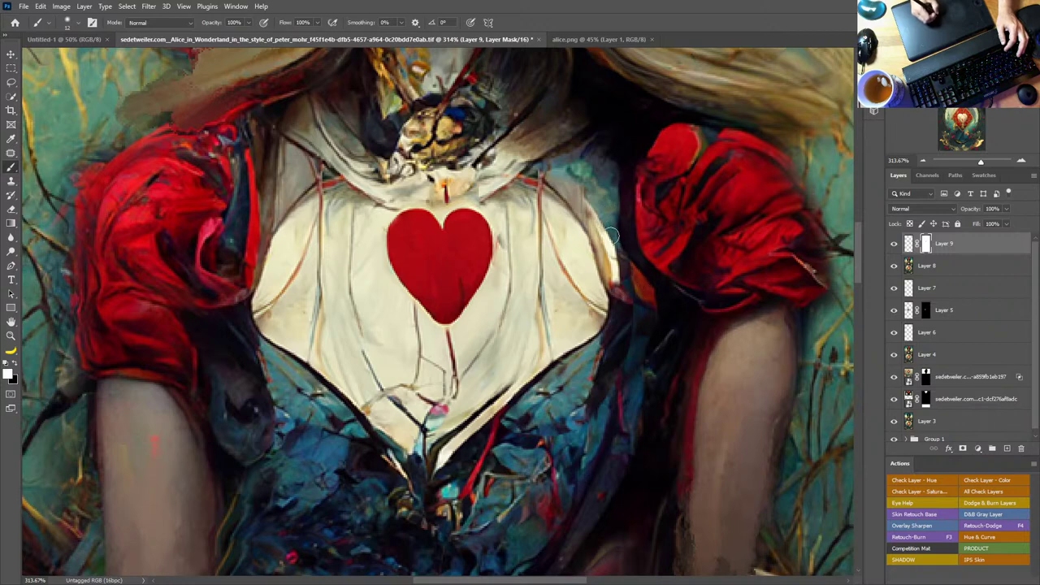
{"action": "mouse_move", "coordinate": [605, 235]}
{"action": "left_mouse_down"}
{"action": "mouse_move", "coordinate": [625, 299]}
{"action": "mouse_move", "coordinate": [585, 206]}
{"action": "left_mouse_up"}
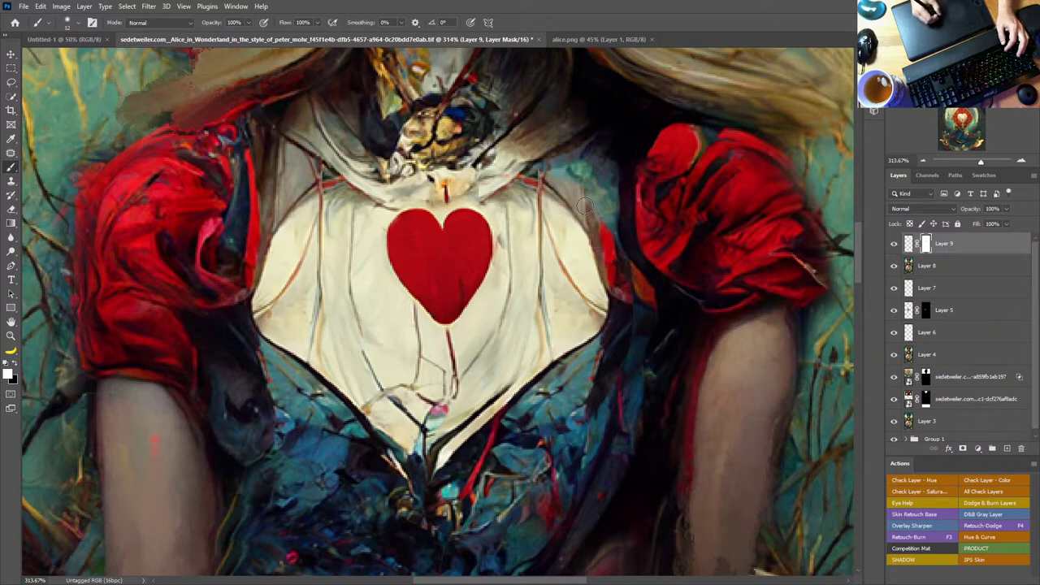
{"action": "mouse_move", "coordinate": [585, 154]}
{"action": "left_mouse_down"}
{"action": "mouse_move", "coordinate": [615, 196]}
{"action": "mouse_move", "coordinate": [605, 208]}
{"action": "mouse_move", "coordinate": [572, 174]}
{"action": "mouse_move", "coordinate": [598, 212]}
{"action": "mouse_move", "coordinate": [613, 197]}
{"action": "mouse_move", "coordinate": [597, 188]}
{"action": "mouse_move", "coordinate": [609, 210]}
{"action": "mouse_move", "coordinate": [620, 318]}
{"action": "left_mouse_up"}
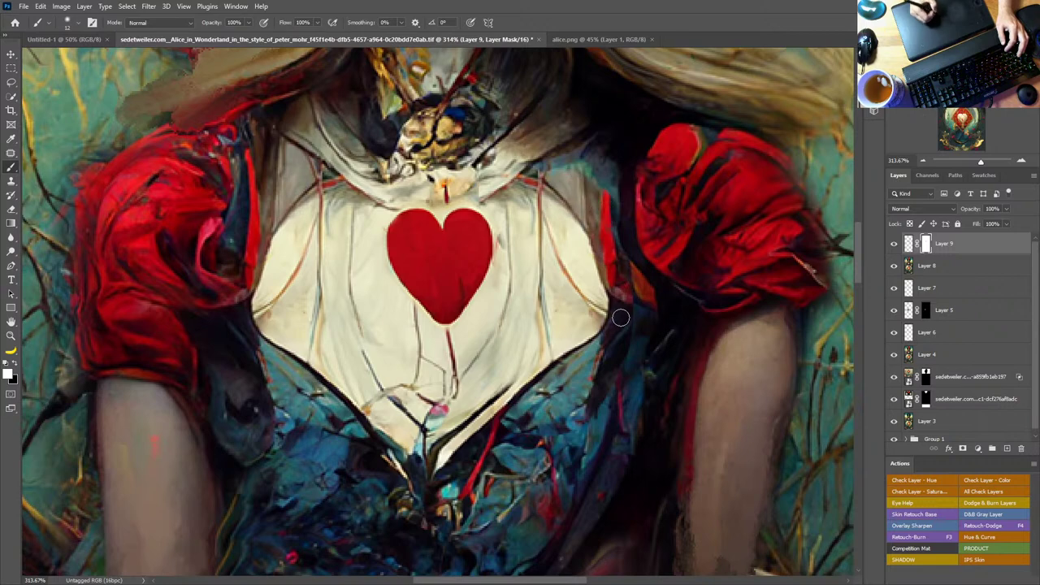
Step: With Layer 9 temporarily hidden, clone dark bodice texture on Layer 8 over the original panel's upper and right edges and its beige fold
{"action": "left_click", "coordinate": [894, 243]}
{"action": "key", "text": "s"}
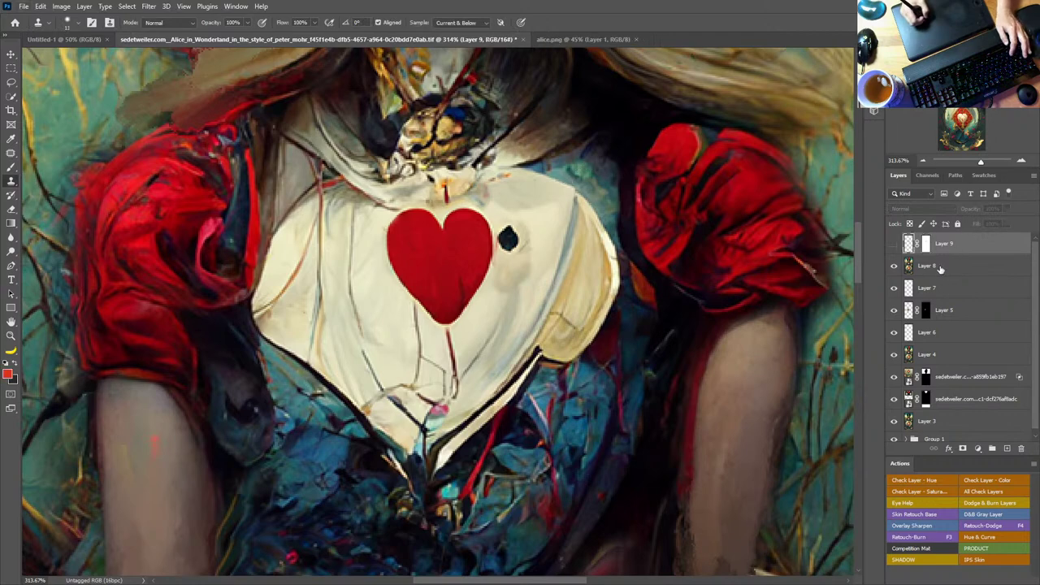
{"action": "left_click", "coordinate": [939, 267]}
{"action": "mouse_move", "coordinate": [580, 175]}
{"action": "left_mouse_down"}
{"action": "mouse_move", "coordinate": [551, 182]}
{"action": "mouse_move", "coordinate": [581, 218]}
{"action": "mouse_move", "coordinate": [595, 309]}
{"action": "mouse_move", "coordinate": [585, 206]}
{"action": "mouse_move", "coordinate": [569, 172]}
{"action": "mouse_move", "coordinate": [487, 176]}
{"action": "mouse_move", "coordinate": [601, 242]}
{"action": "mouse_move", "coordinate": [605, 276]}
{"action": "left_mouse_up"}
{"action": "mouse_move", "coordinate": [598, 203]}
{"action": "left_mouse_down"}
{"action": "mouse_move", "coordinate": [617, 283]}
{"action": "mouse_move", "coordinate": [614, 337]}
{"action": "left_mouse_up"}
{"action": "mouse_move", "coordinate": [609, 276]}
{"action": "left_mouse_down"}
{"action": "mouse_move", "coordinate": [586, 357]}
{"action": "mouse_move", "coordinate": [583, 350]}
{"action": "left_mouse_up"}
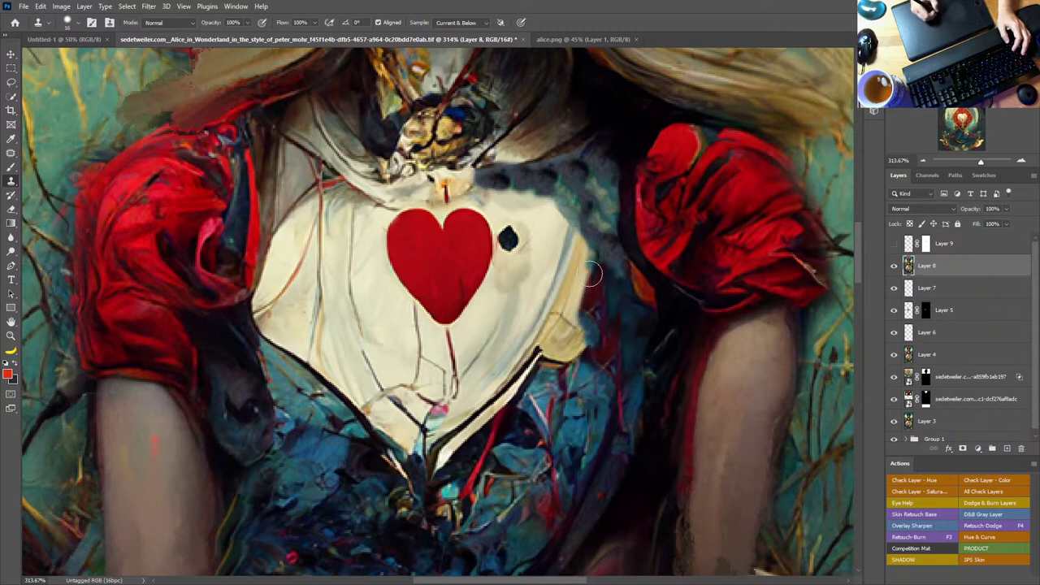
{"action": "left_click_drag", "start_coordinate": [588, 248], "coordinate": [569, 374]}
{"action": "mouse_move", "coordinate": [597, 321]}
{"action": "left_mouse_down"}
{"action": "mouse_move", "coordinate": [579, 343]}
{"action": "mouse_move", "coordinate": [574, 332]}
{"action": "mouse_move", "coordinate": [550, 373]}
{"action": "left_mouse_up"}
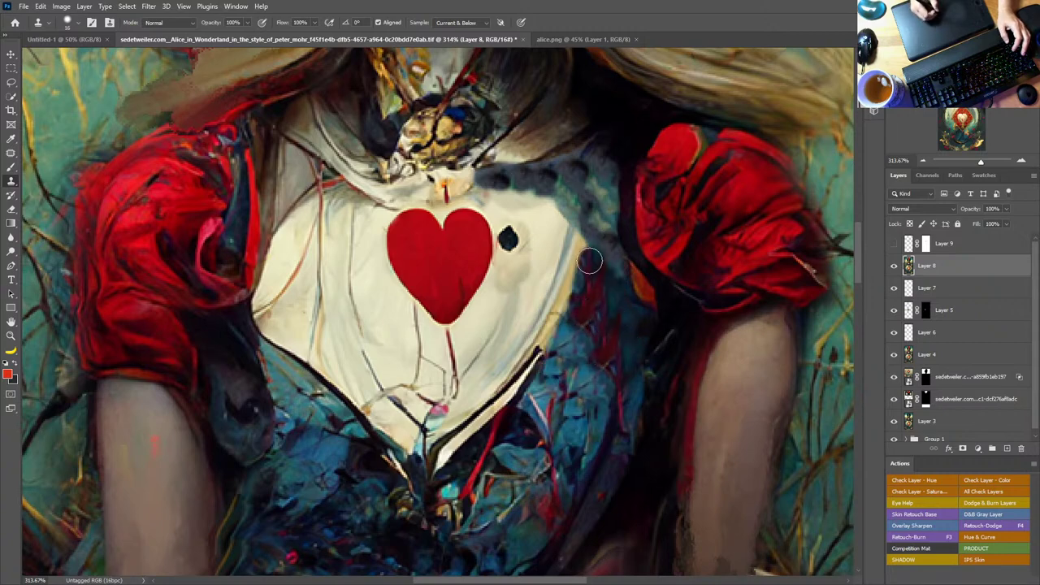
{"action": "left_click_drag", "start_coordinate": [590, 248], "coordinate": [600, 276]}
{"action": "mouse_move", "coordinate": [597, 227]}
{"action": "left_mouse_down"}
{"action": "mouse_move", "coordinate": [599, 276]}
{"action": "mouse_move", "coordinate": [607, 268]}
{"action": "left_mouse_up"}
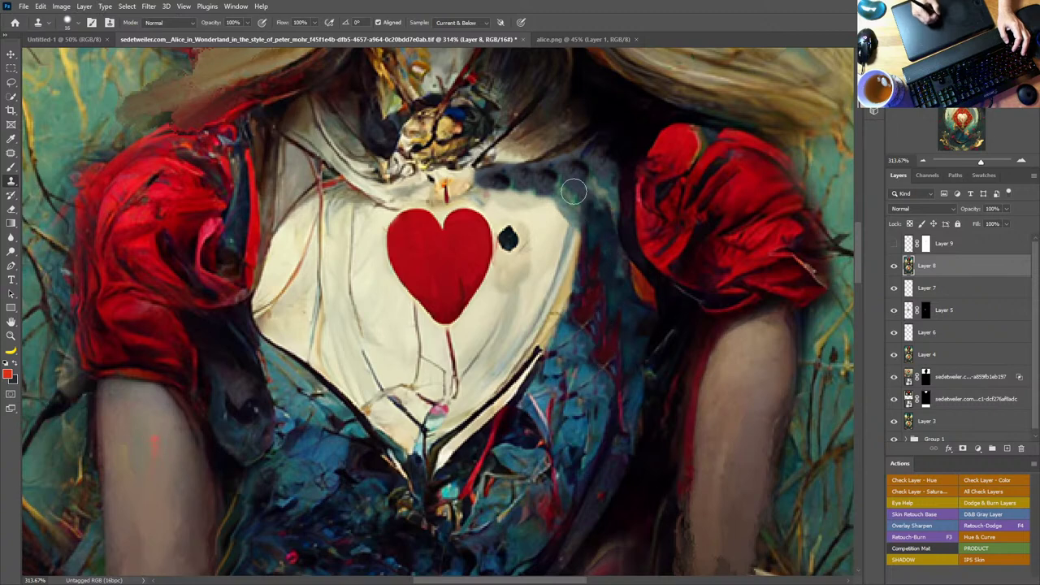
{"action": "left_click_drag", "start_coordinate": [575, 191], "coordinate": [580, 264]}
{"action": "left_click", "coordinate": [894, 244]}
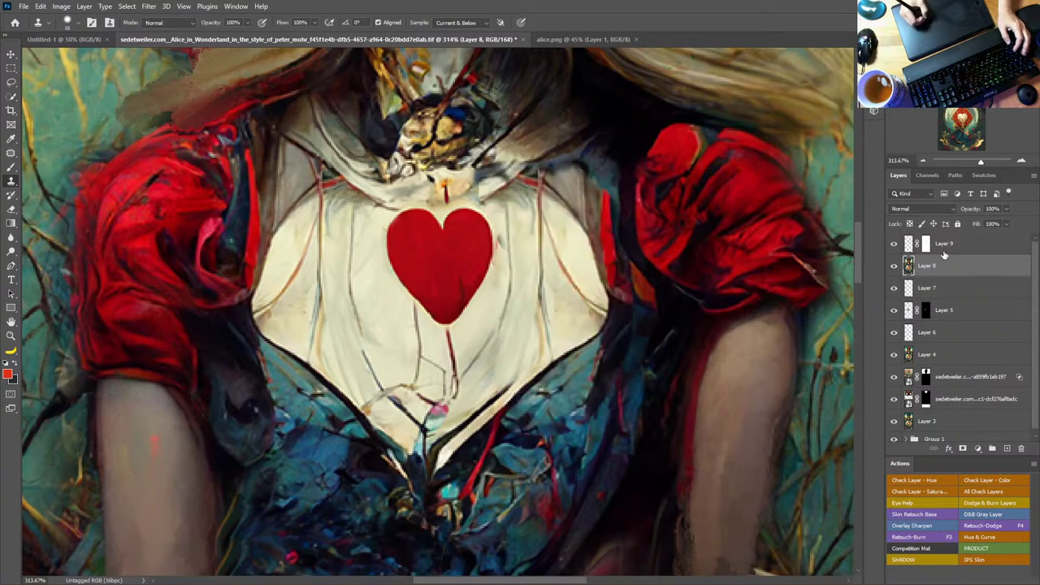
Step: Smudge the cloned texture on Layer 8 around the chest panel's upper right corner, and compare it with Layer 9 hidden and shown
{"action": "right_click", "coordinate": [604, 166], "text": "alt"}
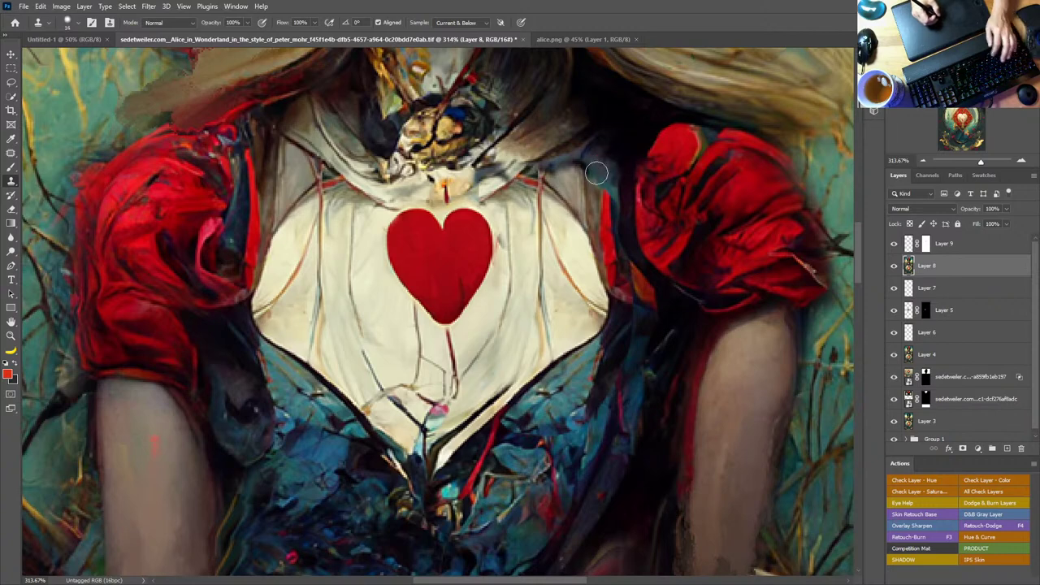
{"action": "left_click", "coordinate": [11, 167]}
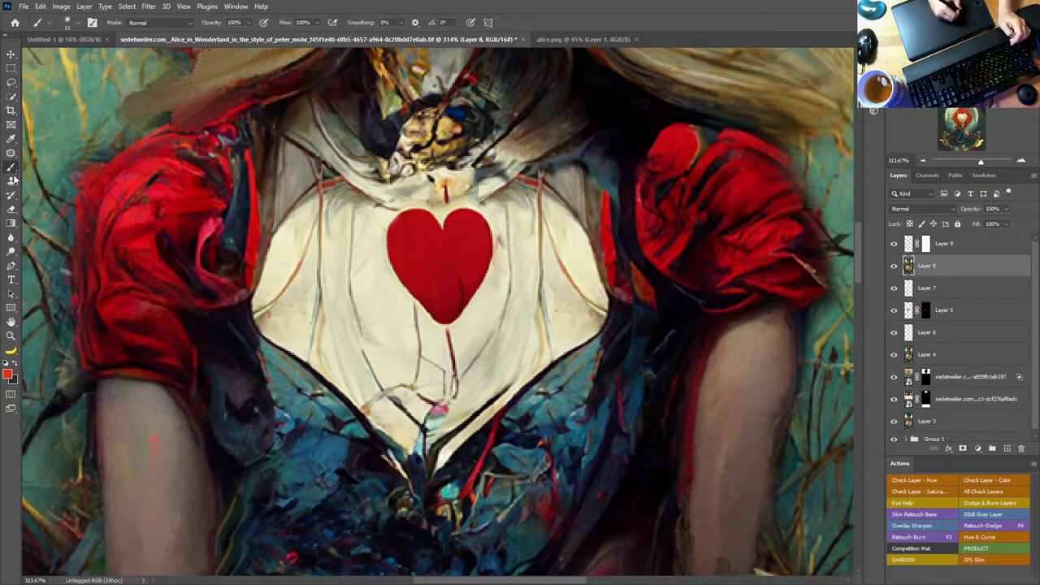
{"action": "right_click", "coordinate": [9, 170]}
{"action": "left_click", "coordinate": [12, 169]}
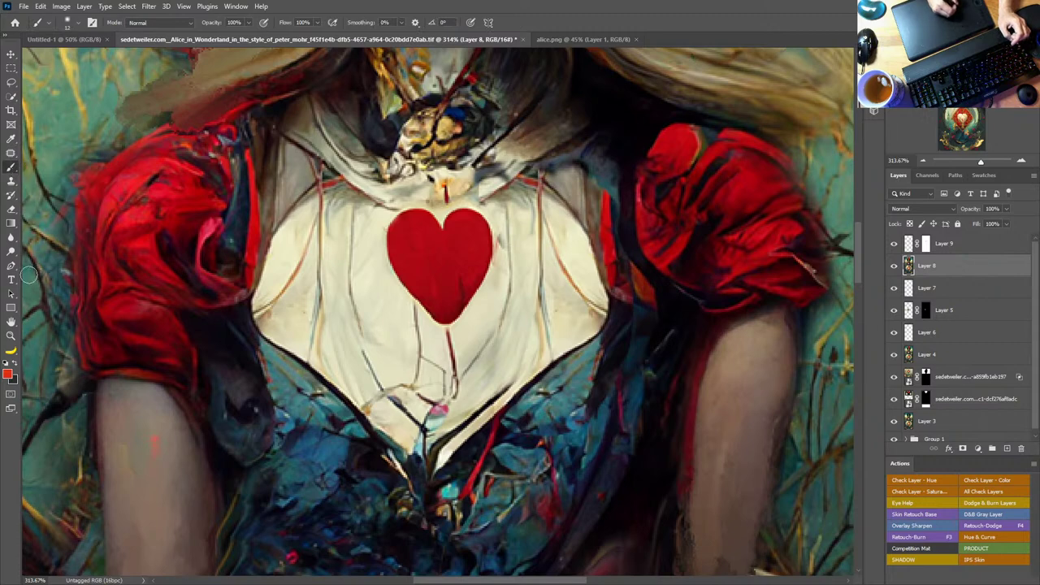
{"action": "left_click", "coordinate": [11, 254]}
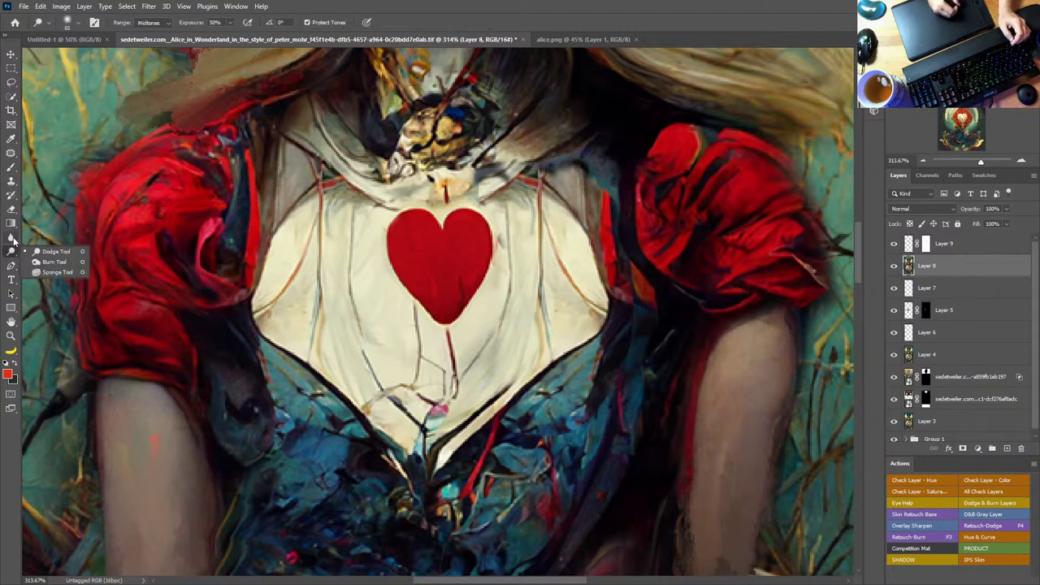
{"action": "left_click", "coordinate": [11, 238]}
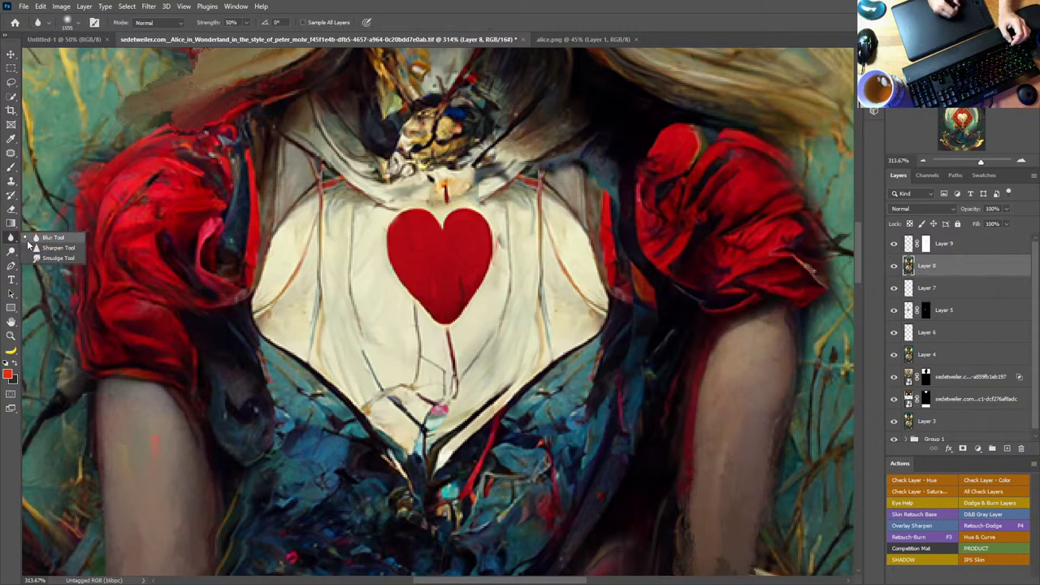
{"action": "left_click", "coordinate": [55, 258]}
{"action": "left_click_drag", "start_coordinate": [515, 244], "coordinate": [503, 238]}
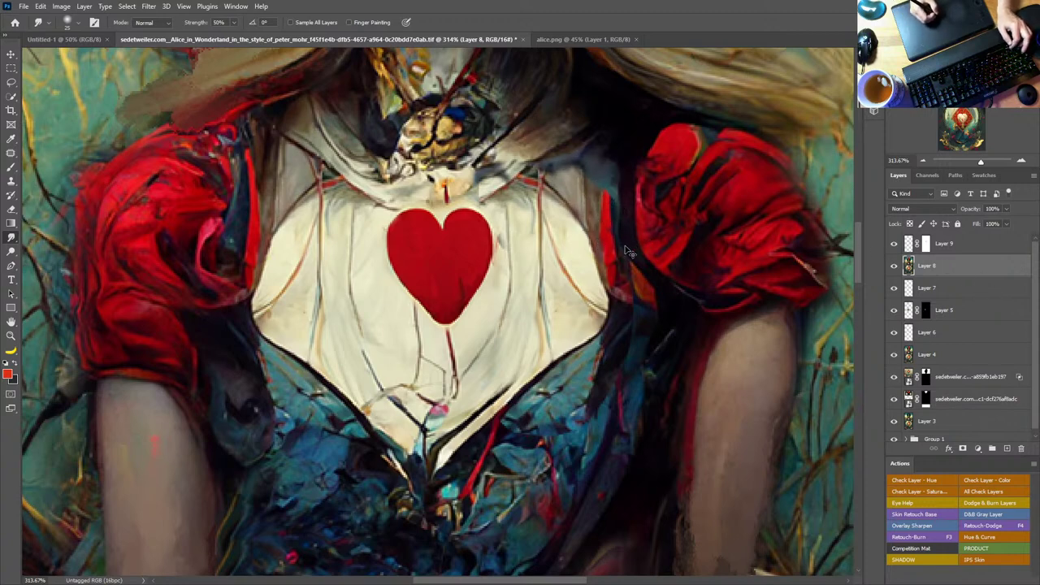
{"action": "left_click", "coordinate": [895, 284]}
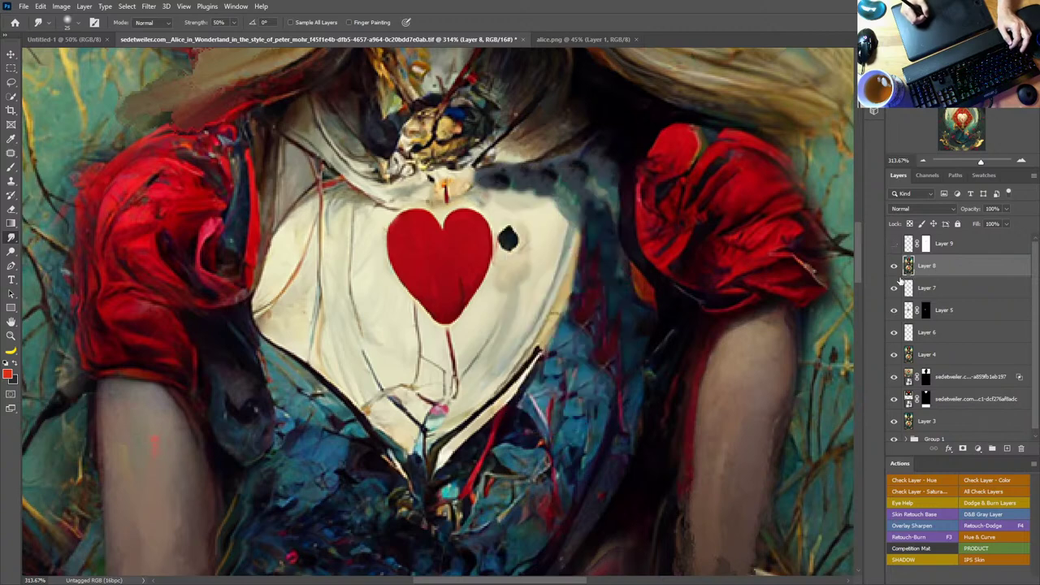
{"action": "left_click", "coordinate": [894, 286]}
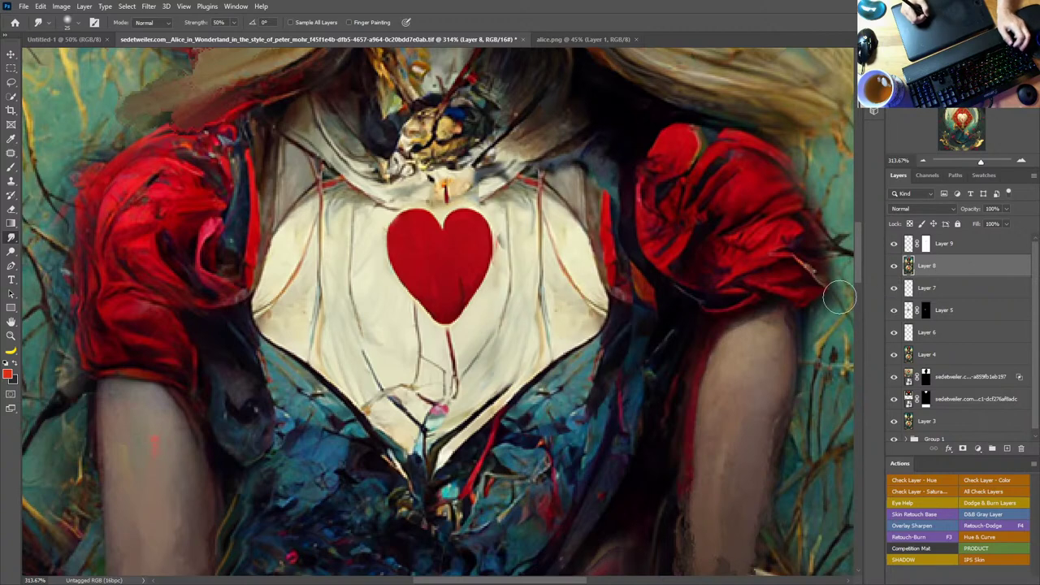
Step: Stamp all visible layers into a new layer above Layer 9 for further cloning
{"action": "key", "text": "s"}
{"action": "right_click", "coordinate": [596, 169], "text": "alt"}
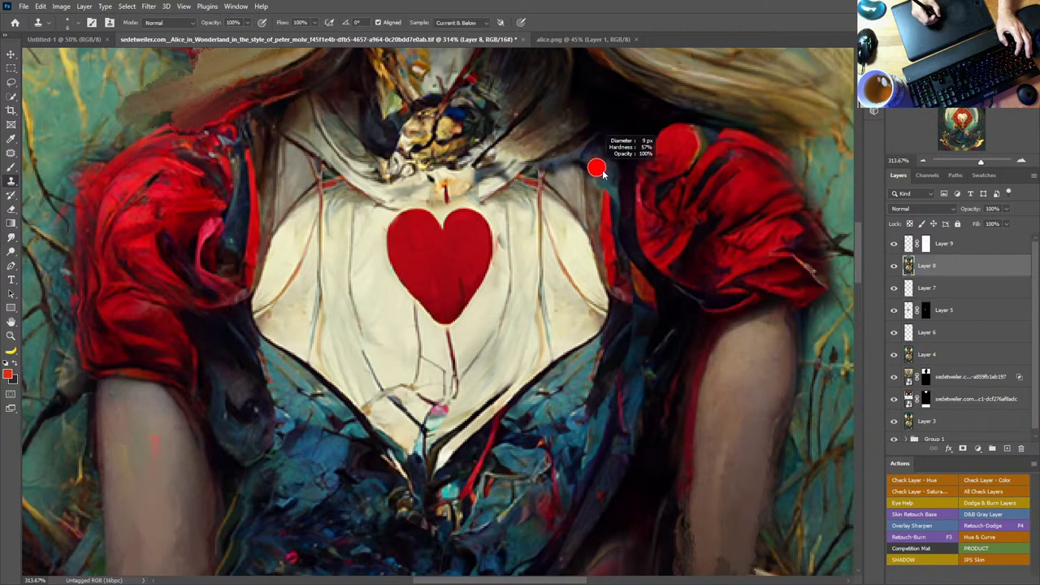
{"action": "left_click", "coordinate": [972, 247]}
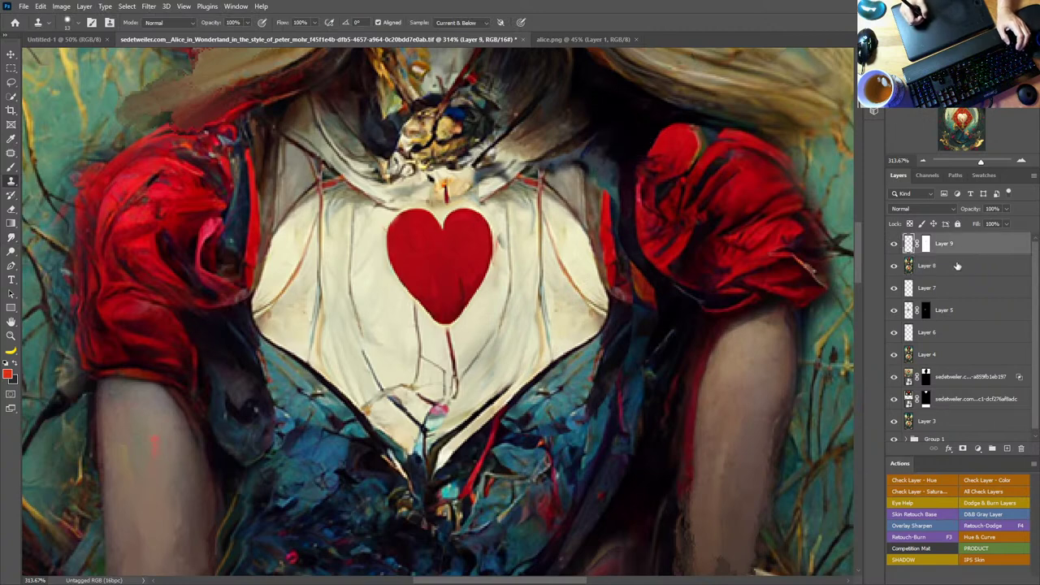
{"action": "key", "text": "ctrl+shift+alt+e"}
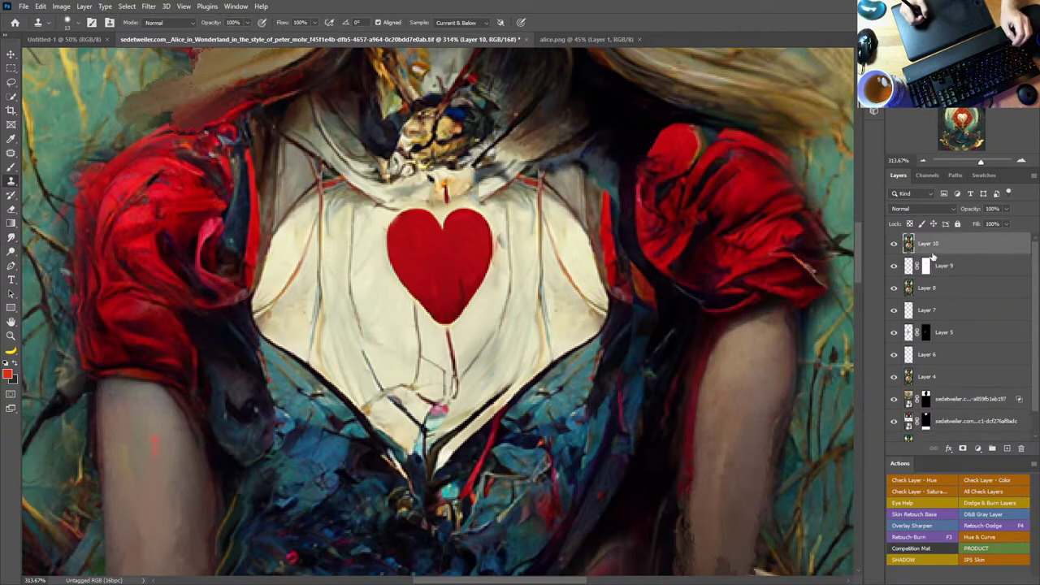
Step: Try to clone dark texture over the mirrored shoulder strap at the chest panel's upper right corner
{"action": "mouse_move", "coordinate": [588, 169]}
{"action": "left_mouse_down"}
{"action": "mouse_move", "coordinate": [582, 199]}
{"action": "mouse_move", "coordinate": [591, 197]}
{"action": "left_mouse_up"}
{"action": "left_click", "coordinate": [609, 173], "text": "alt"}
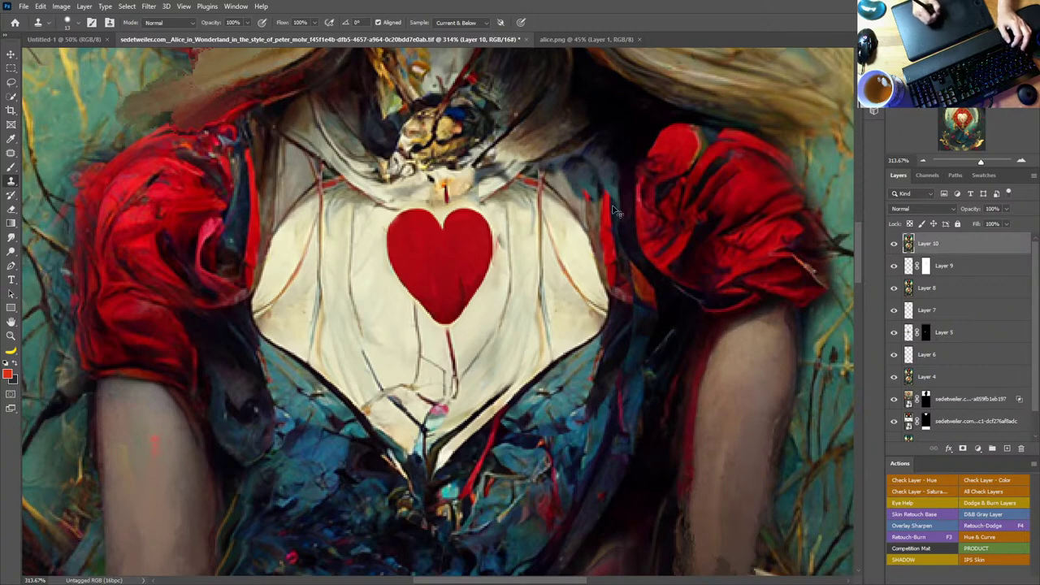
{"action": "key", "text": "ctrl+z"}
{"action": "key", "text": "ctrl+z"}
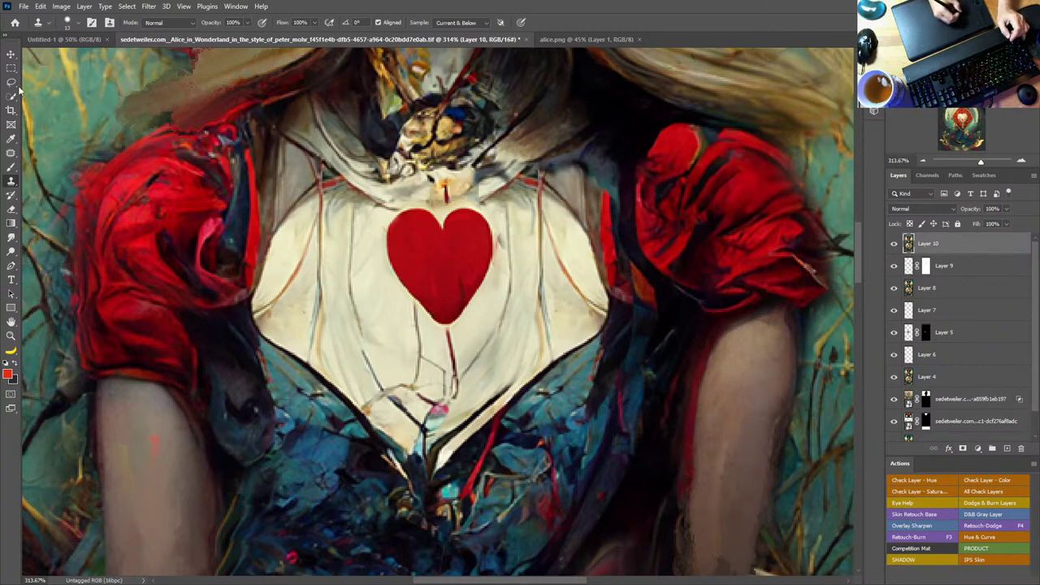
Step: Copy a freehand selection of the left collar, shoulder strap and inner red sleeve onto a new layer
{"action": "left_click", "coordinate": [15, 83]}
{"action": "mouse_move", "coordinate": [256, 101]}
{"action": "left_mouse_down"}
{"action": "mouse_move", "coordinate": [222, 268]}
{"action": "mouse_move", "coordinate": [365, 179]}
{"action": "mouse_move", "coordinate": [404, 104]}
{"action": "mouse_move", "coordinate": [292, 71]}
{"action": "left_mouse_up"}
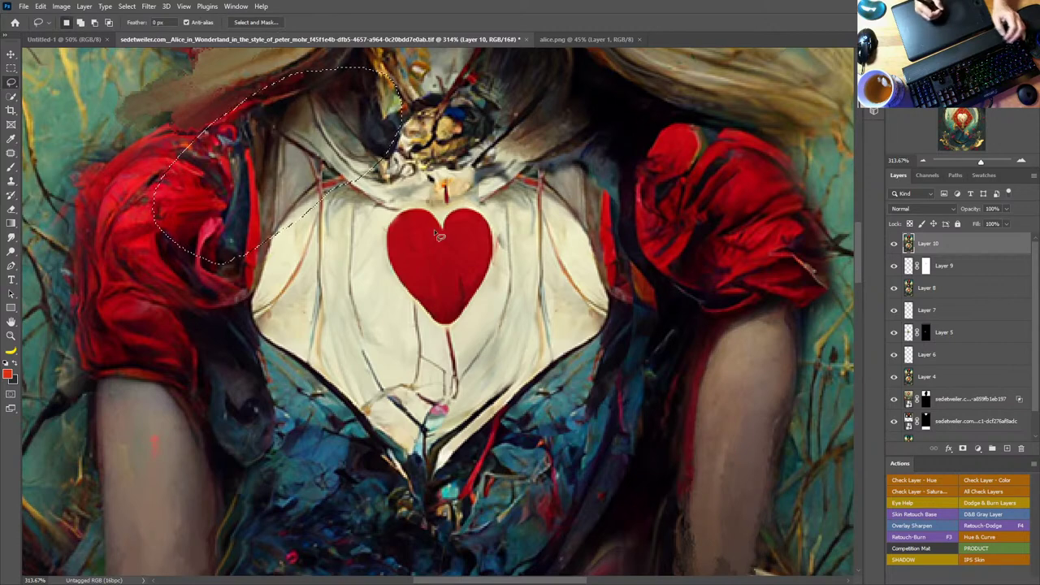
{"action": "key", "text": "ctrl+j"}
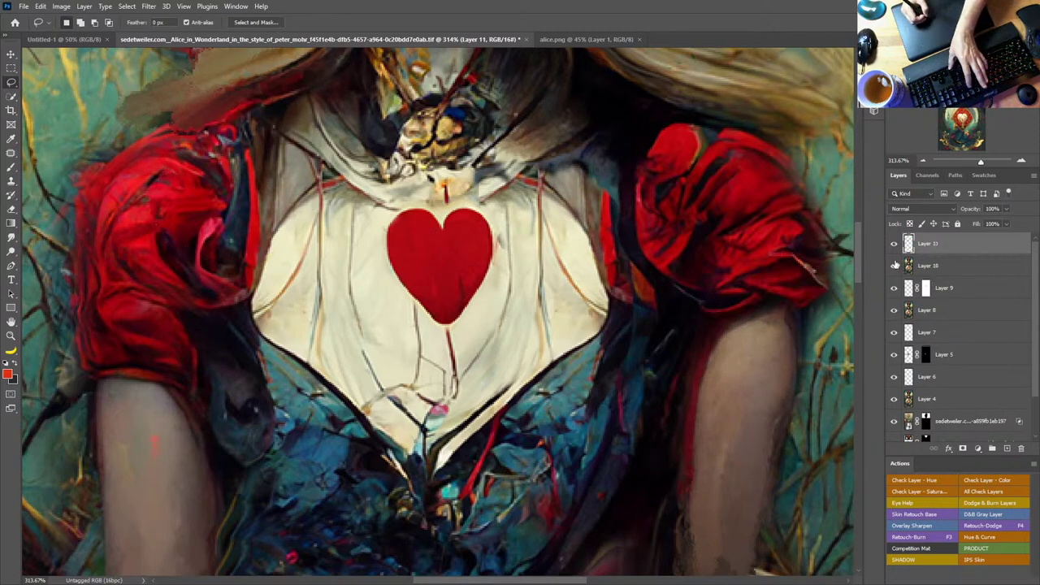
Step: Flip the shoulder copy horizontally and align it over the opposite collar, strap and inner sleeve
{"action": "key", "text": "ctrl+t"}
{"action": "right_click", "coordinate": [354, 174]}
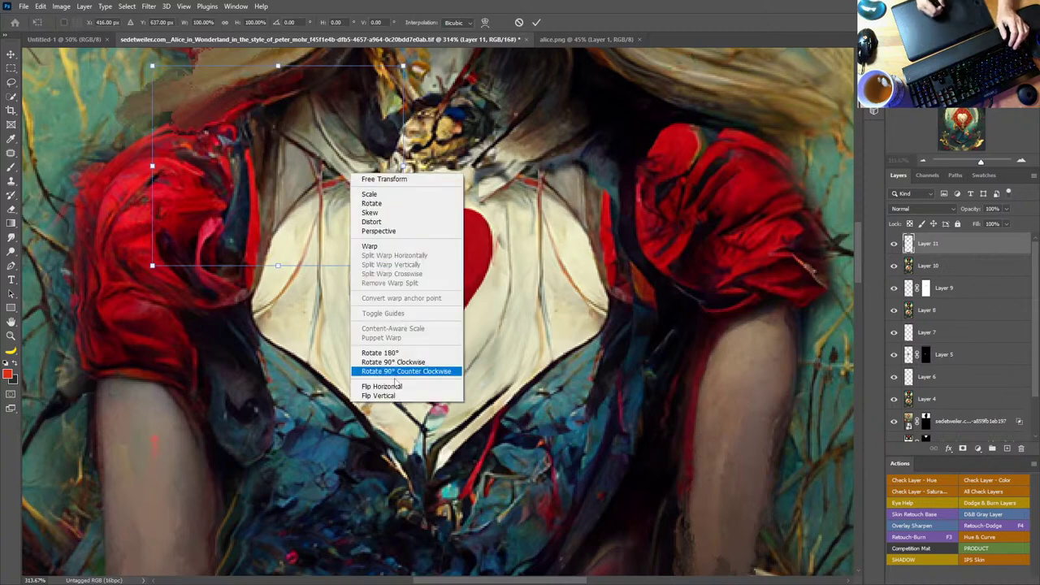
{"action": "left_click", "coordinate": [382, 386]}
{"action": "left_click_drag", "start_coordinate": [271, 165], "coordinate": [573, 162]}
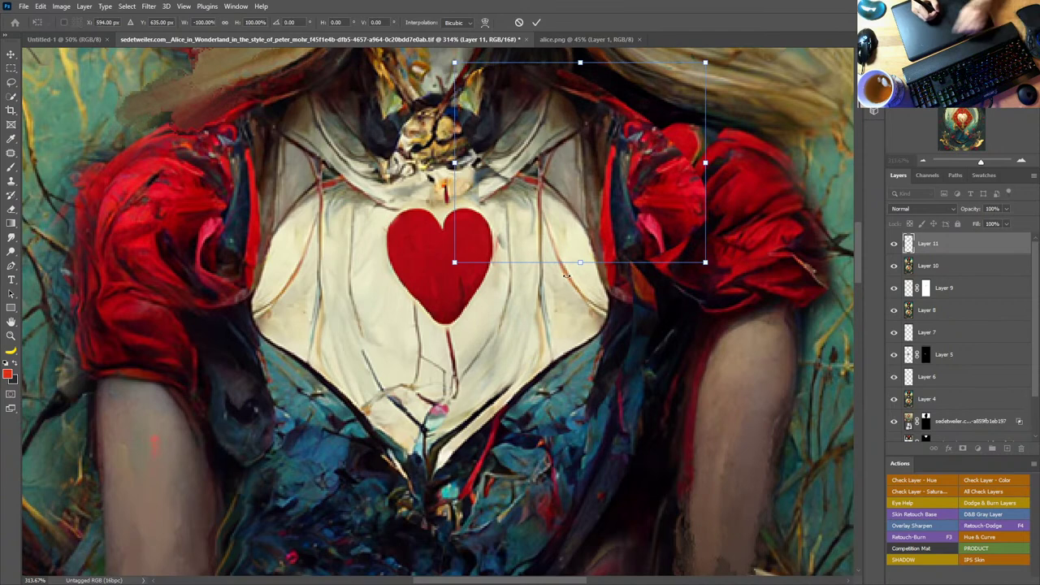
{"action": "key", "text": "Return"}
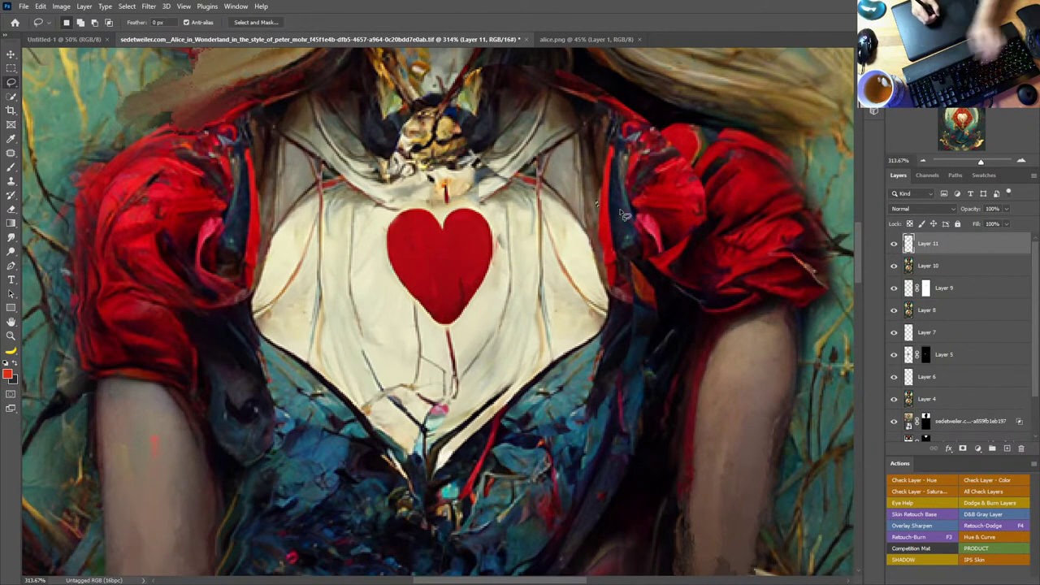
{"action": "key", "text": "v"}
{"action": "left_click_drag", "start_coordinate": [614, 222], "coordinate": [612, 219]}
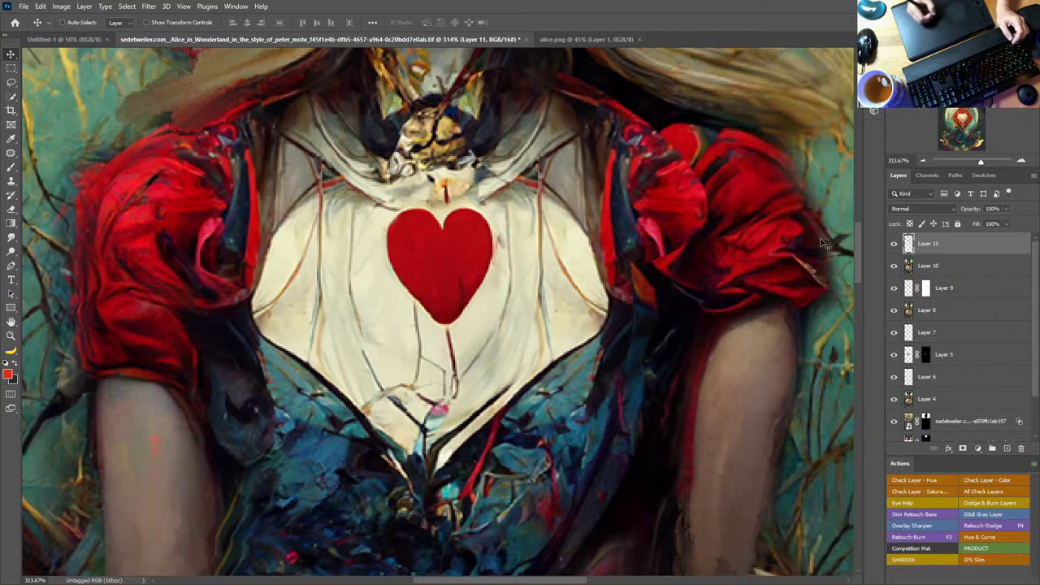
Step: Add a mask to Layer 11 and paint black on it to hide the mirrored sleeve and outer edges of the shoulder copy
{"action": "left_click", "coordinate": [962, 448]}
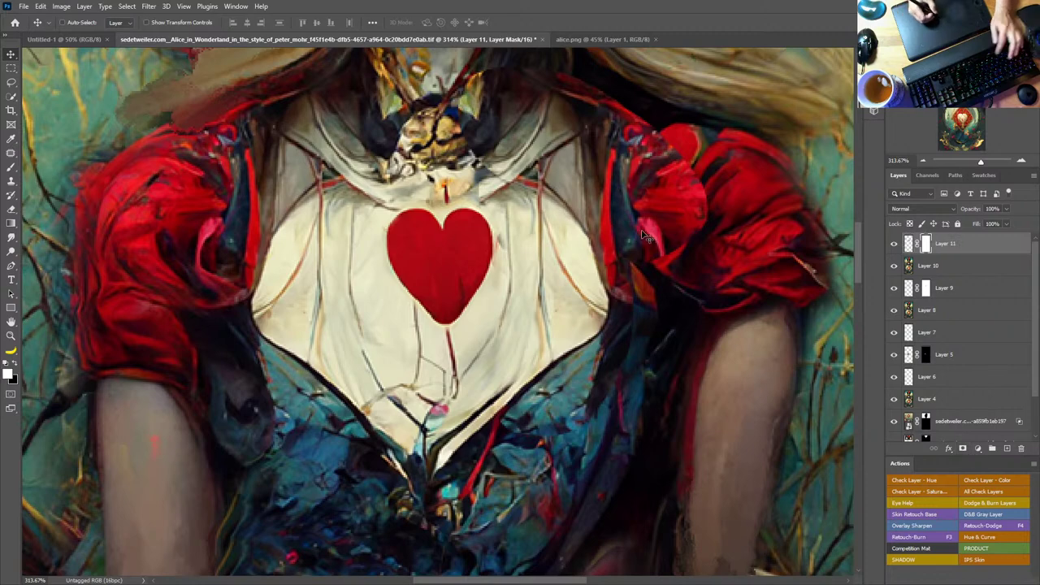
{"action": "key", "text": "b"}
{"action": "key", "text": "d"}
{"action": "mouse_move", "coordinate": [675, 223]}
{"action": "left_mouse_down", "text": "alt"}
{"action": "mouse_move", "coordinate": [689, 169]}
{"action": "mouse_move", "coordinate": [679, 169]}
{"action": "mouse_move", "coordinate": [677, 237]}
{"action": "mouse_move", "coordinate": [656, 208]}
{"action": "mouse_move", "coordinate": [653, 150]}
{"action": "mouse_move", "coordinate": [633, 102]}
{"action": "mouse_move", "coordinate": [556, 81]}
{"action": "left_mouse_up", "text": "alt"}
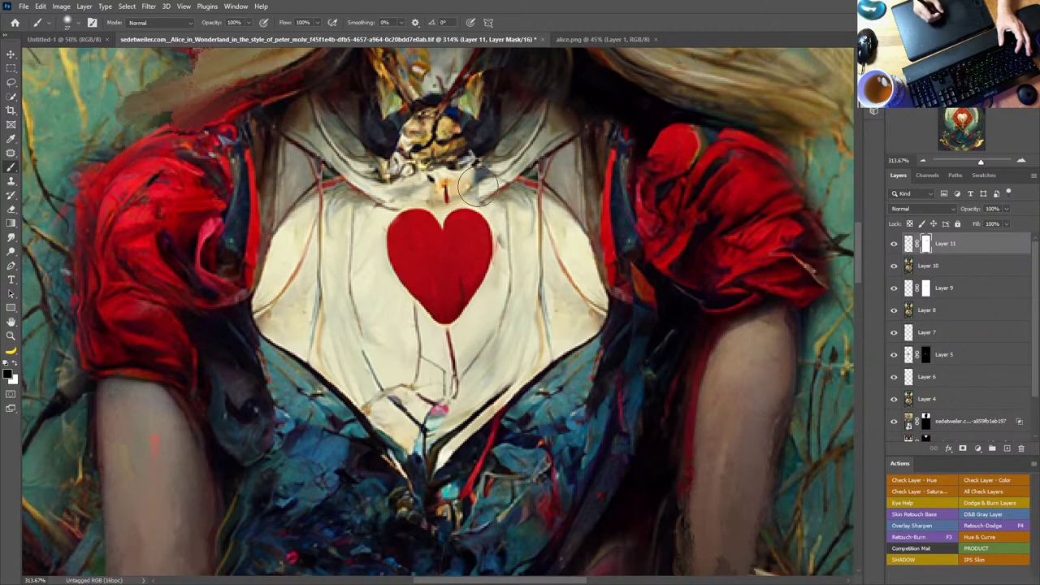
{"action": "left_click_drag", "start_coordinate": [499, 203], "coordinate": [488, 209], "text": "alt"}
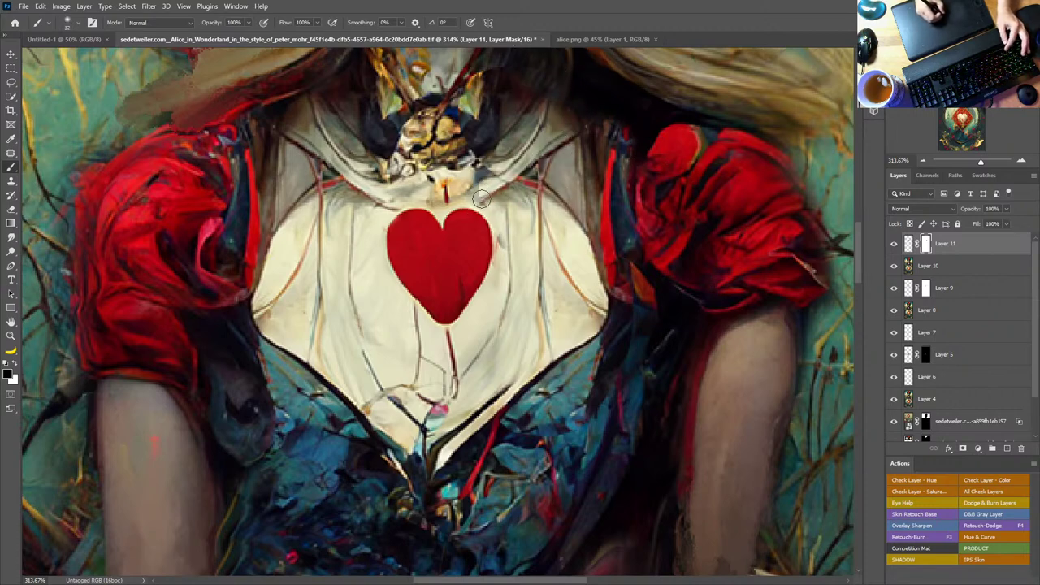
Step: Clone cream fabric on Layer 10 over the collar edge just above the red heart
{"action": "key", "text": "alt+bracketleft"}
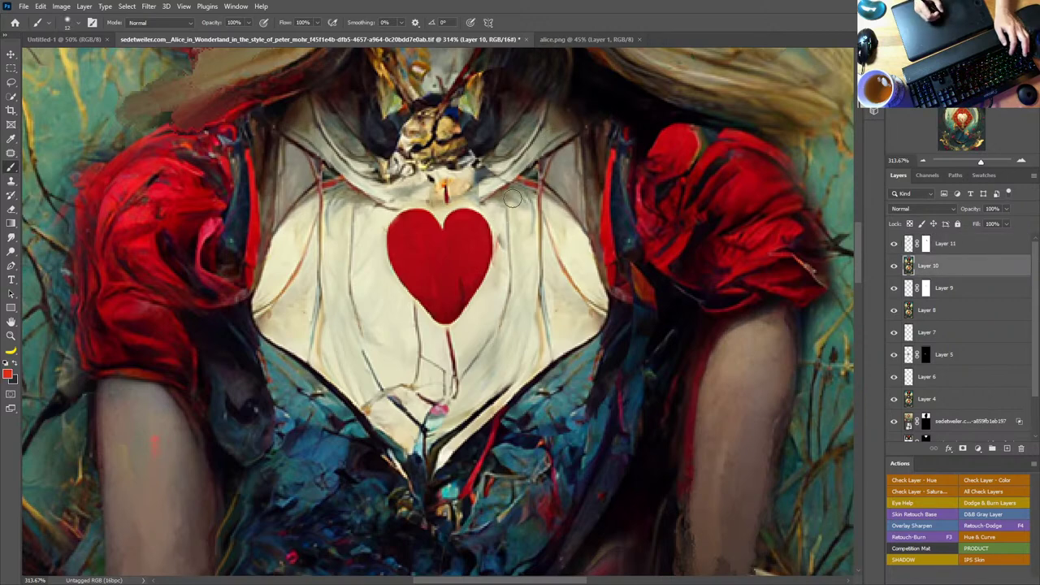
{"action": "key", "text": "s"}
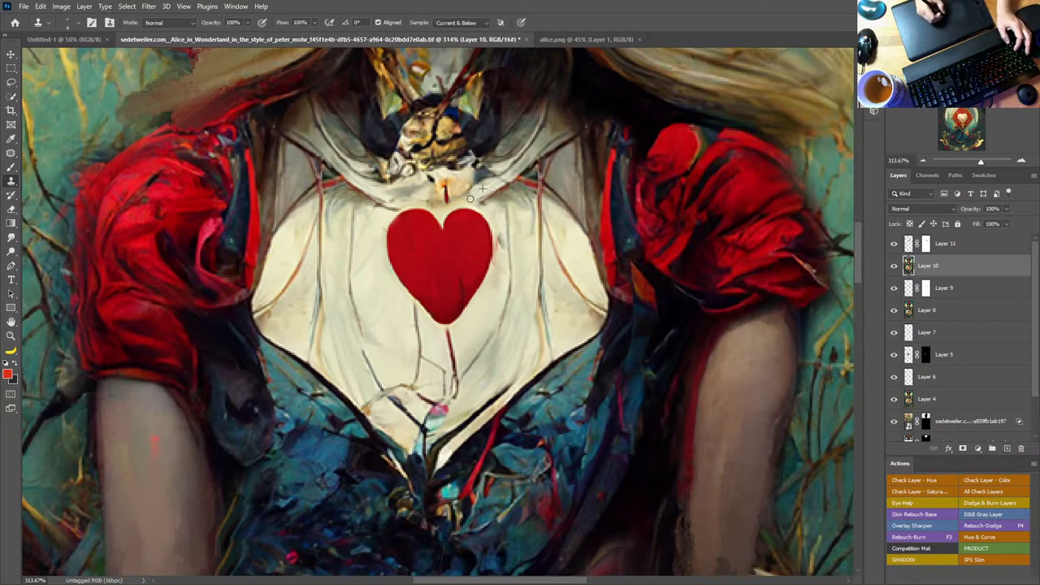
{"action": "left_click_drag", "start_coordinate": [589, 253], "coordinate": [642, 365]}
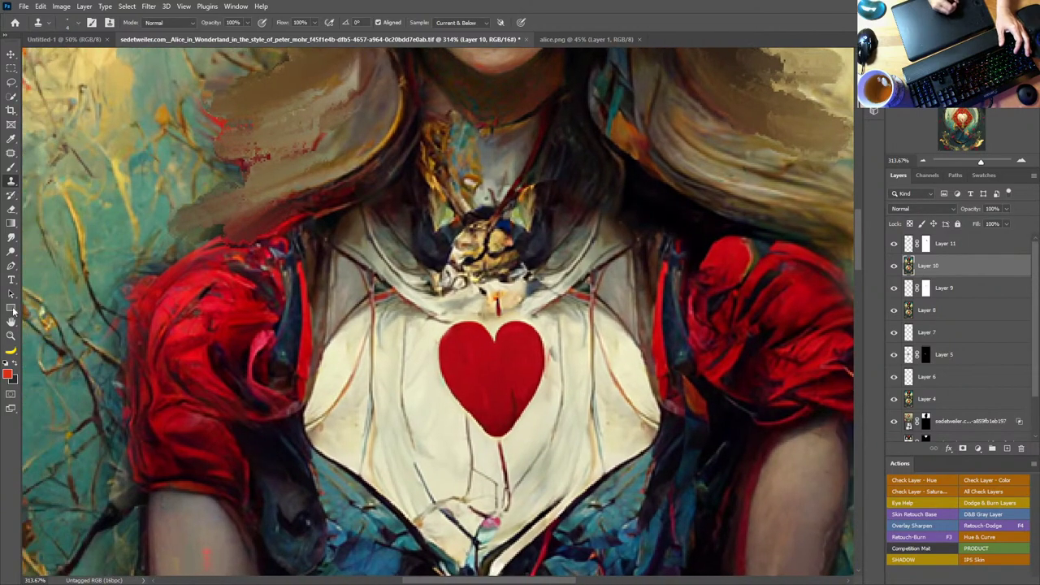
Step: Fit the whole painting in view and activate the Quick Selection tool with Layer 10 active
{"action": "double_click", "coordinate": [12, 320]}
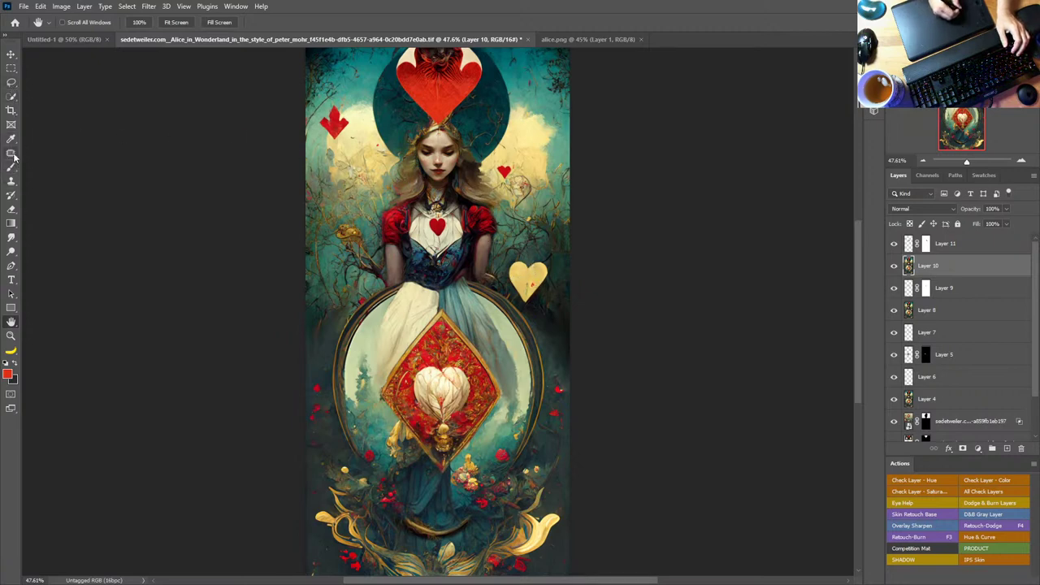
{"action": "left_click", "coordinate": [11, 96]}
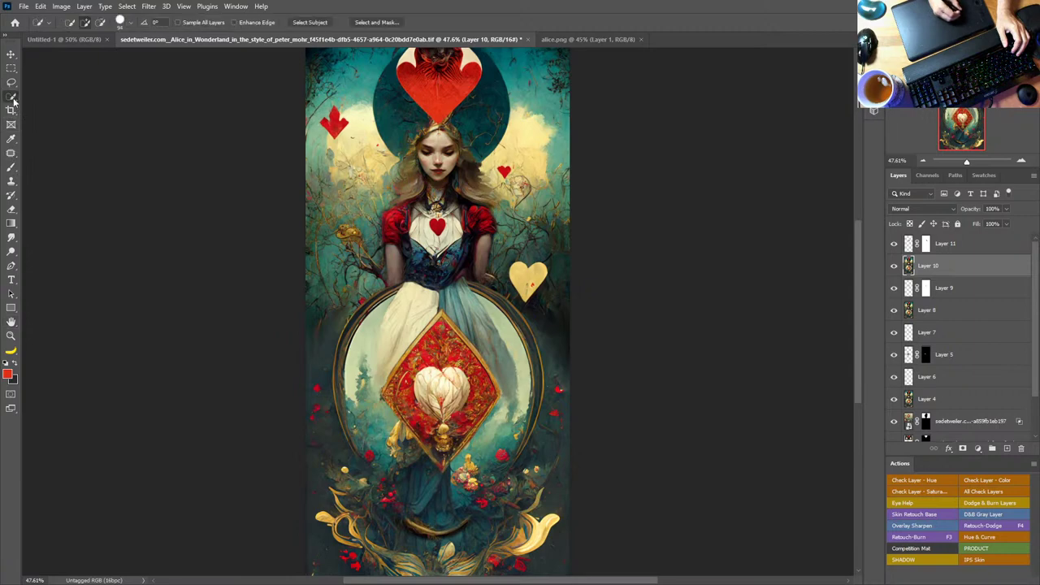
Step: Switch to Adobe Bridge and place the rabbit-eared seated Alice image into the open Photoshop document
{"action": "left_click_drag", "start_coordinate": [534, 278], "coordinate": [525, 277]}
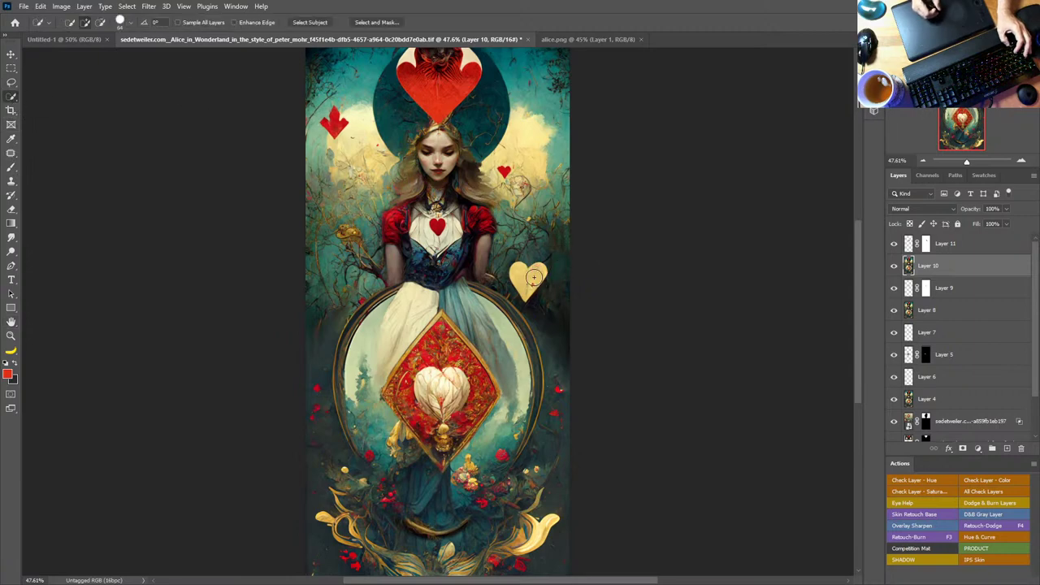
{"action": "key", "text": "alt+Tab"}
{"action": "key", "text": "alt+Tab"}
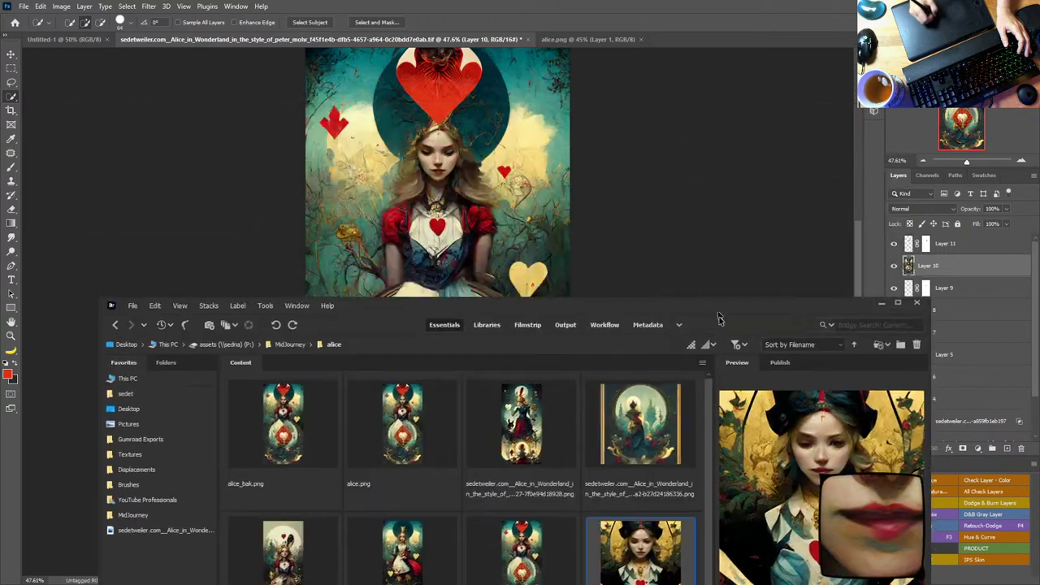
{"action": "left_click_drag", "start_coordinate": [681, 74], "coordinate": [734, 338]}
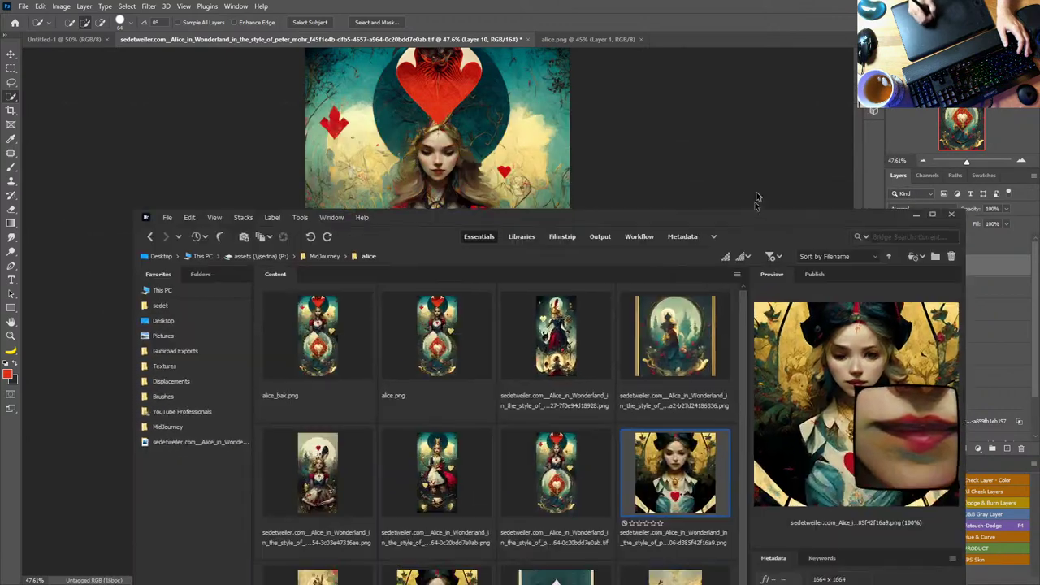
{"action": "left_click_drag", "start_coordinate": [756, 197], "coordinate": [762, 122]}
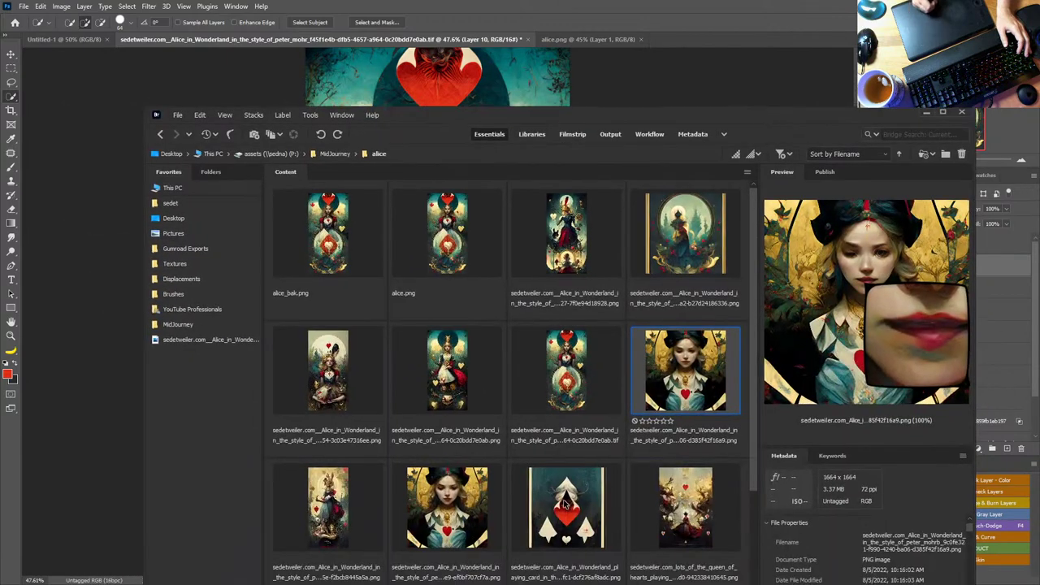
{"action": "left_click_drag", "start_coordinate": [341, 376], "coordinate": [553, 118]}
{"action": "key", "text": "Return"}
Step: Copy the red heart above the seated Alice's head onto its own layer with Quick Selection and delete the placed image layer
{"action": "key", "text": "w"}
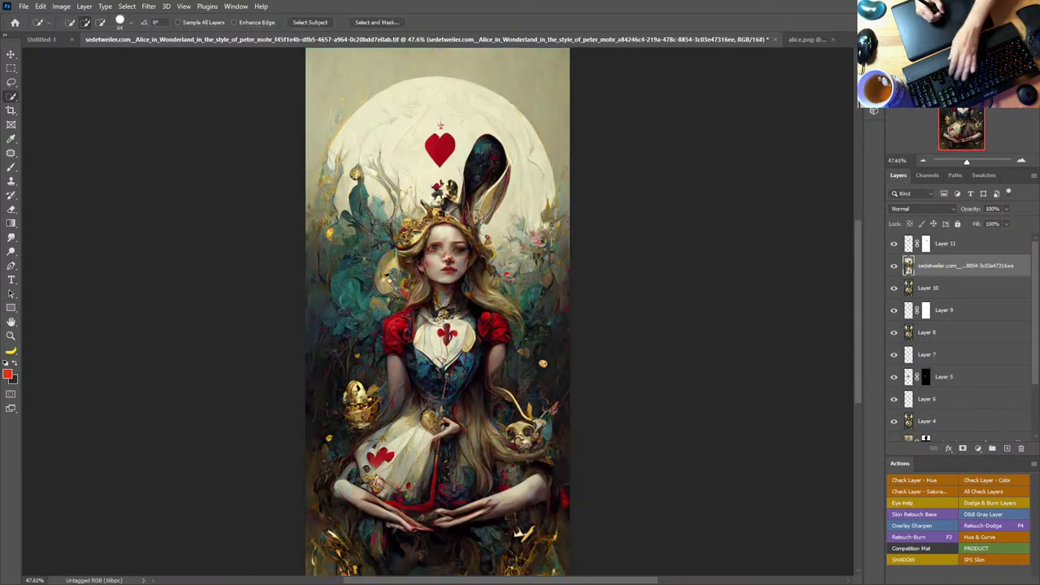
{"action": "left_click", "coordinate": [441, 150]}
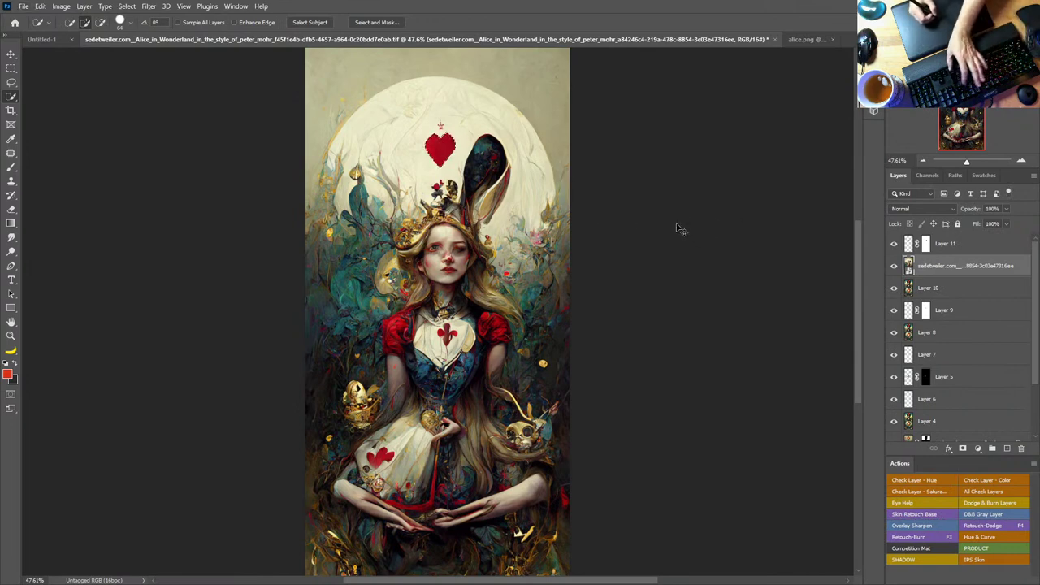
{"action": "key", "text": "ctrl+j"}
{"action": "left_click_drag", "start_coordinate": [981, 287], "coordinate": [1021, 449]}
{"action": "key", "text": "v"}
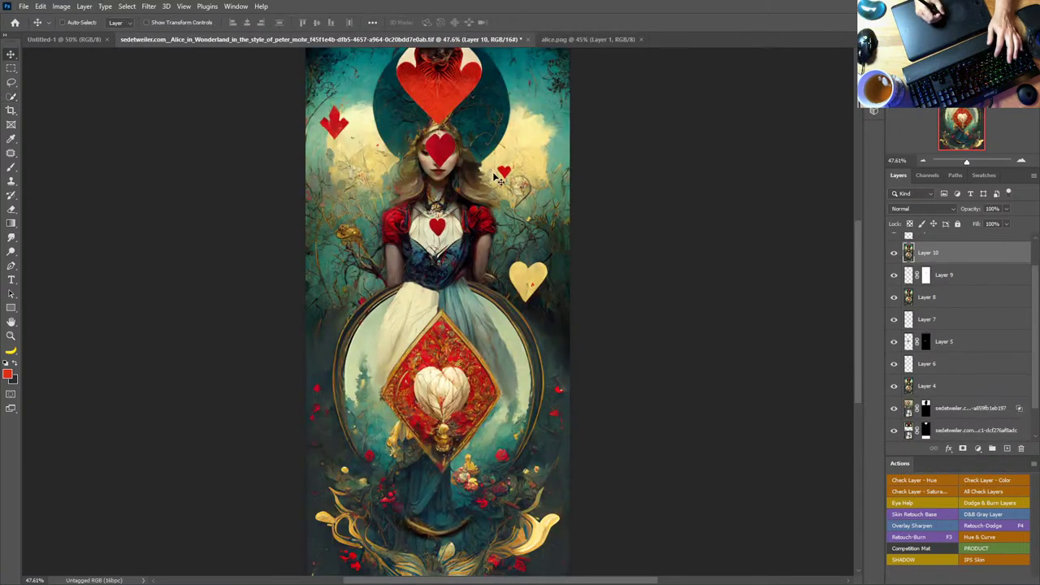
Step: Put the red heart layer above Layer 11 and move the heart onto the white part of the skirt
{"action": "left_click_drag", "start_coordinate": [472, 164], "coordinate": [495, 201]}
{"action": "key", "text": "ctrl+z"}
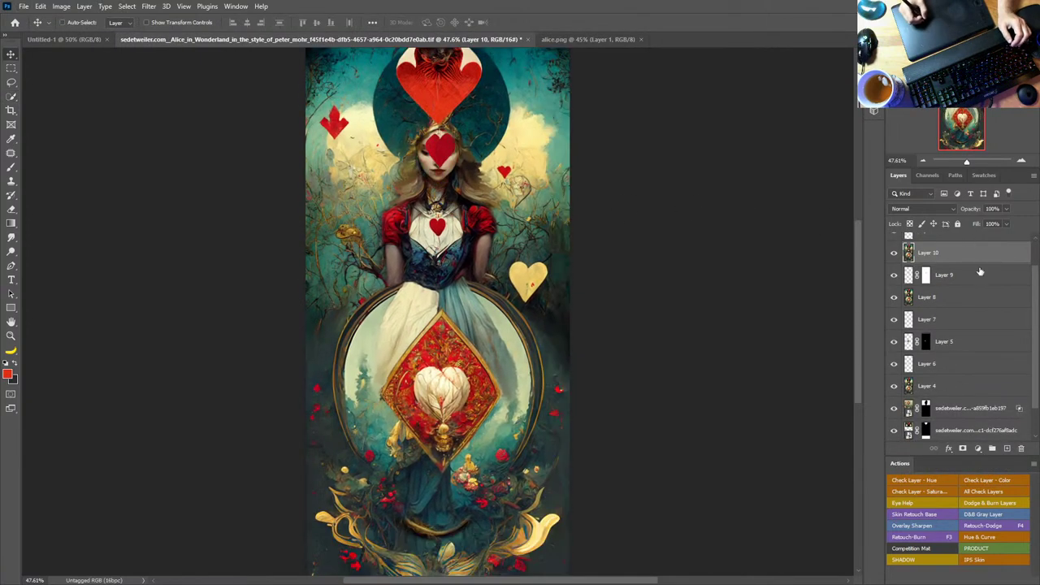
{"action": "key", "text": "ctrl+shift+alt+n"}
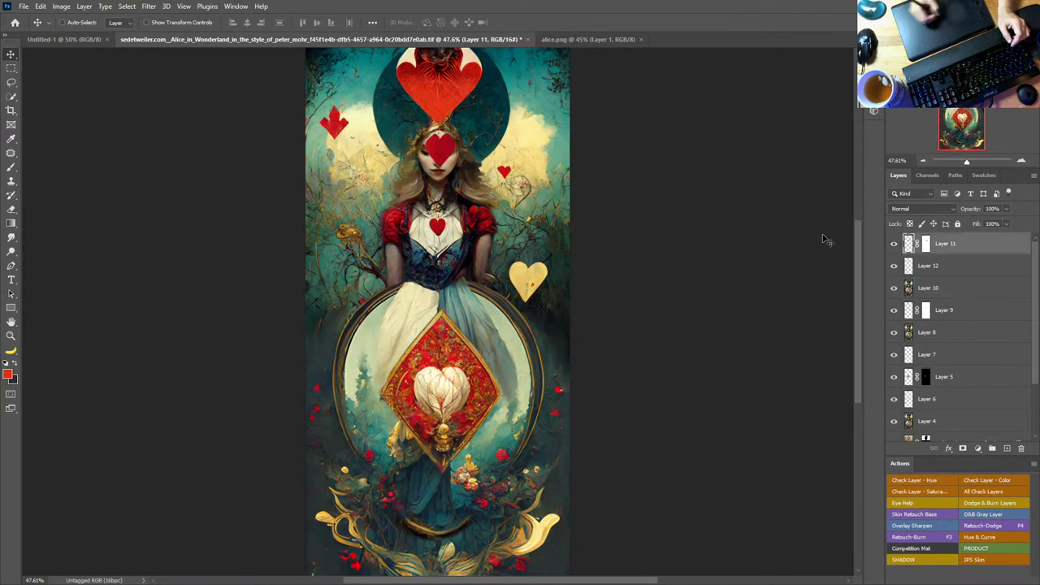
{"action": "left_click_drag", "start_coordinate": [958, 268], "coordinate": [950, 237]}
{"action": "left_click_drag", "start_coordinate": [460, 191], "coordinate": [439, 329]}
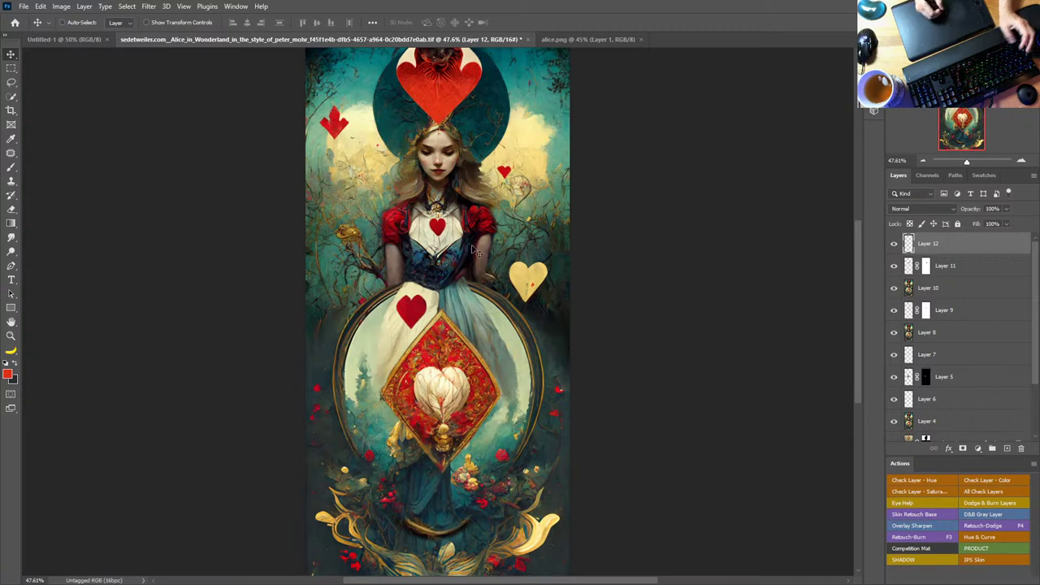
Step: Duplicate the skirt's red heart twice into the yellow cloud beside the face and shrink the second copy above the other hearts
{"action": "left_click_drag", "start_coordinate": [454, 276], "coordinate": [575, 145], "text": "alt"}
{"action": "left_click_drag", "start_coordinate": [518, 295], "coordinate": [520, 273], "text": "alt"}
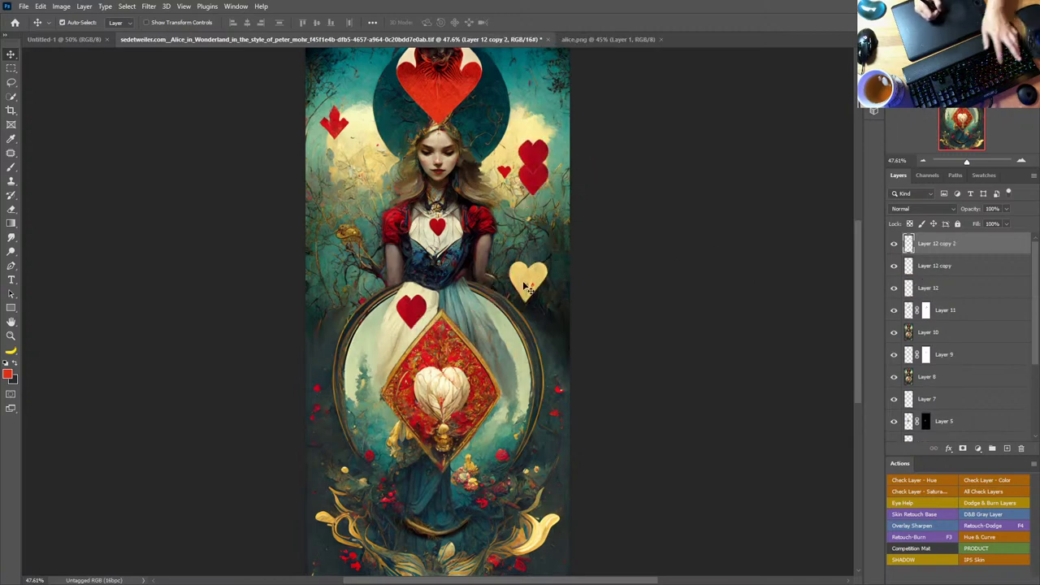
{"action": "key", "text": "ctrl+t"}
{"action": "mouse_move", "coordinate": [515, 175]}
{"action": "left_mouse_down"}
{"action": "mouse_move", "coordinate": [548, 144]}
{"action": "mouse_move", "coordinate": [526, 77]}
{"action": "mouse_move", "coordinate": [523, 158]}
{"action": "left_mouse_up"}
{"action": "key", "text": "Return"}
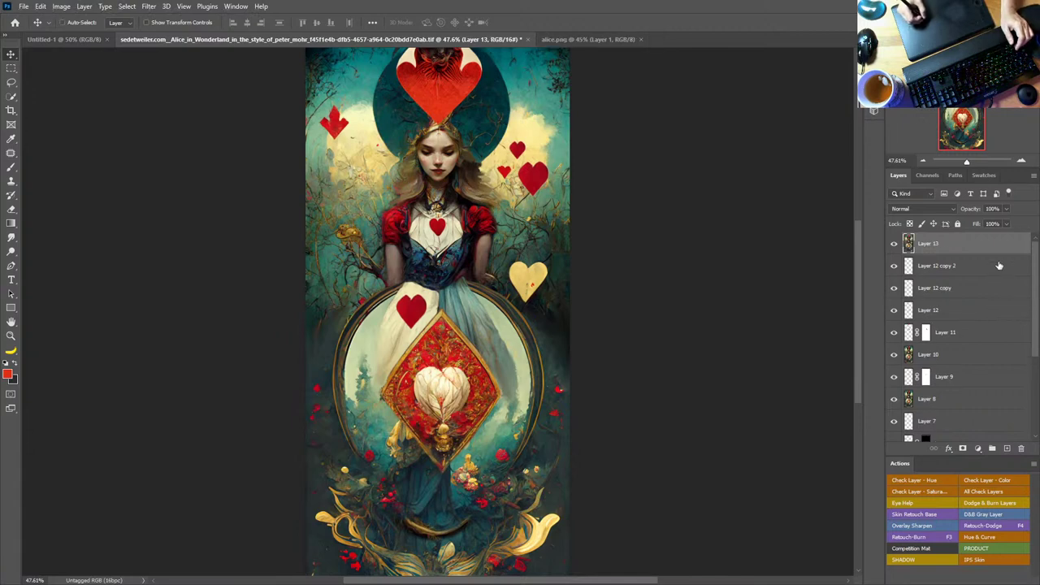
Step: Stamp the visible artwork onto a new top layer and merge all layers between it and Group 1 into one
{"action": "key", "text": "ctrl+alt+shift+e"}
{"action": "scroll", "coordinate": [1036, 309], "scroll_direction": "down", "scroll_amount": 5}
{"action": "left_click", "coordinate": [988, 419], "text": "shift"}
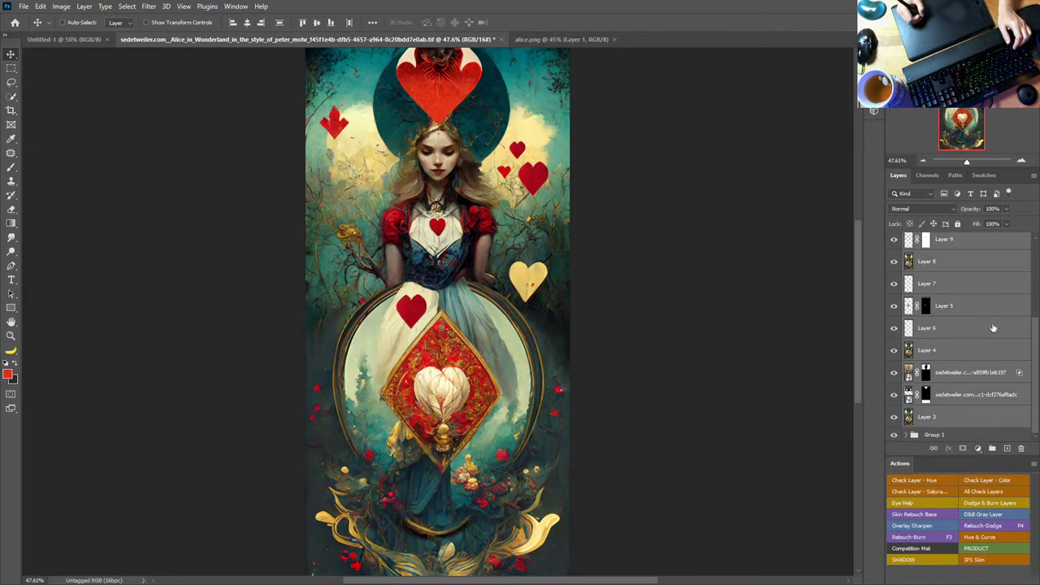
{"action": "key", "text": "ctrl+e"}
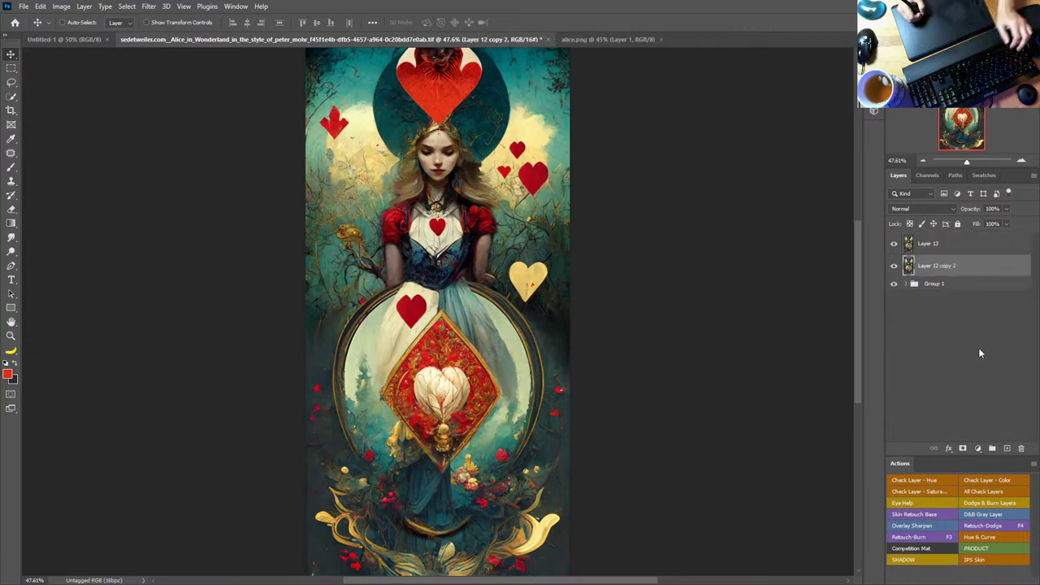
Step: Delete Group 1 and save the document
{"action": "left_click", "coordinate": [941, 285]}
{"action": "key", "text": "Delete"}
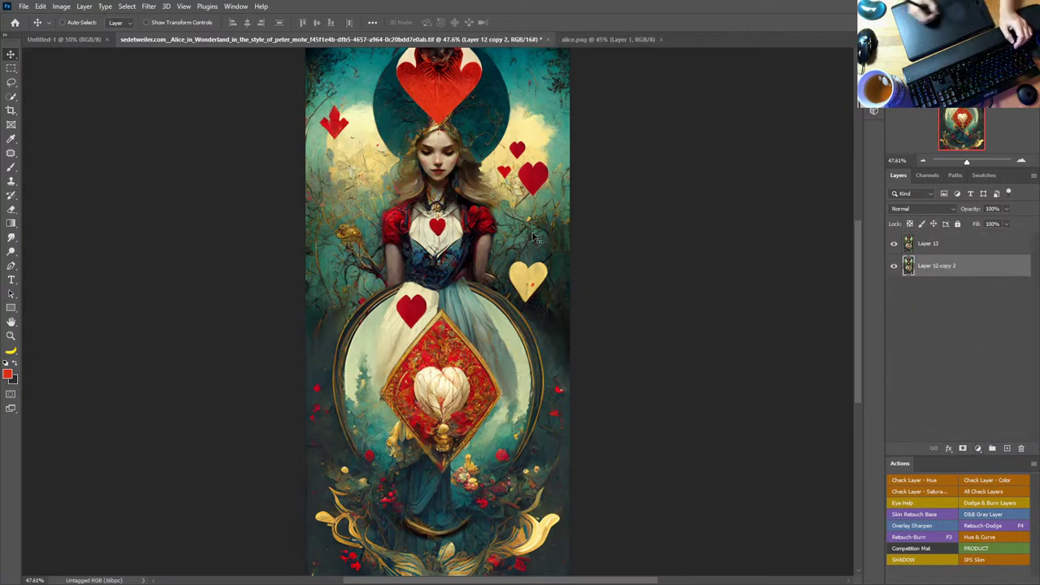
{"action": "key", "text": "ctrl+s"}
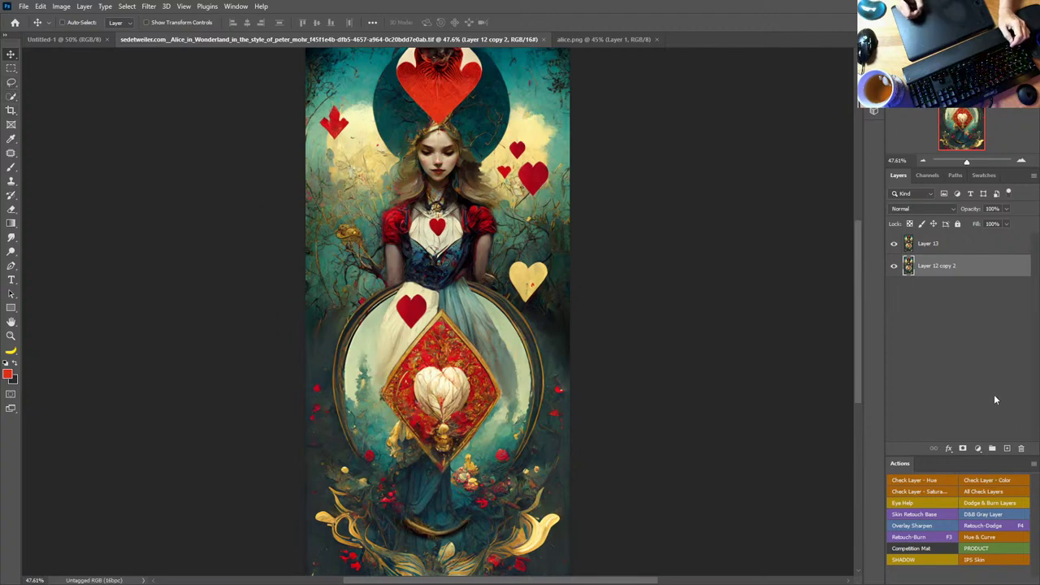
Step: Add an empty layer above Layer 13 and ready the Line tool with the foreground and background colours swapped
{"action": "left_click", "coordinate": [991, 245]}
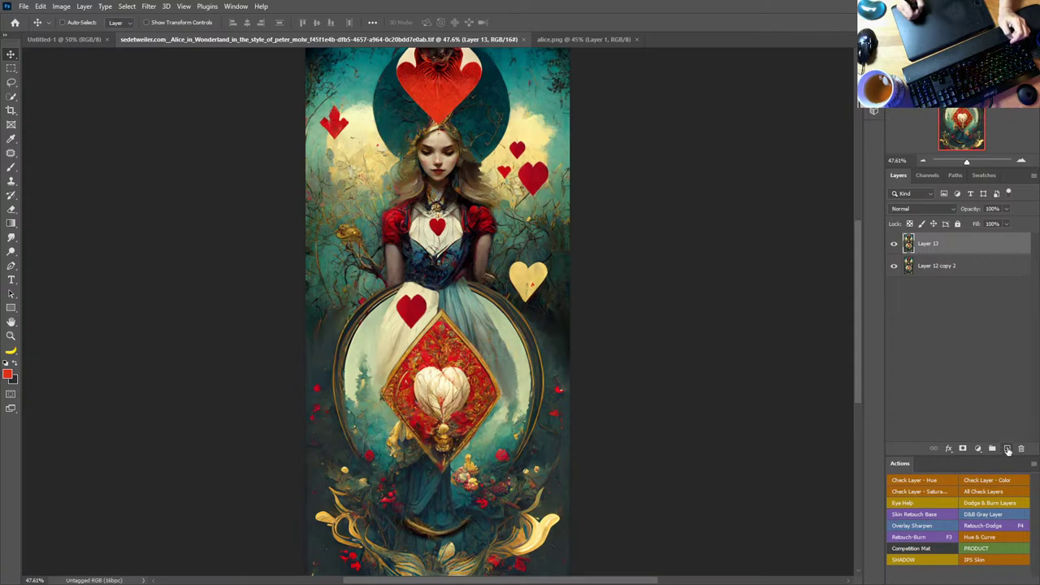
{"action": "left_click", "coordinate": [1007, 449]}
{"action": "key", "text": "b"}
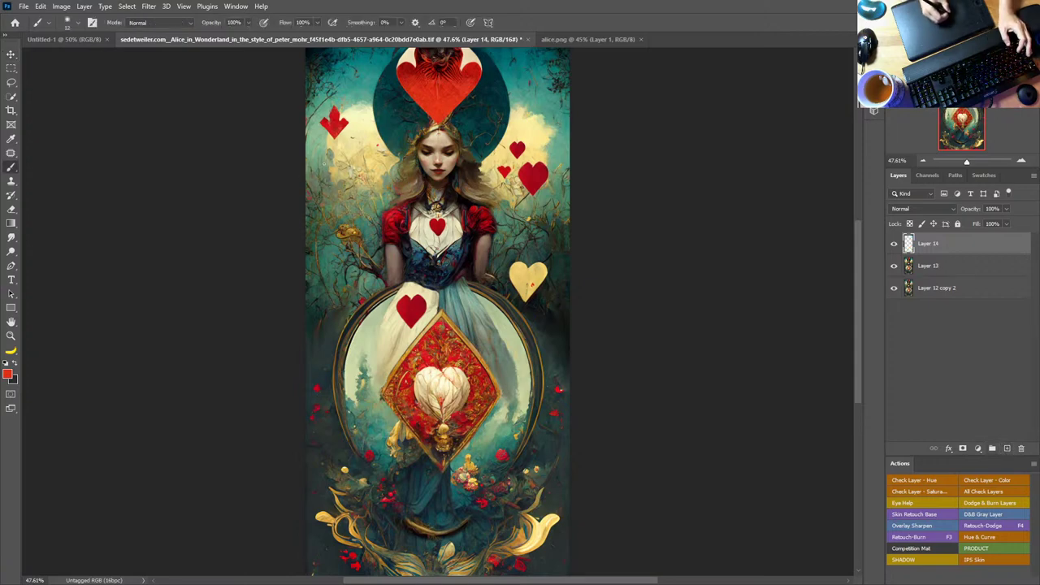
{"action": "right_click", "coordinate": [12, 309]}
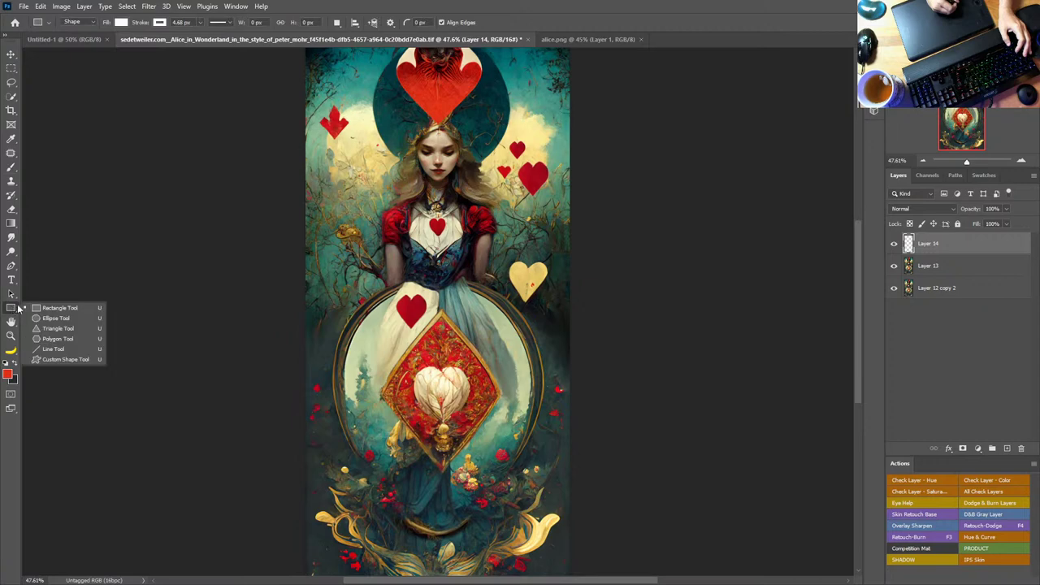
{"action": "left_click", "coordinate": [49, 350]}
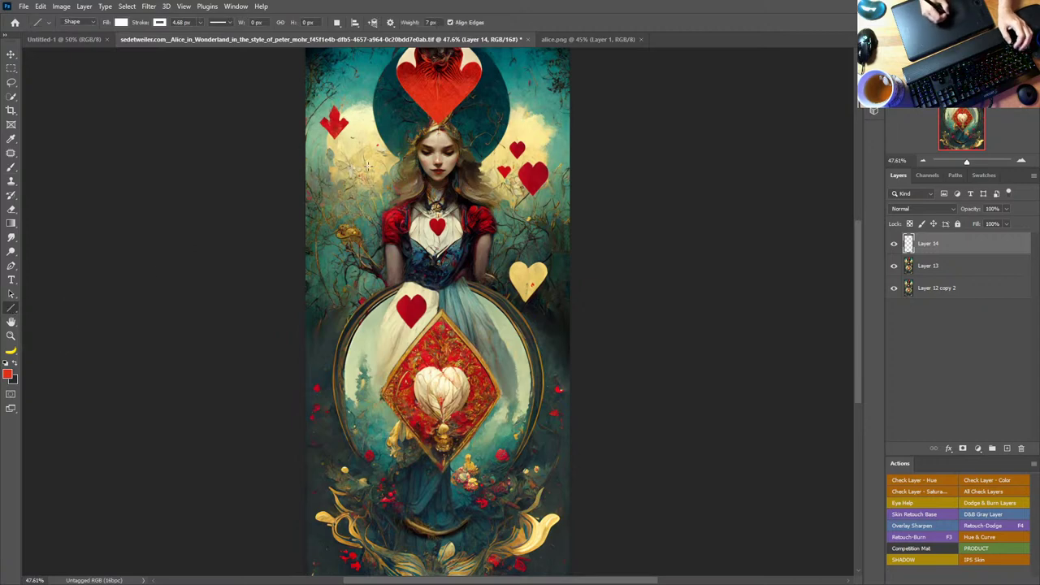
{"action": "key", "text": "x"}
{"action": "left_click_drag", "start_coordinate": [347, 105], "coordinate": [443, 262]}
{"action": "key", "text": "space"}
{"action": "key", "text": "ctrl+z"}
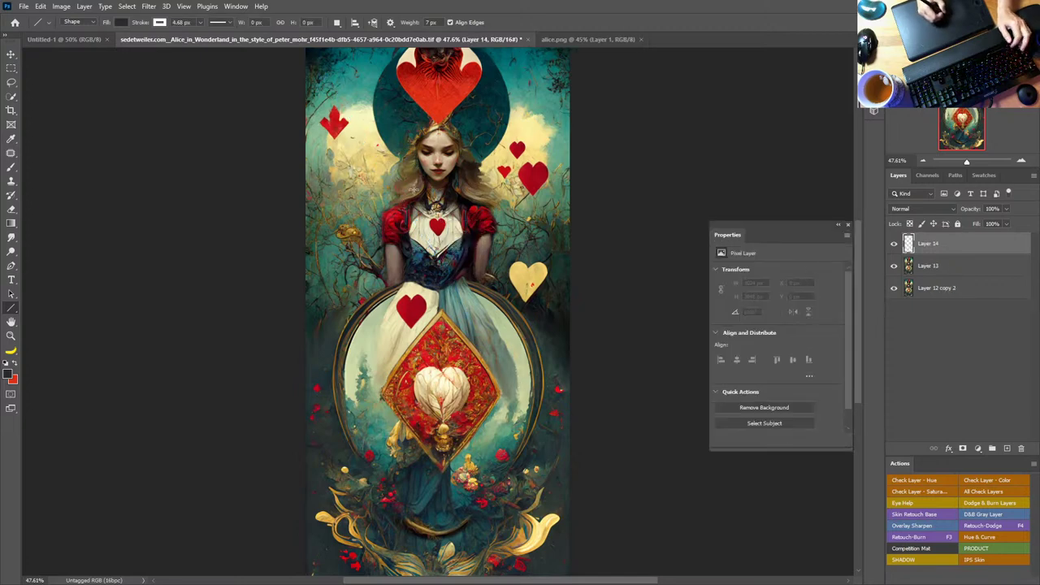
Step: Draw a diagonal line about 2293 px long from the canvas's upper-left corner to its lower-right corner
{"action": "left_click", "coordinate": [14, 338]}
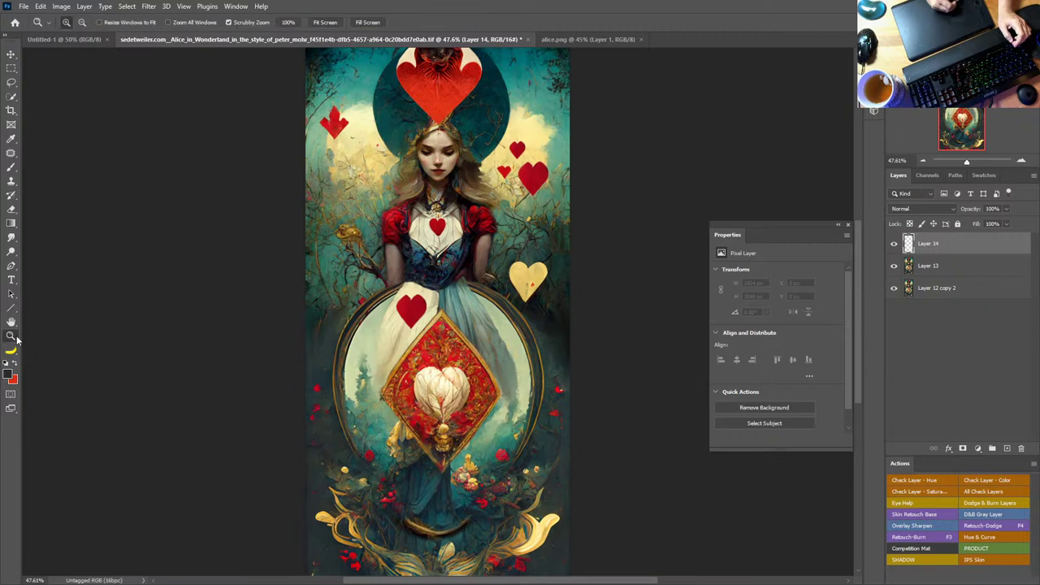
{"action": "left_click_drag", "start_coordinate": [468, 279], "coordinate": [27, 170]}
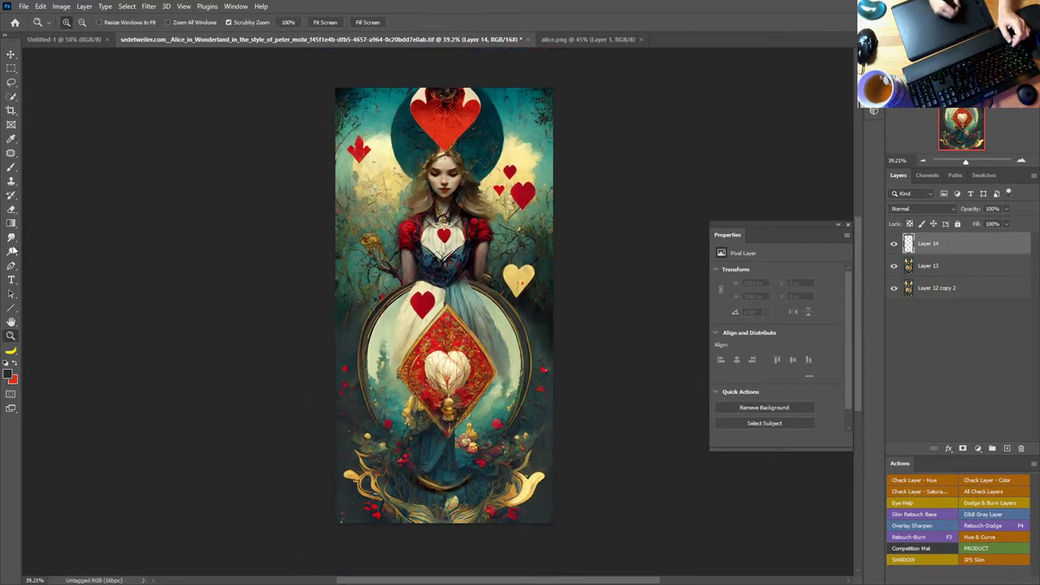
{"action": "left_click", "coordinate": [11, 307]}
{"action": "left_click_drag", "start_coordinate": [333, 90], "coordinate": [551, 524]}
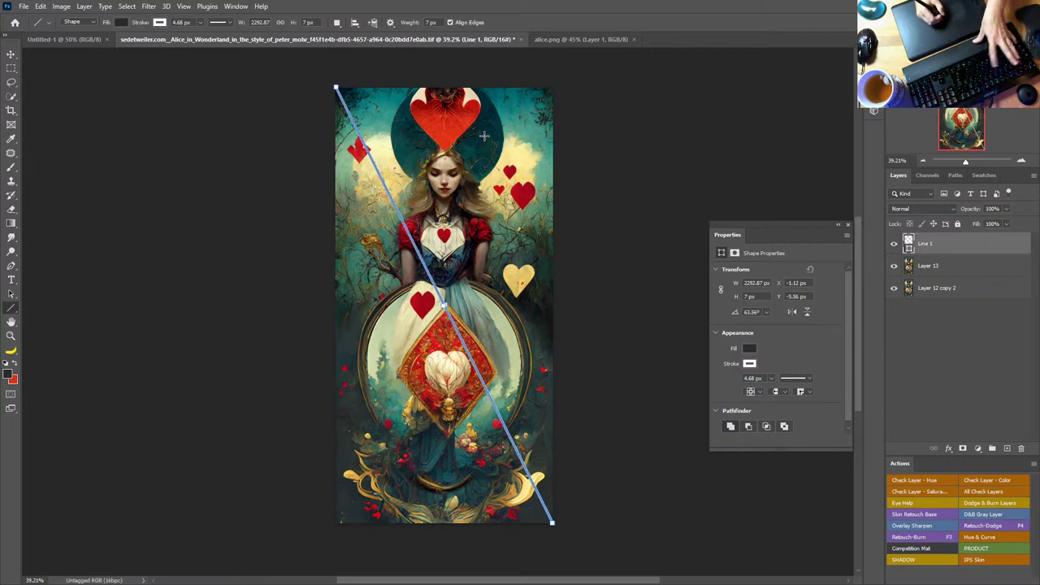
Step: Duplicate the diagonal line layer and rotate the copy by -90°
{"action": "left_click_drag", "start_coordinate": [970, 249], "coordinate": [976, 264]}
{"action": "key", "text": "ctrl+t"}
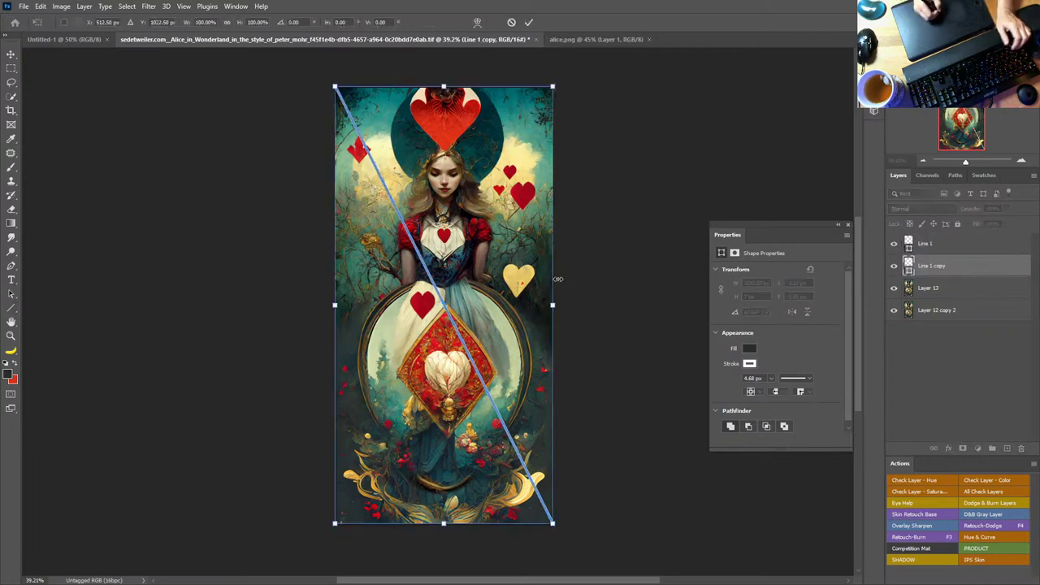
{"action": "left_click_drag", "start_coordinate": [594, 265], "coordinate": [443, 213]}
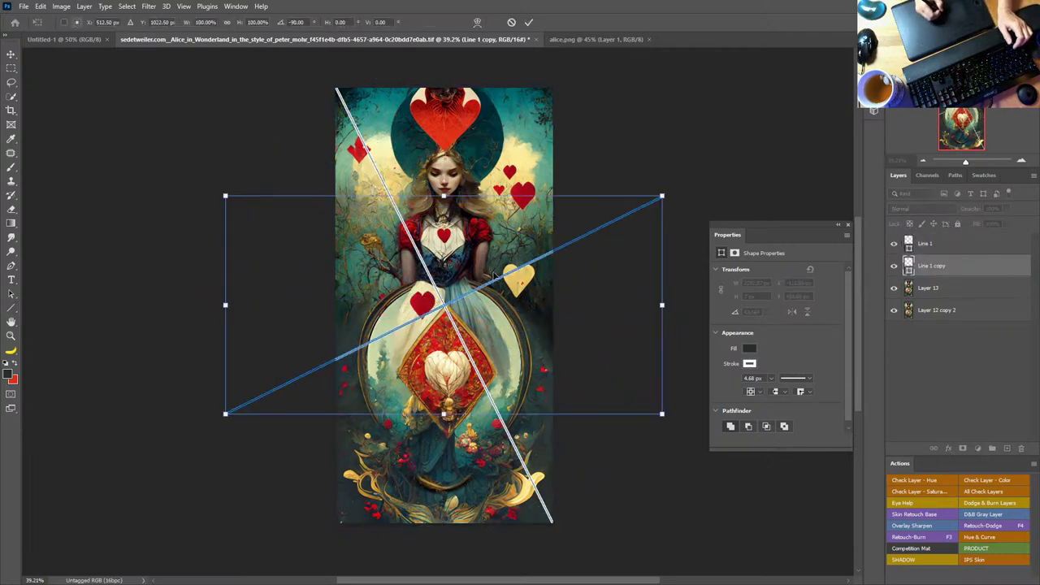
Step: Move the rotated line so it passes through the canvas's lower-left corner and crosses the diagonal, then apply the transformation
{"action": "left_click_drag", "start_coordinate": [496, 273], "coordinate": [361, 134]}
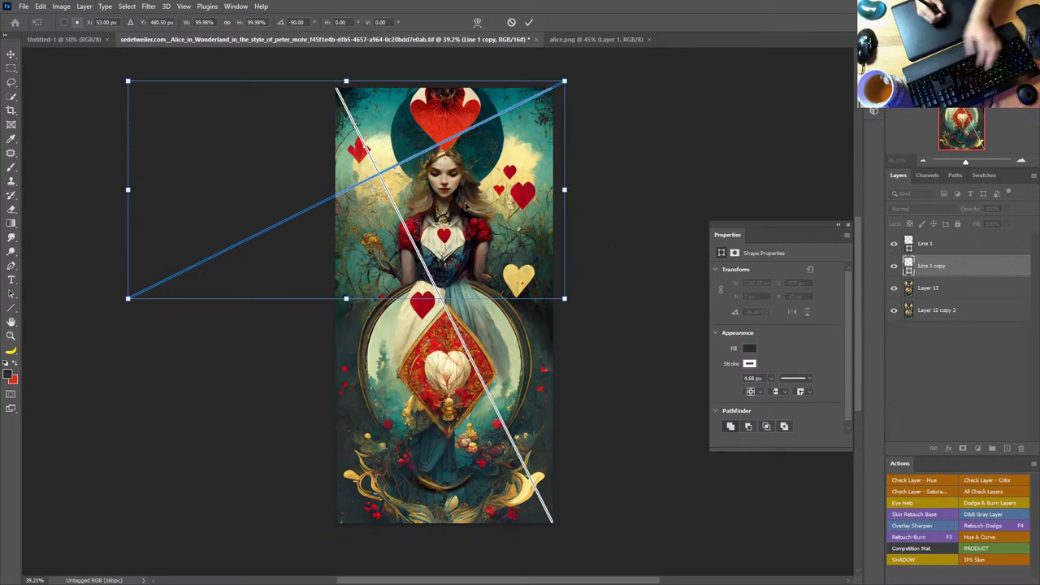
{"action": "left_click_drag", "start_coordinate": [467, 207], "coordinate": [598, 479]}
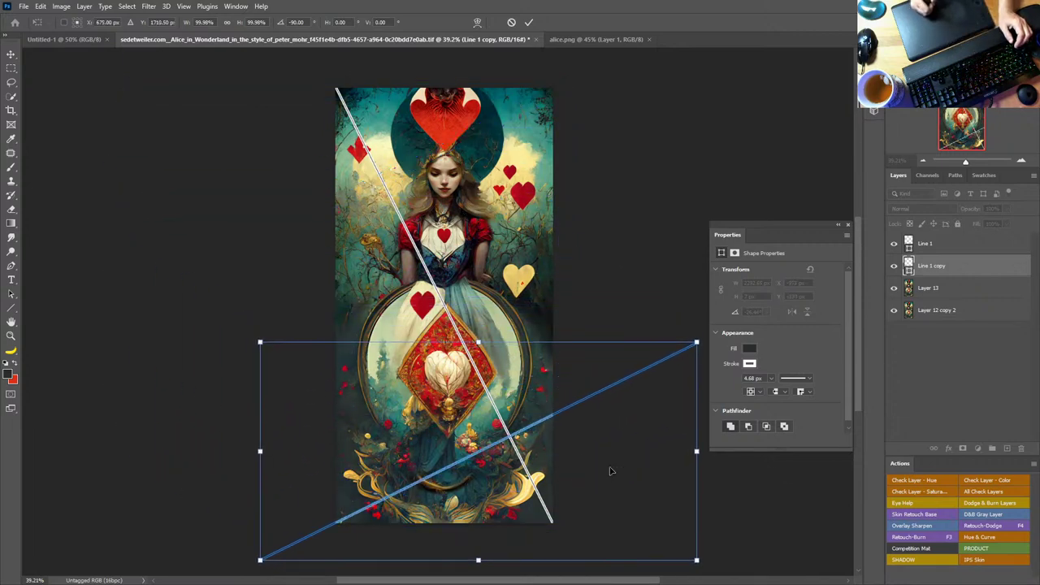
{"action": "left_click", "coordinate": [11, 55]}
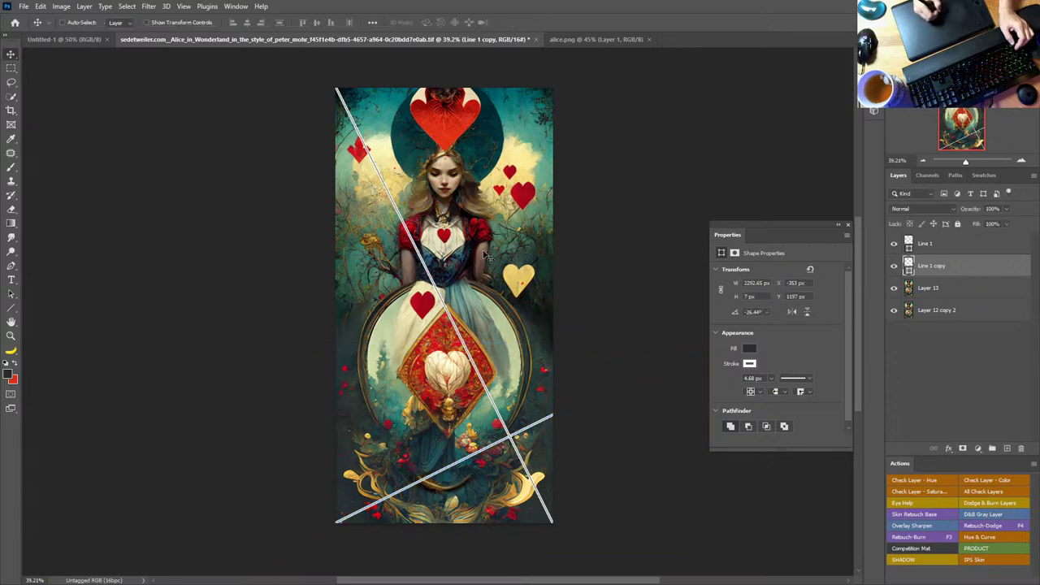
{"action": "left_click", "coordinate": [11, 69]}
{"action": "left_click", "coordinate": [11, 54]}
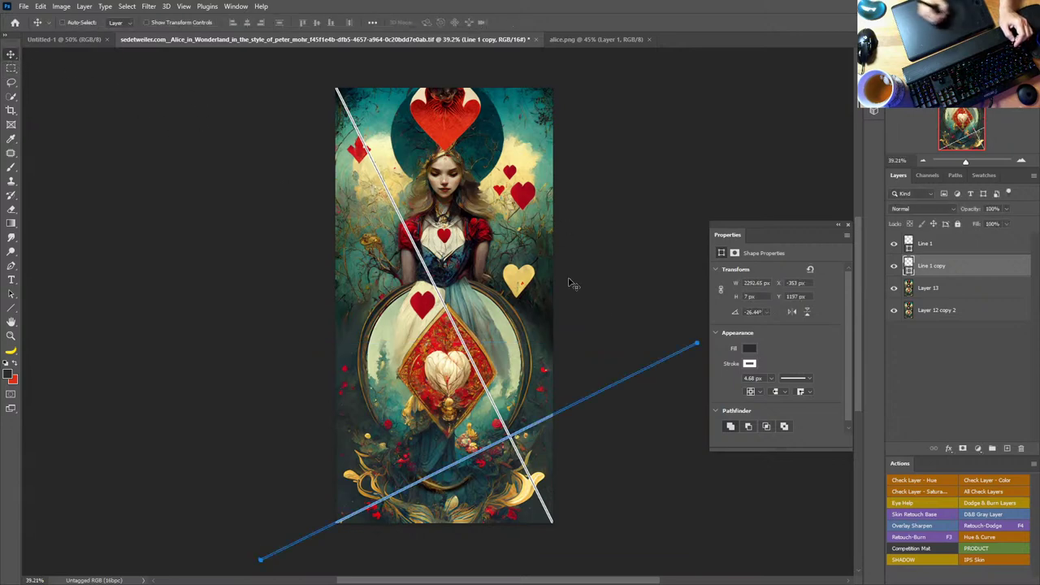
Step: Duplicate the rotated line and move the copy up so it passes through the canvas's upper-right corner
{"action": "left_click", "coordinate": [956, 249]}
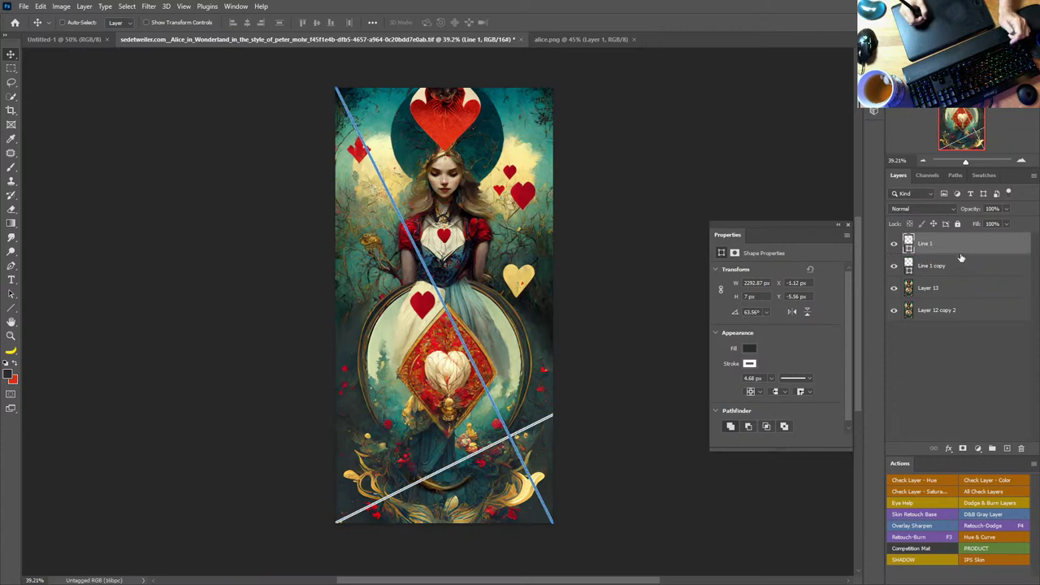
{"action": "left_click", "coordinate": [960, 270]}
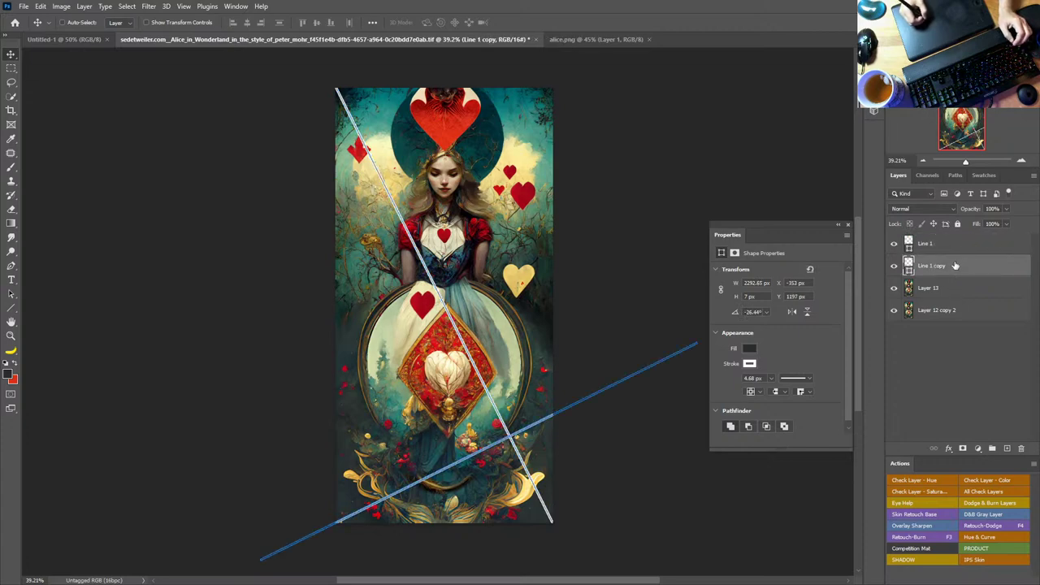
{"action": "key", "text": "ctrl+j"}
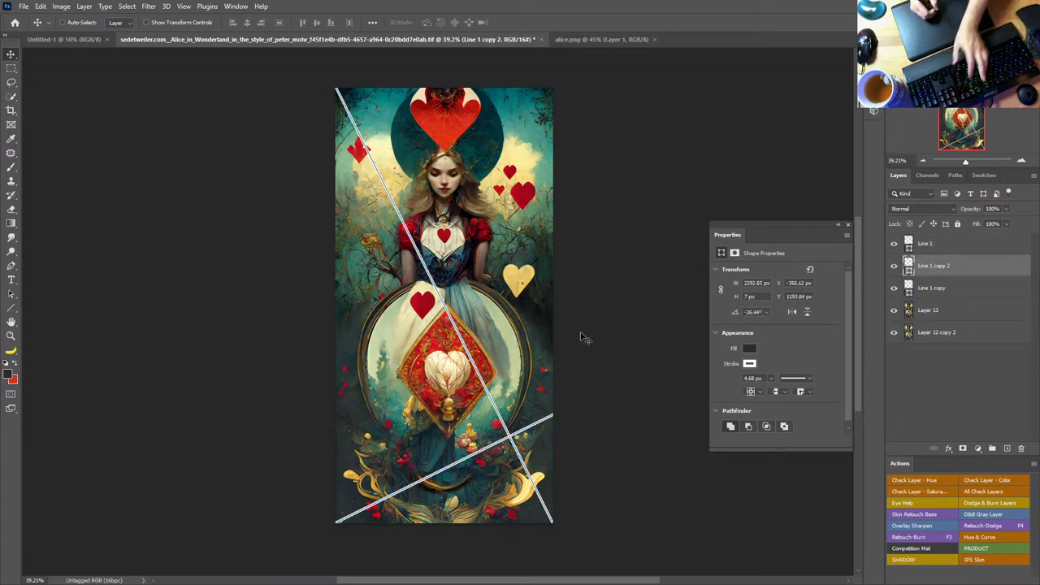
{"action": "left_click_drag", "start_coordinate": [580, 337], "coordinate": [611, 81]}
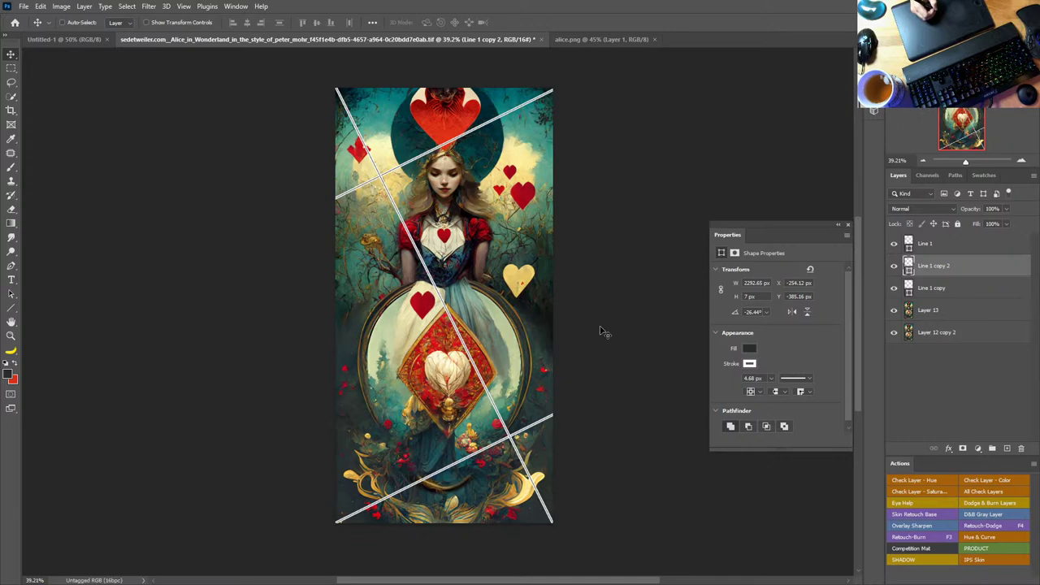
Step: Draw a diagonal line about 2285 px long from the canvas's upper-right to lower-left corner, and rotate a duplicate of it by 90°
{"action": "left_click", "coordinate": [12, 308]}
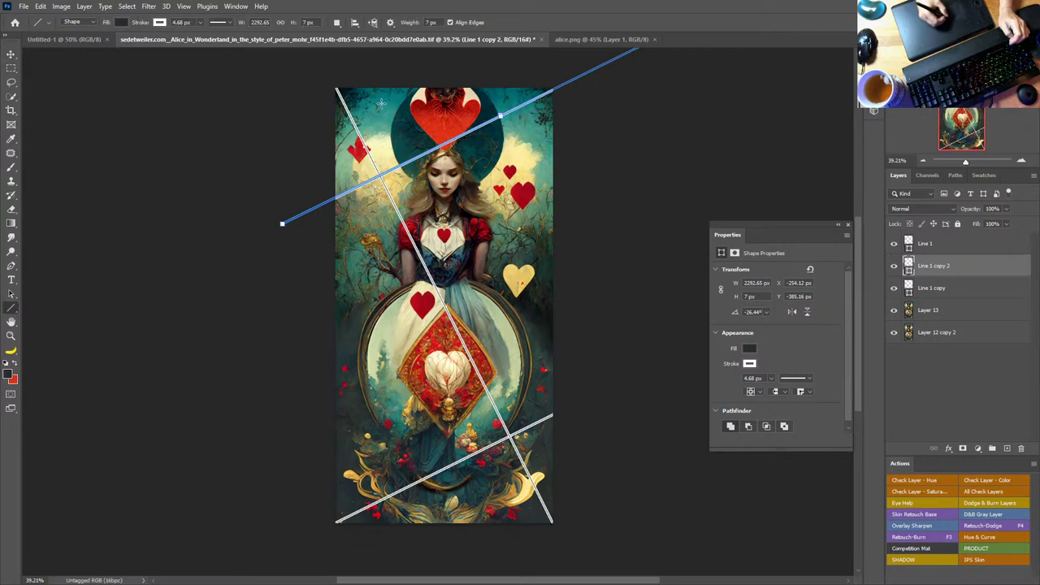
{"action": "left_click_drag", "start_coordinate": [551, 91], "coordinate": [335, 522]}
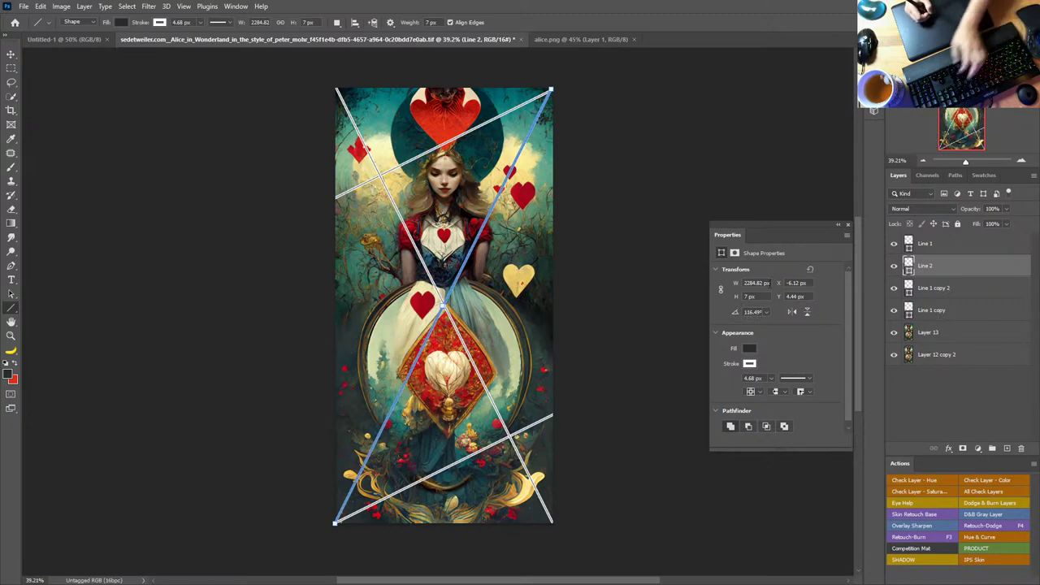
{"action": "key", "text": "ctrl+j"}
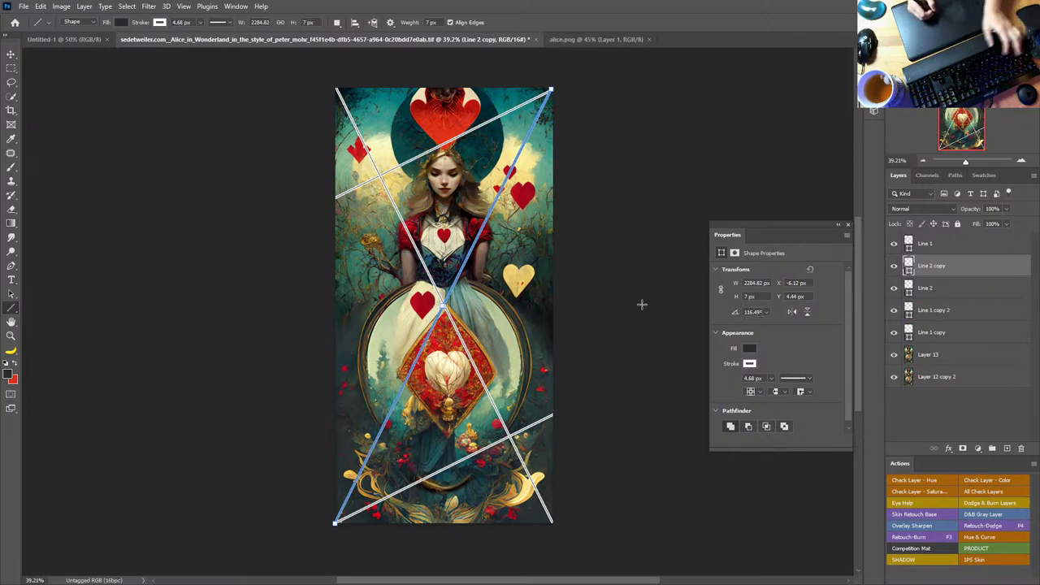
{"action": "key", "text": "ctrl+t"}
{"action": "left_click_drag", "start_coordinate": [597, 311], "coordinate": [442, 460]}
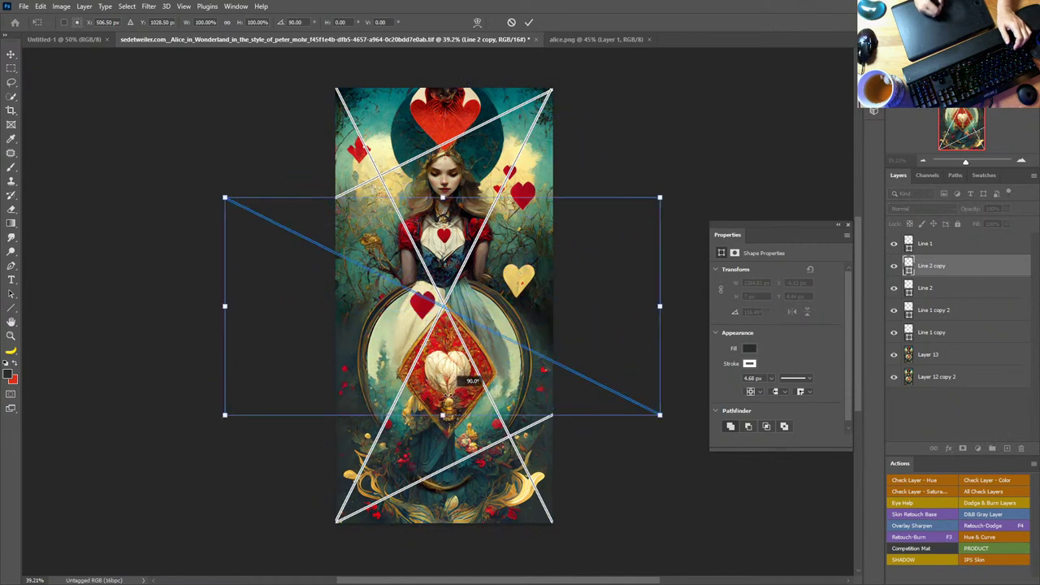
Step: Move the rotated line down through the canvas's lower-right corner and move a duplicate of it up through the upper-left corner
{"action": "left_click", "coordinate": [10, 54]}
{"action": "left_click_drag", "start_coordinate": [499, 343], "coordinate": [492, 479]}
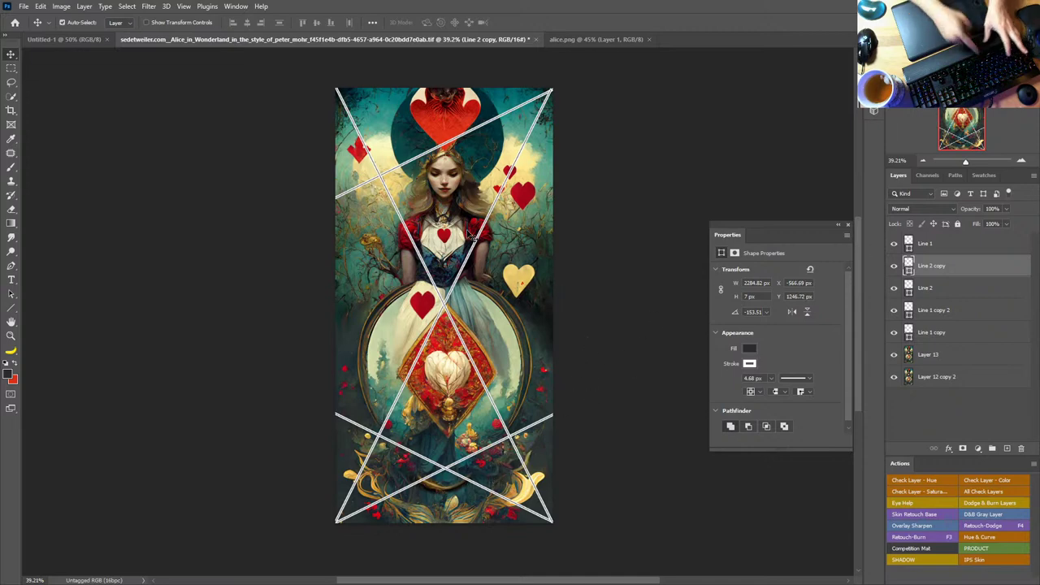
{"action": "key", "text": "ctrl+j"}
{"action": "left_click_drag", "start_coordinate": [455, 418], "coordinate": [500, 320]}
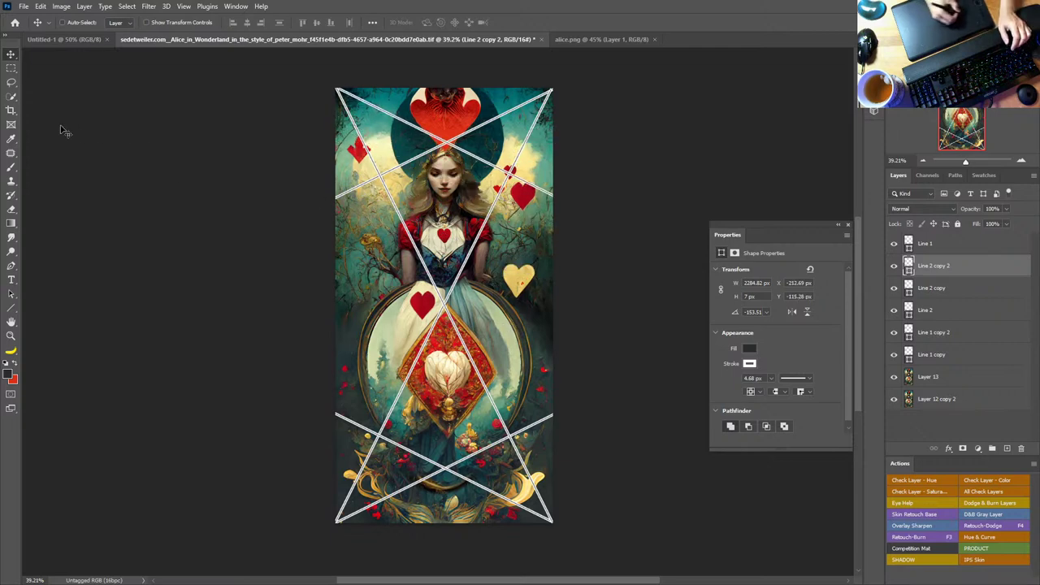
Step: Draw a vertical line about 2223 px long through the left-hand diagonal intersections and move a duplicate of it to the right-hand intersections
{"action": "left_click", "coordinate": [12, 308]}
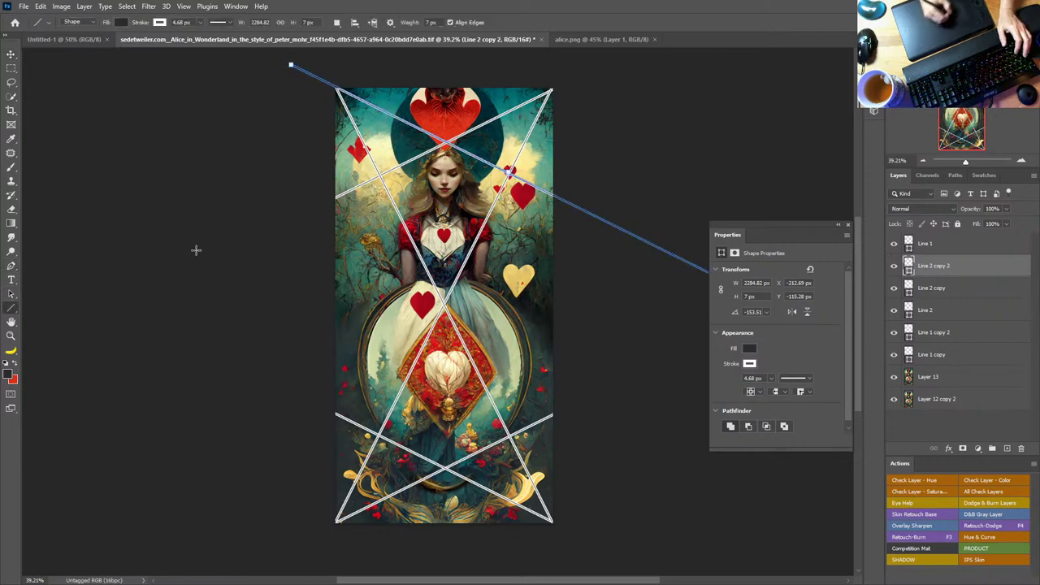
{"action": "left_click_drag", "start_coordinate": [382, 76], "coordinate": [380, 548]}
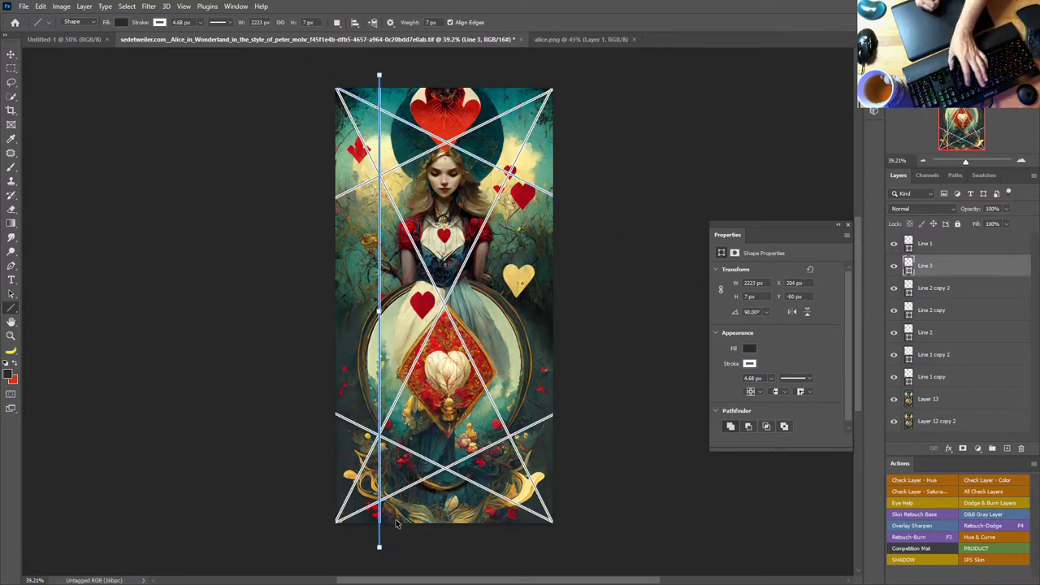
{"action": "key", "text": "ctrl+j"}
{"action": "left_click", "coordinate": [10, 54]}
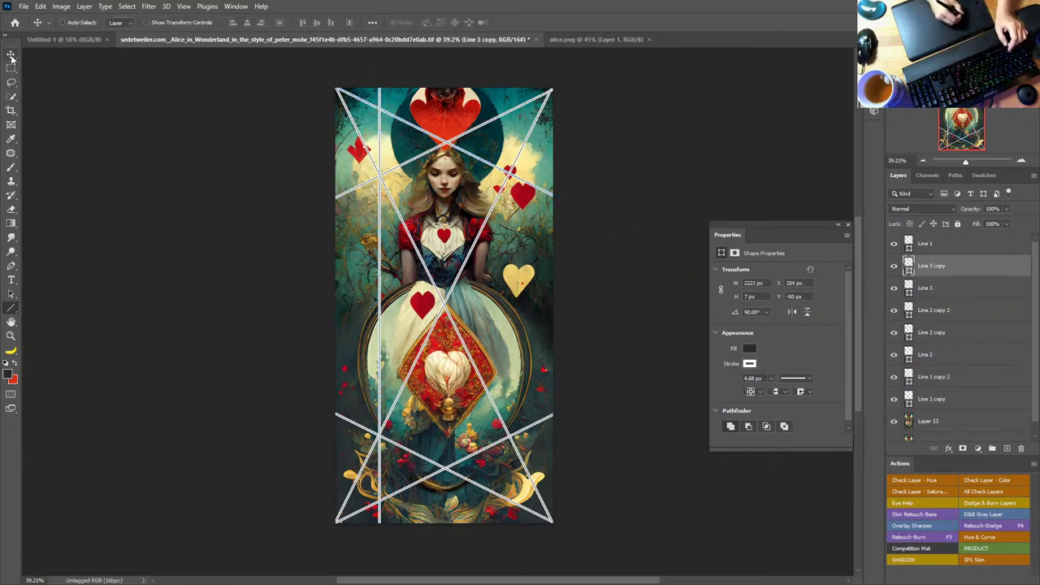
{"action": "left_click_drag", "start_coordinate": [369, 325], "coordinate": [497, 328]}
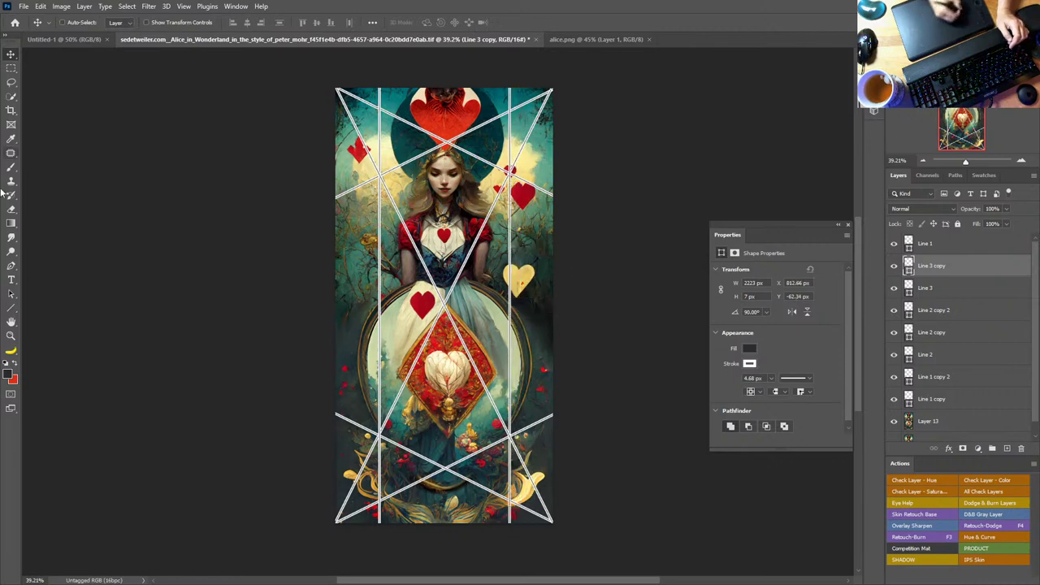
Step: Draw a horizontal line about 1673 px long through the upper diagonal intersections and move a duplicate of it down to the lower intersections
{"action": "left_click", "coordinate": [10, 307]}
{"action": "left_click_drag", "start_coordinate": [294, 174], "coordinate": [650, 174]}
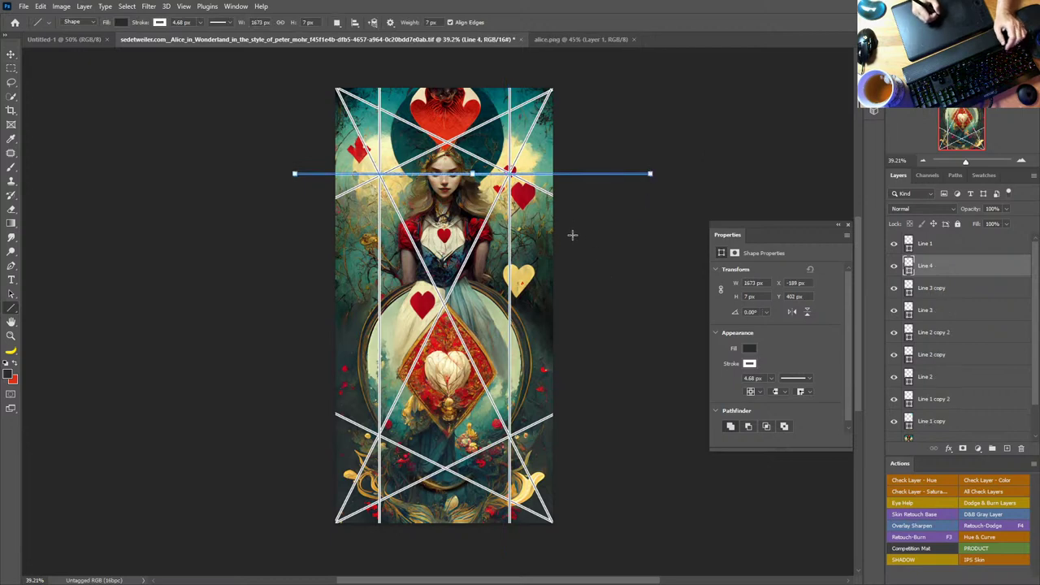
{"action": "key", "text": "ctrl+j"}
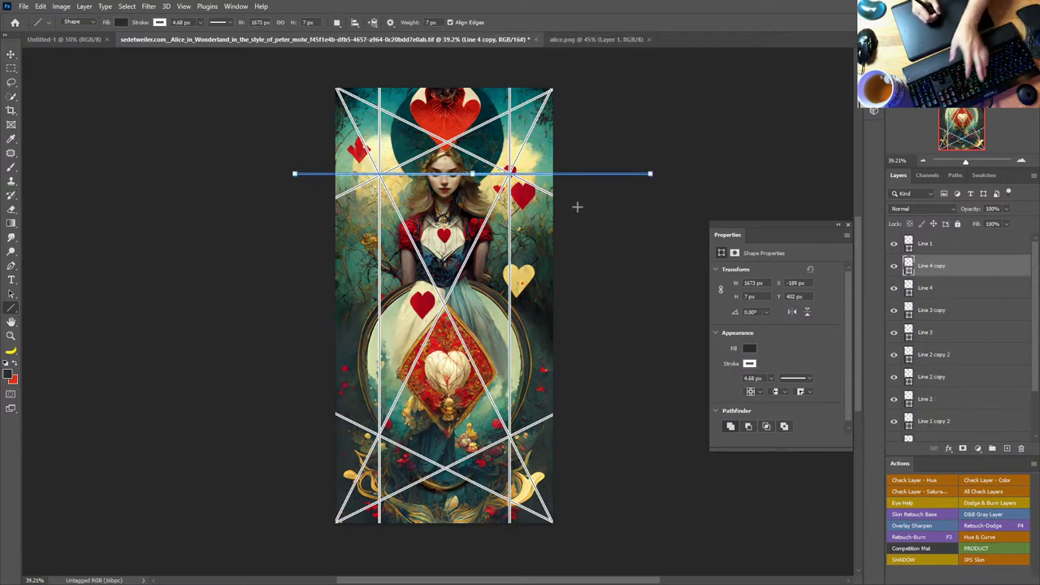
{"action": "left_click", "coordinate": [10, 55]}
{"action": "left_click_drag", "start_coordinate": [645, 263], "coordinate": [591, 488]}
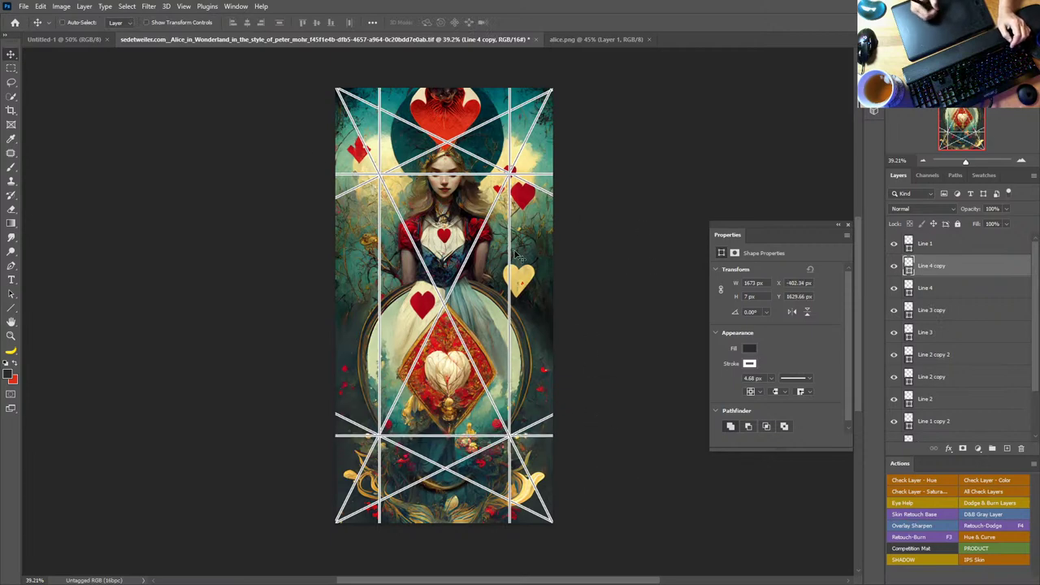
Step: Merge all the guide line layers into a single shape layer above the illustration
{"action": "key", "text": "ctrl+space"}
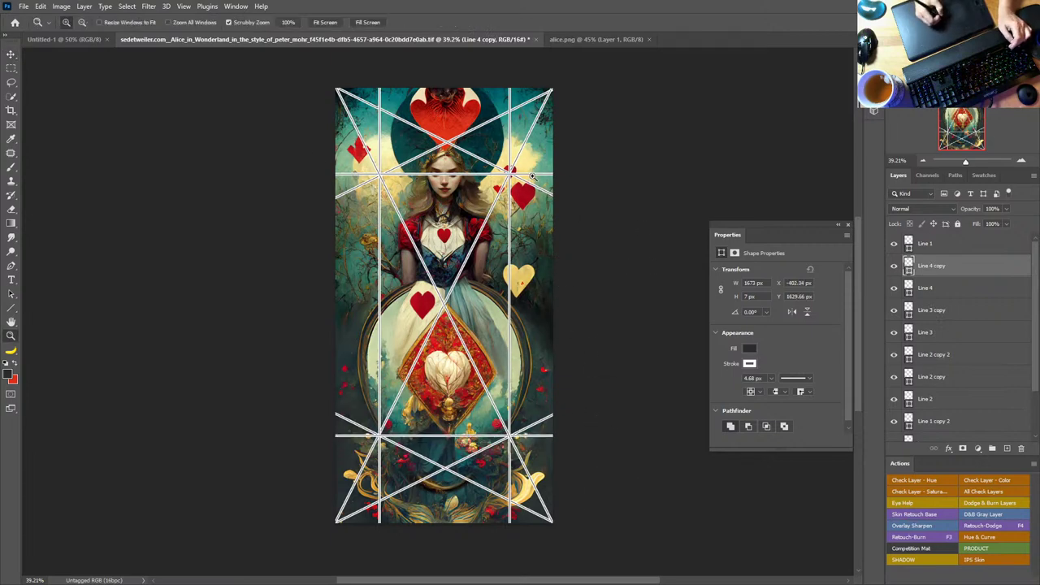
{"action": "left_click_drag", "start_coordinate": [493, 172], "coordinate": [509, 187]}
{"action": "key", "text": "ctrl+z"}
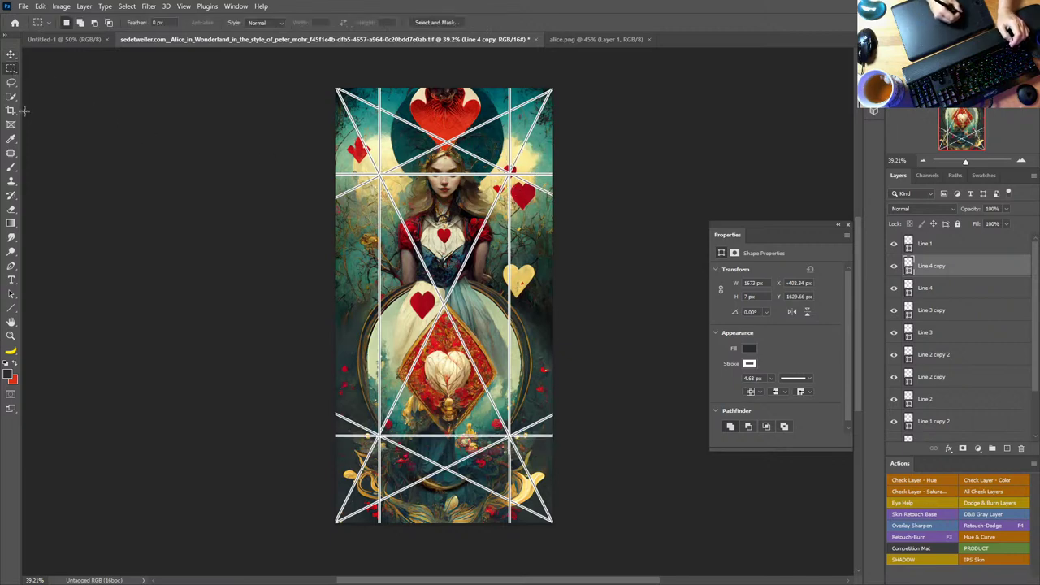
{"action": "left_click", "coordinate": [12, 336]}
{"action": "left_click_drag", "start_coordinate": [436, 167], "coordinate": [481, 181]}
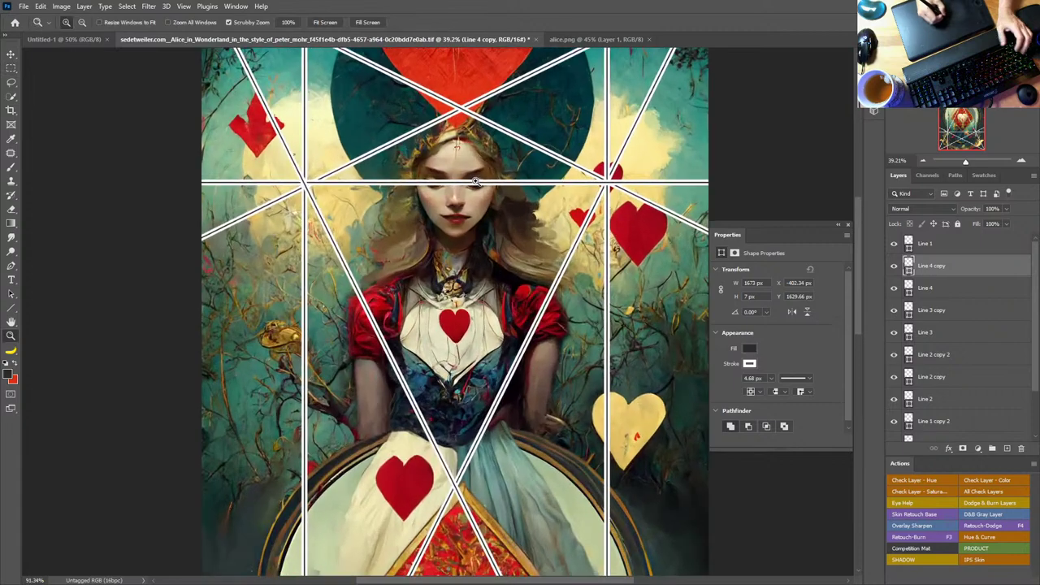
{"action": "left_click_drag", "start_coordinate": [670, 372], "coordinate": [618, 298]}
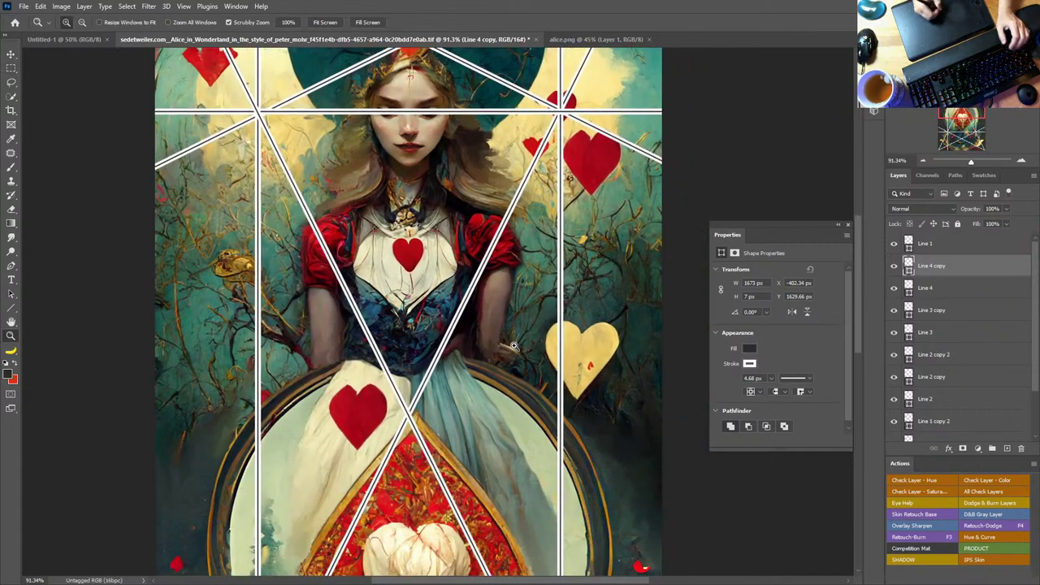
{"action": "left_click", "coordinate": [996, 245]}
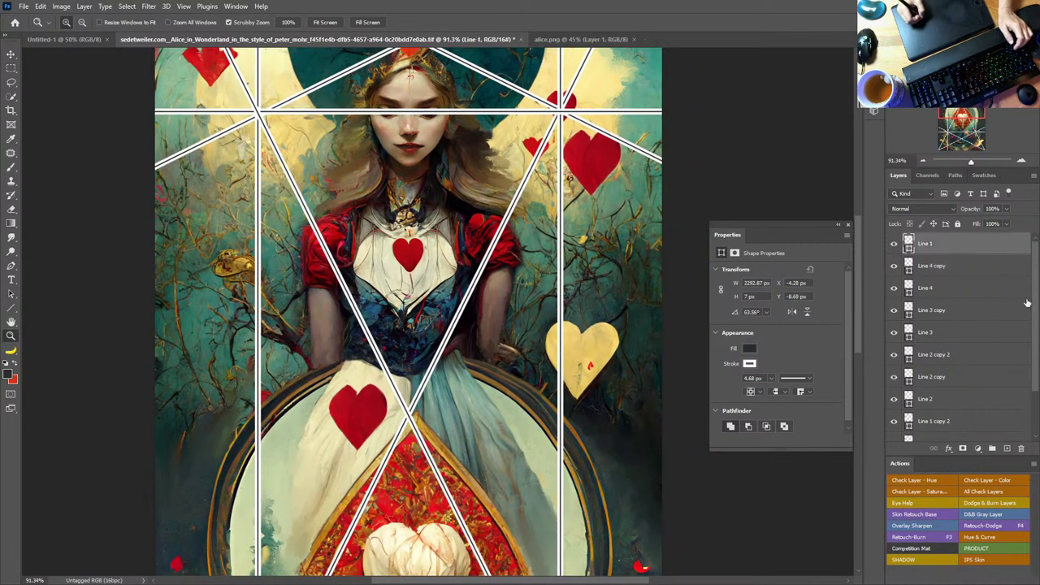
{"action": "scroll", "coordinate": [988, 341], "scroll_direction": "down", "scroll_amount": 3}
{"action": "left_click", "coordinate": [974, 385], "text": "shift"}
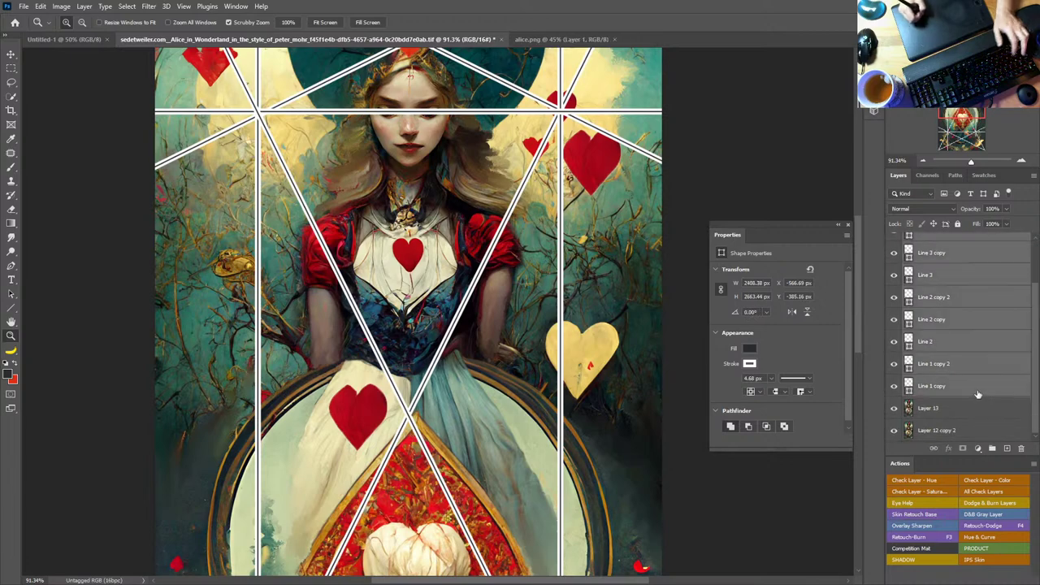
{"action": "key", "text": "ctrl+e"}
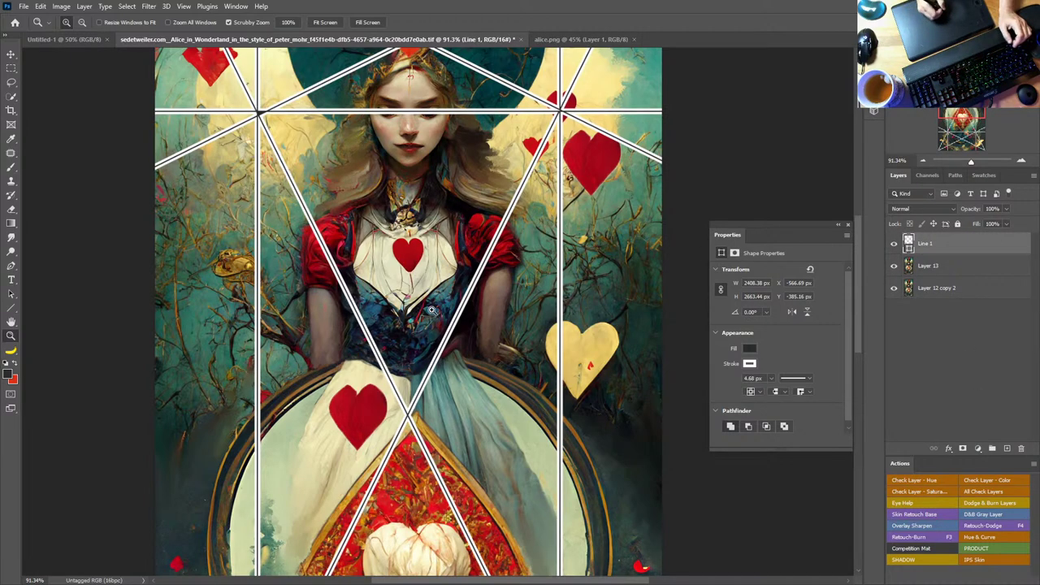
Step: Examine the illustration against the guide lines from bottom to top, and delete the merged line layer
{"action": "scroll", "coordinate": [431, 310], "scroll_direction": "down", "scroll_amount": 5}
{"action": "scroll", "coordinate": [469, 213], "scroll_direction": "down", "scroll_amount": 5}
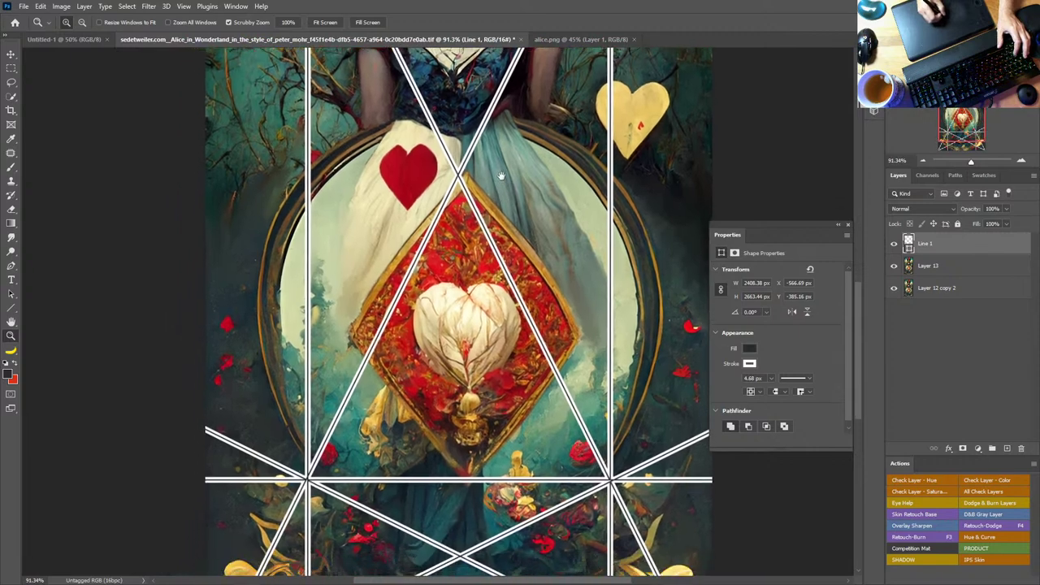
{"action": "scroll", "coordinate": [456, 268], "scroll_direction": "up", "scroll_amount": 10}
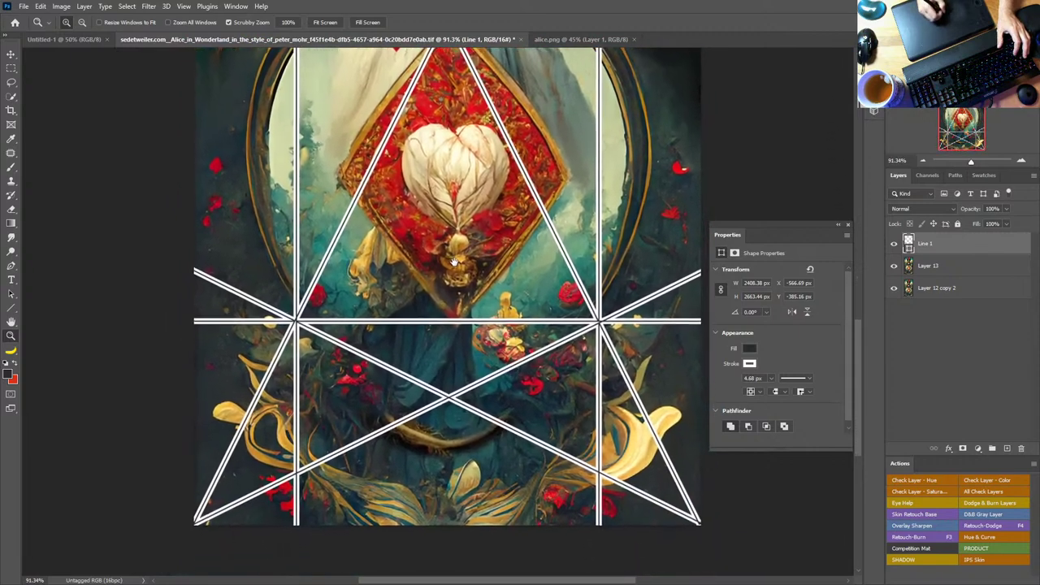
{"action": "scroll", "coordinate": [451, 358], "scroll_direction": "up", "scroll_amount": 5}
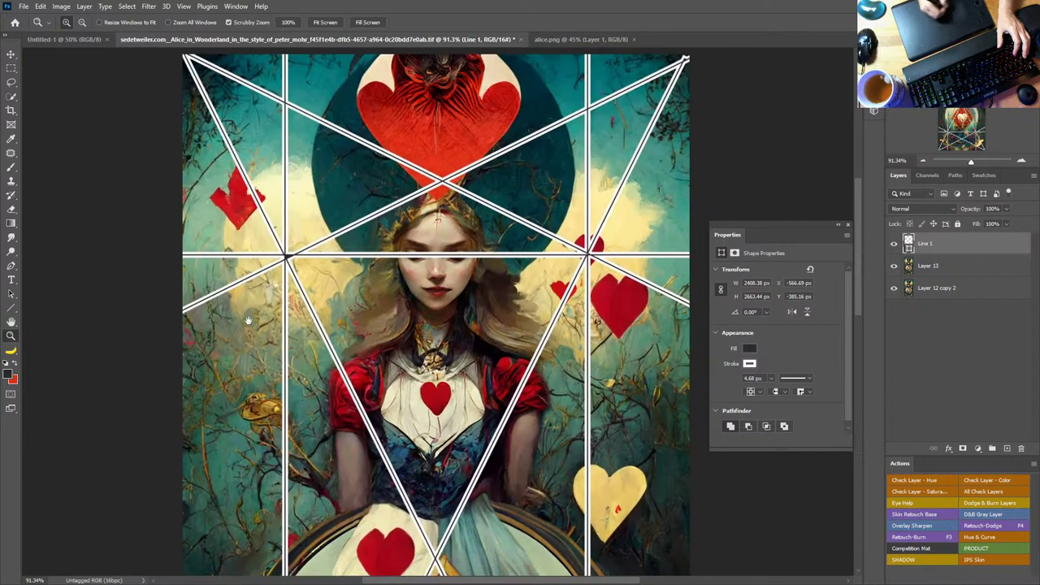
{"action": "double_click", "coordinate": [10, 321]}
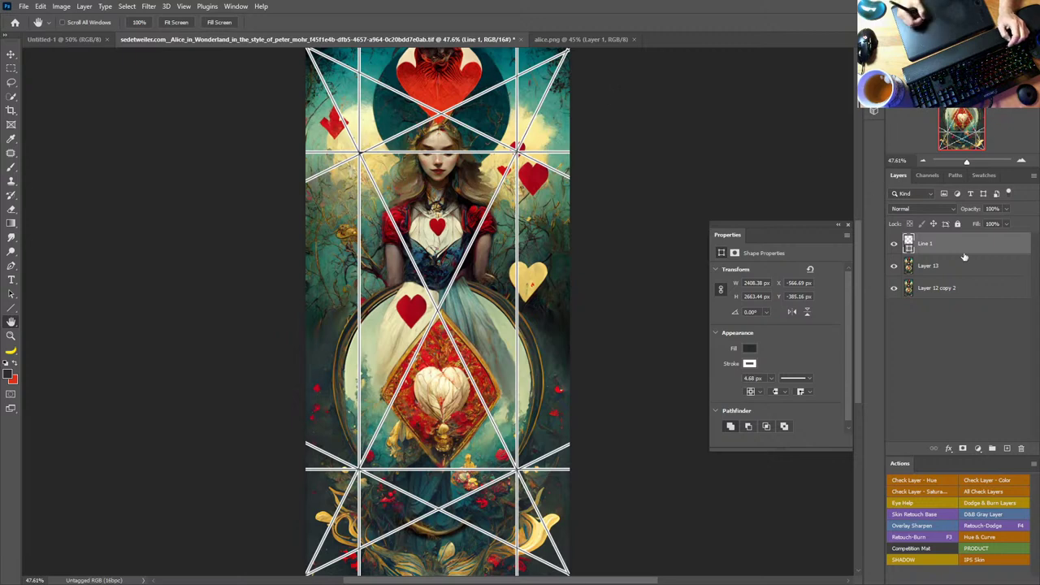
{"action": "left_click_drag", "start_coordinate": [966, 254], "coordinate": [1021, 447]}
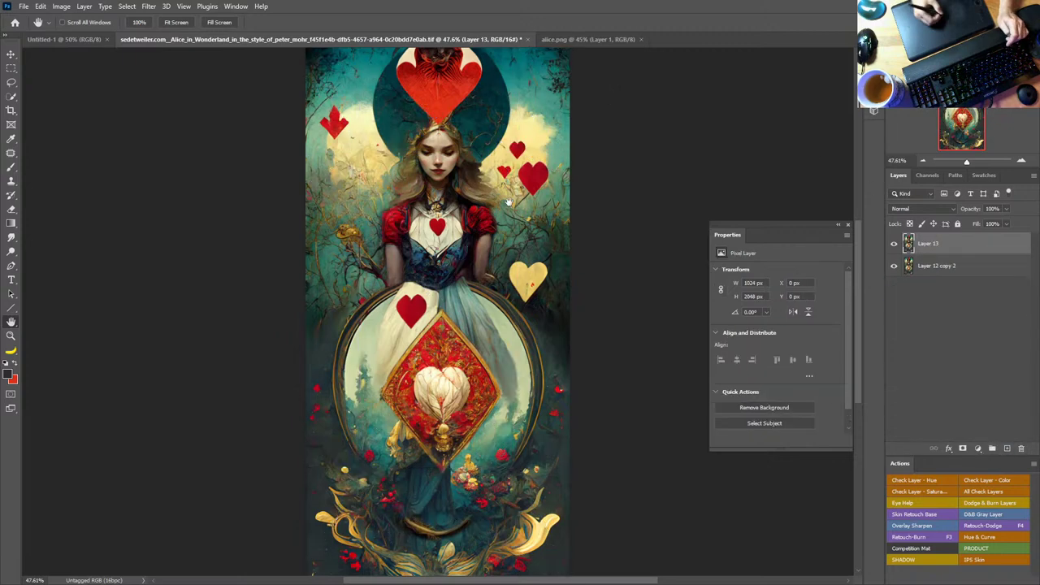
Step: Close the shape and layer properties display and the alice.png and Untitled-1 documents, keeping only the Alice illustration open
{"action": "left_click", "coordinate": [847, 226]}
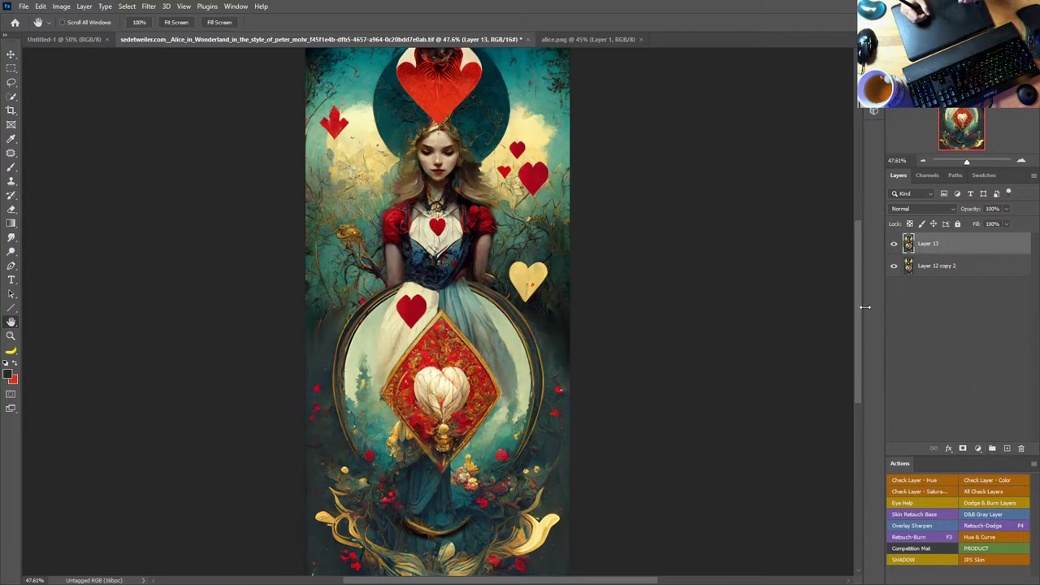
{"action": "left_click", "coordinate": [641, 39]}
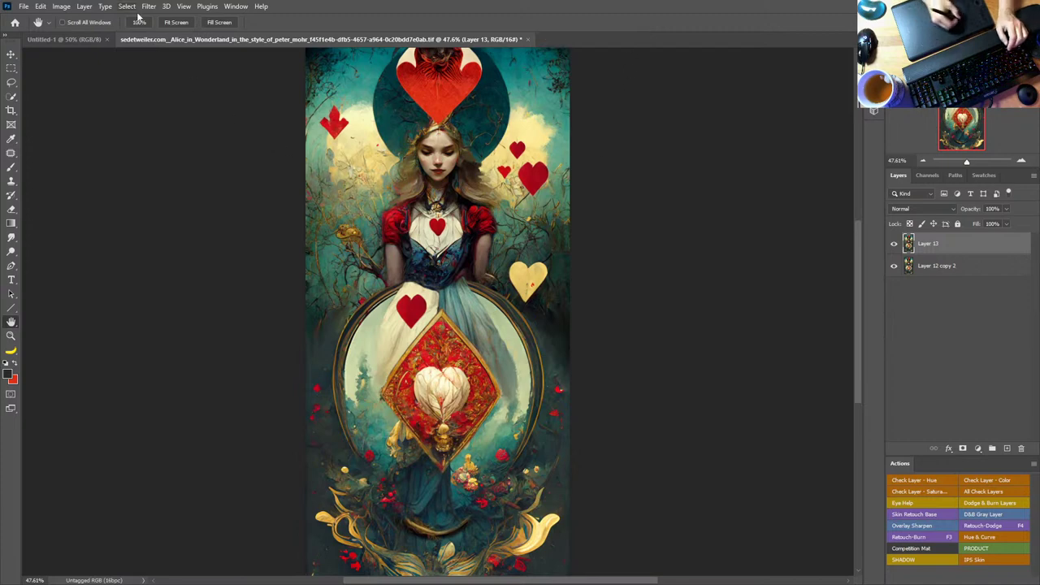
{"action": "left_click", "coordinate": [64, 38]}
{"action": "left_click", "coordinate": [106, 39]}
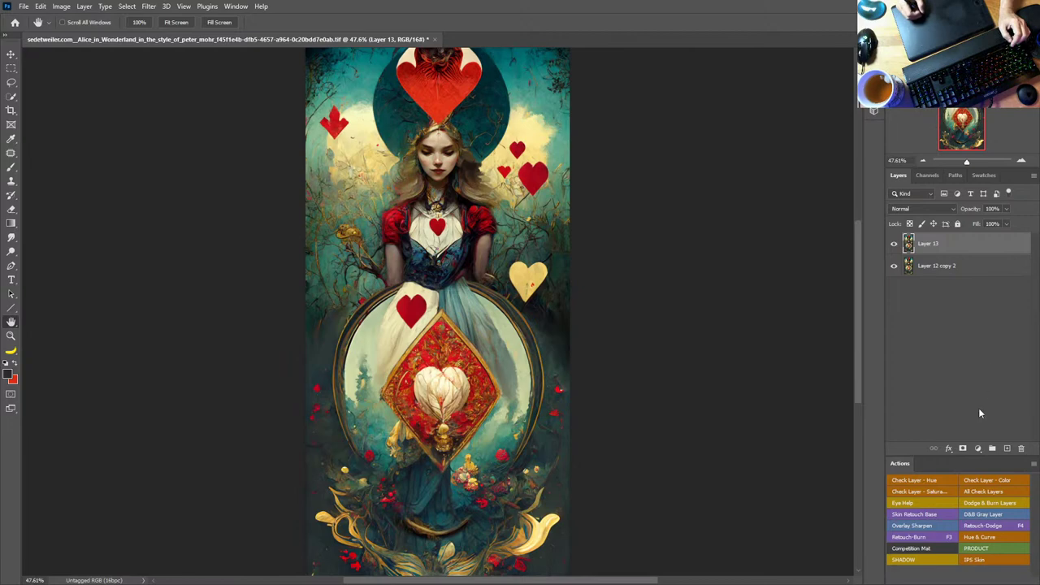
Step: Add a new top layer filled with 50% gray and set its blend mode to Overlay
{"action": "left_click", "coordinate": [1008, 450]}
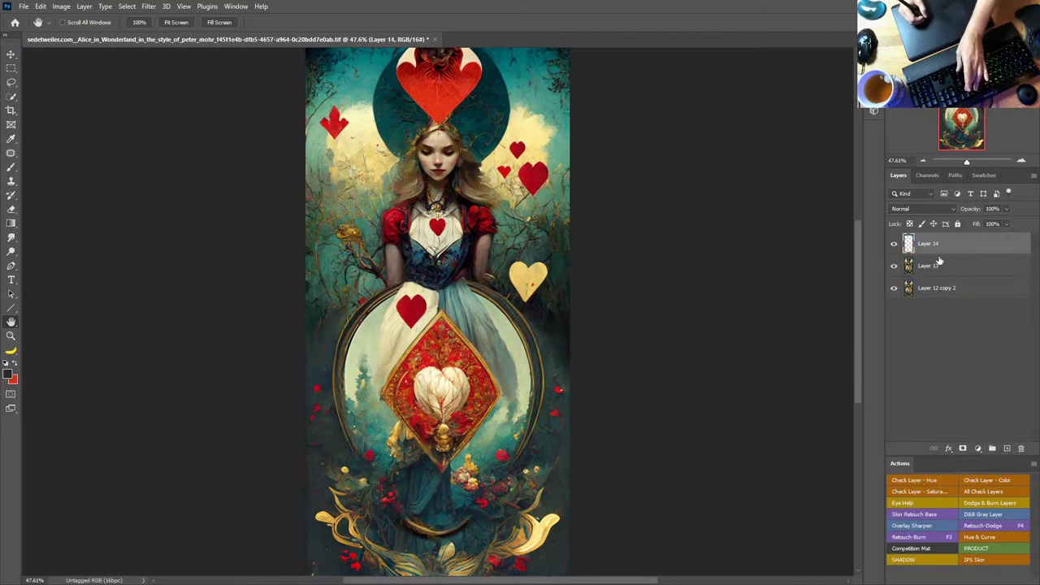
{"action": "key", "text": "shift+F5"}
{"action": "left_click", "coordinate": [654, 225]}
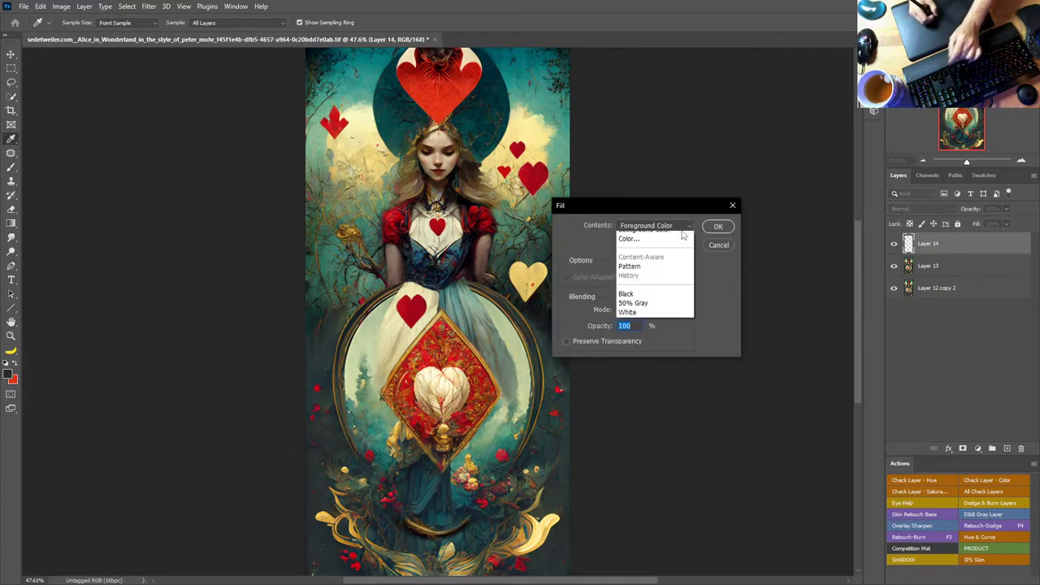
{"action": "left_click", "coordinate": [638, 319]}
{"action": "left_click", "coordinate": [719, 226]}
{"action": "key", "text": "space"}
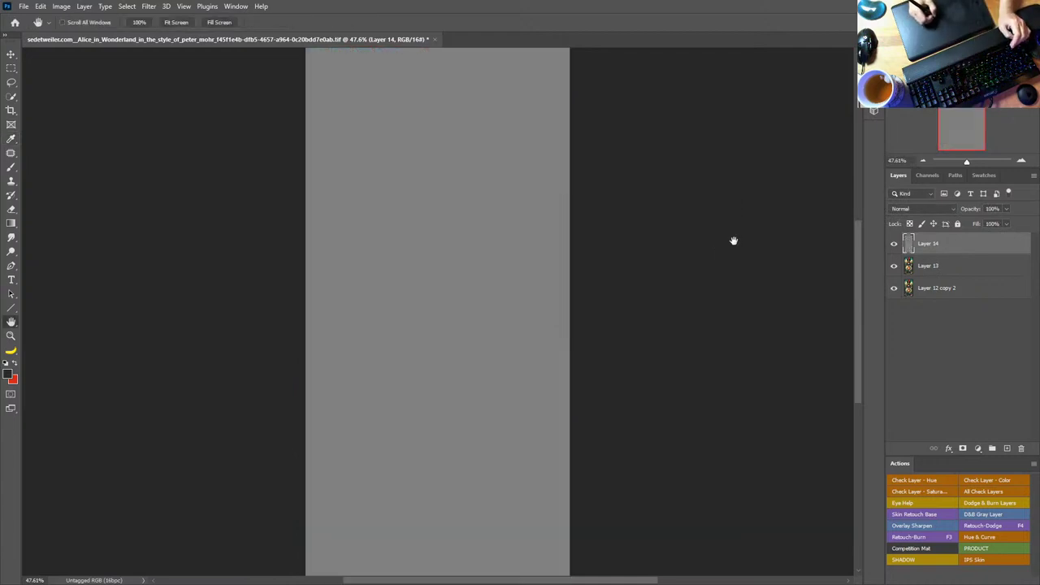
{"action": "left_click", "coordinate": [935, 211]}
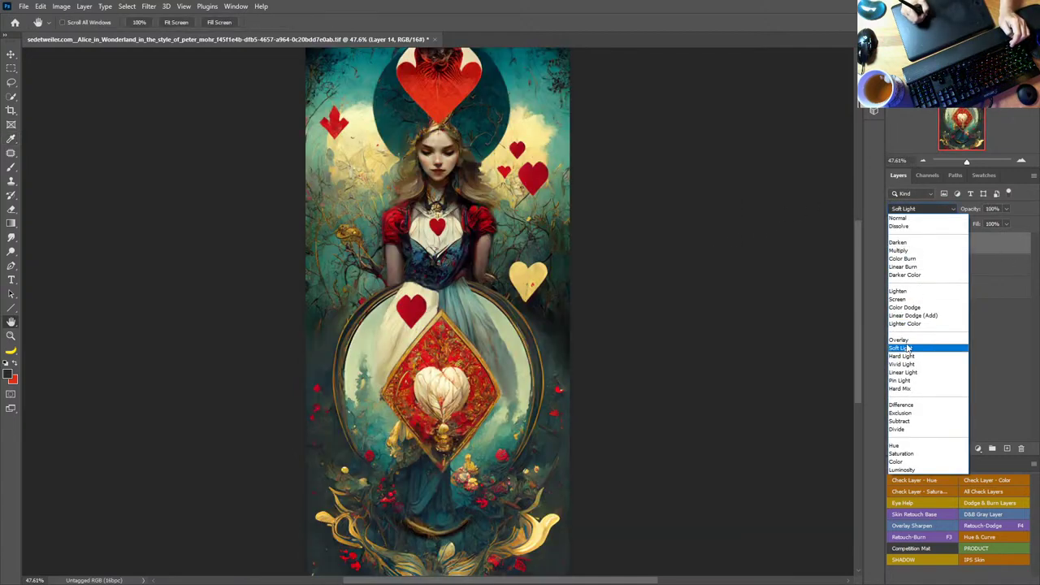
{"action": "left_click", "coordinate": [913, 347]}
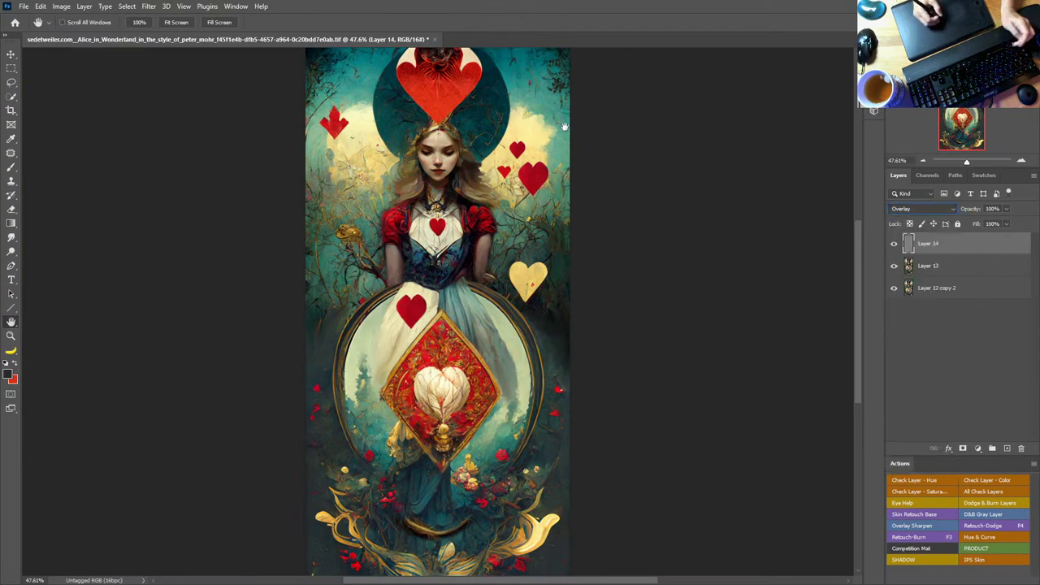
Step: Prepare a soft white brush of about 42 px with 20% hardness for painting around the woman's face on the gray Overlay layer
{"action": "key", "text": "z"}
{"action": "left_click_drag", "start_coordinate": [446, 146], "coordinate": [550, 210]}
{"action": "key", "text": "b"}
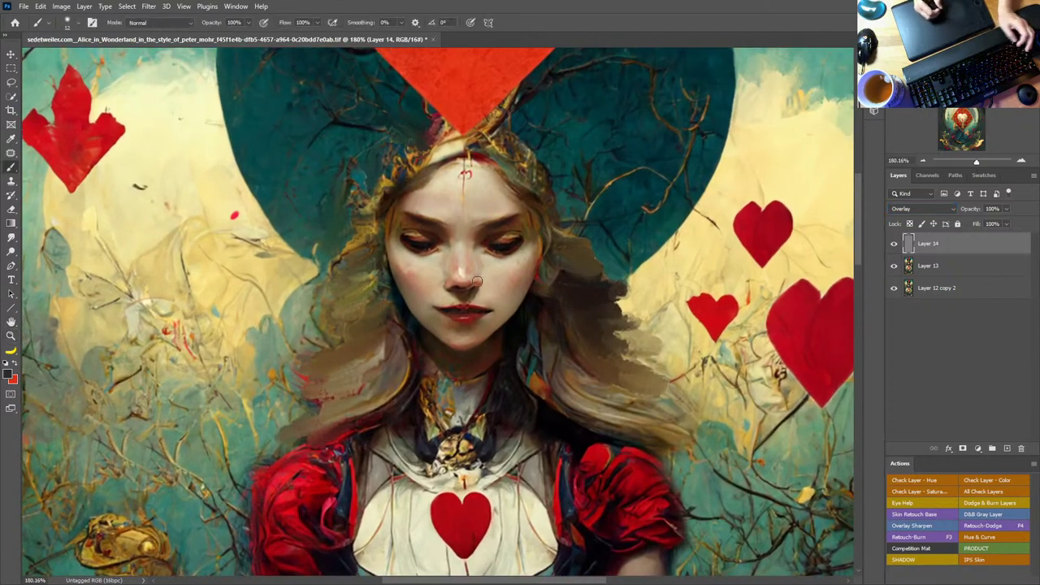
{"action": "key", "text": "d"}
{"action": "key", "text": "x"}
{"action": "right_click", "coordinate": [521, 267], "text": "alt"}
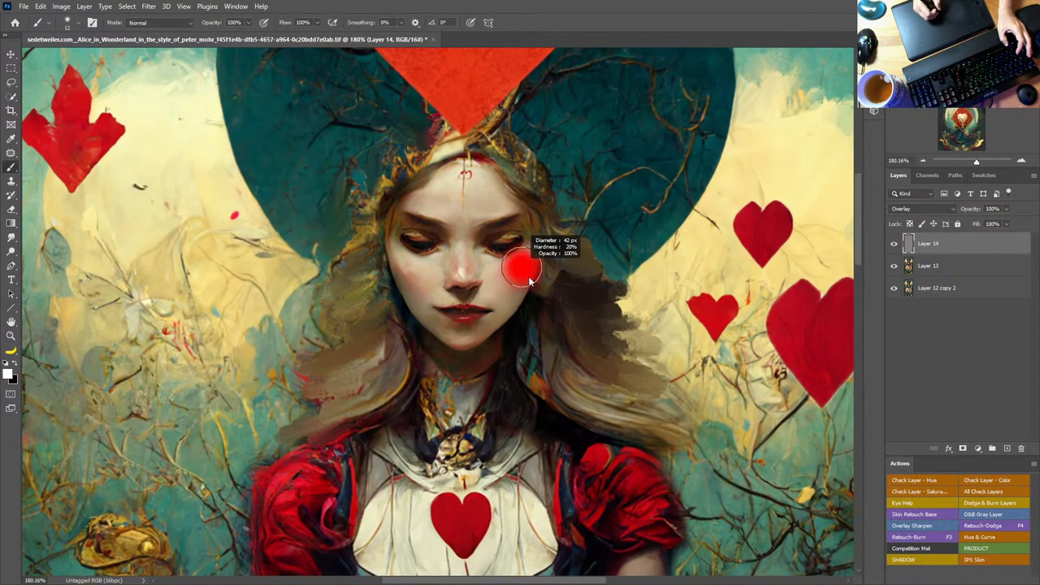
Step: Try dodging the face and the background beside the hair in white and burning the hair in black at full flow, and undo the strokes
{"action": "mouse_move", "coordinate": [571, 255]}
{"action": "left_mouse_down"}
{"action": "mouse_move", "coordinate": [471, 289]}
{"action": "mouse_move", "coordinate": [516, 325]}
{"action": "mouse_move", "coordinate": [662, 288]}
{"action": "left_mouse_up"}
{"action": "key", "text": "x"}
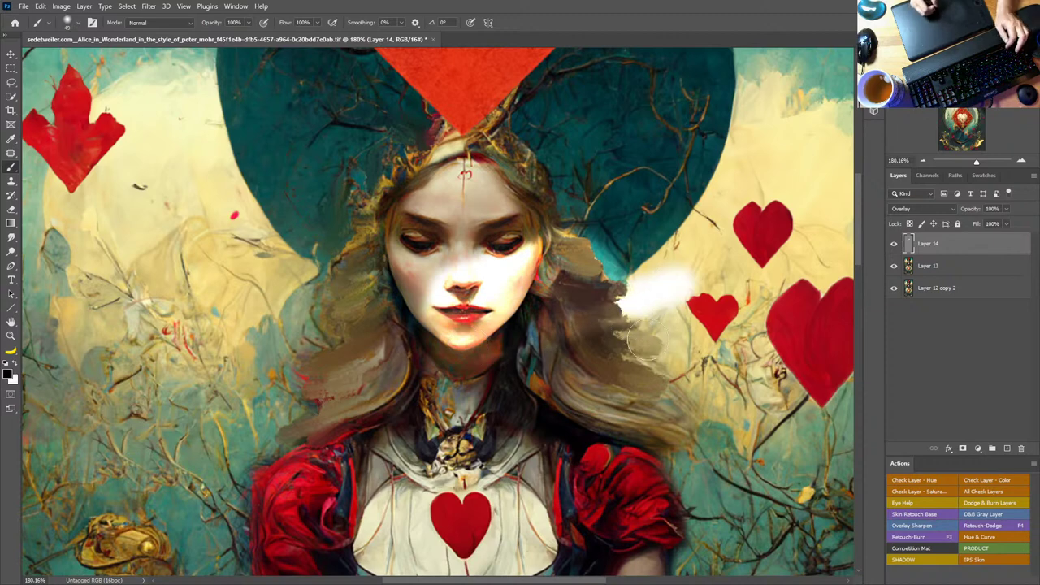
{"action": "mouse_move", "coordinate": [648, 341]}
{"action": "left_mouse_down"}
{"action": "mouse_move", "coordinate": [639, 369]}
{"action": "mouse_move", "coordinate": [534, 437]}
{"action": "mouse_move", "coordinate": [719, 402]}
{"action": "left_mouse_up"}
{"action": "key", "text": "ctrl+z"}
{"action": "key", "text": "ctrl+z"}
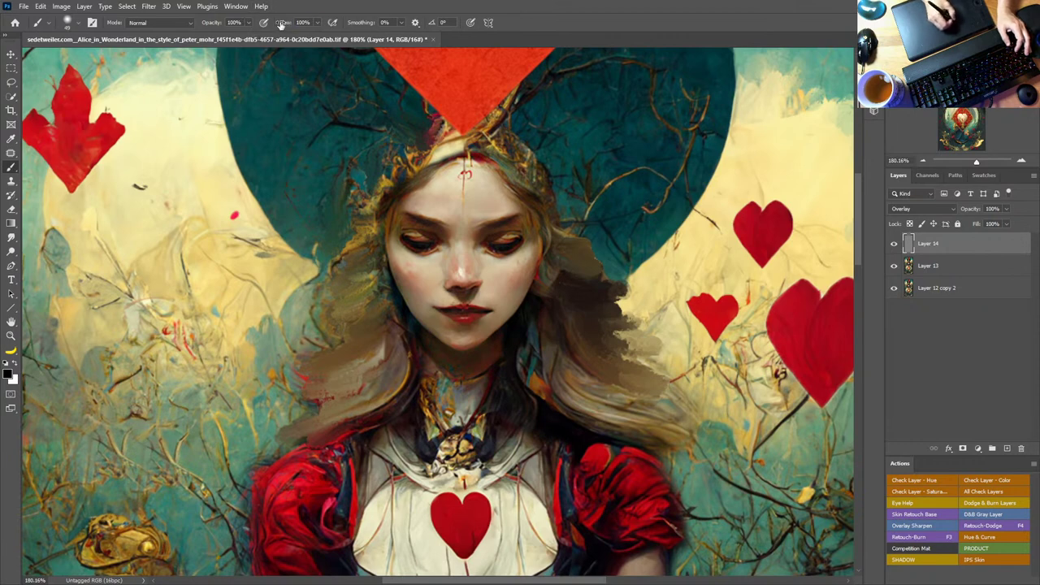
Step: Set the brush flow to 1% and dodge the forehead, nose, cheeks and mouth area of the face with white
{"action": "left_click_drag", "start_coordinate": [280, 23], "coordinate": [128, 105]}
{"action": "mouse_move", "coordinate": [446, 255]}
{"action": "left_mouse_down"}
{"action": "mouse_move", "coordinate": [428, 261]}
{"action": "mouse_move", "coordinate": [470, 251]}
{"action": "left_mouse_up"}
{"action": "key", "text": "x"}
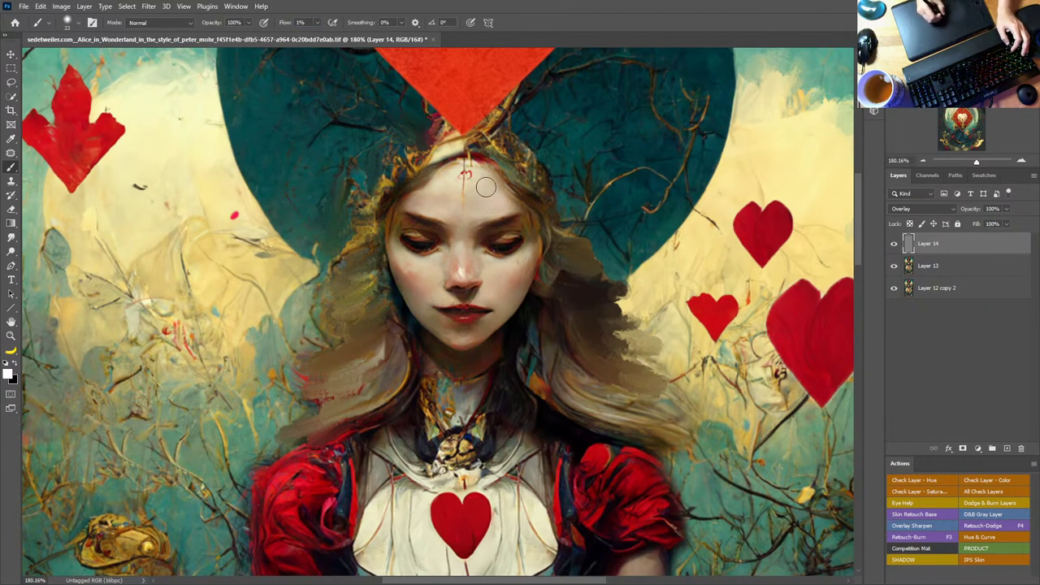
{"action": "mouse_move", "coordinate": [485, 187]}
{"action": "left_mouse_down"}
{"action": "mouse_move", "coordinate": [482, 220]}
{"action": "mouse_move", "coordinate": [466, 227]}
{"action": "left_mouse_up"}
{"action": "mouse_move", "coordinate": [475, 266]}
{"action": "left_mouse_down"}
{"action": "mouse_move", "coordinate": [466, 271]}
{"action": "mouse_move", "coordinate": [499, 275]}
{"action": "left_mouse_up"}
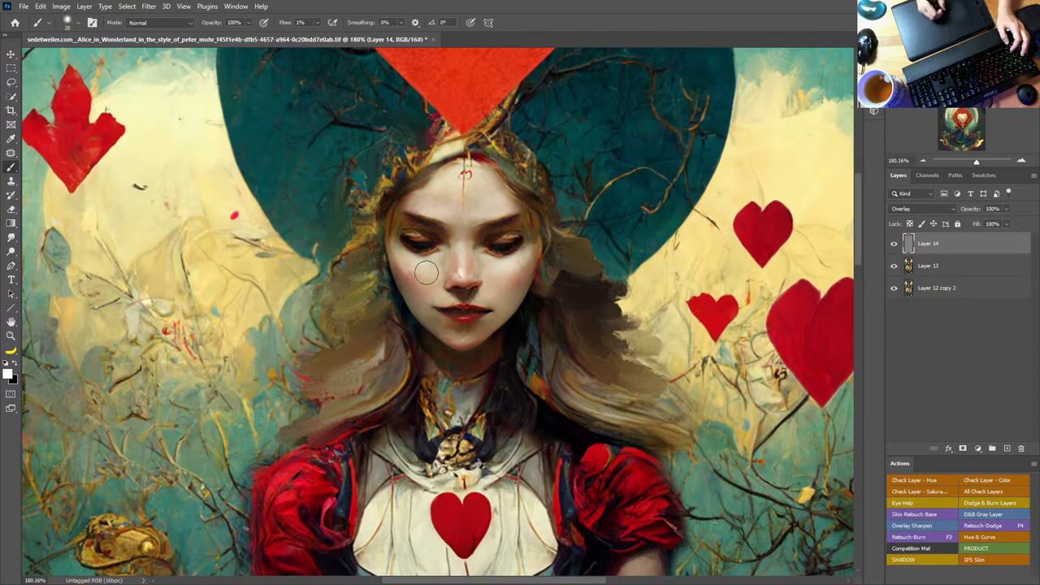
{"action": "left_click_drag", "start_coordinate": [465, 308], "coordinate": [453, 320]}
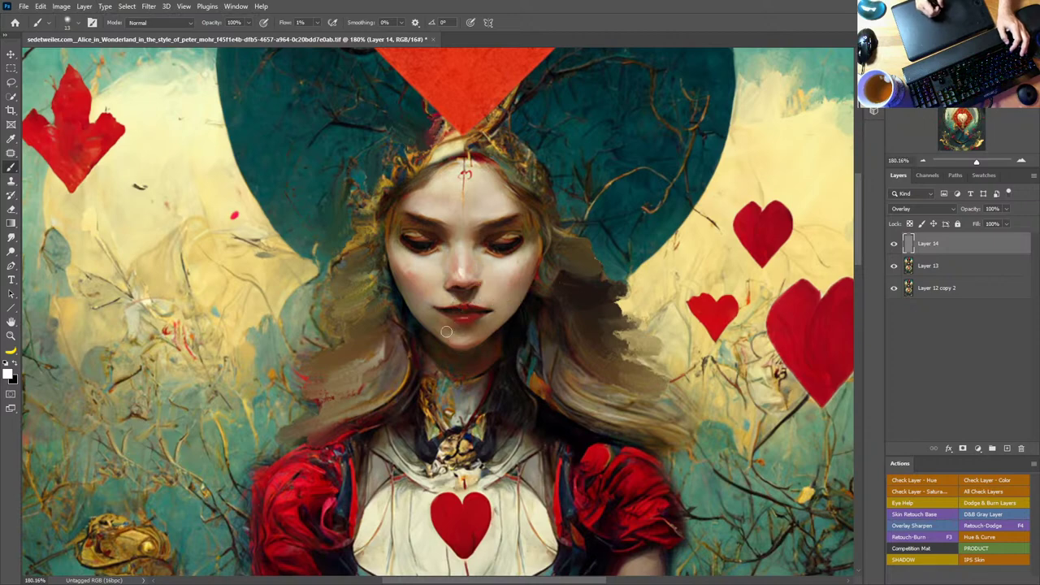
Step: Dodge the highlights on both of the woman's bare arms with white, from below the red sleeves downwards
{"action": "left_click_drag", "start_coordinate": [544, 372], "coordinate": [569, 117]}
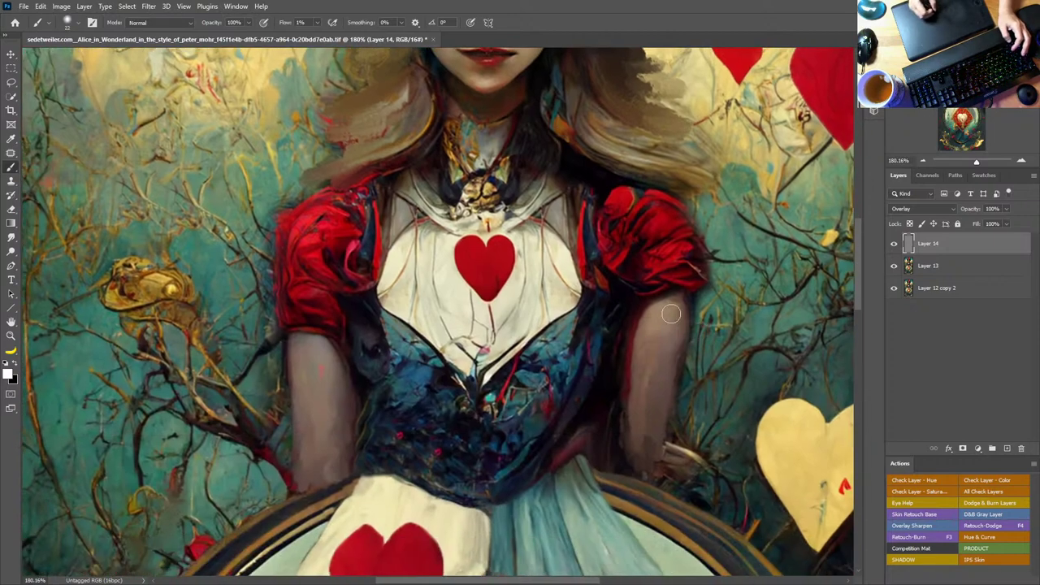
{"action": "mouse_move", "coordinate": [668, 313]}
{"action": "left_mouse_down"}
{"action": "mouse_move", "coordinate": [670, 339]}
{"action": "mouse_move", "coordinate": [668, 295]}
{"action": "left_mouse_up"}
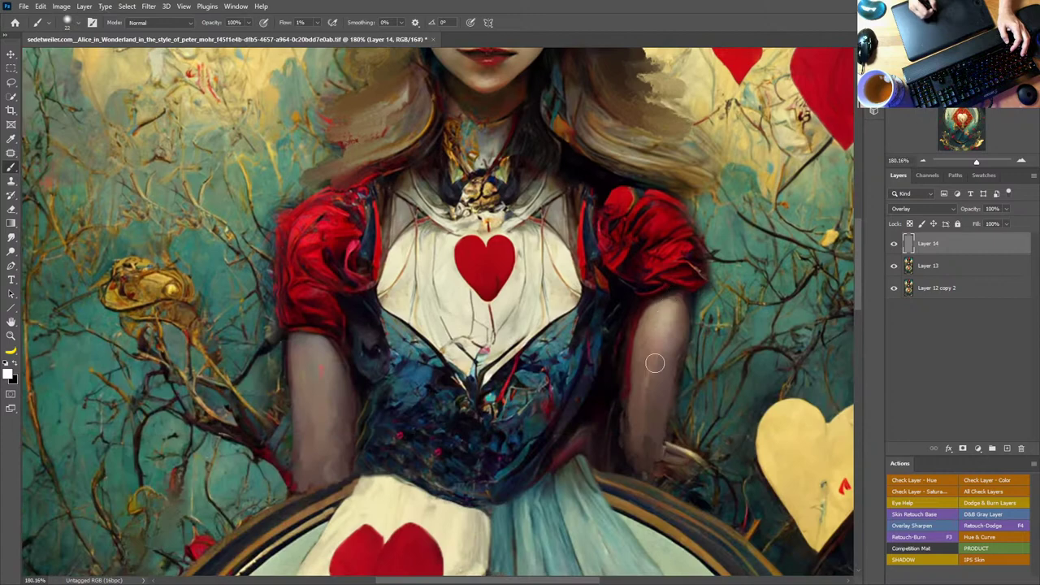
{"action": "left_click_drag", "start_coordinate": [309, 341], "coordinate": [323, 351]}
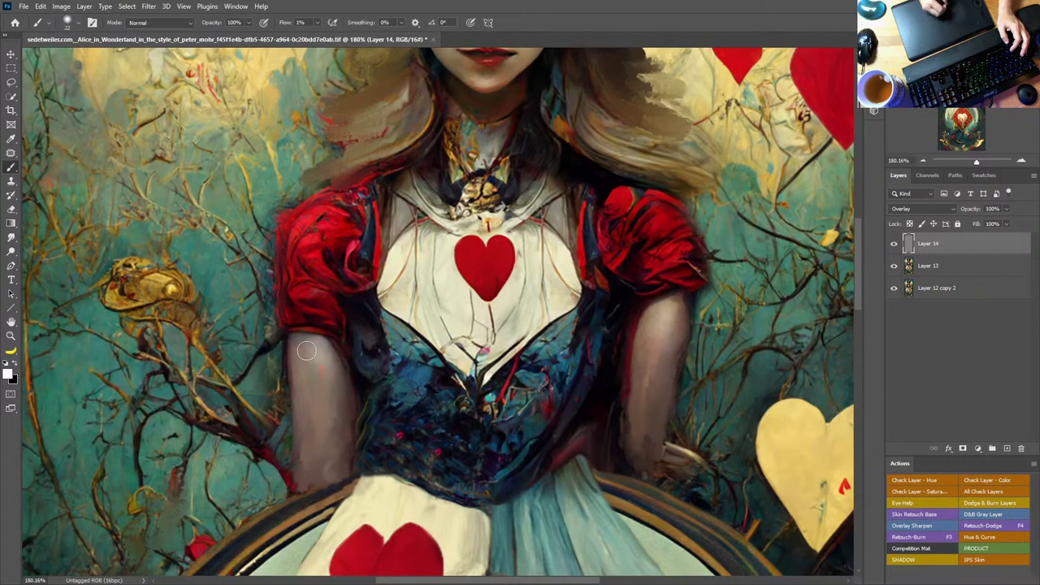
{"action": "left_click_drag", "start_coordinate": [329, 401], "coordinate": [327, 457]}
Step: Dodge the lower dress with white, working over the folds around the red diamond and inside the oval frame
{"action": "left_click_drag", "start_coordinate": [676, 382], "coordinate": [680, 317]}
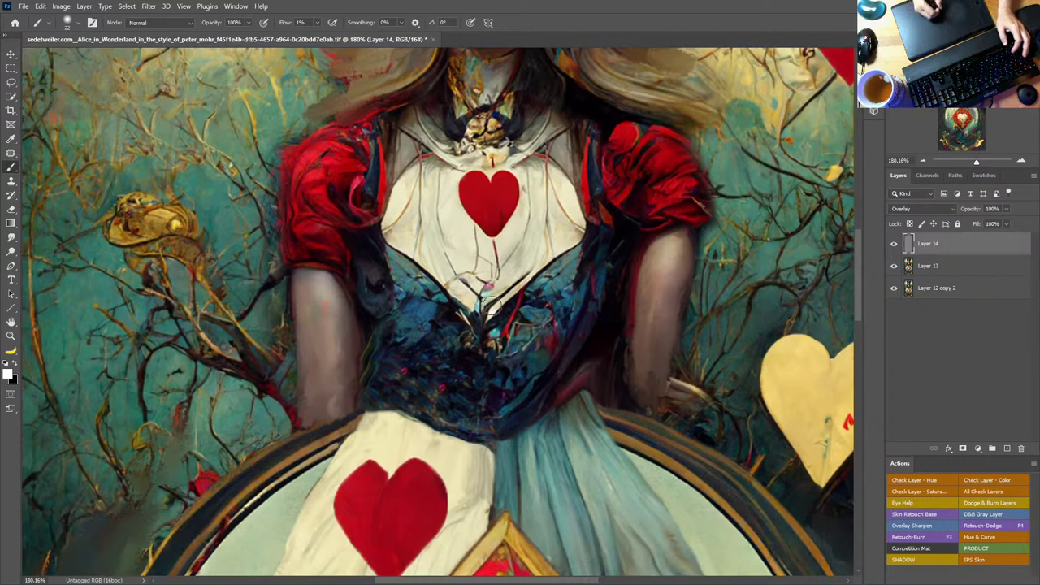
{"action": "left_click_drag", "start_coordinate": [563, 372], "coordinate": [560, 147]}
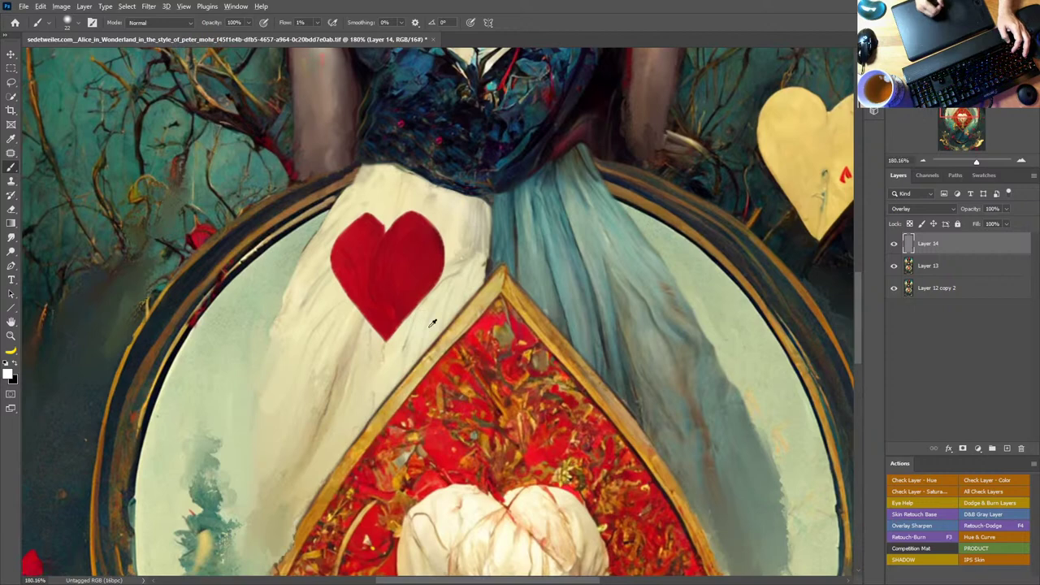
{"action": "mouse_move", "coordinate": [445, 313]}
{"action": "left_mouse_down"}
{"action": "mouse_move", "coordinate": [471, 248]}
{"action": "mouse_move", "coordinate": [503, 217]}
{"action": "left_mouse_up"}
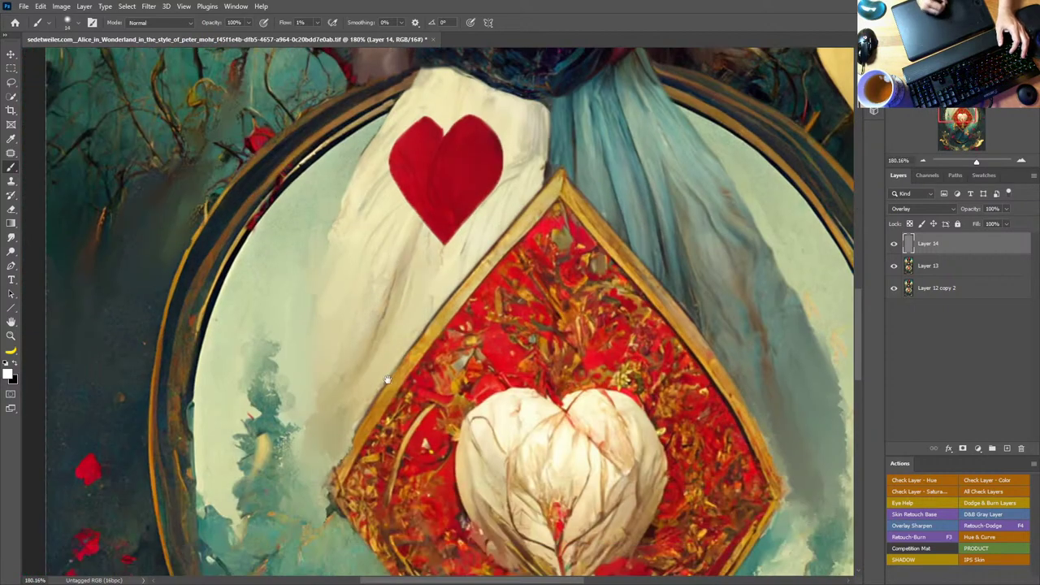
{"action": "left_click_drag", "start_coordinate": [388, 380], "coordinate": [335, 166]}
{"action": "mouse_move", "coordinate": [616, 410]}
{"action": "left_mouse_down"}
{"action": "mouse_move", "coordinate": [627, 414]}
{"action": "mouse_move", "coordinate": [494, 339]}
{"action": "left_mouse_up"}
{"action": "left_click_drag", "start_coordinate": [708, 199], "coordinate": [583, 451]}
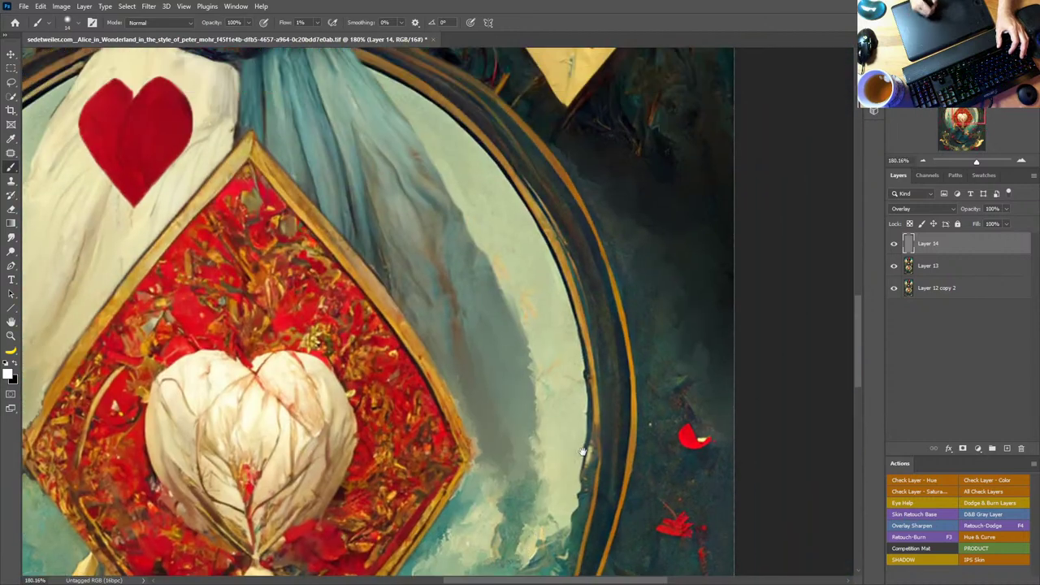
{"action": "left_click_drag", "start_coordinate": [572, 242], "coordinate": [592, 242]}
{"action": "mouse_move", "coordinate": [480, 177]}
{"action": "left_mouse_down"}
{"action": "mouse_move", "coordinate": [473, 167]}
{"action": "mouse_move", "coordinate": [513, 207]}
{"action": "mouse_move", "coordinate": [561, 312]}
{"action": "left_mouse_up"}
{"action": "left_click_drag", "start_coordinate": [473, 450], "coordinate": [862, 470]}
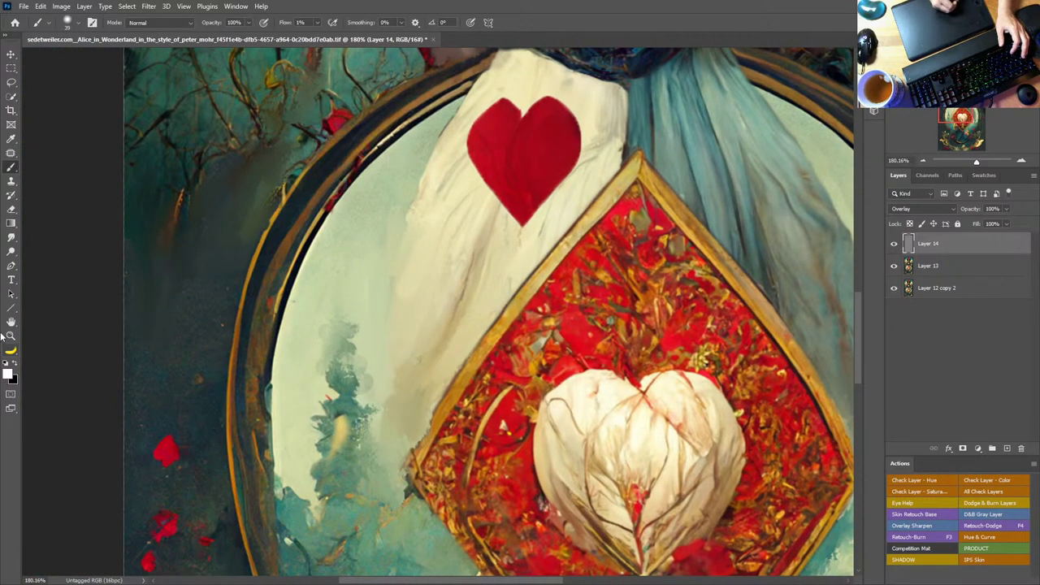
Step: Compare the whole illustration with and without the gray dodge and burn layer
{"action": "double_click", "coordinate": [12, 322]}
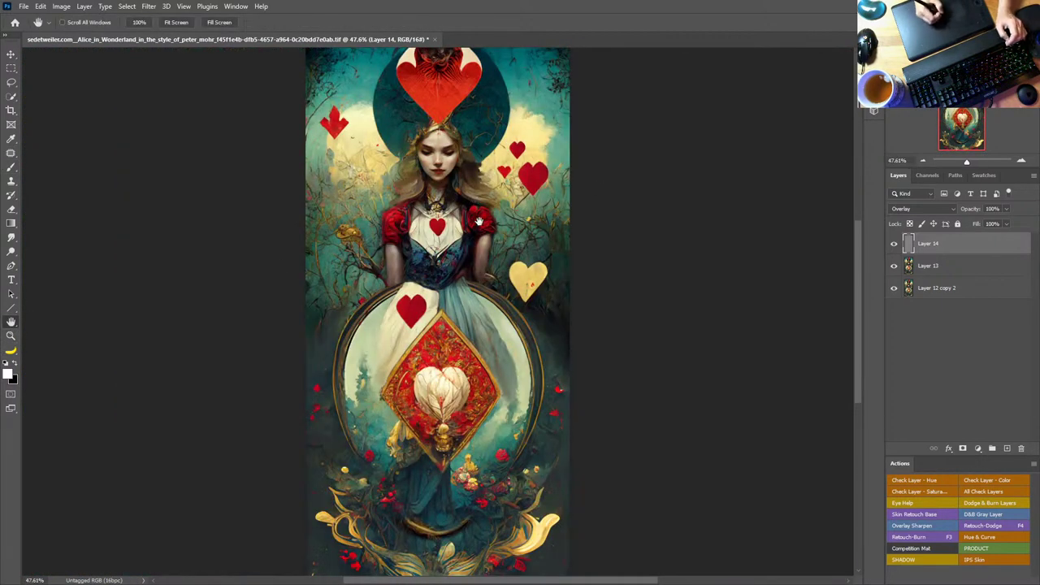
{"action": "left_click", "coordinate": [894, 243]}
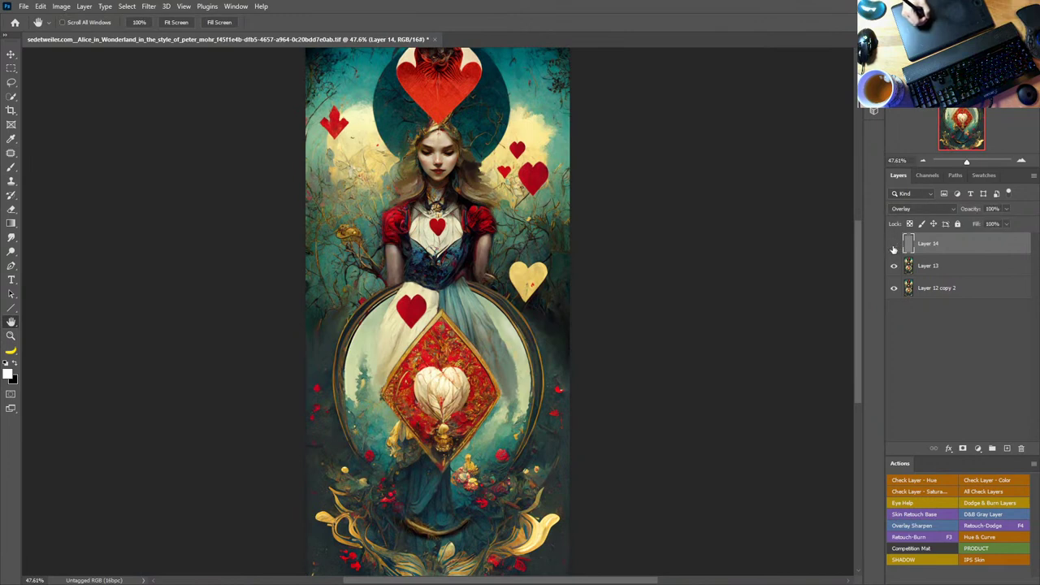
{"action": "left_click", "coordinate": [893, 245]}
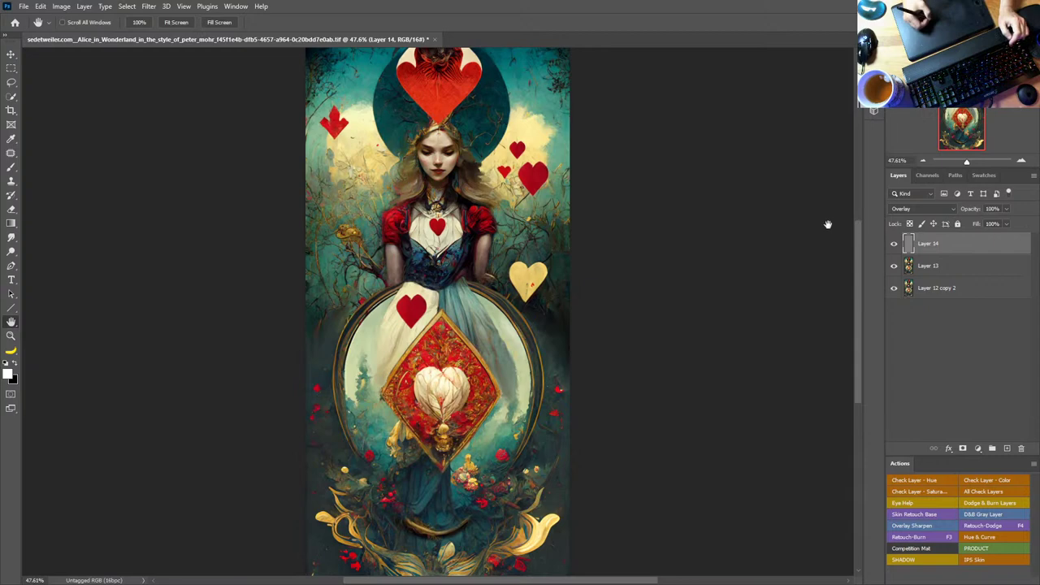
Step: Compare the grayscale views of the red, green and blue channels of the illustration
{"action": "left_click", "coordinate": [927, 175]}
{"action": "left_click", "coordinate": [921, 223]}
{"action": "left_click", "coordinate": [946, 237]}
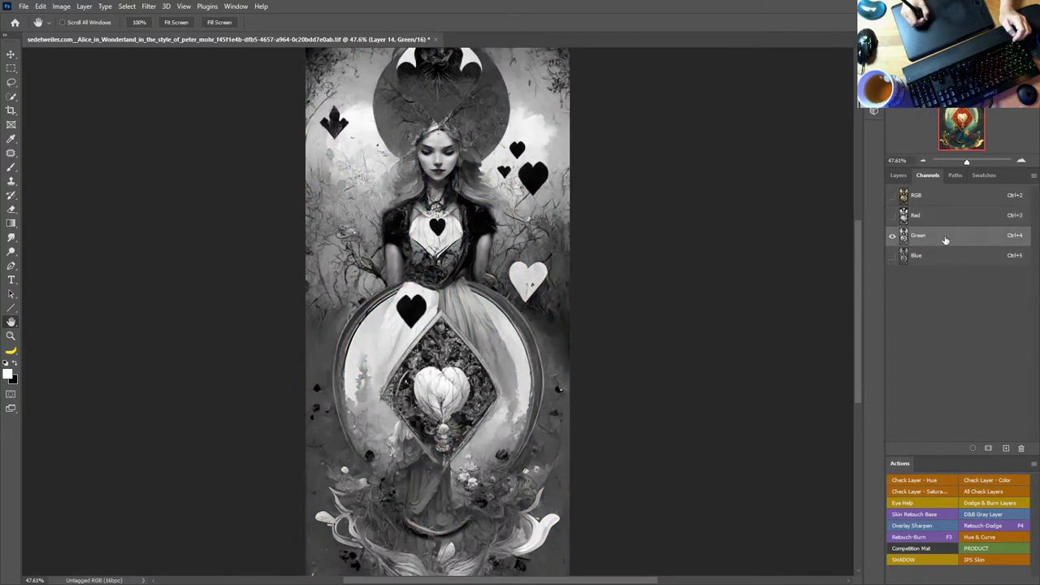
{"action": "left_click", "coordinate": [944, 254]}
{"action": "left_click", "coordinate": [949, 237]}
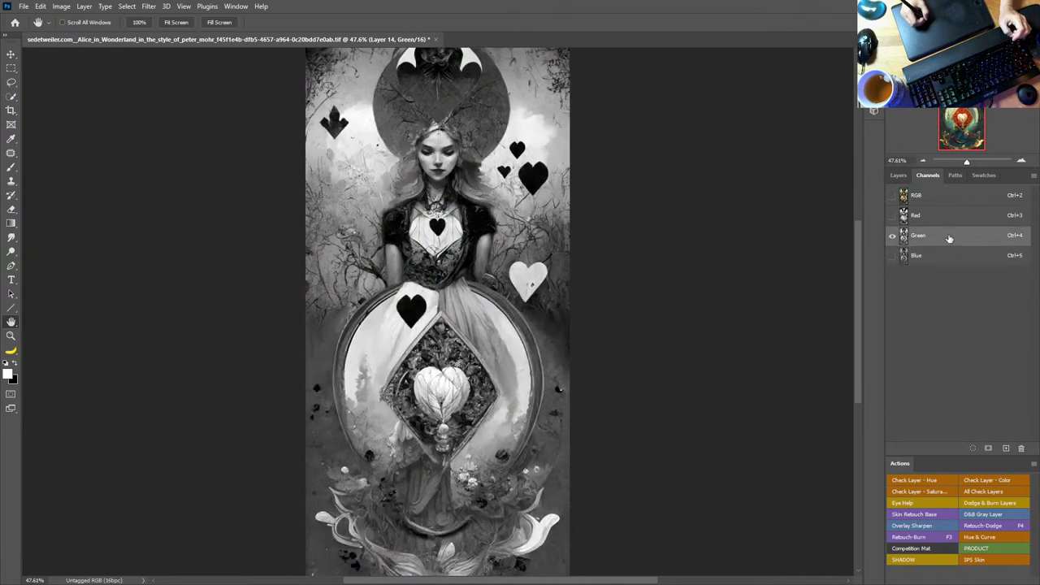
{"action": "left_click", "coordinate": [944, 253]}
{"action": "left_click", "coordinate": [952, 217]}
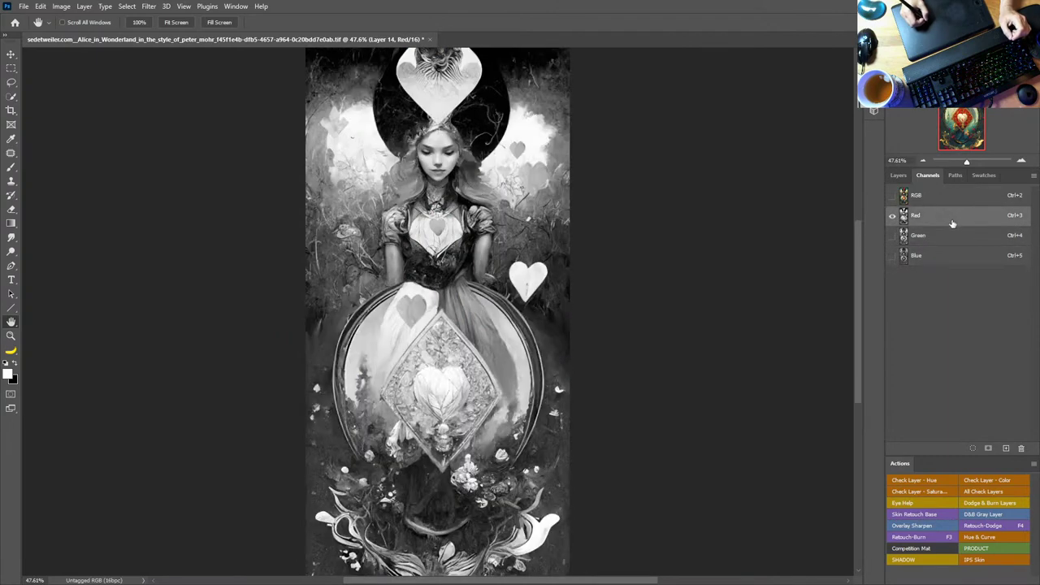
{"action": "left_click", "coordinate": [953, 236]}
{"action": "left_click", "coordinate": [950, 255]}
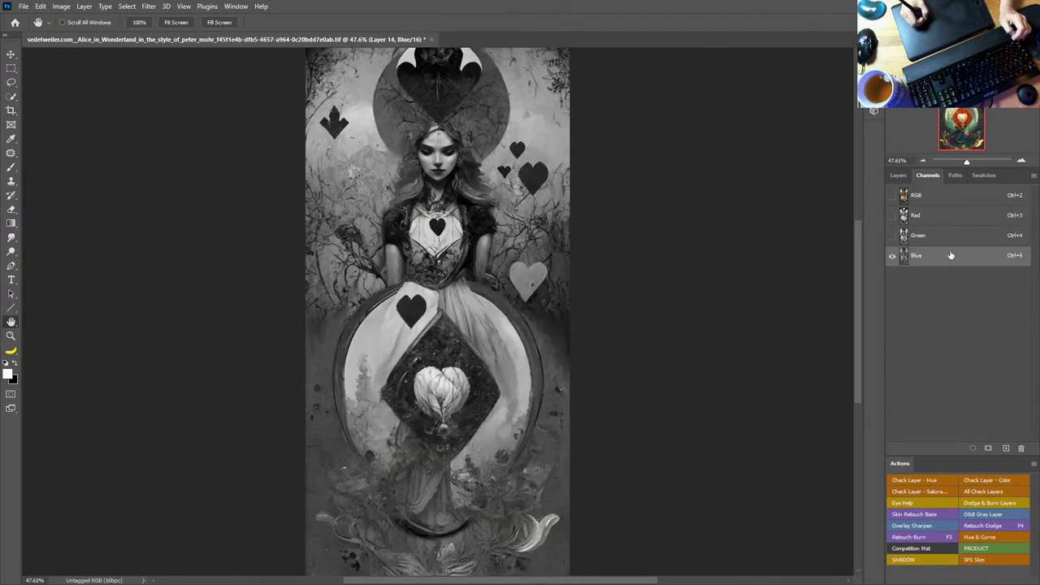
Step: Load the green channel's brightness as a selection and add a Levels adjustment layer masked by it on top
{"action": "left_click", "coordinate": [951, 236]}
{"action": "left_click", "coordinate": [905, 236], "text": "ctrl"}
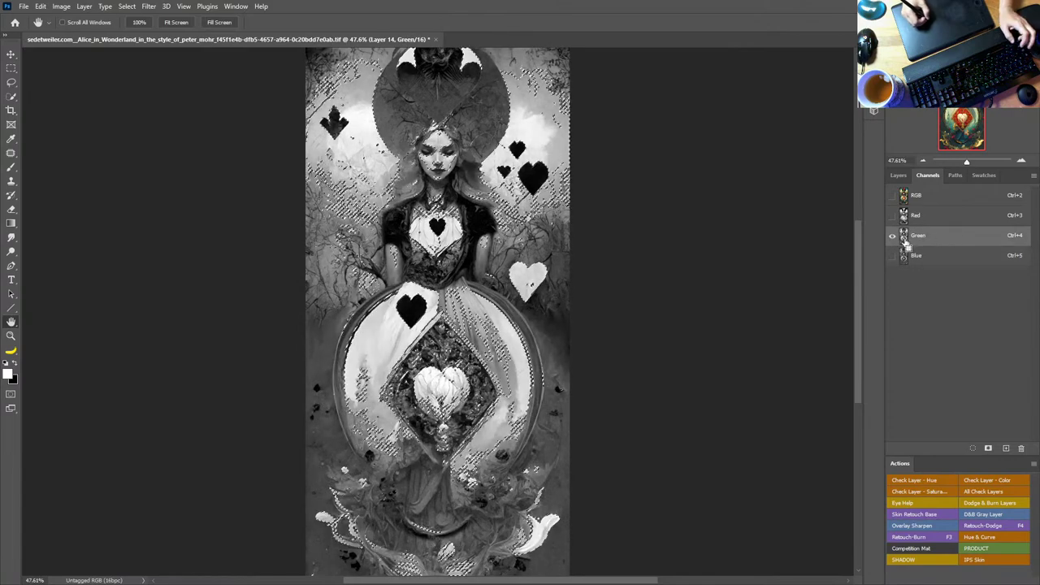
{"action": "left_click", "coordinate": [897, 175]}
{"action": "left_click", "coordinate": [976, 448]}
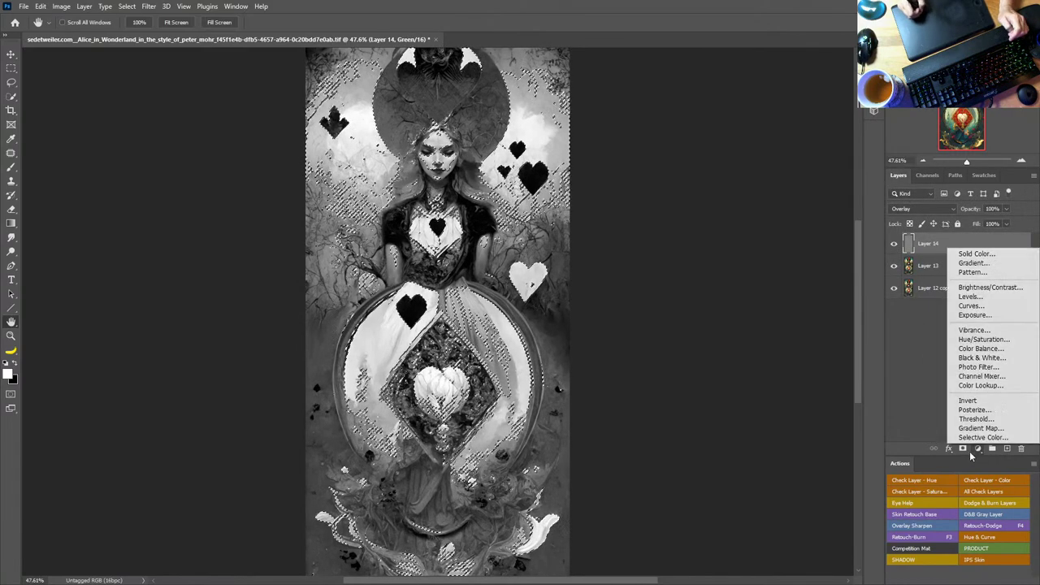
{"action": "left_click", "coordinate": [969, 297]}
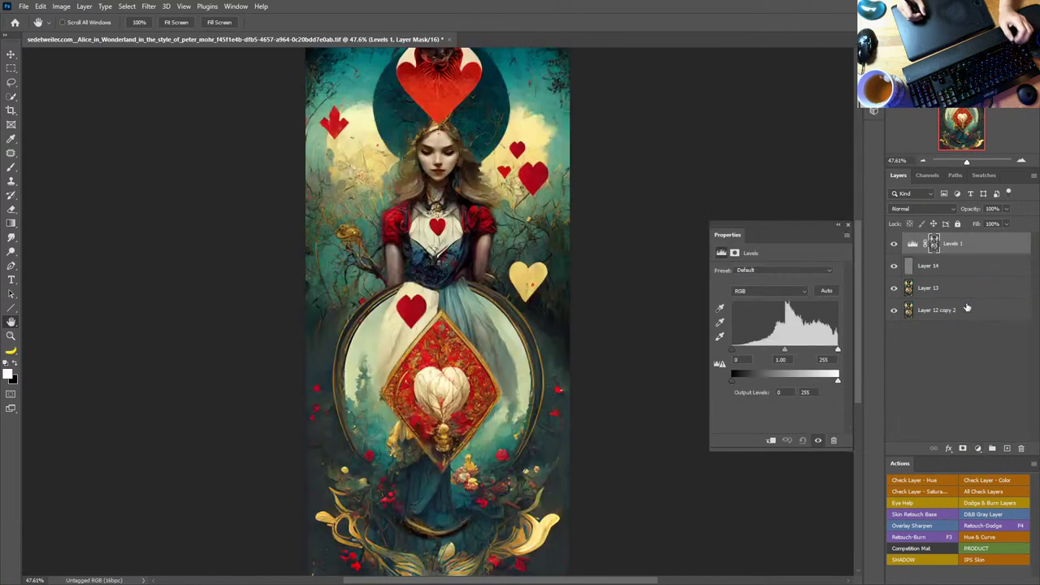
Step: Add a Curves adjustment layer on top, move the Levels layer's mask onto it, and delete the Levels layer
{"action": "left_click", "coordinate": [977, 448]}
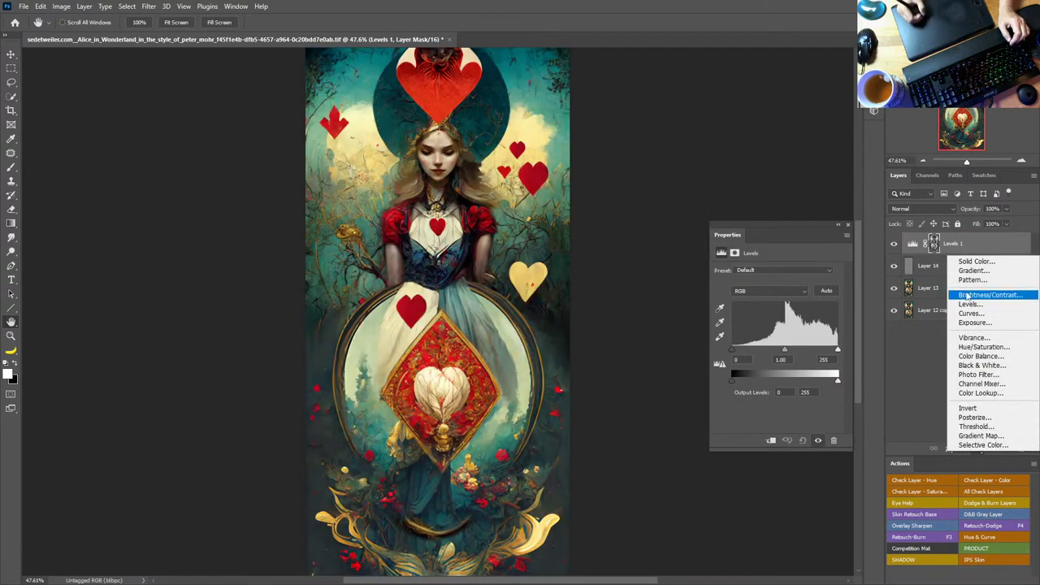
{"action": "left_click", "coordinate": [969, 309]}
{"action": "left_click_drag", "start_coordinate": [934, 268], "coordinate": [936, 244]}
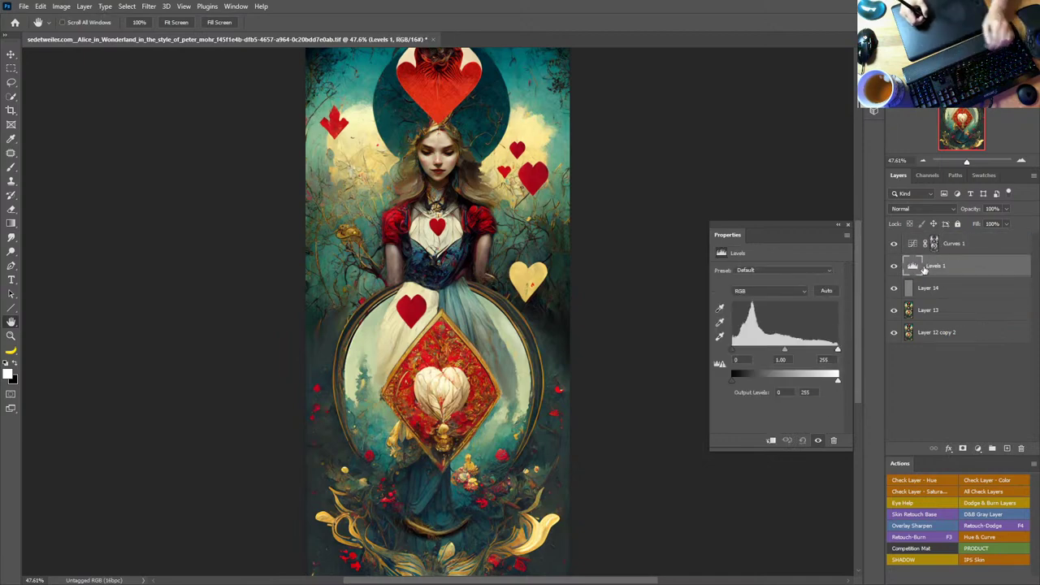
{"action": "key", "text": "Delete"}
Step: Shape the masked RGB curve to brighten the image, lifting the shadows and placing the upper point at input 172, output 196
{"action": "left_click", "coordinate": [914, 247]}
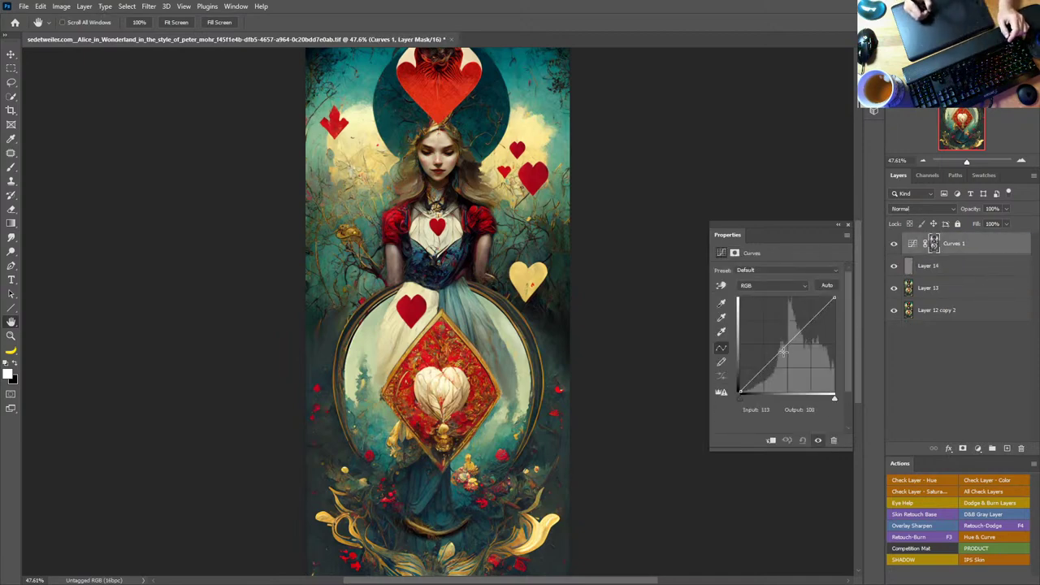
{"action": "mouse_move", "coordinate": [780, 351]}
{"action": "left_mouse_down"}
{"action": "mouse_move", "coordinate": [756, 343]}
{"action": "mouse_move", "coordinate": [770, 367]}
{"action": "left_mouse_up"}
{"action": "left_click_drag", "start_coordinate": [807, 328], "coordinate": [794, 326]}
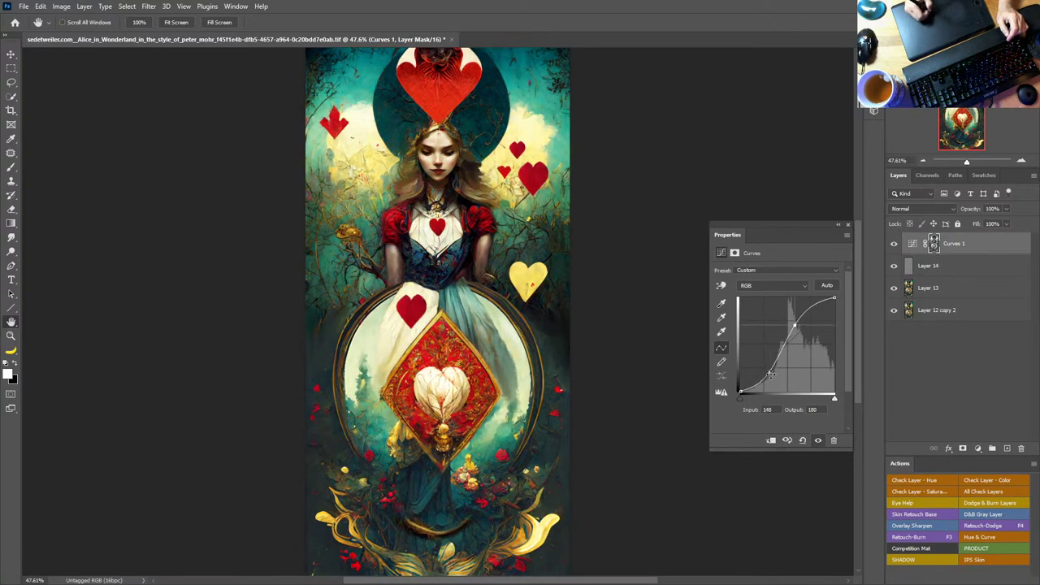
{"action": "left_click_drag", "start_coordinate": [771, 374], "coordinate": [757, 364]}
{"action": "left_click_drag", "start_coordinate": [792, 326], "coordinate": [802, 319]}
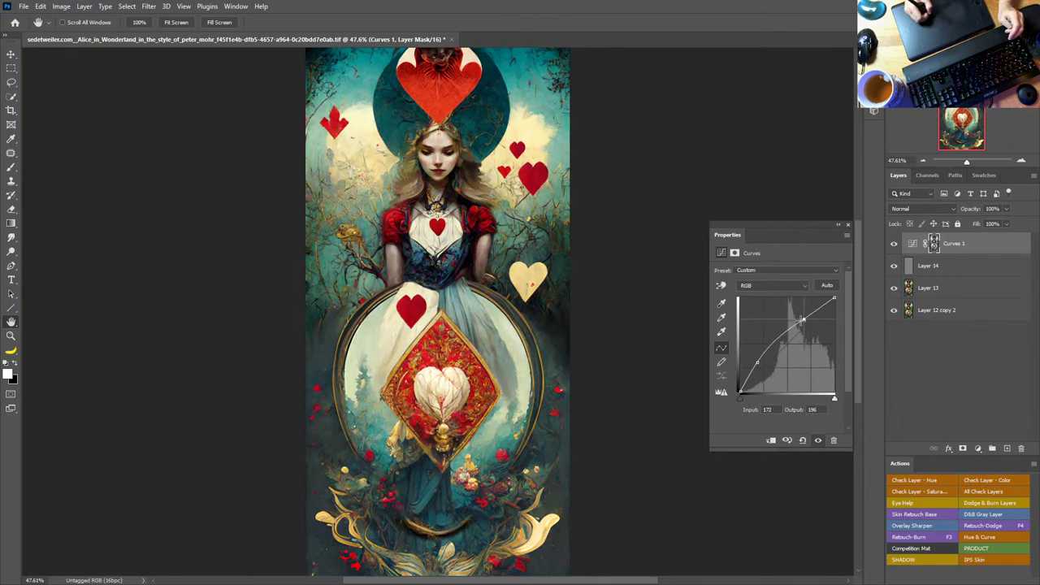
Step: Examine the Curves layer's mask on its own, return to the image, and close the adjustment's properties
{"action": "left_click", "coordinate": [933, 244], "text": "alt"}
{"action": "left_click", "coordinate": [934, 245], "text": "alt"}
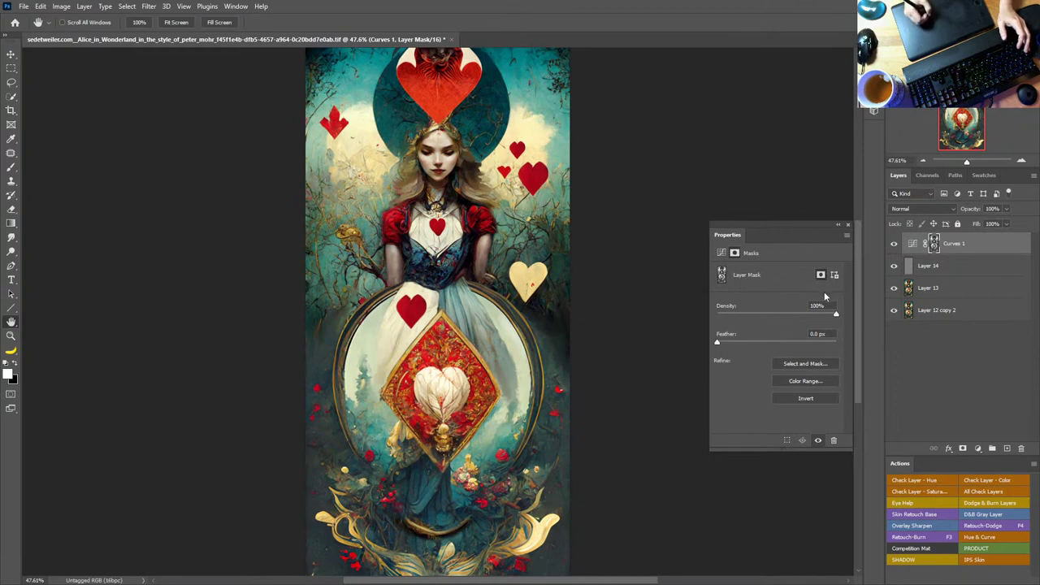
{"action": "left_click", "coordinate": [847, 227]}
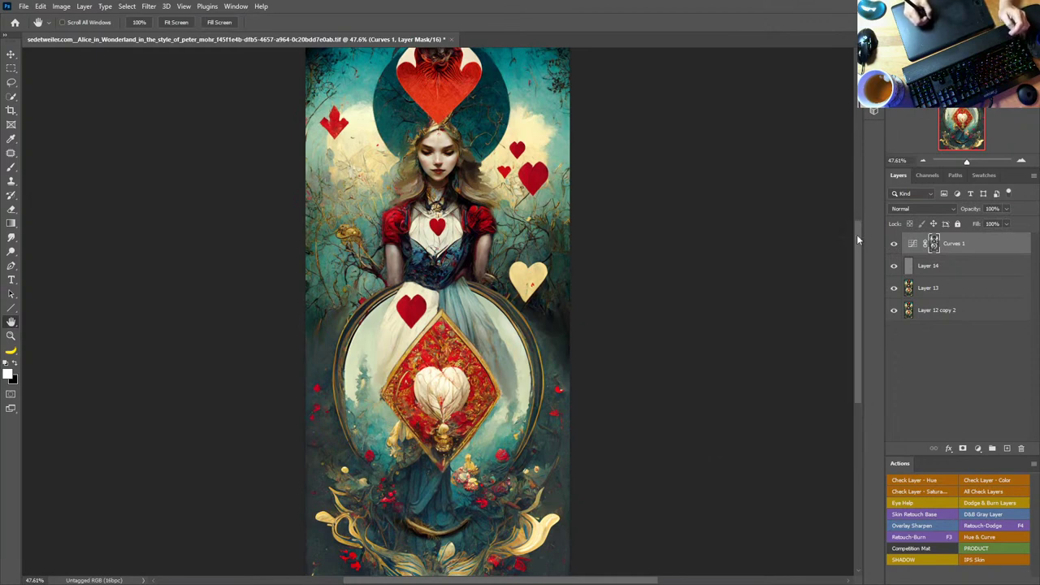
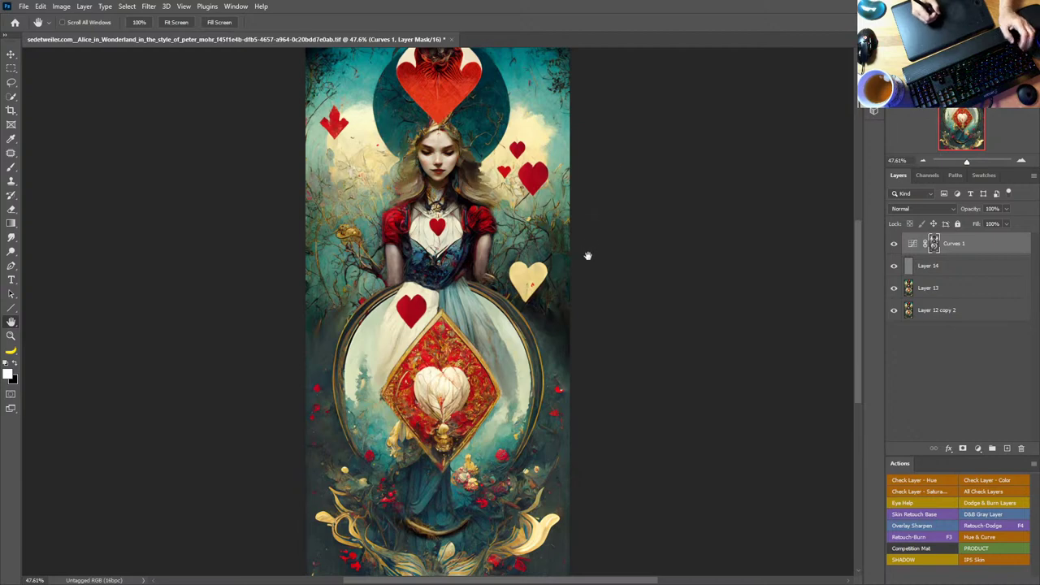
Step: Switch to Adobe Bridge, which holds the alice folder of Midjourney images
{"action": "key", "text": "alt+Tab"}
{"action": "key", "text": "alt+Tab"}
{"action": "key", "text": "alt+Tab"}
{"action": "key", "text": "alt+Tab"}
{"action": "key", "text": "alt+Tab"}
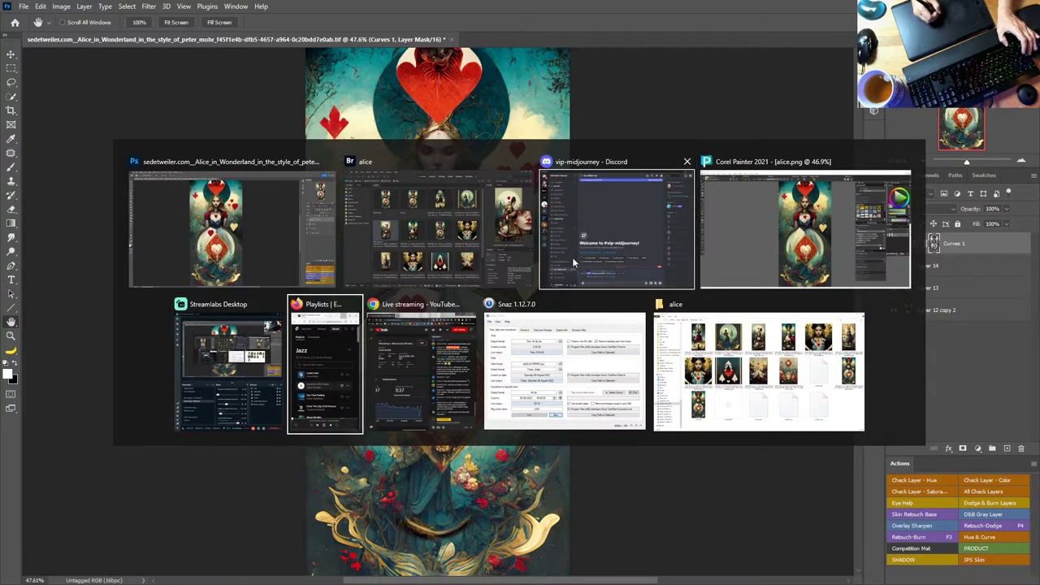
{"action": "key", "text": "alt+Tab"}
{"action": "key", "text": "alt+Tab"}
{"action": "key", "text": "alt+Tab"}
{"action": "key", "text": "alt+Tab"}
{"action": "key", "text": "alt+Tab"}
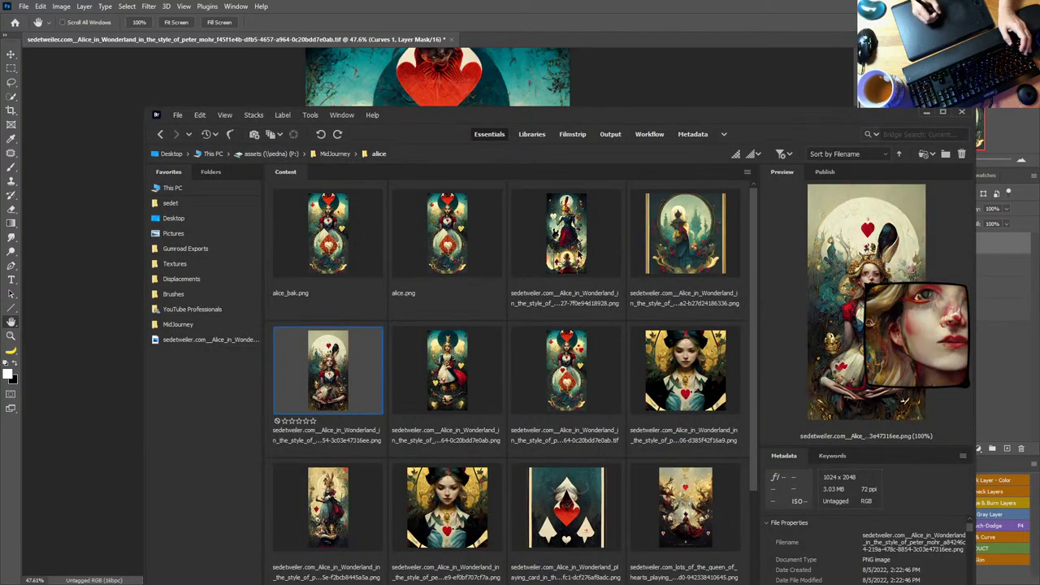
Step: Preview several Alice images in the Bridge folder, magnify details of the gold-background portrait, and switch back to Photoshop
{"action": "left_click", "coordinate": [565, 390]}
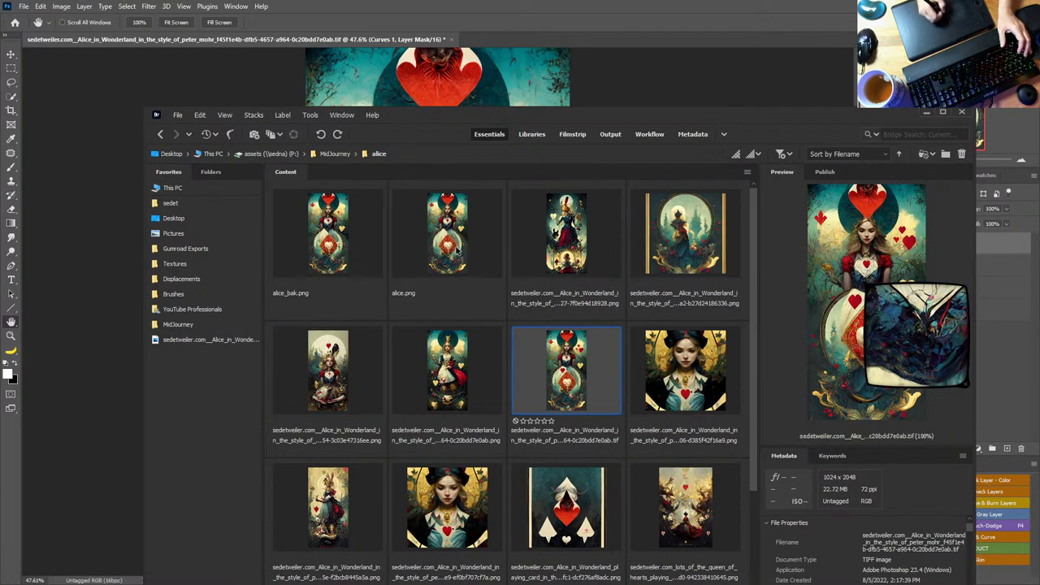
{"action": "left_click", "coordinate": [459, 253]}
{"action": "left_click", "coordinate": [556, 273]}
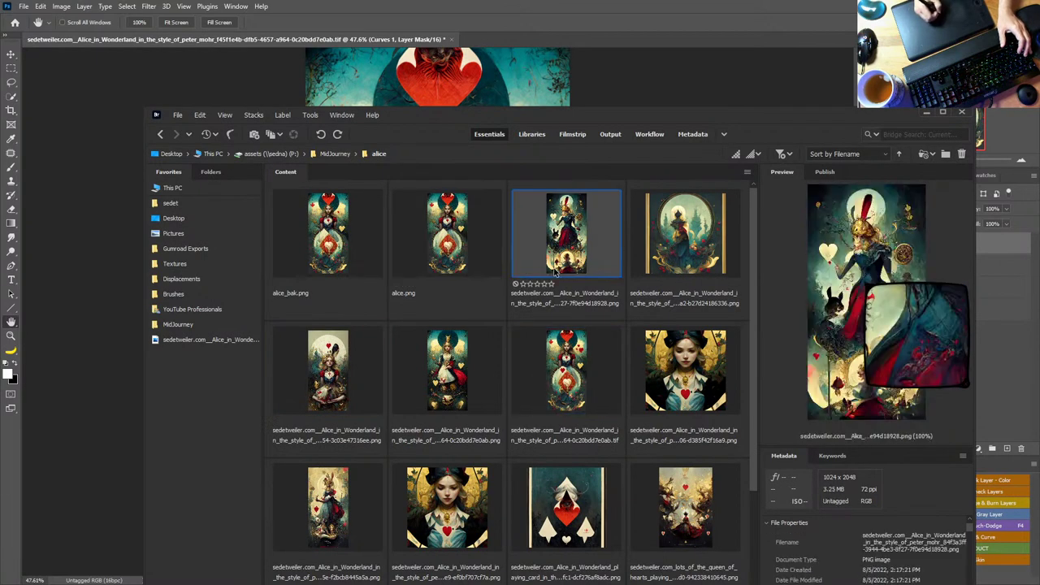
{"action": "left_click", "coordinate": [434, 501]}
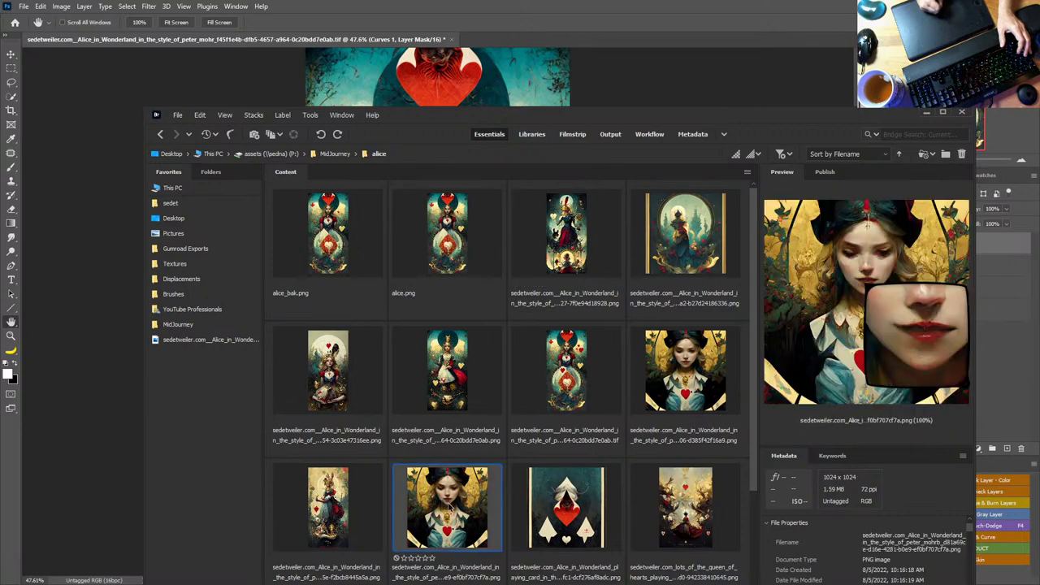
{"action": "left_click_drag", "start_coordinate": [907, 248], "coordinate": [909, 275]}
{"action": "mouse_move", "coordinate": [904, 348]}
{"action": "left_mouse_down"}
{"action": "mouse_move", "coordinate": [866, 341]}
{"action": "mouse_move", "coordinate": [958, 334]}
{"action": "mouse_move", "coordinate": [916, 334]}
{"action": "left_mouse_up"}
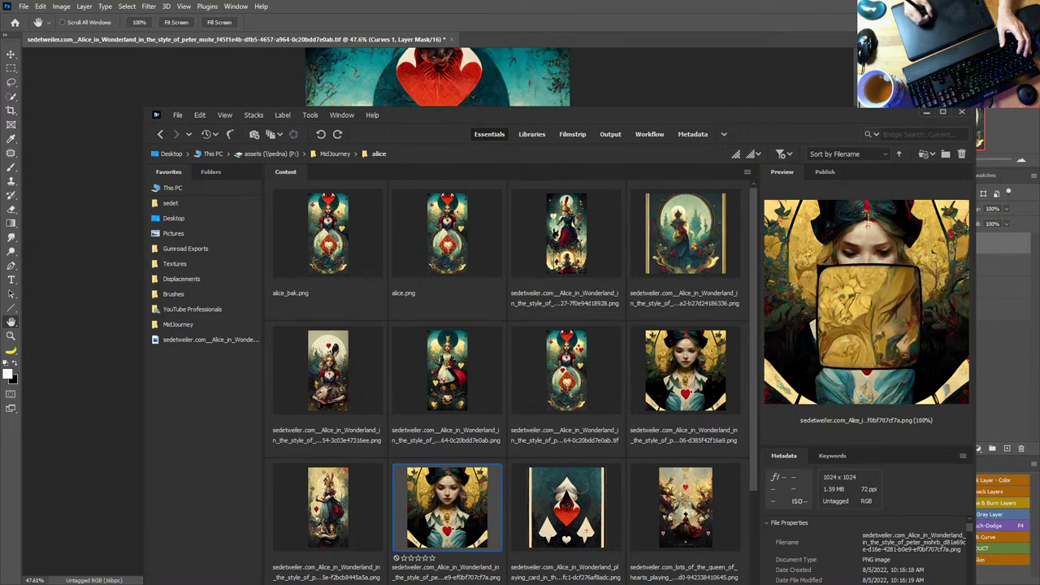
{"action": "left_click", "coordinate": [775, 11]}
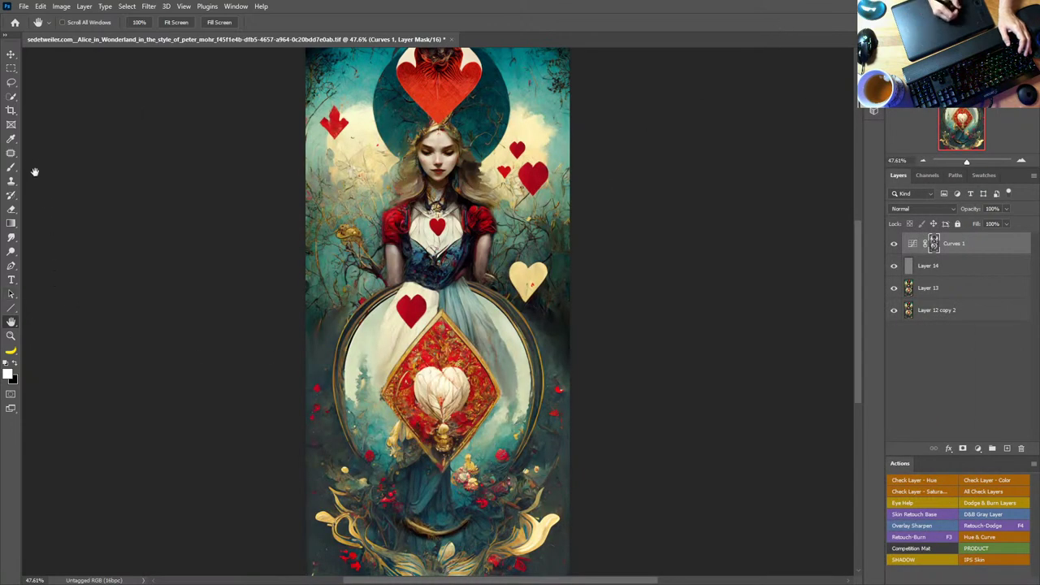
{"action": "left_click", "coordinate": [15, 126]}
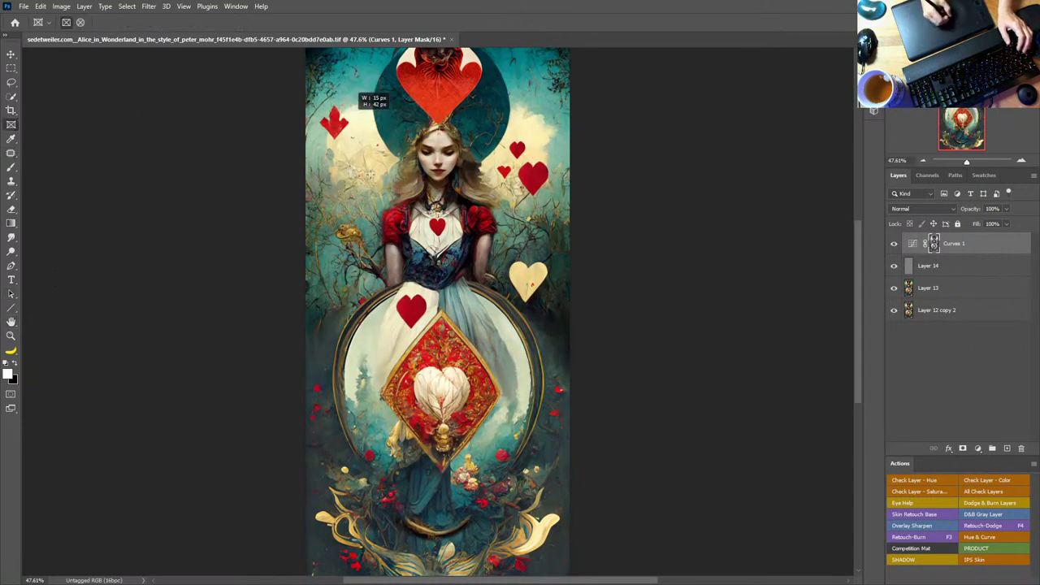
{"action": "left_click_drag", "start_coordinate": [338, 95], "coordinate": [485, 365]}
{"action": "left_click_drag", "start_coordinate": [488, 327], "coordinate": [452, 317]}
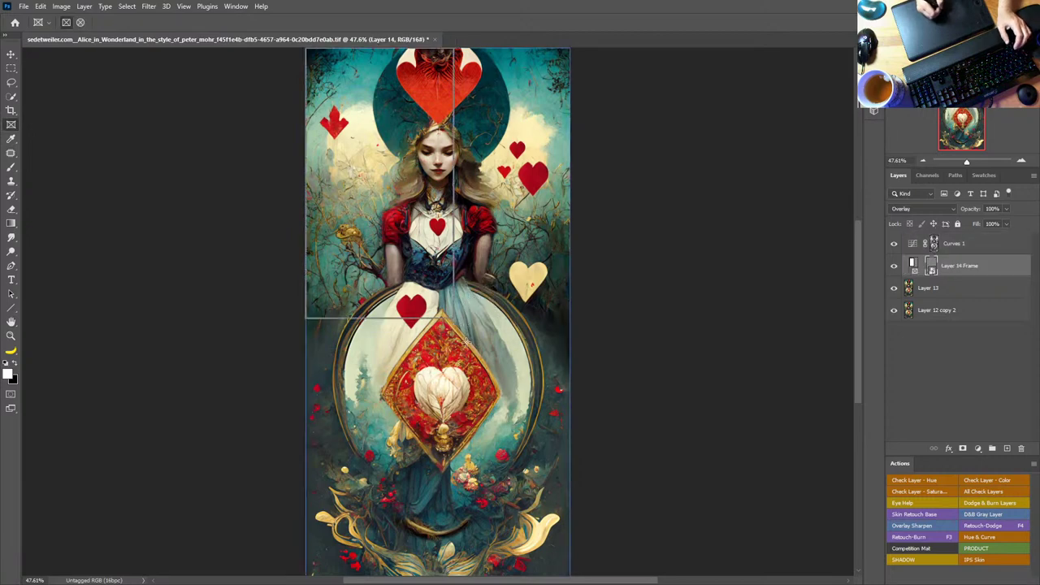
{"action": "key", "text": "ctrl+z"}
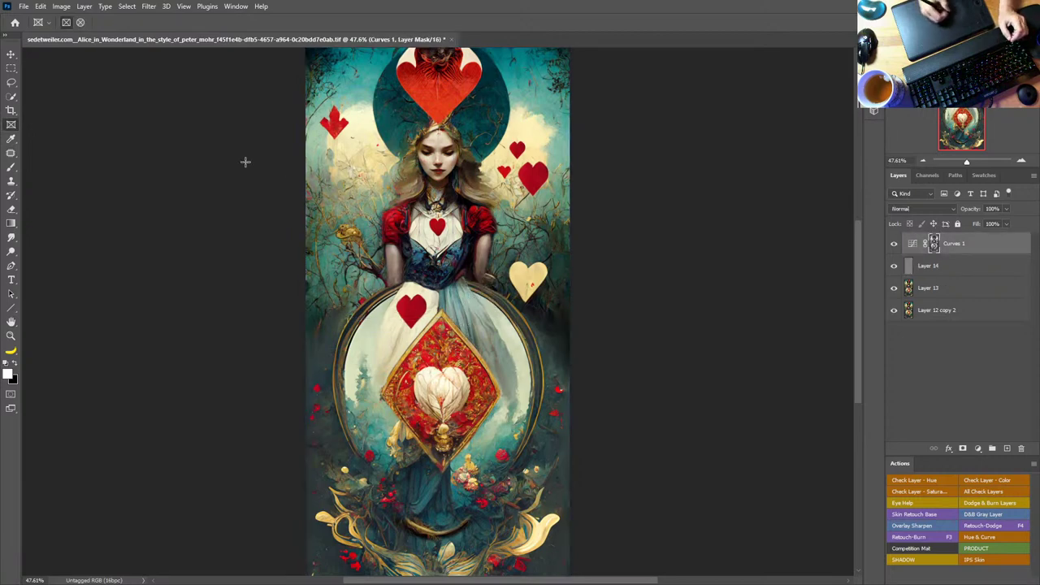
Step: Set the Crop tool's overlay guide to Triangle, examine the composition against it, and leave the crop unapplied
{"action": "left_click", "coordinate": [11, 110]}
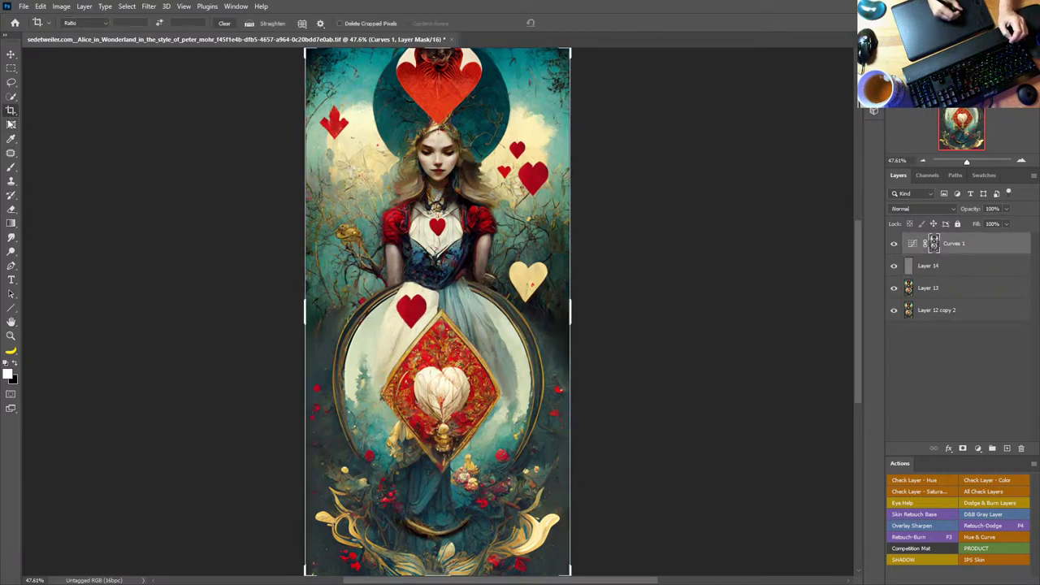
{"action": "left_click", "coordinate": [303, 25]}
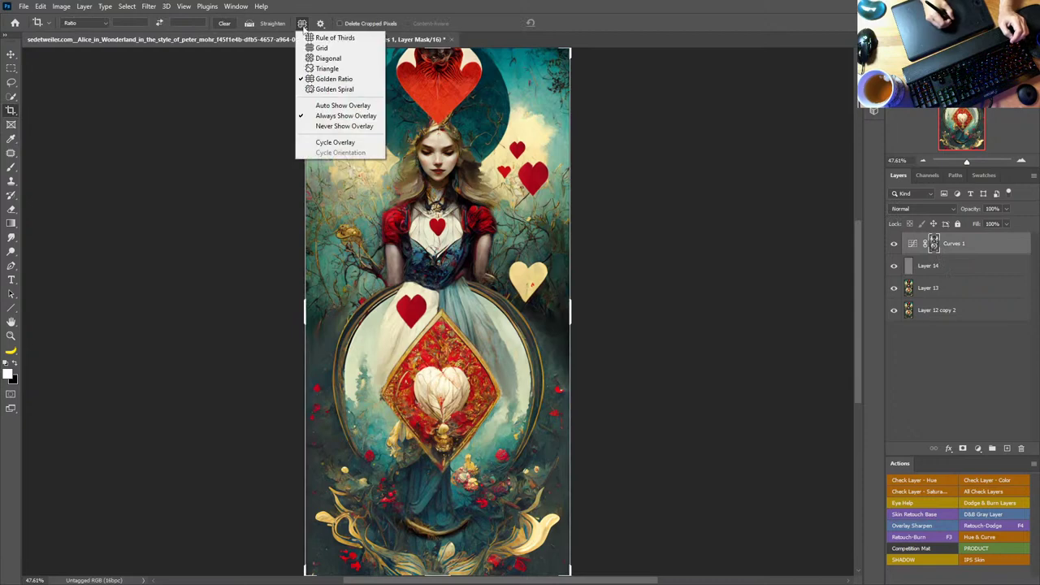
{"action": "left_click", "coordinate": [353, 80]}
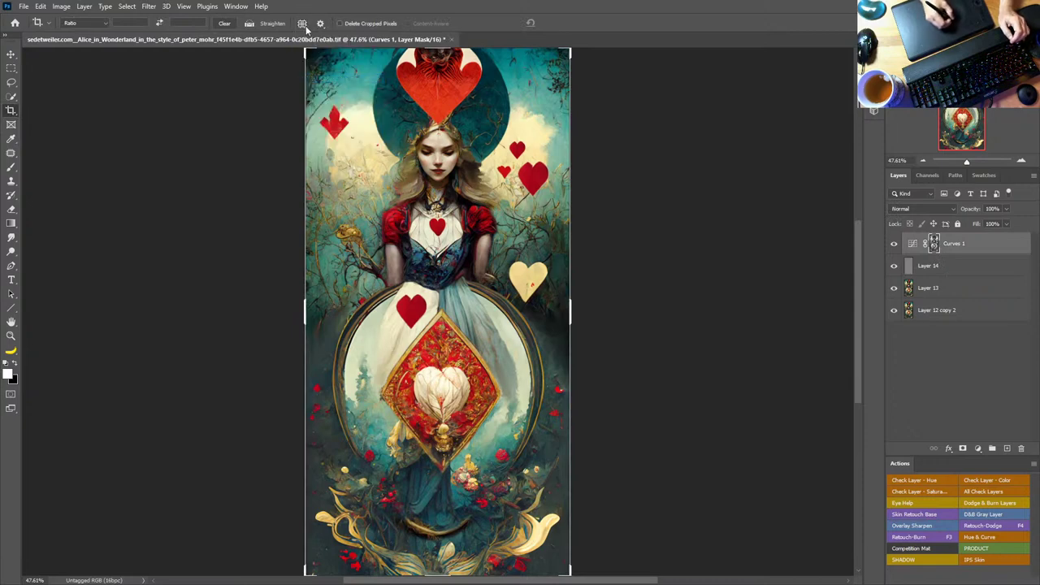
{"action": "left_click", "coordinate": [302, 24]}
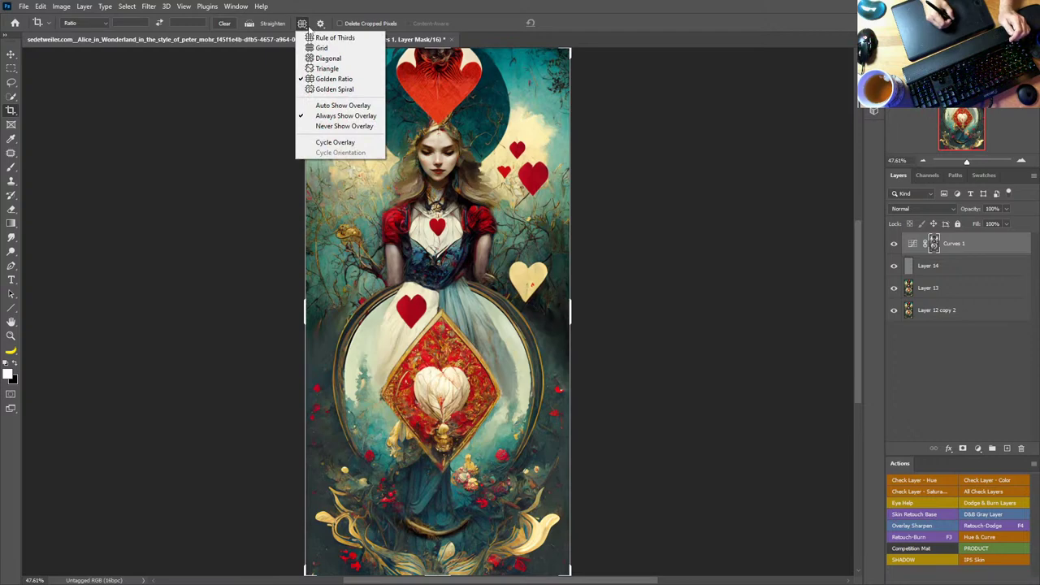
{"action": "left_click", "coordinate": [333, 79]}
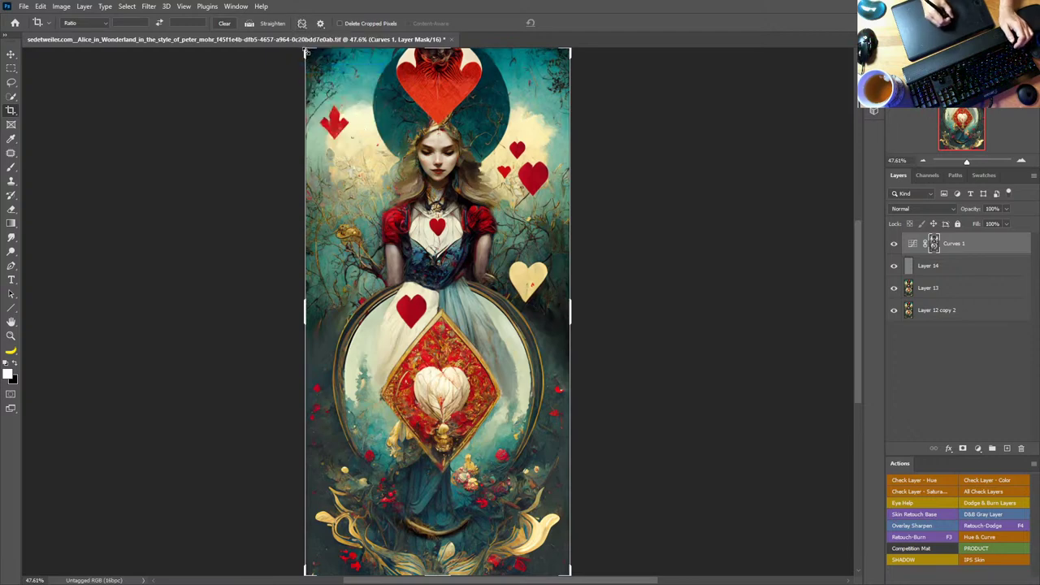
{"action": "left_click_drag", "start_coordinate": [306, 52], "coordinate": [303, 56]}
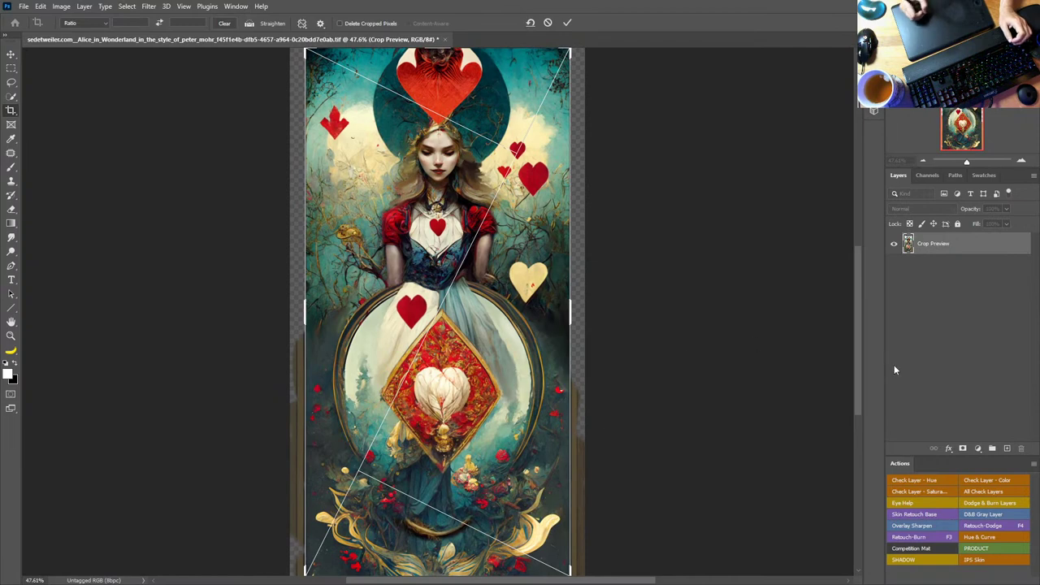
{"action": "left_click", "coordinate": [11, 323]}
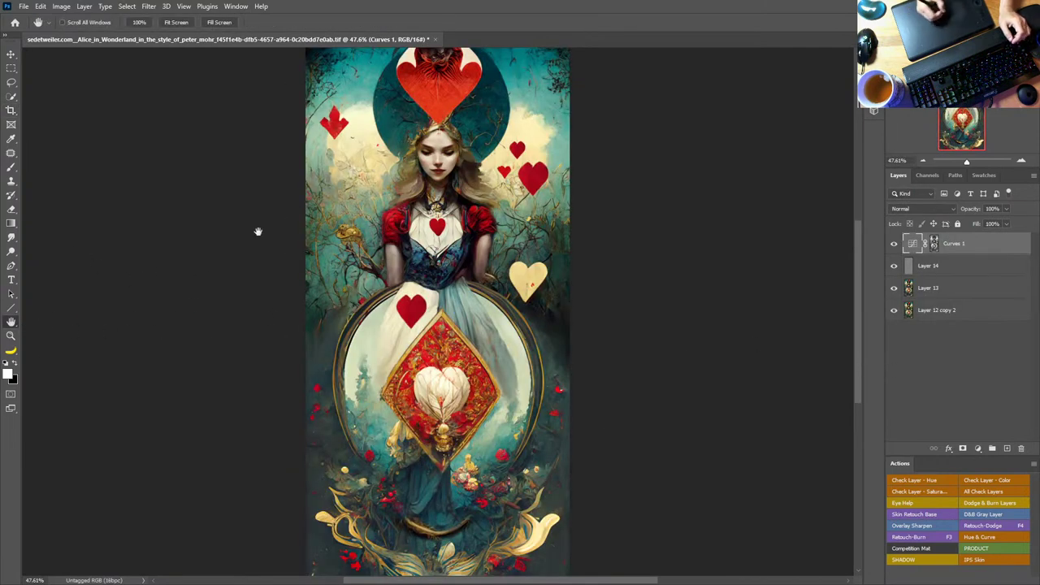
Step: Crop the document to its existing canvas edges with Delete Cropped Pixels enabled
{"action": "left_click", "coordinate": [11, 112]}
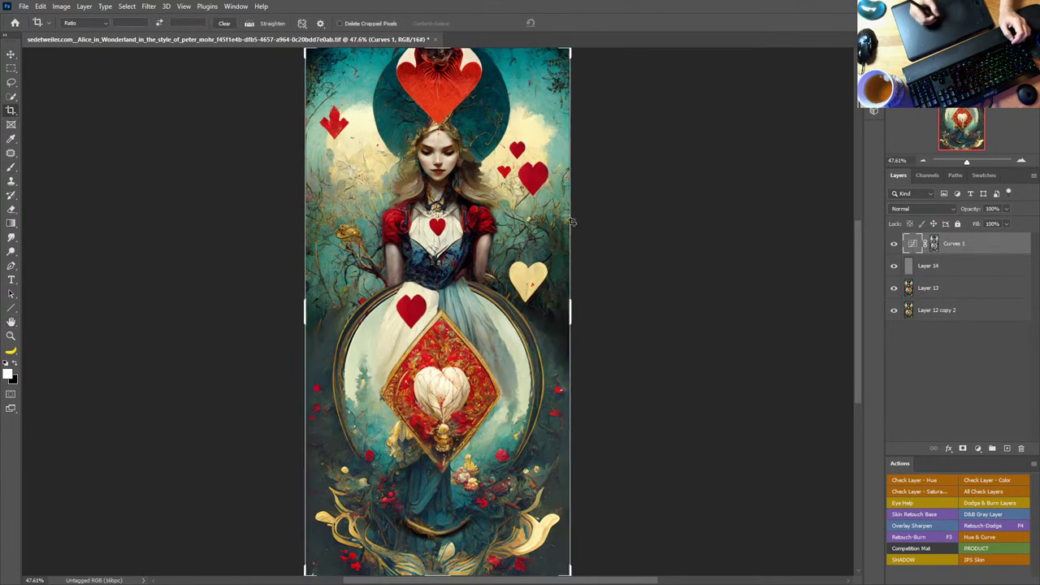
{"action": "left_click_drag", "start_coordinate": [572, 50], "coordinate": [572, 56]}
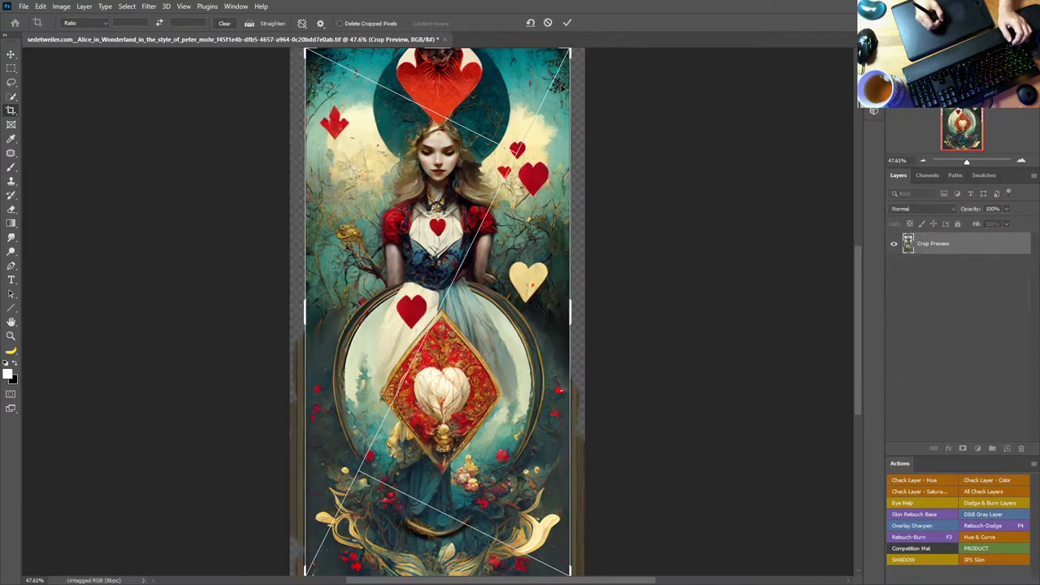
{"action": "mouse_move", "coordinate": [858, 250]}
{"action": "left_mouse_down"}
{"action": "mouse_move", "coordinate": [856, 226]}
{"action": "mouse_move", "coordinate": [853, 301]}
{"action": "mouse_move", "coordinate": [857, 213]}
{"action": "mouse_move", "coordinate": [859, 262]}
{"action": "left_mouse_up"}
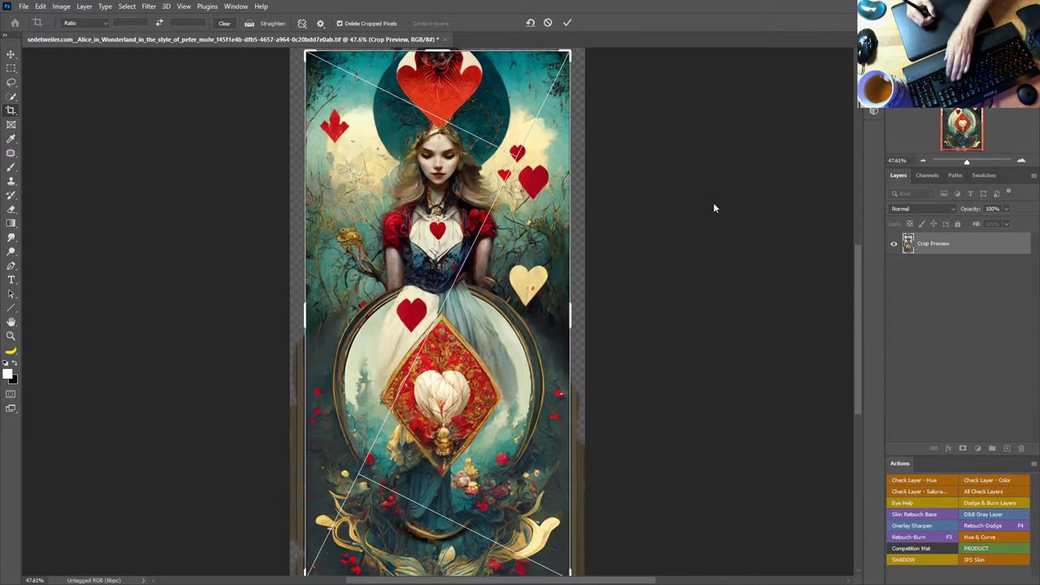
{"action": "key", "text": "Return"}
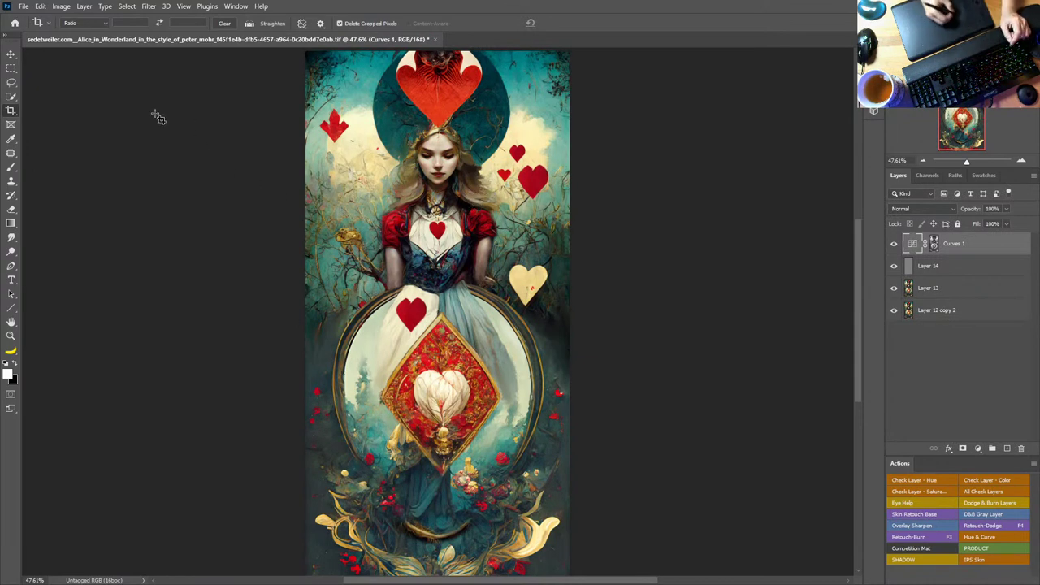
Step: Display Document Sizes in the document's status information and save the file
{"action": "left_click", "coordinate": [10, 54]}
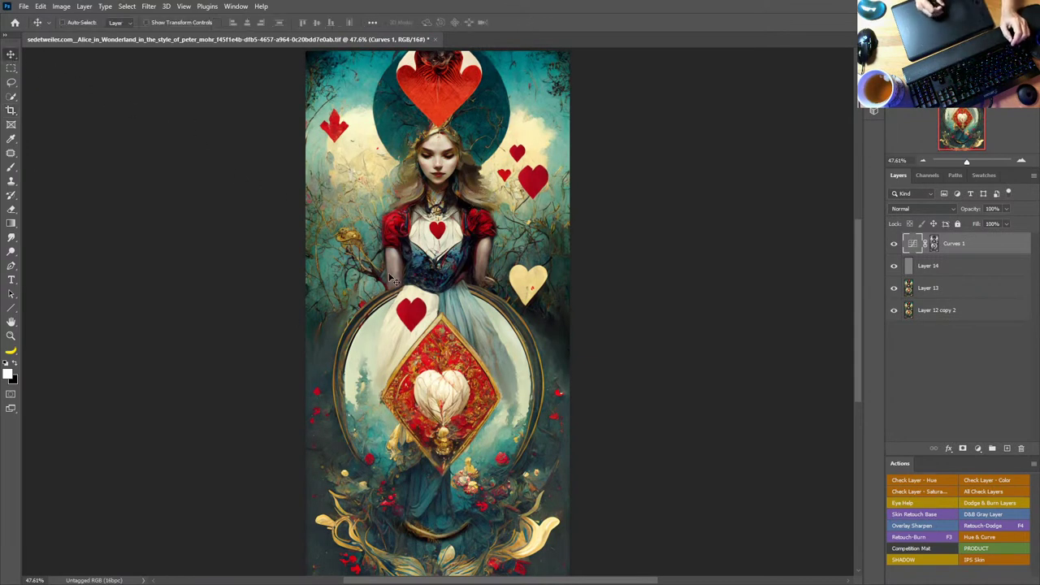
{"action": "left_click", "coordinate": [143, 580]}
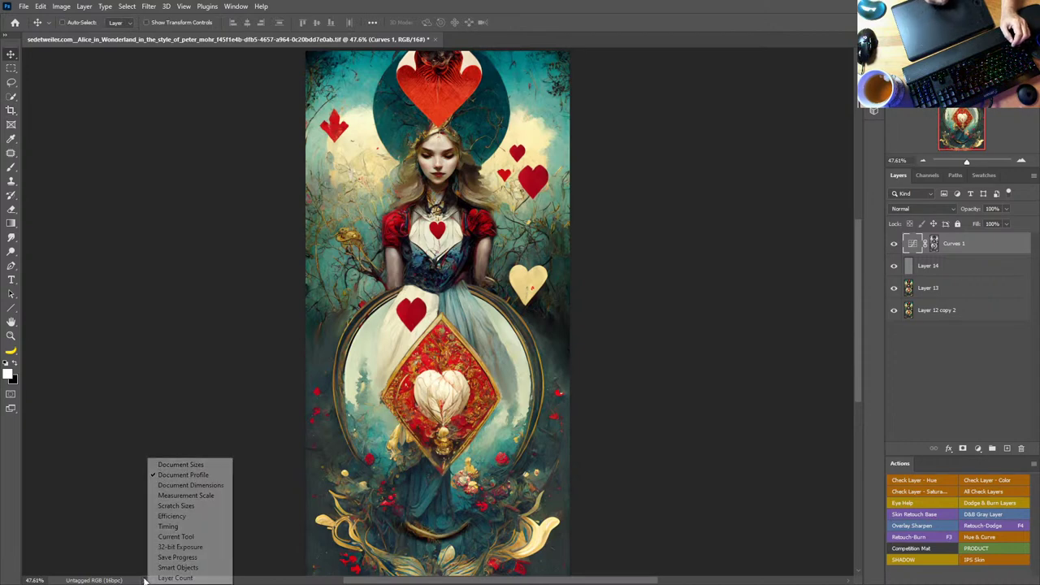
{"action": "left_click", "coordinate": [187, 463]}
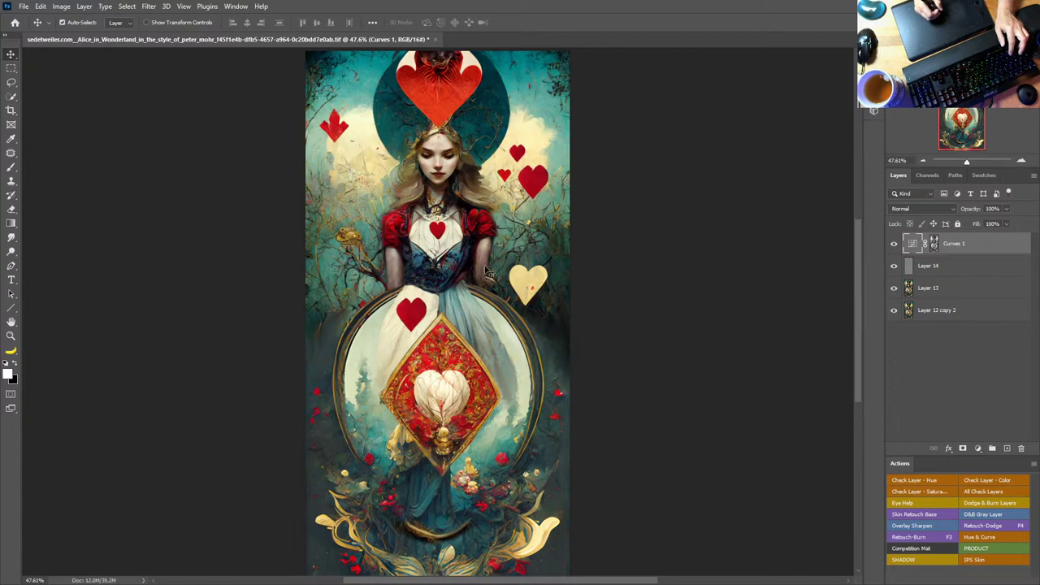
{"action": "key", "text": "ctrl+s"}
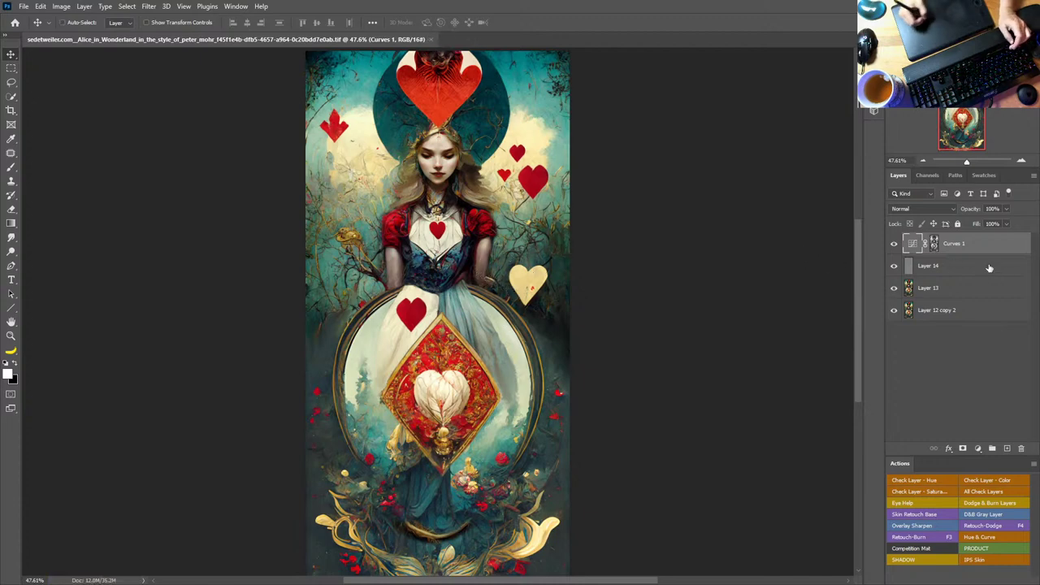
Step: Try to clean up the ragged edge of Alice's lower forearm beside the cream heart on Layer 13 with the Clone Stamp
{"action": "left_click", "coordinate": [974, 289]}
{"action": "key", "text": "z"}
{"action": "mouse_move", "coordinate": [505, 276]}
{"action": "left_mouse_down"}
{"action": "mouse_move", "coordinate": [494, 259]}
{"action": "mouse_move", "coordinate": [460, 276]}
{"action": "mouse_move", "coordinate": [495, 299]}
{"action": "left_mouse_up"}
{"action": "key", "text": "s"}
{"action": "left_click", "coordinate": [459, 237], "text": "alt"}
{"action": "mouse_move", "coordinate": [477, 253]}
{"action": "left_mouse_down"}
{"action": "mouse_move", "coordinate": [480, 290]}
{"action": "mouse_move", "coordinate": [445, 278]}
{"action": "mouse_move", "coordinate": [442, 298]}
{"action": "mouse_move", "coordinate": [451, 288]}
{"action": "mouse_move", "coordinate": [442, 288]}
{"action": "mouse_move", "coordinate": [510, 321]}
{"action": "mouse_move", "coordinate": [461, 307]}
{"action": "mouse_move", "coordinate": [461, 292]}
{"action": "mouse_move", "coordinate": [440, 310]}
{"action": "mouse_move", "coordinate": [490, 312]}
{"action": "mouse_move", "coordinate": [440, 311]}
{"action": "mouse_move", "coordinate": [439, 284]}
{"action": "mouse_move", "coordinate": [458, 300]}
{"action": "mouse_move", "coordinate": [414, 302]}
{"action": "left_mouse_up"}
{"action": "left_click", "coordinate": [481, 291], "text": "alt"}
{"action": "right_click", "coordinate": [428, 255], "text": "alt"}
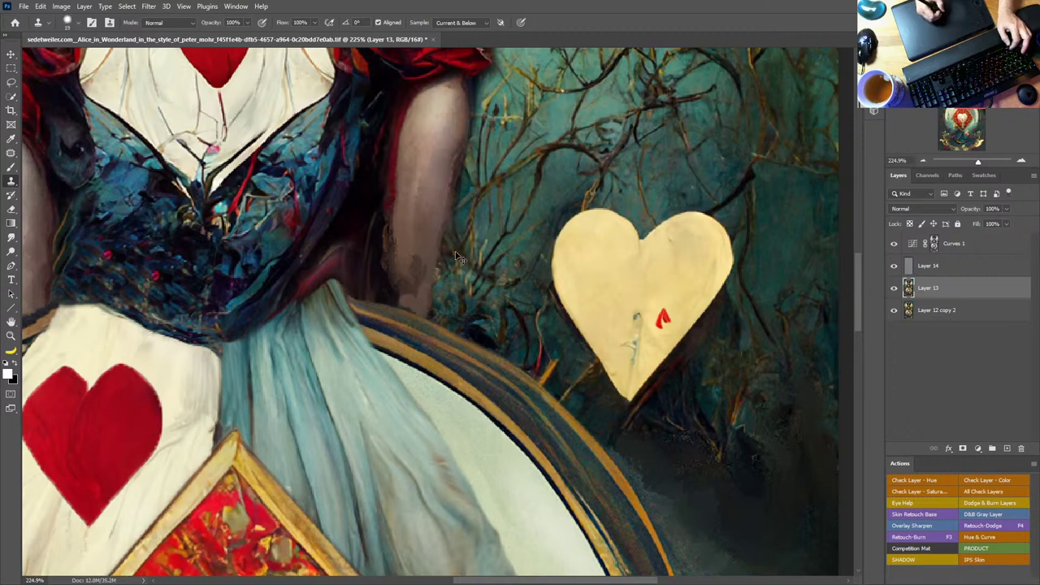
{"action": "key", "text": "ctrl+z"}
{"action": "key", "text": "ctrl+z"}
{"action": "key", "text": "ctrl+z"}
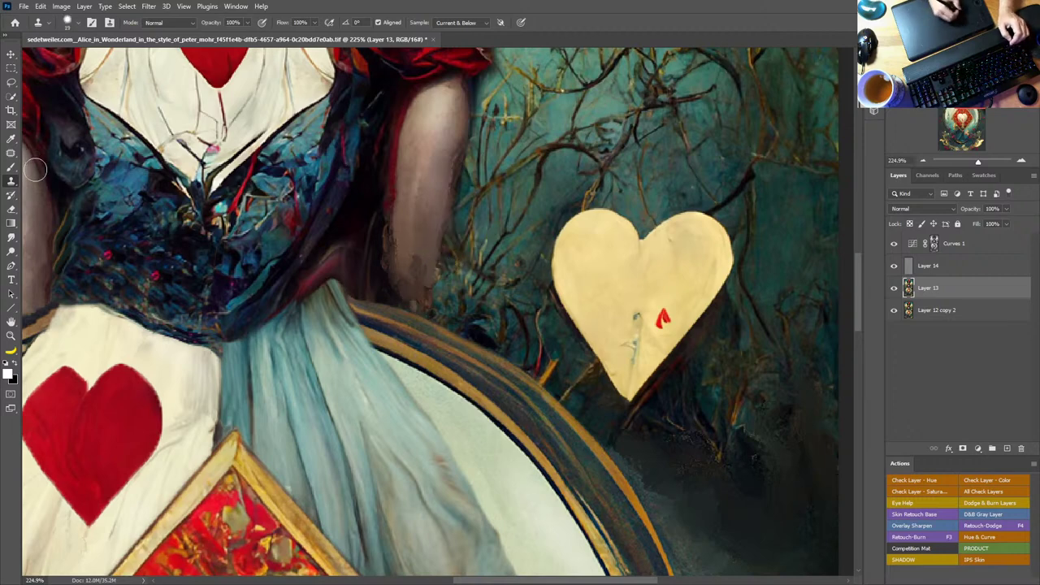
Step: Choose Kyle's Ultimate Pastel brush preset for painting on Layer 13
{"action": "left_click", "coordinate": [10, 167]}
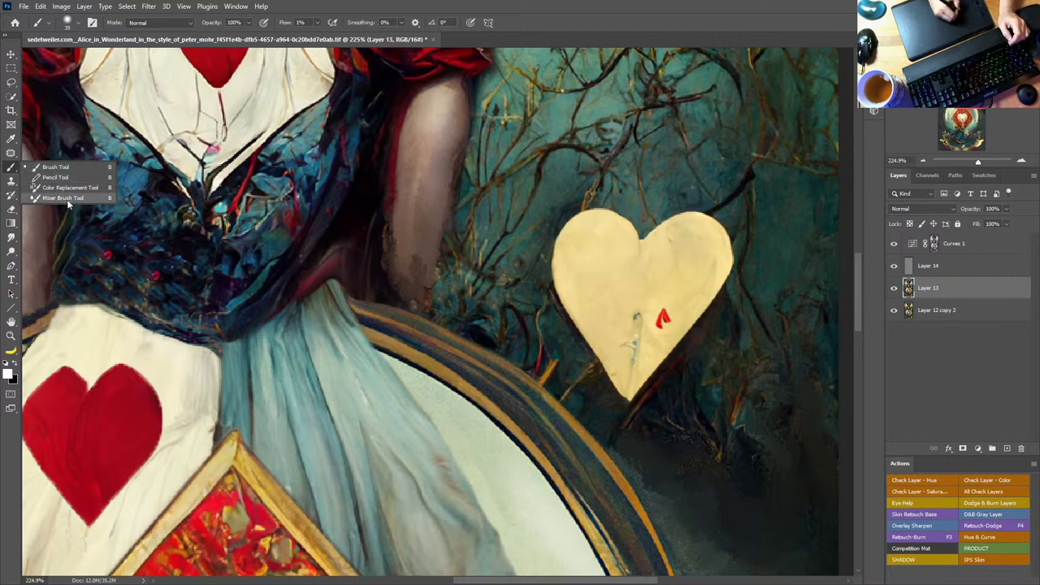
{"action": "left_click", "coordinate": [68, 198]}
{"action": "left_click", "coordinate": [75, 25]}
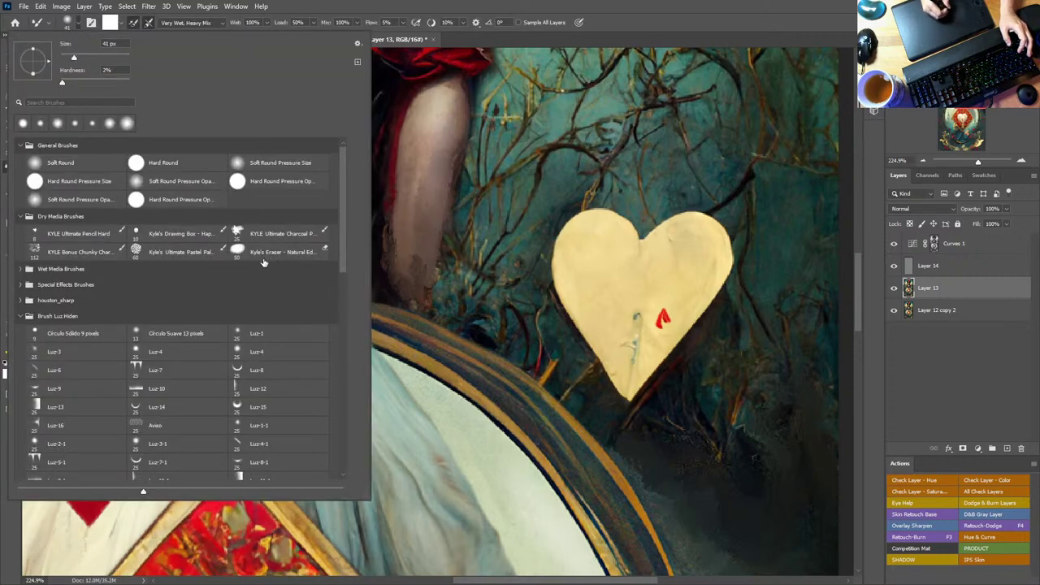
{"action": "left_click", "coordinate": [195, 253]}
{"action": "left_click", "coordinate": [610, 25]}
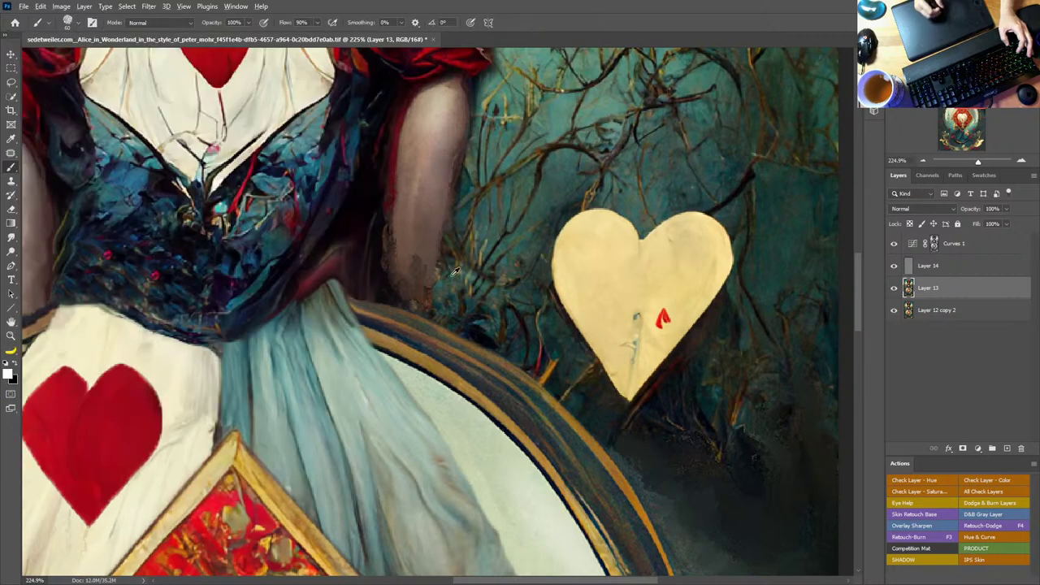
Step: Try to paint over the rough end of the forearm with sampled skin and shadow colors, and return to the whole image
{"action": "left_click_drag", "start_coordinate": [450, 276], "coordinate": [425, 285]}
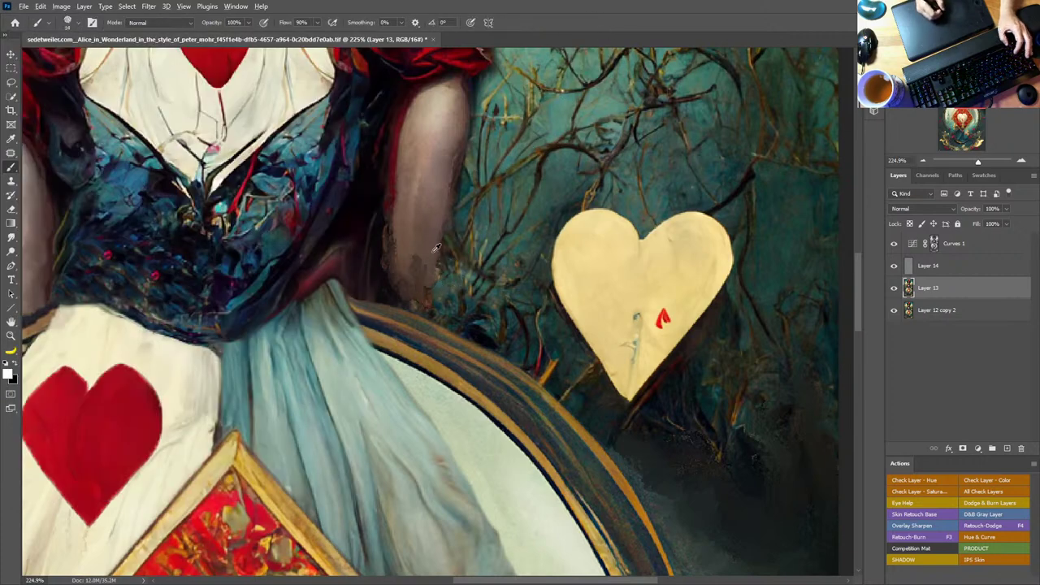
{"action": "left_click", "coordinate": [426, 245], "text": "alt"}
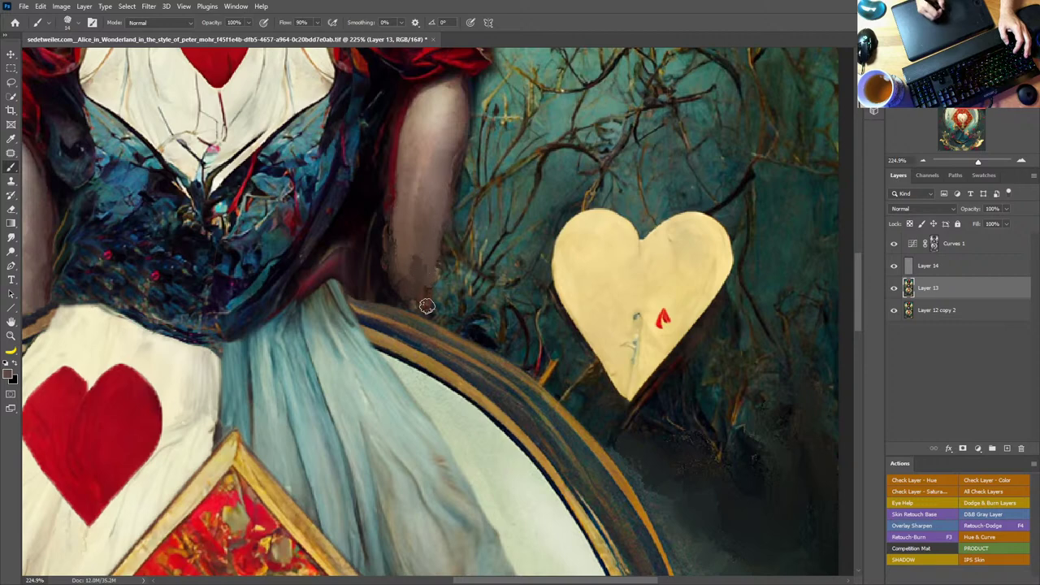
{"action": "left_click", "coordinate": [693, 278], "text": "alt"}
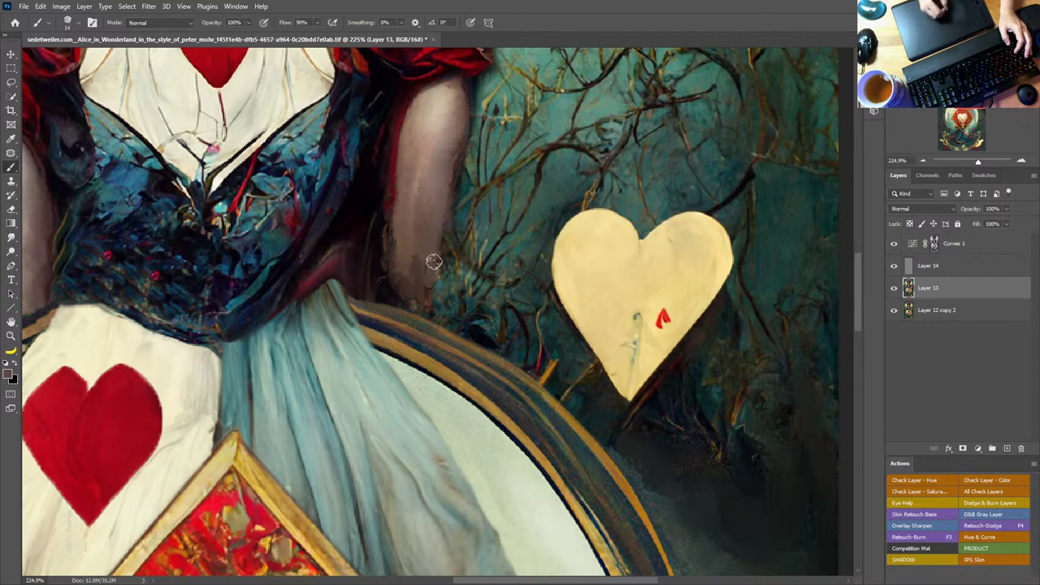
{"action": "left_click_drag", "start_coordinate": [435, 262], "coordinate": [410, 282]}
{"action": "key", "text": "ctrl+z"}
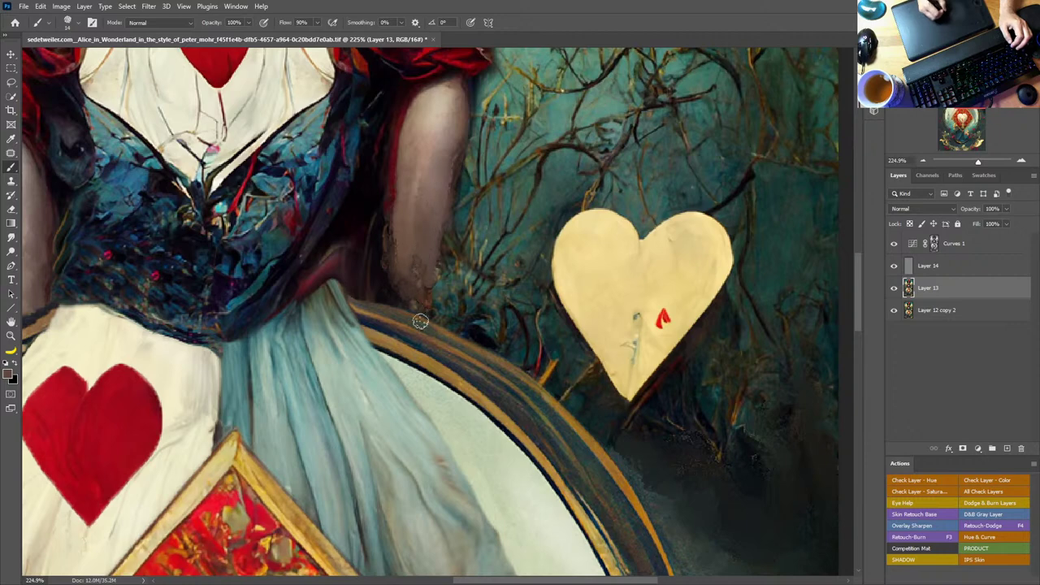
{"action": "left_click", "coordinate": [410, 281], "text": "alt"}
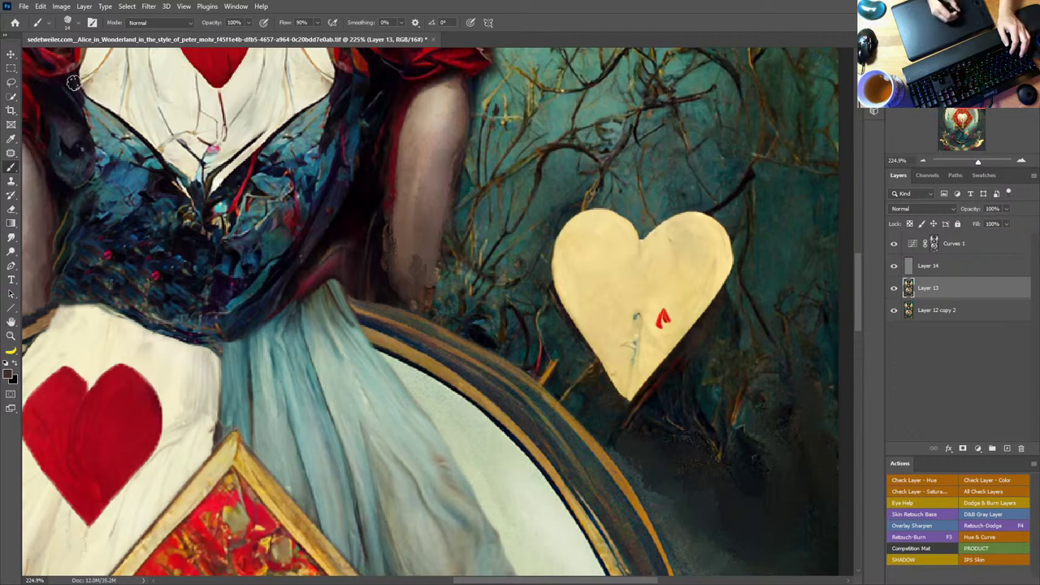
{"action": "left_click", "coordinate": [12, 321]}
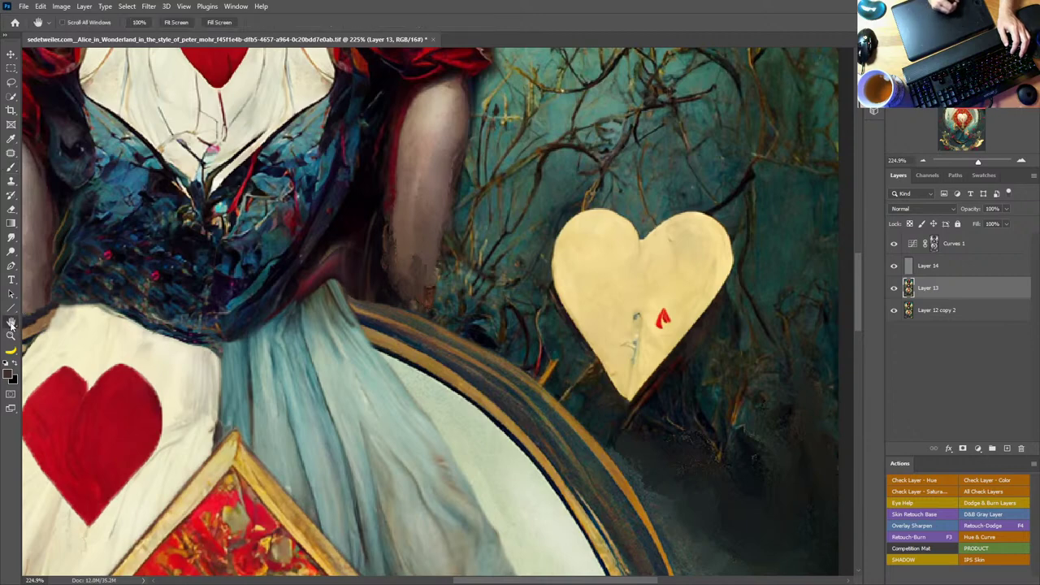
{"action": "key", "text": "ctrl+0"}
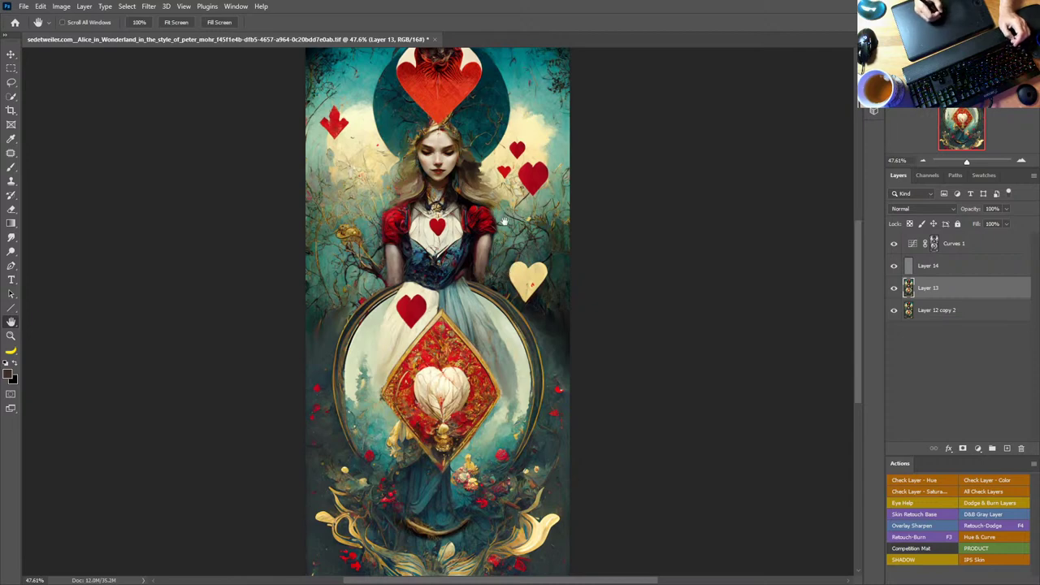
Step: Save the retouched illustration document
{"action": "key", "text": "ctrl+s"}
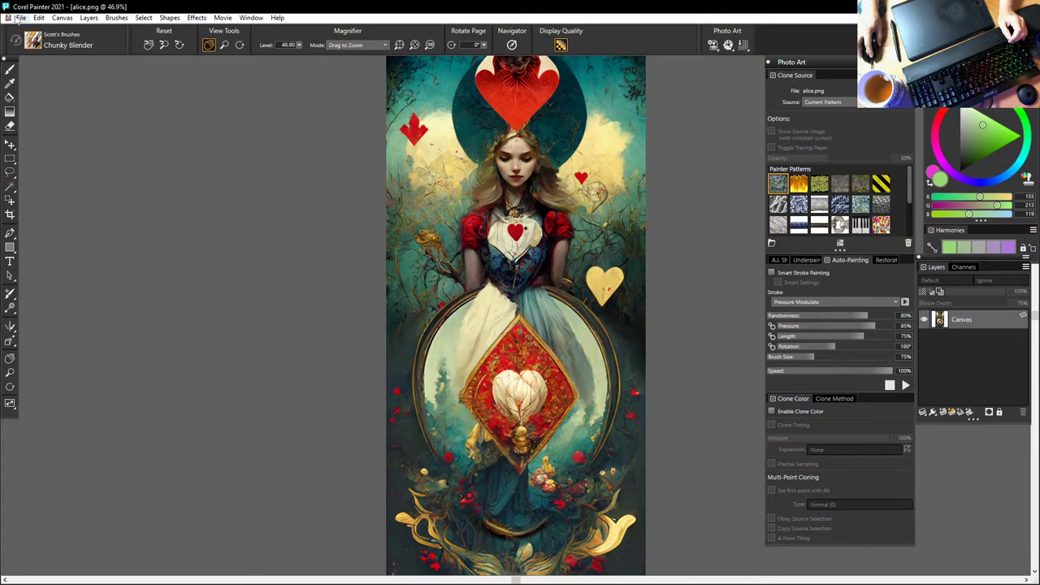
Step: Switch to Corel Painter and try to open the layered TIFF of the Alice illustration from the alice folder
{"action": "left_click", "coordinate": [19, 17]}
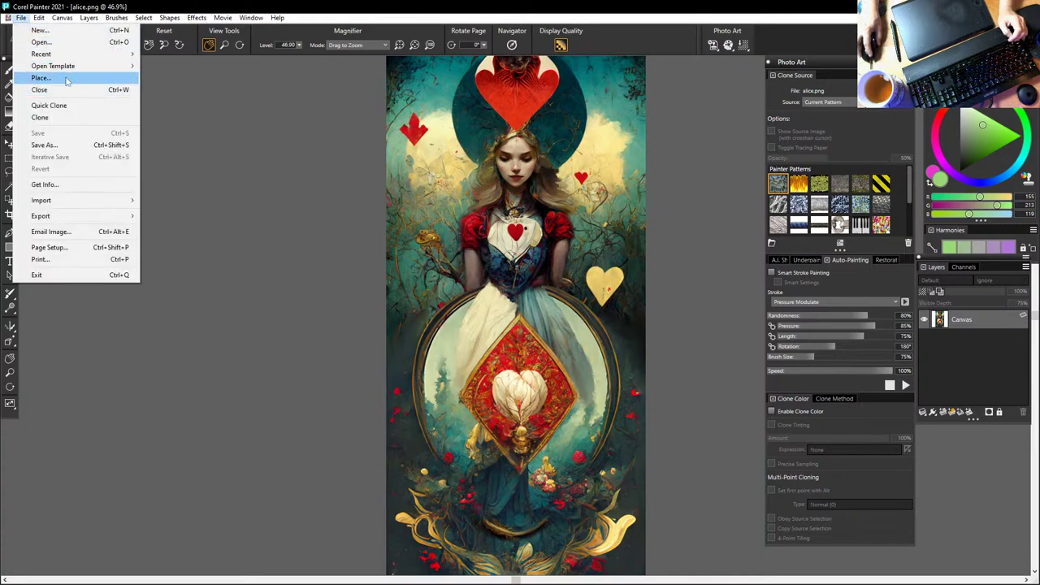
{"action": "left_click", "coordinate": [49, 42]}
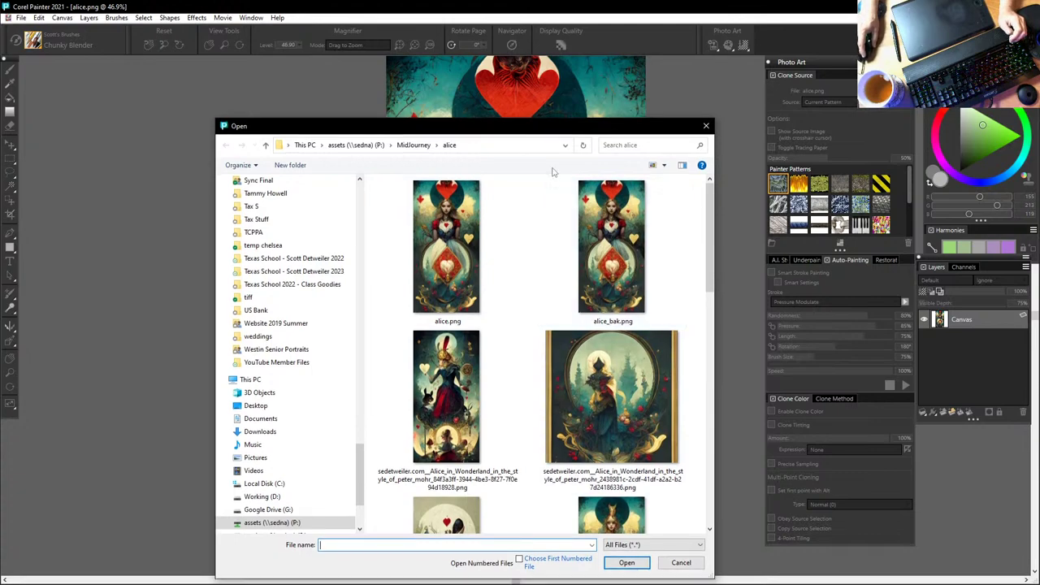
{"action": "left_click", "coordinate": [446, 244]}
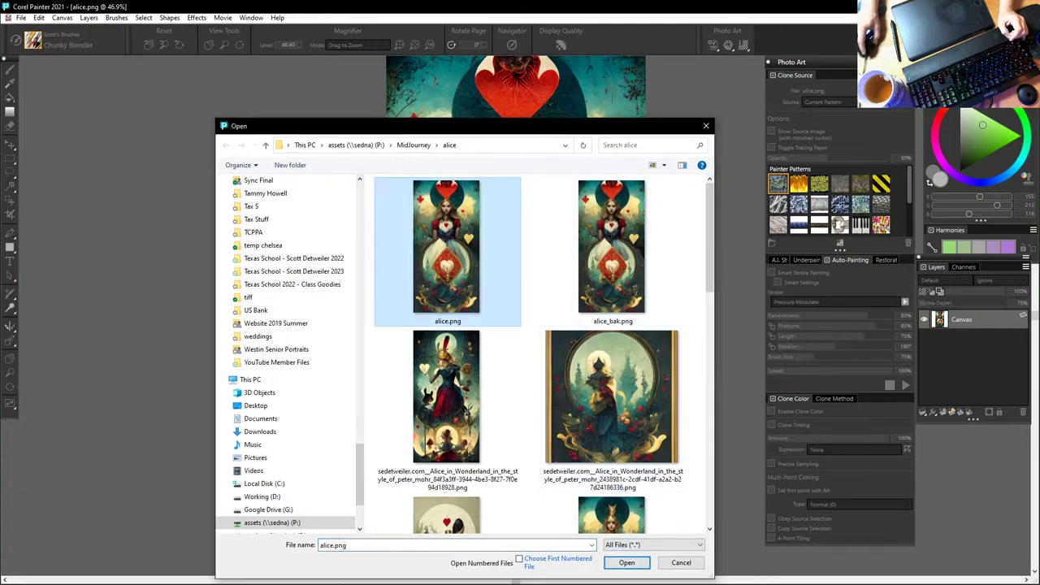
{"action": "key", "text": "alt+Tab"}
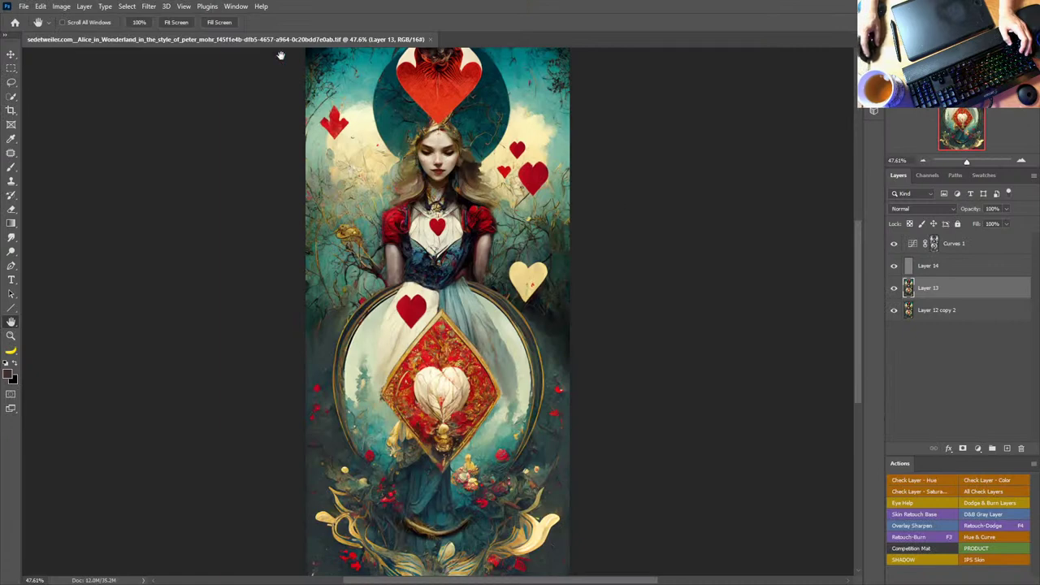
{"action": "key", "text": "alt+Tab"}
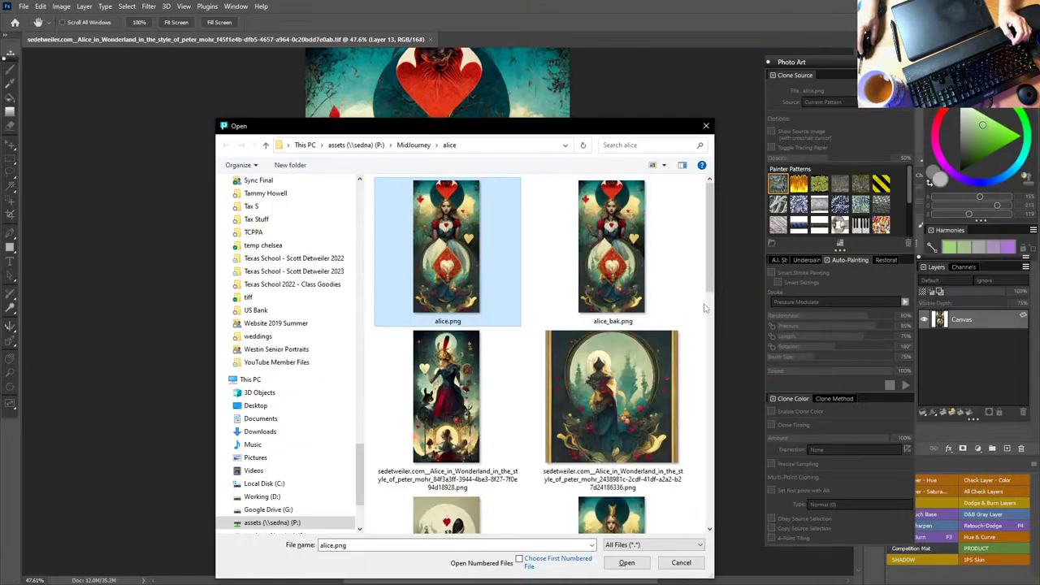
{"action": "left_click_drag", "start_coordinate": [711, 255], "coordinate": [736, 370]}
{"action": "left_click", "coordinate": [478, 355]}
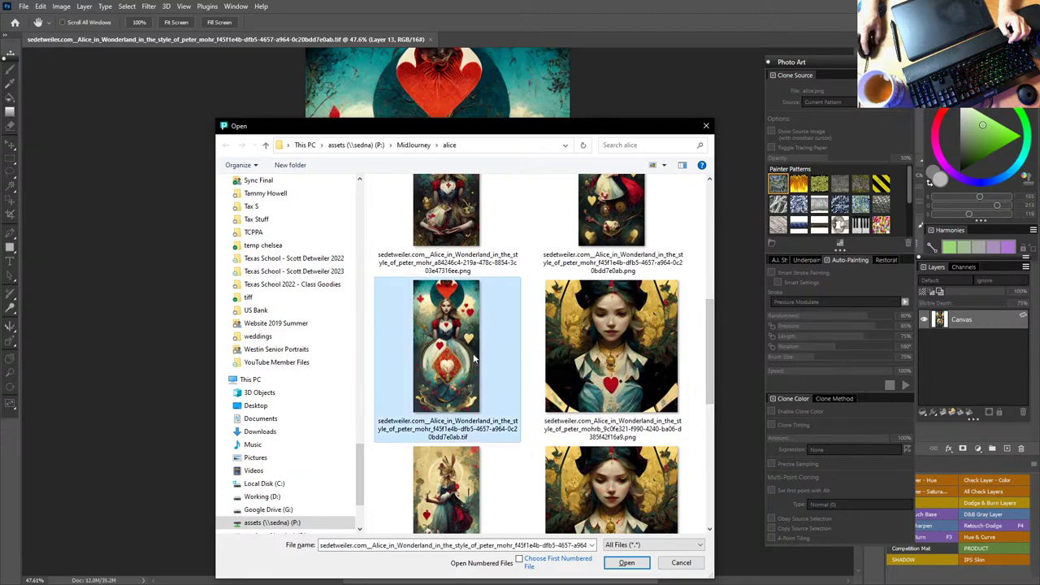
{"action": "left_click", "coordinate": [626, 562]}
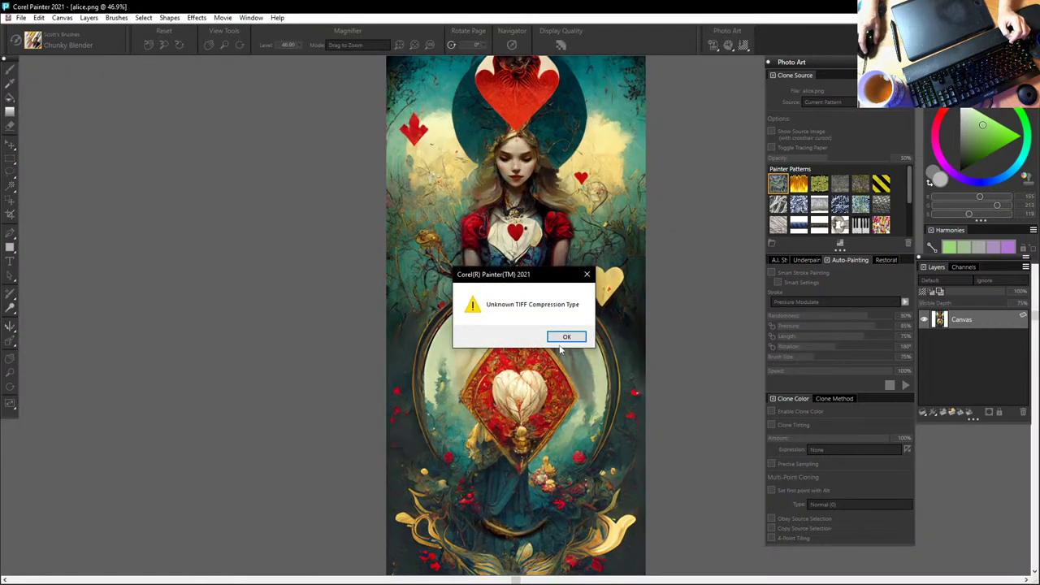
{"action": "left_click", "coordinate": [563, 339]}
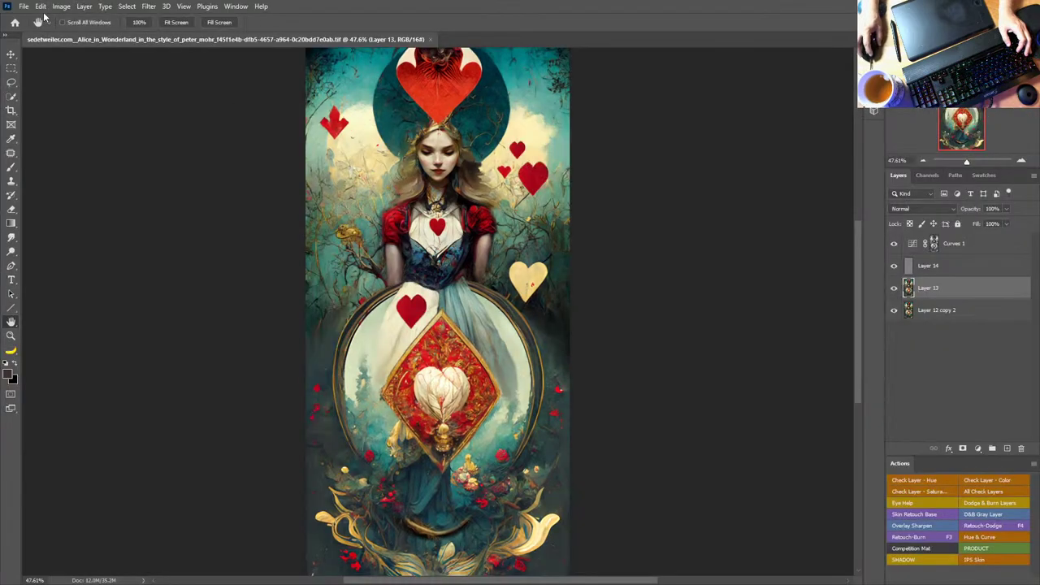
Step: Switch back to Photoshop and save a copy of the illustration as alice2.png in PNG format, using the large file size option
{"action": "left_click", "coordinate": [25, 7]}
{"action": "left_click", "coordinate": [51, 149]}
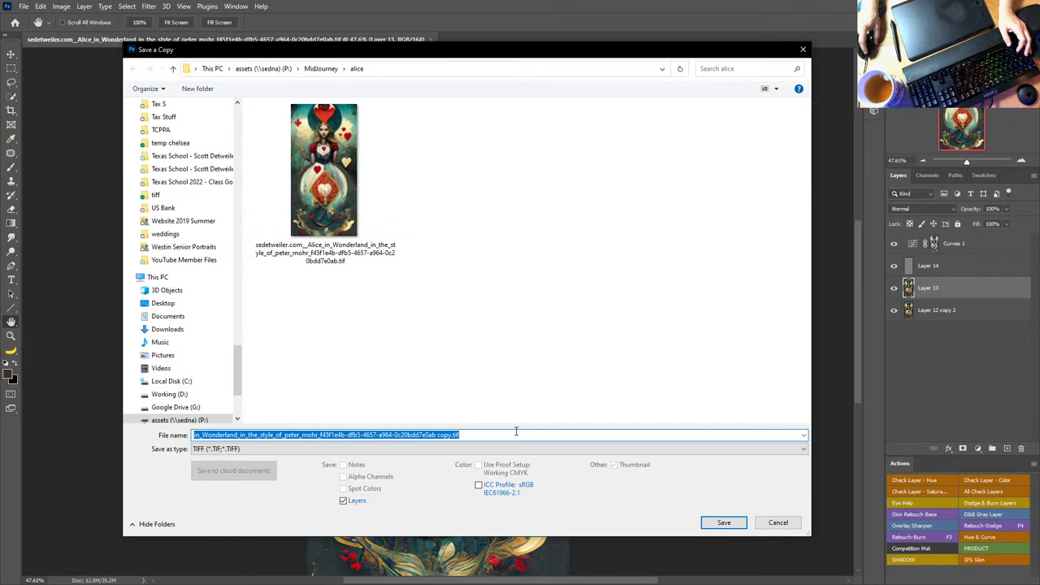
{"action": "left_click", "coordinate": [500, 449]}
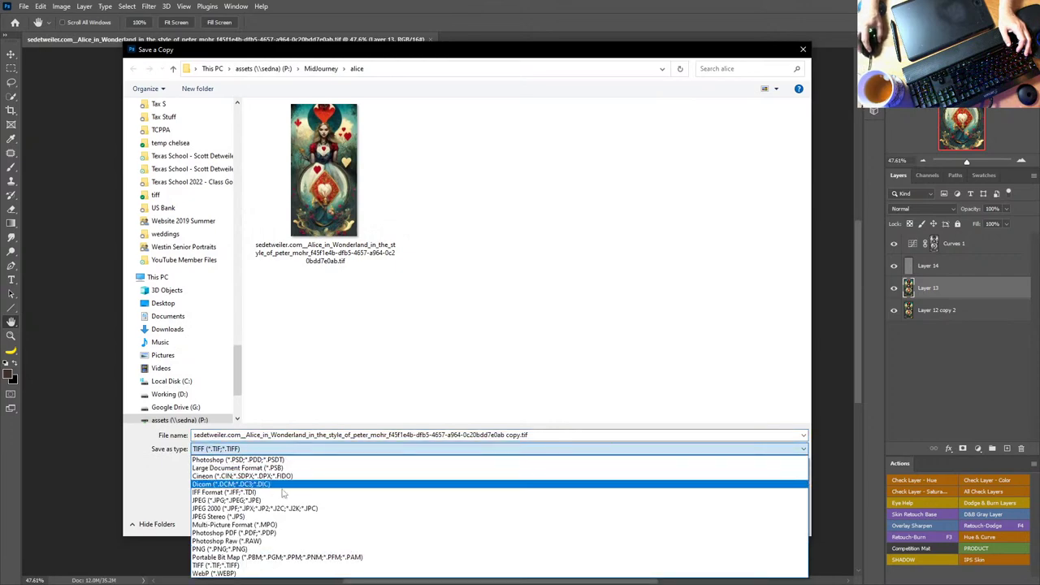
{"action": "left_click", "coordinate": [280, 549]}
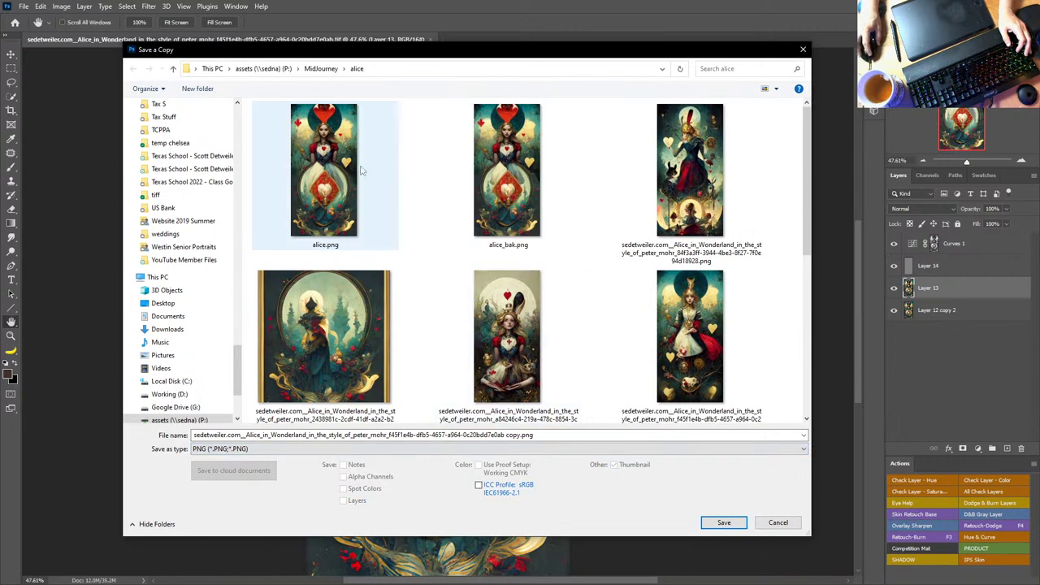
{"action": "left_click", "coordinate": [325, 175]}
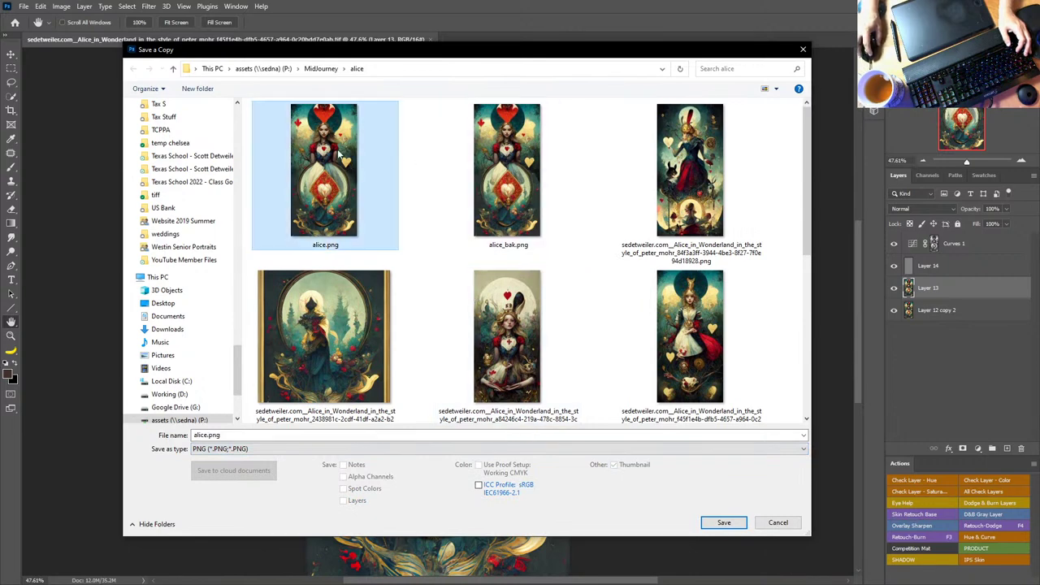
{"action": "double_click", "coordinate": [203, 435]}
{"action": "left_click", "coordinate": [209, 436]}
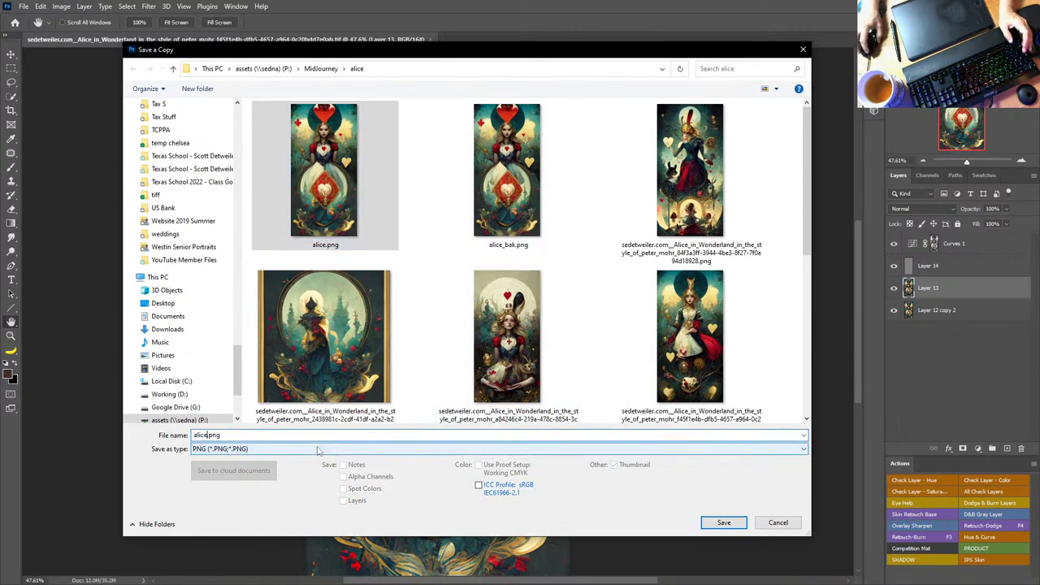
{"action": "type", "text": "2"}
{"action": "left_click", "coordinate": [722, 522]}
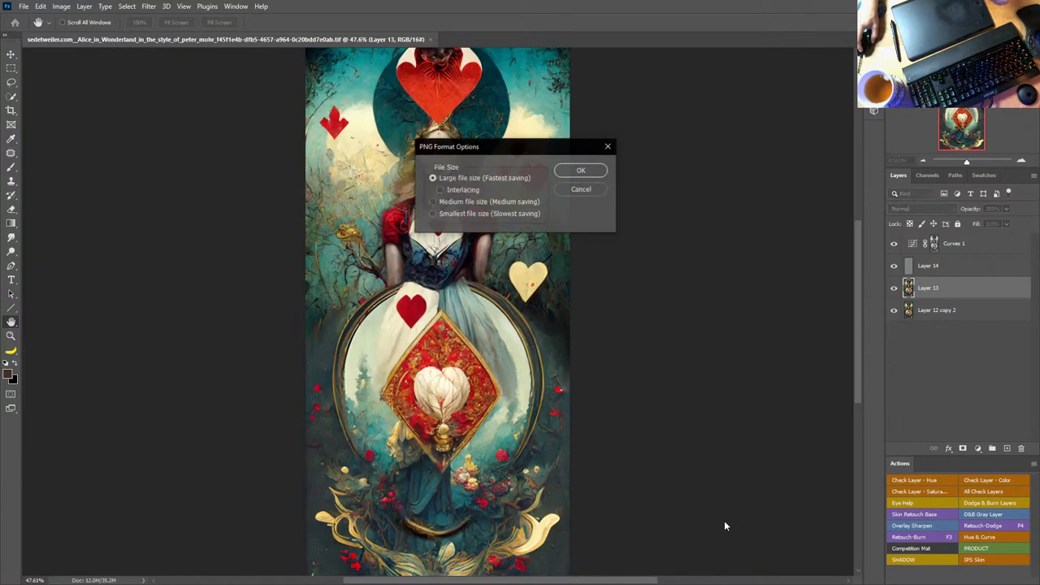
{"action": "left_click", "coordinate": [597, 171]}
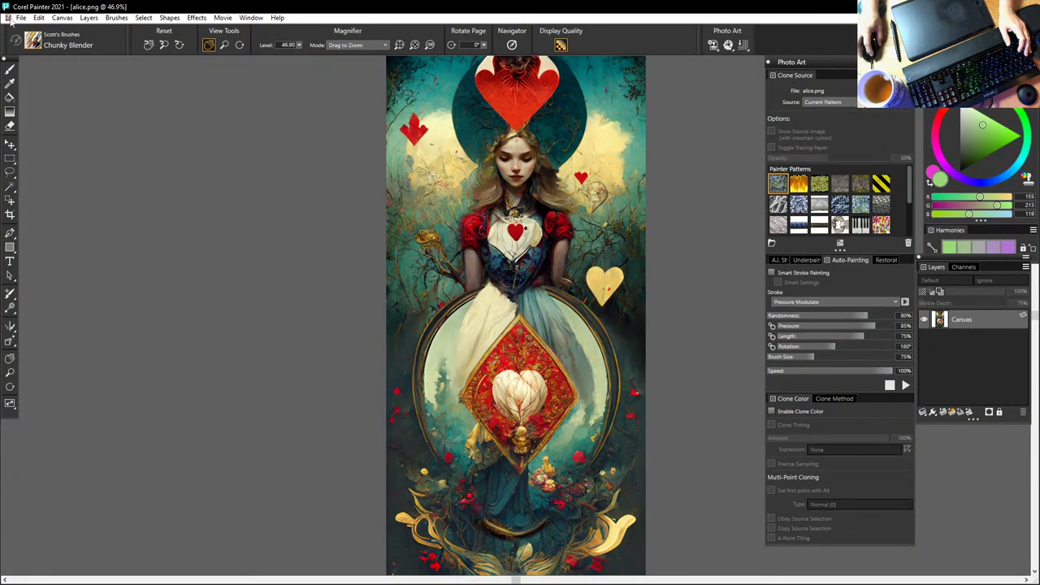
Step: Switch to Corel Painter and open alice2.png from the alice folder
{"action": "left_click", "coordinate": [17, 18]}
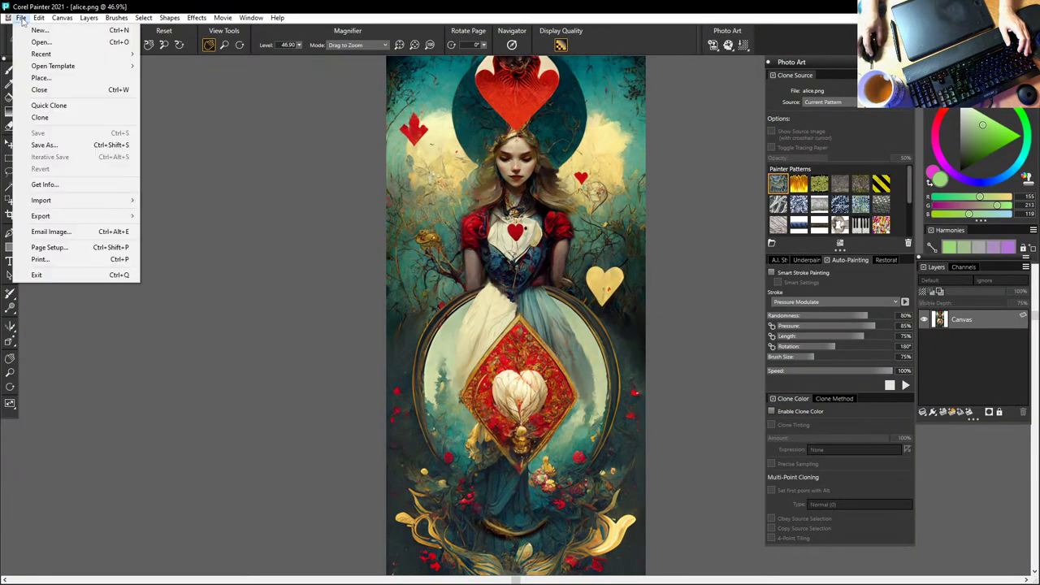
{"action": "left_click", "coordinate": [98, 41]}
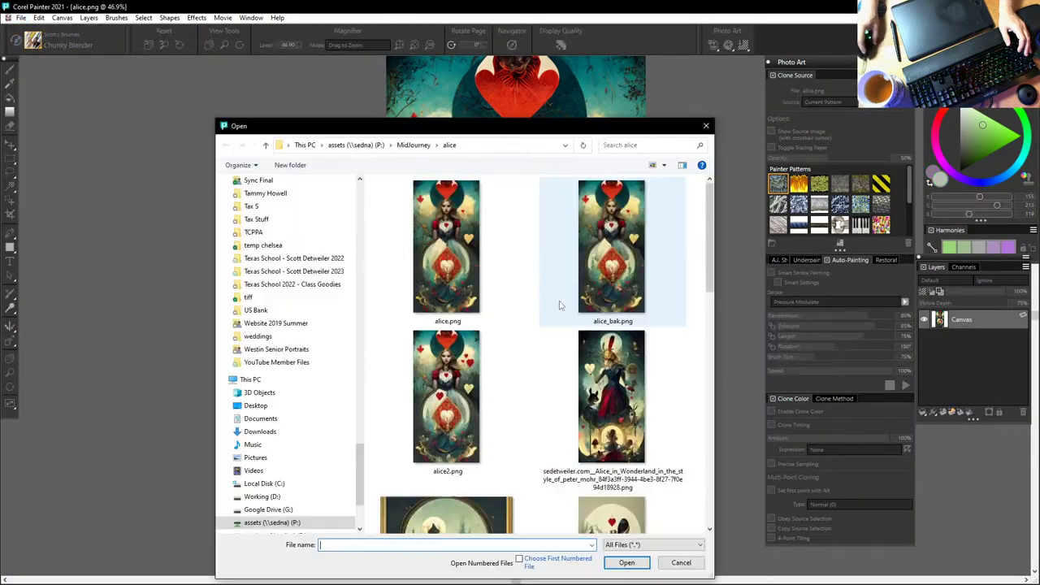
{"action": "left_click", "coordinate": [463, 406]}
{"action": "left_click", "coordinate": [646, 560]}
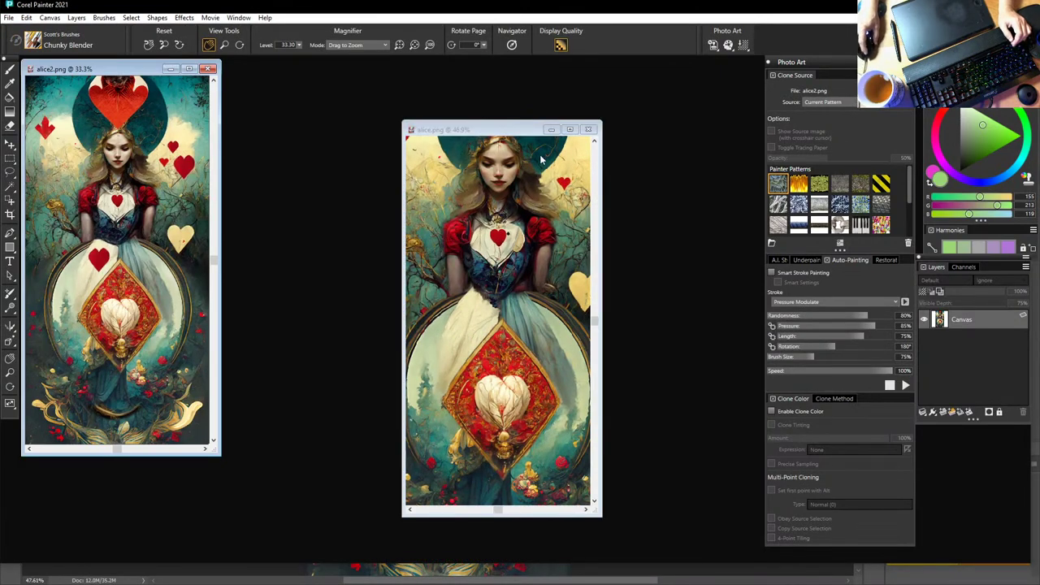
Step: Close the old alice.png, maximize the alice2.png document, and enlarge the view of Alice's face and hair
{"action": "left_click", "coordinate": [589, 129]}
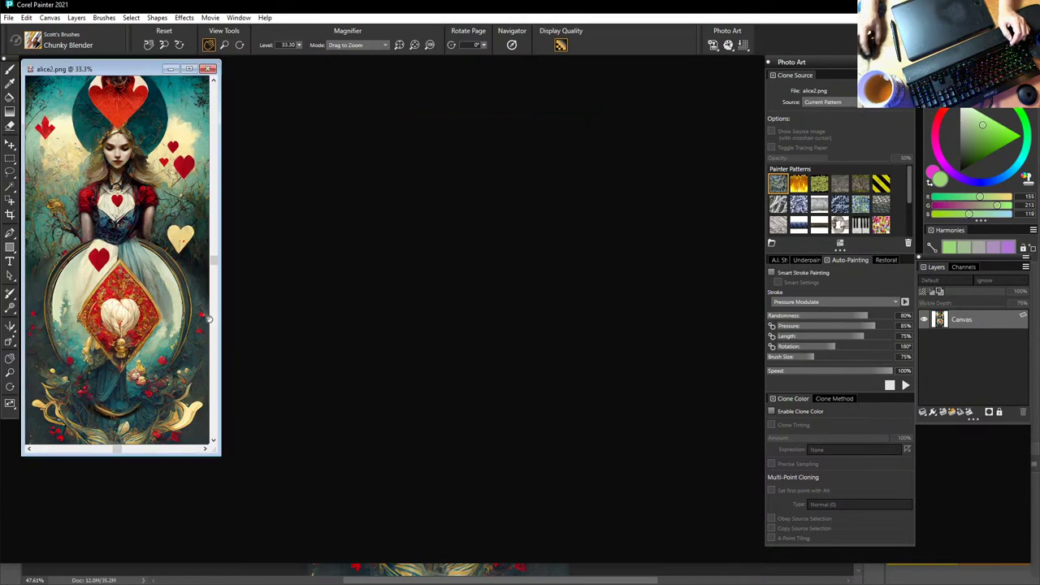
{"action": "left_click_drag", "start_coordinate": [163, 71], "coordinate": [534, 164]}
{"action": "double_click", "coordinate": [533, 158]}
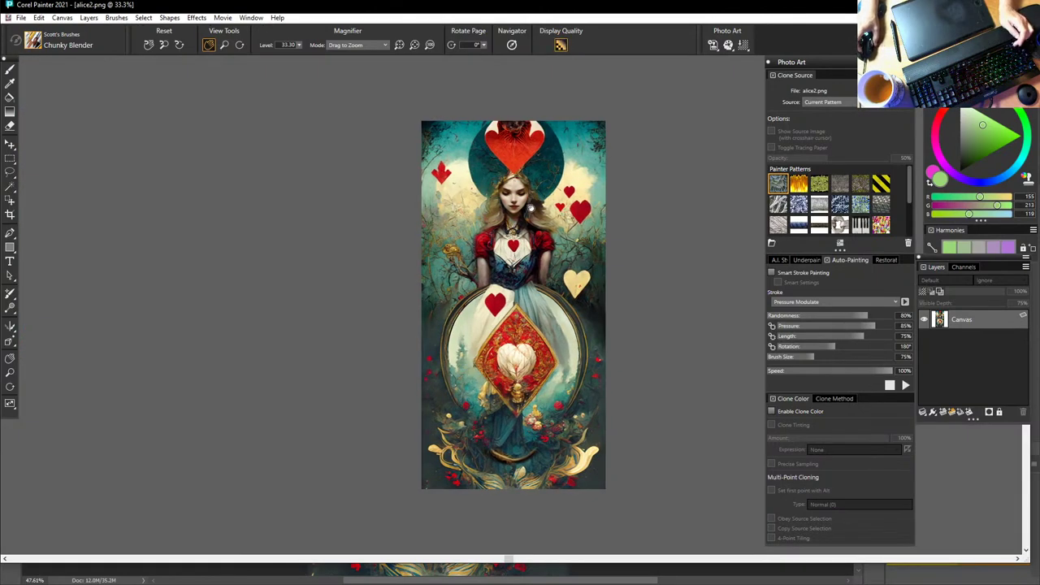
{"action": "key", "text": "m"}
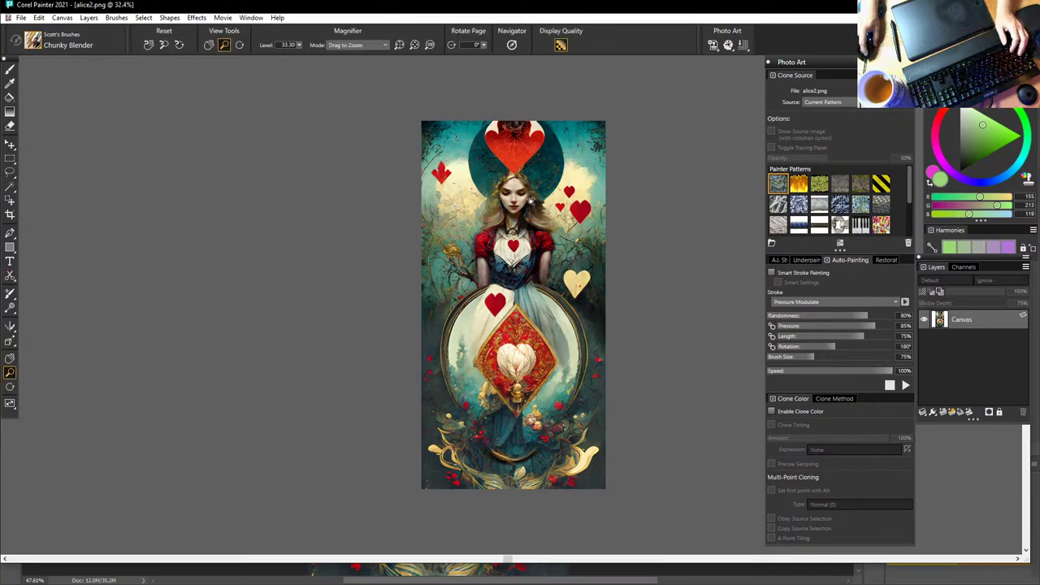
{"action": "left_click_drag", "start_coordinate": [530, 200], "coordinate": [674, 240]}
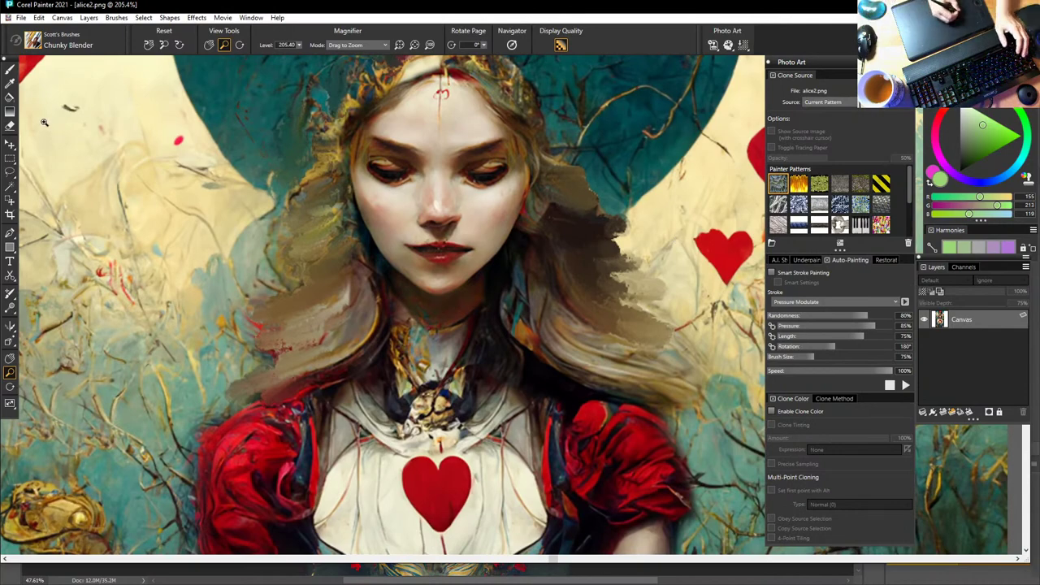
Step: Try to paint on the canvas with Scott's Thick Paint Chunky brush at size 18.9
{"action": "left_click", "coordinate": [9, 71]}
{"action": "left_click", "coordinate": [33, 45]}
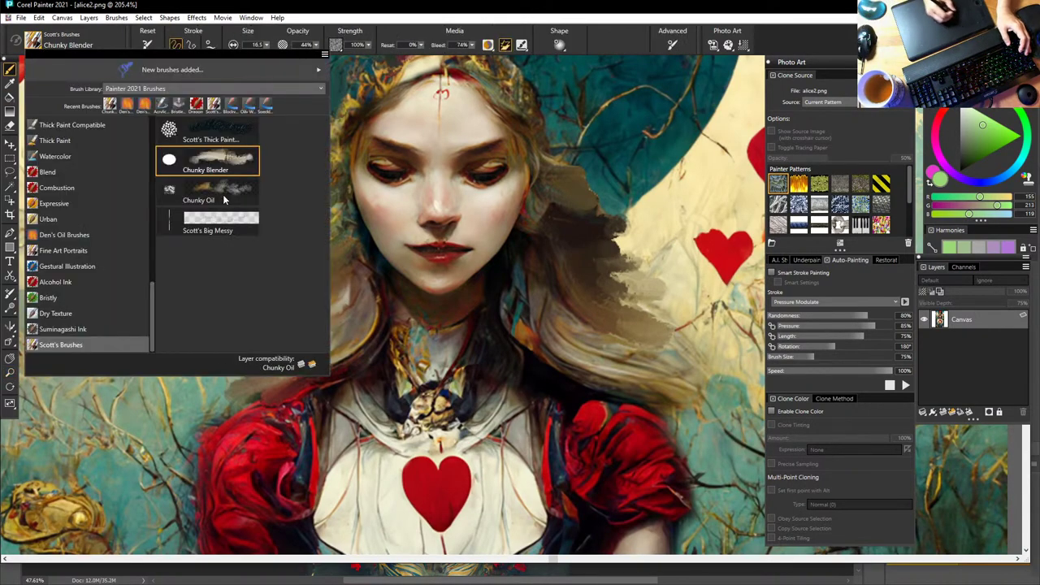
{"action": "left_click", "coordinate": [208, 137]}
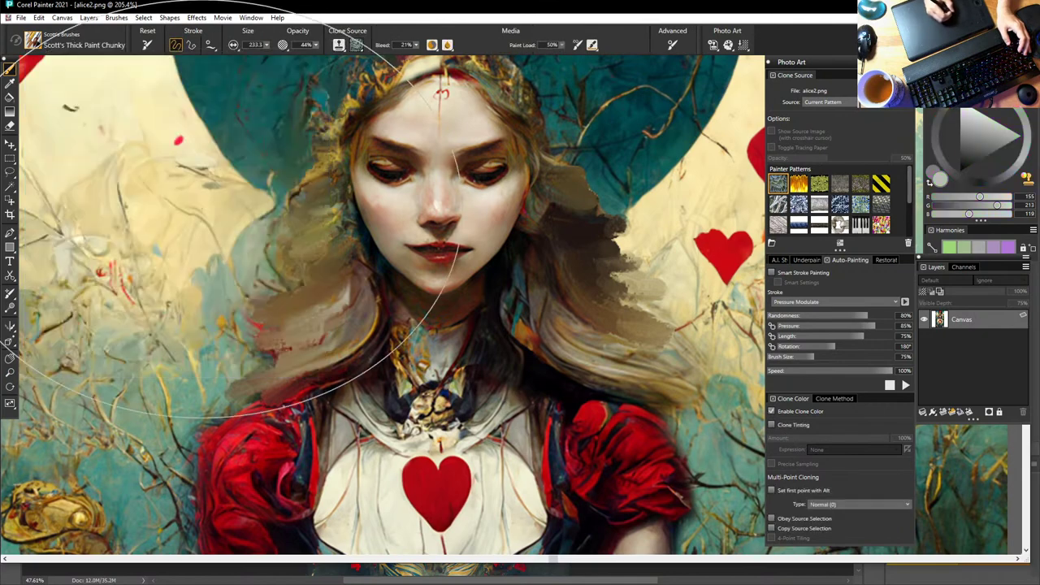
{"action": "mouse_move", "coordinate": [527, 239]}
{"action": "left_mouse_down"}
{"action": "mouse_move", "coordinate": [458, 262]}
{"action": "mouse_move", "coordinate": [510, 244]}
{"action": "left_mouse_up"}
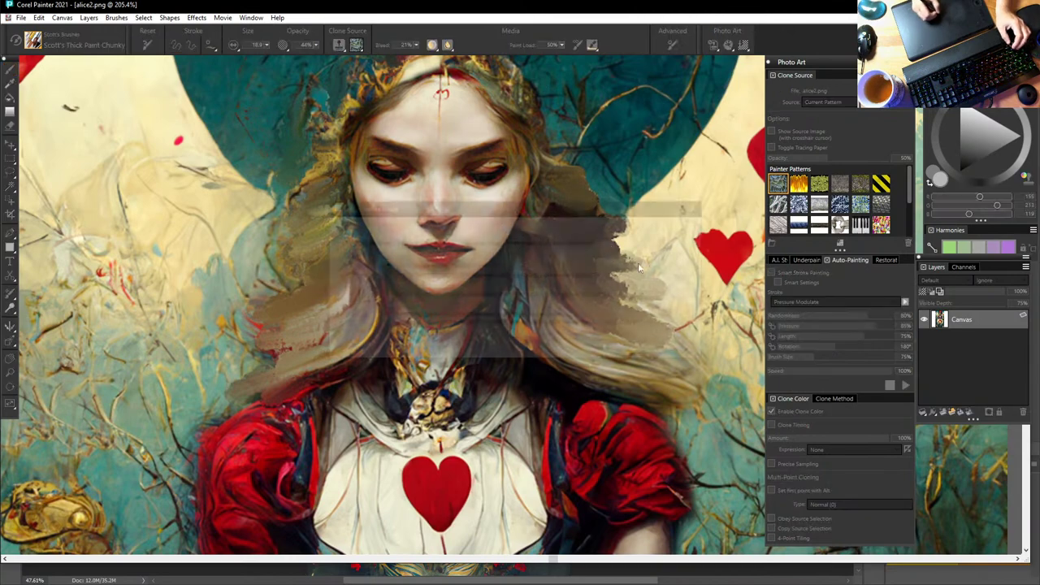
{"action": "left_click", "coordinate": [680, 351]}
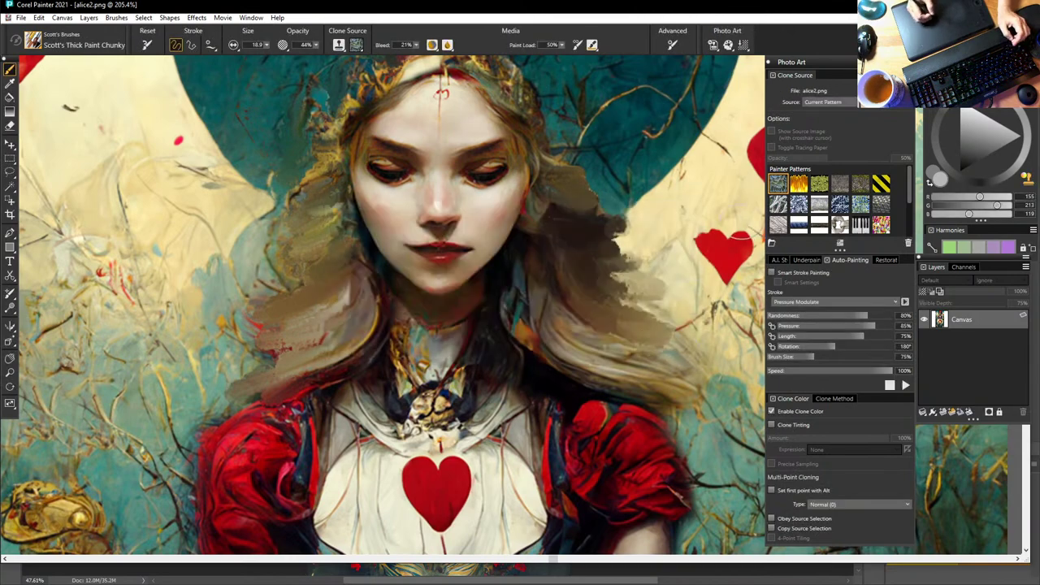
Step: Choose the Palette Knife Blender brush from the Fine Art Portraits category
{"action": "left_click", "coordinate": [32, 42]}
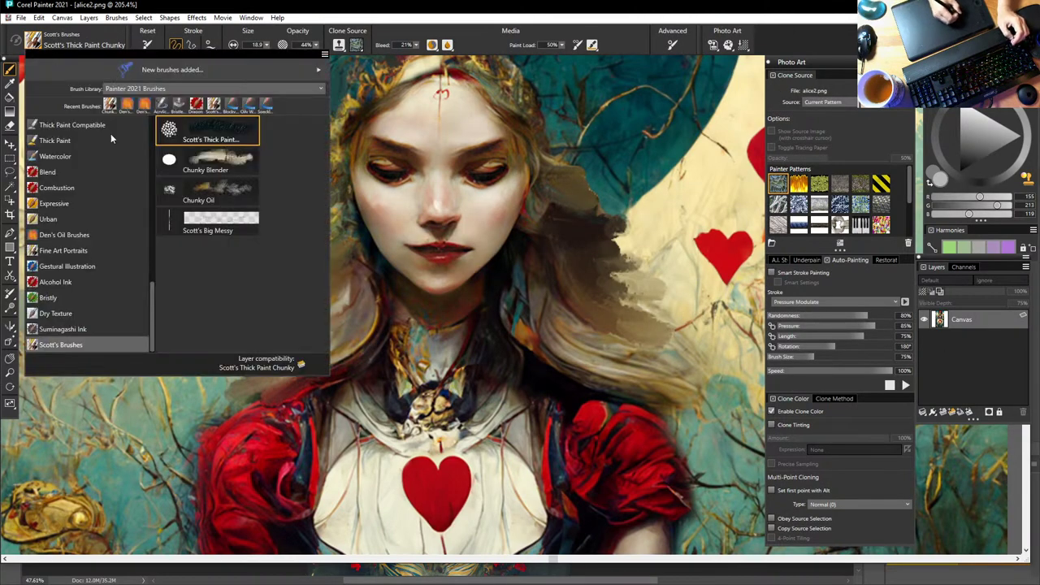
{"action": "scroll", "coordinate": [154, 290], "scroll_direction": "up", "scroll_amount": 7}
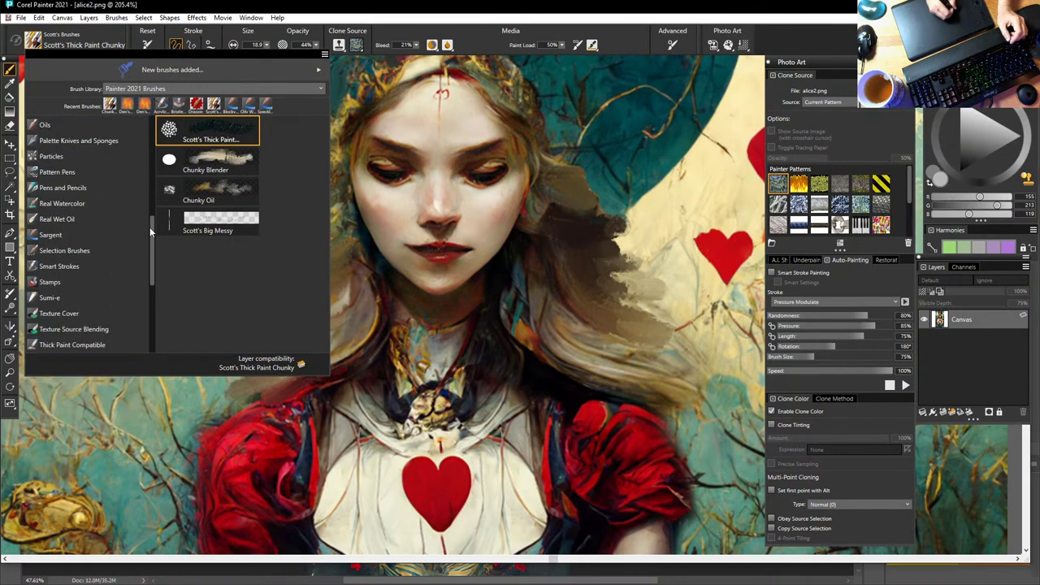
{"action": "left_click_drag", "start_coordinate": [150, 227], "coordinate": [147, 277]}
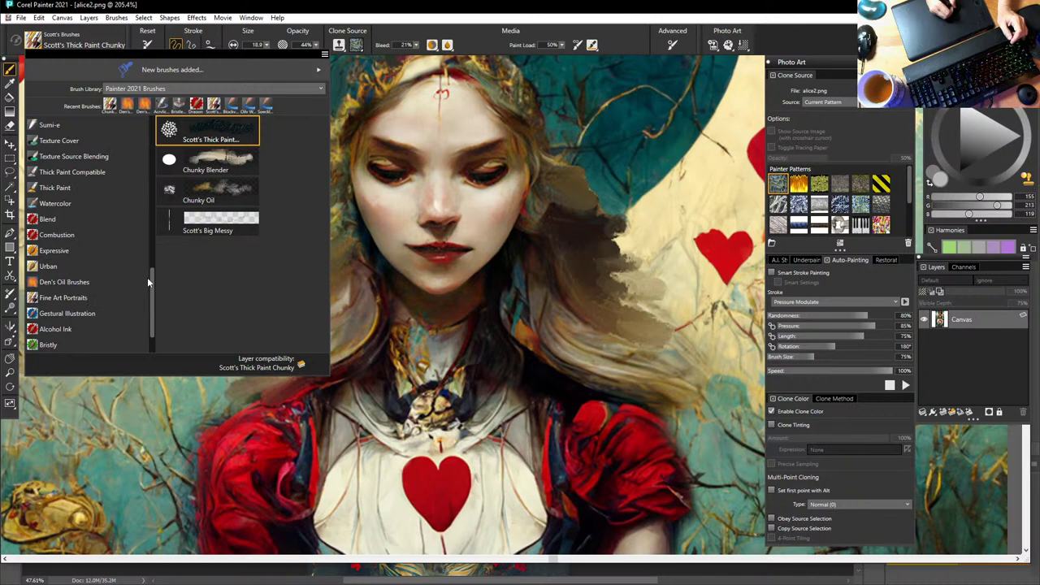
{"action": "left_click", "coordinate": [75, 297]}
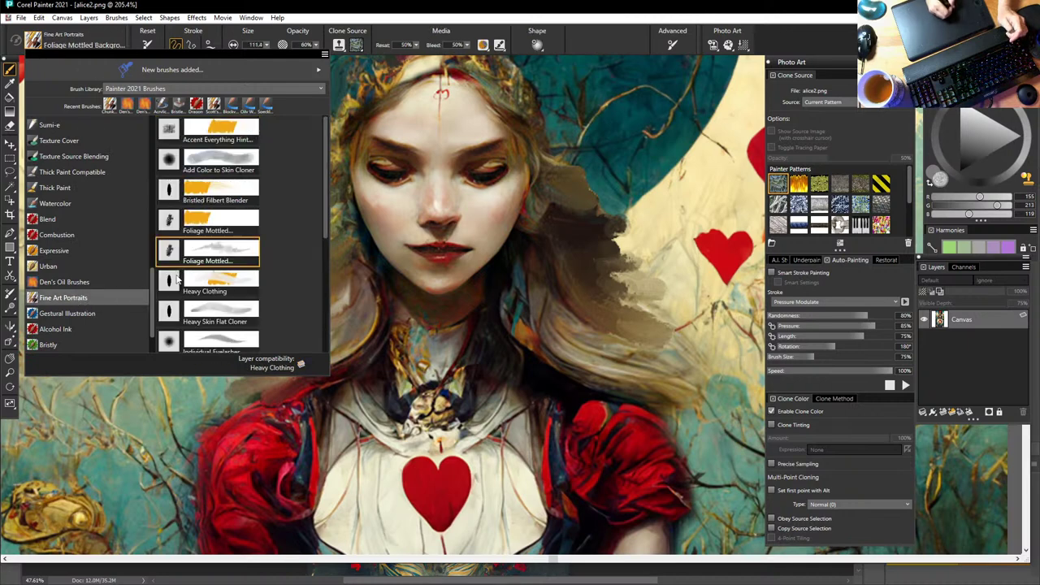
{"action": "mouse_move", "coordinate": [327, 213]}
{"action": "left_mouse_down"}
{"action": "mouse_move", "coordinate": [327, 299]}
{"action": "mouse_move", "coordinate": [317, 310]}
{"action": "left_mouse_up"}
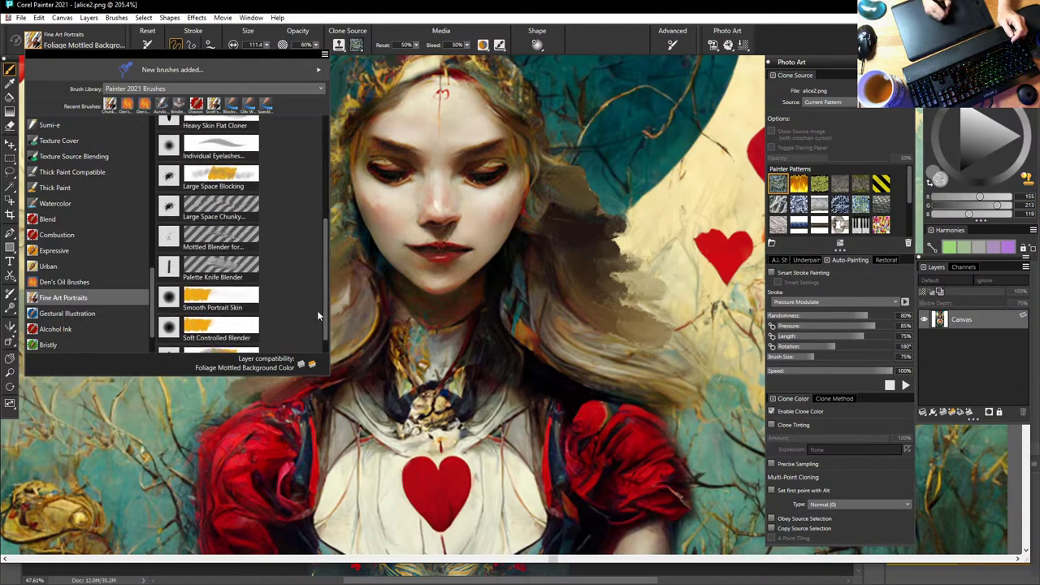
{"action": "left_click", "coordinate": [263, 271]}
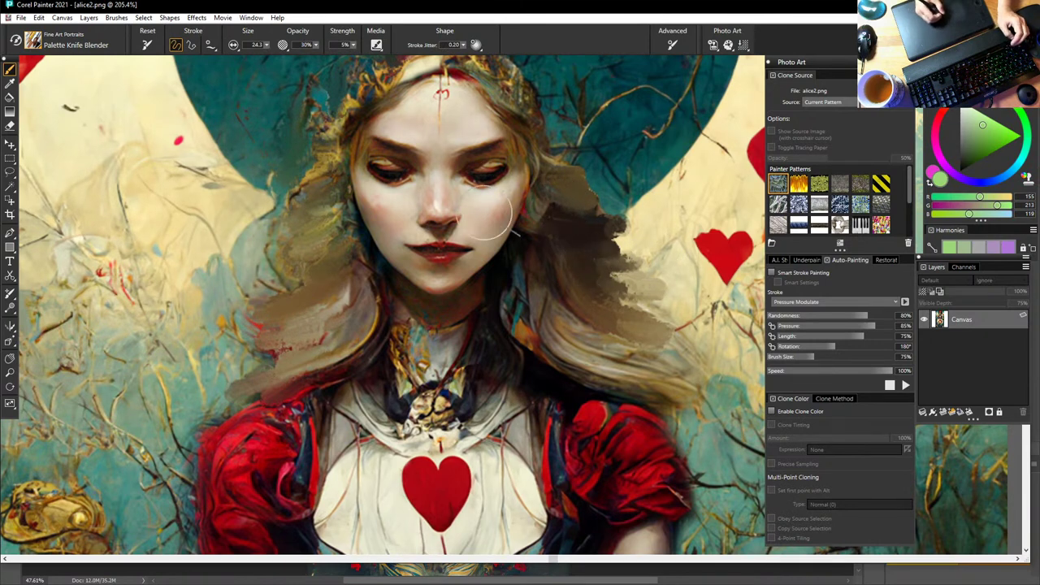
Step: Set the blender strength to 73% and try smearing the dark hair's outer edge into the pale background
{"action": "left_click", "coordinate": [352, 45]}
{"action": "left_click_drag", "start_coordinate": [304, 59], "coordinate": [381, 62]}
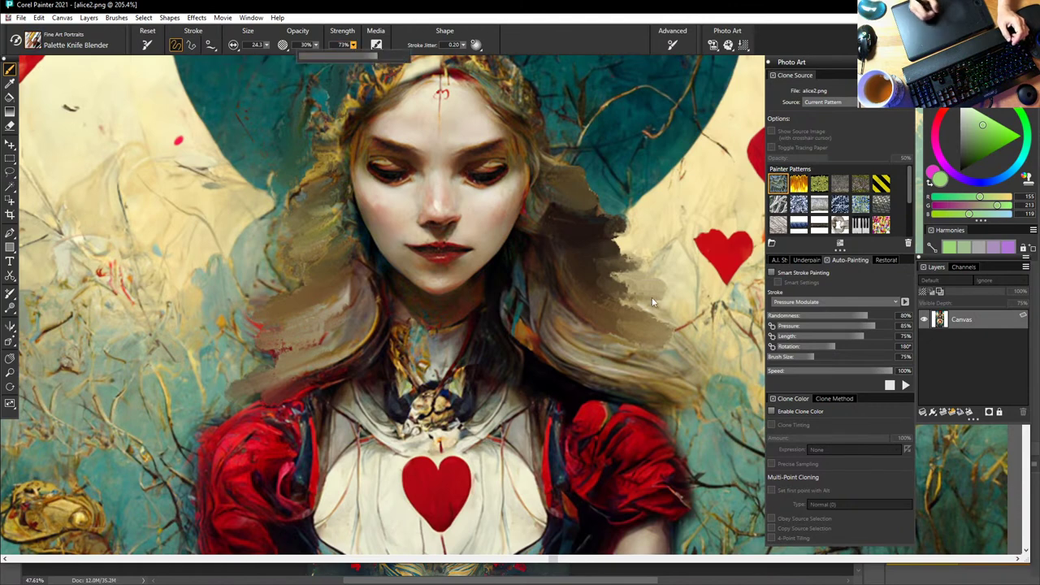
{"action": "left_click_drag", "start_coordinate": [627, 264], "coordinate": [700, 266]}
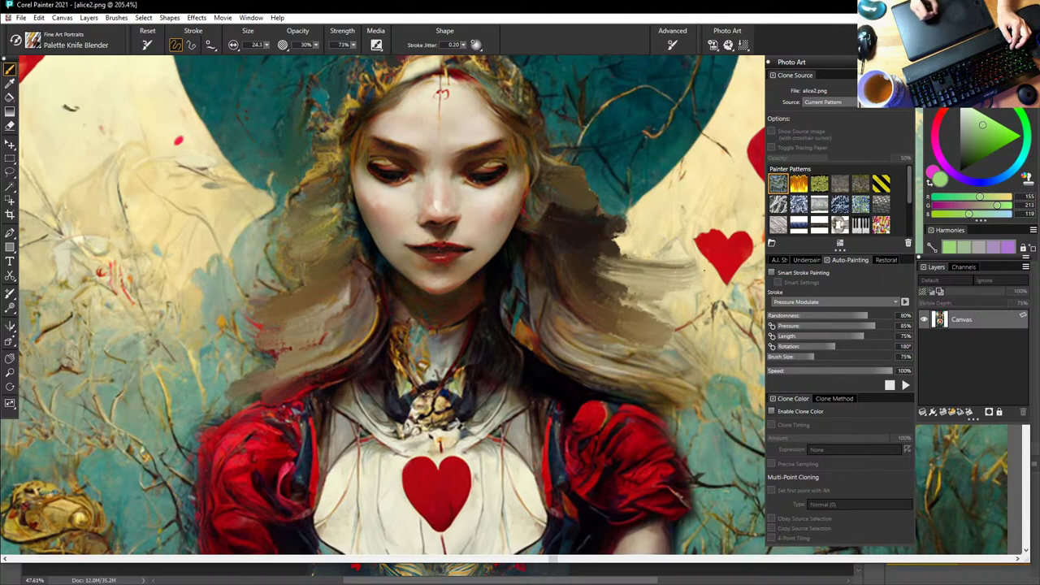
{"action": "left_click_drag", "start_coordinate": [619, 292], "coordinate": [679, 309]}
{"action": "mouse_move", "coordinate": [636, 308]}
{"action": "left_mouse_down"}
{"action": "mouse_move", "coordinate": [729, 317]}
{"action": "mouse_move", "coordinate": [635, 321]}
{"action": "mouse_move", "coordinate": [688, 341]}
{"action": "left_mouse_up"}
{"action": "left_click_drag", "start_coordinate": [603, 301], "coordinate": [678, 328]}
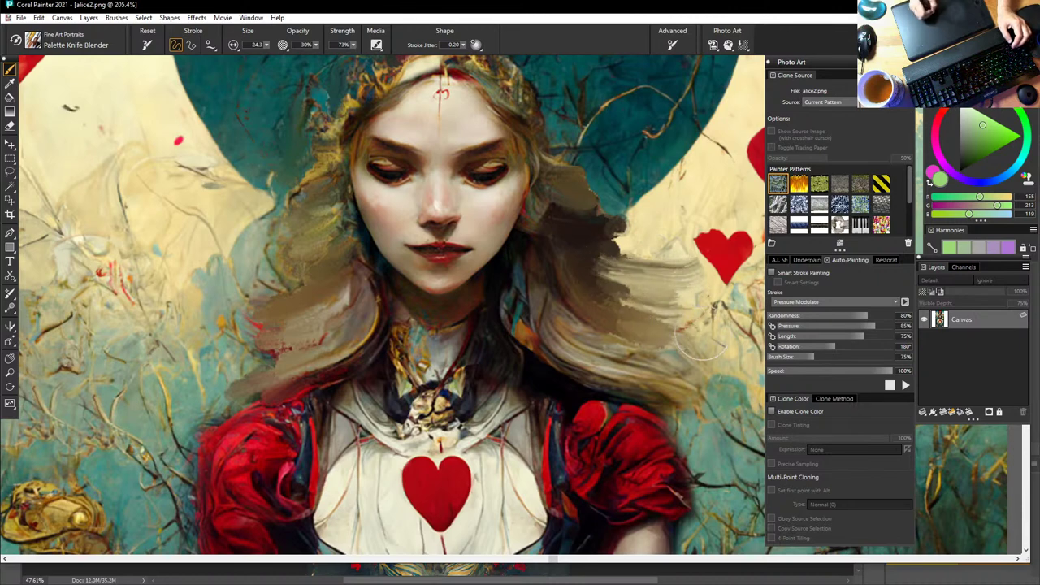
{"action": "left_click_drag", "start_coordinate": [594, 241], "coordinate": [620, 256]}
{"action": "left_click_drag", "start_coordinate": [568, 228], "coordinate": [657, 268]}
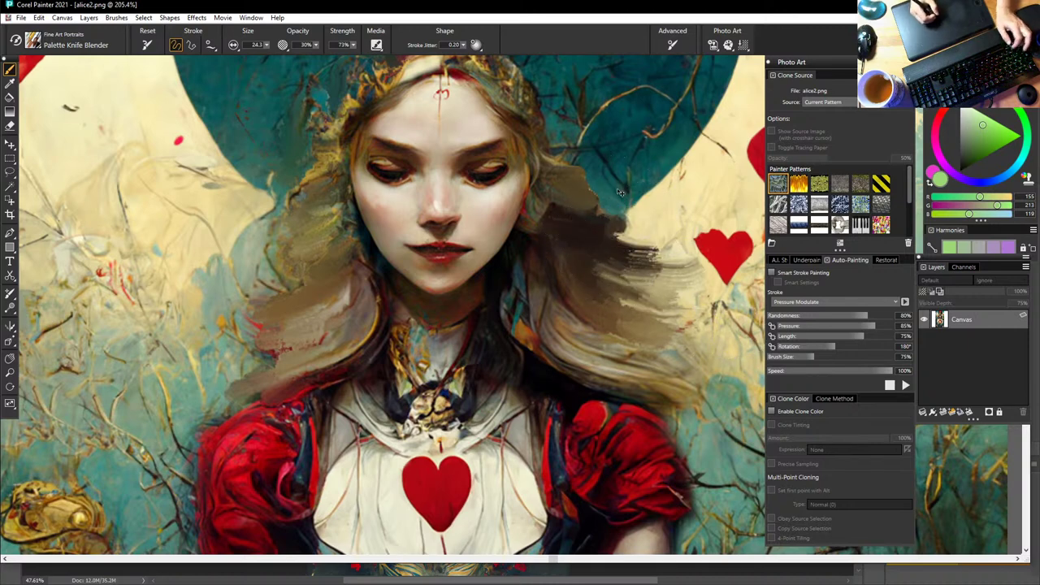
Step: Undo all the palette knife smears along the dark hair's outer edge
{"action": "key", "text": "ctrl+z"}
{"action": "key", "text": "ctrl+z"}
{"action": "key", "text": "ctrl+z"}
{"action": "key", "text": "ctrl+z"}
{"action": "key", "text": "ctrl+z"}
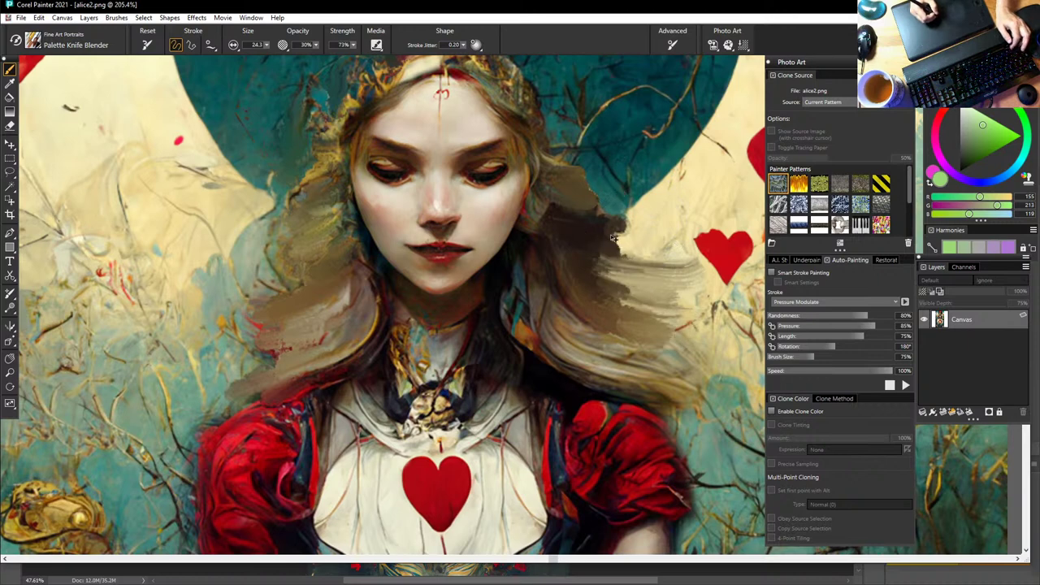
{"action": "key", "text": "ctrl+z"}
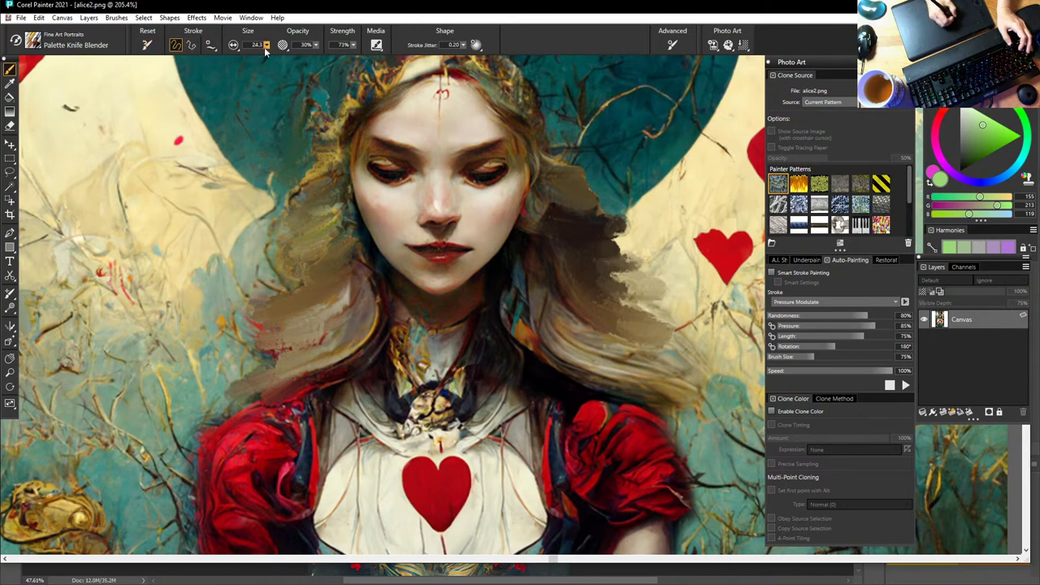
Step: Set the Palette Knife Blender to size 4.3 and strength 87%
{"action": "left_click", "coordinate": [266, 46]}
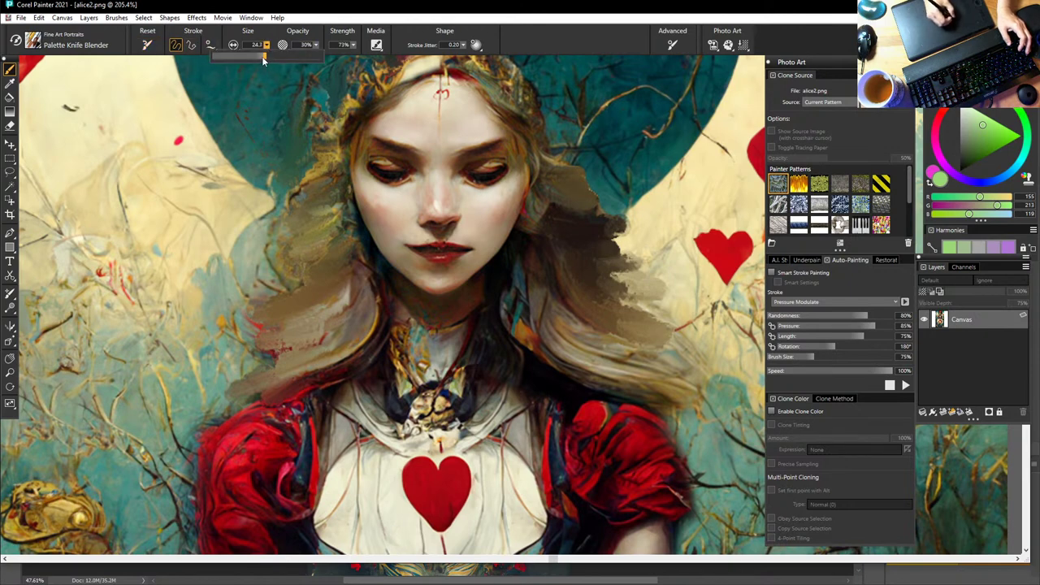
{"action": "left_click_drag", "start_coordinate": [264, 57], "coordinate": [237, 57]}
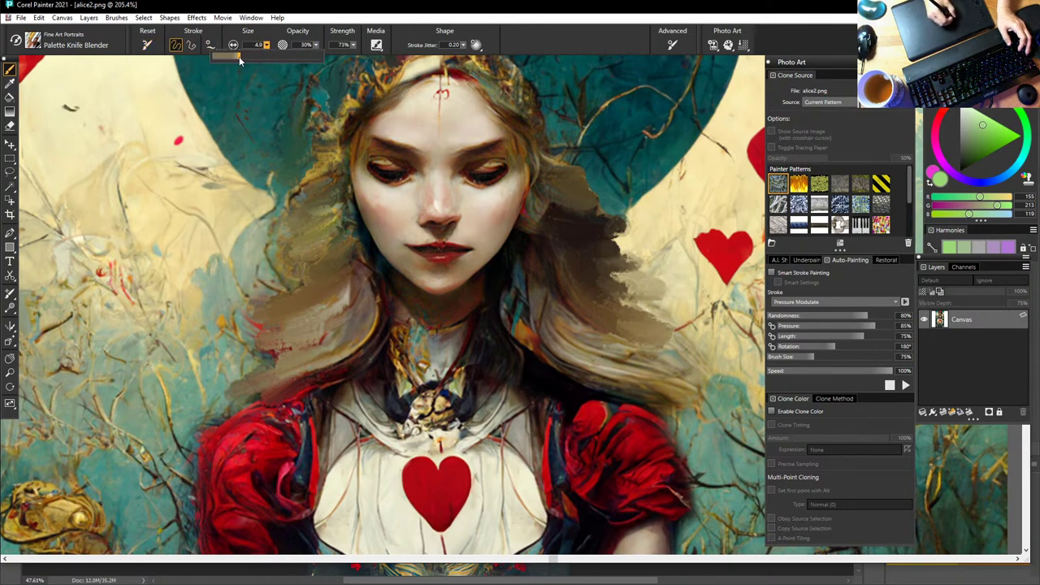
{"action": "left_click", "coordinate": [353, 45]}
{"action": "left_click_drag", "start_coordinate": [379, 62], "coordinate": [397, 59]}
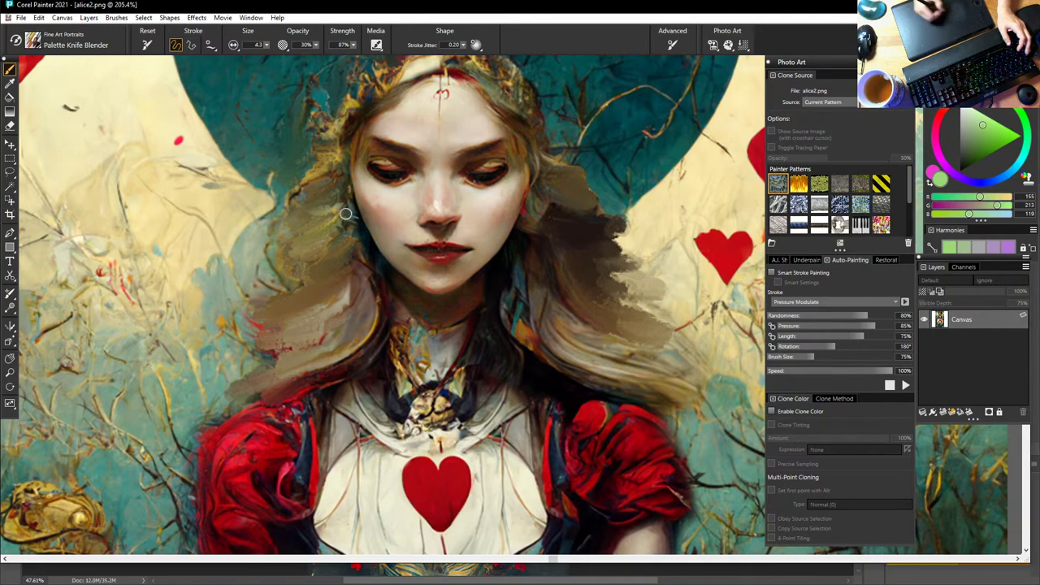
Step: Browse the Fine Art Portraits brushes and choose Den's Oil Rake Brush from the Den's Oil Brushes category
{"action": "left_click", "coordinate": [32, 42]}
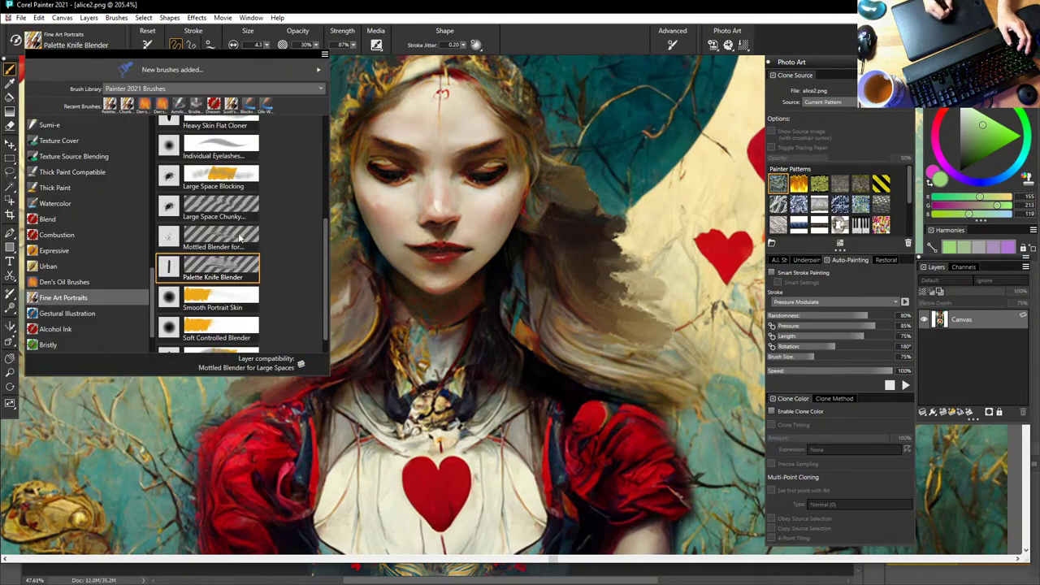
{"action": "mouse_move", "coordinate": [326, 254]}
{"action": "left_mouse_down"}
{"action": "mouse_move", "coordinate": [327, 279]}
{"action": "mouse_move", "coordinate": [329, 148]}
{"action": "left_mouse_up"}
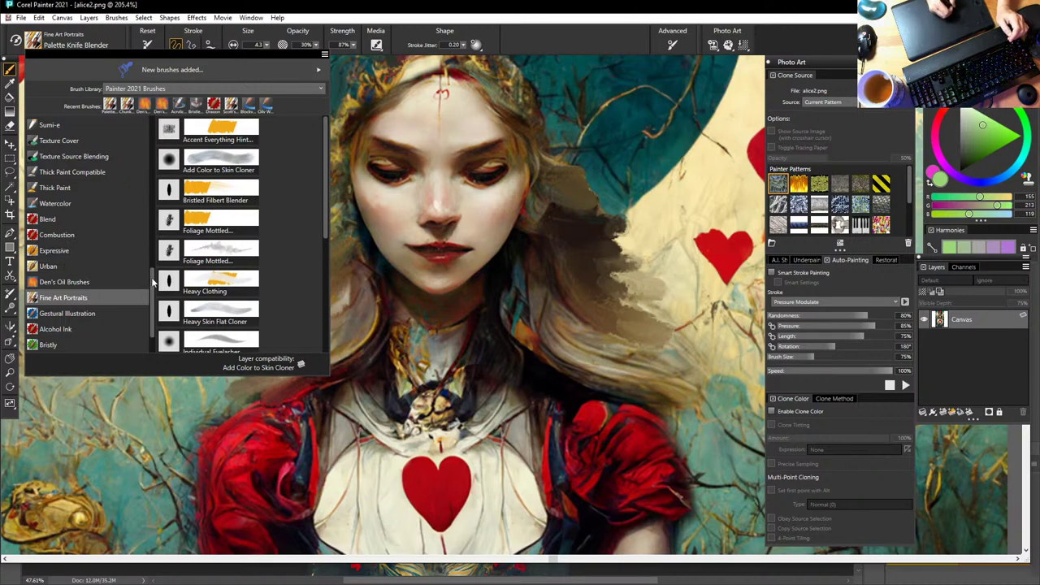
{"action": "scroll", "coordinate": [154, 278], "scroll_direction": "up", "scroll_amount": 1}
{"action": "left_click", "coordinate": [88, 297]}
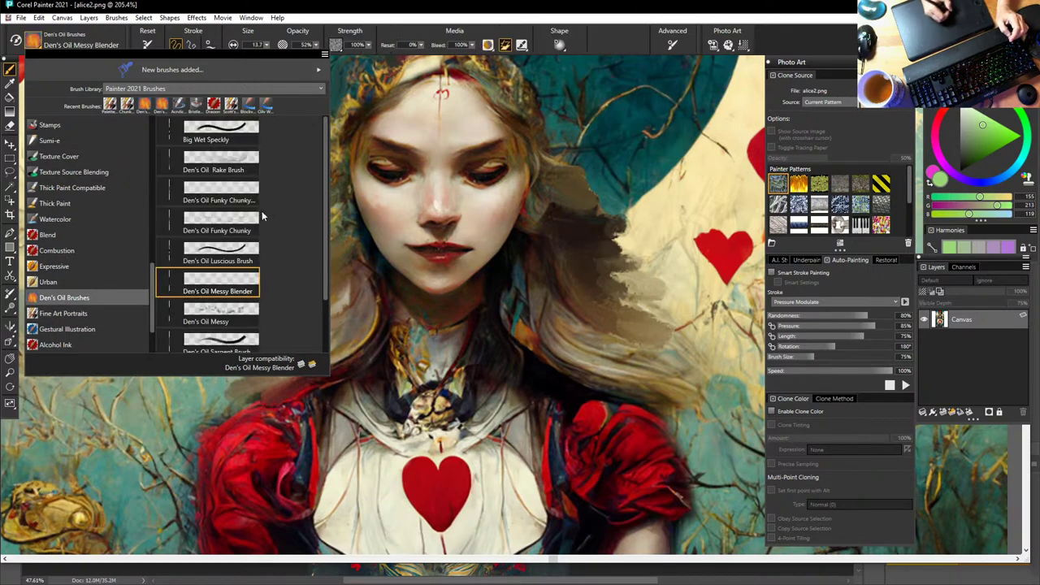
{"action": "mouse_move", "coordinate": [325, 195]}
{"action": "left_mouse_down"}
{"action": "mouse_move", "coordinate": [327, 247]}
{"action": "mouse_move", "coordinate": [327, 194]}
{"action": "left_mouse_up"}
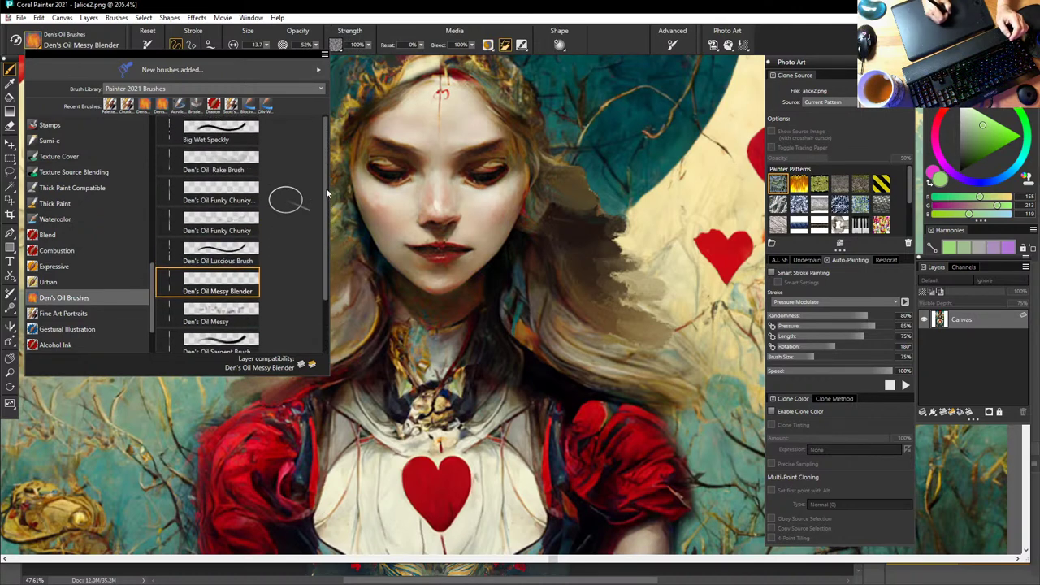
{"action": "left_click", "coordinate": [236, 162]}
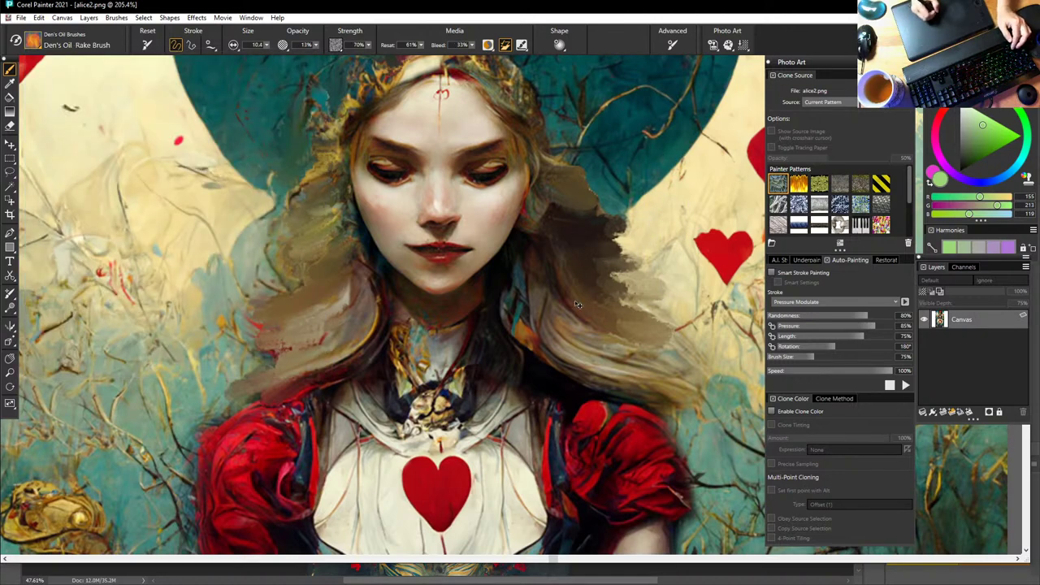
Step: Choose the Bristle Oils brush from the Oils category
{"action": "left_click", "coordinate": [32, 41]}
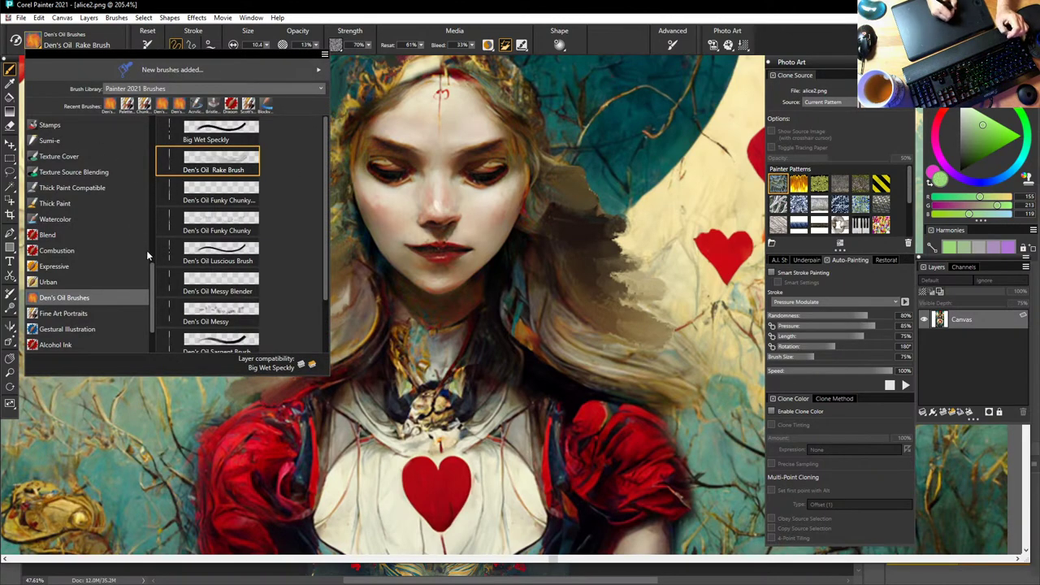
{"action": "left_click_drag", "start_coordinate": [151, 270], "coordinate": [153, 199]}
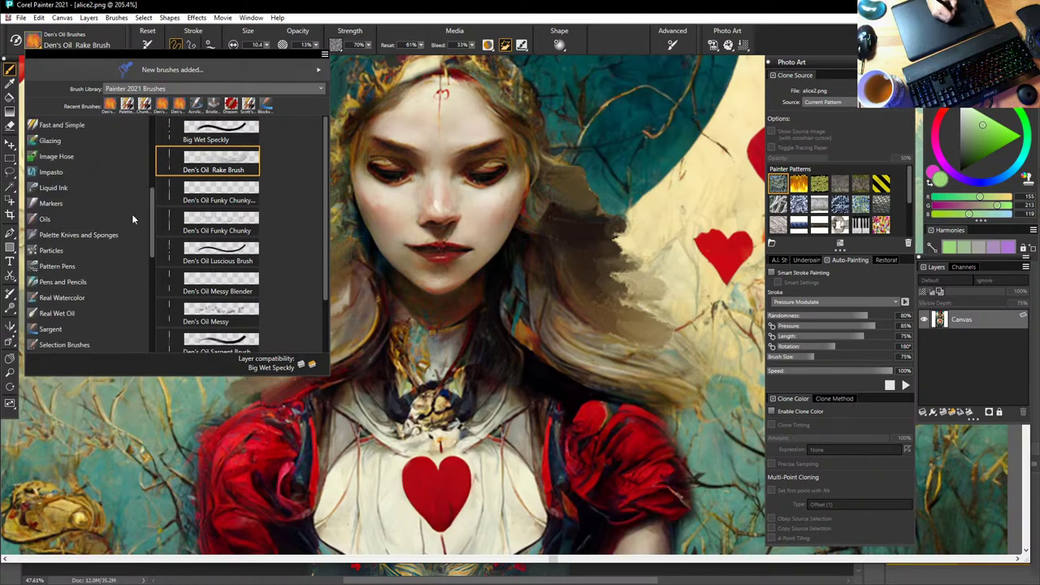
{"action": "left_click", "coordinate": [66, 218]}
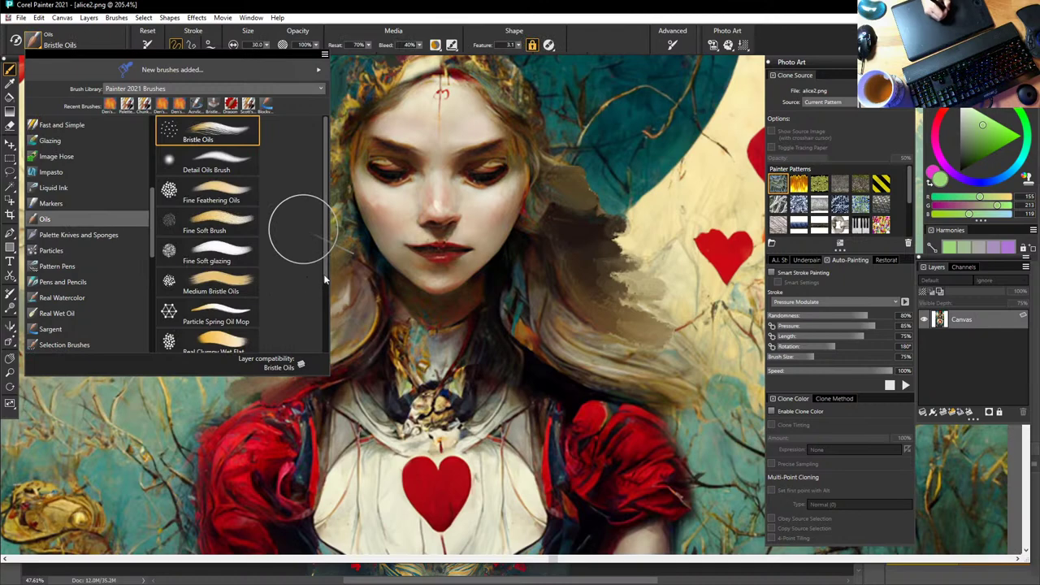
{"action": "left_click_drag", "start_coordinate": [324, 275], "coordinate": [326, 266]}
{"action": "left_click", "coordinate": [219, 135]}
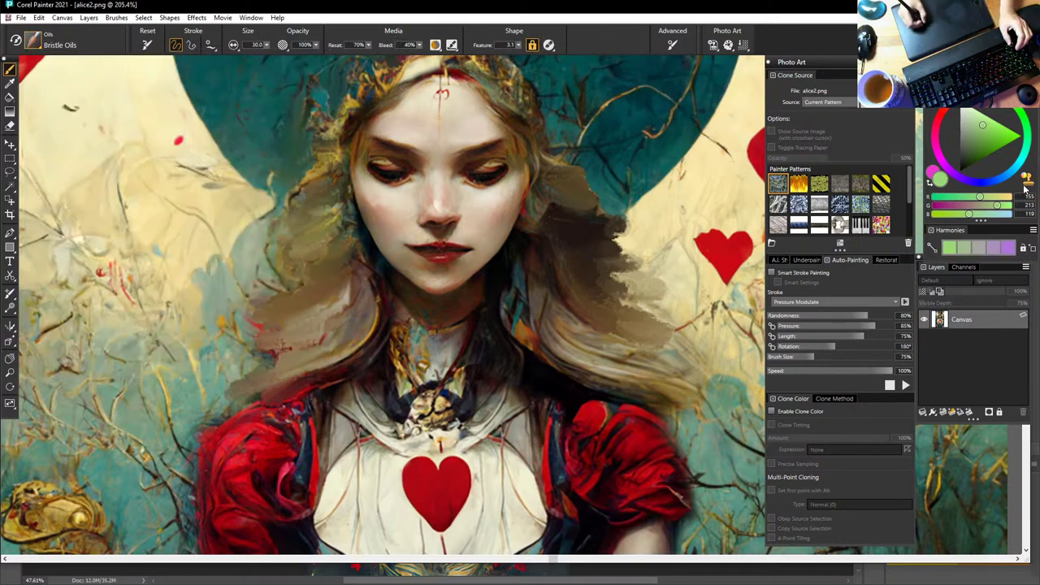
Step: Try a clone-color stroke across the dark hair's outer edge, undo it, and turn clone color off
{"action": "left_click", "coordinate": [1026, 180]}
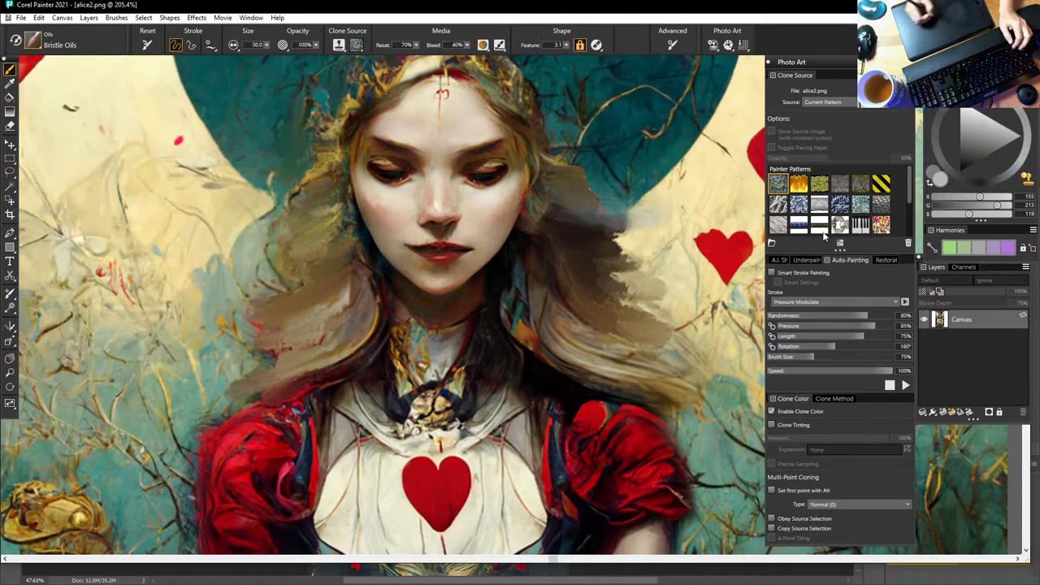
{"action": "key", "text": "ctrl+z"}
{"action": "key", "text": "u"}
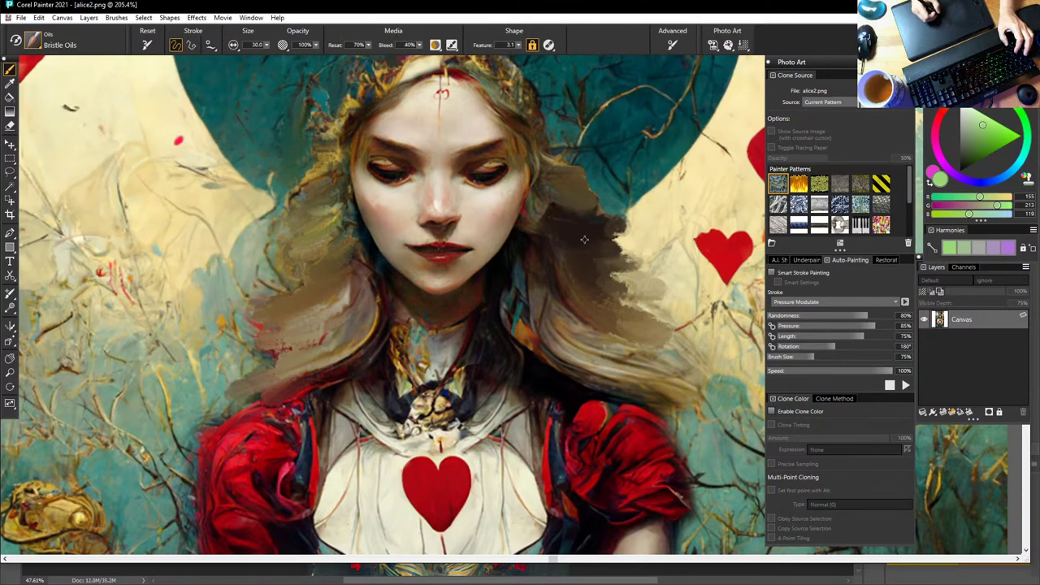
Step: Reduce the Bristle Oils brush size to 8.3 and draw a tiny rectangle shape on the dark hair
{"action": "mouse_move", "coordinate": [593, 247]}
{"action": "left_mouse_down"}
{"action": "mouse_move", "coordinate": [632, 258]}
{"action": "mouse_move", "coordinate": [603, 248]}
{"action": "left_mouse_up"}
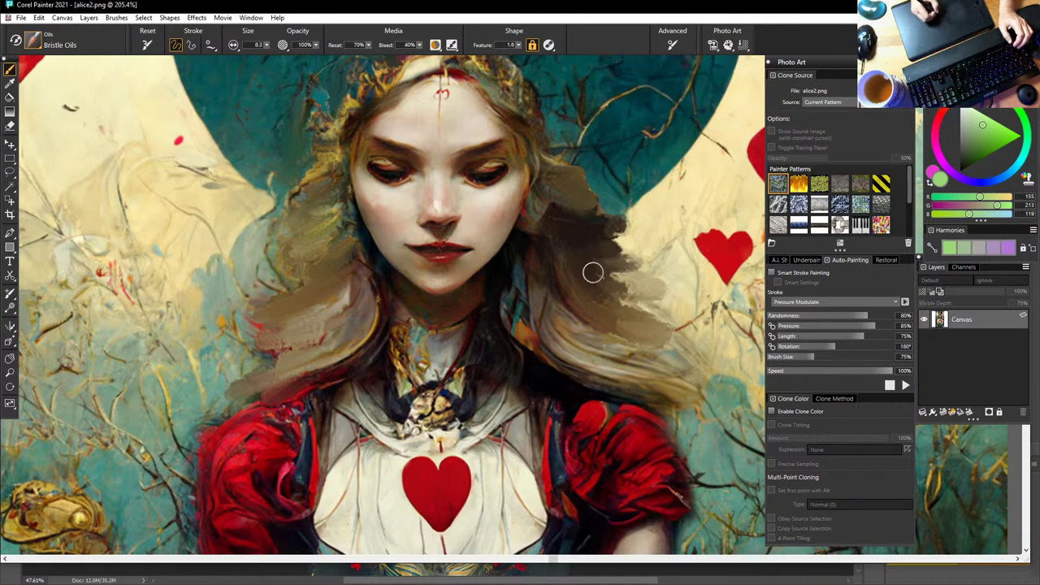
{"action": "key", "text": "i"}
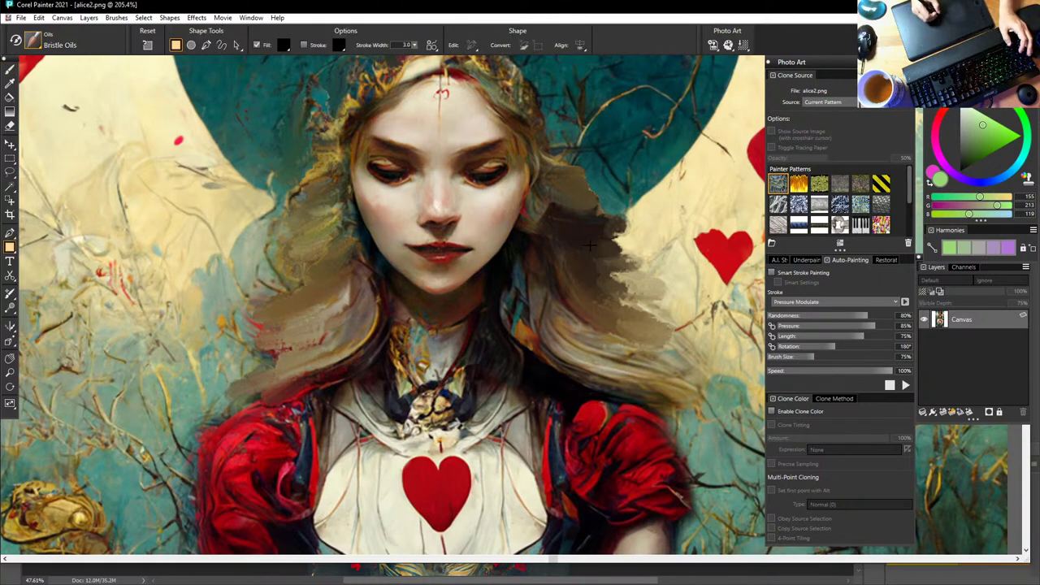
{"action": "left_click_drag", "start_coordinate": [595, 253], "coordinate": [594, 248]}
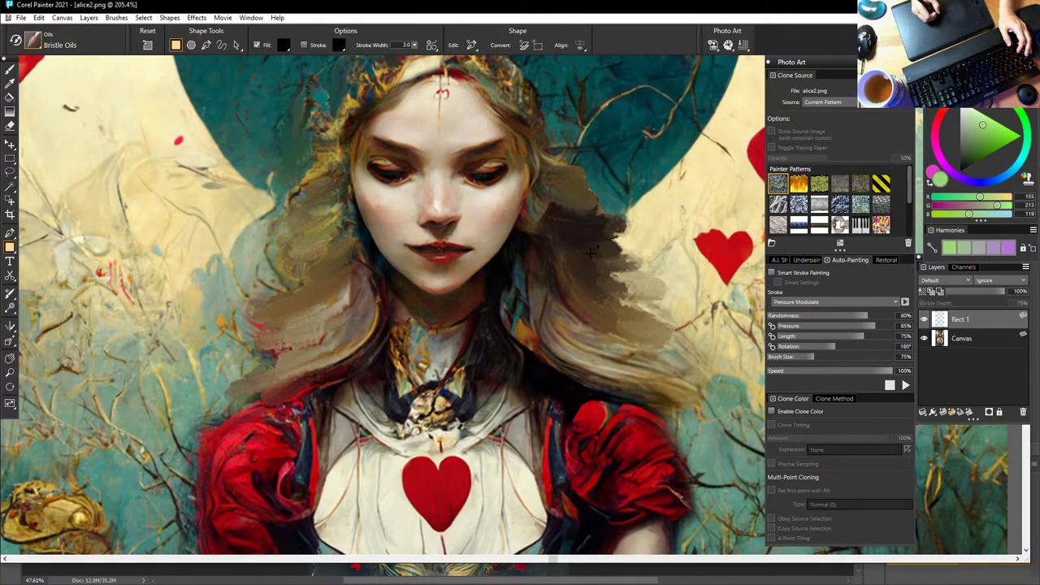
{"action": "key", "text": "b"}
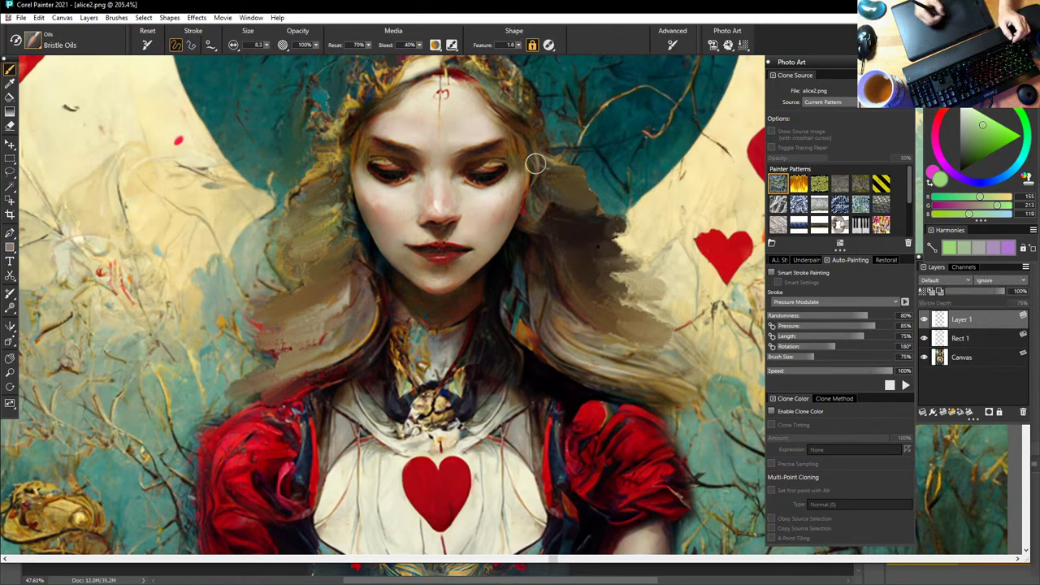
Step: Make a quick clone of alice2.png and close the original document without saving its changes
{"action": "left_click", "coordinate": [21, 18]}
{"action": "left_click", "coordinate": [49, 105]}
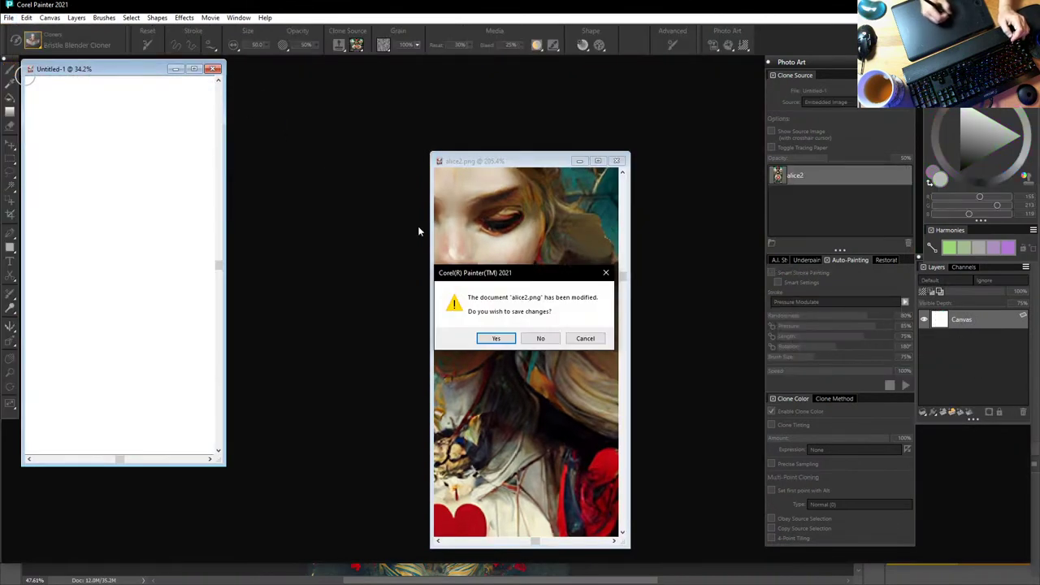
{"action": "left_click", "coordinate": [540, 338]}
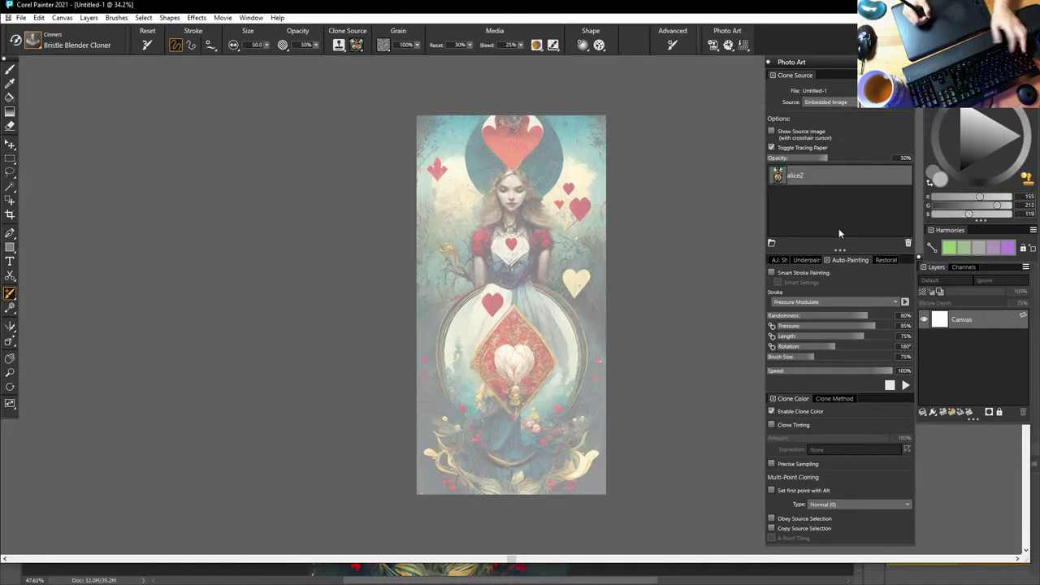
Step: Set the clone's tracing paper opacity to 0%
{"action": "key", "text": "ctrl+t"}
{"action": "key", "text": "ctrl+t"}
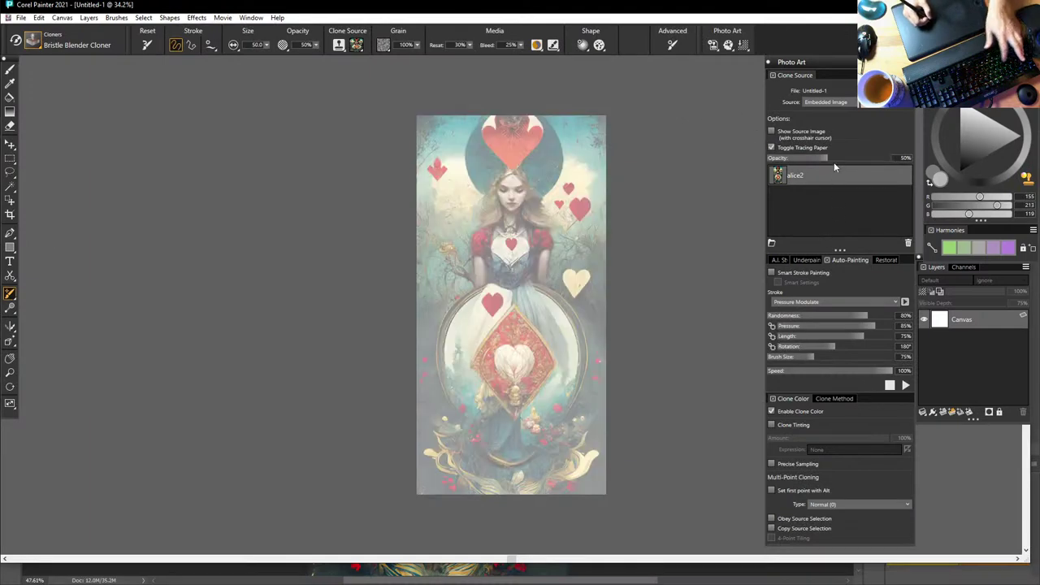
{"action": "mouse_move", "coordinate": [920, 159]}
{"action": "left_mouse_down"}
{"action": "mouse_move", "coordinate": [114, 158]}
{"action": "mouse_move", "coordinate": [733, 161]}
{"action": "left_mouse_up"}
Step: Paint over the dark hair's outer edge with clone-colored Bristle Oils at size 12.5, and check the strokes without tracing paper
{"action": "key", "text": "z"}
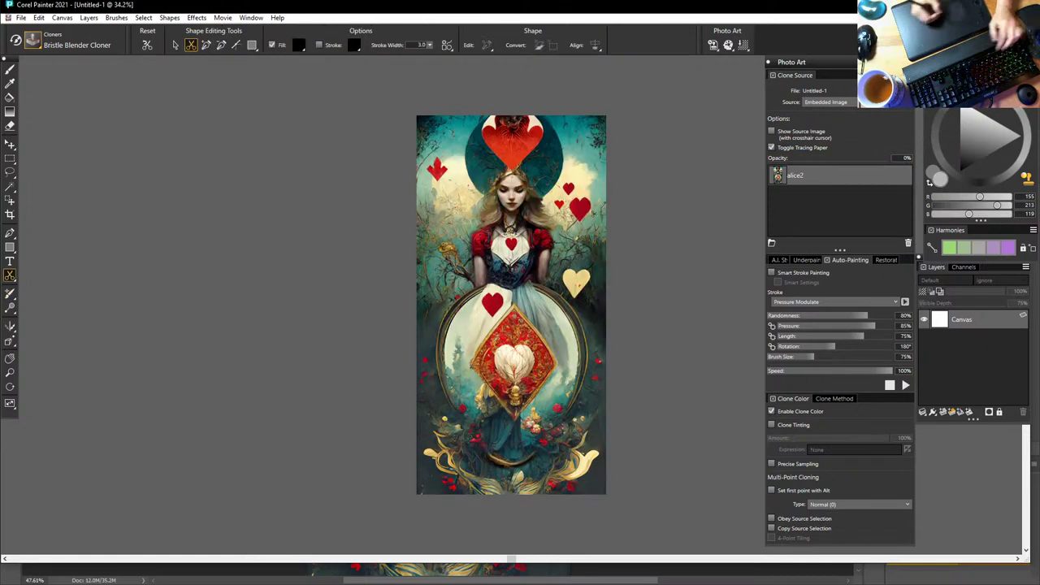
{"action": "key", "text": "m"}
{"action": "left_click_drag", "start_coordinate": [582, 174], "coordinate": [657, 232]}
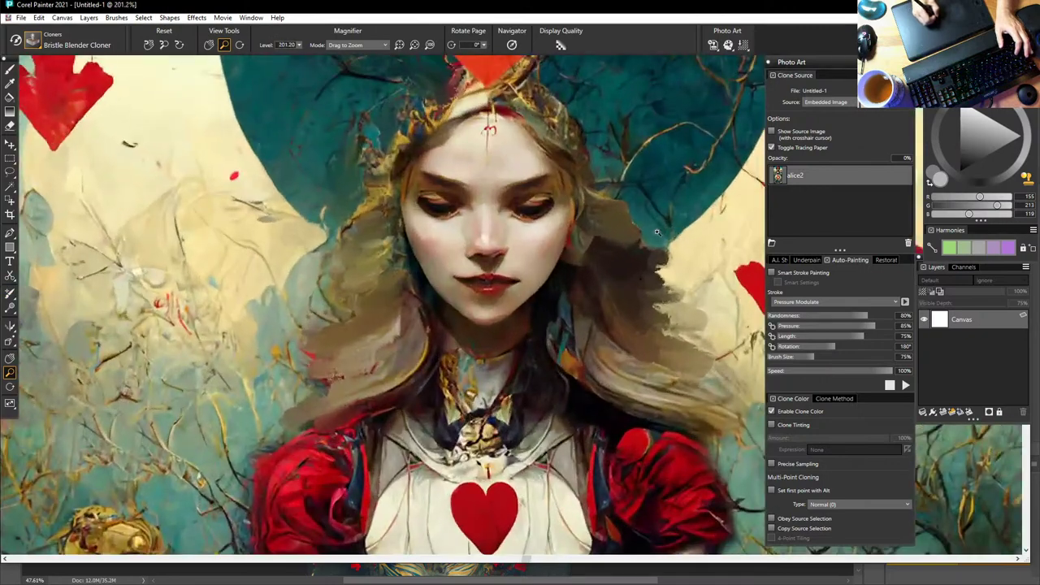
{"action": "left_click_drag", "start_coordinate": [649, 304], "coordinate": [489, 275]}
{"action": "key", "text": "b"}
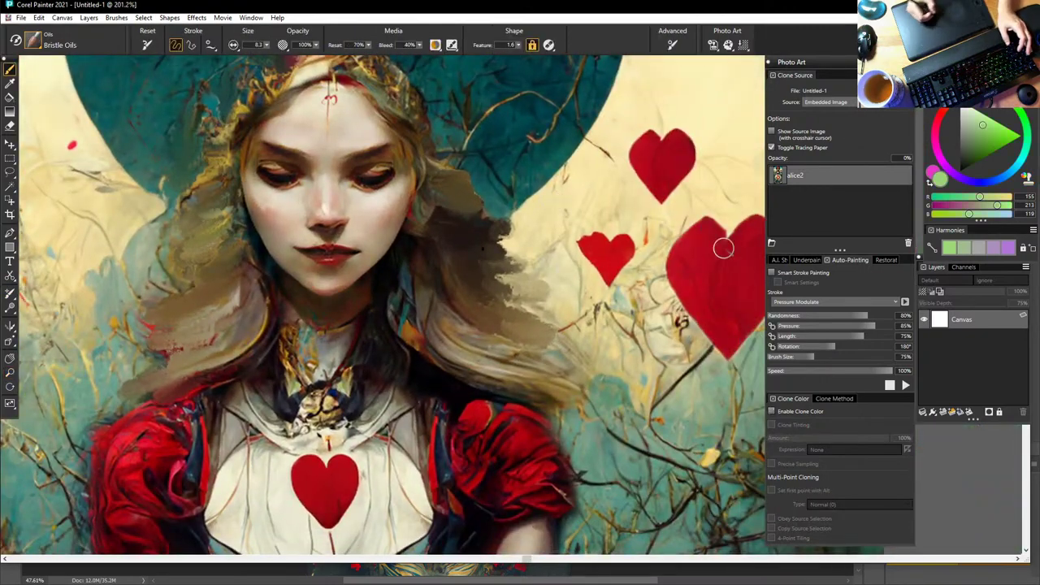
{"action": "key", "text": "u"}
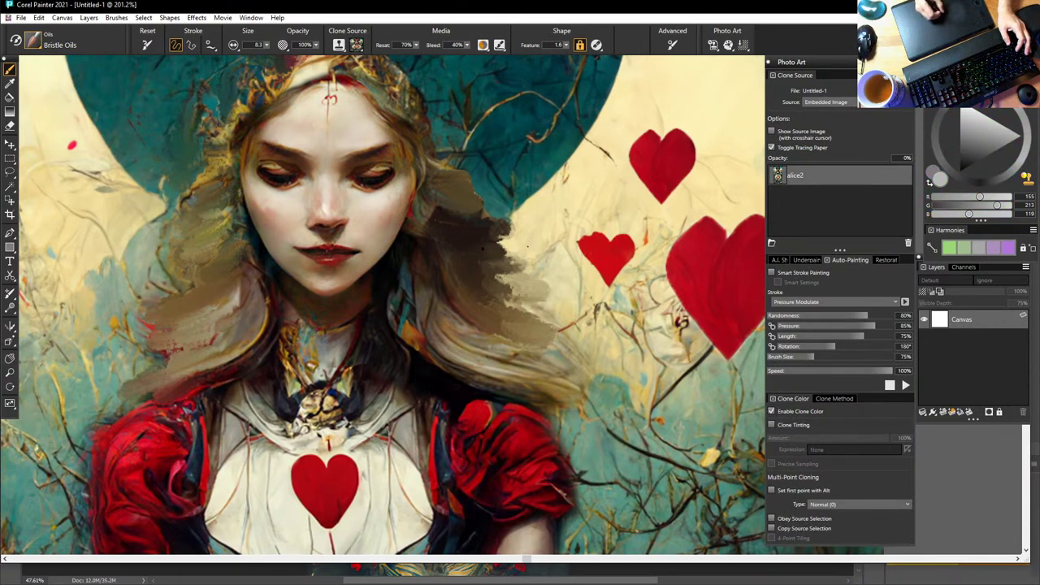
{"action": "left_click_drag", "start_coordinate": [482, 249], "coordinate": [499, 249]}
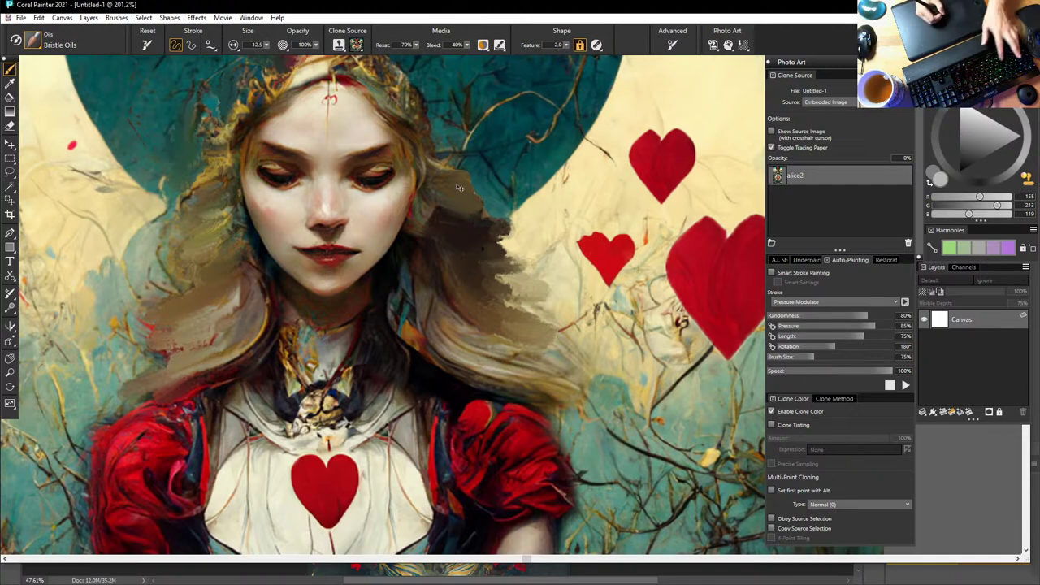
{"action": "key", "text": "ctrl+t"}
{"action": "key", "text": "ctrl+t"}
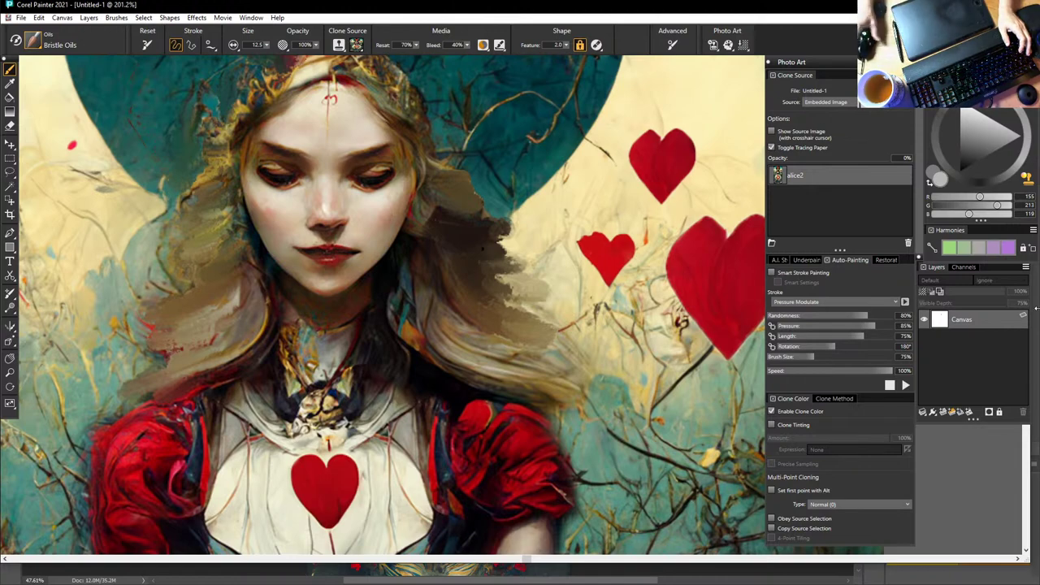
Step: Close the untitled clone document without saving its changes and return to Photoshop
{"action": "key", "text": "ctrl+w"}
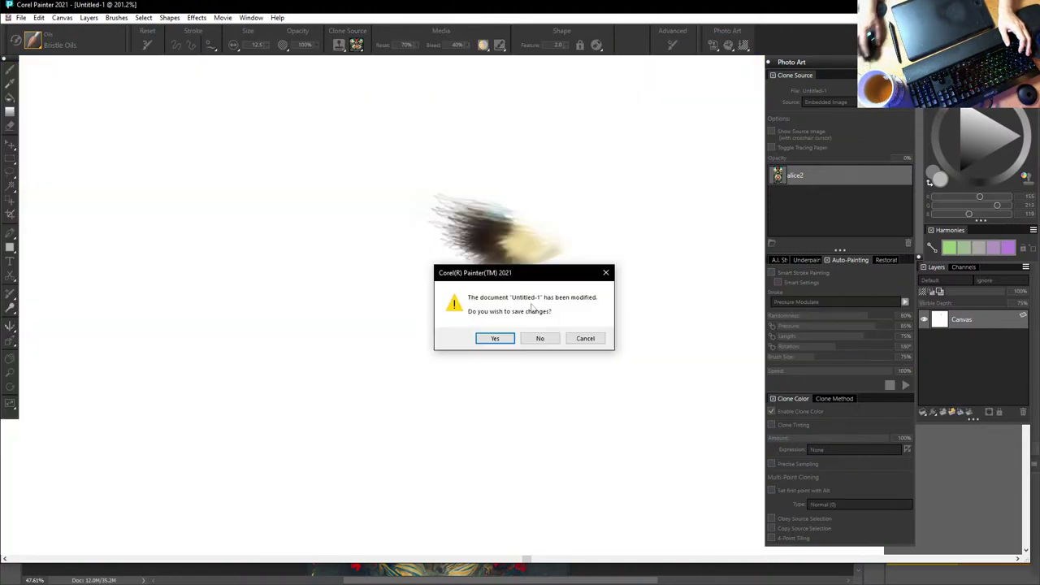
{"action": "left_click", "coordinate": [555, 341]}
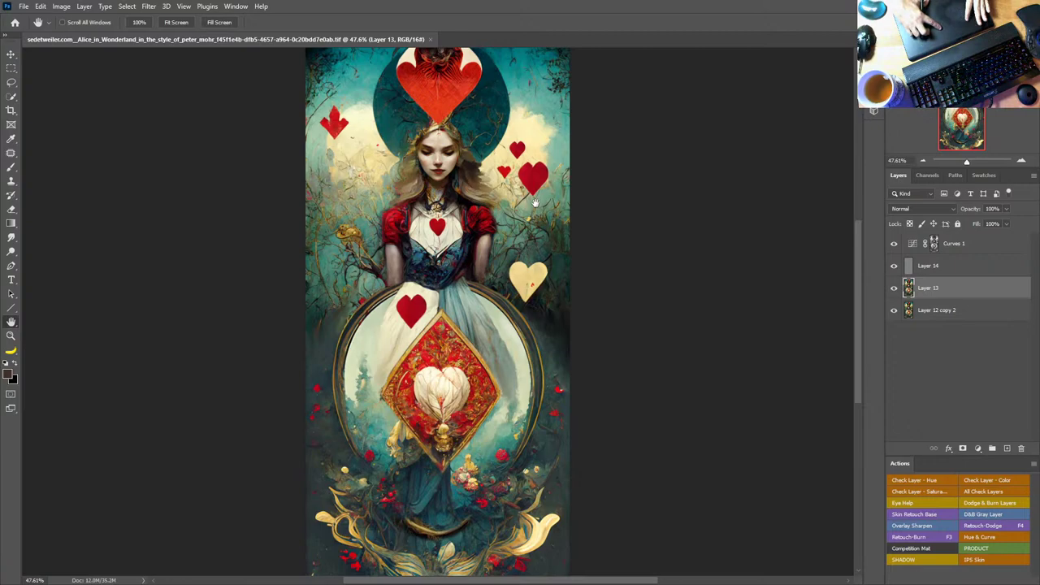
Step: Switch to the Mixer Brush for blending the hair beside the face on Layer 13
{"action": "key", "text": "z"}
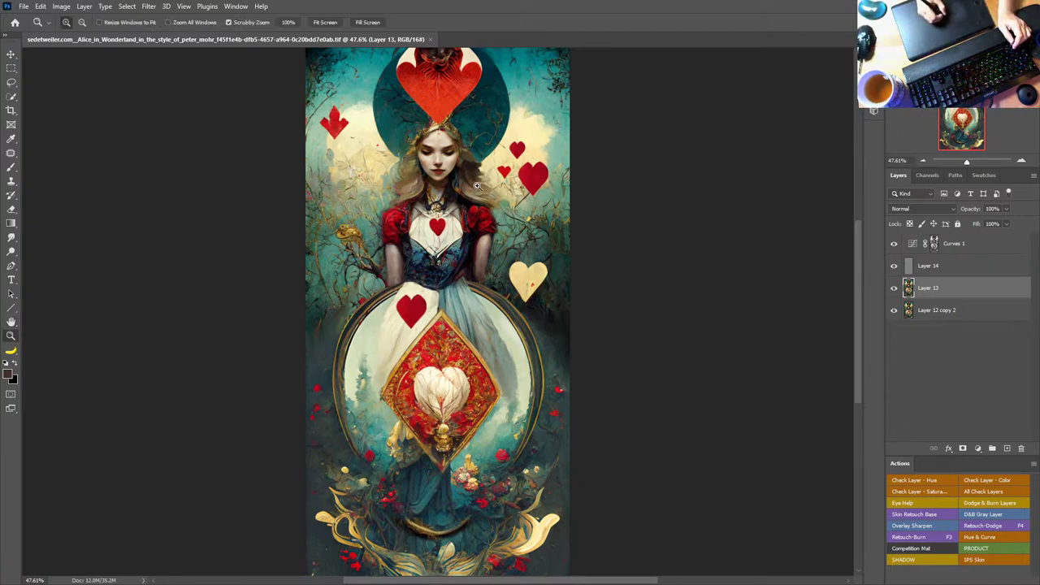
{"action": "left_click_drag", "start_coordinate": [477, 186], "coordinate": [593, 278]}
{"action": "key", "text": "space"}
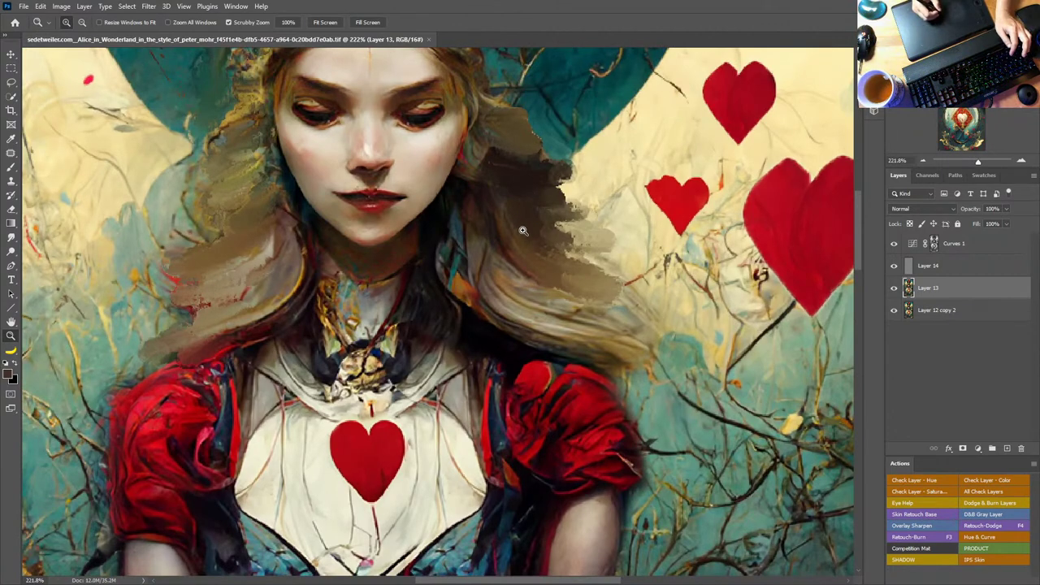
{"action": "key", "text": "s"}
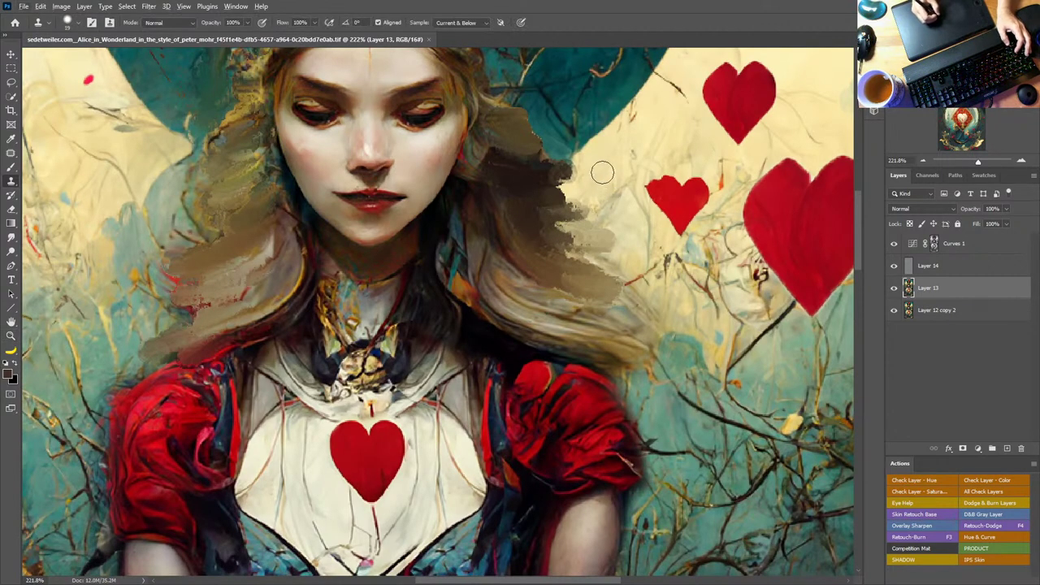
{"action": "left_click", "coordinate": [12, 168]}
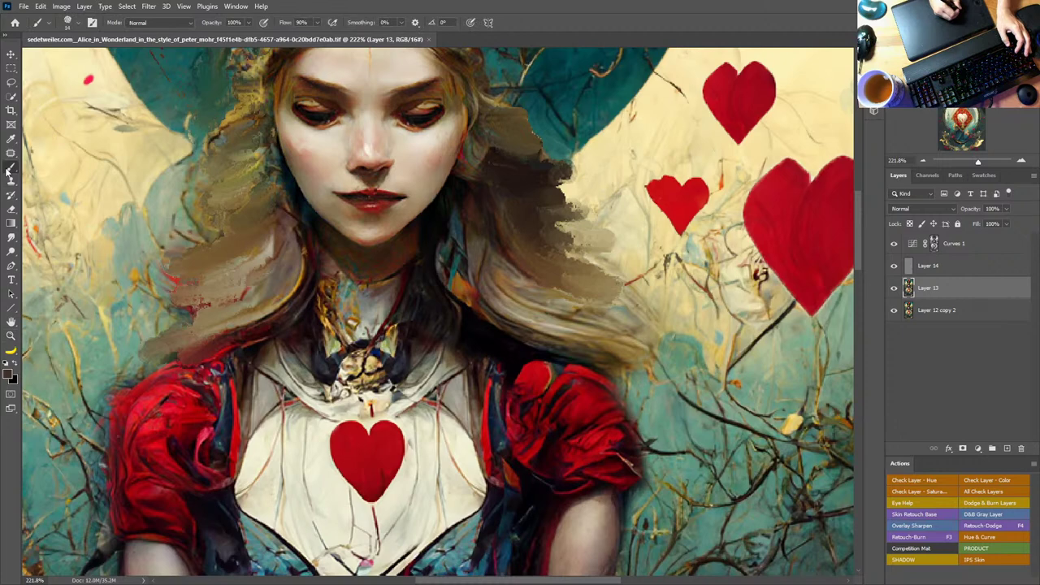
{"action": "left_click", "coordinate": [13, 169]}
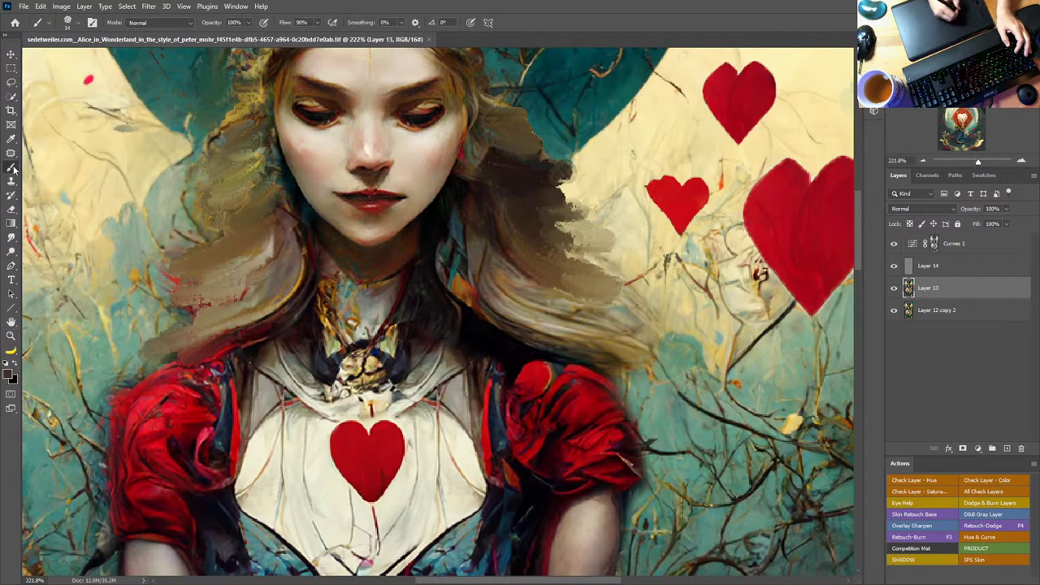
{"action": "right_click", "coordinate": [13, 168]}
{"action": "left_click", "coordinate": [66, 204]}
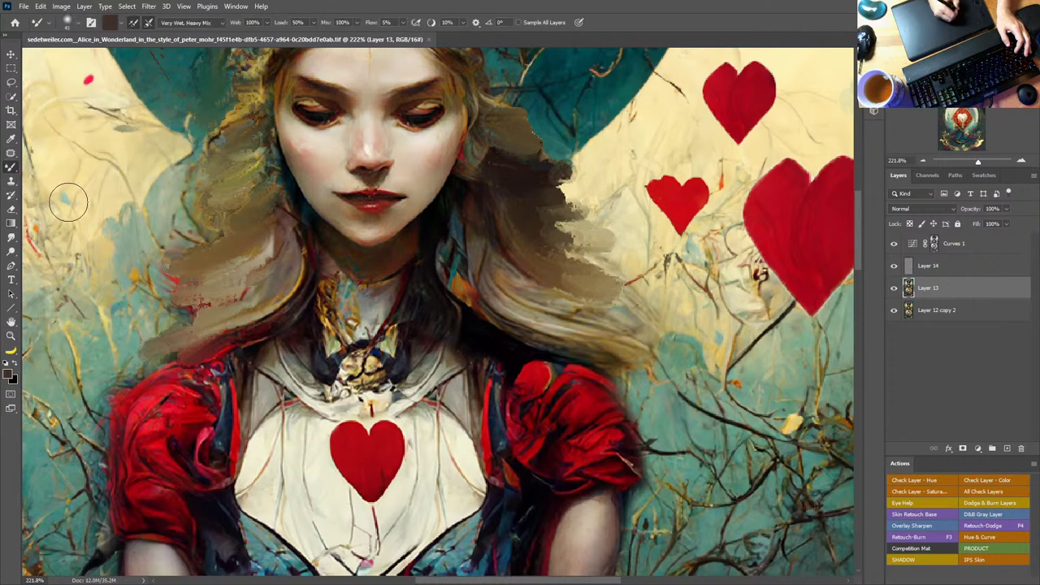
Step: Load the KYLE Bonus Chunky Charcoal brush, reduce it to 20 px, and sample a brown from the hair
{"action": "left_click", "coordinate": [92, 24]}
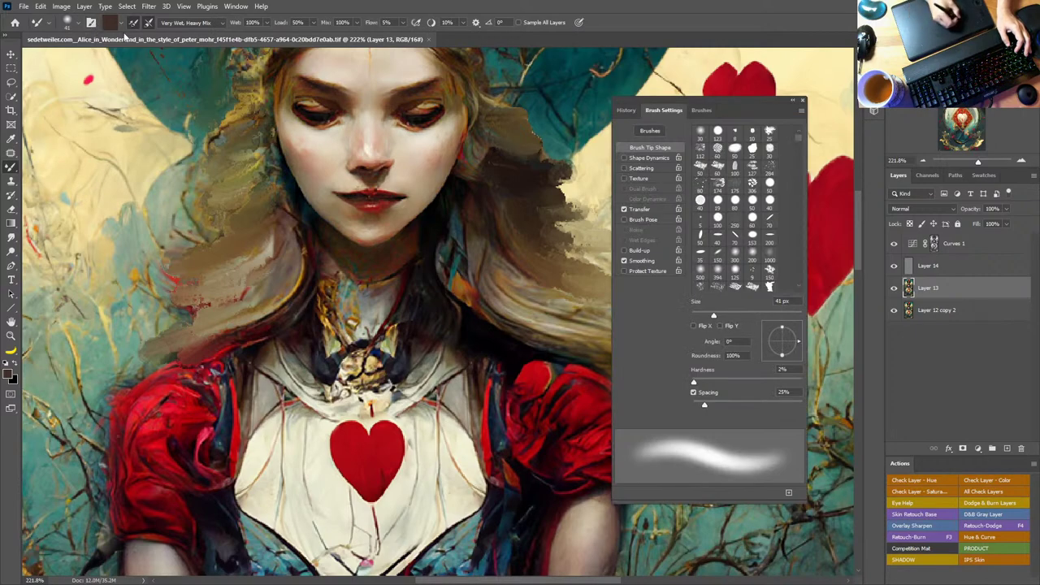
{"action": "left_click", "coordinate": [68, 22]}
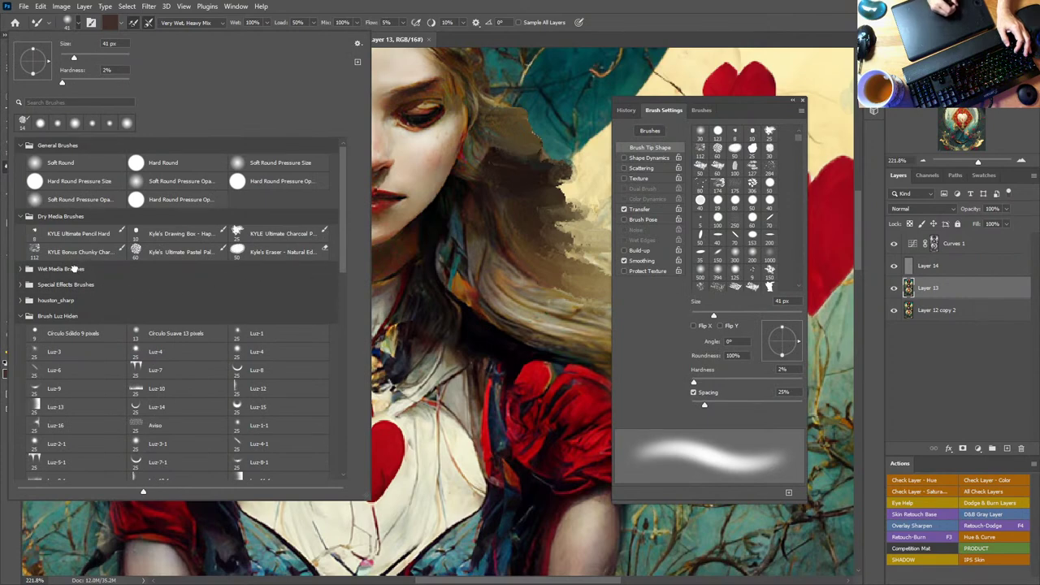
{"action": "left_click", "coordinate": [22, 269]}
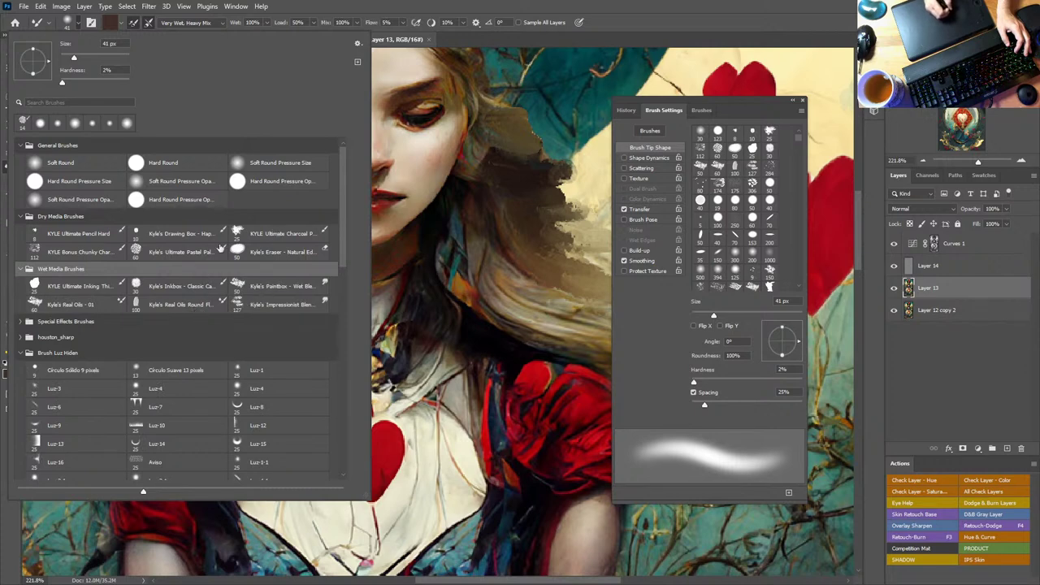
{"action": "left_click", "coordinate": [92, 252]}
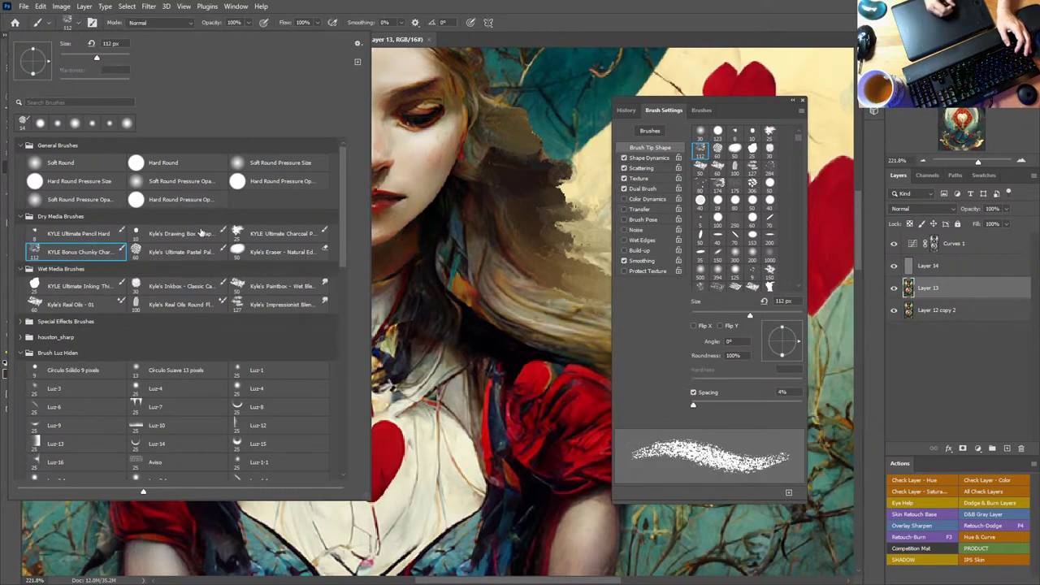
{"action": "left_click", "coordinate": [675, 21]}
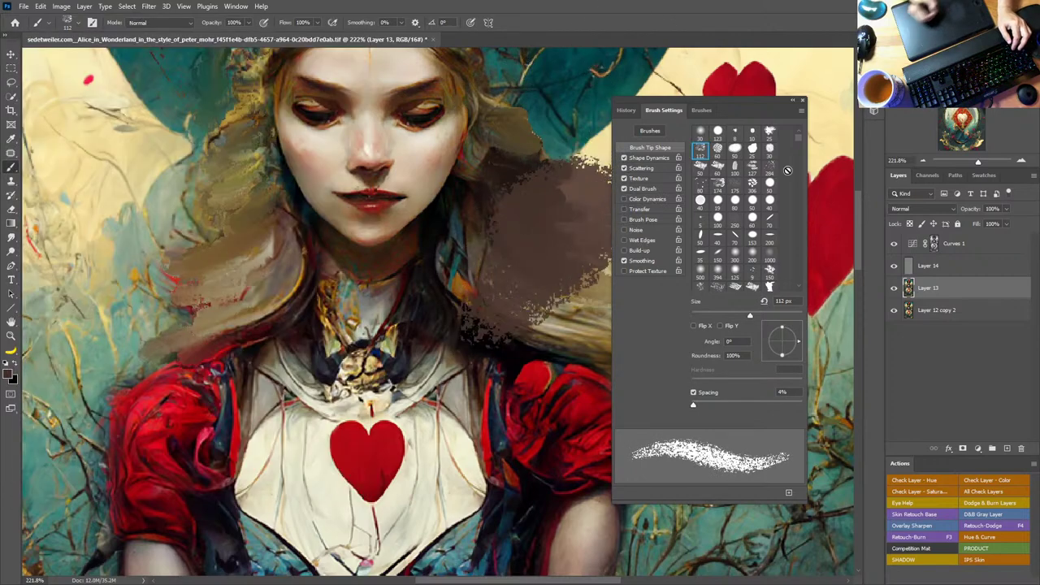
{"action": "key", "text": "F5"}
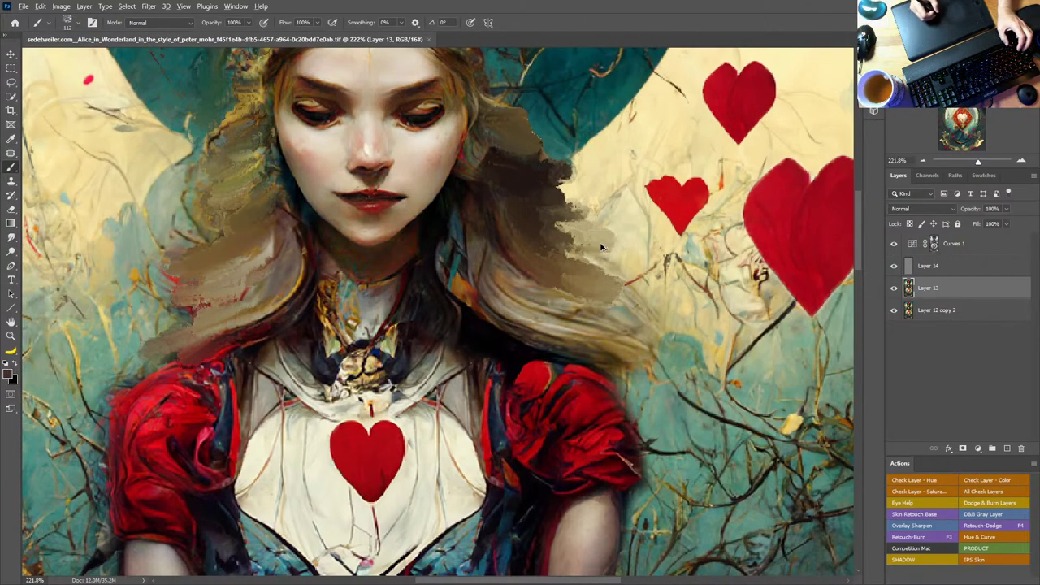
{"action": "left_click_drag", "start_coordinate": [601, 244], "coordinate": [541, 251]}
{"action": "left_click", "coordinate": [576, 247], "text": "alt"}
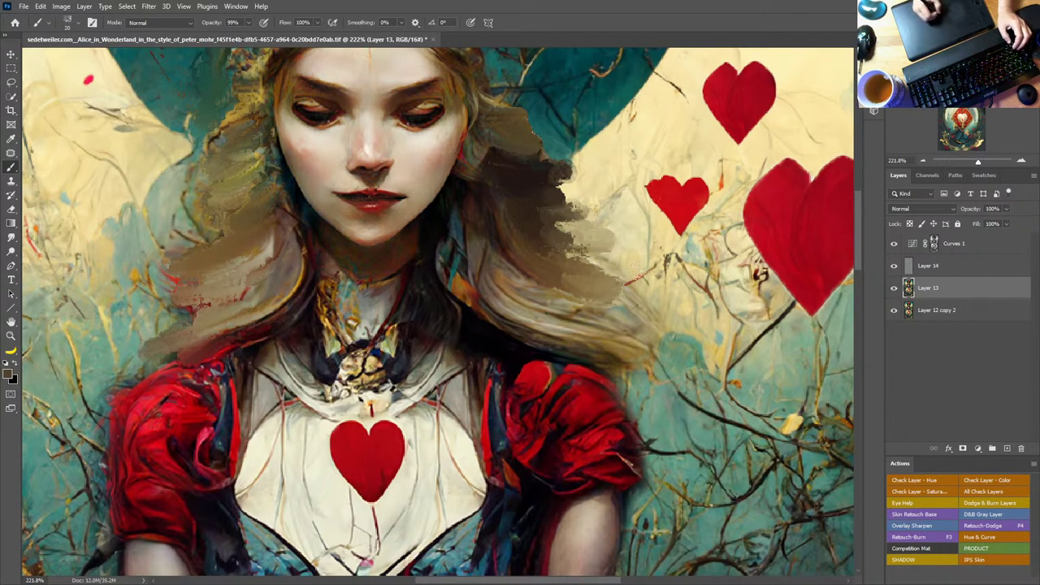
Step: Choose the hair1 brush from the deharme_brushes group
{"action": "right_click", "coordinate": [464, 167]}
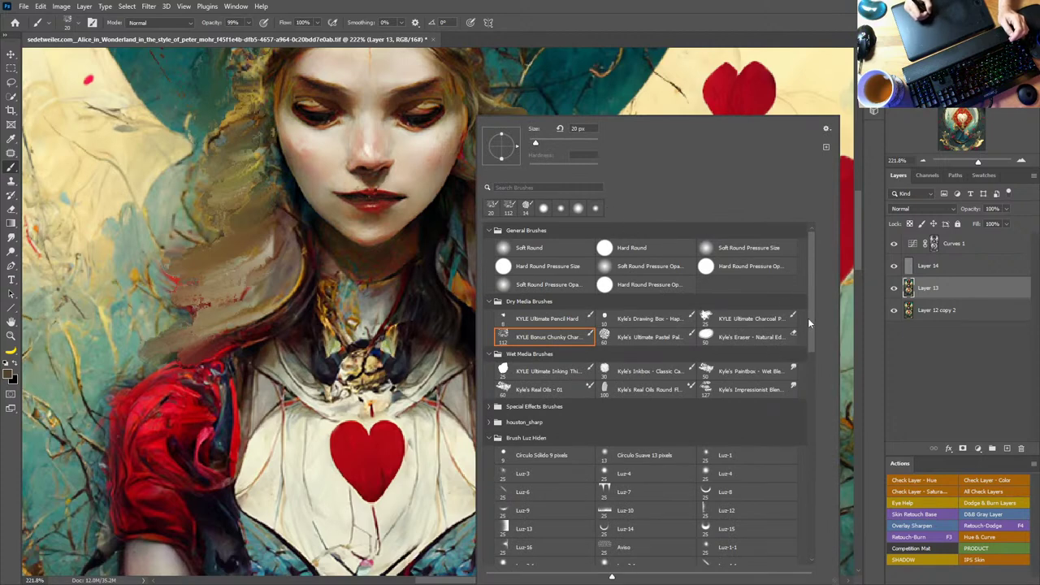
{"action": "mouse_move", "coordinate": [808, 317]}
{"action": "left_mouse_down"}
{"action": "mouse_move", "coordinate": [814, 464]}
{"action": "mouse_move", "coordinate": [813, 451]}
{"action": "left_mouse_up"}
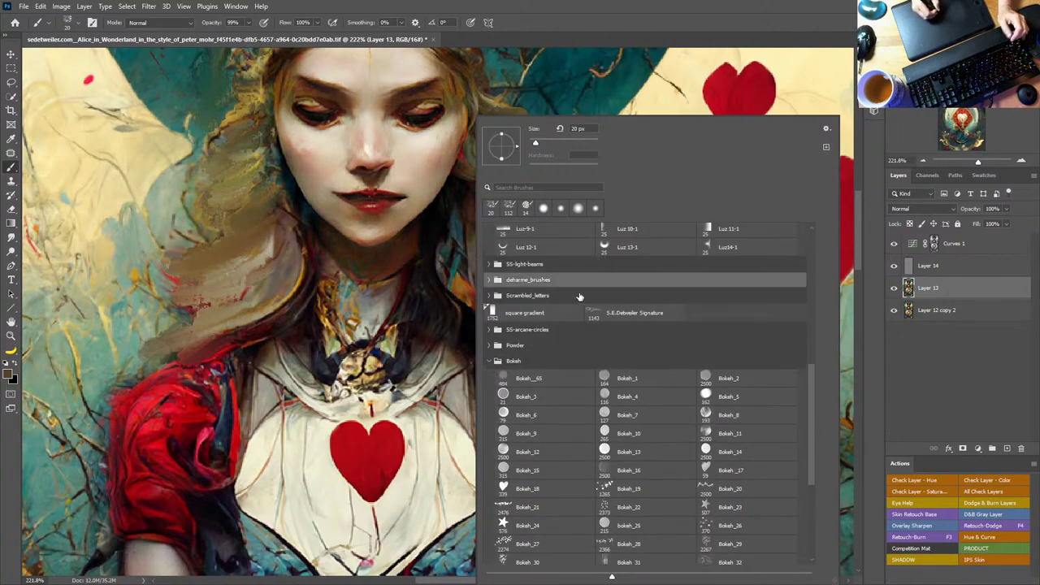
{"action": "left_click", "coordinate": [489, 280]}
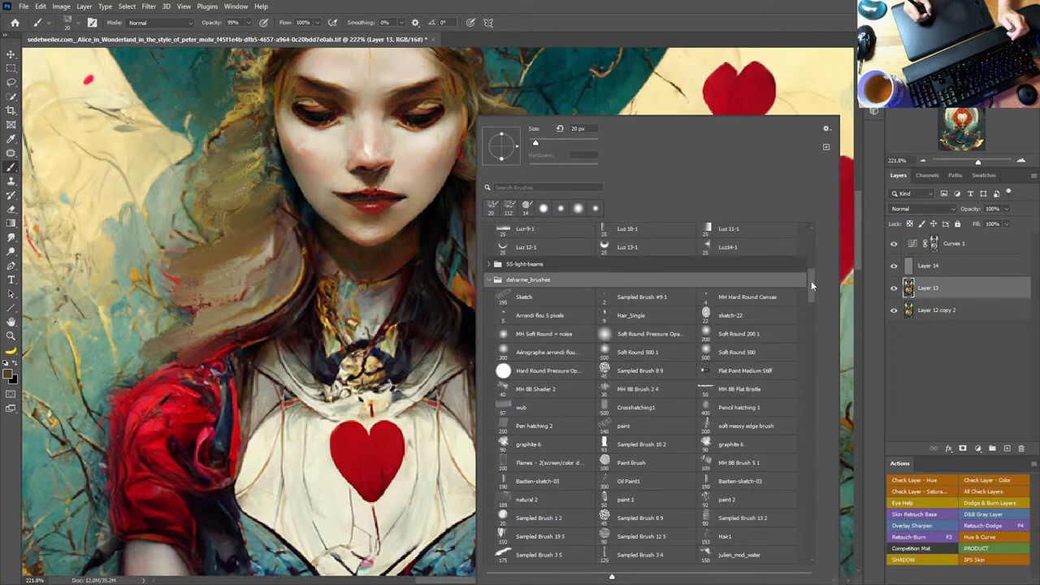
{"action": "left_click_drag", "start_coordinate": [810, 280], "coordinate": [817, 311]}
{"action": "left_click", "coordinate": [650, 420]}
{"action": "left_click", "coordinate": [741, 44]}
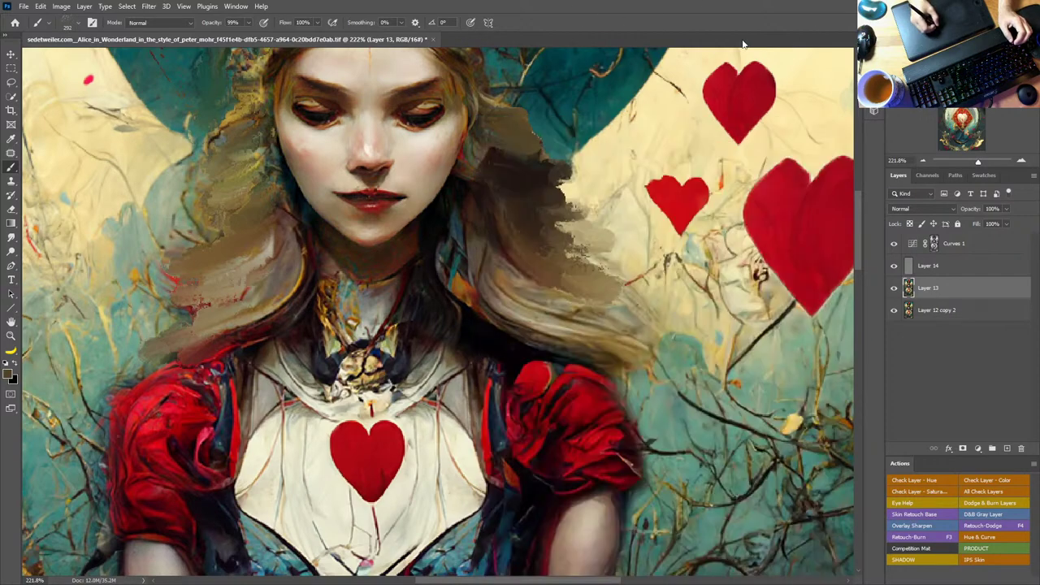
Step: Duplicate Layer 13 and add a new empty layer above Curves 1
{"action": "mouse_move", "coordinate": [596, 242]}
{"action": "left_mouse_down"}
{"action": "mouse_move", "coordinate": [550, 244]}
{"action": "mouse_move", "coordinate": [605, 240]}
{"action": "mouse_move", "coordinate": [545, 264]}
{"action": "mouse_move", "coordinate": [583, 260]}
{"action": "mouse_move", "coordinate": [502, 288]}
{"action": "mouse_move", "coordinate": [600, 259]}
{"action": "left_mouse_up"}
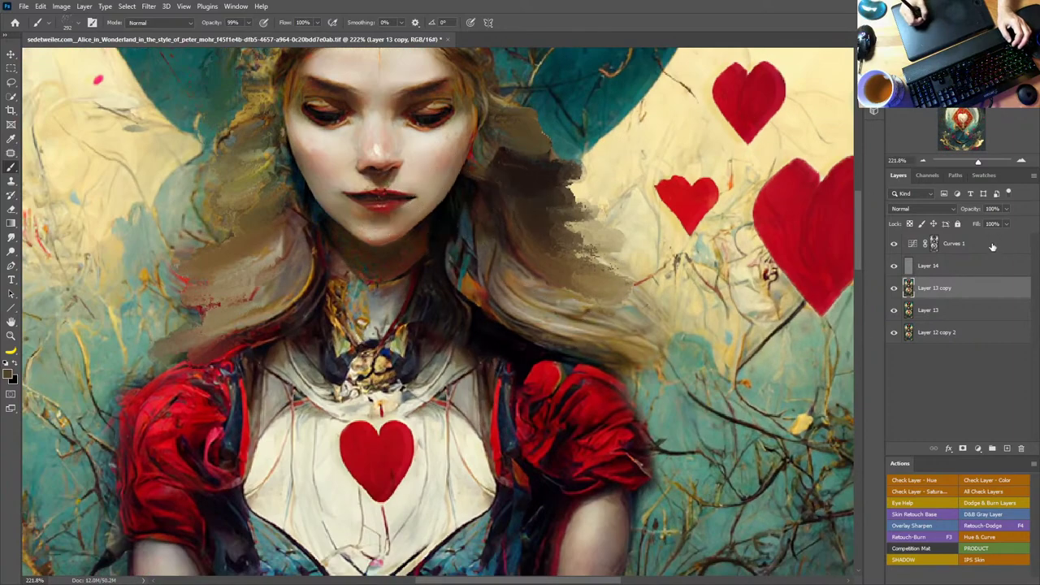
{"action": "left_click", "coordinate": [991, 247]}
{"action": "left_click", "coordinate": [1006, 447]}
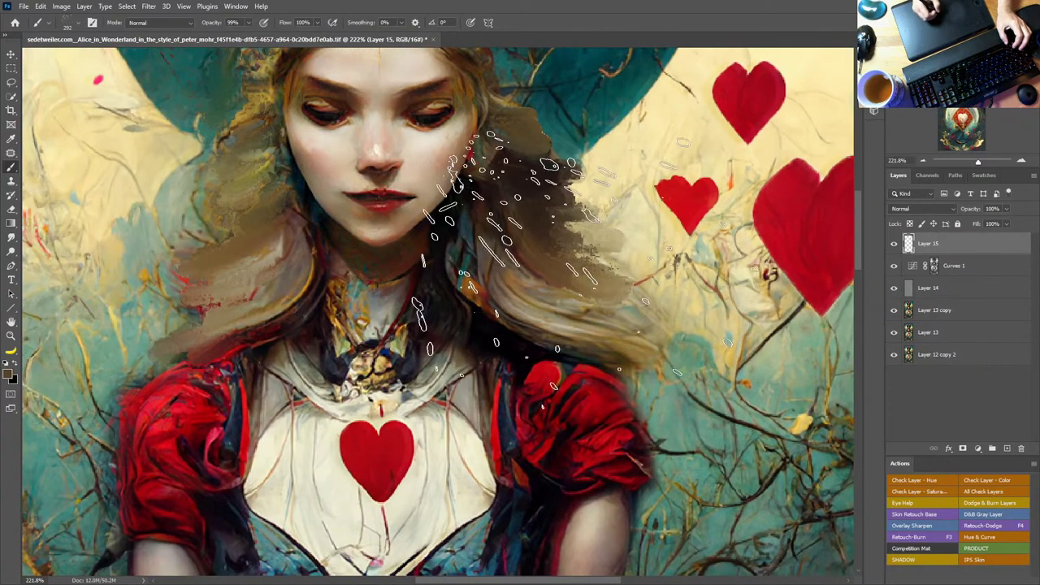
Step: Reduce the hair brush to 25 px and paint sampled brown strands over the hair's ragged outer edge on Layer 15
{"action": "left_click_drag", "start_coordinate": [590, 268], "coordinate": [428, 263]}
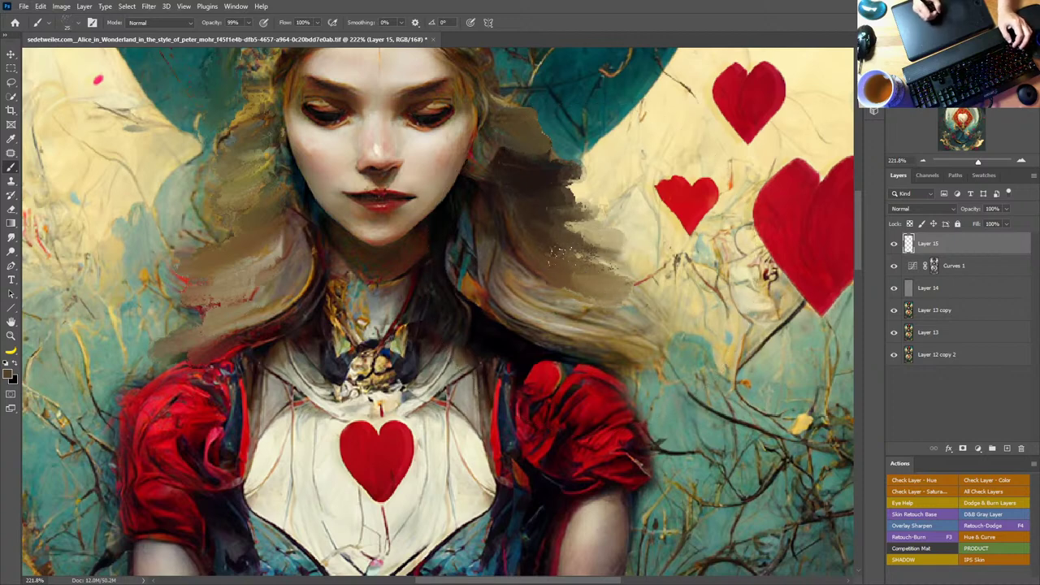
{"action": "left_click", "coordinate": [553, 230], "text": "alt"}
{"action": "left_click_drag", "start_coordinate": [560, 244], "coordinate": [604, 259]}
{"action": "mouse_move", "coordinate": [554, 262]}
{"action": "left_mouse_down"}
{"action": "mouse_move", "coordinate": [615, 285]}
{"action": "mouse_move", "coordinate": [573, 277]}
{"action": "left_mouse_up"}
Step: Sample a tan from the hair and cream from the background, and paint light strands through the lower hair toward the shoulder
{"action": "left_click", "coordinate": [605, 298], "text": "alt"}
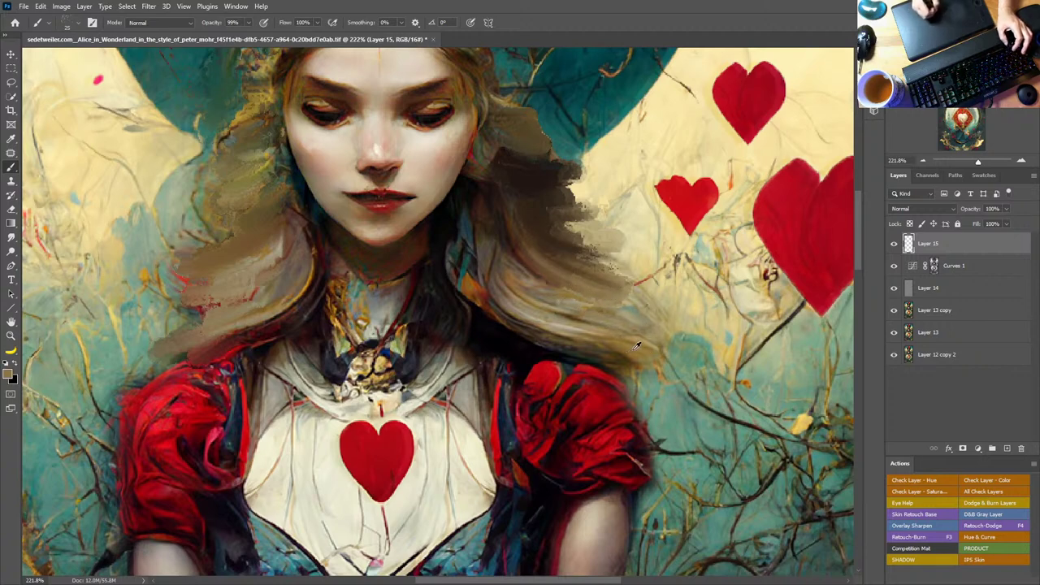
{"action": "left_click", "coordinate": [643, 251], "text": "alt"}
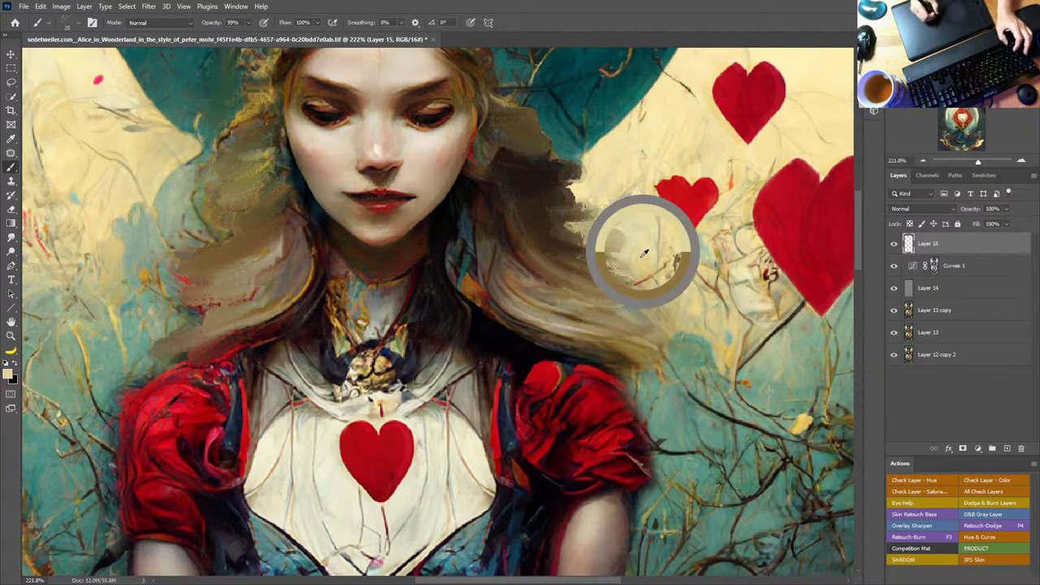
{"action": "left_click_drag", "start_coordinate": [559, 301], "coordinate": [659, 348]}
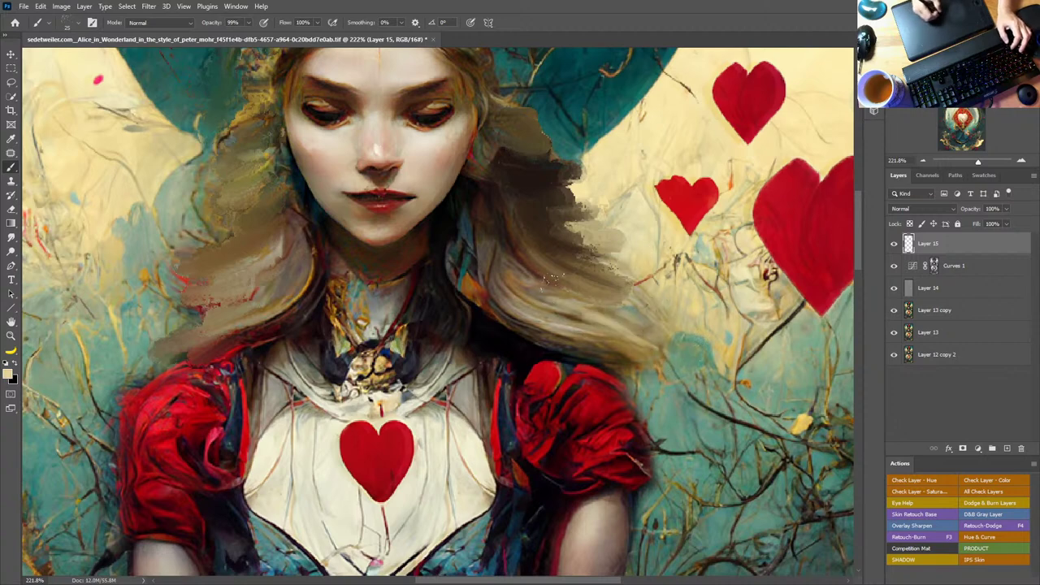
{"action": "left_click_drag", "start_coordinate": [537, 281], "coordinate": [650, 349]}
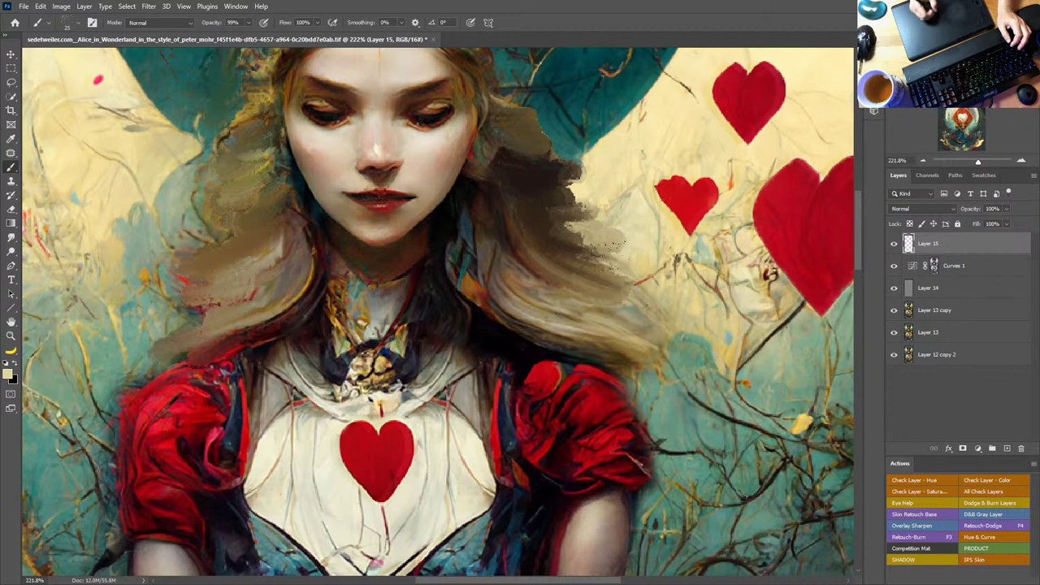
Step: Try long cream strands running from the dark hair beside the face down to the hair tips
{"action": "mouse_move", "coordinate": [523, 220]}
{"action": "left_mouse_down"}
{"action": "mouse_move", "coordinate": [570, 277]}
{"action": "mouse_move", "coordinate": [663, 309]}
{"action": "left_mouse_up"}
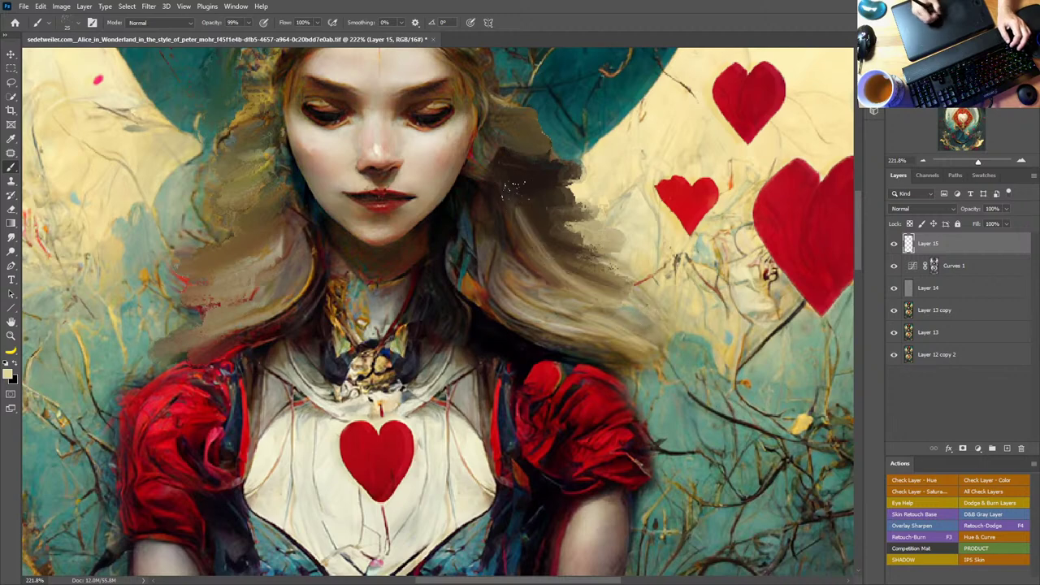
{"action": "key", "text": "ctrl+z"}
{"action": "mouse_move", "coordinate": [496, 186]}
{"action": "left_mouse_down"}
{"action": "mouse_move", "coordinate": [557, 279]}
{"action": "mouse_move", "coordinate": [662, 326]}
{"action": "left_mouse_up"}
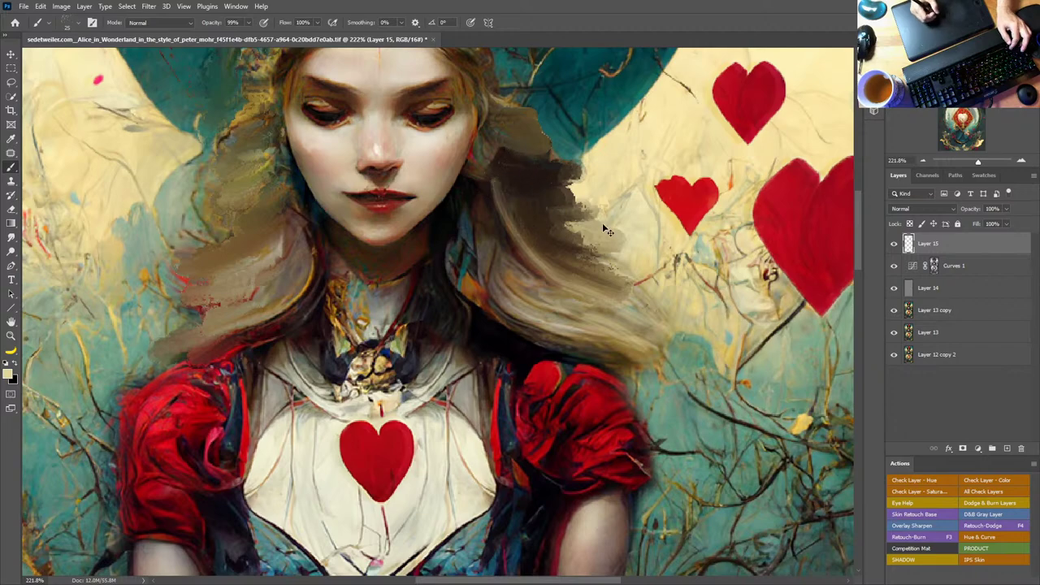
{"action": "key", "text": "ctrl+z"}
Step: Turn on pen pressure for brush size and paint strands in a sampled skin tone into the hair beside the cheek
{"action": "right_click", "coordinate": [757, 127]}
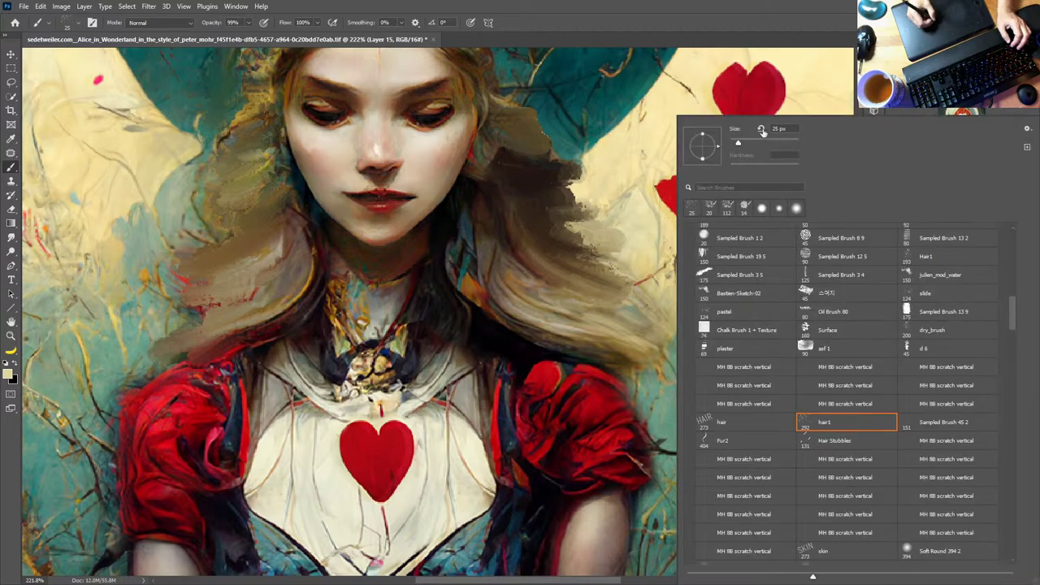
{"action": "left_click", "coordinate": [585, 31]}
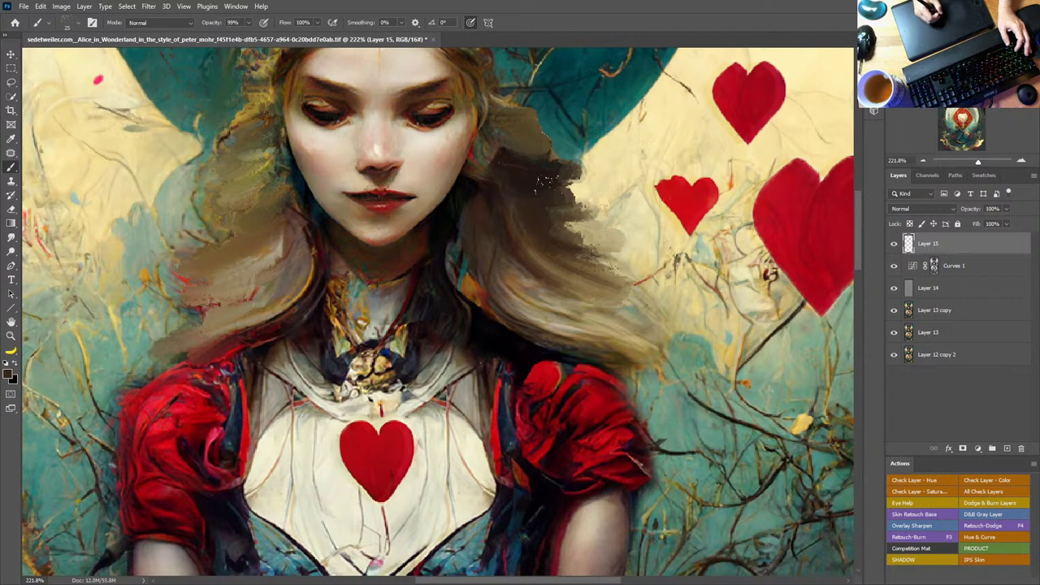
{"action": "left_click", "coordinate": [507, 138], "text": "alt"}
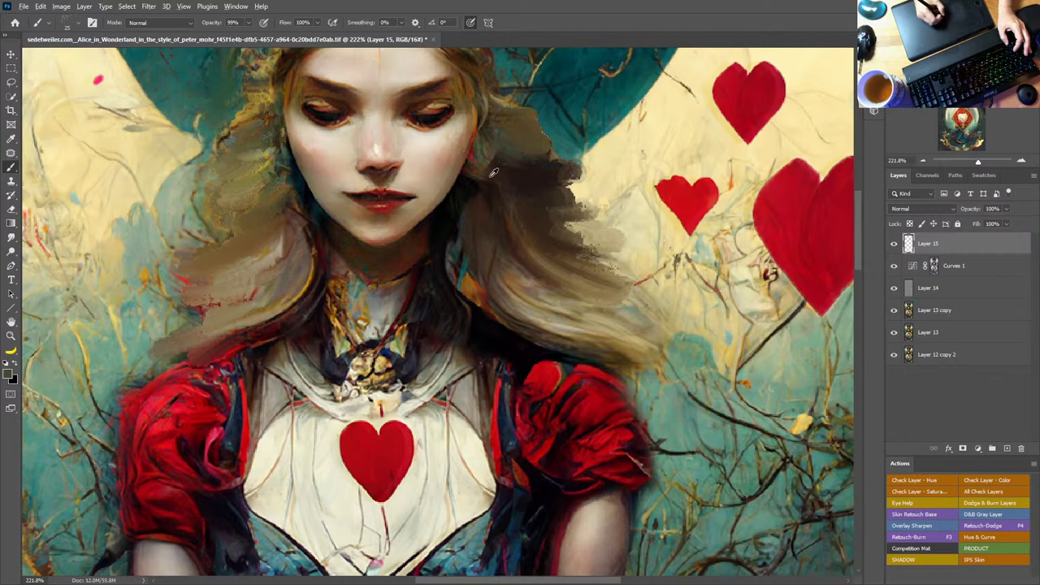
{"action": "left_click", "coordinate": [449, 143], "text": "alt"}
{"action": "left_click_drag", "start_coordinate": [479, 135], "coordinate": [532, 171]}
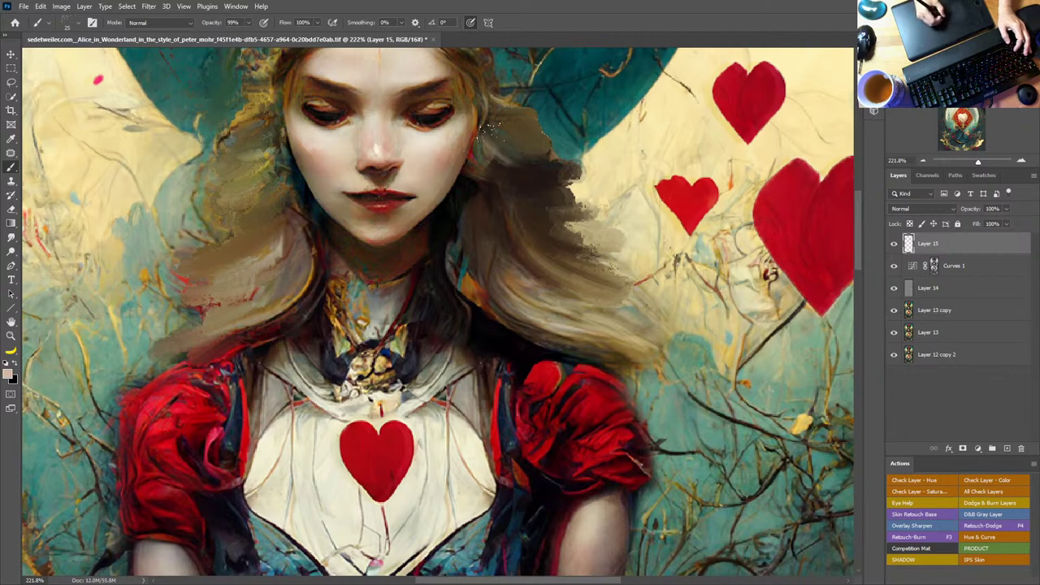
Step: Sample olive and golden-brown hair tones and paint strands from the temple down into the dark hair
{"action": "left_click", "coordinate": [275, 183], "text": "alt"}
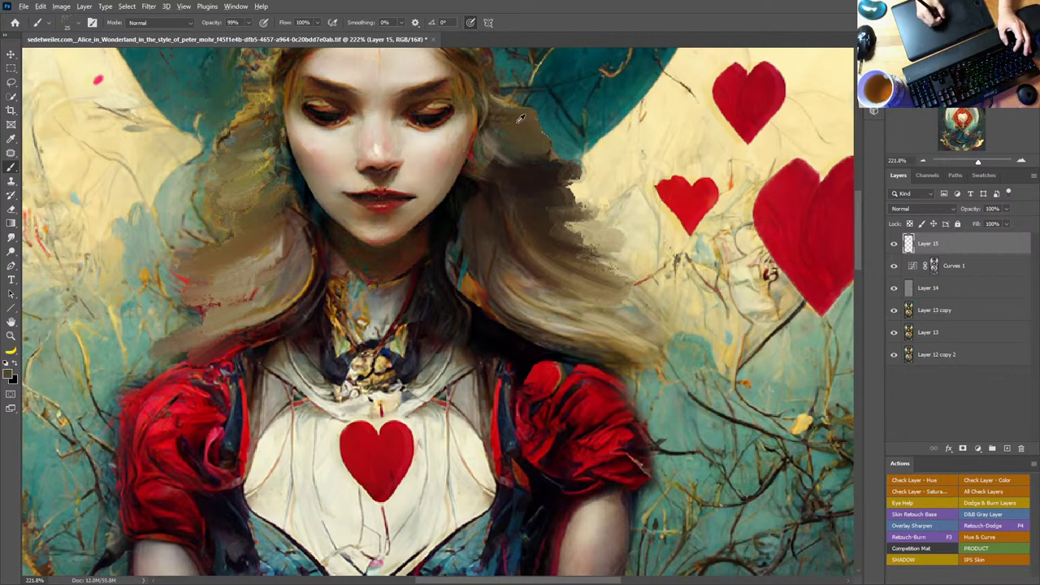
{"action": "left_click", "coordinate": [489, 97], "text": "alt"}
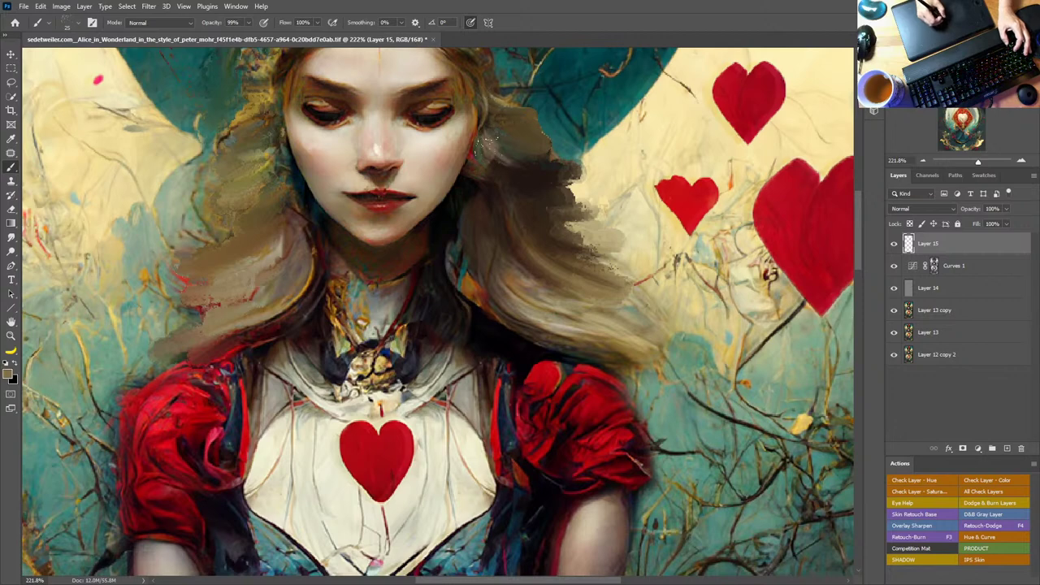
{"action": "mouse_move", "coordinate": [486, 105]}
{"action": "left_mouse_down"}
{"action": "mouse_move", "coordinate": [494, 154]}
{"action": "mouse_move", "coordinate": [495, 85]}
{"action": "mouse_move", "coordinate": [480, 155]}
{"action": "mouse_move", "coordinate": [487, 91]}
{"action": "left_mouse_up"}
{"action": "mouse_move", "coordinate": [503, 155]}
{"action": "left_mouse_down"}
{"action": "mouse_move", "coordinate": [493, 148]}
{"action": "mouse_move", "coordinate": [487, 180]}
{"action": "mouse_move", "coordinate": [515, 218]}
{"action": "left_mouse_up"}
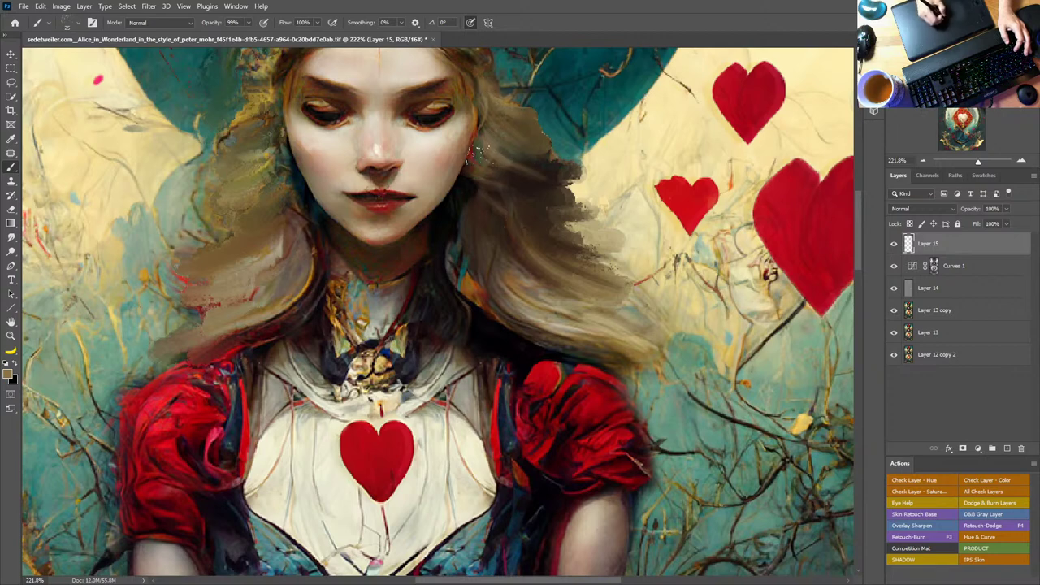
Step: Undo the last four brush strokes on the hair
{"action": "key", "text": "ctrl+z"}
{"action": "key", "text": "ctrl+z"}
{"action": "key", "text": "ctrl+z"}
{"action": "key", "text": "ctrl+z"}
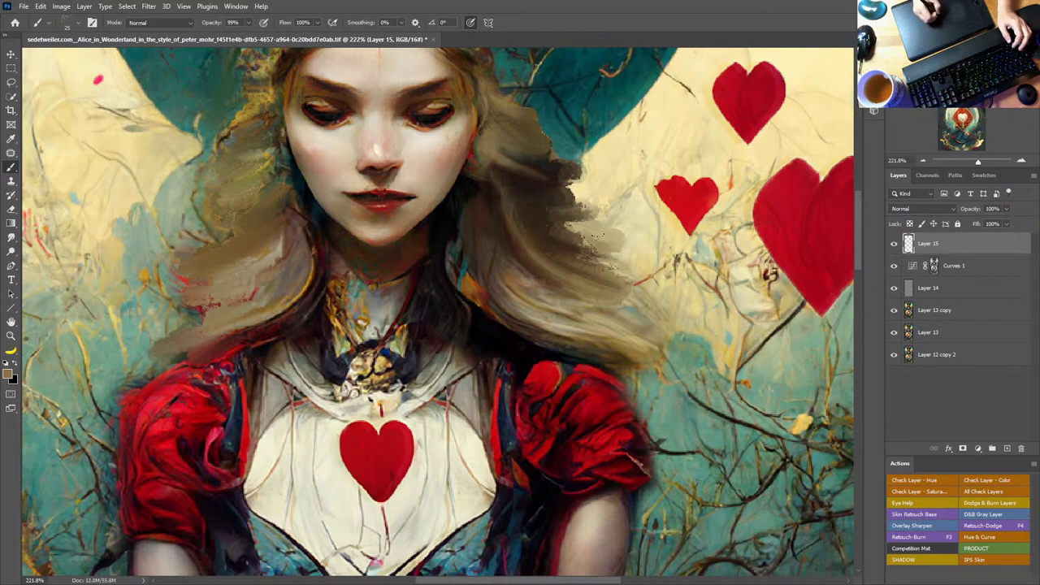
Step: Refine the ragged outer edge of the hair with sampled cream background, and sample dark and mid browns to blend the strands inside it
{"action": "left_click", "coordinate": [620, 197], "text": "alt"}
{"action": "mouse_move", "coordinate": [605, 221]}
{"action": "left_mouse_down"}
{"action": "mouse_move", "coordinate": [579, 231]}
{"action": "mouse_move", "coordinate": [619, 263]}
{"action": "mouse_move", "coordinate": [603, 262]}
{"action": "left_mouse_up"}
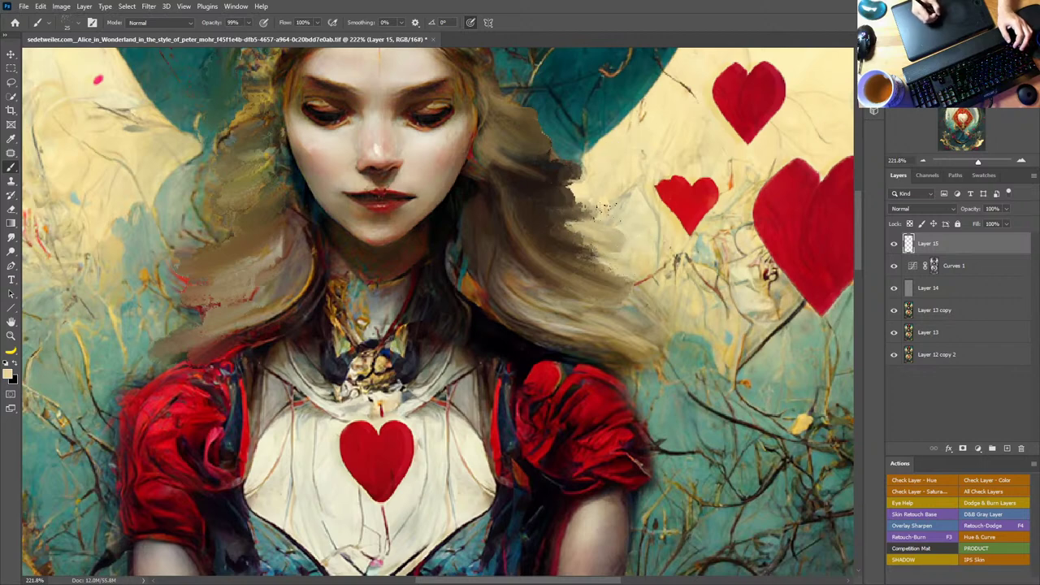
{"action": "mouse_move", "coordinate": [600, 209]}
{"action": "left_mouse_down"}
{"action": "mouse_move", "coordinate": [555, 170]}
{"action": "mouse_move", "coordinate": [601, 177]}
{"action": "mouse_move", "coordinate": [551, 153]}
{"action": "mouse_move", "coordinate": [565, 169]}
{"action": "mouse_move", "coordinate": [549, 167]}
{"action": "mouse_move", "coordinate": [587, 186]}
{"action": "left_mouse_up"}
{"action": "left_click", "coordinate": [562, 172], "text": "alt"}
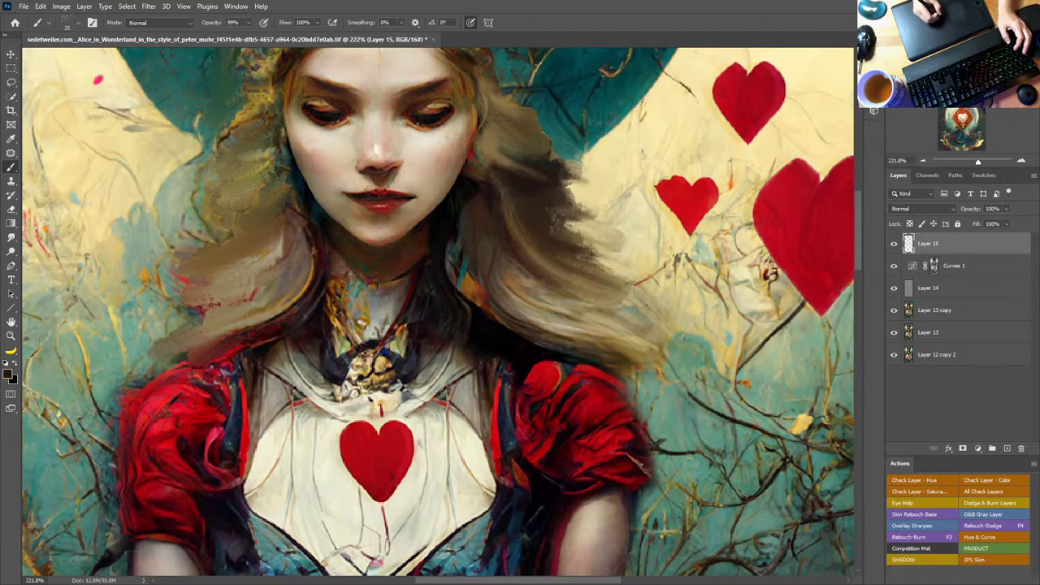
{"action": "left_click", "coordinate": [544, 255], "text": "alt"}
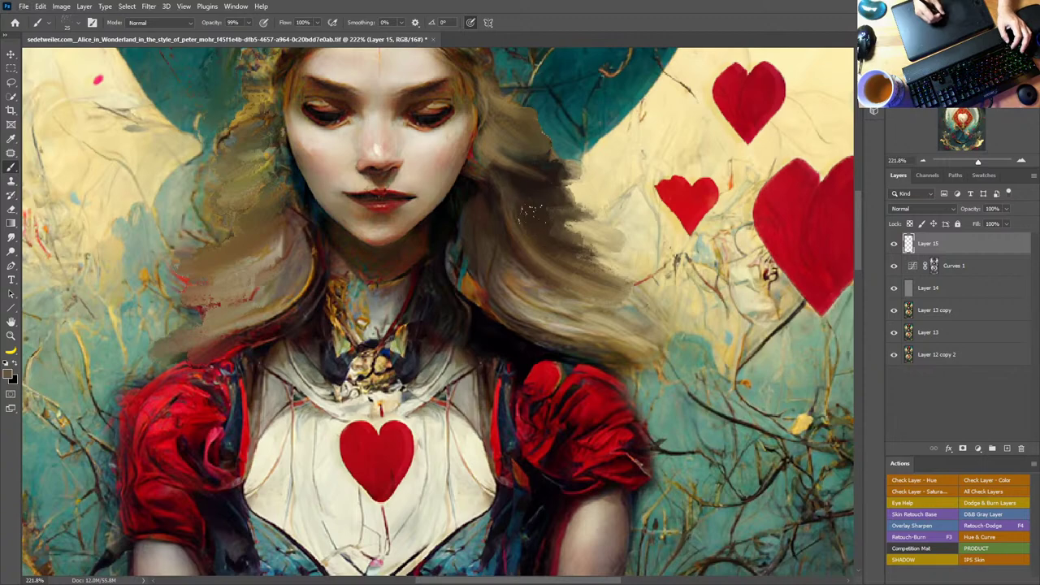
Step: Sample brown and pale beige hair tones and paint strands over the olive patches below the temple on the opposite side of the face
{"action": "left_click_drag", "start_coordinate": [517, 262], "coordinate": [755, 322]}
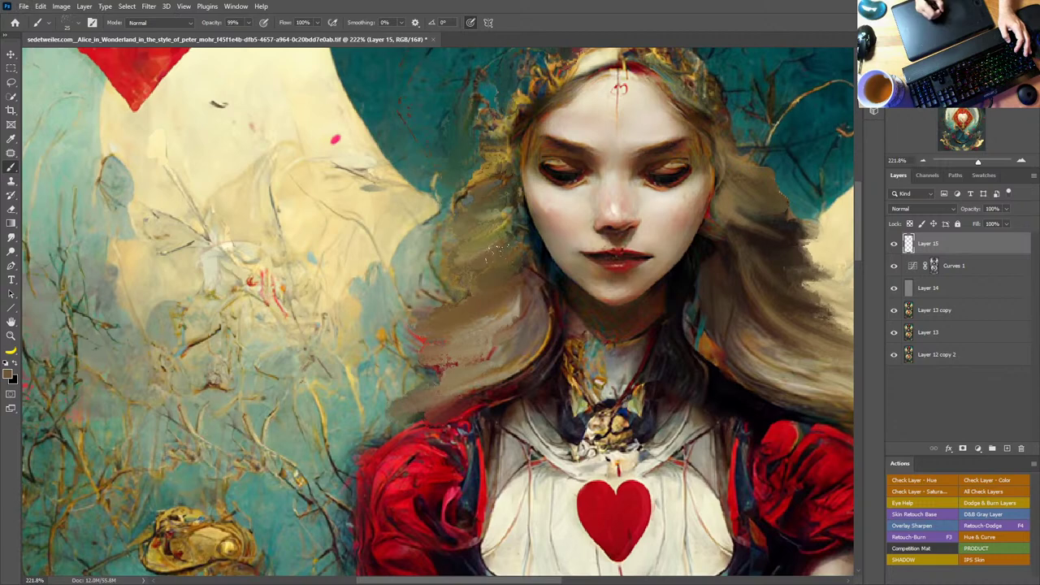
{"action": "left_click", "coordinate": [489, 335], "text": "alt"}
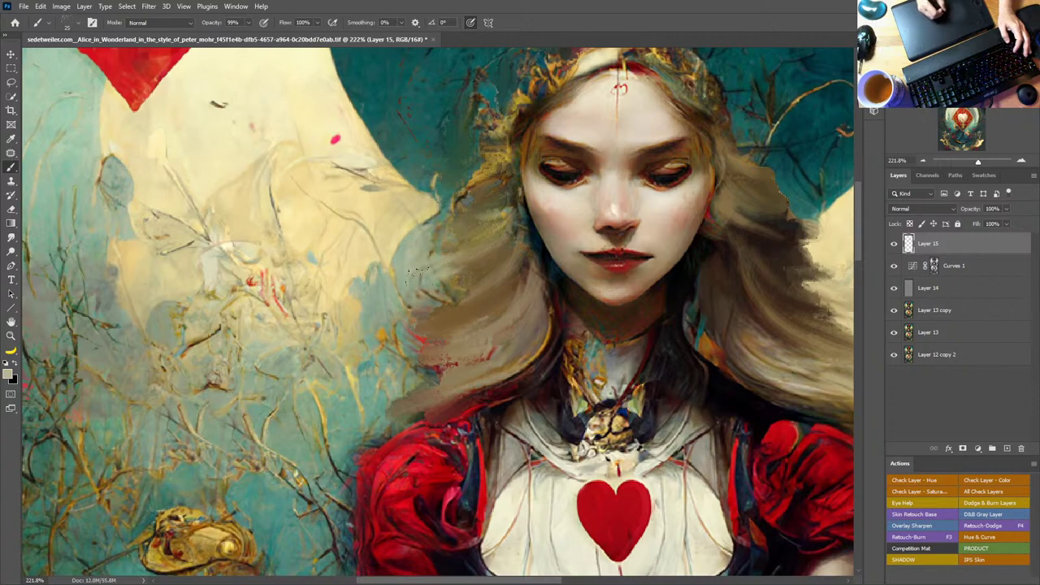
{"action": "left_click_drag", "start_coordinate": [595, 342], "coordinate": [639, 265]}
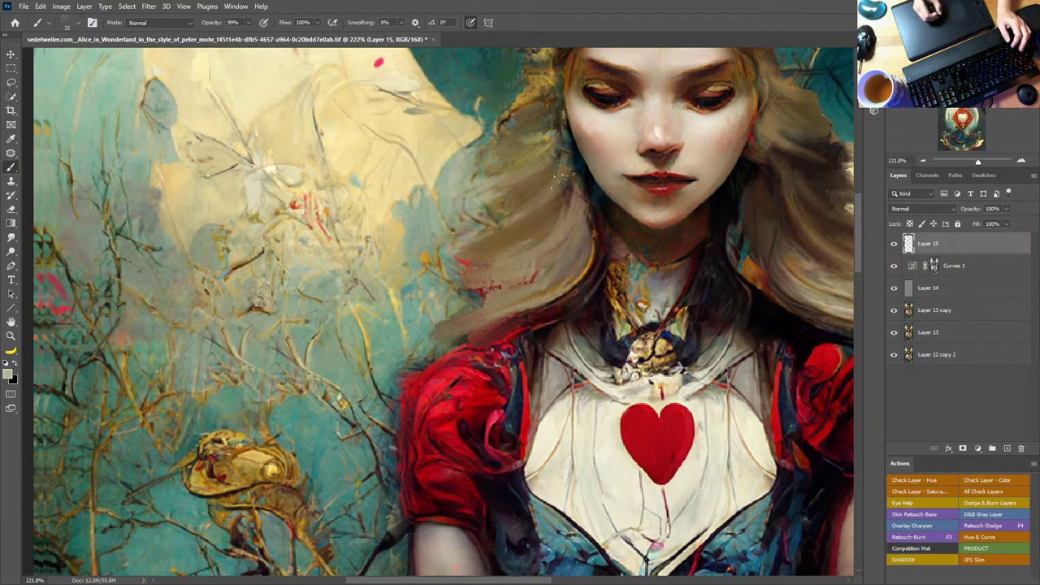
{"action": "left_click_drag", "start_coordinate": [535, 283], "coordinate": [333, 411]}
{"action": "key", "text": "z"}
{"action": "left_click_drag", "start_coordinate": [557, 346], "coordinate": [460, 362]}
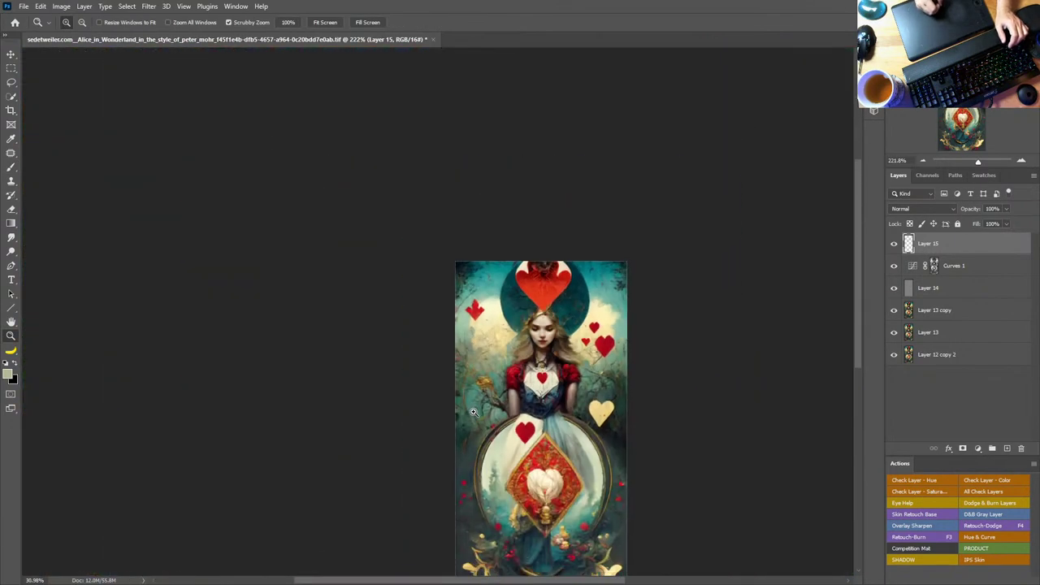
{"action": "mouse_move", "coordinate": [552, 351]}
{"action": "left_mouse_down"}
{"action": "mouse_move", "coordinate": [584, 352]}
{"action": "mouse_move", "coordinate": [612, 328]}
{"action": "left_mouse_up"}
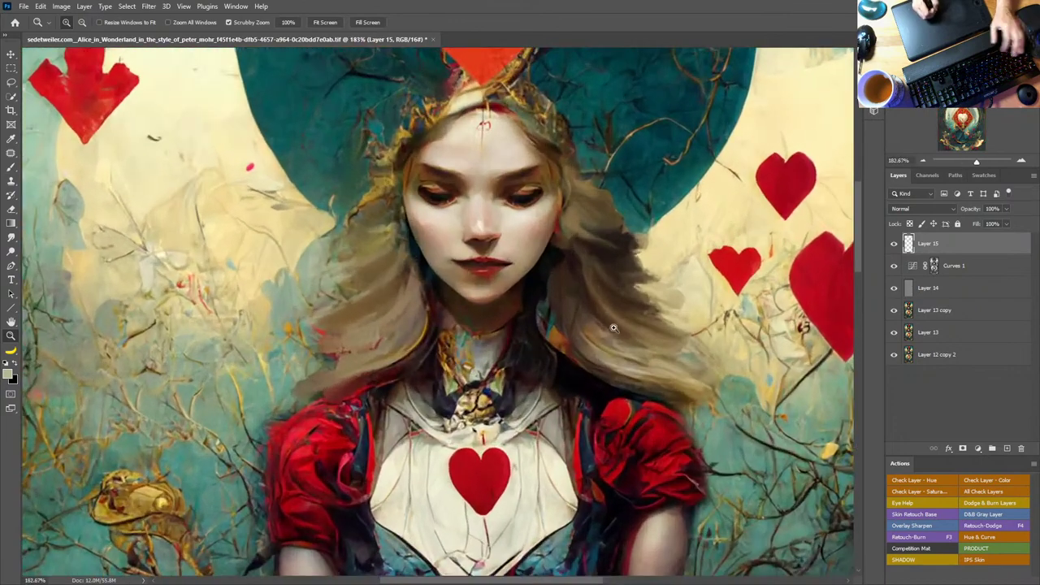
Step: Sample a near-black tone and a pale beige hair tone and paint shadows and strands into the hair beside the jaw
{"action": "key", "text": "b"}
{"action": "left_click", "coordinate": [551, 288], "text": "alt"}
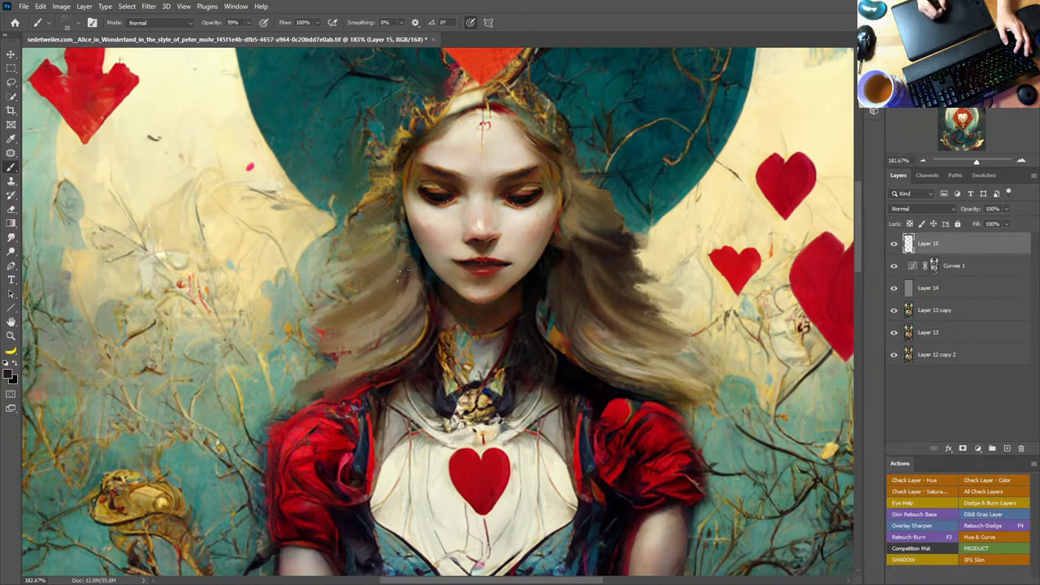
{"action": "left_click_drag", "start_coordinate": [461, 297], "coordinate": [525, 295]}
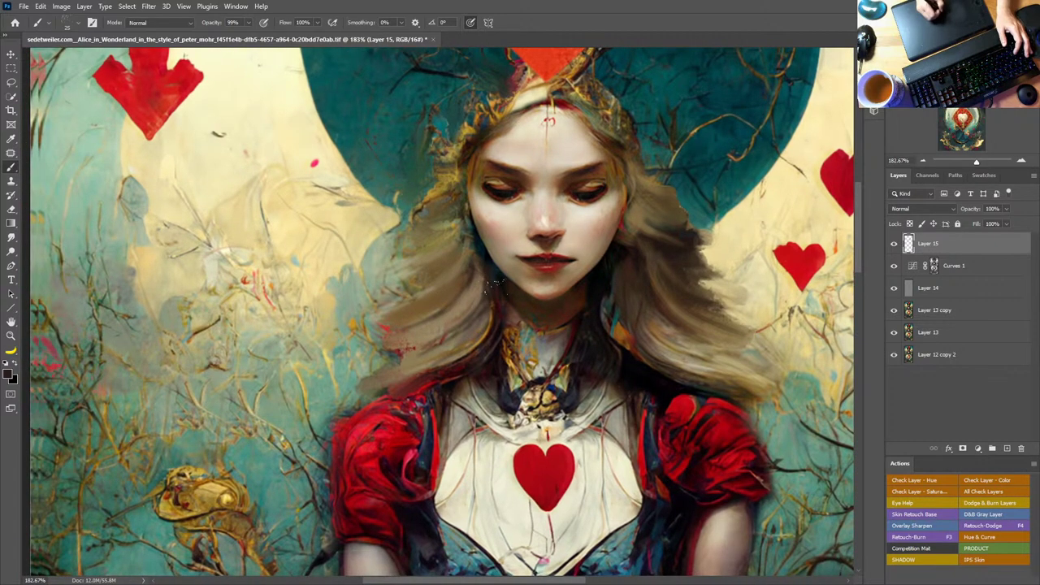
{"action": "left_click", "coordinate": [645, 219], "text": "alt"}
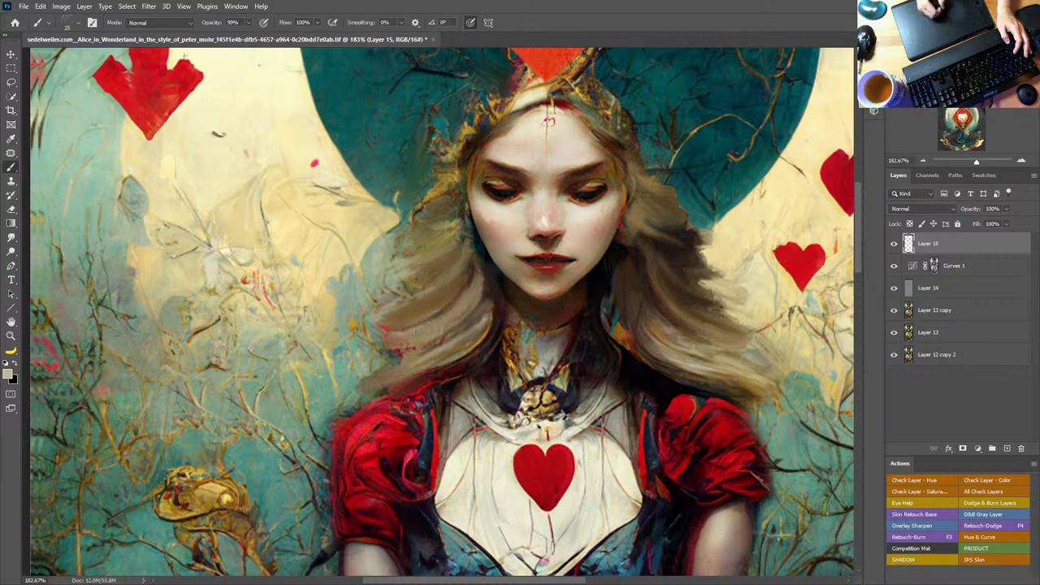
Step: Set the brush flow to 45% and paint the inner edge of the hair beside the neck with a sampled near-black tone
{"action": "key", "text": "z"}
{"action": "left_click_drag", "start_coordinate": [621, 350], "coordinate": [528, 351]}
{"action": "left_click_drag", "start_coordinate": [608, 392], "coordinate": [534, 327]}
{"action": "left_click_drag", "start_coordinate": [550, 277], "coordinate": [634, 281]}
{"action": "left_click_drag", "start_coordinate": [360, 226], "coordinate": [378, 223]}
{"action": "key", "text": "b"}
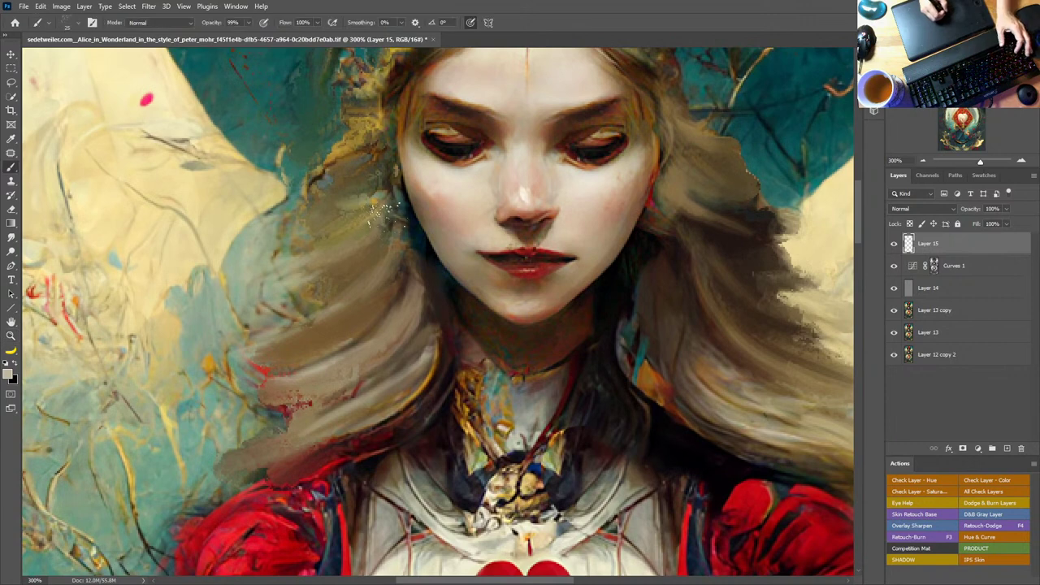
{"action": "left_click_drag", "start_coordinate": [457, 239], "coordinate": [601, 236]}
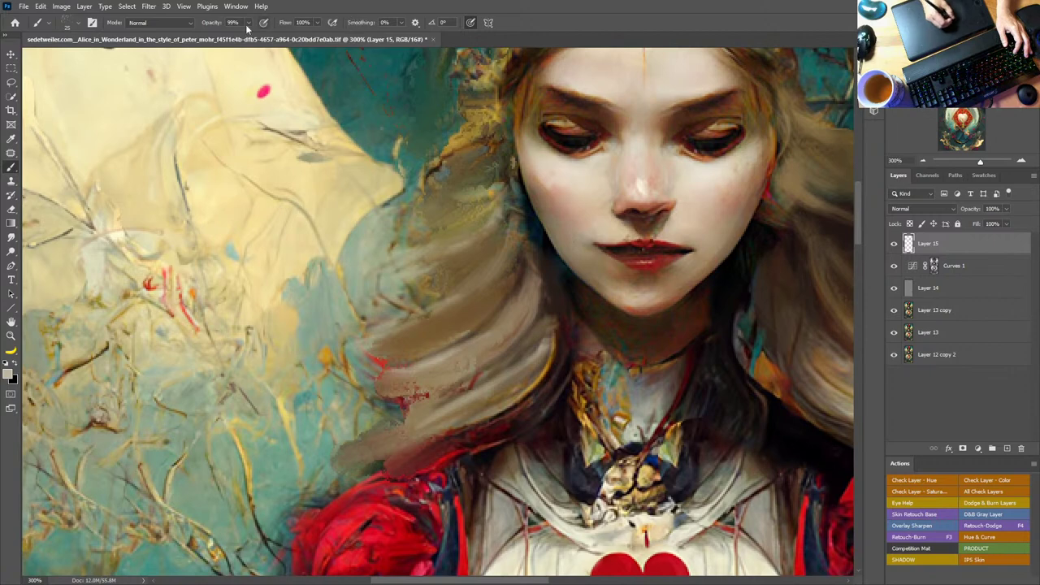
{"action": "left_click_drag", "start_coordinate": [285, 24], "coordinate": [96, 64]}
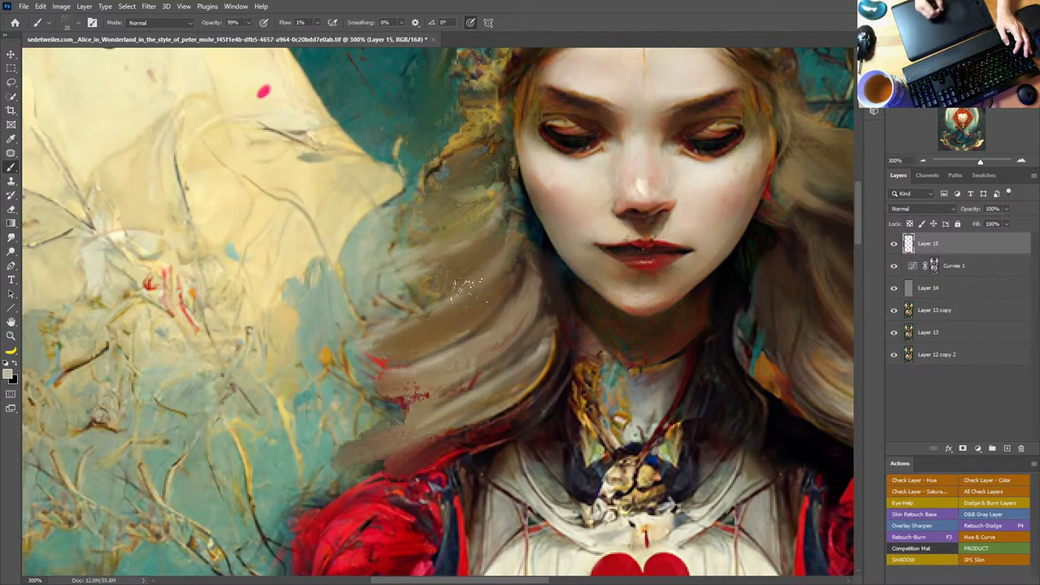
{"action": "left_click", "coordinate": [581, 311], "text": "alt"}
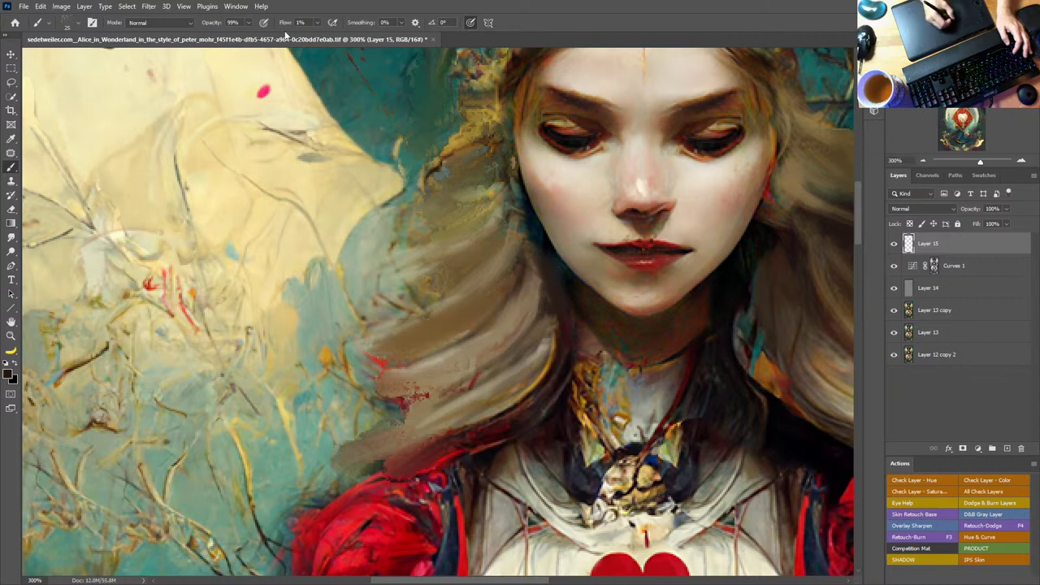
{"action": "left_click_drag", "start_coordinate": [284, 23], "coordinate": [319, 23]}
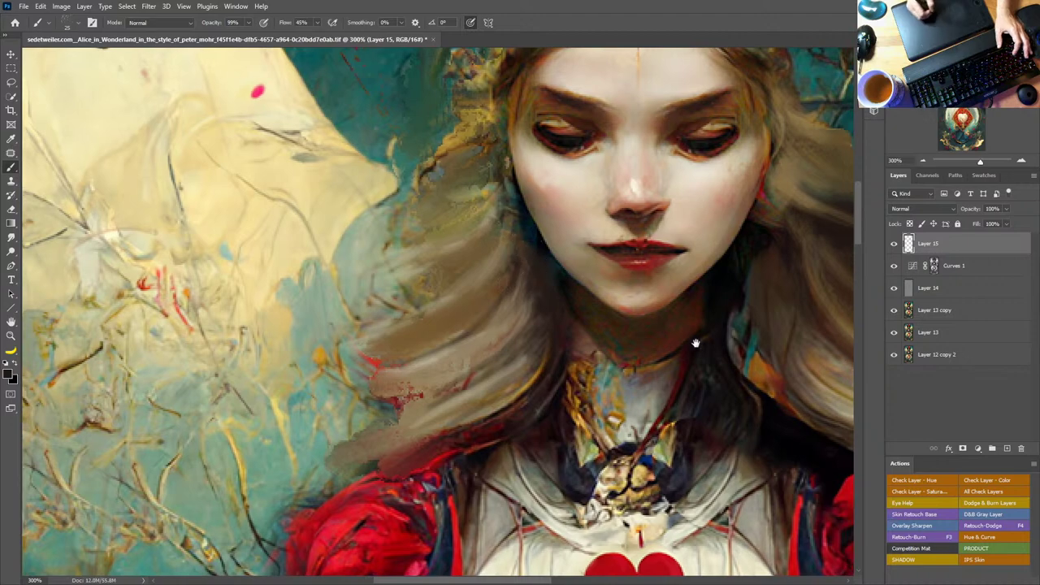
Step: Sample black from beside the collar and paint over the teal and orange patches between the neck and the hair
{"action": "mouse_move", "coordinate": [697, 343]}
{"action": "left_mouse_down"}
{"action": "mouse_move", "coordinate": [522, 308]}
{"action": "mouse_move", "coordinate": [523, 346]}
{"action": "mouse_move", "coordinate": [551, 369]}
{"action": "left_mouse_up"}
{"action": "right_click", "coordinate": [522, 313]}
{"action": "left_click", "coordinate": [475, 325]}
{"action": "left_click", "coordinate": [554, 411], "text": "alt"}
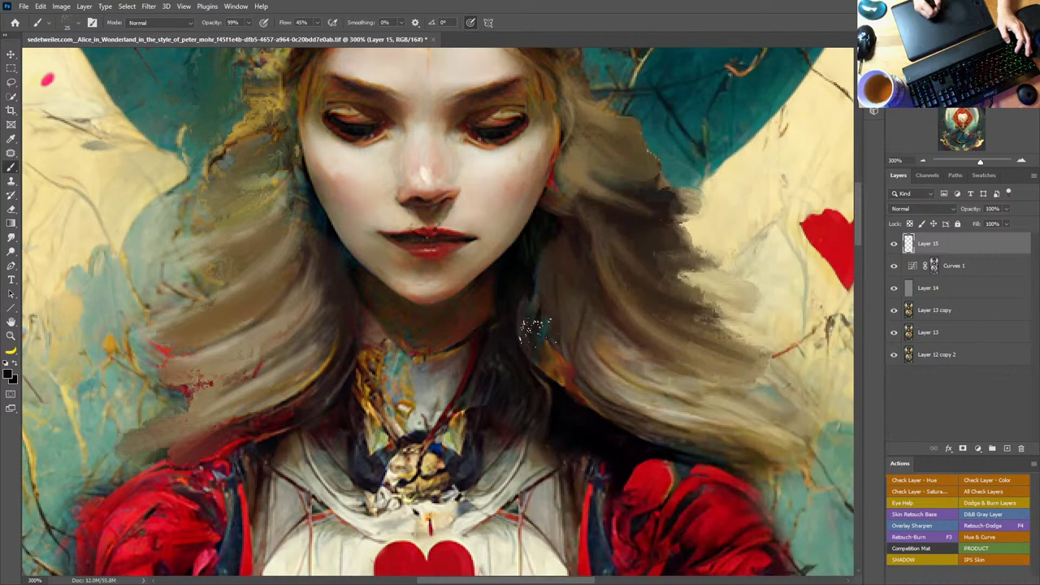
{"action": "mouse_move", "coordinate": [519, 323]}
{"action": "left_mouse_down"}
{"action": "mouse_move", "coordinate": [595, 404]}
{"action": "mouse_move", "coordinate": [530, 302]}
{"action": "mouse_move", "coordinate": [550, 310]}
{"action": "mouse_move", "coordinate": [538, 290]}
{"action": "mouse_move", "coordinate": [554, 282]}
{"action": "mouse_move", "coordinate": [550, 237]}
{"action": "mouse_move", "coordinate": [573, 259]}
{"action": "mouse_move", "coordinate": [578, 305]}
{"action": "mouse_move", "coordinate": [560, 256]}
{"action": "mouse_move", "coordinate": [562, 329]}
{"action": "mouse_move", "coordinate": [540, 331]}
{"action": "mouse_move", "coordinate": [542, 351]}
{"action": "mouse_move", "coordinate": [535, 335]}
{"action": "mouse_move", "coordinate": [534, 359]}
{"action": "mouse_move", "coordinate": [556, 374]}
{"action": "left_mouse_up"}
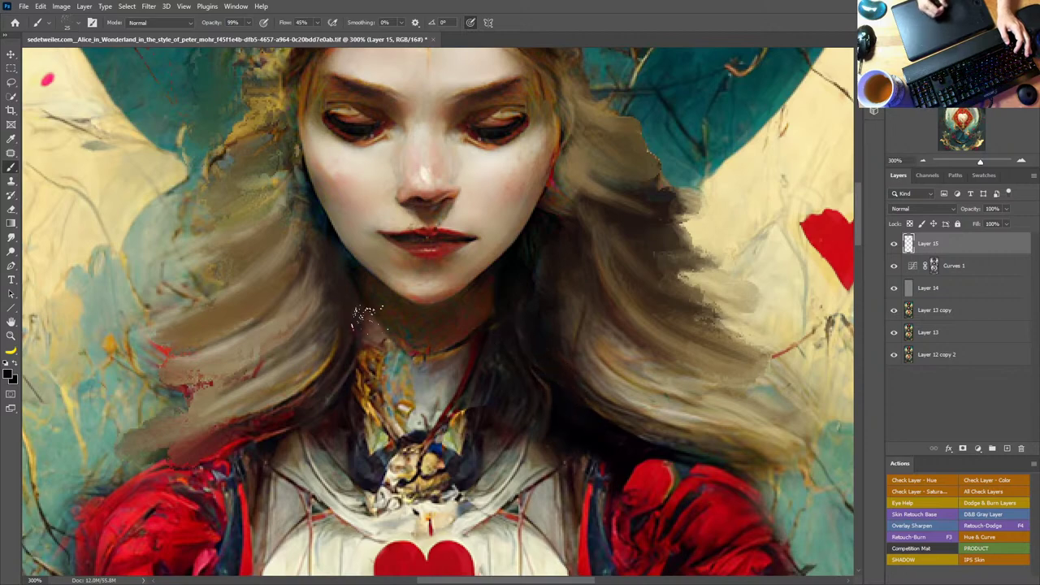
Step: Paint dark shadows into the hair on both sides of the neck and undo one stray stroke
{"action": "left_click_drag", "start_coordinate": [366, 323], "coordinate": [395, 344]}
{"action": "left_click_drag", "start_coordinate": [498, 317], "coordinate": [767, 304]}
{"action": "mouse_move", "coordinate": [569, 274]}
{"action": "left_mouse_down"}
{"action": "mouse_move", "coordinate": [544, 341]}
{"action": "mouse_move", "coordinate": [597, 299]}
{"action": "mouse_move", "coordinate": [581, 345]}
{"action": "mouse_move", "coordinate": [520, 386]}
{"action": "mouse_move", "coordinate": [587, 341]}
{"action": "mouse_move", "coordinate": [554, 388]}
{"action": "mouse_move", "coordinate": [462, 430]}
{"action": "mouse_move", "coordinate": [487, 442]}
{"action": "left_mouse_up"}
{"action": "key", "text": "ctrl+z"}
{"action": "left_click_drag", "start_coordinate": [685, 390], "coordinate": [463, 365]}
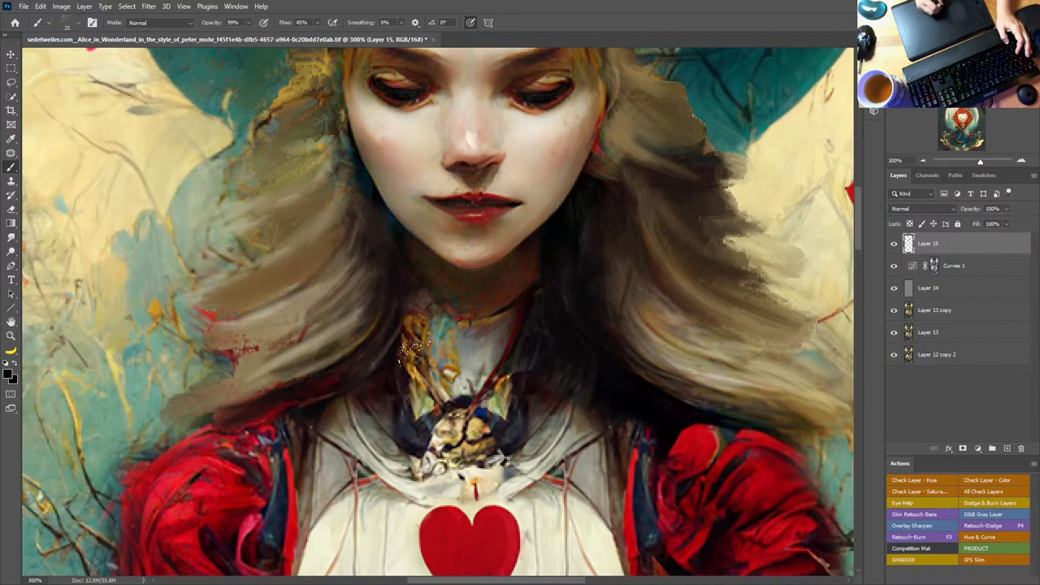
Step: Paint black over the gold ornament at the throat and reshape the collar with strokes of a sampled grey
{"action": "mouse_move", "coordinate": [410, 345]}
{"action": "left_mouse_down"}
{"action": "mouse_move", "coordinate": [444, 371]}
{"action": "mouse_move", "coordinate": [456, 403]}
{"action": "mouse_move", "coordinate": [420, 306]}
{"action": "mouse_move", "coordinate": [441, 383]}
{"action": "mouse_move", "coordinate": [417, 407]}
{"action": "mouse_move", "coordinate": [426, 392]}
{"action": "mouse_move", "coordinate": [408, 330]}
{"action": "mouse_move", "coordinate": [440, 370]}
{"action": "mouse_move", "coordinate": [480, 391]}
{"action": "left_mouse_up"}
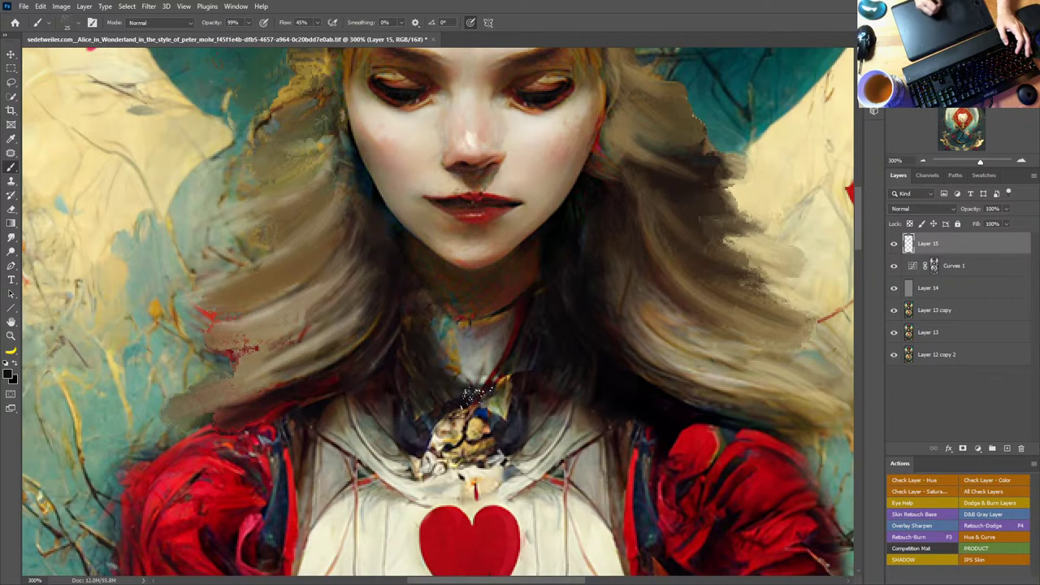
{"action": "left_click", "coordinate": [485, 368], "text": "alt"}
{"action": "mouse_move", "coordinate": [439, 343]}
{"action": "left_mouse_down"}
{"action": "mouse_move", "coordinate": [426, 316]}
{"action": "mouse_move", "coordinate": [470, 390]}
{"action": "mouse_move", "coordinate": [415, 310]}
{"action": "mouse_move", "coordinate": [471, 391]}
{"action": "mouse_move", "coordinate": [513, 325]}
{"action": "mouse_move", "coordinate": [524, 341]}
{"action": "mouse_move", "coordinate": [510, 325]}
{"action": "mouse_move", "coordinate": [491, 366]}
{"action": "left_mouse_up"}
{"action": "mouse_move", "coordinate": [418, 309]}
{"action": "left_mouse_down"}
{"action": "mouse_move", "coordinate": [446, 410]}
{"action": "mouse_move", "coordinate": [425, 398]}
{"action": "mouse_move", "coordinate": [414, 459]}
{"action": "left_mouse_up"}
{"action": "mouse_move", "coordinate": [528, 400]}
{"action": "left_mouse_down"}
{"action": "mouse_move", "coordinate": [507, 368]}
{"action": "mouse_move", "coordinate": [499, 385]}
{"action": "mouse_move", "coordinate": [523, 388]}
{"action": "mouse_move", "coordinate": [515, 428]}
{"action": "mouse_move", "coordinate": [559, 438]}
{"action": "left_mouse_up"}
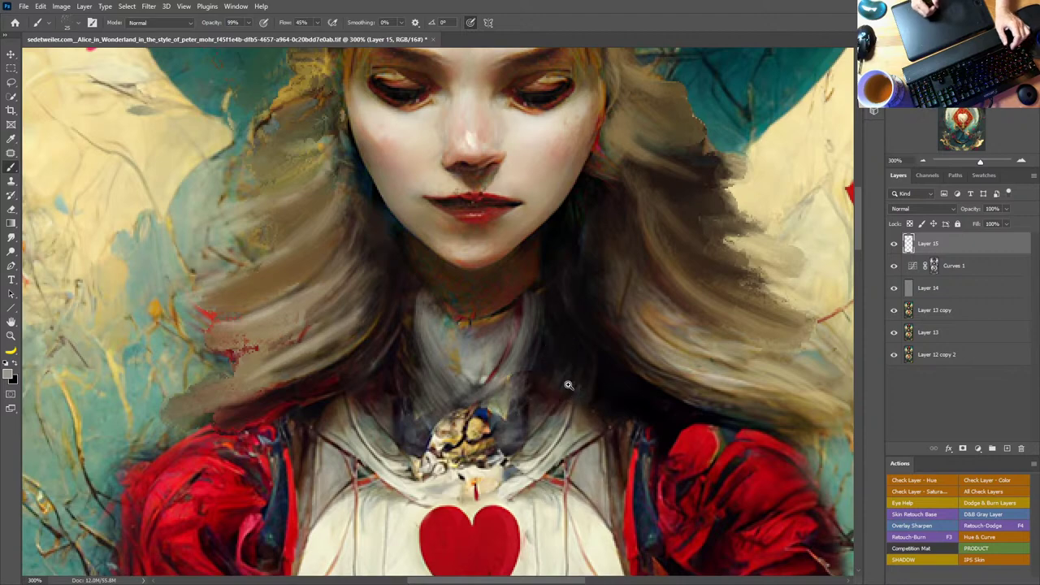
Step: Check the whole card illustration and save the document
{"action": "left_click_drag", "start_coordinate": [568, 385], "coordinate": [495, 392]}
{"action": "left_click_drag", "start_coordinate": [585, 431], "coordinate": [536, 318]}
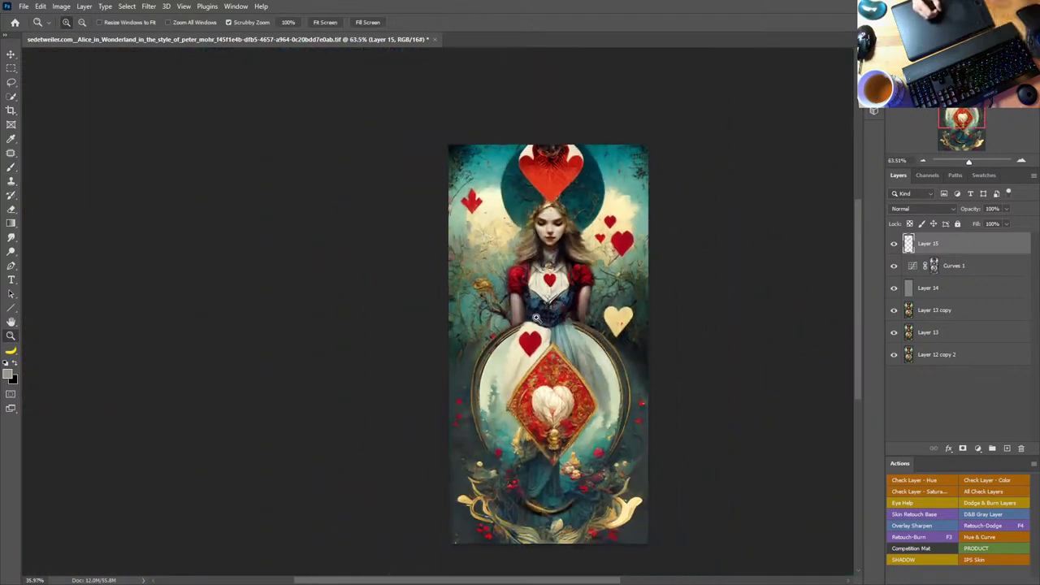
{"action": "scroll", "coordinate": [535, 318], "scroll_direction": "down", "scroll_amount": 2}
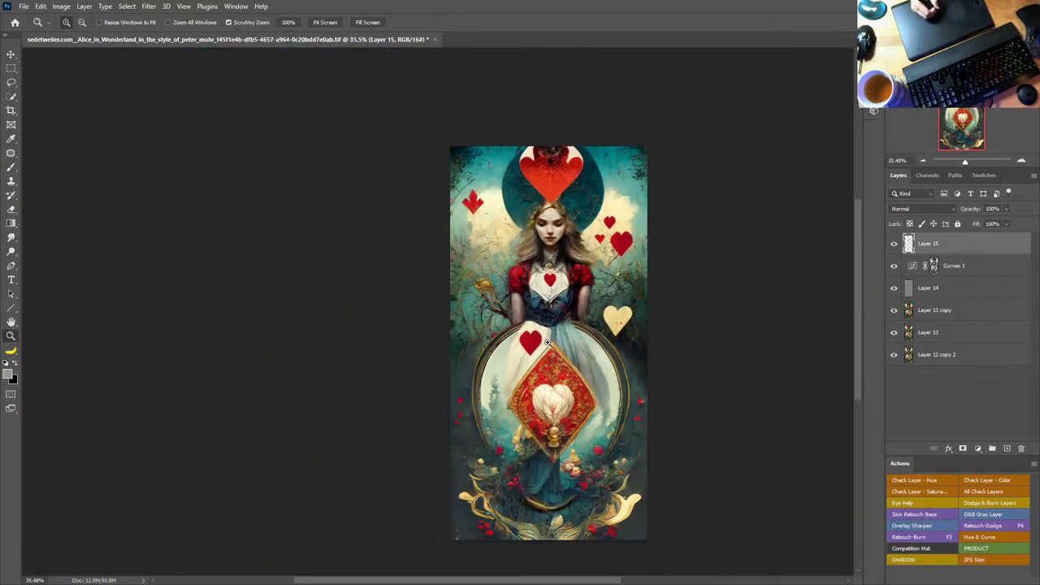
{"action": "key", "text": "ctrl+s"}
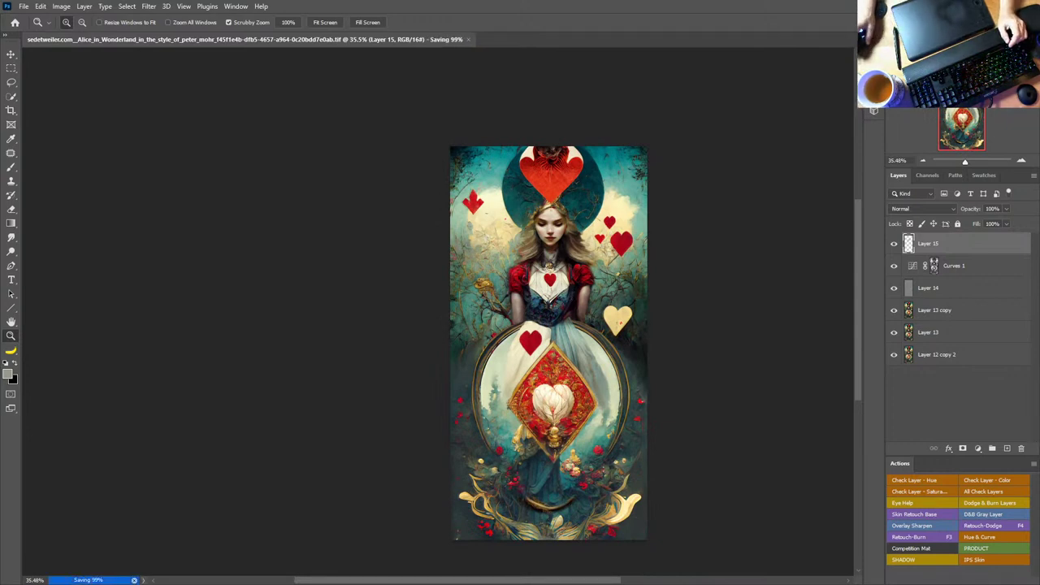
Step: Switch to Adobe Bridge and browse the Textures and Gumroad Exports folders for a painterly texture
{"action": "key", "text": "alt+Tab"}
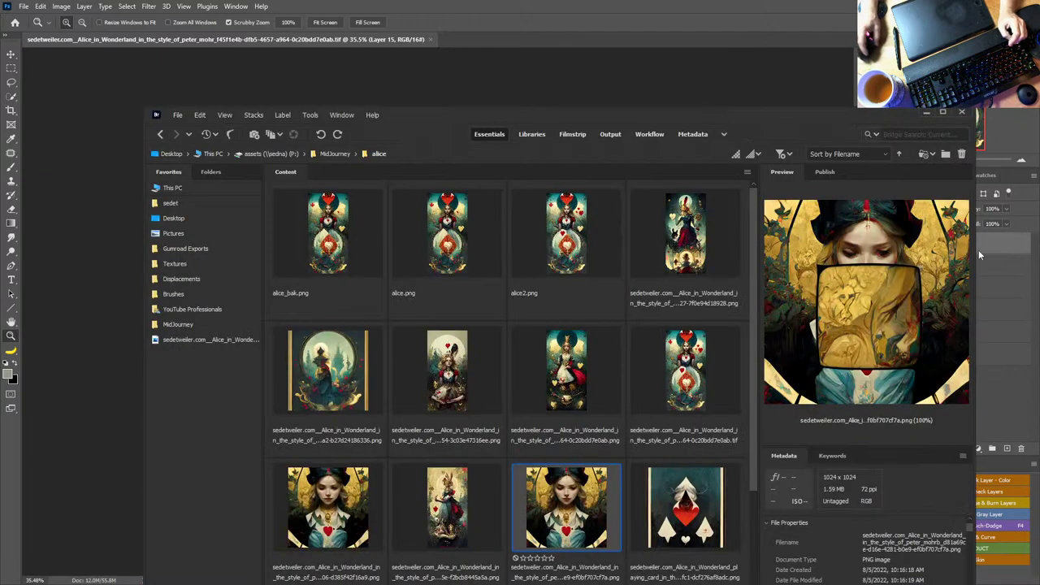
{"action": "left_click_drag", "start_coordinate": [532, 119], "coordinate": [503, 30]}
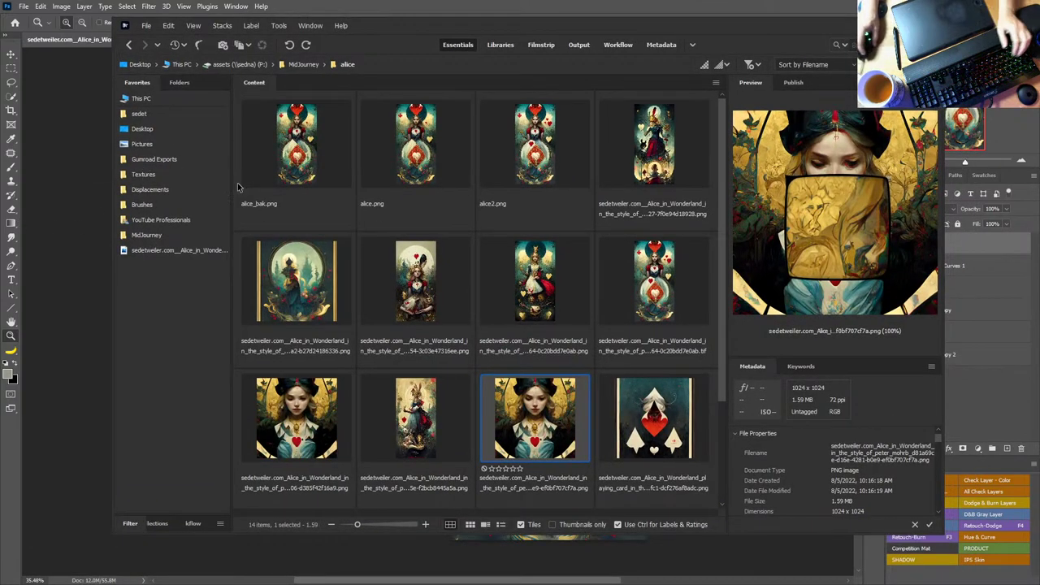
{"action": "left_click", "coordinate": [143, 174]}
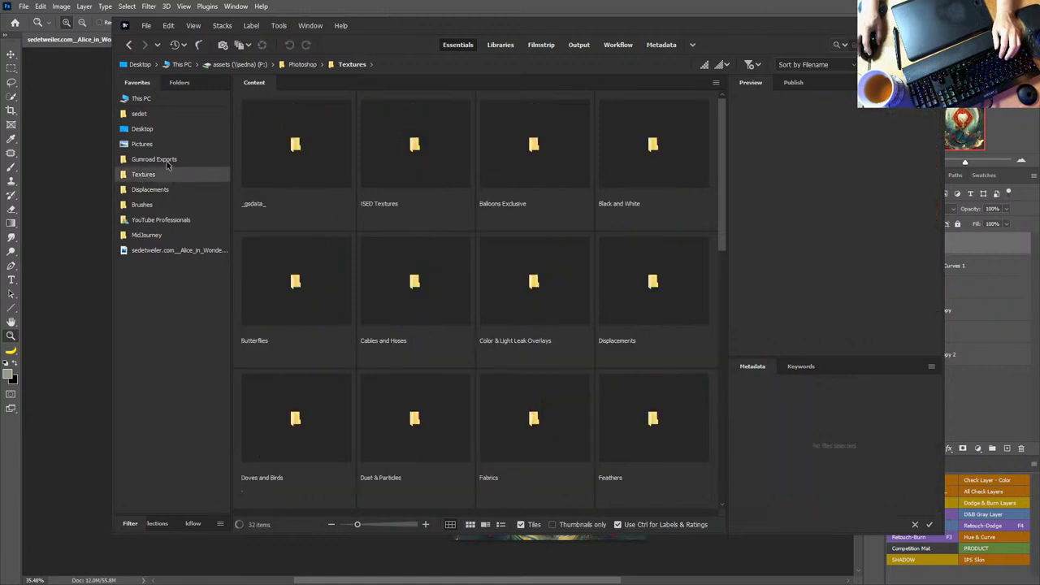
{"action": "left_click", "coordinate": [154, 159]}
{"action": "scroll", "coordinate": [582, 332], "scroll_direction": "down", "scroll_amount": 5}
{"action": "scroll", "coordinate": [610, 363], "scroll_direction": "up", "scroll_amount": 10}
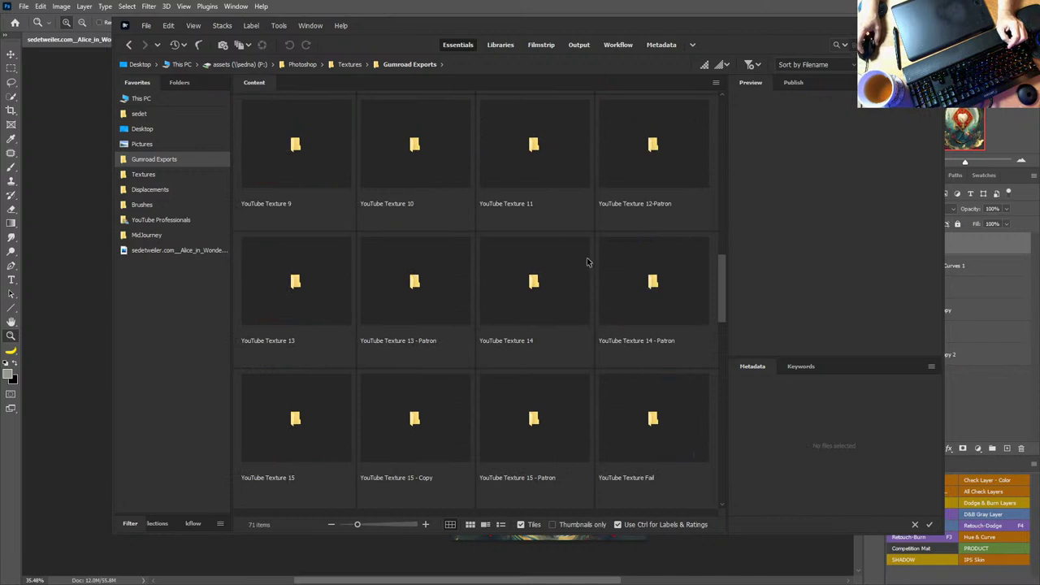
{"action": "scroll", "coordinate": [694, 293], "scroll_direction": "down", "scroll_amount": 1}
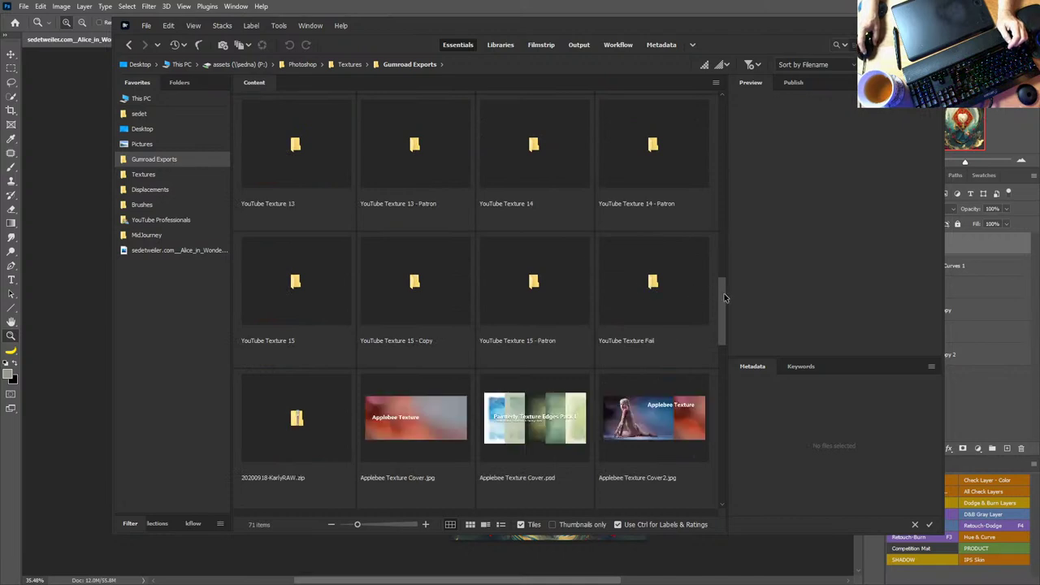
{"action": "left_click_drag", "start_coordinate": [724, 293], "coordinate": [728, 191]}
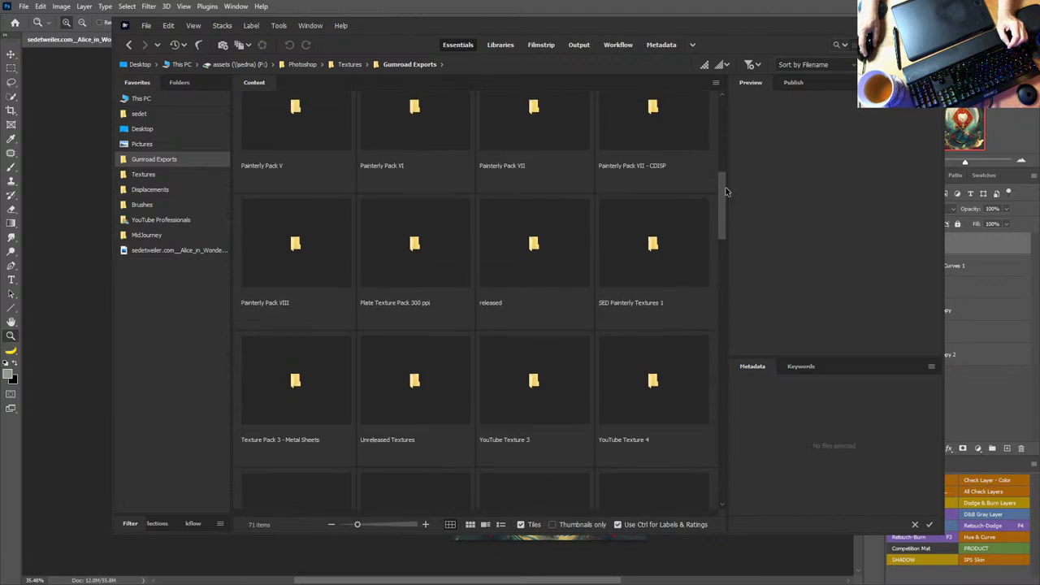
Step: Open the Textures folder under YouTube Professionals and select Fruity.jpg
{"action": "left_click", "coordinate": [171, 221]}
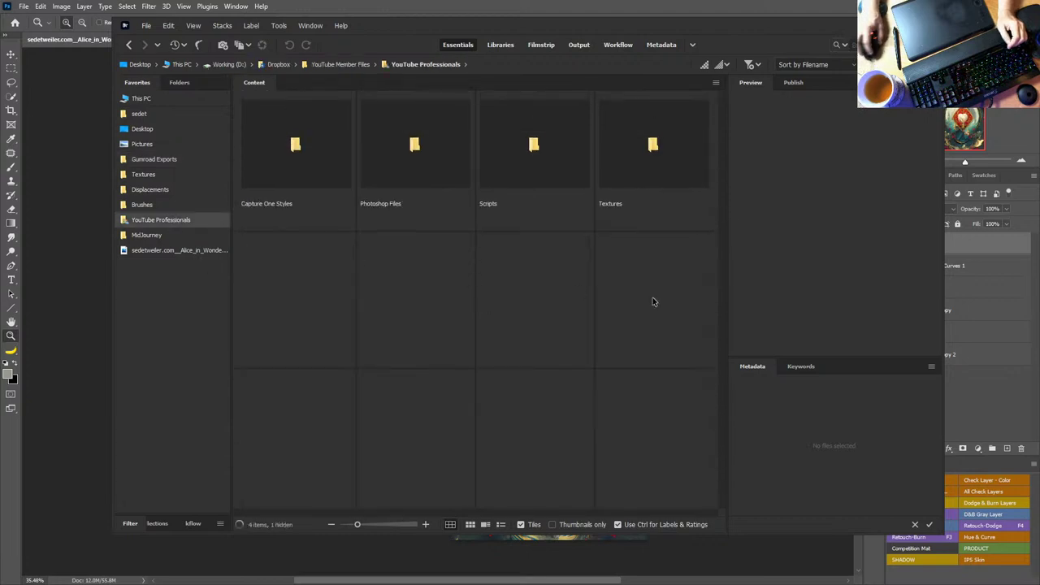
{"action": "double_click", "coordinate": [601, 168]}
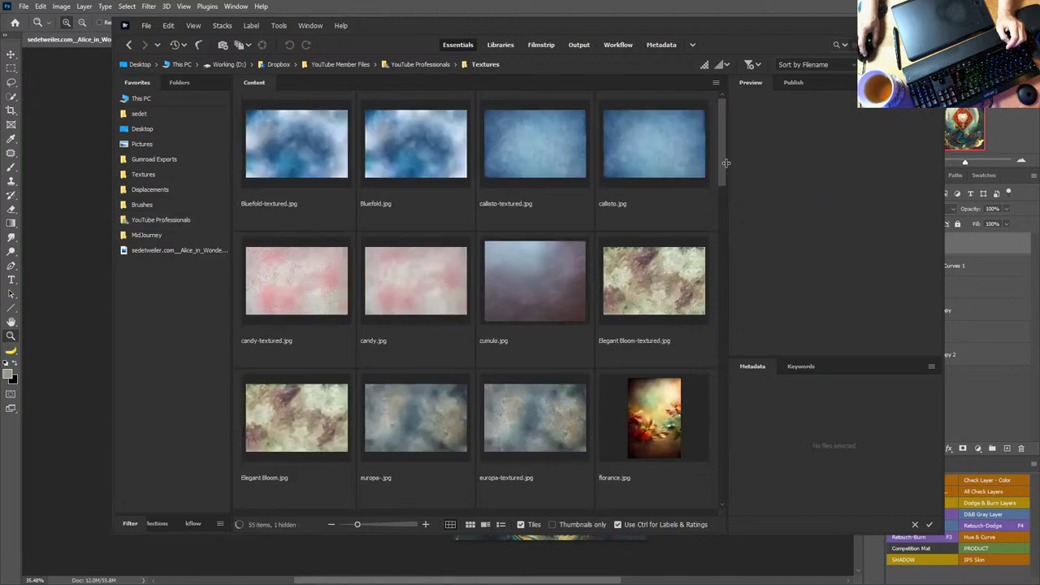
{"action": "left_click_drag", "start_coordinate": [725, 162], "coordinate": [716, 240]}
{"action": "left_click", "coordinate": [363, 363]}
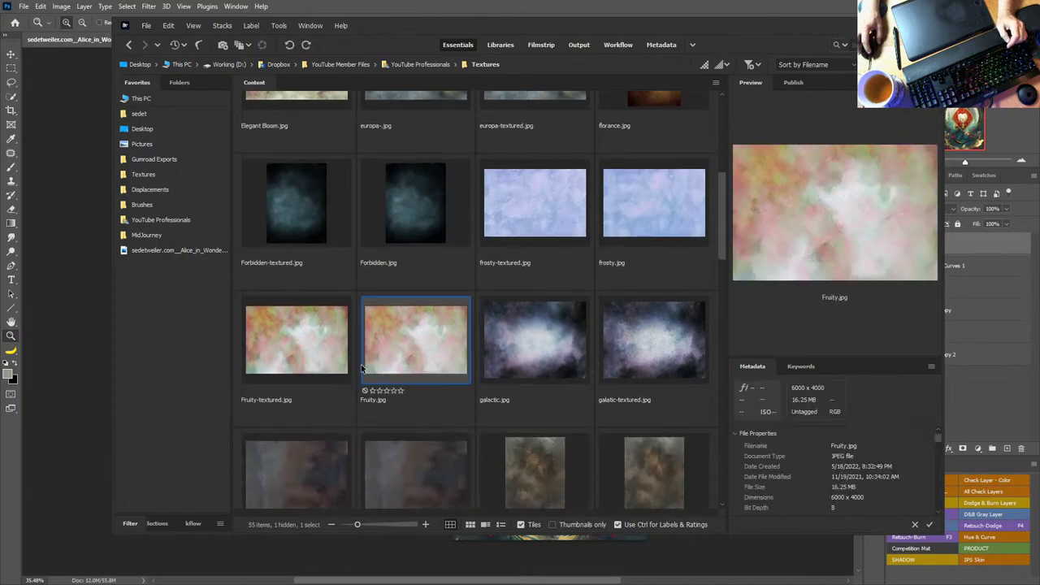
Step: Place Fruity.jpg as the uppermost layer of the illustration, rotate it -90 degrees, and stretch it to cover the whole canvas
{"action": "left_click_drag", "start_coordinate": [417, 342], "coordinate": [597, 327]}
{"action": "left_click_drag", "start_coordinate": [655, 274], "coordinate": [481, 235]}
{"action": "left_click_drag", "start_coordinate": [546, 293], "coordinate": [512, 185]}
{"action": "left_click_drag", "start_coordinate": [581, 337], "coordinate": [647, 539]}
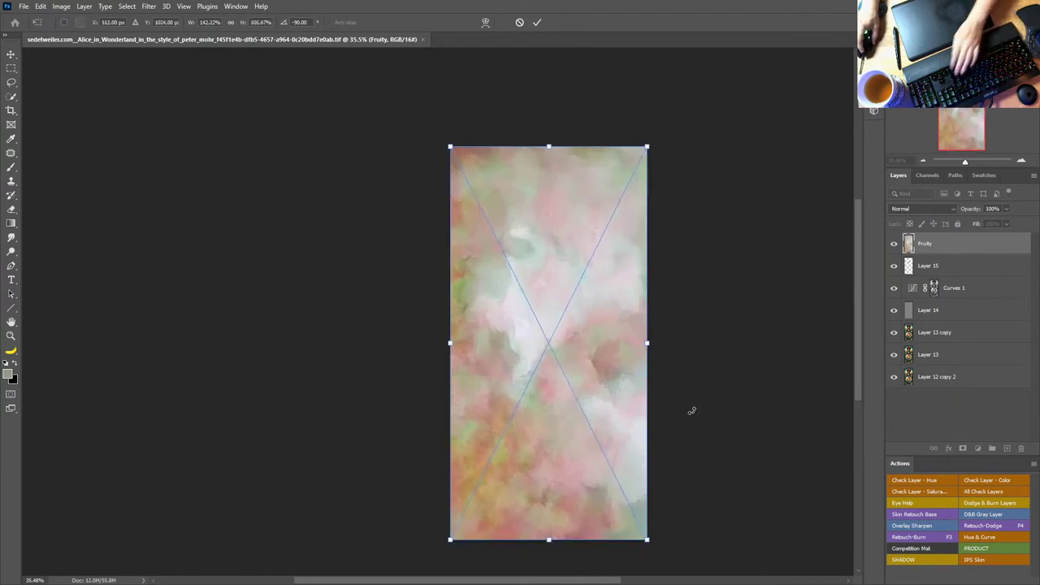
{"action": "key", "text": "Return"}
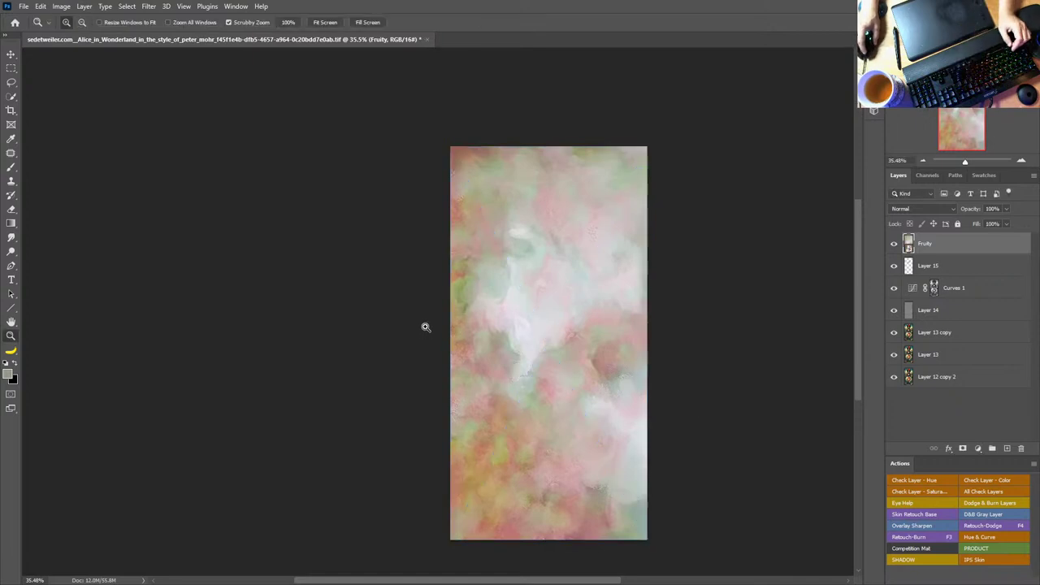
Step: Try the Subtract and Saturation blend modes on the Fruity layer, and set it to Soft Light
{"action": "double_click", "coordinate": [12, 321]}
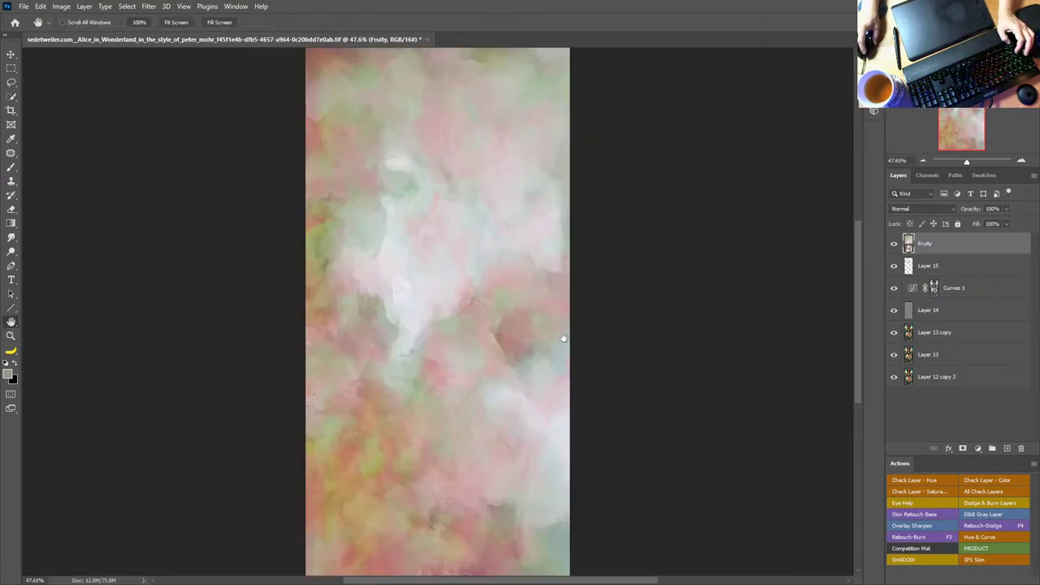
{"action": "scroll", "coordinate": [499, 304], "scroll_direction": "down", "scroll_amount": 1}
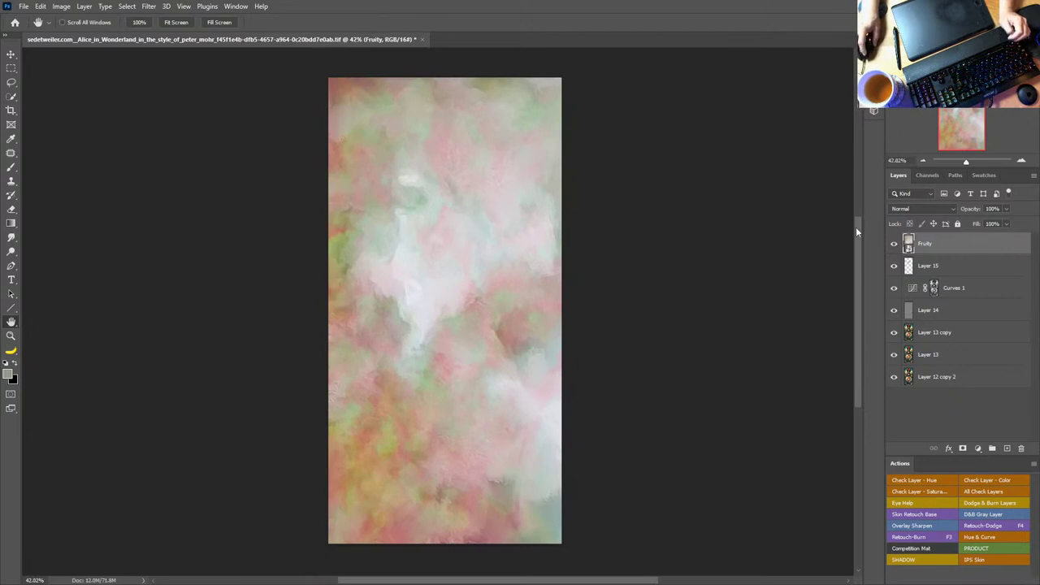
{"action": "left_click", "coordinate": [939, 208]}
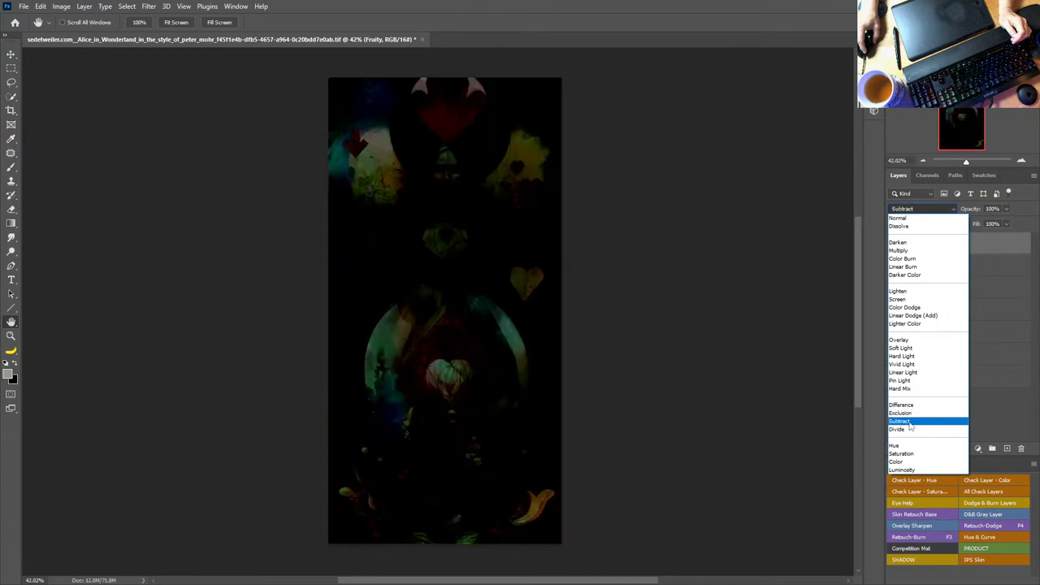
{"action": "left_click", "coordinate": [910, 421]}
{"action": "left_click", "coordinate": [942, 209]}
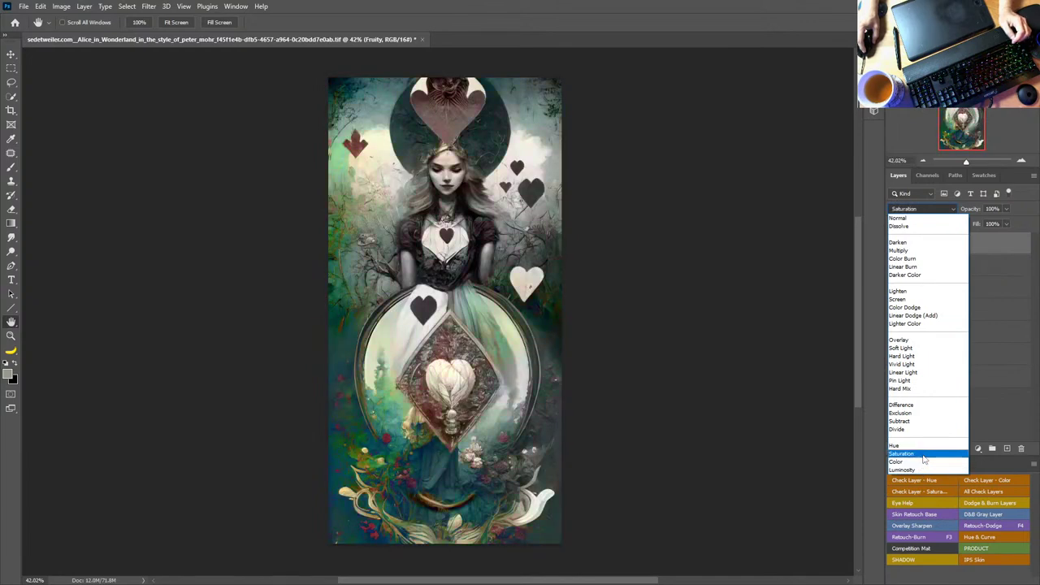
{"action": "left_click", "coordinate": [914, 350]}
Step: Compare the illustration with and without the Fruity texture, preview the Overlay blend mode, and return the layer to Soft Light
{"action": "left_click", "coordinate": [895, 246]}
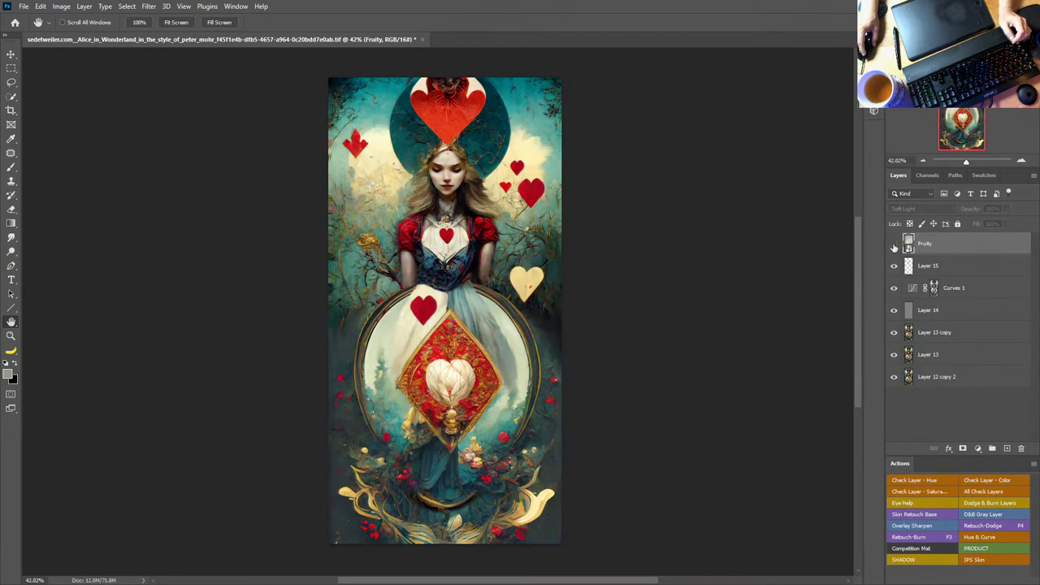
{"action": "left_click", "coordinate": [894, 246]}
{"action": "left_click", "coordinate": [895, 246]}
{"action": "left_click", "coordinate": [895, 246]}
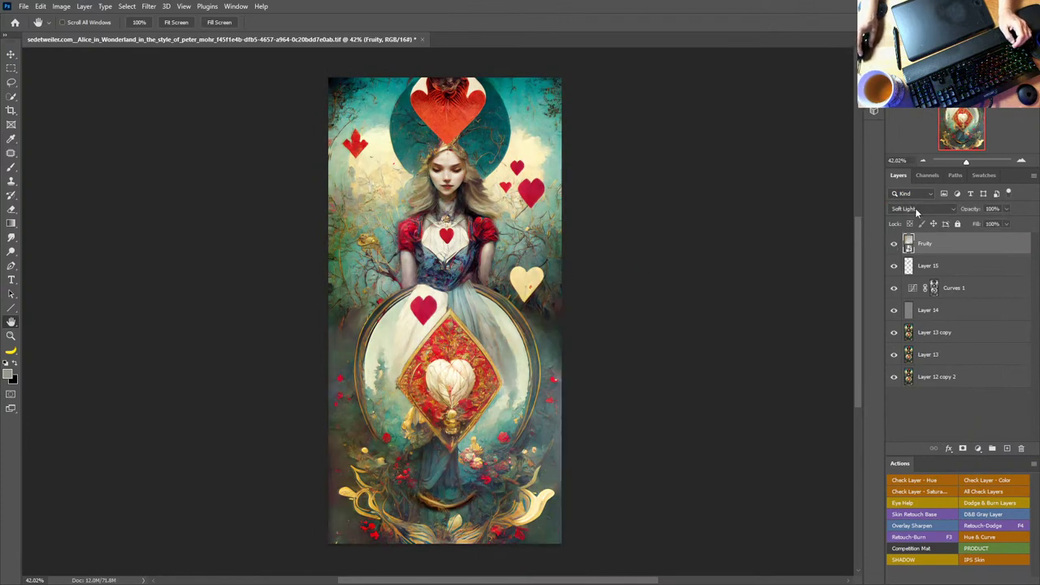
{"action": "left_click", "coordinate": [917, 209]}
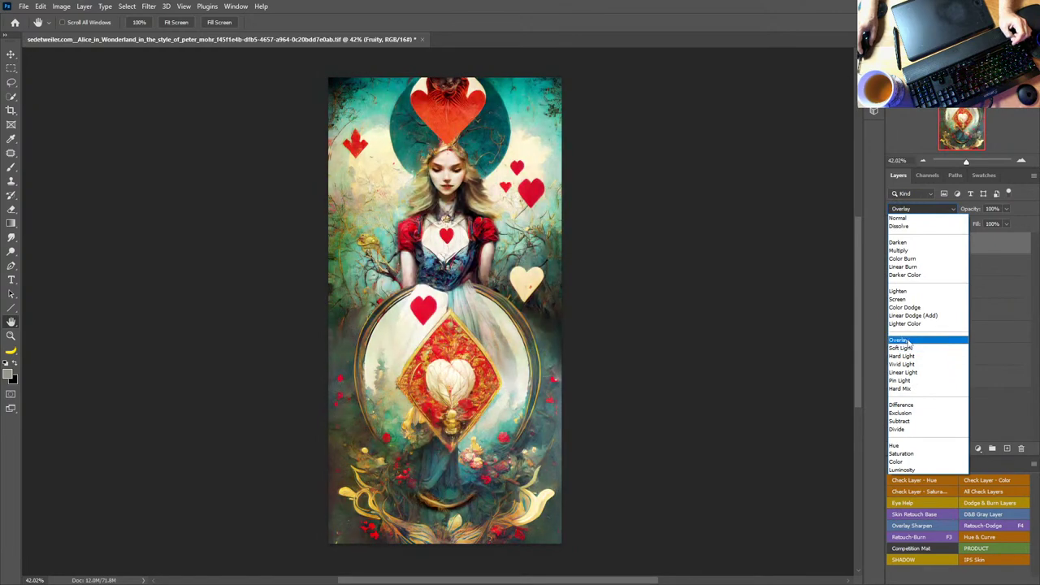
{"action": "left_click", "coordinate": [904, 347]}
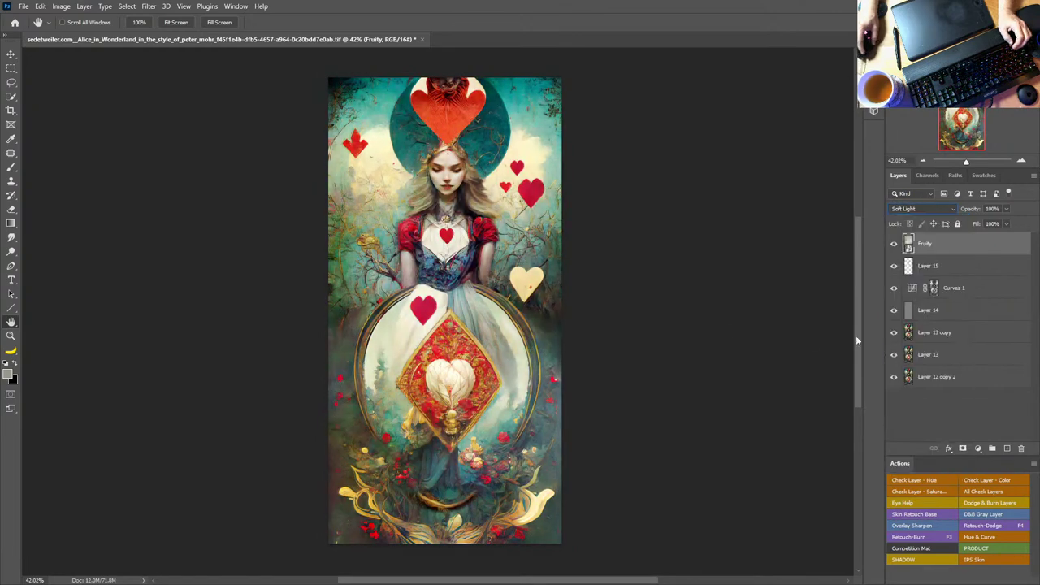
Step: Examine the texture's effect on the lower half of the illustration and delete the Fruity layer
{"action": "left_click_drag", "start_coordinate": [413, 507], "coordinate": [460, 519]}
{"action": "key", "text": "z"}
{"action": "left_click_drag", "start_coordinate": [425, 486], "coordinate": [470, 493]}
{"action": "left_click_drag", "start_coordinate": [574, 420], "coordinate": [587, 305]}
{"action": "left_click_drag", "start_coordinate": [621, 345], "coordinate": [204, 354]}
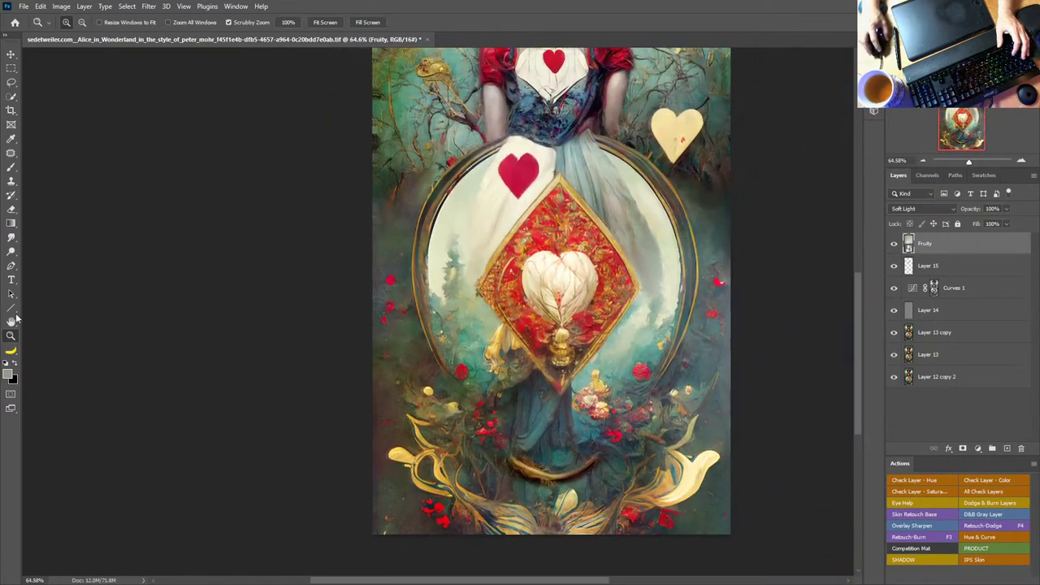
{"action": "double_click", "coordinate": [11, 321]}
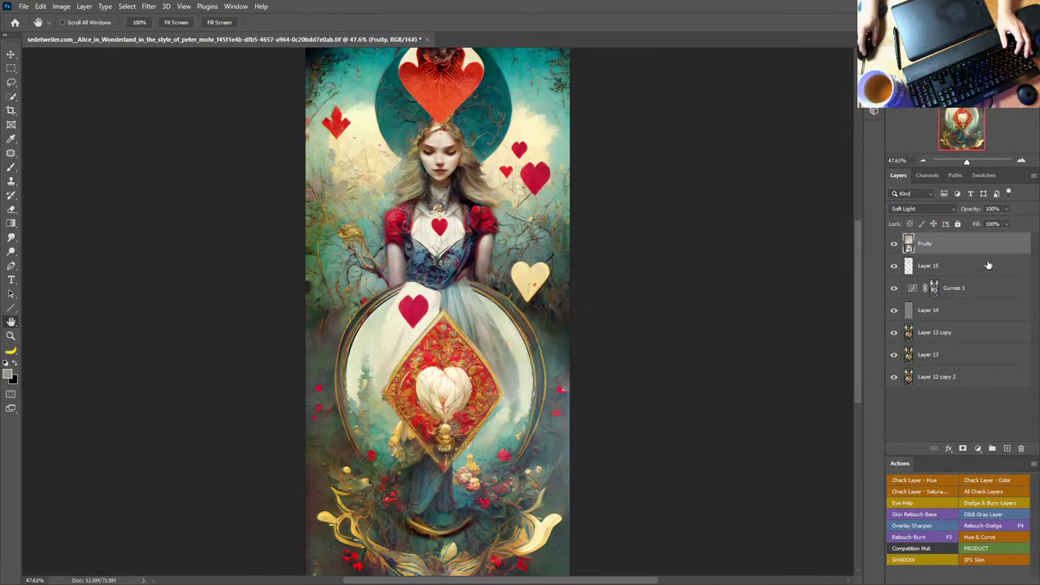
{"action": "left_click_drag", "start_coordinate": [988, 247], "coordinate": [1021, 447]}
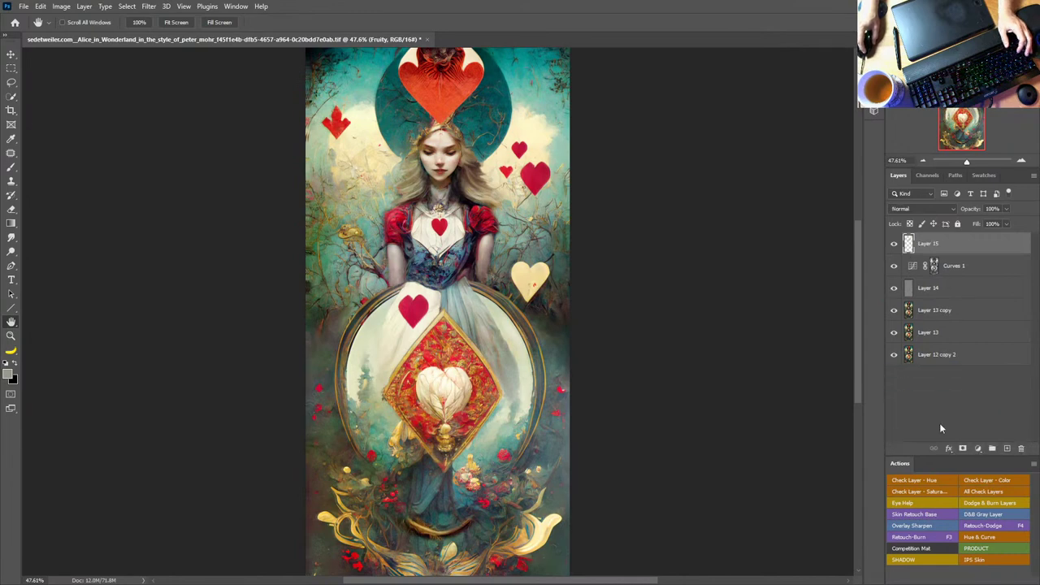
Step: Switch to Adobe Bridge and place galactic.jpg as the uppermost layer of the illustration, rotated 90 degrees and stretched to cover the whole canvas
{"action": "key", "text": "alt+Tab"}
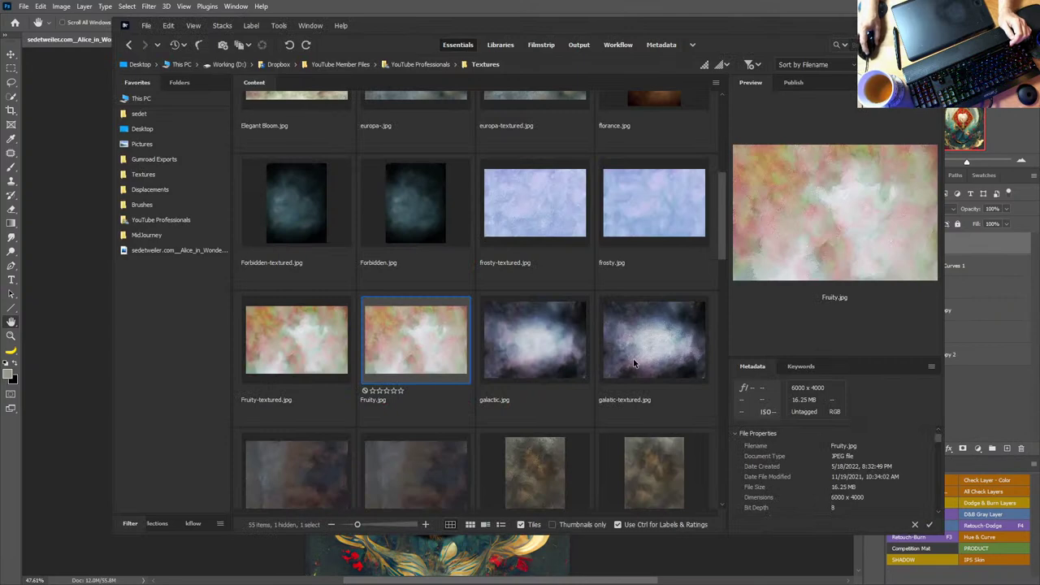
{"action": "left_click", "coordinate": [528, 343]}
{"action": "left_click_drag", "start_coordinate": [527, 347], "coordinate": [85, 235]}
{"action": "left_click_drag", "start_coordinate": [494, 313], "coordinate": [510, 423]}
{"action": "left_click_drag", "start_coordinate": [483, 337], "coordinate": [461, 202]}
{"action": "scroll", "coordinate": [479, 263], "scroll_direction": "down", "scroll_amount": 2}
{"action": "left_click_drag", "start_coordinate": [495, 301], "coordinate": [549, 499]}
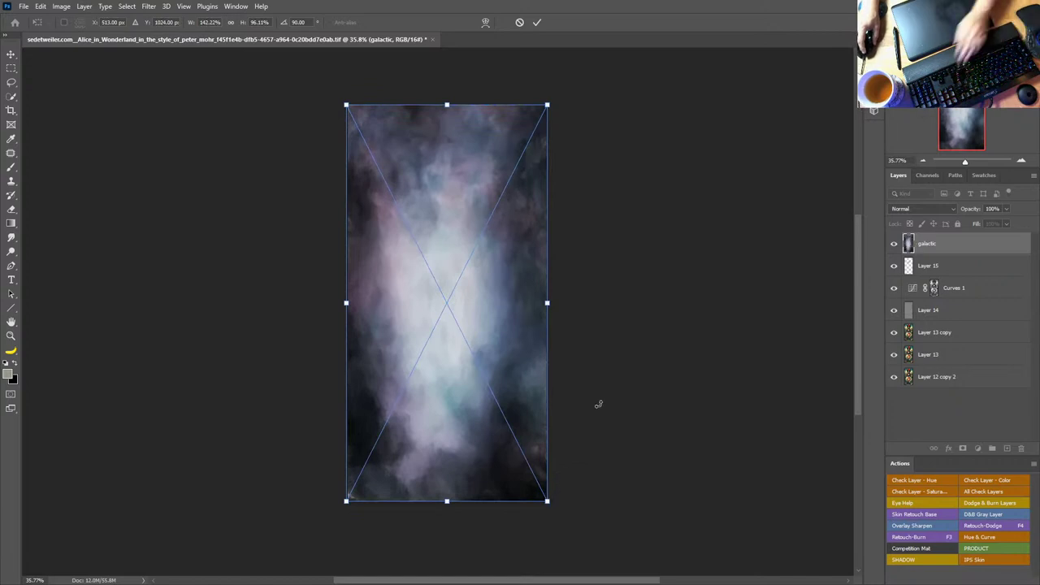
{"action": "key", "text": "Return"}
Step: Set the galactic layer's blend mode to Soft Light and compare the illustration with and without it
{"action": "left_click", "coordinate": [922, 209]}
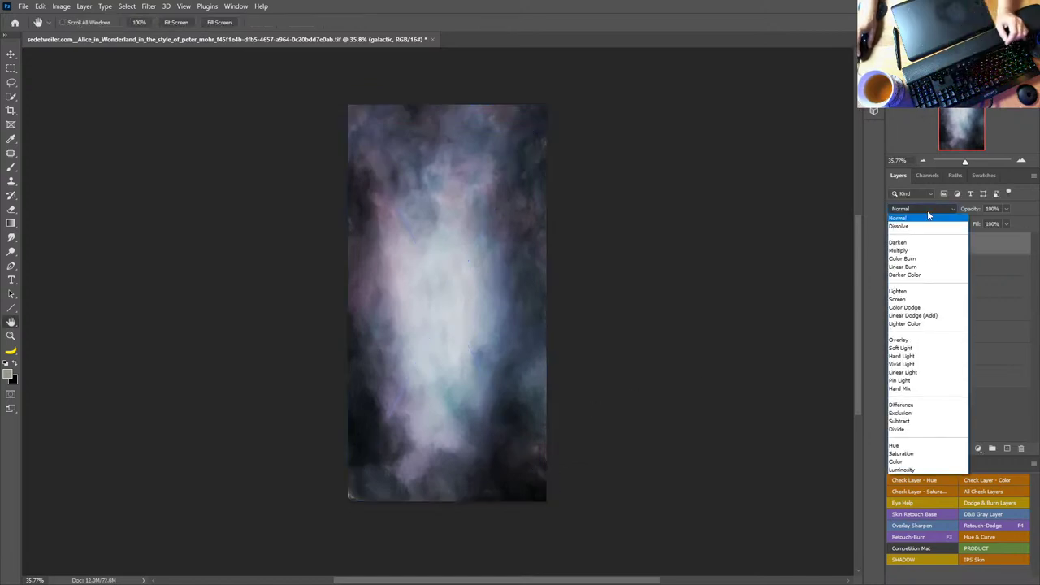
{"action": "left_click", "coordinate": [904, 349]}
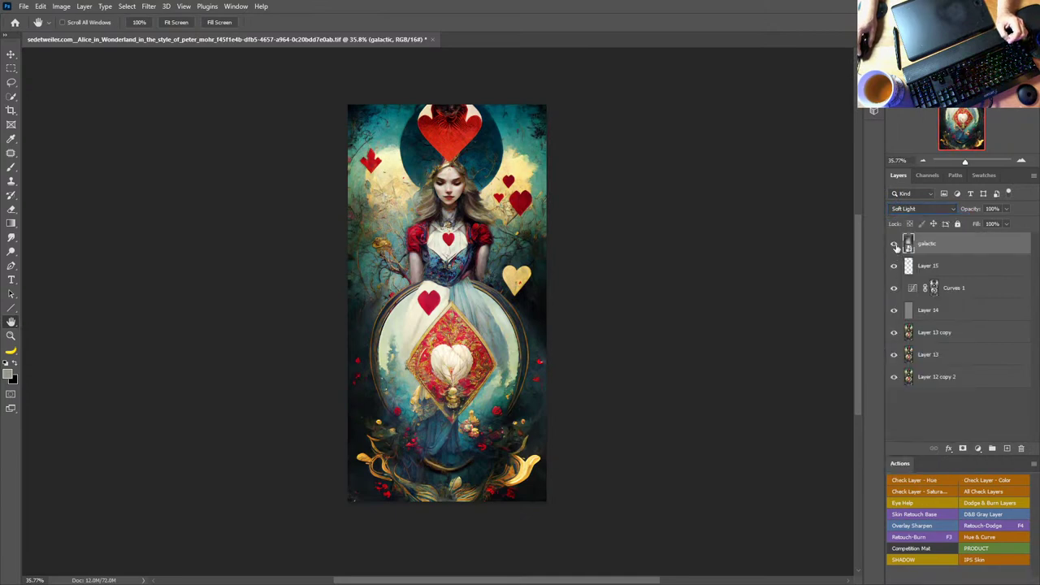
{"action": "left_click", "coordinate": [894, 244]}
{"action": "left_click", "coordinate": [894, 244]}
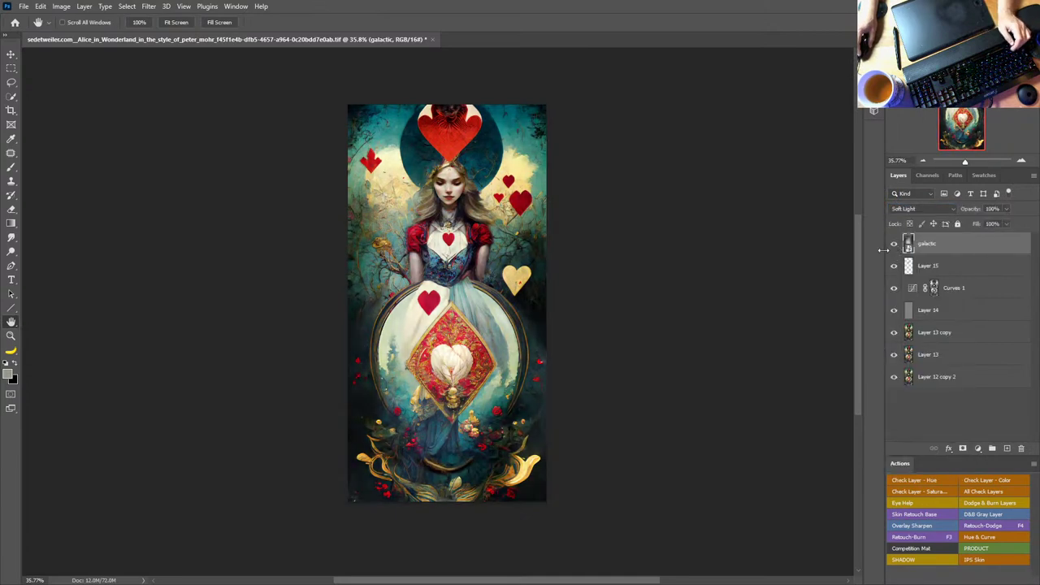
Step: Examine the textured illustration up close and as a whole, toggling the galactic layer to check its effect
{"action": "left_click", "coordinate": [11, 336]}
{"action": "left_click_drag", "start_coordinate": [441, 386], "coordinate": [464, 391]}
{"action": "left_click_drag", "start_coordinate": [487, 311], "coordinate": [526, 338]}
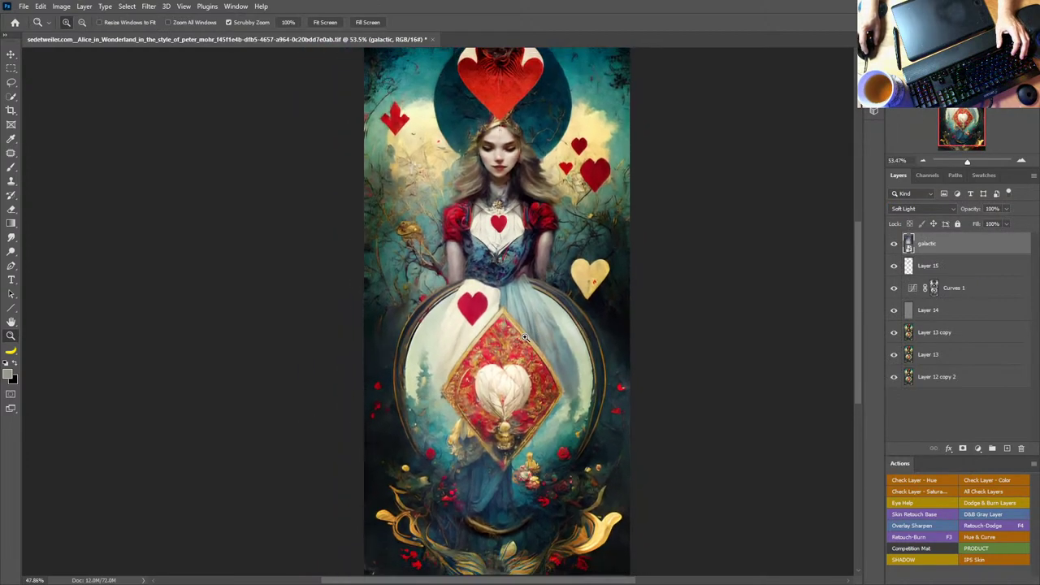
{"action": "left_click_drag", "start_coordinate": [516, 169], "coordinate": [512, 200]}
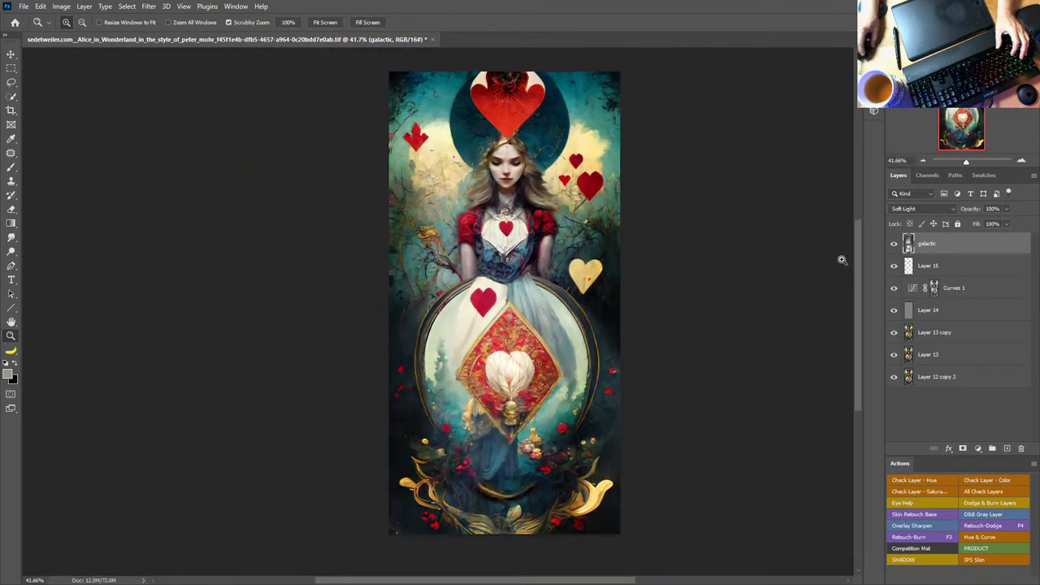
{"action": "left_click", "coordinate": [894, 244]}
{"action": "left_click", "coordinate": [894, 244]}
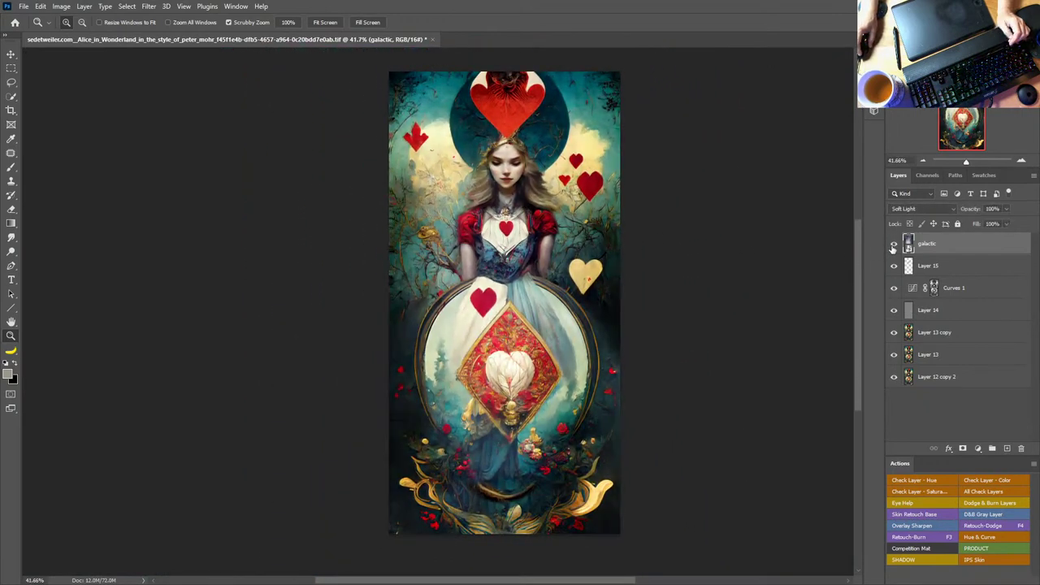
Step: Add a Color Lookup adjustment layer above the galactic layer and load the 2Strip.look 3D LUT
{"action": "left_click", "coordinate": [977, 448]}
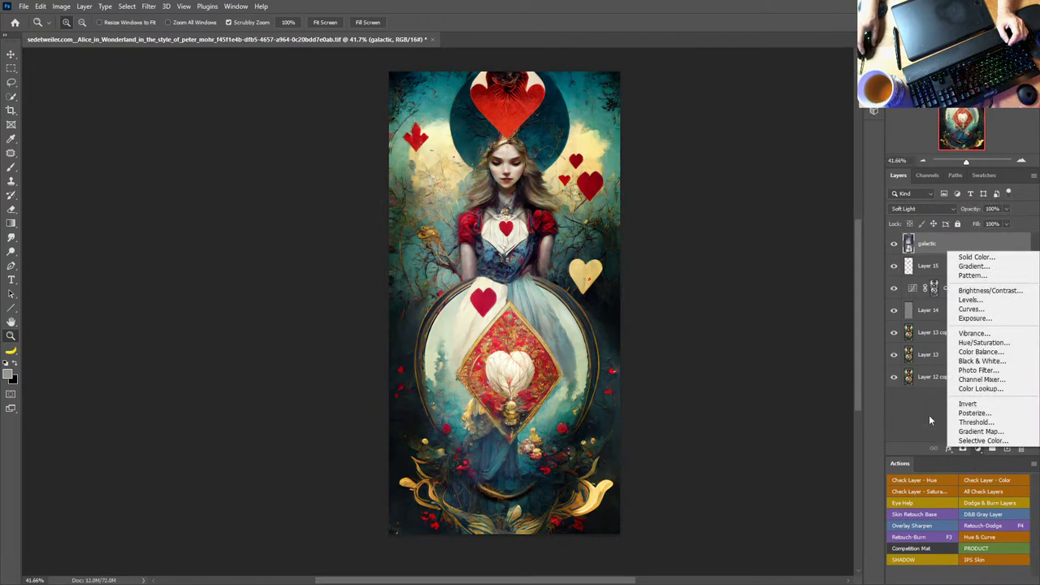
{"action": "left_click", "coordinate": [980, 388]}
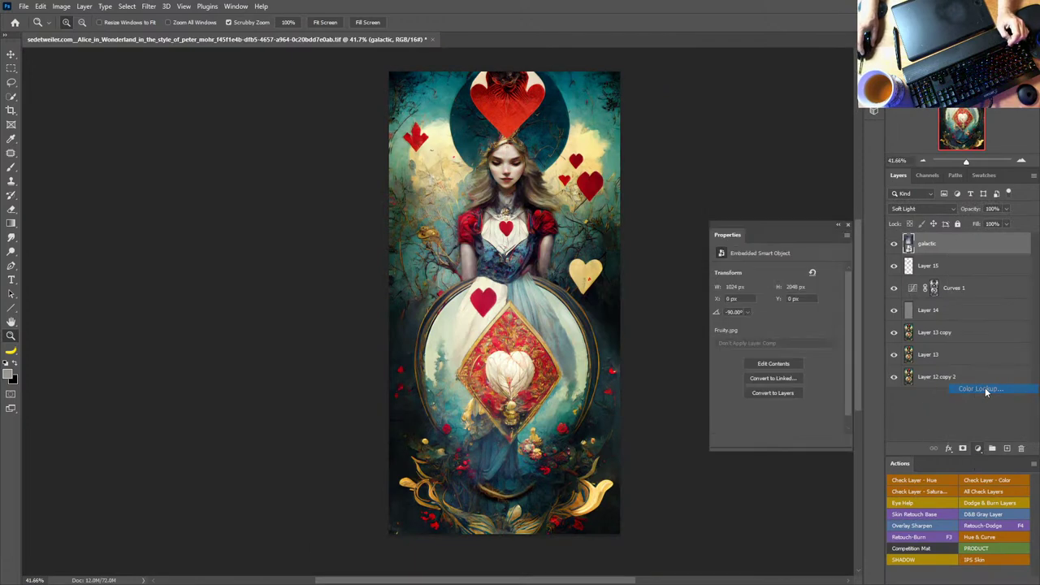
{"action": "left_click", "coordinate": [795, 270]}
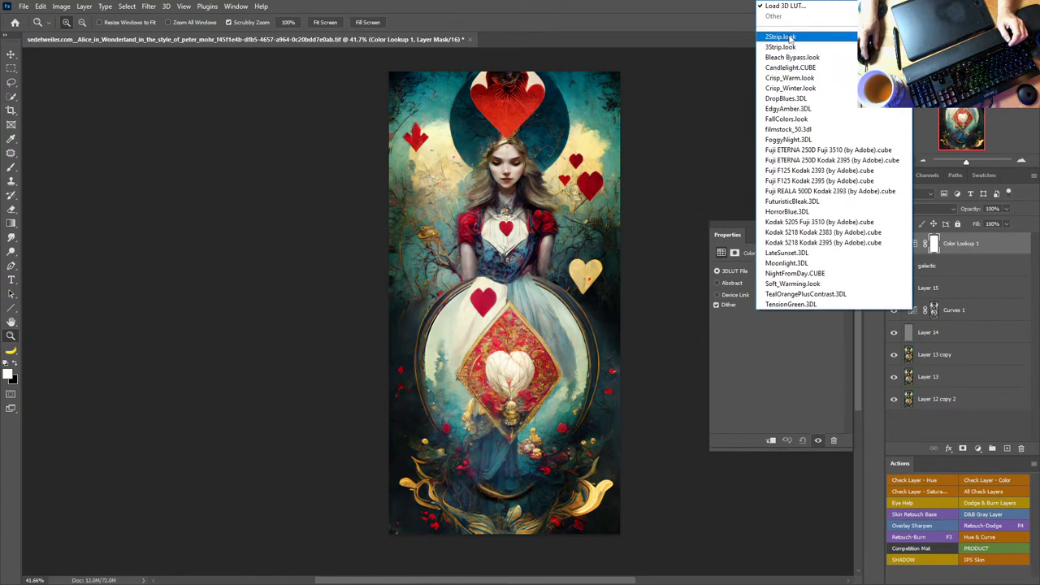
{"action": "left_click", "coordinate": [781, 39]}
Step: Preview the 3D LUT looks in order from 3Strip.look through Fuji ETERNA 250D Fuji 3510 on the Color Lookup layer
{"action": "key", "text": "Down"}
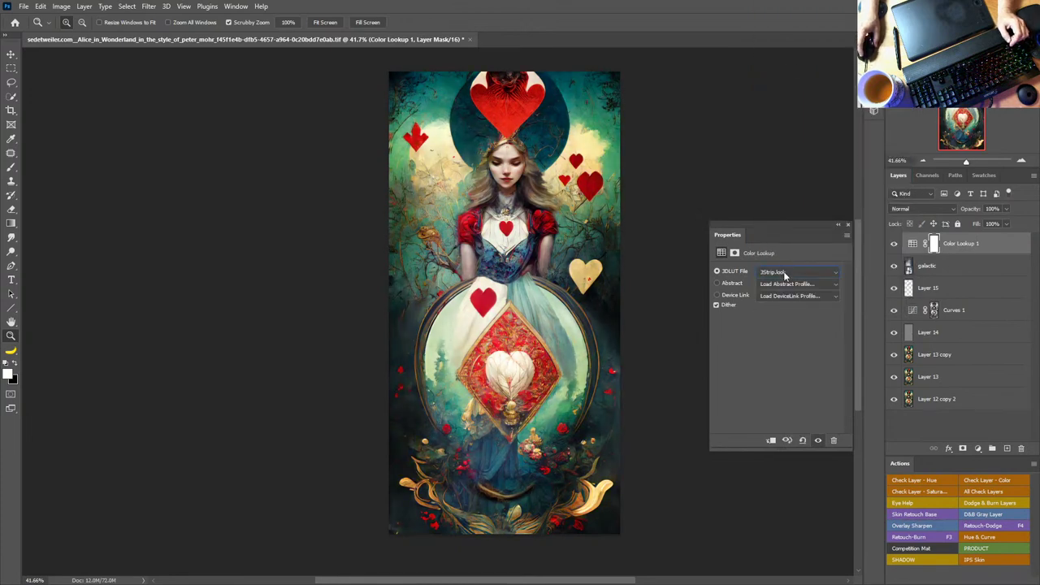
{"action": "key", "text": "Down"}
{"action": "key", "text": "Down"}
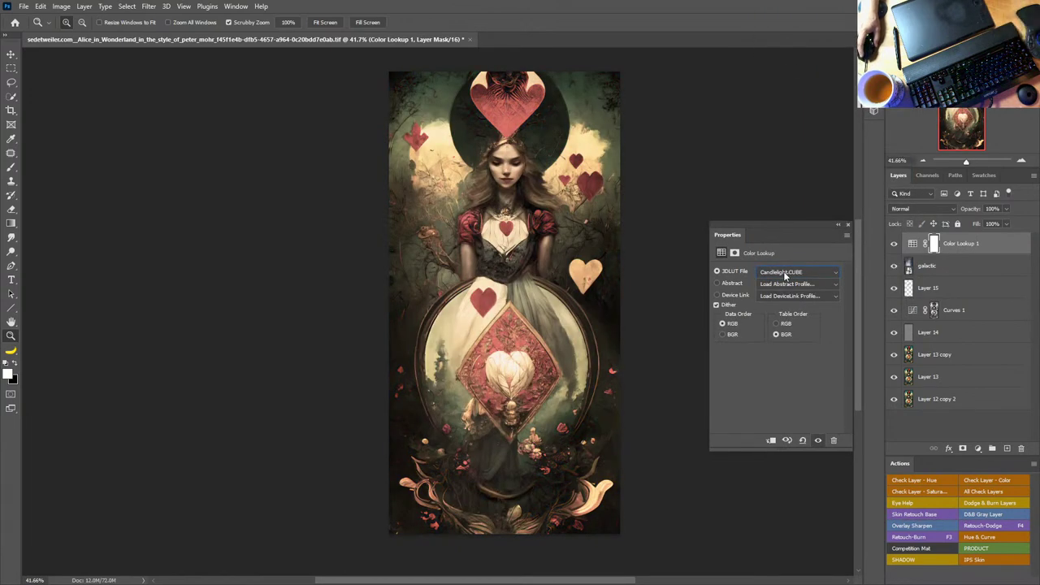
{"action": "key", "text": "Down"}
{"action": "key", "text": "Down"}
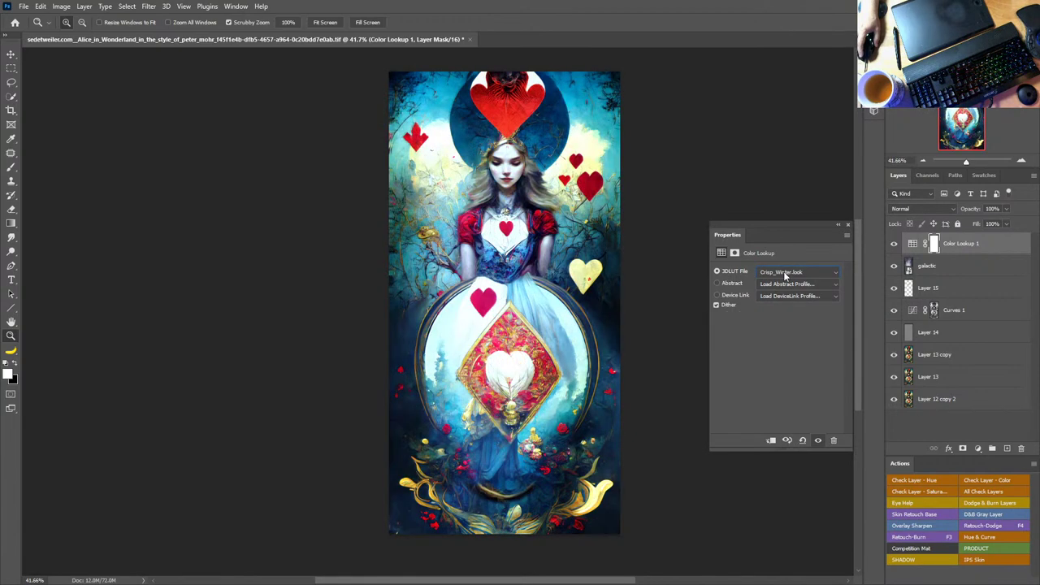
{"action": "key", "text": "Down"}
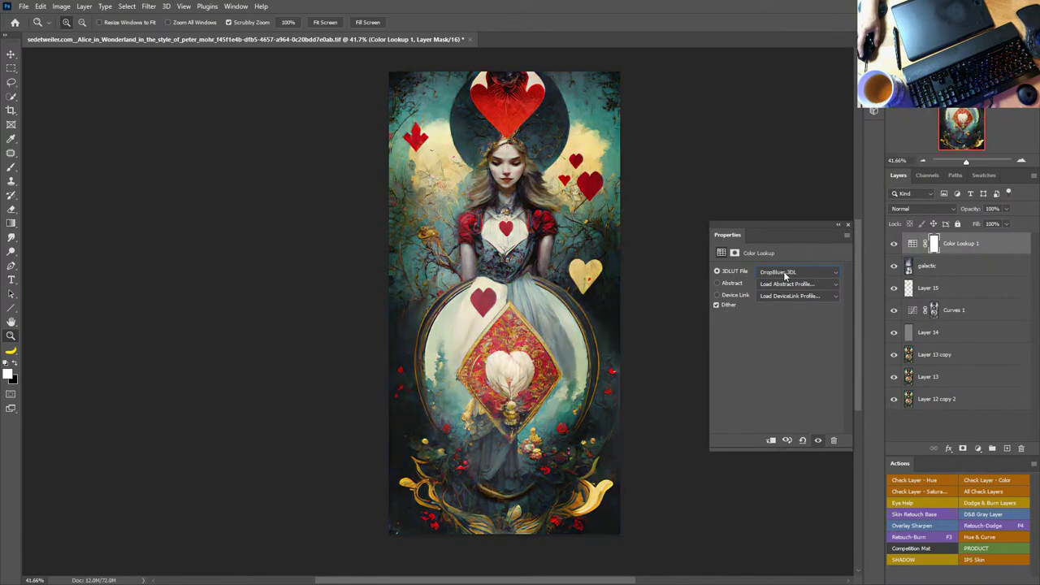
{"action": "key", "text": "Down"}
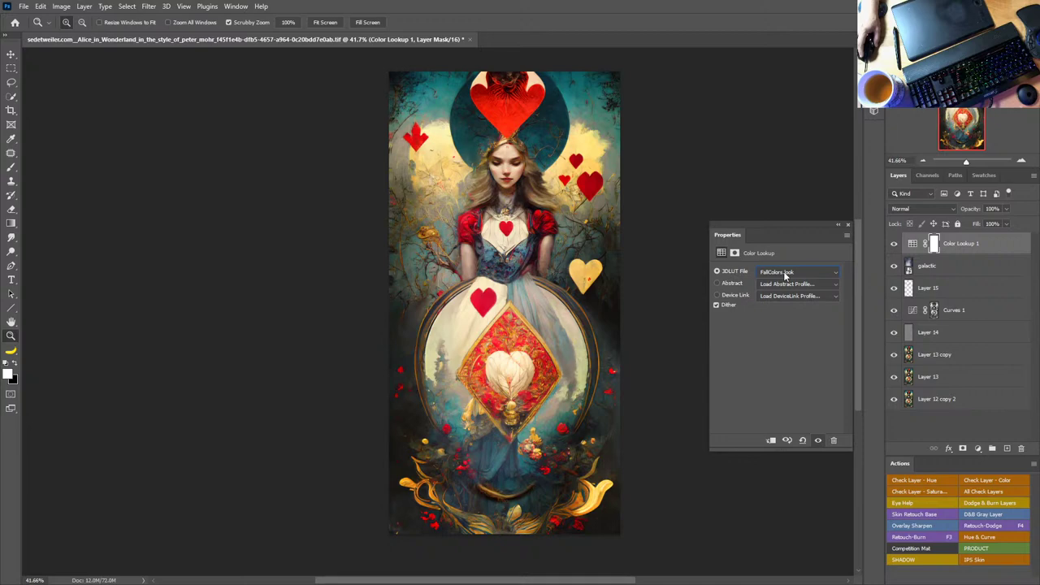
{"action": "key", "text": "Down"}
{"action": "key", "text": "Down"}
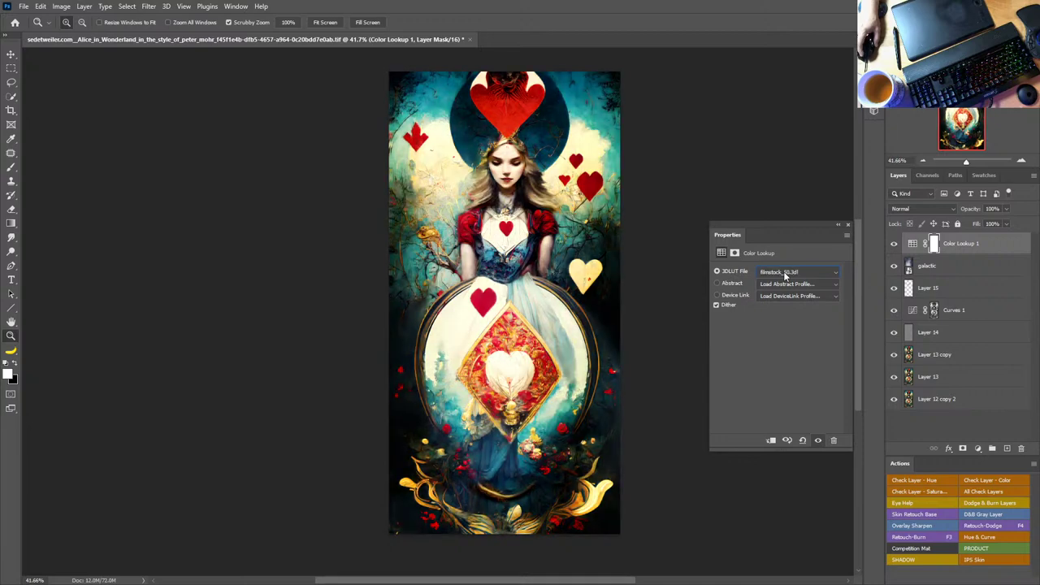
{"action": "key", "text": "Down"}
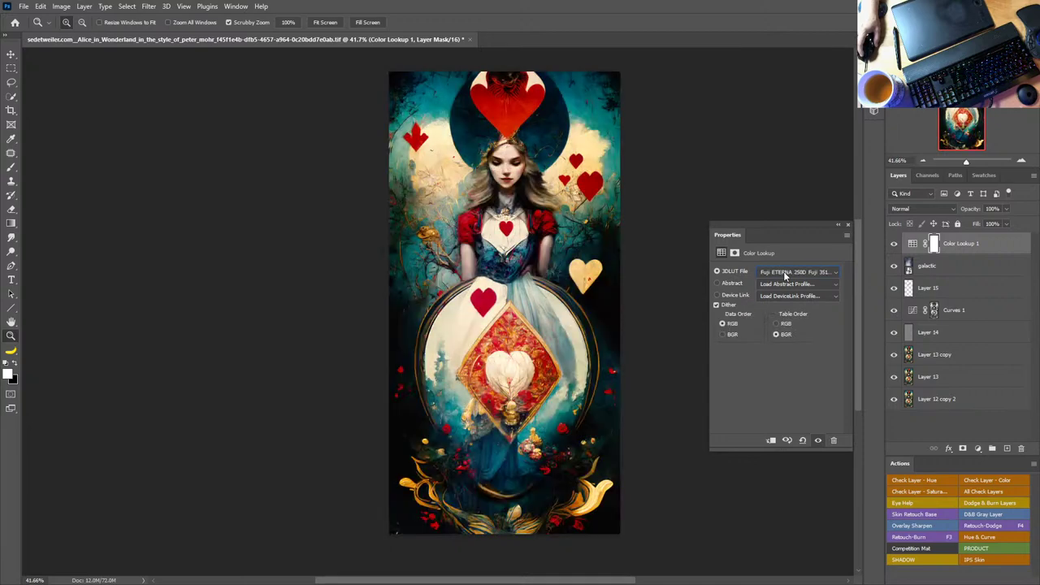
Step: Preview the 3D LUT looks from FoggyNight.3DL through HorrorBlue.3DL, comparing FuturisticBleak.3DL with HorrorBlue.3DL on the Color Lookup layer
{"action": "key", "text": "Up"}
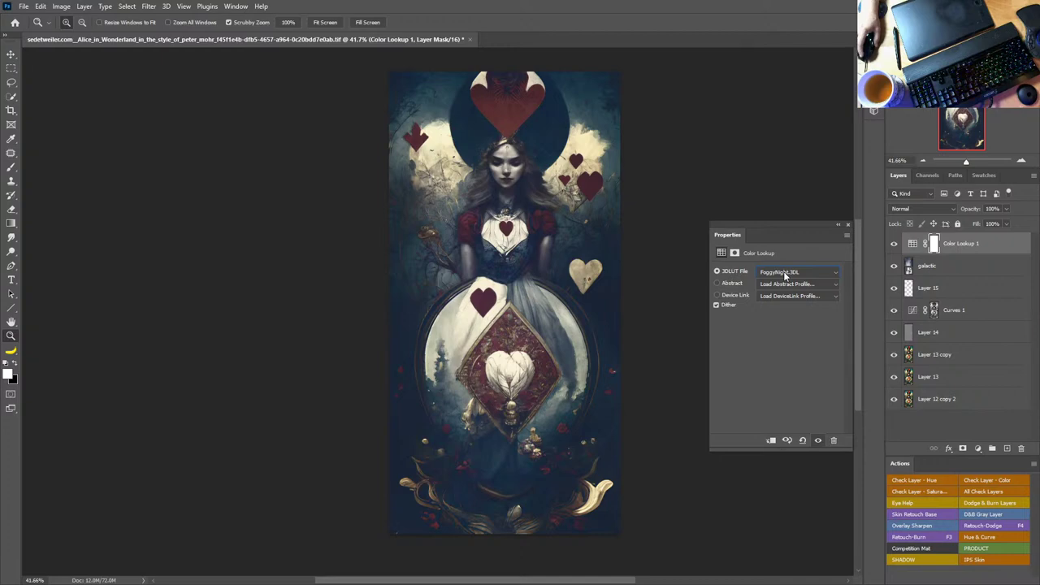
{"action": "key", "text": "Down"}
{"action": "key", "text": "Down"}
{"action": "key", "text": "Down"}
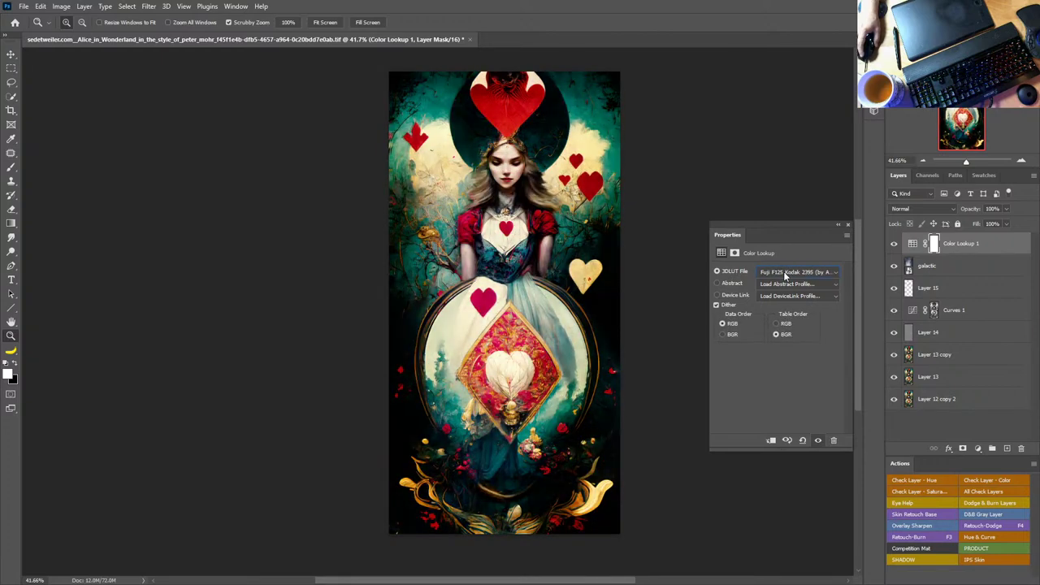
{"action": "key", "text": "Down"}
{"action": "key", "text": "Down"}
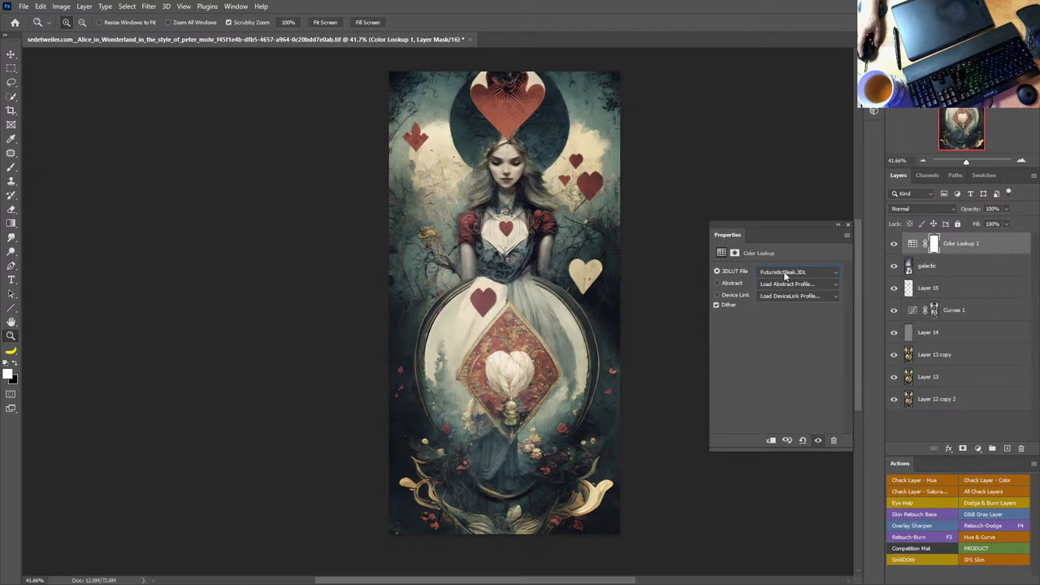
{"action": "key", "text": "Down"}
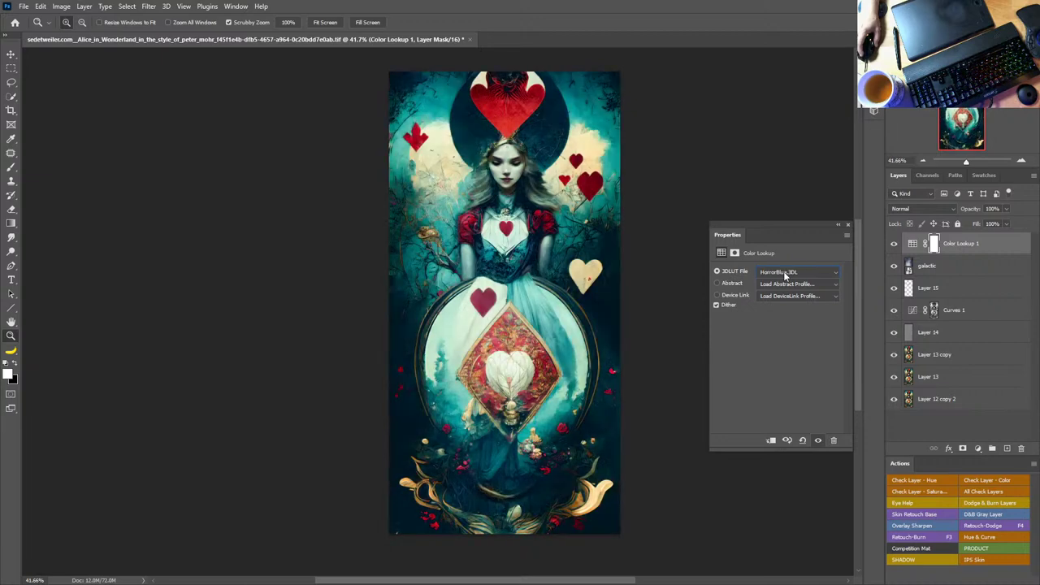
{"action": "key", "text": "Up"}
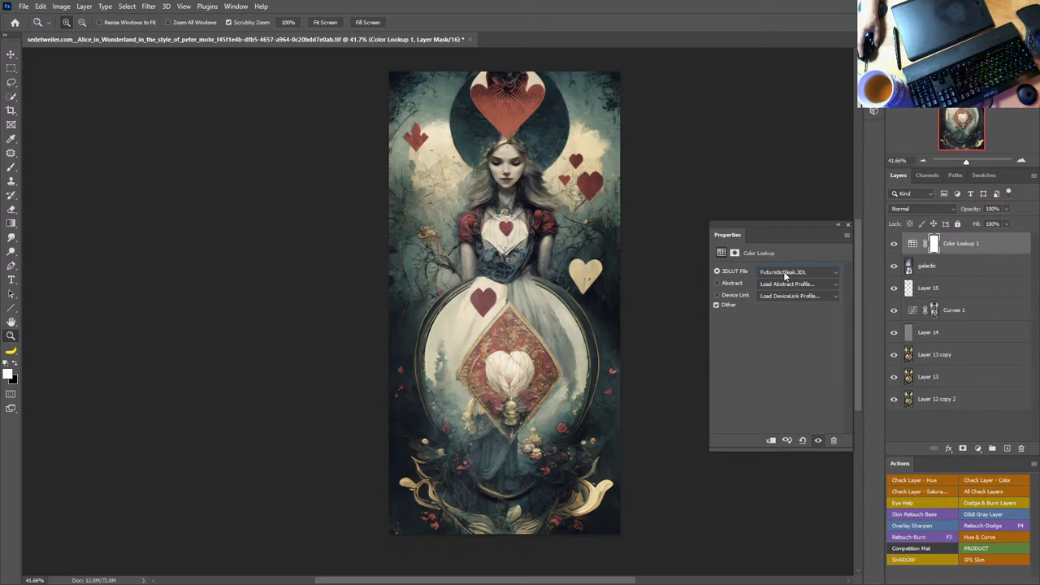
{"action": "key", "text": "Down"}
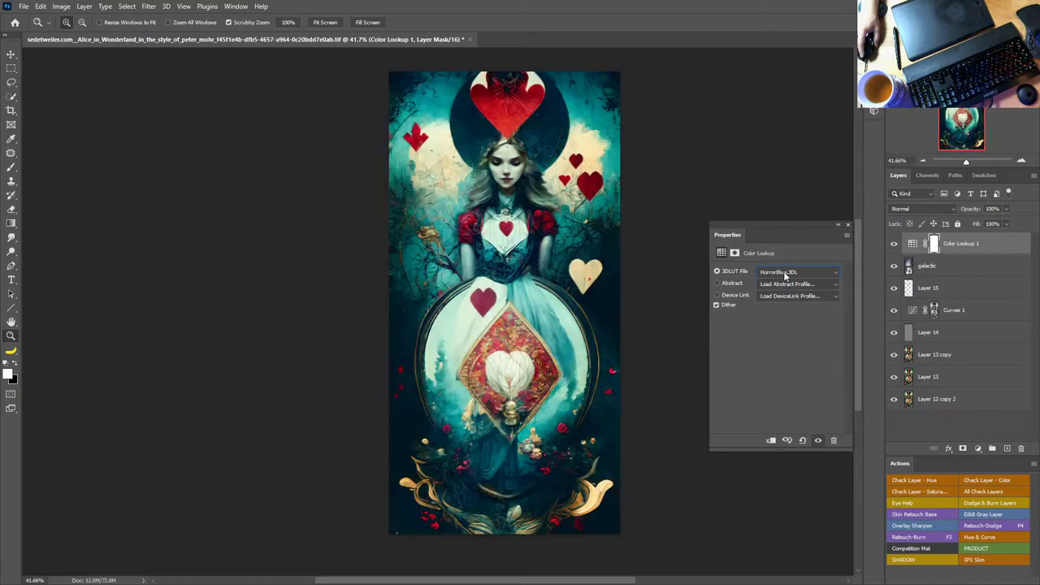
Step: Preview the Kodak film looks through Soft_Warming.look, and compare the illustration with and without the Soft_Warming Color Lookup layer
{"action": "key", "text": "Down"}
{"action": "key", "text": "Down"}
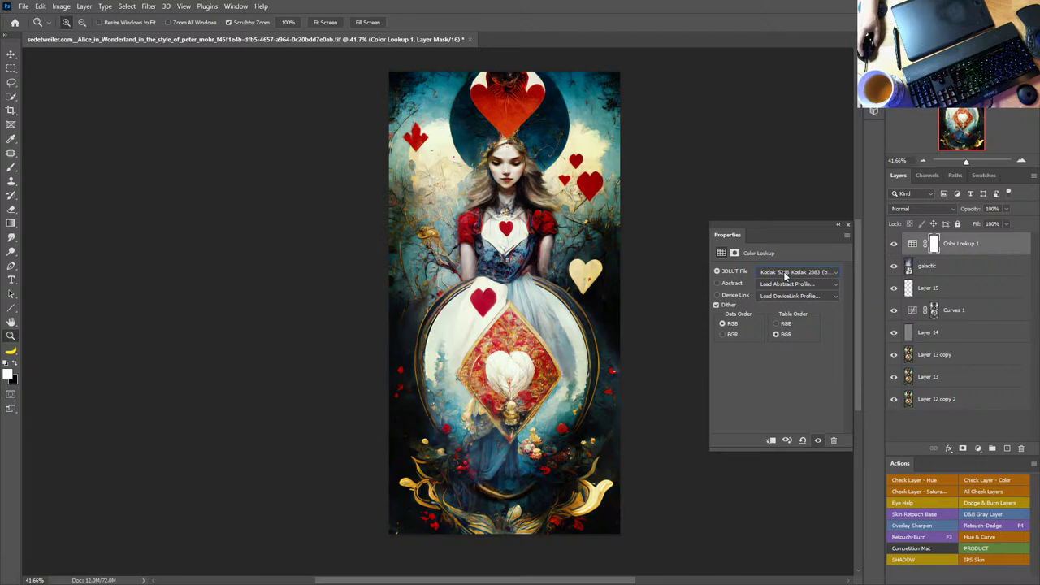
{"action": "key", "text": "Up"}
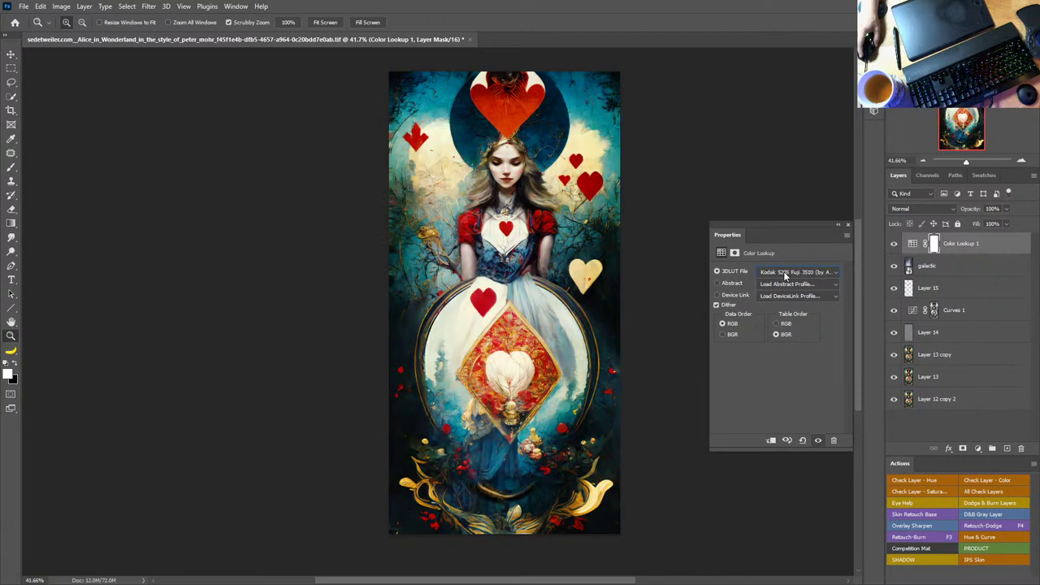
{"action": "key", "text": "Down"}
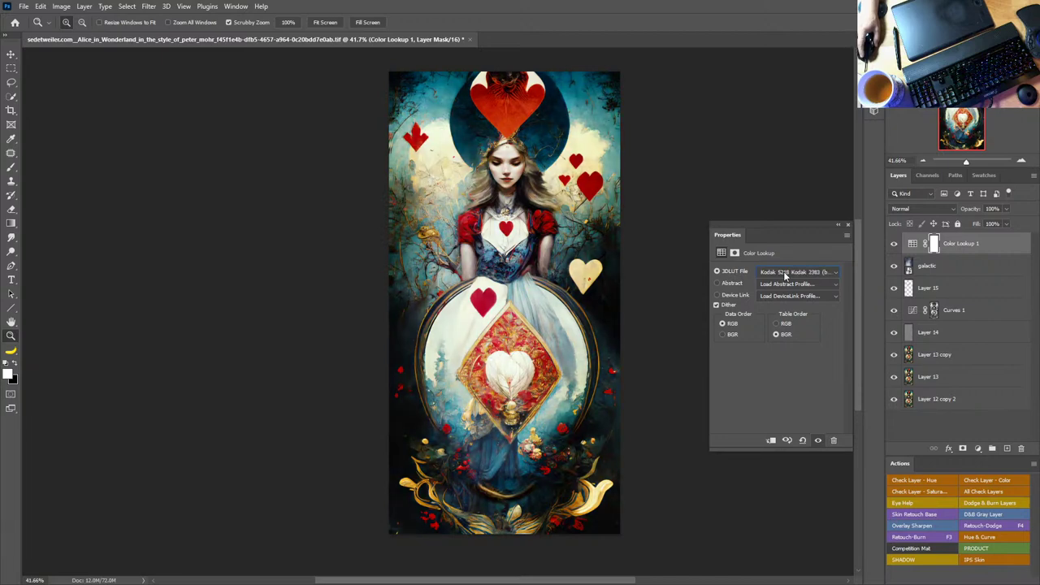
{"action": "key", "text": "Down"}
{"action": "key", "text": "Down"}
{"action": "key", "text": "Down"}
{"action": "key", "text": "Down"}
{"action": "key", "text": "Down"}
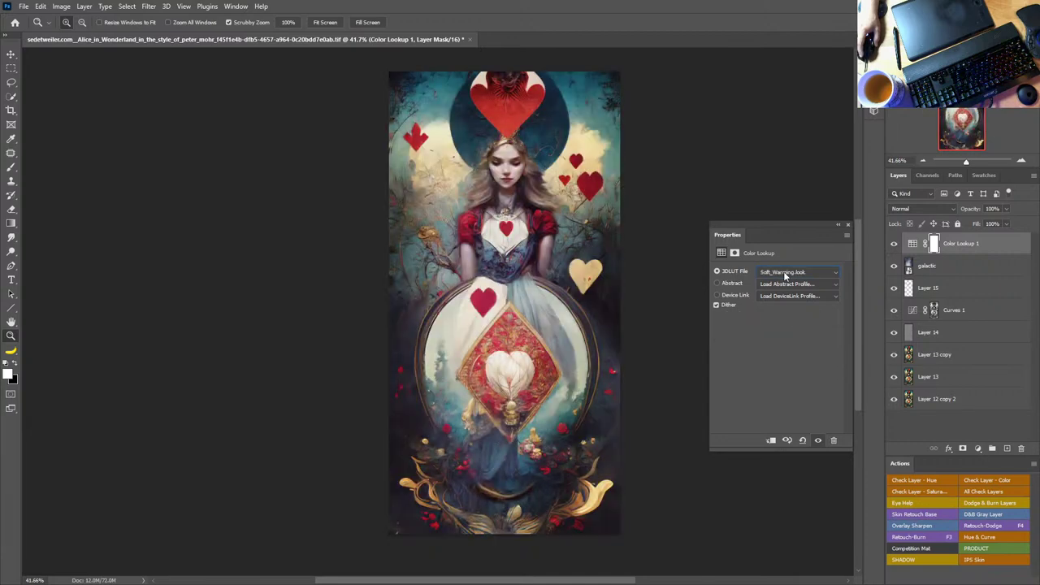
{"action": "key", "text": "Down"}
{"action": "key", "text": "Up"}
{"action": "left_click", "coordinate": [895, 247]}
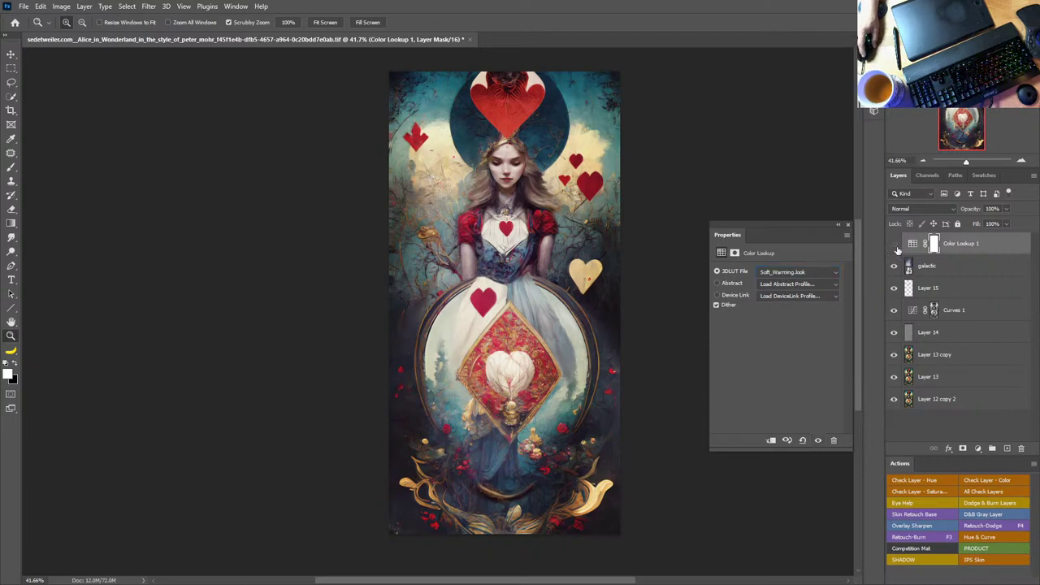
{"action": "left_click", "coordinate": [895, 247]}
Step: Try the FuturisticBleak.3DL and HorrorBlue.3DL looks again on the Color Lookup layer
{"action": "left_click", "coordinate": [801, 273]}
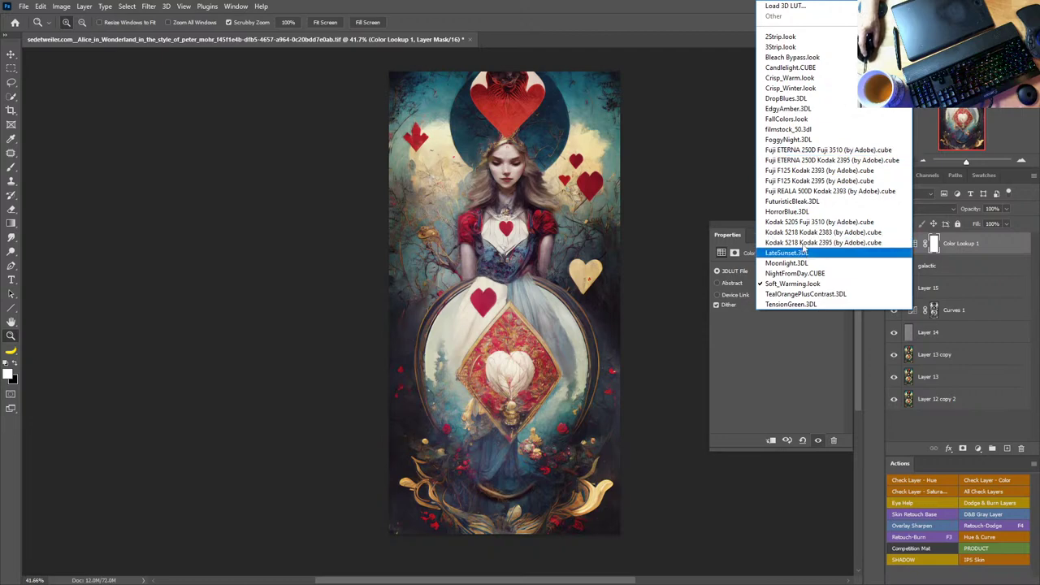
{"action": "left_click", "coordinate": [809, 202]}
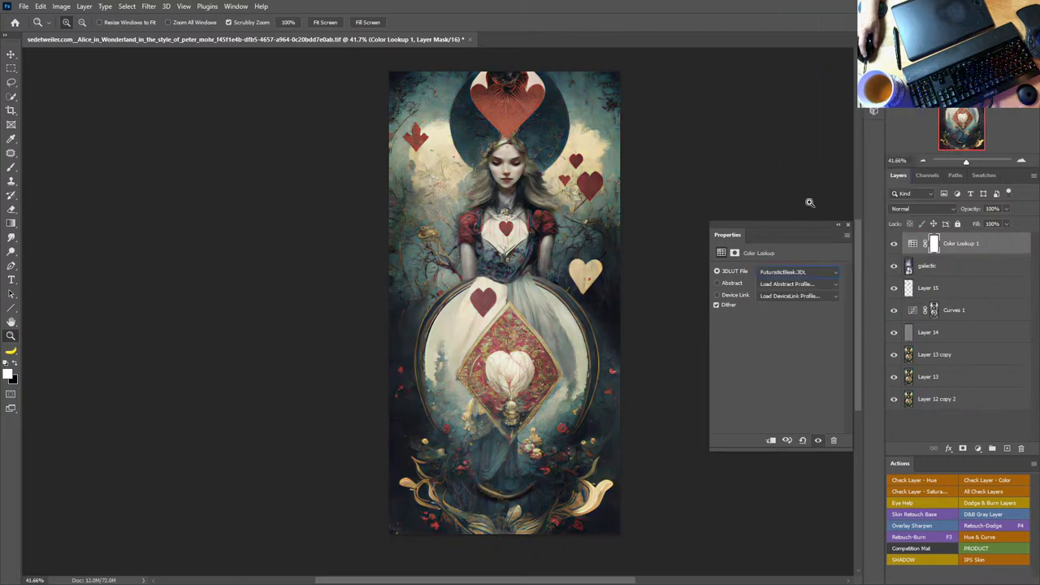
{"action": "left_click", "coordinate": [810, 273]}
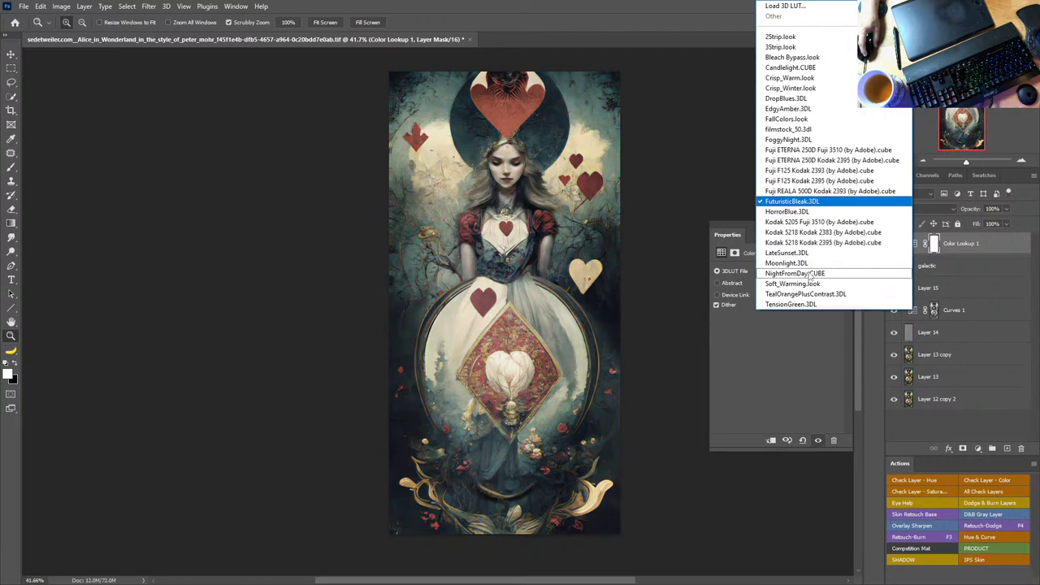
{"action": "left_click", "coordinate": [810, 212]}
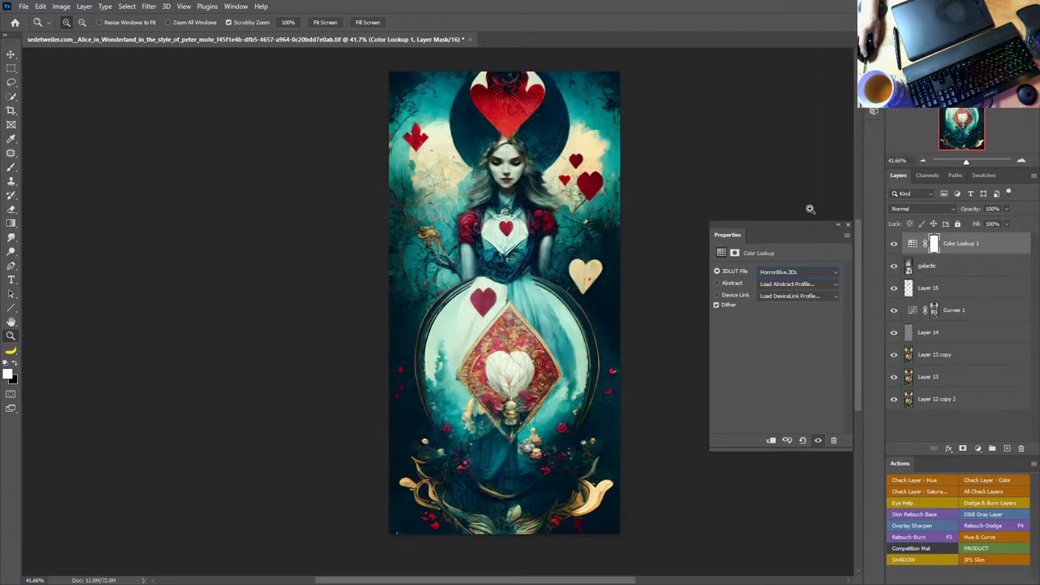
Step: Set the Color Lookup layer's 3D LUT to FallColors.look and close its properties
{"action": "key", "text": "Up"}
{"action": "key", "text": "Up"}
{"action": "key", "text": "Up"}
{"action": "key", "text": "Up"}
{"action": "key", "text": "Up"}
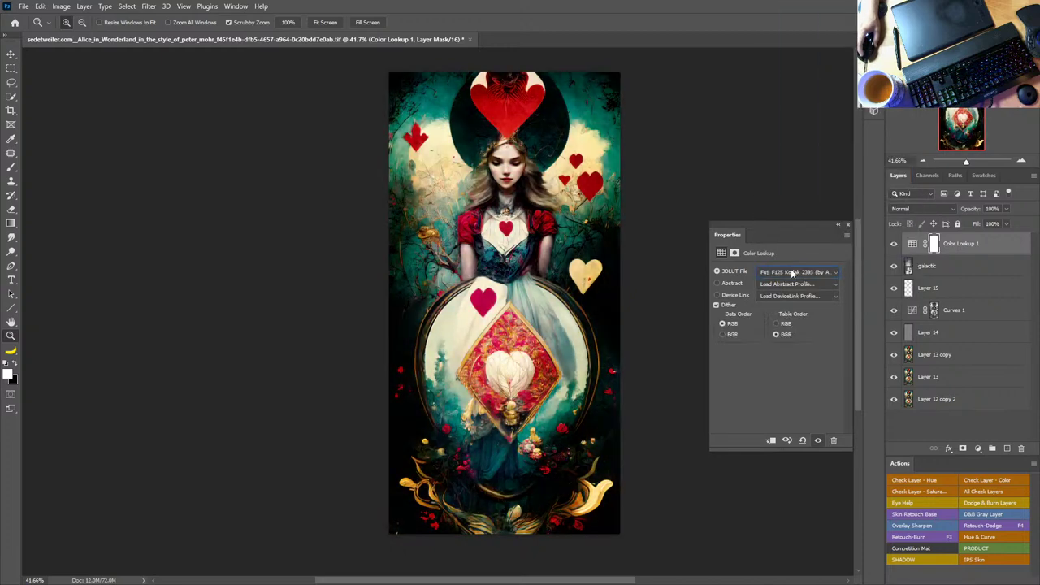
{"action": "key", "text": "Up"}
{"action": "key", "text": "Up"}
{"action": "key", "text": "Up"}
{"action": "key", "text": "Up"}
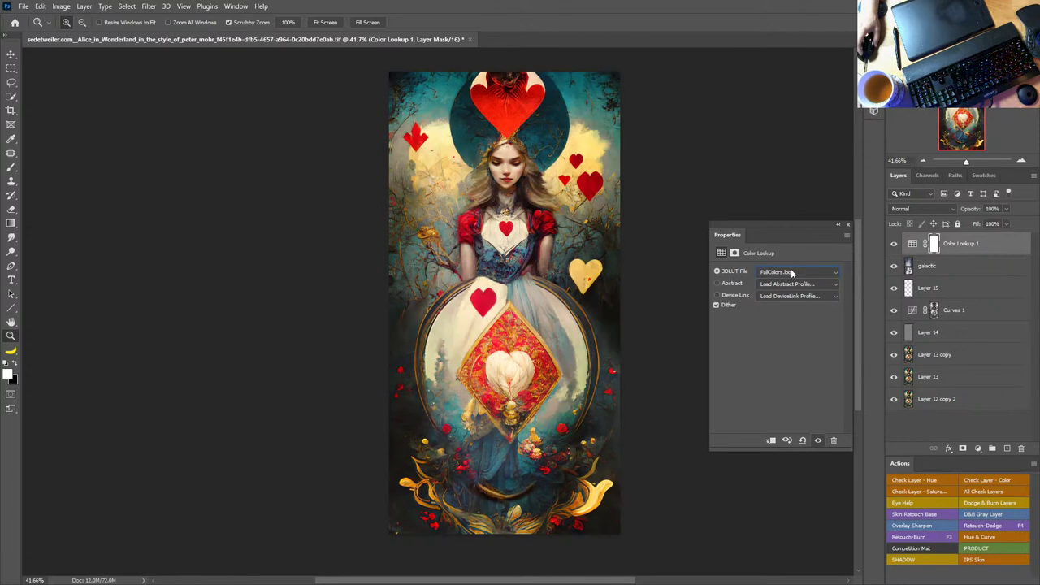
{"action": "scroll", "coordinate": [795, 276], "scroll_direction": "up", "scroll_amount": 1}
{"action": "scroll", "coordinate": [795, 275], "scroll_direction": "down", "scroll_amount": 1}
{"action": "left_click", "coordinate": [848, 226]}
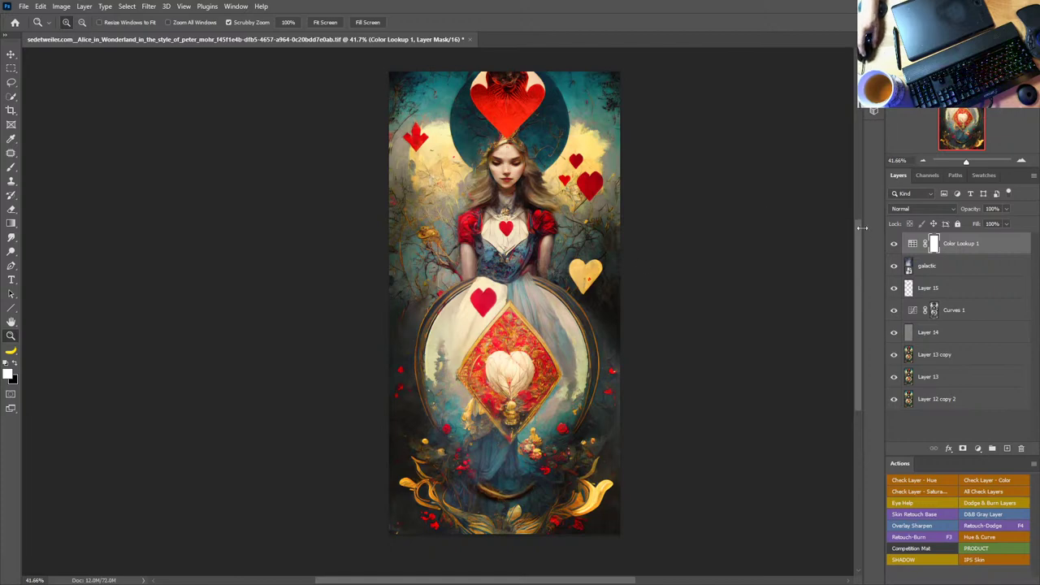
Step: Compare the illustration with and without the Color Lookup 1 layer
{"action": "left_click", "coordinate": [893, 244]}
{"action": "left_click", "coordinate": [893, 244]}
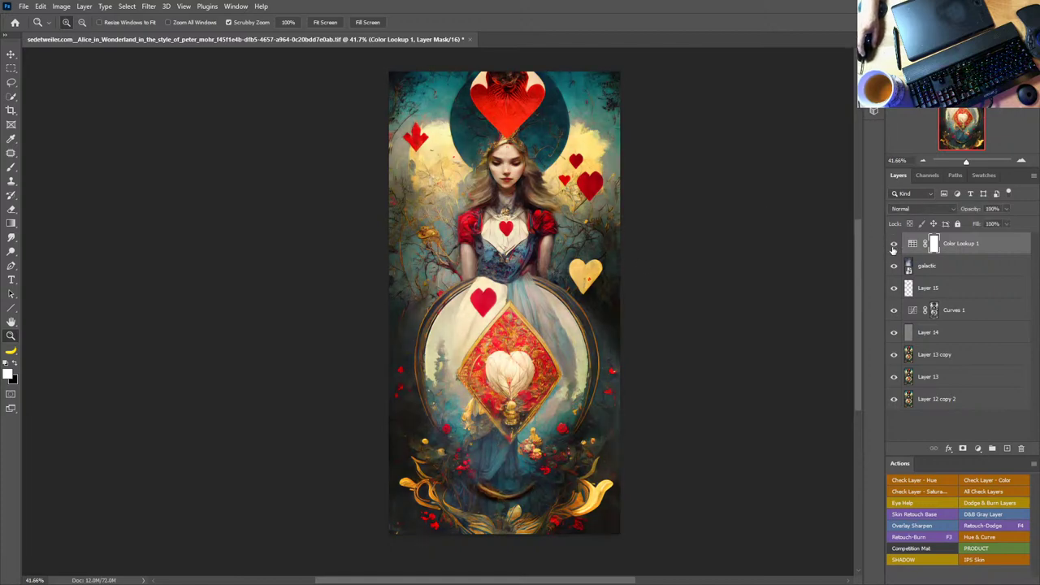
{"action": "left_click", "coordinate": [894, 244]}
{"action": "left_click", "coordinate": [893, 244]}
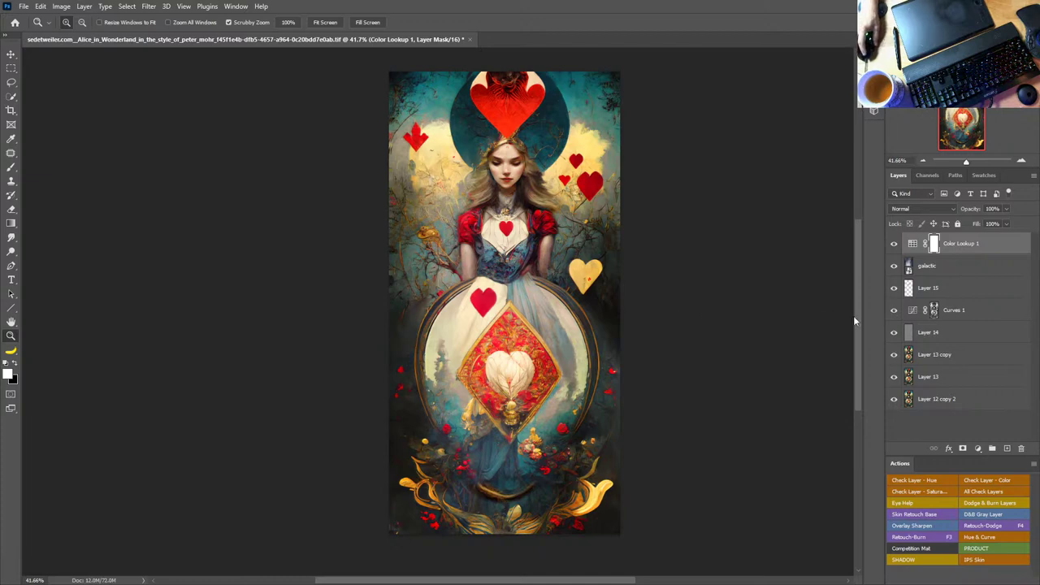
Step: Move the Curves 1 layer above Color Lookup 1 and compare the illustration with and without the curves
{"action": "left_click_drag", "start_coordinate": [968, 314], "coordinate": [949, 244]}
{"action": "left_click", "coordinate": [893, 244]}
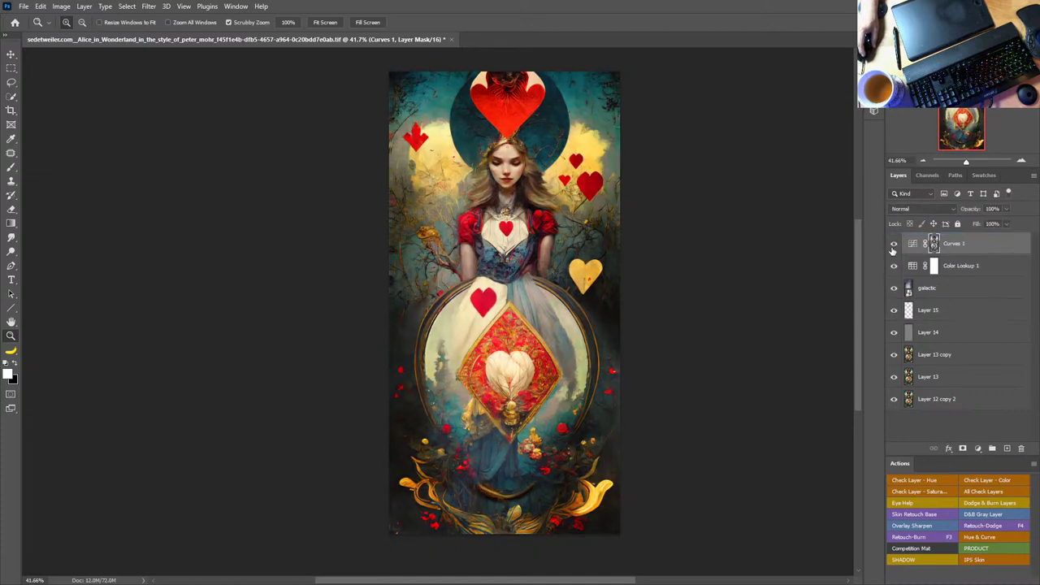
{"action": "left_click", "coordinate": [894, 244]}
{"action": "left_click", "coordinate": [894, 244]}
{"action": "left_click", "coordinate": [894, 243]}
{"action": "left_click", "coordinate": [894, 244]}
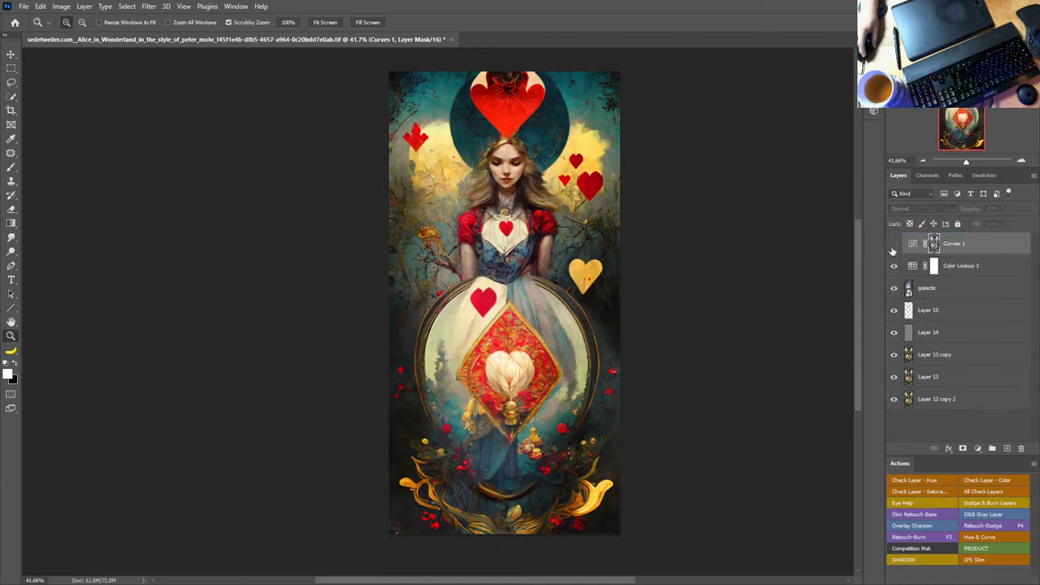
{"action": "left_click", "coordinate": [893, 244]}
{"action": "left_click", "coordinate": [894, 244]}
{"action": "left_click", "coordinate": [893, 243]}
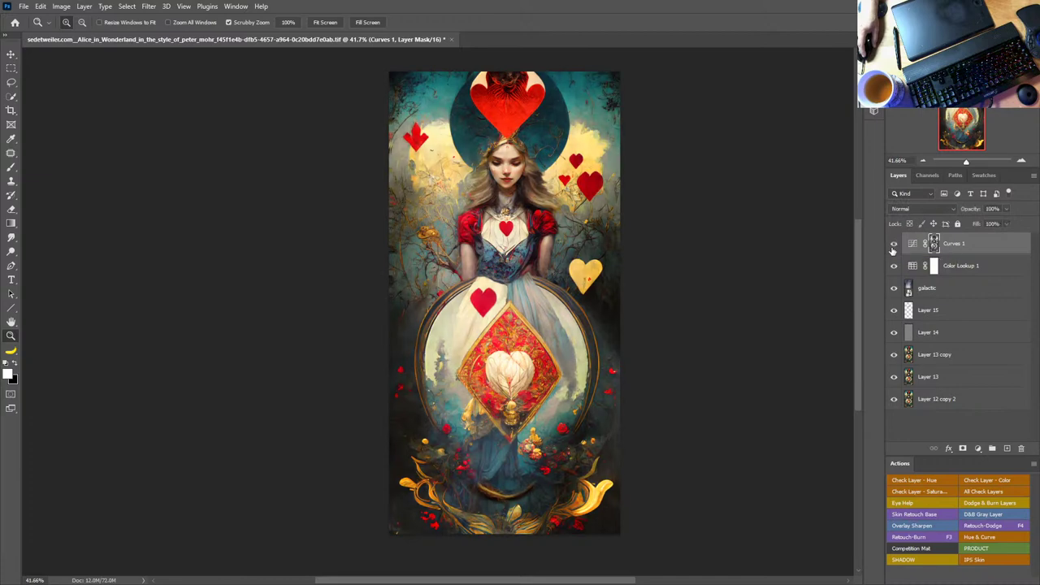
{"action": "left_click", "coordinate": [893, 246]}
{"action": "left_click", "coordinate": [893, 246]}
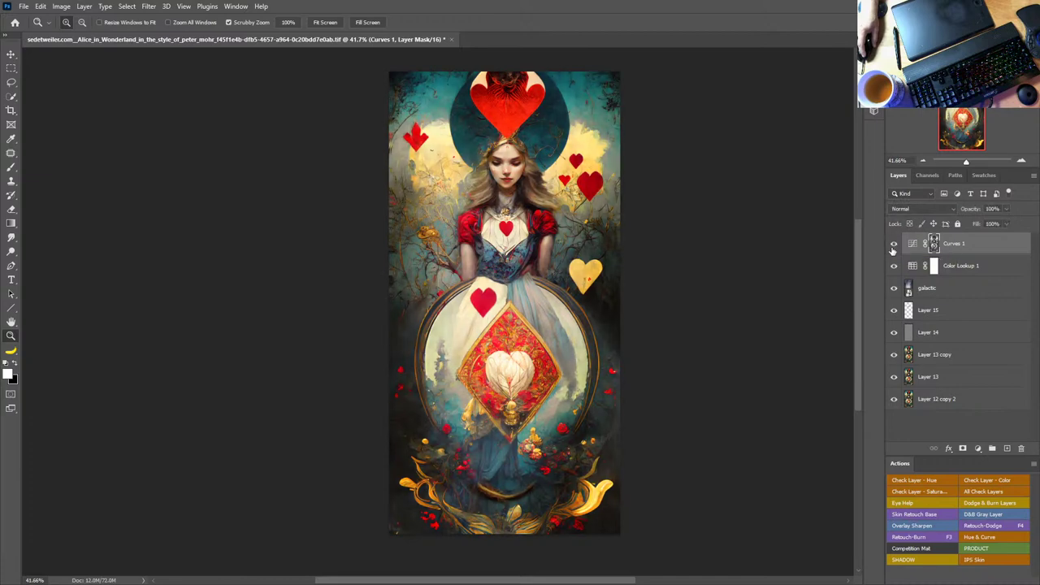
{"action": "left_click", "coordinate": [892, 246]}
{"action": "left_click", "coordinate": [893, 246]}
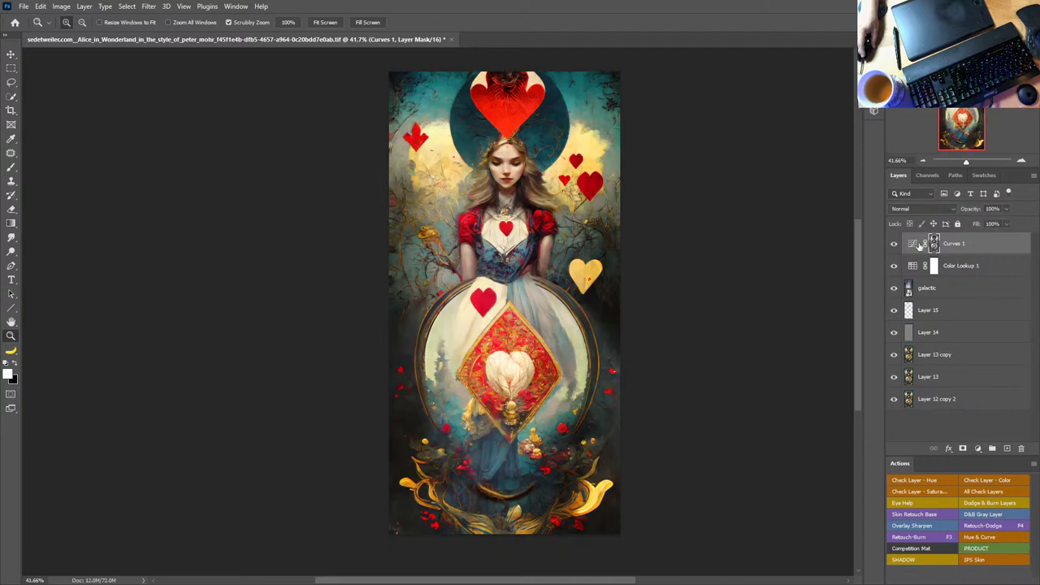
Step: Add a second Curves adjustment layer at the top of the stack, auto-corrected with the Enhance Per Channel Contrast algorithm
{"action": "left_click", "coordinate": [977, 449]}
{"action": "left_click", "coordinate": [970, 312]}
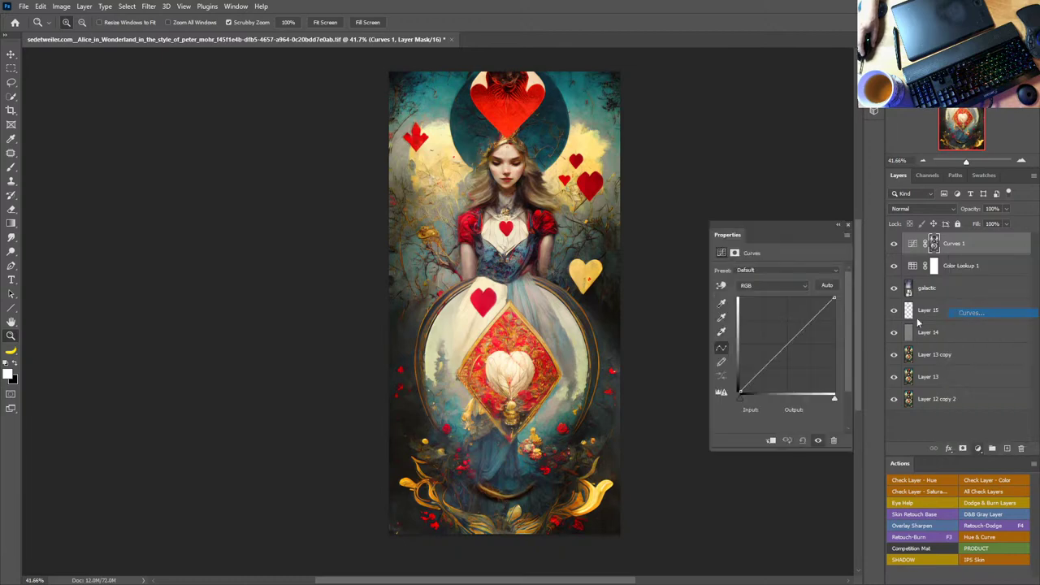
{"action": "left_click", "coordinate": [825, 289], "text": "alt"}
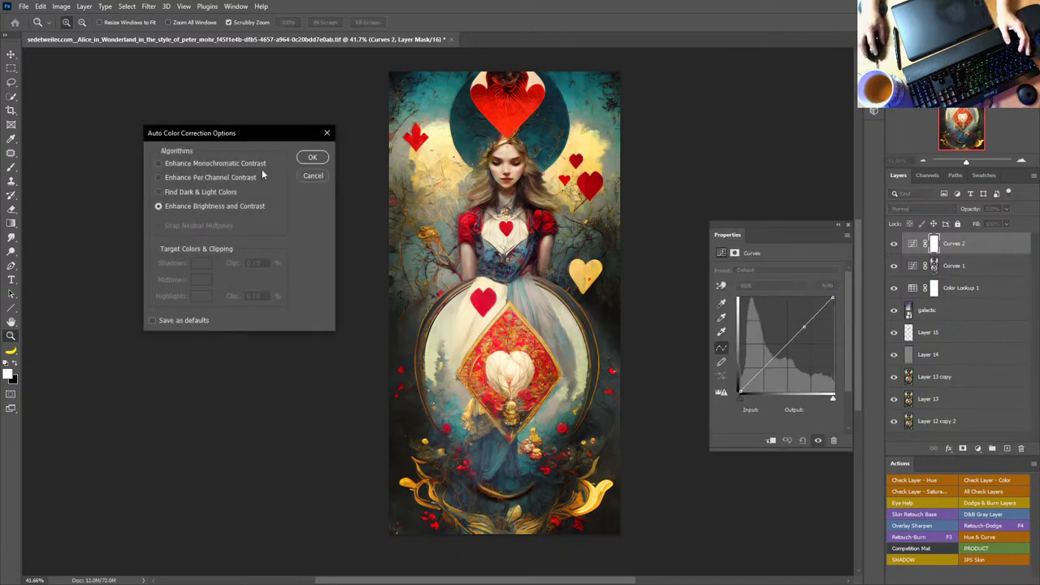
{"action": "left_click_drag", "start_coordinate": [217, 132], "coordinate": [738, 67]}
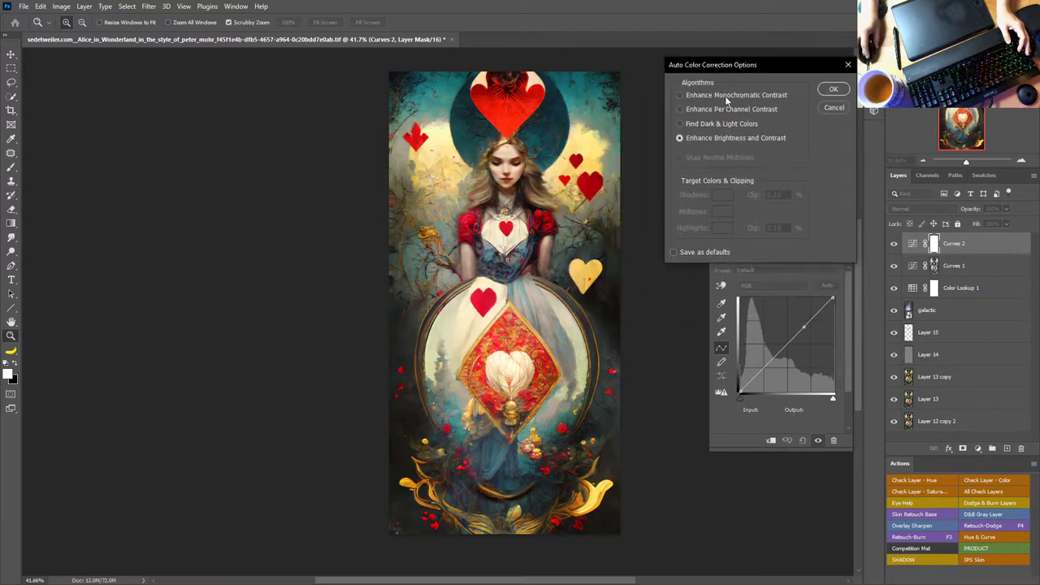
{"action": "left_click", "coordinate": [722, 109]}
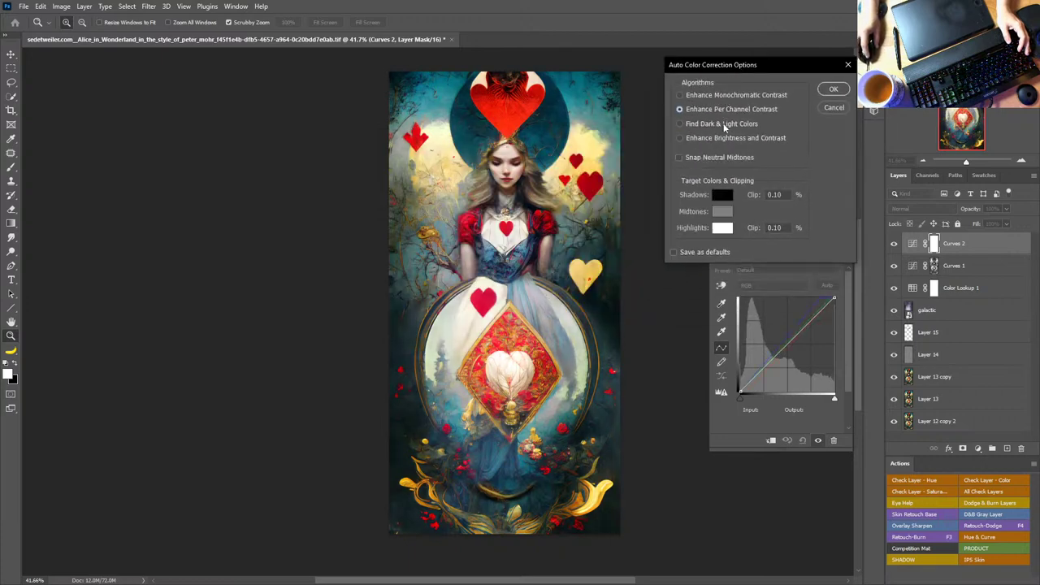
{"action": "left_click", "coordinate": [724, 124]}
{"action": "left_click", "coordinate": [729, 111]}
{"action": "left_click", "coordinate": [833, 89]}
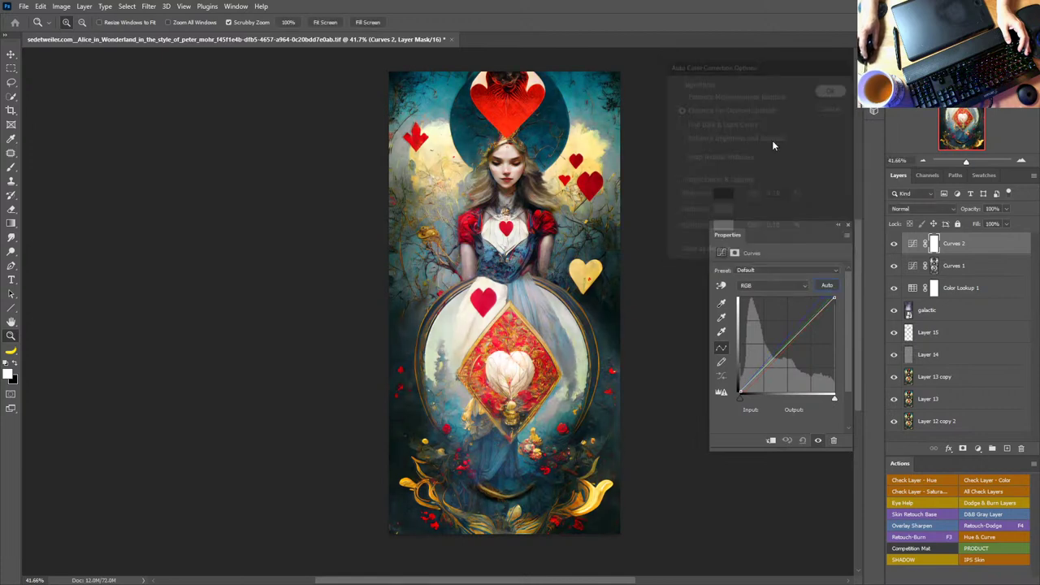
{"action": "left_click", "coordinate": [848, 225]}
Step: Toggle the Curves 2 layer's visibility to compare the illustration with and without its colour correction
{"action": "left_click", "coordinate": [894, 244]}
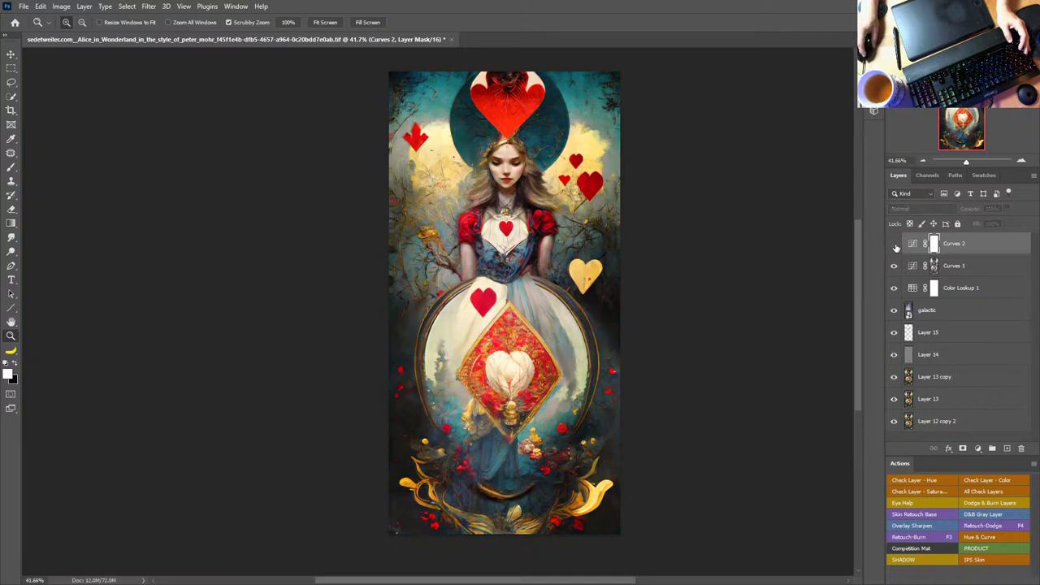
{"action": "left_click", "coordinate": [894, 244]}
{"action": "left_click", "coordinate": [895, 245]}
{"action": "left_click", "coordinate": [895, 245]}
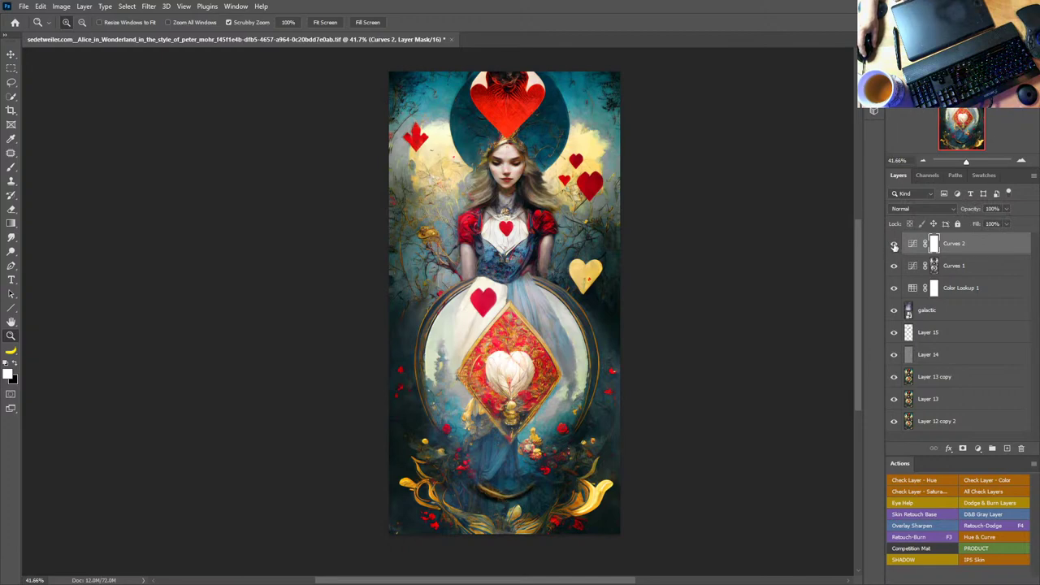
{"action": "left_click", "coordinate": [894, 245]}
{"action": "left_click", "coordinate": [894, 245]}
{"action": "left_click", "coordinate": [894, 245]}
{"action": "left_click", "coordinate": [895, 246]}
{"action": "left_click", "coordinate": [894, 246]}
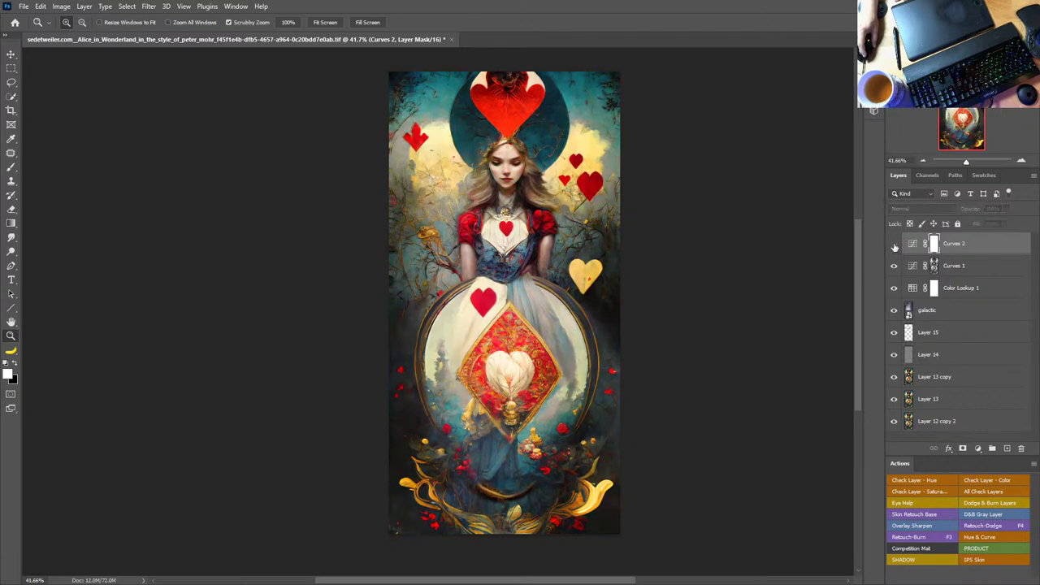
{"action": "left_click", "coordinate": [895, 246]}
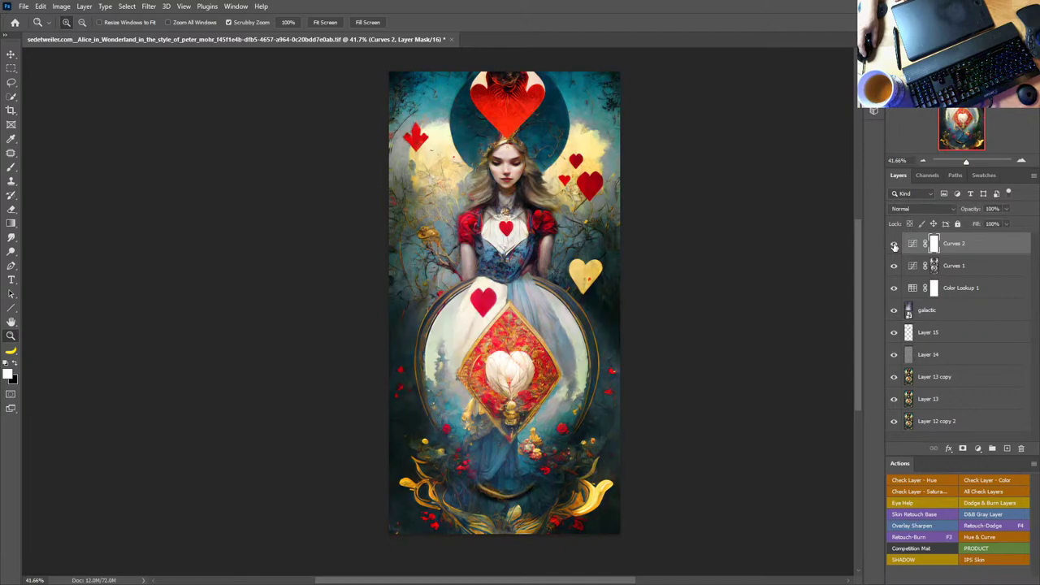
{"action": "left_click", "coordinate": [895, 245]}
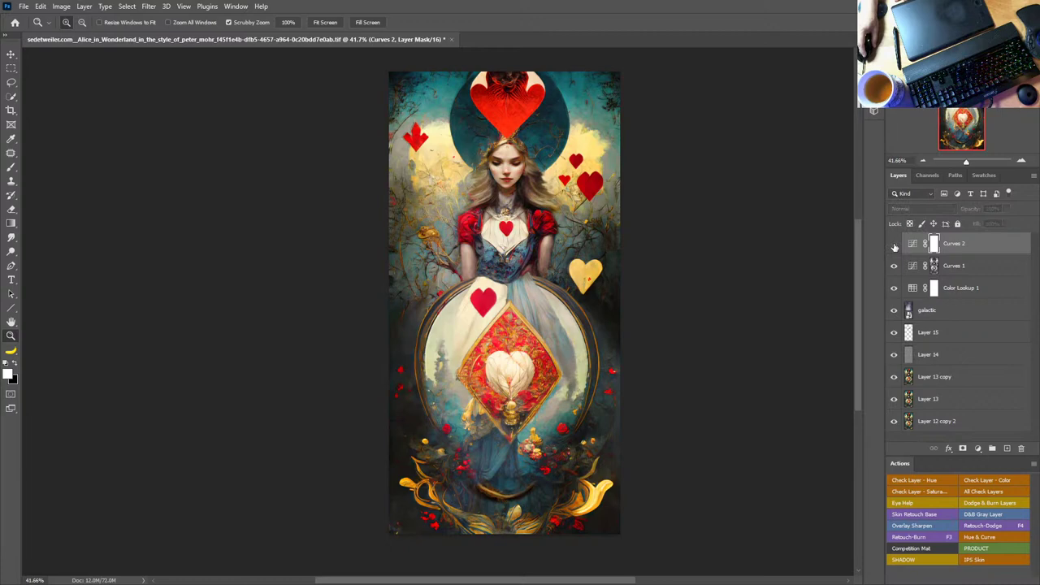
Step: Turn the Curves 2 layer's visibility back on and save the layered illustration file
{"action": "left_click", "coordinate": [895, 245]}
{"action": "left_click", "coordinate": [895, 245]}
{"action": "left_click", "coordinate": [895, 245]}
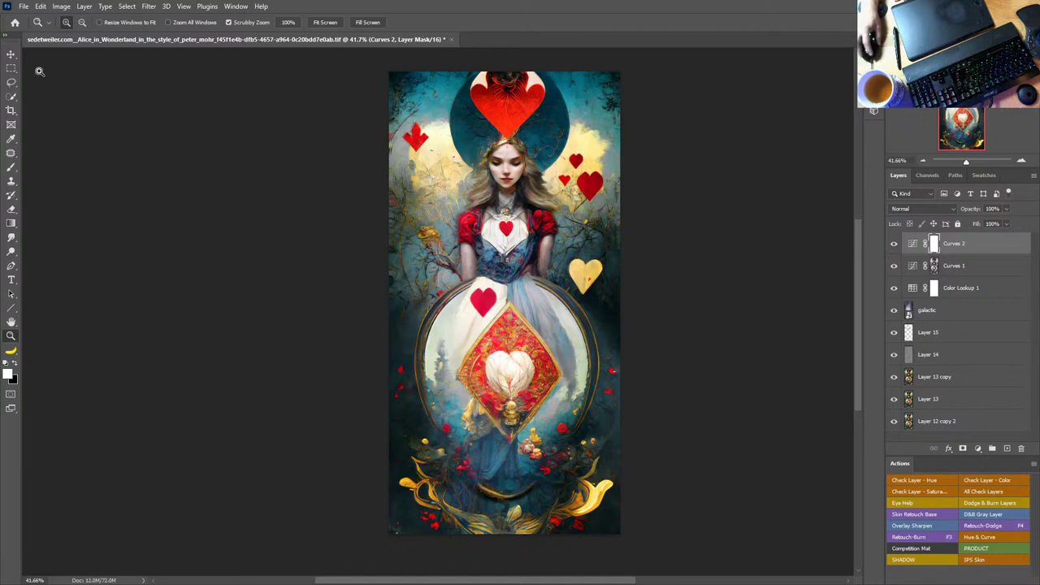
{"action": "left_click", "coordinate": [26, 10]}
{"action": "left_click", "coordinate": [34, 125]}
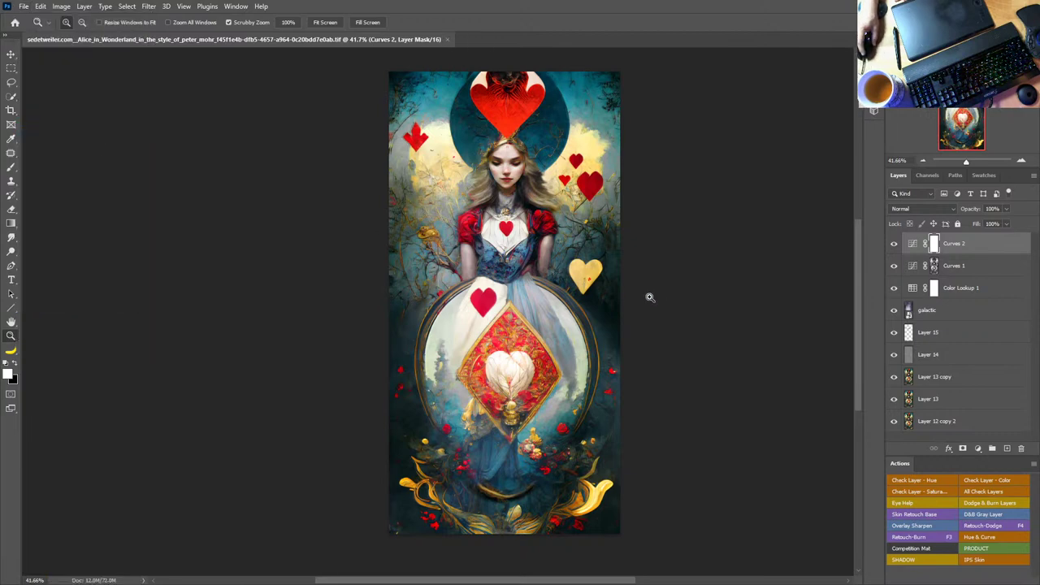
Step: Show the rulers around the illustration and set their units to inches
{"action": "left_click_drag", "start_coordinate": [517, 166], "coordinate": [570, 203]}
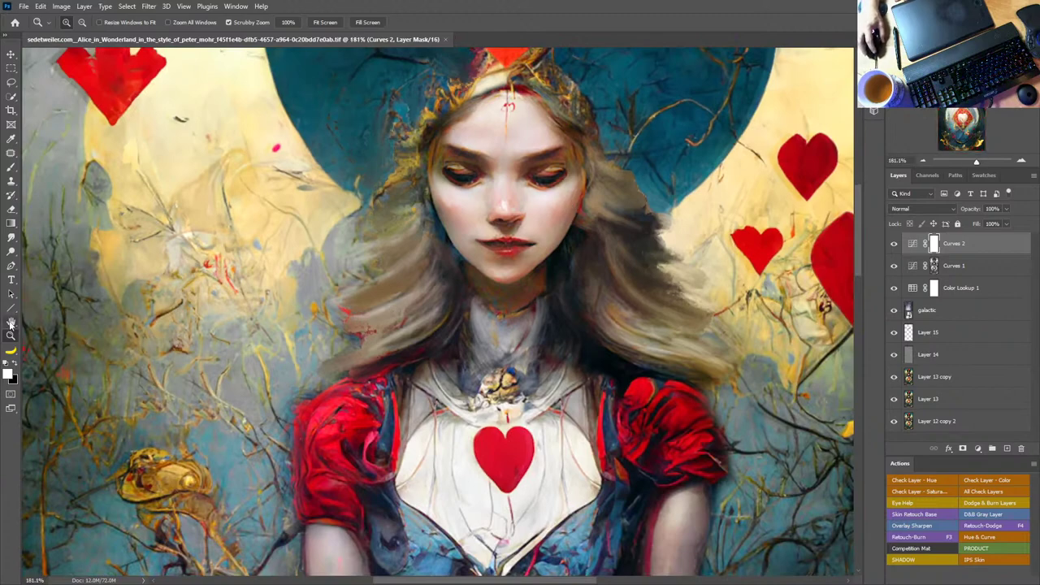
{"action": "double_click", "coordinate": [10, 322]}
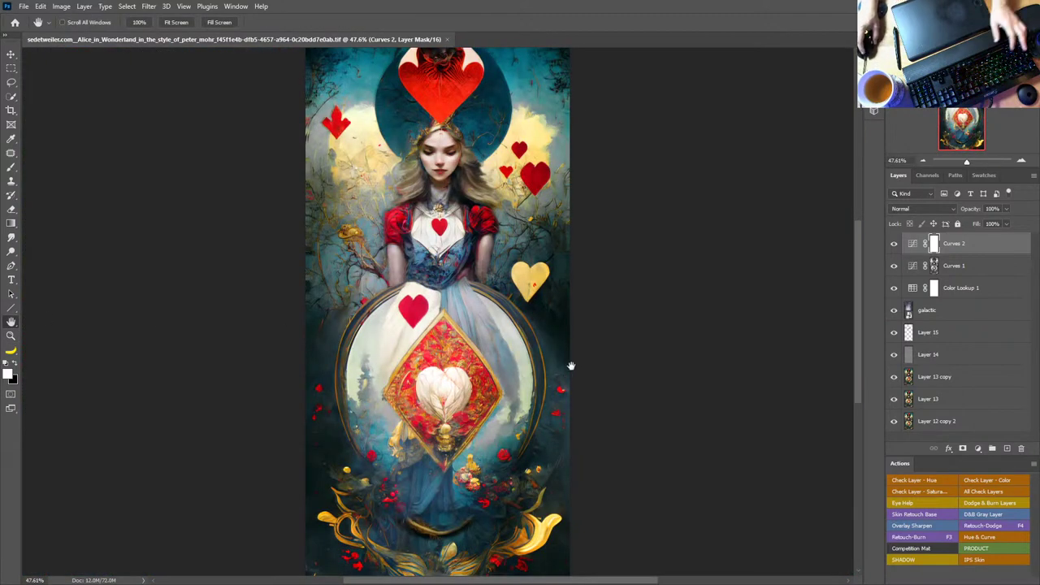
{"action": "key", "text": "ctrl+t"}
{"action": "left_click", "coordinate": [520, 219]}
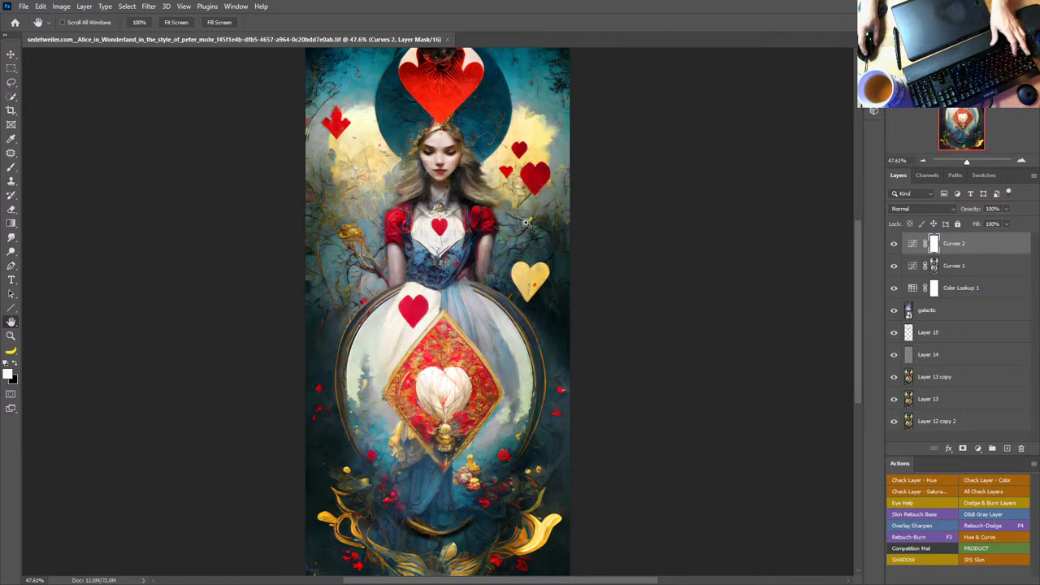
{"action": "key", "text": "ctrl+r"}
{"action": "right_click", "coordinate": [630, 54]}
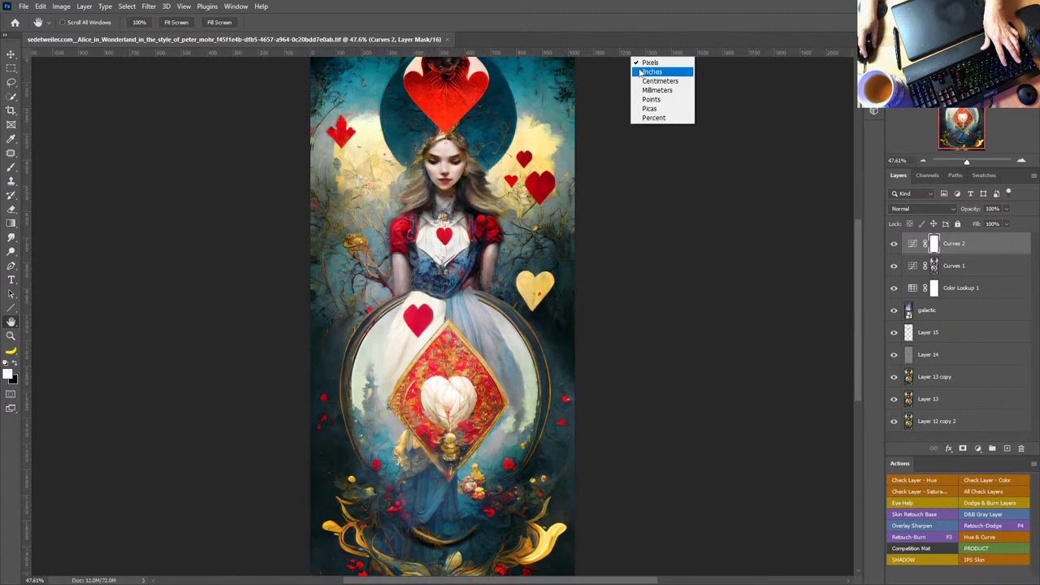
{"action": "left_click", "coordinate": [650, 71]}
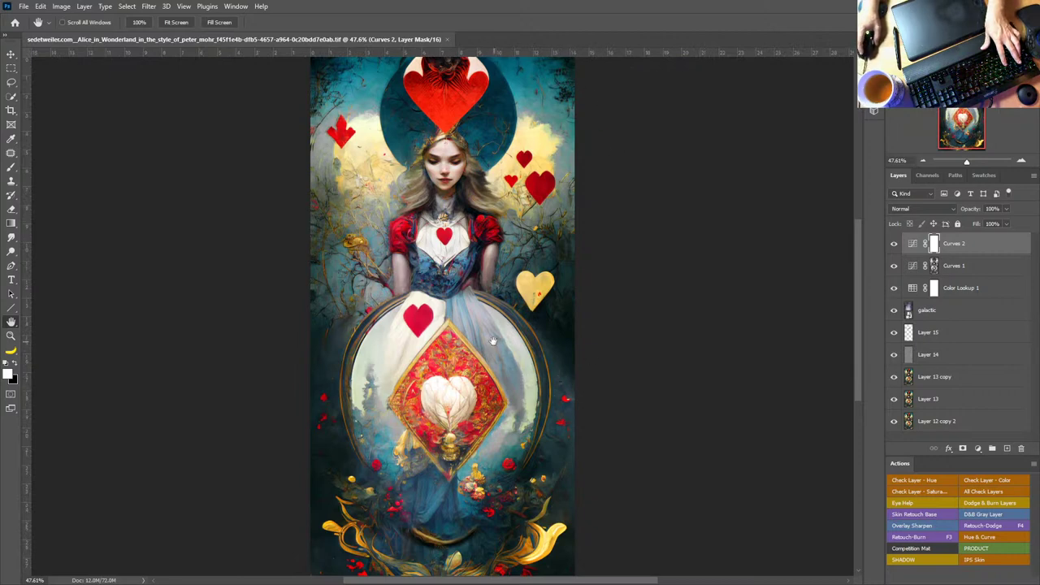
Step: Switch the ruler units to pixels and hide the rulers
{"action": "right_click", "coordinate": [619, 55]}
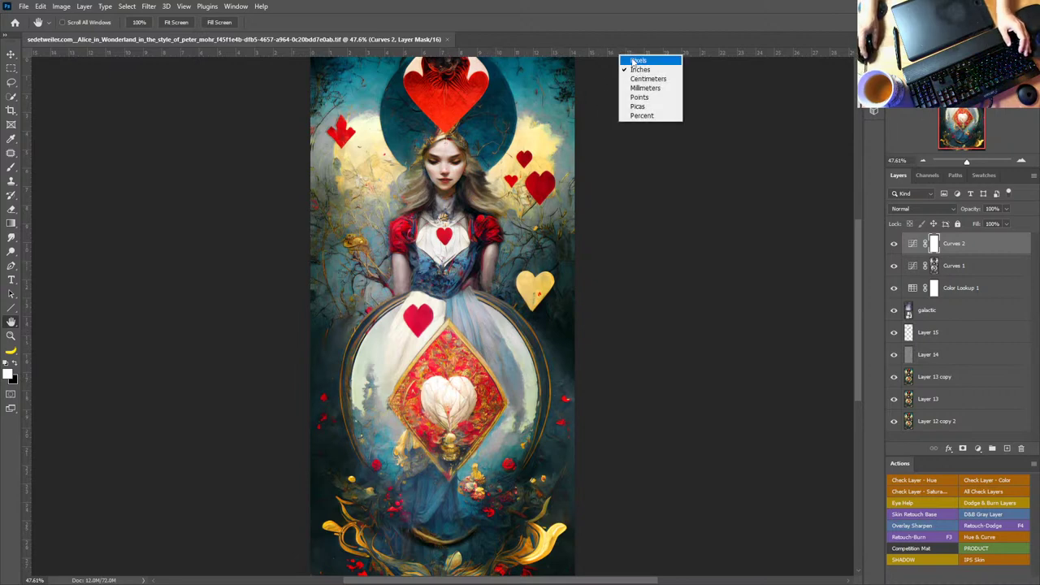
{"action": "left_click", "coordinate": [639, 60]}
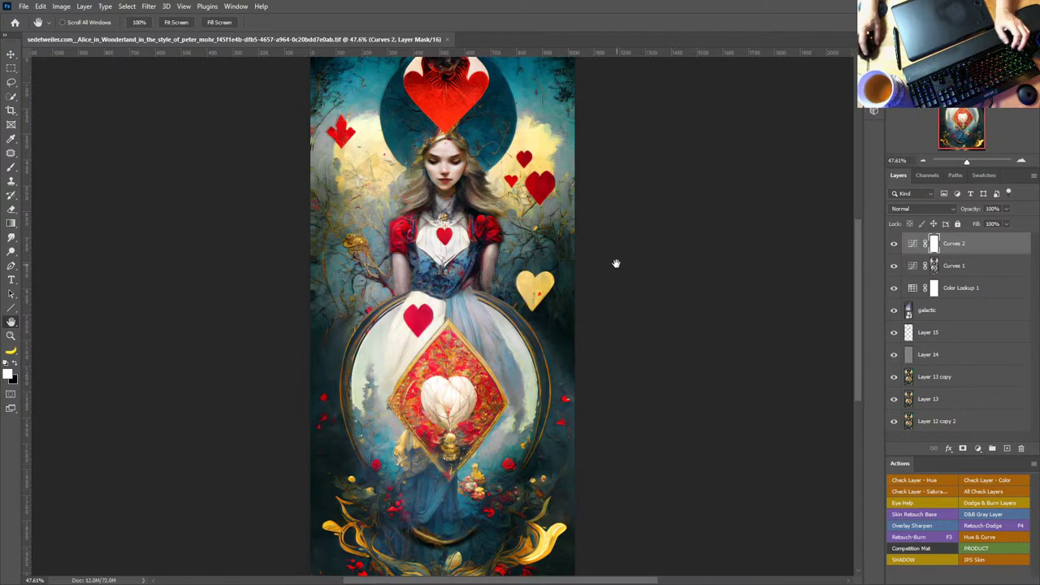
{"action": "key", "text": "ctrl+r"}
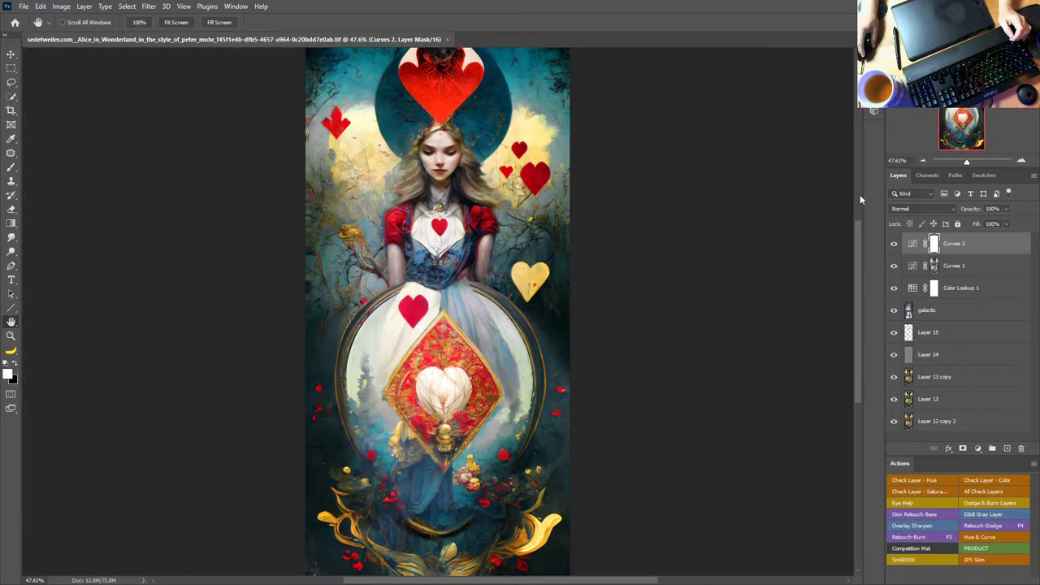
Step: Widen the docked panel column and enlarge the Layers panel by shrinking the Navigator above it
{"action": "left_click_drag", "start_coordinate": [886, 193], "coordinate": [855, 195]}
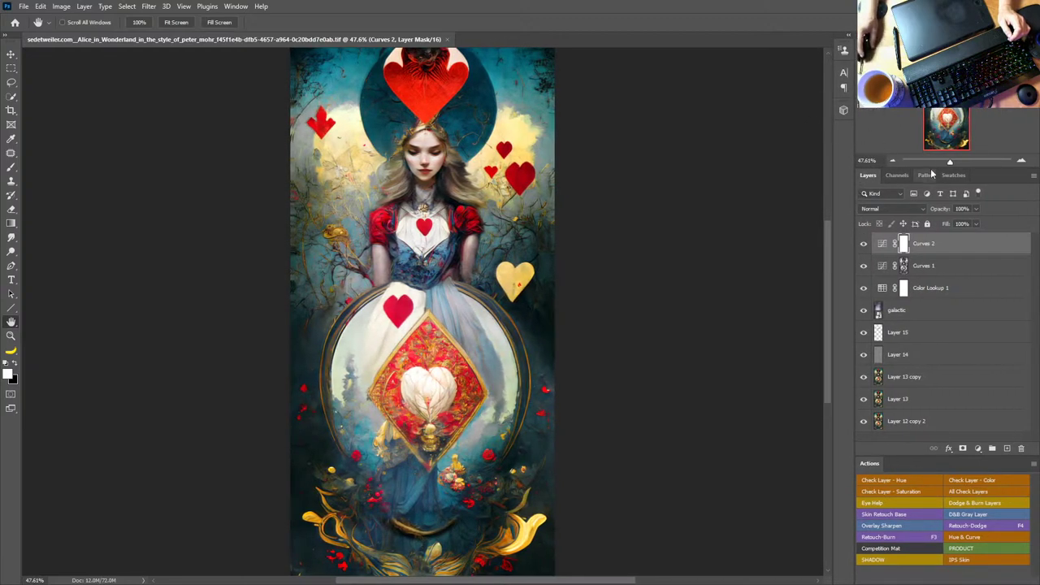
{"action": "left_click_drag", "start_coordinate": [935, 169], "coordinate": [942, 118]}
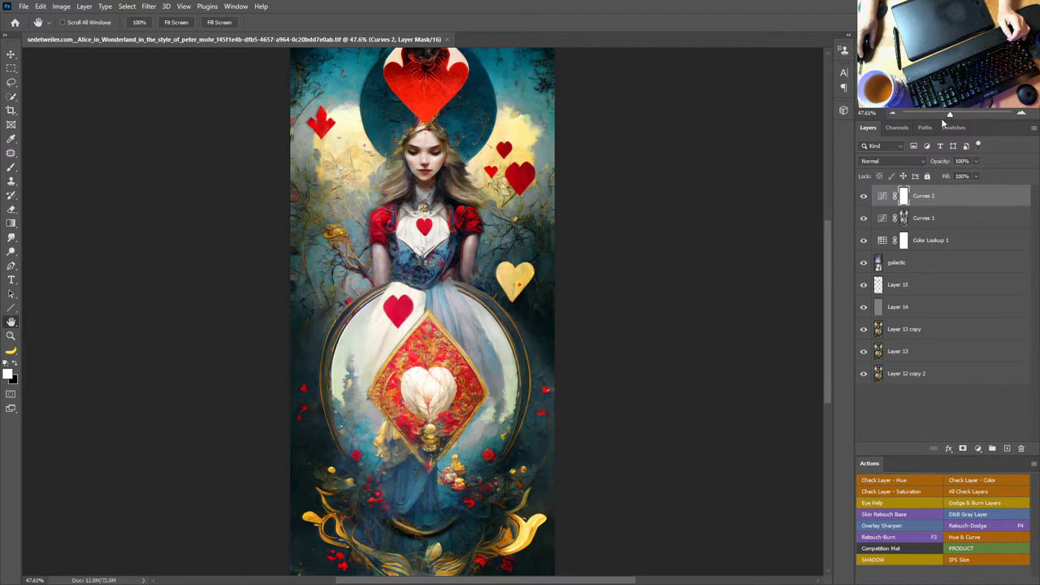
{"action": "left_click_drag", "start_coordinate": [949, 115], "coordinate": [946, 122]}
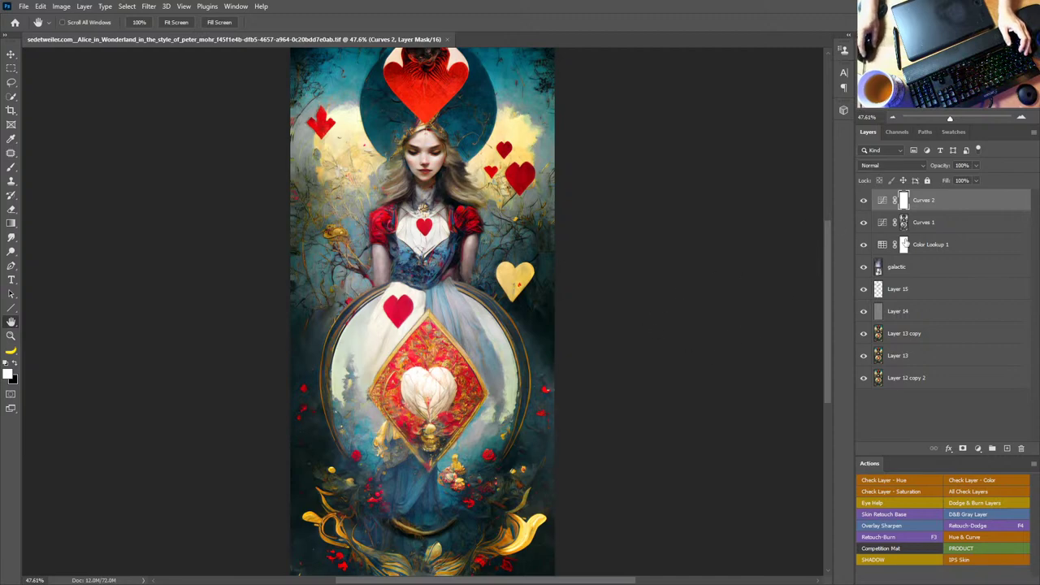
Step: Edit the Curves 2 RGB curve: lower the upper tones from input 162 to output 145 and lift the black point to output 12
{"action": "double_click", "coordinate": [884, 202]}
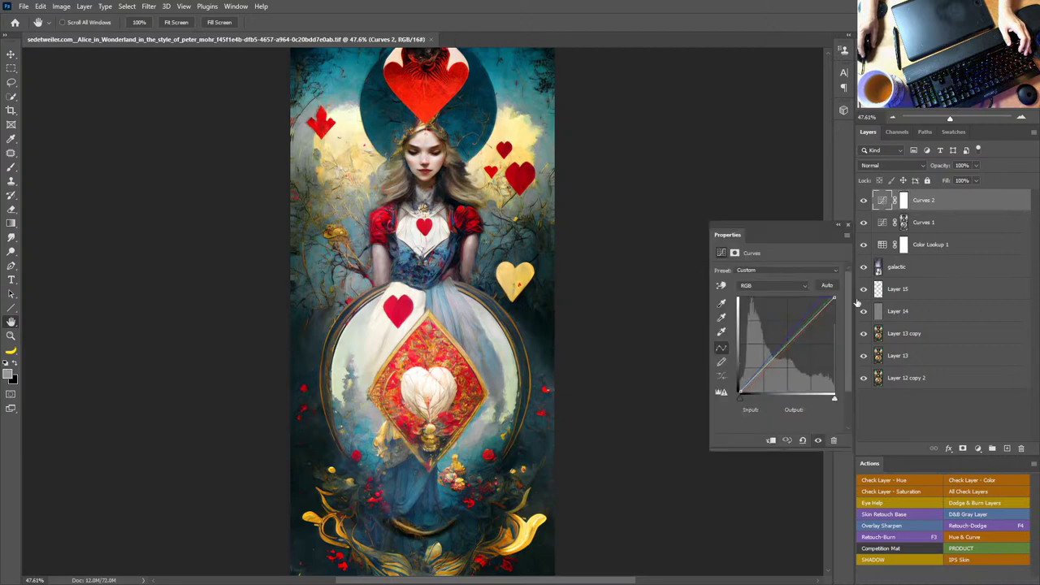
{"action": "left_click", "coordinate": [787, 285]}
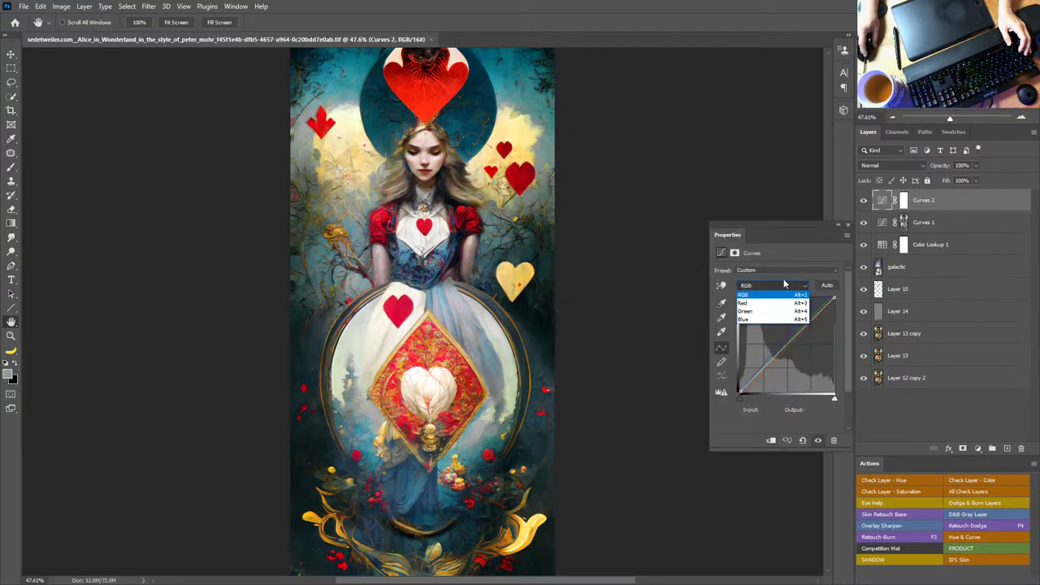
{"action": "left_click", "coordinate": [785, 284]}
{"action": "left_click_drag", "start_coordinate": [799, 334], "coordinate": [801, 339]}
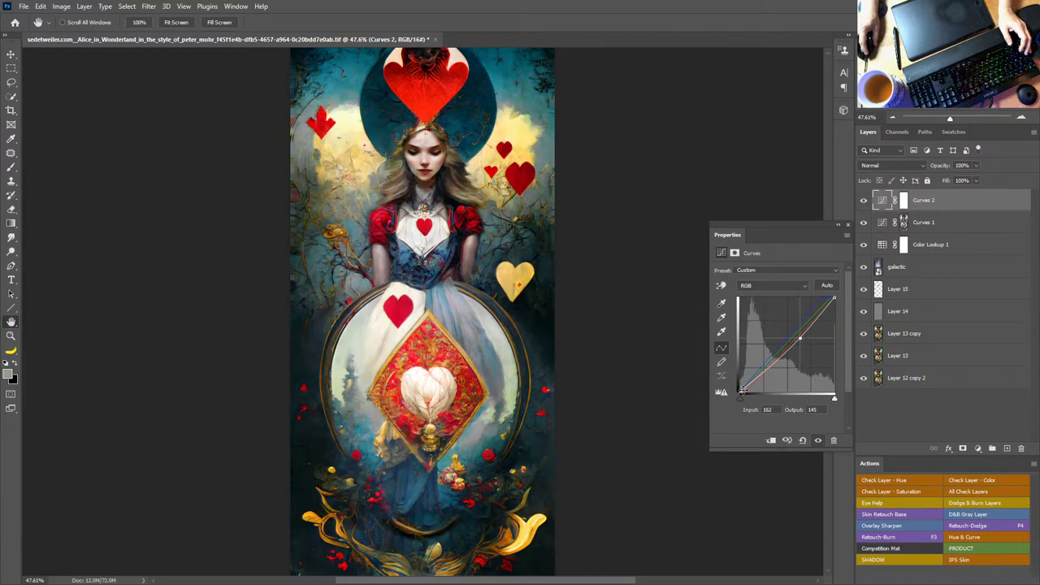
{"action": "left_click_drag", "start_coordinate": [740, 394], "coordinate": [739, 388]}
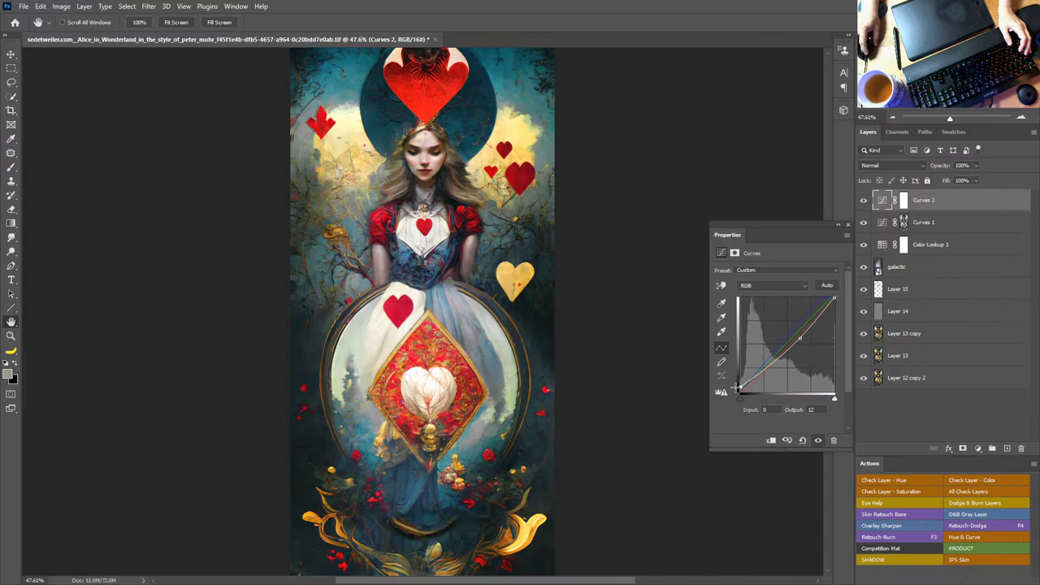
{"action": "left_click", "coordinate": [848, 225]}
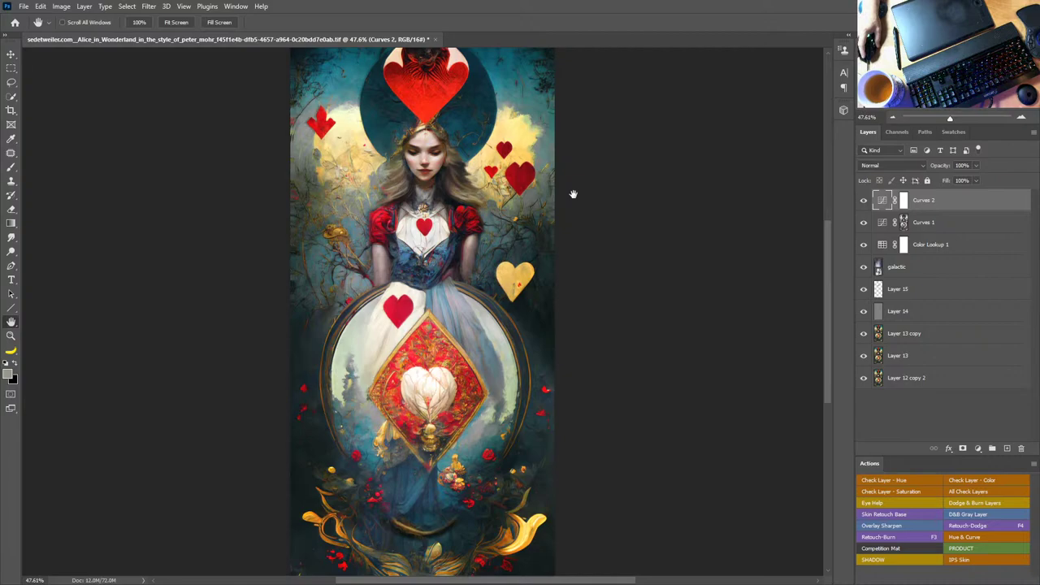
Step: Compare the picture with and without the Curves 1 adjustment layer, and delete that layer
{"action": "key", "text": "z"}
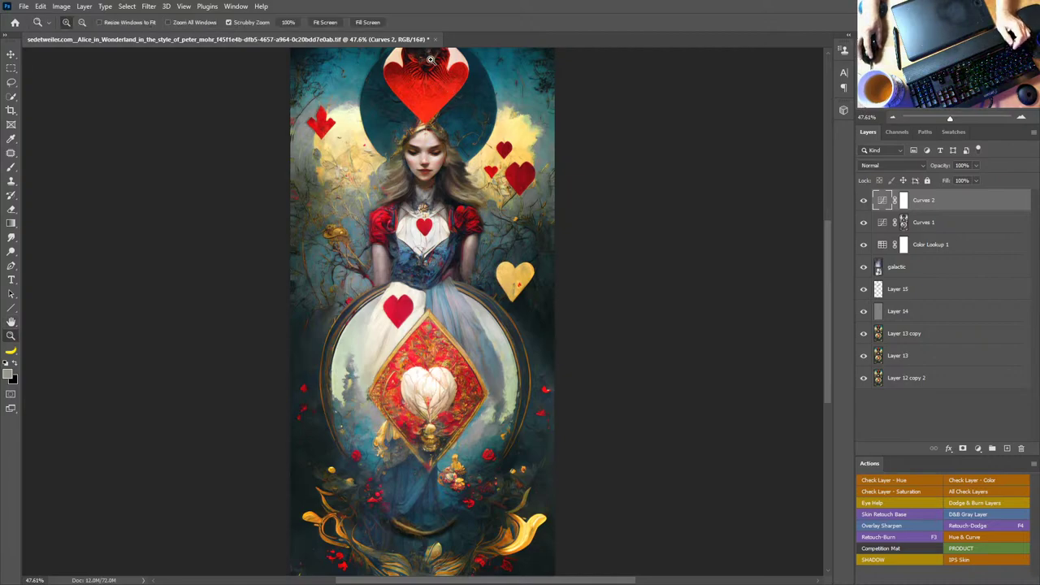
{"action": "left_click_drag", "start_coordinate": [431, 59], "coordinate": [519, 182]}
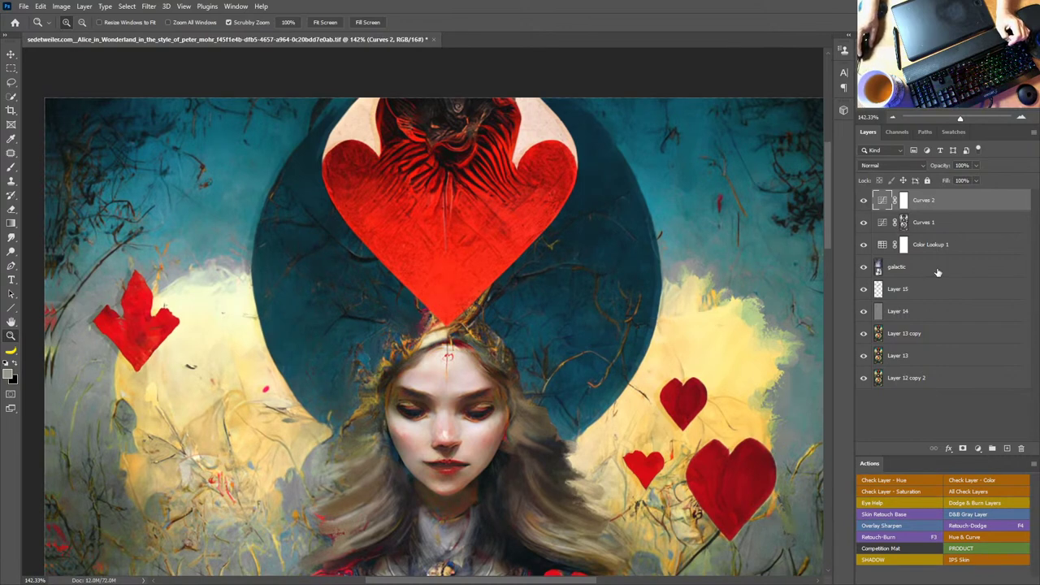
{"action": "left_click", "coordinate": [952, 335]}
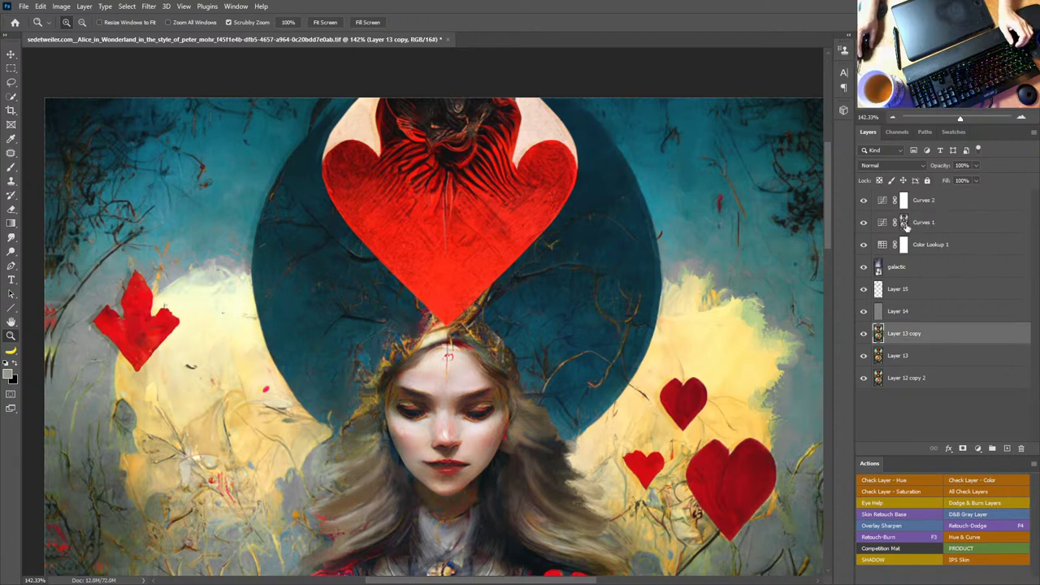
{"action": "left_click", "coordinate": [863, 223]}
{"action": "left_click", "coordinate": [863, 224]}
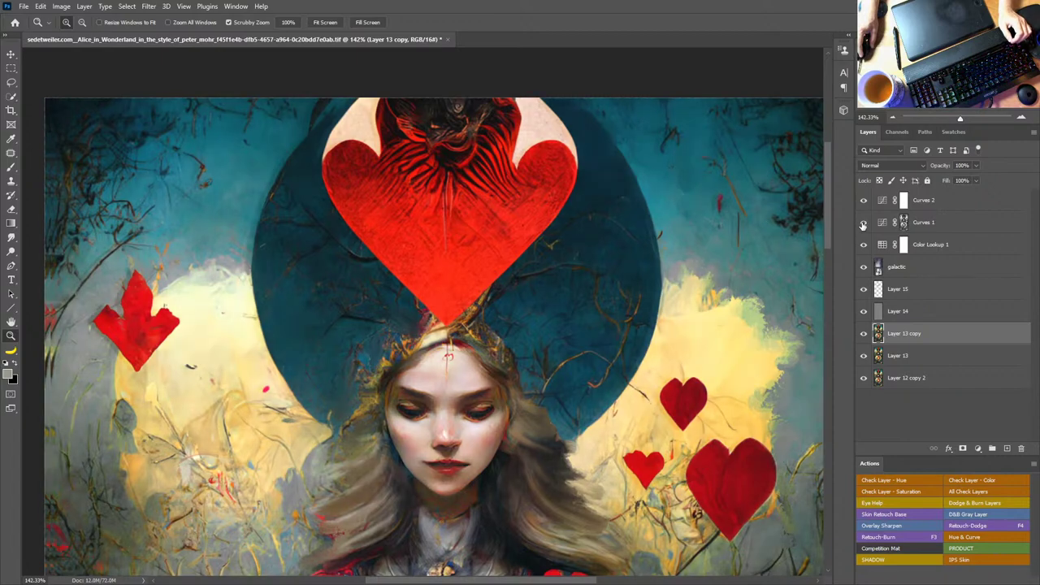
{"action": "left_click", "coordinate": [863, 223]}
{"action": "left_click", "coordinate": [862, 223]}
{"action": "left_click", "coordinate": [863, 224]}
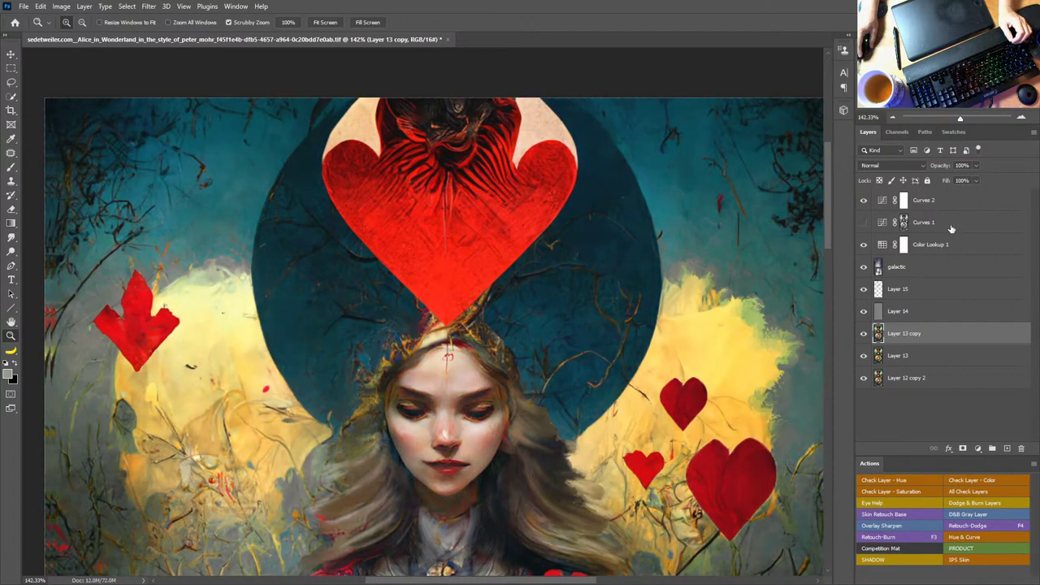
{"action": "left_click", "coordinate": [927, 232]}
{"action": "left_click_drag", "start_coordinate": [1003, 222], "coordinate": [1039, 410]}
{"action": "left_click_drag", "start_coordinate": [975, 412], "coordinate": [1021, 448]}
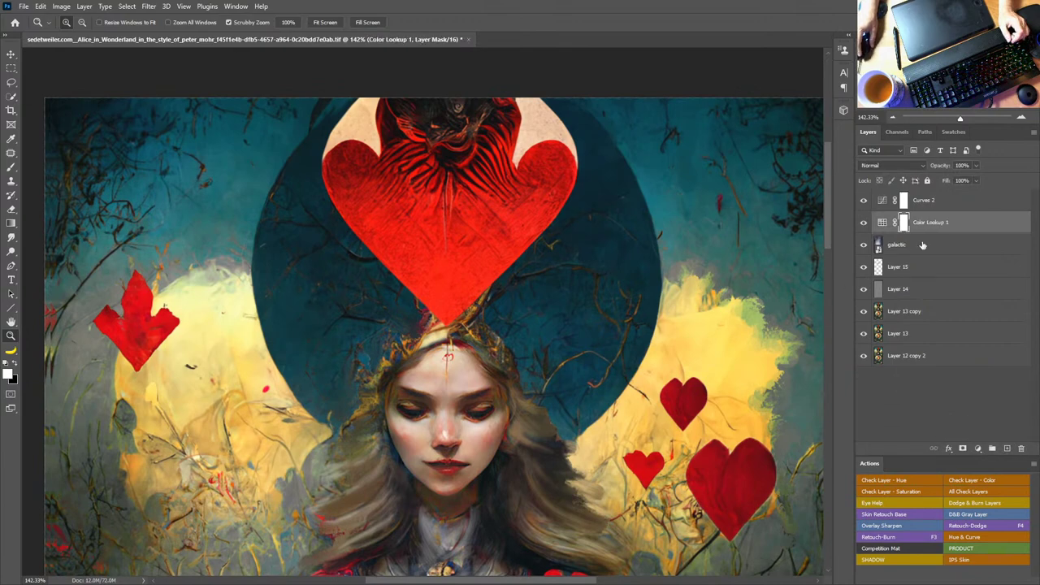
Step: Quick-select the largest of the three small dark red hearts on Layer 13 copy and copy it to a new layer
{"action": "left_click", "coordinate": [933, 313]}
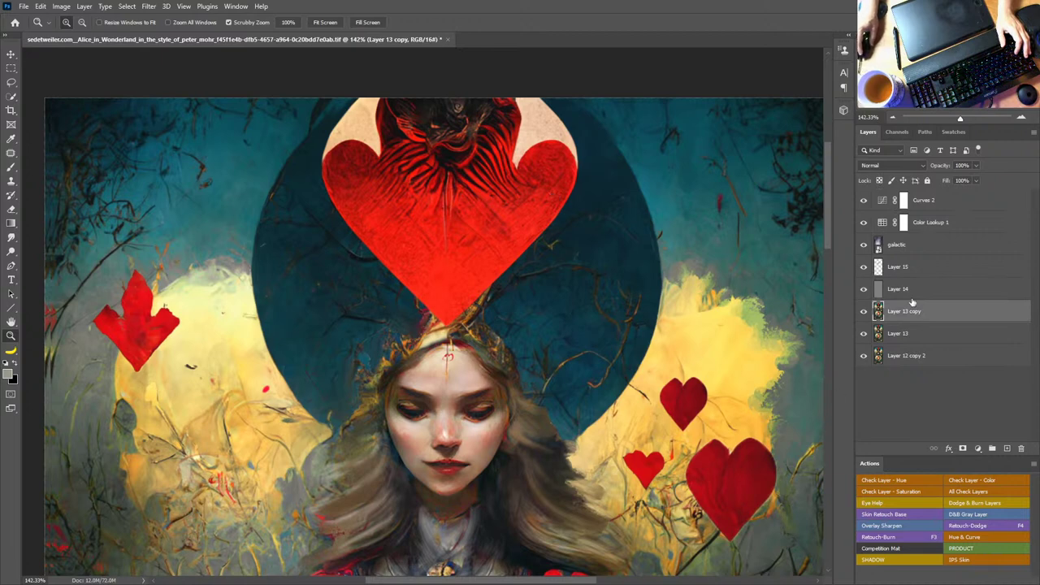
{"action": "left_click", "coordinate": [11, 97]}
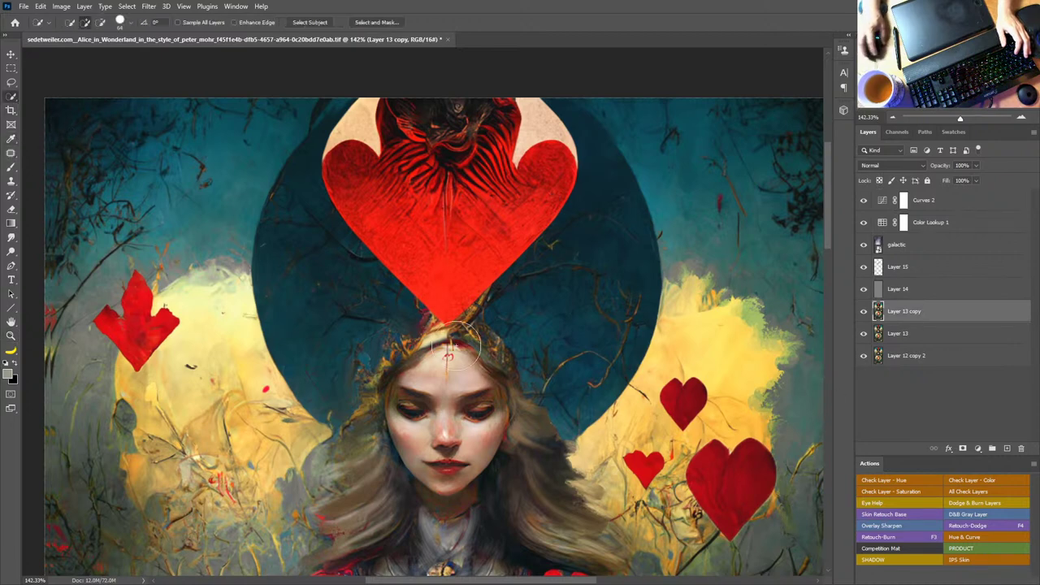
{"action": "left_click", "coordinate": [731, 483]}
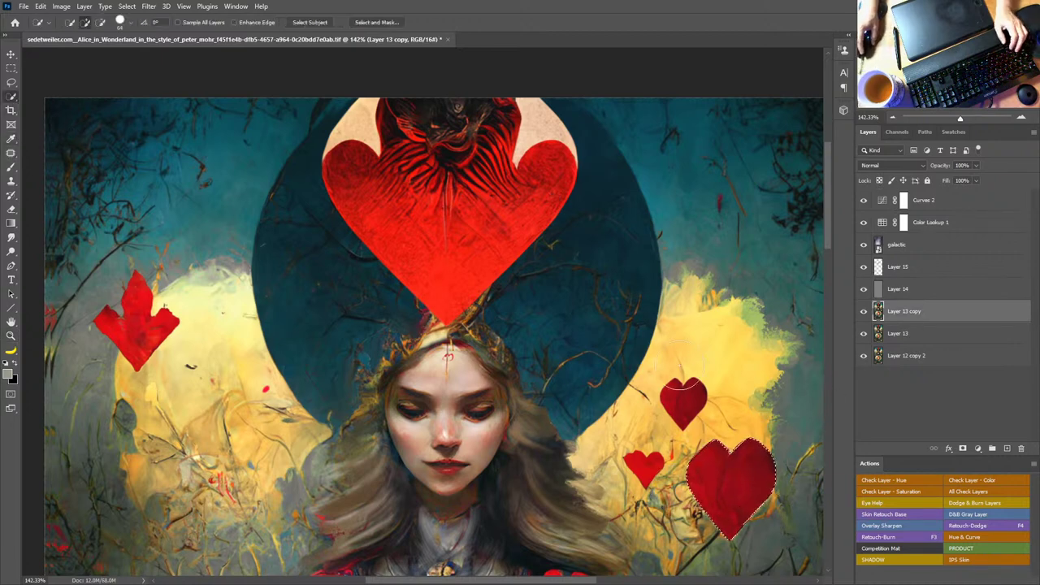
{"action": "key", "text": "ctrl+j"}
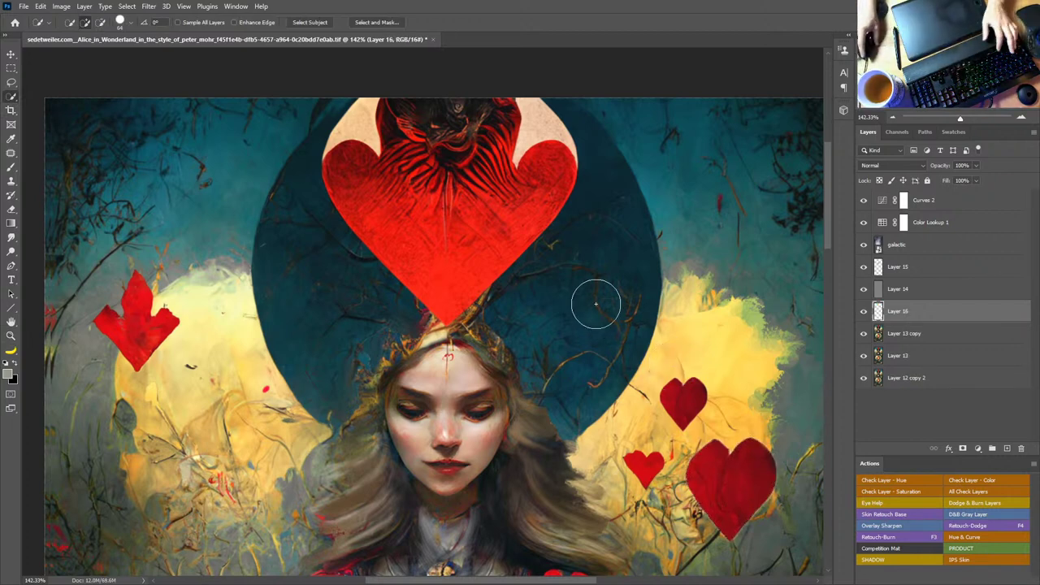
Step: Place the copied heart above the woman's head and scale it up to cover the large red heart and striped figure
{"action": "key", "text": "v"}
{"action": "left_click_drag", "start_coordinate": [711, 395], "coordinate": [458, 140]}
{"action": "key", "text": "ctrl+t"}
{"action": "left_click_drag", "start_coordinate": [522, 284], "coordinate": [618, 365]}
{"action": "left_click_drag", "start_coordinate": [510, 235], "coordinate": [477, 190]}
{"action": "left_click_drag", "start_coordinate": [570, 331], "coordinate": [577, 336]}
{"action": "left_click_drag", "start_coordinate": [527, 288], "coordinate": [532, 295]}
{"action": "key", "text": "Return"}
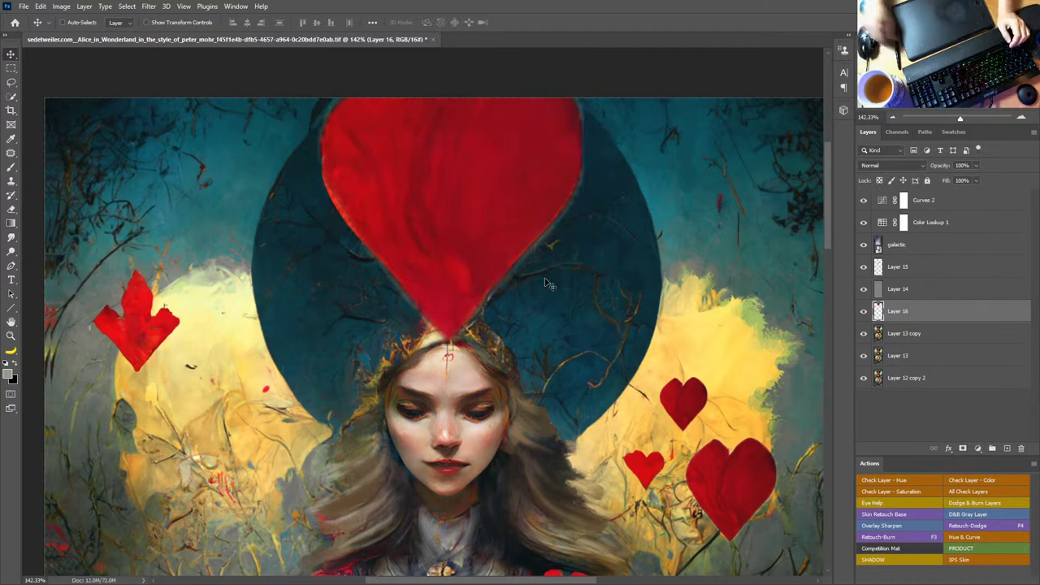
Step: Clone the dark teal backdrop along the right edge of the enlarged heart on Layer 16 to clean its outline
{"action": "key", "text": "b"}
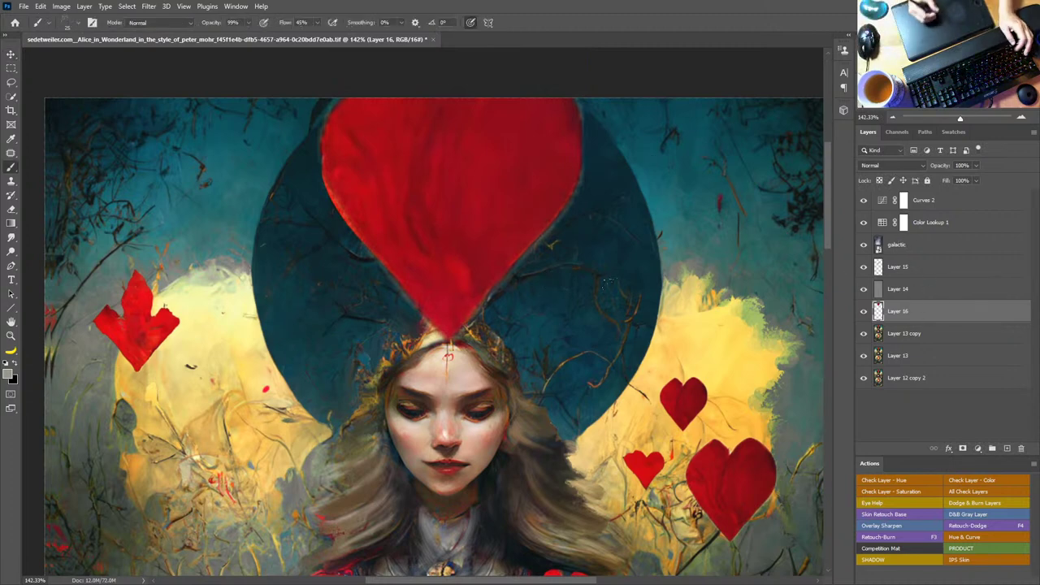
{"action": "key", "text": "s"}
{"action": "left_click", "coordinate": [1006, 448]}
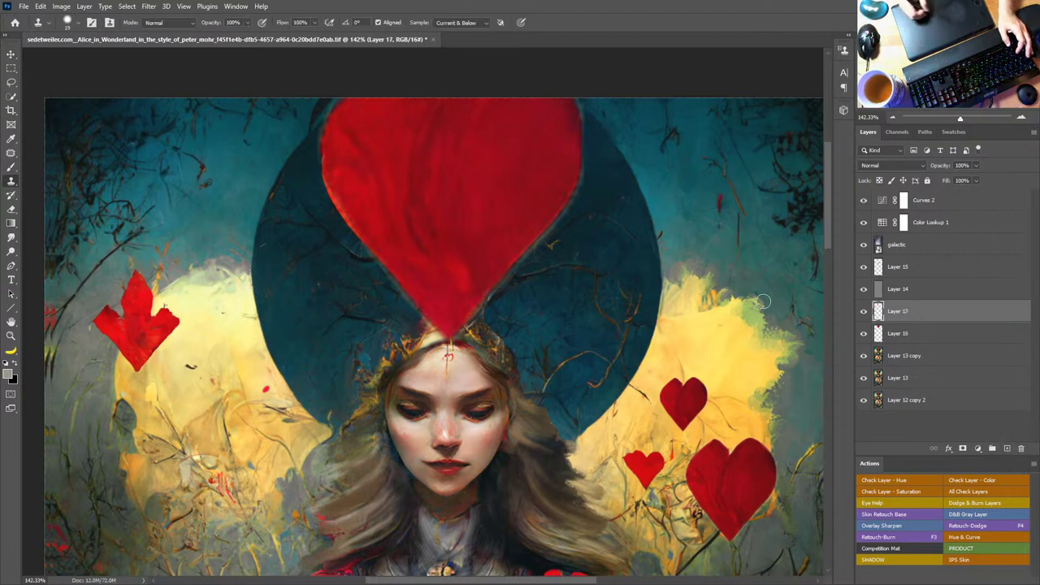
{"action": "key", "text": "ctrl+z"}
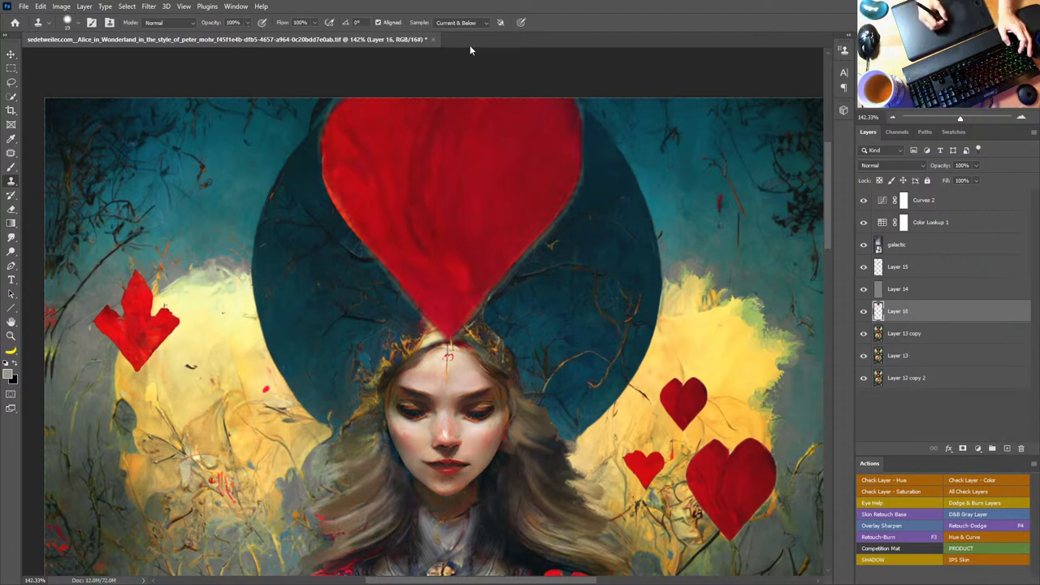
{"action": "right_click", "coordinate": [610, 218], "text": "alt"}
{"action": "left_click", "coordinate": [610, 211], "text": "alt"}
{"action": "left_click_drag", "start_coordinate": [591, 180], "coordinate": [482, 317]}
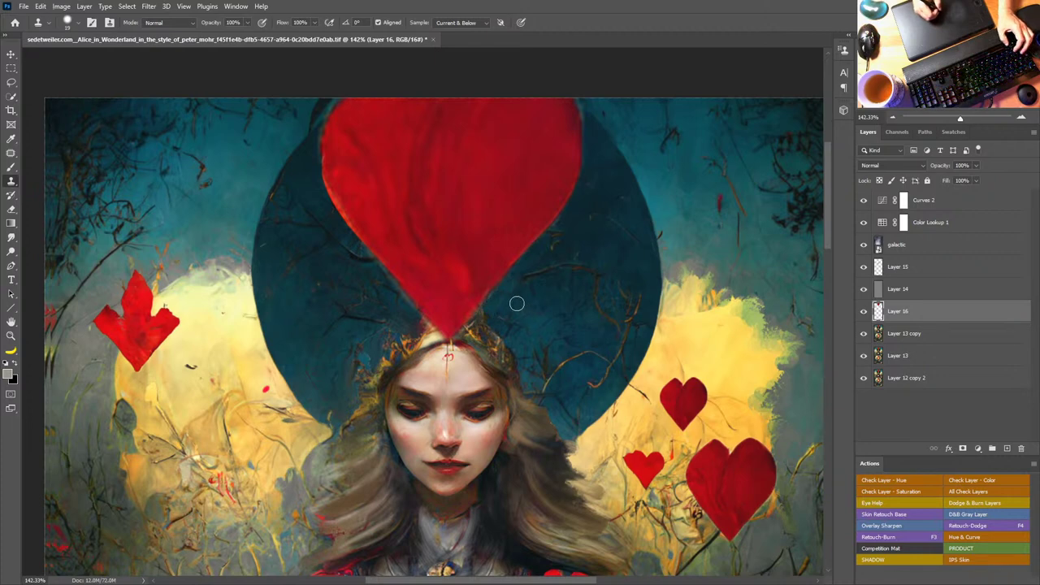
Step: Use a smaller Clone Stamp to clean the enlarged heart's remaining edges and the upper-left rim of the dark circle
{"action": "right_click", "coordinate": [600, 135], "text": "alt"}
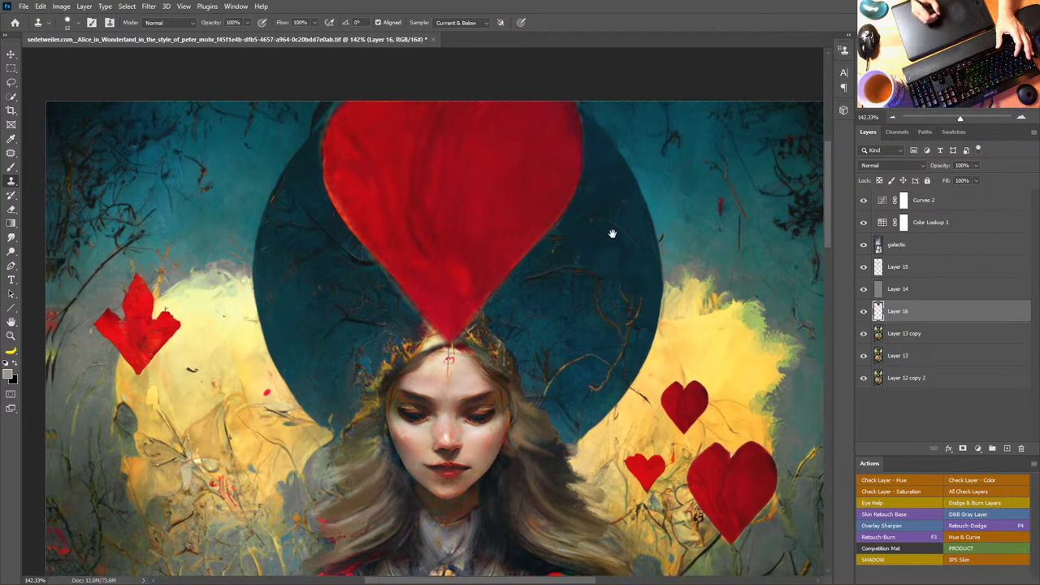
{"action": "left_click_drag", "start_coordinate": [610, 232], "coordinate": [627, 249]}
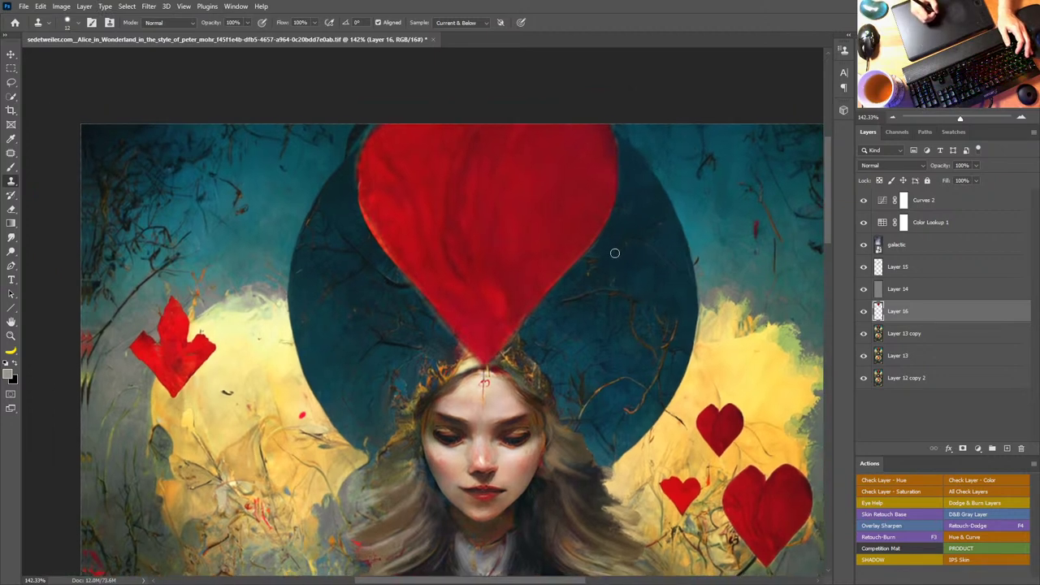
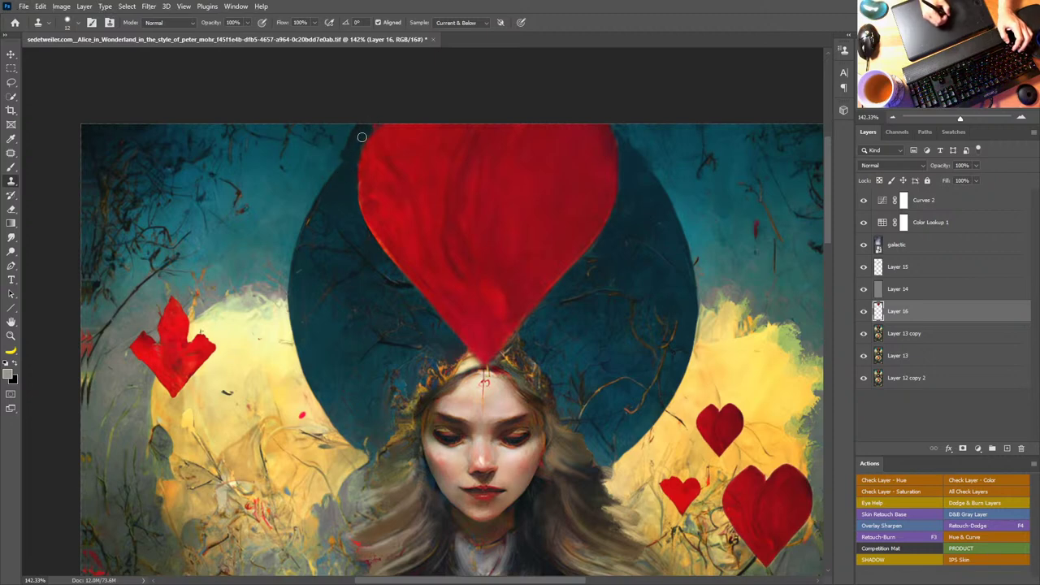
{"action": "mouse_move", "coordinate": [358, 146]}
{"action": "left_mouse_down"}
{"action": "mouse_move", "coordinate": [351, 192]}
{"action": "mouse_move", "coordinate": [333, 158]}
{"action": "mouse_move", "coordinate": [366, 129]}
{"action": "mouse_move", "coordinate": [352, 126]}
{"action": "mouse_move", "coordinate": [379, 120]}
{"action": "mouse_move", "coordinate": [349, 135]}
{"action": "left_mouse_up"}
{"action": "left_click", "coordinate": [318, 165], "text": "alt"}
{"action": "left_click", "coordinate": [326, 163], "text": "alt"}
{"action": "left_click", "coordinate": [311, 185], "text": "alt"}
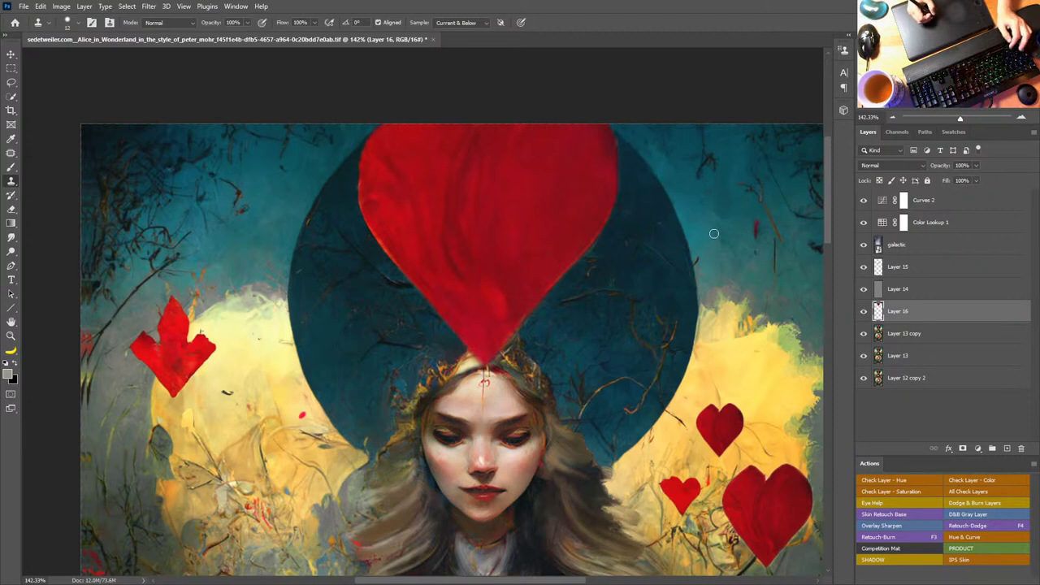
Step: Choose the Hair1 preset for the Brush tool
{"action": "left_click", "coordinate": [10, 166]}
{"action": "left_click", "coordinate": [77, 24]}
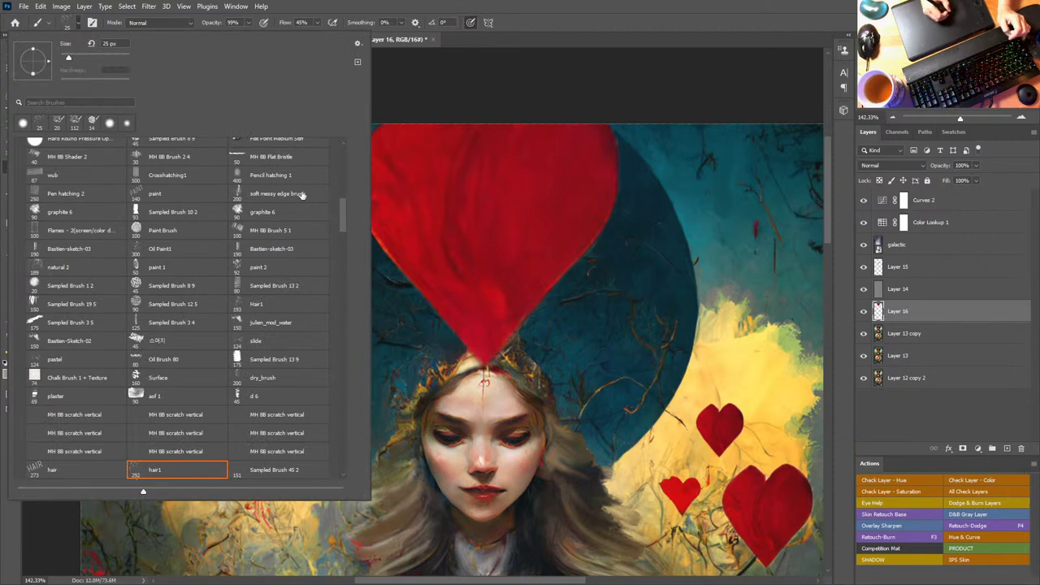
{"action": "left_click_drag", "start_coordinate": [343, 216], "coordinate": [342, 213]}
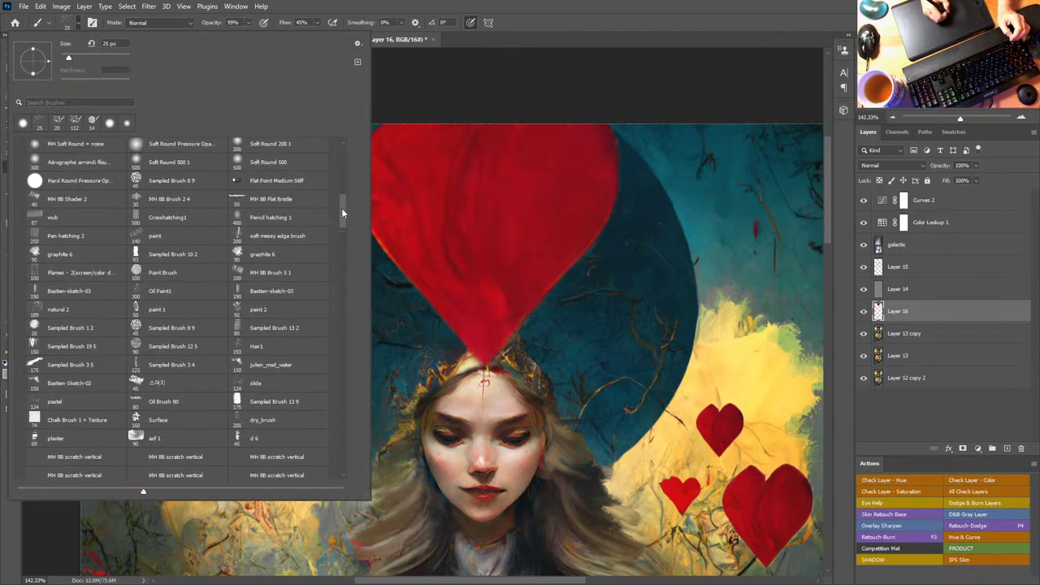
{"action": "left_click", "coordinate": [271, 348]}
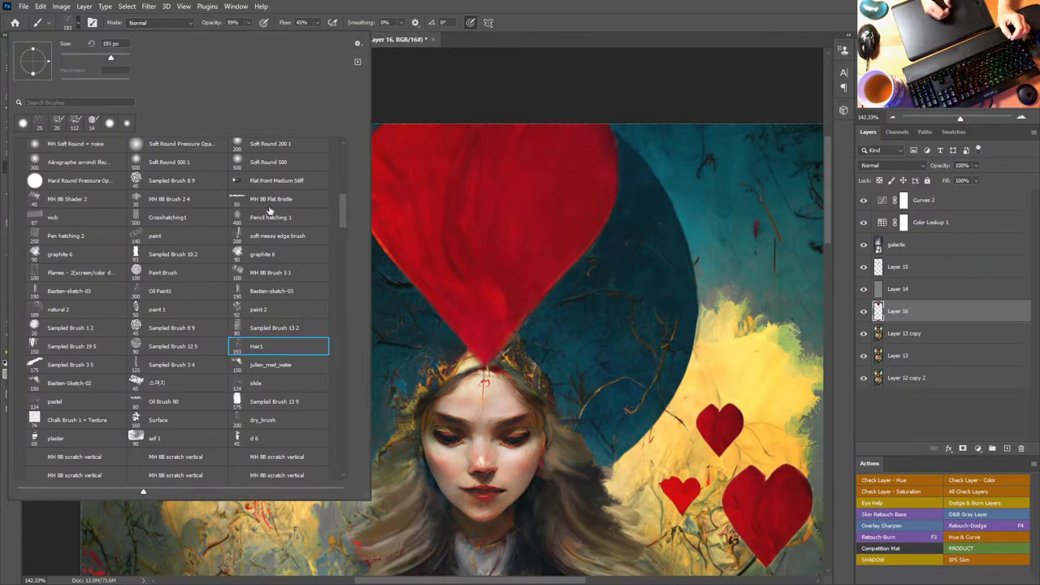
{"action": "left_click", "coordinate": [592, 34]}
Step: Dab sampled teal tones over the backdrop beside the dark circle and sampled reds over the streaks in the large heart
{"action": "mouse_move", "coordinate": [642, 271]}
{"action": "left_mouse_down", "text": "ctrl"}
{"action": "mouse_move", "coordinate": [620, 278]}
{"action": "mouse_move", "coordinate": [650, 280]}
{"action": "mouse_move", "coordinate": [580, 286]}
{"action": "left_mouse_up", "text": "ctrl"}
{"action": "key", "text": "ctrl+z"}
{"action": "left_click", "coordinate": [729, 224], "text": "alt"}
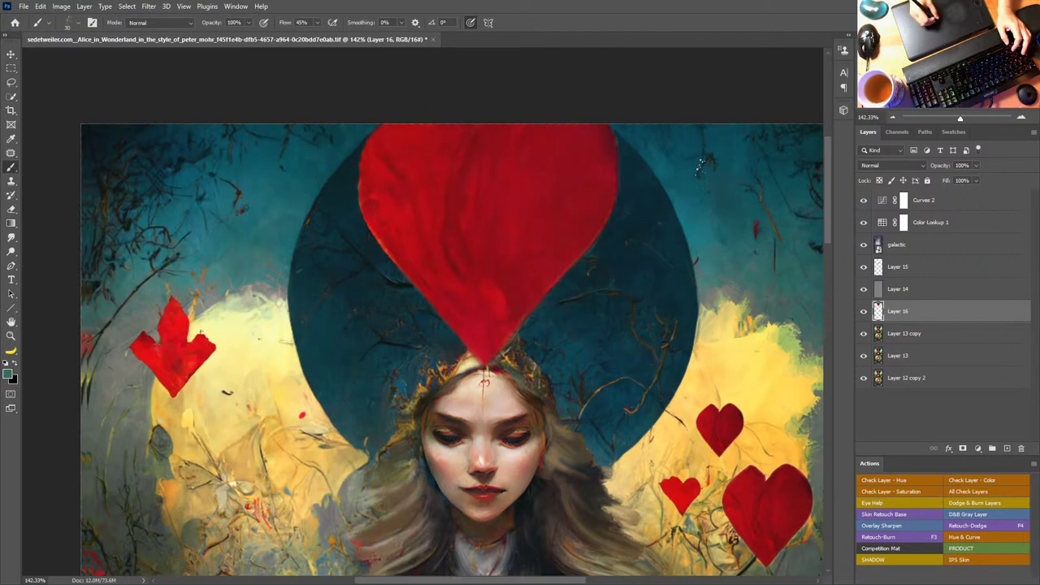
{"action": "left_click", "coordinate": [700, 192], "text": "alt"}
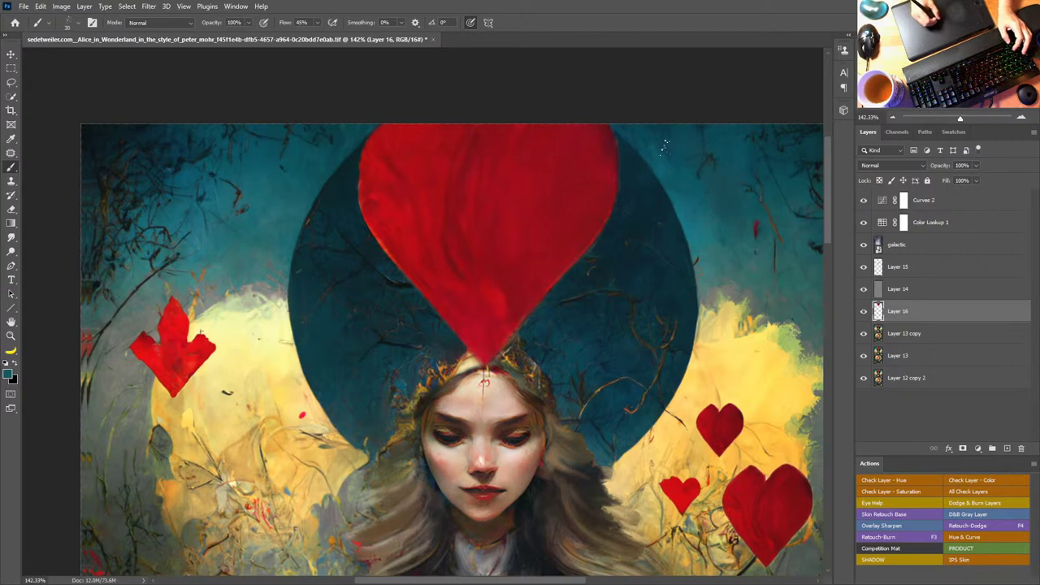
{"action": "left_click", "coordinate": [700, 226], "text": "alt"}
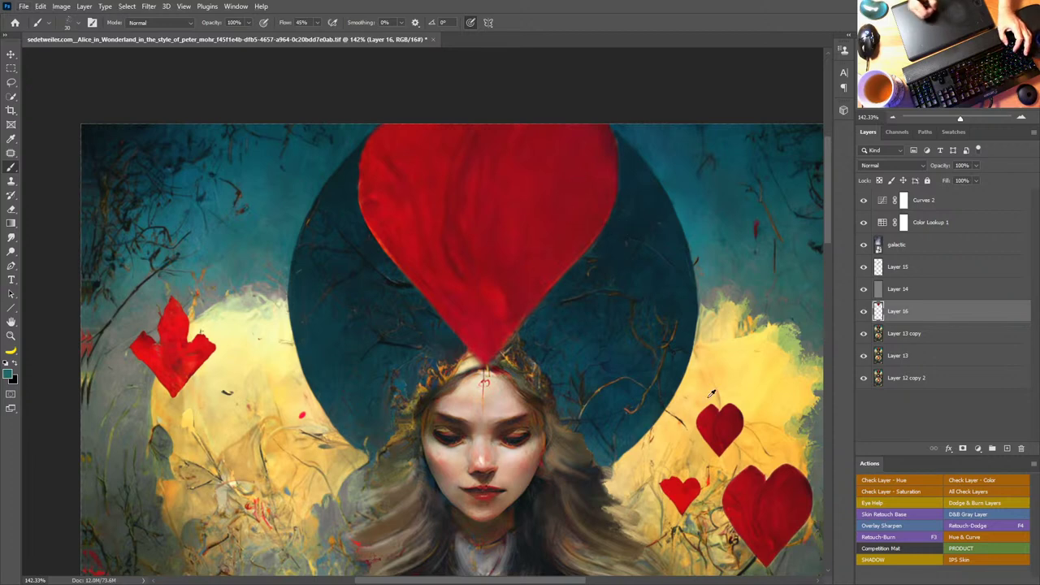
{"action": "left_click", "coordinate": [762, 501], "text": "alt"}
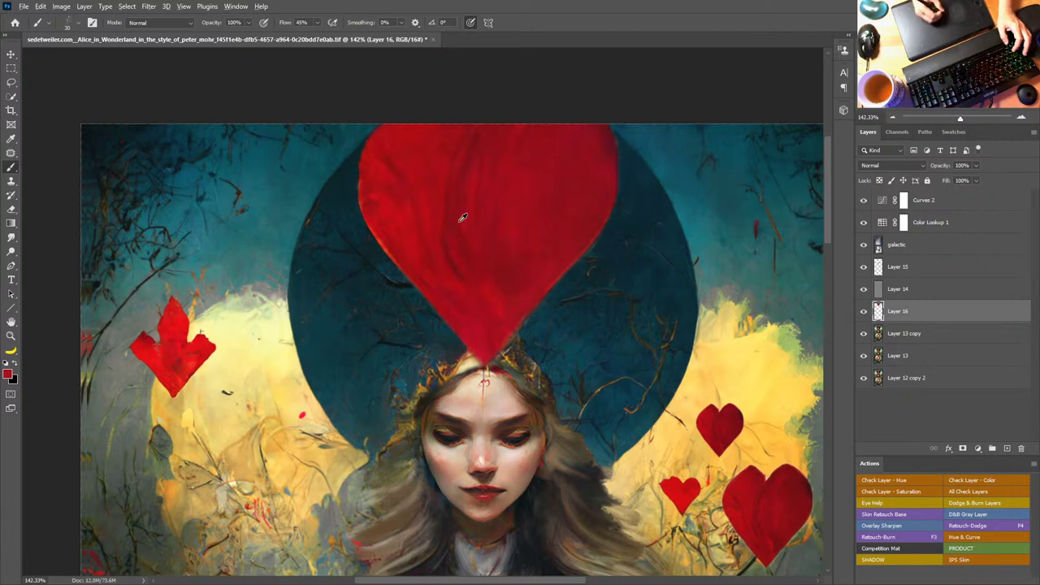
{"action": "left_click", "coordinate": [459, 264], "text": "alt"}
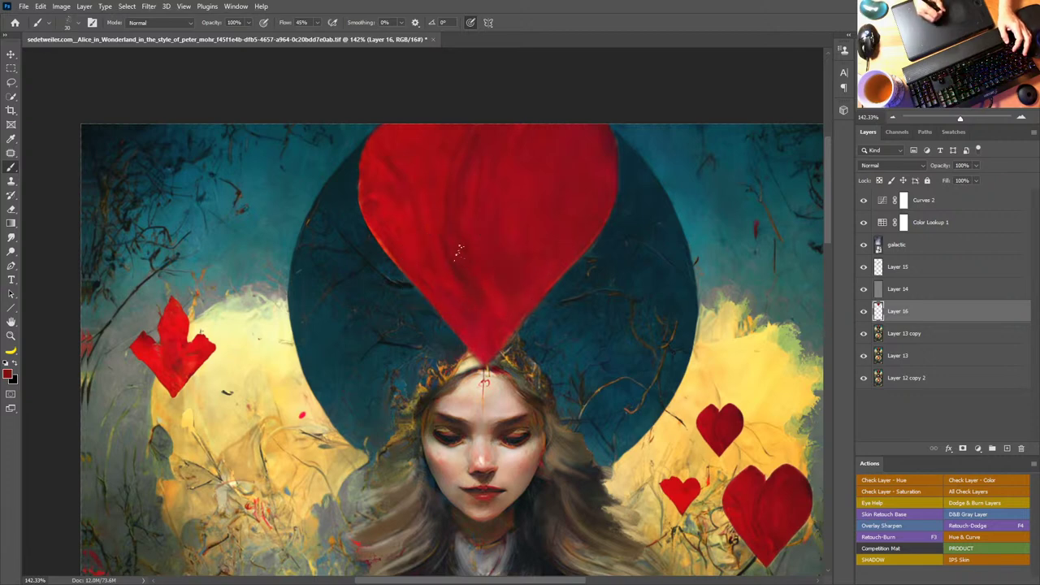
Step: Lasso the upper part of the ornate red diamond with its white heart and copy it to a new layer
{"action": "double_click", "coordinate": [11, 323]}
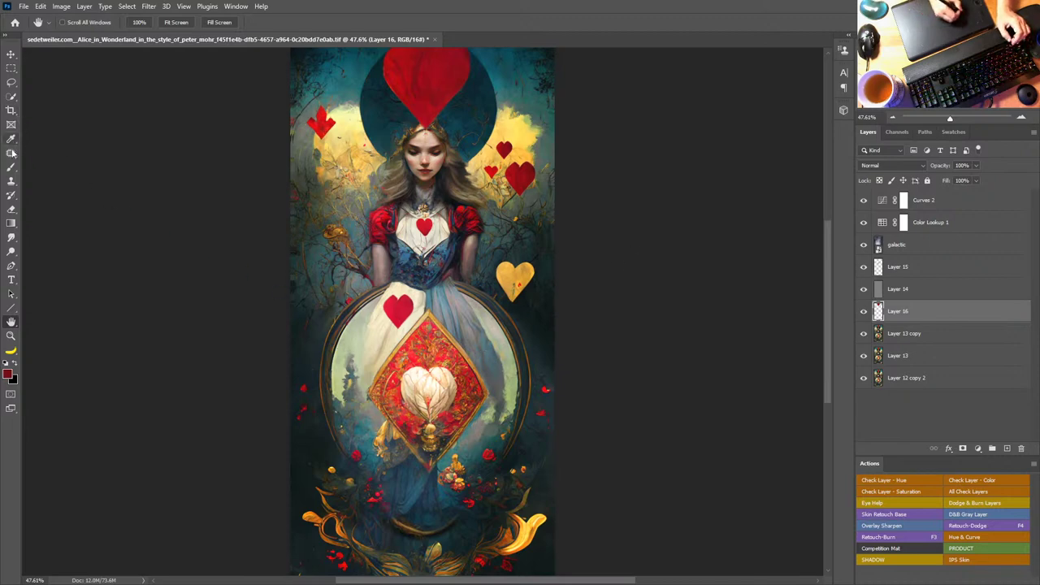
{"action": "left_click", "coordinate": [11, 83]}
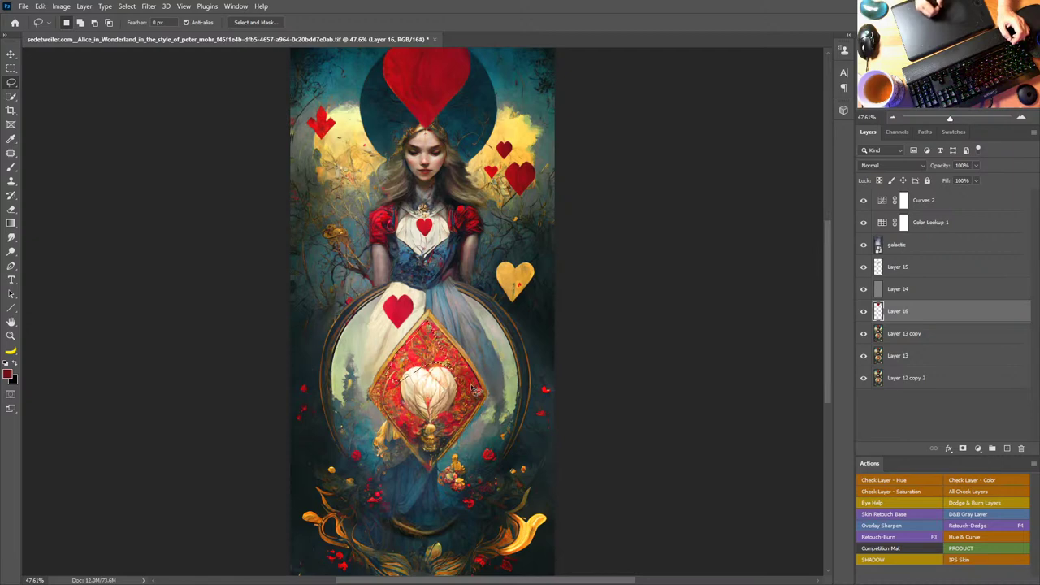
{"action": "left_click_drag", "start_coordinate": [448, 310], "coordinate": [416, 307]}
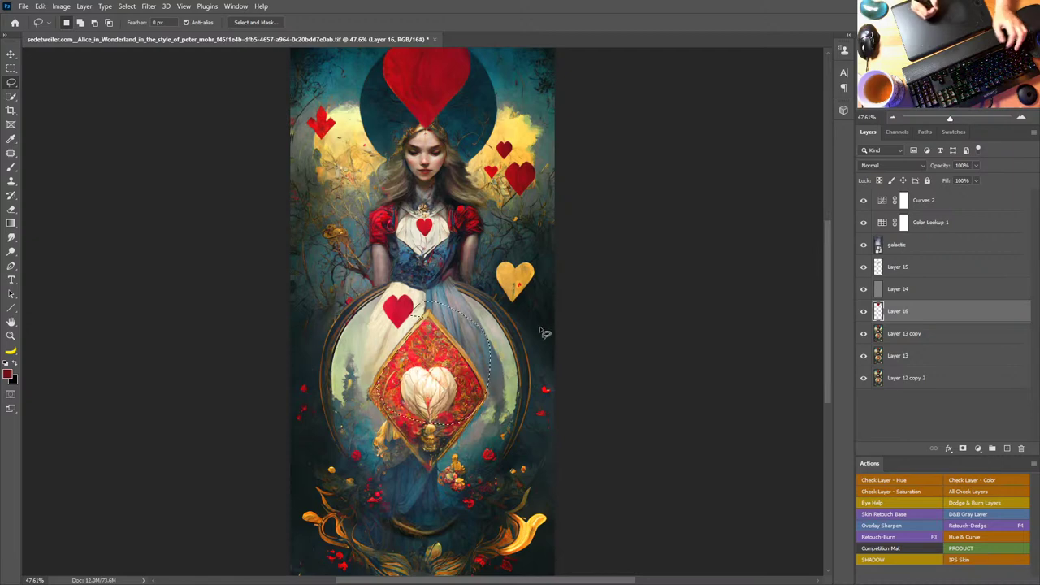
{"action": "key", "text": "ctrl+j"}
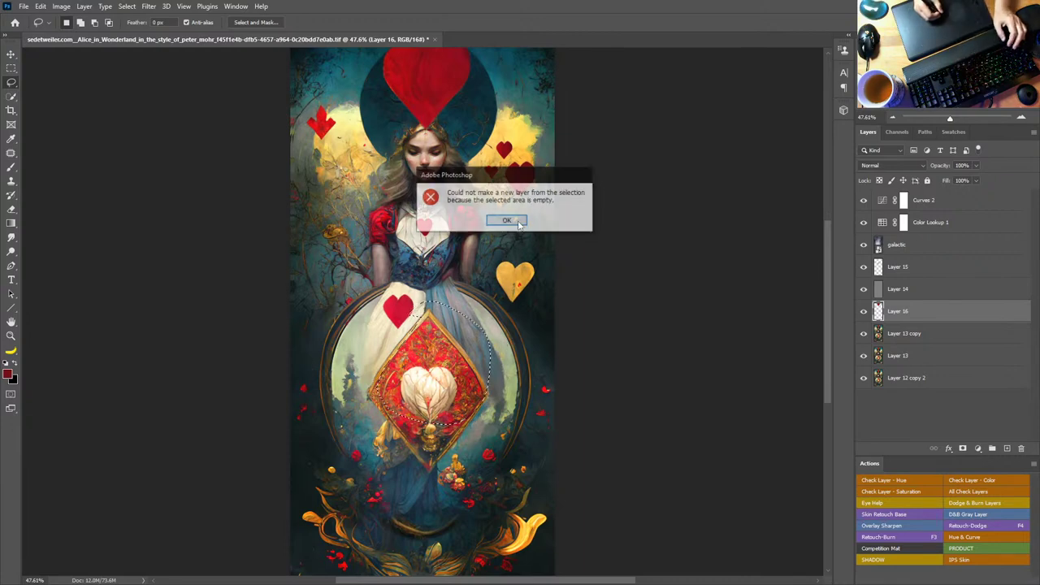
{"action": "key", "text": "Return"}
{"action": "key", "text": "alt+bracketleft"}
{"action": "key", "text": "ctrl+j"}
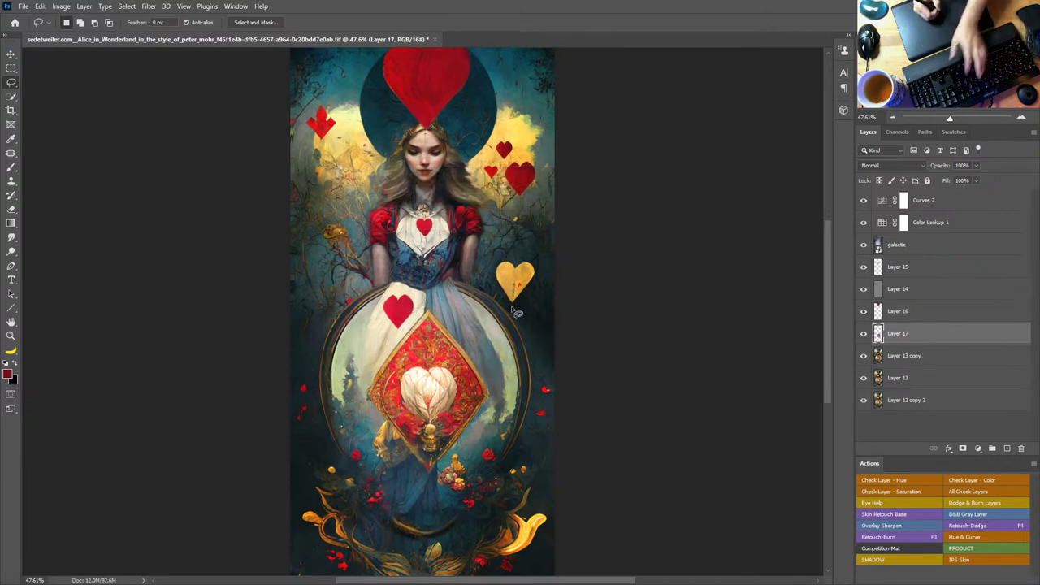
Step: Turn the copied diamond piece upside down, place it over the large heart, and stack Layer 17 above Layer 16
{"action": "key", "text": "ctrl+t"}
{"action": "left_click_drag", "start_coordinate": [524, 288], "coordinate": [414, 390]}
{"action": "left_click_drag", "start_coordinate": [521, 412], "coordinate": [501, 432]}
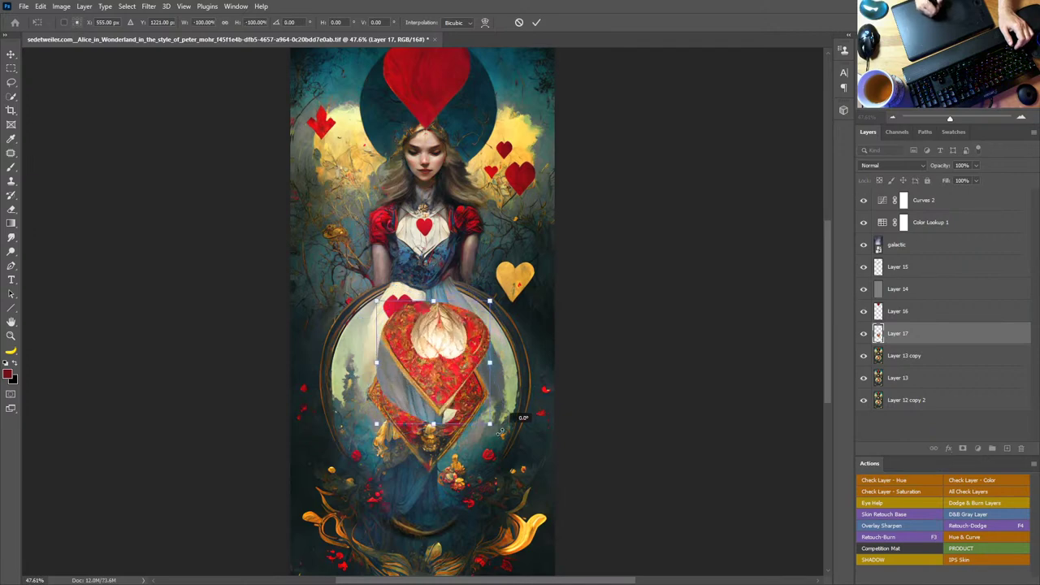
{"action": "left_click_drag", "start_coordinate": [445, 369], "coordinate": [434, 75]}
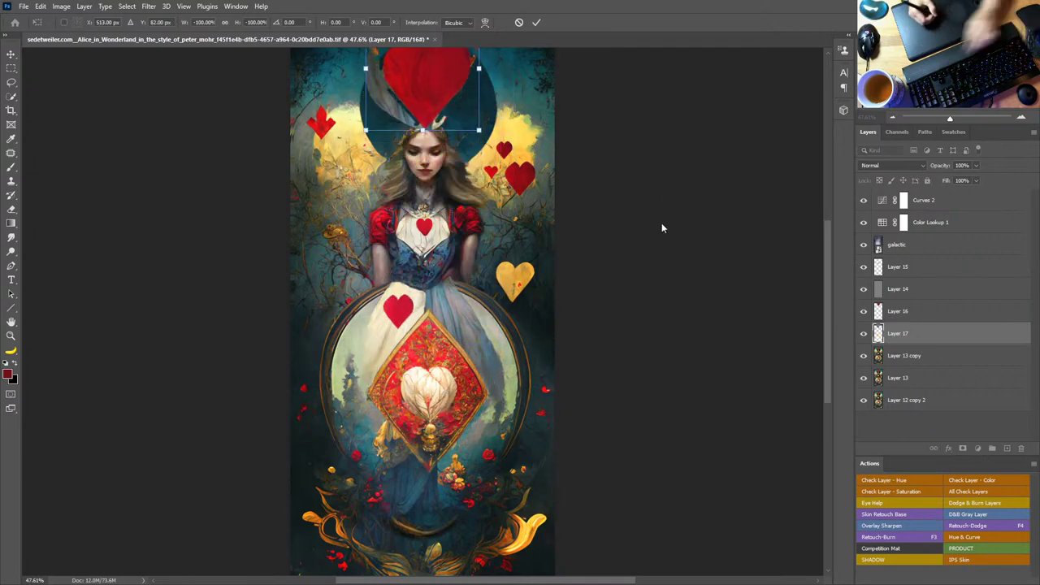
{"action": "key", "text": "Return"}
{"action": "key", "text": "l"}
{"action": "mouse_move", "coordinate": [954, 336]}
{"action": "left_mouse_down"}
{"action": "mouse_move", "coordinate": [961, 182]}
{"action": "mouse_move", "coordinate": [934, 213]}
{"action": "mouse_move", "coordinate": [930, 302]}
{"action": "left_mouse_up"}
Step: Shift the ornate piece down to match the red heart's tip and set Layer 17's opacity to 50%
{"action": "key", "text": "z"}
{"action": "left_click_drag", "start_coordinate": [458, 82], "coordinate": [589, 308]}
{"action": "key", "text": "v"}
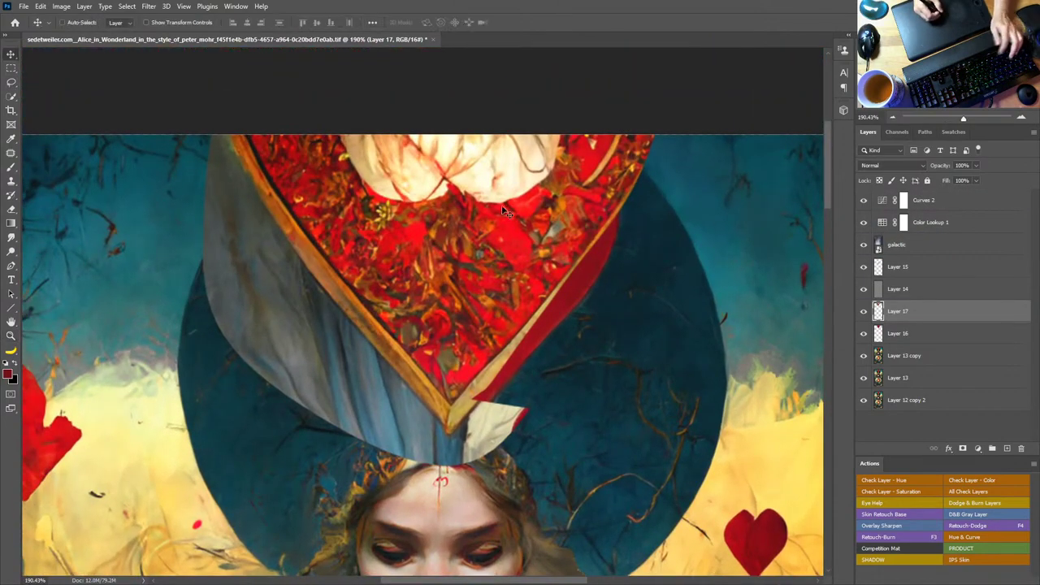
{"action": "left_click_drag", "start_coordinate": [501, 205], "coordinate": [485, 337]}
{"action": "key", "text": "5"}
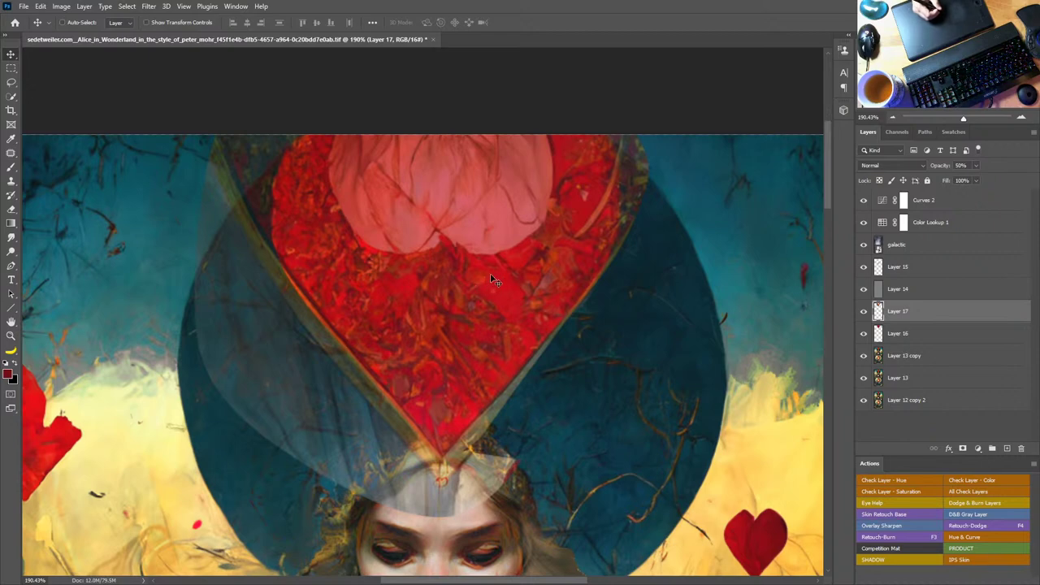
Step: Scale the ornate piece to 127.83% and reposition it so that its pattern covers the red heart
{"action": "key", "text": "z"}
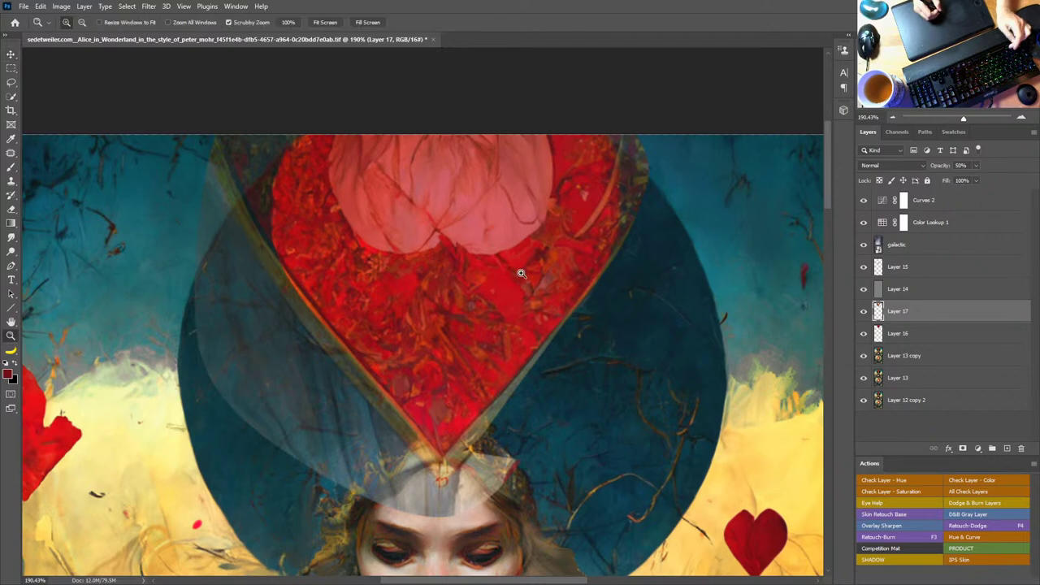
{"action": "left_click_drag", "start_coordinate": [520, 320], "coordinate": [491, 352]}
{"action": "key", "text": "ctrl+t"}
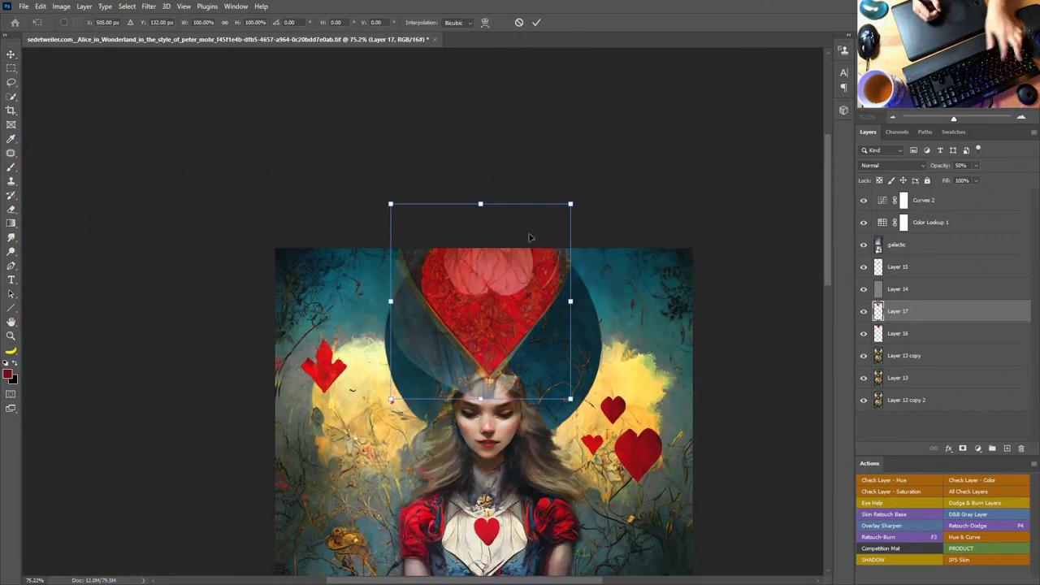
{"action": "mouse_move", "coordinate": [571, 203]}
{"action": "left_mouse_down"}
{"action": "mouse_move", "coordinate": [589, 184]}
{"action": "mouse_move", "coordinate": [586, 204]}
{"action": "left_mouse_up"}
{"action": "mouse_move", "coordinate": [529, 313]}
{"action": "left_mouse_down"}
{"action": "mouse_move", "coordinate": [536, 281]}
{"action": "mouse_move", "coordinate": [523, 300]}
{"action": "left_mouse_up"}
{"action": "key", "text": "Return"}
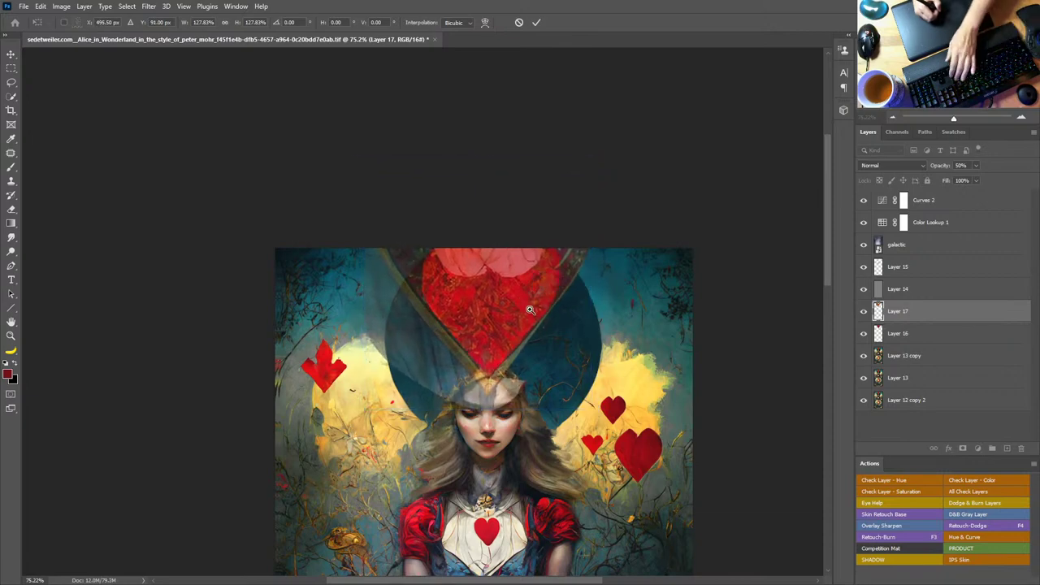
Step: Set Layer 17's opacity to 96% and preview other blend modes, keeping Normal
{"action": "key", "text": "z"}
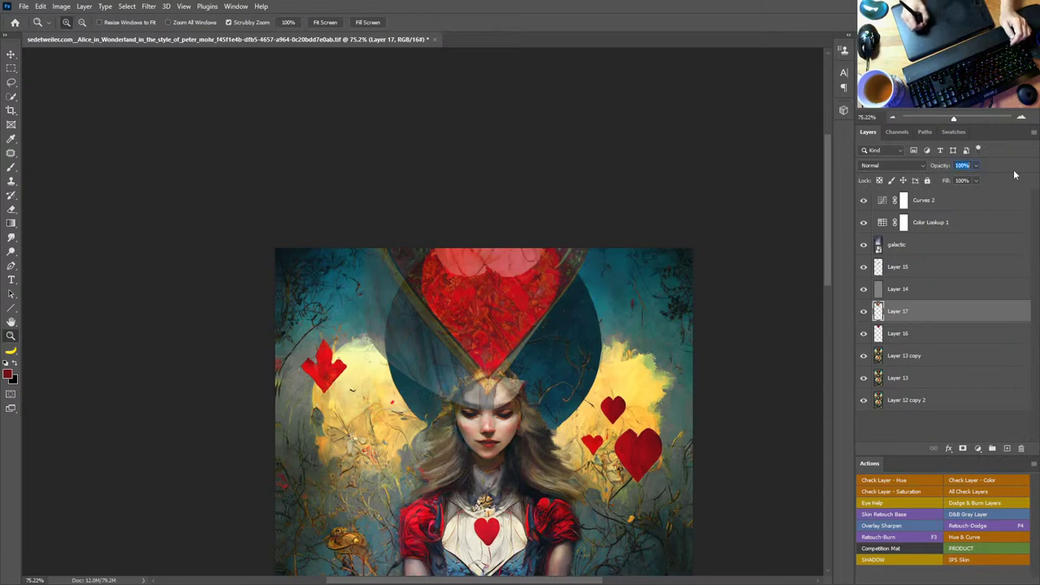
{"action": "type", "text": "96"}
{"action": "key", "text": "Return"}
{"action": "left_click", "coordinate": [913, 164]}
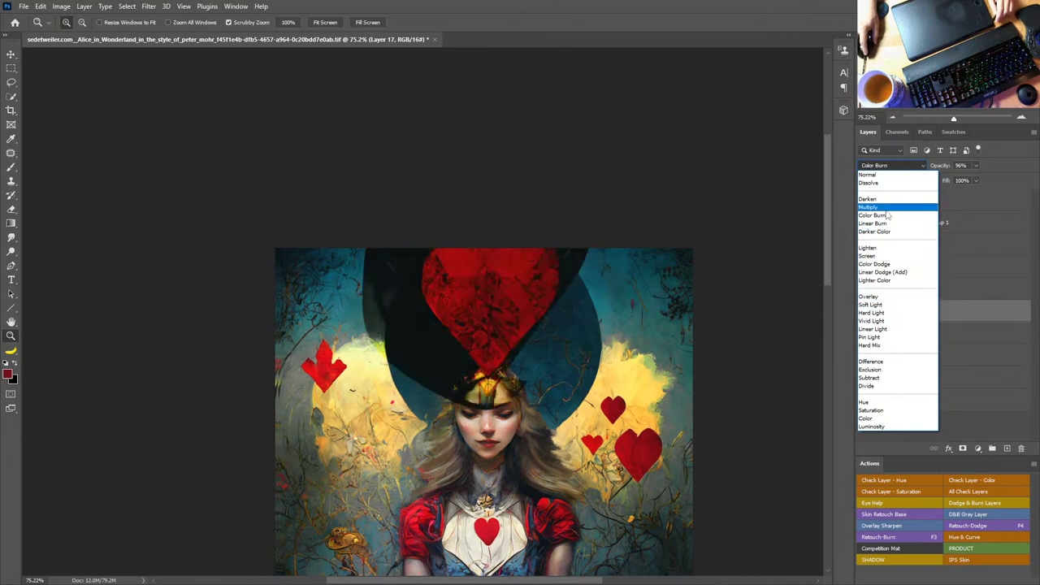
{"action": "left_click", "coordinate": [890, 177]}
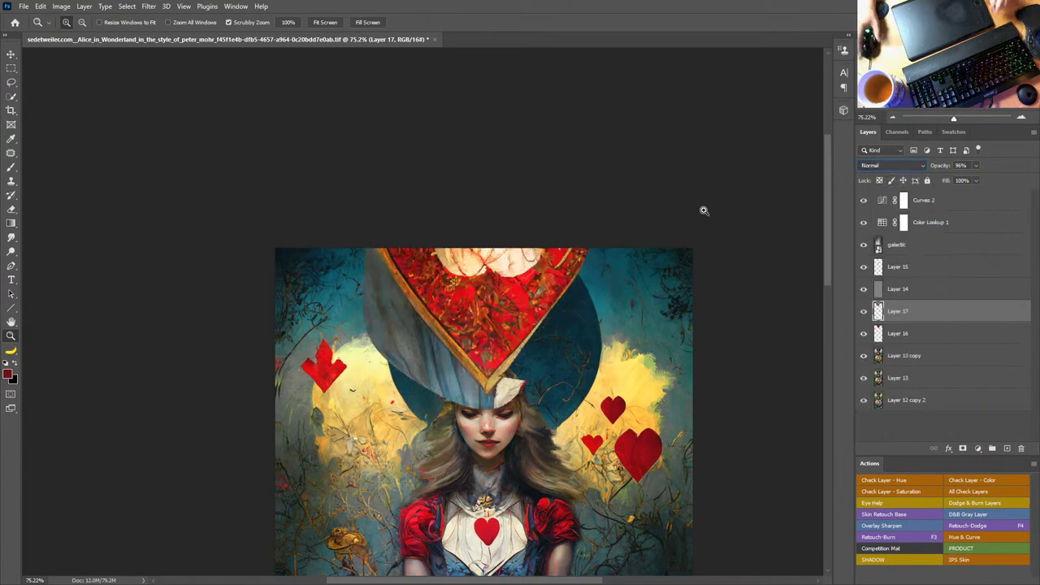
Step: Hide Layer 17 with a black layer mask and choose the Hard Round Pressure brush at 49 px
{"action": "left_click_drag", "start_coordinate": [538, 295], "coordinate": [592, 316]}
{"action": "left_click_drag", "start_coordinate": [563, 358], "coordinate": [580, 269]}
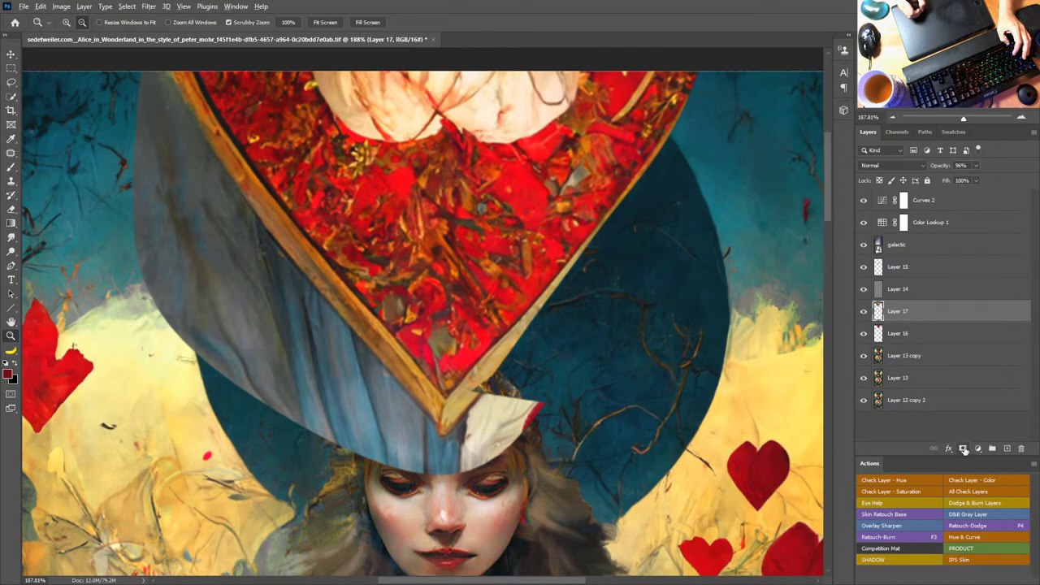
{"action": "left_click", "coordinate": [964, 449], "text": "alt"}
{"action": "scroll", "coordinate": [556, 268], "scroll_direction": "up", "scroll_amount": 2}
{"action": "key", "text": "b"}
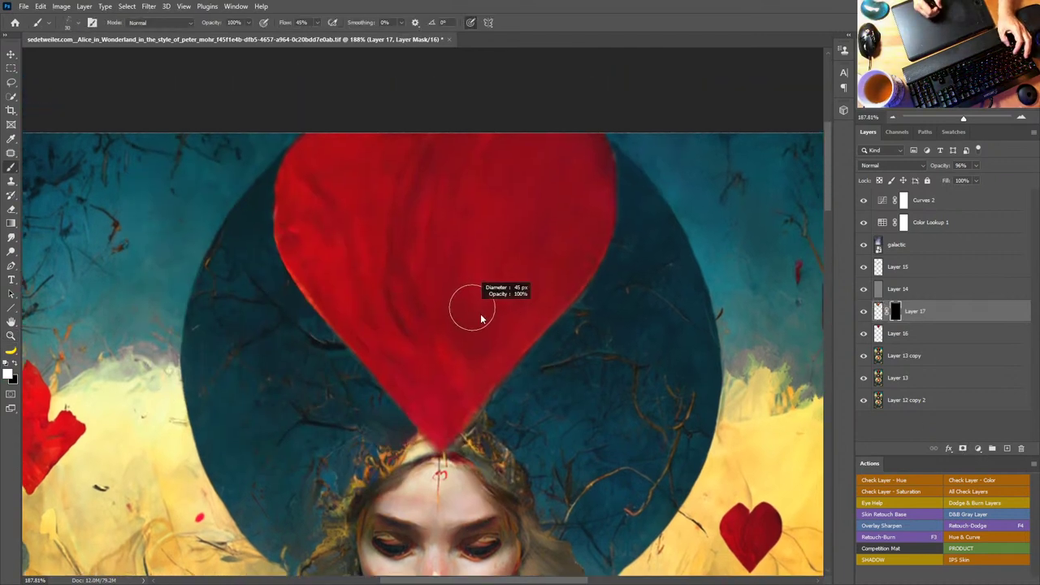
{"action": "mouse_move", "coordinate": [440, 322]}
{"action": "left_mouse_down"}
{"action": "mouse_move", "coordinate": [452, 335]}
{"action": "mouse_move", "coordinate": [476, 303]}
{"action": "left_mouse_up"}
{"action": "key", "text": "ctrl+z"}
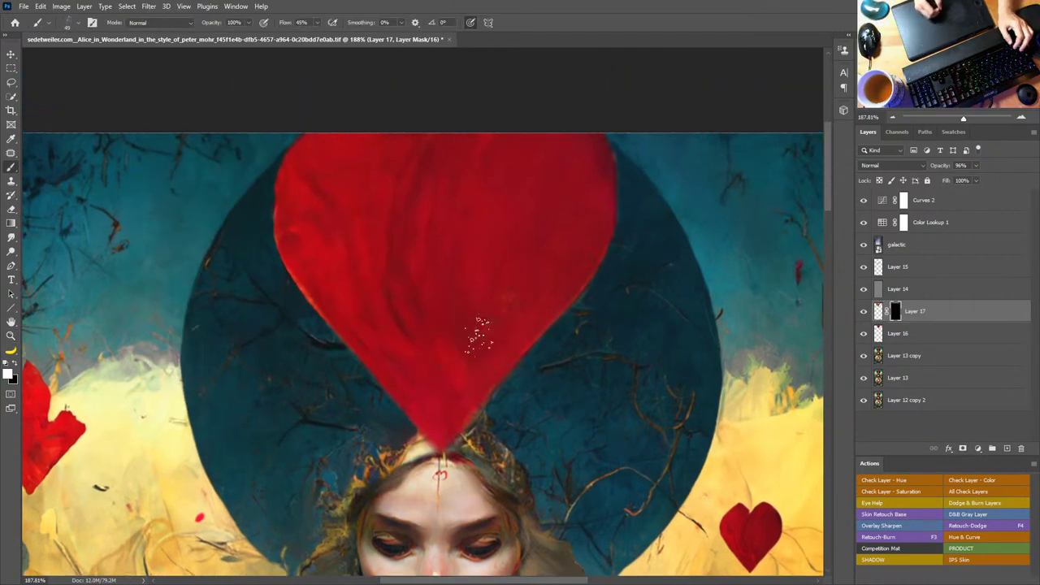
{"action": "right_click", "coordinate": [488, 294]}
{"action": "left_click", "coordinate": [561, 268]}
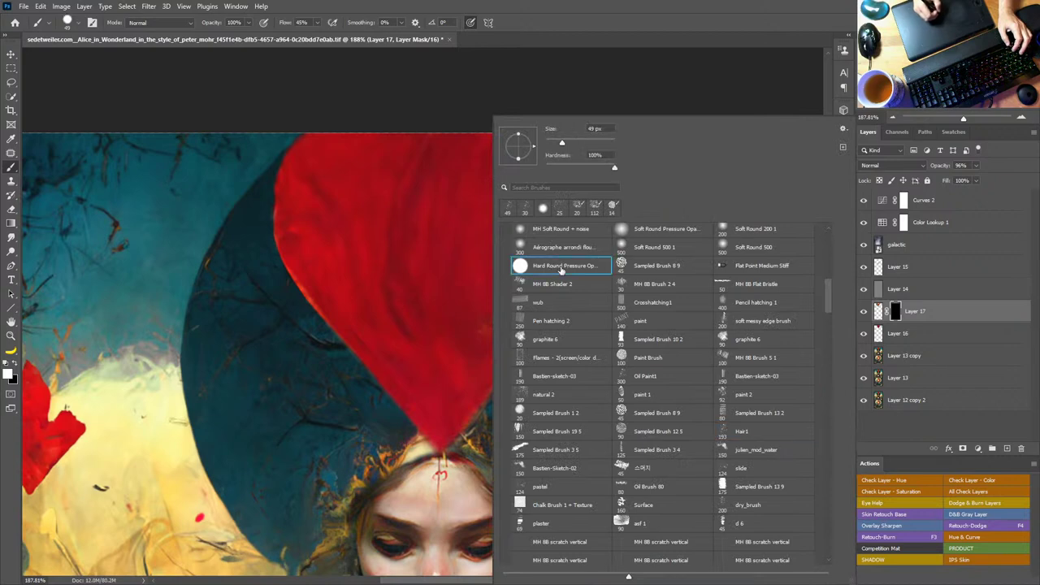
{"action": "left_click", "coordinate": [672, 28]}
Step: Paint white on Layer 17's mask to reveal the ornate floral pattern inside the heart up to its edges
{"action": "mouse_move", "coordinate": [485, 306]}
{"action": "left_mouse_down"}
{"action": "mouse_move", "coordinate": [516, 306]}
{"action": "mouse_move", "coordinate": [497, 337]}
{"action": "mouse_move", "coordinate": [442, 335]}
{"action": "mouse_move", "coordinate": [431, 359]}
{"action": "mouse_move", "coordinate": [405, 346]}
{"action": "mouse_move", "coordinate": [438, 425]}
{"action": "mouse_move", "coordinate": [540, 305]}
{"action": "mouse_move", "coordinate": [550, 280]}
{"action": "mouse_move", "coordinate": [523, 295]}
{"action": "mouse_move", "coordinate": [544, 251]}
{"action": "mouse_move", "coordinate": [471, 278]}
{"action": "mouse_move", "coordinate": [481, 315]}
{"action": "mouse_move", "coordinate": [447, 336]}
{"action": "mouse_move", "coordinate": [445, 281]}
{"action": "mouse_move", "coordinate": [392, 281]}
{"action": "mouse_move", "coordinate": [331, 256]}
{"action": "mouse_move", "coordinate": [328, 274]}
{"action": "mouse_move", "coordinate": [439, 427]}
{"action": "mouse_move", "coordinate": [560, 287]}
{"action": "mouse_move", "coordinate": [601, 173]}
{"action": "mouse_move", "coordinate": [594, 247]}
{"action": "mouse_move", "coordinate": [525, 329]}
{"action": "mouse_move", "coordinate": [577, 259]}
{"action": "mouse_move", "coordinate": [527, 315]}
{"action": "mouse_move", "coordinate": [545, 221]}
{"action": "mouse_move", "coordinate": [442, 284]}
{"action": "mouse_move", "coordinate": [463, 254]}
{"action": "mouse_move", "coordinate": [325, 235]}
{"action": "mouse_move", "coordinate": [313, 273]}
{"action": "mouse_move", "coordinate": [407, 390]}
{"action": "mouse_move", "coordinate": [336, 307]}
{"action": "mouse_move", "coordinate": [346, 322]}
{"action": "mouse_move", "coordinate": [291, 235]}
{"action": "mouse_move", "coordinate": [288, 203]}
{"action": "mouse_move", "coordinate": [328, 139]}
{"action": "mouse_move", "coordinate": [301, 223]}
{"action": "mouse_move", "coordinate": [369, 203]}
{"action": "mouse_move", "coordinate": [488, 232]}
{"action": "mouse_move", "coordinate": [528, 179]}
{"action": "mouse_move", "coordinate": [569, 236]}
{"action": "mouse_move", "coordinate": [592, 144]}
{"action": "mouse_move", "coordinate": [549, 185]}
{"action": "mouse_move", "coordinate": [475, 213]}
{"action": "mouse_move", "coordinate": [423, 208]}
{"action": "mouse_move", "coordinate": [410, 178]}
{"action": "mouse_move", "coordinate": [480, 175]}
{"action": "left_mouse_up"}
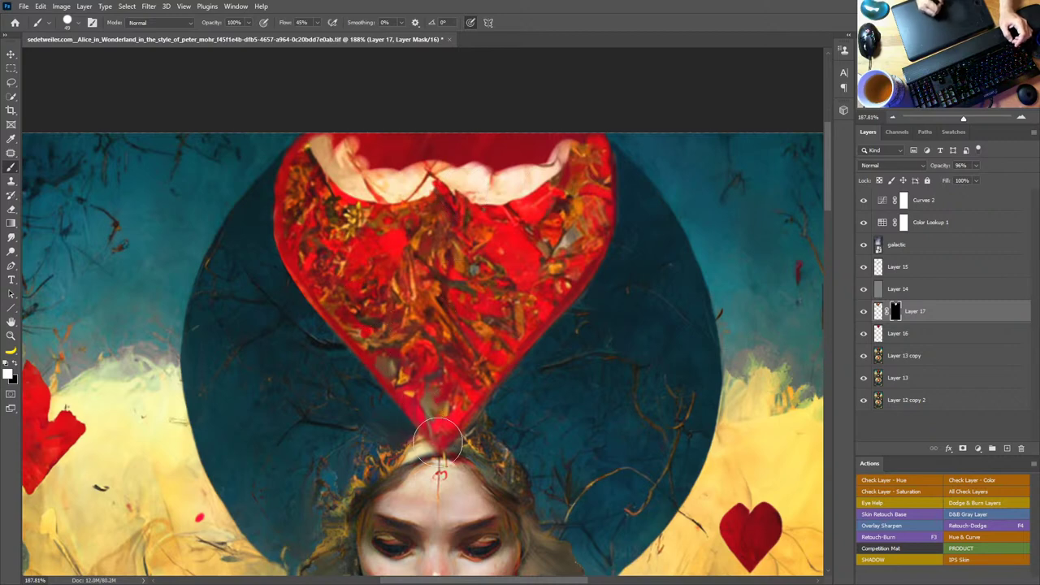
{"action": "mouse_move", "coordinate": [456, 424]}
{"action": "left_mouse_down"}
{"action": "mouse_move", "coordinate": [586, 271]}
{"action": "mouse_move", "coordinate": [606, 212]}
{"action": "left_mouse_up"}
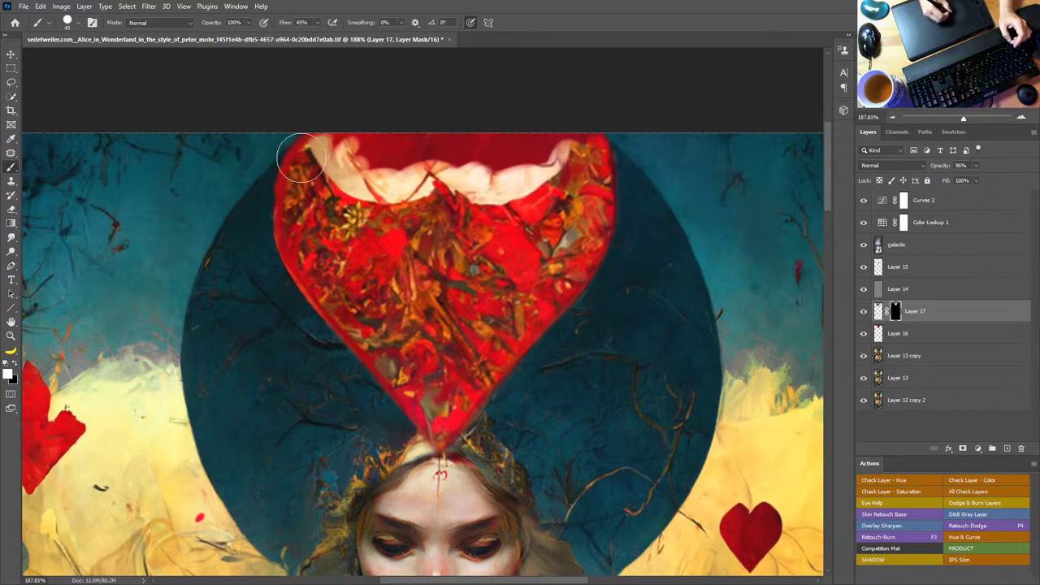
{"action": "mouse_move", "coordinate": [301, 151]}
{"action": "left_mouse_down"}
{"action": "mouse_move", "coordinate": [277, 182]}
{"action": "mouse_move", "coordinate": [284, 240]}
{"action": "mouse_move", "coordinate": [377, 376]}
{"action": "mouse_move", "coordinate": [322, 301]}
{"action": "mouse_move", "coordinate": [422, 421]}
{"action": "mouse_move", "coordinate": [441, 433]}
{"action": "mouse_move", "coordinate": [446, 417]}
{"action": "left_mouse_up"}
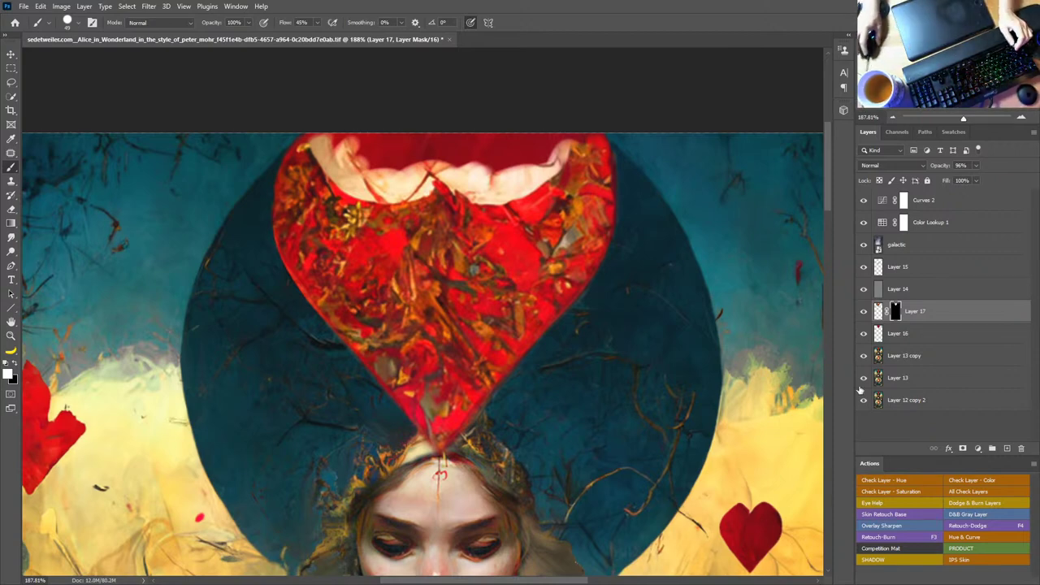
Step: Compare Layer 17 at 50% opacity and set its opacity to 100%
{"action": "scroll", "coordinate": [477, 366], "scroll_direction": "down", "scroll_amount": 8}
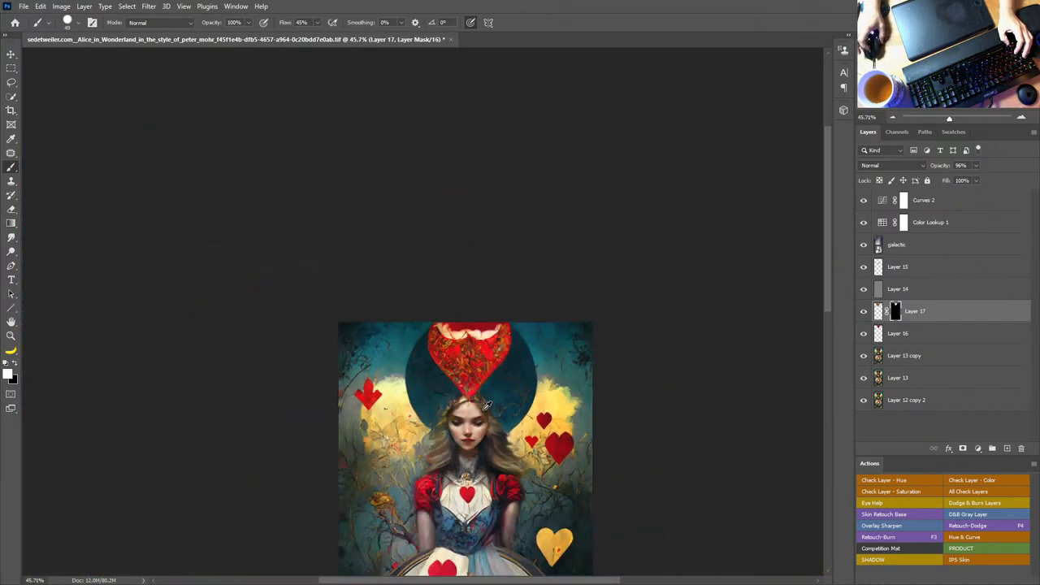
{"action": "left_click_drag", "start_coordinate": [487, 406], "coordinate": [556, 283]}
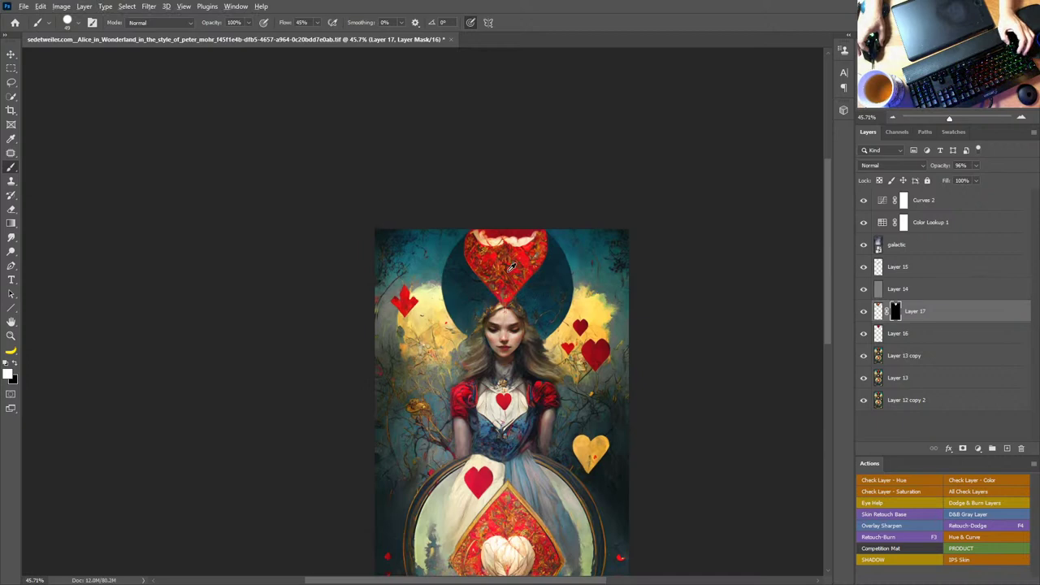
{"action": "scroll", "coordinate": [511, 267], "scroll_direction": "up", "scroll_amount": 5}
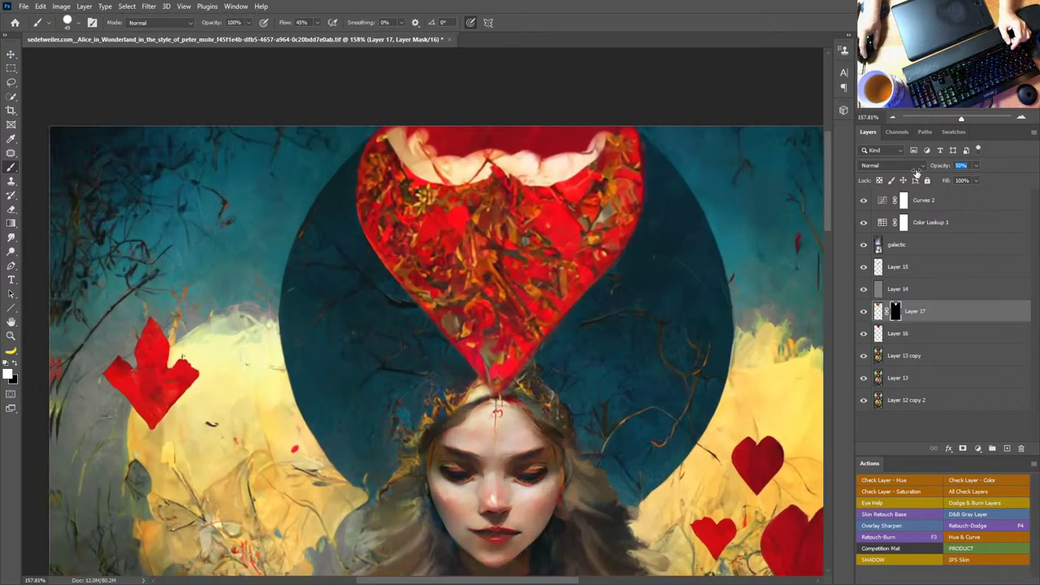
{"action": "left_click_drag", "start_coordinate": [916, 172], "coordinate": [916, 173]}
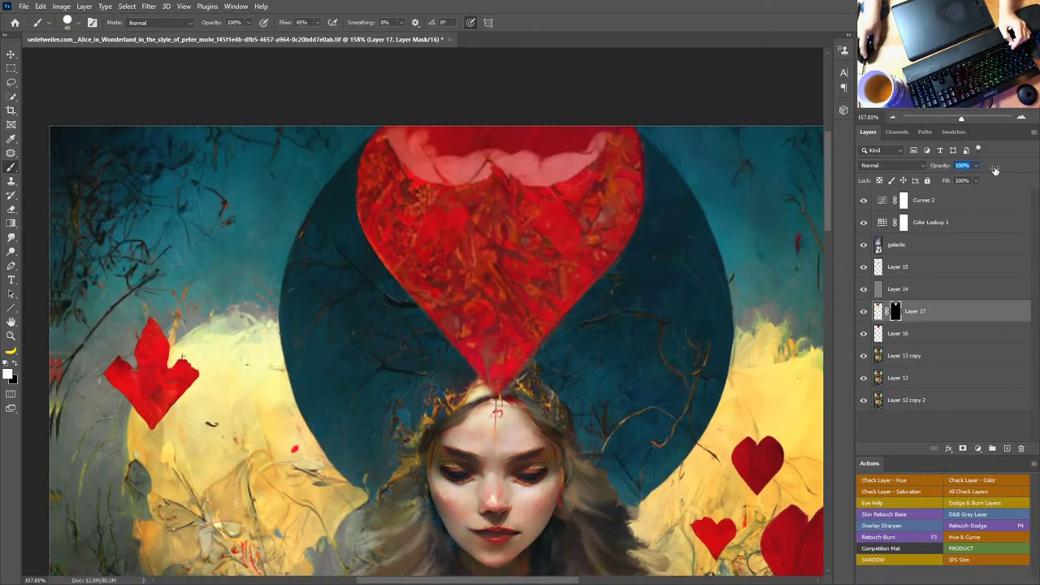
{"action": "left_click_drag", "start_coordinate": [995, 169], "coordinate": [1005, 169]}
Step: Split the Gray Blend If sliders for This Layer on Layer 17 to blend the pattern into the red heart
{"action": "key", "text": "ctrl+2"}
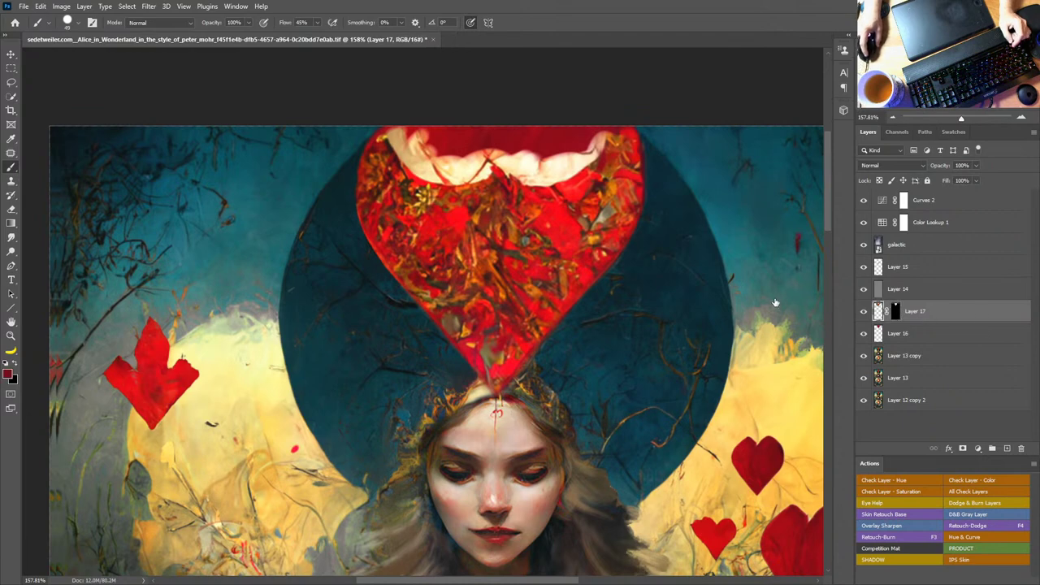
{"action": "key", "text": "ctrl+alt+shift+b"}
{"action": "left_click_drag", "start_coordinate": [815, 20], "coordinate": [871, 275]}
{"action": "left_click_drag", "start_coordinate": [923, 463], "coordinate": [839, 461]}
{"action": "key", "text": "alt"}
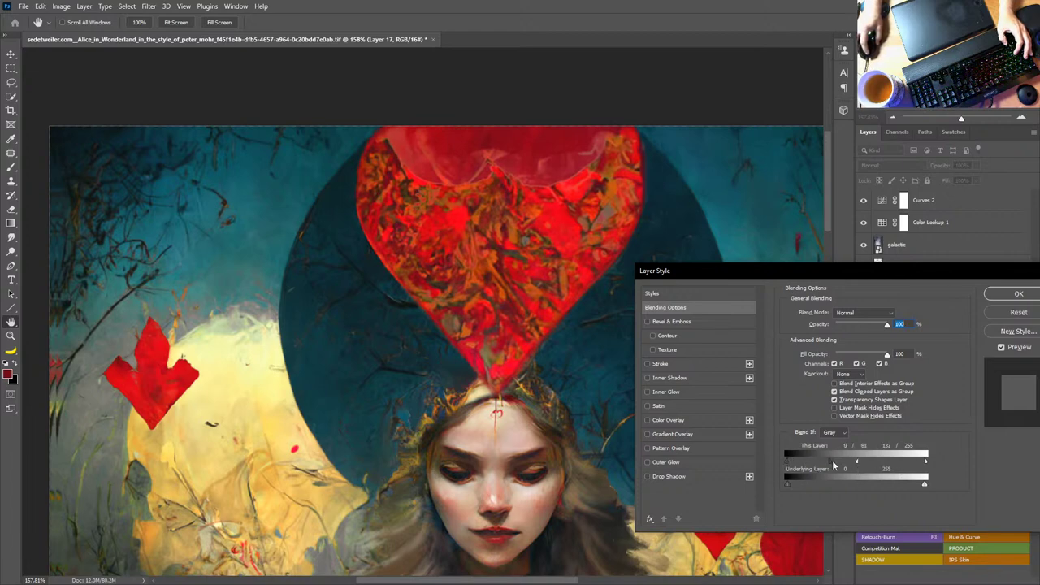
{"action": "left_click", "coordinate": [1017, 296]}
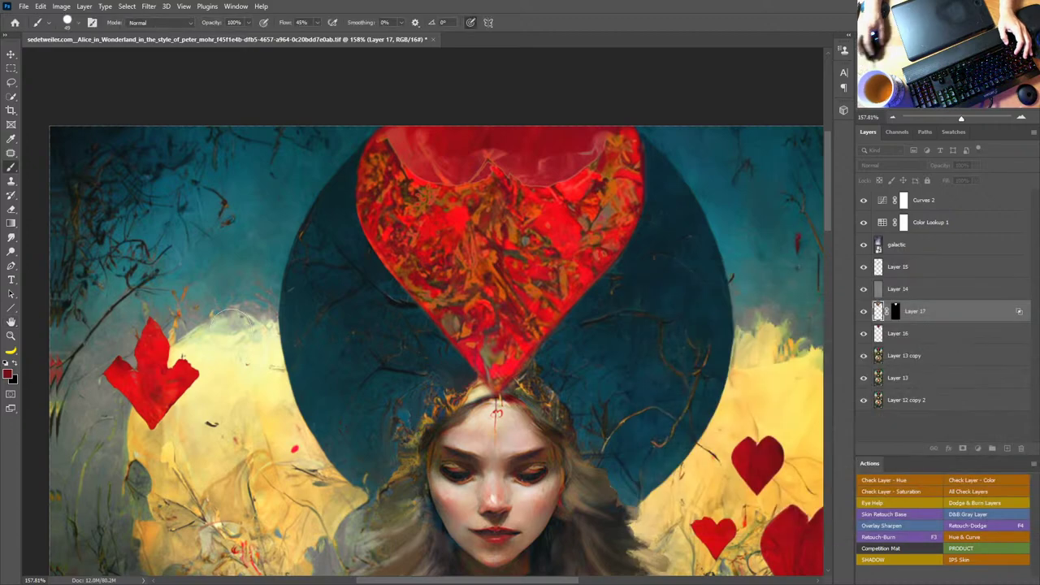
{"action": "key", "text": "ctrl+0"}
{"action": "key", "text": "z"}
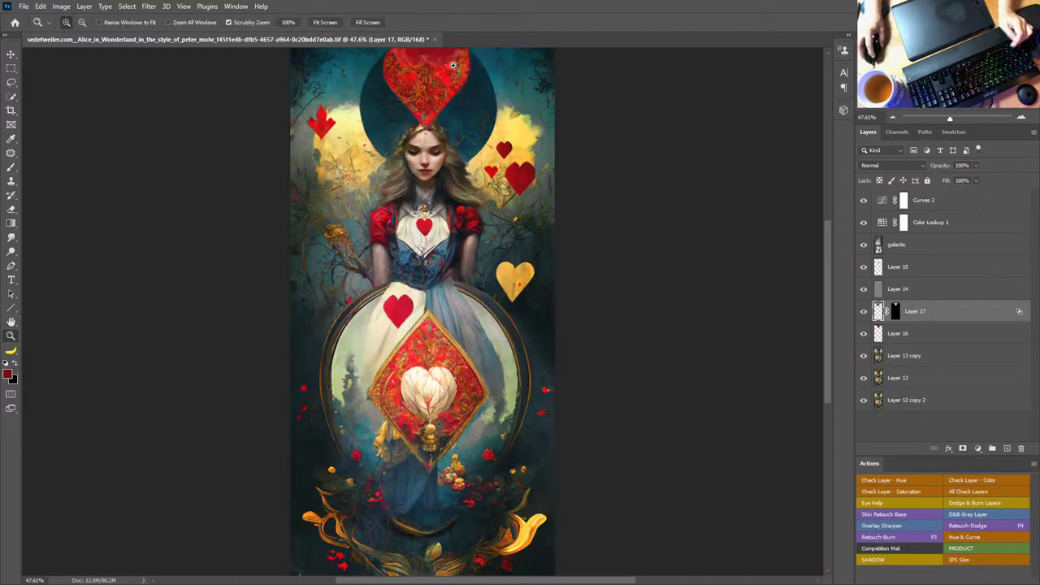
Step: Inspect Layer 17 on its own and without its mask, and apply the layer mask permanently
{"action": "left_click_drag", "start_coordinate": [429, 66], "coordinate": [568, 325]}
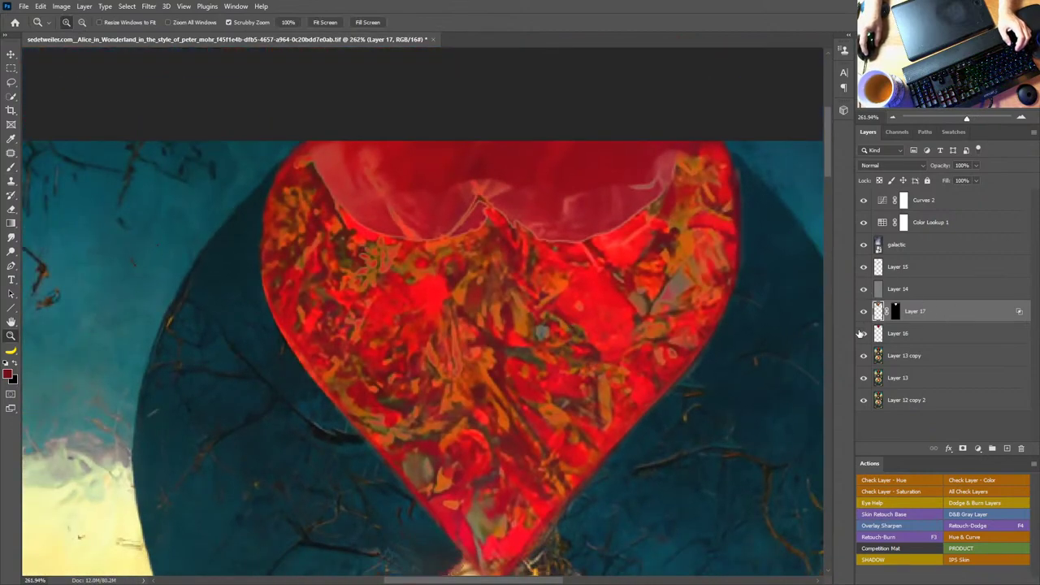
{"action": "left_click", "coordinate": [864, 313], "text": "alt"}
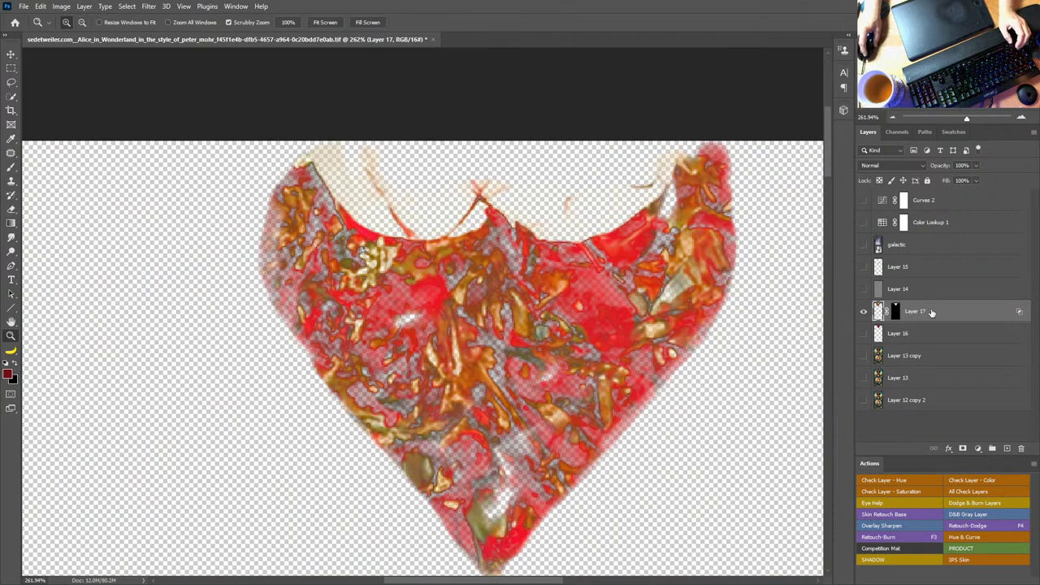
{"action": "left_click", "coordinate": [863, 313], "text": "alt"}
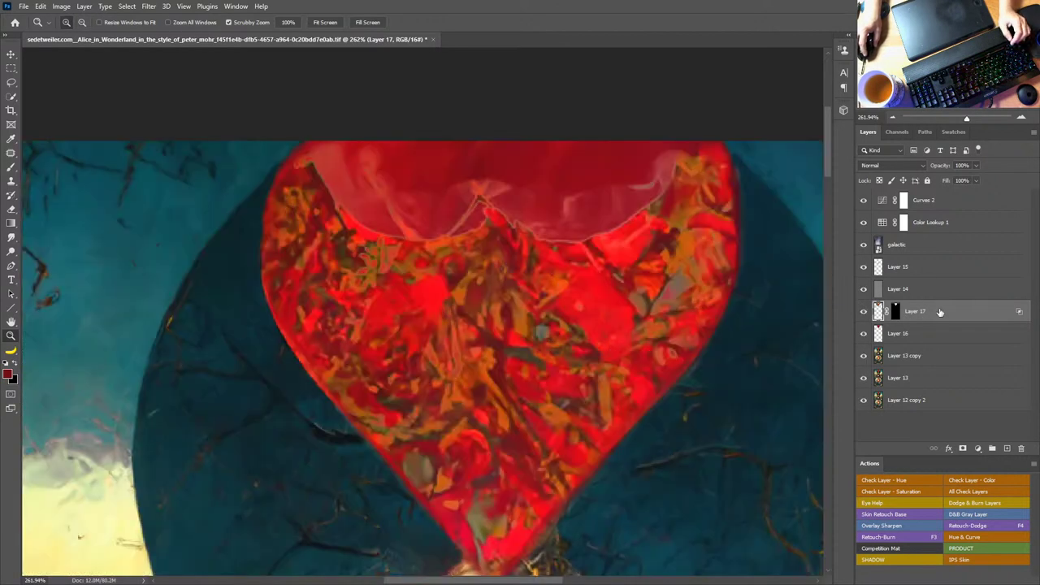
{"action": "left_click", "coordinate": [894, 313], "text": "shift"}
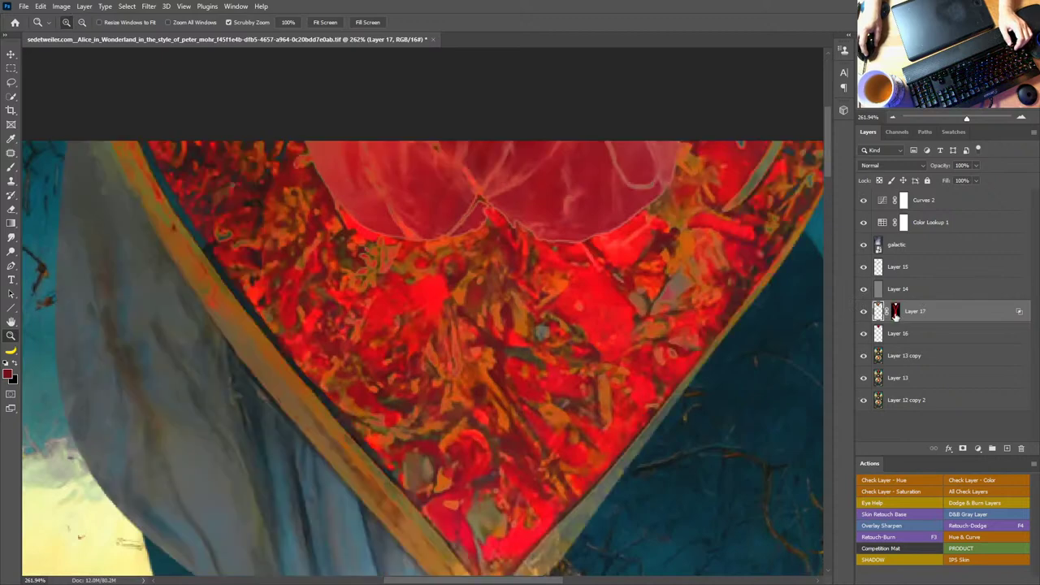
{"action": "right_click", "coordinate": [894, 313]}
{"action": "left_click", "coordinate": [931, 344]}
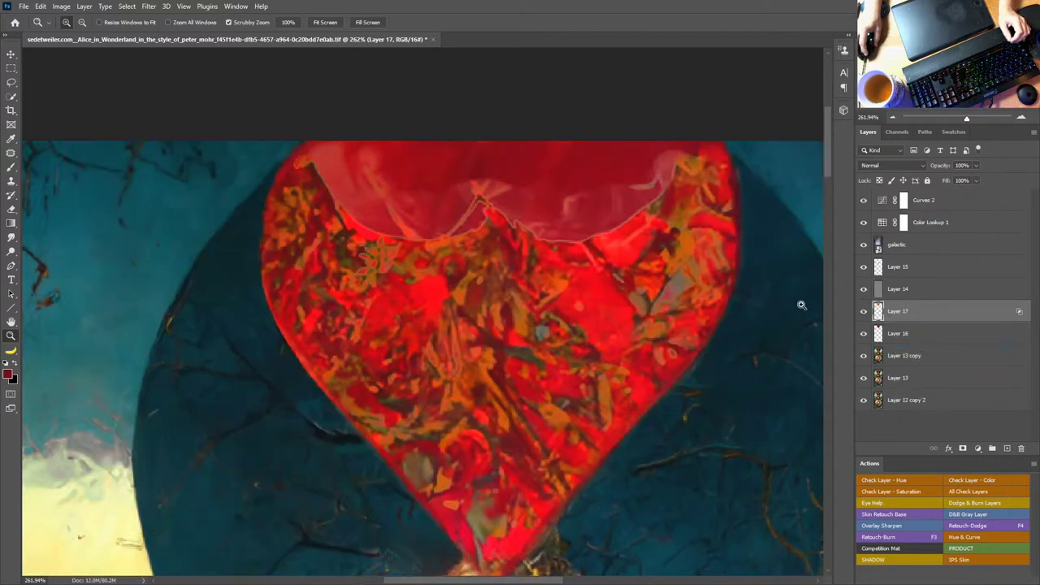
Step: Lasso the pale scalloped area in the upper part of the heart on Layer 17 and fill it with Content-Aware
{"action": "left_click", "coordinate": [12, 81]}
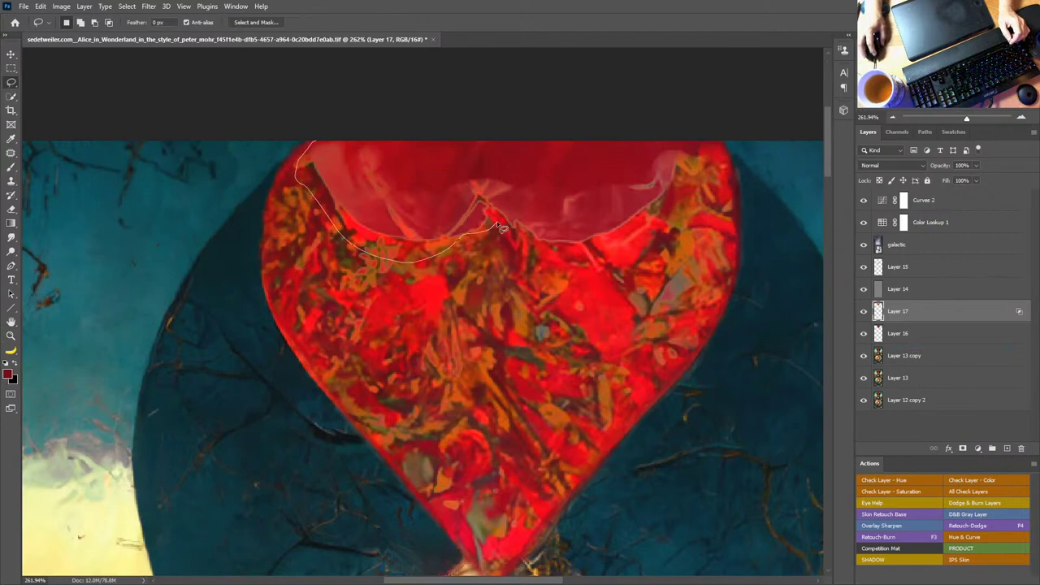
{"action": "left_click_drag", "start_coordinate": [615, 111], "coordinate": [564, 126]}
{"action": "key", "text": "shift+F5"}
{"action": "left_click", "coordinate": [622, 226]}
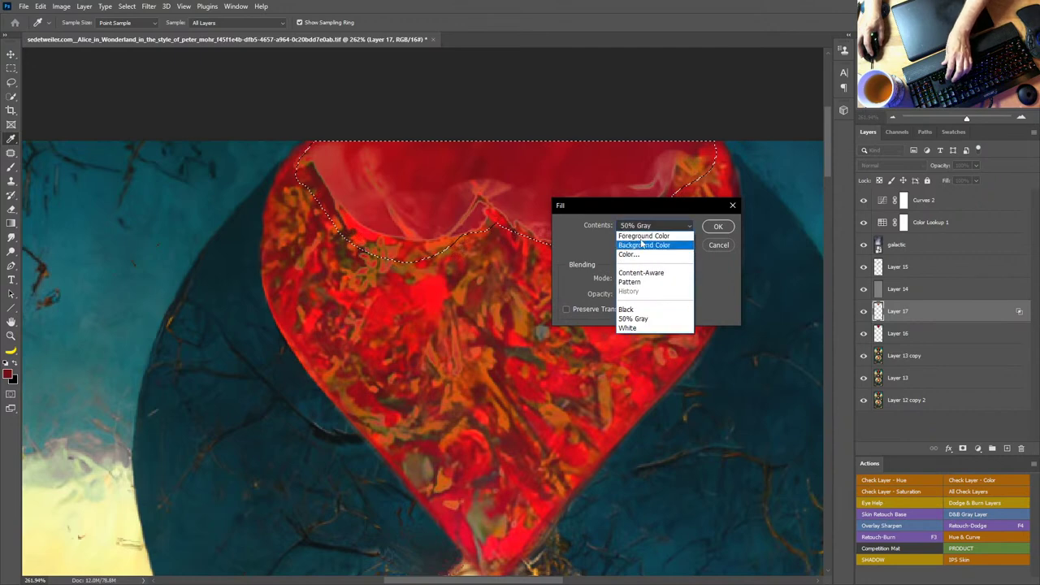
{"action": "left_click", "coordinate": [642, 273]}
{"action": "left_click", "coordinate": [718, 226]}
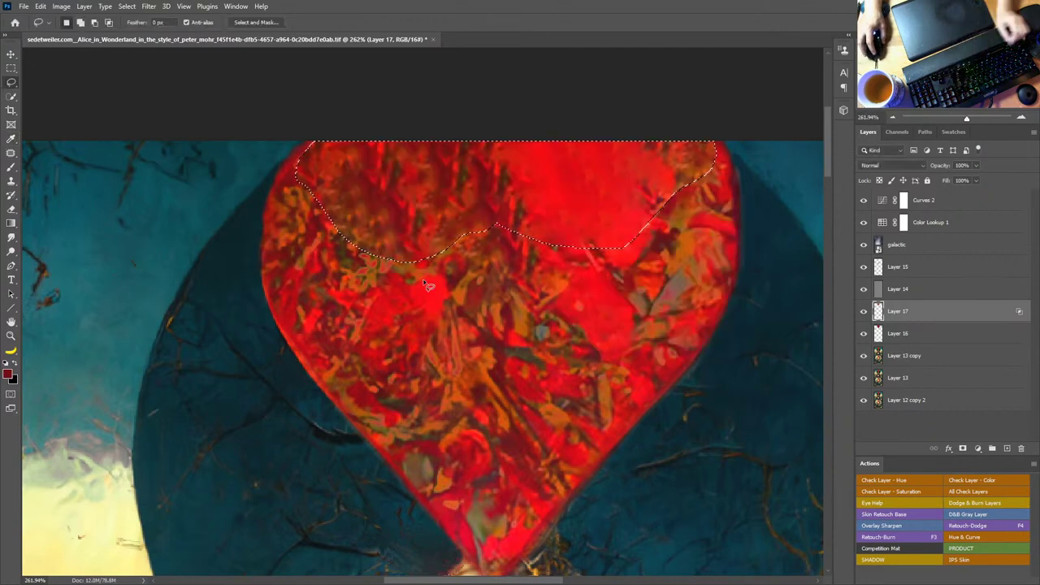
{"action": "key", "text": "ctrl+d"}
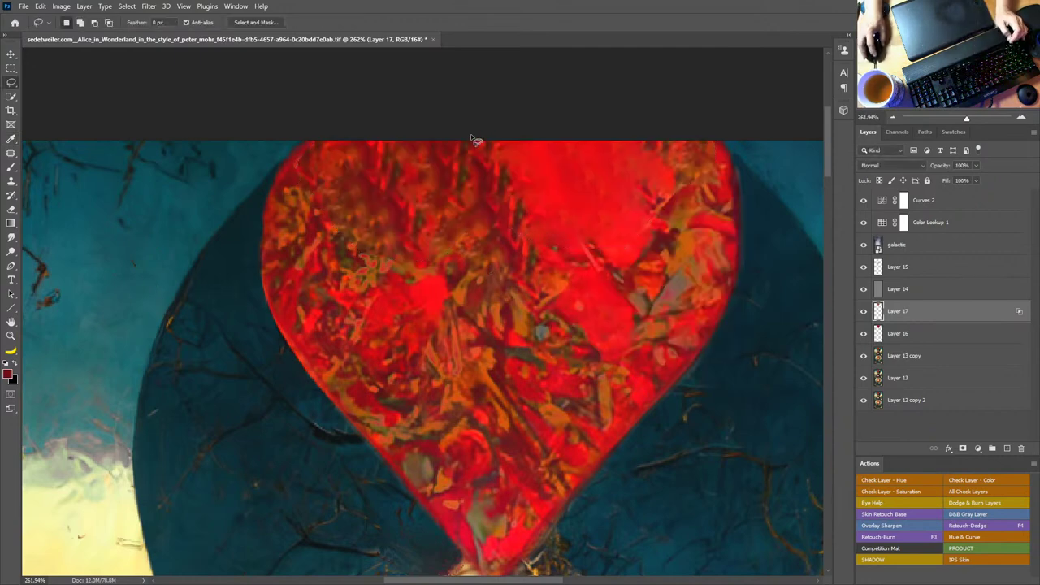
Step: Lasso the plain bright red patch in the heart's upper right lobe and refill it with Content-Aware texture
{"action": "mouse_move", "coordinate": [479, 141]}
{"action": "left_mouse_down"}
{"action": "mouse_move", "coordinate": [591, 265]}
{"action": "mouse_move", "coordinate": [664, 265]}
{"action": "mouse_move", "coordinate": [681, 178]}
{"action": "mouse_move", "coordinate": [670, 142]}
{"action": "left_mouse_up"}
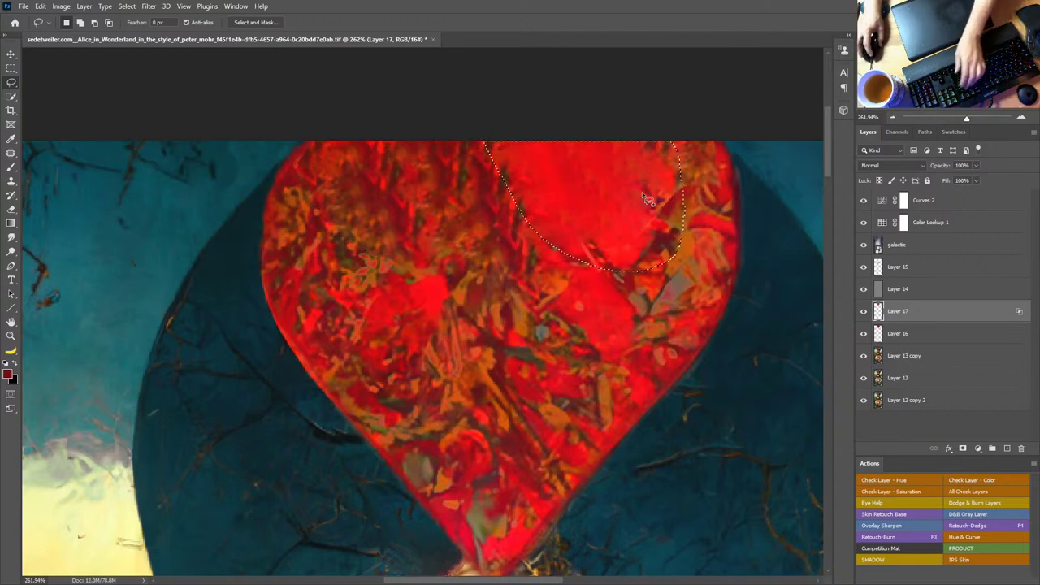
{"action": "key", "text": "shift+BackSpace"}
{"action": "key", "text": "Return"}
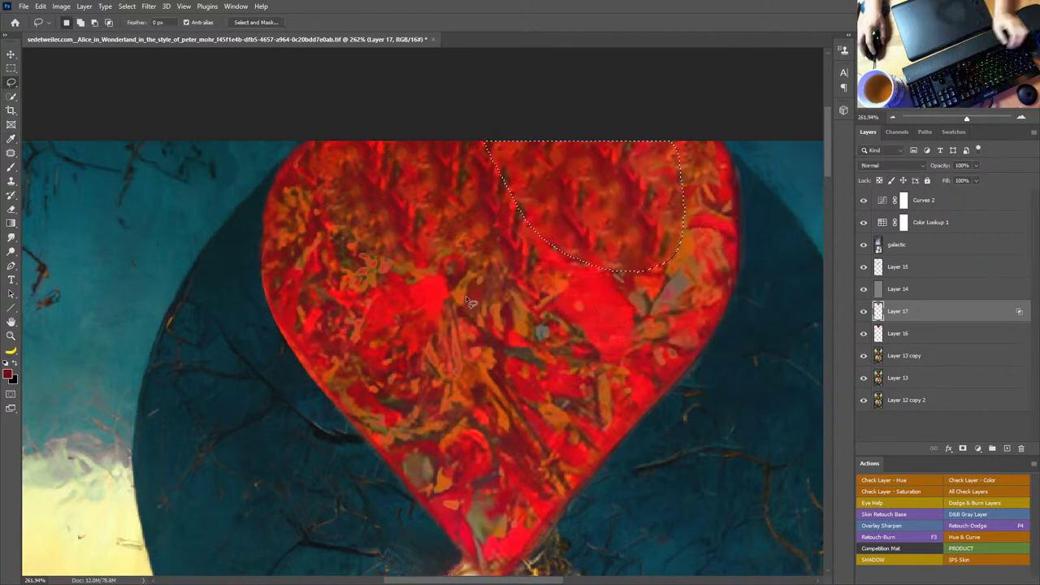
{"action": "key", "text": "ctrl+d"}
{"action": "key", "text": "h"}
{"action": "key", "text": "ctrl+0"}
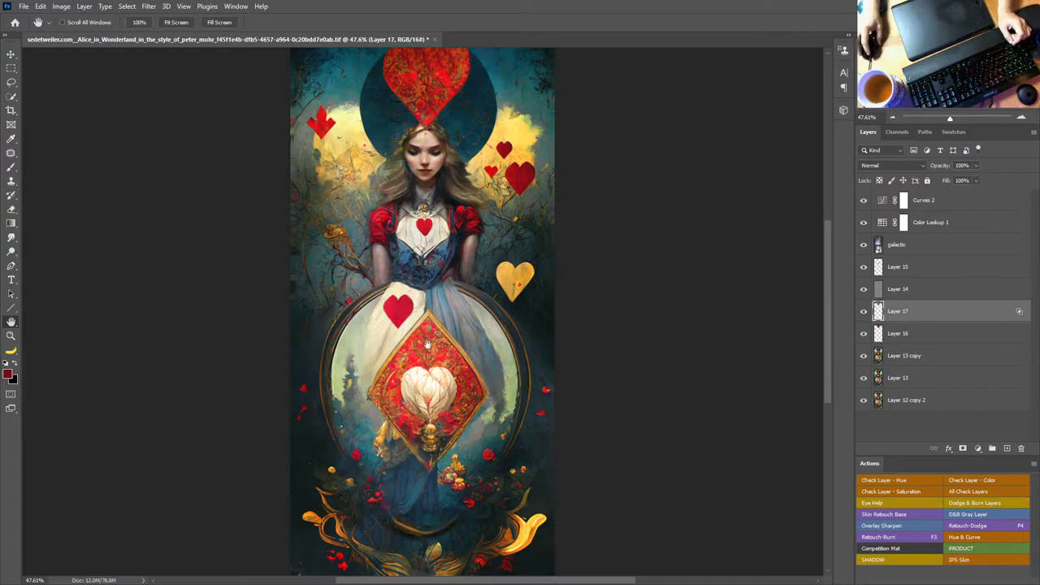
Step: Clone pattern texture over the repeated and plain red spots in the heart's right lobe and left half with the Clone Stamp
{"action": "key", "text": "z"}
{"action": "left_click_drag", "start_coordinate": [431, 81], "coordinate": [526, 294]}
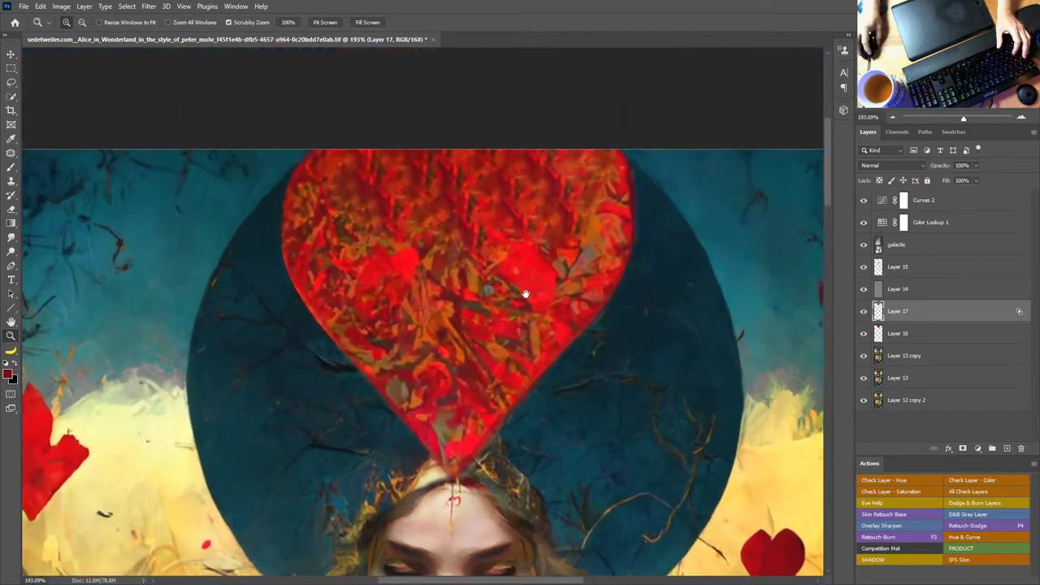
{"action": "key", "text": "s"}
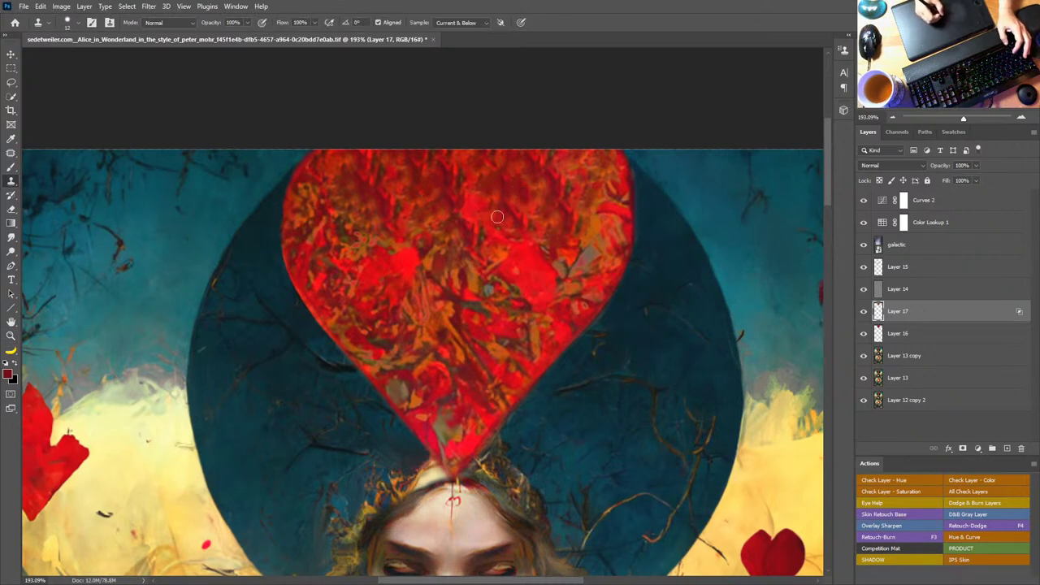
{"action": "left_click", "coordinate": [545, 192], "text": "alt"}
{"action": "mouse_move", "coordinate": [570, 190]}
{"action": "left_mouse_down"}
{"action": "mouse_move", "coordinate": [533, 224]}
{"action": "mouse_move", "coordinate": [510, 199]}
{"action": "mouse_move", "coordinate": [532, 223]}
{"action": "left_mouse_up"}
{"action": "left_click", "coordinate": [540, 231], "text": "alt"}
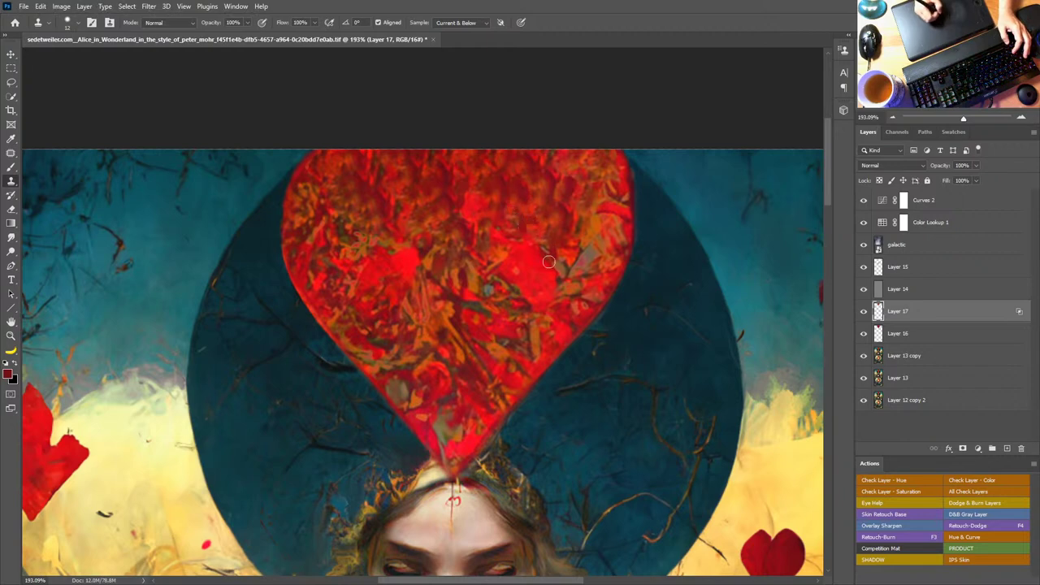
{"action": "left_click", "coordinate": [349, 250], "text": "alt"}
{"action": "mouse_move", "coordinate": [366, 255]}
{"action": "left_mouse_down"}
{"action": "mouse_move", "coordinate": [353, 252]}
{"action": "mouse_move", "coordinate": [411, 264]}
{"action": "mouse_move", "coordinate": [419, 282]}
{"action": "left_mouse_up"}
{"action": "left_click", "coordinate": [403, 305], "text": "alt"}
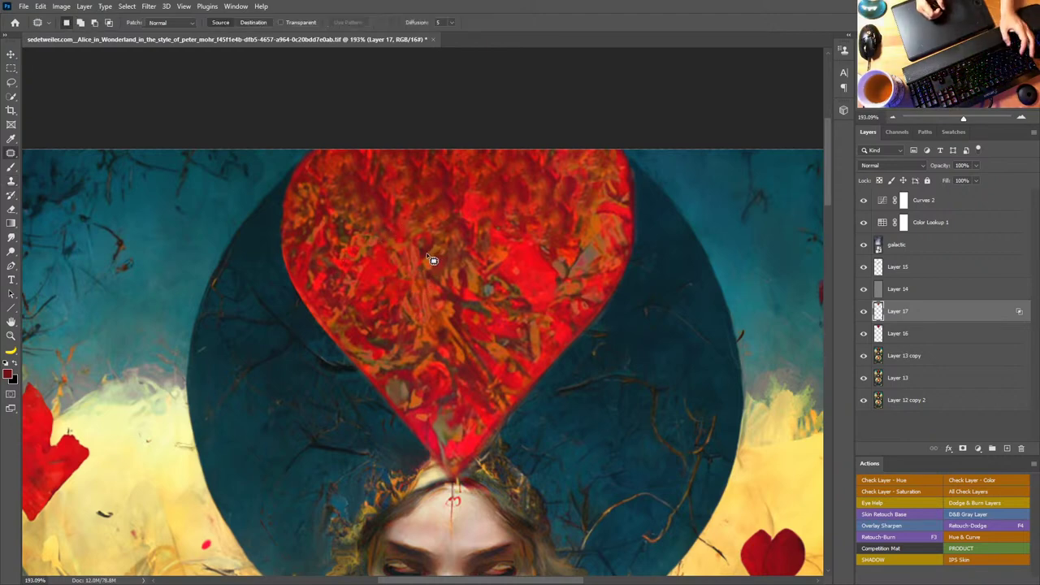
Step: Break up the repeating texture in the heart's upper left lobe with the Healing Brush
{"action": "key", "text": "j"}
{"action": "right_click", "coordinate": [13, 156]}
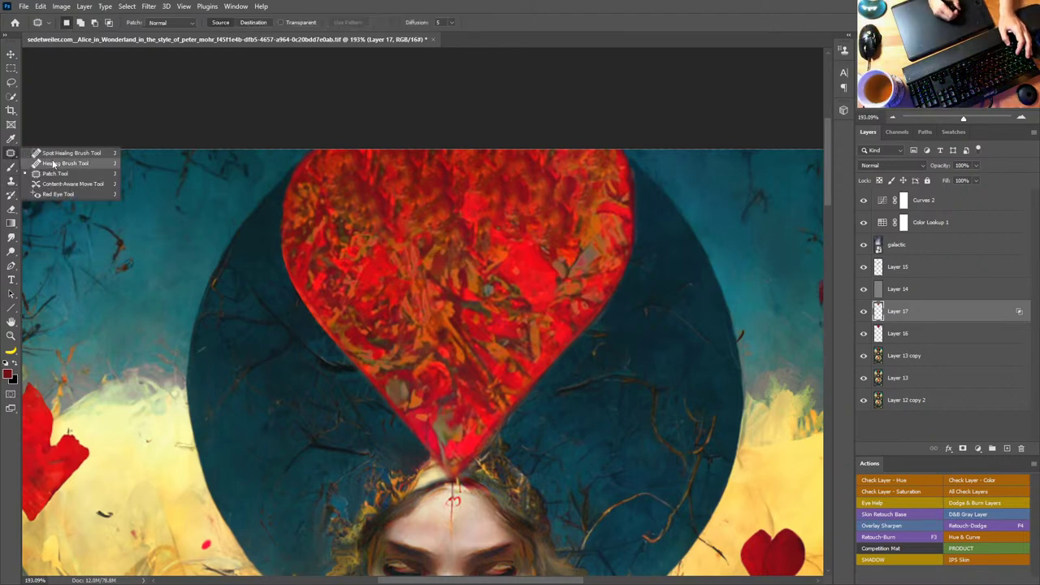
{"action": "left_click", "coordinate": [54, 164]}
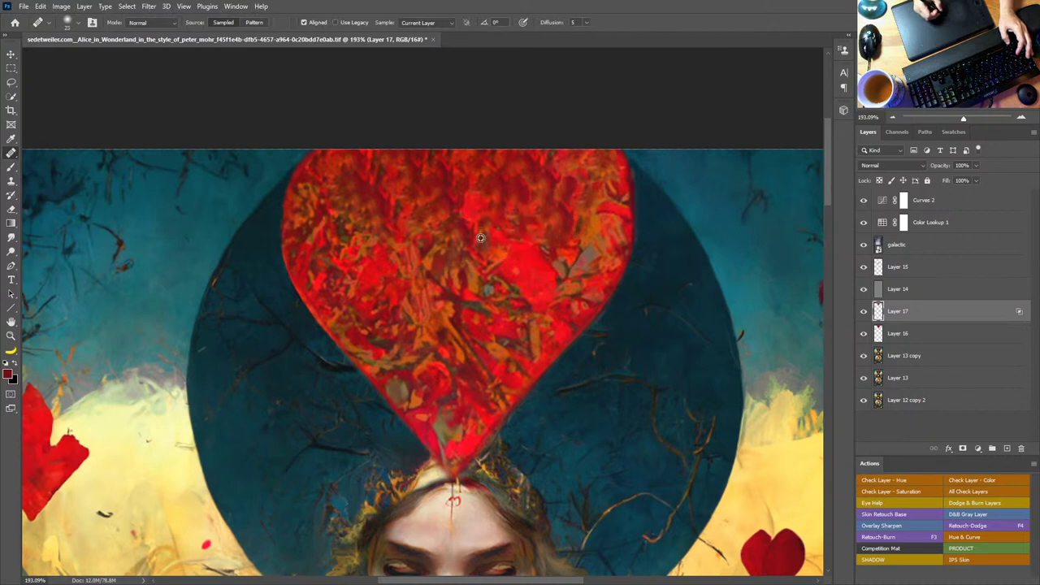
{"action": "left_click", "coordinate": [427, 201], "text": "alt"}
{"action": "left_click_drag", "start_coordinate": [392, 203], "coordinate": [398, 234]}
{"action": "left_click", "coordinate": [413, 180], "text": "alt"}
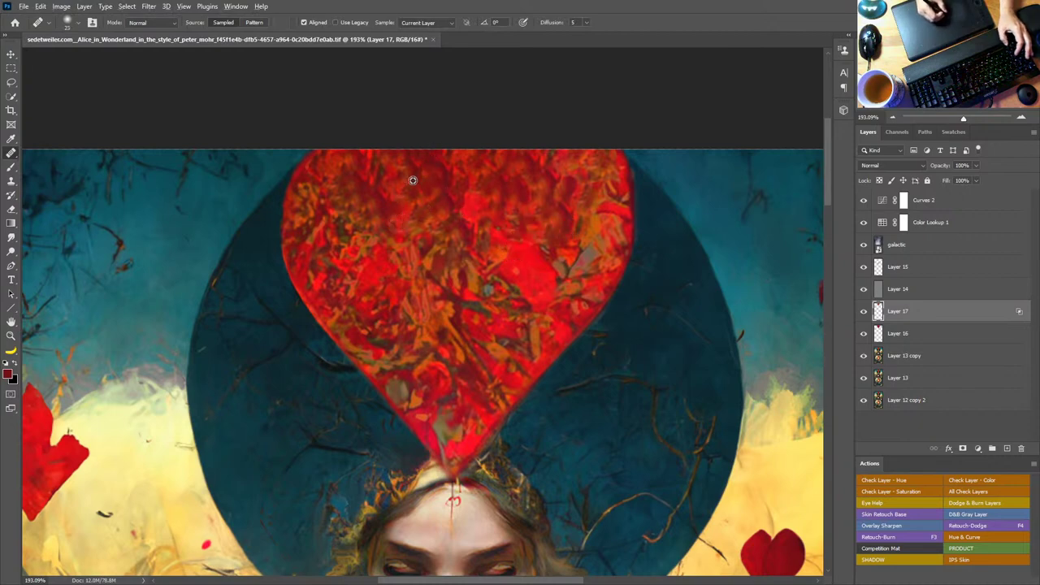
{"action": "left_click_drag", "start_coordinate": [369, 187], "coordinate": [373, 160]}
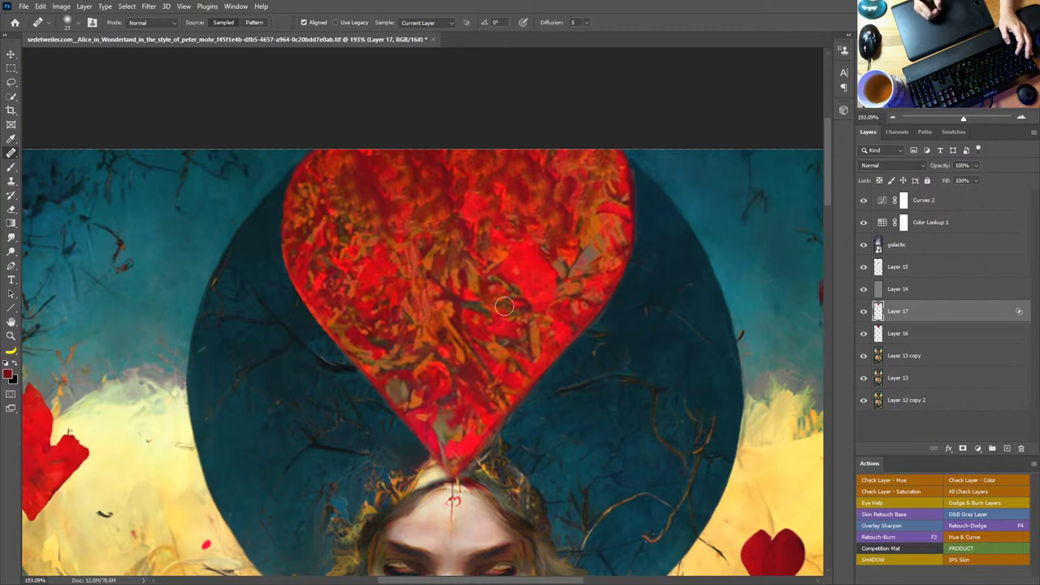
Step: Heal the plain red patch and the repeating texture across the heart's right side and upper centre
{"action": "left_click", "coordinate": [573, 241], "text": "alt"}
{"action": "mouse_move", "coordinate": [554, 252]}
{"action": "left_mouse_down"}
{"action": "mouse_move", "coordinate": [513, 255]}
{"action": "mouse_move", "coordinate": [533, 315]}
{"action": "mouse_move", "coordinate": [551, 278]}
{"action": "left_mouse_up"}
{"action": "left_click", "coordinate": [549, 318], "text": "alt"}
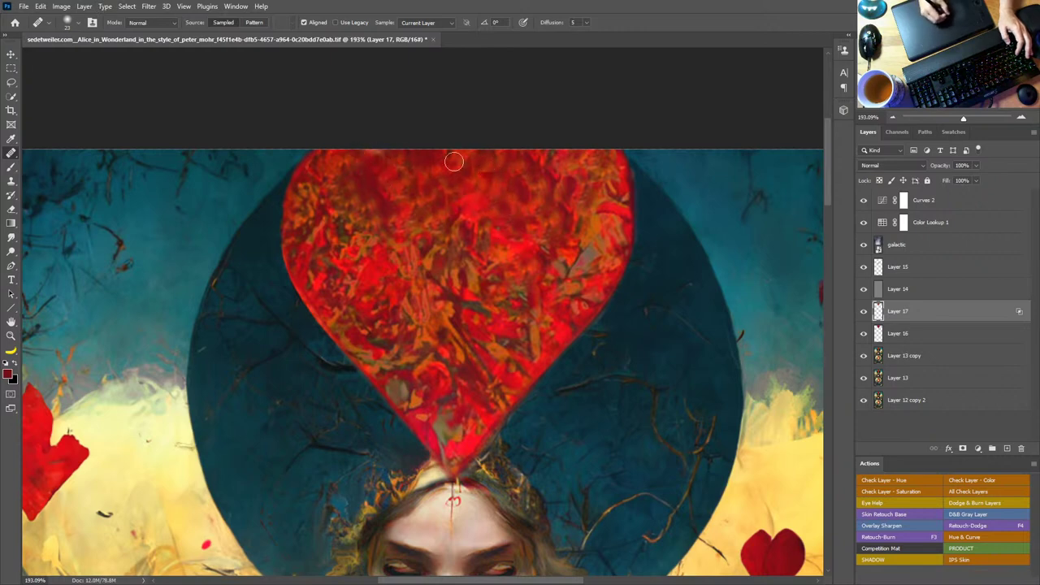
{"action": "left_click_drag", "start_coordinate": [549, 177], "coordinate": [541, 160]}
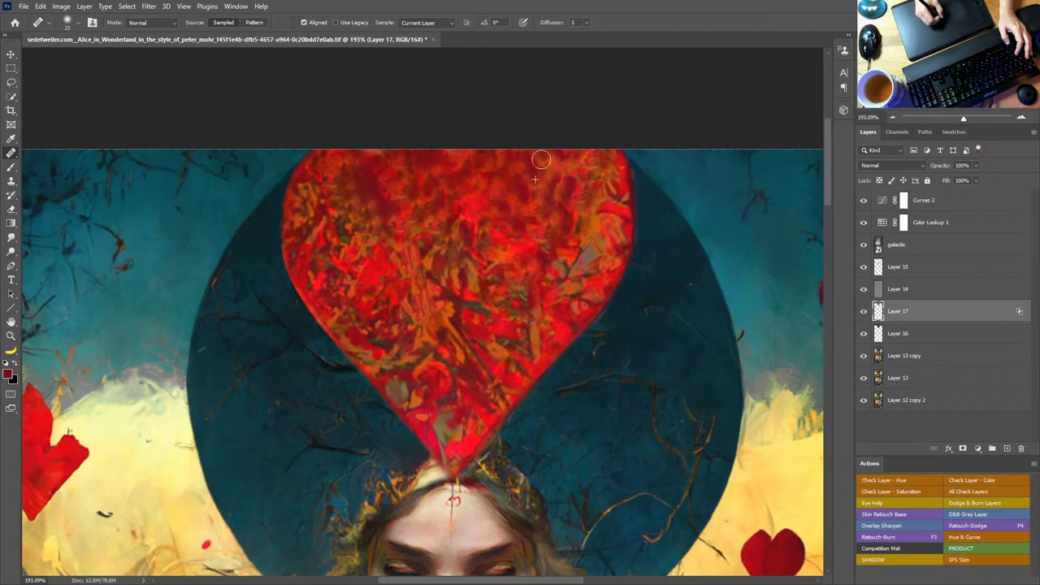
{"action": "left_click", "coordinate": [506, 190], "text": "alt"}
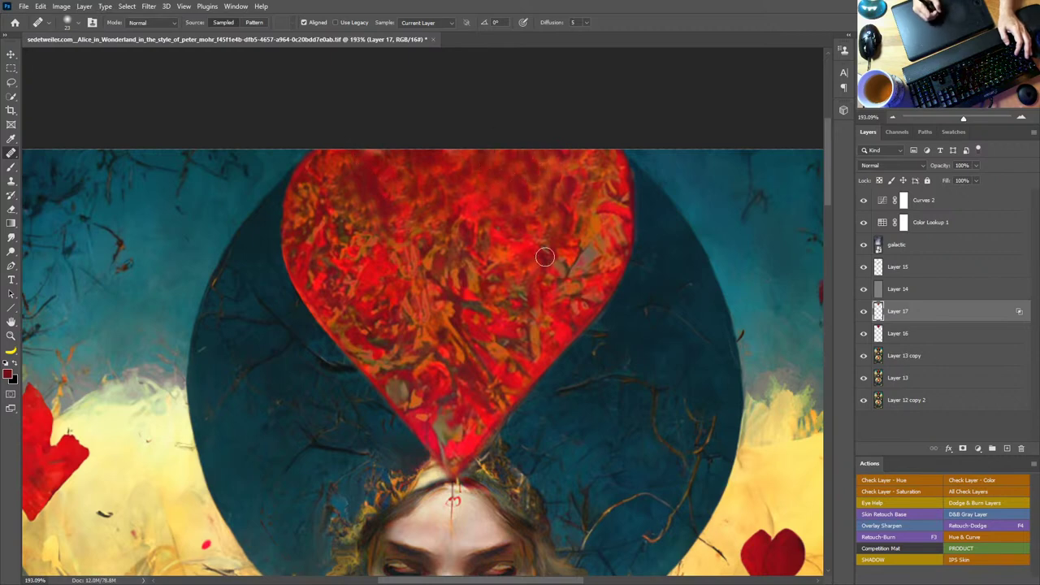
{"action": "left_click", "coordinate": [489, 187], "text": "alt"}
{"action": "left_click_drag", "start_coordinate": [526, 202], "coordinate": [477, 242]}
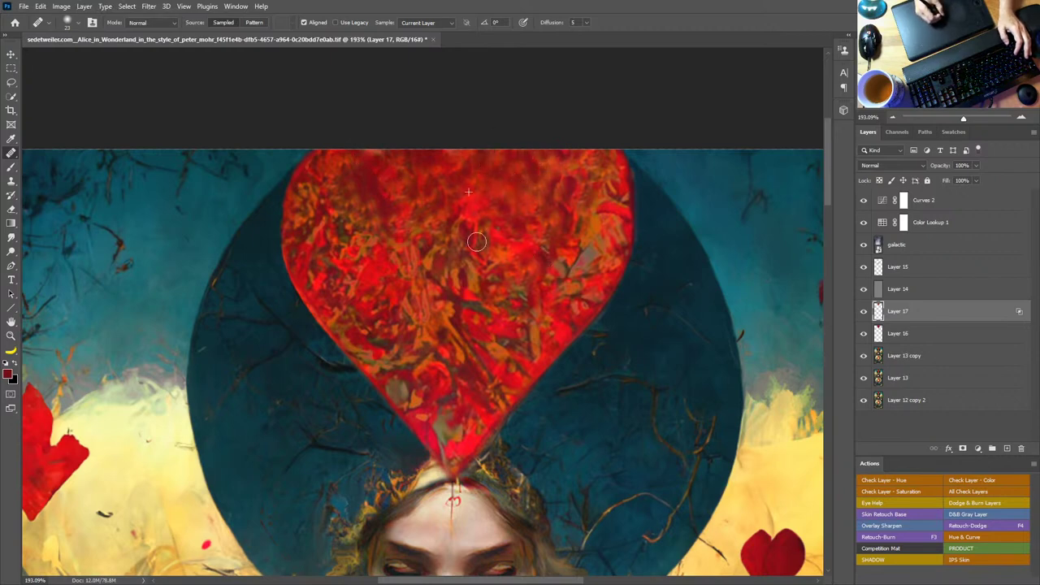
{"action": "left_click_drag", "start_coordinate": [485, 166], "coordinate": [454, 181]}
{"action": "left_click", "coordinate": [504, 183], "text": "alt"}
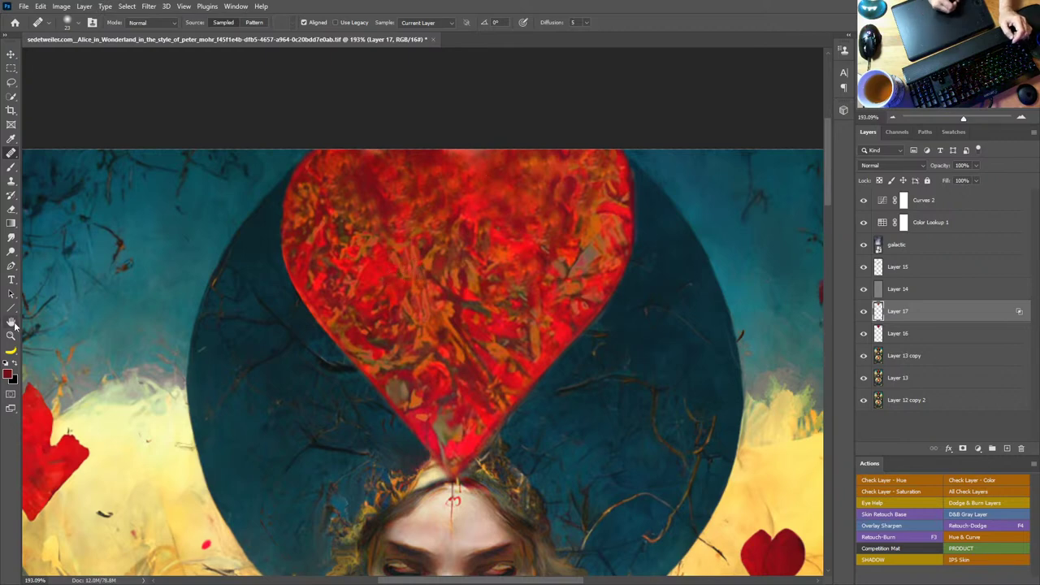
{"action": "double_click", "coordinate": [11, 322]}
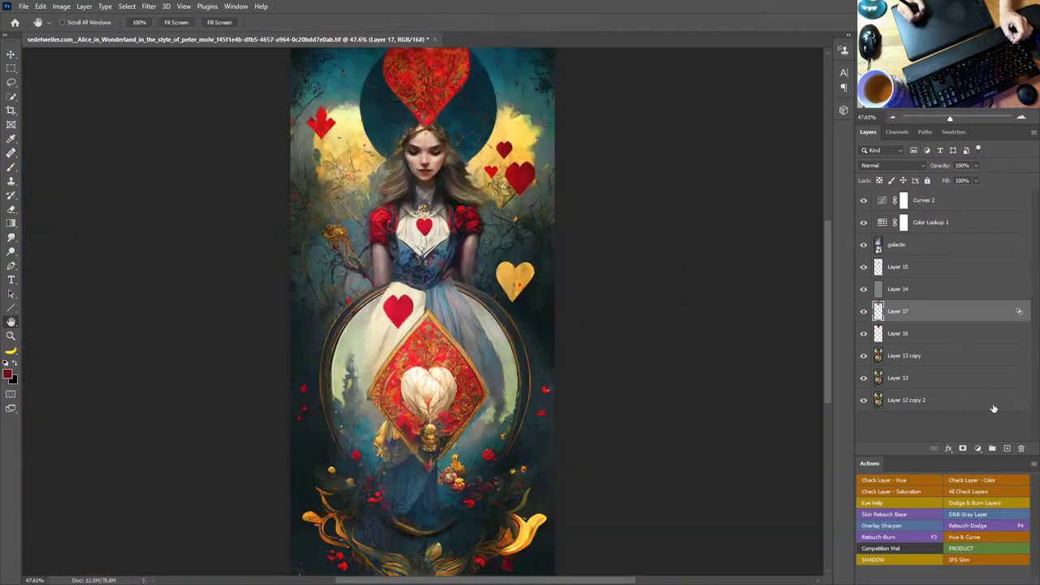
Step: Add a Curves adjustment clipped to Layer 17 and brighten its midtones from input 101 to output 117
{"action": "left_click", "coordinate": [993, 448]}
{"action": "key", "text": "ctrl+z"}
{"action": "left_click", "coordinate": [977, 448]}
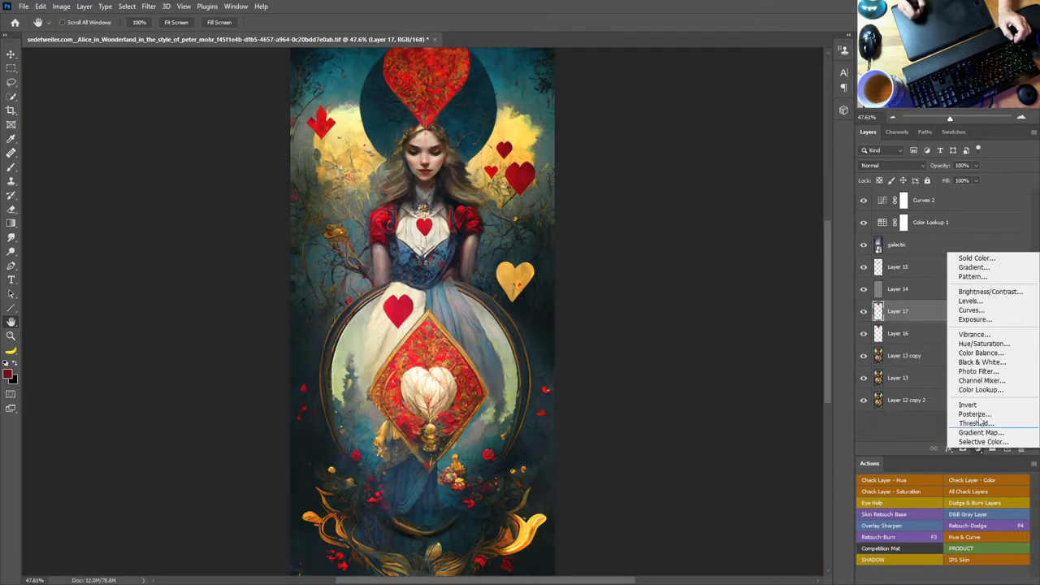
{"action": "left_click", "coordinate": [970, 310]}
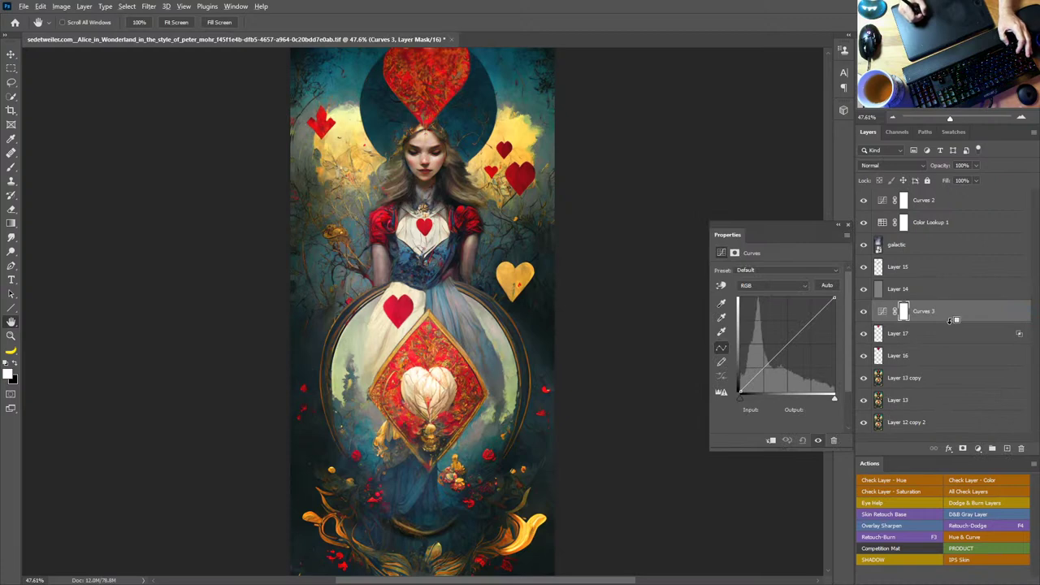
{"action": "key", "text": "ctrl+alt+g"}
{"action": "mouse_move", "coordinate": [788, 341]}
{"action": "left_mouse_down"}
{"action": "mouse_move", "coordinate": [788, 358]}
{"action": "mouse_move", "coordinate": [778, 348]}
{"action": "left_mouse_up"}
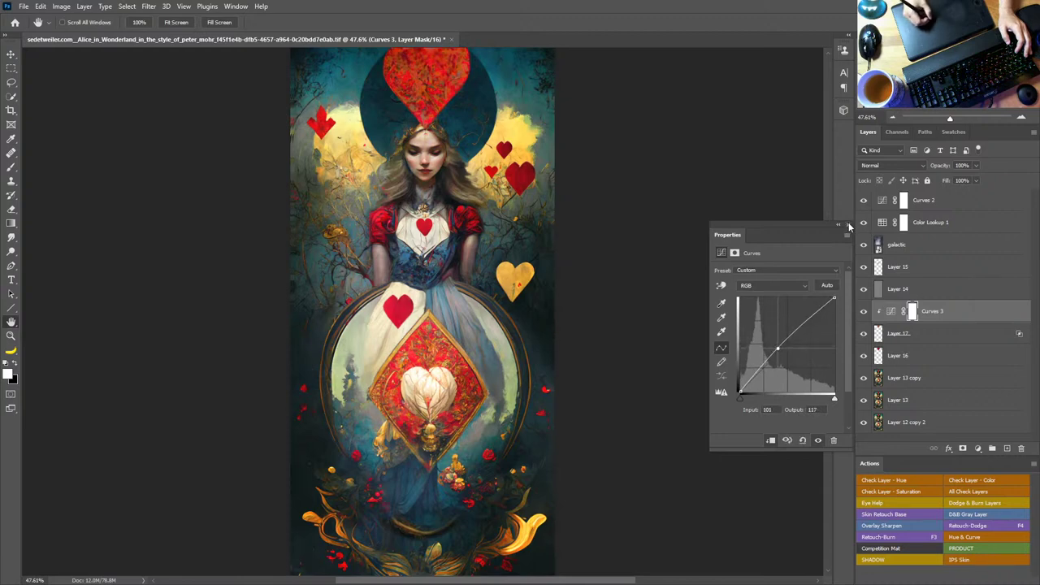
{"action": "left_click", "coordinate": [847, 224]}
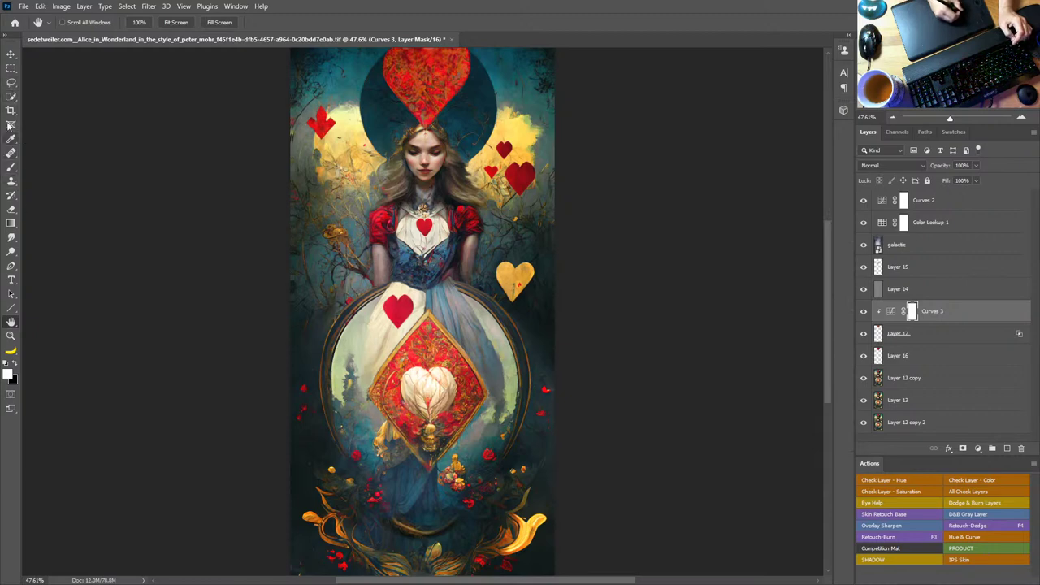
Step: Select the whole headpiece heart with Quick Selection and darken it with a Curves adjustment masked to the selection
{"action": "left_click", "coordinate": [12, 96]}
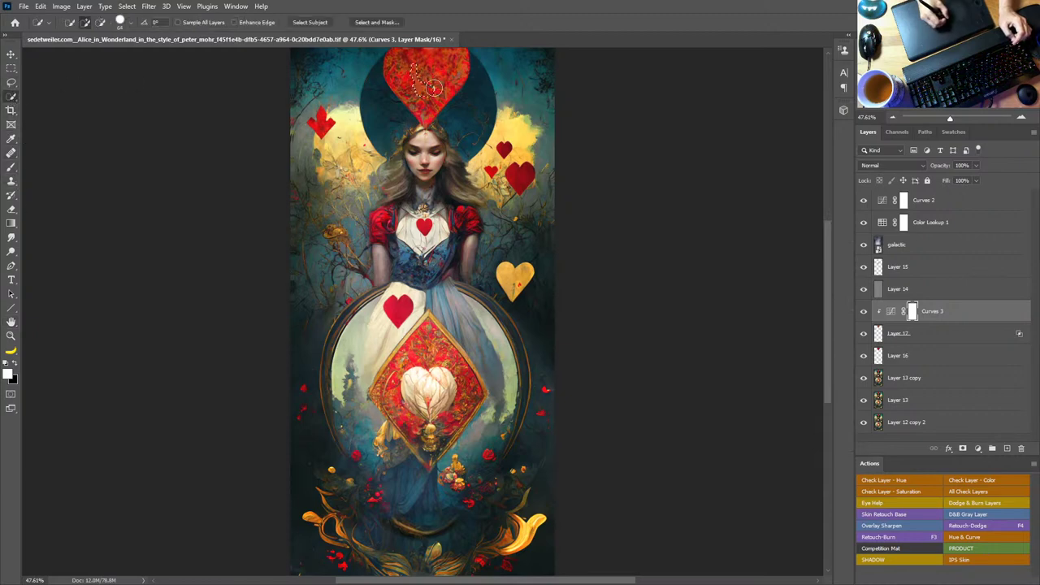
{"action": "mouse_move", "coordinate": [425, 87]}
{"action": "left_mouse_down"}
{"action": "mouse_move", "coordinate": [431, 78]}
{"action": "mouse_move", "coordinate": [426, 120]}
{"action": "mouse_move", "coordinate": [430, 113]}
{"action": "left_mouse_up"}
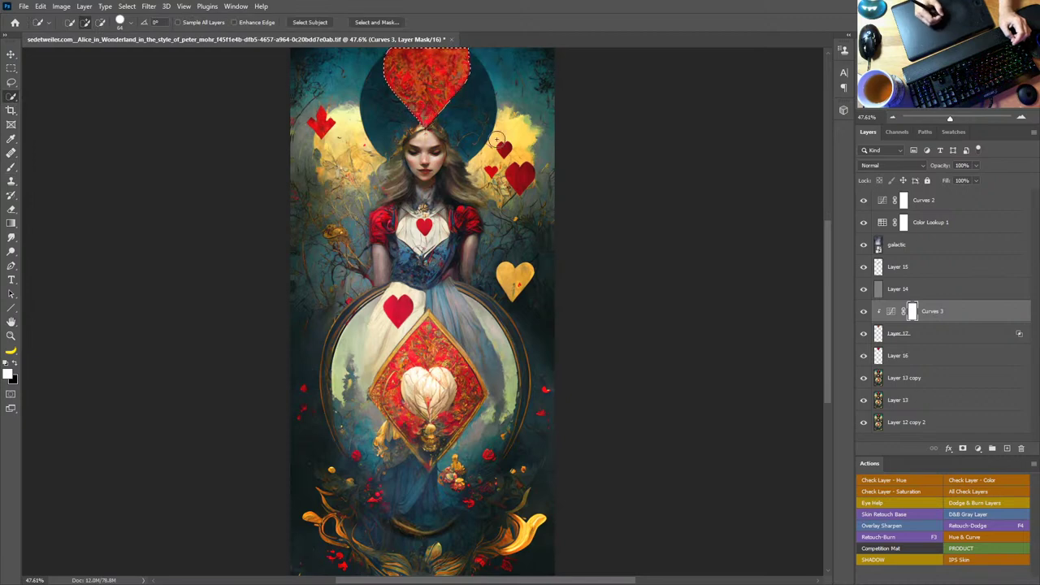
{"action": "left_click", "coordinate": [978, 447]}
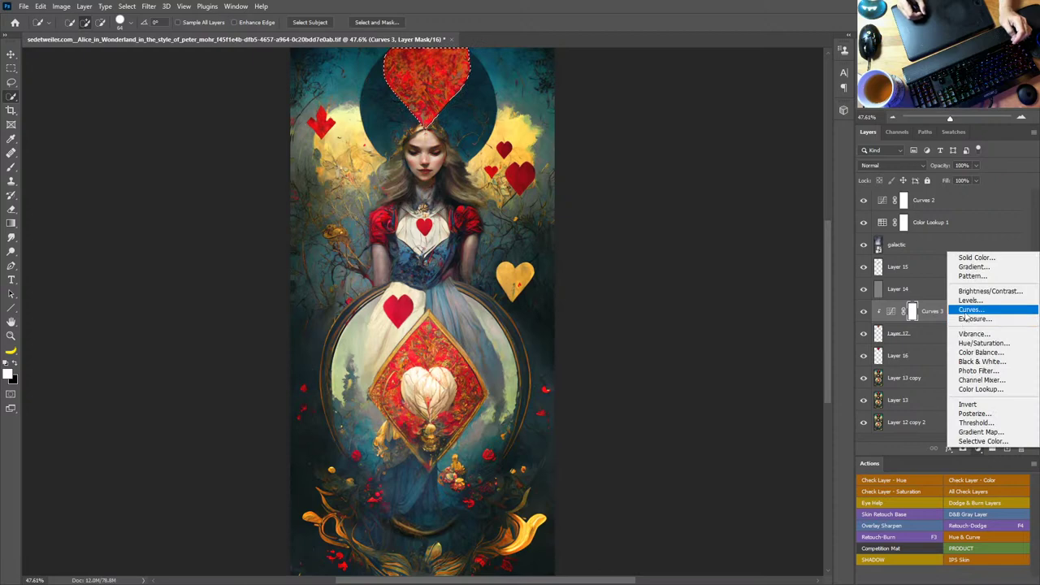
{"action": "left_click", "coordinate": [963, 309]}
{"action": "left_click_drag", "start_coordinate": [793, 340], "coordinate": [799, 350]}
Step: Raise the Red channel midtones slightly in the heart's masked Curves adjustment, with the highlight point at 255
{"action": "left_click", "coordinate": [797, 285]}
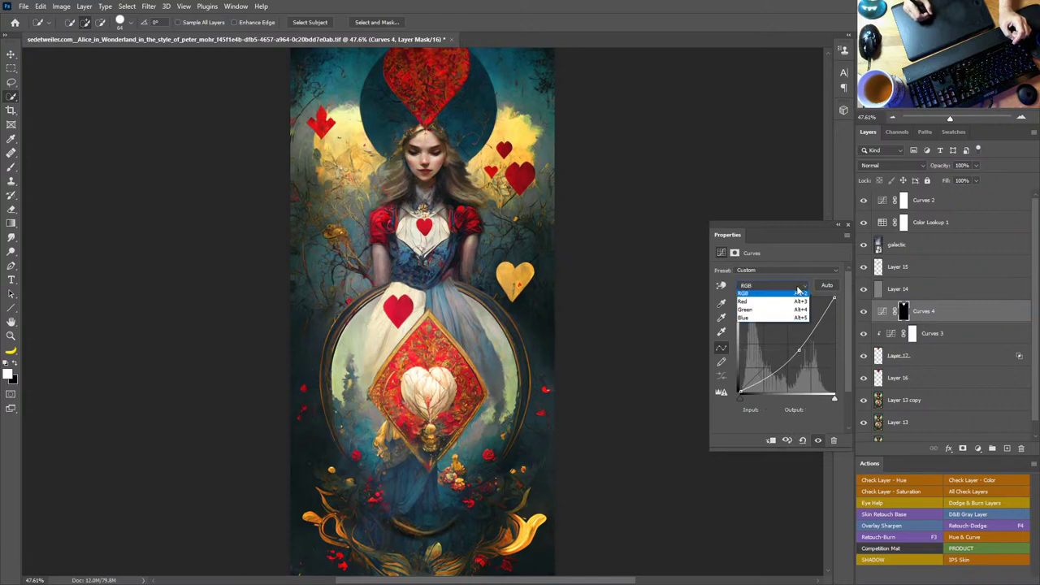
{"action": "left_click", "coordinate": [792, 295]}
{"action": "mouse_move", "coordinate": [792, 341]}
{"action": "left_mouse_down"}
{"action": "mouse_move", "coordinate": [781, 331]}
{"action": "mouse_move", "coordinate": [788, 341]}
{"action": "left_mouse_up"}
{"action": "left_click", "coordinate": [832, 299]}
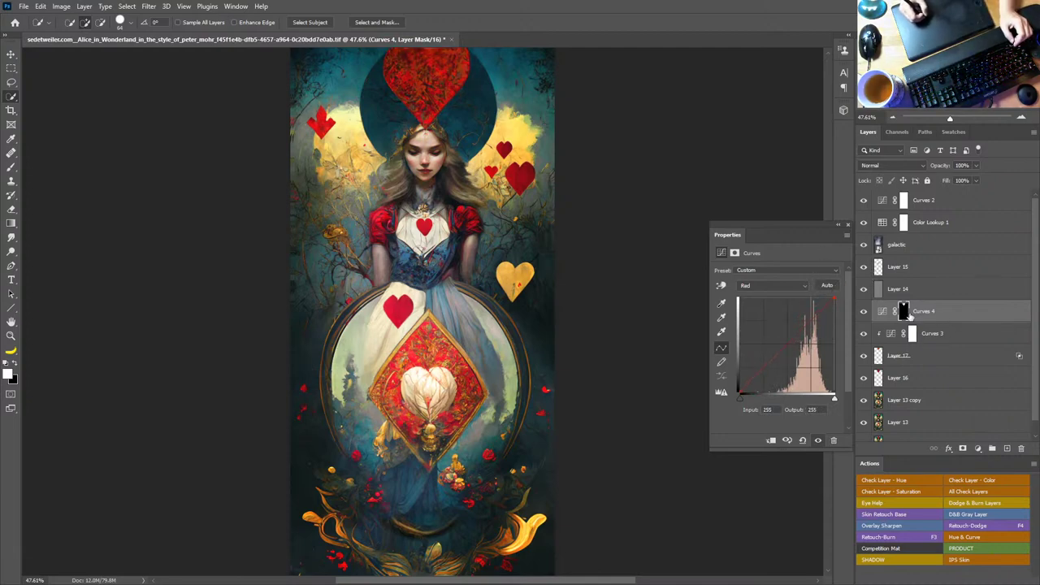
Step: Add a Hue/Saturation adjustment above Curves 4 and move the heart-shaped mask from Curves 4 onto it
{"action": "left_click", "coordinate": [990, 449]}
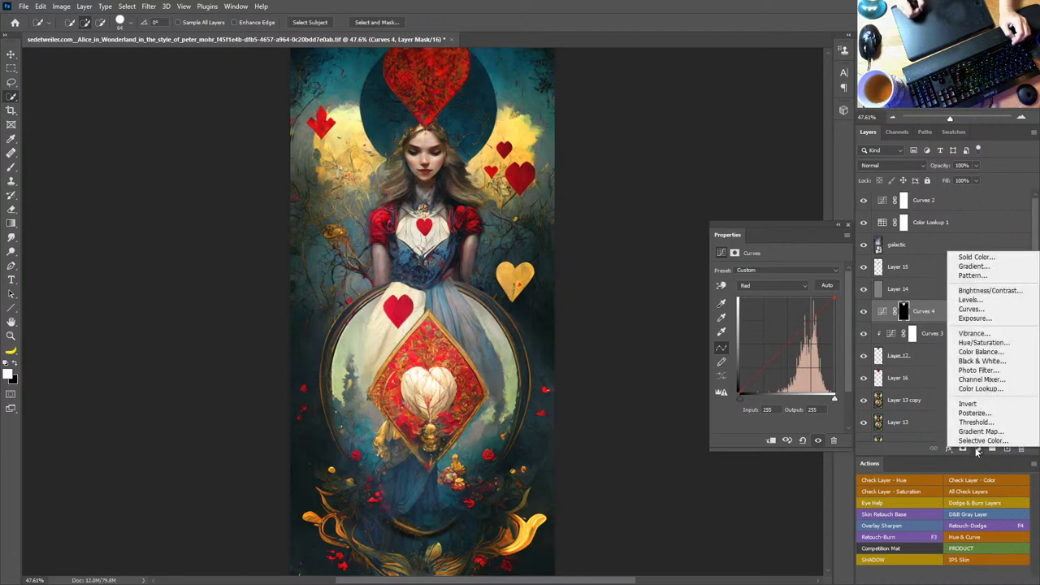
{"action": "left_click", "coordinate": [975, 345]}
{"action": "left_click_drag", "start_coordinate": [903, 334], "coordinate": [904, 312]}
{"action": "left_click", "coordinate": [928, 338]}
{"action": "key", "text": "Delete"}
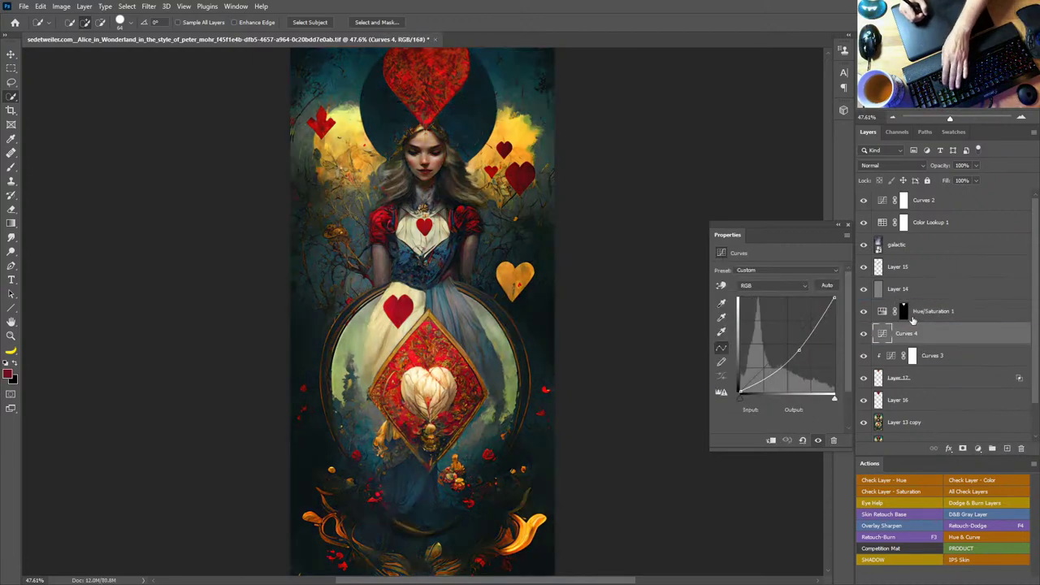
{"action": "left_click", "coordinate": [900, 315]}
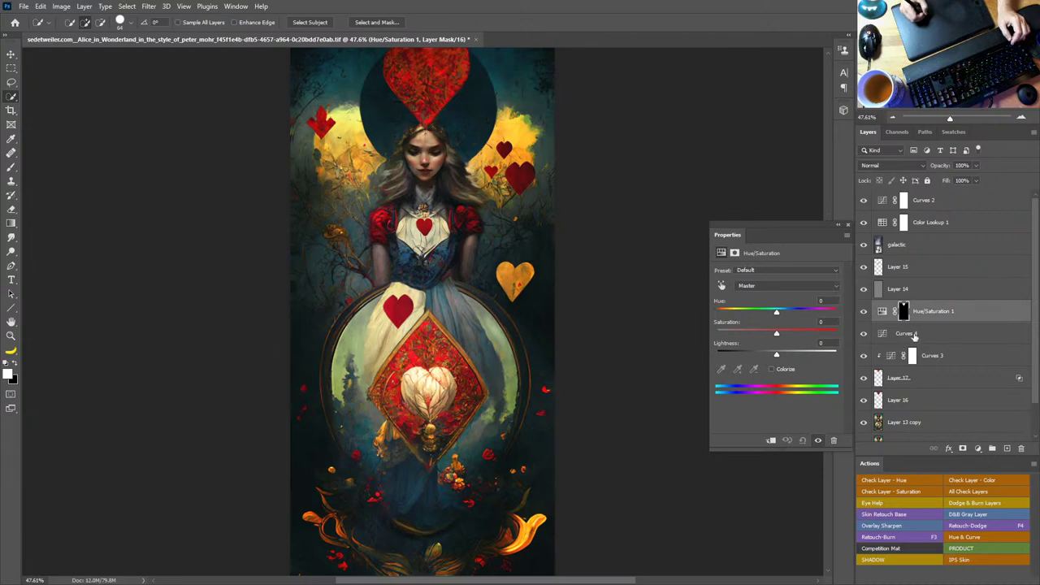
Step: Delete the Curves 4 layer and clip Hue/Saturation 1 to the headpiece heart layer below
{"action": "left_click", "coordinate": [919, 337]}
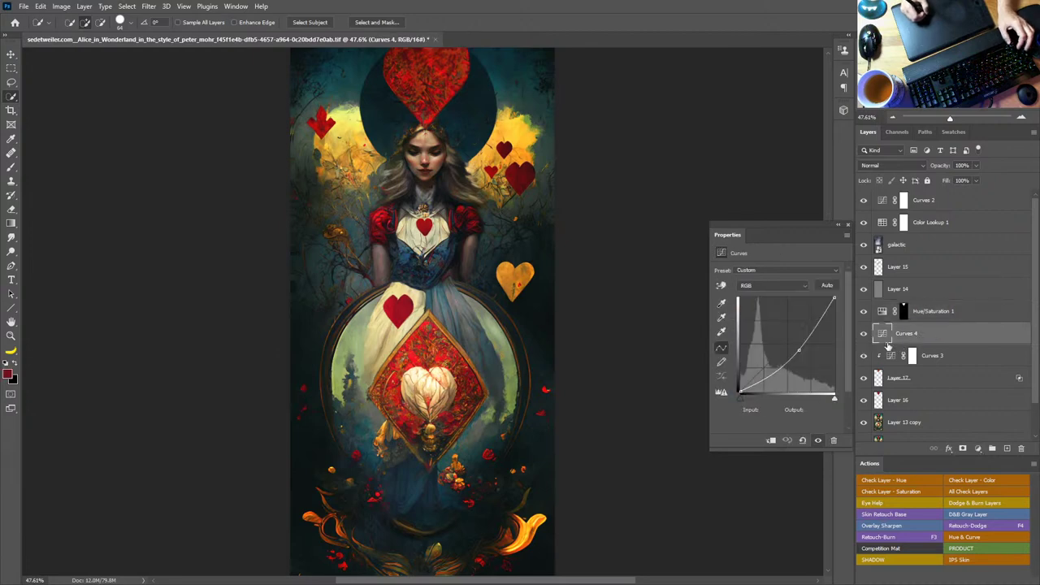
{"action": "left_click", "coordinate": [863, 334]}
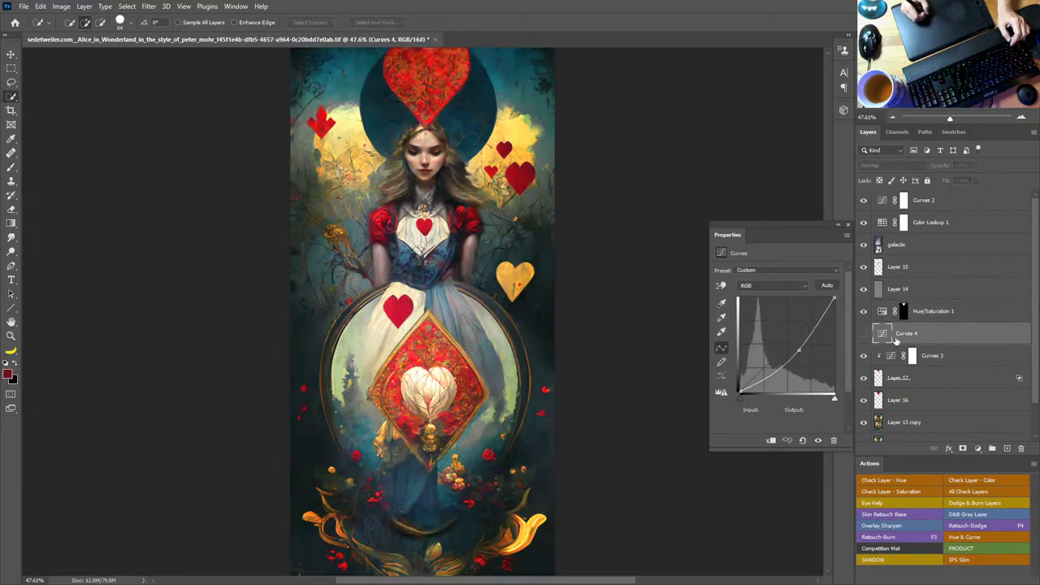
{"action": "key", "text": "Delete"}
{"action": "left_click", "coordinate": [886, 313]}
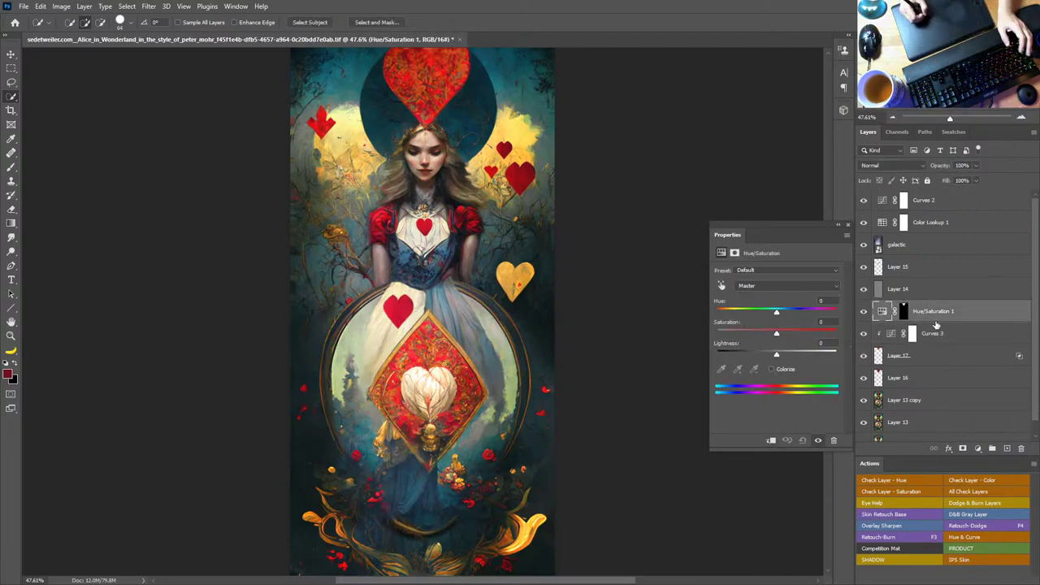
{"action": "left_click", "coordinate": [937, 319], "text": "alt"}
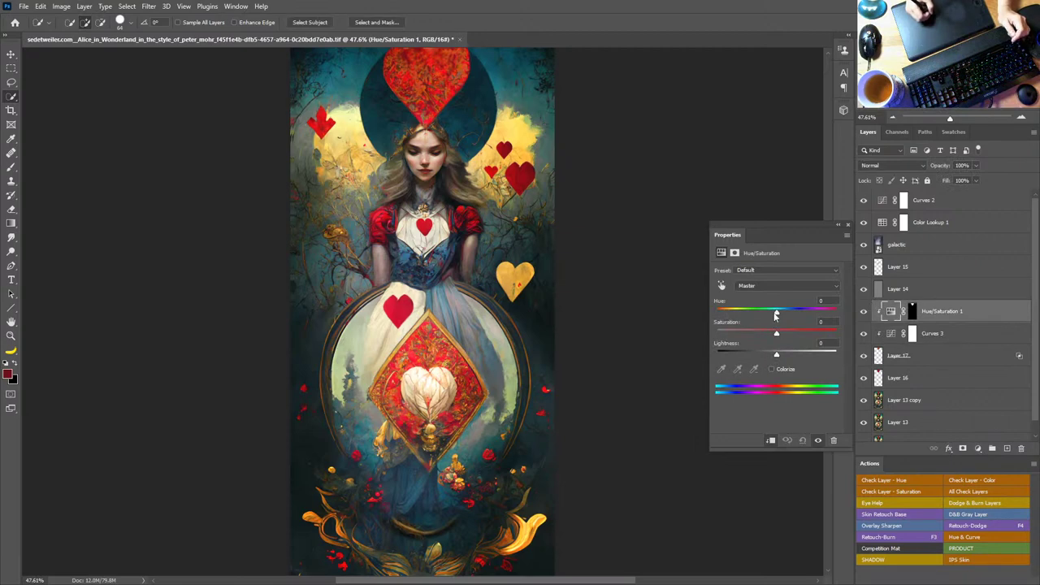
Step: Lower the headpiece heart's saturation to -29 and shift its hue slightly in the positive direction
{"action": "left_click_drag", "start_coordinate": [775, 336], "coordinate": [754, 335]}
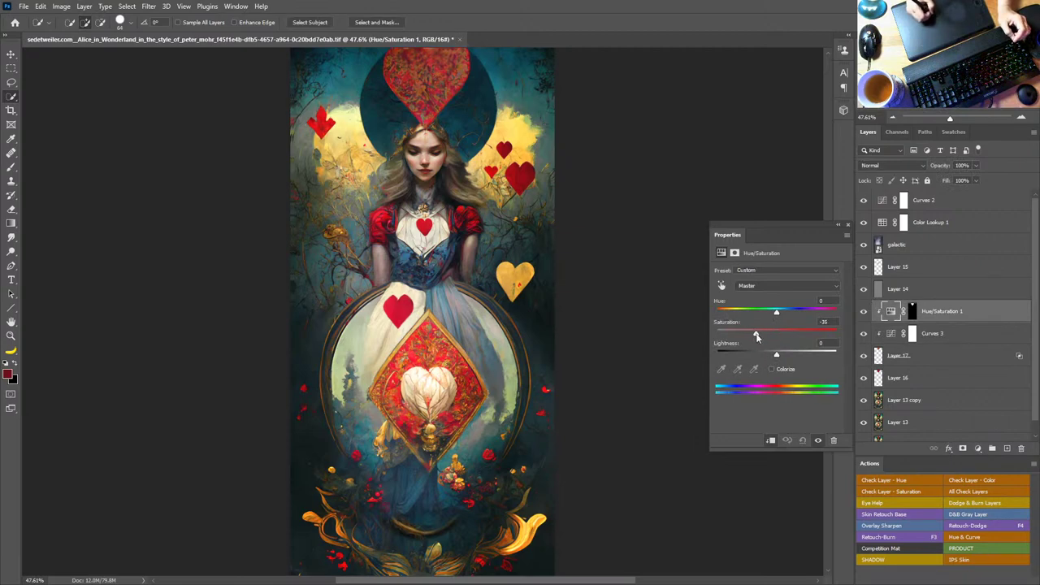
{"action": "left_click_drag", "start_coordinate": [776, 314], "coordinate": [786, 318]}
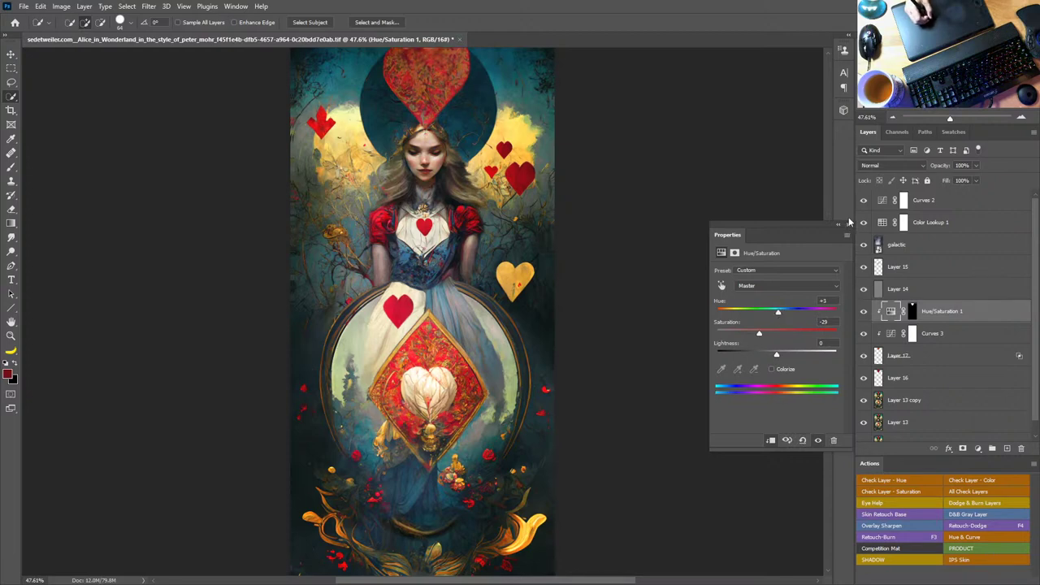
{"action": "left_click", "coordinate": [838, 224]}
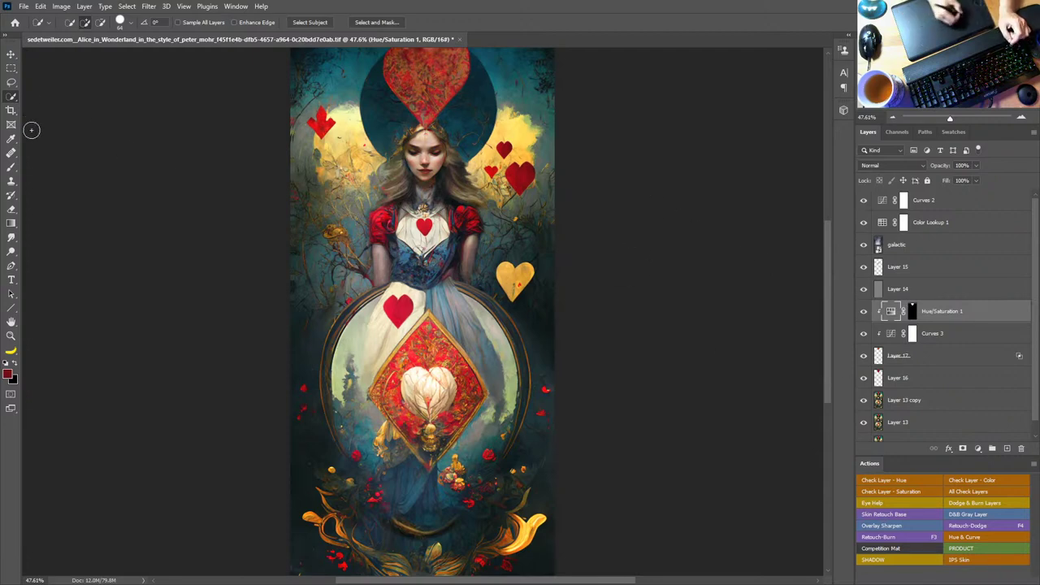
Step: Copy the gold heart from Layer 13 copy to a new layer and place that layer above Hue/Saturation 1
{"action": "left_click", "coordinate": [918, 361]}
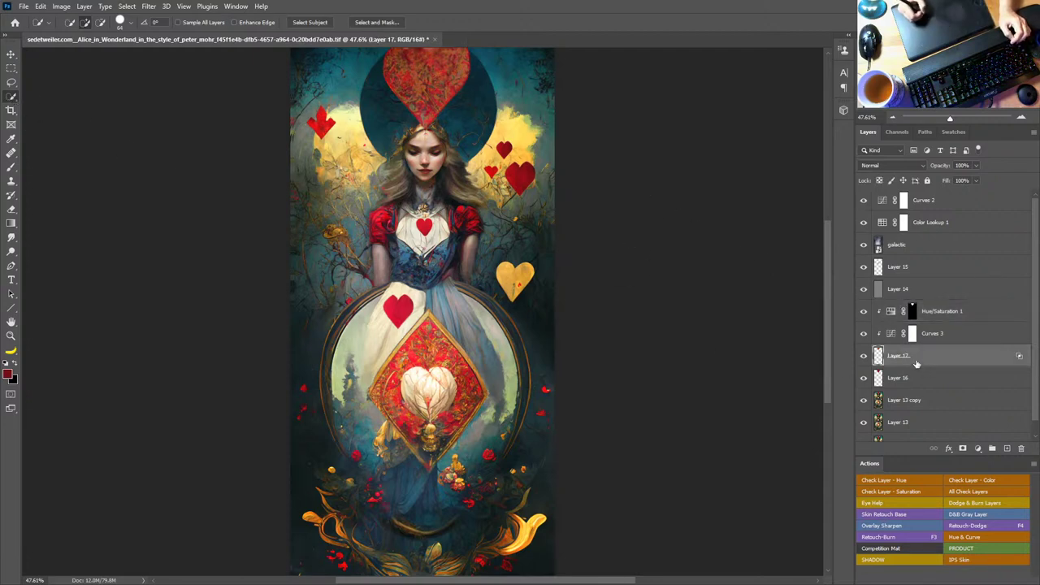
{"action": "left_click", "coordinate": [931, 402]}
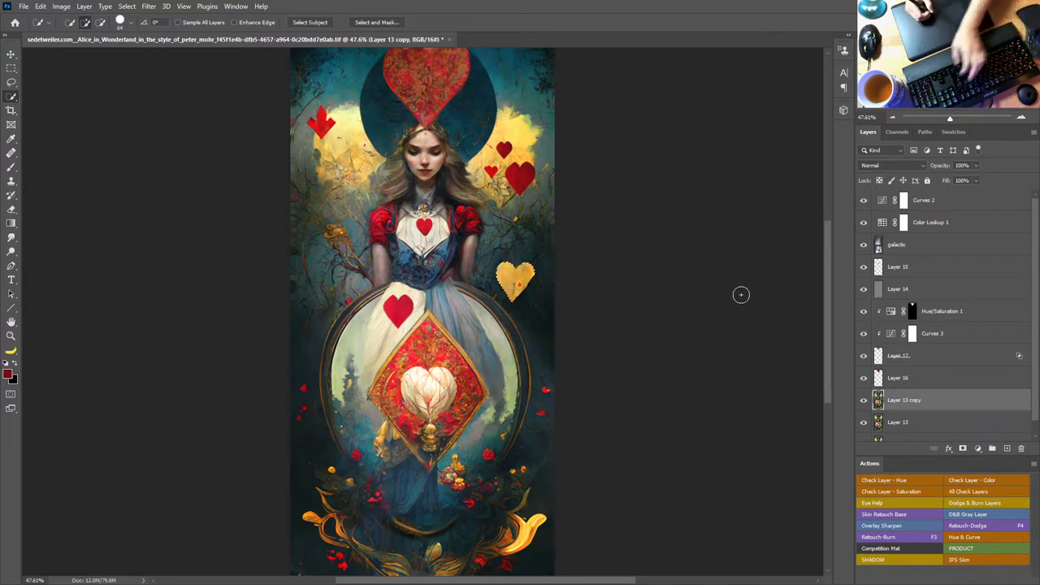
{"action": "key", "text": "ctrl+shift+alt+n"}
{"action": "key", "text": "v"}
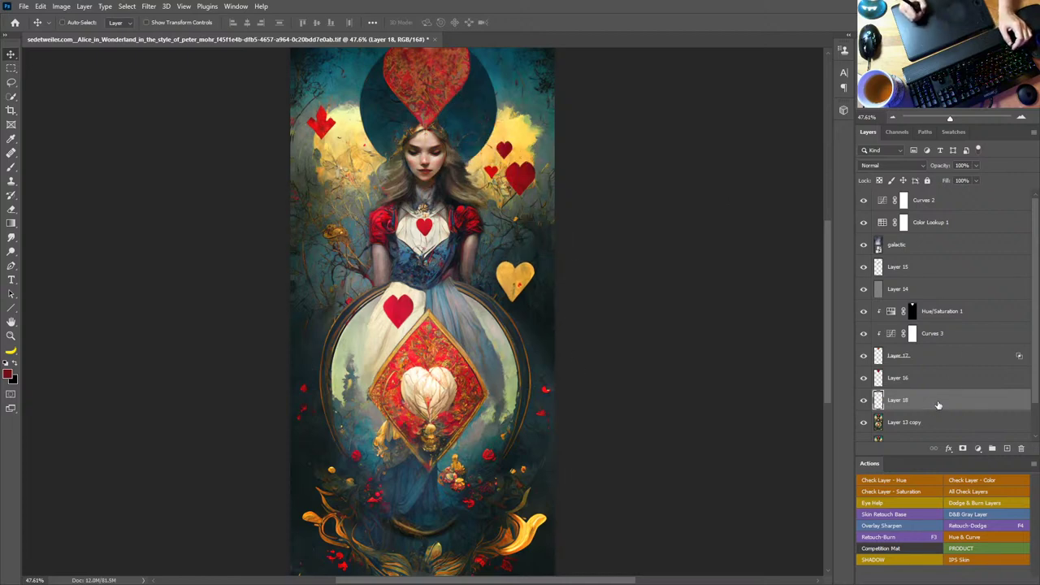
{"action": "left_click_drag", "start_coordinate": [935, 399], "coordinate": [943, 303]}
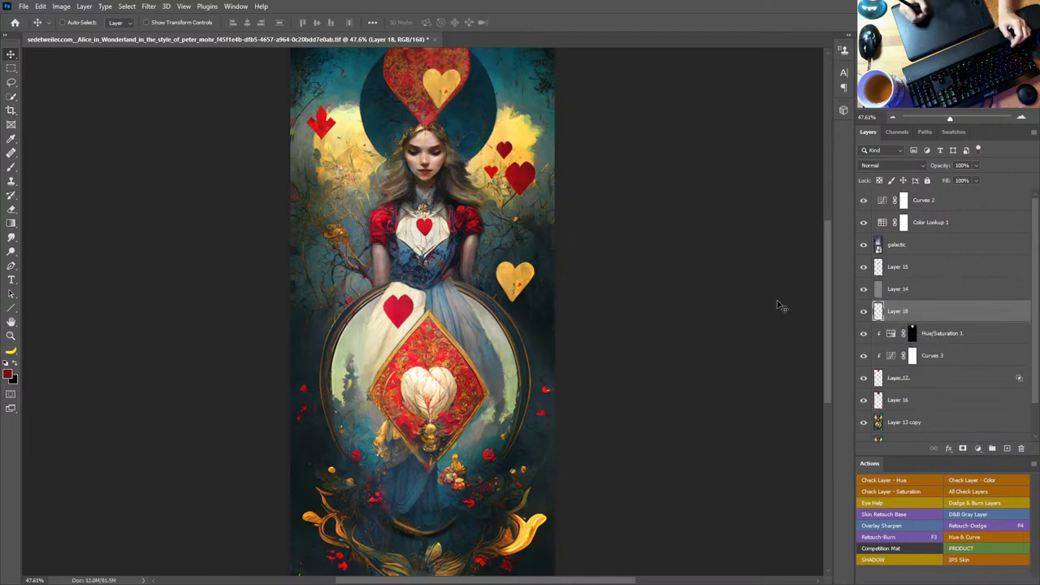
Step: Center the gold heart copy inside the red headpiece heart and rotate it a few degrees counterclockwise to stand upright
{"action": "left_click_drag", "start_coordinate": [465, 128], "coordinate": [466, 107]}
{"action": "key", "text": "ctrl+t"}
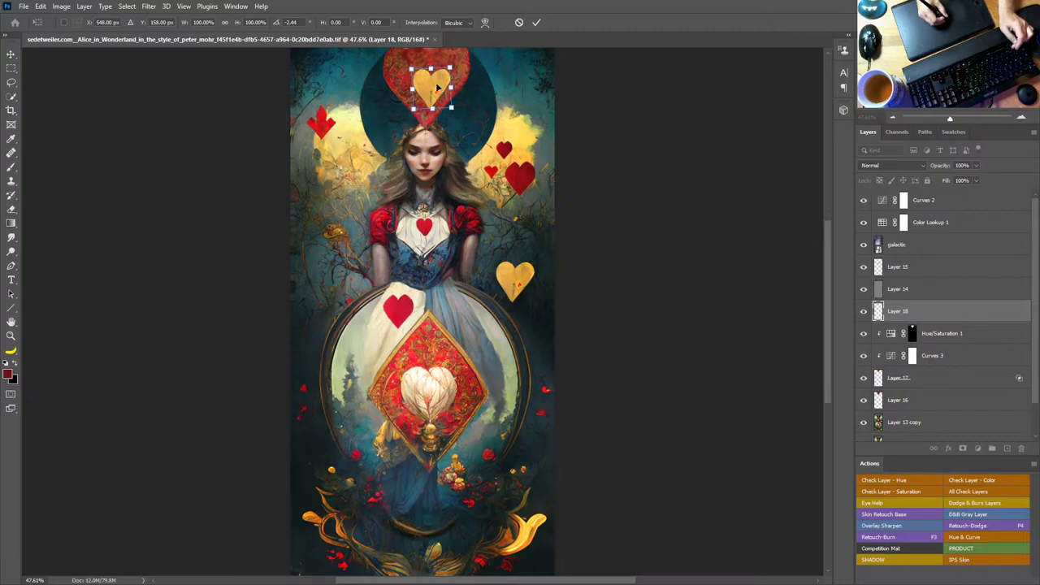
{"action": "key", "text": "Return"}
{"action": "key", "text": "z"}
{"action": "left_click_drag", "start_coordinate": [439, 92], "coordinate": [505, 117]}
{"action": "left_click_drag", "start_coordinate": [502, 117], "coordinate": [479, 264]}
{"action": "key", "text": "ctrl+t"}
{"action": "left_click_drag", "start_coordinate": [555, 273], "coordinate": [555, 268]}
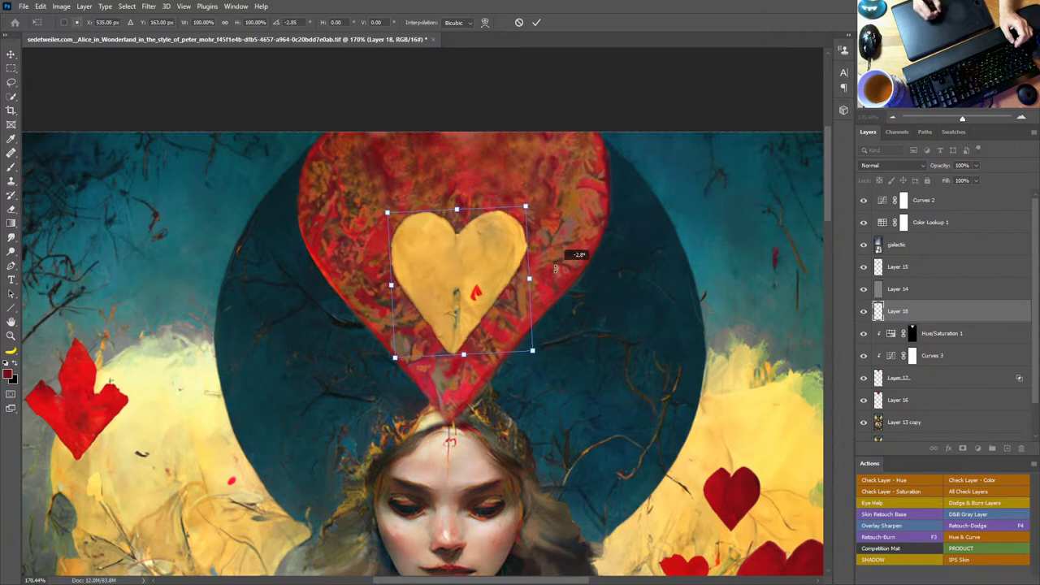
Step: Warp the gold heart copy by pulling its left corners outward and adjusting its left edge for a more symmetrical shape
{"action": "right_click", "coordinate": [479, 265]}
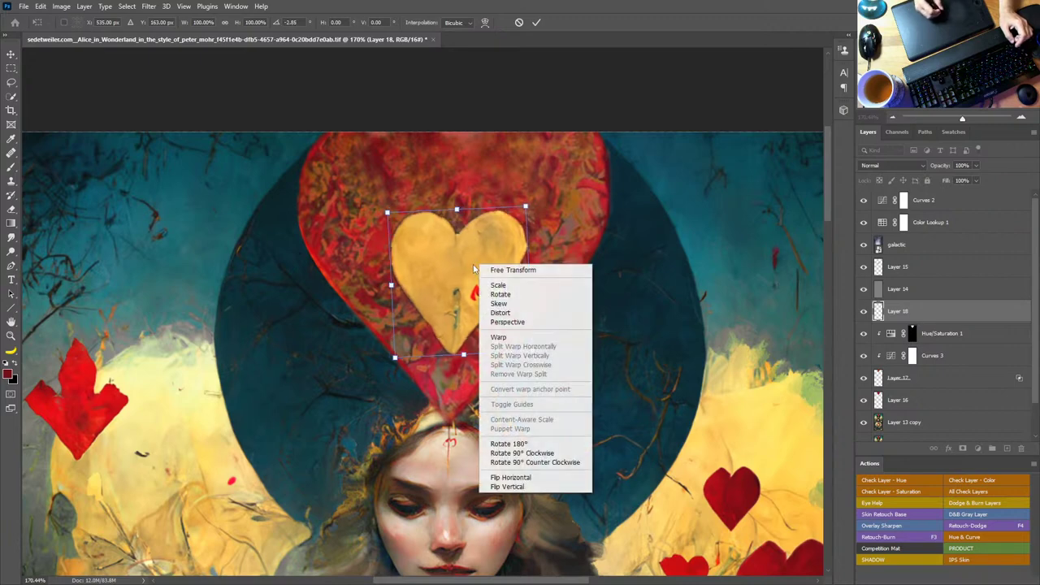
{"action": "left_click", "coordinate": [498, 337]}
{"action": "left_click_drag", "start_coordinate": [394, 362], "coordinate": [388, 372]}
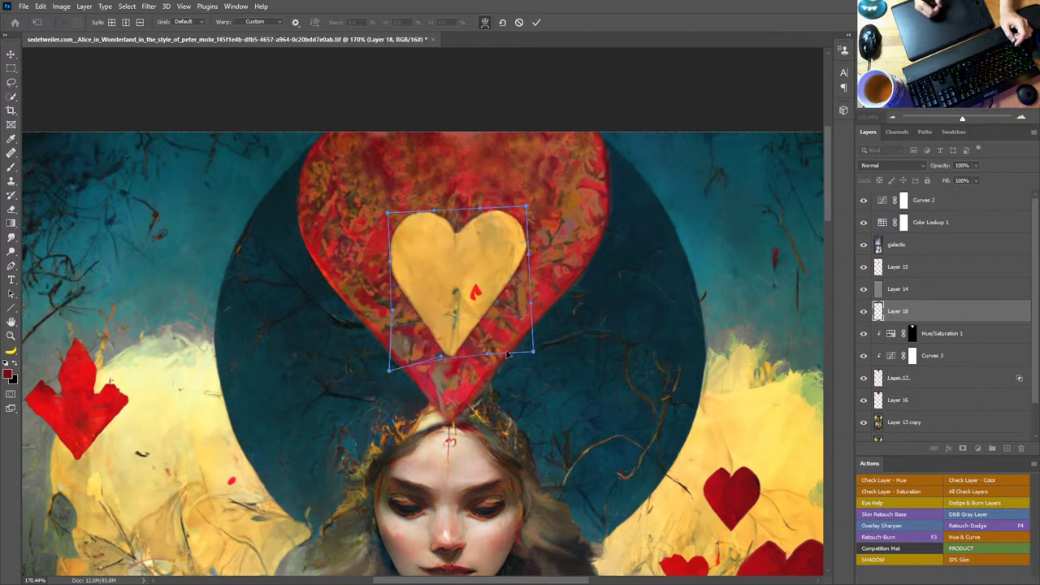
{"action": "left_click_drag", "start_coordinate": [384, 210], "coordinate": [378, 205]}
{"action": "left_click_drag", "start_coordinate": [393, 311], "coordinate": [397, 309]}
{"action": "key", "text": "Return"}
{"action": "key", "text": "z"}
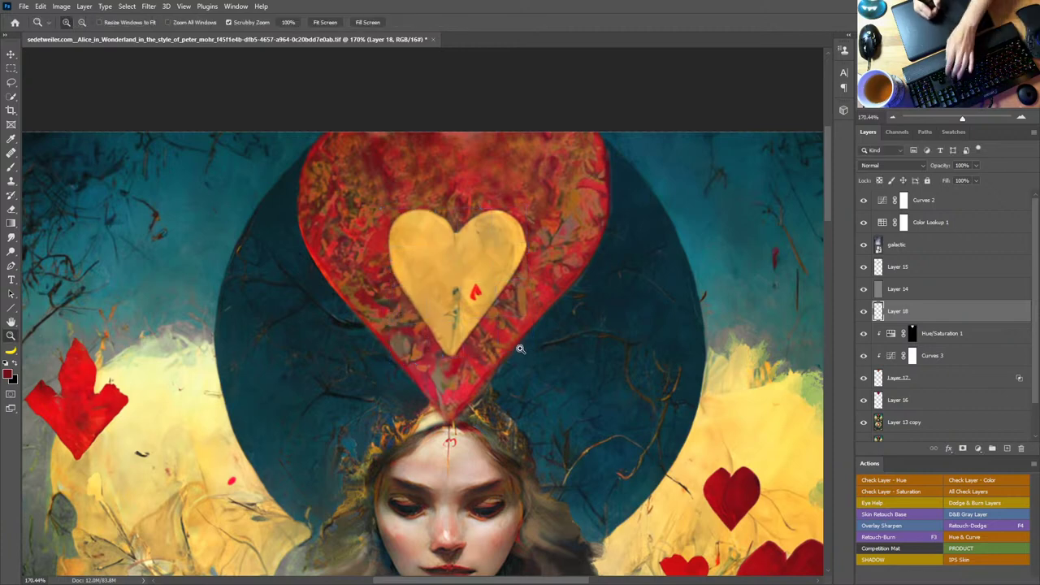
{"action": "double_click", "coordinate": [16, 322]}
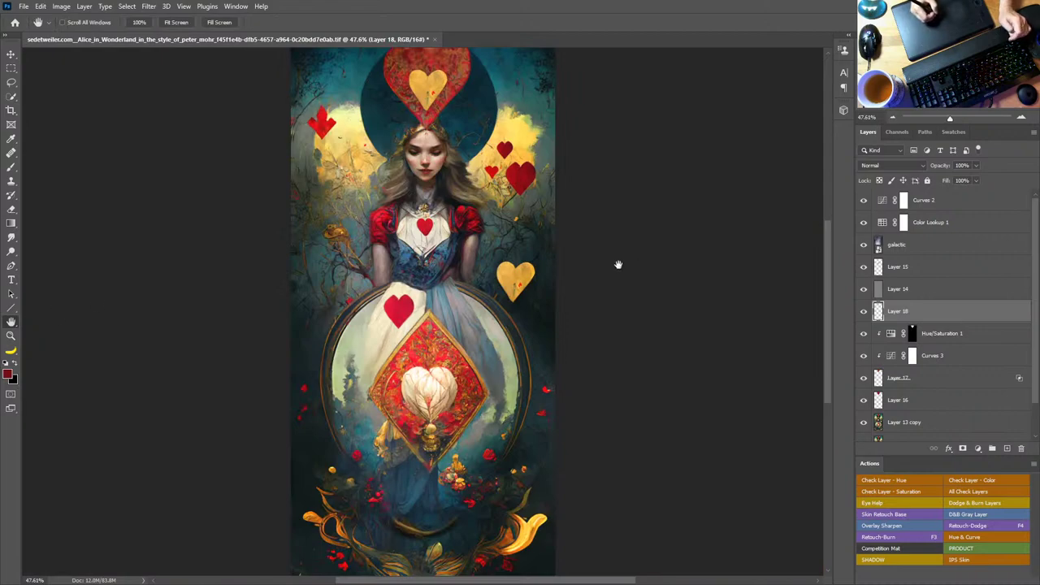
Step: Clone clean gold texture over the red mark and the dark stem in the headpiece's gold heart on Layer 18
{"action": "key", "text": "z"}
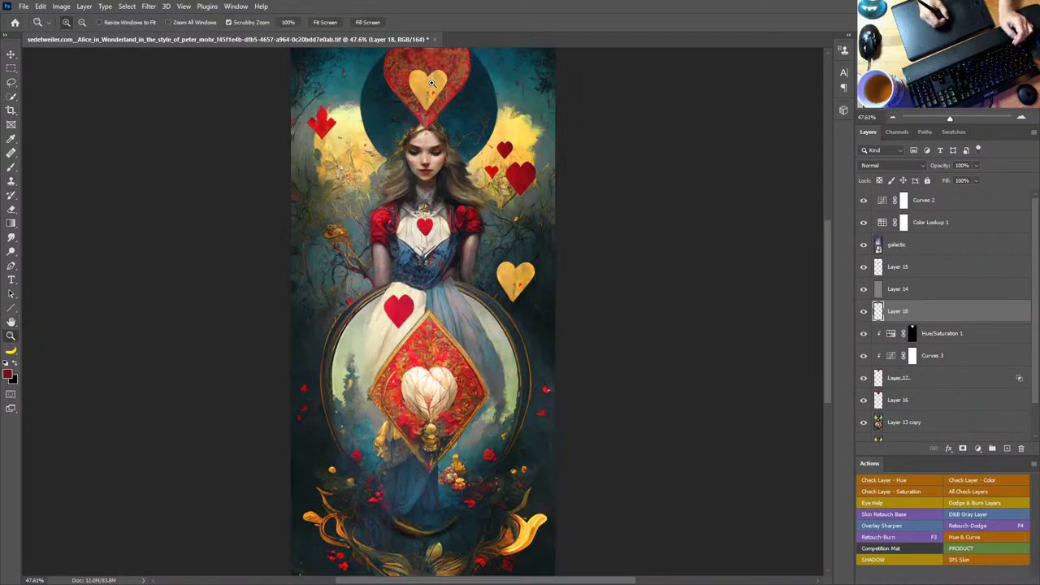
{"action": "left_click_drag", "start_coordinate": [432, 82], "coordinate": [582, 280]}
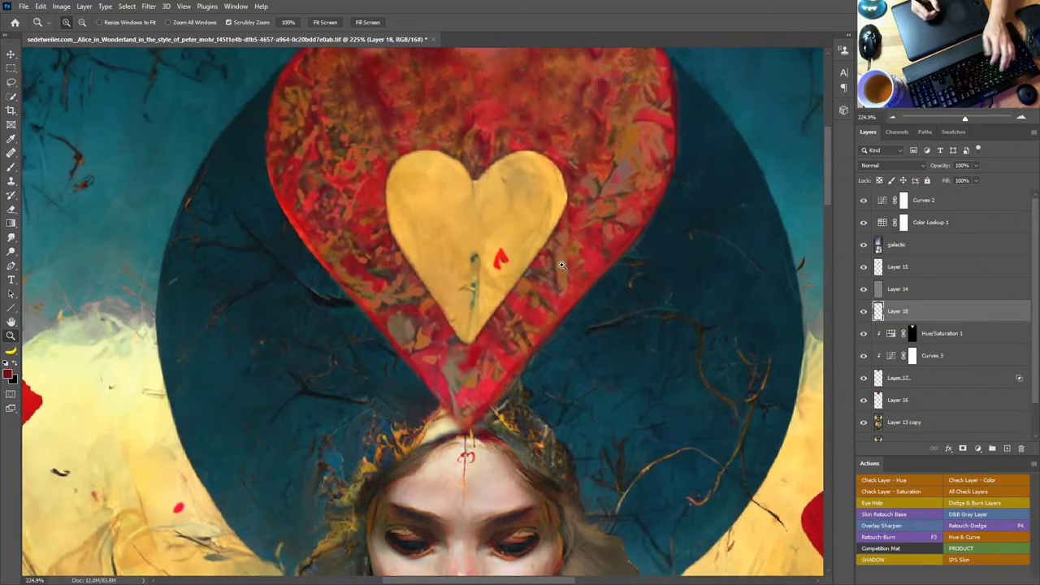
{"action": "key", "text": "s"}
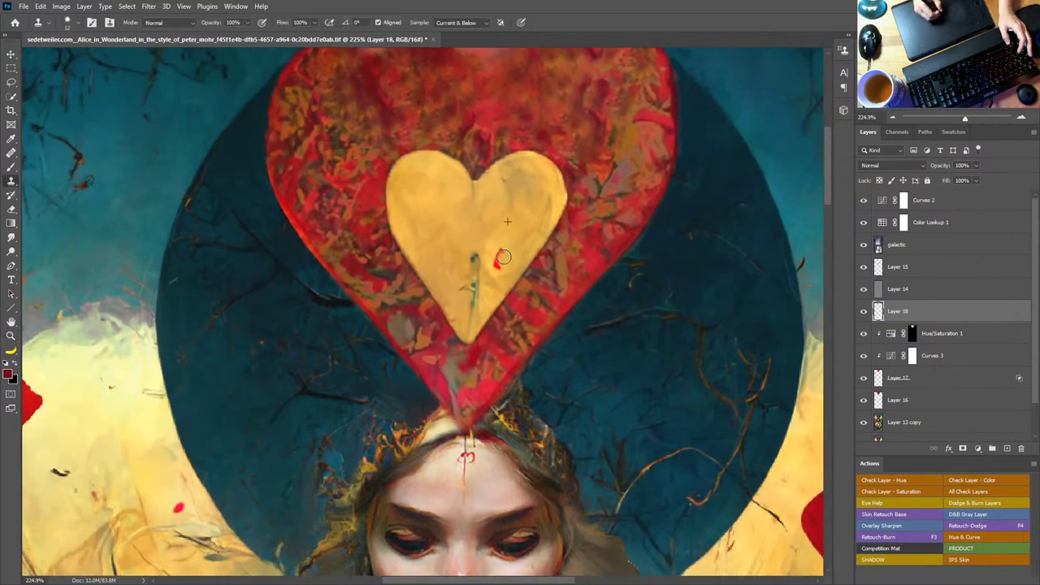
{"action": "mouse_move", "coordinate": [504, 257]}
{"action": "left_mouse_down"}
{"action": "mouse_move", "coordinate": [479, 279]}
{"action": "mouse_move", "coordinate": [454, 257]}
{"action": "left_mouse_up"}
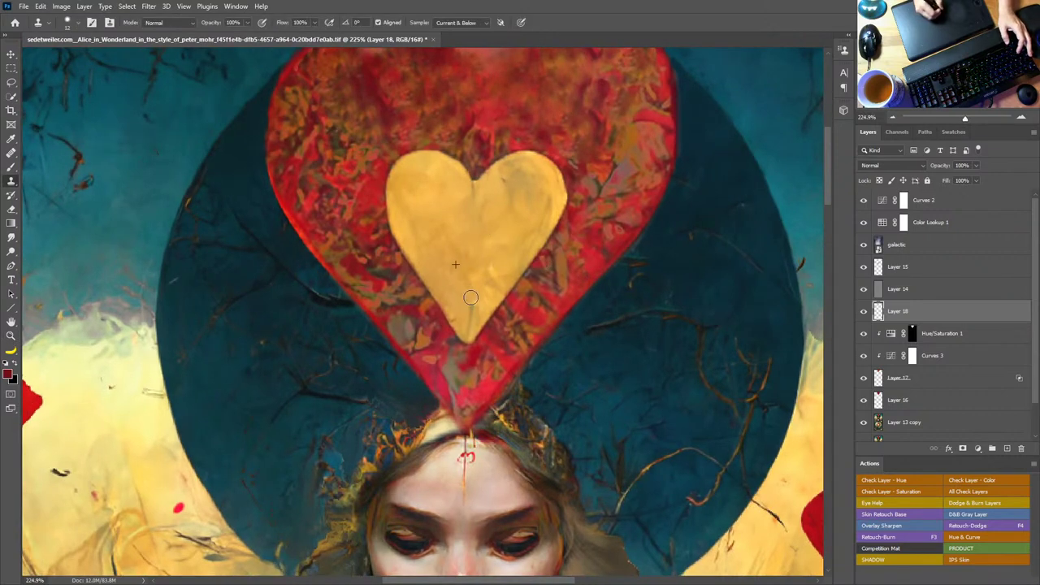
{"action": "key", "text": "h"}
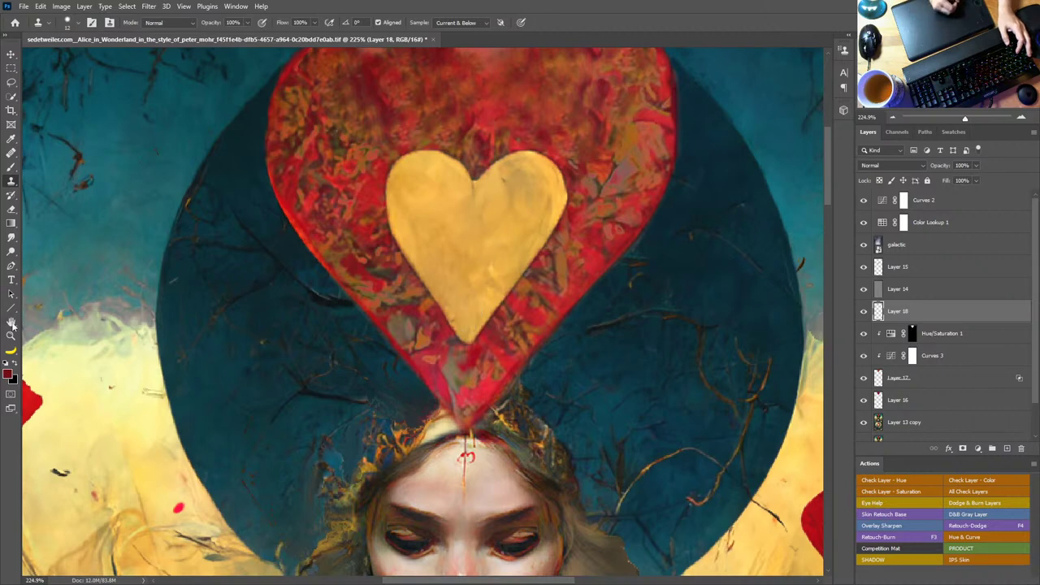
{"action": "key", "text": "ctrl+0"}
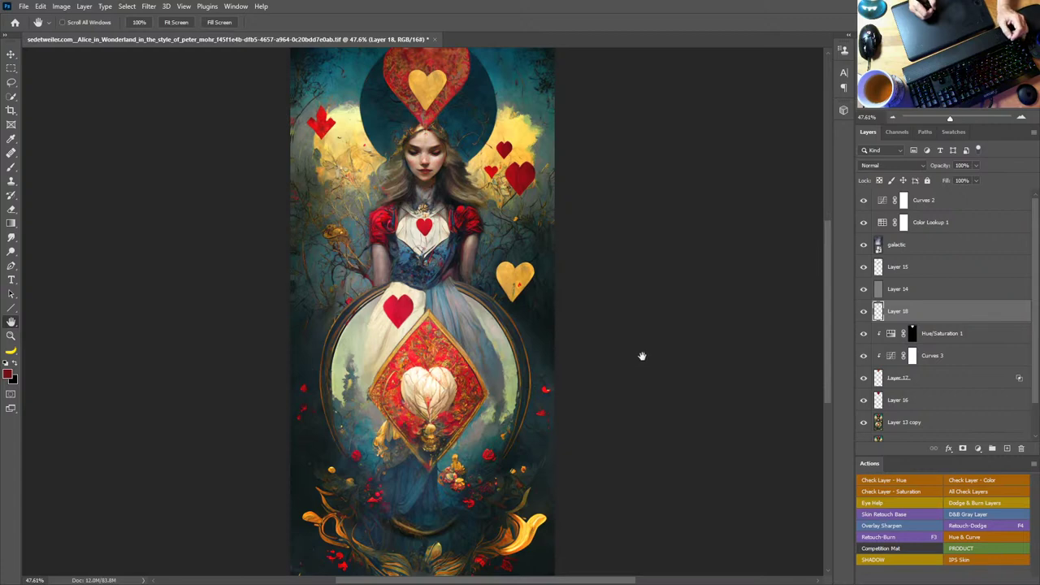
Step: Compare the edited artwork with the original by repeatedly showing only Layer 12 copy 2 and restoring all layers
{"action": "scroll", "coordinate": [1037, 399], "scroll_direction": "down", "scroll_amount": 2}
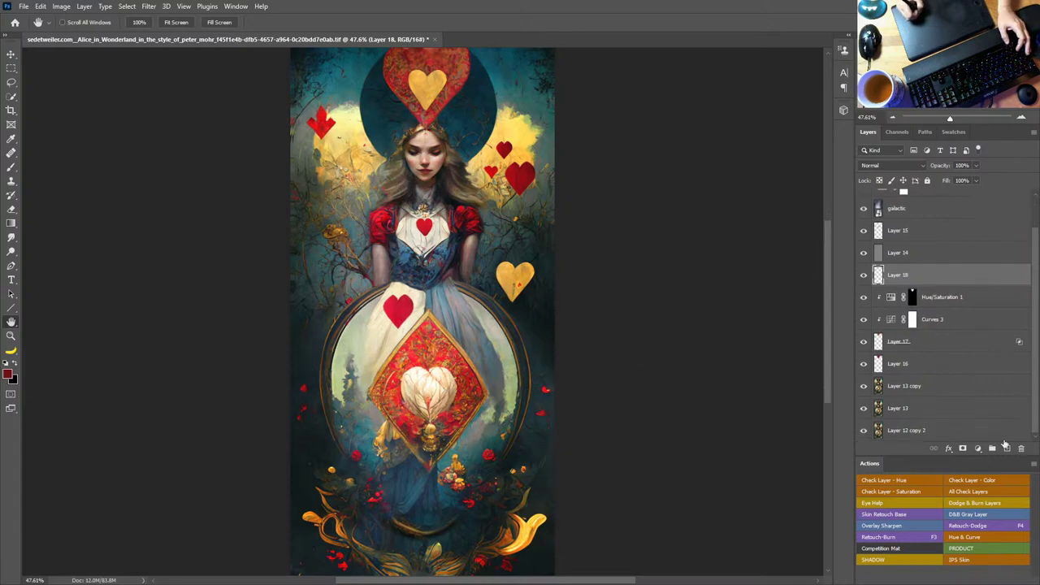
{"action": "left_click", "coordinate": [864, 431], "text": "alt"}
{"action": "left_click", "coordinate": [864, 432], "text": "alt"}
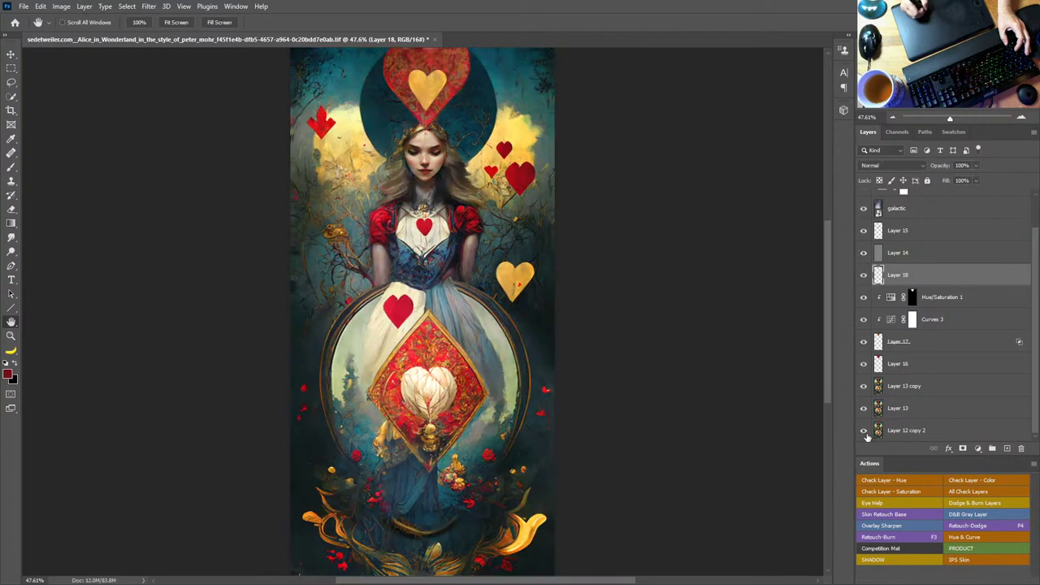
{"action": "left_click", "coordinate": [864, 433], "text": "alt"}
{"action": "left_click", "coordinate": [864, 431], "text": "alt"}
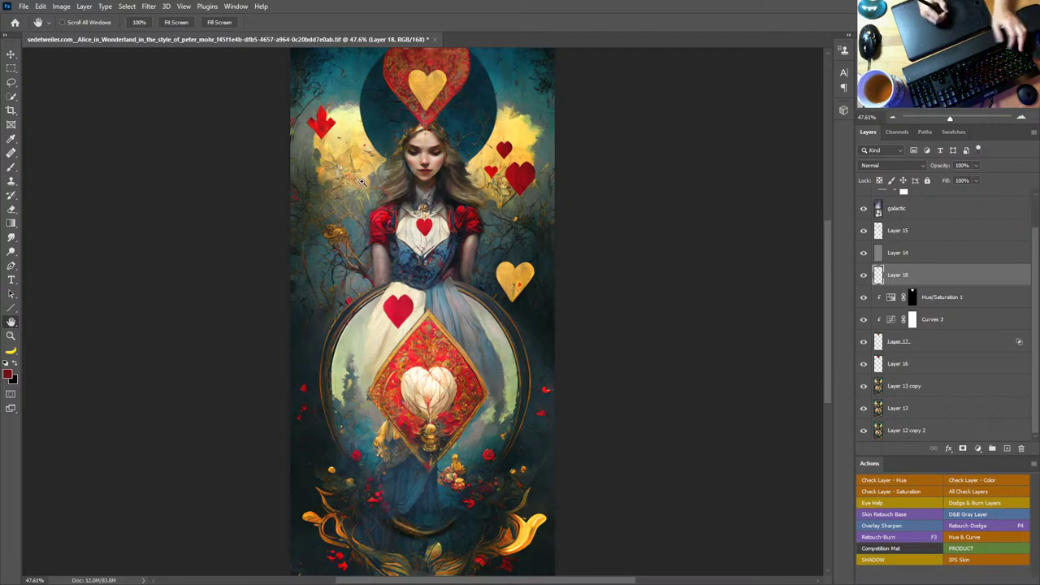
Step: Flip the canvas view horizontally back and forth to examine the composition's balance, ending in the original orientation
{"action": "key", "text": "ctrl+shift+h"}
{"action": "key", "text": "ctrl+shift+h"}
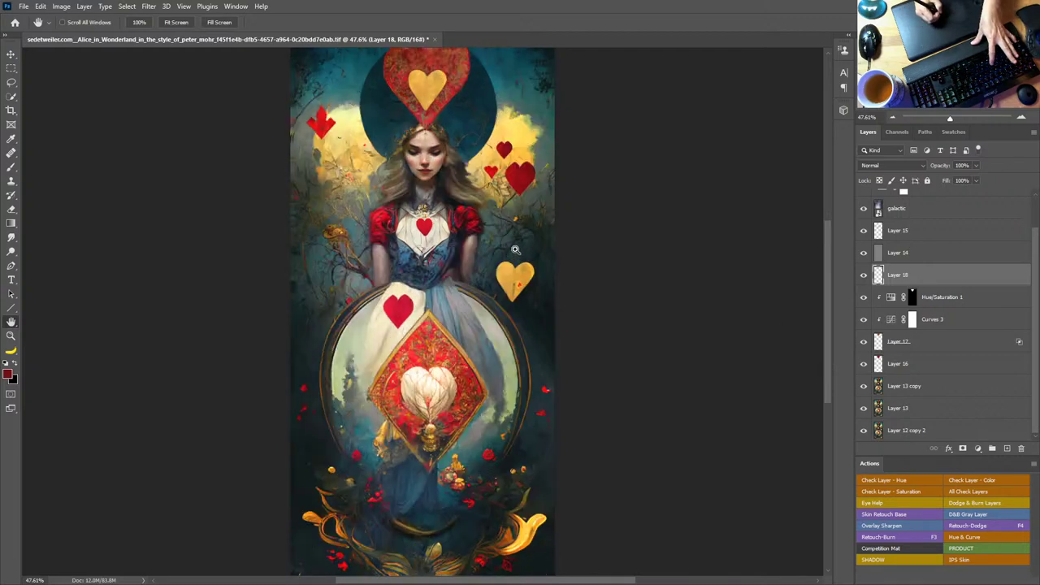
{"action": "key", "text": "ctrl+shift+h"}
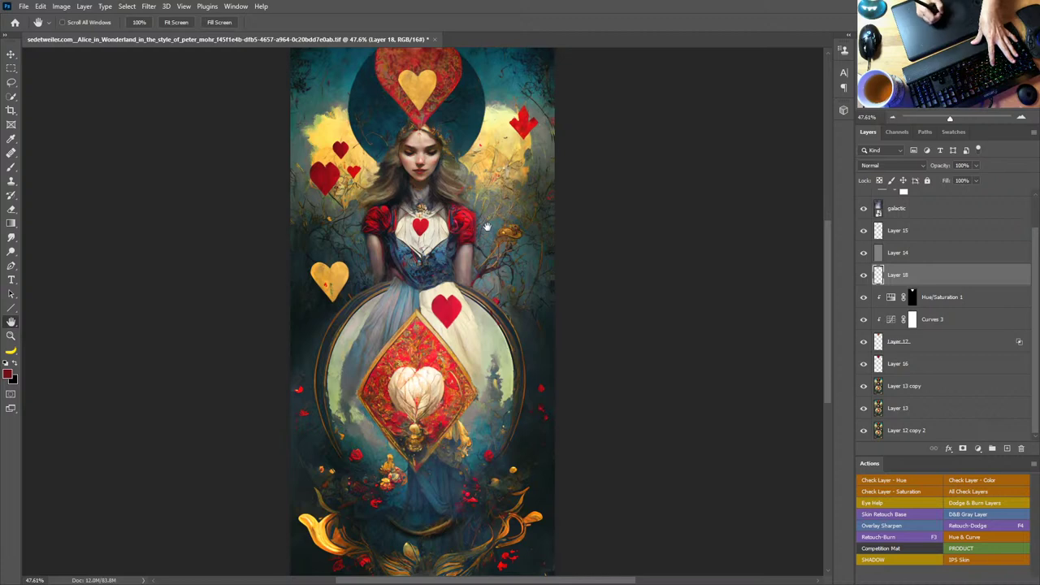
{"action": "key", "text": "ctrl+shift+h"}
{"action": "key", "text": "ctrl+shift+h"}
{"action": "key", "text": "ctrl+shift+h"}
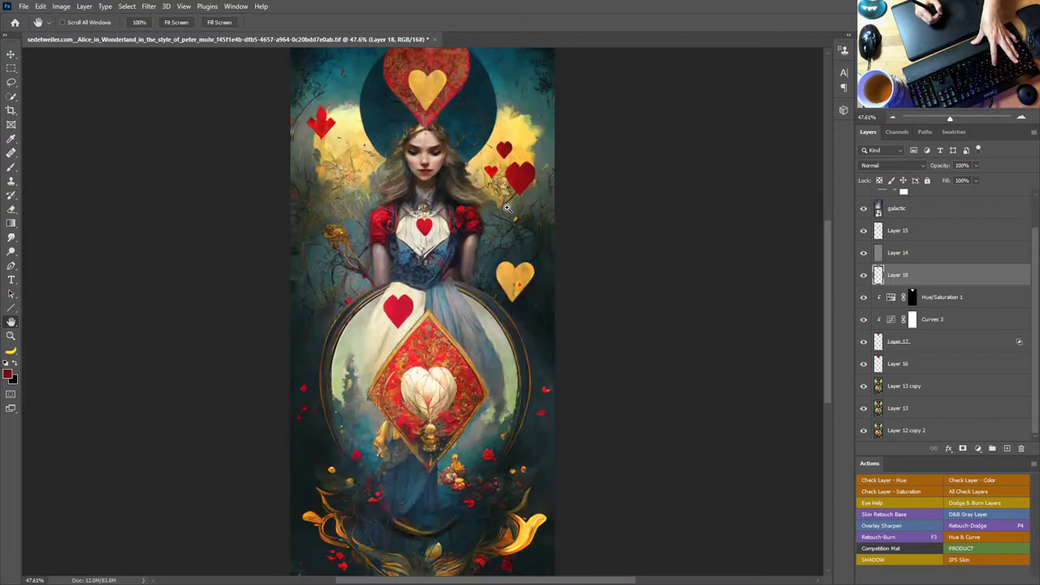
{"action": "key", "text": "ctrl+shift+h"}
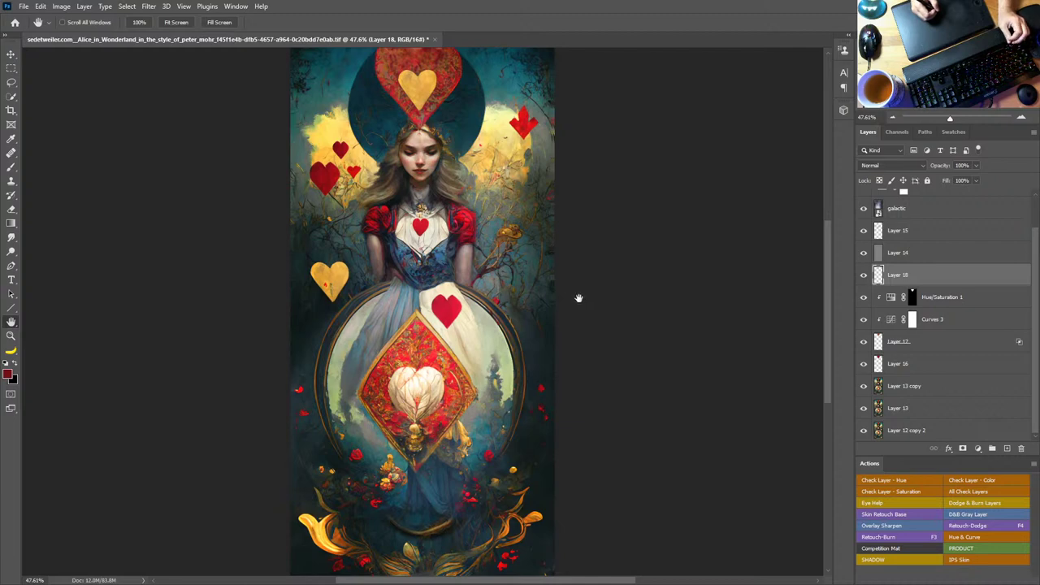
{"action": "key", "text": "ctrl+shift+h"}
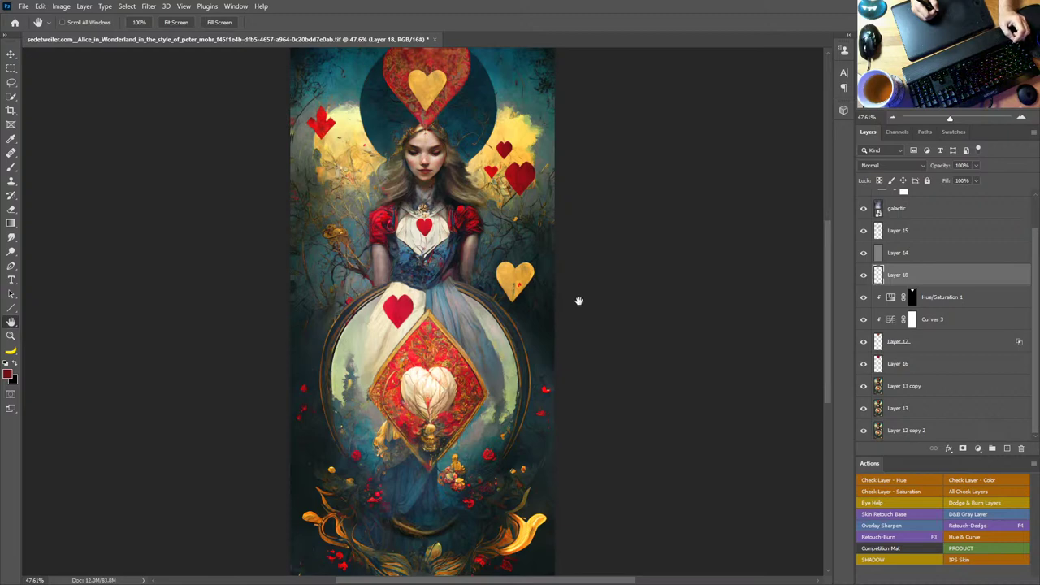
Step: Stamp all visible layers into a new merged layer and group every older layer beneath it
{"action": "left_click", "coordinate": [11, 96]}
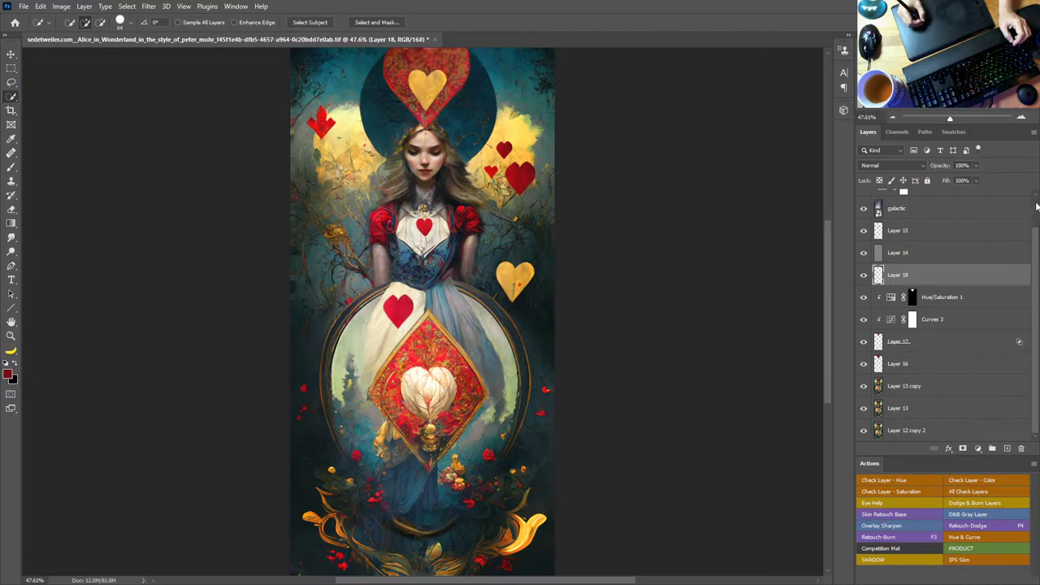
{"action": "scroll", "coordinate": [1019, 200], "scroll_direction": "up", "scroll_amount": 1}
{"action": "key", "text": "ctrl+shift+alt+e"}
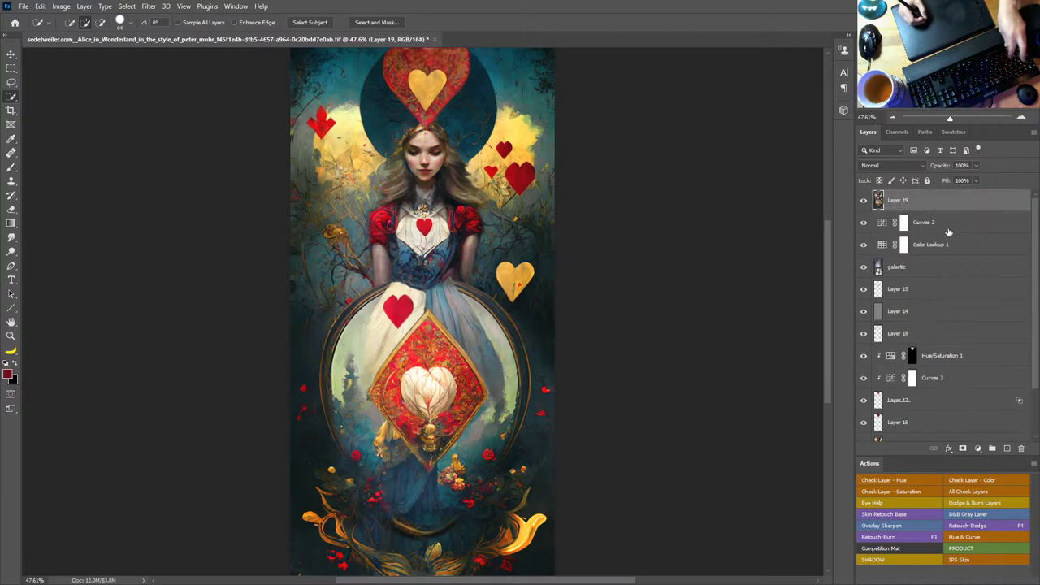
{"action": "left_click", "coordinate": [936, 231]}
{"action": "left_click_drag", "start_coordinate": [1034, 385], "coordinate": [1030, 436]}
{"action": "left_click", "coordinate": [967, 434], "text": "shift"}
{"action": "left_click", "coordinate": [992, 448]}
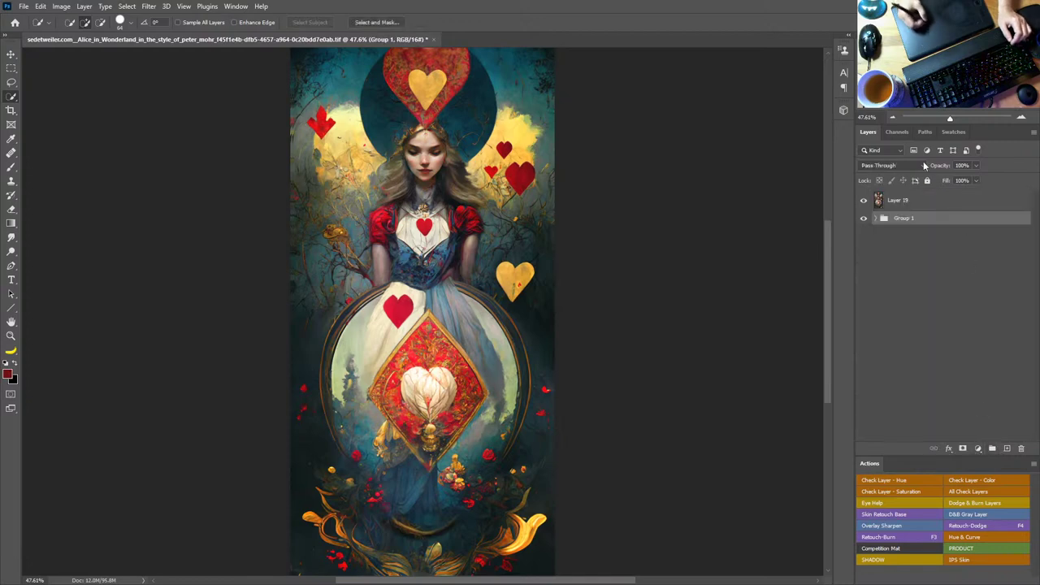
Step: Copy the large red background heart from Layer 19 onto a new layer and place it on the lower skirt below the diamond
{"action": "left_click", "coordinate": [898, 201]}
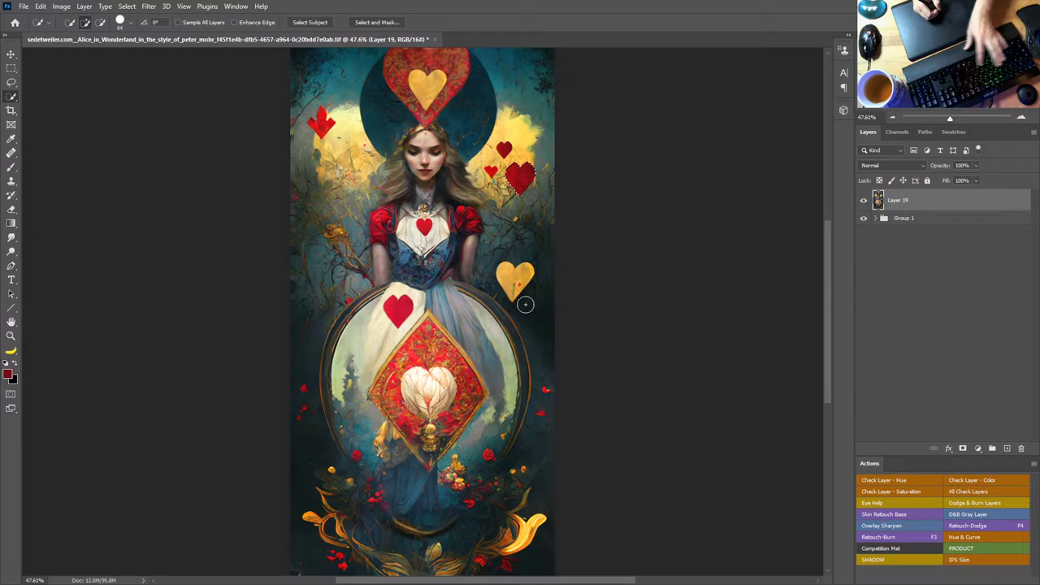
{"action": "key", "text": "ctrl+shift+alt+n"}
{"action": "left_click", "coordinate": [10, 54]}
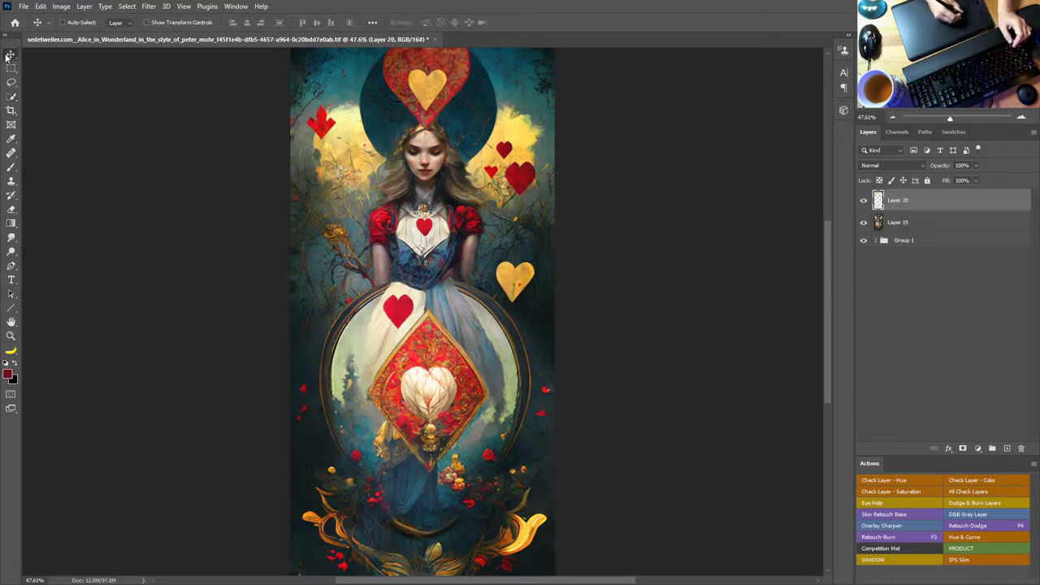
{"action": "left_click_drag", "start_coordinate": [569, 213], "coordinate": [481, 401]}
{"action": "left_click_drag", "start_coordinate": [506, 333], "coordinate": [507, 479]}
{"action": "mouse_move", "coordinate": [513, 376]}
{"action": "left_mouse_down"}
{"action": "mouse_move", "coordinate": [506, 395]}
{"action": "mouse_move", "coordinate": [506, 370]}
{"action": "left_mouse_up"}
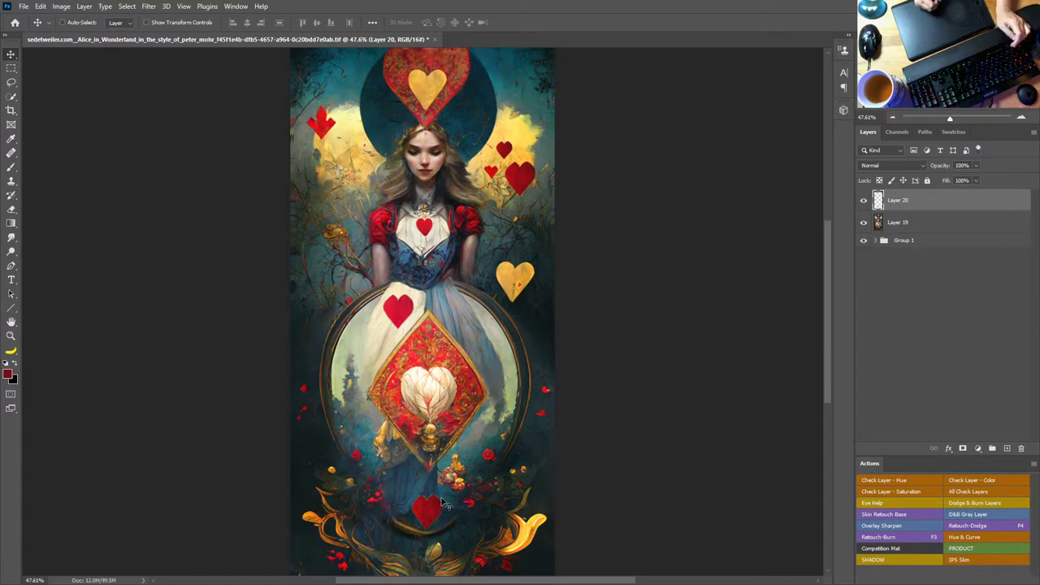
Step: Hide the copied heart's light fringe by splitting its This Layer Blend If highlight slider, with the upper end at 145
{"action": "key", "text": "z"}
{"action": "left_click_drag", "start_coordinate": [437, 515], "coordinate": [534, 342]}
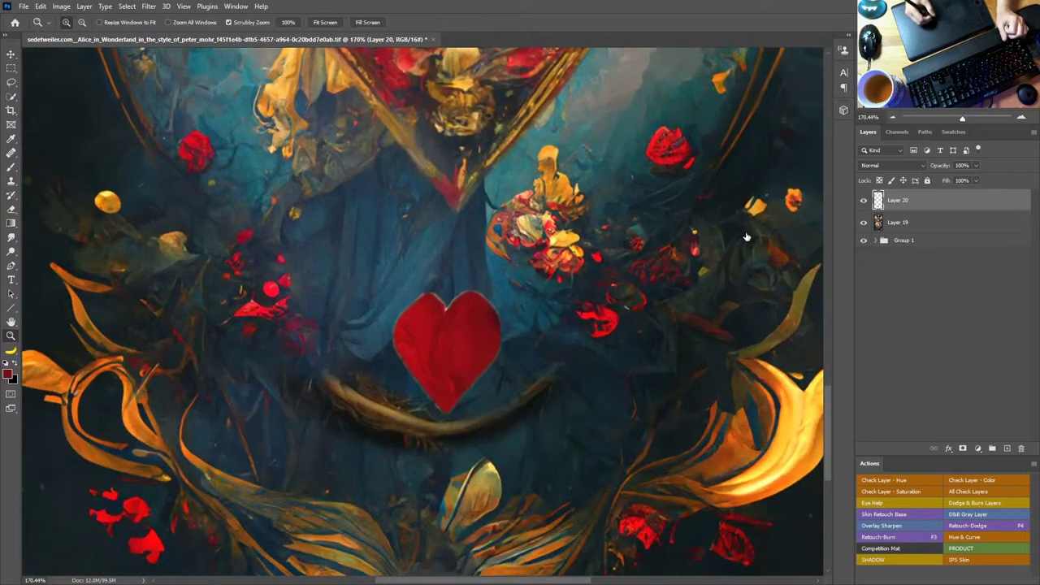
{"action": "key", "text": "F2"}
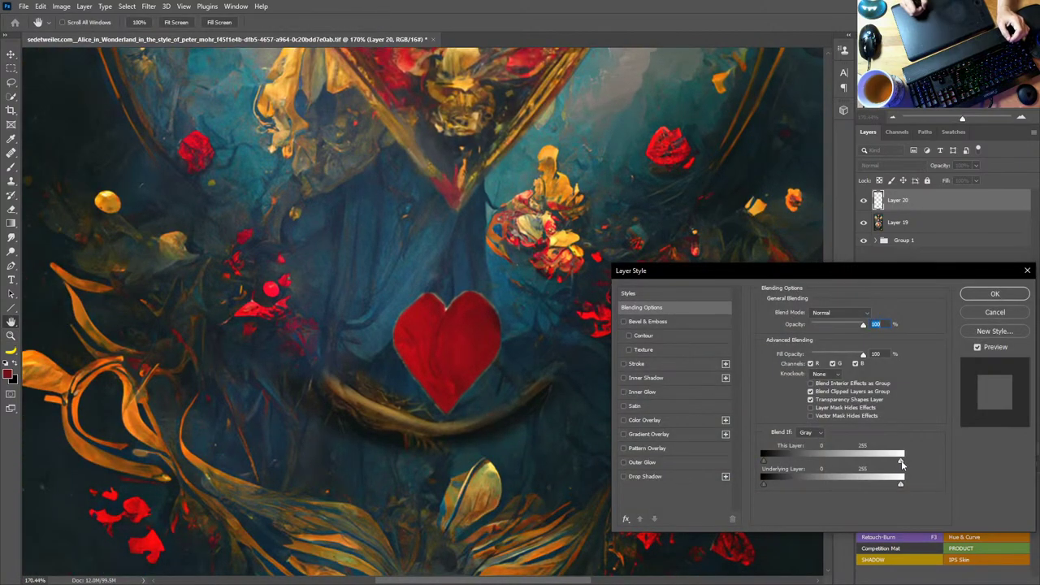
{"action": "left_click_drag", "start_coordinate": [898, 464], "coordinate": [841, 474]}
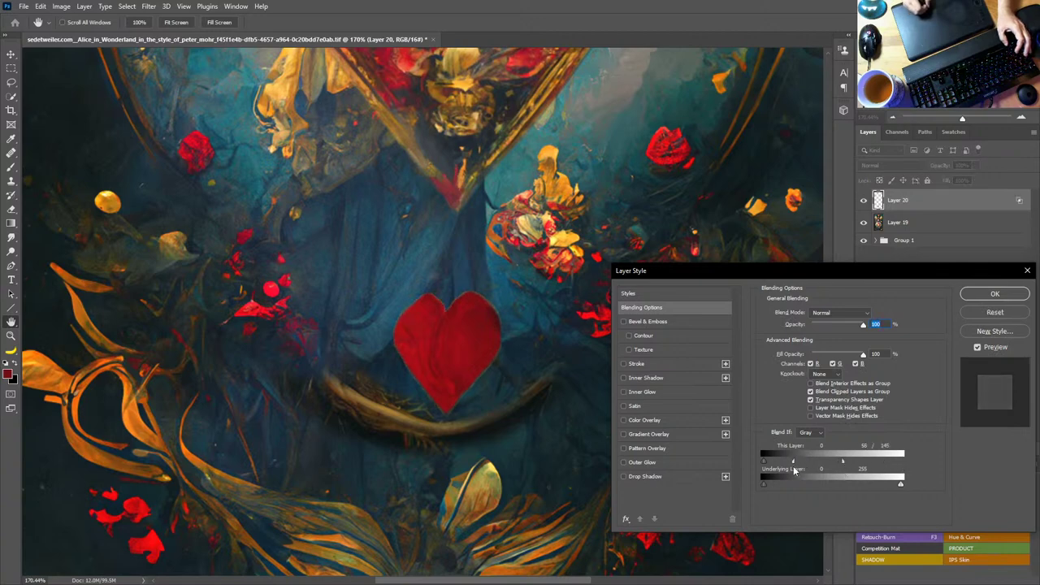
{"action": "left_click", "coordinate": [994, 294]}
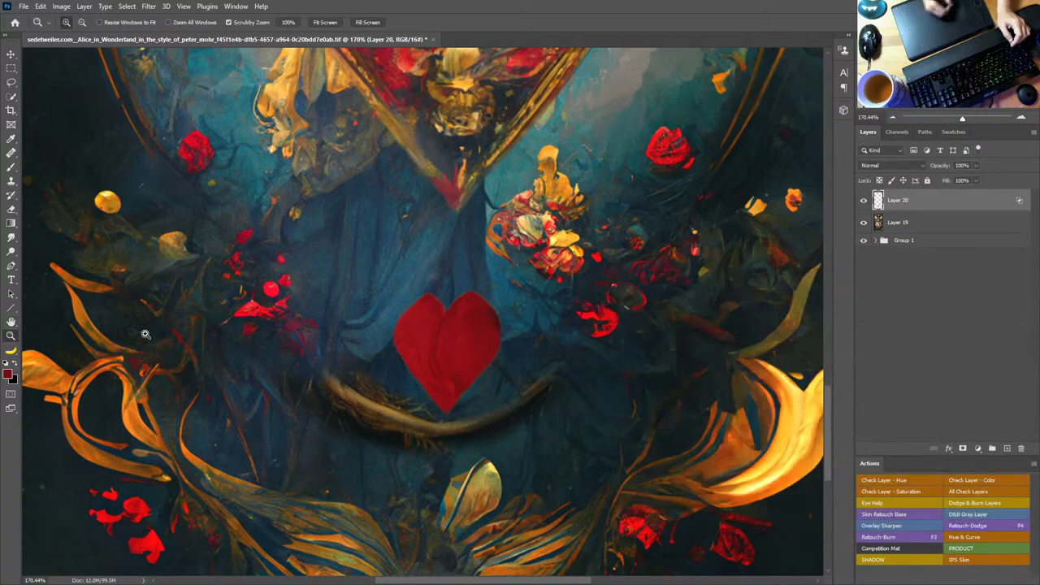
{"action": "double_click", "coordinate": [11, 322]}
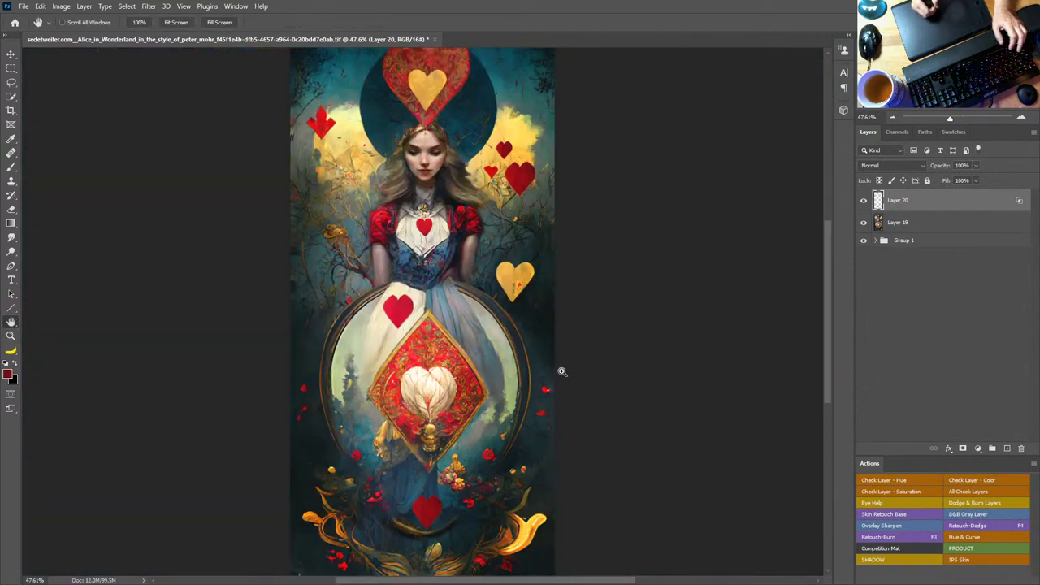
Step: Shrink the copied red heart and place it over the lower part of the white heart in the diamond
{"action": "key", "text": "ctrl+t"}
{"action": "left_click_drag", "start_coordinate": [444, 493], "coordinate": [445, 412]}
{"action": "key", "text": "Return"}
{"action": "key", "text": "v"}
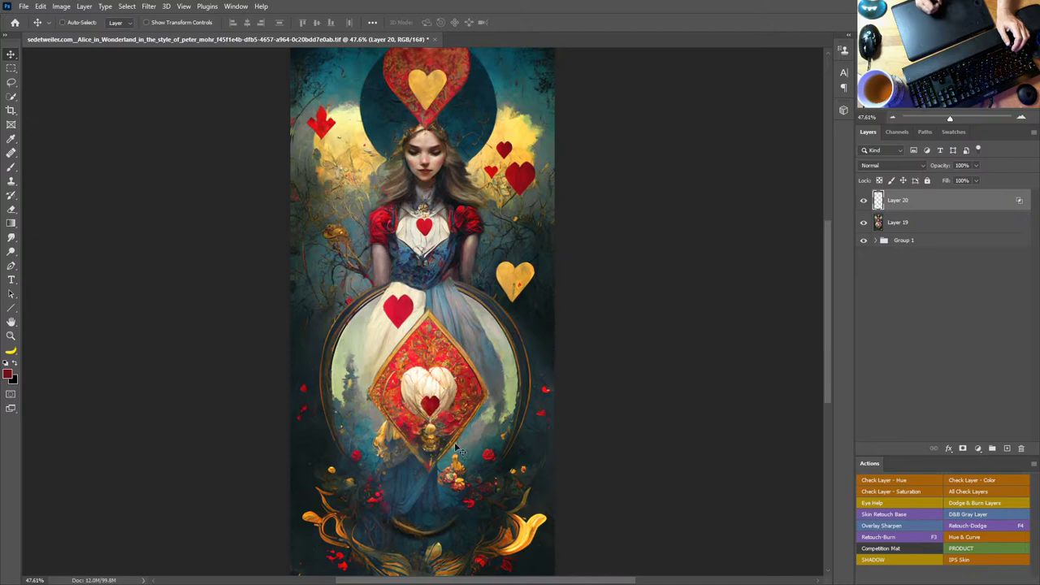
Step: Duplicate the small red heart, shrink the copy further and place it at the diamond's lower tip
{"action": "key", "text": "ctrl+j"}
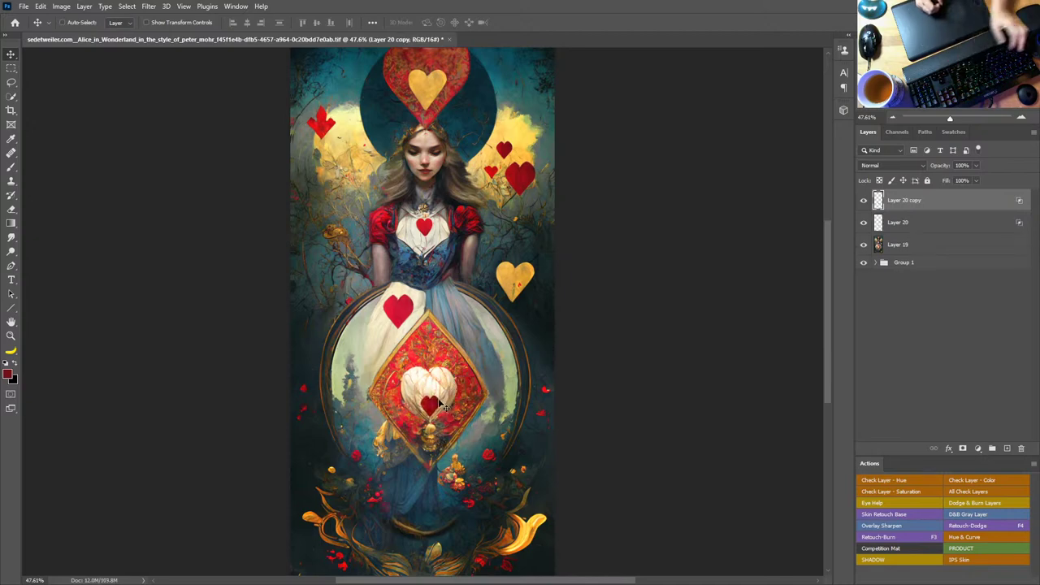
{"action": "key", "text": "ctrl+t"}
{"action": "left_click_drag", "start_coordinate": [443, 414], "coordinate": [442, 440]}
{"action": "key", "text": "Return"}
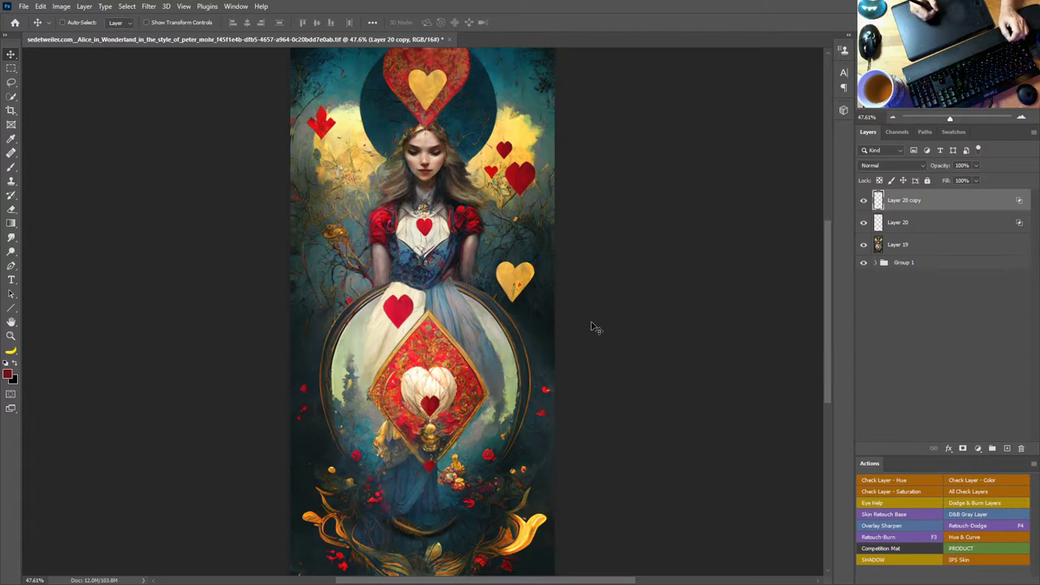
Step: Select the gold rose among the branches beside her arm on Layer 19 and remove it with Content-Aware Fill
{"action": "key", "text": "z"}
{"action": "mouse_move", "coordinate": [333, 226]}
{"action": "left_mouse_down"}
{"action": "mouse_move", "coordinate": [379, 243]}
{"action": "mouse_move", "coordinate": [299, 222]}
{"action": "mouse_move", "coordinate": [299, 276]}
{"action": "mouse_move", "coordinate": [346, 289]}
{"action": "mouse_move", "coordinate": [370, 312]}
{"action": "mouse_move", "coordinate": [389, 283]}
{"action": "mouse_move", "coordinate": [387, 255]}
{"action": "mouse_move", "coordinate": [352, 218]}
{"action": "left_mouse_up"}
{"action": "left_click", "coordinate": [12, 82]}
{"action": "left_click", "coordinate": [916, 243]}
{"action": "key", "text": "shift+BackSpace"}
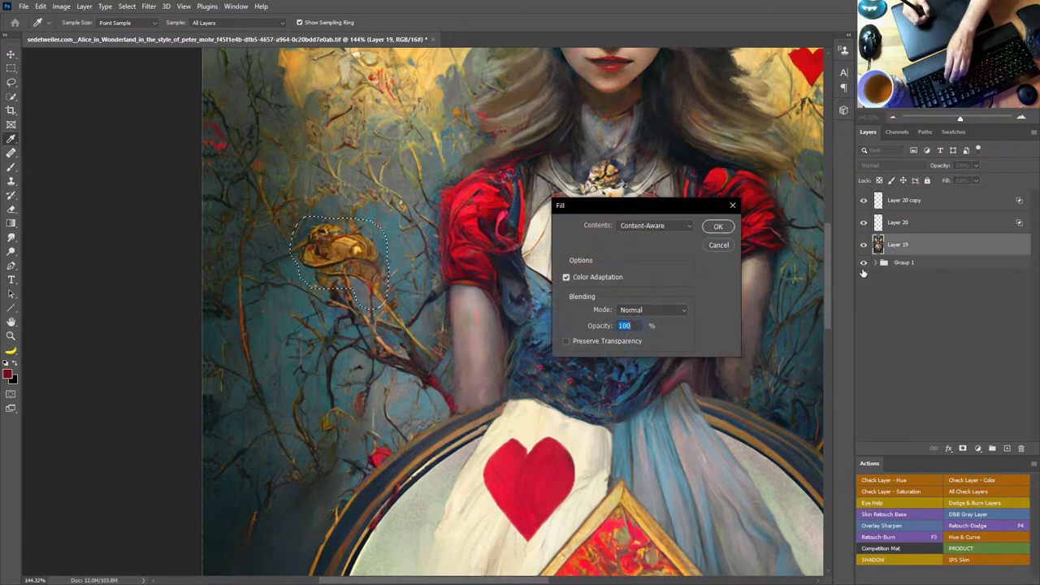
{"action": "key", "text": "Return"}
{"action": "key", "text": "ctrl+d"}
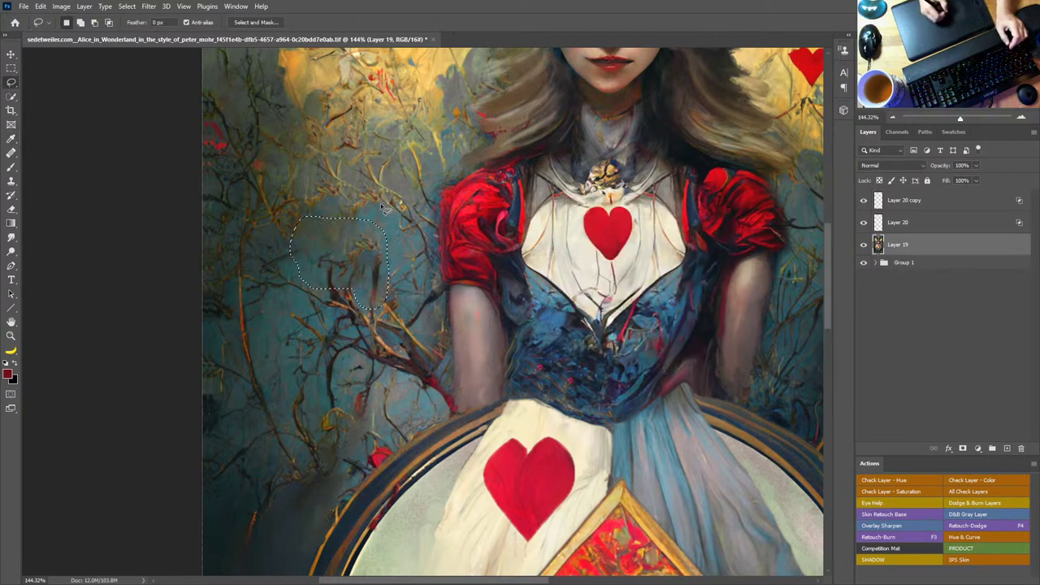
Step: Refill the leftover patch where the gold rose was with two Content-Aware fills, and save the file
{"action": "mouse_move", "coordinate": [312, 205]}
{"action": "left_mouse_down"}
{"action": "mouse_move", "coordinate": [310, 266]}
{"action": "mouse_move", "coordinate": [338, 216]}
{"action": "mouse_move", "coordinate": [306, 218]}
{"action": "mouse_move", "coordinate": [298, 243]}
{"action": "mouse_move", "coordinate": [329, 264]}
{"action": "mouse_move", "coordinate": [344, 254]}
{"action": "left_mouse_up"}
{"action": "key", "text": "shift+BackSpace"}
{"action": "key", "text": "Return"}
{"action": "key", "text": "ctrl+d"}
{"action": "key", "text": "shift+BackSpace"}
{"action": "key", "text": "Return"}
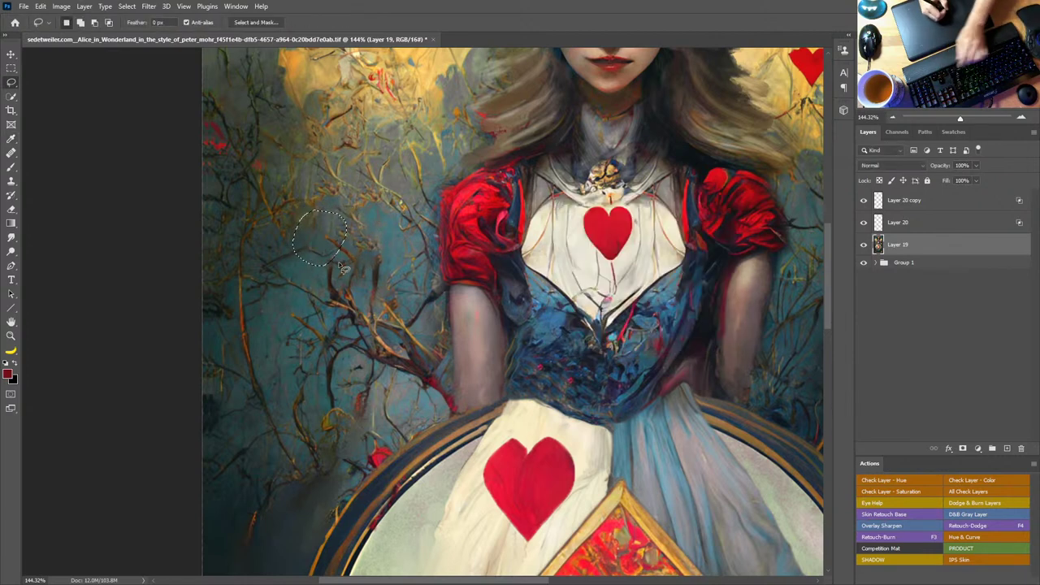
{"action": "key", "text": "ctrl+d"}
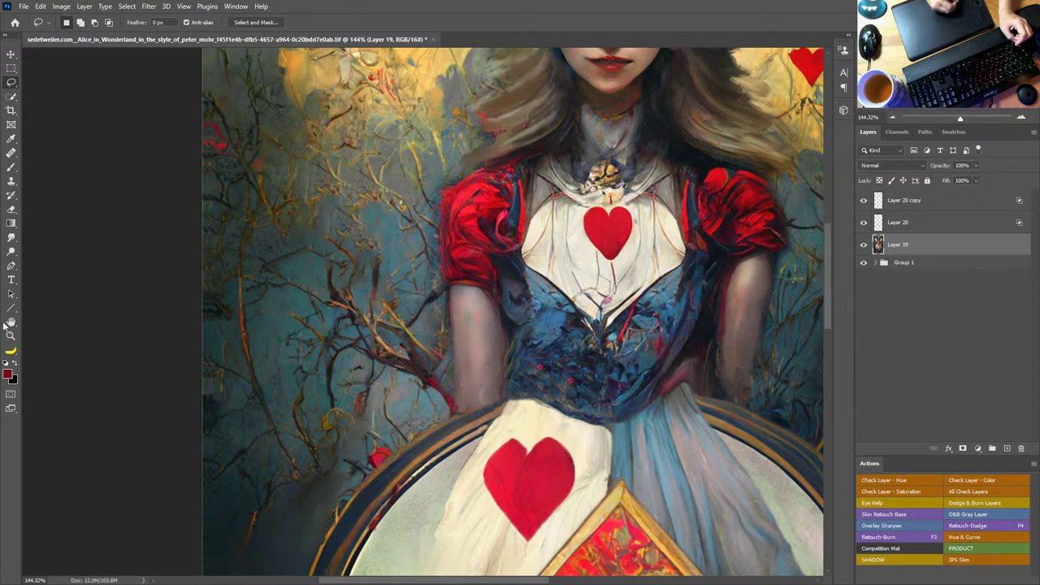
{"action": "double_click", "coordinate": [11, 322]}
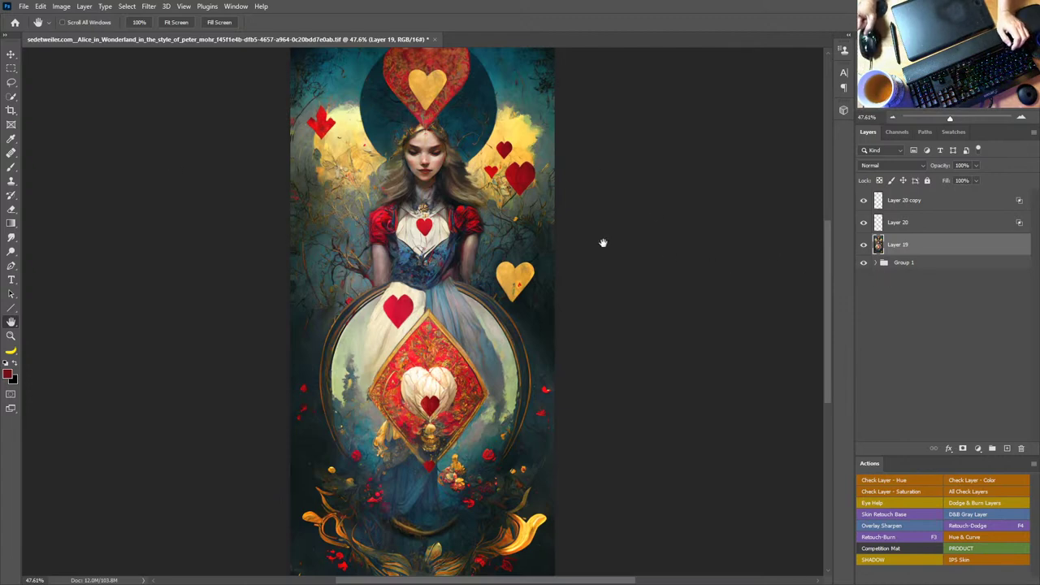
{"action": "key", "text": "ctrl+s"}
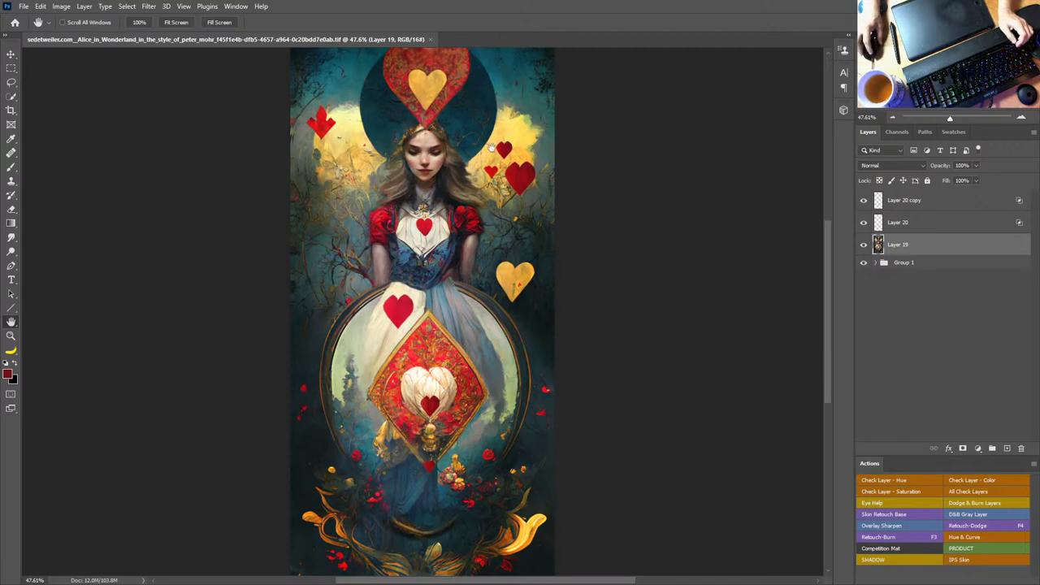
Step: Duplicate Layer 19 to the top of the stack and clone the dark teal background over the headpiece heart's lower tip
{"action": "key", "text": "z"}
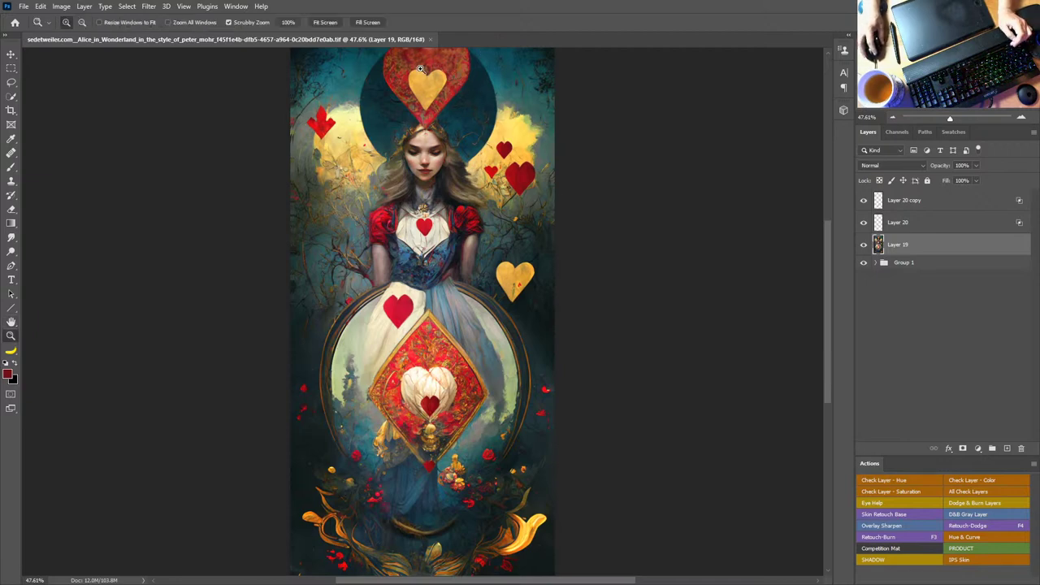
{"action": "left_click_drag", "start_coordinate": [425, 69], "coordinate": [542, 182]}
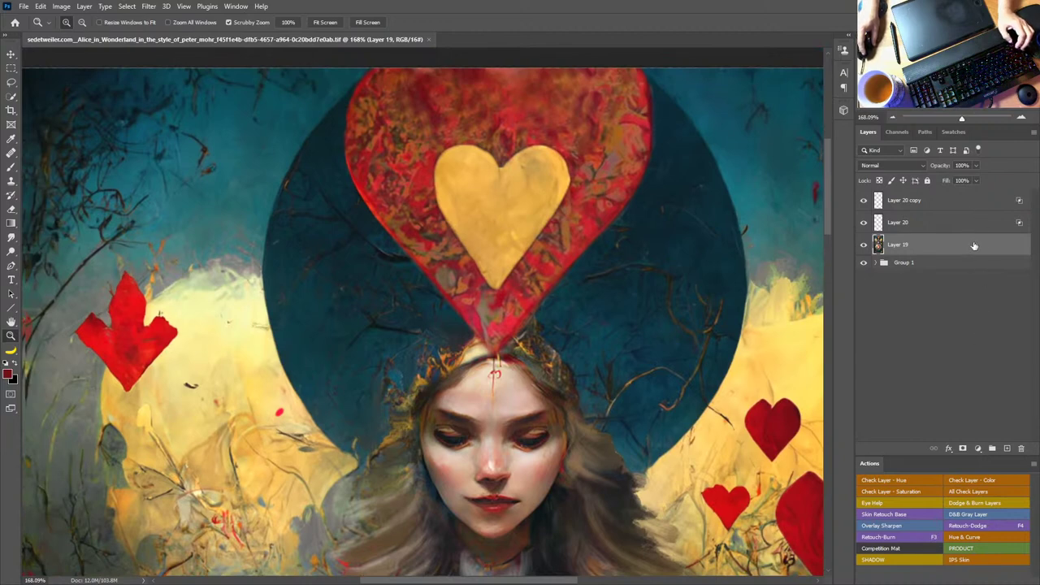
{"action": "left_click_drag", "start_coordinate": [974, 246], "coordinate": [965, 194]}
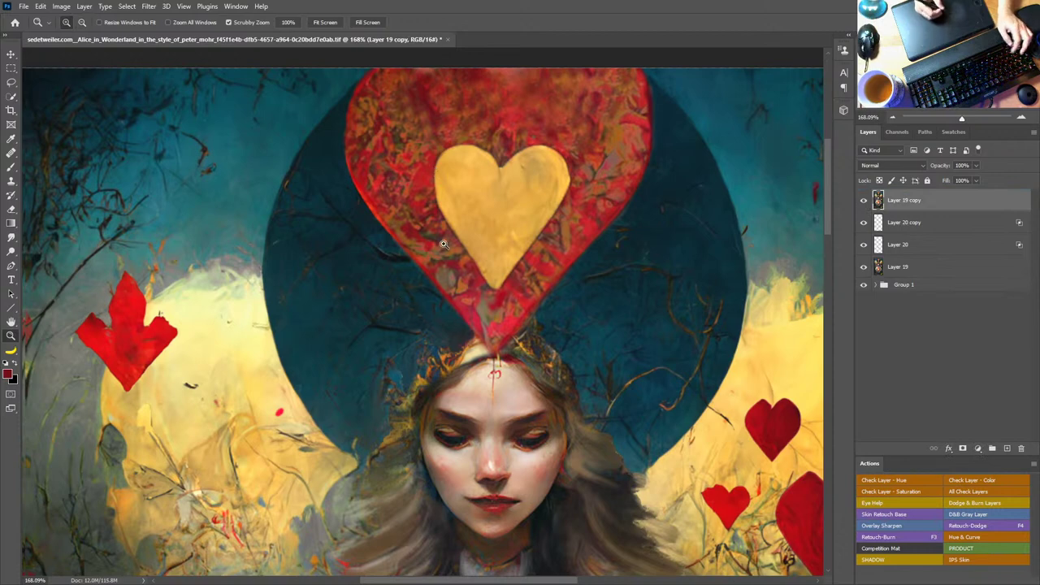
{"action": "key", "text": "s"}
{"action": "mouse_move", "coordinate": [439, 329]}
{"action": "left_mouse_down"}
{"action": "mouse_move", "coordinate": [464, 320]}
{"action": "mouse_move", "coordinate": [445, 324]}
{"action": "mouse_move", "coordinate": [538, 325]}
{"action": "mouse_move", "coordinate": [539, 292]}
{"action": "mouse_move", "coordinate": [454, 292]}
{"action": "mouse_move", "coordinate": [567, 283]}
{"action": "mouse_move", "coordinate": [447, 309]}
{"action": "left_mouse_up"}
{"action": "left_click", "coordinate": [403, 311], "text": "alt"}
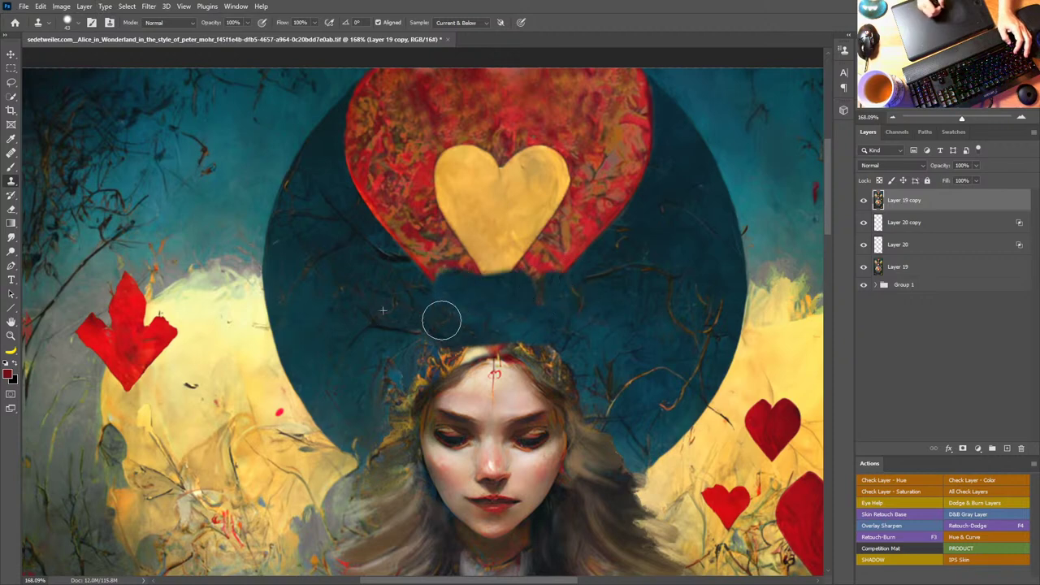
{"action": "left_click", "coordinate": [12, 96]}
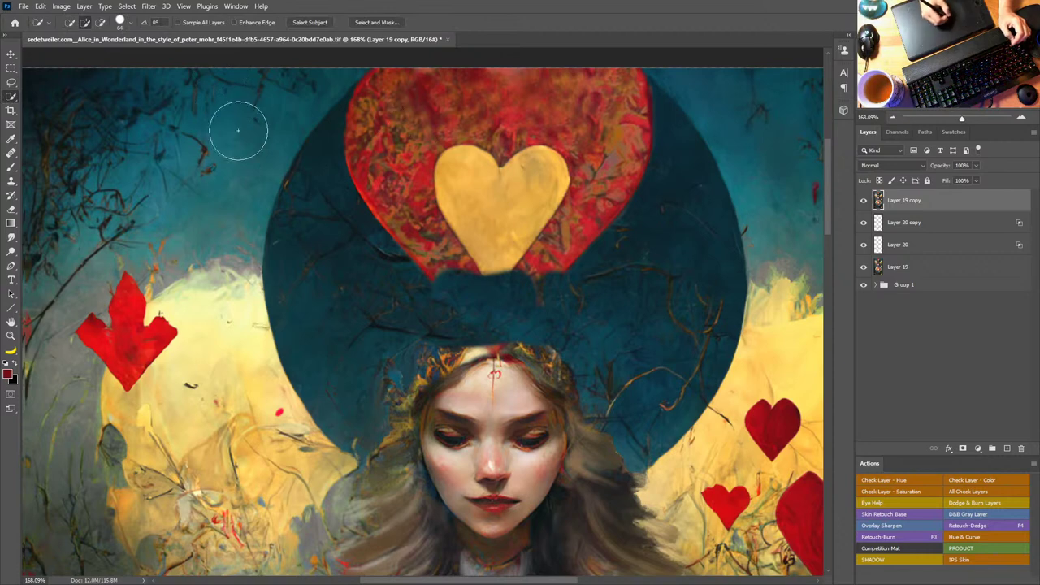
{"action": "left_click_drag", "start_coordinate": [397, 153], "coordinate": [381, 166]}
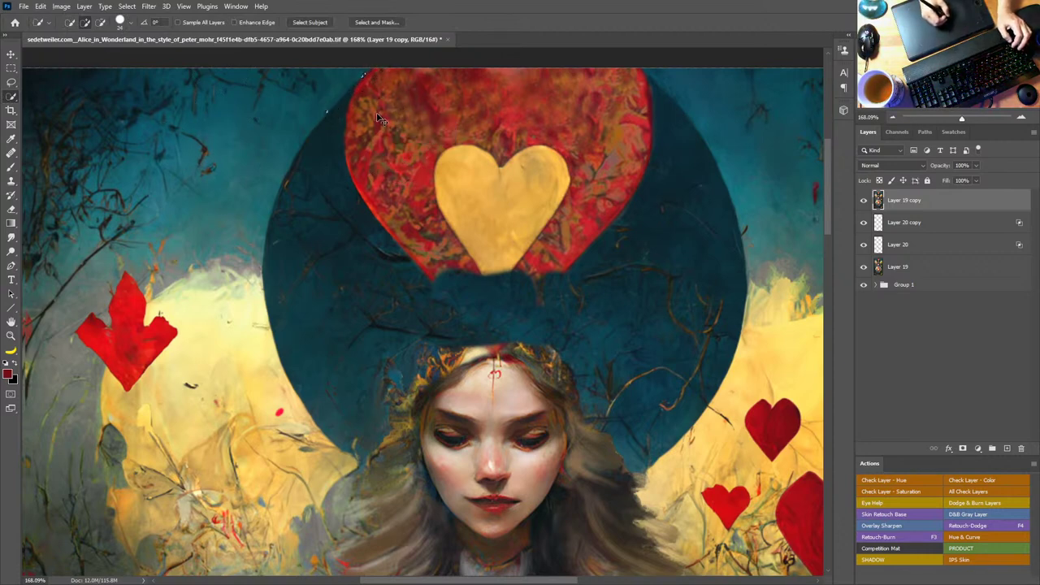
{"action": "key", "text": "j"}
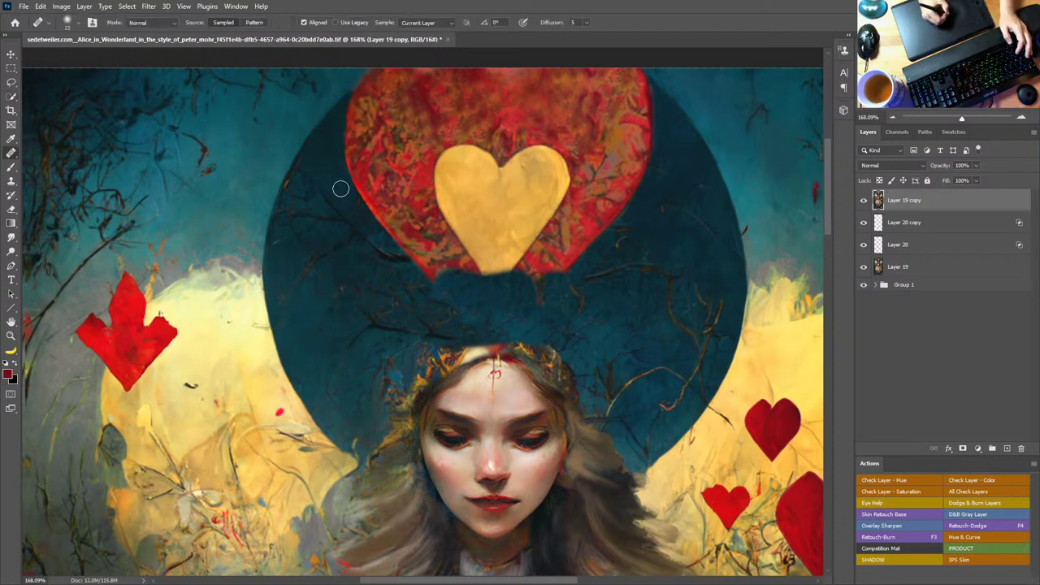
Step: Clone dark teal background over both upper outer edges of the headpiece's red heart near the canvas edge
{"action": "key", "text": "s"}
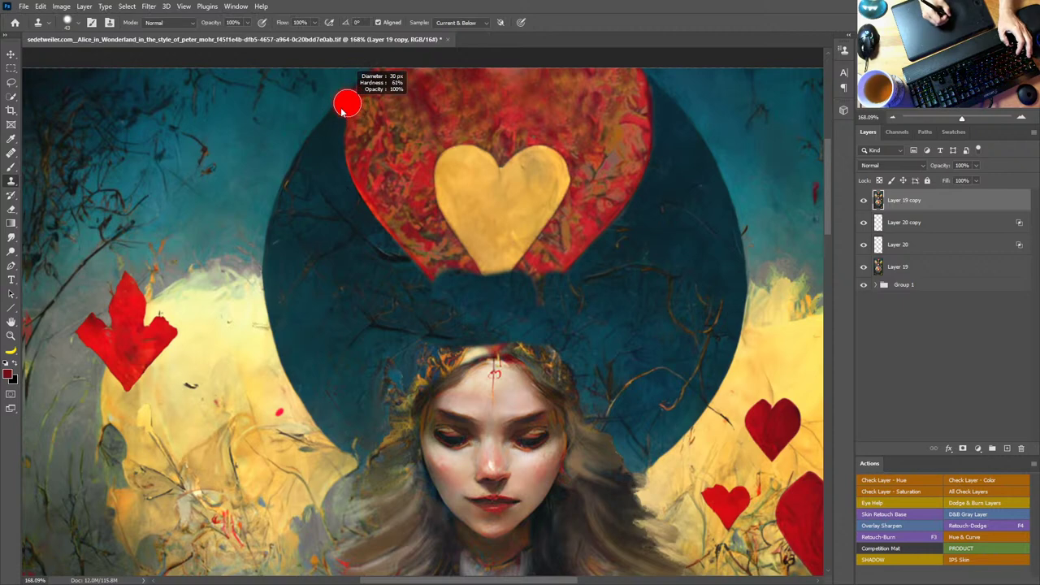
{"action": "left_click", "coordinate": [334, 104], "text": "alt"}
{"action": "left_click_drag", "start_coordinate": [366, 73], "coordinate": [360, 110]}
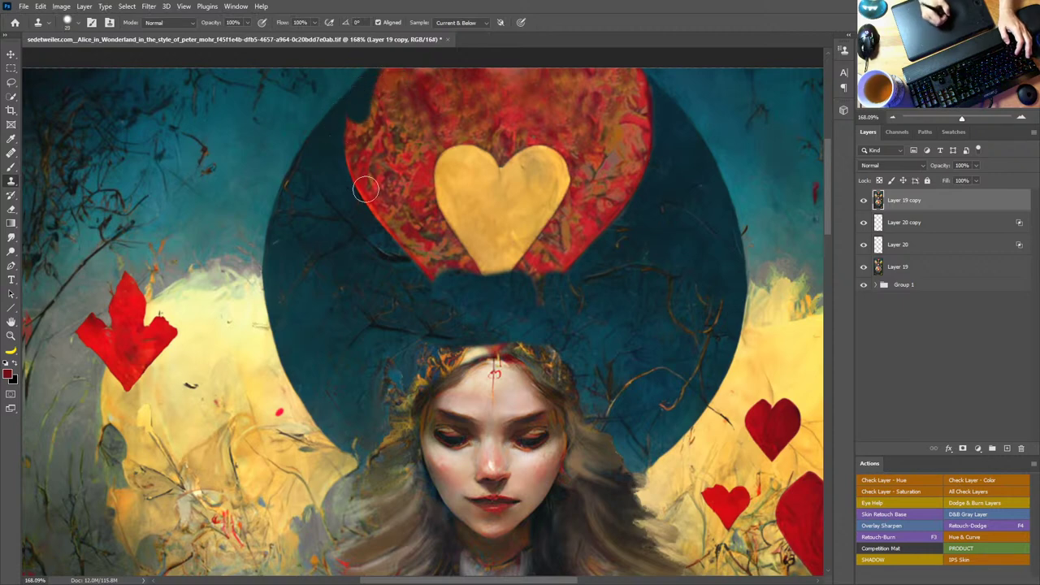
{"action": "left_click", "coordinate": [668, 95], "text": "alt"}
{"action": "mouse_move", "coordinate": [648, 76]}
{"action": "left_mouse_down"}
{"action": "mouse_move", "coordinate": [645, 93]}
{"action": "mouse_move", "coordinate": [624, 66]}
{"action": "left_mouse_up"}
{"action": "key", "text": "ctrl+z"}
{"action": "left_click", "coordinate": [670, 95], "text": "alt"}
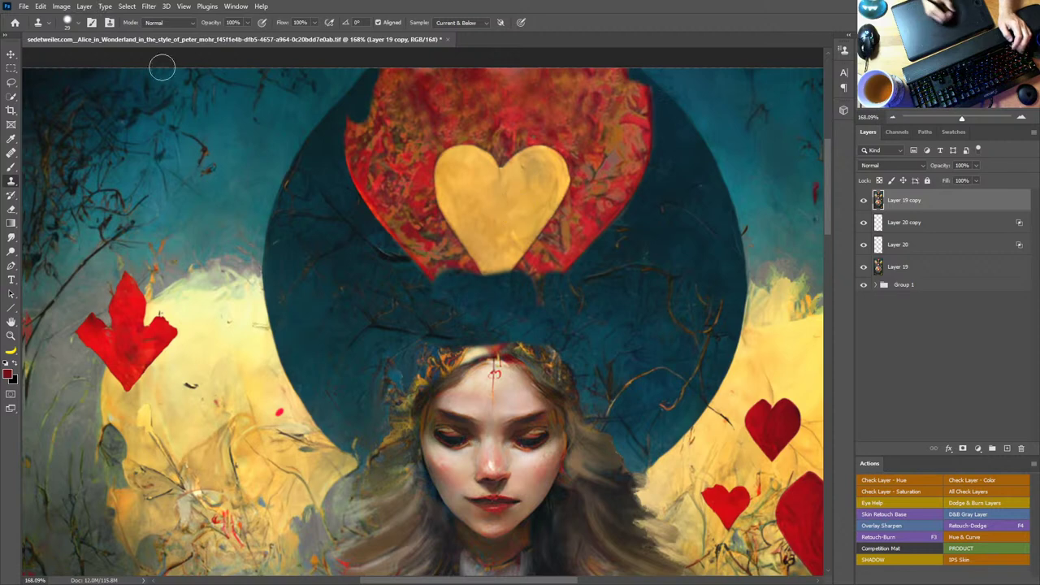
Step: Lasso the rest of the headpiece's red and gold heart and replace it with background using Content-Aware Fill
{"action": "left_click", "coordinate": [11, 82]}
{"action": "mouse_move", "coordinate": [376, 77]}
{"action": "left_mouse_down"}
{"action": "mouse_move", "coordinate": [331, 135]}
{"action": "mouse_move", "coordinate": [340, 221]}
{"action": "mouse_move", "coordinate": [387, 281]}
{"action": "mouse_move", "coordinate": [600, 288]}
{"action": "mouse_move", "coordinate": [650, 212]}
{"action": "mouse_move", "coordinate": [664, 127]}
{"action": "left_mouse_up"}
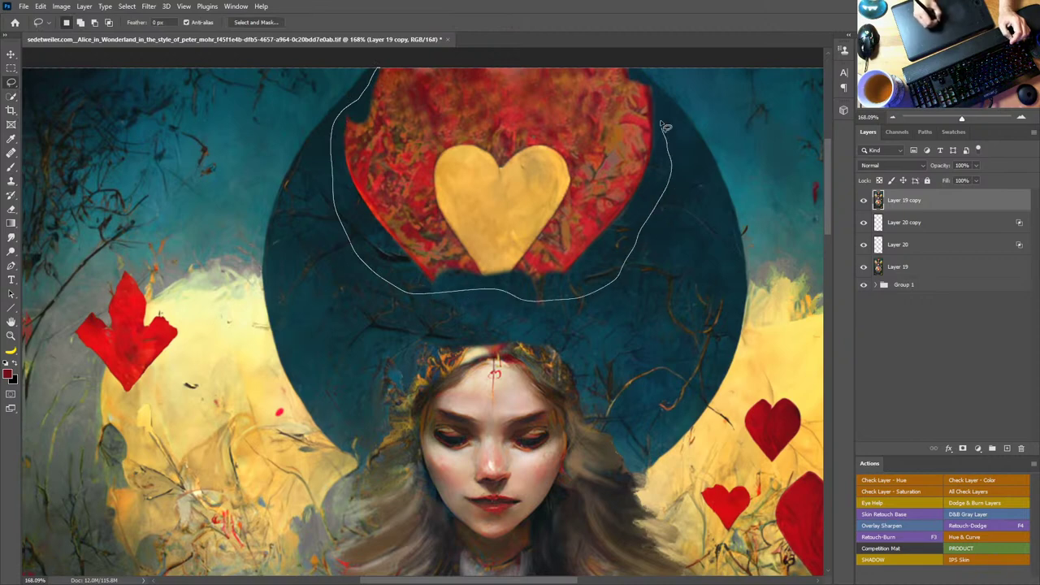
{"action": "left_click_drag", "start_coordinate": [618, 55], "coordinate": [619, 48]}
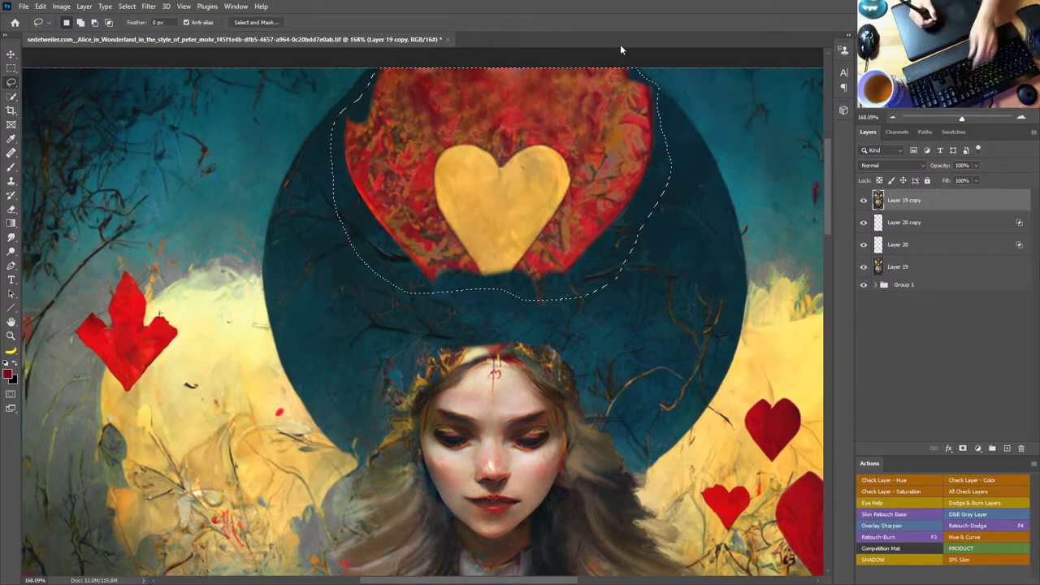
{"action": "key", "text": "Delete"}
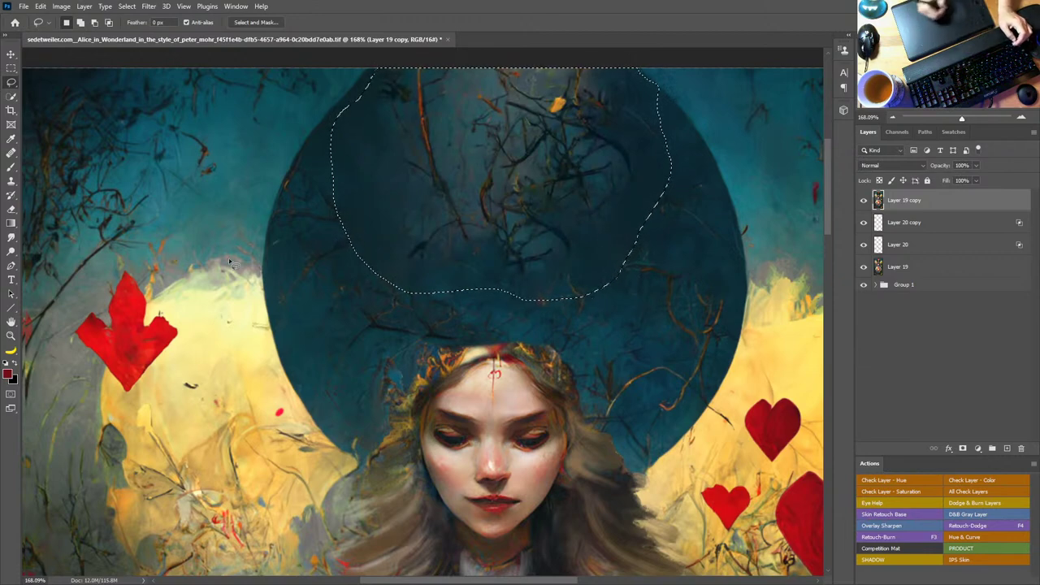
{"action": "key", "text": "ctrl+d"}
{"action": "double_click", "coordinate": [11, 321]}
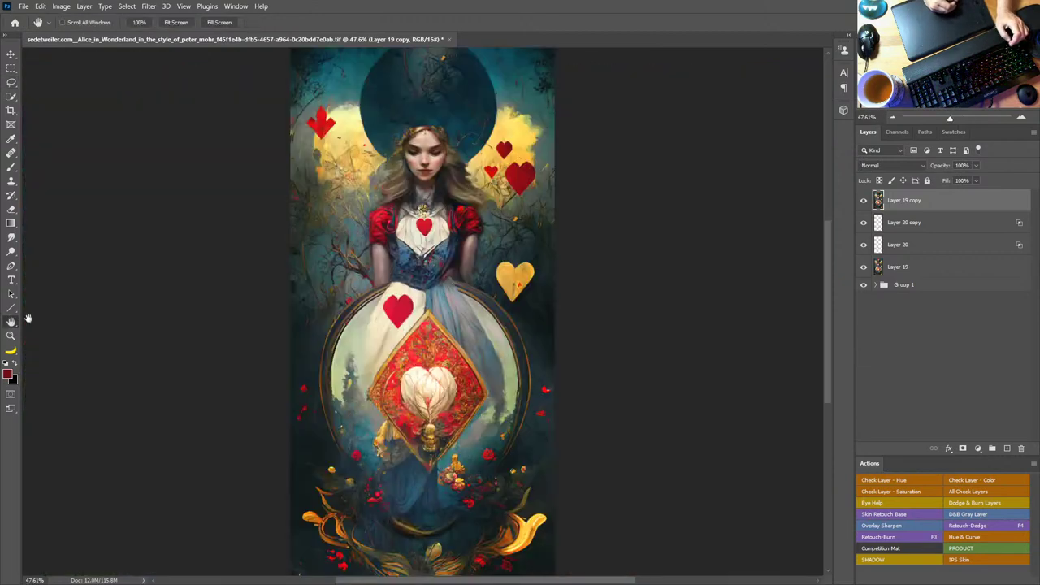
{"action": "key", "text": "z"}
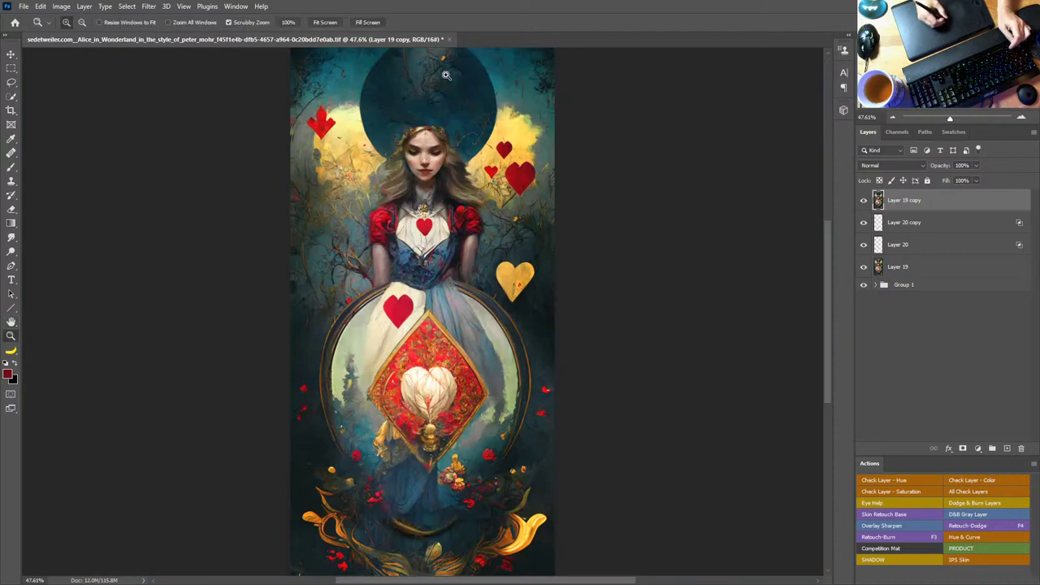
Step: Patch the long red branch on the upper left of the dark circle with plainer dark teal background
{"action": "left_click_drag", "start_coordinate": [430, 68], "coordinate": [559, 330]}
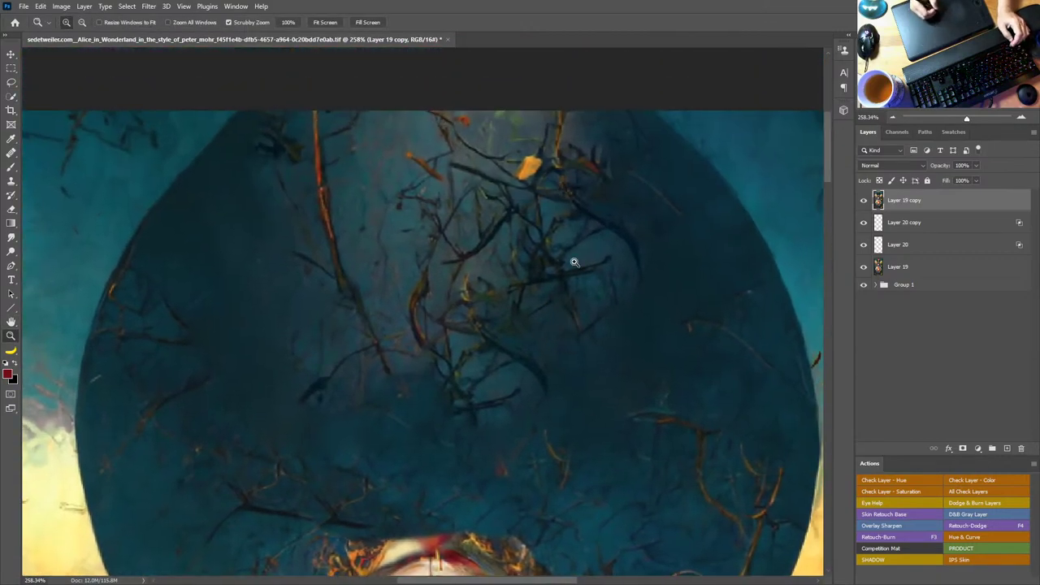
{"action": "left_click", "coordinate": [12, 95]}
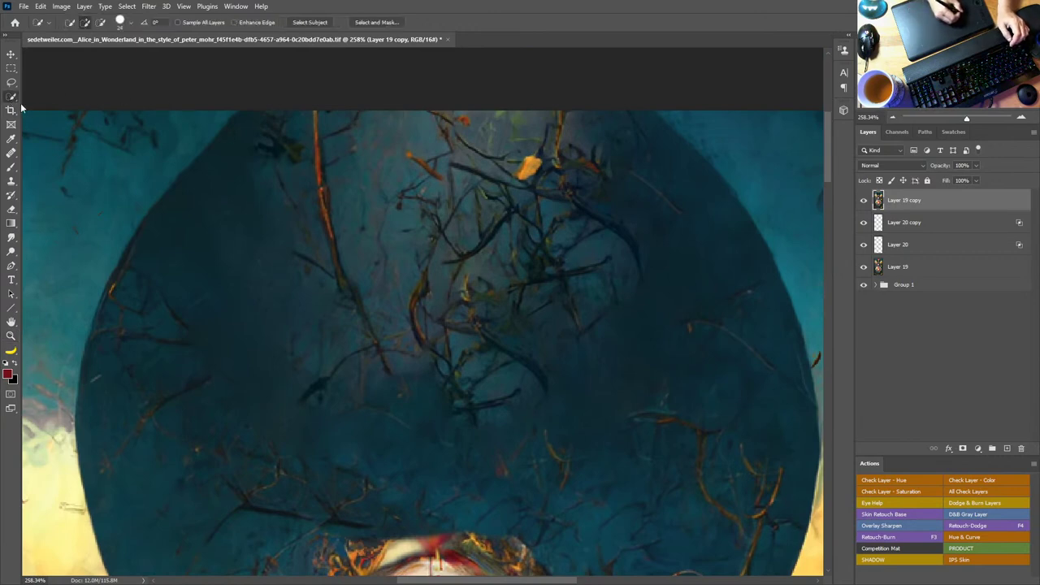
{"action": "right_click", "coordinate": [12, 152]}
{"action": "left_click", "coordinate": [57, 172]}
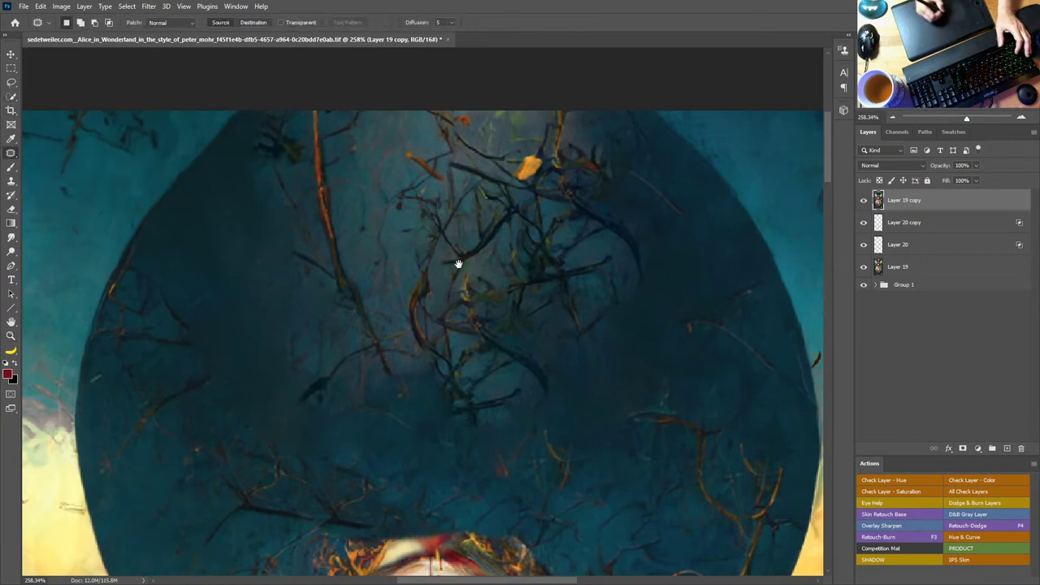
{"action": "left_click_drag", "start_coordinate": [457, 262], "coordinate": [602, 233]}
{"action": "mouse_move", "coordinate": [392, 64]}
{"action": "left_mouse_down"}
{"action": "mouse_move", "coordinate": [397, 360]}
{"action": "mouse_move", "coordinate": [499, 209]}
{"action": "mouse_move", "coordinate": [475, 130]}
{"action": "left_mouse_up"}
{"action": "left_click_drag", "start_coordinate": [485, 254], "coordinate": [379, 396]}
{"action": "key", "text": "ctrl+d"}
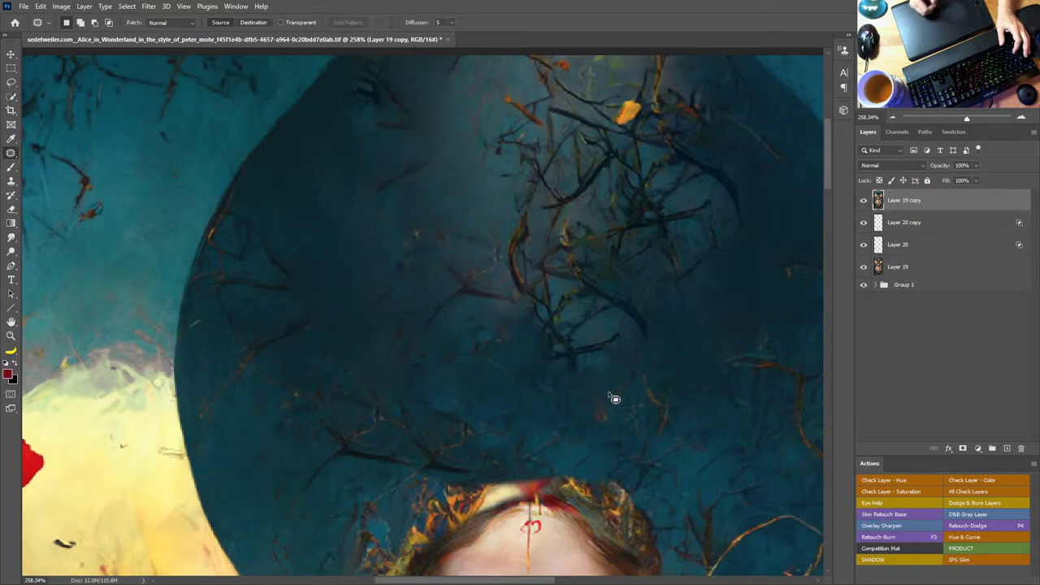
Step: Patch the tangled branches at the centre of the dark circle and the branch remnants along its upper edge
{"action": "mouse_move", "coordinate": [524, 145]}
{"action": "left_mouse_down"}
{"action": "mouse_move", "coordinate": [731, 301]}
{"action": "mouse_move", "coordinate": [736, 160]}
{"action": "mouse_move", "coordinate": [521, 70]}
{"action": "left_mouse_up"}
{"action": "left_click_drag", "start_coordinate": [604, 236], "coordinate": [323, 360]}
{"action": "key", "text": "ctrl+d"}
{"action": "left_click_drag", "start_coordinate": [688, 253], "coordinate": [579, 354]}
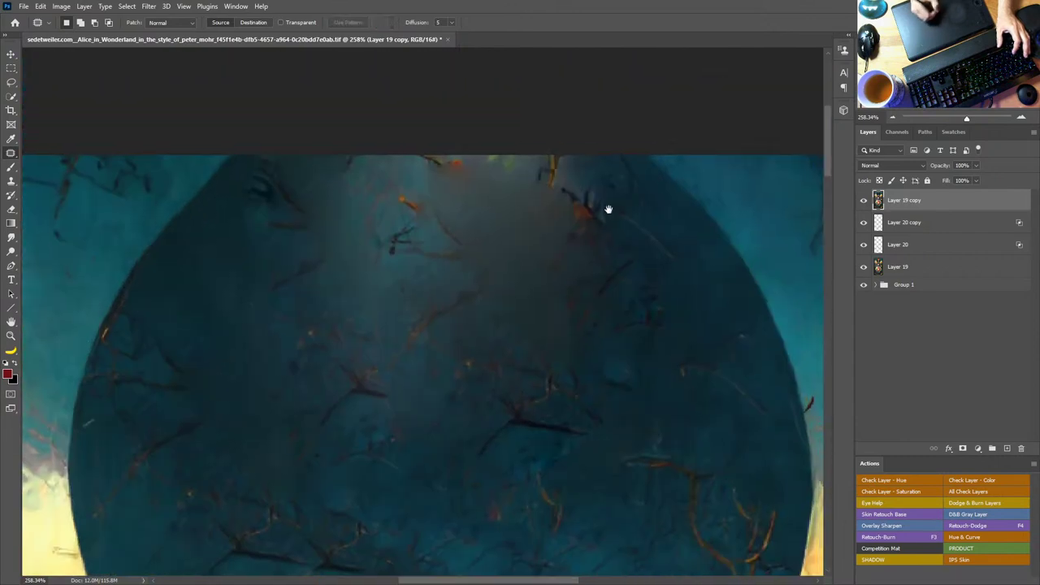
{"action": "mouse_move", "coordinate": [596, 199]}
{"action": "left_mouse_down"}
{"action": "mouse_move", "coordinate": [297, 195]}
{"action": "mouse_move", "coordinate": [593, 207]}
{"action": "left_mouse_up"}
{"action": "left_click_drag", "start_coordinate": [549, 260], "coordinate": [635, 465]}
{"action": "key", "text": "ctrl+d"}
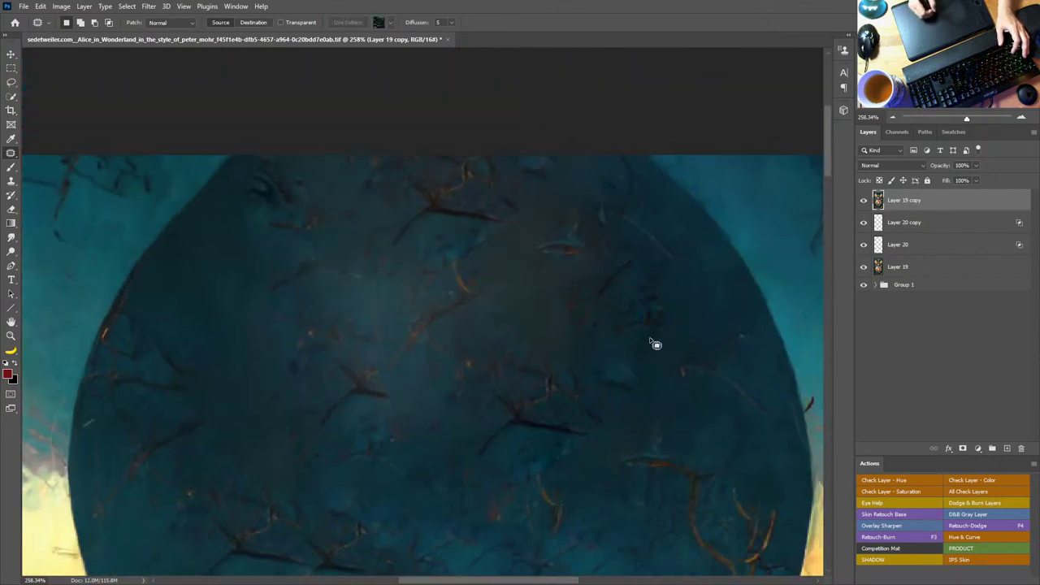
Step: Patch the remaining branches across the middle of the dark circle with two more patches from below
{"action": "mouse_move", "coordinate": [394, 236]}
{"action": "left_mouse_down"}
{"action": "mouse_move", "coordinate": [306, 375]}
{"action": "mouse_move", "coordinate": [393, 271]}
{"action": "left_mouse_up"}
{"action": "left_click_drag", "start_coordinate": [476, 382], "coordinate": [557, 517]}
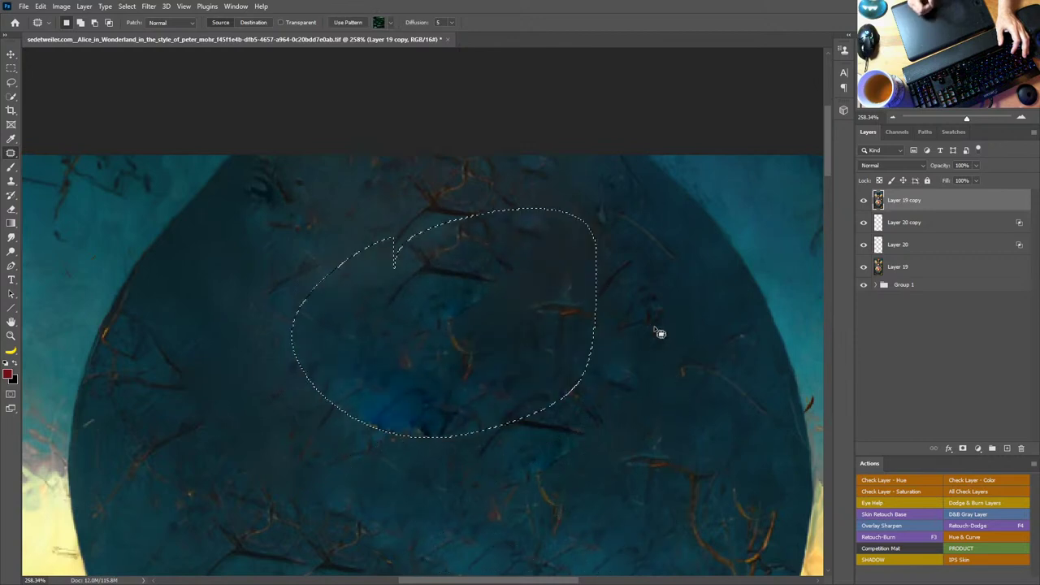
{"action": "key", "text": "ctrl+d"}
{"action": "mouse_move", "coordinate": [425, 274]}
{"action": "left_mouse_down"}
{"action": "mouse_move", "coordinate": [378, 482]}
{"action": "mouse_move", "coordinate": [426, 274]}
{"action": "left_mouse_up"}
{"action": "left_click_drag", "start_coordinate": [508, 372], "coordinate": [671, 512]}
{"action": "key", "text": "ctrl+d"}
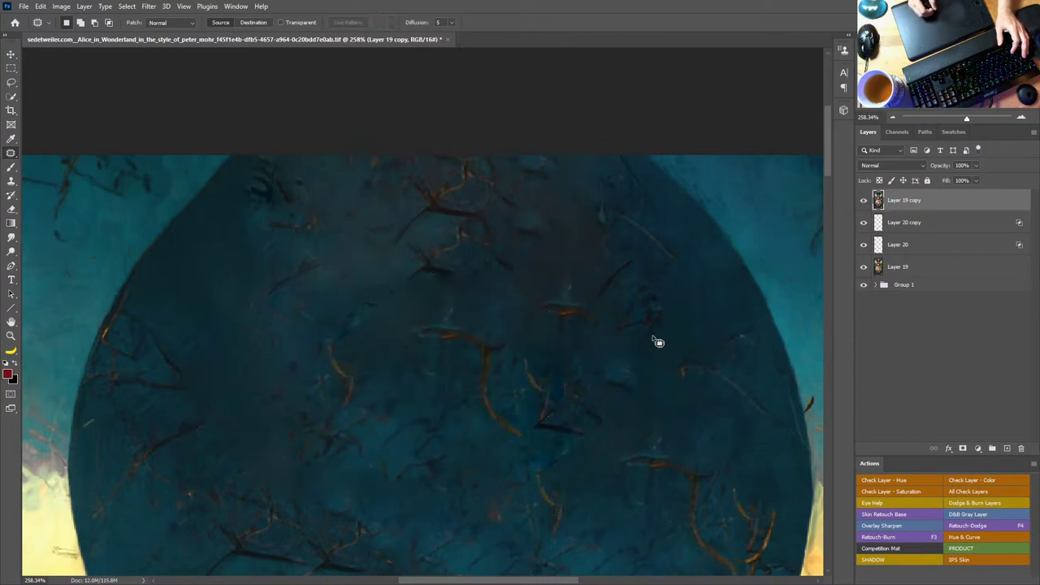
{"action": "double_click", "coordinate": [11, 321]}
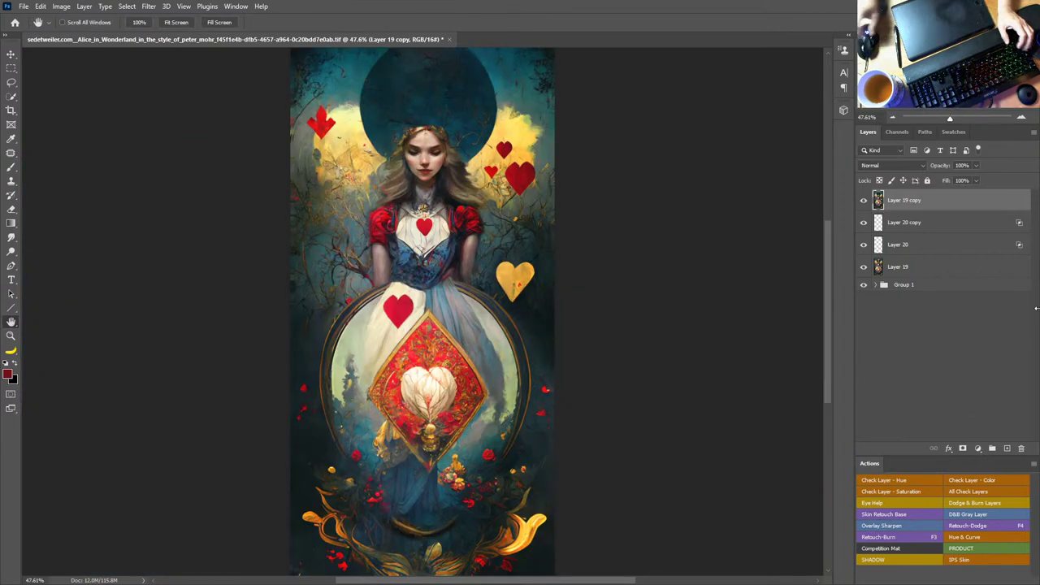
Step: Switch to Bridge and return from the Textures folder to the alice folder
{"action": "key", "text": "alt+Tab"}
{"action": "key", "text": "alt+Tab"}
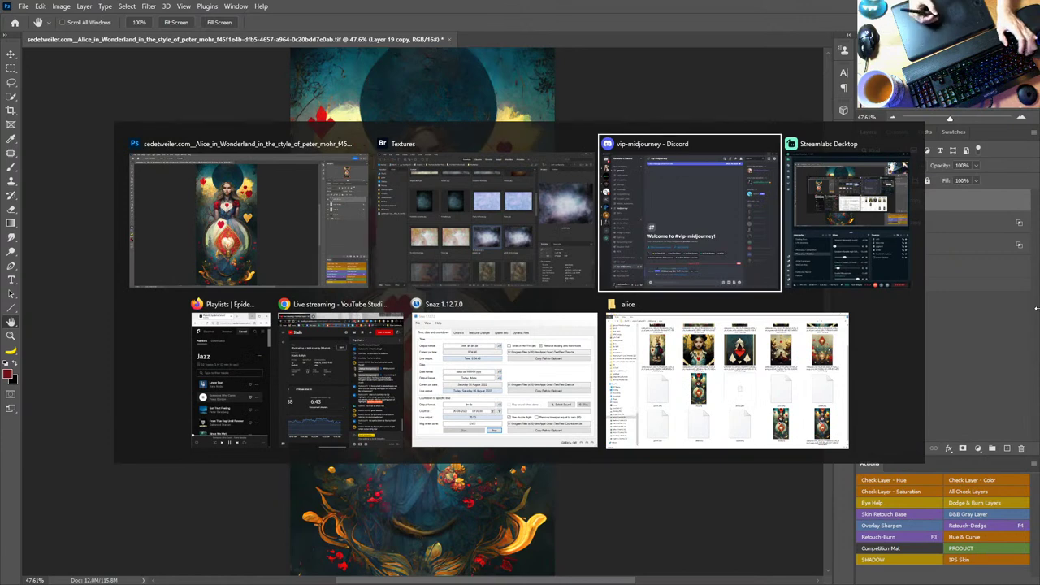
{"action": "key", "text": "alt+Tab"}
{"action": "key", "text": "alt+Tab"}
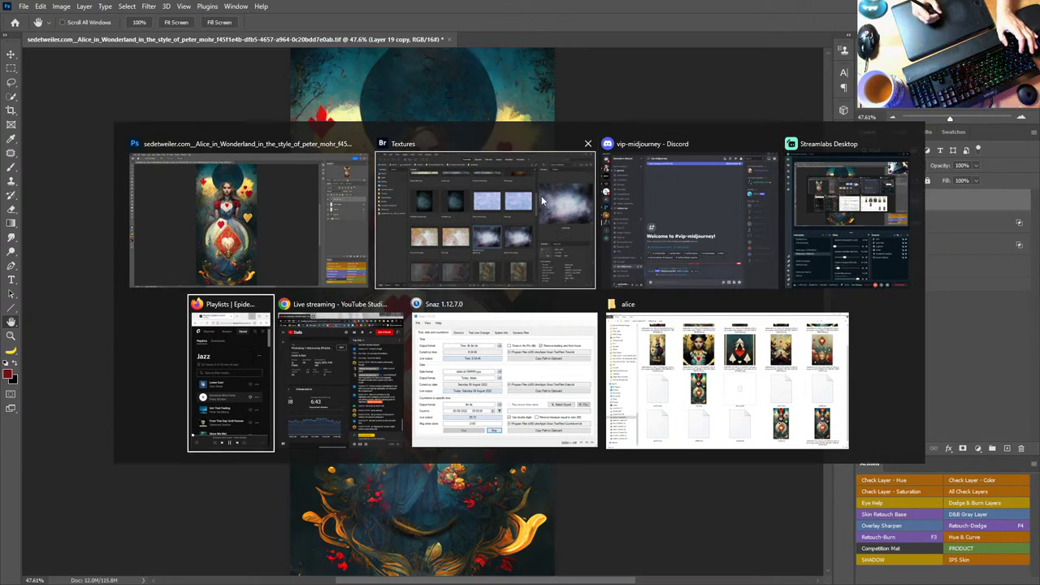
{"action": "key", "text": "alt+Tab"}
{"action": "key", "text": "alt+Tab"}
{"action": "key", "text": "alt+Tab"}
{"action": "key", "text": "alt+Tab"}
{"action": "key", "text": "alt+Tab"}
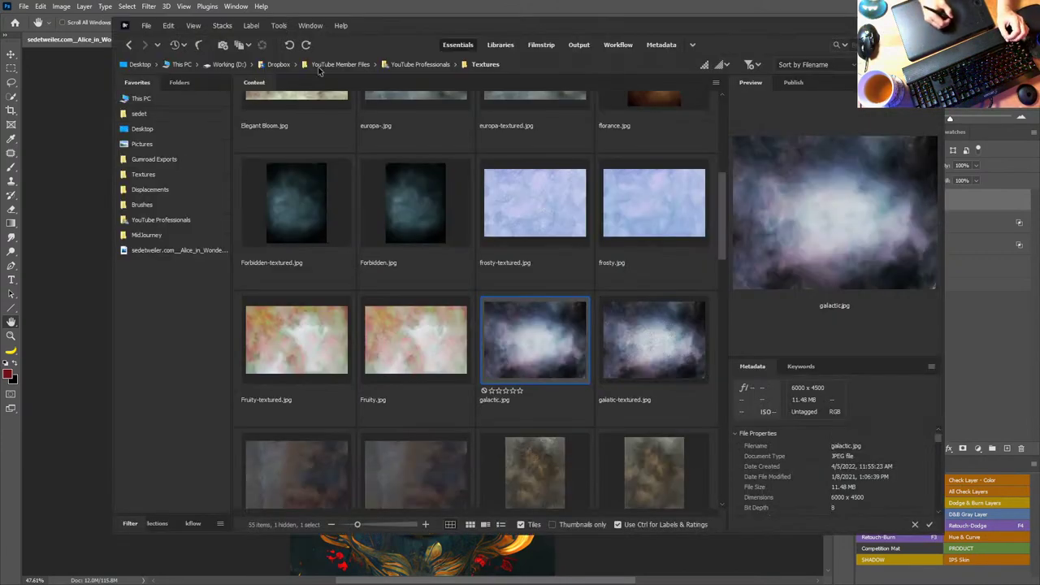
{"action": "left_click", "coordinate": [129, 46]}
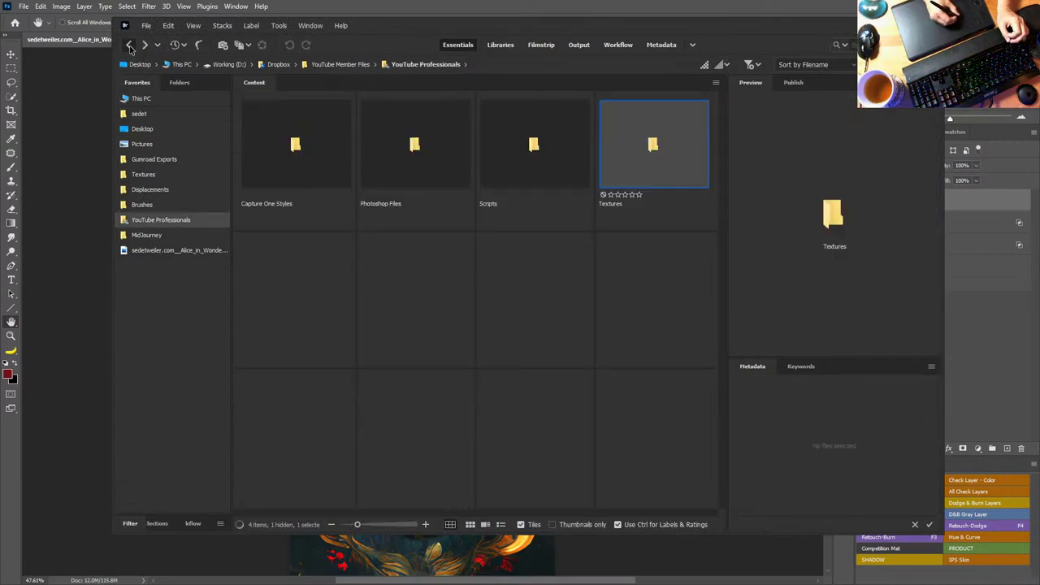
{"action": "left_click", "coordinate": [129, 45]}
{"action": "left_click", "coordinate": [130, 46]}
{"action": "left_click", "coordinate": [129, 45]}
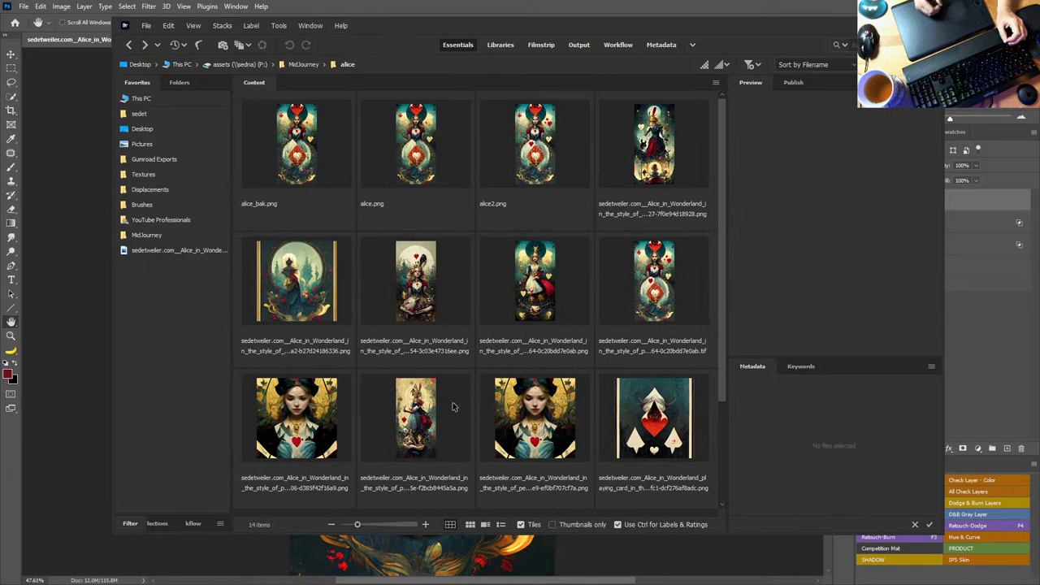
Step: Preview four Alice images from the alice folder at full screen, including the retouched TIFF, and return to Photoshop
{"action": "left_click", "coordinate": [437, 248]}
{"action": "key", "text": "space"}
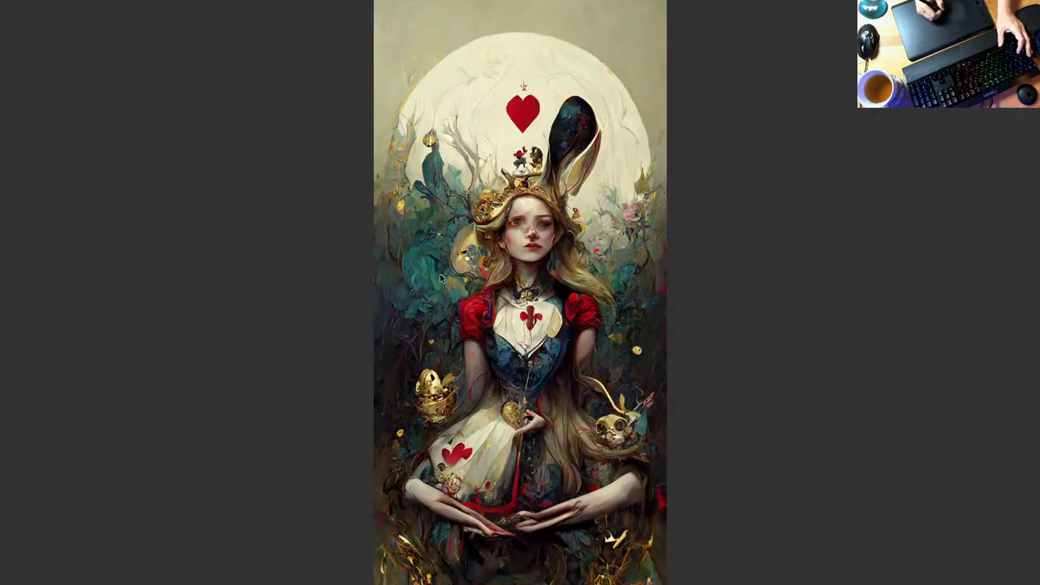
{"action": "key", "text": "space"}
{"action": "left_click", "coordinate": [521, 285]}
{"action": "key", "text": "space"}
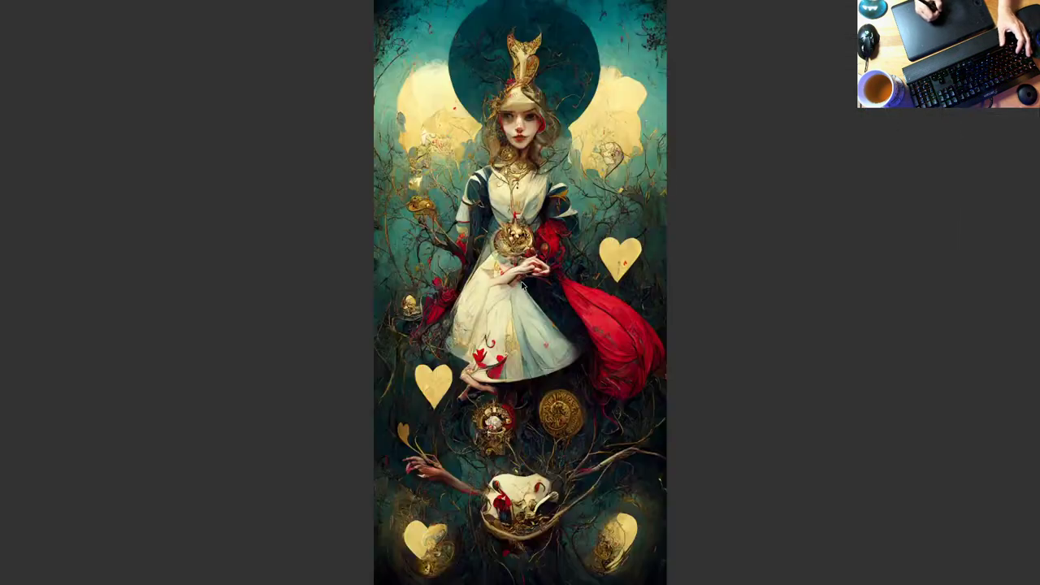
{"action": "key", "text": "space"}
{"action": "left_click", "coordinate": [642, 299]}
{"action": "key", "text": "space"}
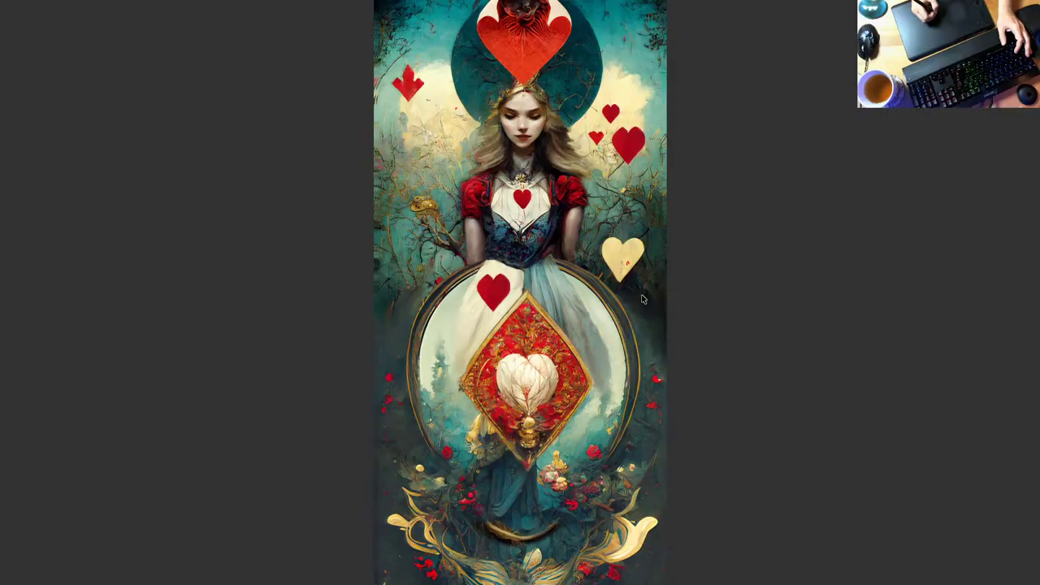
{"action": "key", "text": "space"}
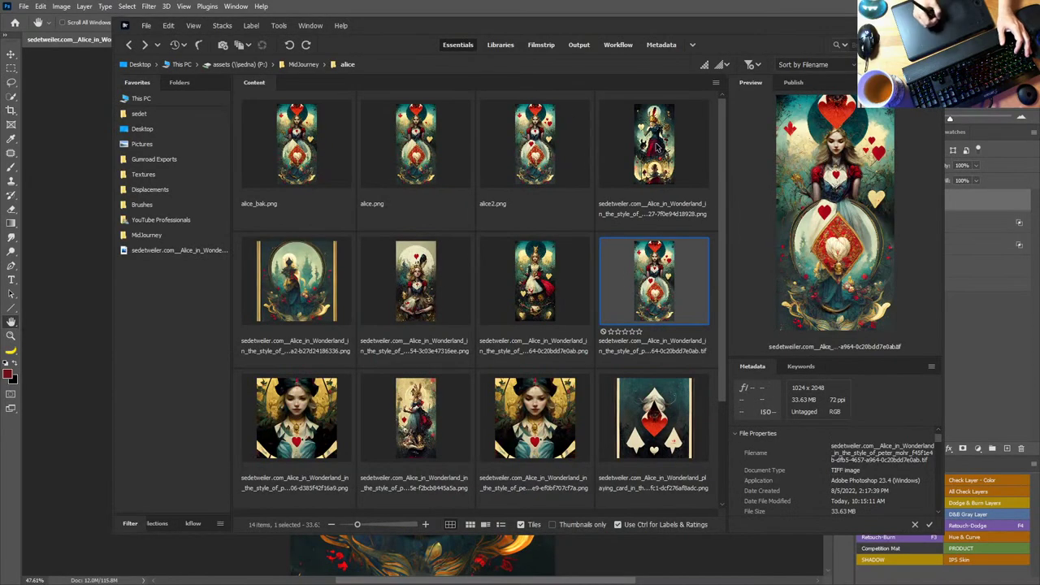
{"action": "left_click", "coordinate": [650, 157]}
{"action": "key", "text": "space"}
{"action": "key", "text": "space"}
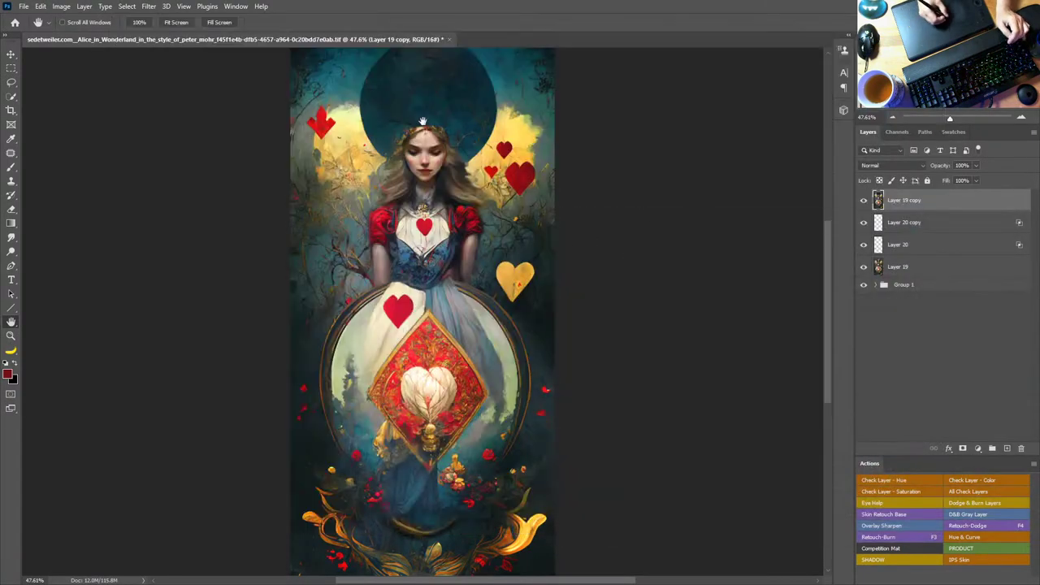
Step: Compare the artwork with and without the headpiece heart by toggling the visibility of Layer 19 copy
{"action": "key", "text": "z"}
{"action": "left_click_drag", "start_coordinate": [425, 122], "coordinate": [501, 155]}
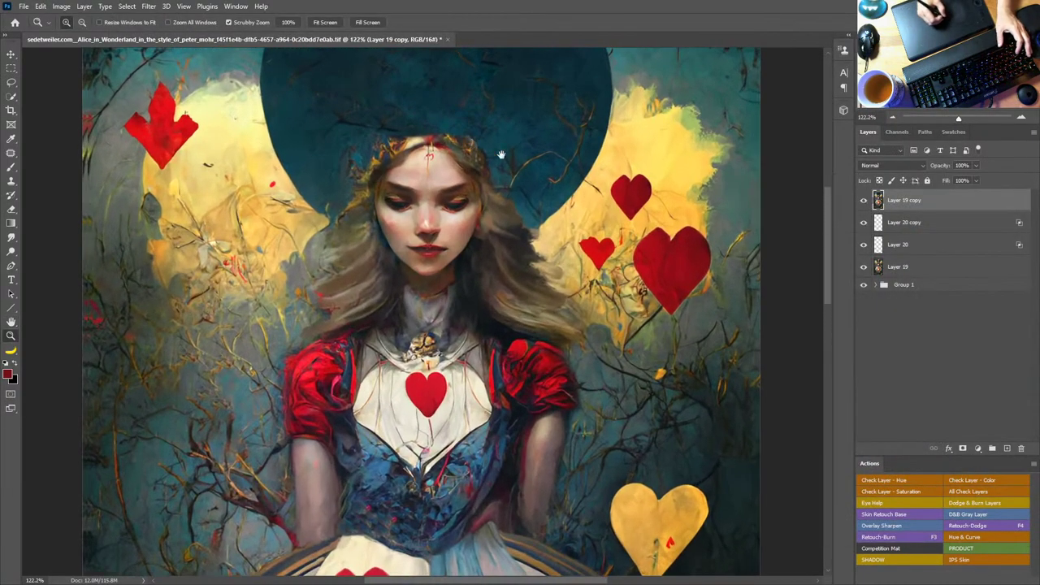
{"action": "left_click_drag", "start_coordinate": [580, 197], "coordinate": [624, 275]}
{"action": "left_click", "coordinate": [864, 200]}
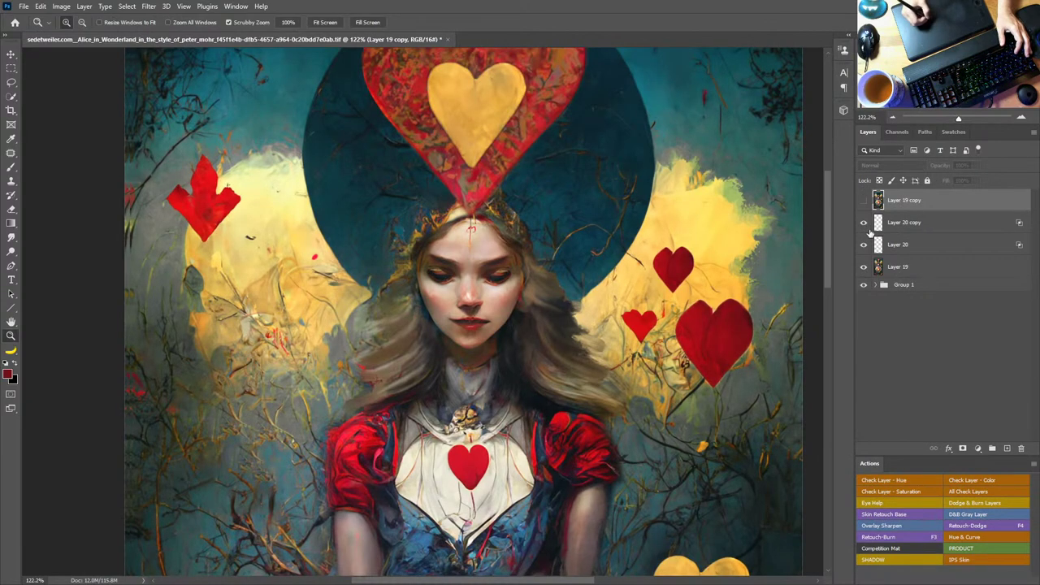
{"action": "left_click", "coordinate": [863, 200]}
{"action": "left_click", "coordinate": [863, 199]}
{"action": "left_click", "coordinate": [864, 200]}
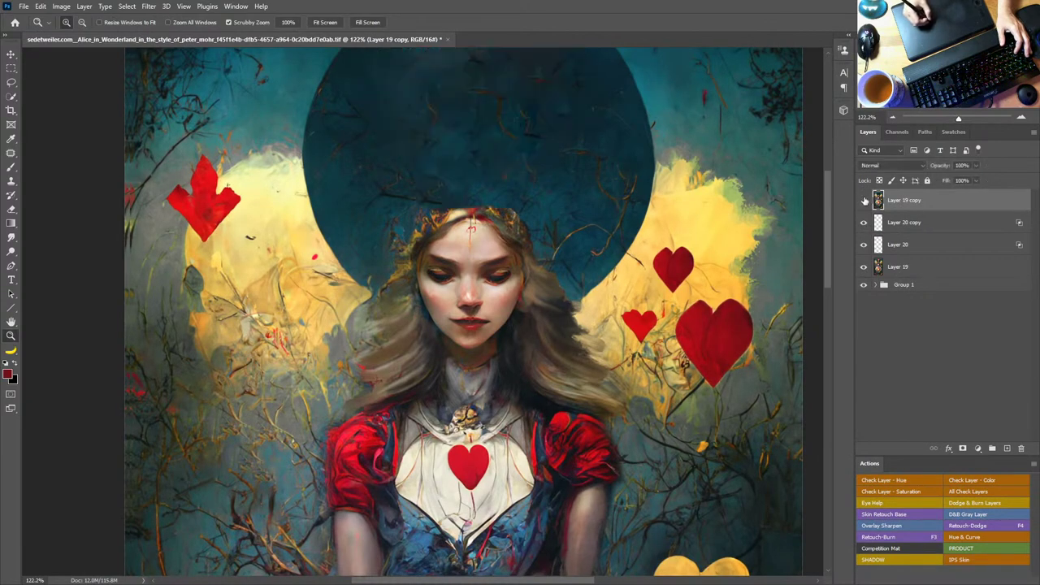
{"action": "left_click", "coordinate": [864, 200]}
{"action": "left_click", "coordinate": [863, 200]}
Step: Add a new layer and paint sampled hair colours over the crown along both sides of the hair with a size 20 brush
{"action": "left_click", "coordinate": [1007, 448]}
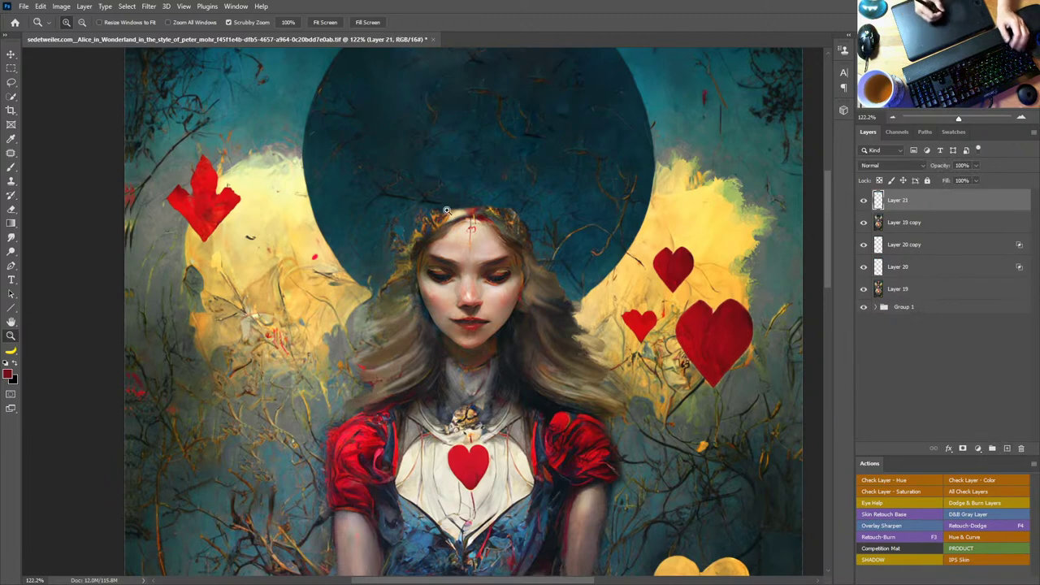
{"action": "key", "text": "b"}
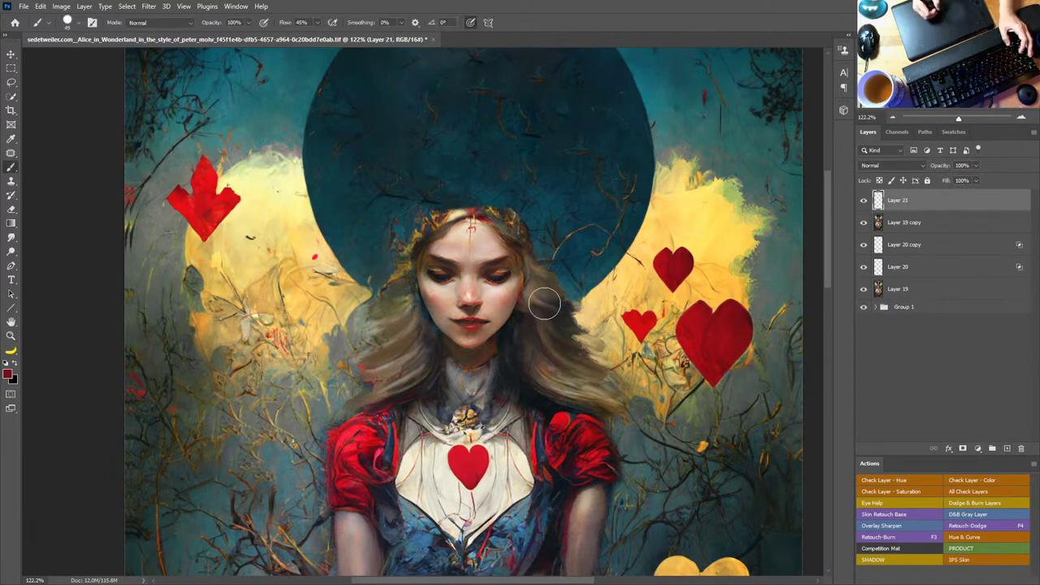
{"action": "left_click_drag", "start_coordinate": [528, 293], "coordinate": [517, 293]}
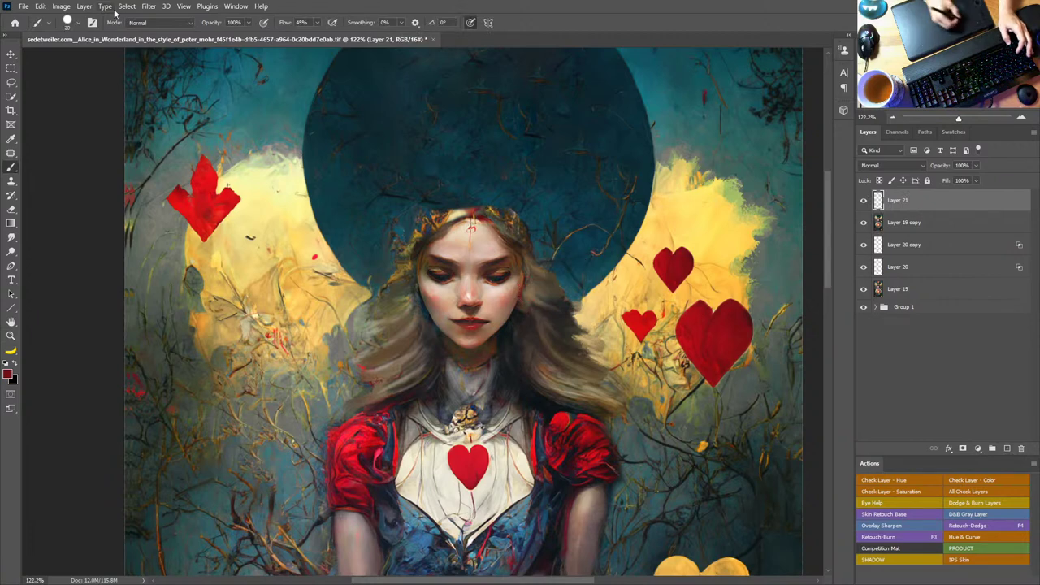
{"action": "left_click", "coordinate": [535, 283], "text": "alt"}
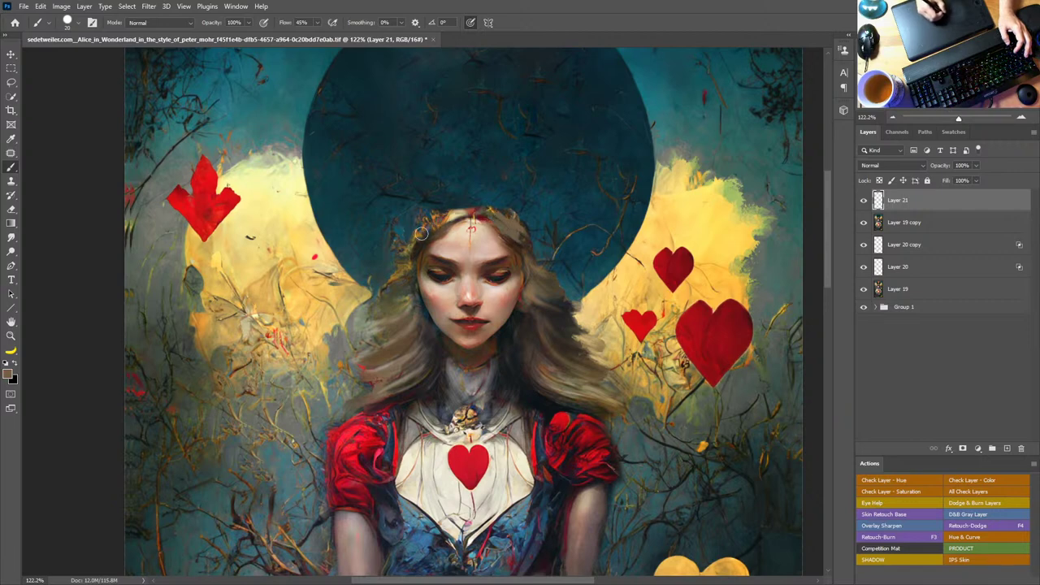
{"action": "left_click", "coordinate": [454, 215], "text": "alt"}
{"action": "left_click_drag", "start_coordinate": [443, 218], "coordinate": [424, 237]}
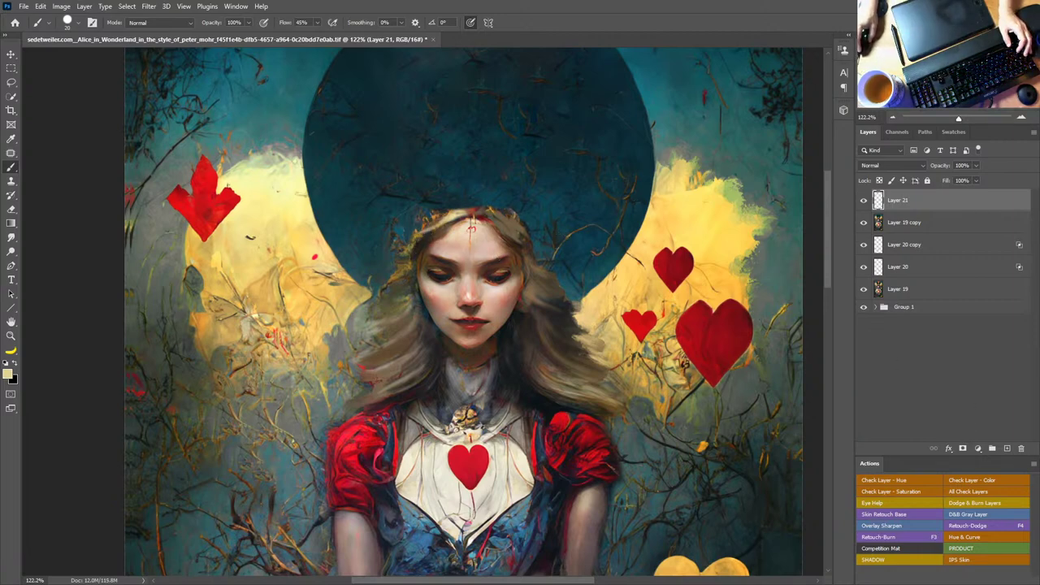
Step: Switch to Bridge, open the MidJourney folder and preview the blonde girl's portrait with red flowers at full screen
{"action": "key", "text": "alt+Tab"}
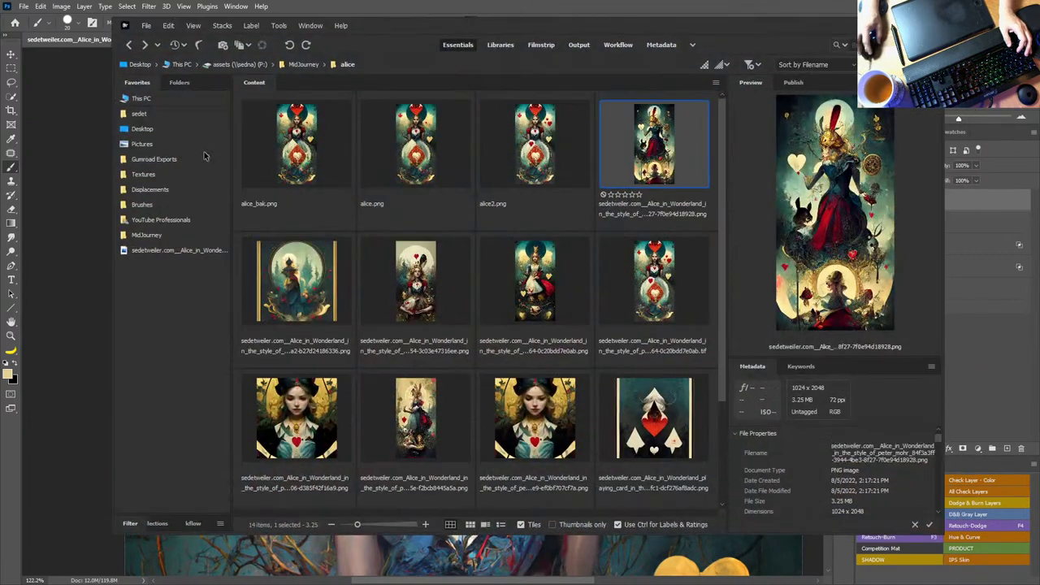
{"action": "left_click", "coordinate": [155, 235]}
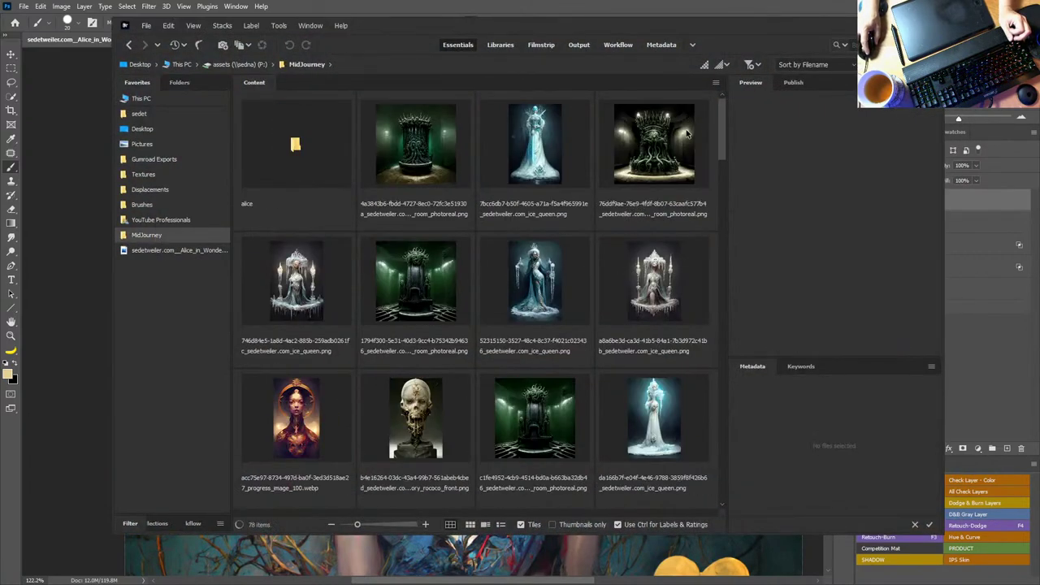
{"action": "left_click_drag", "start_coordinate": [722, 115], "coordinate": [732, 186]}
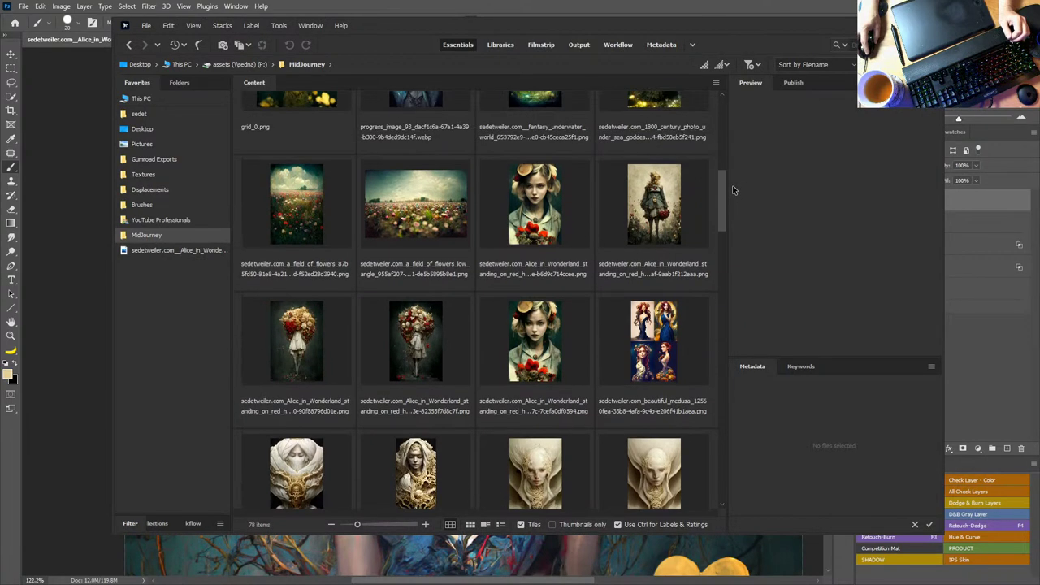
{"action": "left_click", "coordinate": [526, 188]}
{"action": "key", "text": "space"}
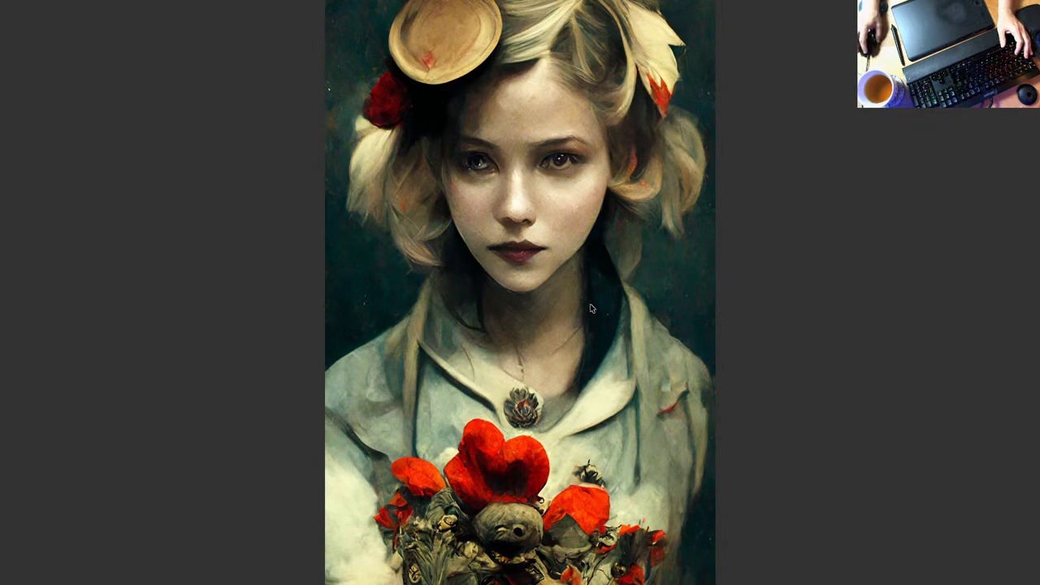
{"action": "key", "text": "space"}
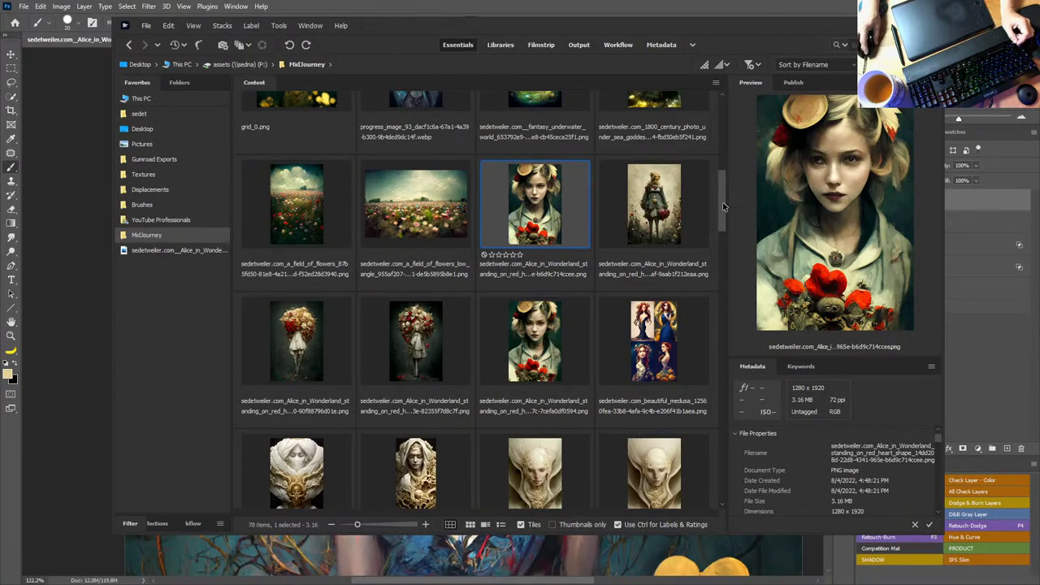
Step: Preview the girl with the large flower headpiece at full screen and look further through the MidJourney folder for references
{"action": "left_click", "coordinate": [445, 353]}
{"action": "key", "text": "space"}
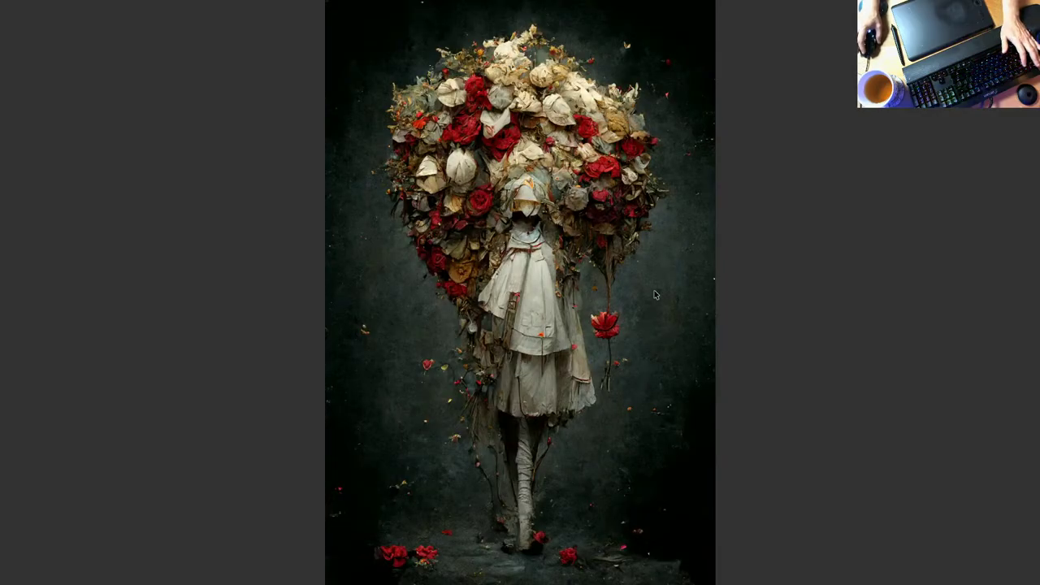
{"action": "key", "text": "space"}
{"action": "scroll", "coordinate": [573, 319], "scroll_direction": "down", "scroll_amount": 8}
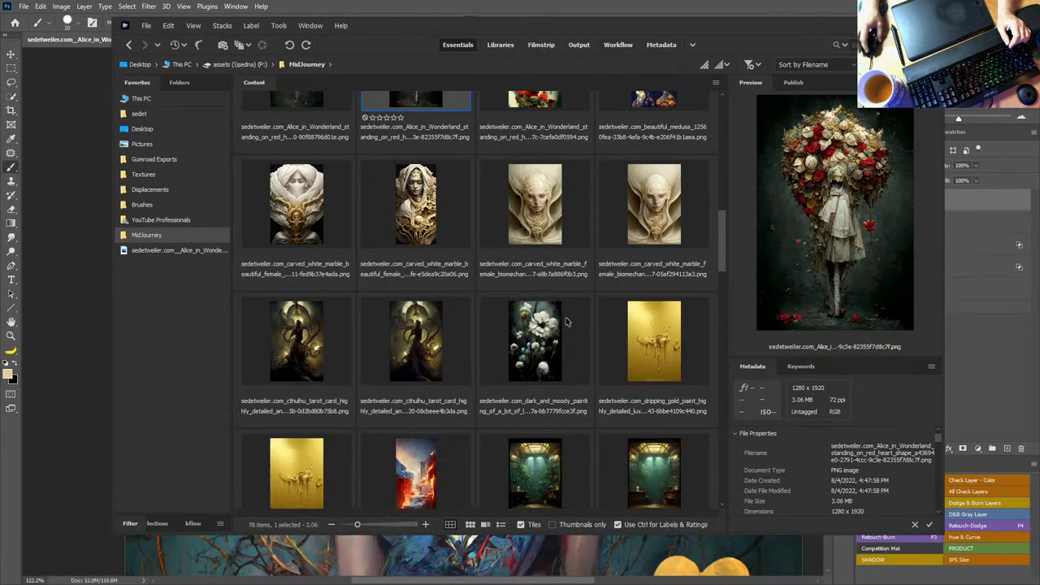
{"action": "scroll", "coordinate": [567, 320], "scroll_direction": "down", "scroll_amount": 6}
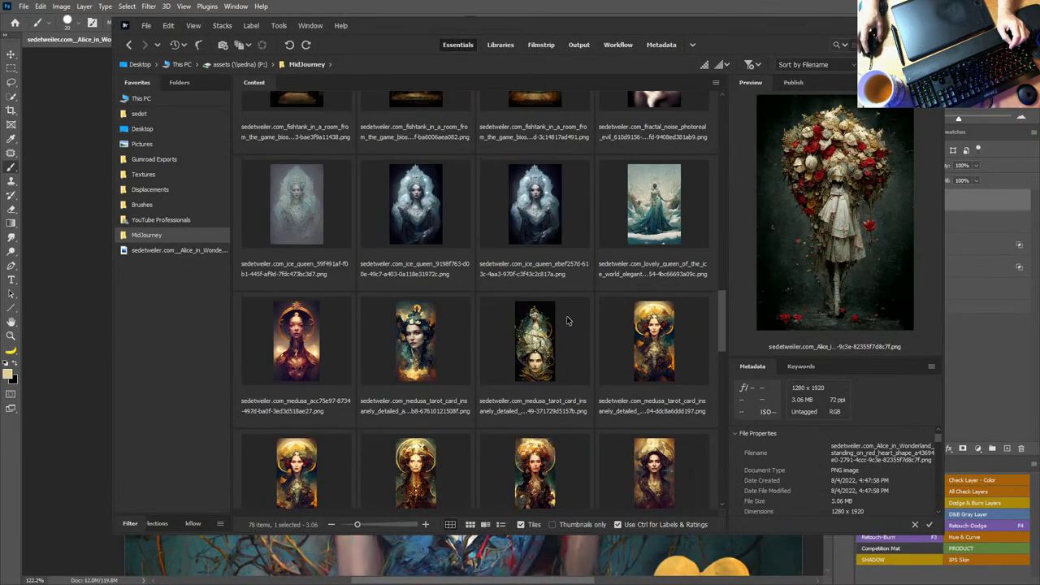
{"action": "scroll", "coordinate": [567, 320], "scroll_direction": "down", "scroll_amount": 9}
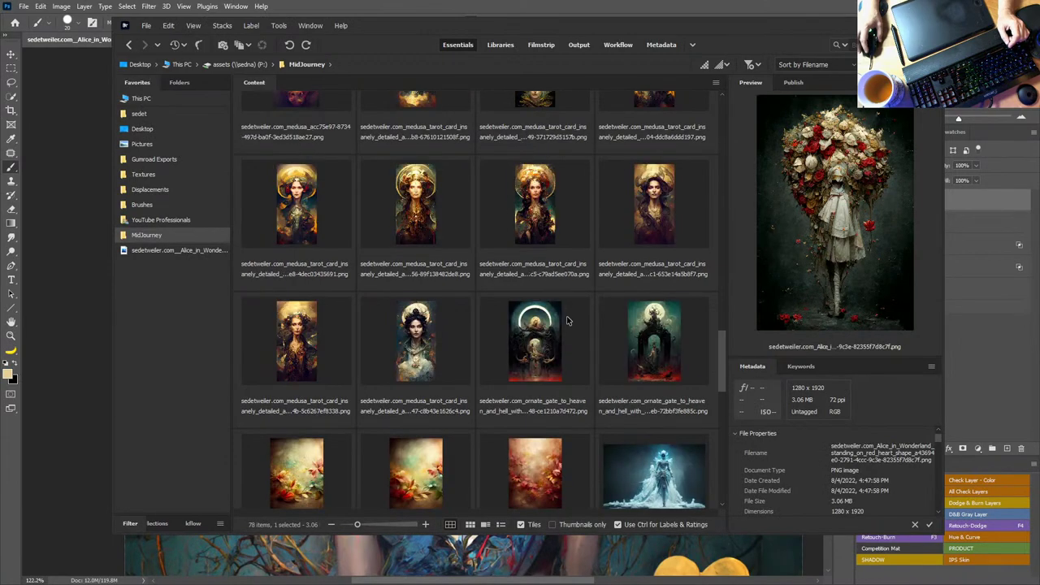
Step: Preview two Alice tarot card images with red flowers from the MidJourney folder at full screen
{"action": "left_click", "coordinate": [541, 463]}
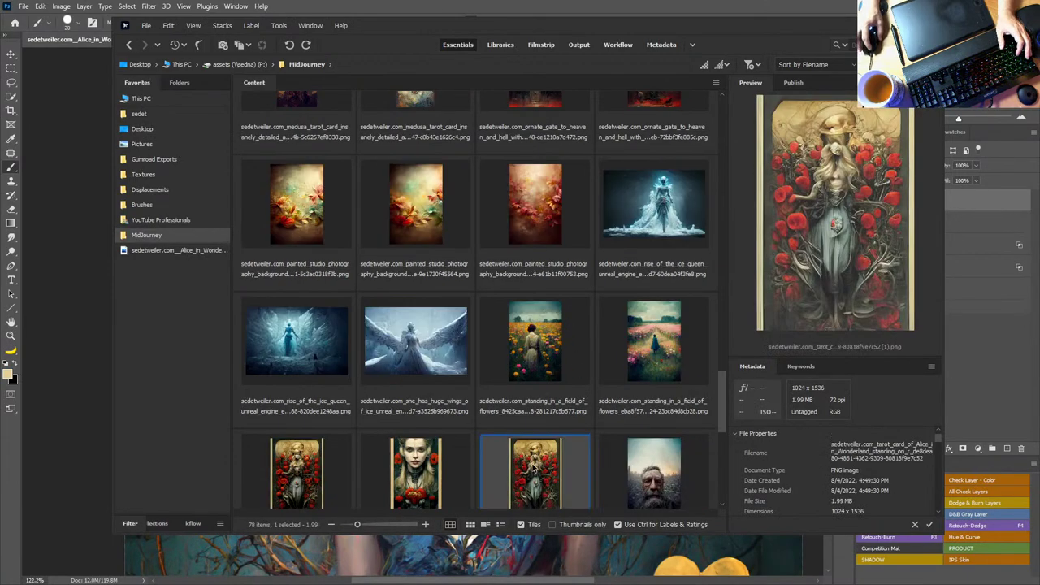
{"action": "key", "text": "space"}
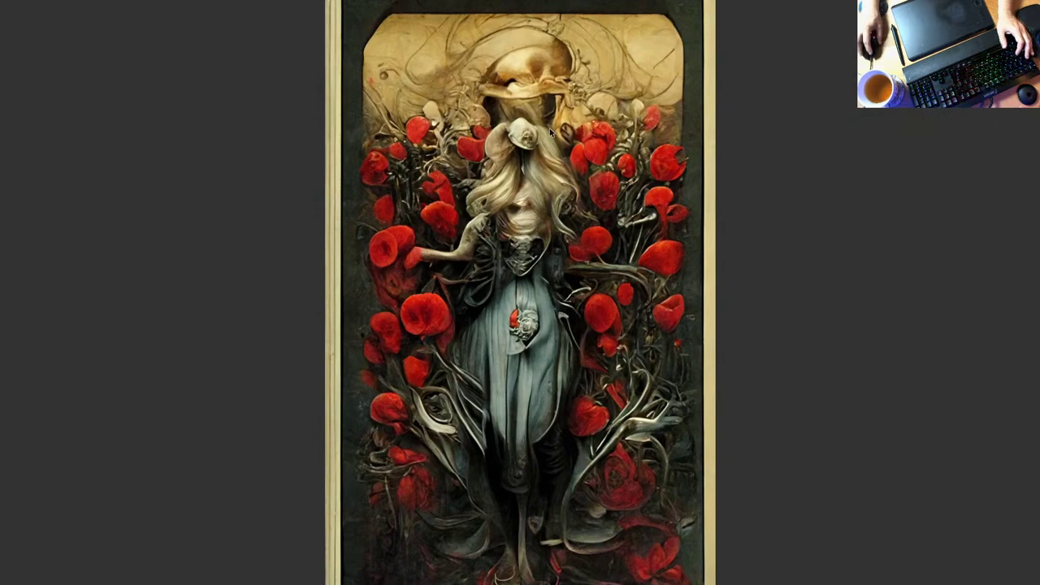
{"action": "key", "text": "space"}
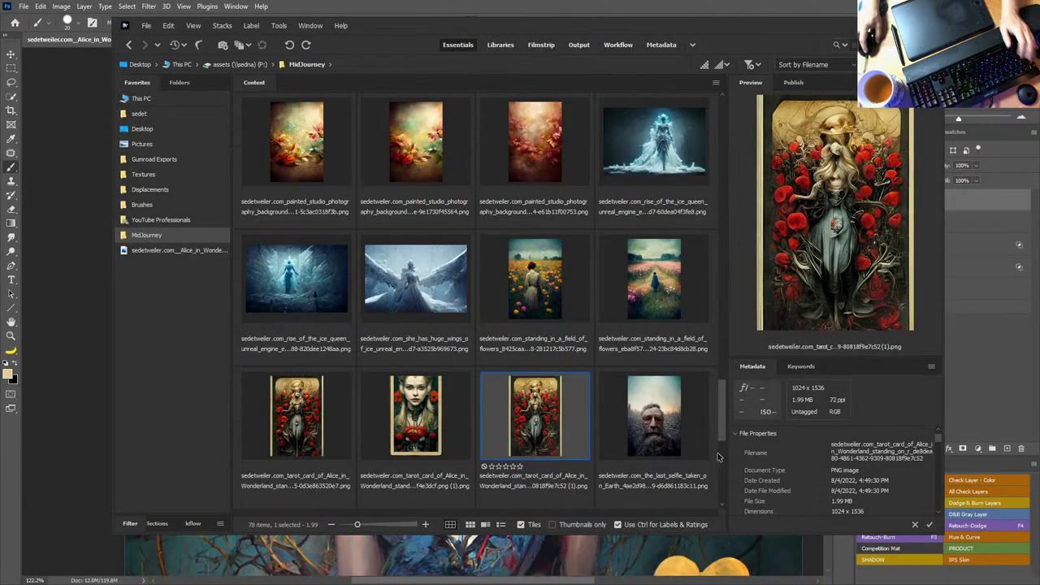
{"action": "left_click", "coordinate": [317, 414]}
{"action": "key", "text": "space"}
{"action": "key", "text": "space"}
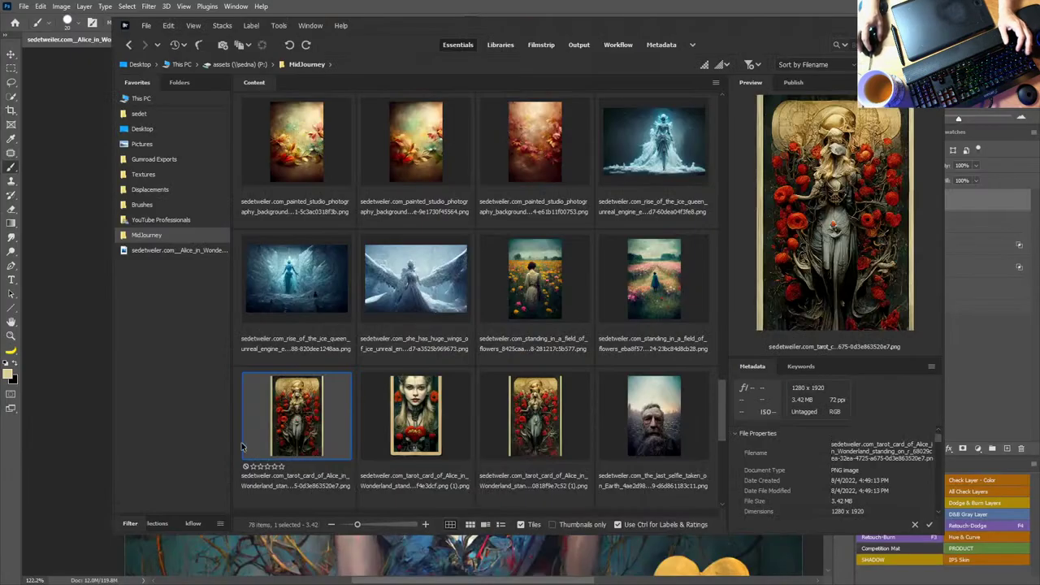
Step: Place the Alice tarot card image in the Photoshop artwork and copy a lassoed section of its blonde hair to a new layer
{"action": "left_click_drag", "start_coordinate": [308, 418], "coordinate": [218, 561]}
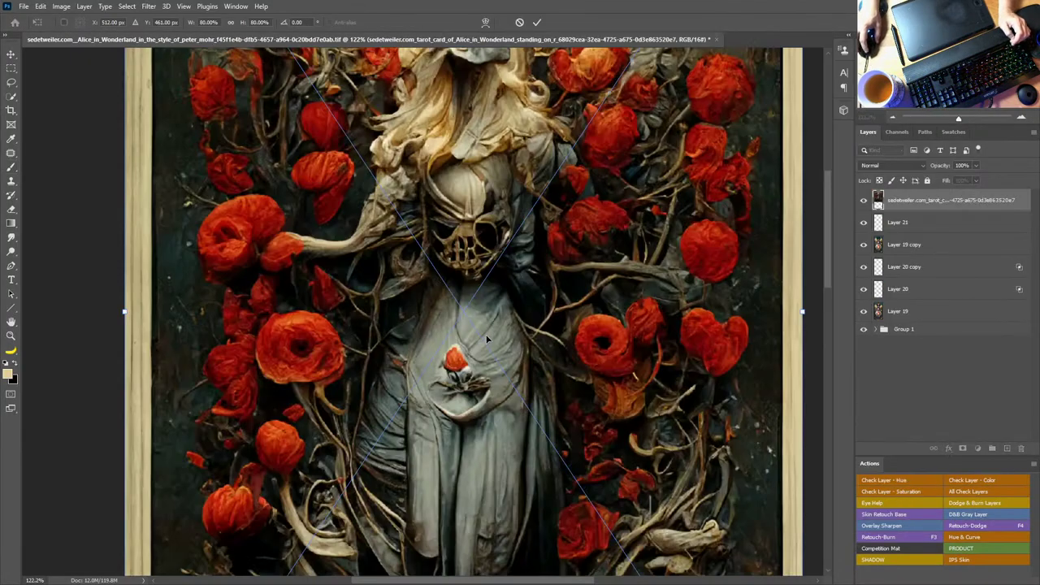
{"action": "key", "text": "Return"}
{"action": "mouse_move", "coordinate": [511, 200]}
{"action": "left_mouse_down"}
{"action": "mouse_move", "coordinate": [493, 406]}
{"action": "mouse_move", "coordinate": [533, 253]}
{"action": "left_mouse_up"}
{"action": "key", "text": "l"}
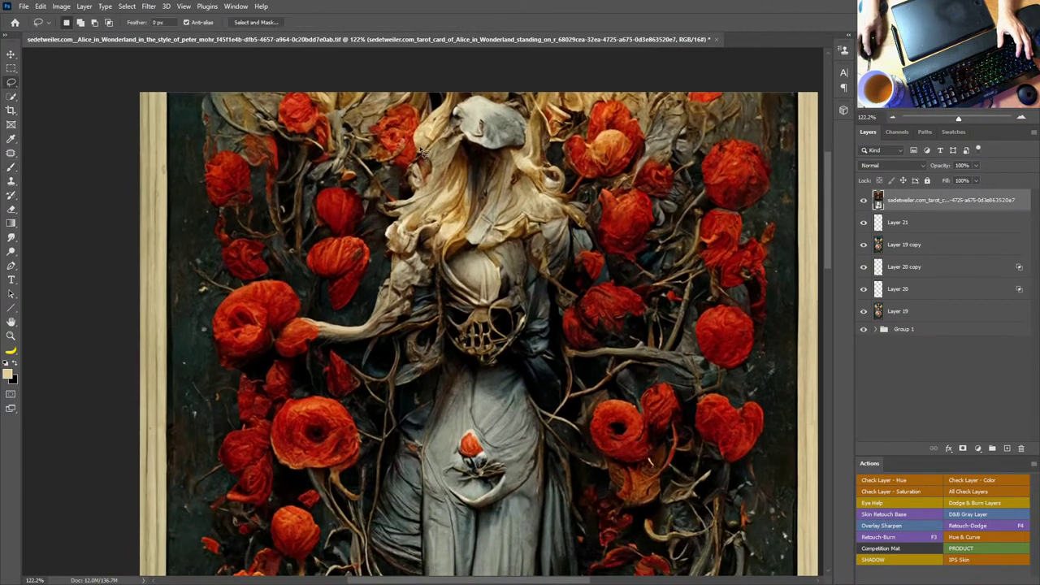
{"action": "mouse_move", "coordinate": [427, 110]}
{"action": "left_mouse_down"}
{"action": "mouse_move", "coordinate": [349, 202]}
{"action": "mouse_move", "coordinate": [492, 173]}
{"action": "mouse_move", "coordinate": [434, 108]}
{"action": "left_mouse_up"}
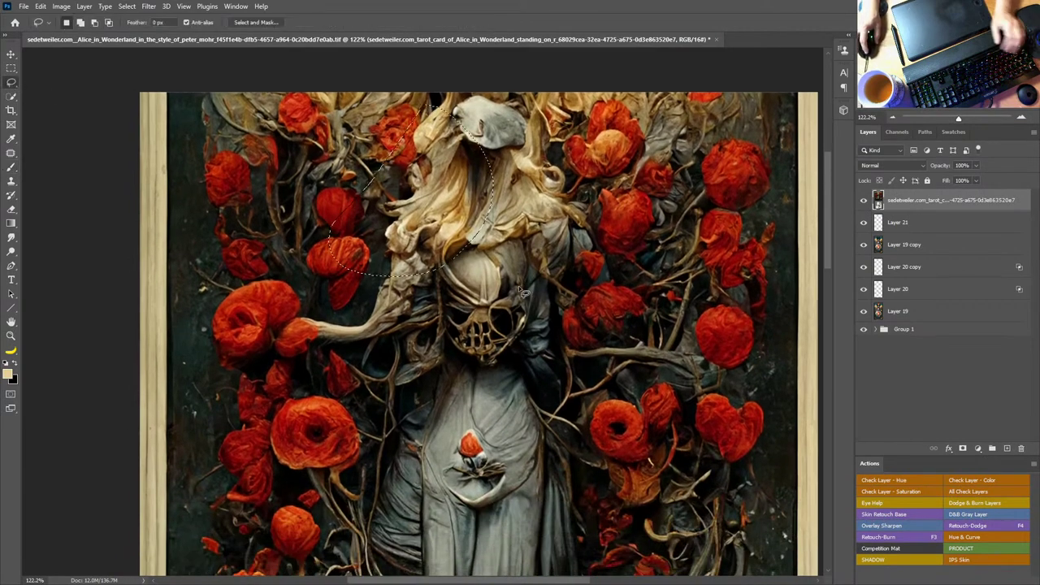
{"action": "key", "text": "ctrl+j"}
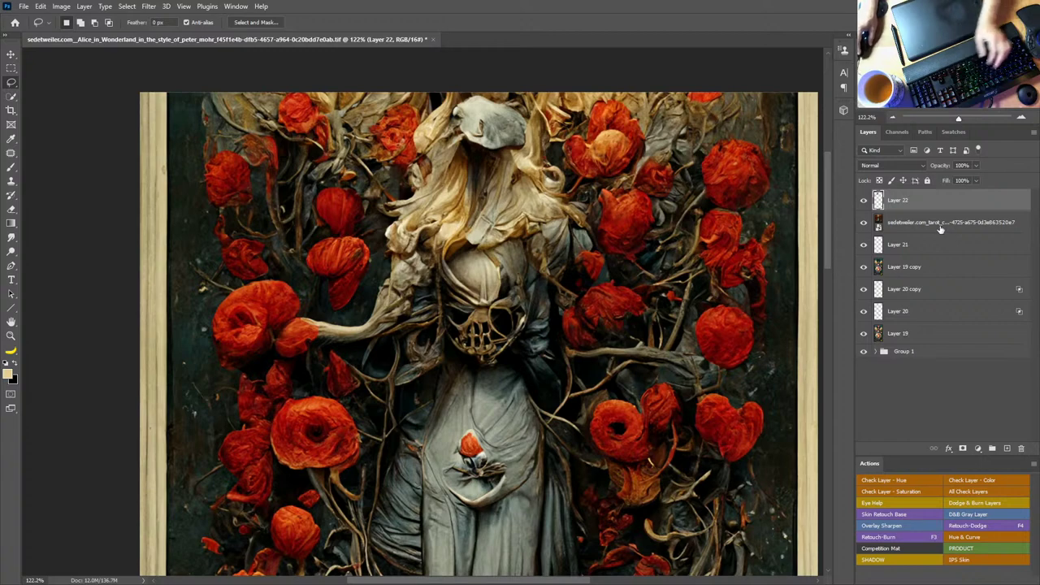
Step: Delete the placed tarot card layer and the painted hair layer, Layer 21
{"action": "mouse_move", "coordinate": [985, 222]}
{"action": "left_mouse_down"}
{"action": "mouse_move", "coordinate": [1004, 443]}
{"action": "mouse_move", "coordinate": [1020, 449]}
{"action": "left_mouse_up"}
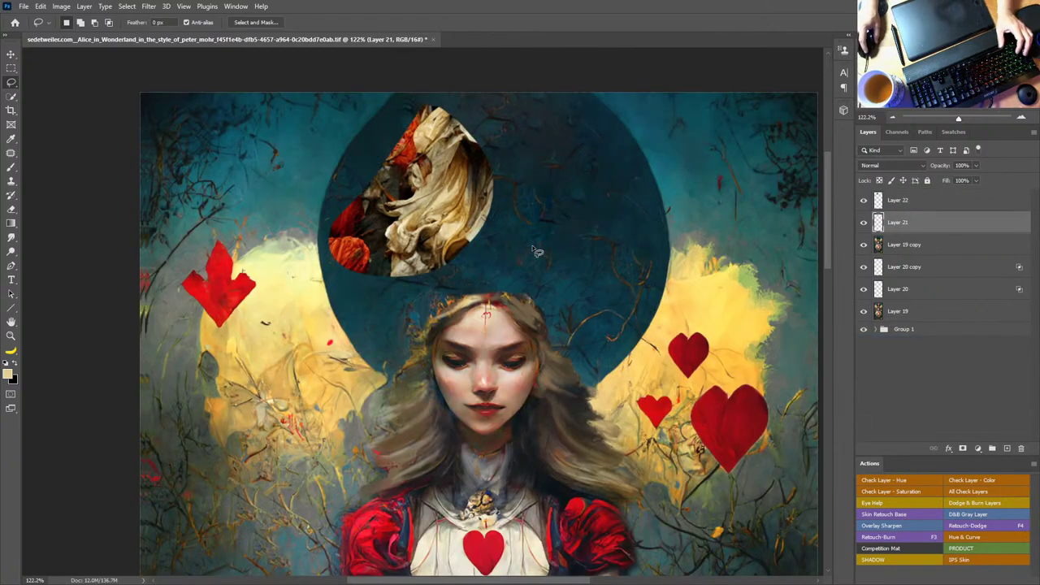
{"action": "key", "text": "v"}
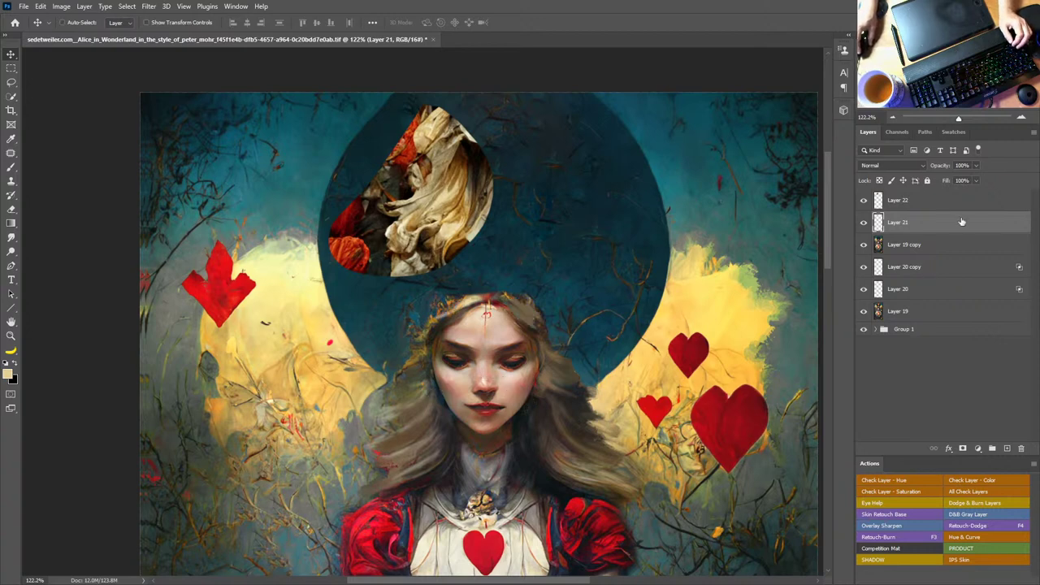
{"action": "left_click_drag", "start_coordinate": [961, 222], "coordinate": [1021, 448]}
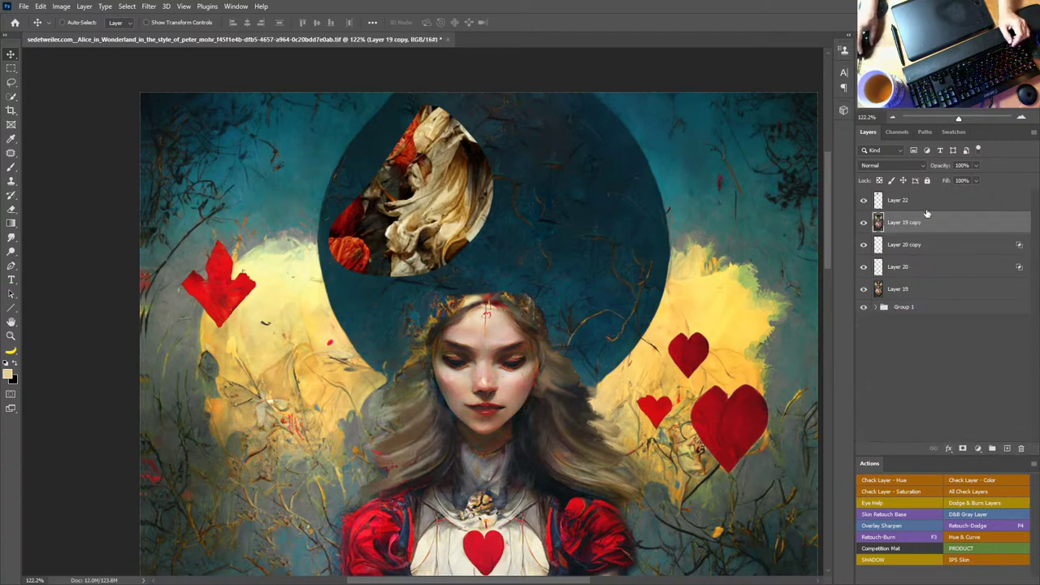
Step: Move the copied hair on Layer 22 beside the girl's face and transform it to fit over her hair on the image's left side
{"action": "left_click", "coordinate": [926, 201]}
{"action": "left_click_drag", "start_coordinate": [447, 185], "coordinate": [545, 388]}
{"action": "key", "text": "ctrl+t"}
{"action": "left_click_drag", "start_coordinate": [496, 339], "coordinate": [510, 309]}
{"action": "key", "text": "Return"}
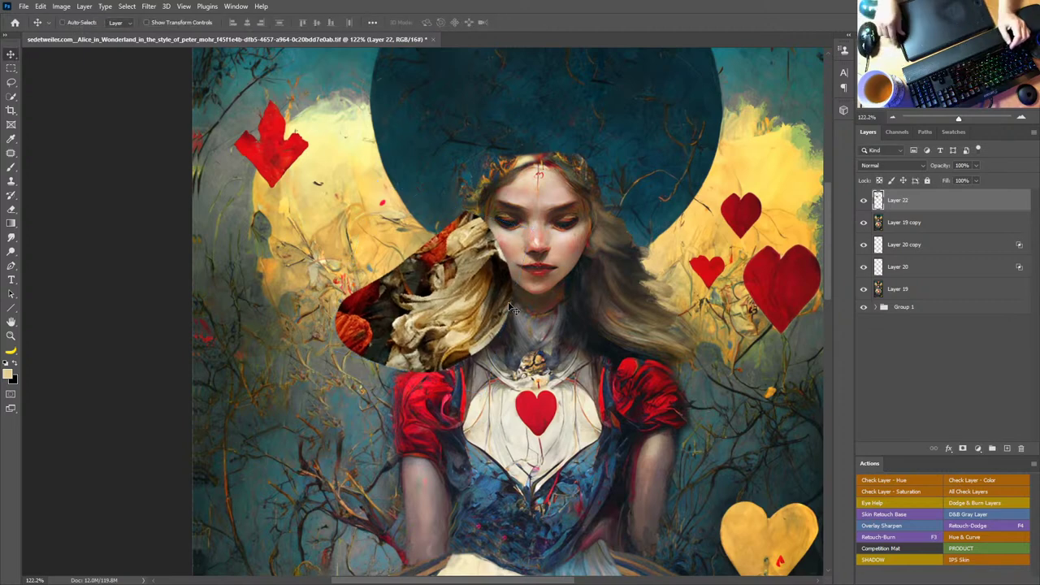
Step: Add a layer mask to Layer 22 and paint black to hide the red flowers, dark background and edges around the hair
{"action": "left_click", "coordinate": [963, 449]}
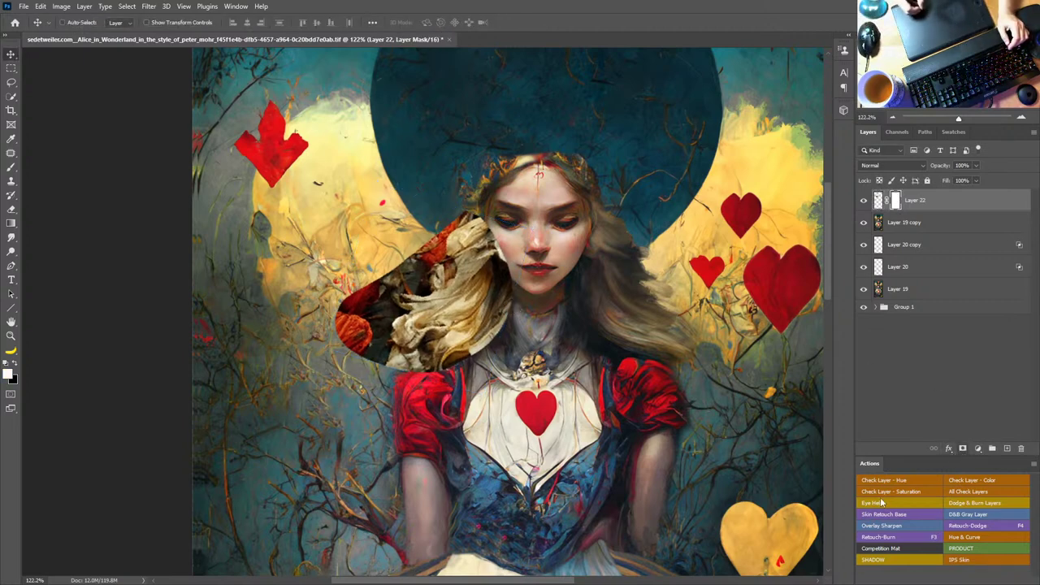
{"action": "key", "text": "b"}
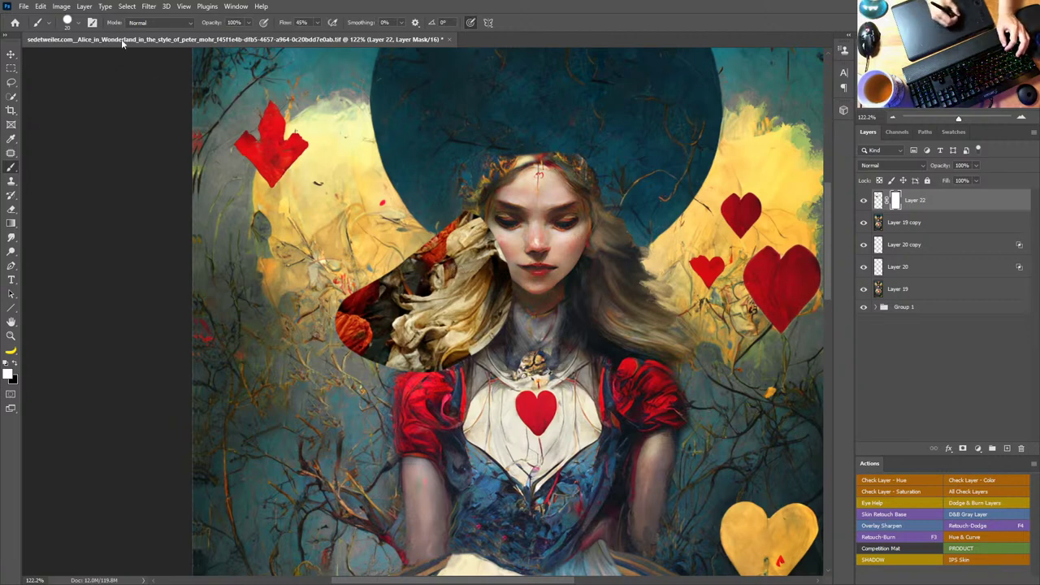
{"action": "key", "text": "x"}
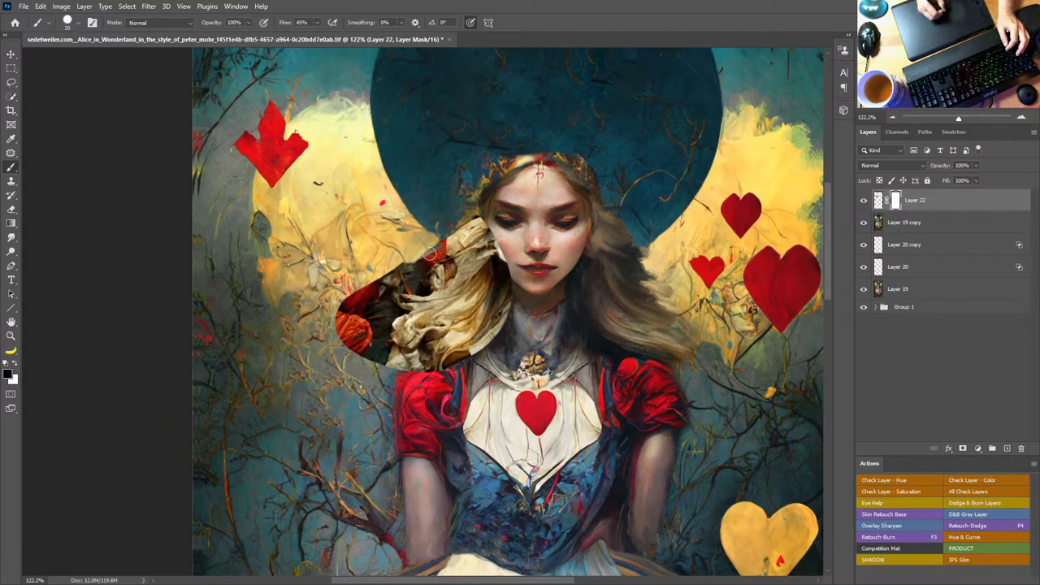
{"action": "mouse_move", "coordinate": [429, 254]}
{"action": "left_mouse_down"}
{"action": "mouse_move", "coordinate": [424, 285]}
{"action": "mouse_move", "coordinate": [448, 280]}
{"action": "mouse_move", "coordinate": [436, 257]}
{"action": "mouse_move", "coordinate": [446, 246]}
{"action": "mouse_move", "coordinate": [418, 259]}
{"action": "mouse_move", "coordinate": [433, 267]}
{"action": "mouse_move", "coordinate": [399, 295]}
{"action": "mouse_move", "coordinate": [432, 290]}
{"action": "mouse_move", "coordinate": [382, 295]}
{"action": "mouse_move", "coordinate": [417, 262]}
{"action": "mouse_move", "coordinate": [376, 307]}
{"action": "left_mouse_up"}
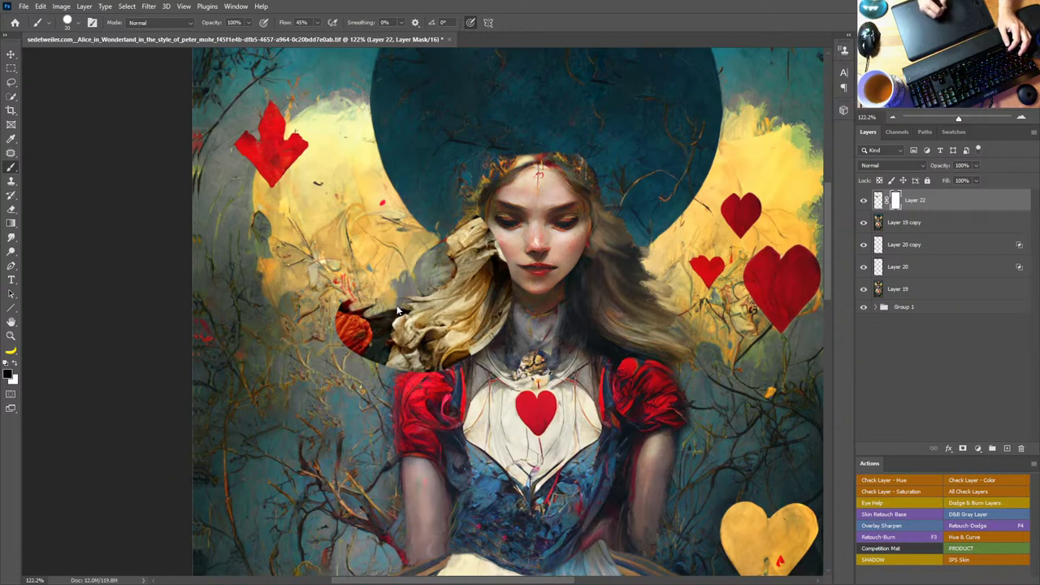
{"action": "mouse_move", "coordinate": [400, 314]}
{"action": "left_mouse_down"}
{"action": "mouse_move", "coordinate": [376, 333]}
{"action": "mouse_move", "coordinate": [389, 335]}
{"action": "mouse_move", "coordinate": [379, 346]}
{"action": "mouse_move", "coordinate": [396, 348]}
{"action": "mouse_move", "coordinate": [364, 362]}
{"action": "left_mouse_up"}
{"action": "left_click_drag", "start_coordinate": [398, 313], "coordinate": [315, 339]}
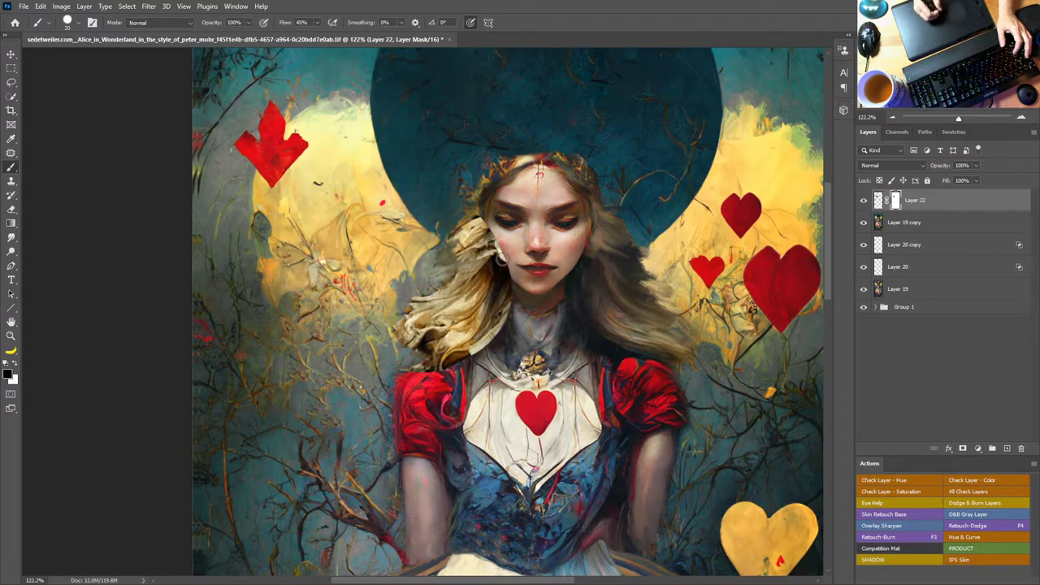
{"action": "left_click_drag", "start_coordinate": [502, 258], "coordinate": [448, 329]}
{"action": "left_click_drag", "start_coordinate": [388, 391], "coordinate": [425, 336]}
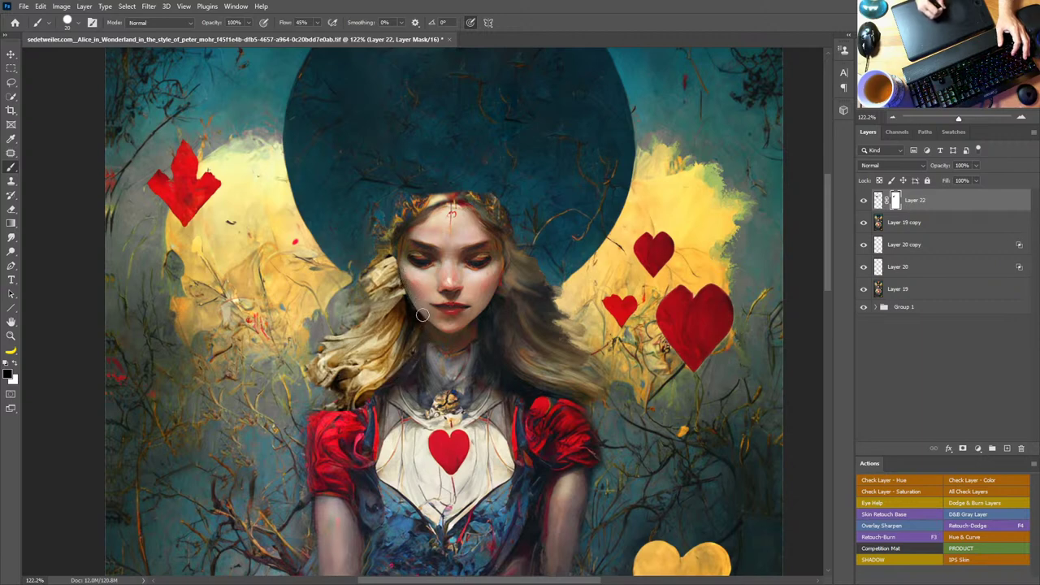
Step: Duplicate Layer 22 and move the copy up to extend the wavy hair beside the upper face
{"action": "key", "text": "x"}
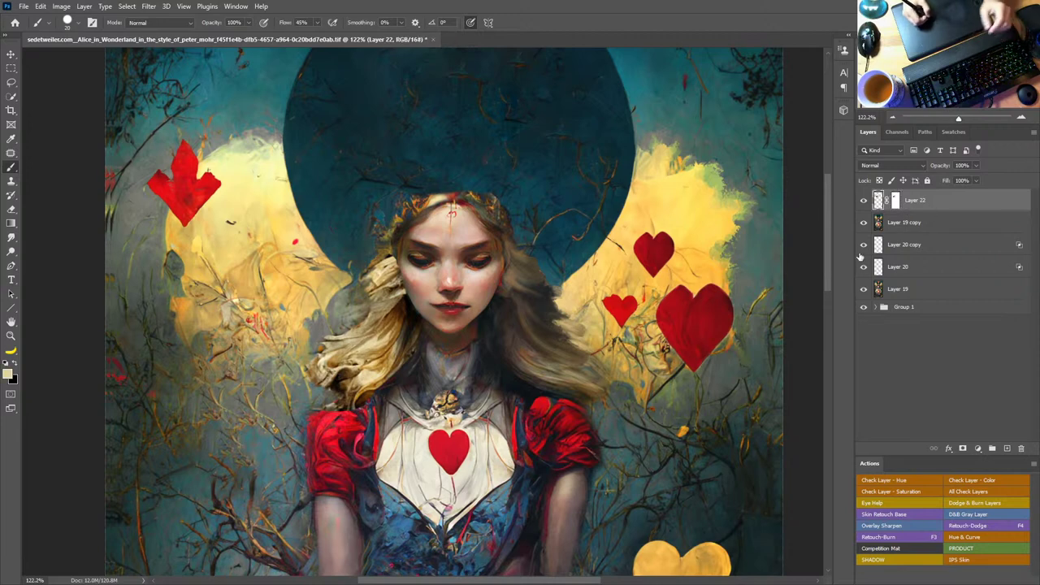
{"action": "key", "text": "ctrl+j"}
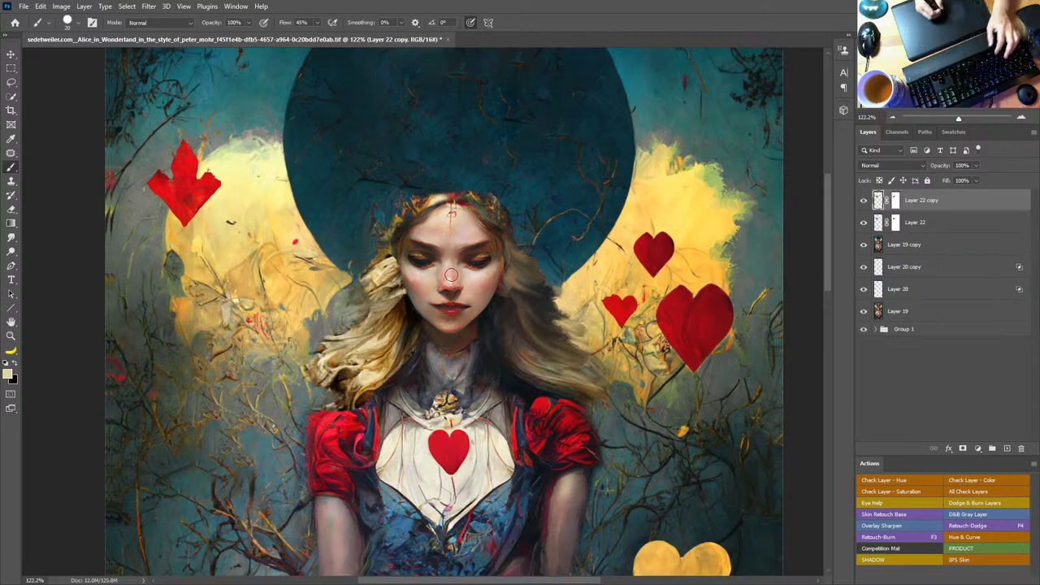
{"action": "key", "text": "v"}
{"action": "mouse_move", "coordinate": [405, 315]}
{"action": "left_mouse_down"}
{"action": "mouse_move", "coordinate": [387, 243]}
{"action": "mouse_move", "coordinate": [403, 231]}
{"action": "left_mouse_up"}
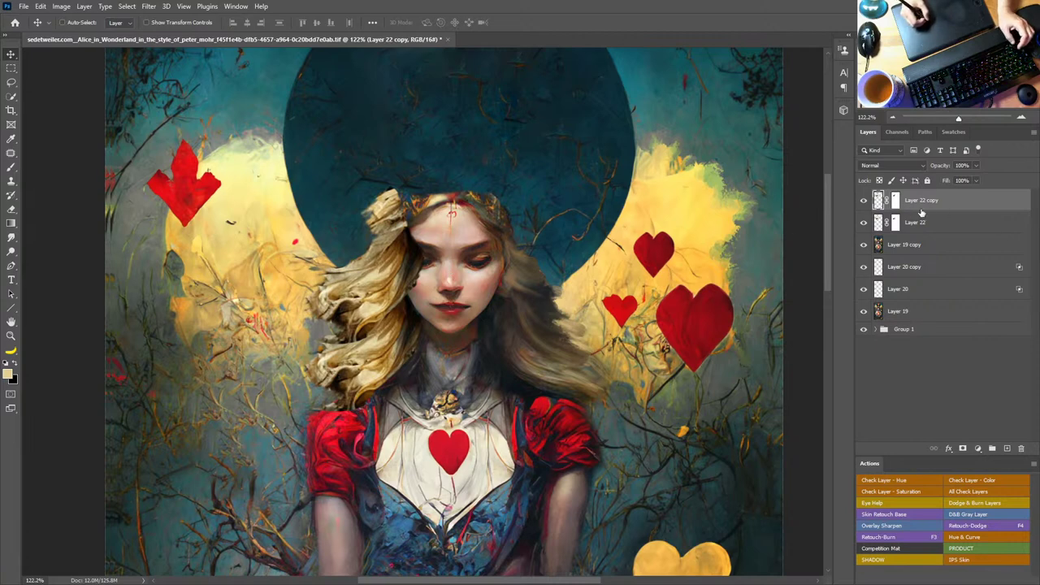
Step: Paint black on the Layer 22 copy mask to hide the hair overlapping the girl's eye and cheek
{"action": "left_click", "coordinate": [894, 200]}
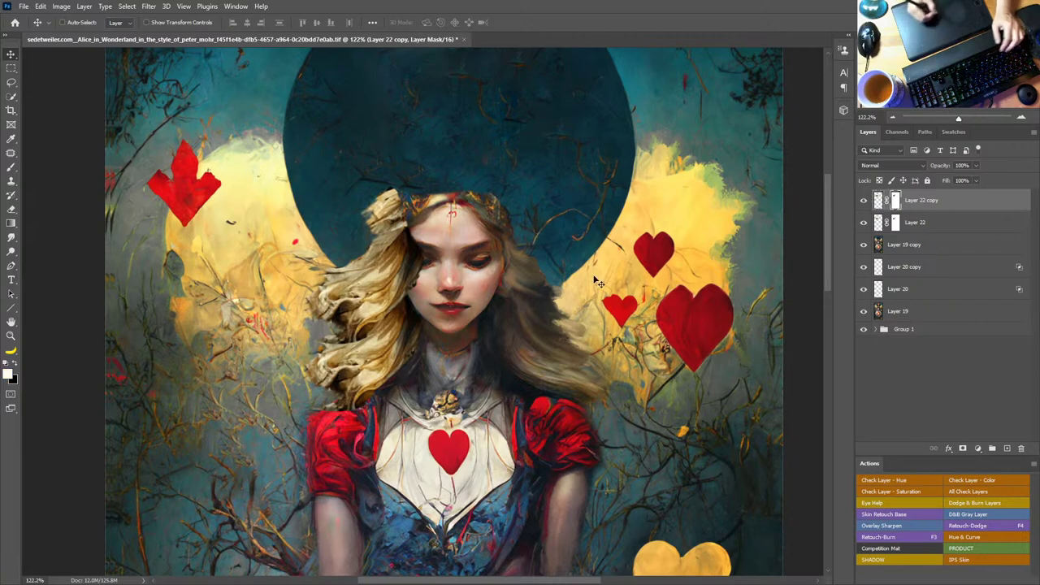
{"action": "key", "text": "b"}
{"action": "mouse_move", "coordinate": [422, 251]}
{"action": "left_mouse_down"}
{"action": "mouse_move", "coordinate": [429, 269]}
{"action": "mouse_move", "coordinate": [422, 252]}
{"action": "mouse_move", "coordinate": [403, 260]}
{"action": "mouse_move", "coordinate": [413, 300]}
{"action": "left_mouse_up"}
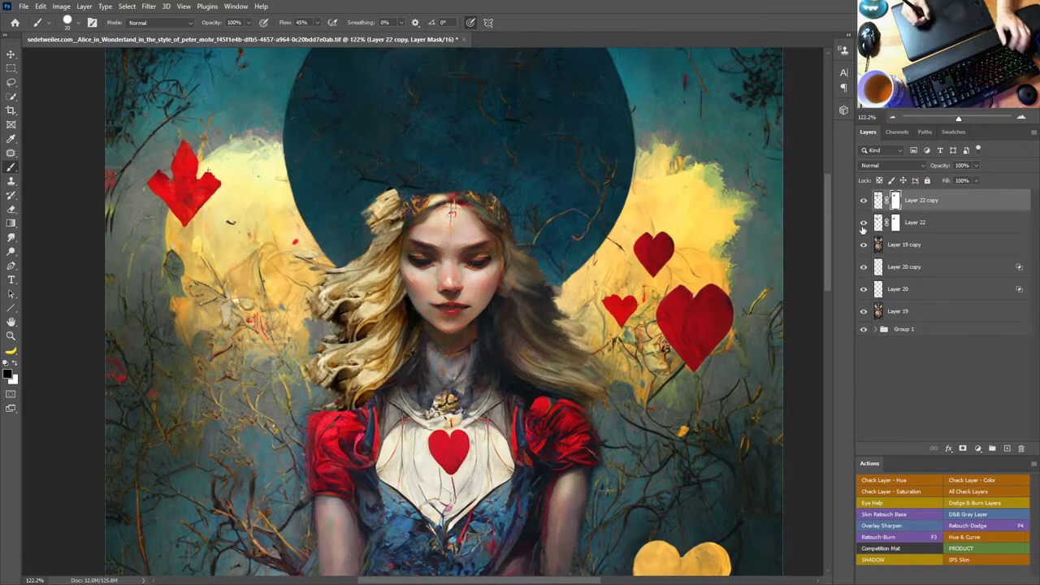
{"action": "double_click", "coordinate": [884, 203]}
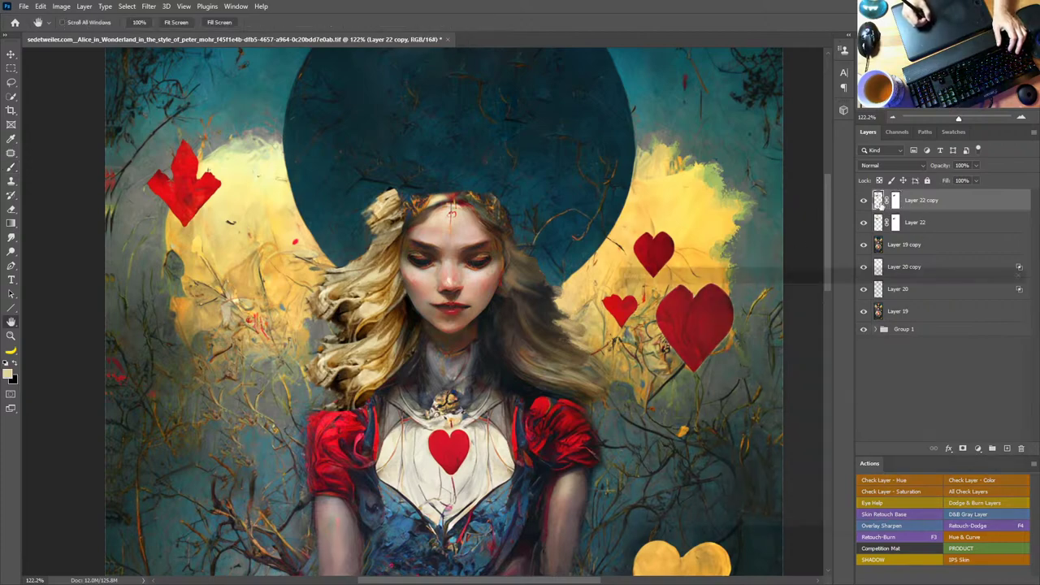
{"action": "left_click", "coordinate": [985, 313]}
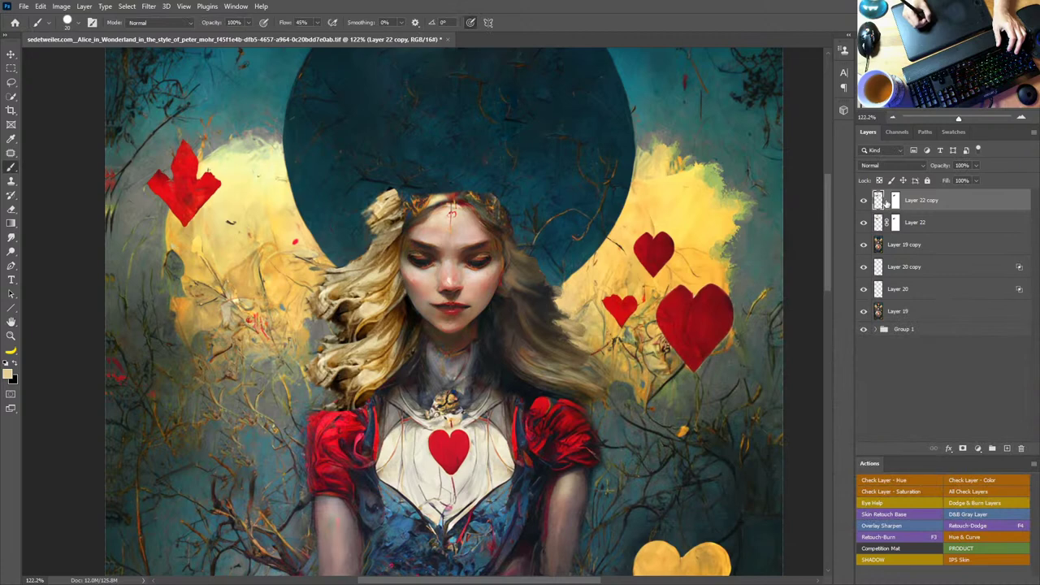
{"action": "key", "text": "ctrl+t"}
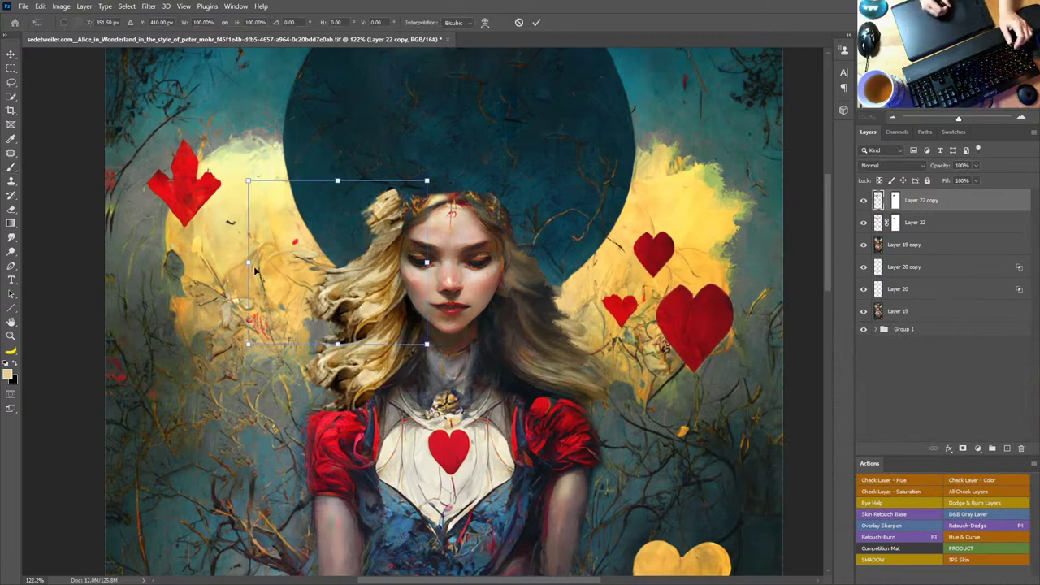
{"action": "left_click_drag", "start_coordinate": [254, 268], "coordinate": [232, 262]}
{"action": "right_click", "coordinate": [341, 284]}
{"action": "left_click", "coordinate": [382, 272]}
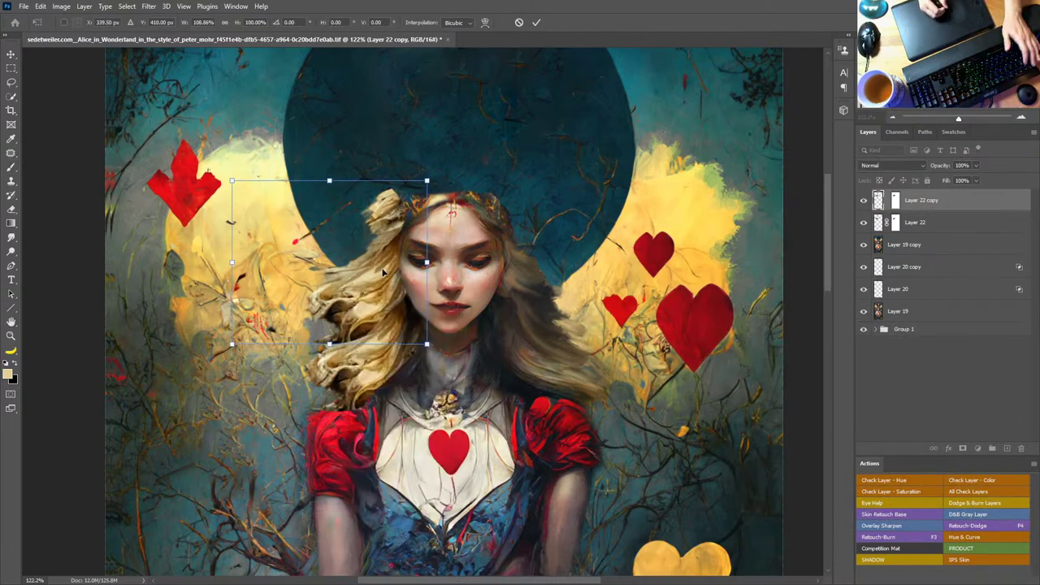
{"action": "key", "text": "Return"}
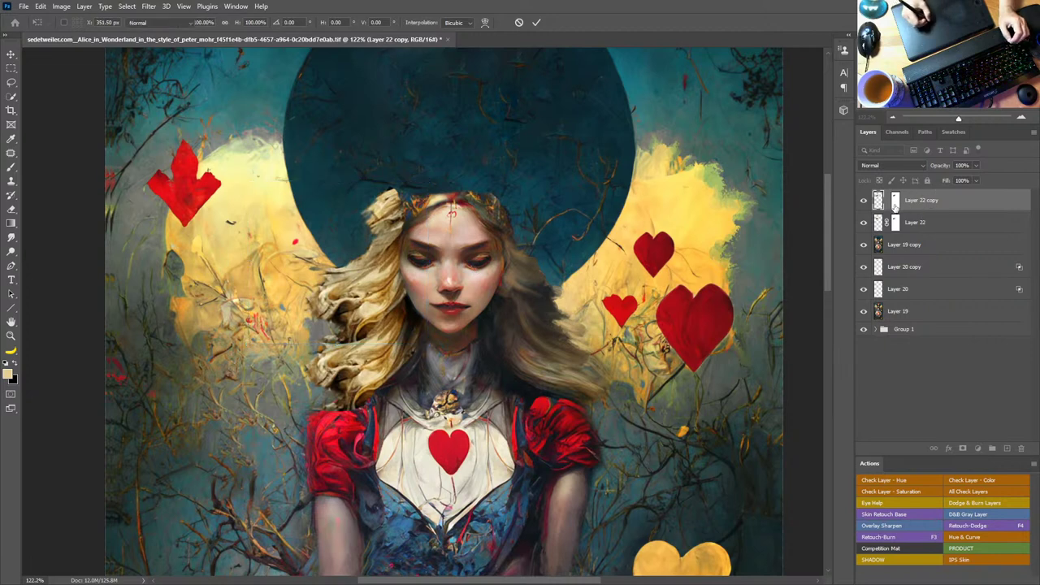
Step: Apply the Layer 22 copy mask and distort the hair by pulling its lower outer corner outward and down
{"action": "right_click", "coordinate": [896, 204]}
{"action": "left_click", "coordinate": [935, 222]}
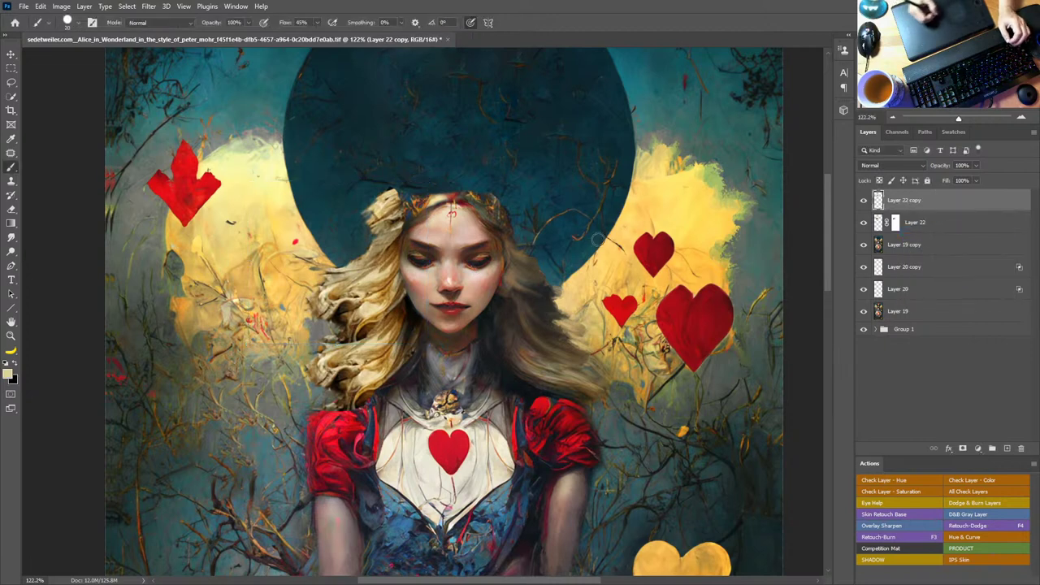
{"action": "key", "text": "ctrl+t"}
{"action": "right_click", "coordinate": [383, 284]}
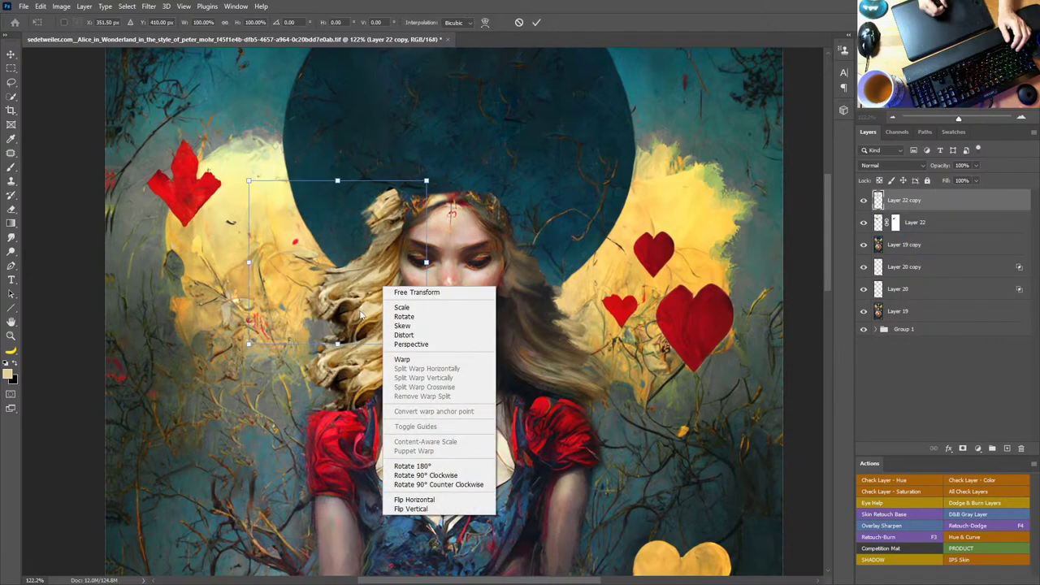
{"action": "left_click", "coordinate": [406, 334]}
{"action": "left_click_drag", "start_coordinate": [248, 345], "coordinate": [210, 378]}
{"action": "key", "text": "Return"}
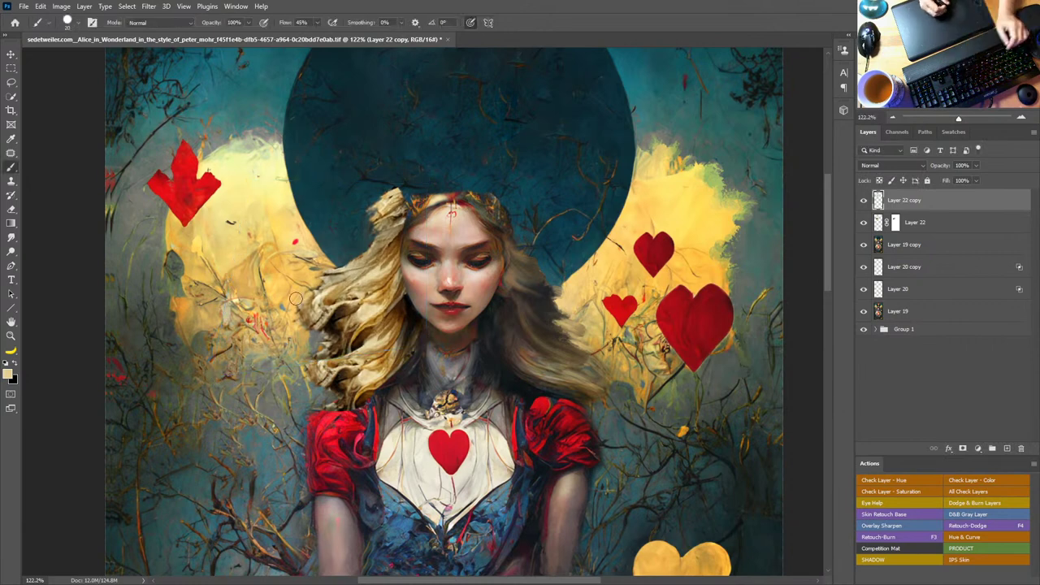
Step: Add a layer mask to Layer 22 copy and merge it with Layer 22 into a single hair layer
{"action": "left_click", "coordinate": [963, 448]}
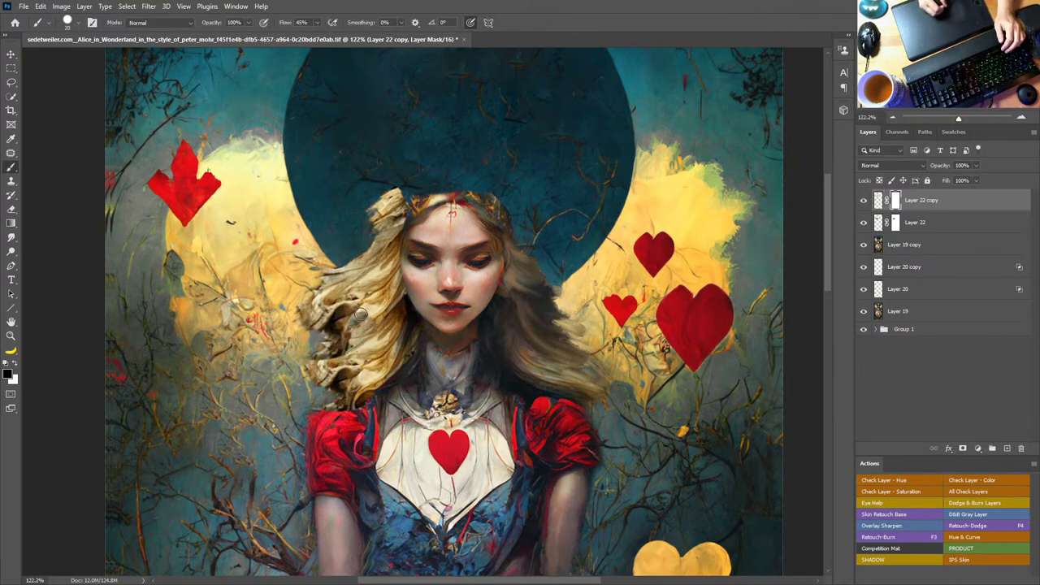
{"action": "key", "text": "c"}
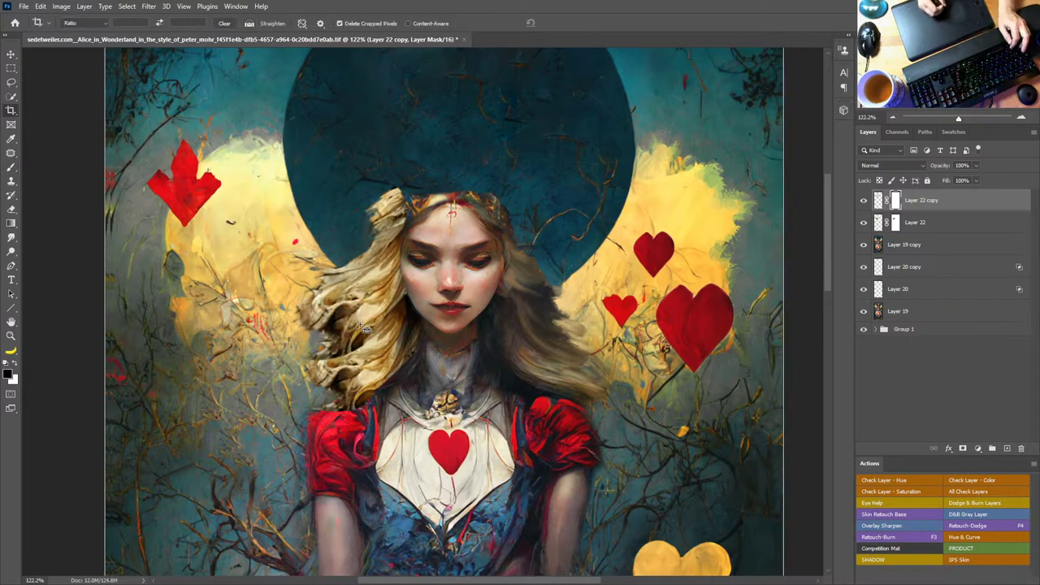
{"action": "key", "text": "b"}
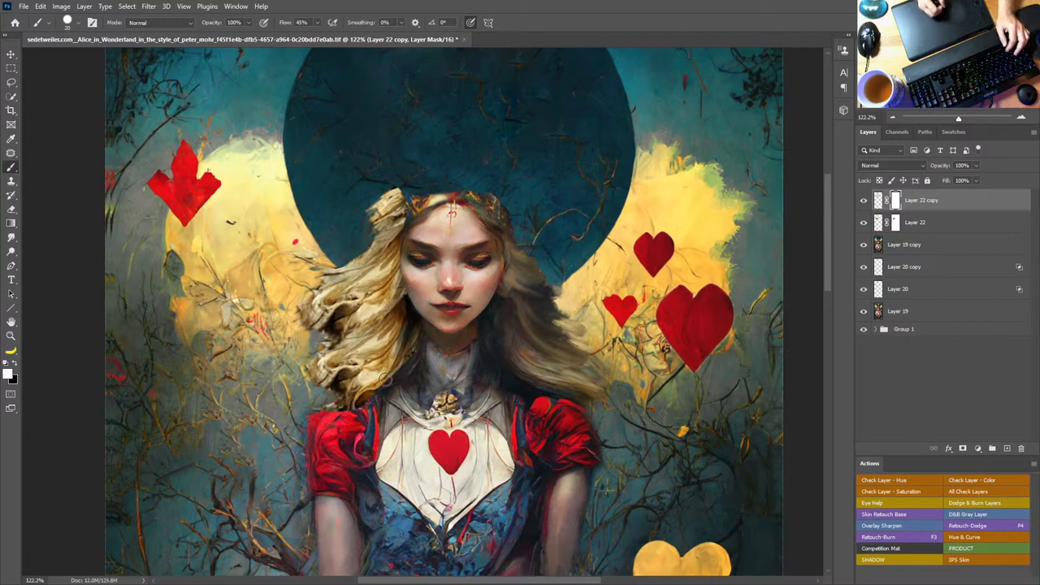
{"action": "left_click", "coordinate": [934, 224], "text": "shift"}
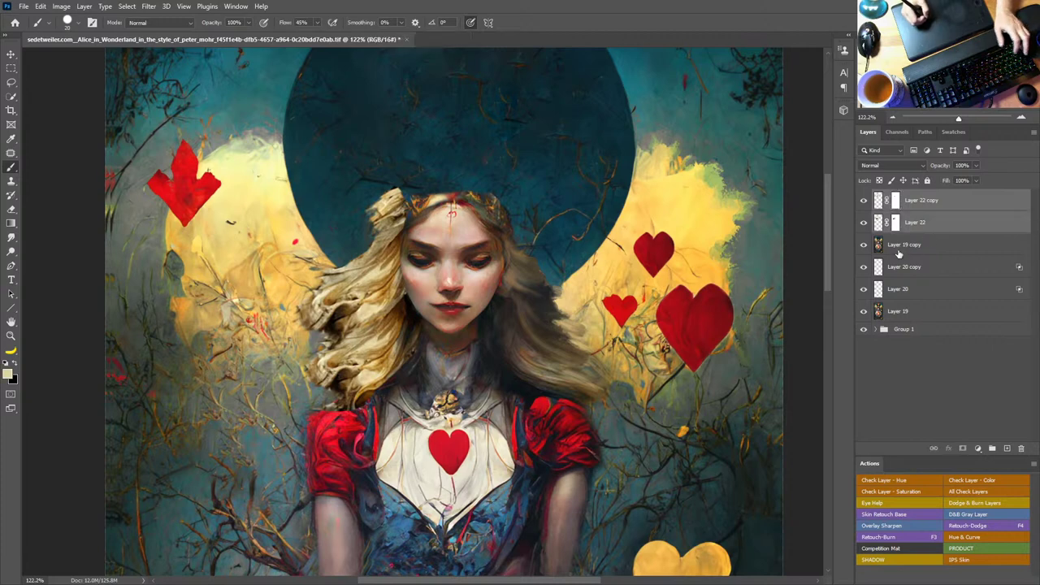
{"action": "key", "text": "ctrl+e"}
{"action": "key", "text": "ctrl+t"}
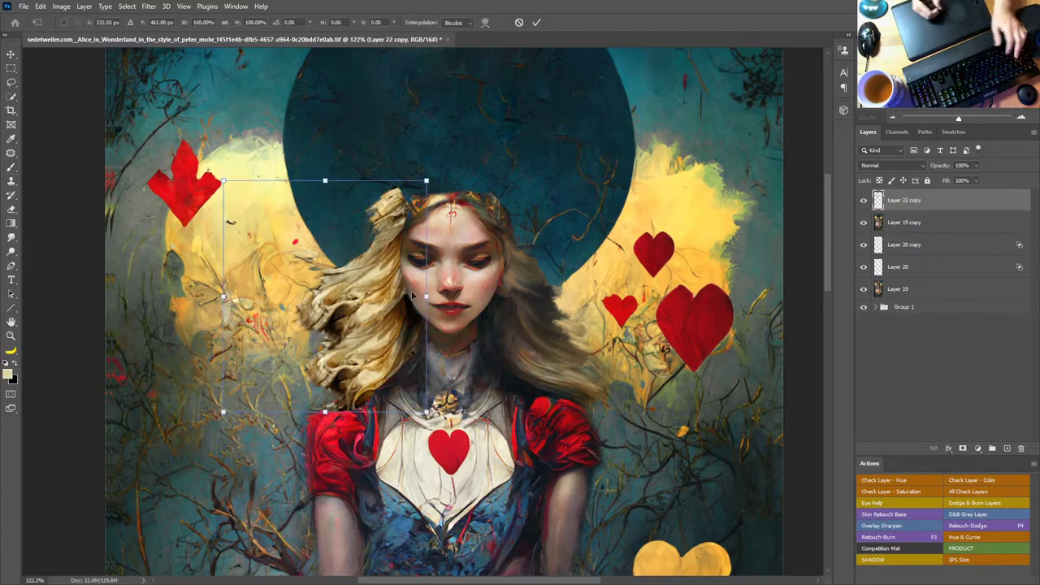
{"action": "right_click", "coordinate": [347, 300]}
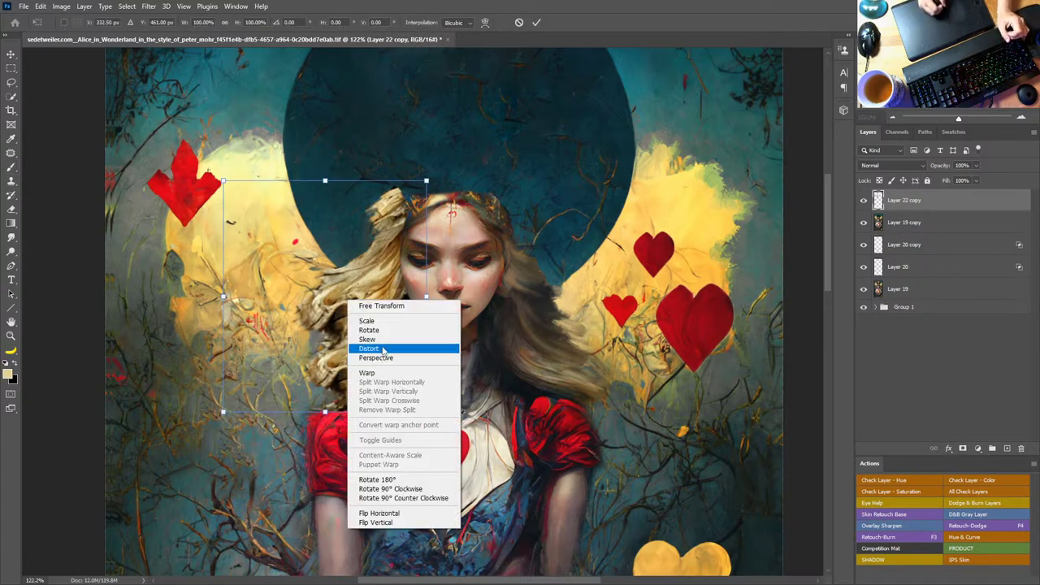
{"action": "left_click", "coordinate": [379, 513]}
{"action": "left_click_drag", "start_coordinate": [289, 301], "coordinate": [490, 373]}
{"action": "key", "text": "ctrl+z"}
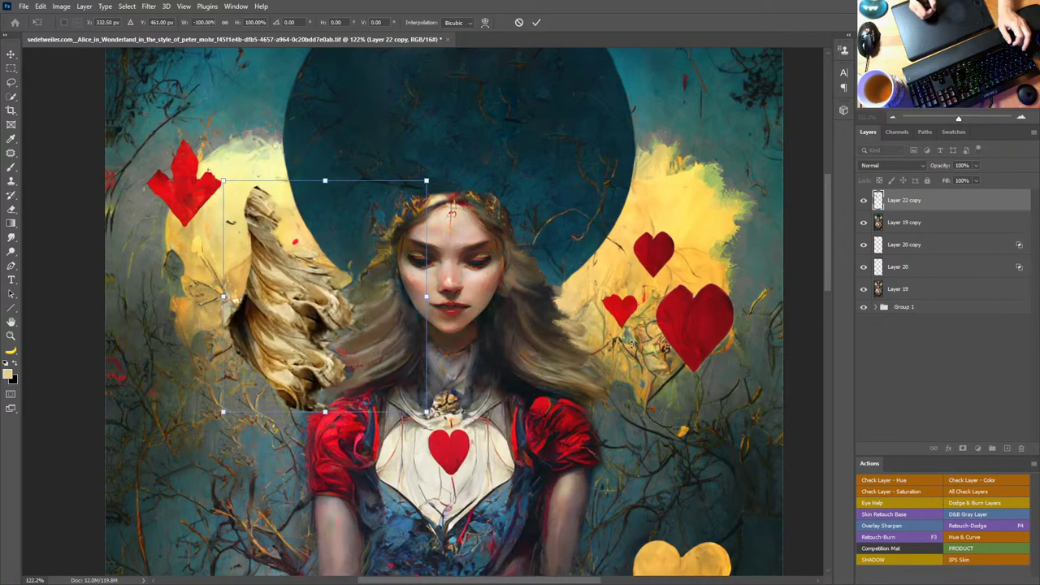
{"action": "key", "text": "Escape"}
{"action": "key", "text": "b"}
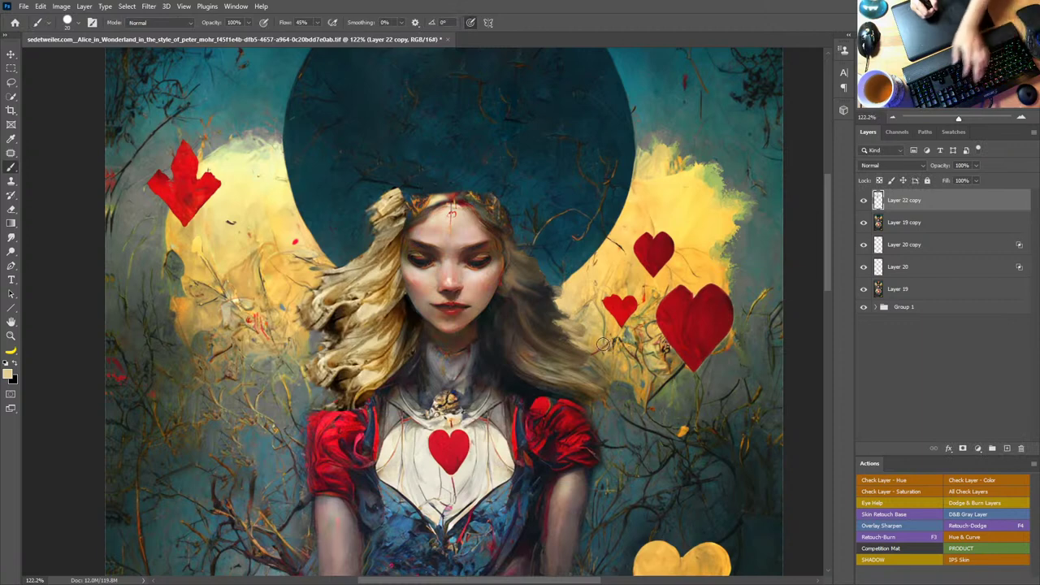
Step: Duplicate the merged hair layer and place the horizontally flipped copy over the hair on the opposite side of the girl's face
{"action": "key", "text": "ctrl+j"}
{"action": "key", "text": "ctrl+t"}
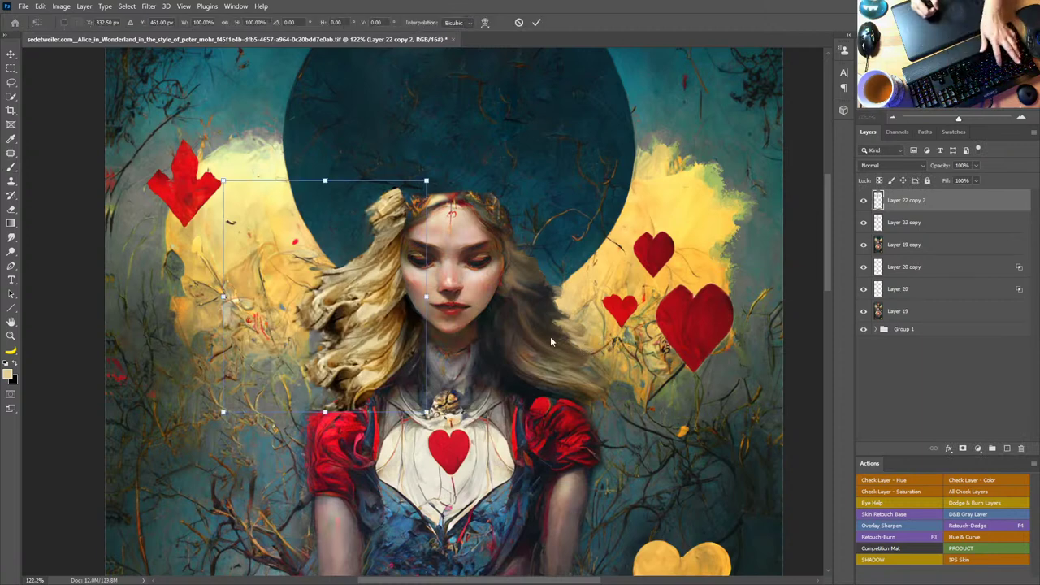
{"action": "right_click", "coordinate": [334, 320]}
{"action": "left_click", "coordinate": [388, 532]}
{"action": "key", "text": "Return"}
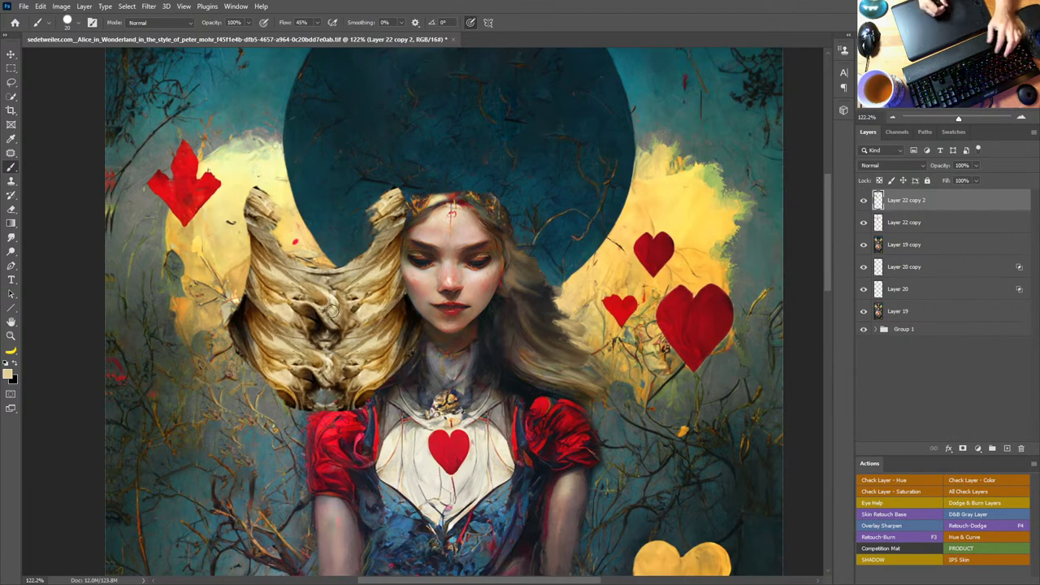
{"action": "key", "text": "v"}
{"action": "mouse_move", "coordinate": [250, 324]}
{"action": "left_mouse_down"}
{"action": "mouse_move", "coordinate": [590, 323]}
{"action": "mouse_move", "coordinate": [557, 324]}
{"action": "left_mouse_up"}
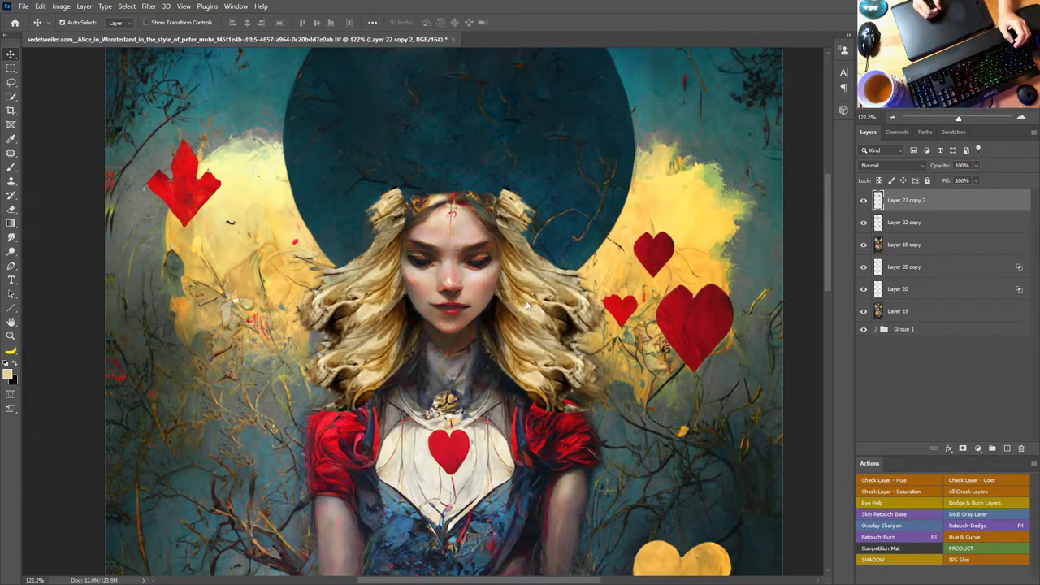
Step: Liquify Layer 22 copy 2, pushing the outer waves of the mirrored hair outward for more volume
{"action": "key", "text": "ctrl+shift+x"}
{"action": "mouse_move", "coordinate": [469, 197]}
{"action": "left_mouse_down"}
{"action": "mouse_move", "coordinate": [512, 201]}
{"action": "mouse_move", "coordinate": [495, 184]}
{"action": "mouse_move", "coordinate": [502, 201]}
{"action": "left_mouse_up"}
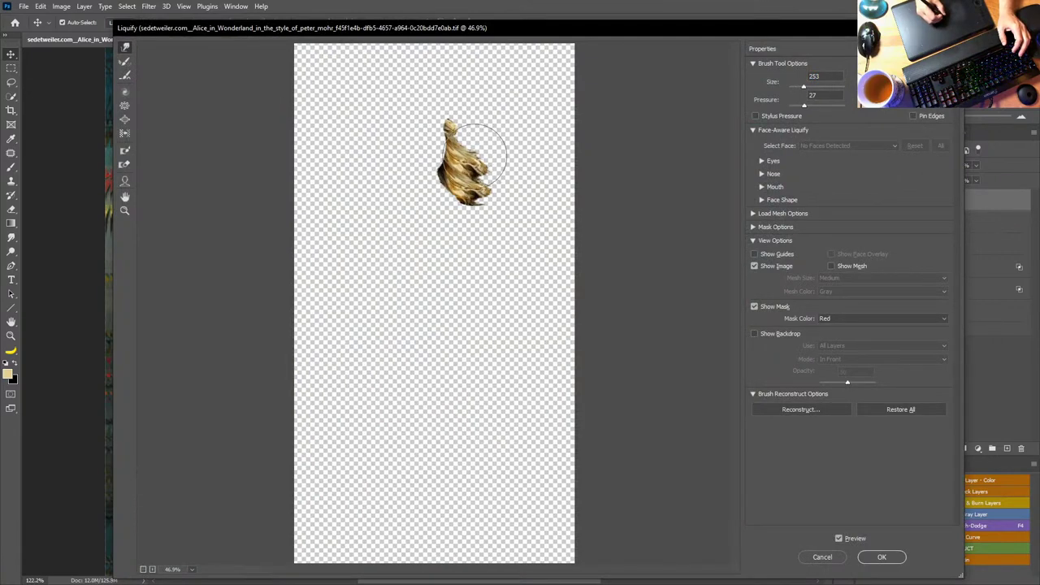
{"action": "mouse_move", "coordinate": [475, 155]}
{"action": "left_mouse_down"}
{"action": "mouse_move", "coordinate": [495, 174]}
{"action": "mouse_move", "coordinate": [473, 210]}
{"action": "left_mouse_up"}
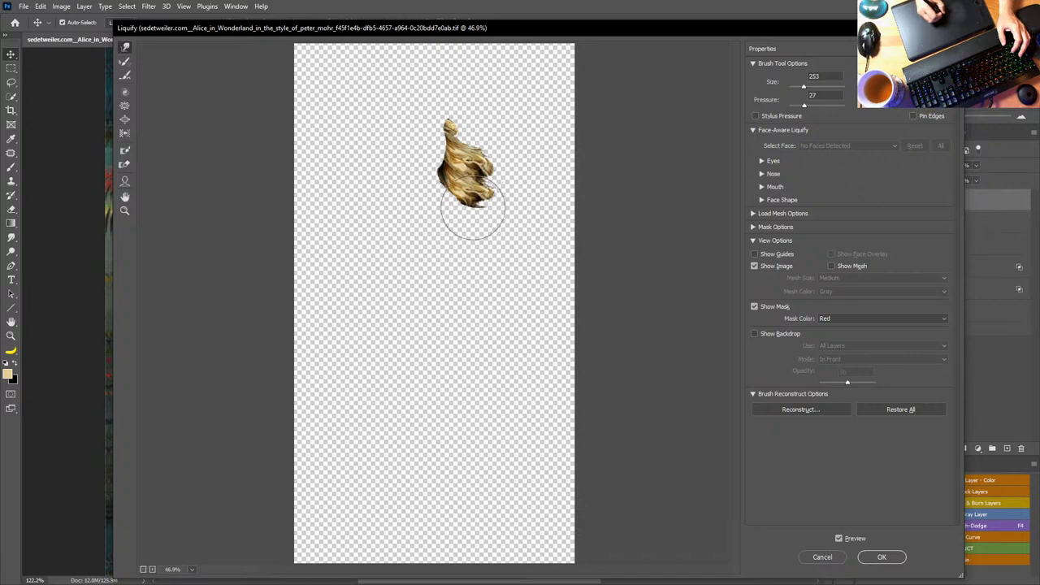
{"action": "left_click", "coordinate": [880, 557]}
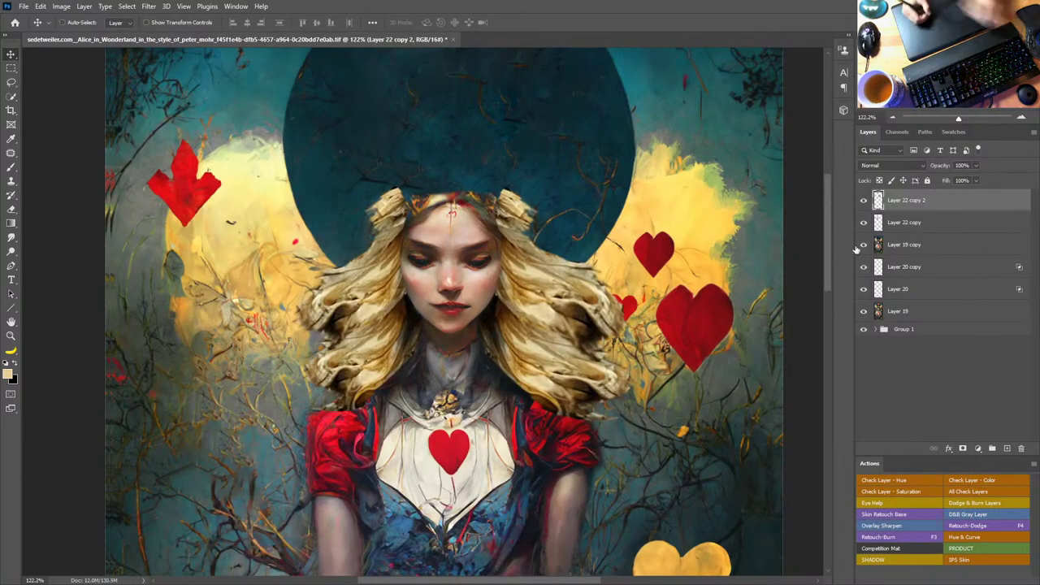
Step: Liquify the original hair on Layer 22 copy, pushing its outer waves outward to match the mirrored side
{"action": "key", "text": "alt+bracketleft"}
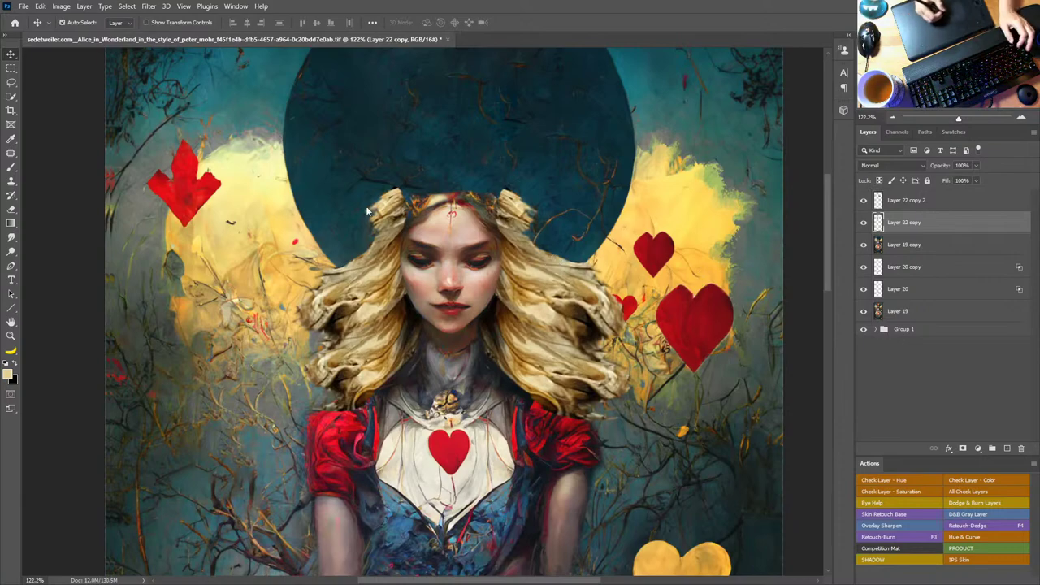
{"action": "key", "text": "ctrl+shift+x"}
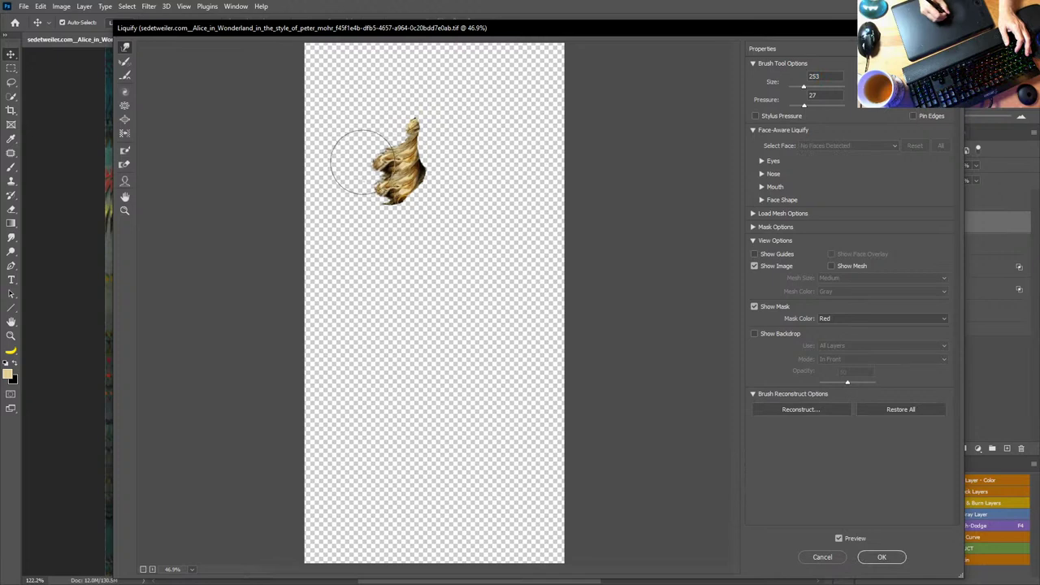
{"action": "mouse_move", "coordinate": [370, 167]}
{"action": "left_mouse_down"}
{"action": "mouse_move", "coordinate": [380, 165]}
{"action": "mouse_move", "coordinate": [360, 163]}
{"action": "mouse_move", "coordinate": [376, 170]}
{"action": "mouse_move", "coordinate": [367, 199]}
{"action": "left_mouse_up"}
{"action": "key", "text": "d"}
{"action": "key", "text": "bracketleft"}
{"action": "key", "text": "bracketleft"}
{"action": "key", "text": "bracketleft"}
{"action": "key", "text": "bracketleft"}
{"action": "left_click", "coordinate": [881, 556]}
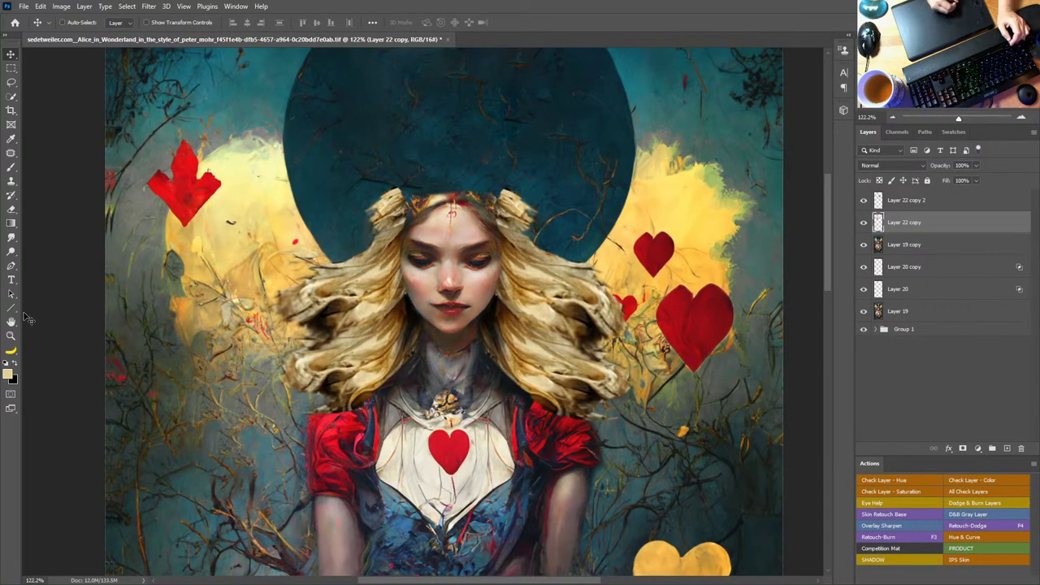
Step: Merge Layer 22 copy and Layer 22 copy 2 into one layer holding both sides of the hair
{"action": "double_click", "coordinate": [11, 321]}
{"action": "key", "text": "z"}
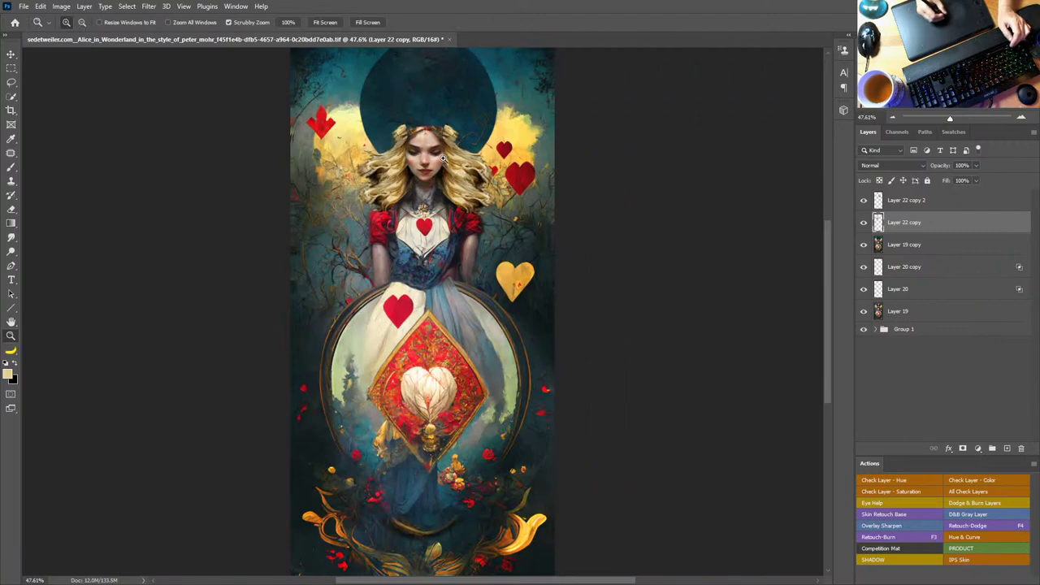
{"action": "left_click_drag", "start_coordinate": [443, 161], "coordinate": [503, 162]}
{"action": "left_click_drag", "start_coordinate": [504, 161], "coordinate": [589, 233]}
{"action": "left_click", "coordinate": [973, 202], "text": "shift"}
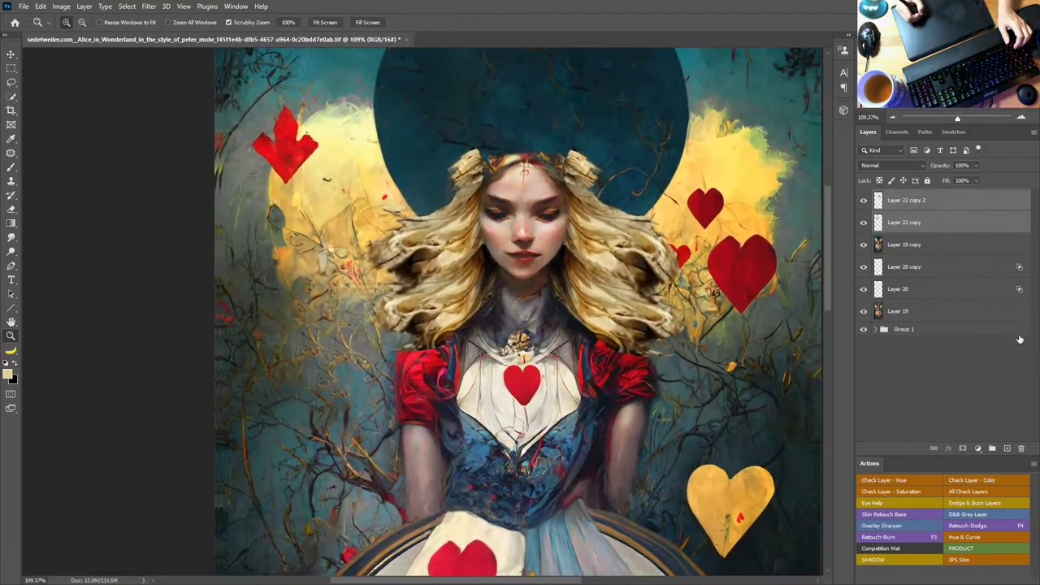
{"action": "key", "text": "ctrl+e"}
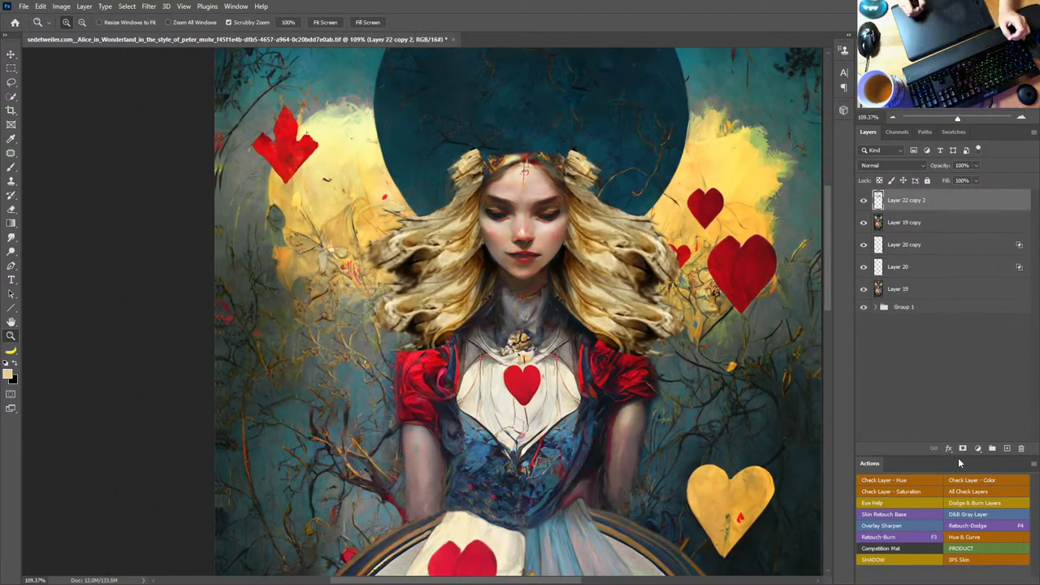
Step: Add a Curves adjustment clipped to the hair layer, with the black point's output raised to 3
{"action": "left_click", "coordinate": [977, 448]}
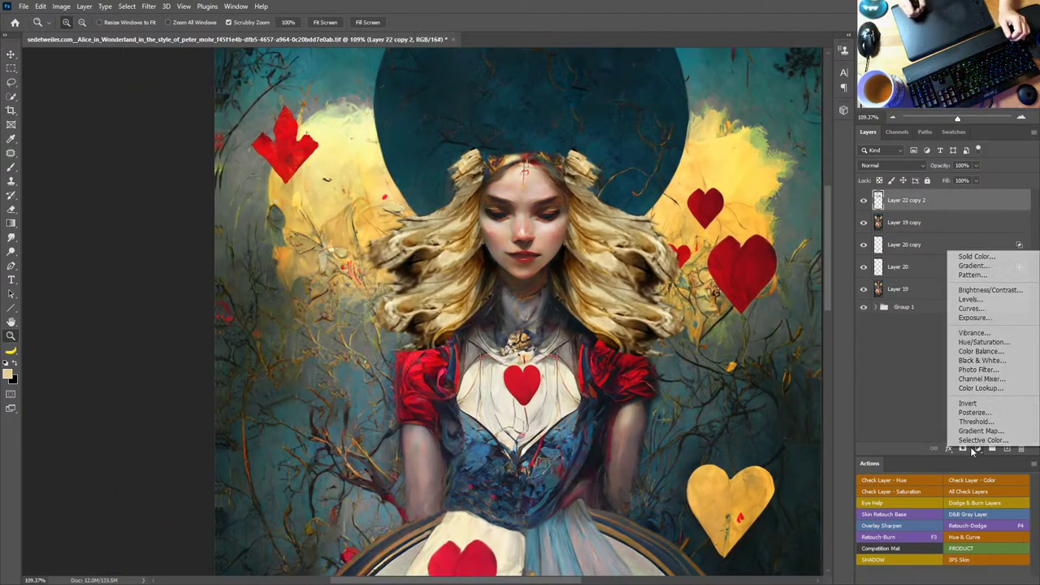
{"action": "left_click", "coordinate": [968, 308]}
{"action": "left_click_drag", "start_coordinate": [738, 394], "coordinate": [732, 376]}
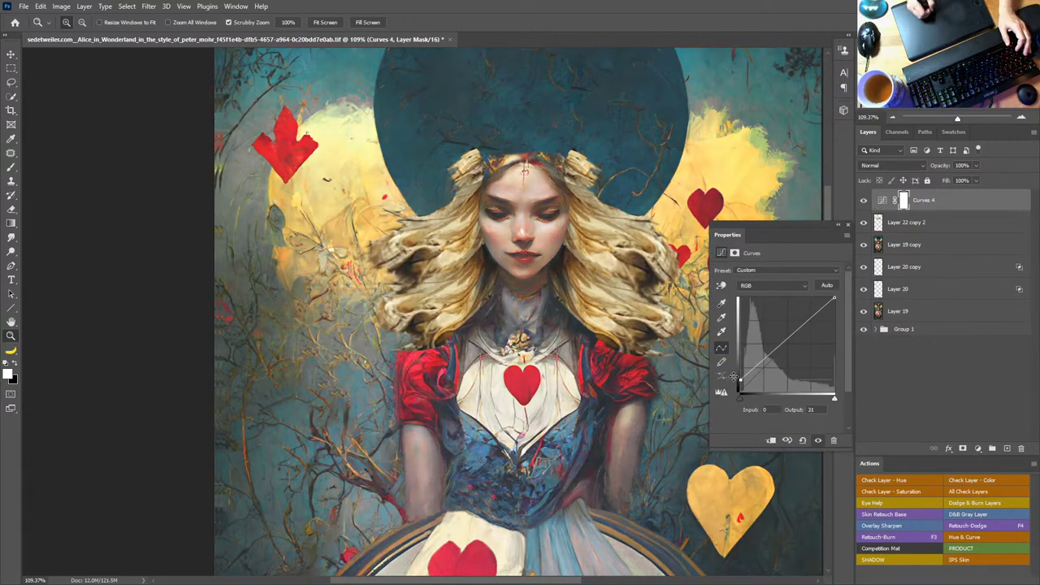
{"action": "left_click", "coordinate": [770, 439]}
{"action": "left_click_drag", "start_coordinate": [740, 379], "coordinate": [736, 388]}
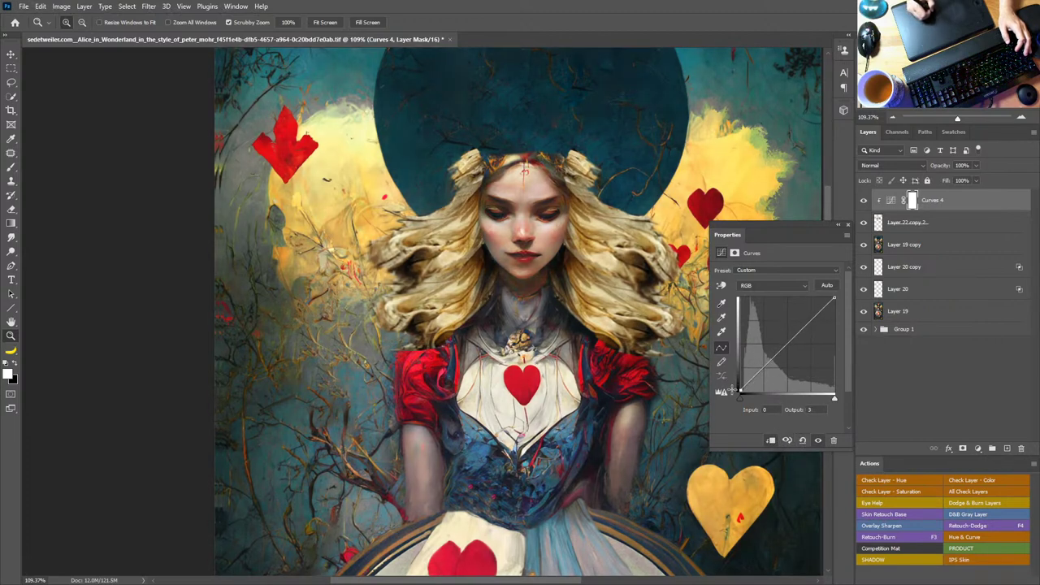
{"action": "left_click", "coordinate": [848, 226]}
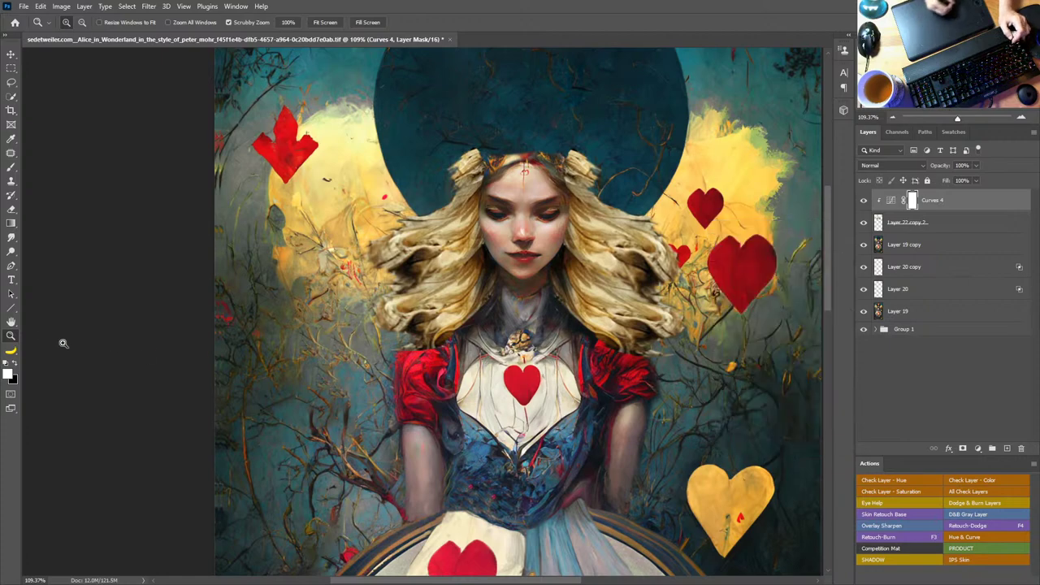
Step: Preview blend modes on the merged hair layer and set it to Lighter Color
{"action": "double_click", "coordinate": [11, 322]}
{"action": "key", "text": "z"}
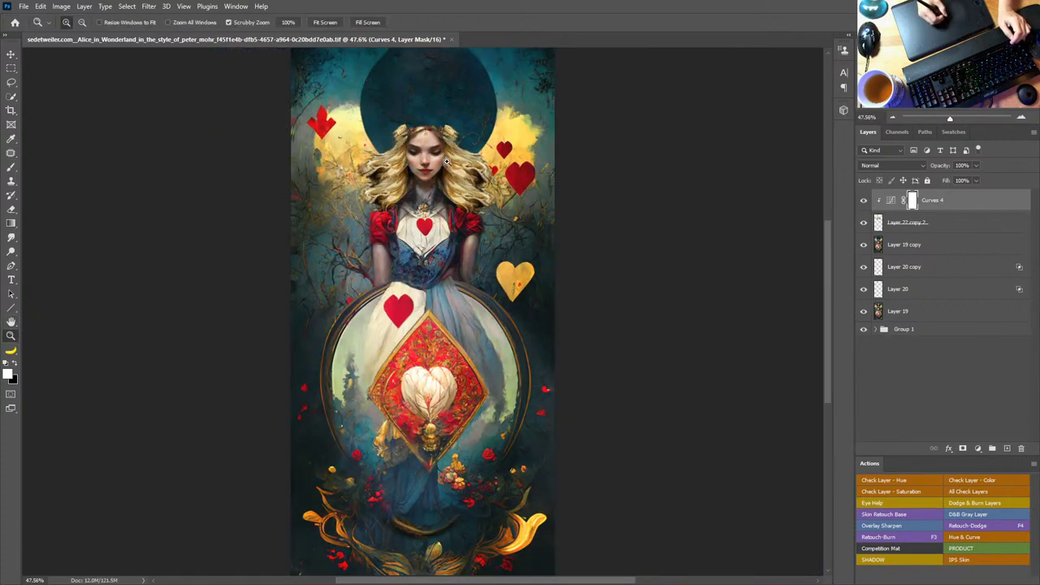
{"action": "left_click_drag", "start_coordinate": [447, 163], "coordinate": [603, 262]}
{"action": "key", "text": "space"}
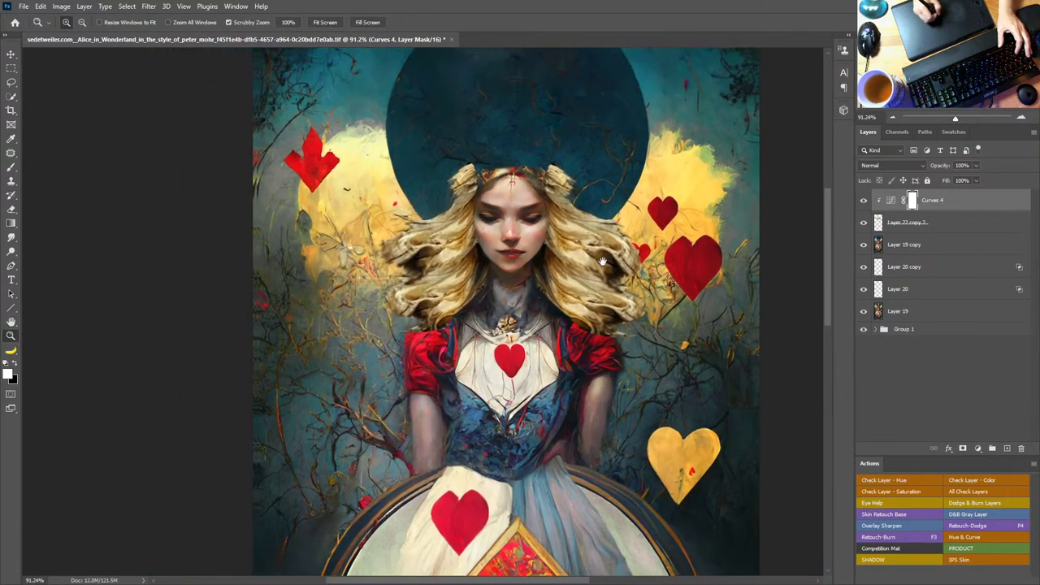
{"action": "left_click", "coordinate": [908, 222]}
{"action": "left_click", "coordinate": [892, 165]}
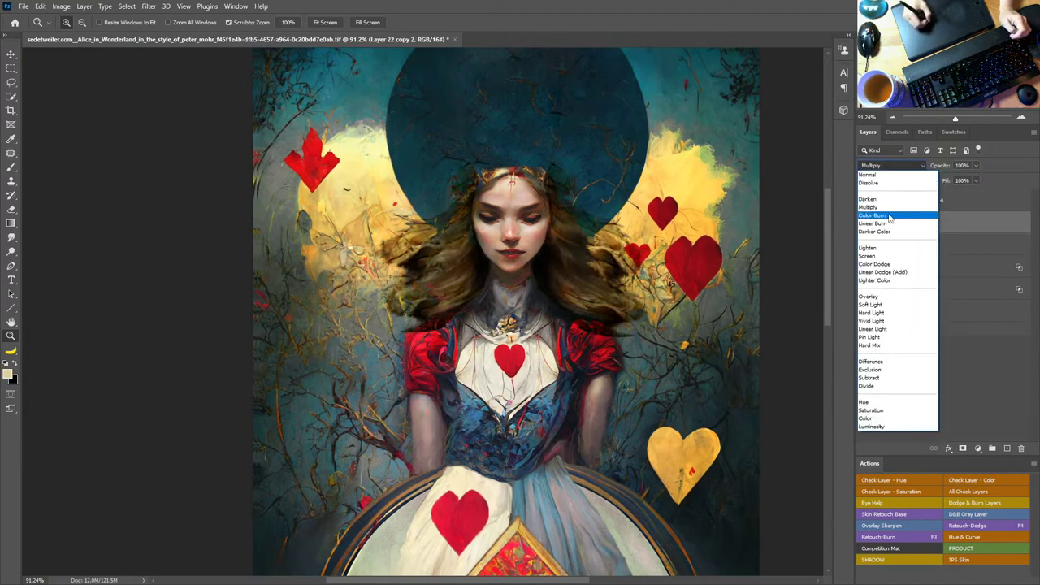
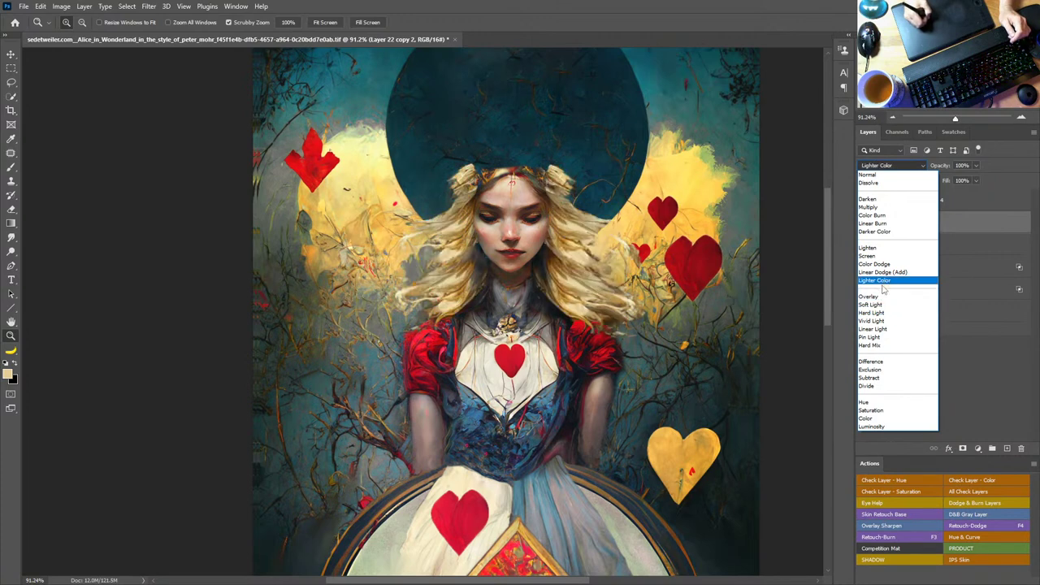
{"action": "key", "text": "Escape"}
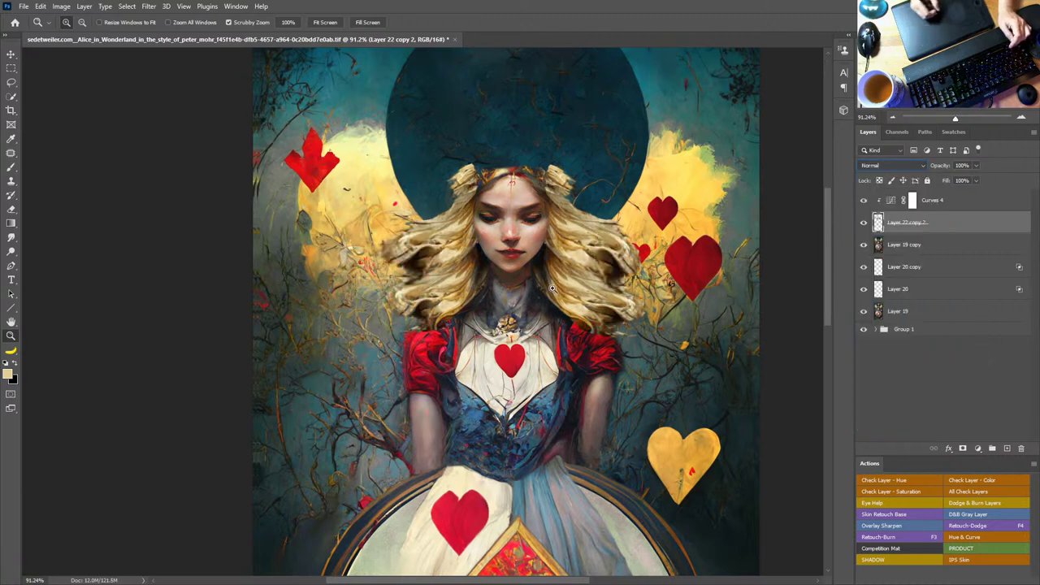
{"action": "left_click", "coordinate": [890, 165]}
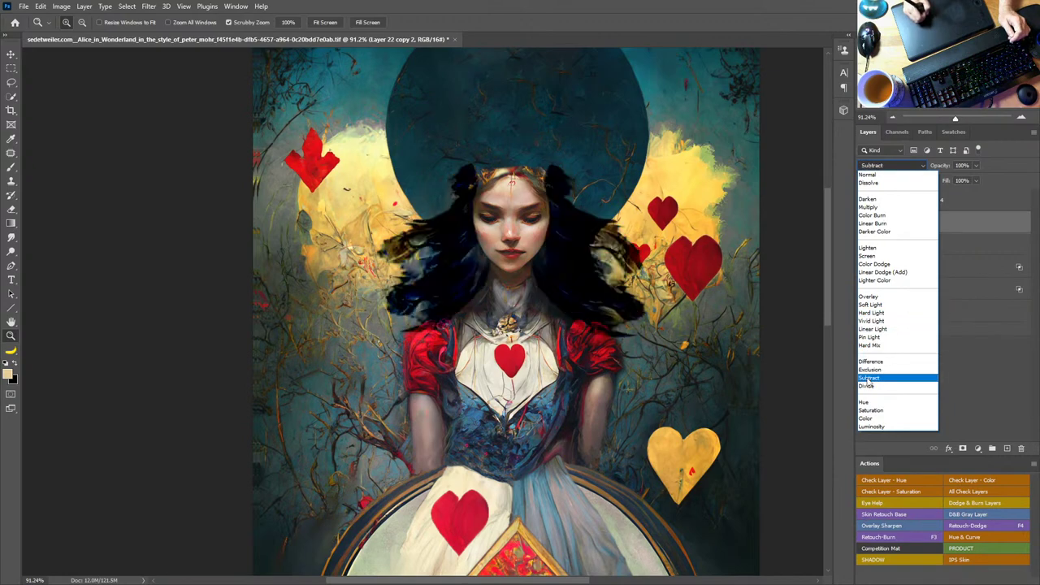
{"action": "left_click", "coordinate": [879, 281]}
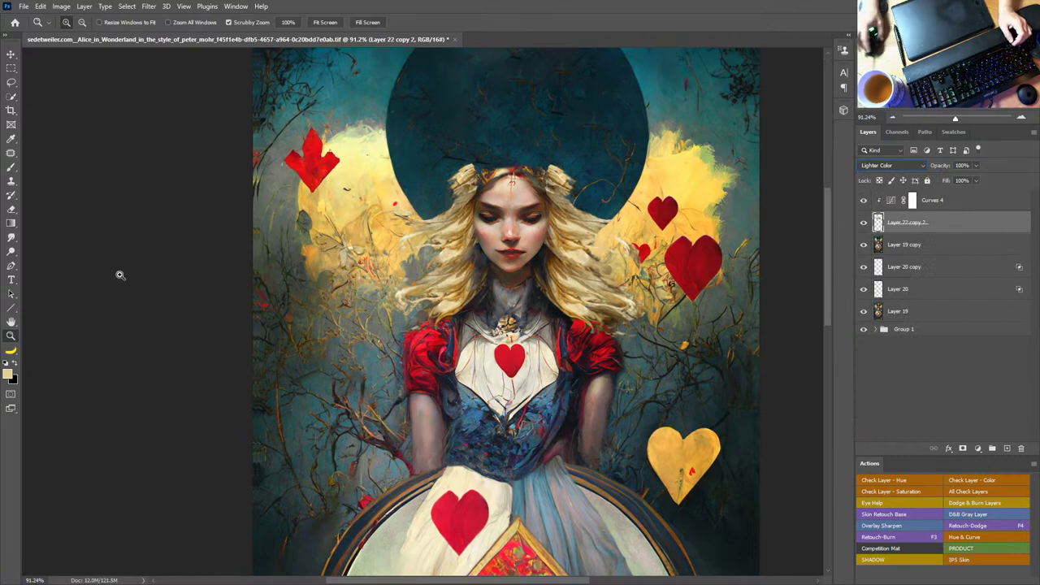
{"action": "left_click", "coordinate": [12, 322]}
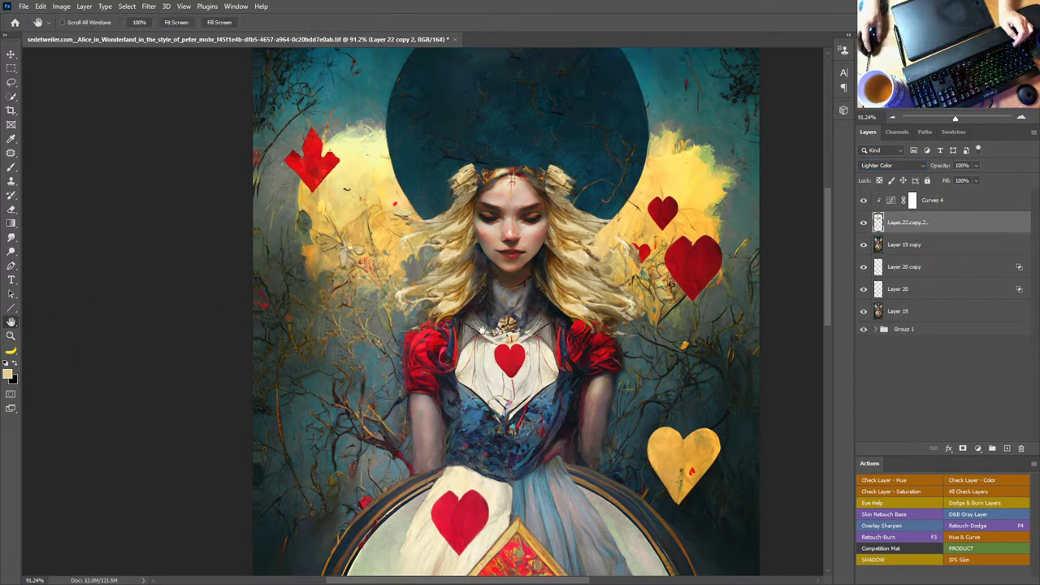
{"action": "key", "text": "z"}
{"action": "left_click_drag", "start_coordinate": [501, 330], "coordinate": [439, 374]}
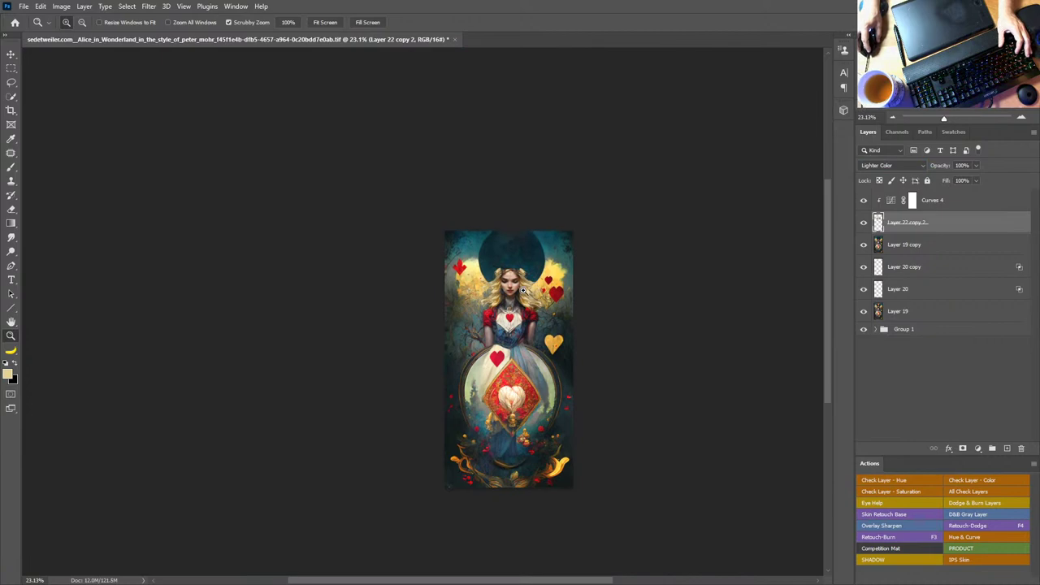
{"action": "left_click_drag", "start_coordinate": [523, 290], "coordinate": [619, 305]}
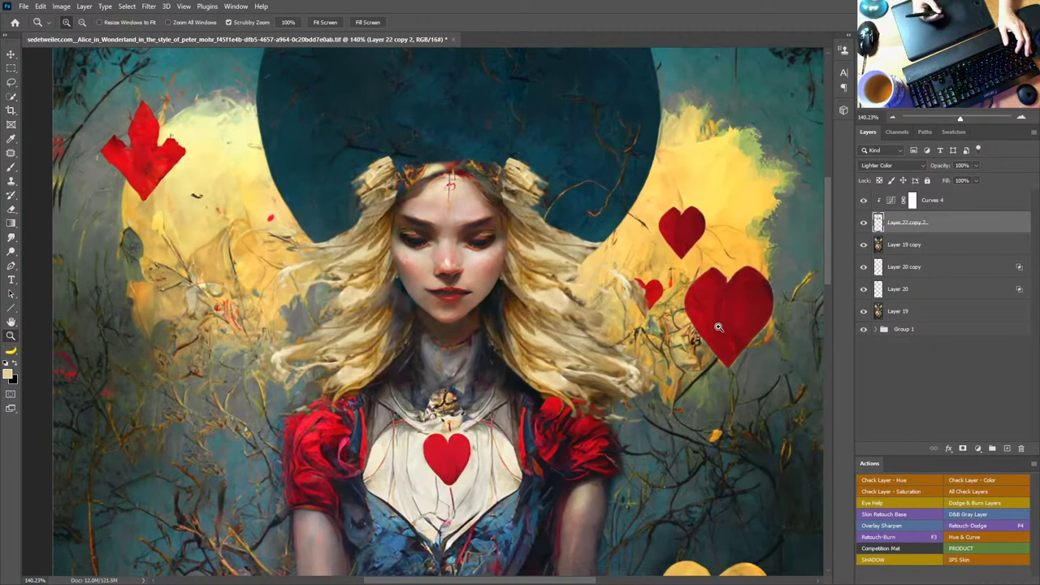
{"action": "left_click_drag", "start_coordinate": [554, 343], "coordinate": [595, 361]}
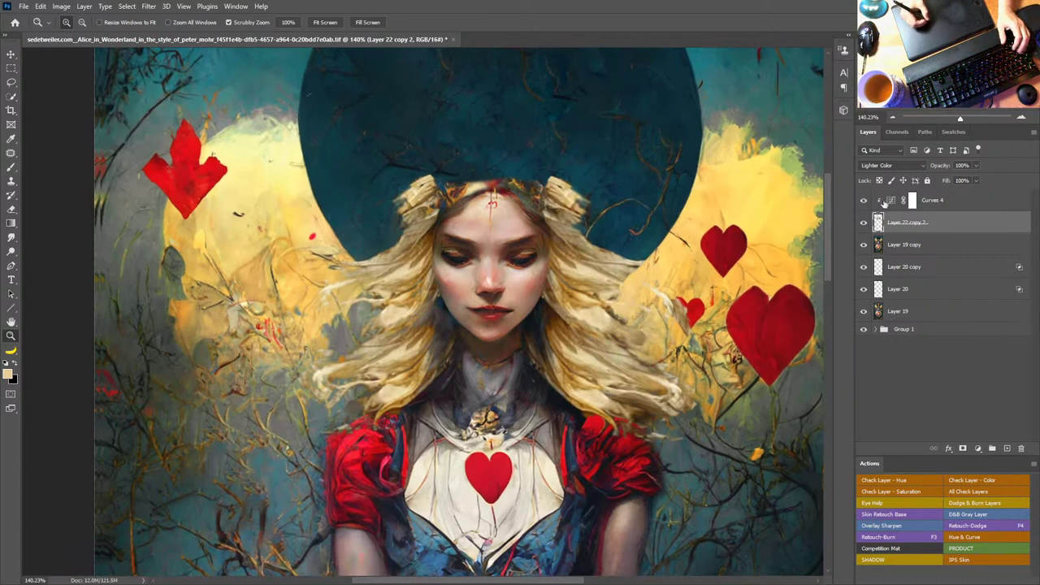
Step: Replace the hair's Curves adjustment with a clipped Hue/Saturation adjustment: hue -5, saturation +12, lightness -19
{"action": "left_click_drag", "start_coordinate": [953, 203], "coordinate": [1020, 447]}
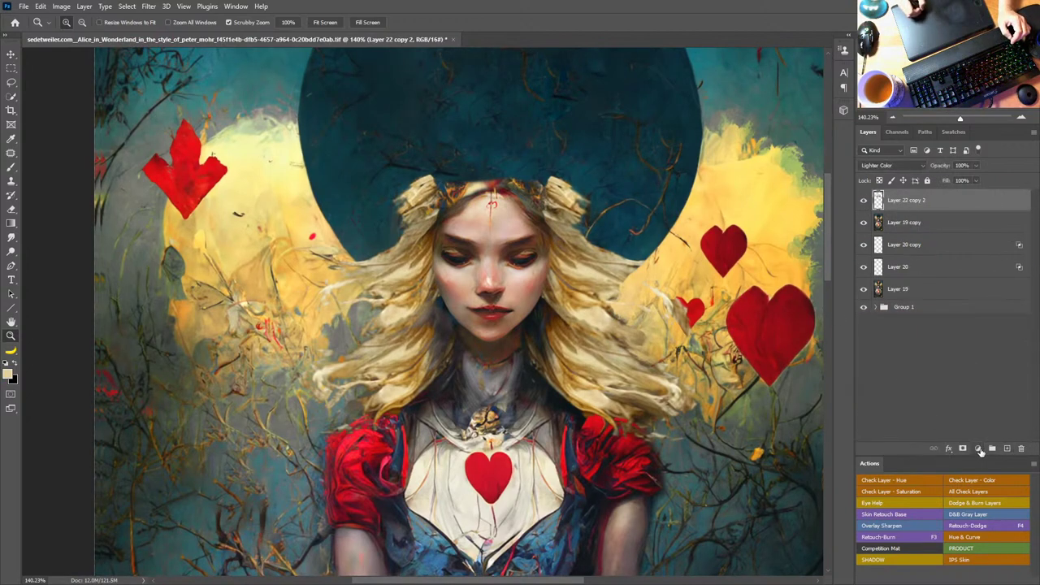
{"action": "left_click", "coordinate": [979, 449]}
{"action": "left_click", "coordinate": [986, 344]}
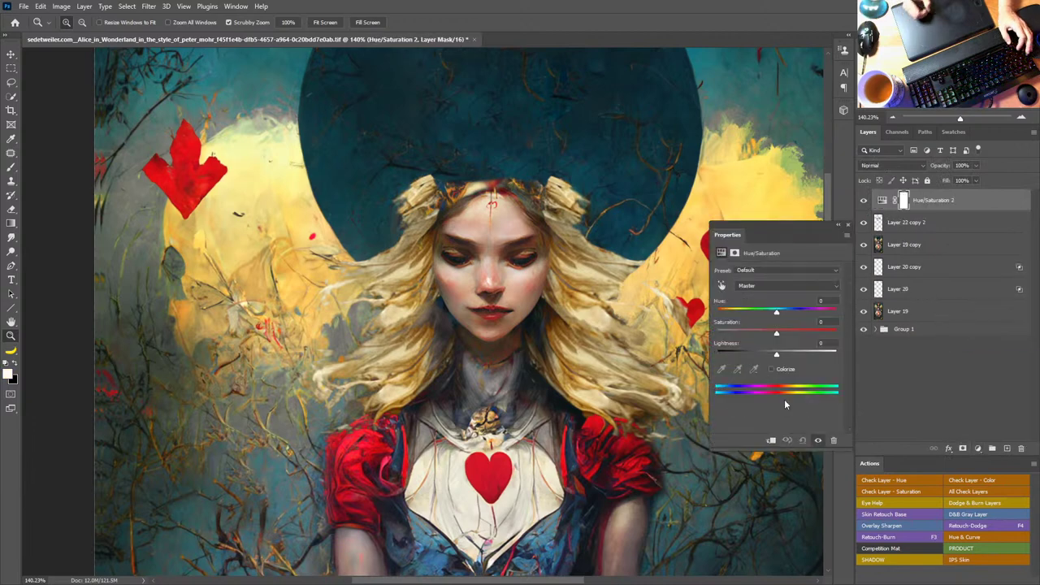
{"action": "left_click", "coordinate": [770, 439]}
{"action": "left_click_drag", "start_coordinate": [776, 313], "coordinate": [766, 358]}
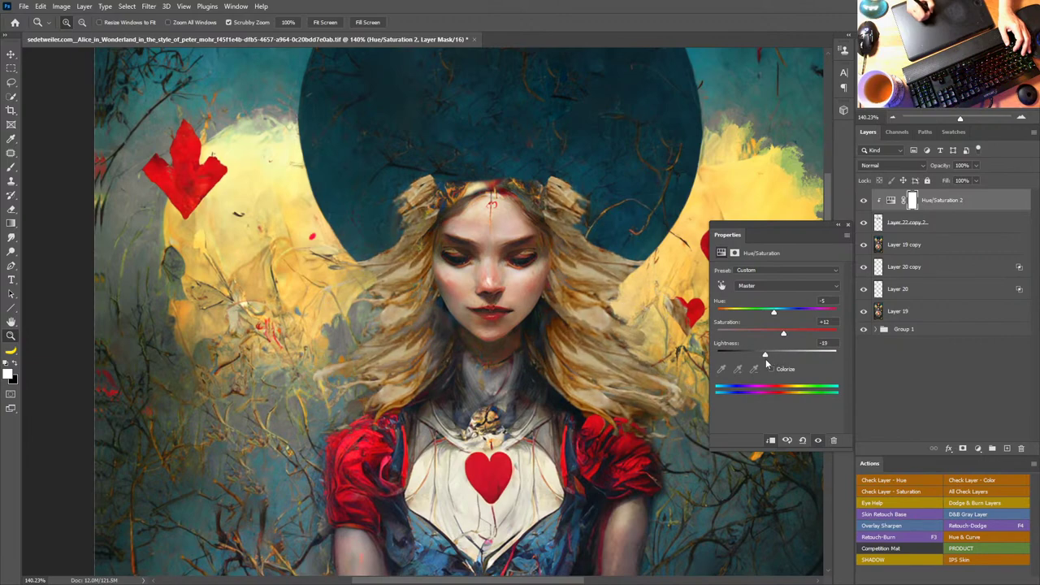
{"action": "left_click", "coordinate": [848, 225]}
Step: Inspect the recoloured hair in close-up and against the whole painting, with the hair layer selected
{"action": "double_click", "coordinate": [10, 321]}
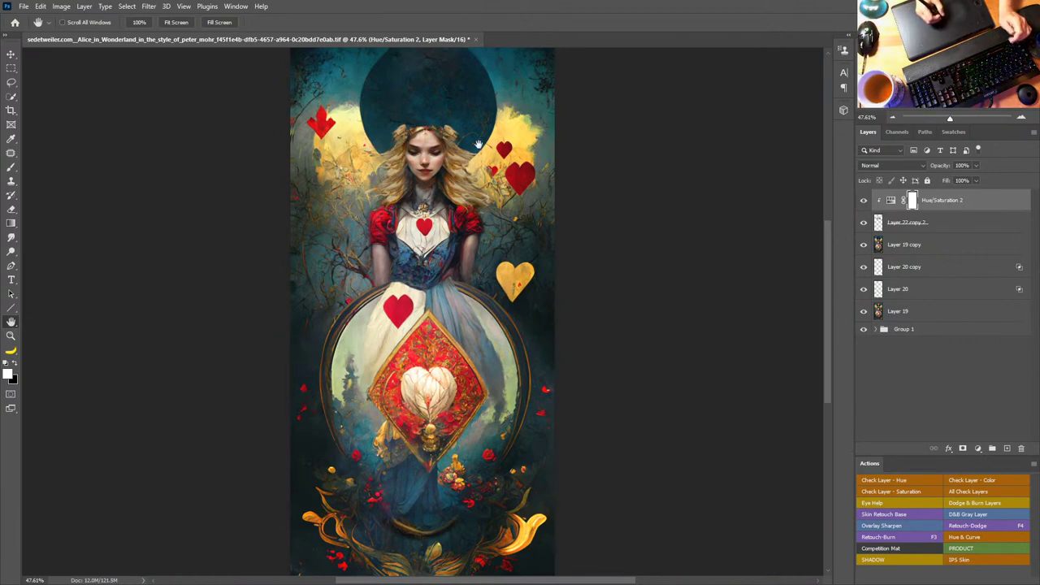
{"action": "key", "text": "z"}
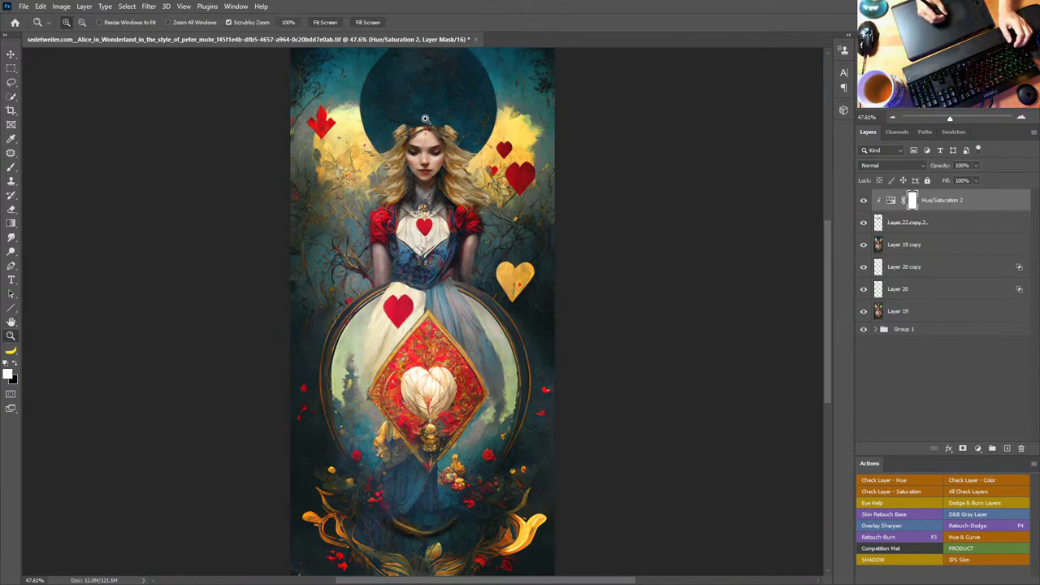
{"action": "left_click_drag", "start_coordinate": [427, 122], "coordinate": [584, 227]}
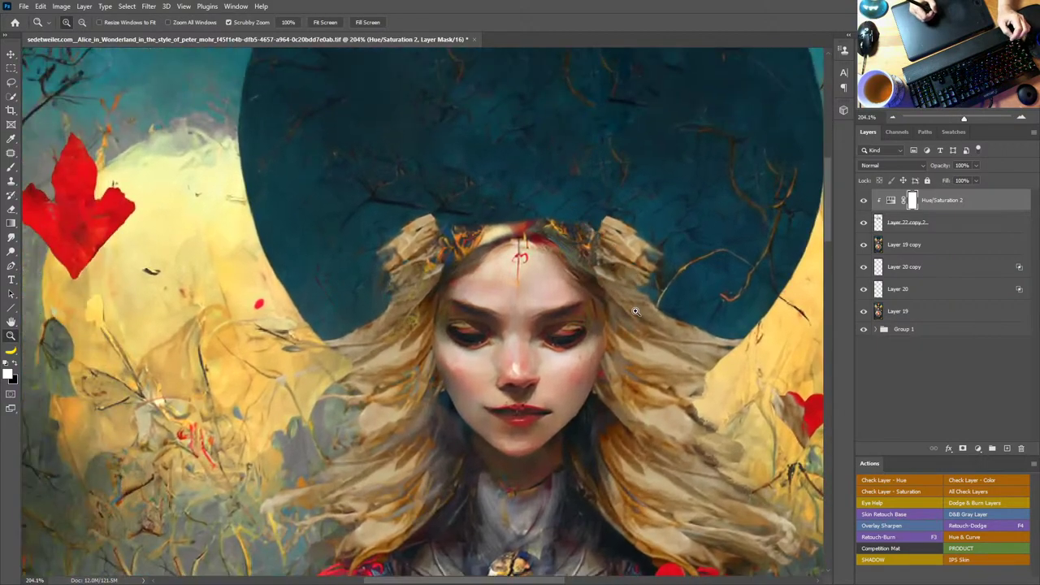
{"action": "left_click_drag", "start_coordinate": [606, 379], "coordinate": [562, 314]}
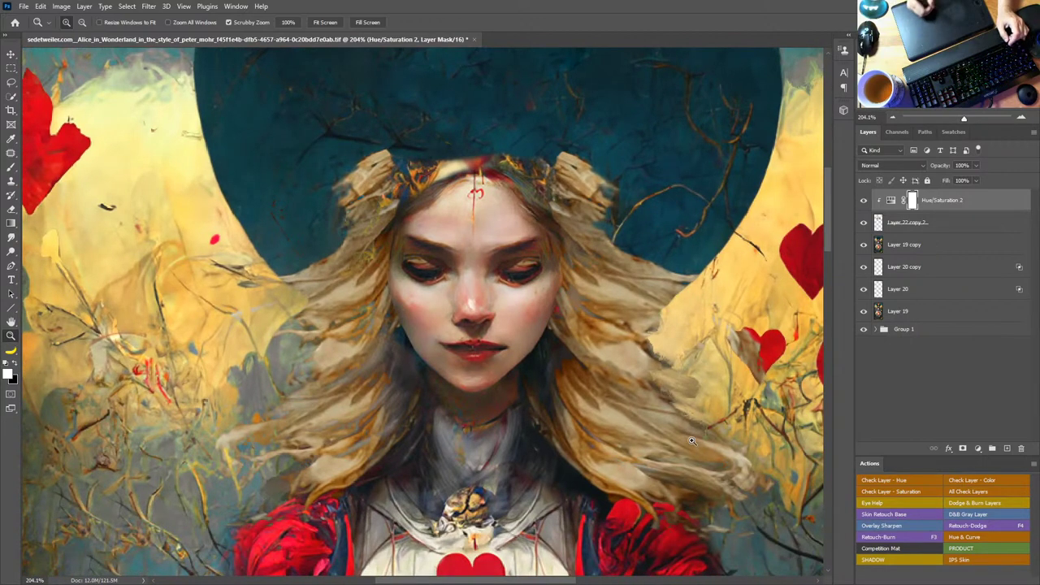
{"action": "left_click", "coordinate": [940, 225]}
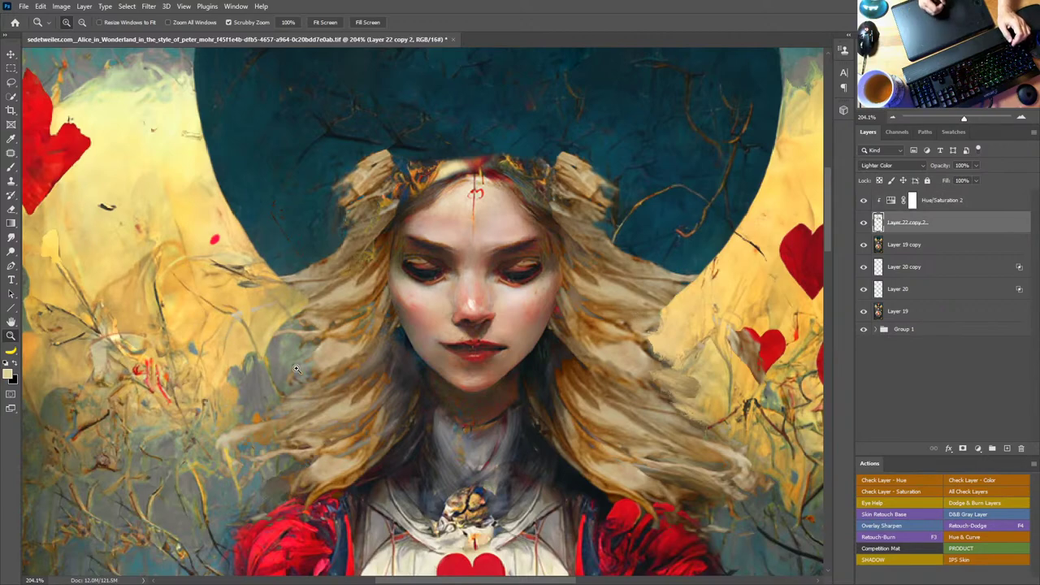
{"action": "left_click", "coordinate": [12, 322]}
{"action": "key", "text": "ctrl+0"}
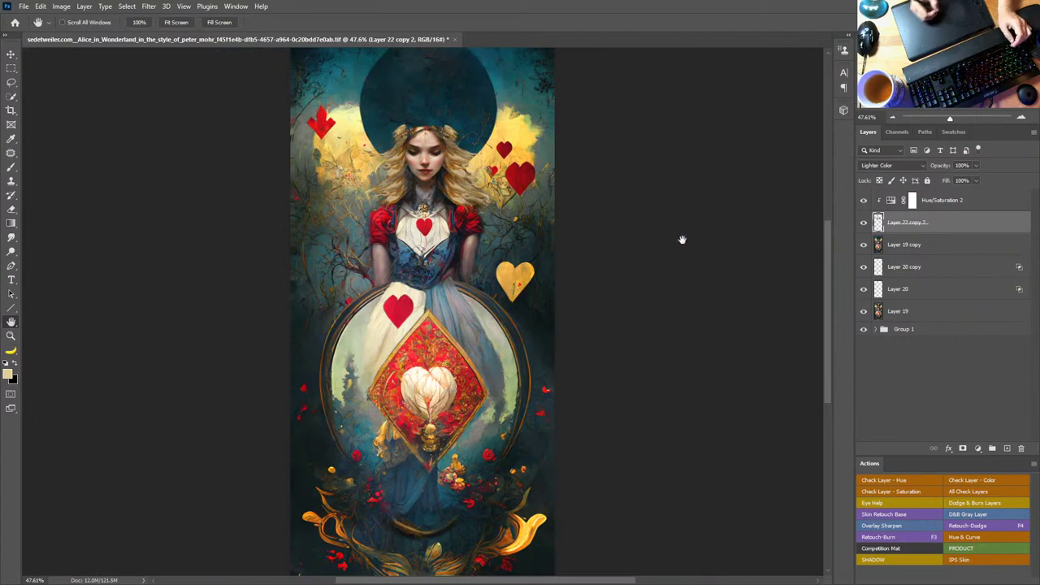
{"action": "left_click", "coordinate": [936, 262]}
{"action": "left_click", "coordinate": [864, 268]}
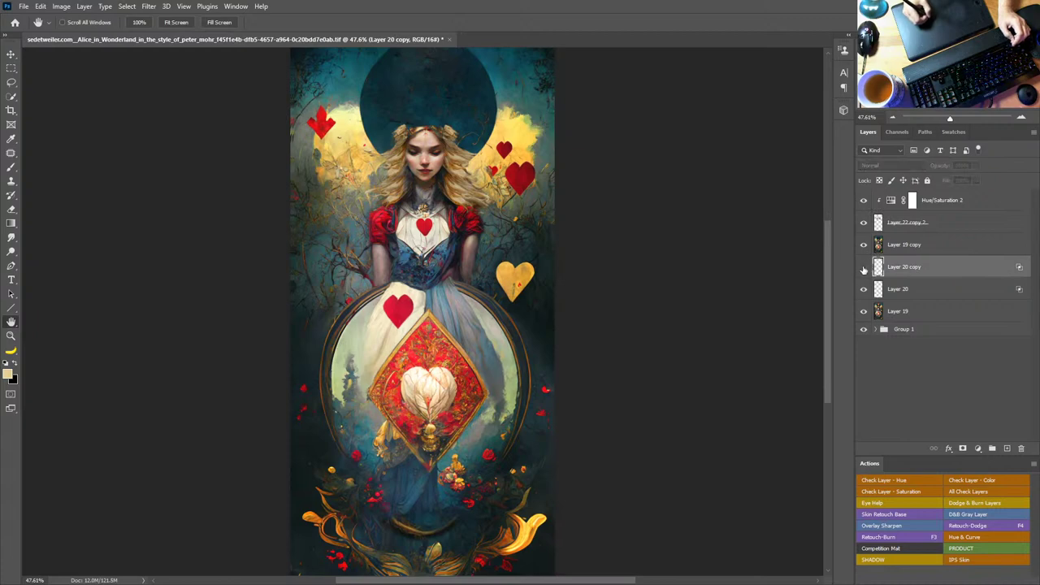
{"action": "left_click", "coordinate": [863, 268]}
{"action": "left_click_drag", "start_coordinate": [924, 268], "coordinate": [926, 192]}
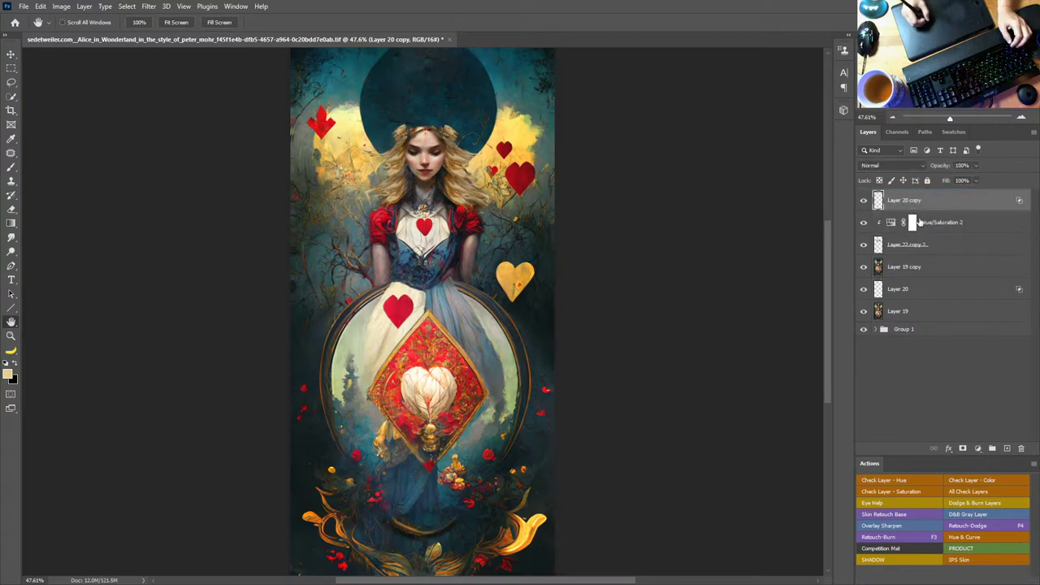
{"action": "key", "text": "ctrl+z"}
Step: Duplicate the Layer 20 heart to the top of the layer stack and place it on the blue circle just above the girl's forehead
{"action": "left_click", "coordinate": [921, 291]}
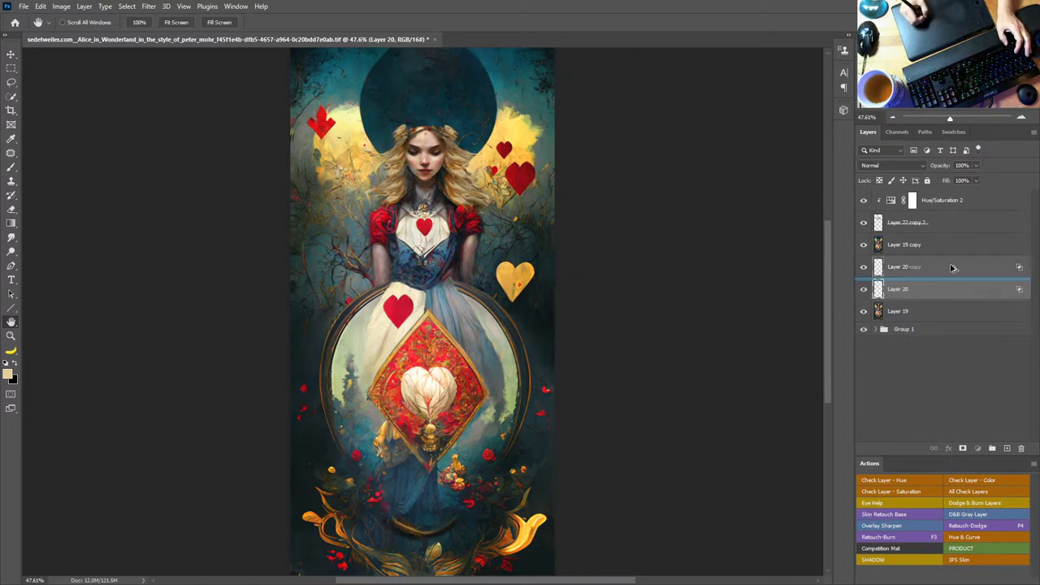
{"action": "left_click_drag", "start_coordinate": [952, 271], "coordinate": [956, 199]}
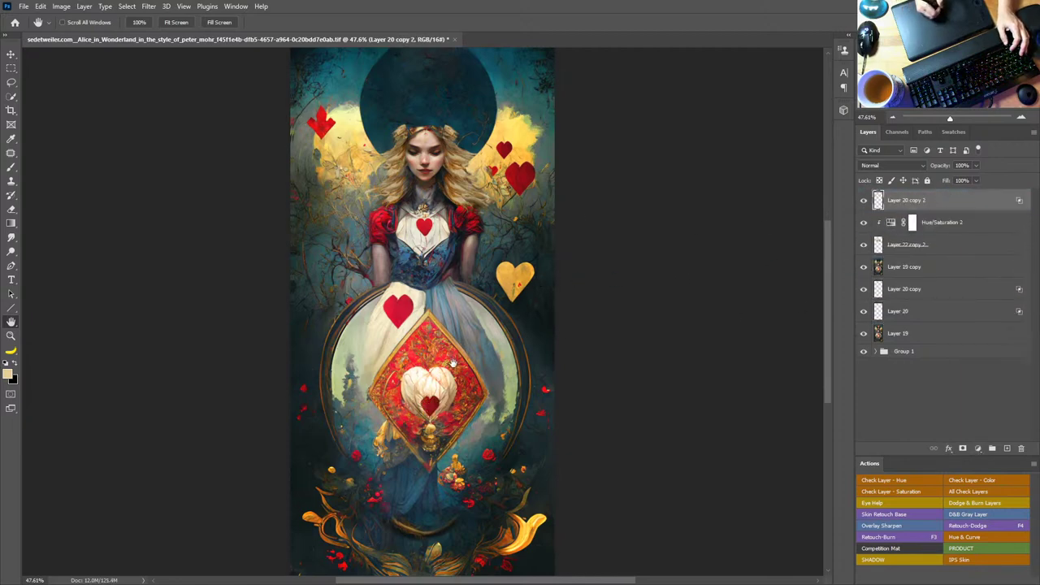
{"action": "key", "text": "v"}
{"action": "left_click_drag", "start_coordinate": [439, 393], "coordinate": [437, 250]}
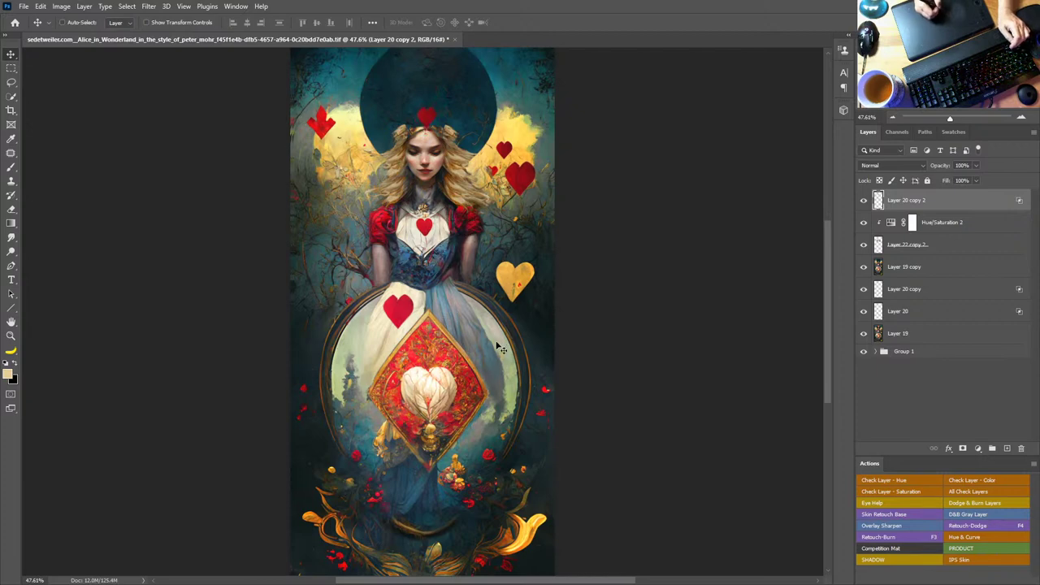
Step: Set Layer 22 copy 2 to Normal blending and compare the painting with that hair layer hidden and shown
{"action": "key", "text": "z"}
{"action": "left_click_drag", "start_coordinate": [423, 149], "coordinate": [514, 221]}
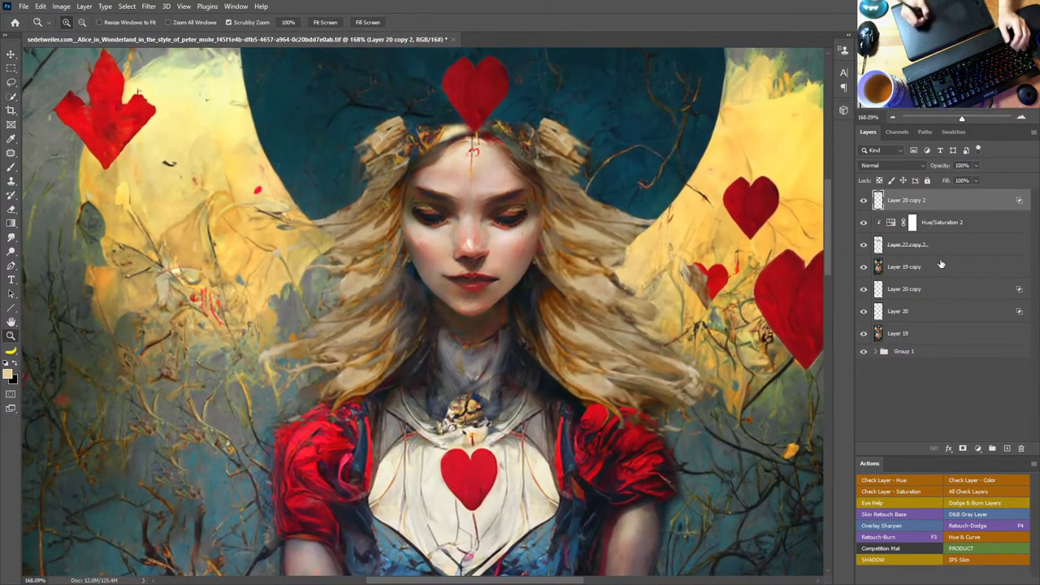
{"action": "left_click", "coordinate": [934, 244]}
{"action": "left_click", "coordinate": [919, 167]}
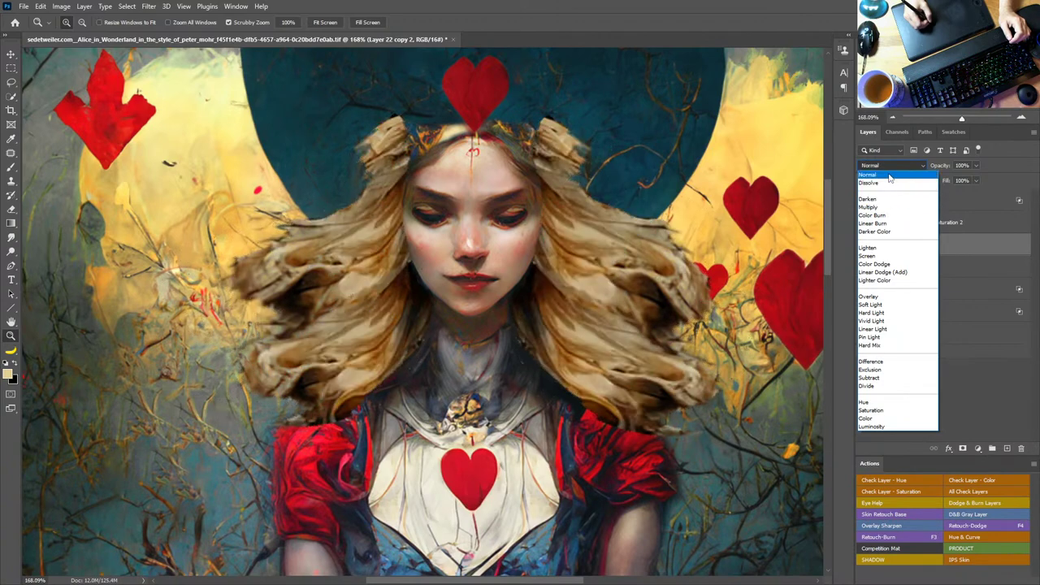
{"action": "left_click", "coordinate": [890, 177]}
{"action": "left_click", "coordinate": [864, 245]}
{"action": "left_click", "coordinate": [864, 245]}
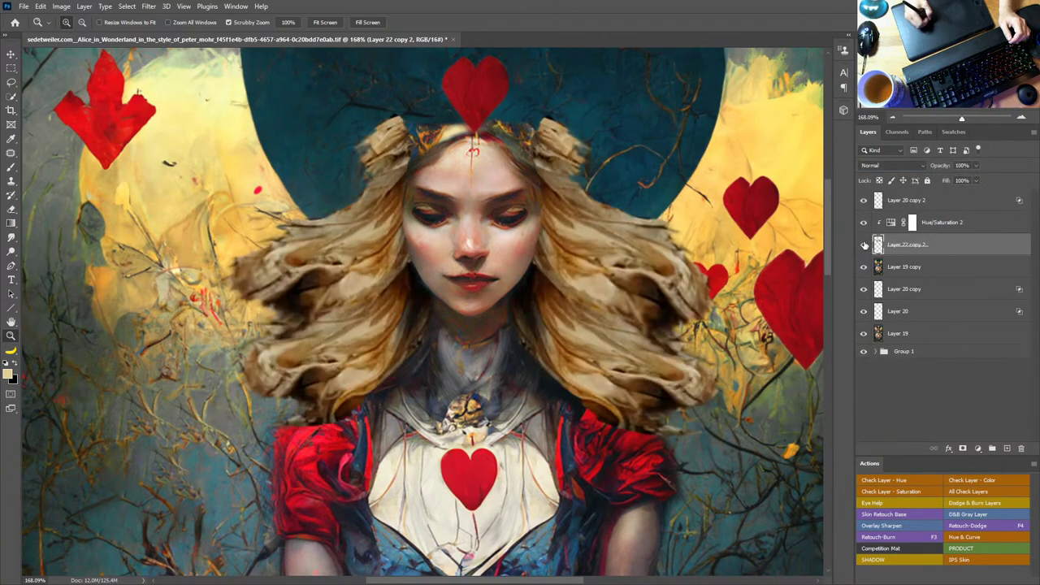
{"action": "left_click", "coordinate": [865, 245]}
{"action": "left_click", "coordinate": [864, 245]}
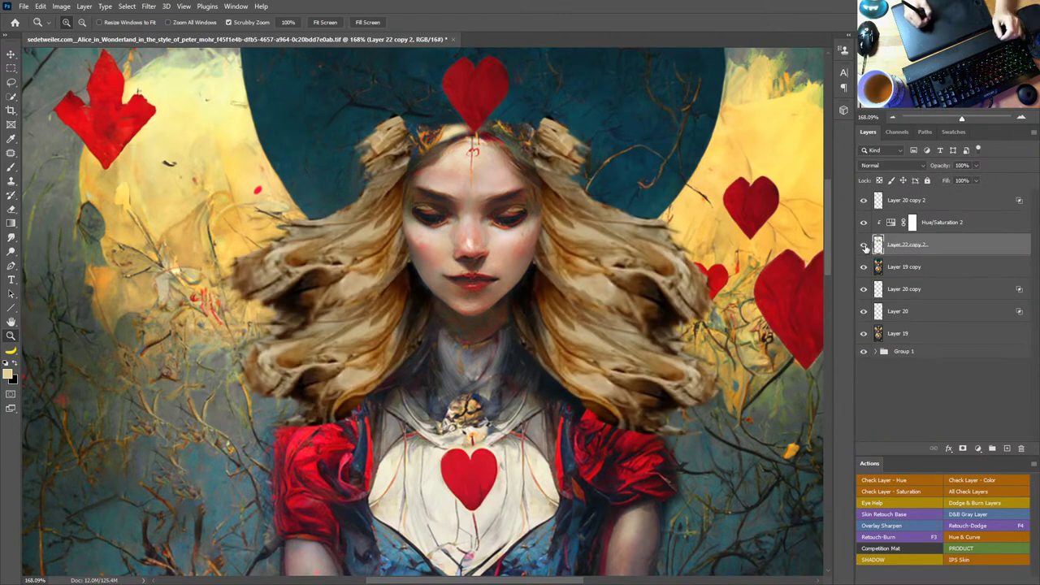
{"action": "left_click", "coordinate": [864, 244]}
{"action": "left_click", "coordinate": [865, 245]}
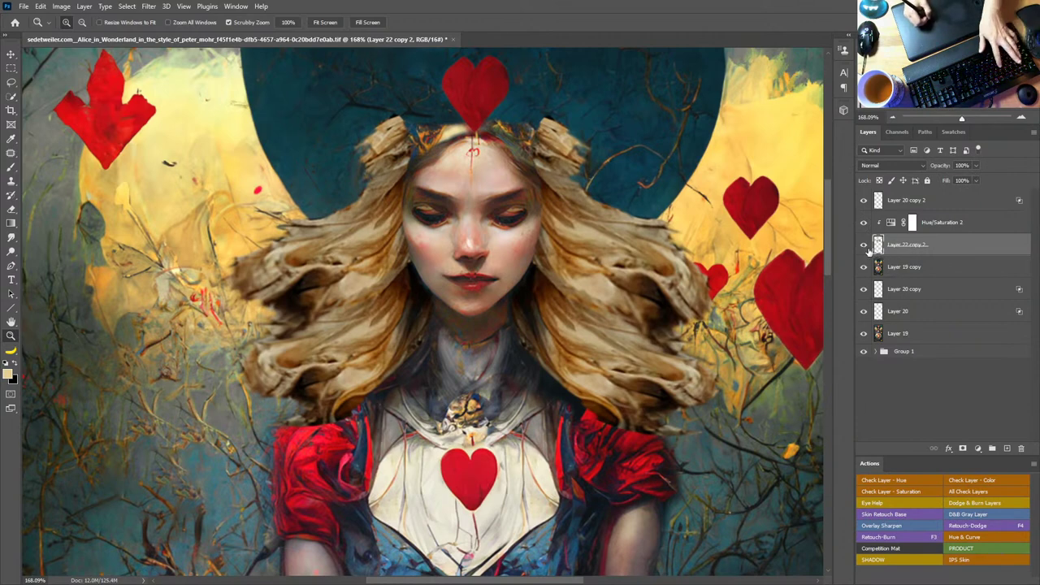
Step: Merge the Hue/Saturation adjustment with the hair layer beneath it
{"action": "key", "text": "m"}
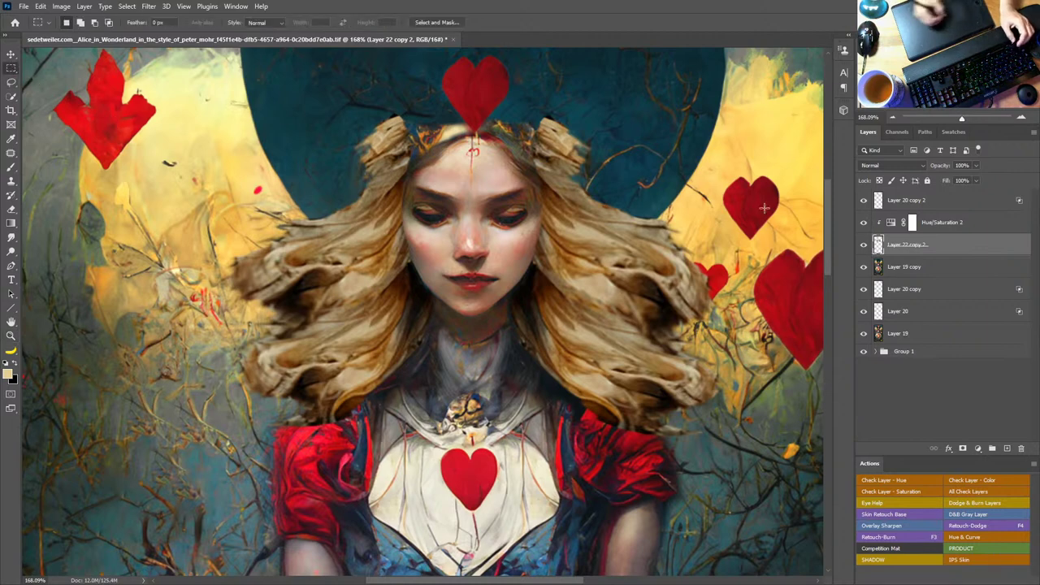
{"action": "left_click", "coordinate": [948, 232], "text": "shift"}
{"action": "key", "text": "ctrl+e"}
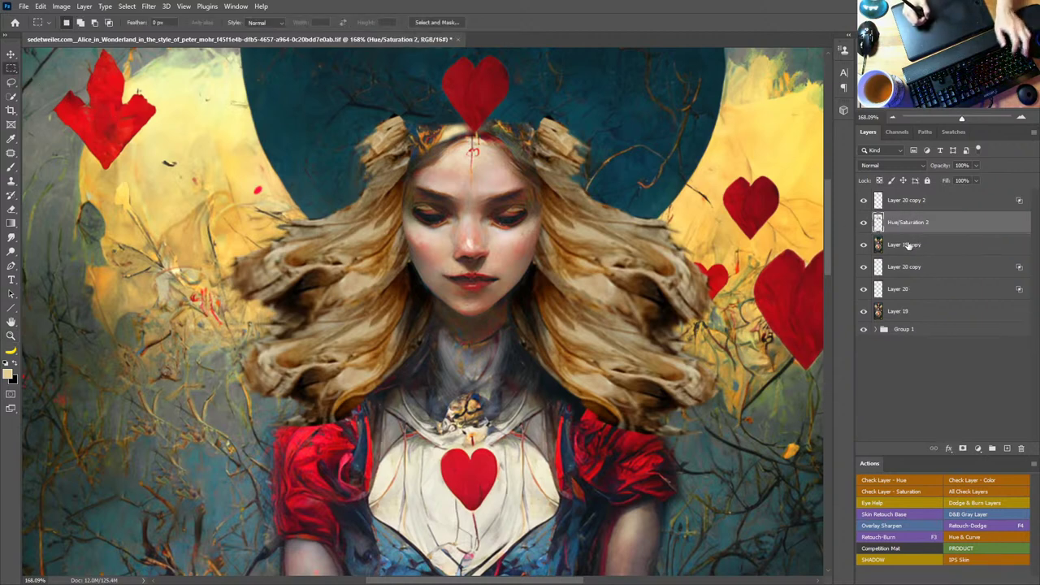
Step: Try scaling down the viewer's right half of the merged hair and moving it closer to the face
{"action": "left_click_drag", "start_coordinate": [481, 77], "coordinate": [778, 491]}
{"action": "key", "text": "ctrl+t"}
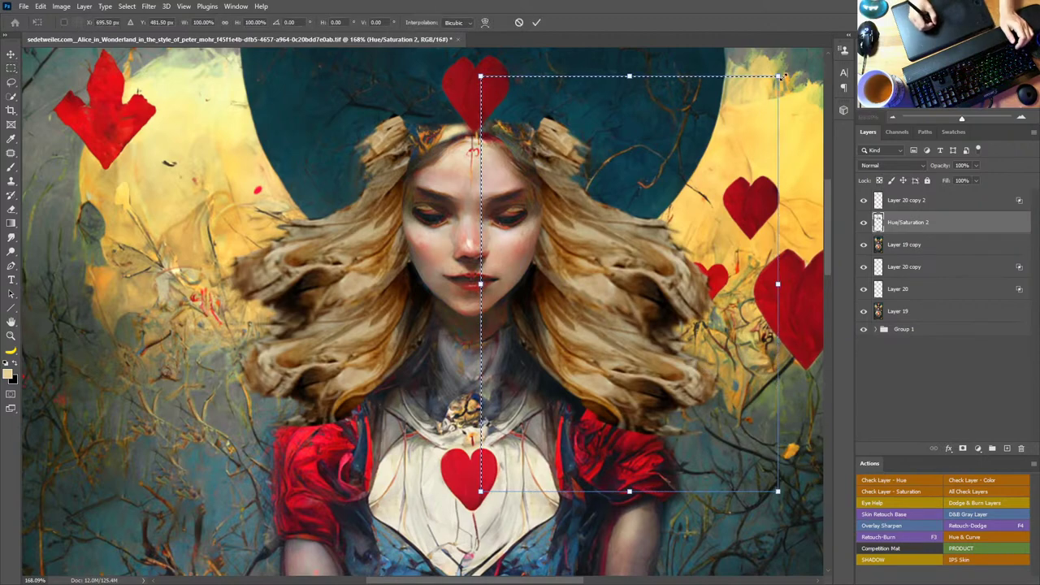
{"action": "left_click_drag", "start_coordinate": [778, 77], "coordinate": [729, 141]}
{"action": "left_click_drag", "start_coordinate": [625, 265], "coordinate": [599, 257]}
{"action": "key", "text": "Return"}
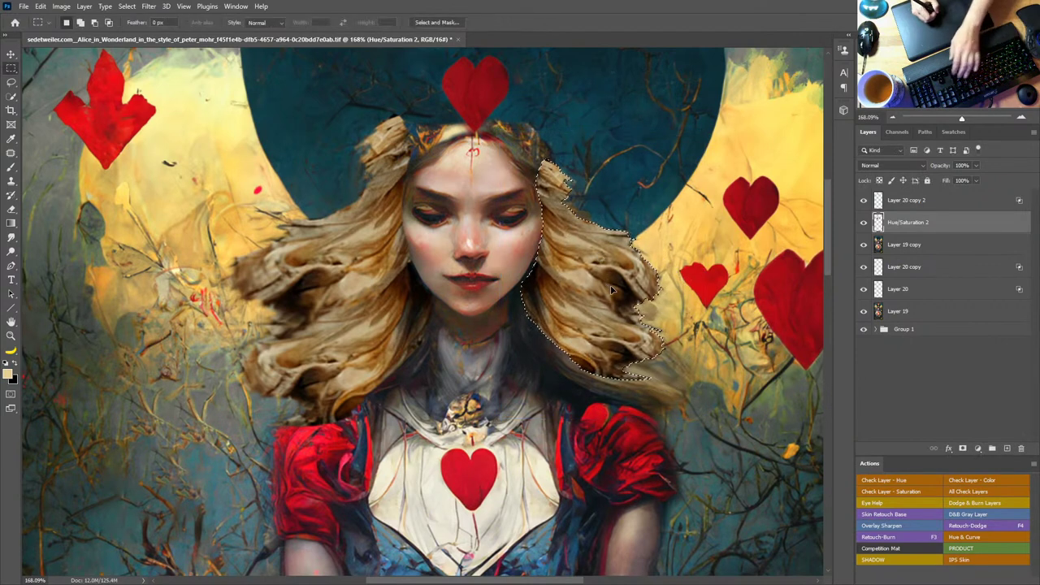
{"action": "key", "text": "ctrl+d"}
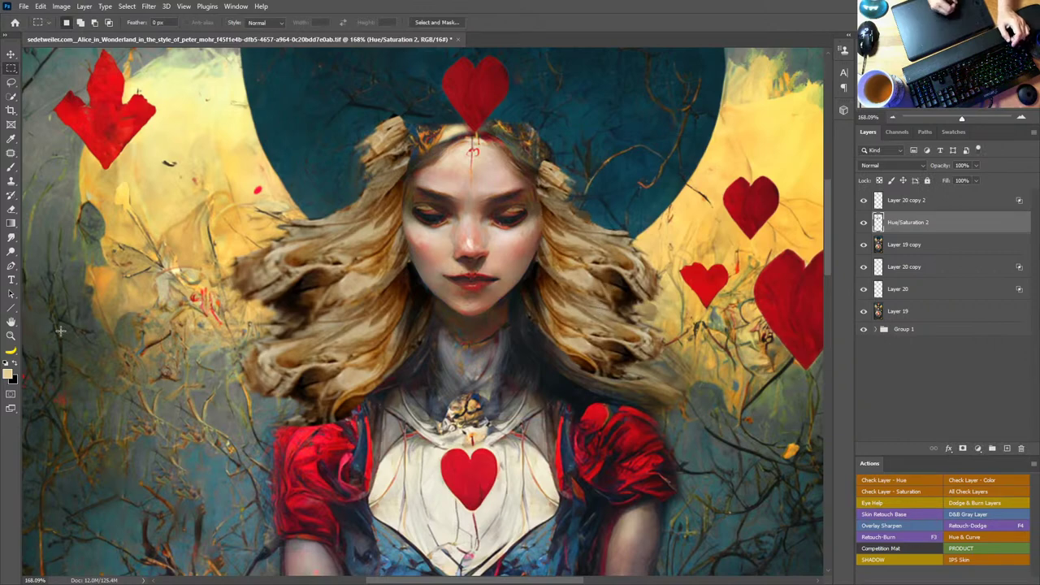
Step: Undo the hair scaling, the adjustment merge and the switch to Normal, bringing Layer 22 copy 2 back to Lighter Color
{"action": "double_click", "coordinate": [11, 324]}
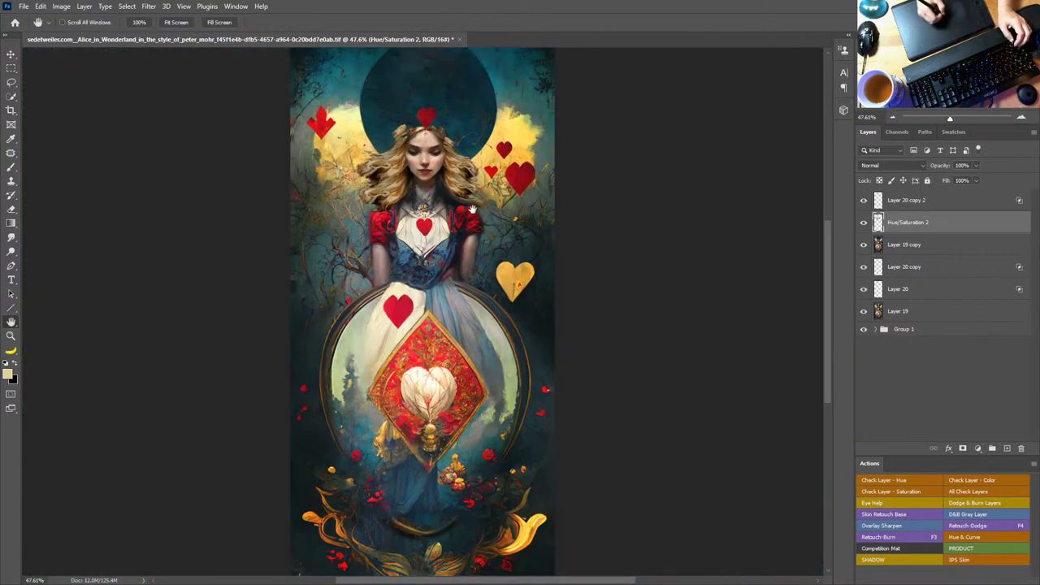
{"action": "key", "text": "ctrl+z"}
{"action": "key", "text": "ctrl+z"}
{"action": "key", "text": "ctrl+z"}
{"action": "key", "text": "ctrl+z"}
{"action": "key", "text": "ctrl+z"}
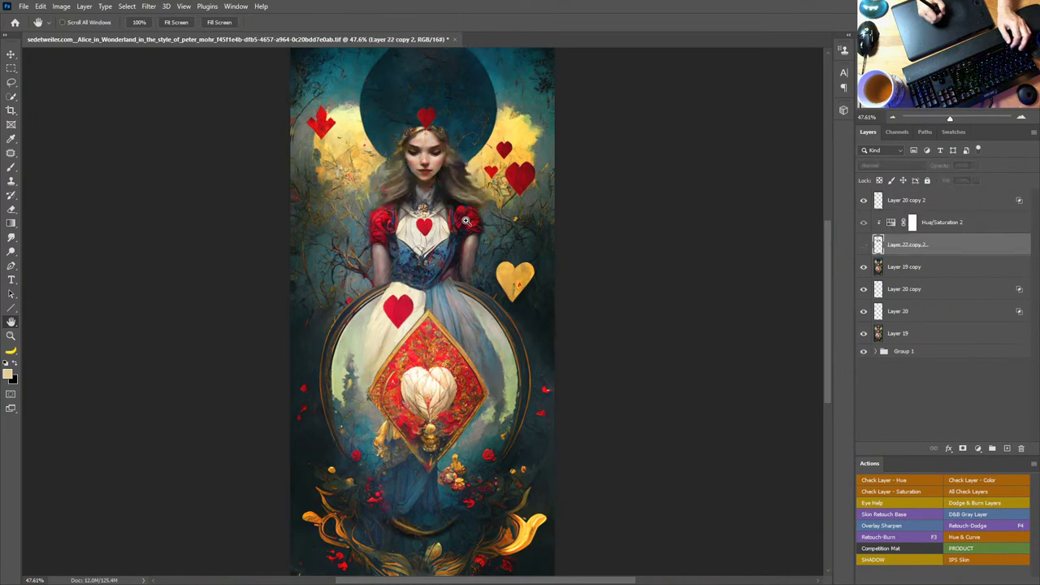
{"action": "key", "text": "ctrl+comma"}
{"action": "key", "text": "ctrl+comma"}
{"action": "key", "text": "ctrl+comma"}
{"action": "key", "text": "ctrl+comma"}
{"action": "key", "text": "ctrl+comma"}
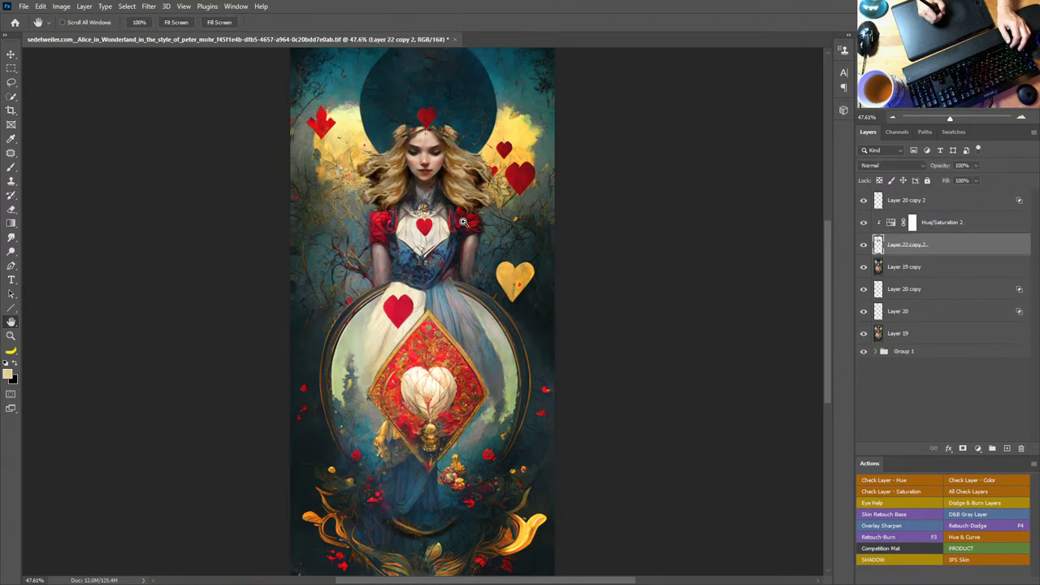
{"action": "key", "text": "ctrl+z"}
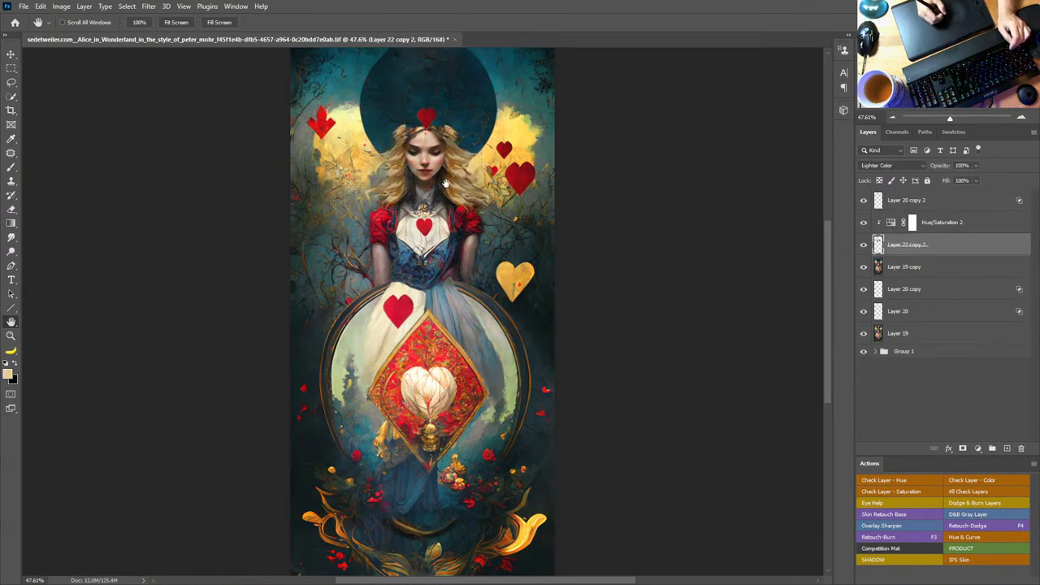
Step: Switch to Bridge and compare the Alice tarot card images in the MidJourney folder as hair references
{"action": "key", "text": "z"}
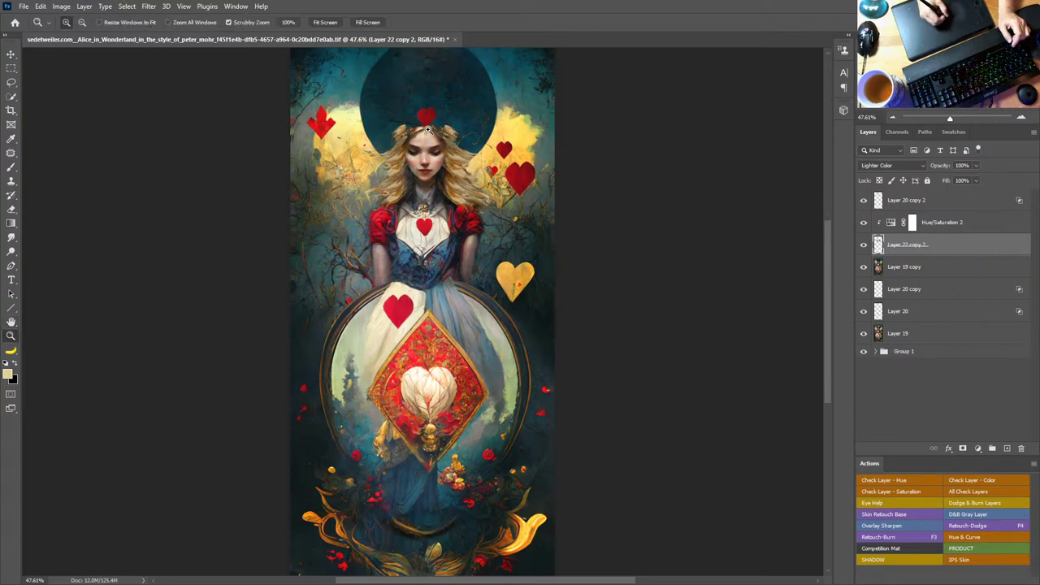
{"action": "left_click_drag", "start_coordinate": [428, 130], "coordinate": [514, 162]}
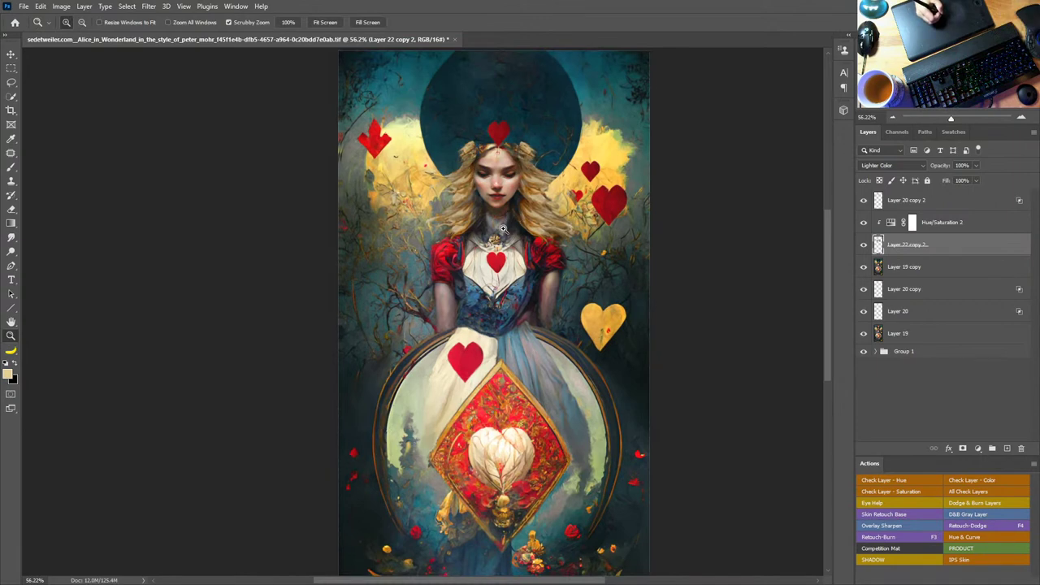
{"action": "mouse_move", "coordinate": [506, 224]}
{"action": "left_mouse_down"}
{"action": "mouse_move", "coordinate": [524, 199]}
{"action": "mouse_move", "coordinate": [517, 215]}
{"action": "left_mouse_up"}
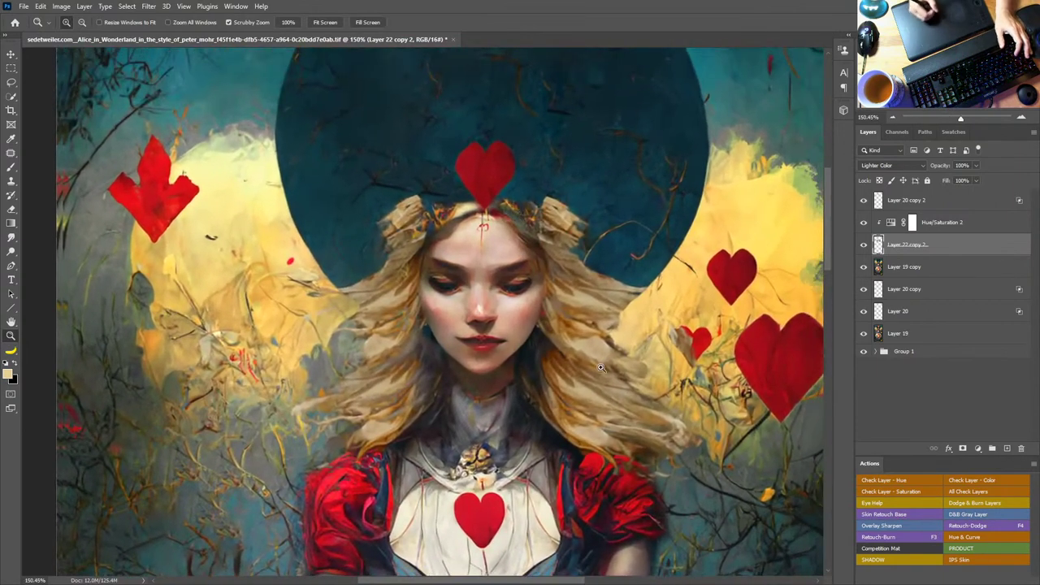
{"action": "key", "text": "alt+Tab"}
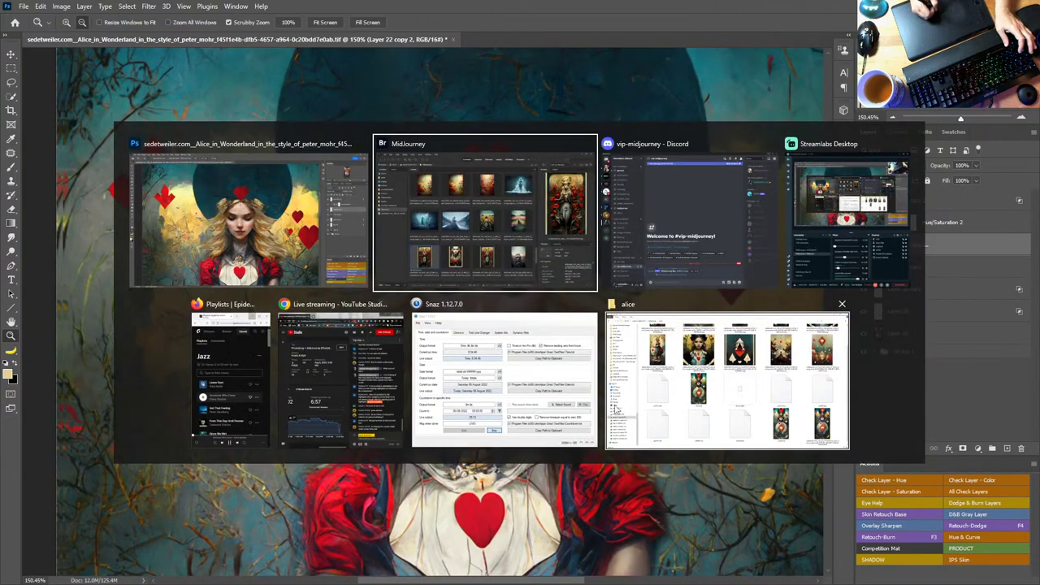
{"action": "scroll", "coordinate": [716, 413], "scroll_direction": "down", "scroll_amount": 5}
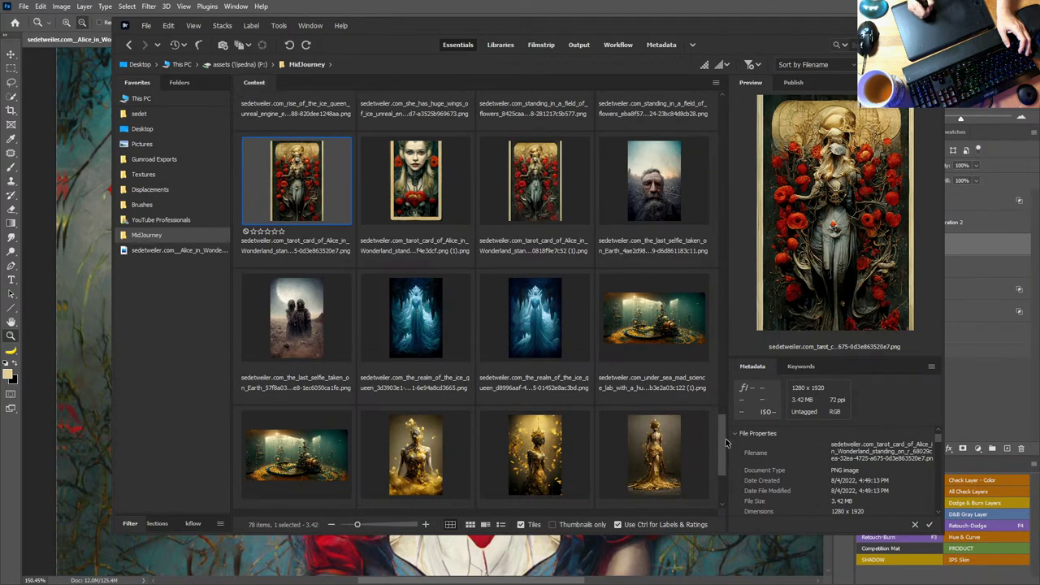
{"action": "scroll", "coordinate": [728, 443], "scroll_direction": "up", "scroll_amount": 3}
{"action": "left_click", "coordinate": [666, 325]}
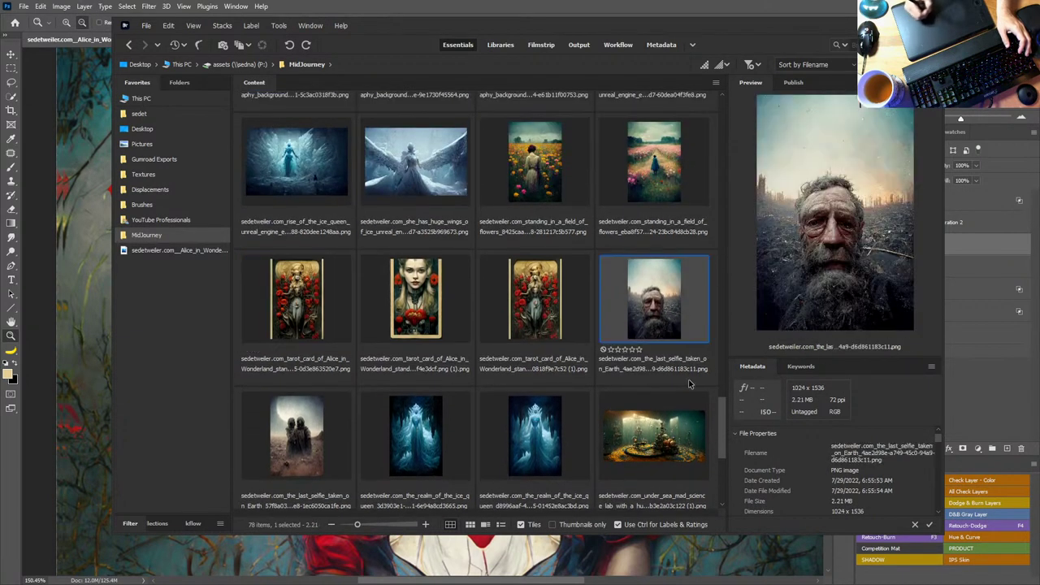
{"action": "mouse_move", "coordinate": [725, 416]}
{"action": "left_mouse_down"}
{"action": "mouse_move", "coordinate": [722, 457]}
{"action": "mouse_move", "coordinate": [723, 409]}
{"action": "left_mouse_up"}
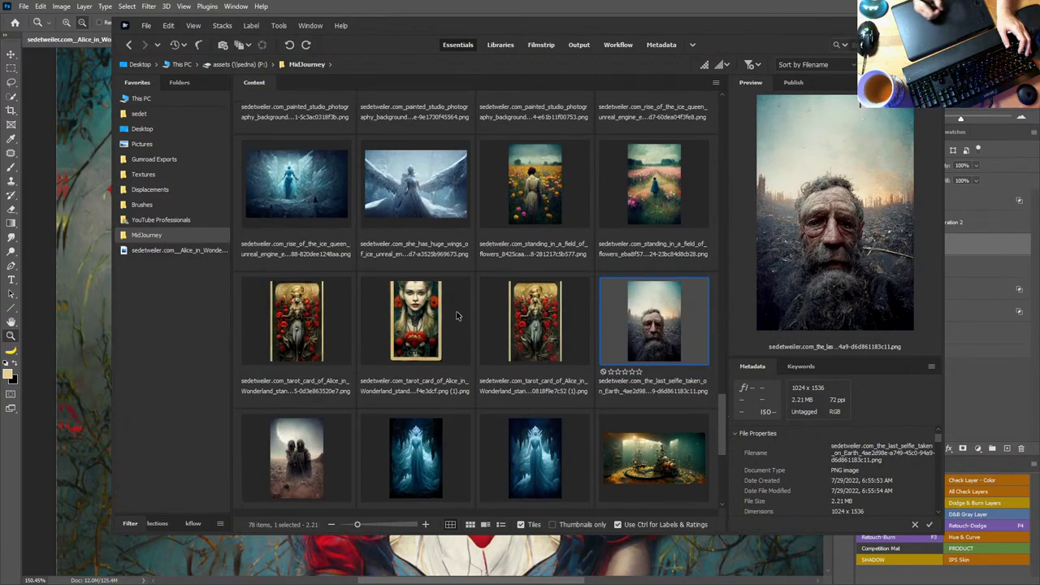
{"action": "left_click", "coordinate": [416, 305]}
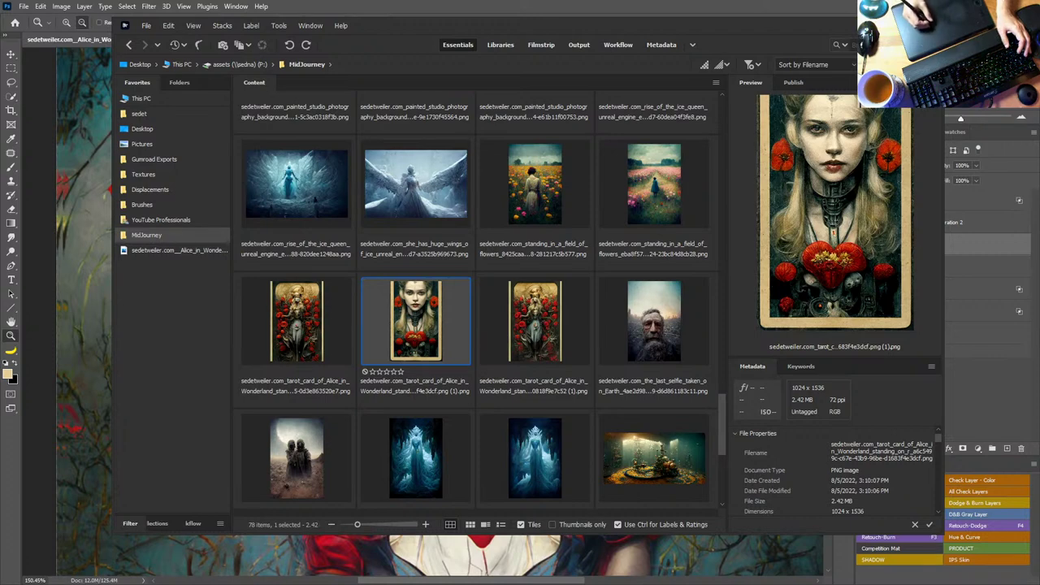
{"action": "left_click", "coordinate": [310, 328]}
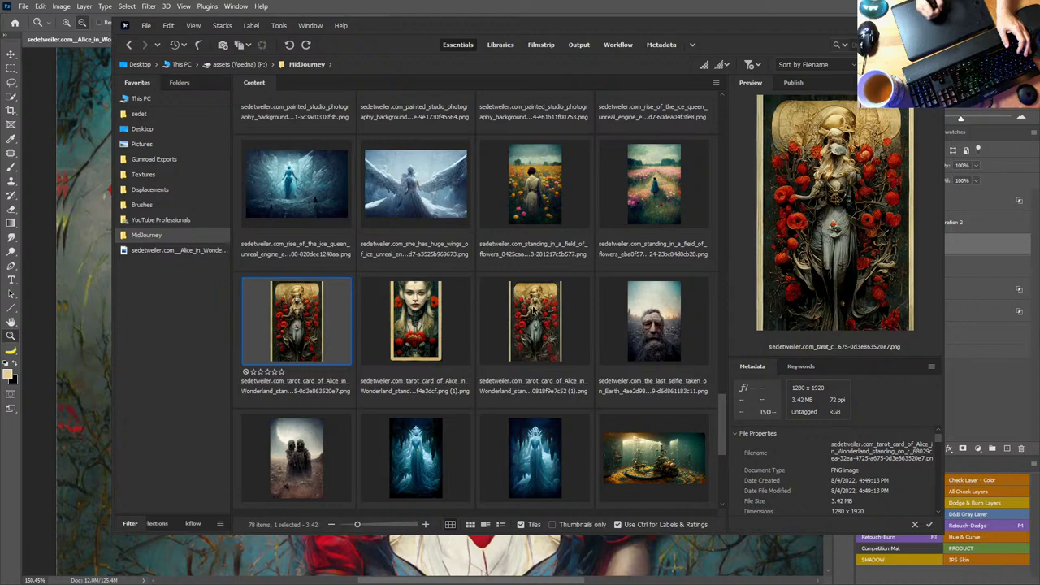
{"action": "left_click", "coordinate": [536, 315]}
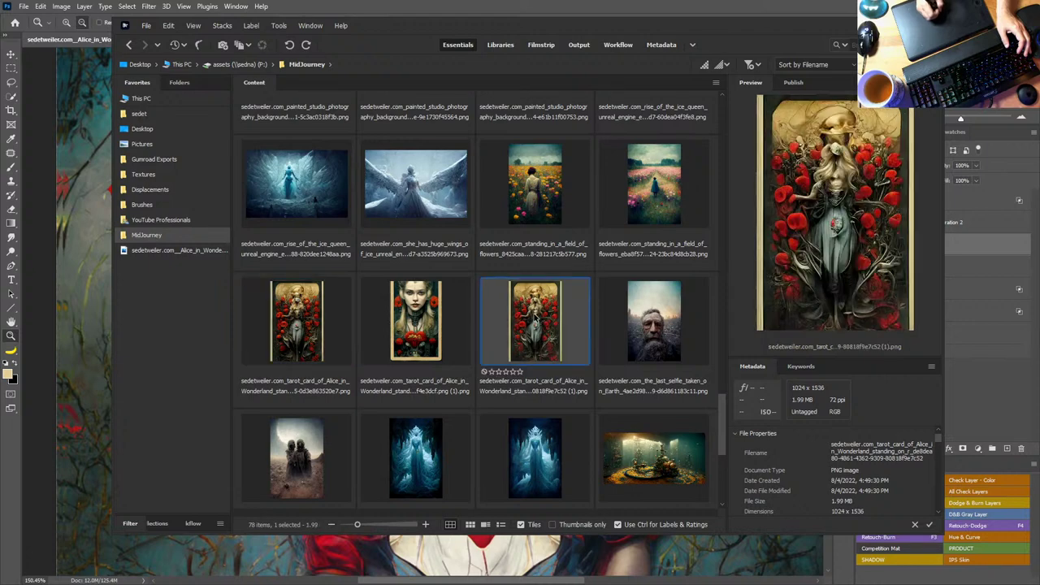
{"action": "left_click", "coordinate": [311, 316]}
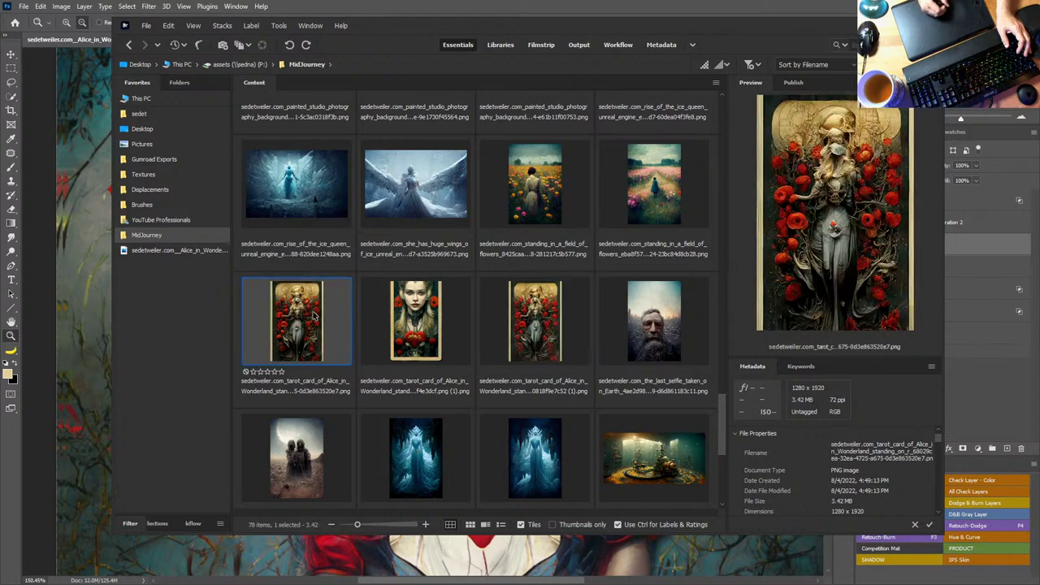
{"action": "left_click", "coordinate": [538, 312]}
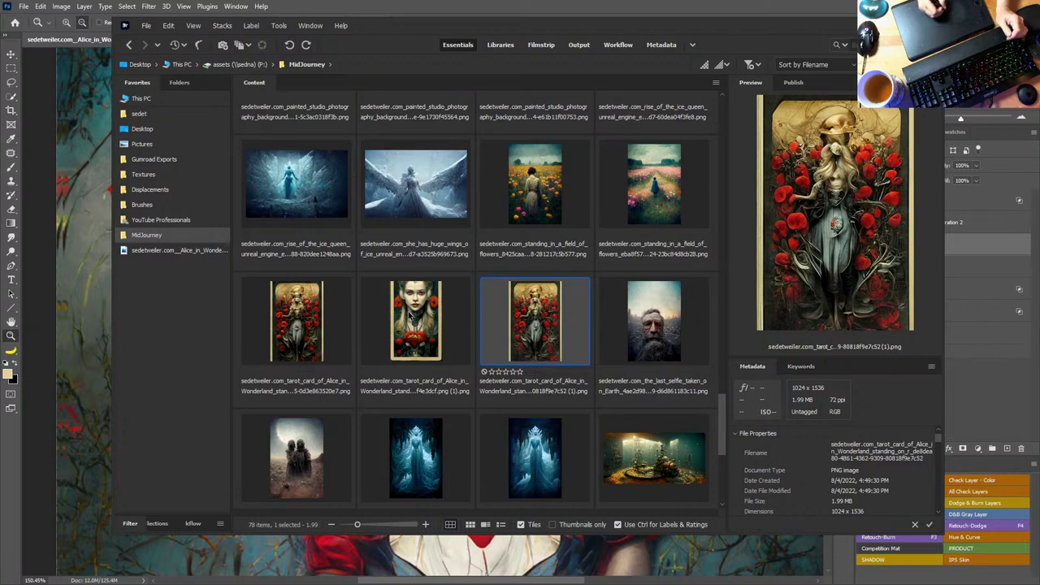
Step: Place the tarot card portrait with the large red heart into the Photoshop painting as a new layer above Layer 22 copy 2
{"action": "left_click", "coordinate": [422, 320]}
{"action": "left_click_drag", "start_coordinate": [429, 299], "coordinate": [92, 227]}
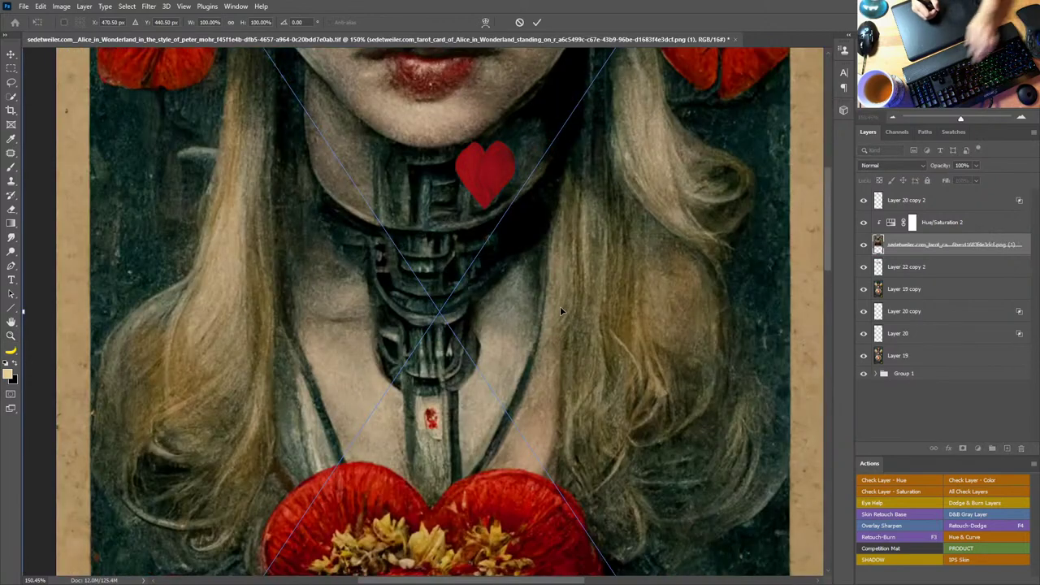
{"action": "key", "text": "Return"}
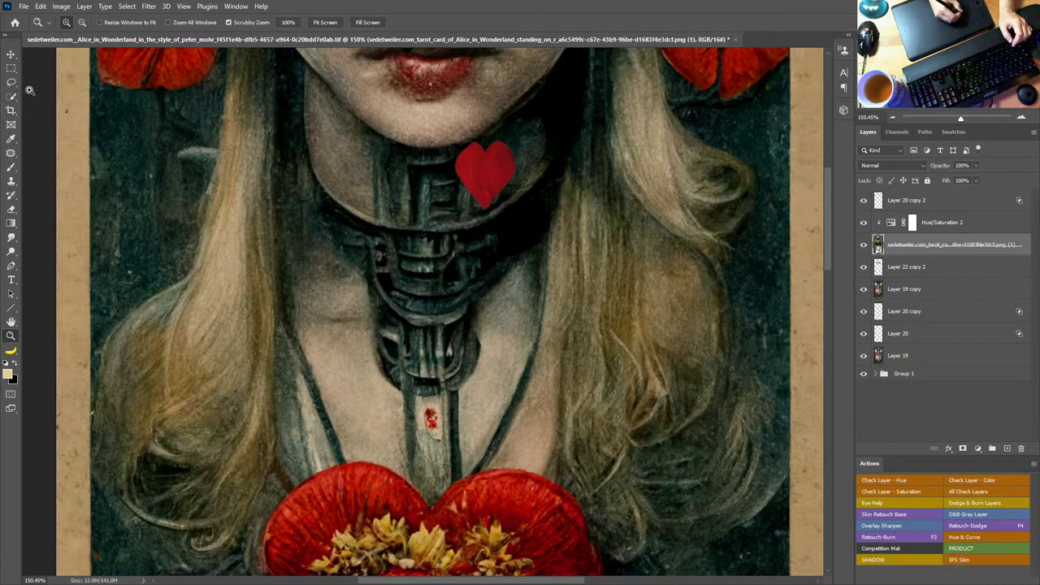
Step: Scale the placed tarot card down to about 50% and hide Layer 22 copy 2
{"action": "left_click_drag", "start_coordinate": [516, 253], "coordinate": [490, 270]}
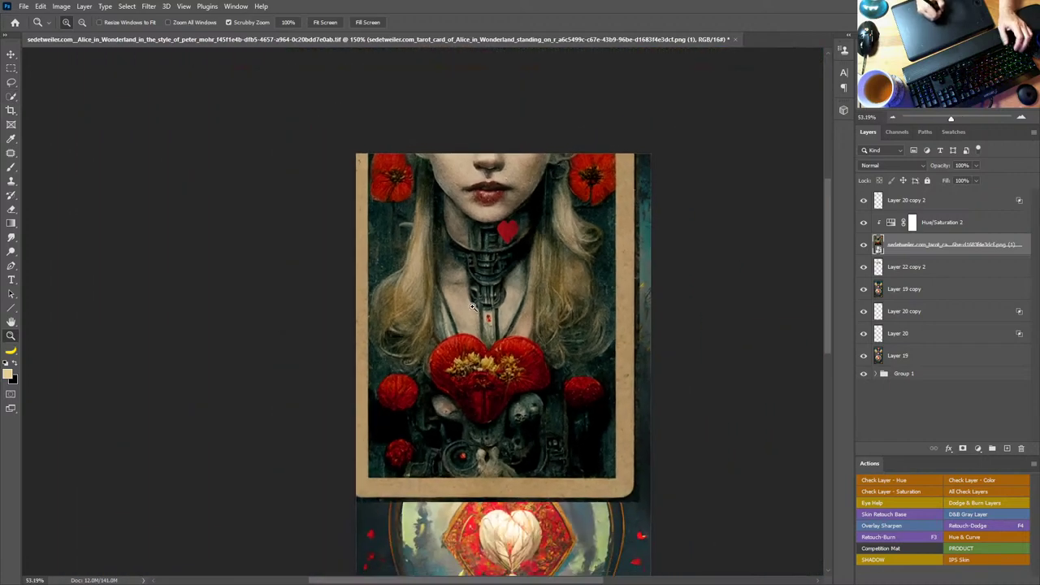
{"action": "key", "text": "ctrl+t"}
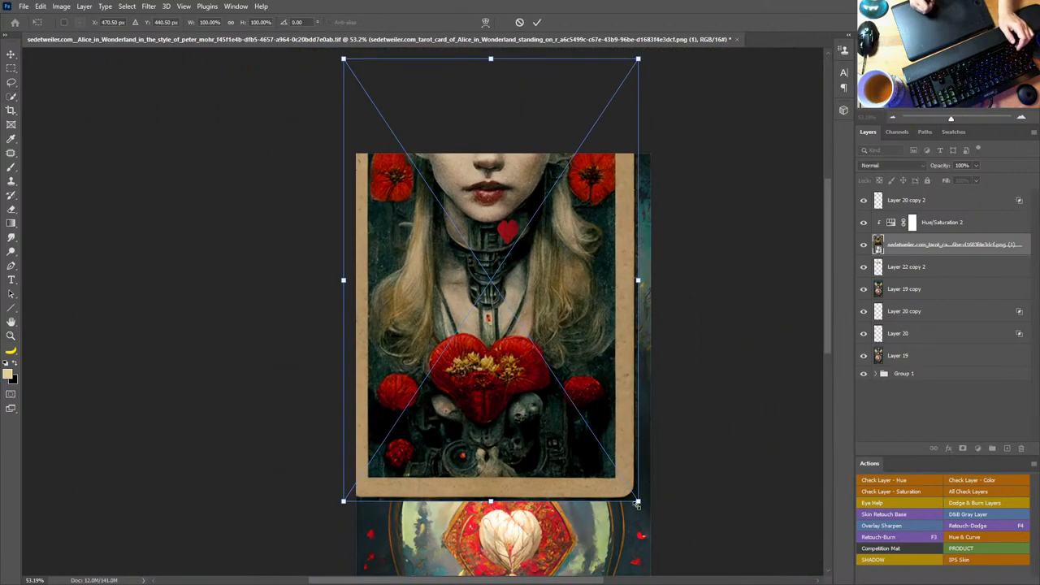
{"action": "left_click_drag", "start_coordinate": [636, 505], "coordinate": [453, 397]}
{"action": "key", "text": "Return"}
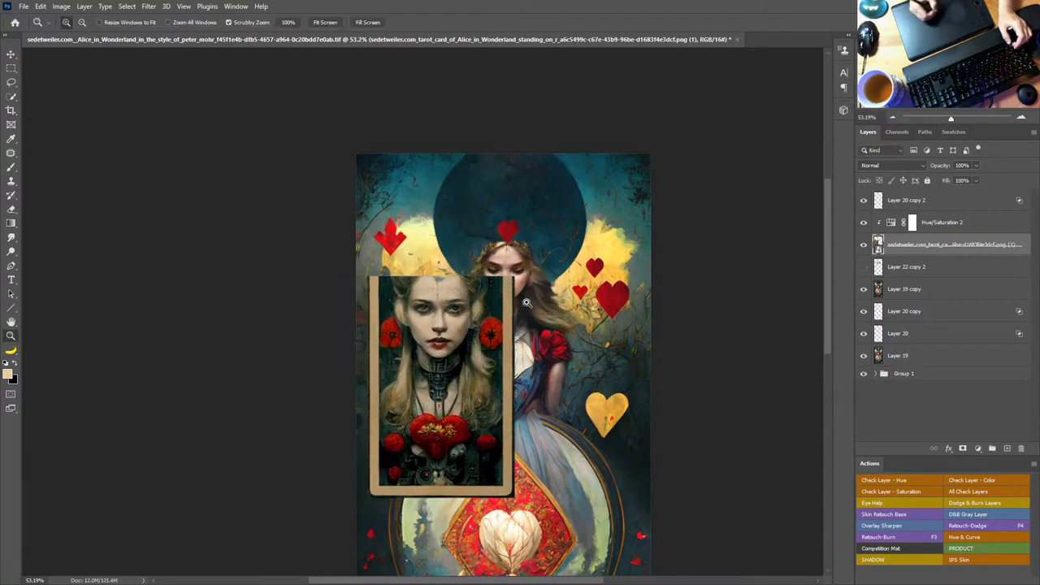
Step: Position the tarot card over the girl's head and chest at 50% opacity, scale it to about 45%, and restore 100% opacity
{"action": "key", "text": "v"}
{"action": "left_click_drag", "start_coordinate": [468, 381], "coordinate": [544, 290]}
{"action": "key", "text": "5"}
{"action": "key", "text": "ctrl+t"}
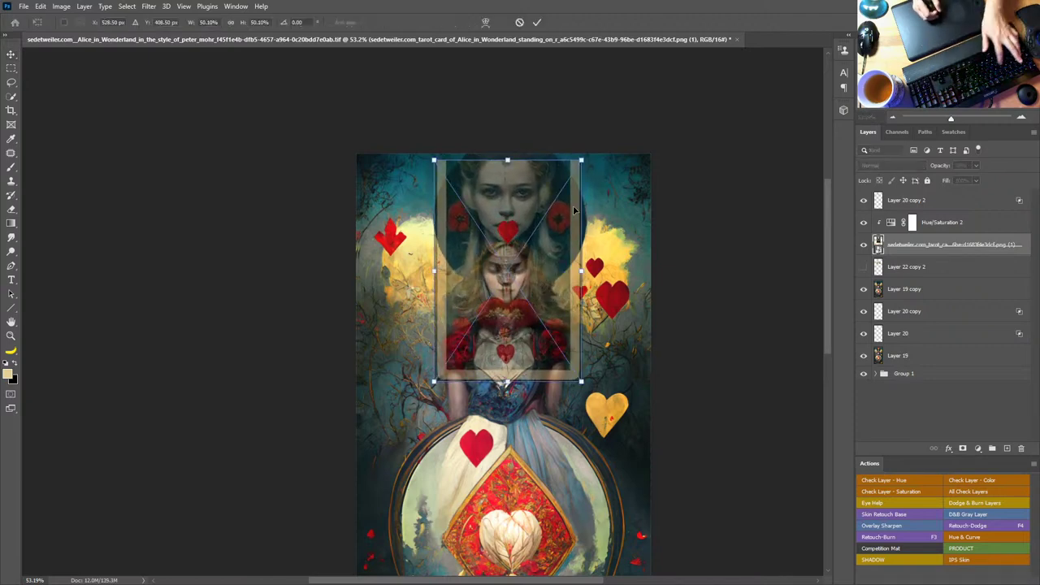
{"action": "left_click_drag", "start_coordinate": [583, 160], "coordinate": [569, 174]}
{"action": "left_click_drag", "start_coordinate": [552, 249], "coordinate": [564, 254]}
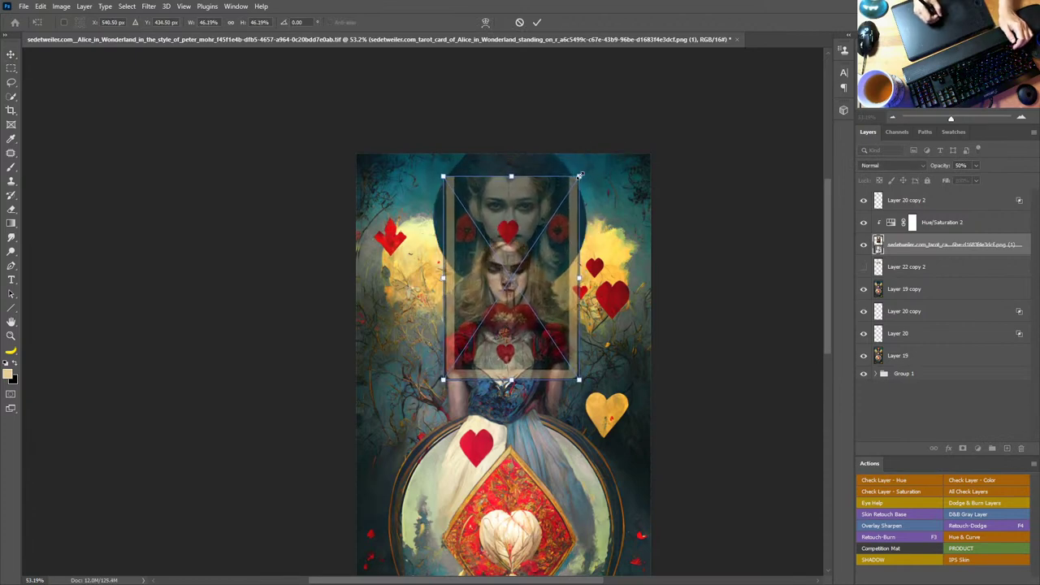
{"action": "left_click_drag", "start_coordinate": [579, 175], "coordinate": [575, 185]}
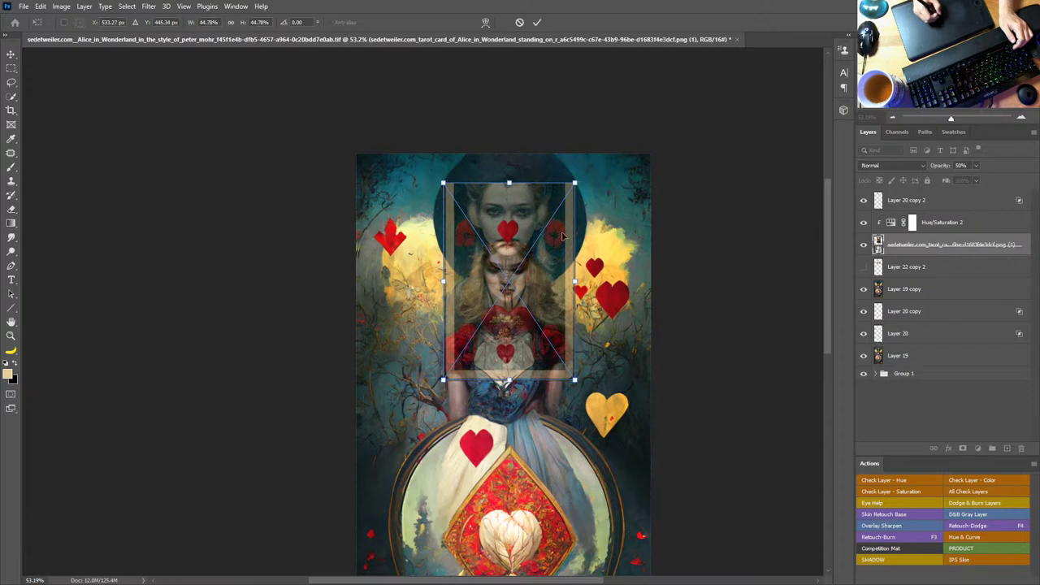
{"action": "key", "text": "Return"}
{"action": "key", "text": "0"}
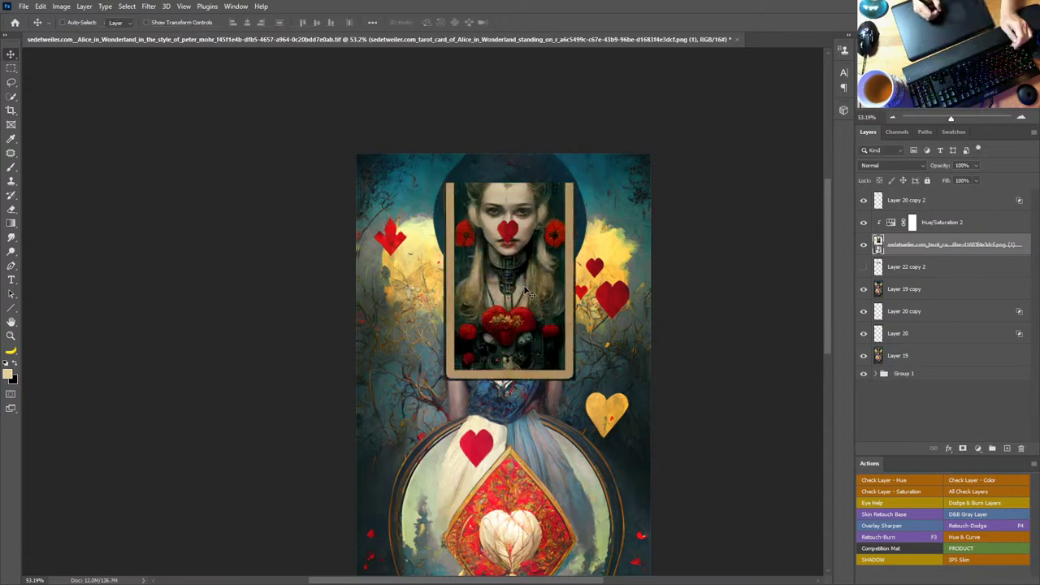
Step: Add a black mask to the tarot card layer and paint in its blonde hair on the viewer's left of the girl's face
{"action": "key", "text": "z"}
{"action": "left_click_drag", "start_coordinate": [523, 281], "coordinate": [605, 281]}
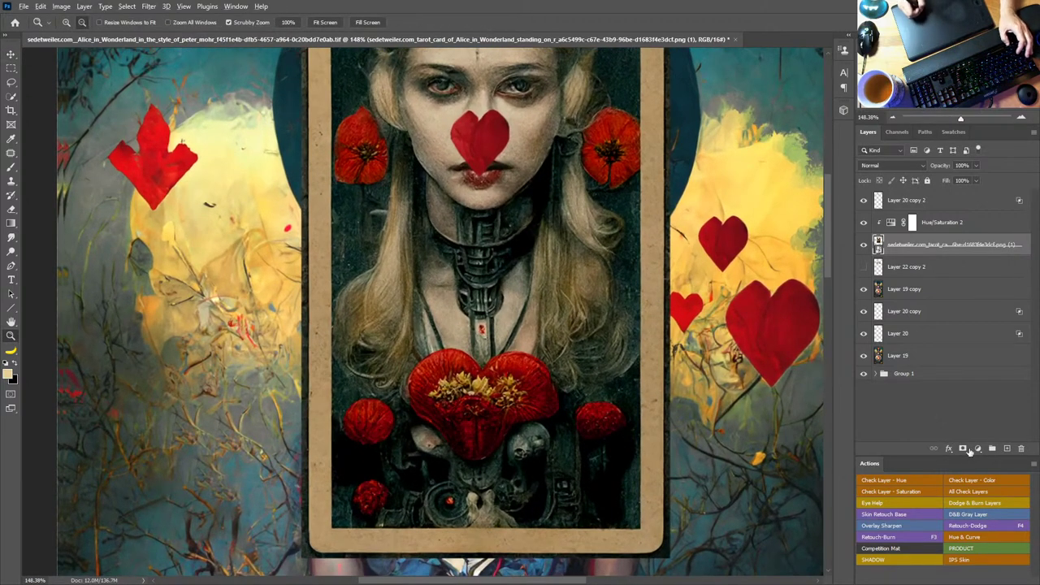
{"action": "left_click", "coordinate": [967, 449], "text": "alt"}
{"action": "key", "text": "b"}
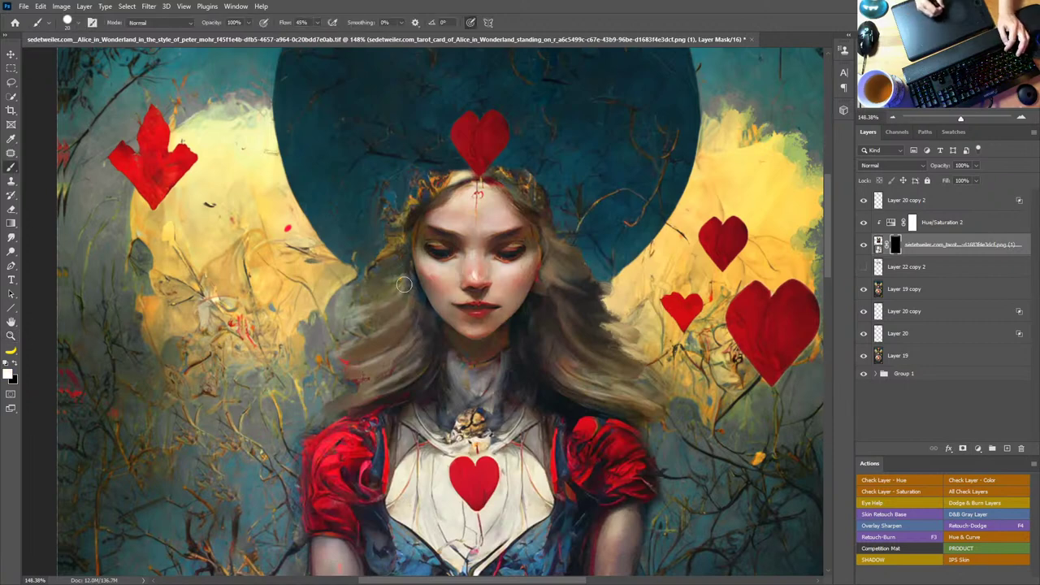
{"action": "key", "text": "x"}
{"action": "key", "text": "x"}
{"action": "mouse_move", "coordinate": [410, 285]}
{"action": "left_mouse_down"}
{"action": "mouse_move", "coordinate": [403, 254]}
{"action": "mouse_move", "coordinate": [369, 337]}
{"action": "mouse_move", "coordinate": [407, 325]}
{"action": "mouse_move", "coordinate": [382, 351]}
{"action": "mouse_move", "coordinate": [421, 343]}
{"action": "mouse_move", "coordinate": [399, 376]}
{"action": "mouse_move", "coordinate": [433, 351]}
{"action": "mouse_move", "coordinate": [418, 386]}
{"action": "mouse_move", "coordinate": [397, 393]}
{"action": "mouse_move", "coordinate": [398, 382]}
{"action": "mouse_move", "coordinate": [357, 399]}
{"action": "mouse_move", "coordinate": [398, 359]}
{"action": "mouse_move", "coordinate": [365, 362]}
{"action": "mouse_move", "coordinate": [389, 333]}
{"action": "mouse_move", "coordinate": [358, 327]}
{"action": "mouse_move", "coordinate": [373, 298]}
{"action": "mouse_move", "coordinate": [354, 303]}
{"action": "mouse_move", "coordinate": [389, 257]}
{"action": "mouse_move", "coordinate": [403, 262]}
{"action": "mouse_move", "coordinate": [390, 262]}
{"action": "mouse_move", "coordinate": [383, 284]}
{"action": "mouse_move", "coordinate": [395, 226]}
{"action": "mouse_move", "coordinate": [377, 228]}
{"action": "mouse_move", "coordinate": [421, 185]}
{"action": "mouse_move", "coordinate": [391, 195]}
{"action": "mouse_move", "coordinate": [430, 197]}
{"action": "left_mouse_up"}
Step: Mask out the excess card background and red heart fragment around the revealed hair
{"action": "key", "text": "x"}
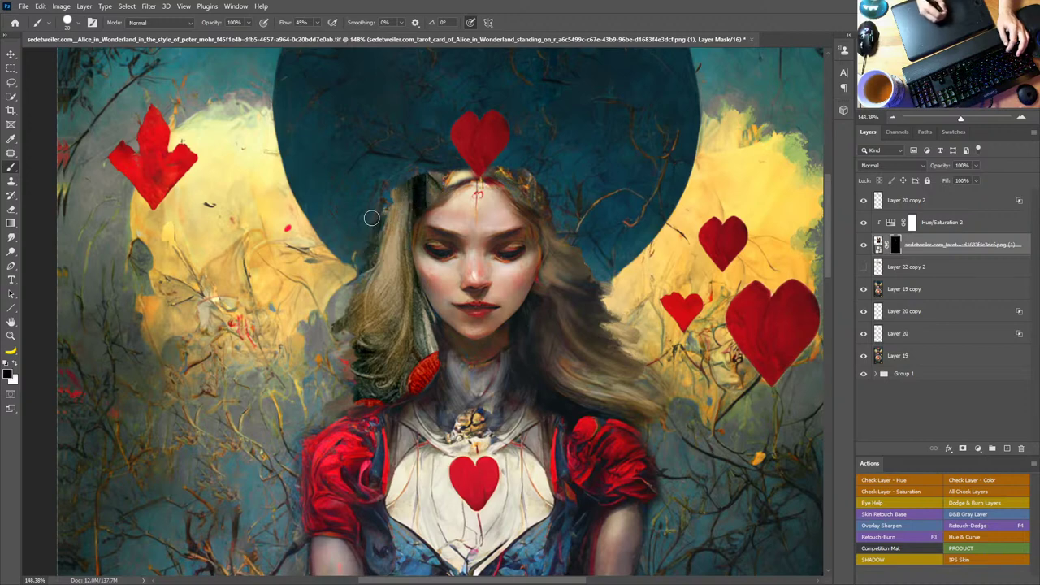
{"action": "left_click_drag", "start_coordinate": [376, 217], "coordinate": [373, 248]}
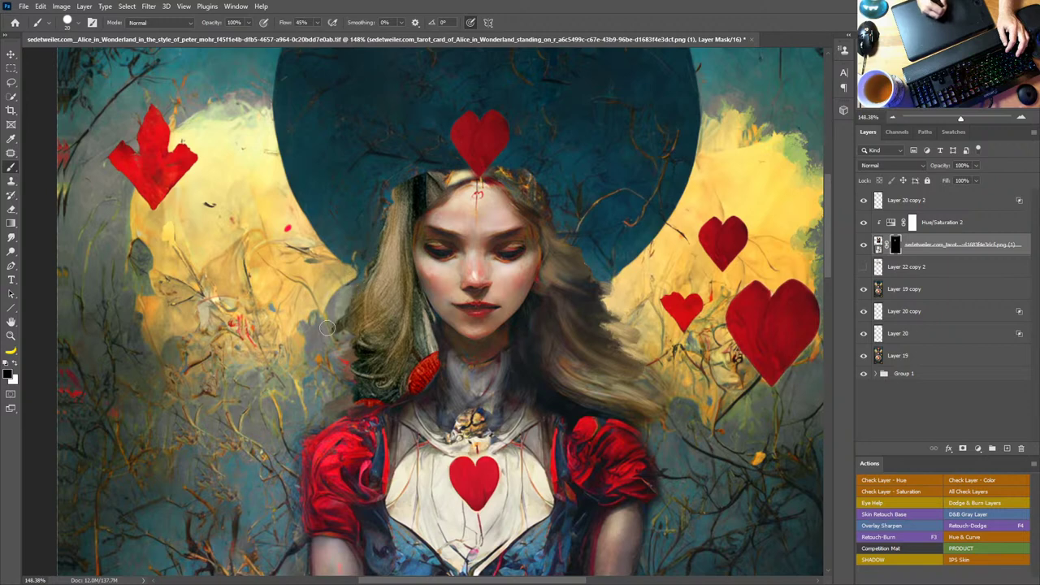
{"action": "left_click_drag", "start_coordinate": [327, 327], "coordinate": [350, 385]}
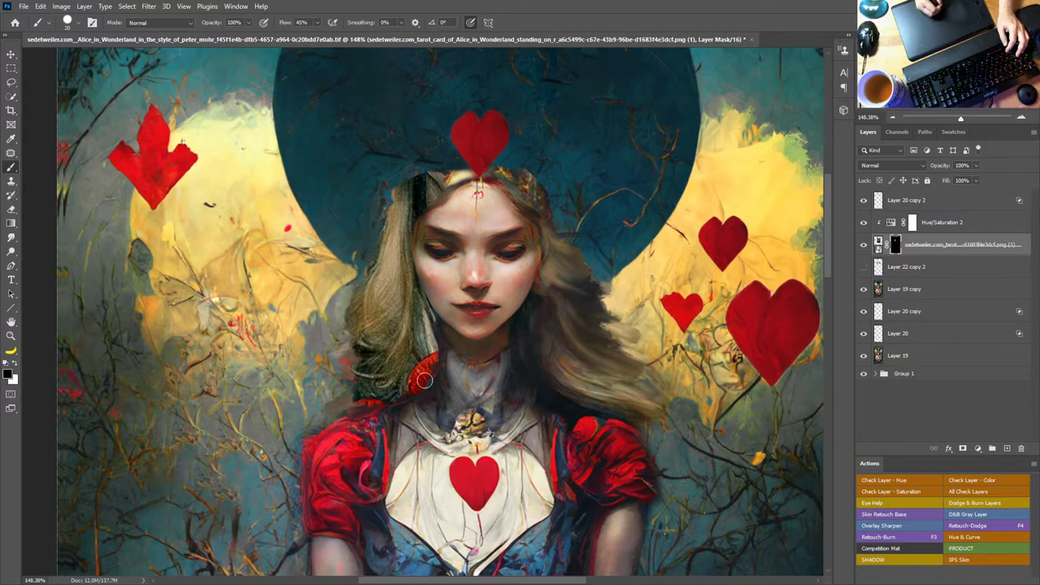
{"action": "mouse_move", "coordinate": [424, 380]}
{"action": "left_mouse_down"}
{"action": "mouse_move", "coordinate": [420, 317]}
{"action": "mouse_move", "coordinate": [409, 399]}
{"action": "left_mouse_up"}
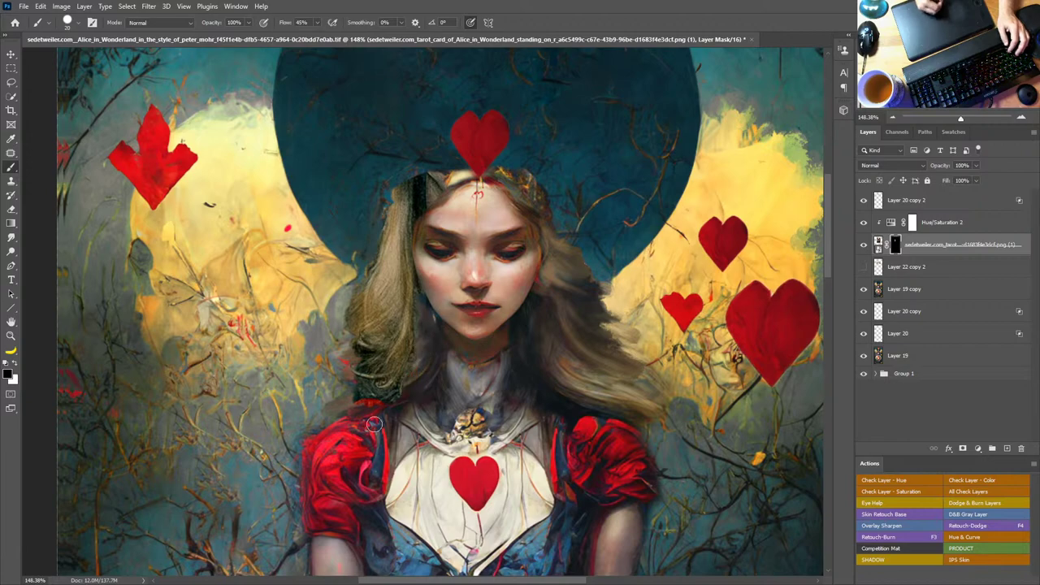
Step: Check the new hair in the painting and delete the old hair layer, Layer 22 copy 2
{"action": "left_click", "coordinate": [13, 336]}
{"action": "left_click_drag", "start_coordinate": [577, 349], "coordinate": [439, 349]}
{"action": "left_click_drag", "start_coordinate": [543, 326], "coordinate": [531, 309]}
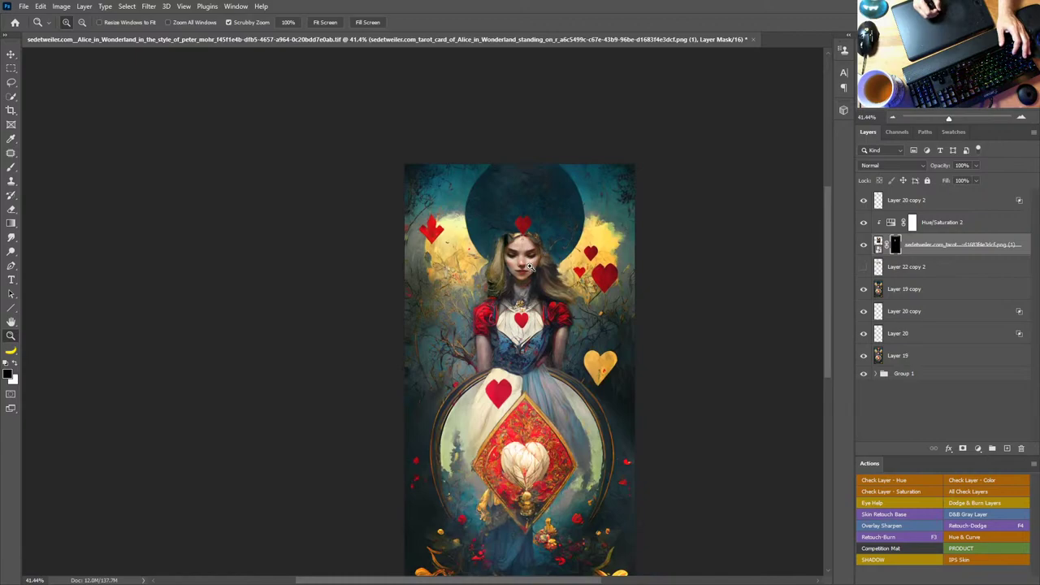
{"action": "scroll", "coordinate": [530, 266], "scroll_direction": "up", "scroll_amount": 6}
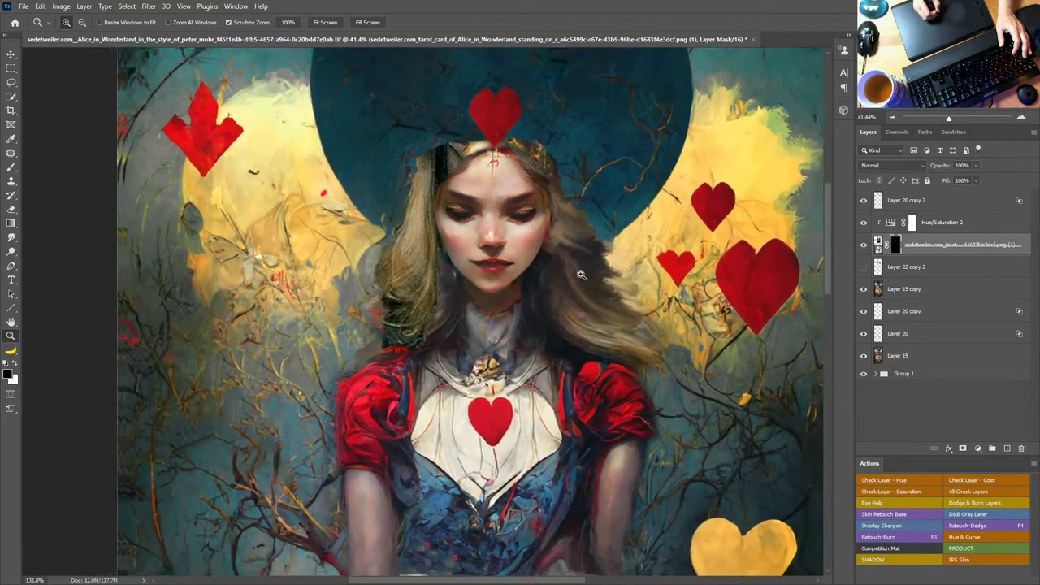
{"action": "scroll", "coordinate": [581, 275], "scroll_direction": "down", "scroll_amount": 6}
{"action": "scroll", "coordinate": [582, 286], "scroll_direction": "up", "scroll_amount": 8}
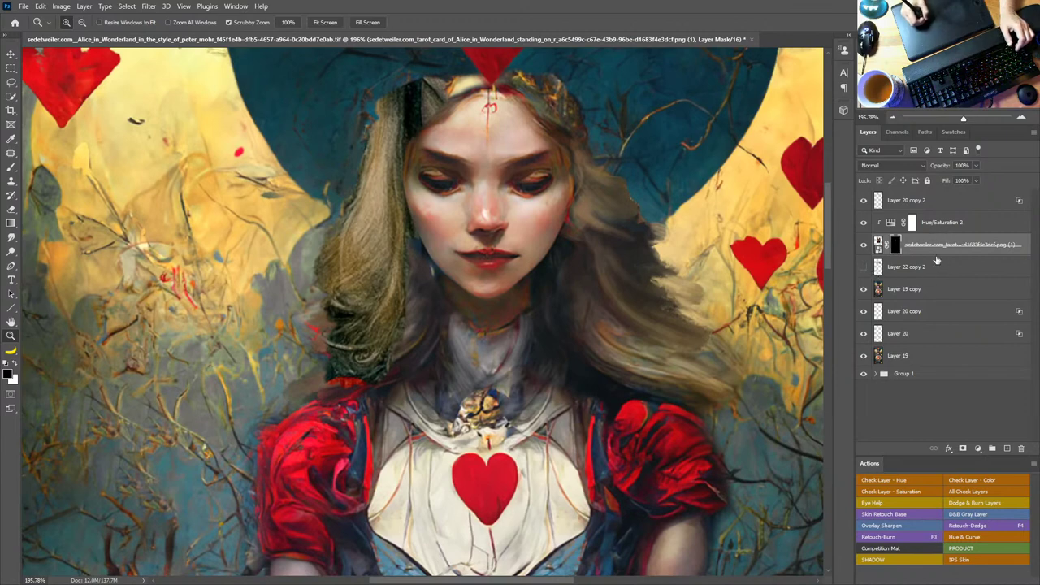
{"action": "left_click", "coordinate": [924, 268]}
{"action": "left_click", "coordinate": [864, 268]}
{"action": "left_click", "coordinate": [864, 269]}
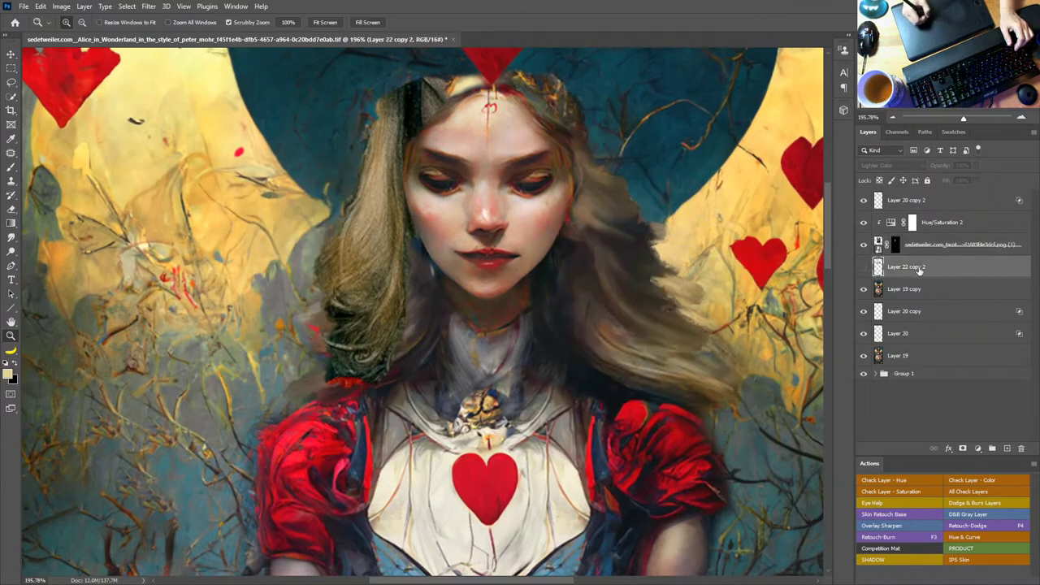
{"action": "left_click_drag", "start_coordinate": [965, 282], "coordinate": [1022, 448]}
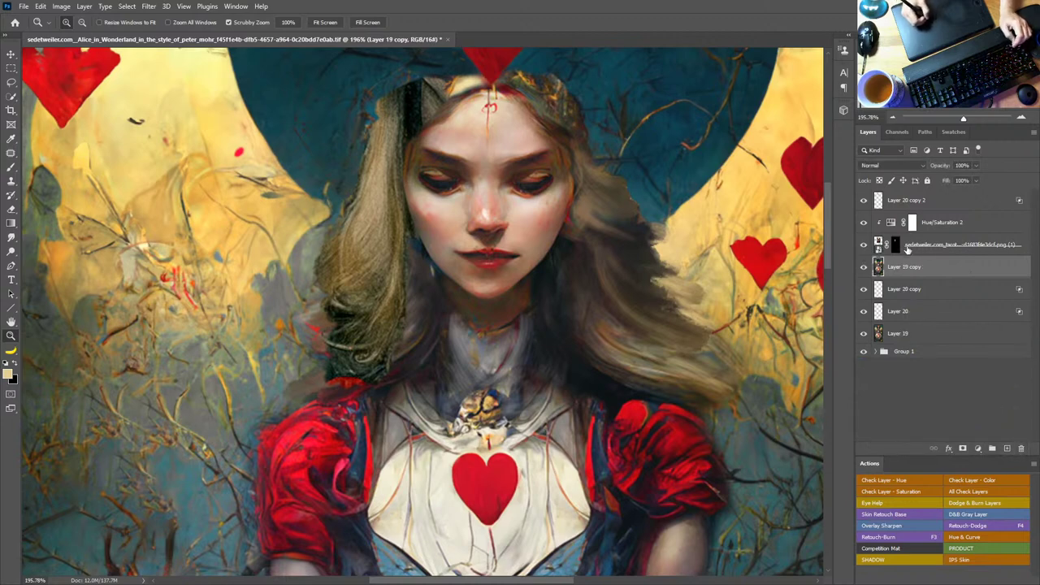
Step: Preview other blending modes such as Soft Light on the masked tarot card layer and set it back to Normal
{"action": "left_click", "coordinate": [945, 253]}
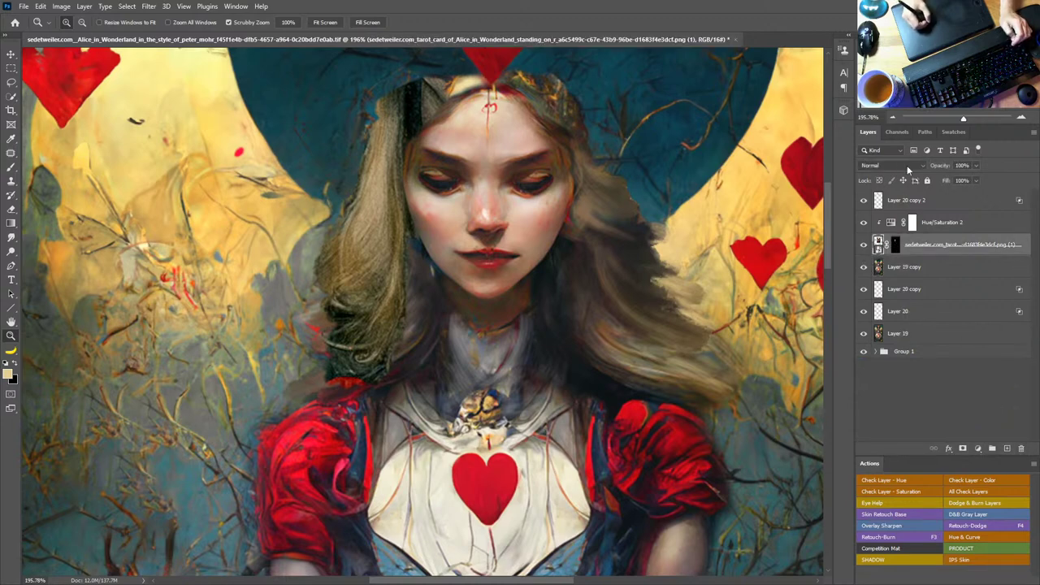
{"action": "left_click", "coordinate": [906, 165]}
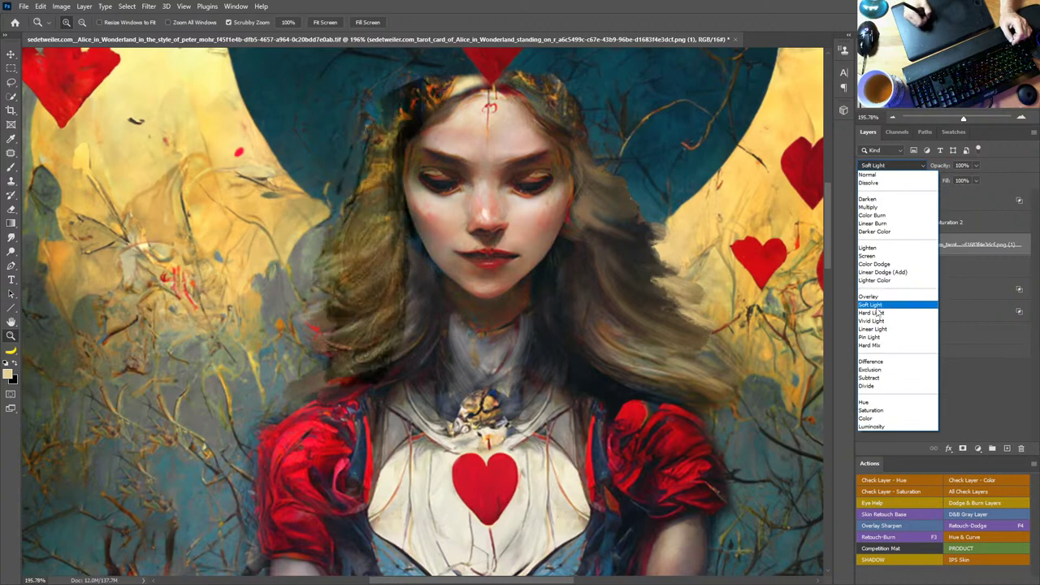
{"action": "left_click", "coordinate": [890, 176]}
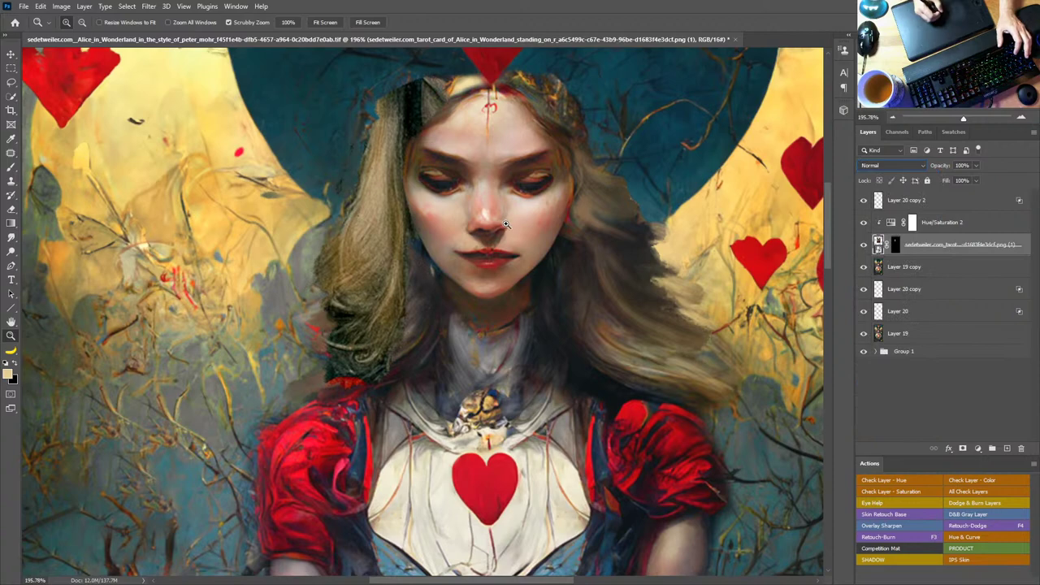
Step: Delete the masked tarot card layer together with its clipped Hue/Saturation 2 adjustment layer
{"action": "left_click_drag", "start_coordinate": [483, 333], "coordinate": [505, 371]}
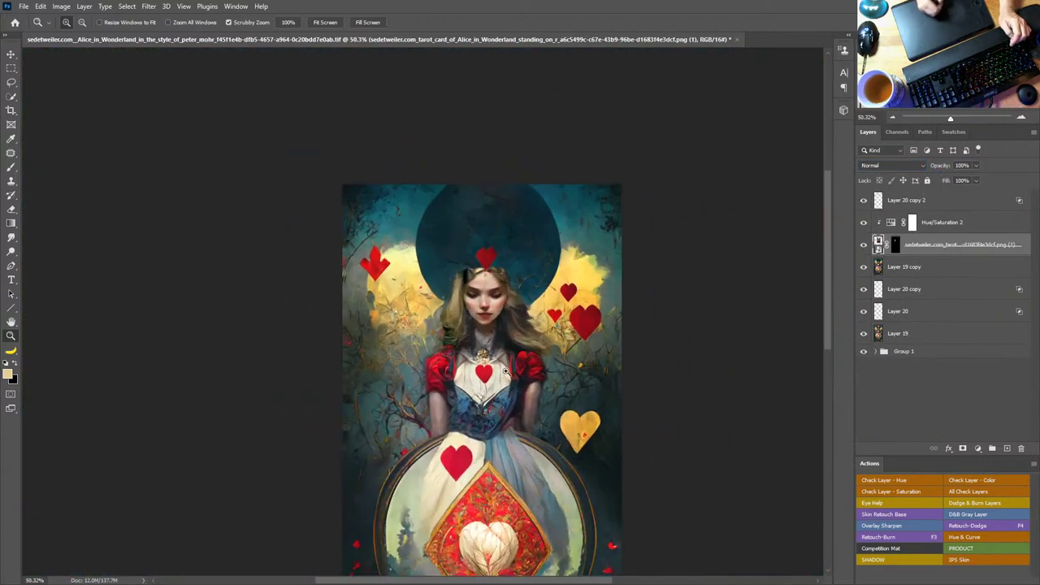
{"action": "left_click", "coordinate": [975, 222], "text": "shift"}
{"action": "left_click_drag", "start_coordinate": [996, 241], "coordinate": [1021, 449]}
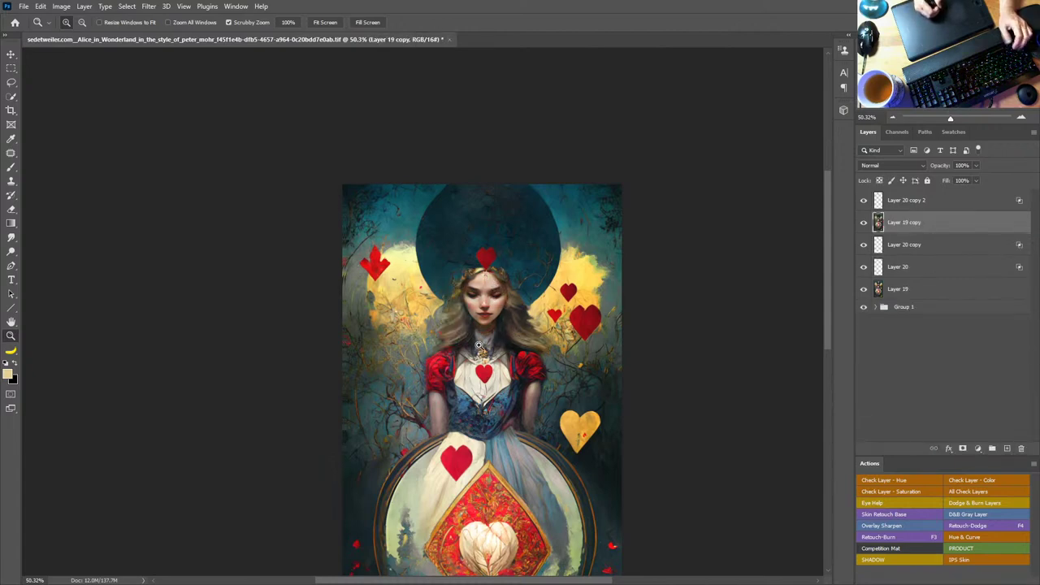
Step: Move the red heart on Layer 20 copy 2 up from the girl's forehead into the dark blue circle above her head
{"action": "left_click_drag", "start_coordinate": [495, 396], "coordinate": [516, 310]}
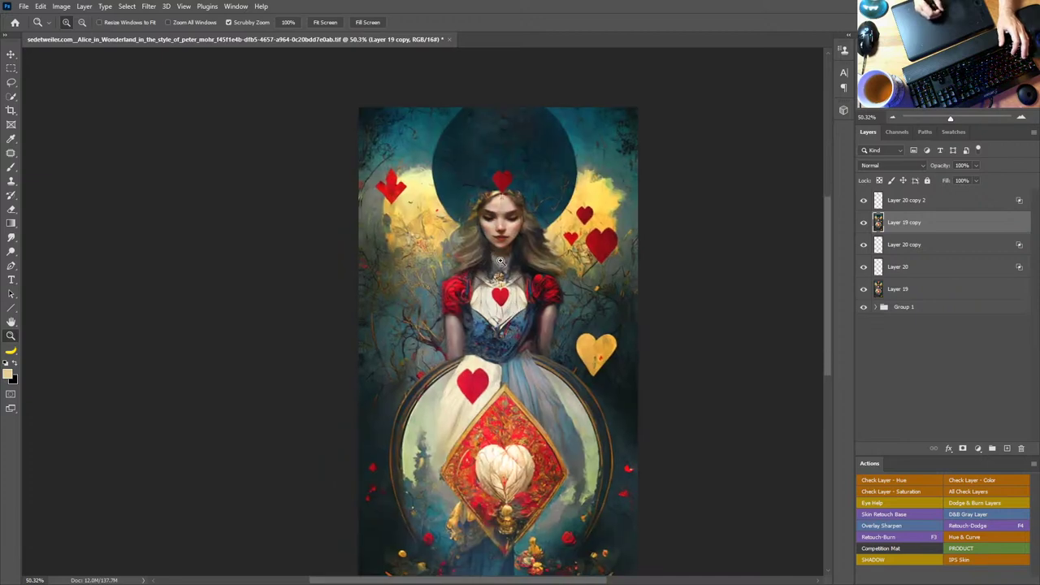
{"action": "left_click_drag", "start_coordinate": [505, 258], "coordinate": [510, 346]}
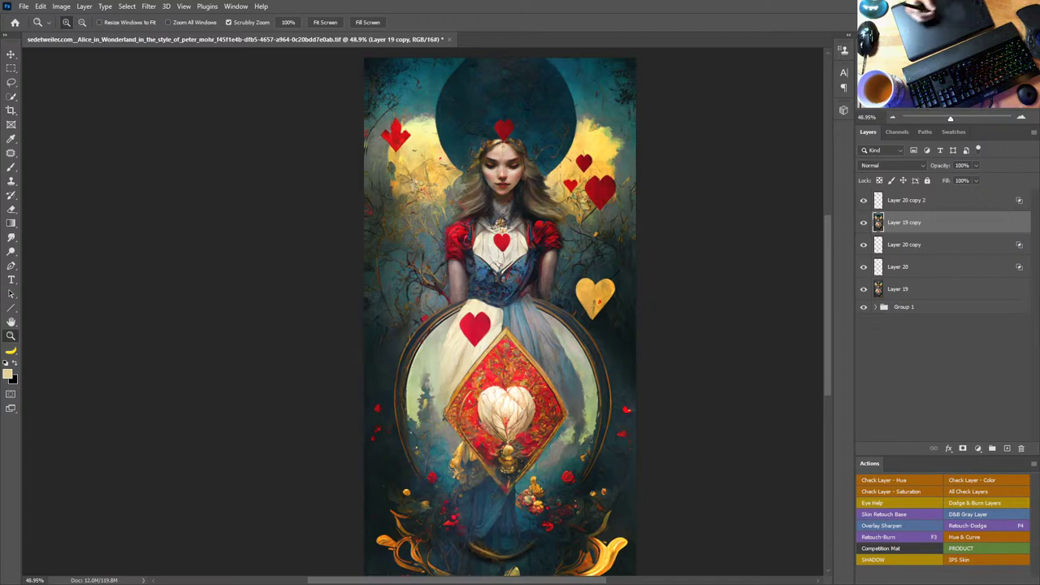
{"action": "left_click", "coordinate": [926, 204]}
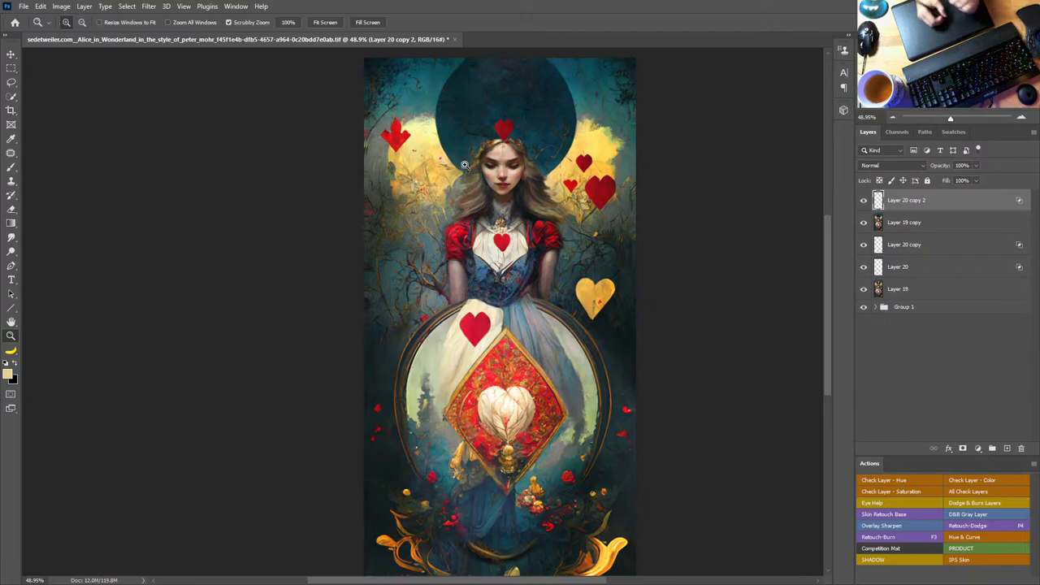
{"action": "key", "text": "v"}
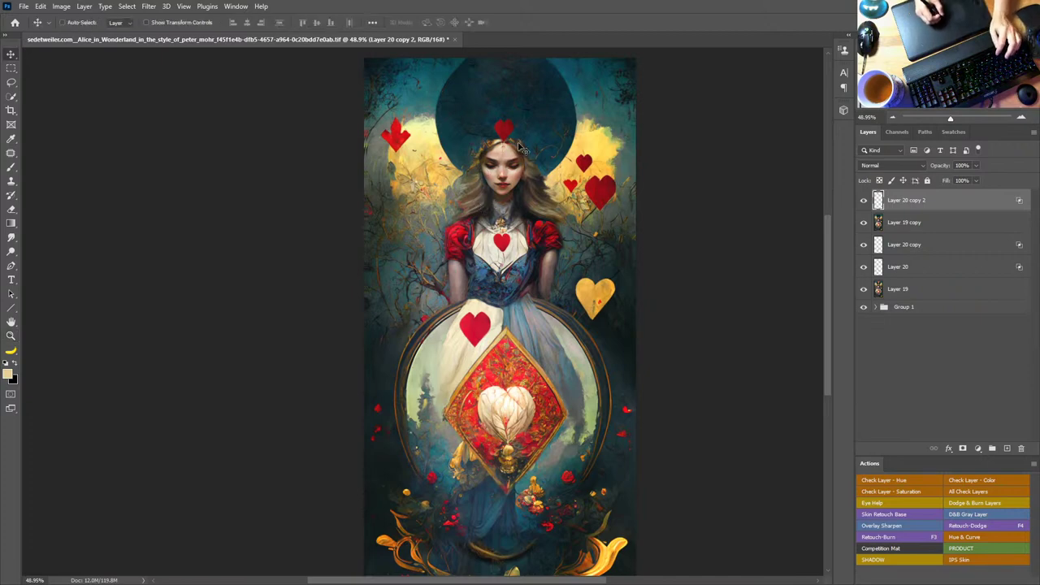
{"action": "left_click_drag", "start_coordinate": [512, 146], "coordinate": [514, 118]}
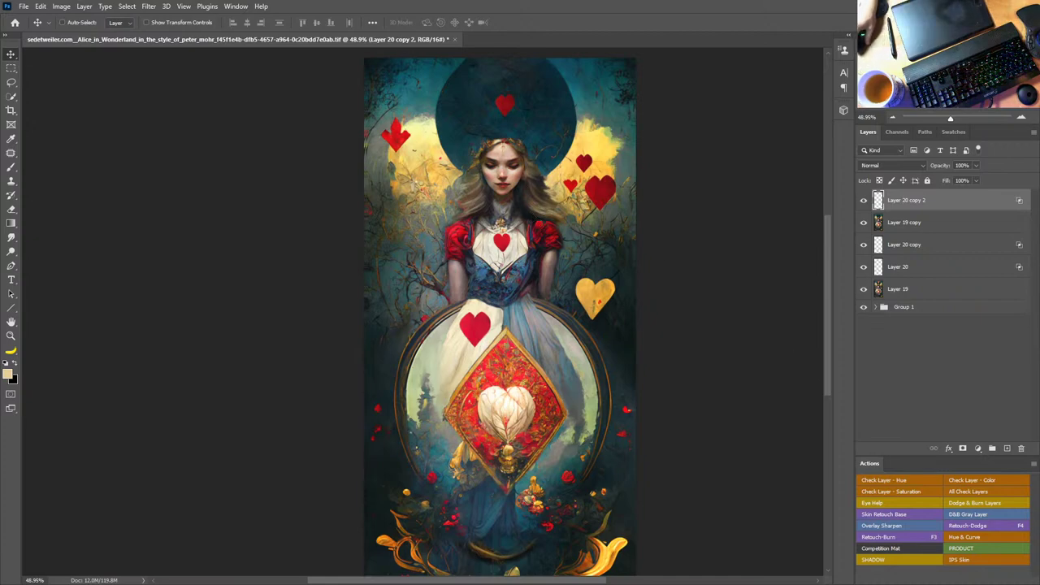
{"action": "key", "text": "alt+Tab"}
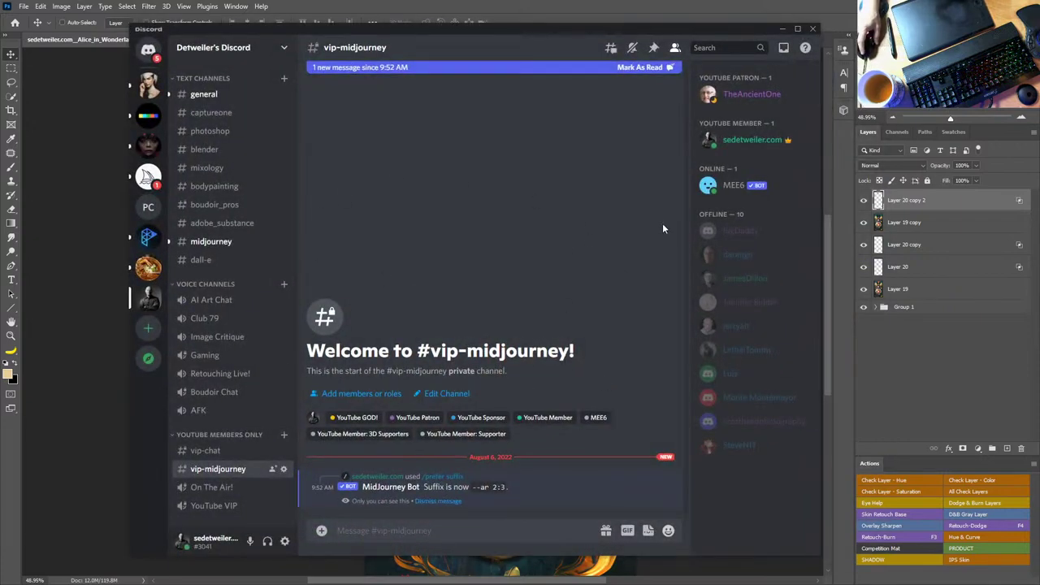
{"action": "left_click", "coordinate": [781, 28]}
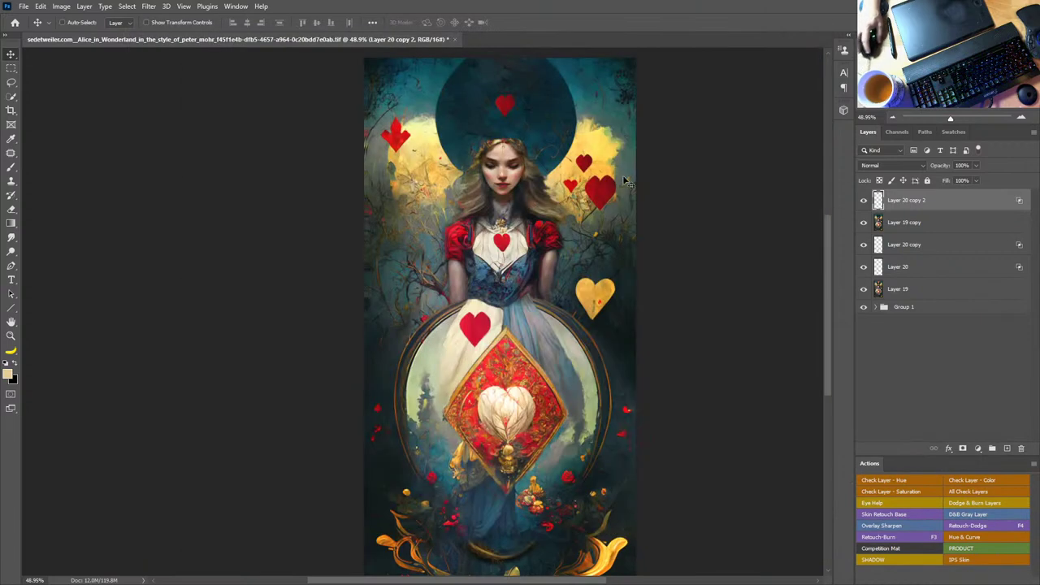